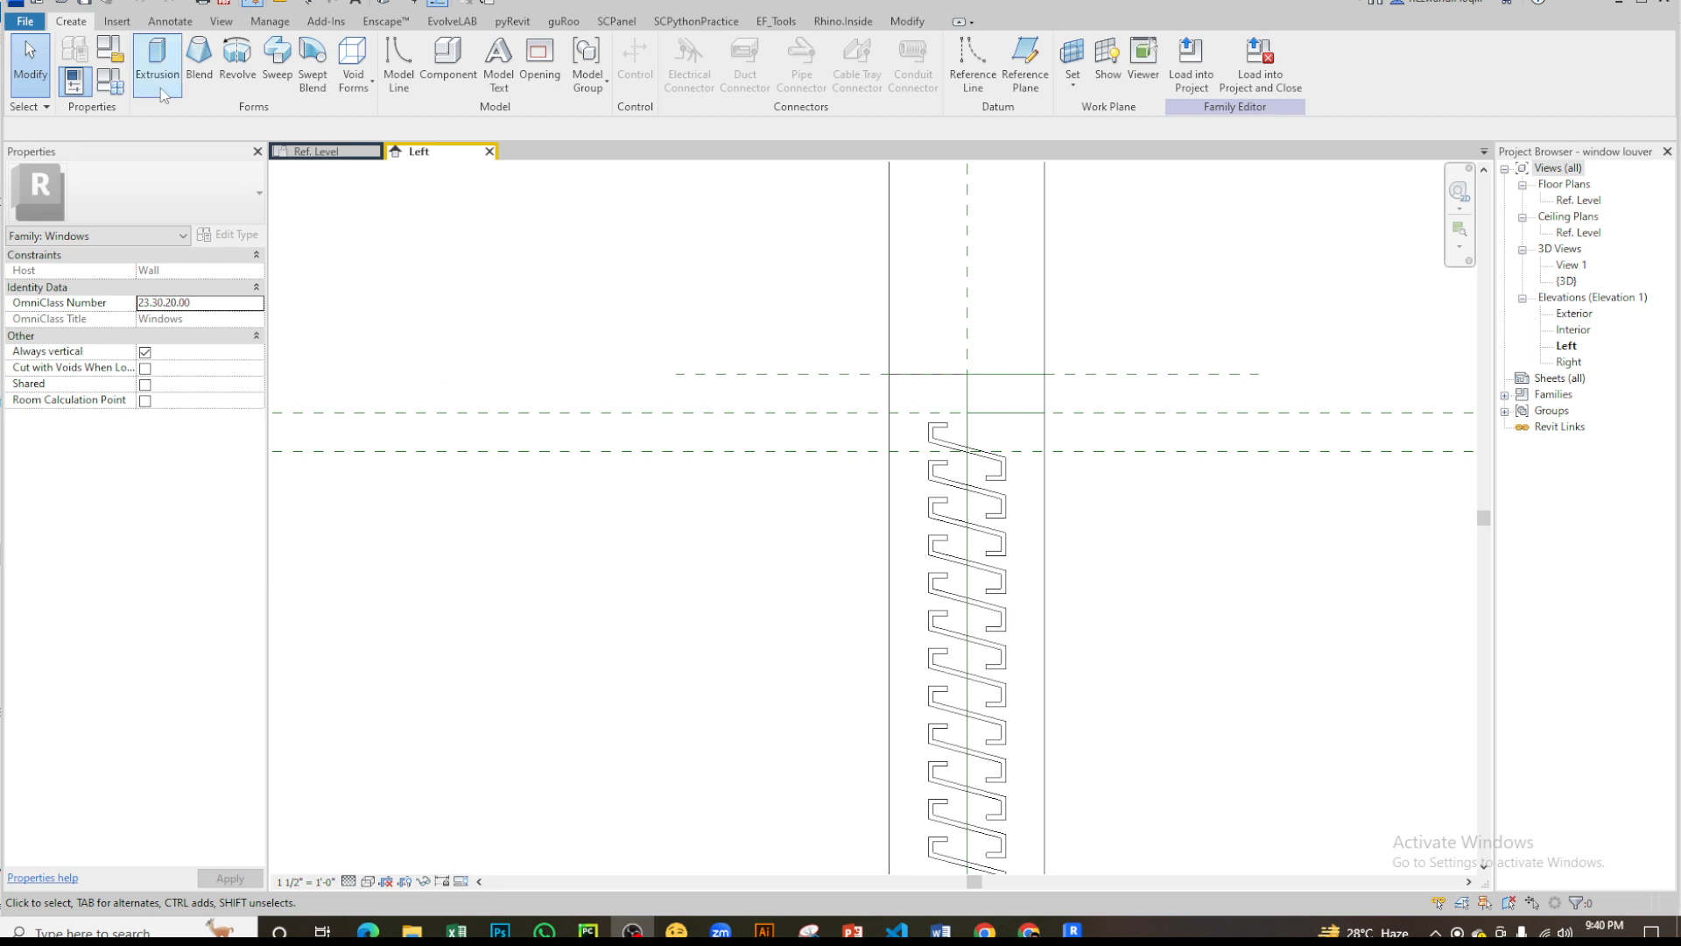
- Examine the louver array in the Left elevation from the window head down to the sill
click(107, 83)
click(916, 9)
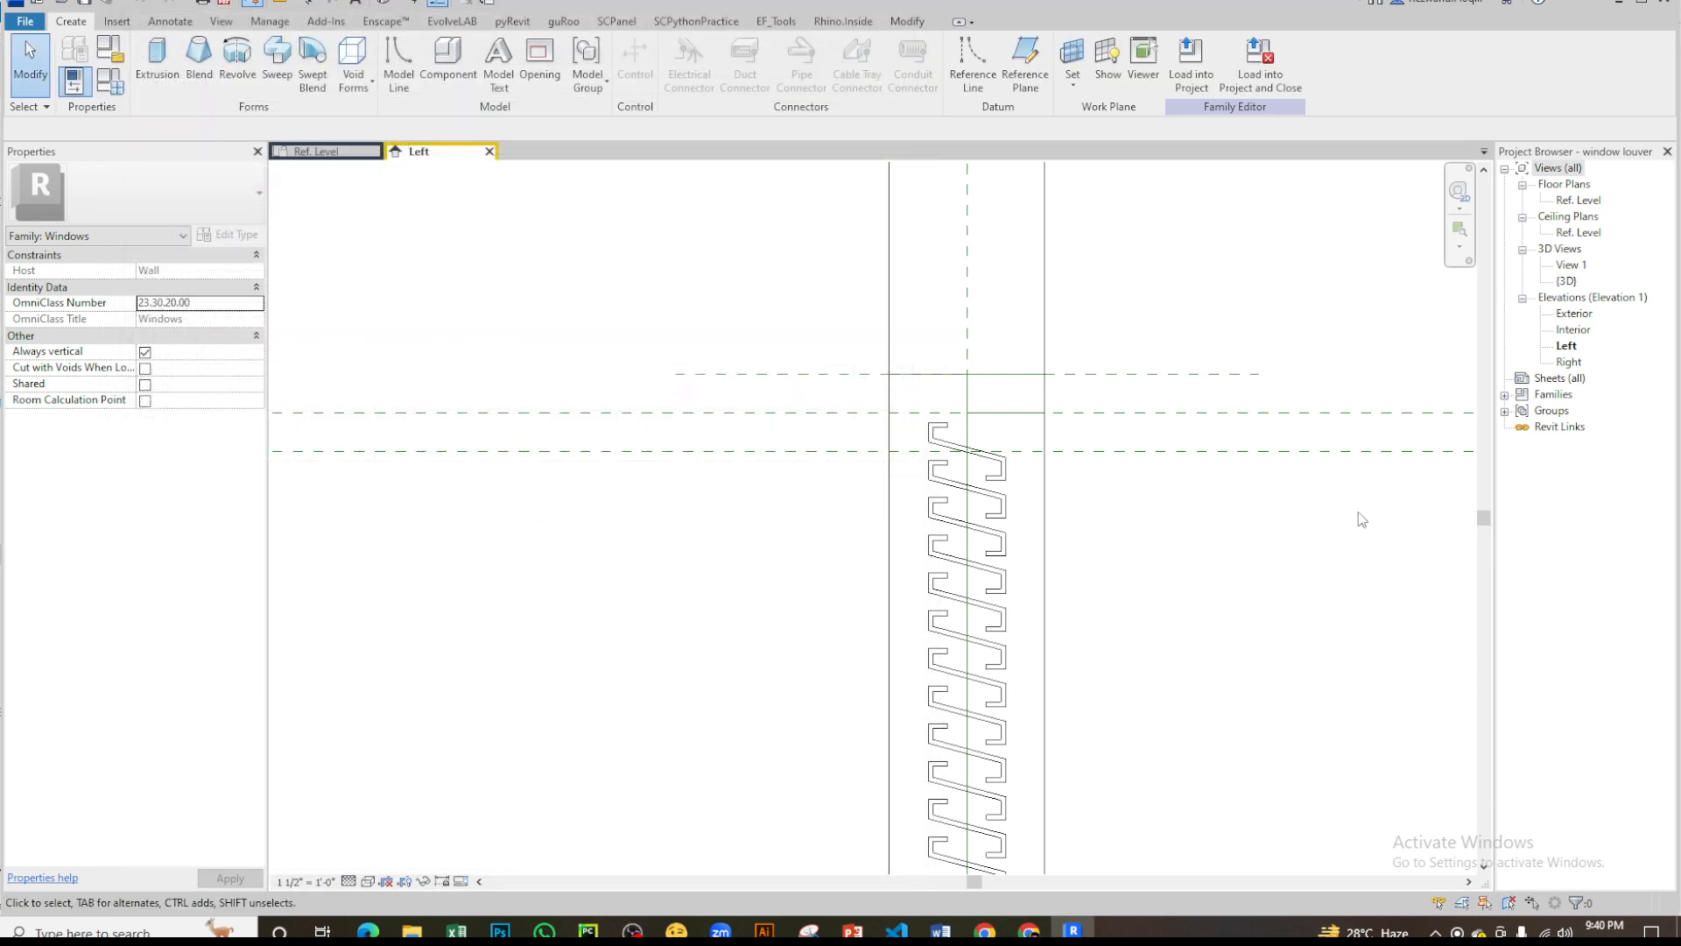
scroll(967, 832, up, 5)
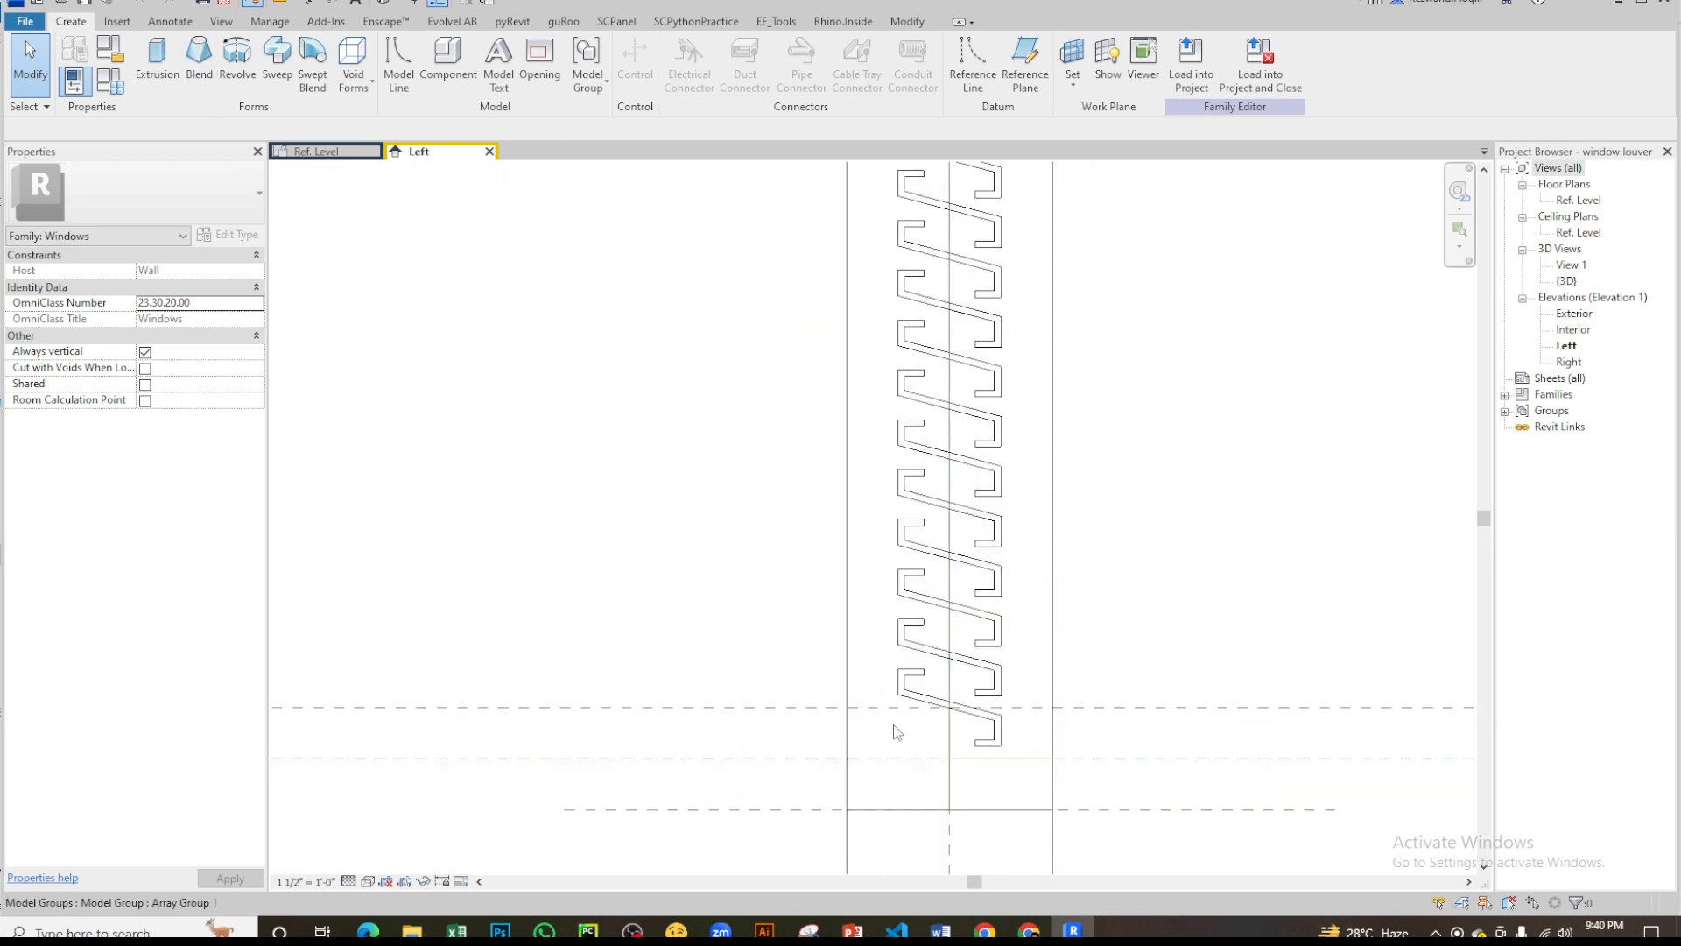
click(998, 745)
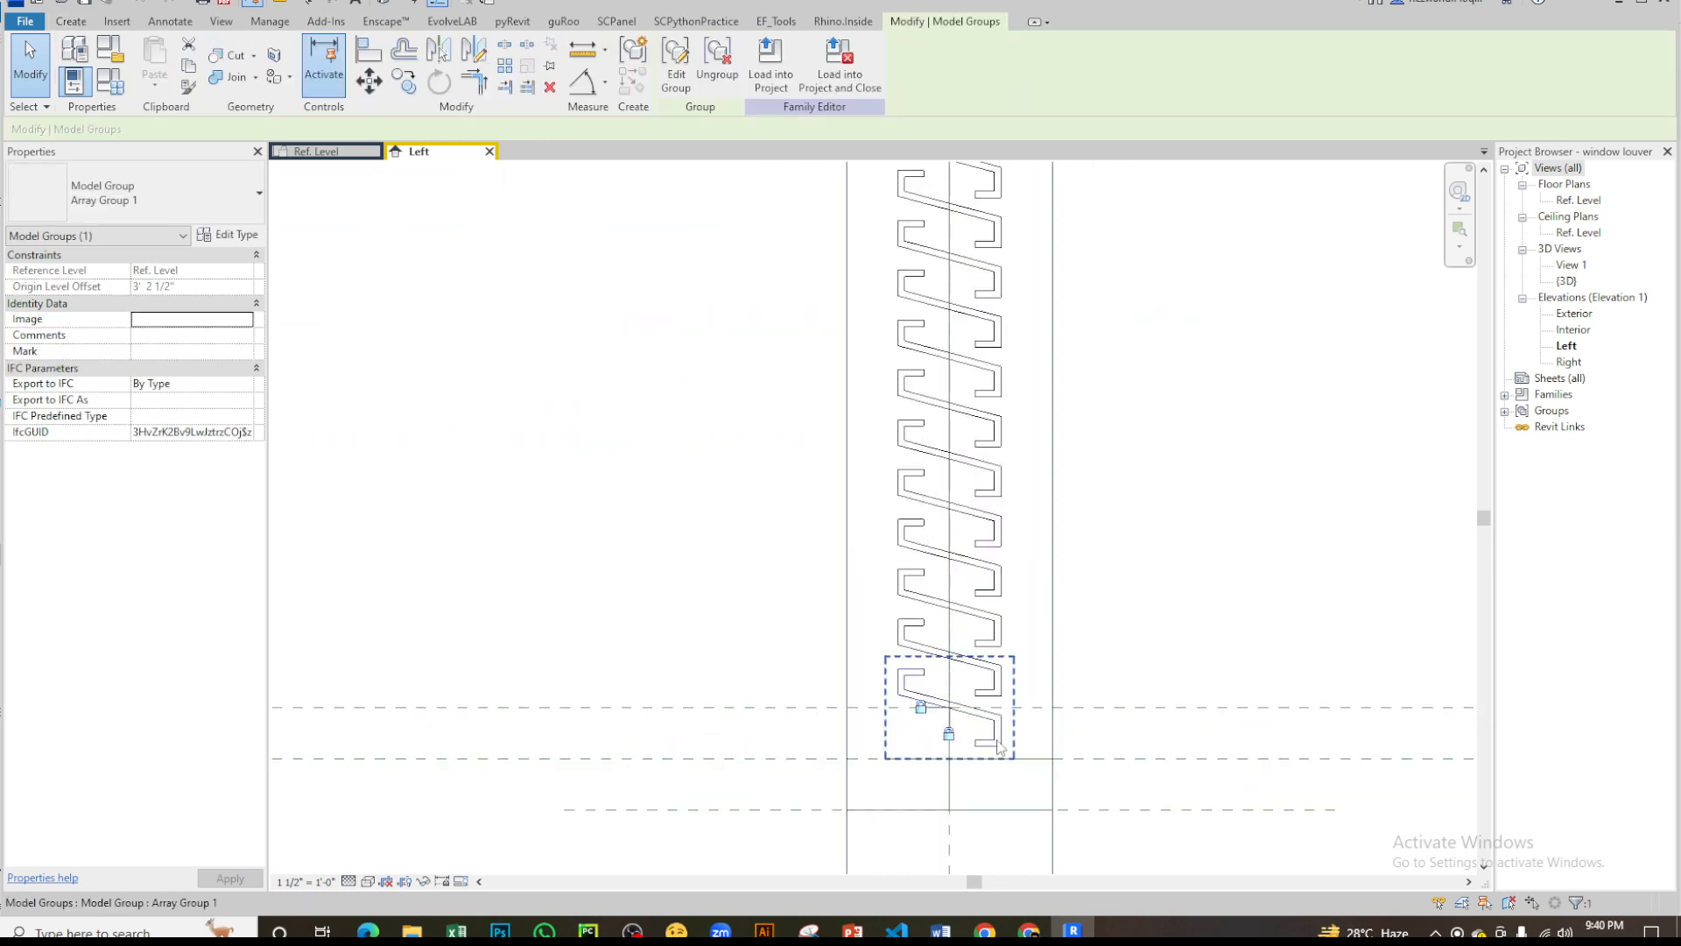
click(686, 450)
scroll(910, 561, down, 5)
middle_drag(997, 415, 978, 552)
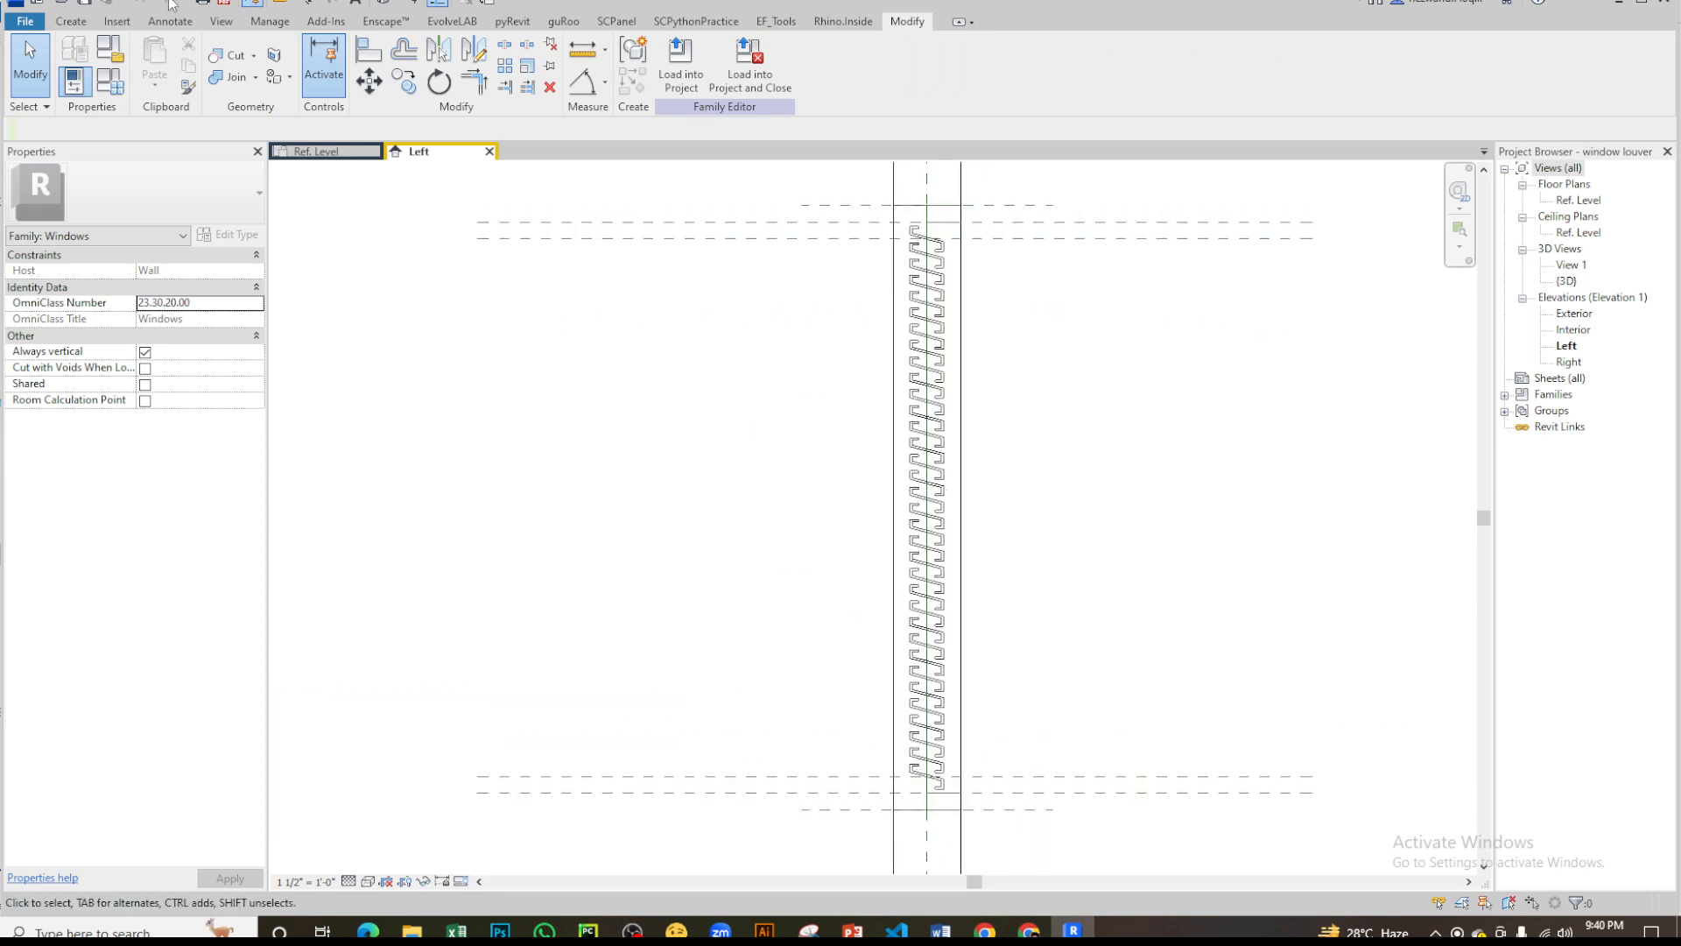
- Set the window family's Height parameter to 5' 0" in Family Types and apply it
click(109, 81)
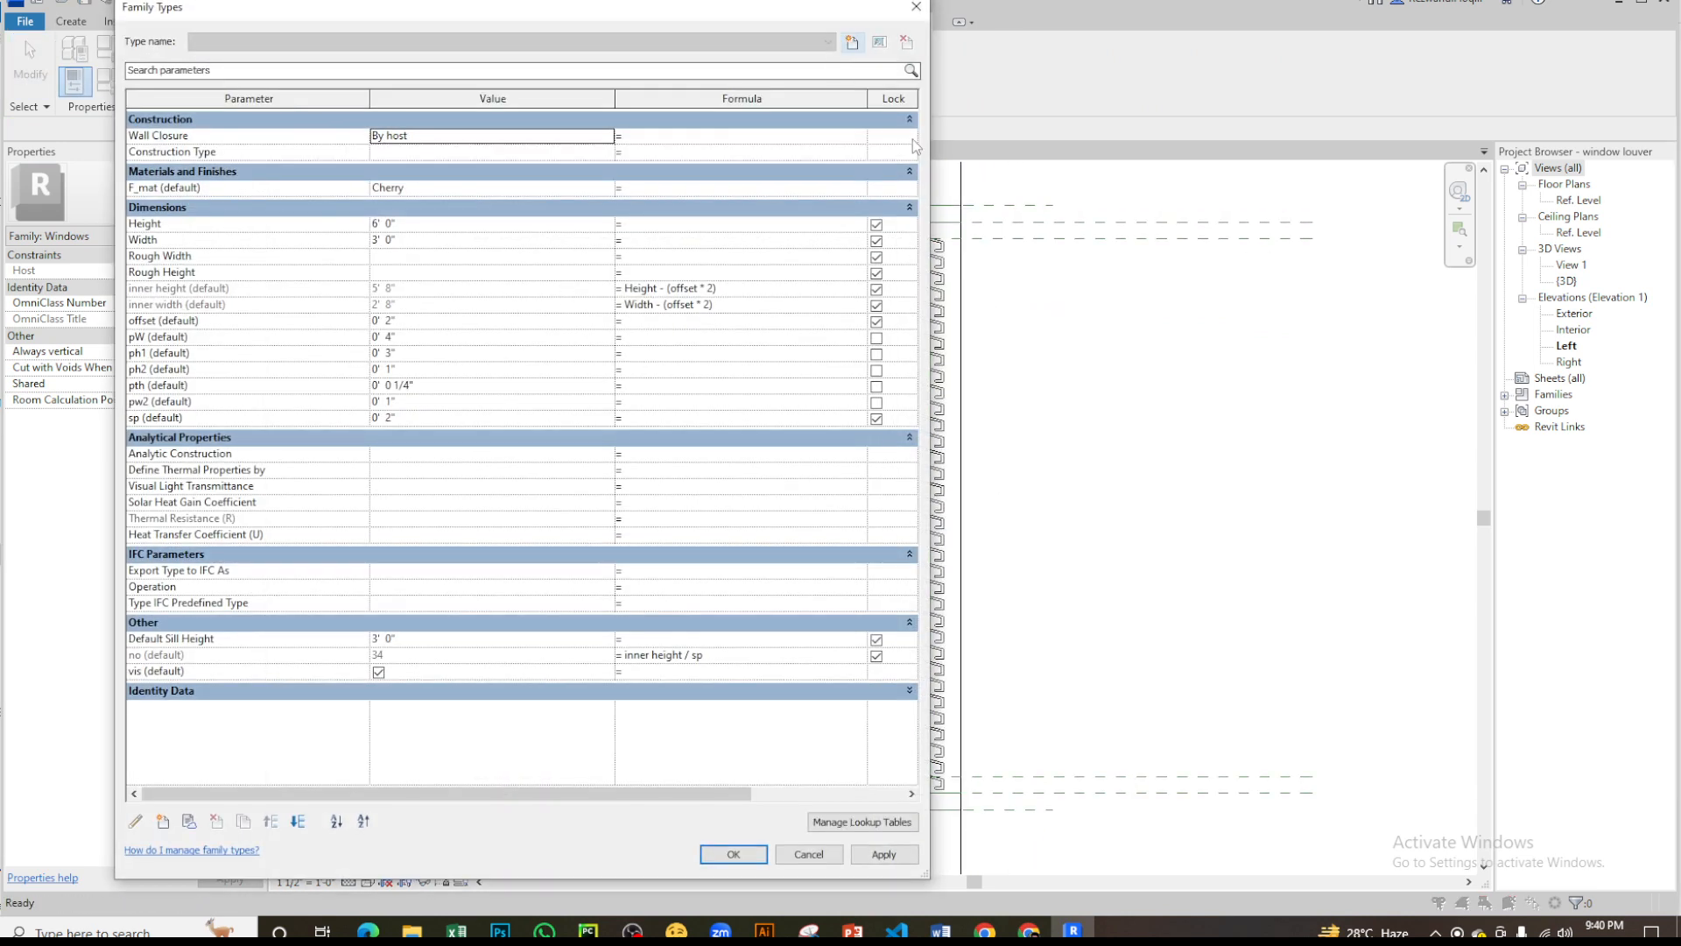
drag(927, 186, 720, 186)
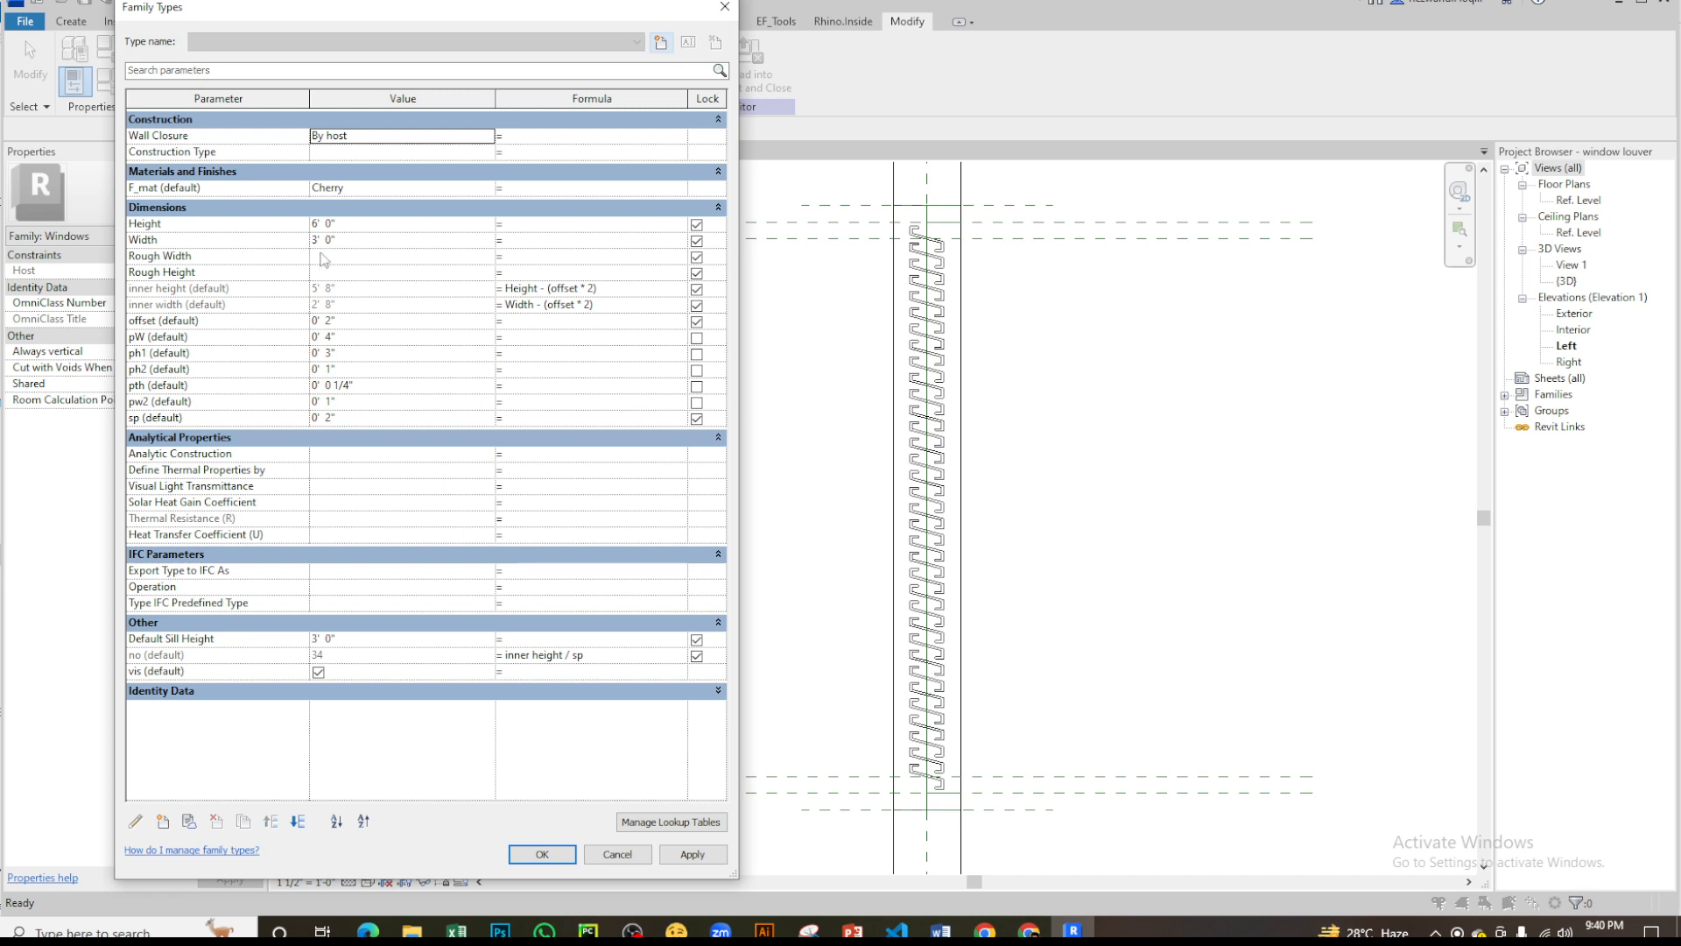
click(380, 224)
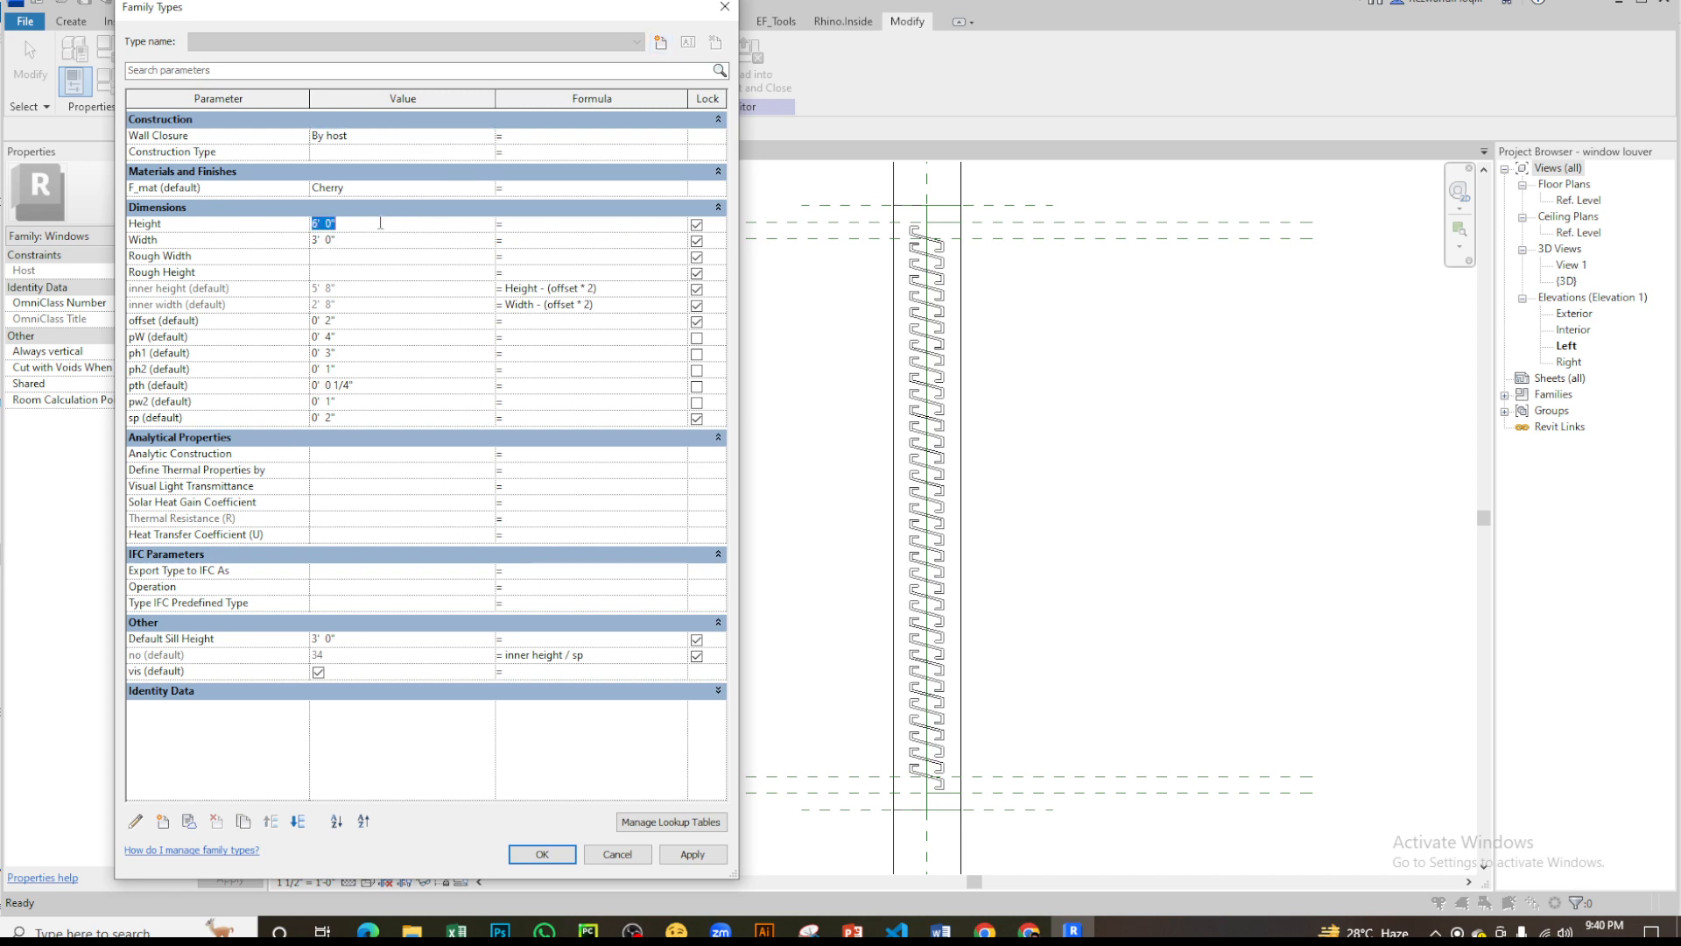
text(5)
key(Tab)
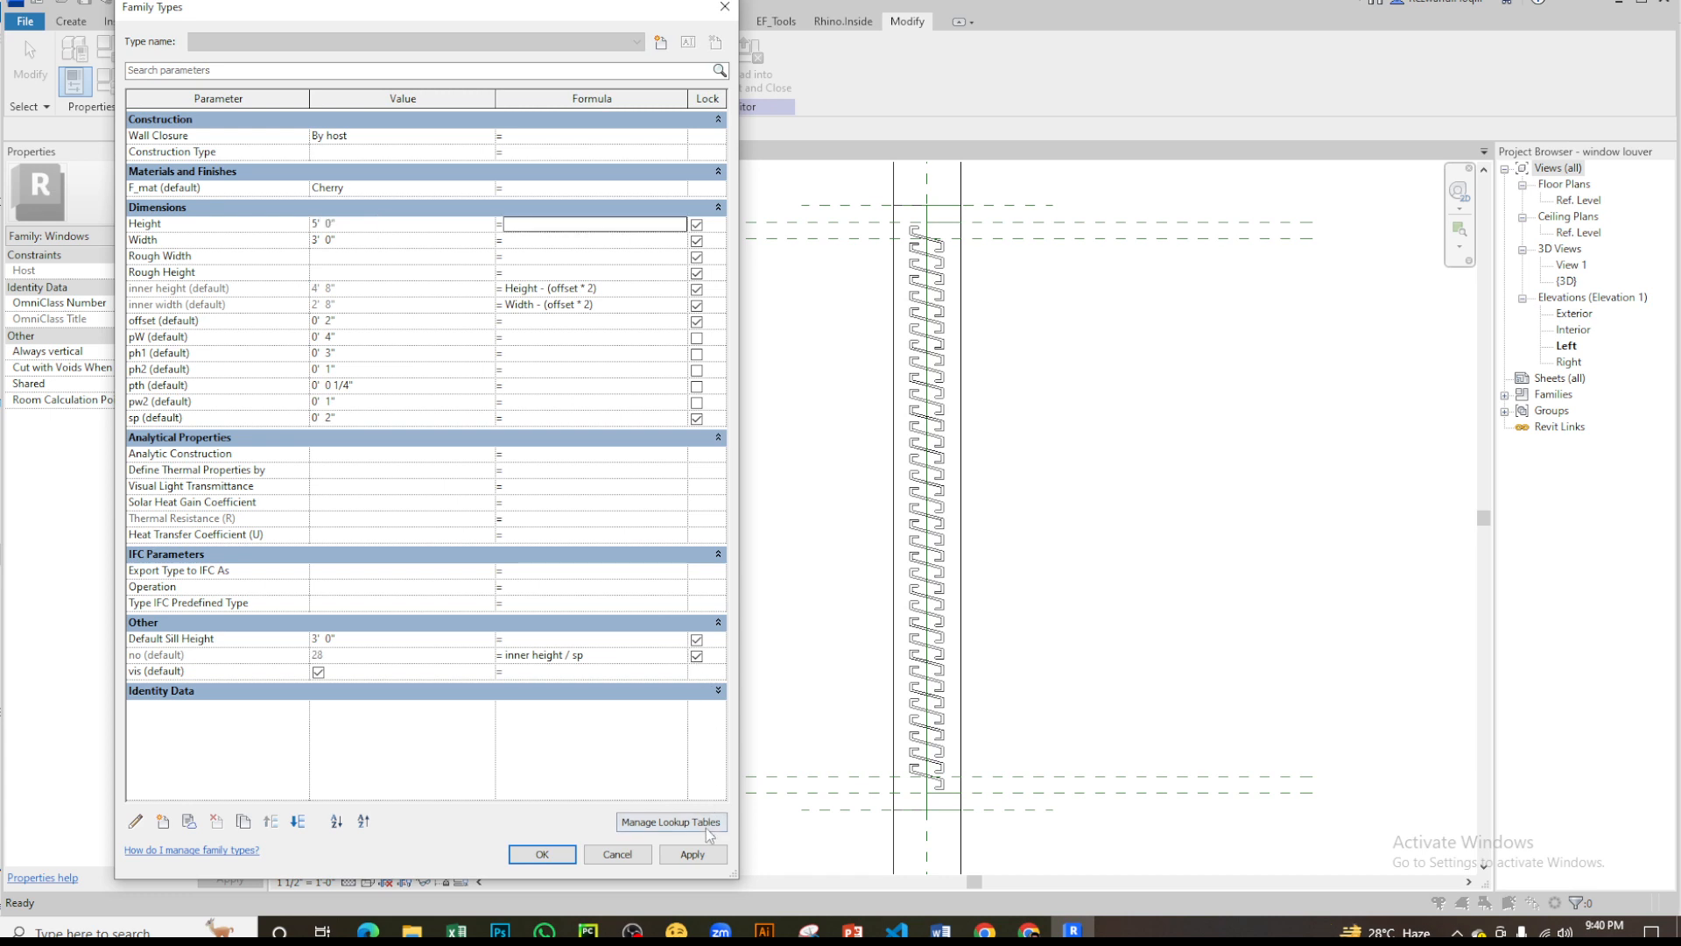
click(693, 854)
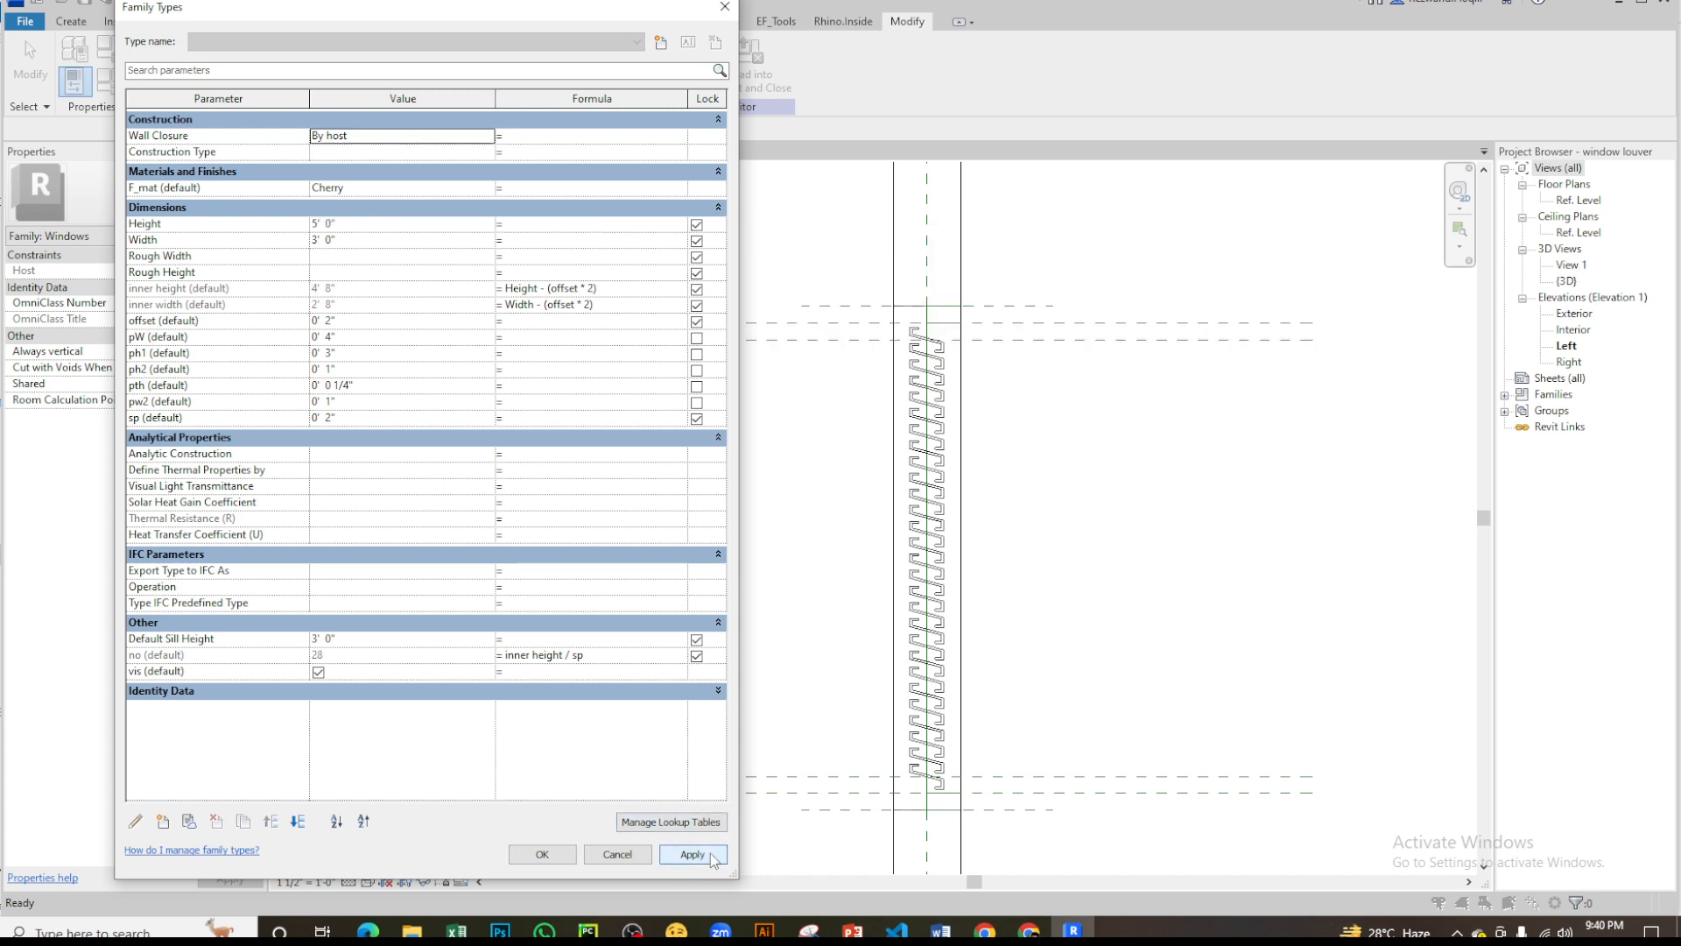
- Set the louver spacing parameter sp to 0' 4" and apply it
click(360, 416)
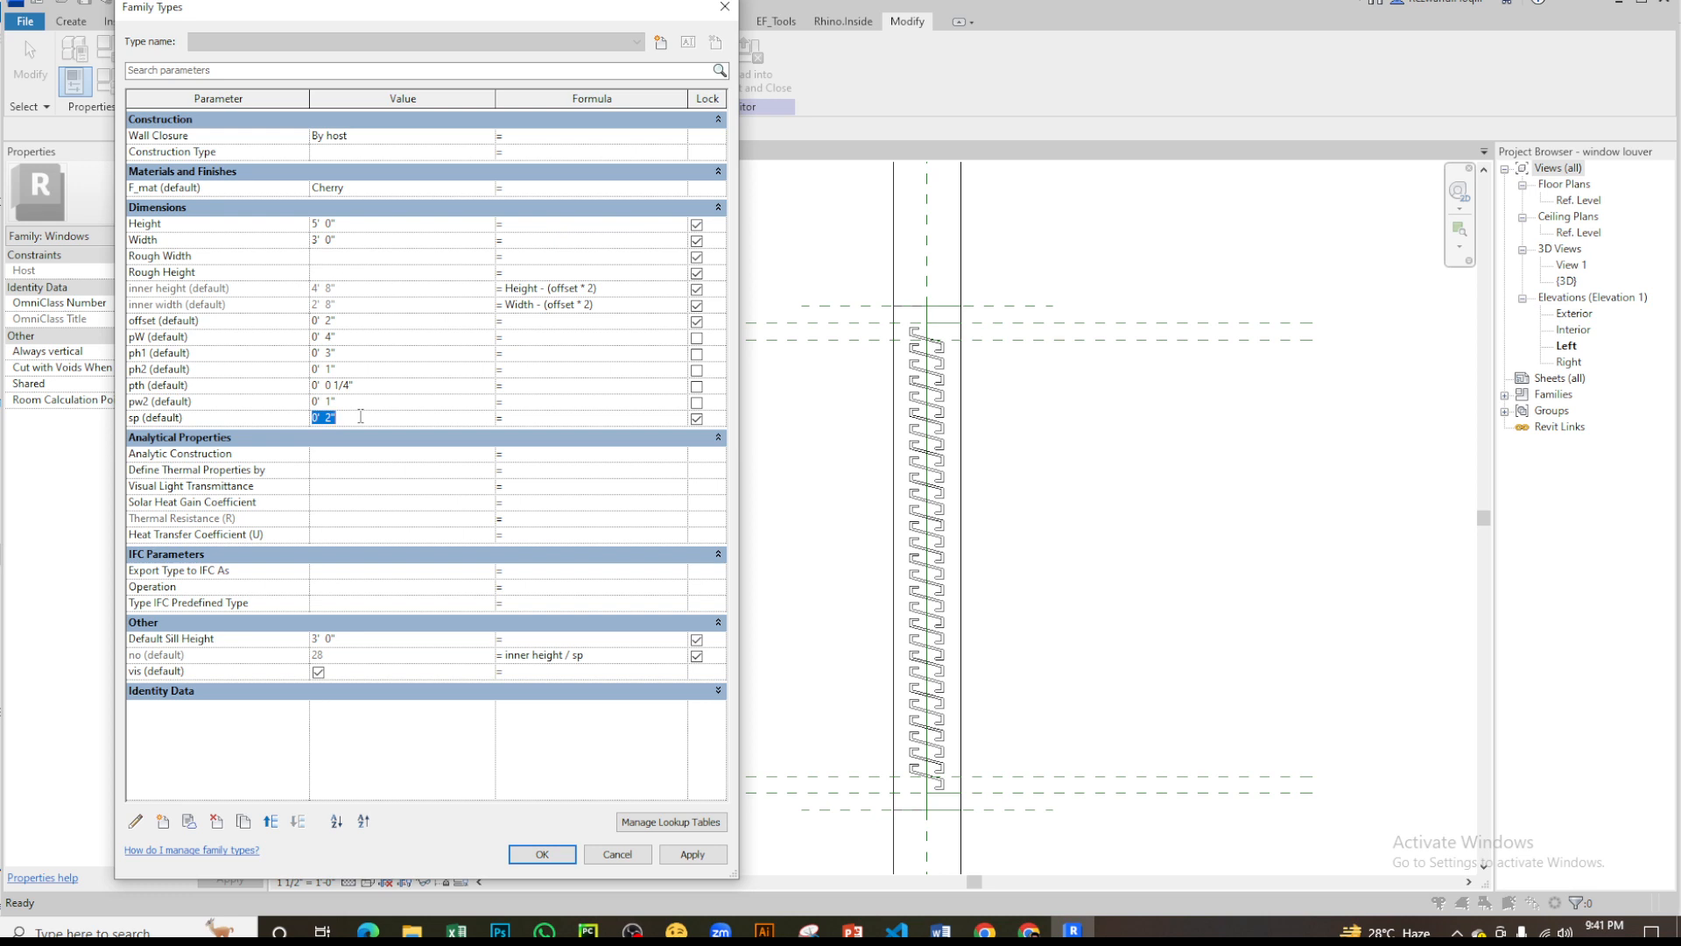
text(4)
key(Tab)
click(692, 854)
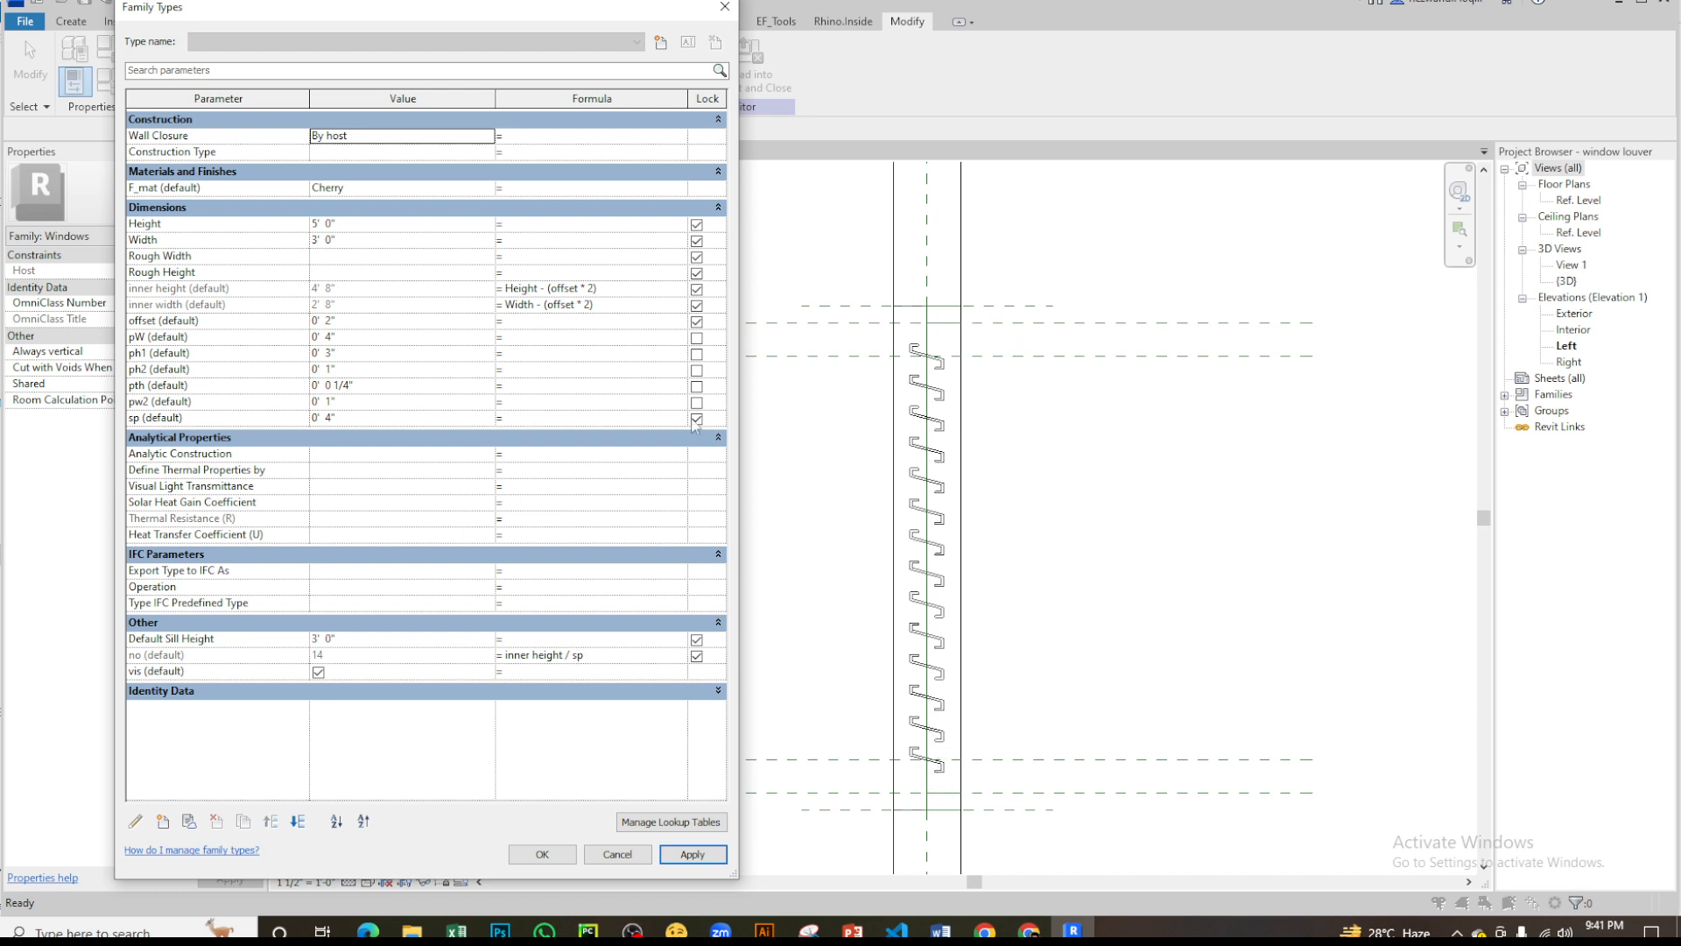
- Set the louver profile width parameter pW to 0' 6" and apply it
click(375, 385)
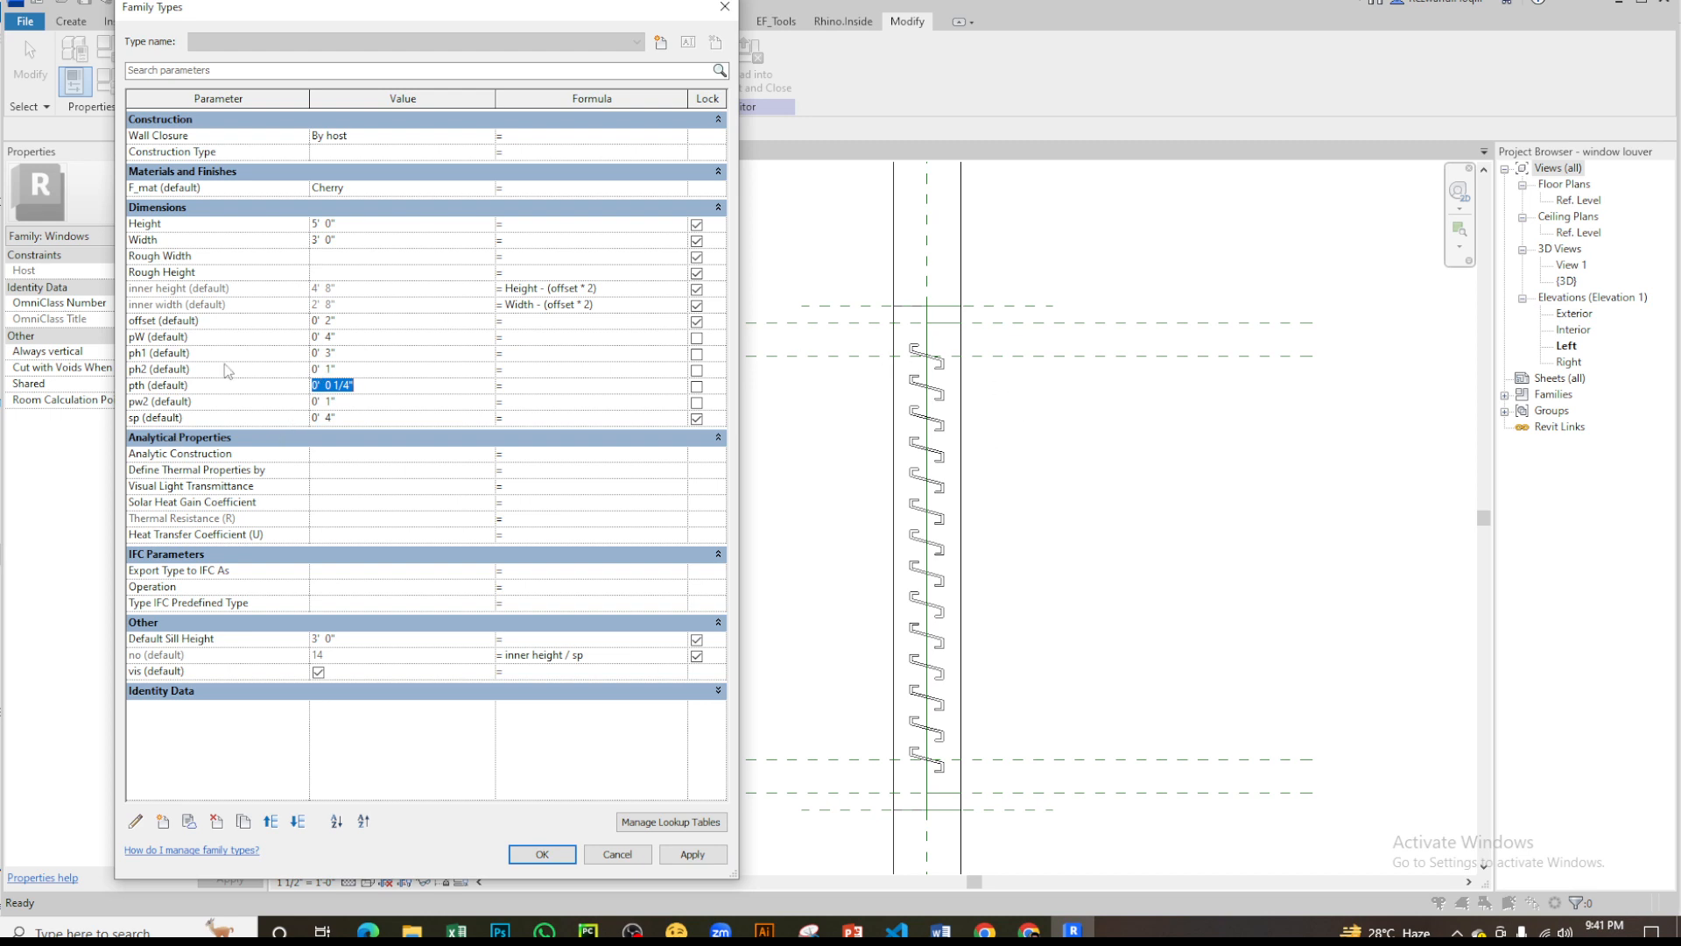
click(357, 370)
drag(357, 371, 307, 371)
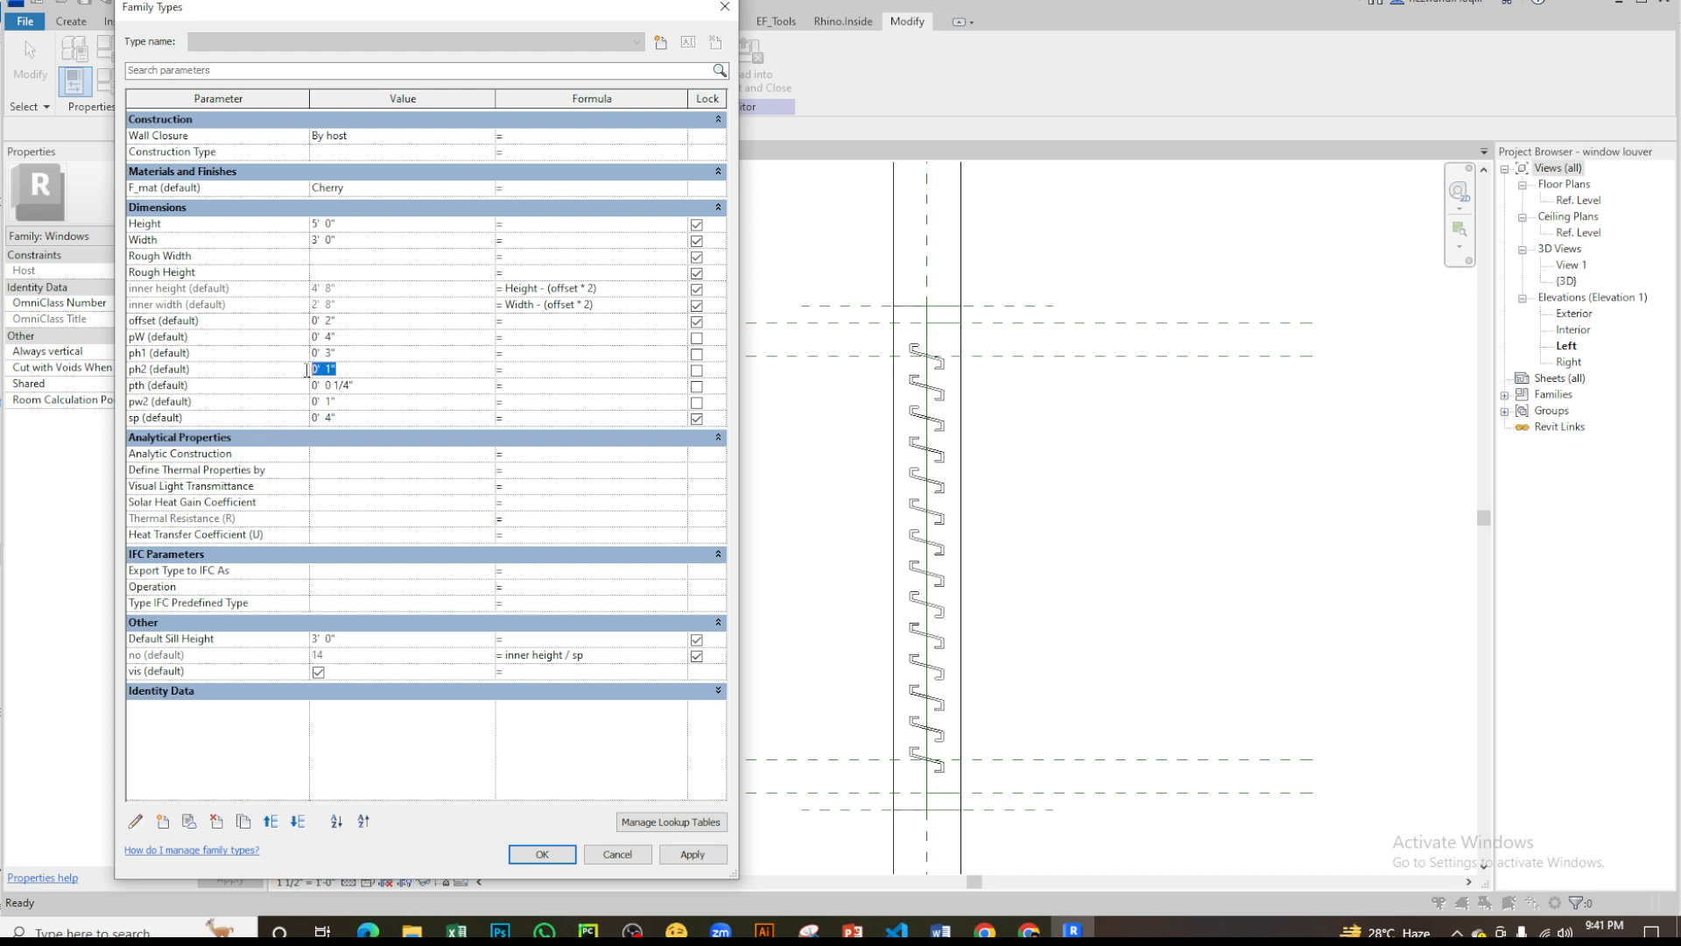
click(359, 334)
text(6)
click(692, 854)
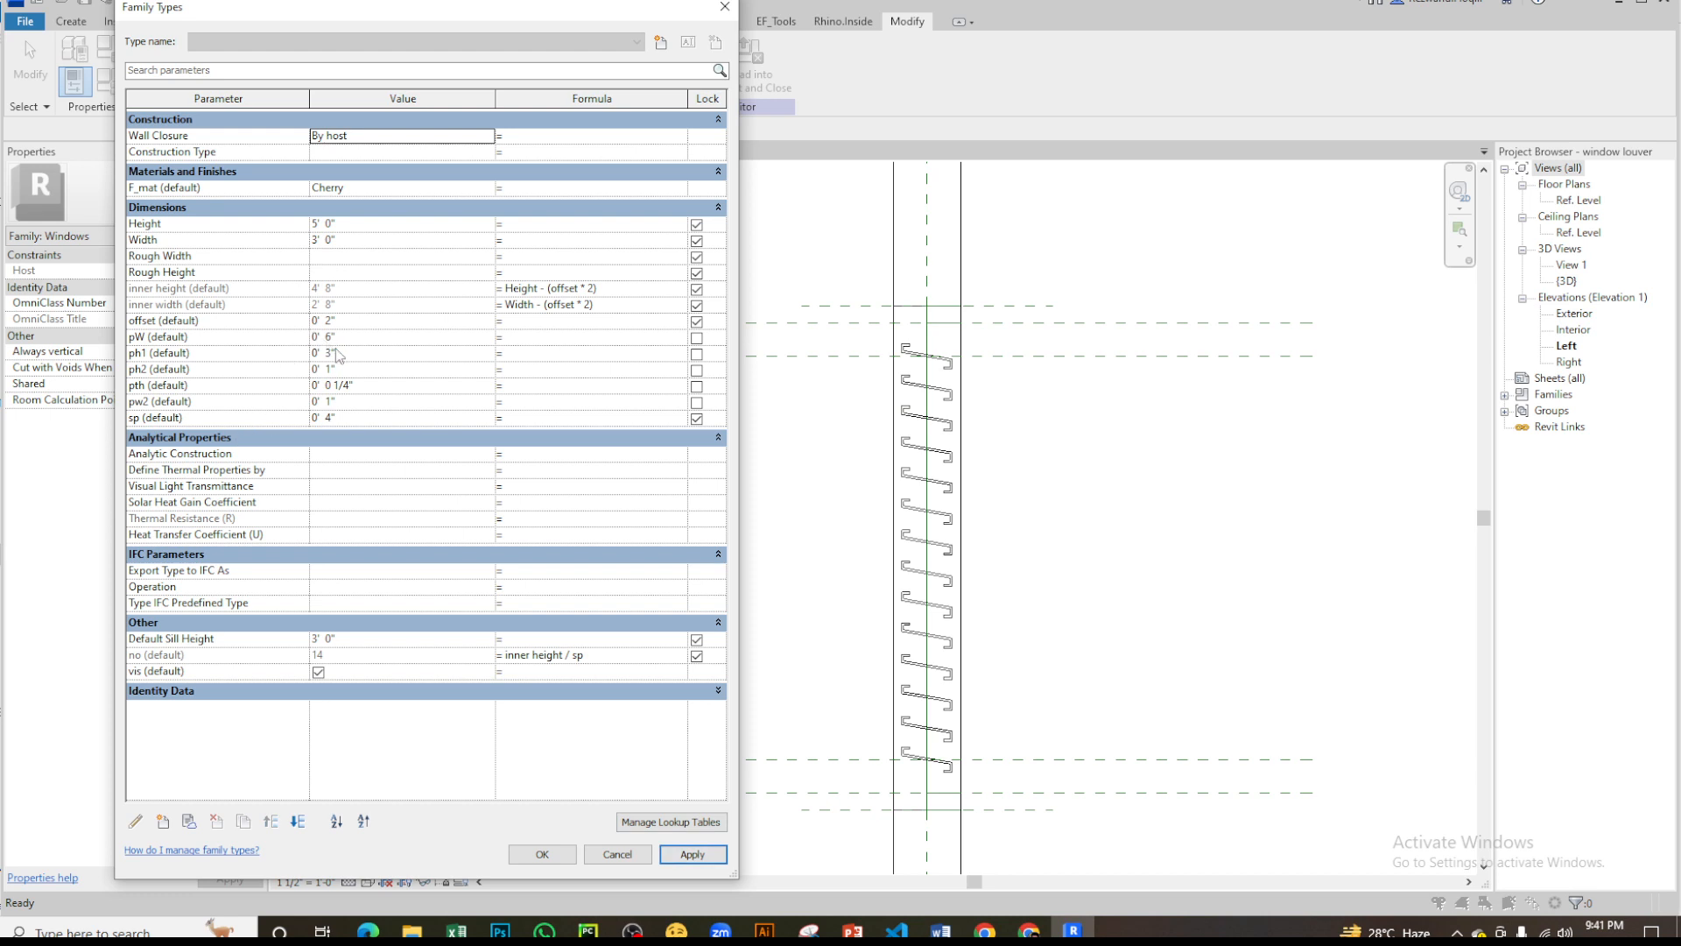
- Set both louver profile parameters pW and ph1 to 0' 4" and apply the changes
click(359, 337)
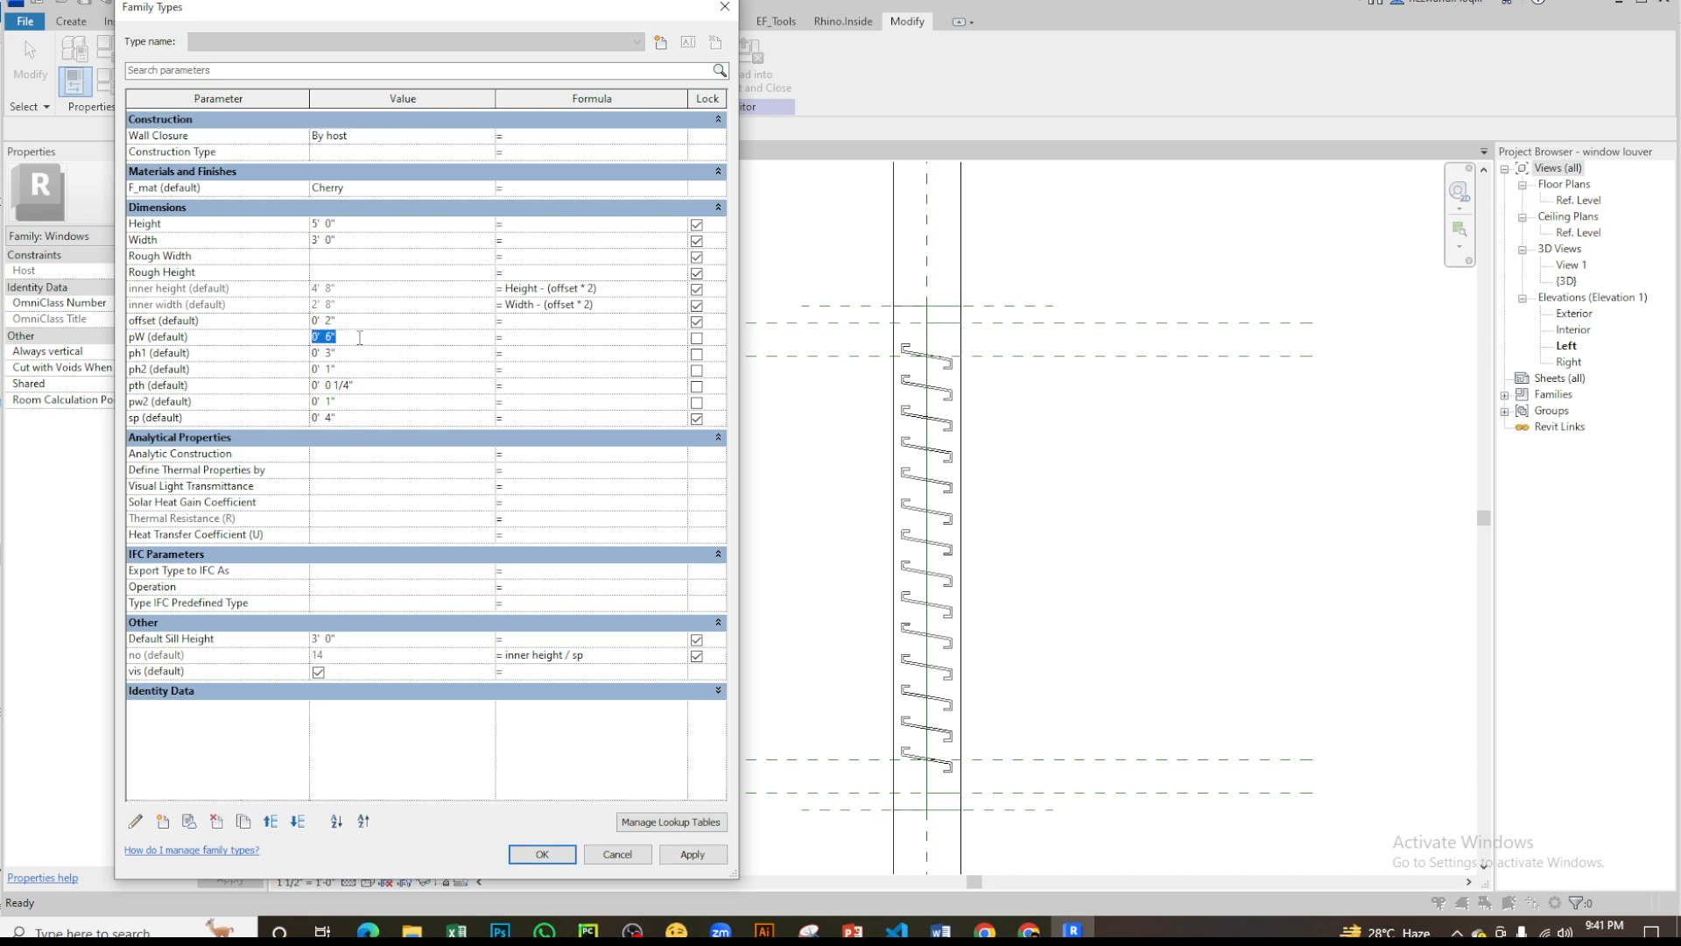
text(4)
key(Tab)
click(361, 353)
text(4)
click(717, 854)
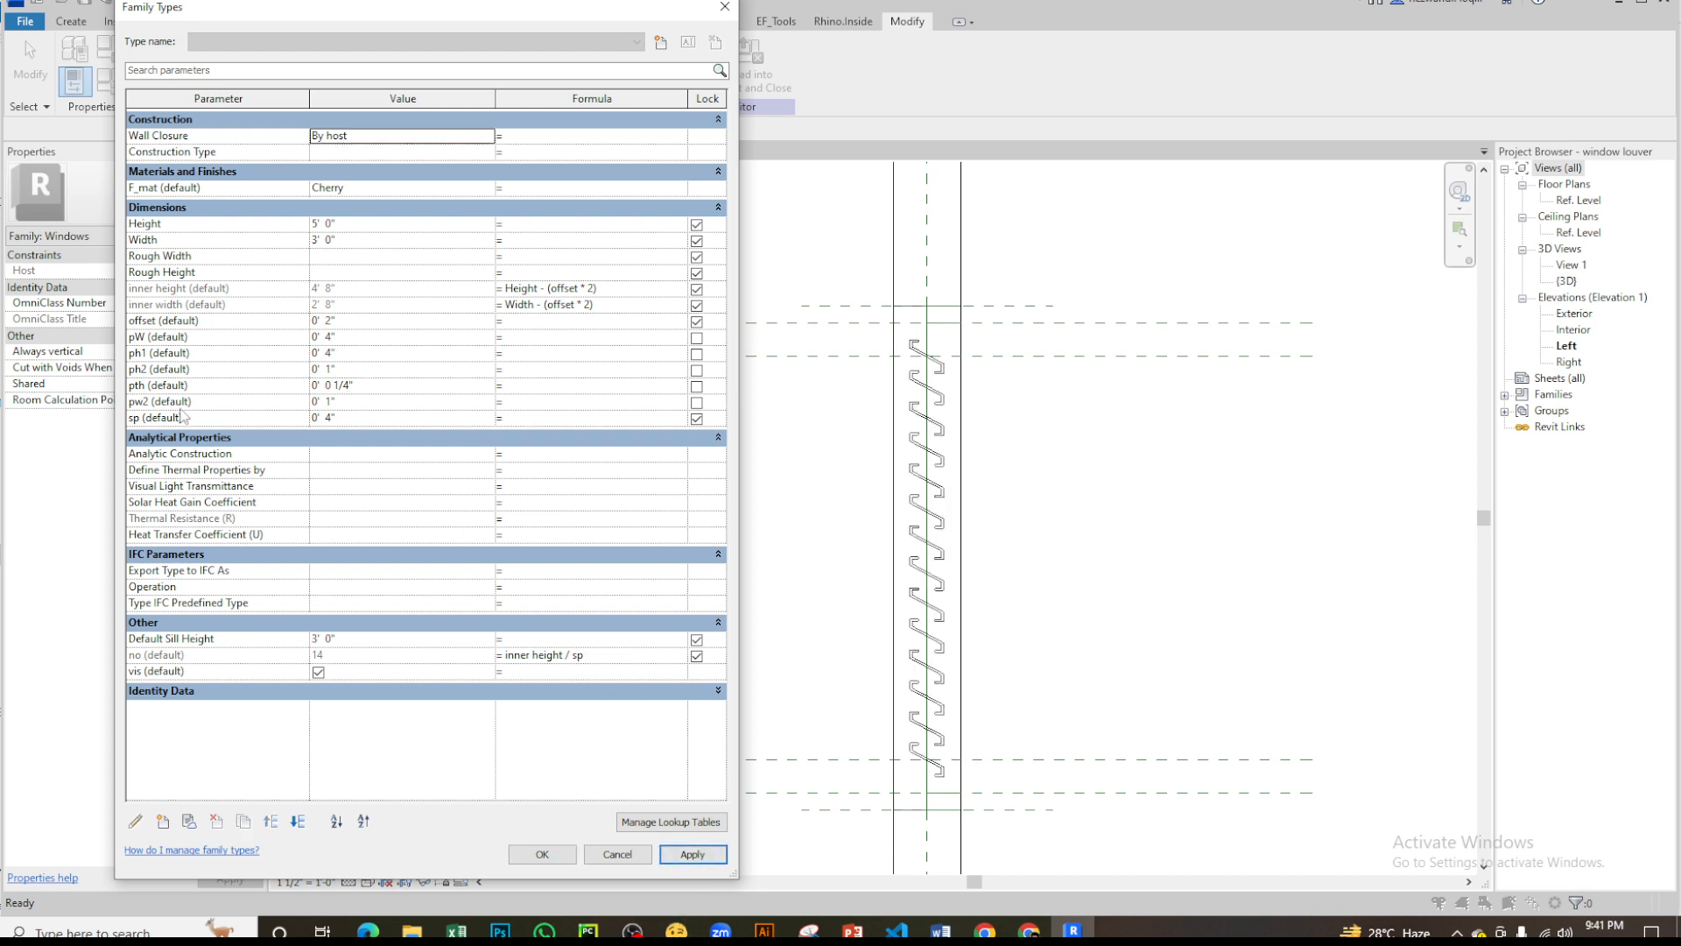
- Set the profile thickness parameter pth to 0' 0 1/8", apply it and close Family Types
click(380, 388)
drag(351, 391, 341, 391)
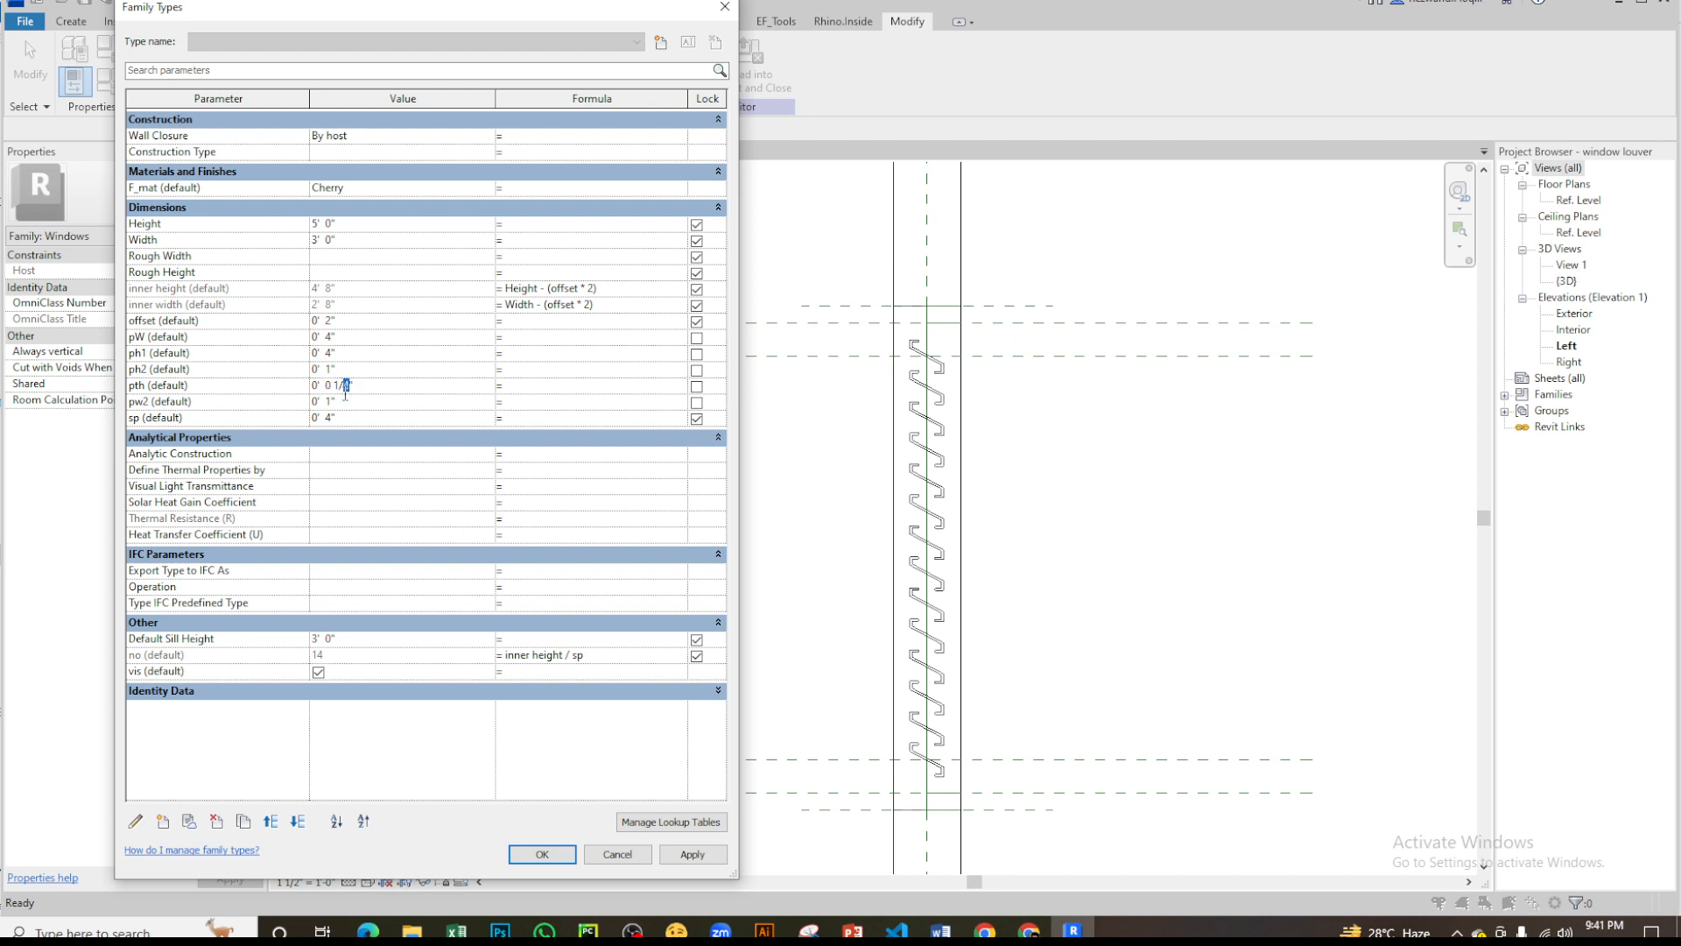
text(/8")
key(Return)
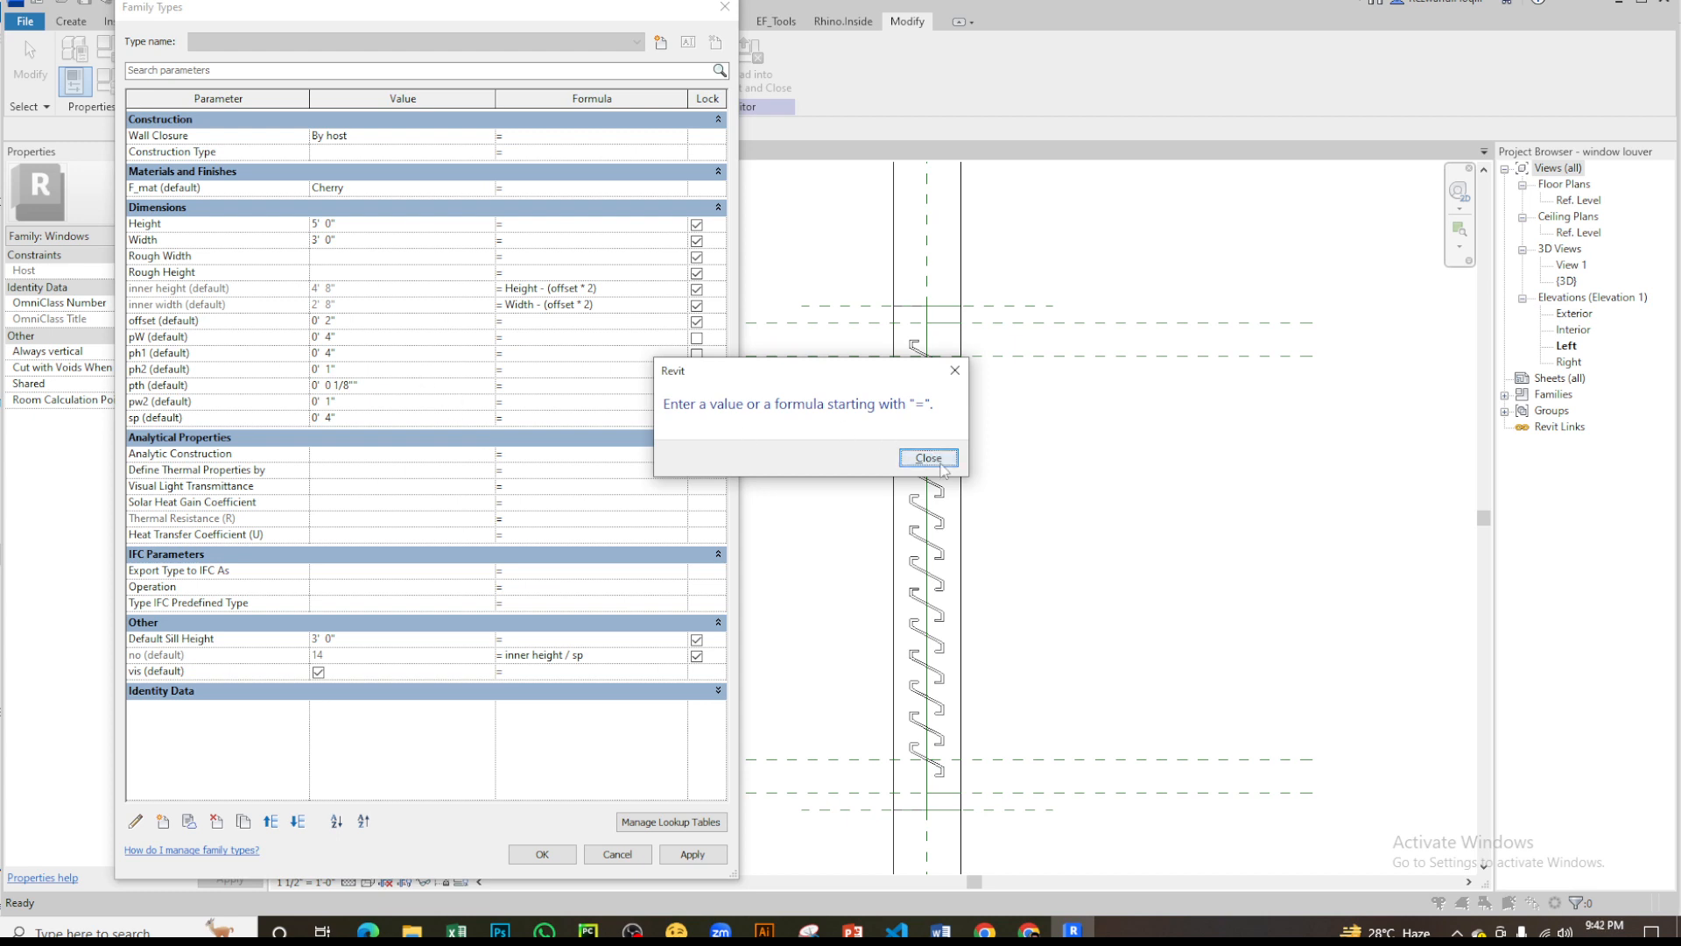
click(926, 458)
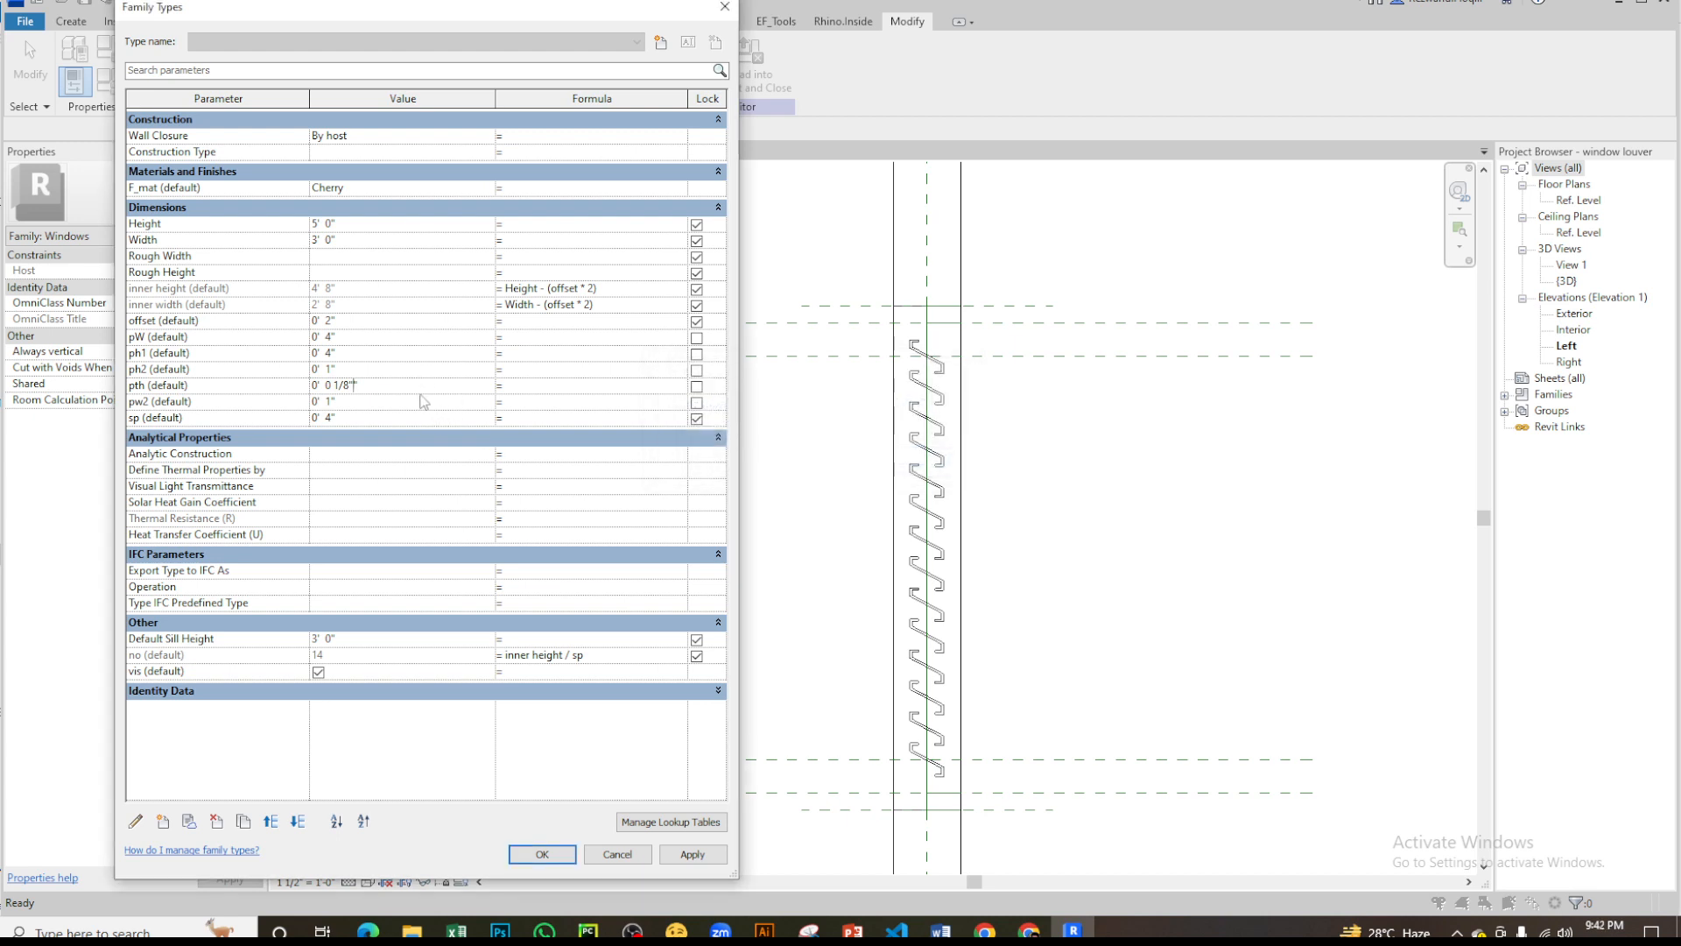
click(725, 857)
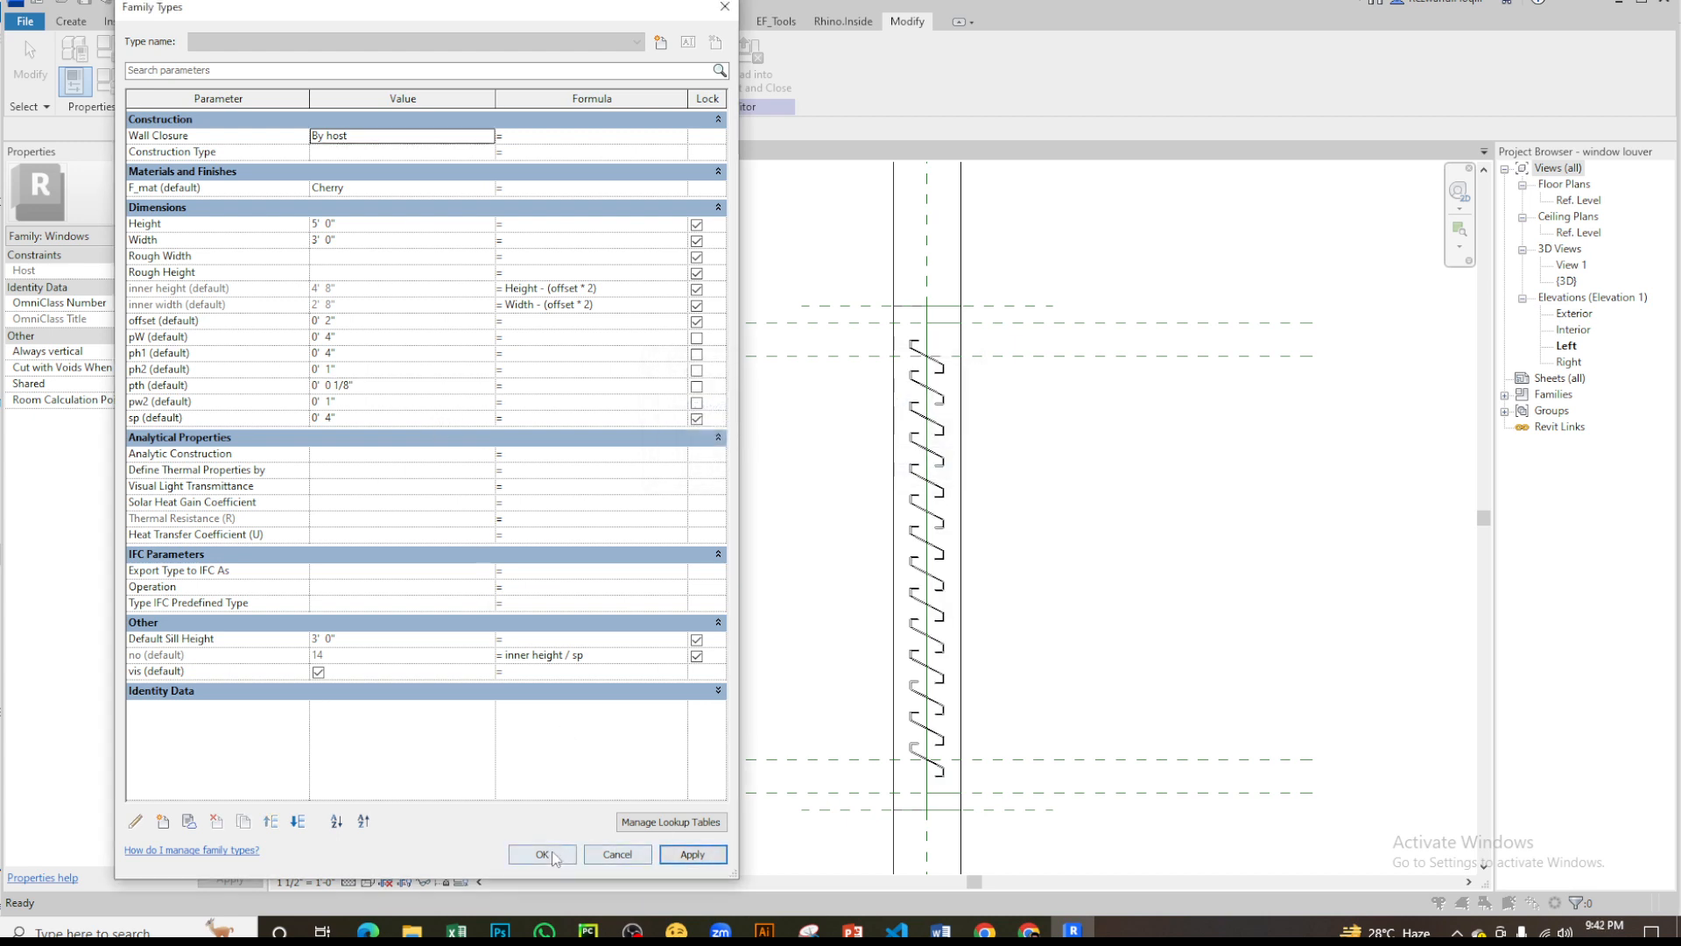
click(542, 855)
- Inspect the louver array in the Left elevation and the labelled dimensions of the Z-louver profile in its Ref. Level view
scroll(832, 375, up, 4)
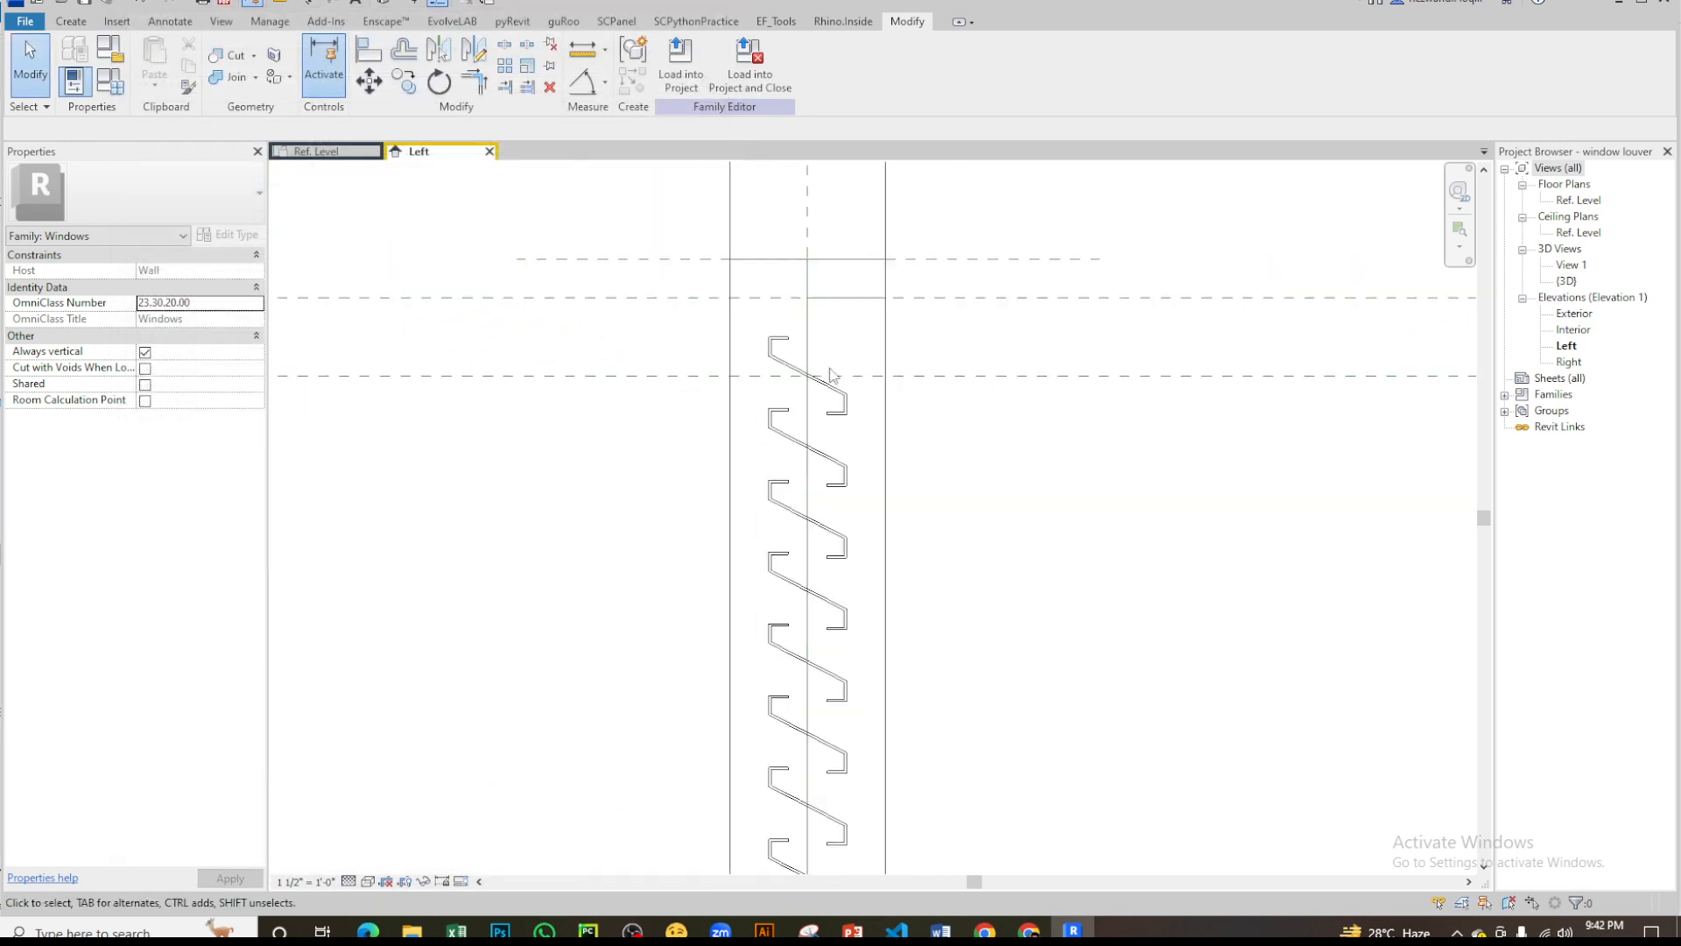
scroll(832, 375, down, 1)
scroll(837, 421, down, 2)
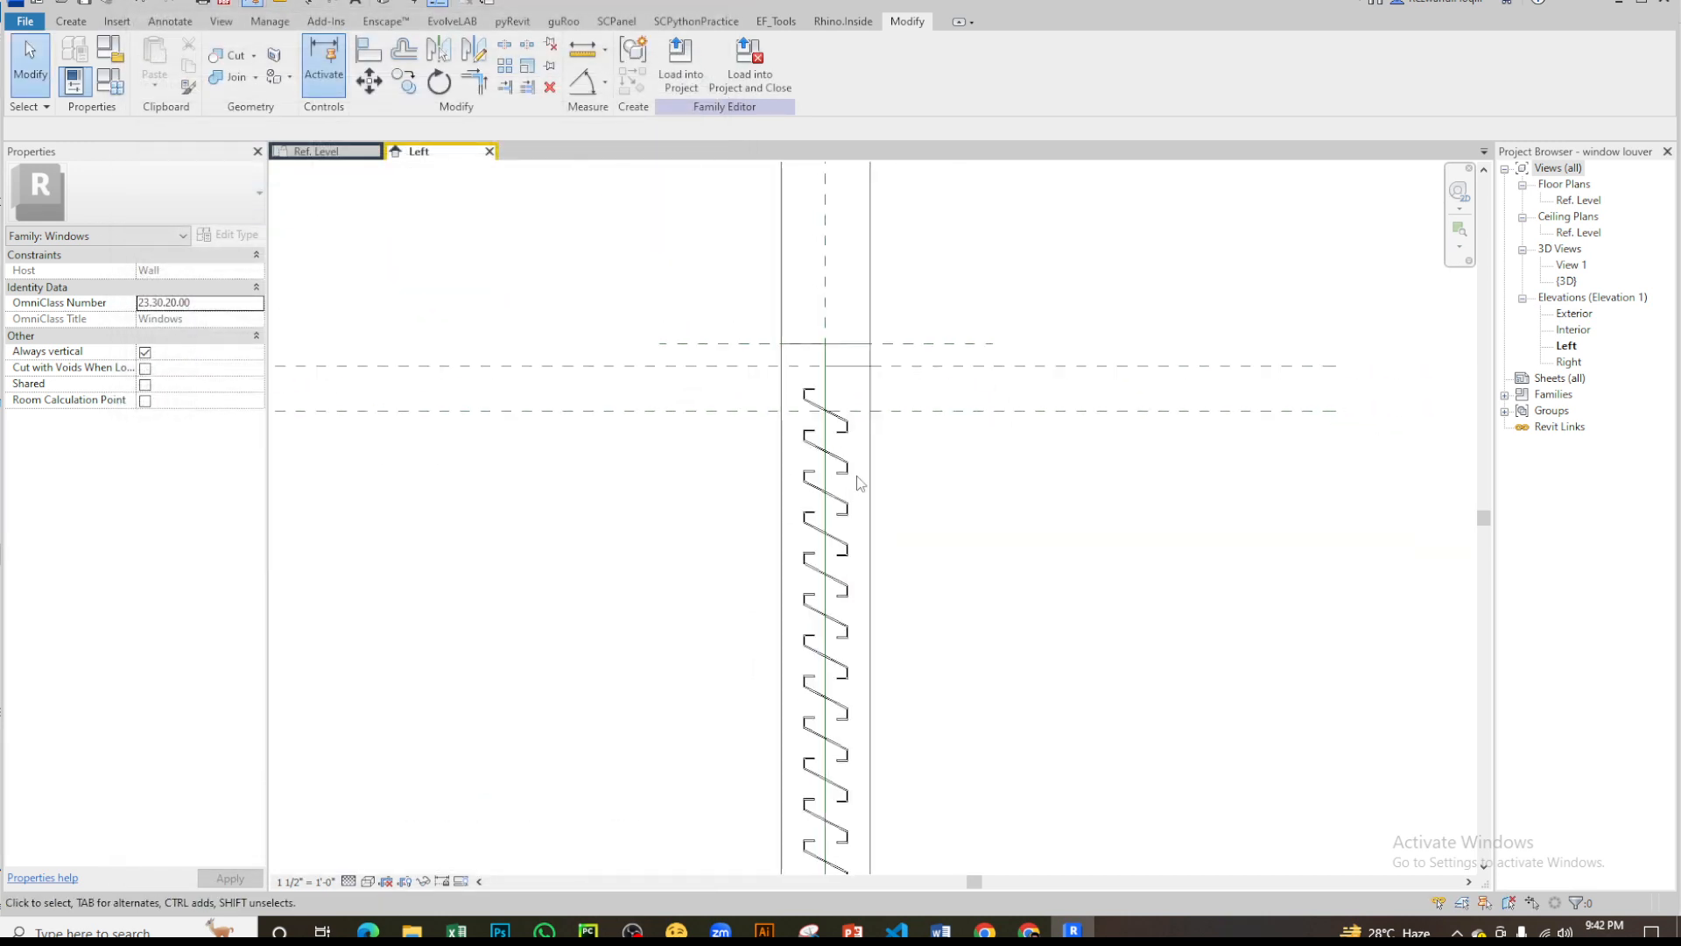
scroll(874, 473, down, 3)
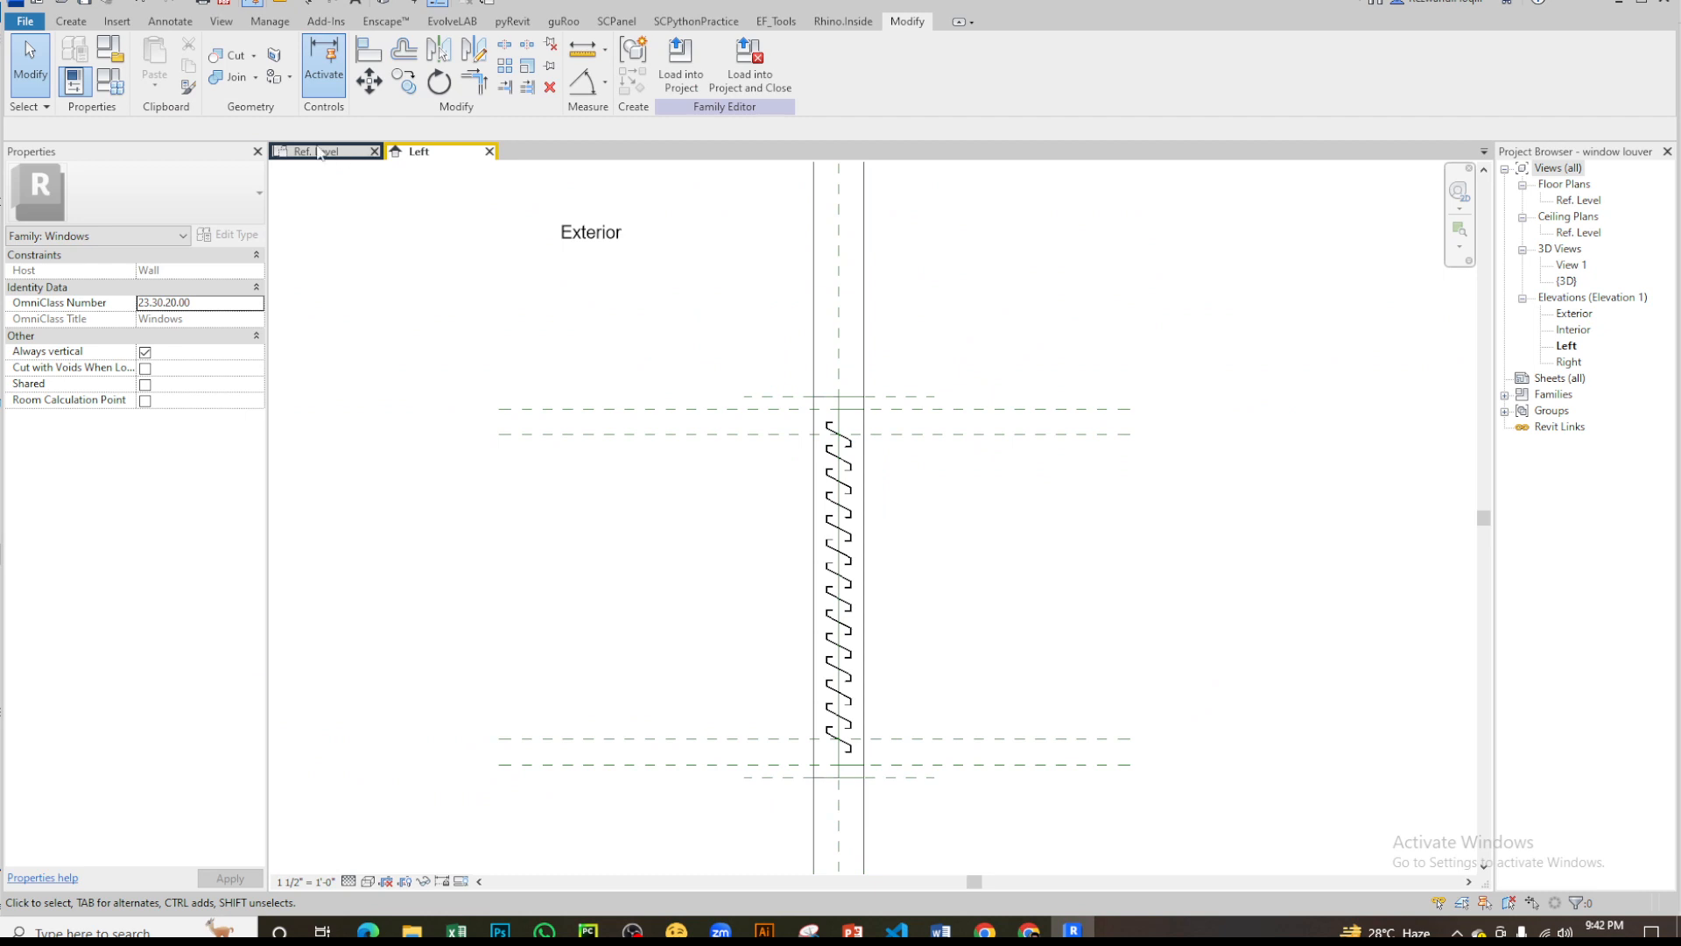
click(360, 156)
scroll(955, 337, up, 4)
scroll(1009, 503, down, 3)
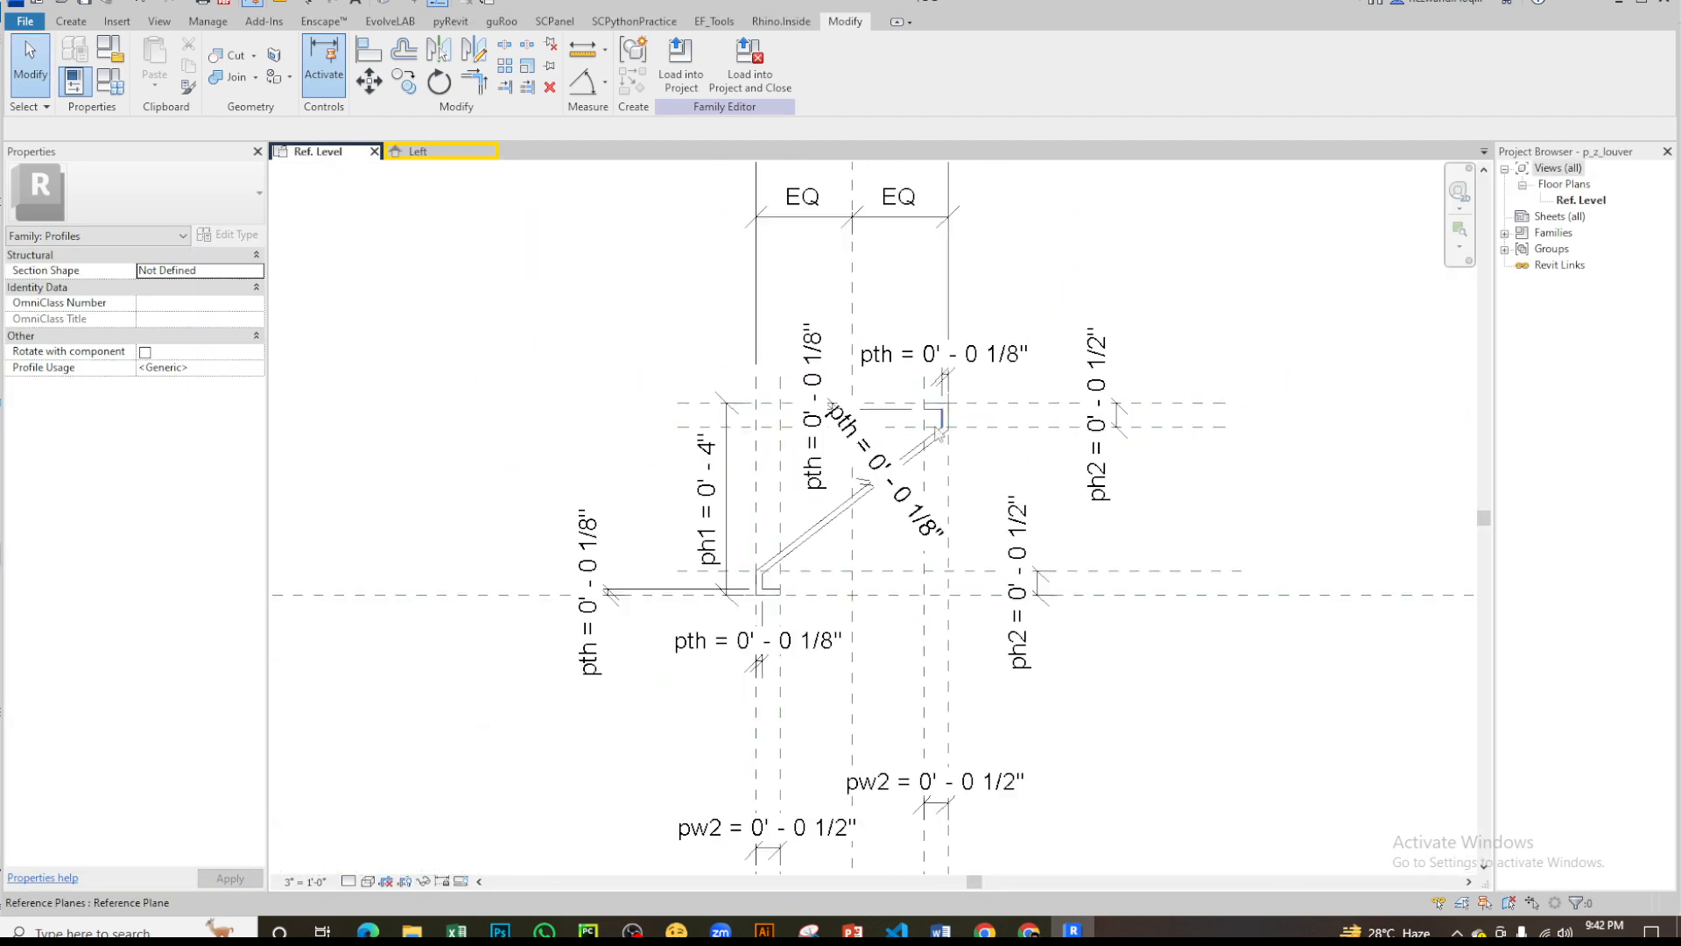
scroll(848, 511, up, 2)
scroll(848, 511, down, 3)
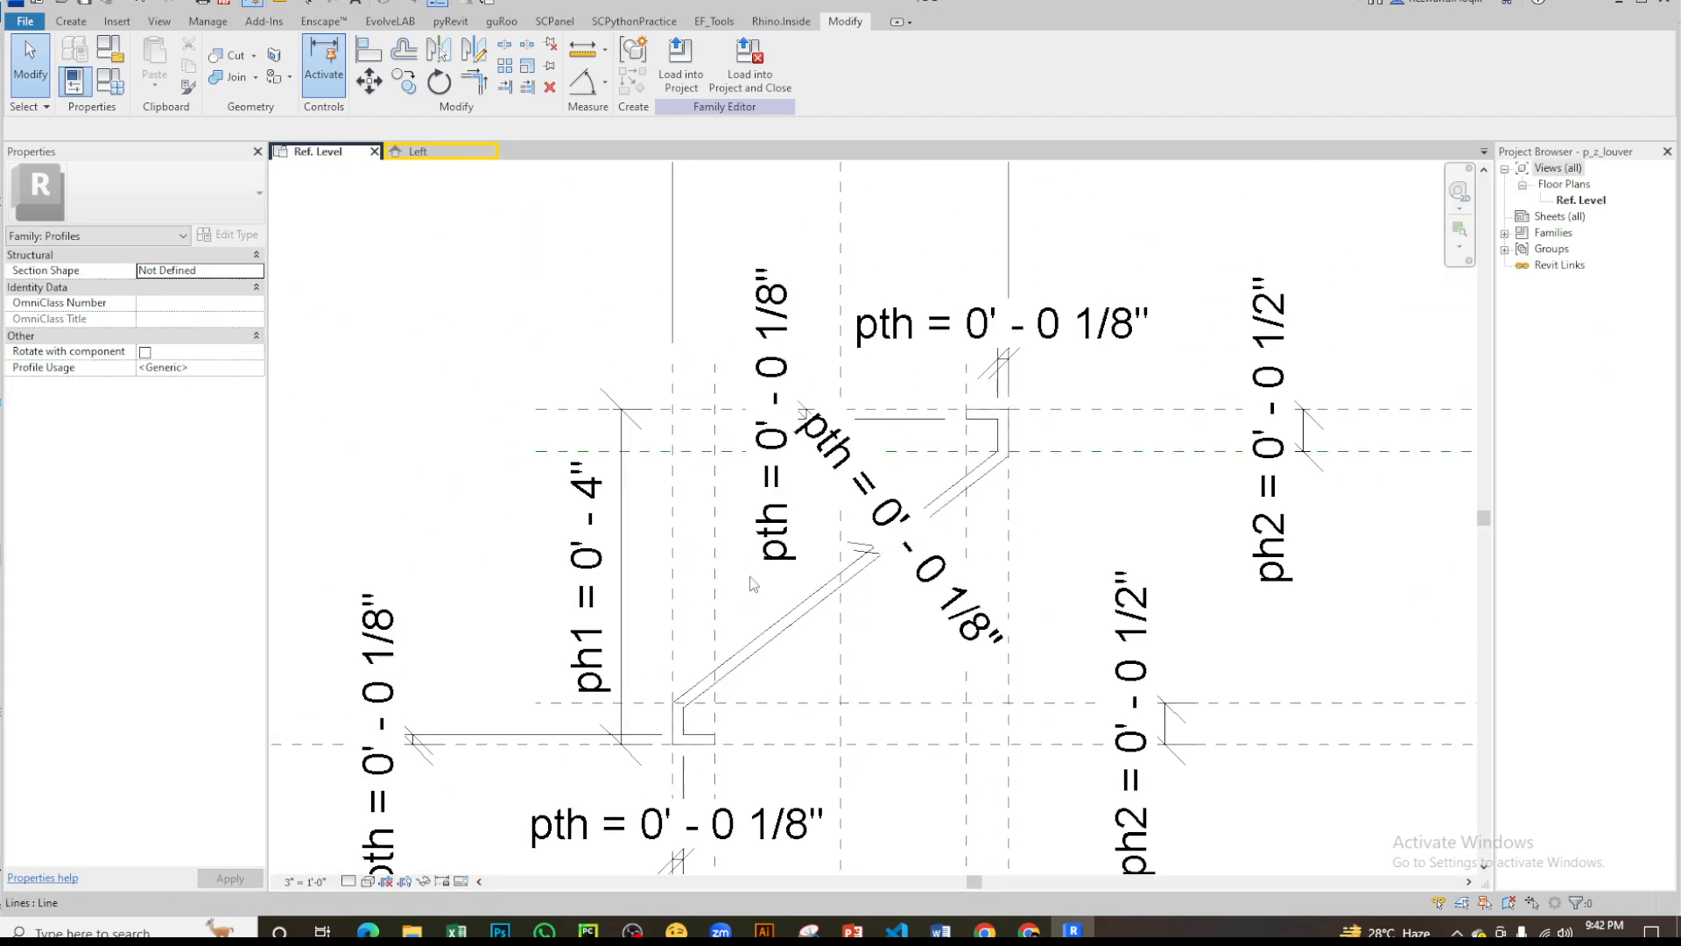
scroll(874, 423, up, 3)
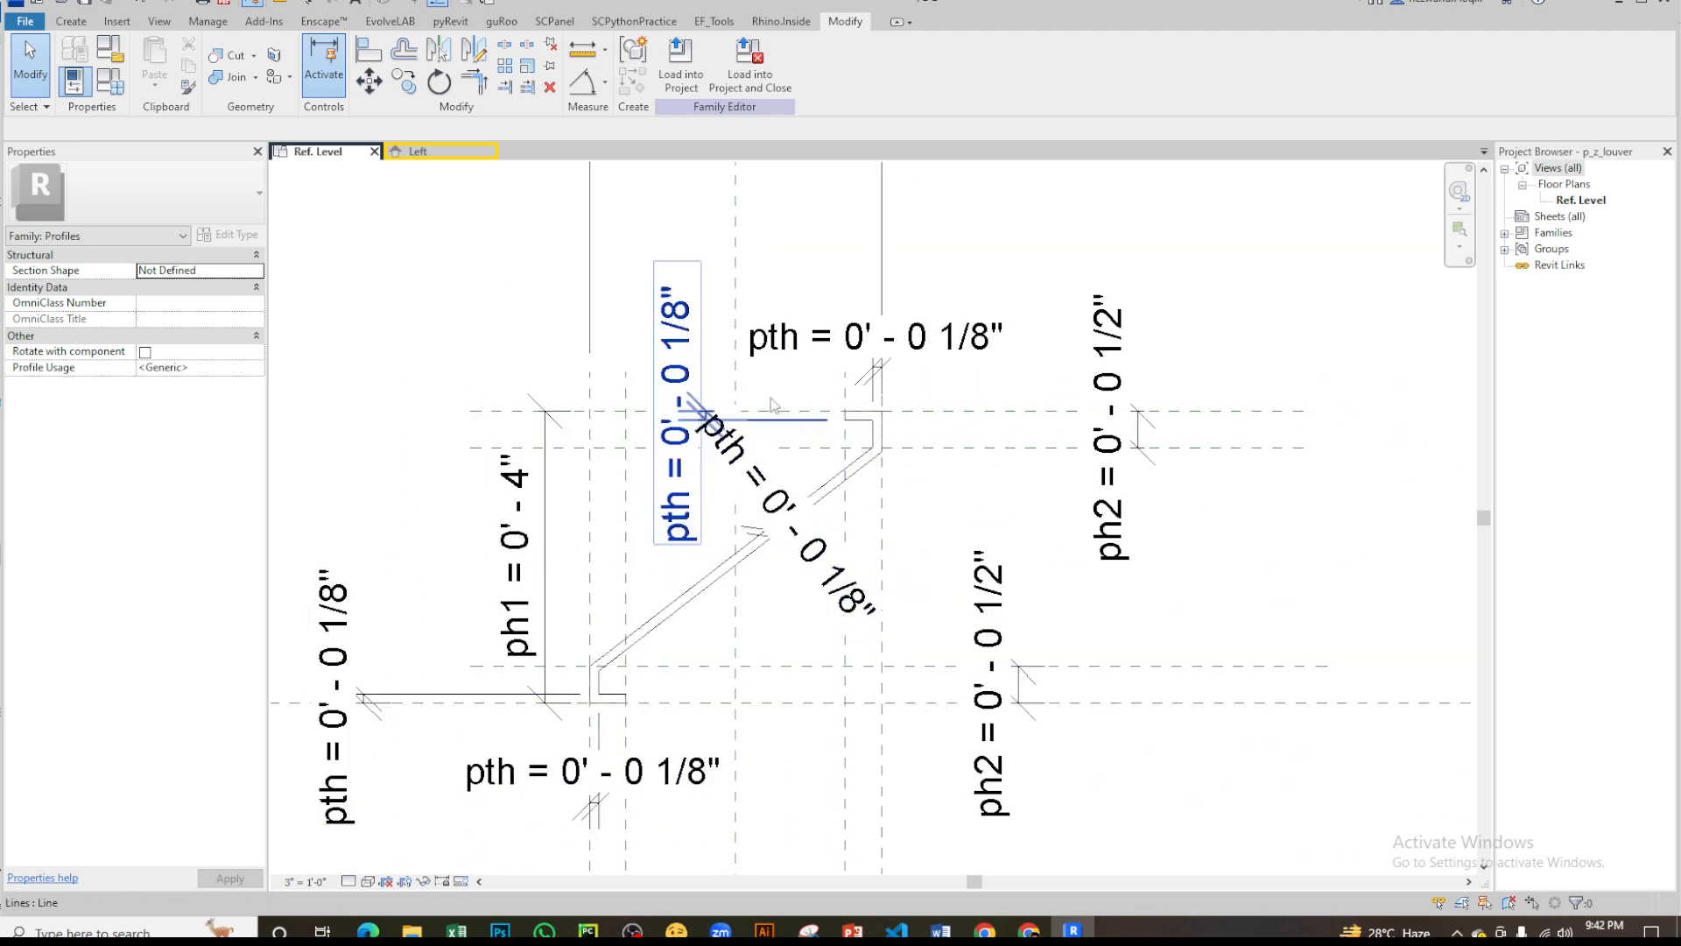
- Return to the window louver family's Left elevation and close that family
click(416, 153)
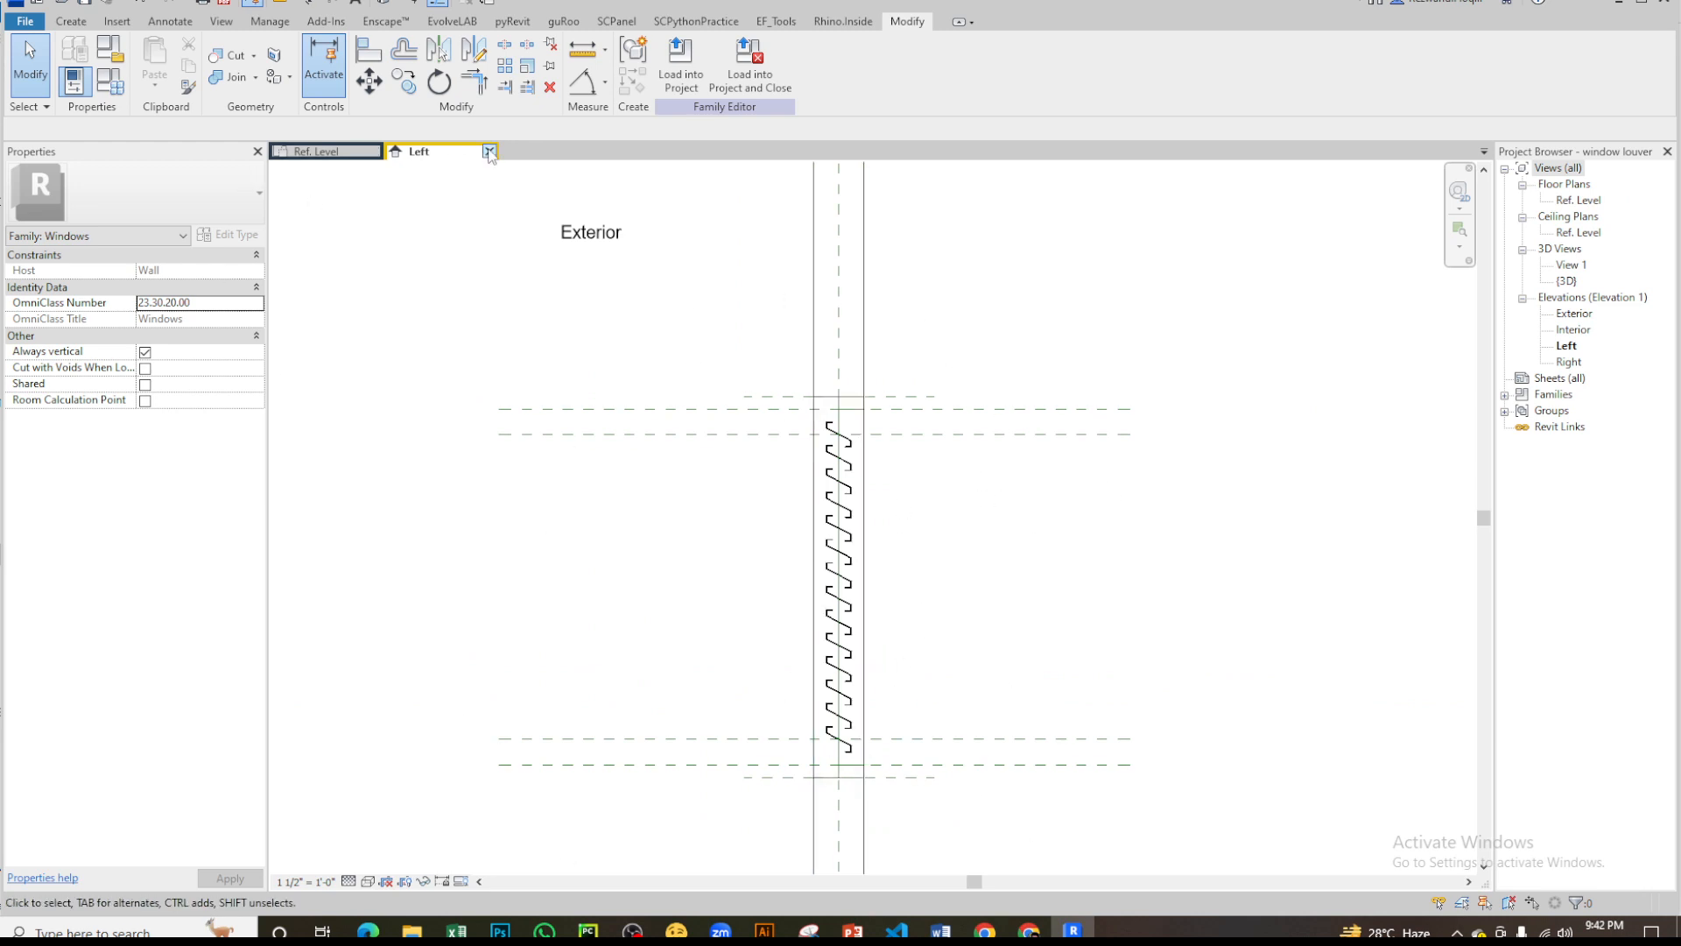
click(489, 152)
click(857, 468)
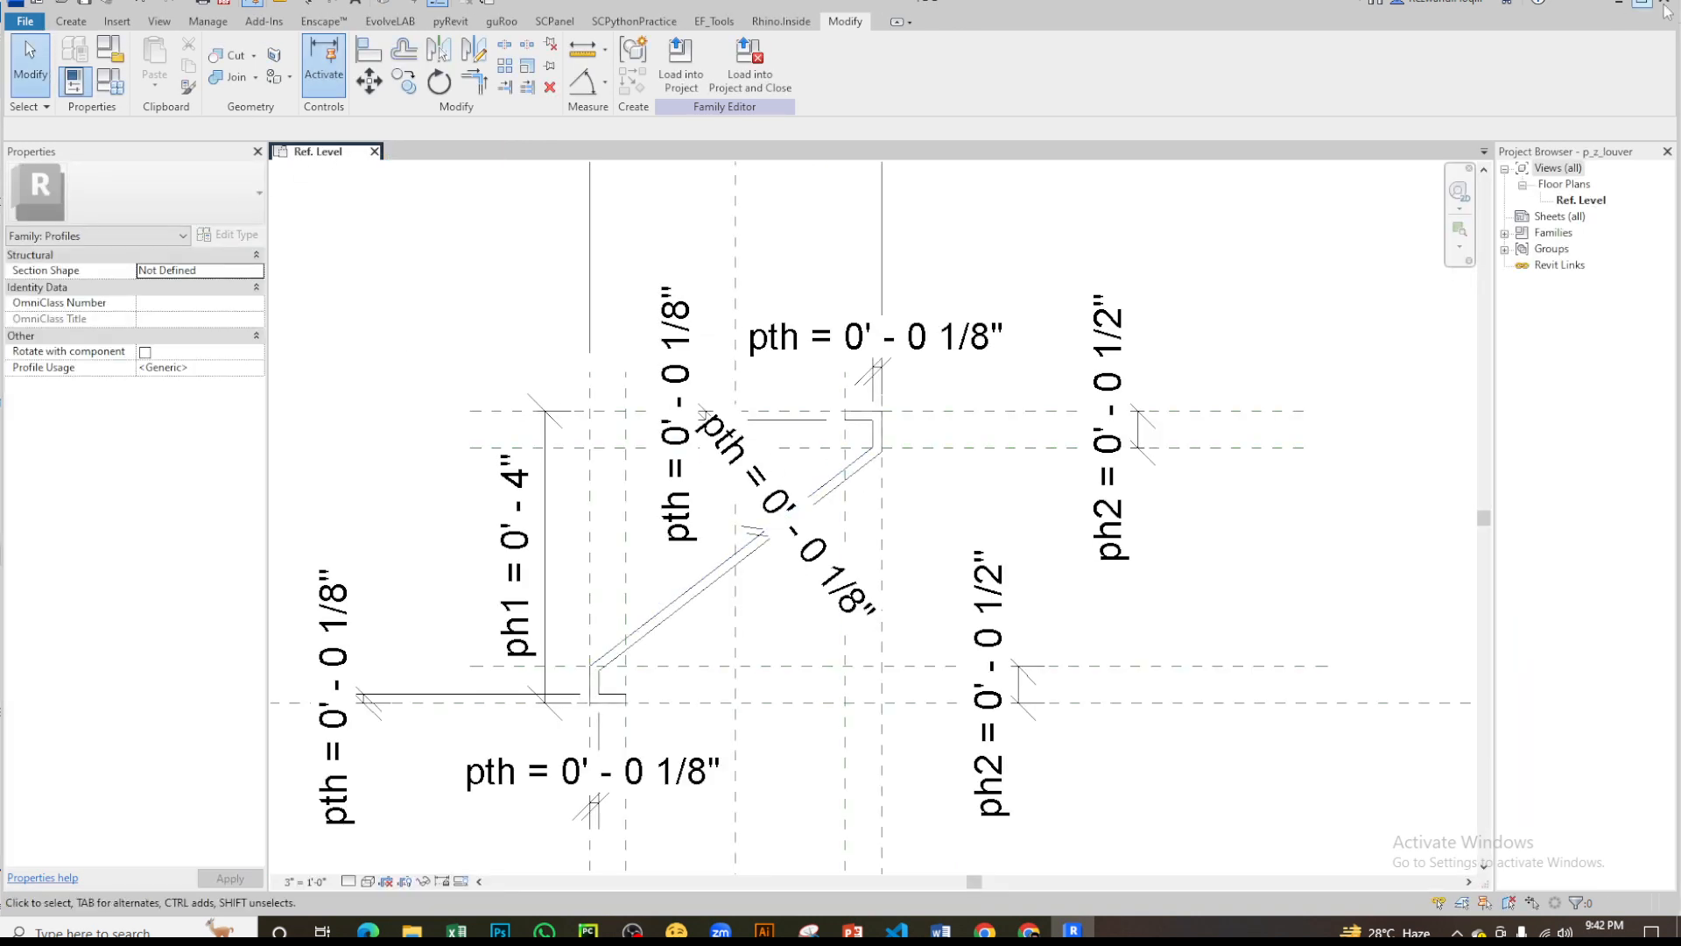
- Create a new family from the Profile template in the English-Imperial template folder
click(18, 23)
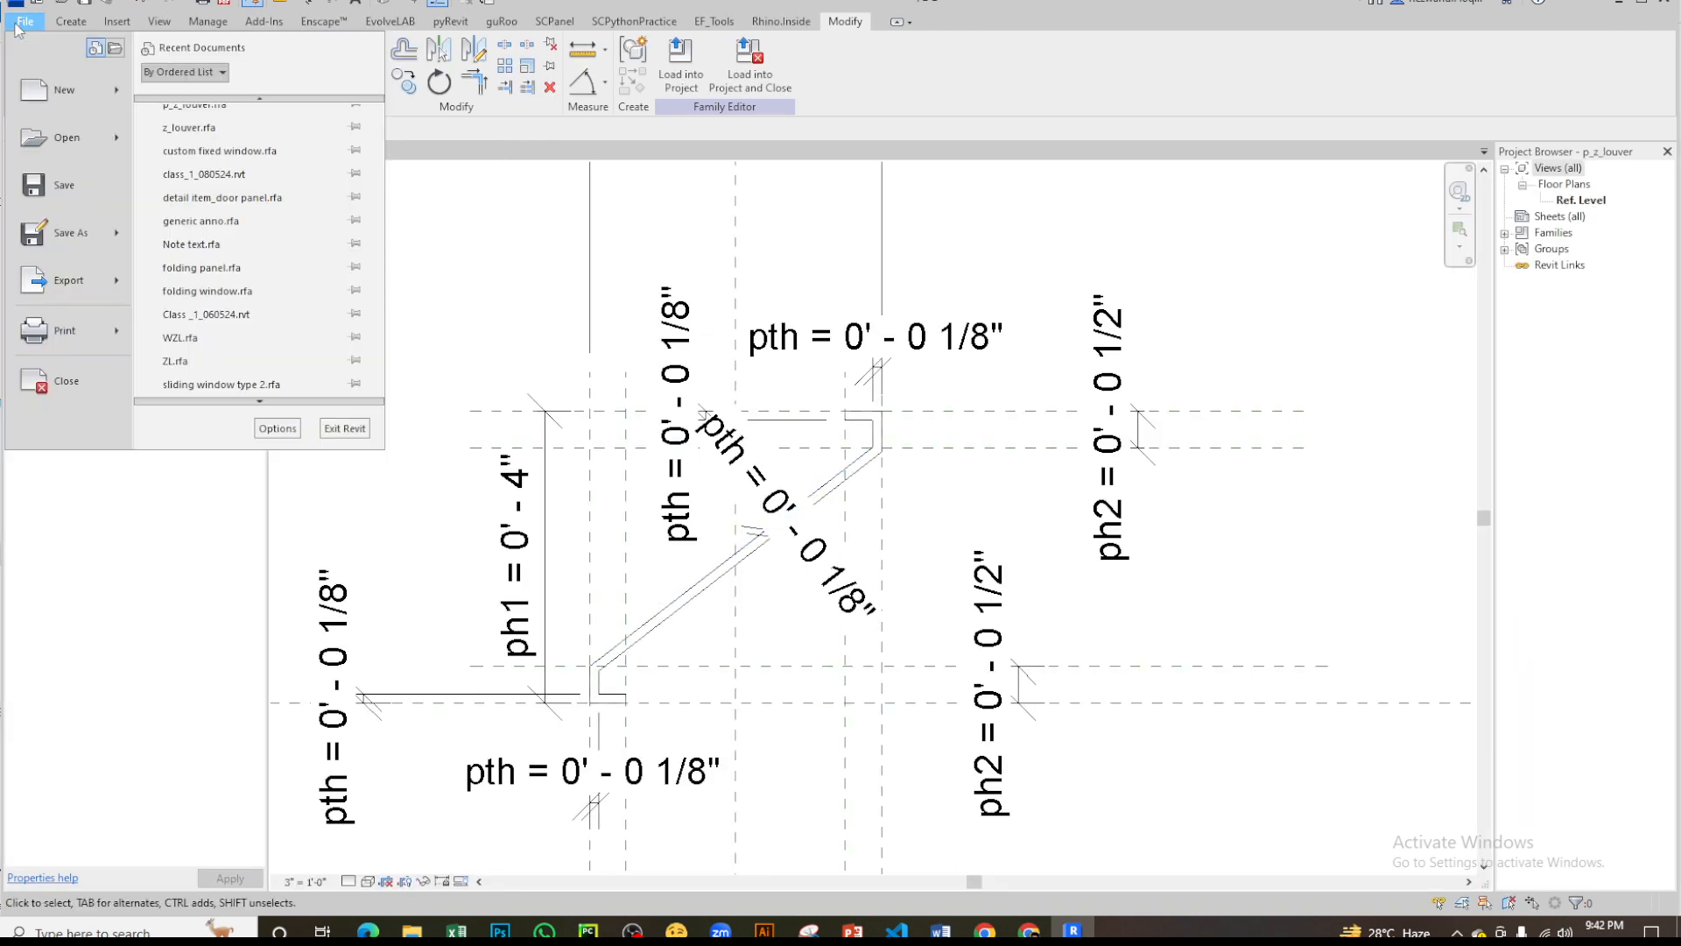
mouse_move(48, 94)
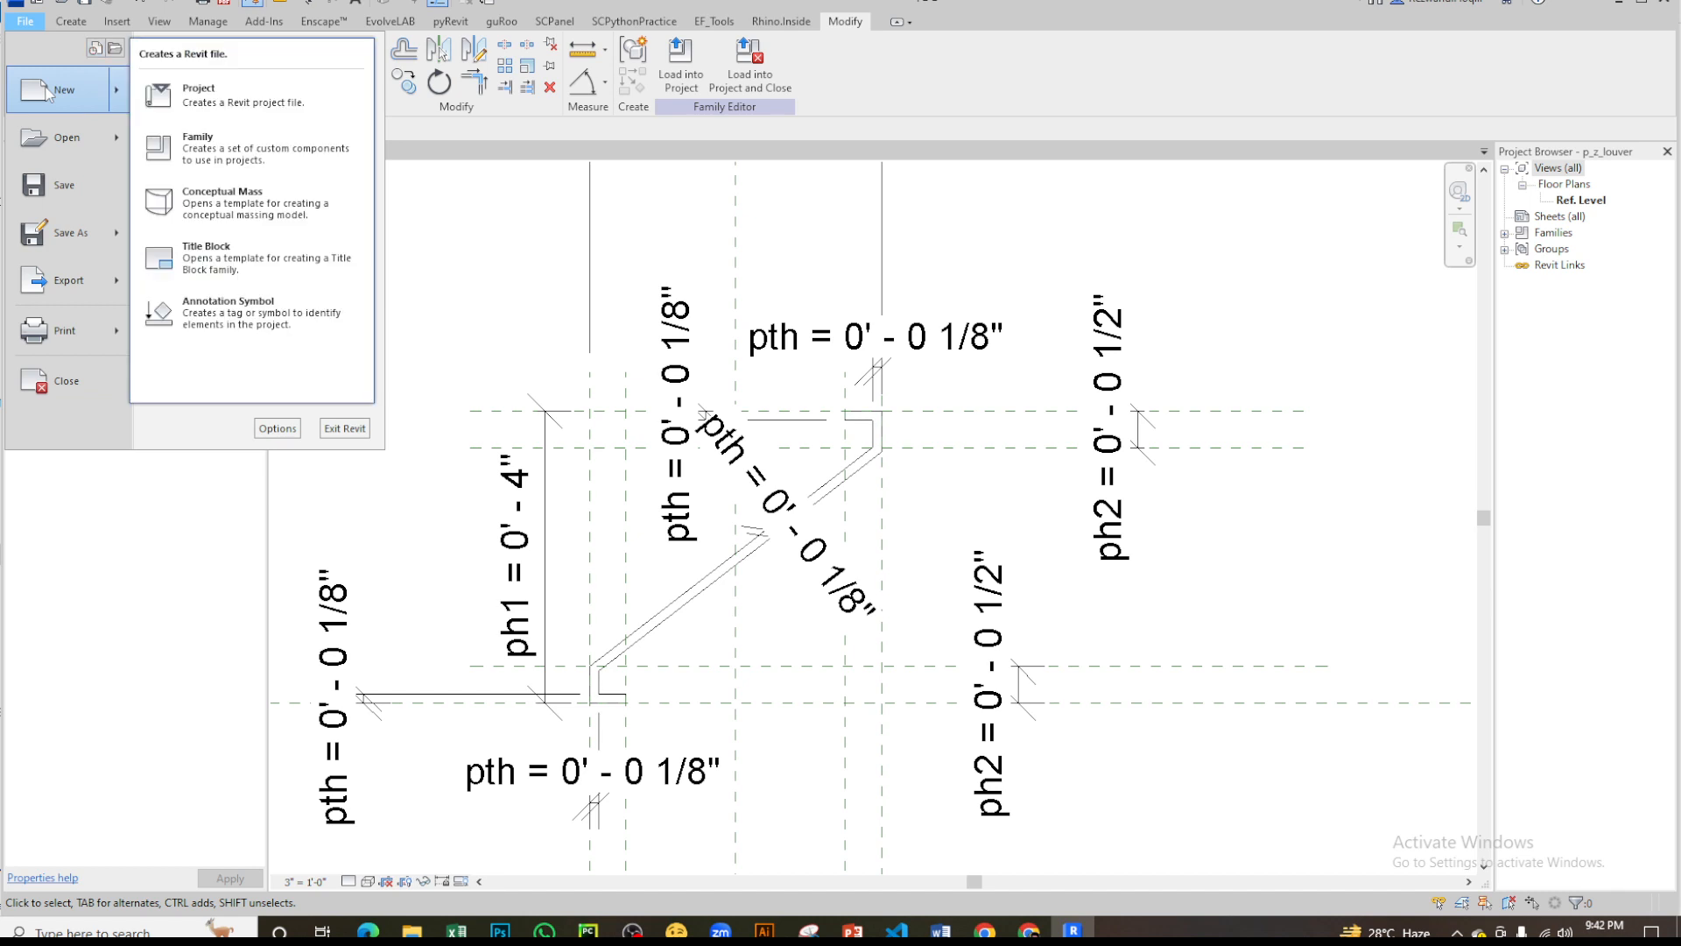
click(234, 158)
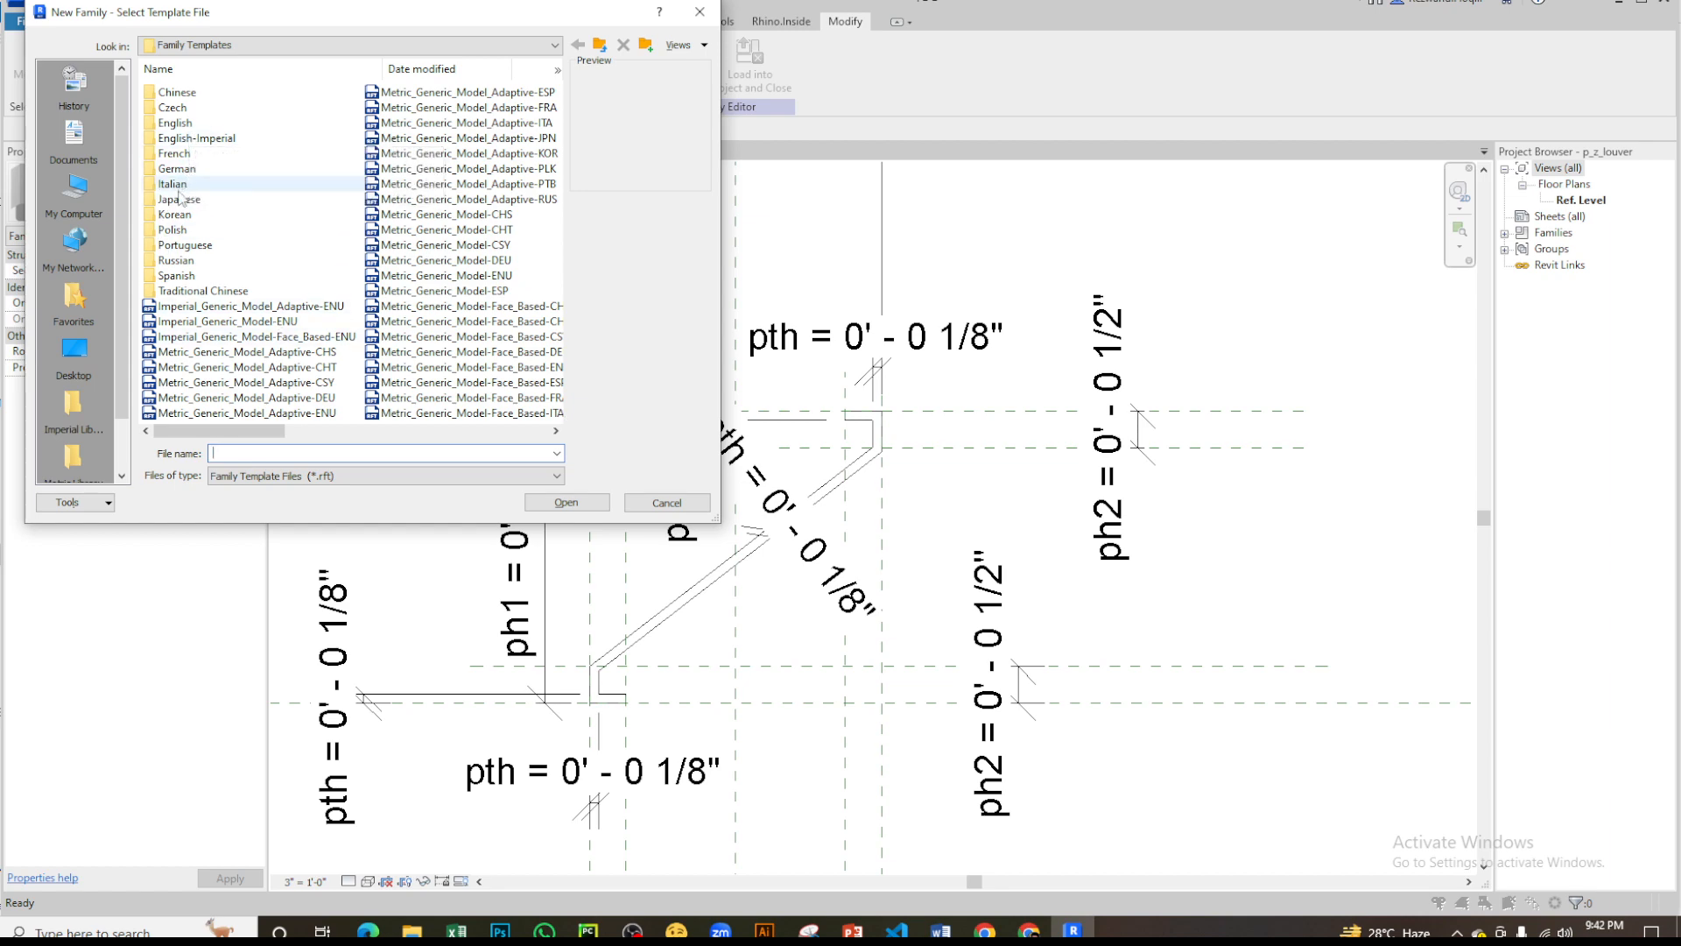
double_click(187, 138)
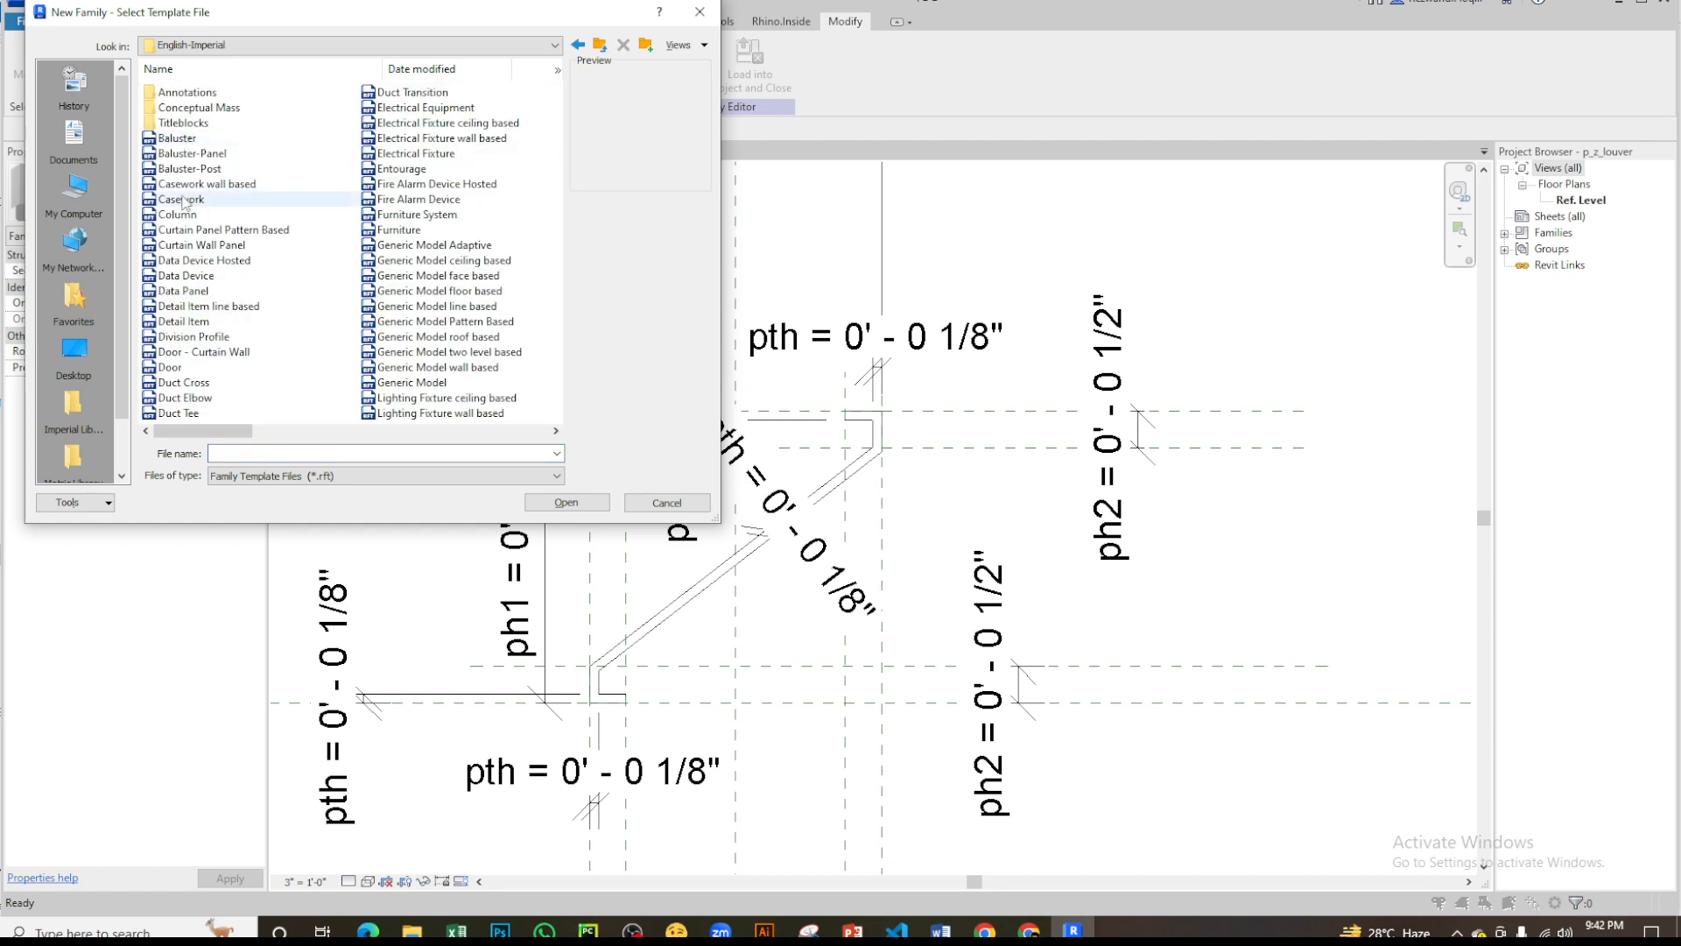
scroll(383, 210, down, 2)
scroll(383, 214, up, 2)
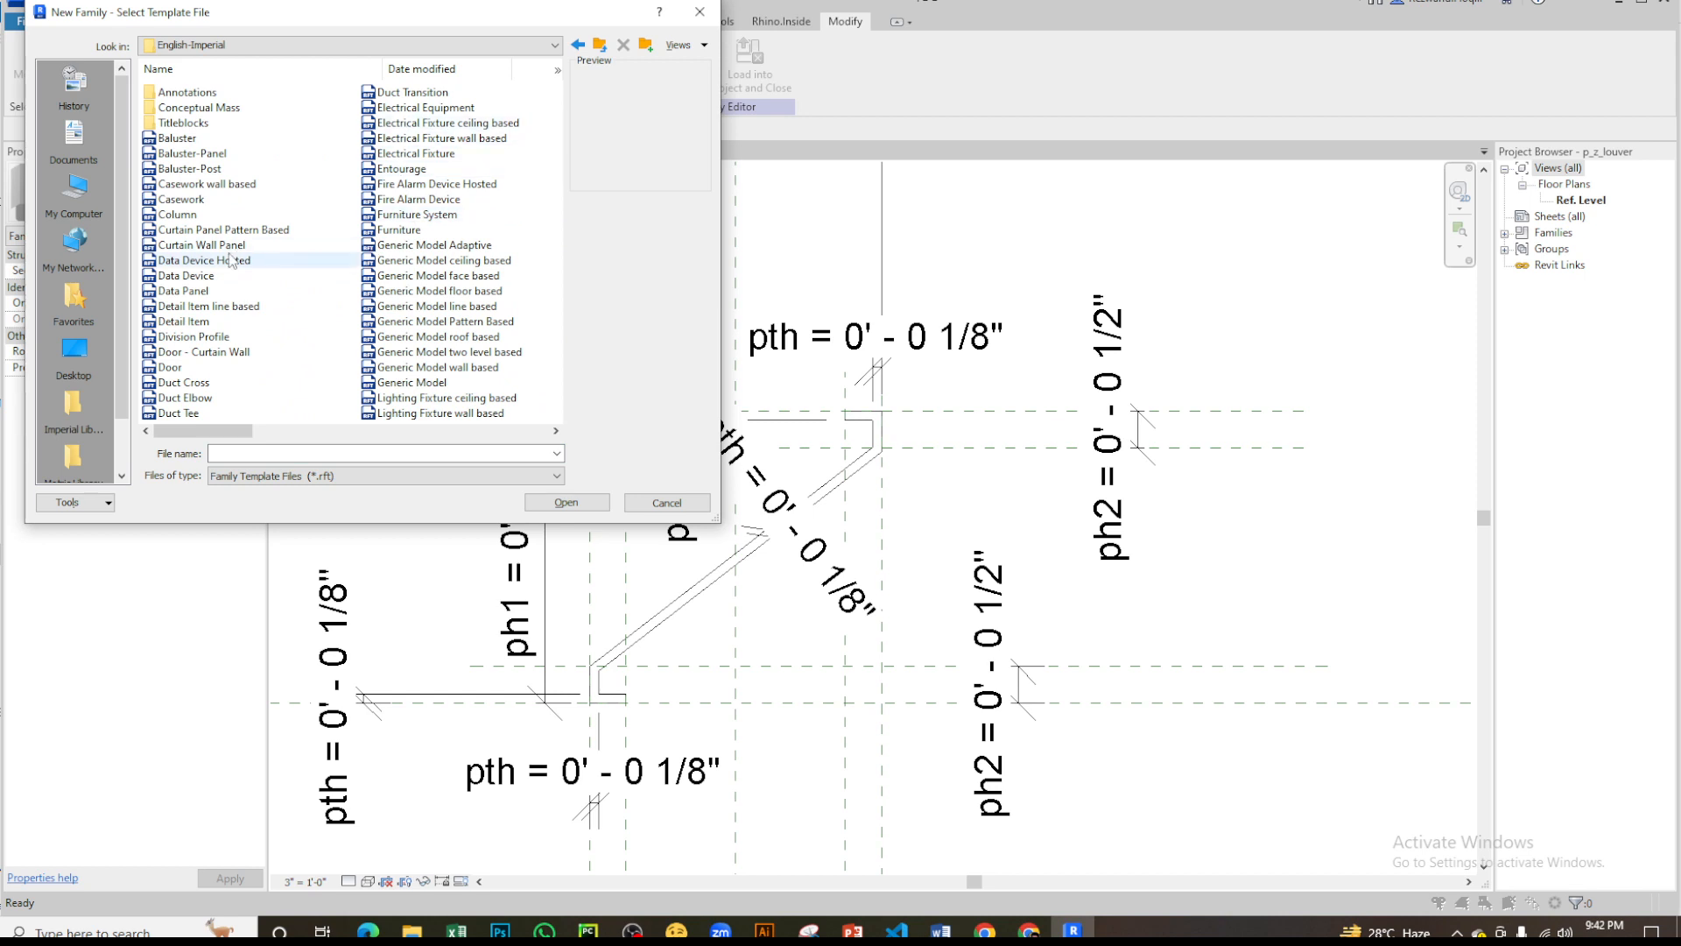
scroll(458, 308, down, 2)
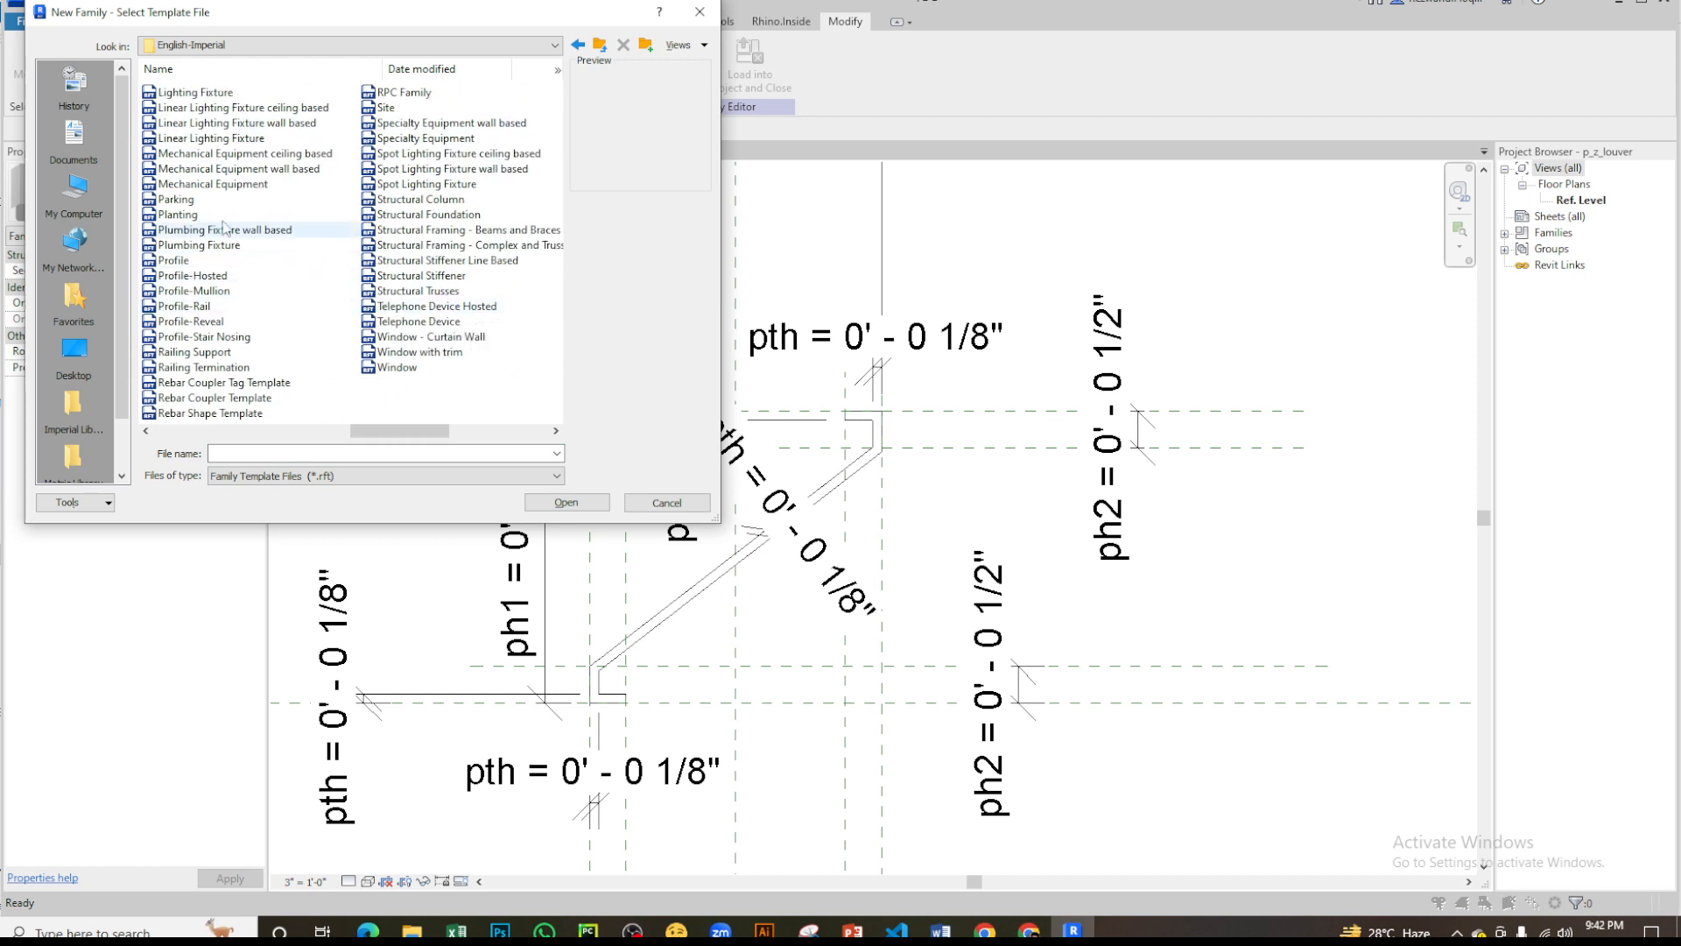
click(188, 260)
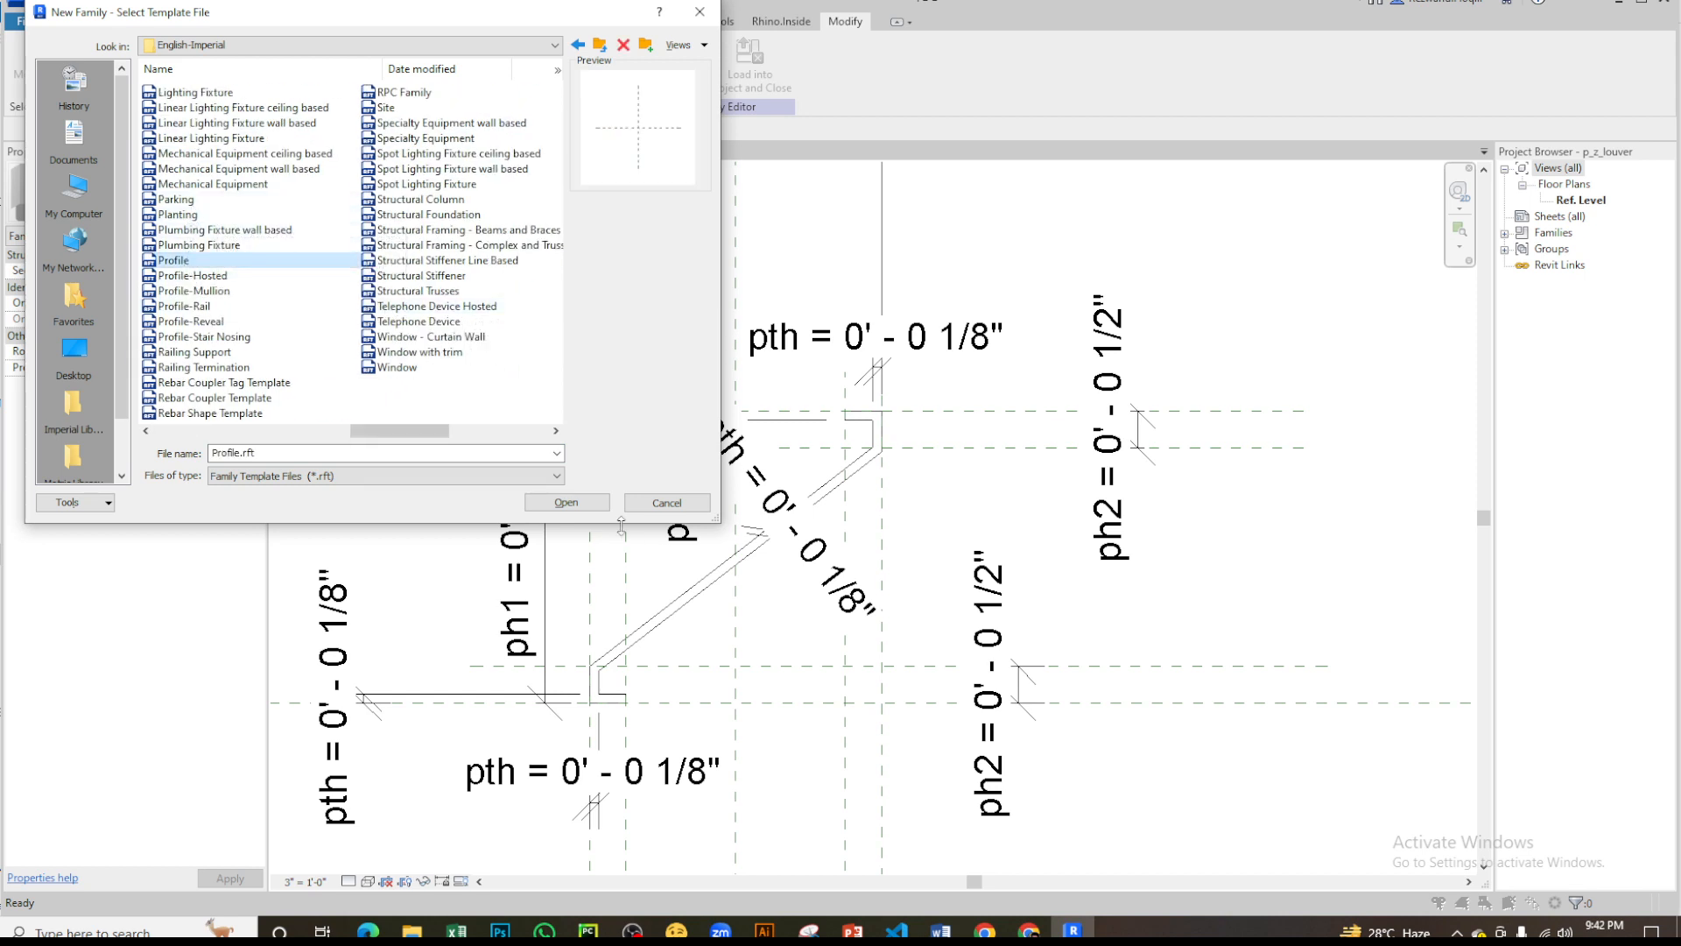
click(566, 503)
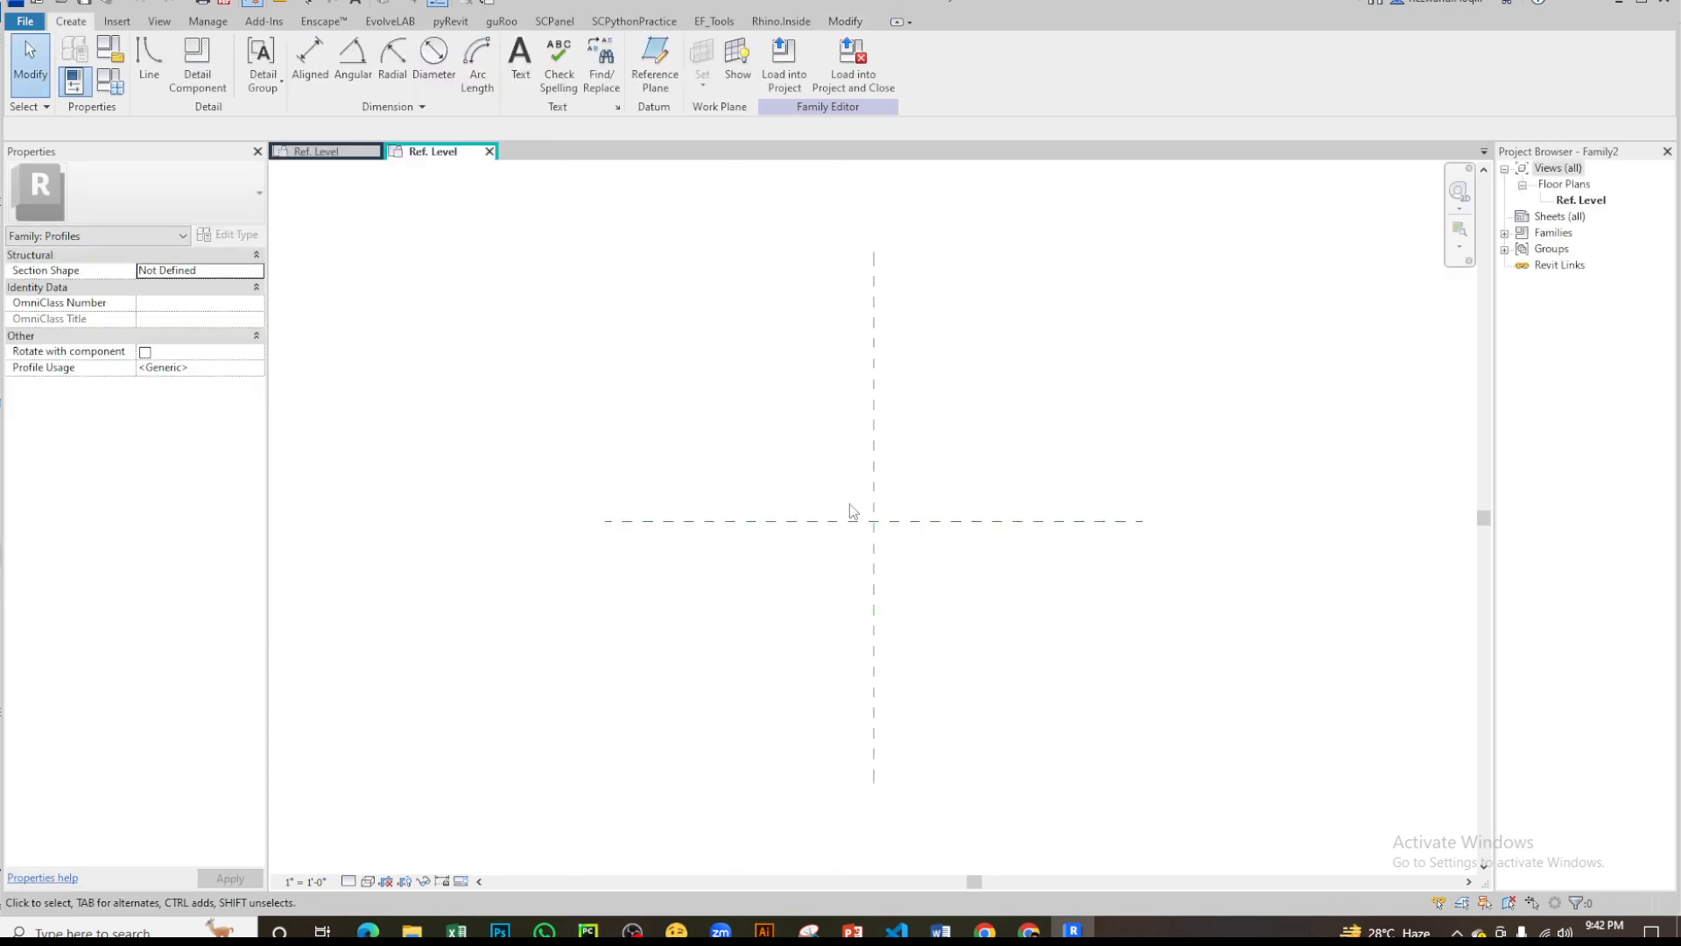
- Compare the empty profile template with the finished Z-louver profile's Ref. Level view and return to the new family
scroll(968, 499, up, 3)
middle_drag(856, 441, 831, 565)
scroll(643, 422, down, 5)
scroll(644, 436, up, 4)
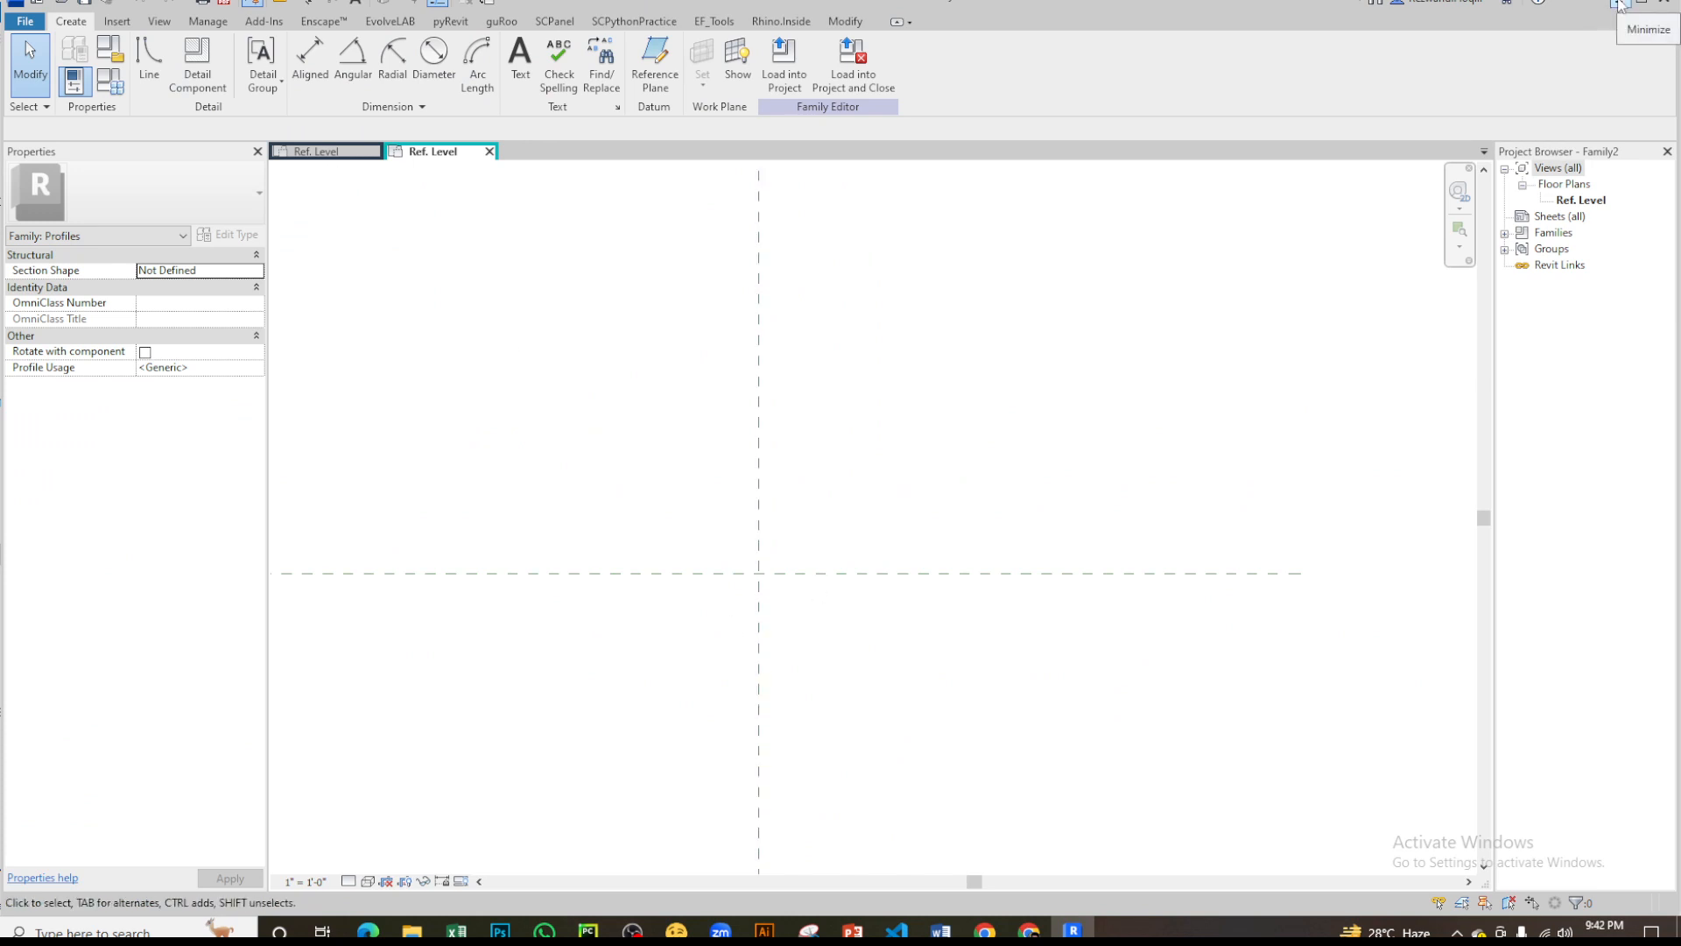
scroll(747, 592, up, 2)
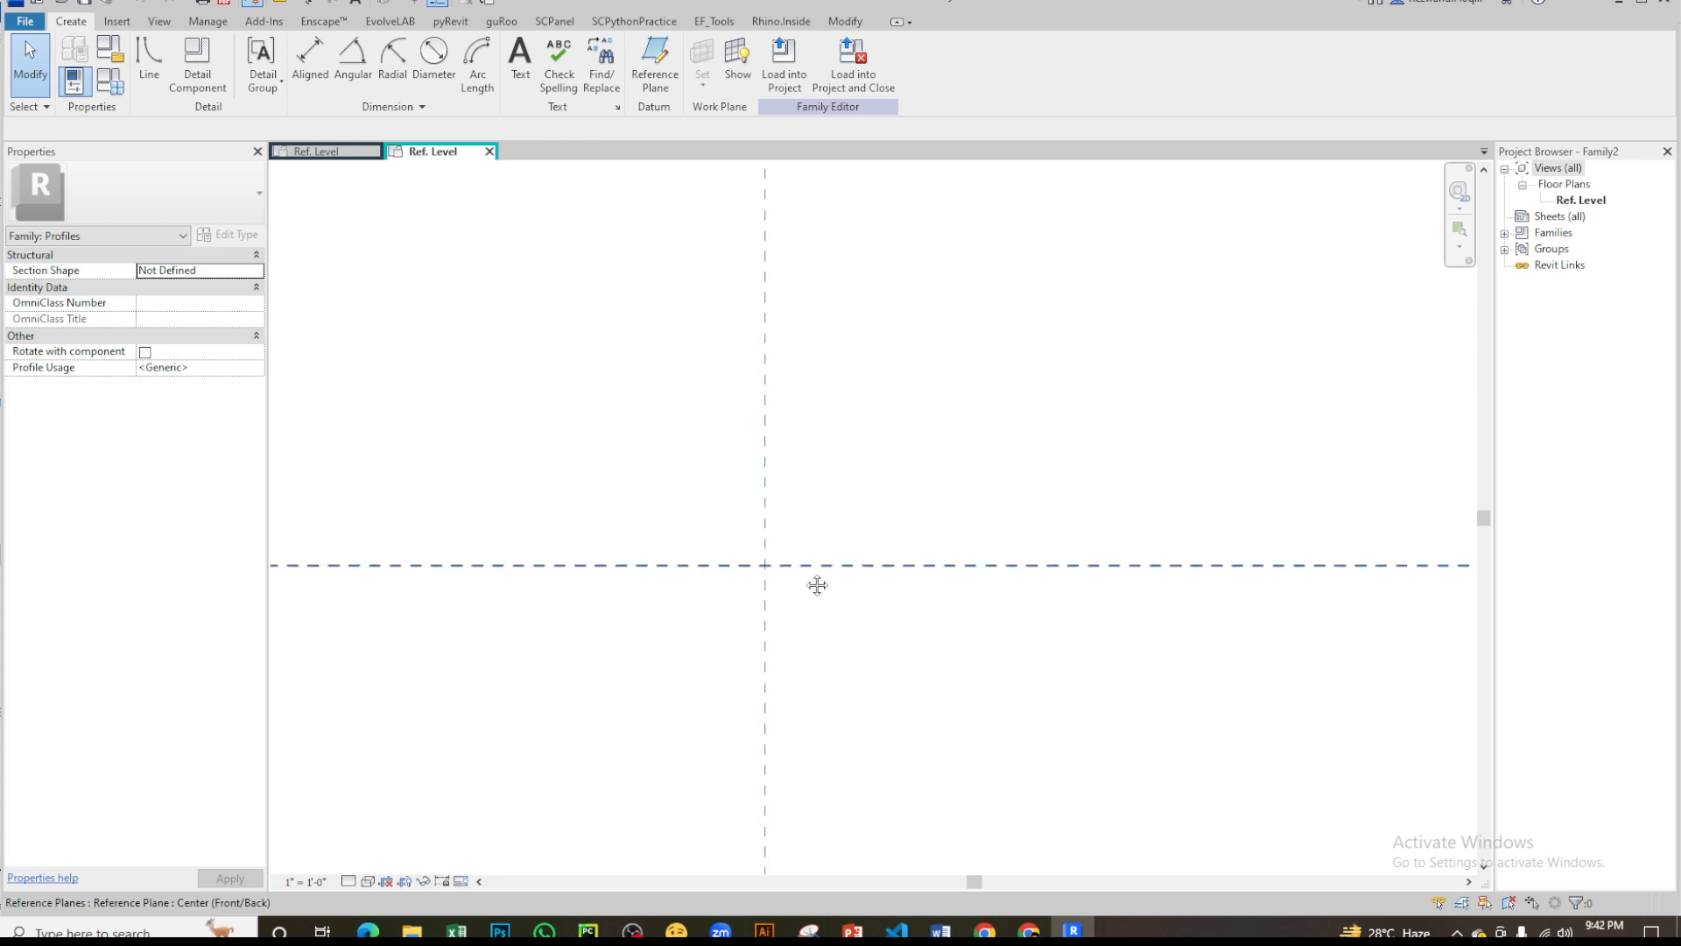
middle_drag(815, 585, 851, 530)
scroll(890, 366, up, 1)
click(320, 151)
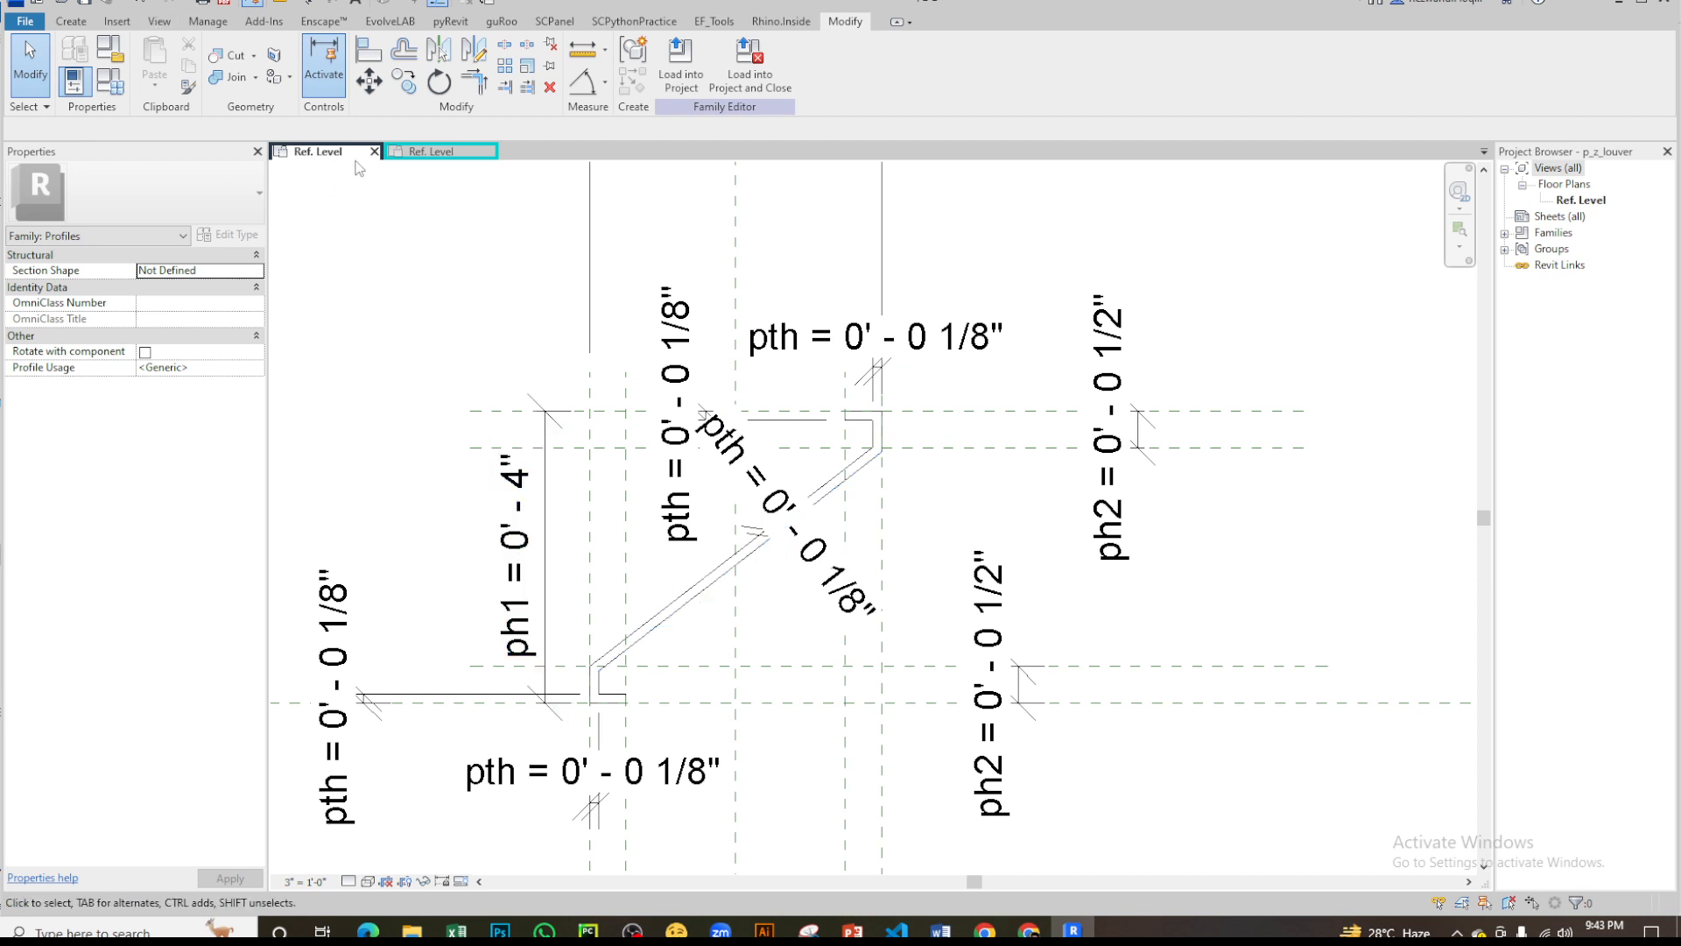
click(431, 152)
- Draw two vertical reference planes, about 3 1/8" left and 3 1/2" right of the vertical center plane
key(r)
key(p)
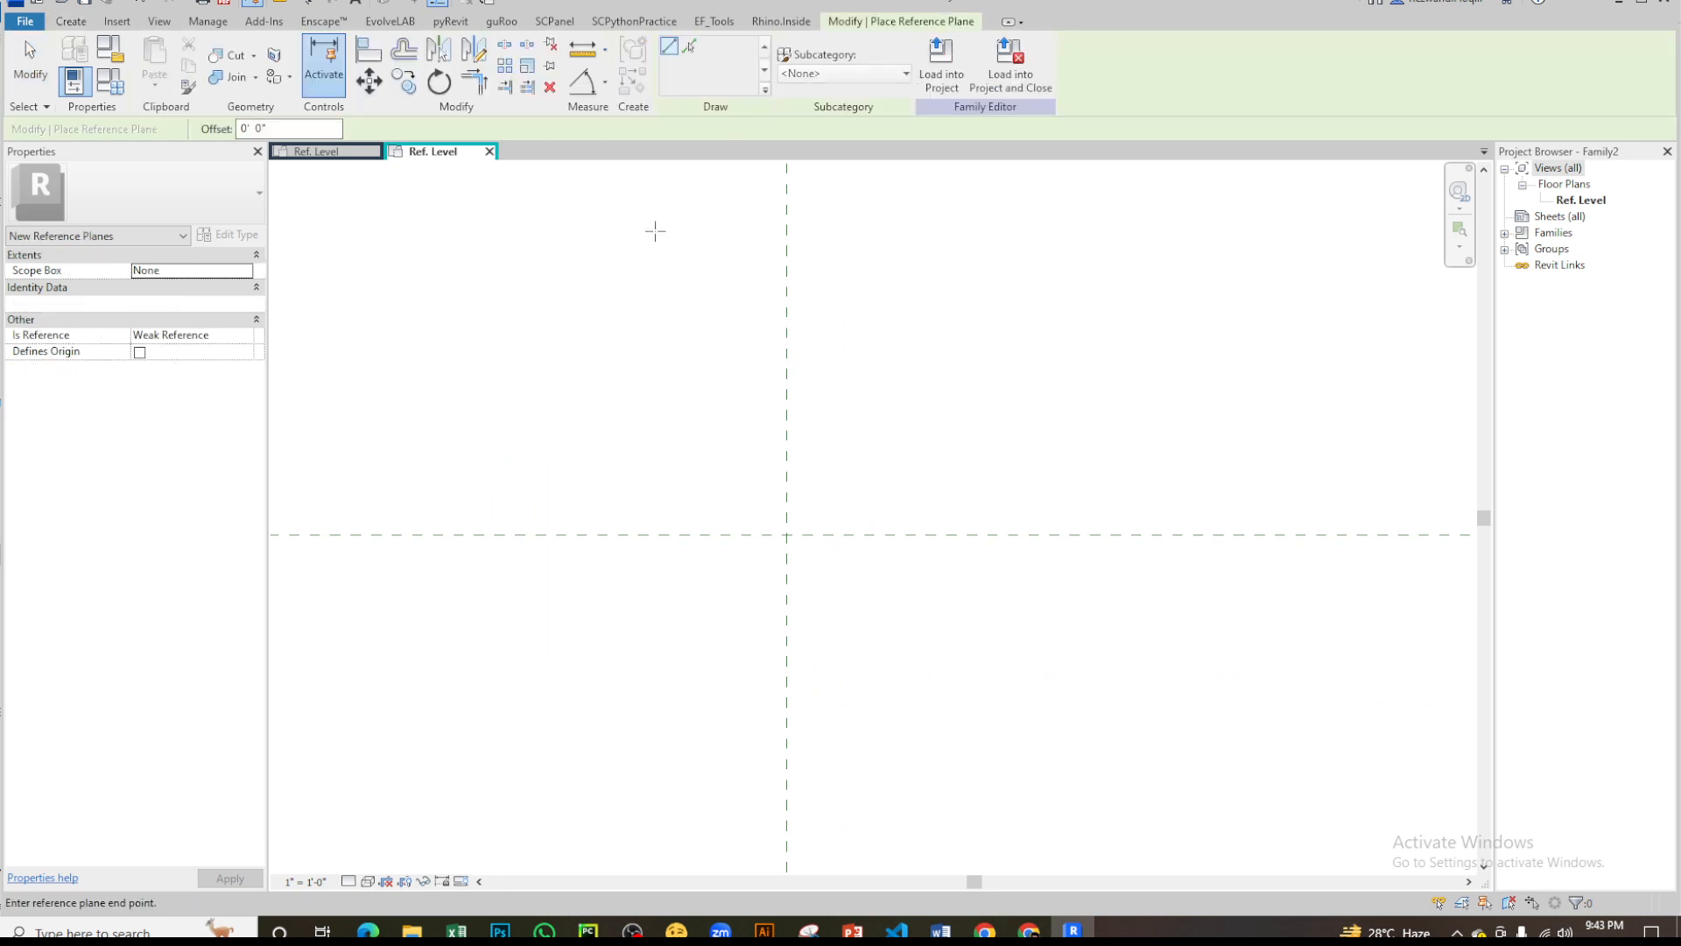
click(655, 231)
scroll(657, 553, down, 2)
click(660, 779)
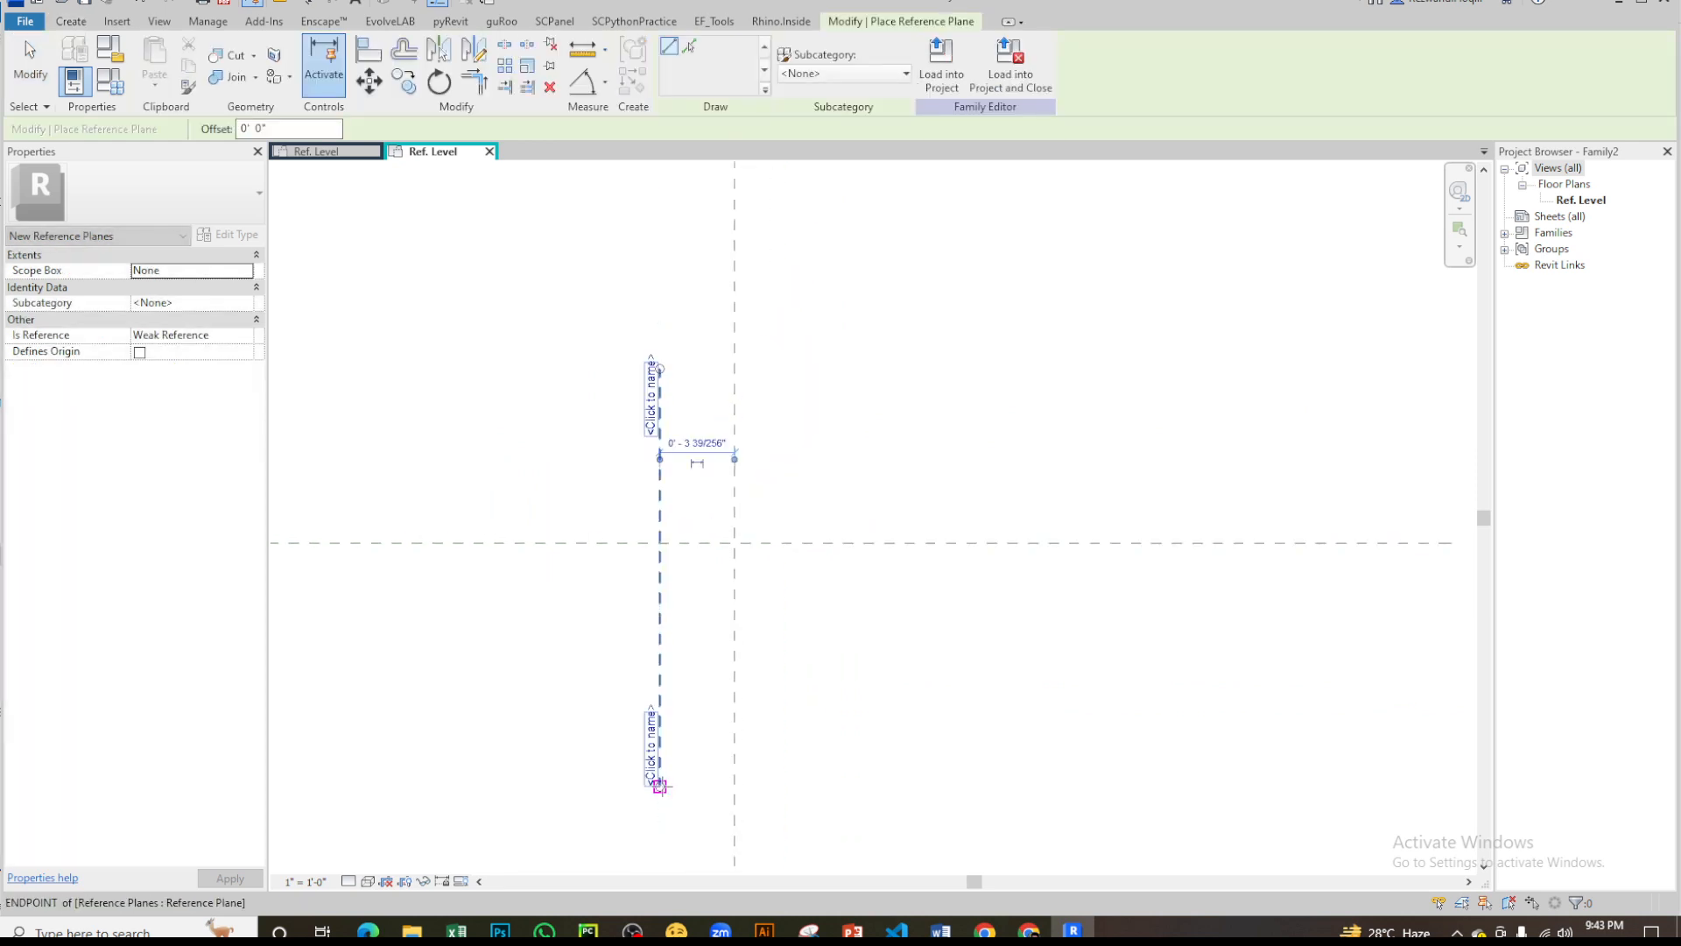
click(818, 368)
click(818, 807)
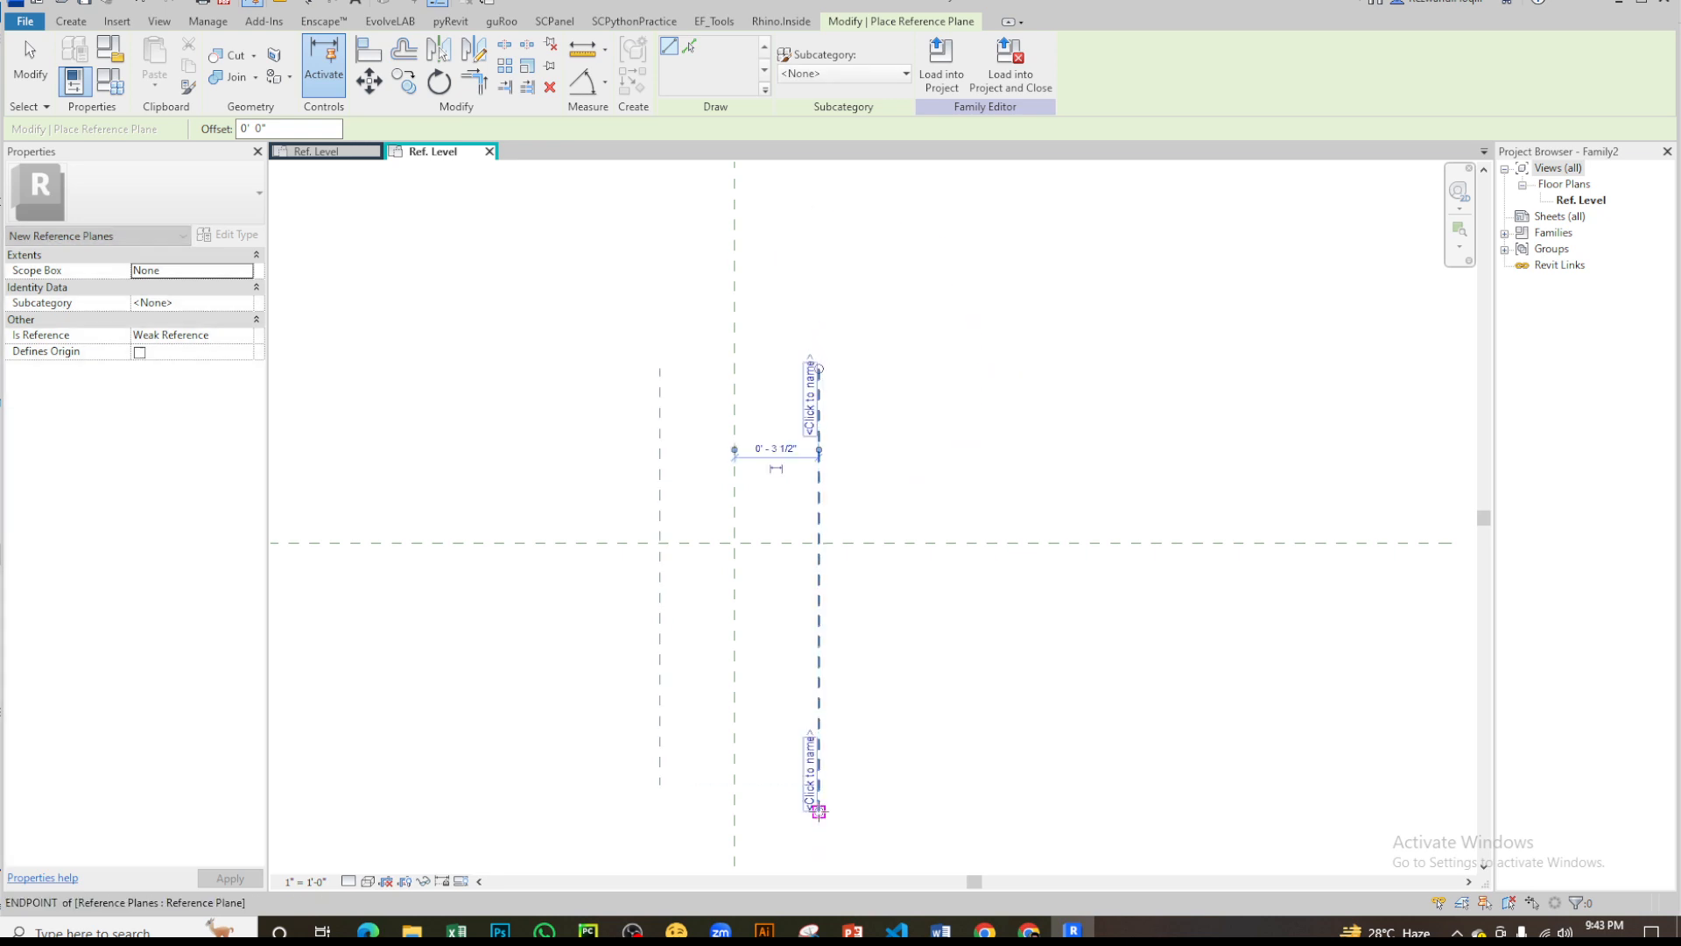
key(Escape)
- Dimension the left, center and right vertical reference planes in one string and make the segments equal
key(d)
key(i)
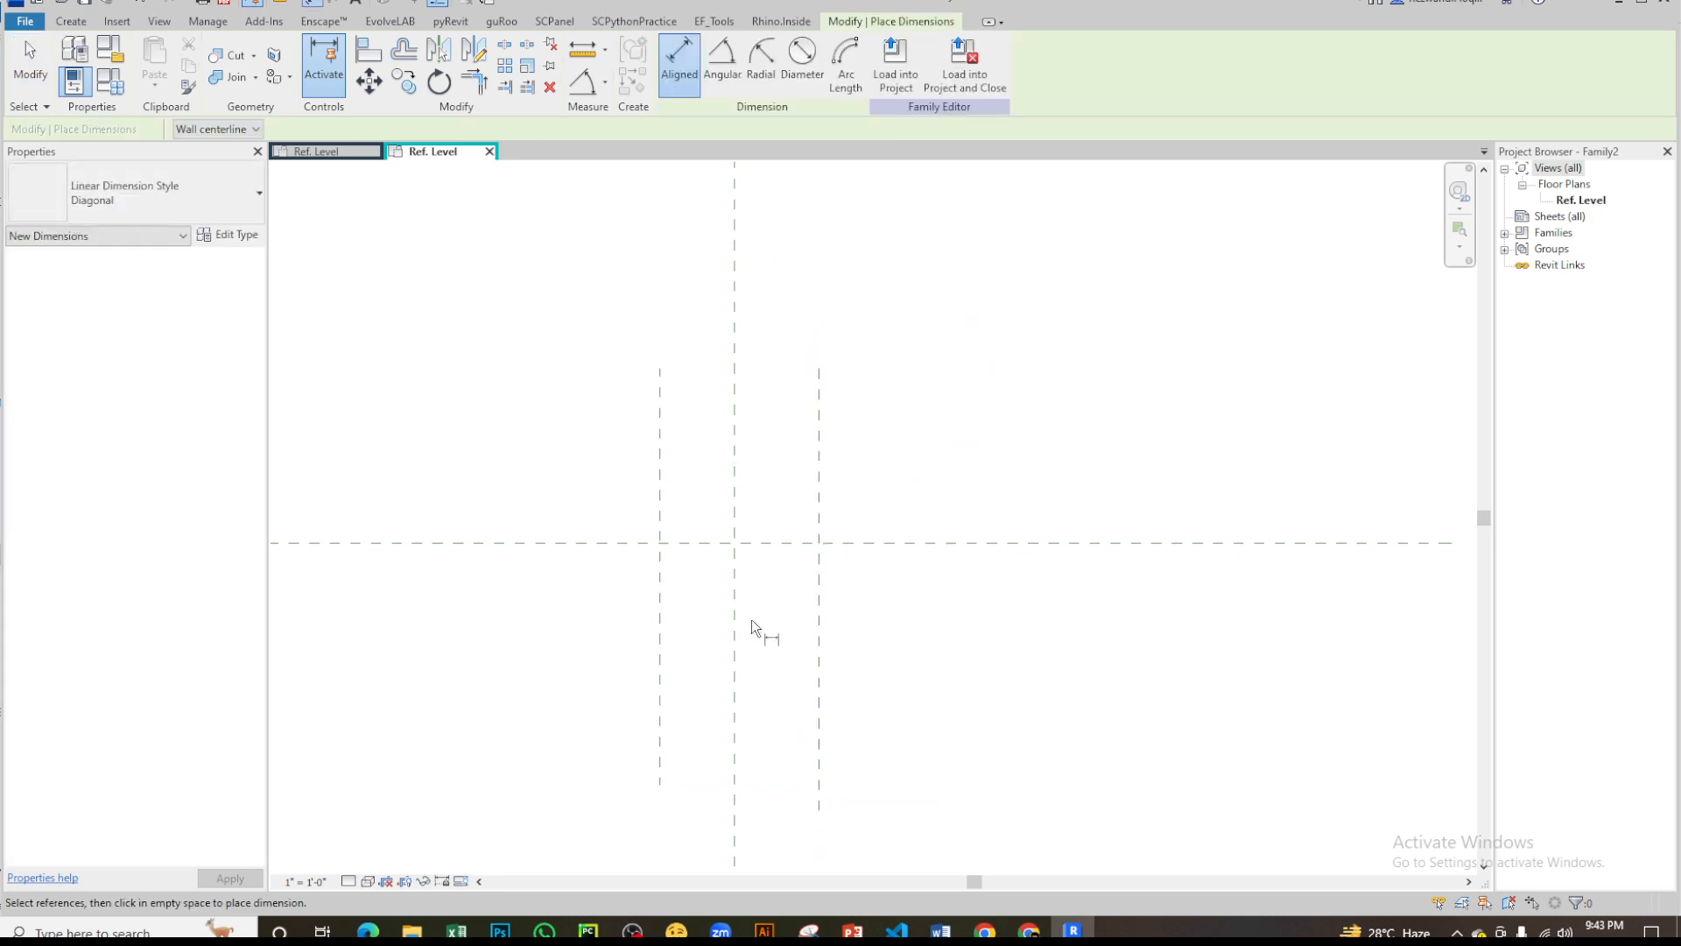
click(659, 487)
click(735, 494)
click(821, 475)
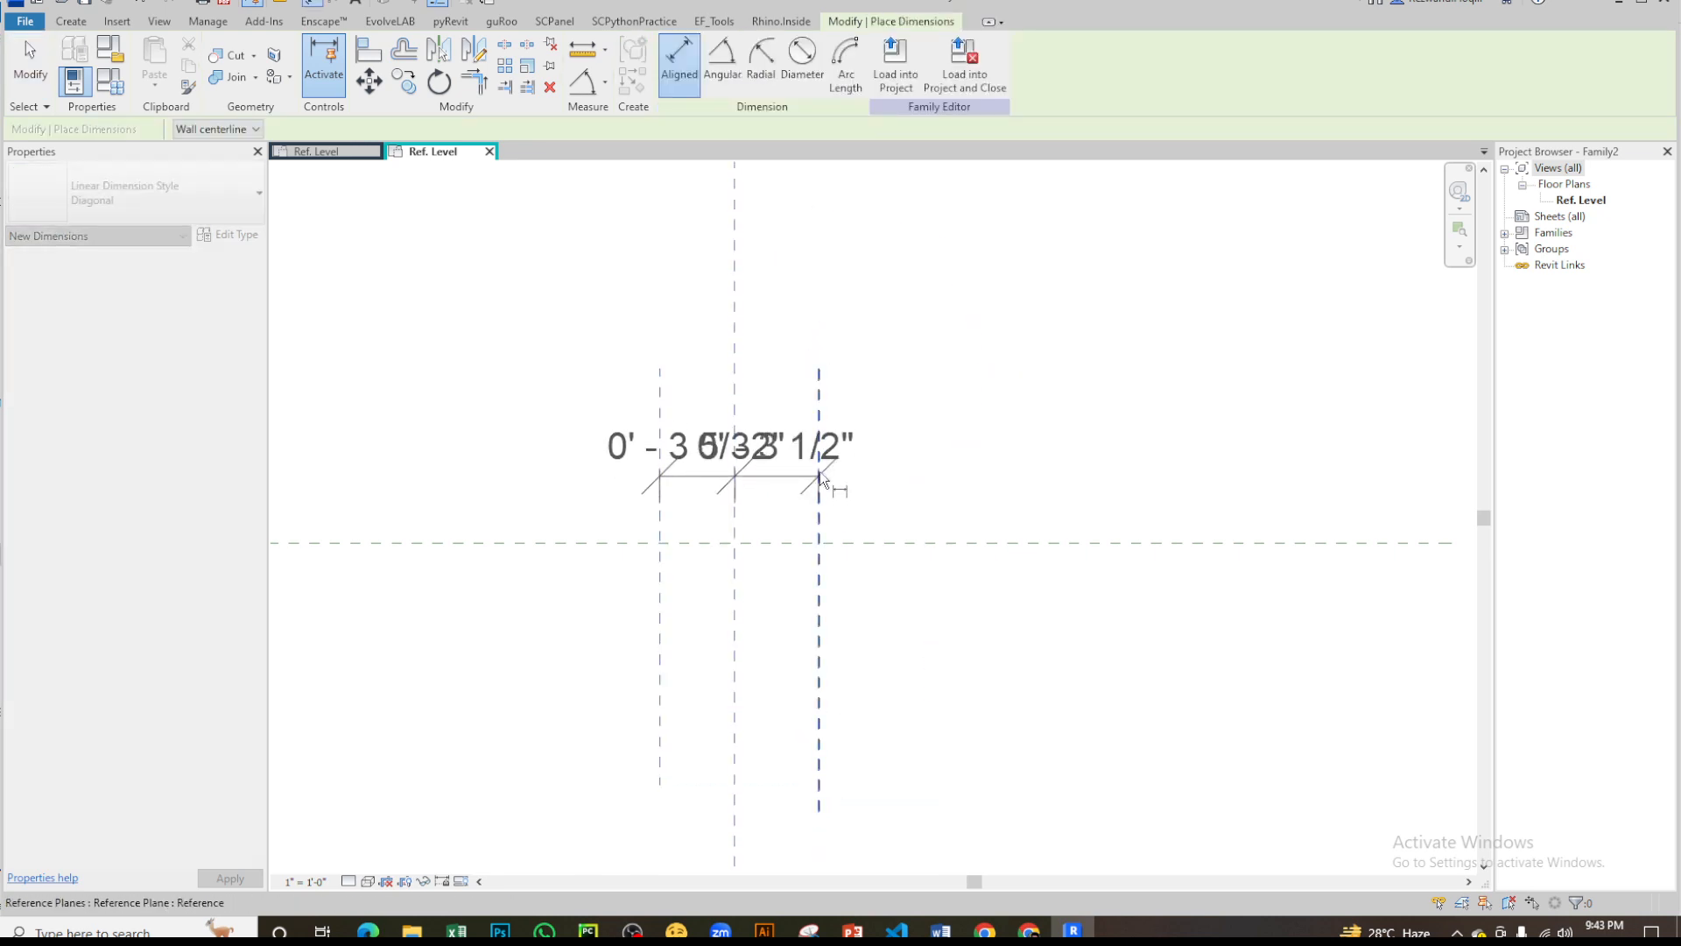
click(821, 247)
middle_drag(748, 205, 753, 500)
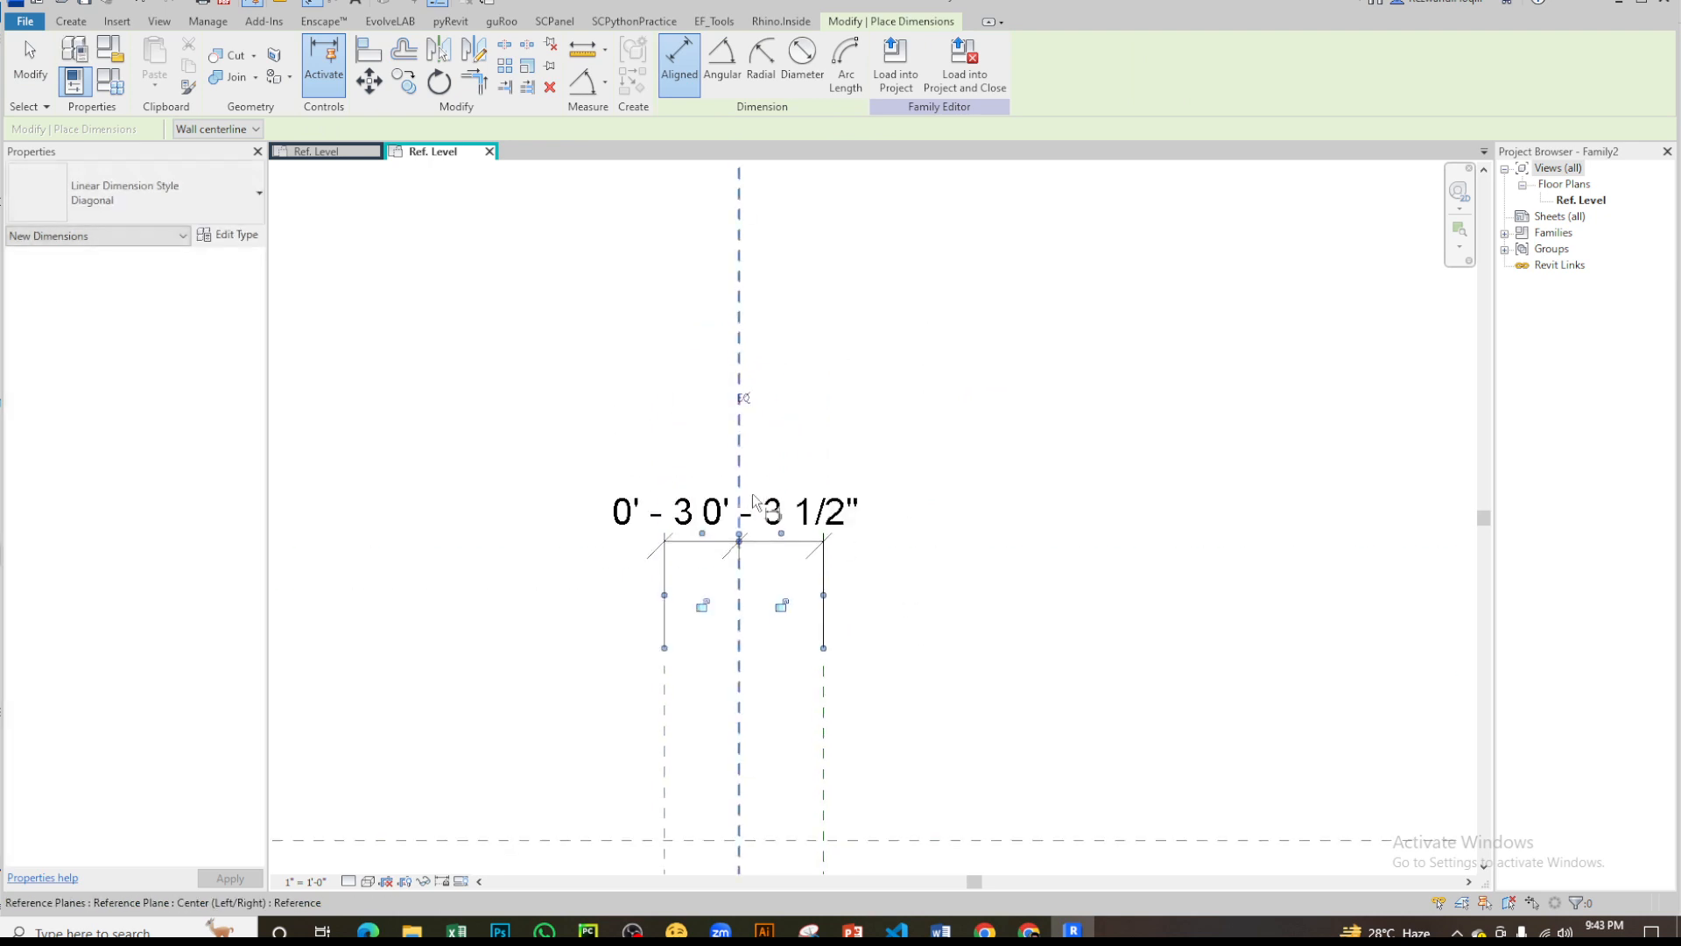
click(743, 399)
- Add an overall dimension between the two outer vertical reference planes, above the equality dimension
middle_drag(856, 499, 740, 592)
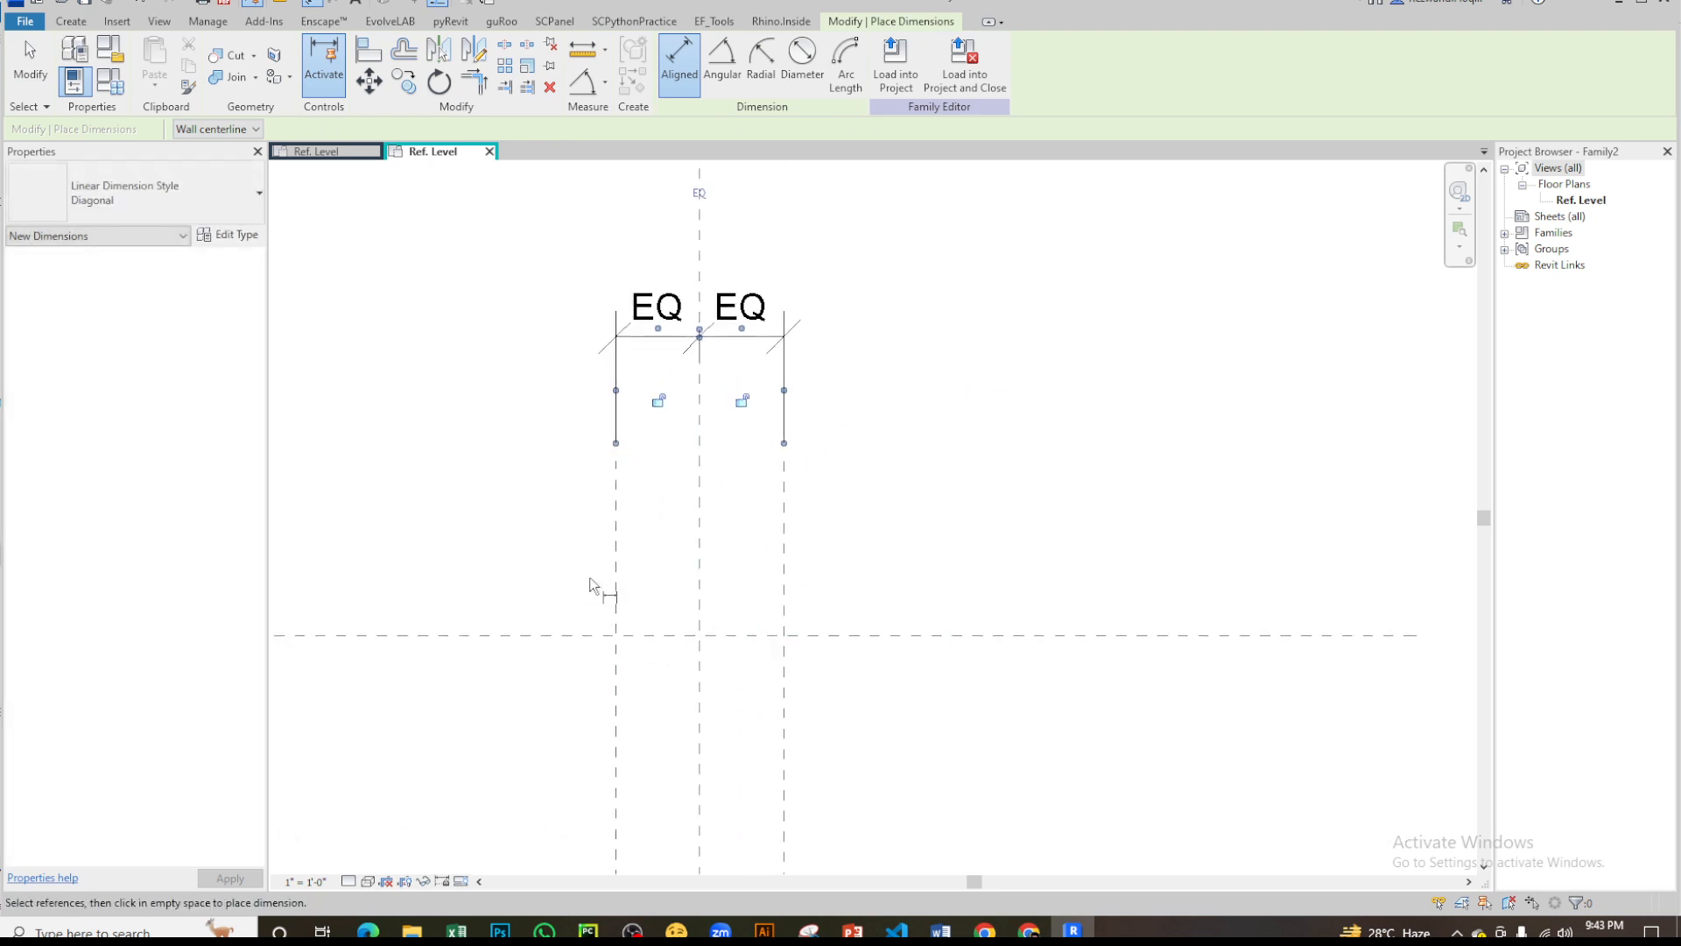
click(616, 589)
click(786, 589)
middle_drag(840, 354, 833, 470)
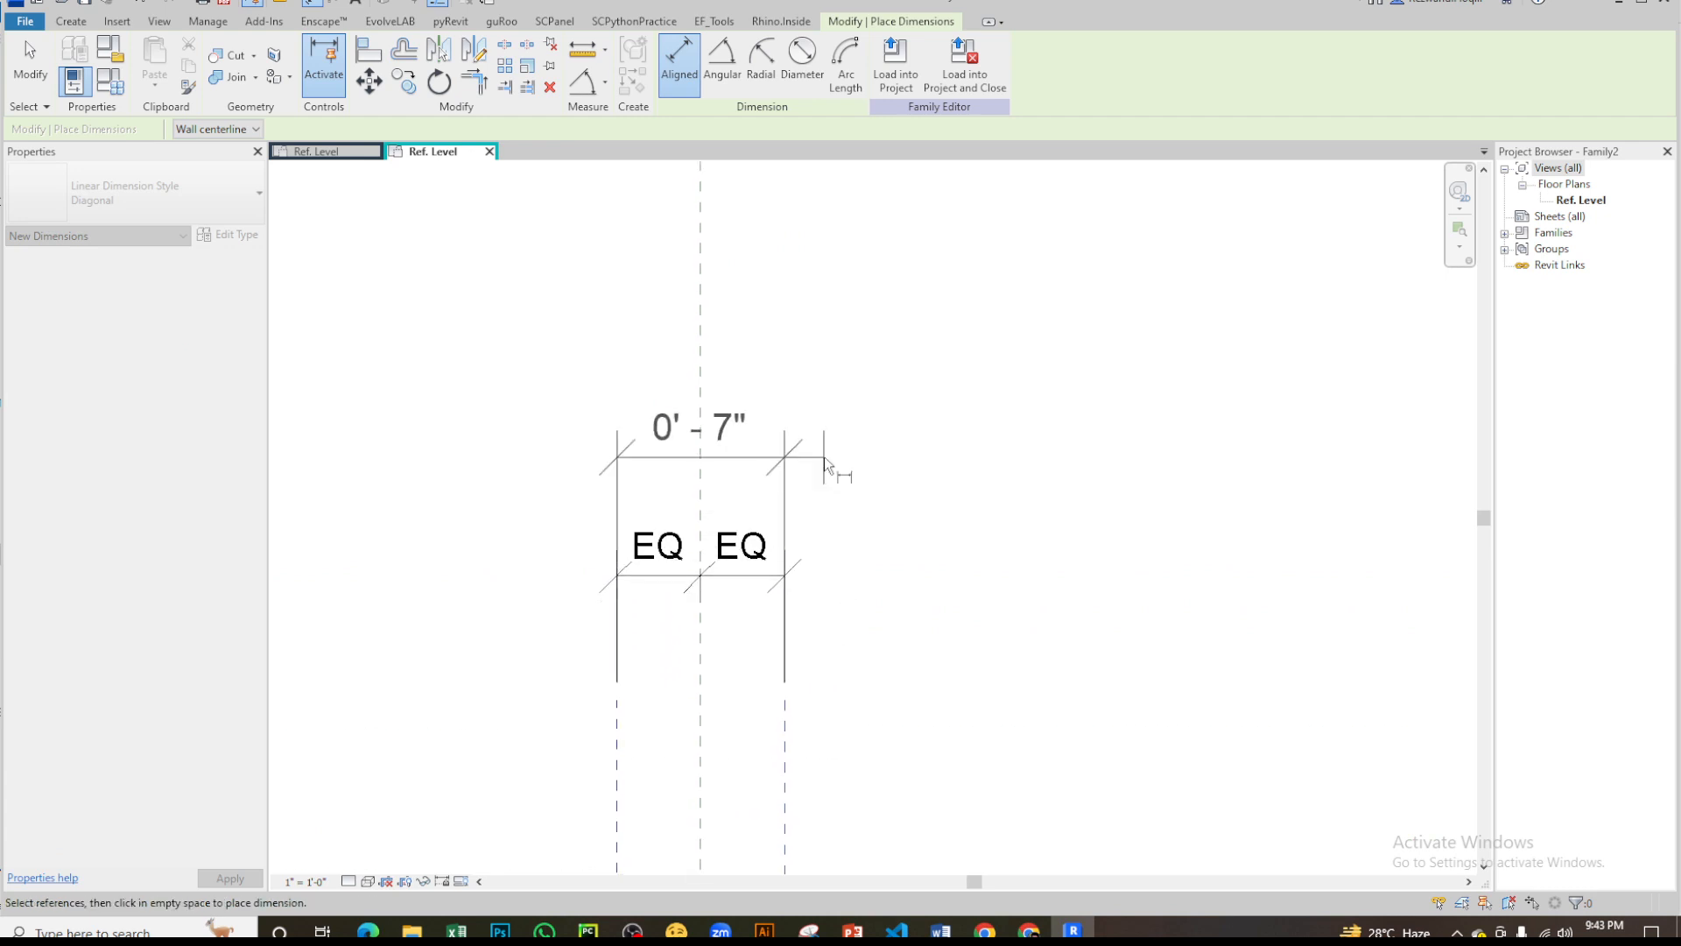
click(832, 464)
key(Escape)
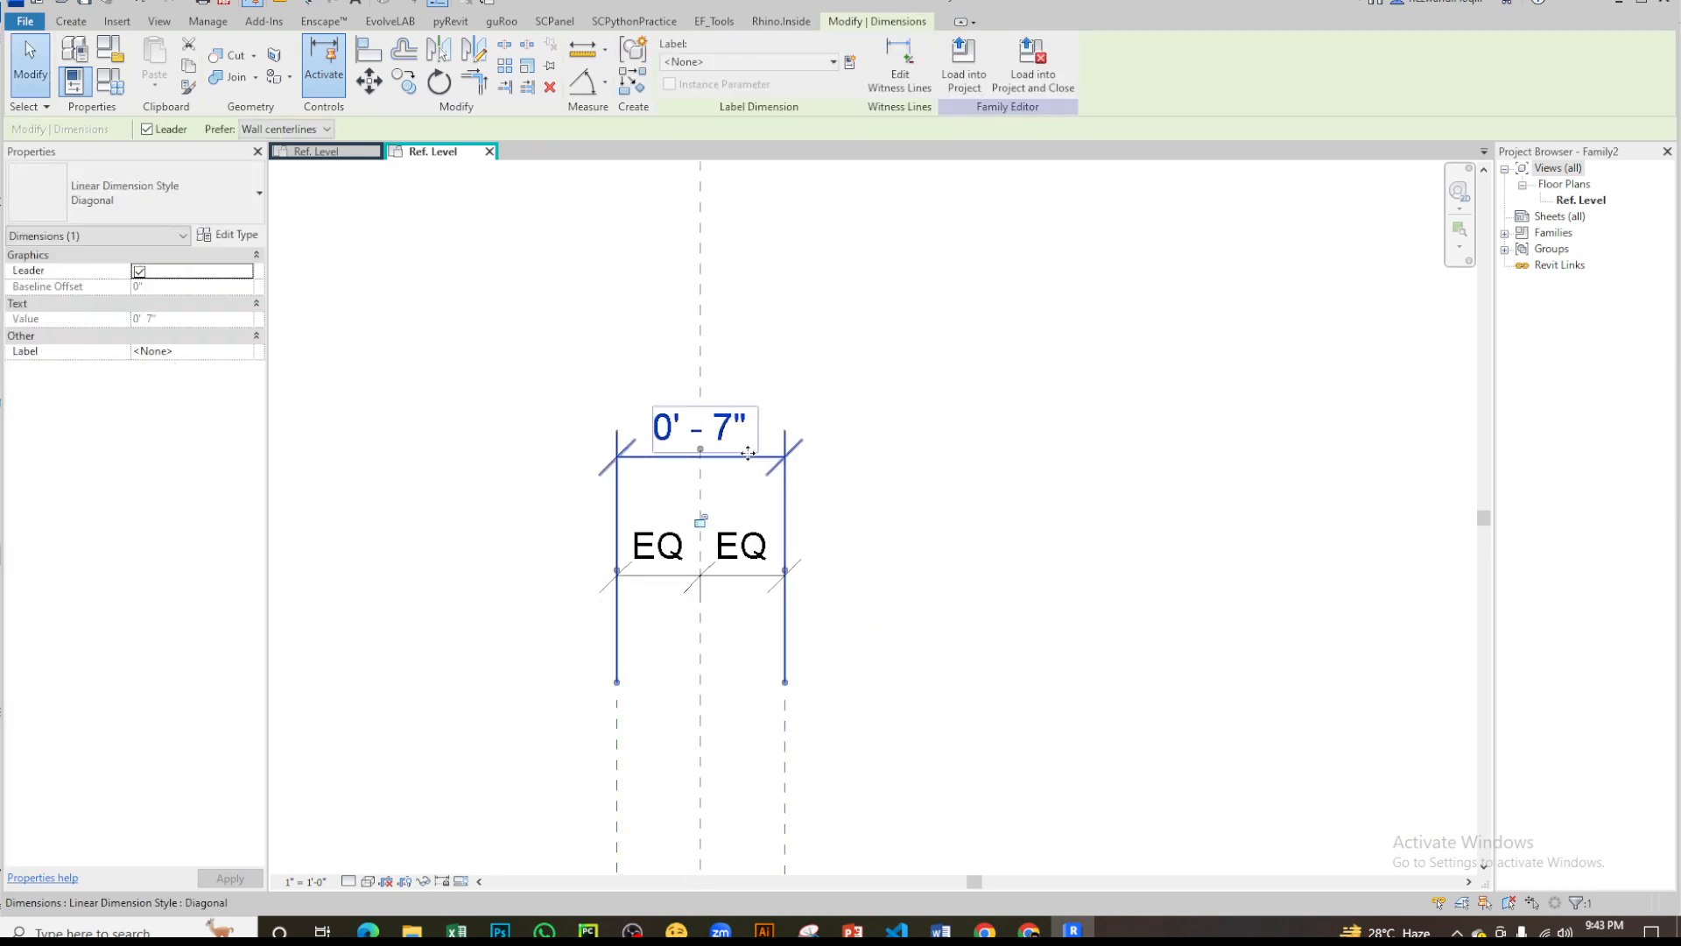
- Label the overall width dimension with a new type parameter named pw, grouped under Dimensions
click(849, 63)
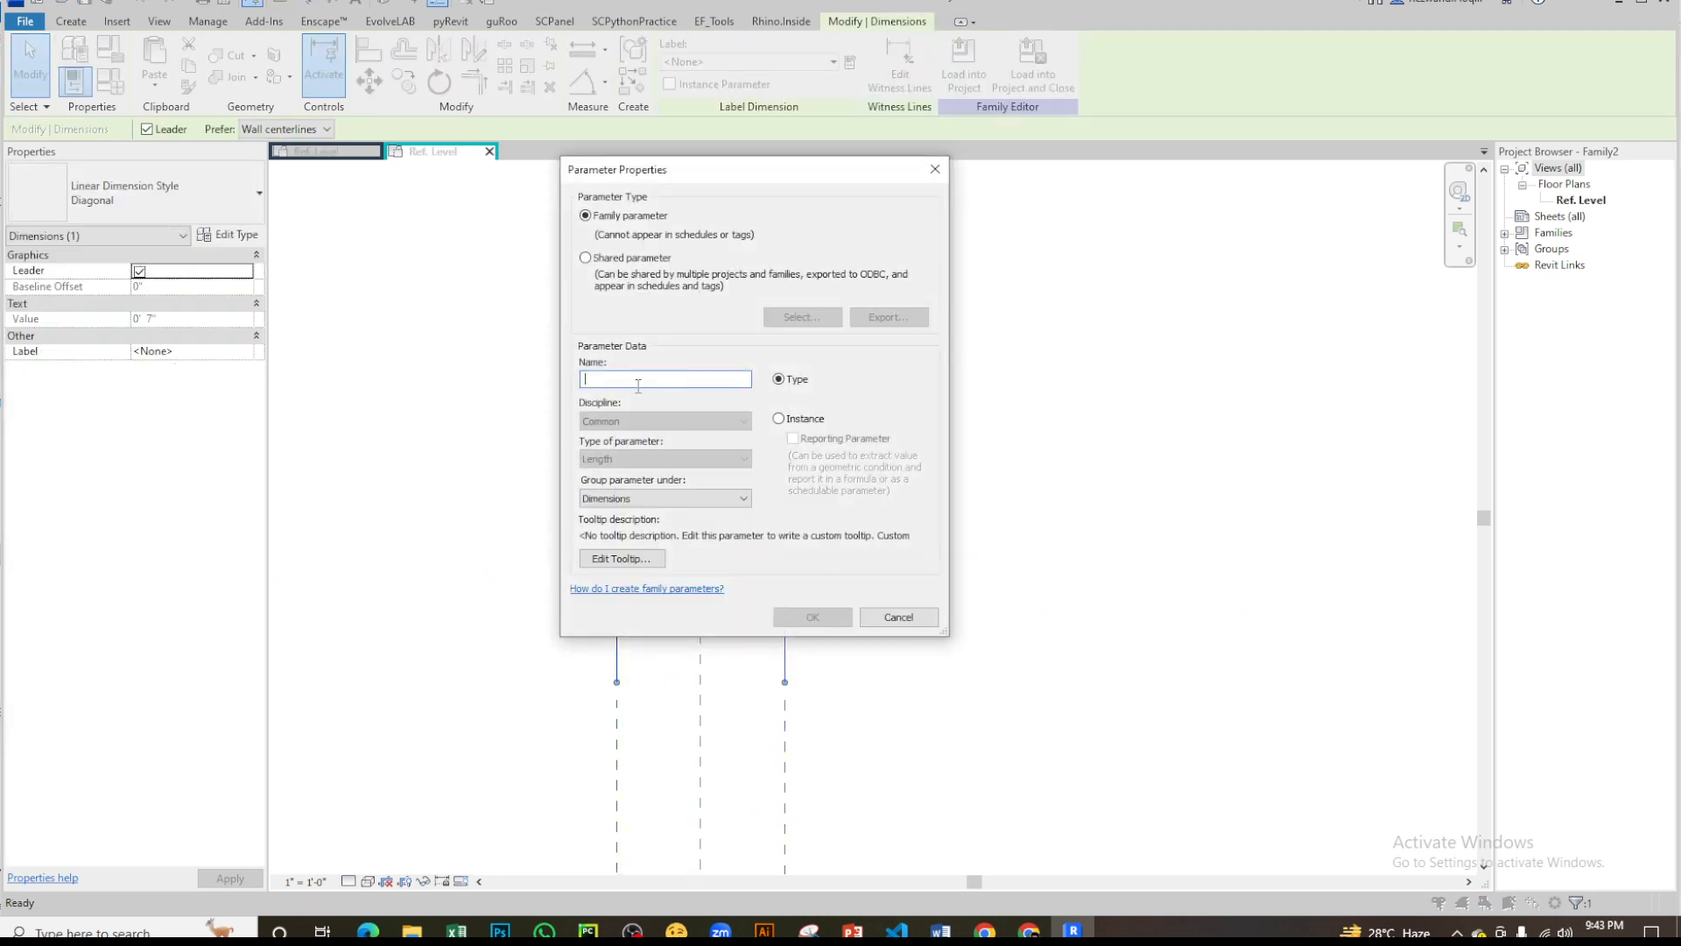
text(pw)
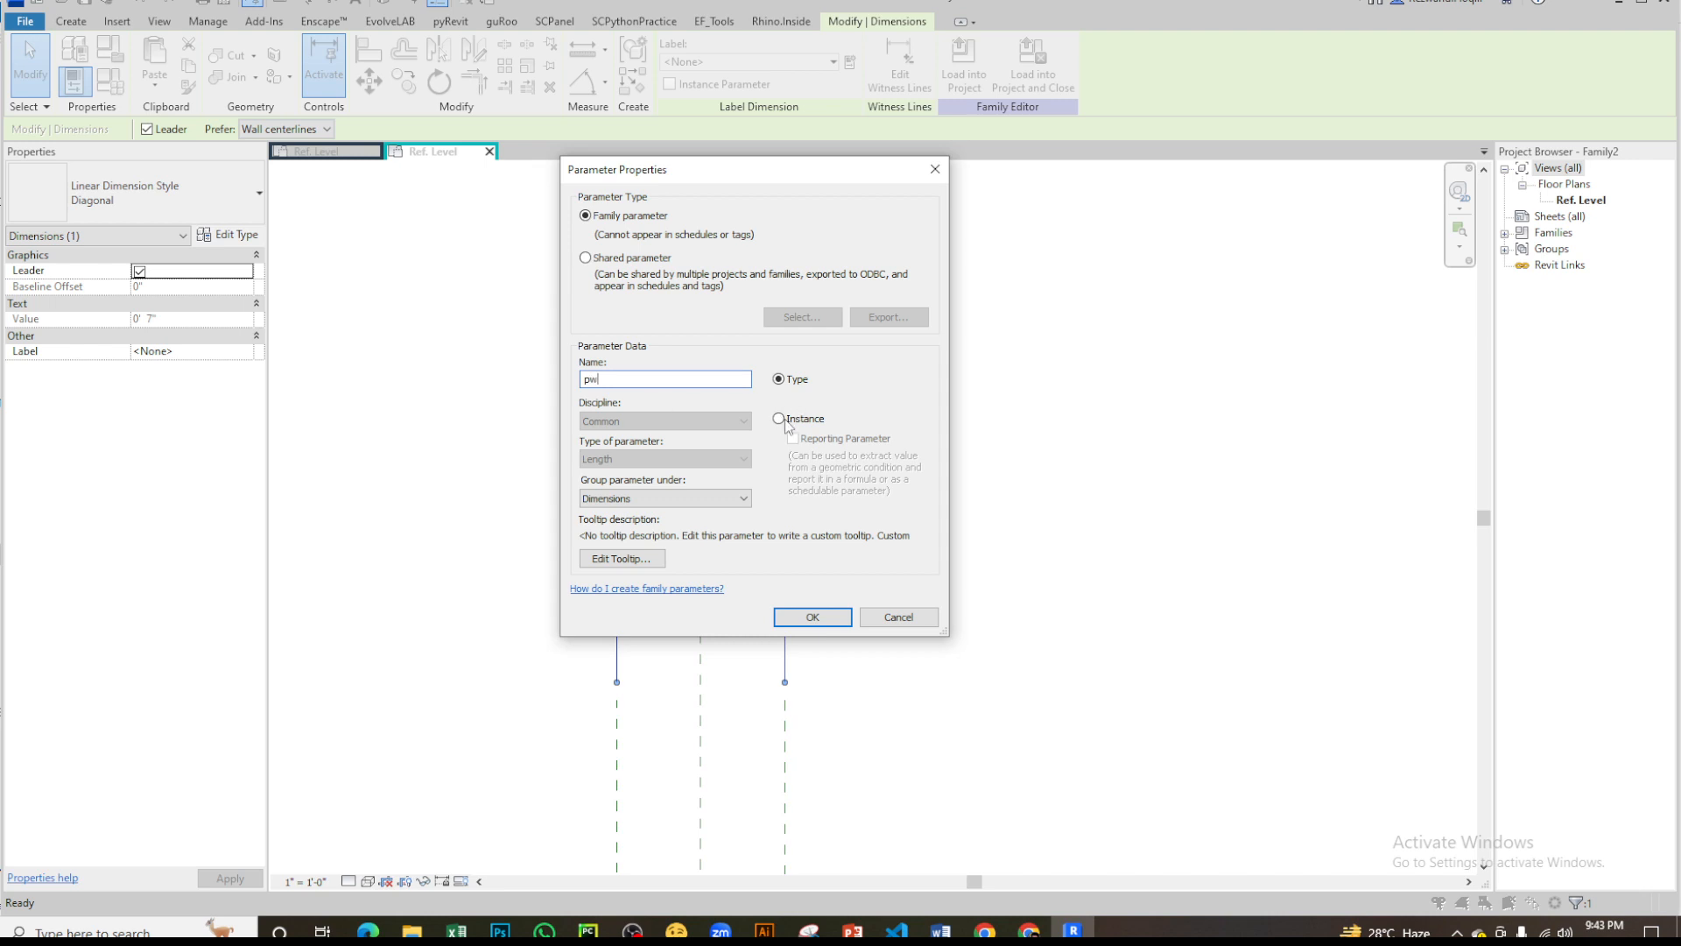
click(787, 421)
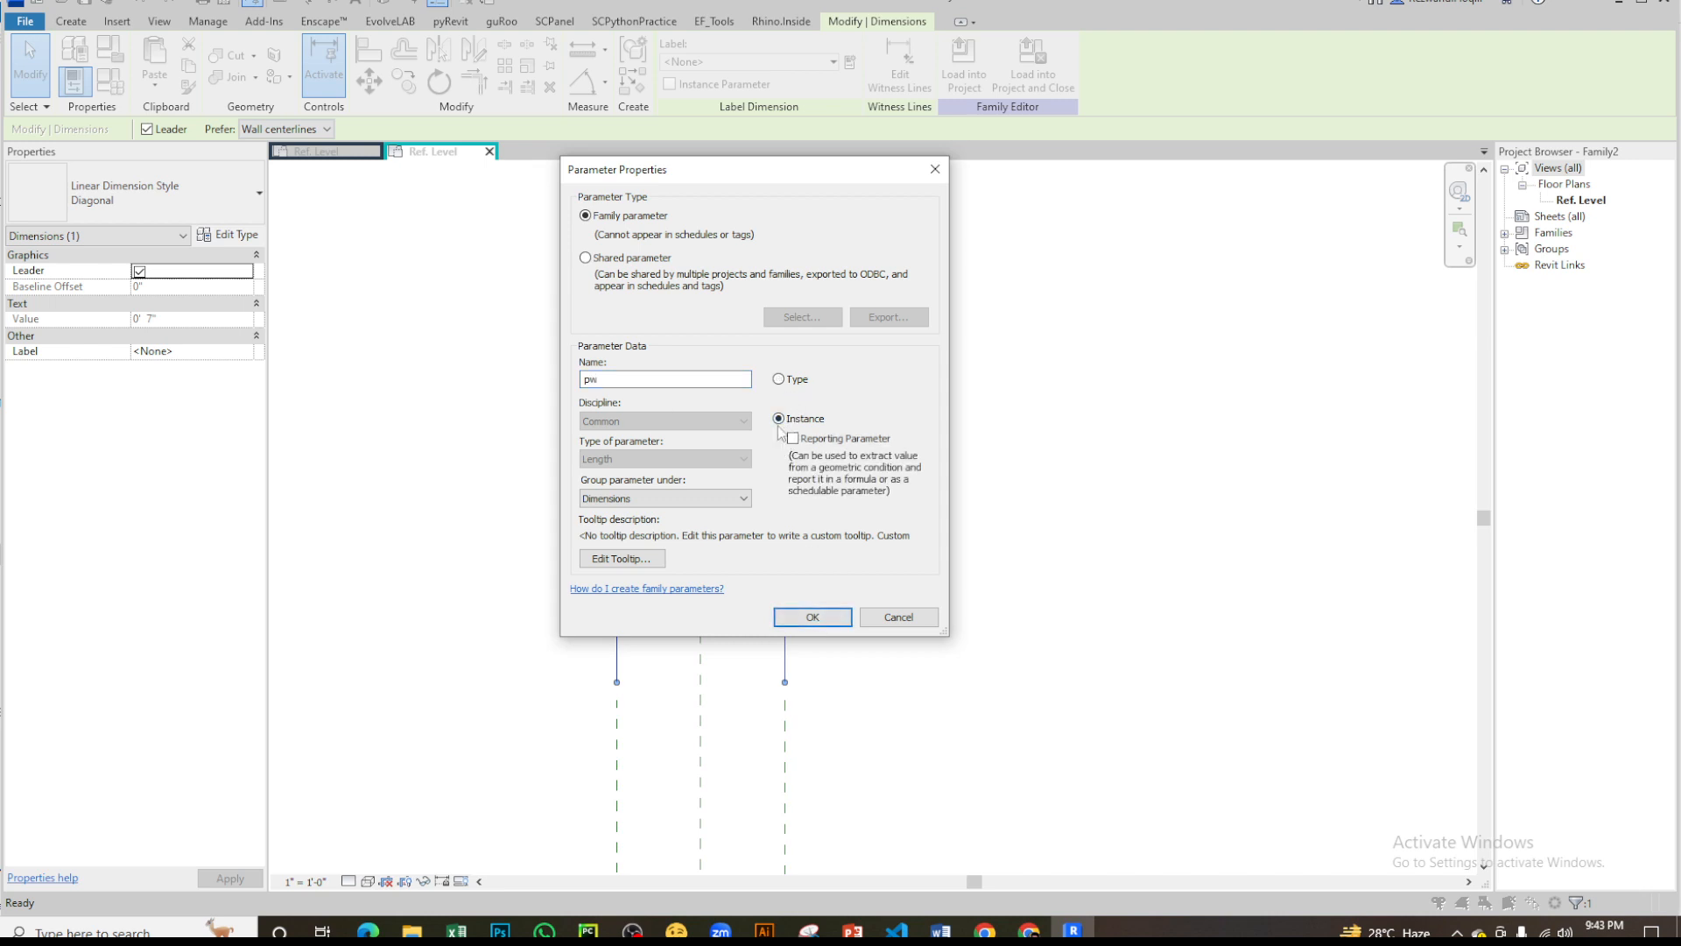
click(795, 382)
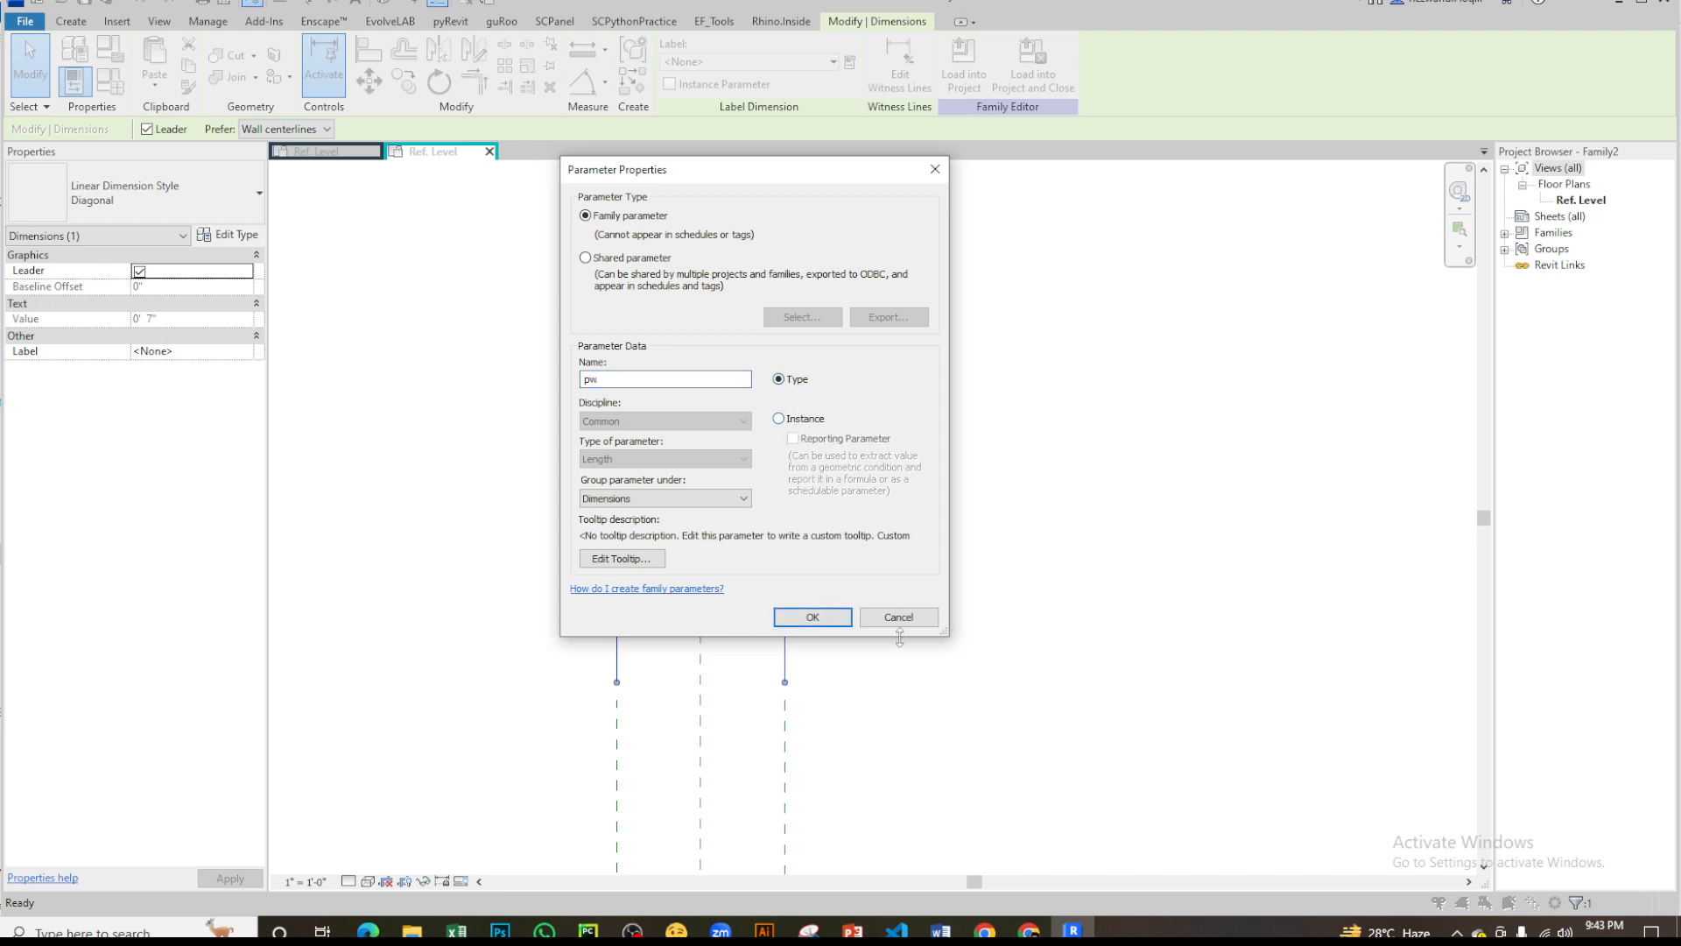
click(845, 619)
click(938, 432)
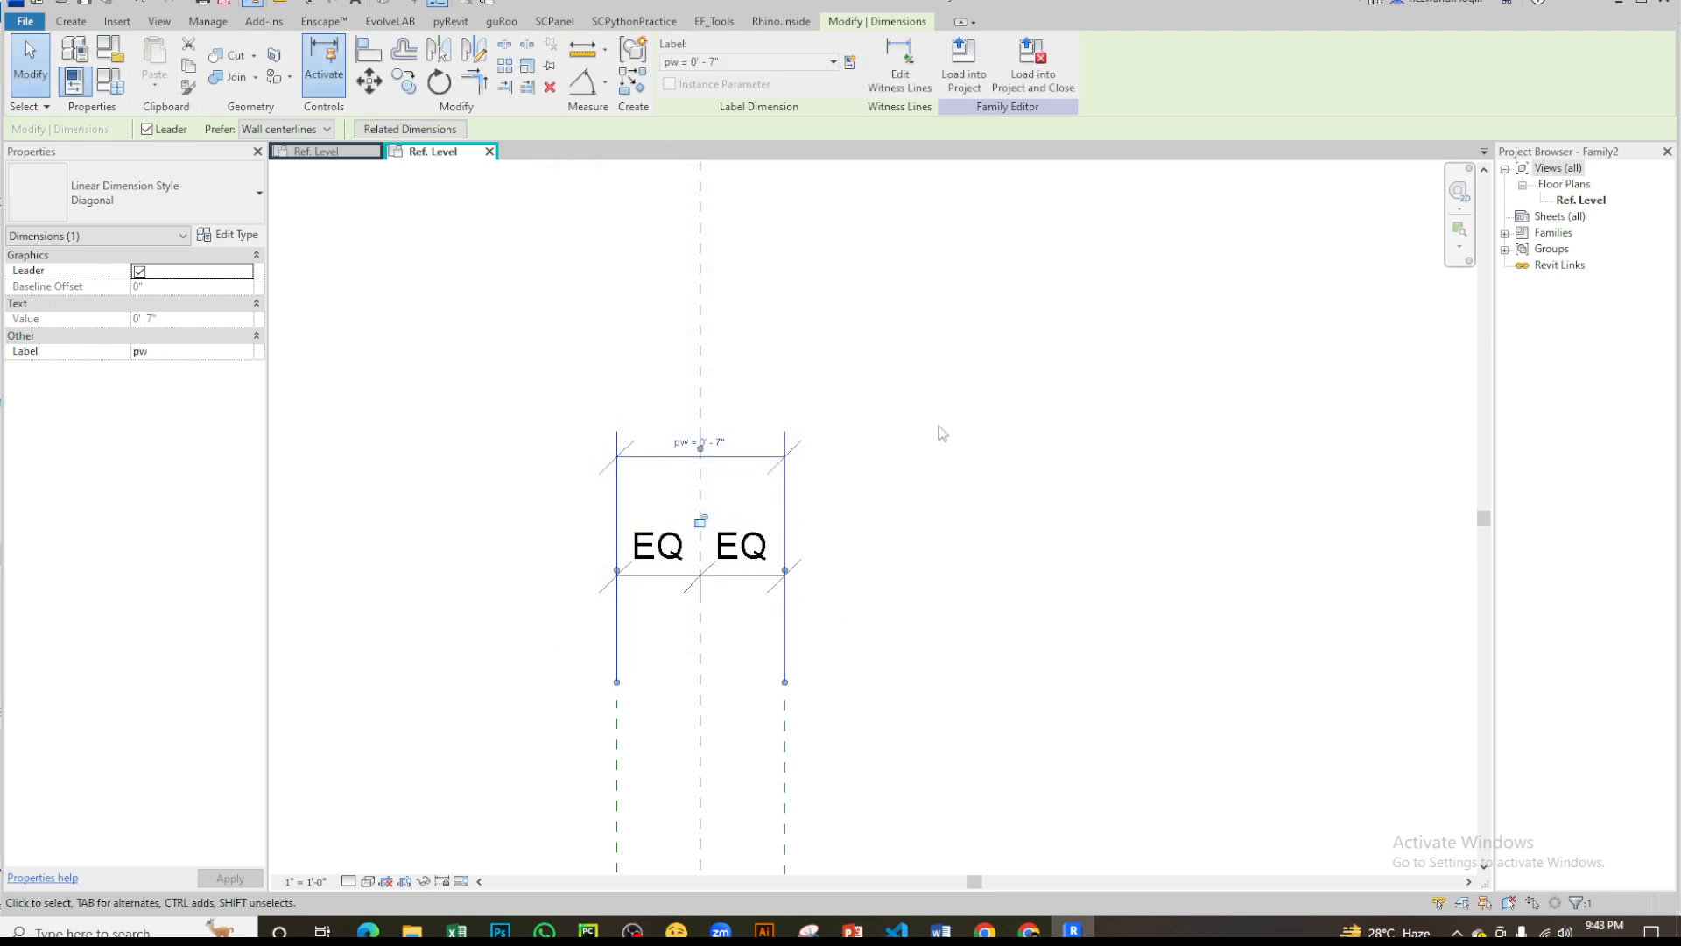
- Set the pw width dimension to 0' 10"
scroll(619, 308, up, 3)
middle_drag(754, 726, 722, 680)
scroll(649, 451, down, 1)
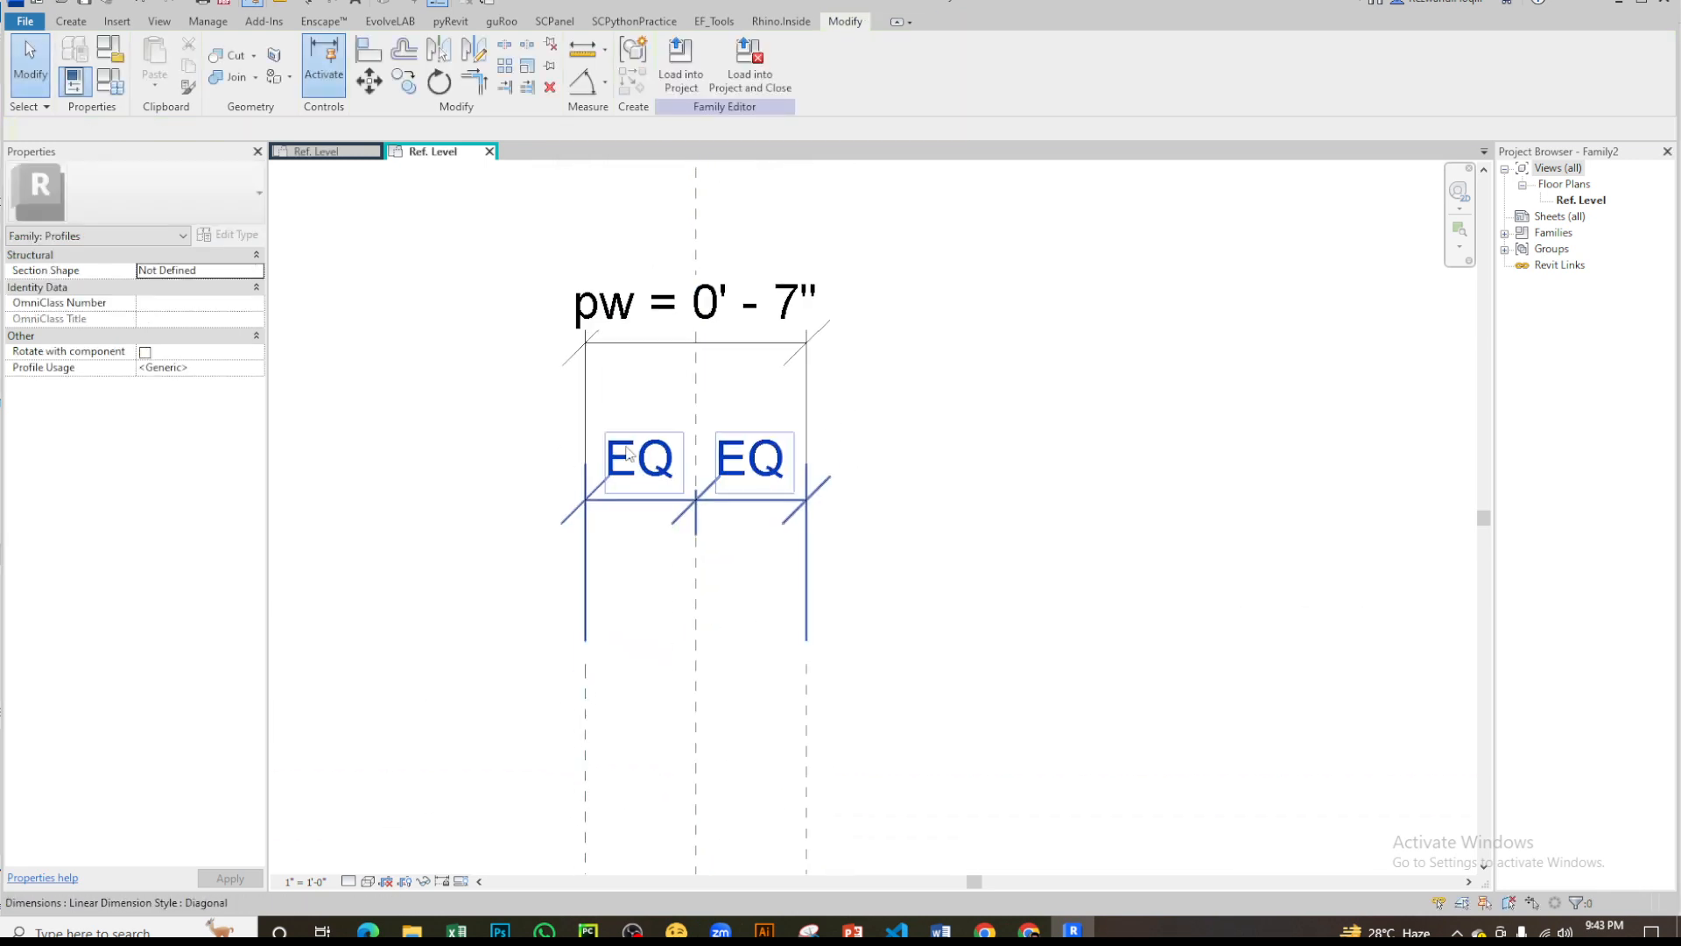
middle_drag(702, 508, 701, 222)
scroll(691, 560, down, 1)
click(757, 311)
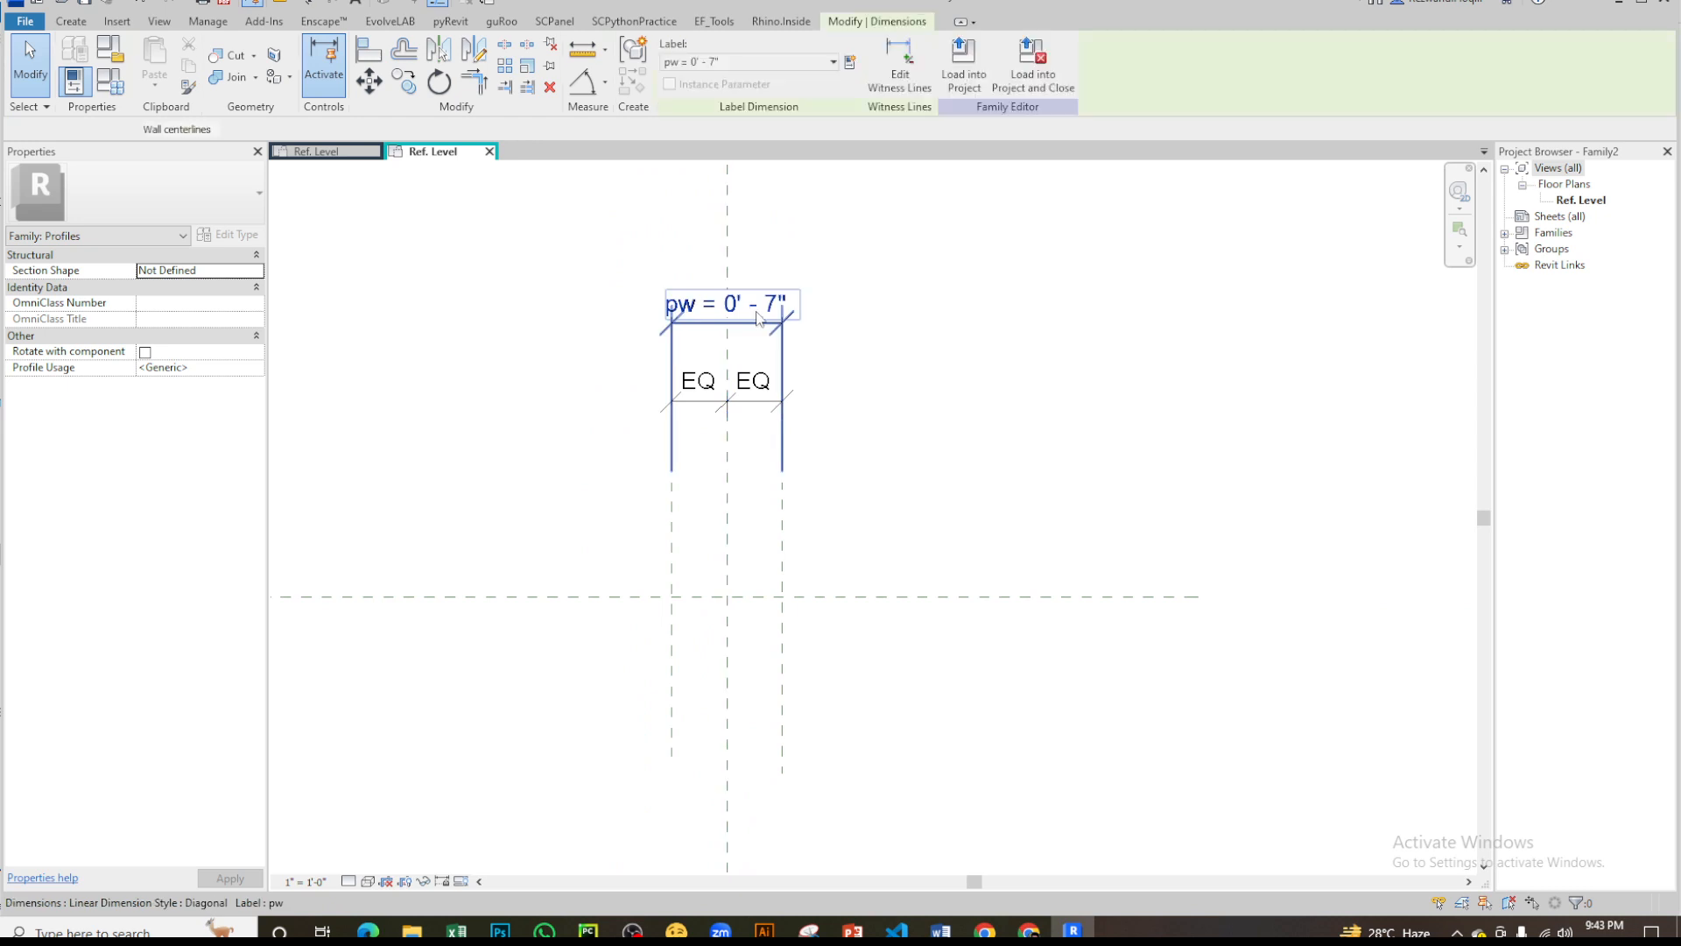
click(758, 312)
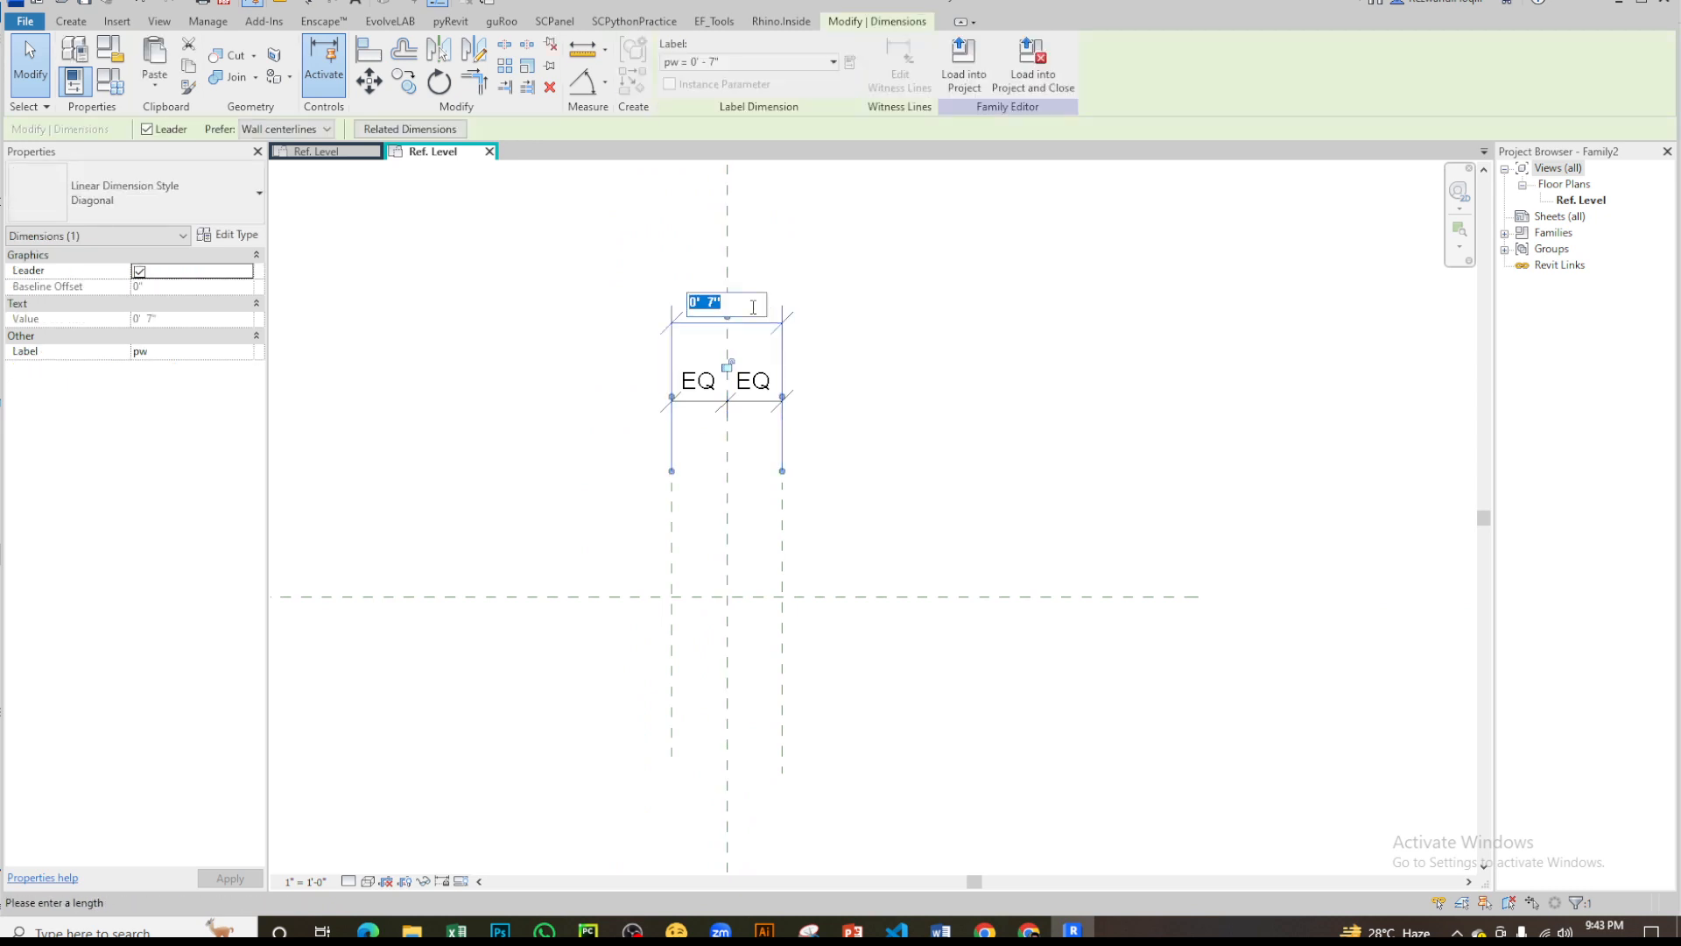
text(10)
key(Return)
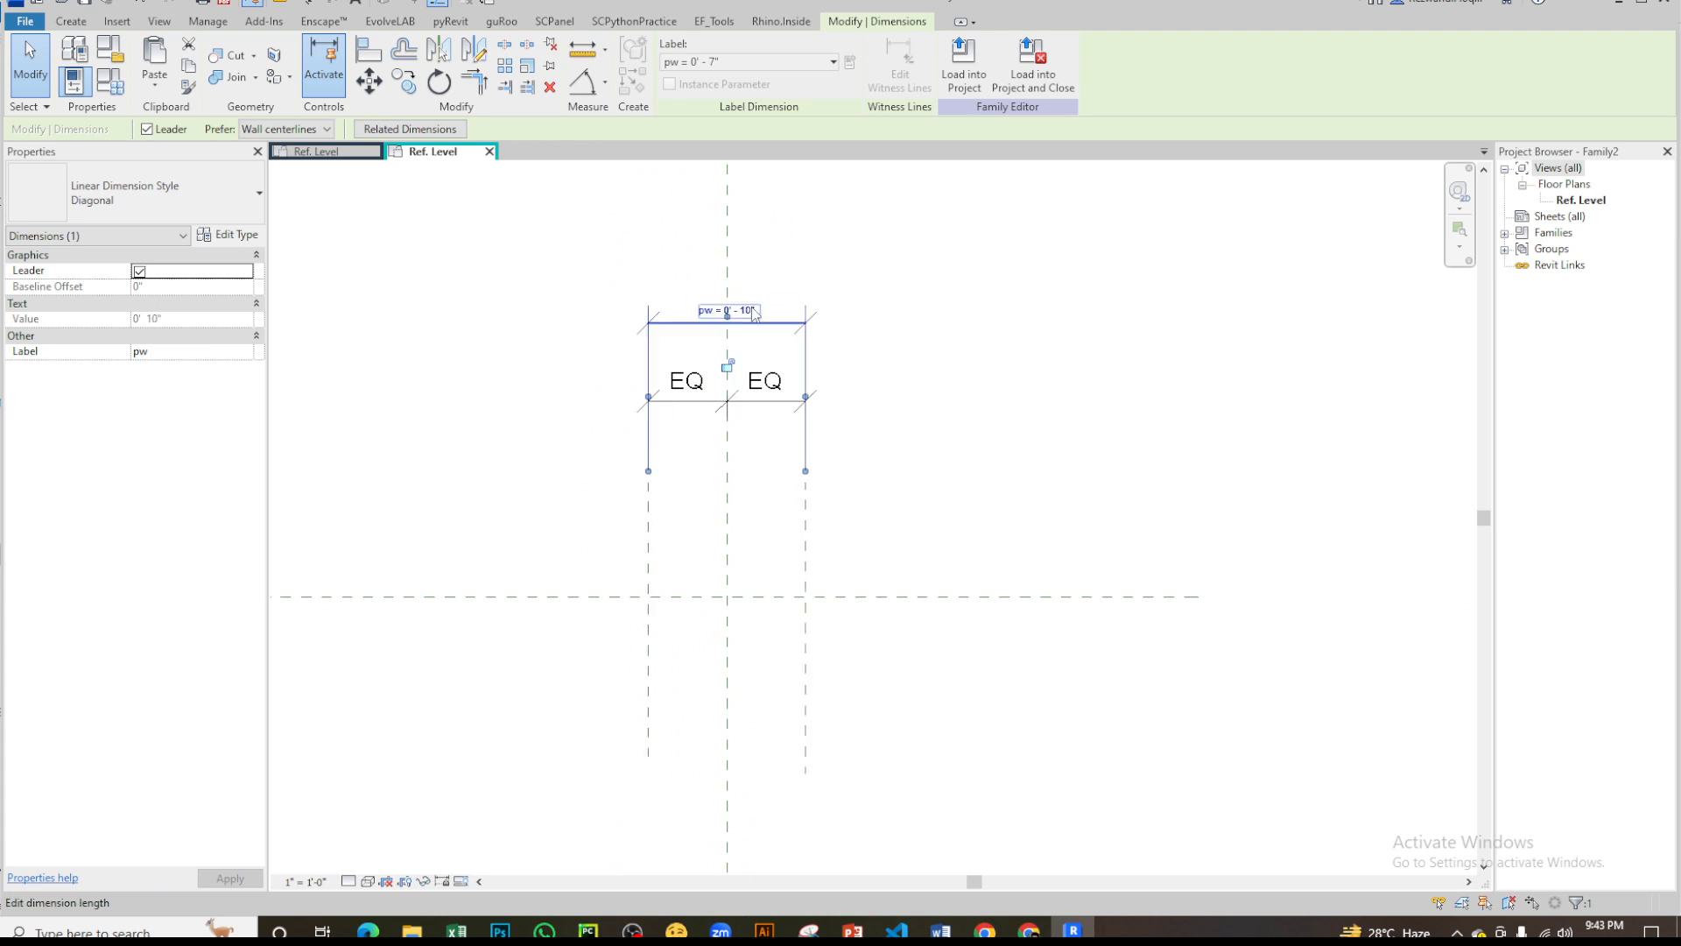
scroll(692, 574, up, 3)
key(Escape)
- Draw two more vertical reference planes inside the outer pair, the left one about 1 3/4" from the left outer plane
scroll(652, 525, up, 2)
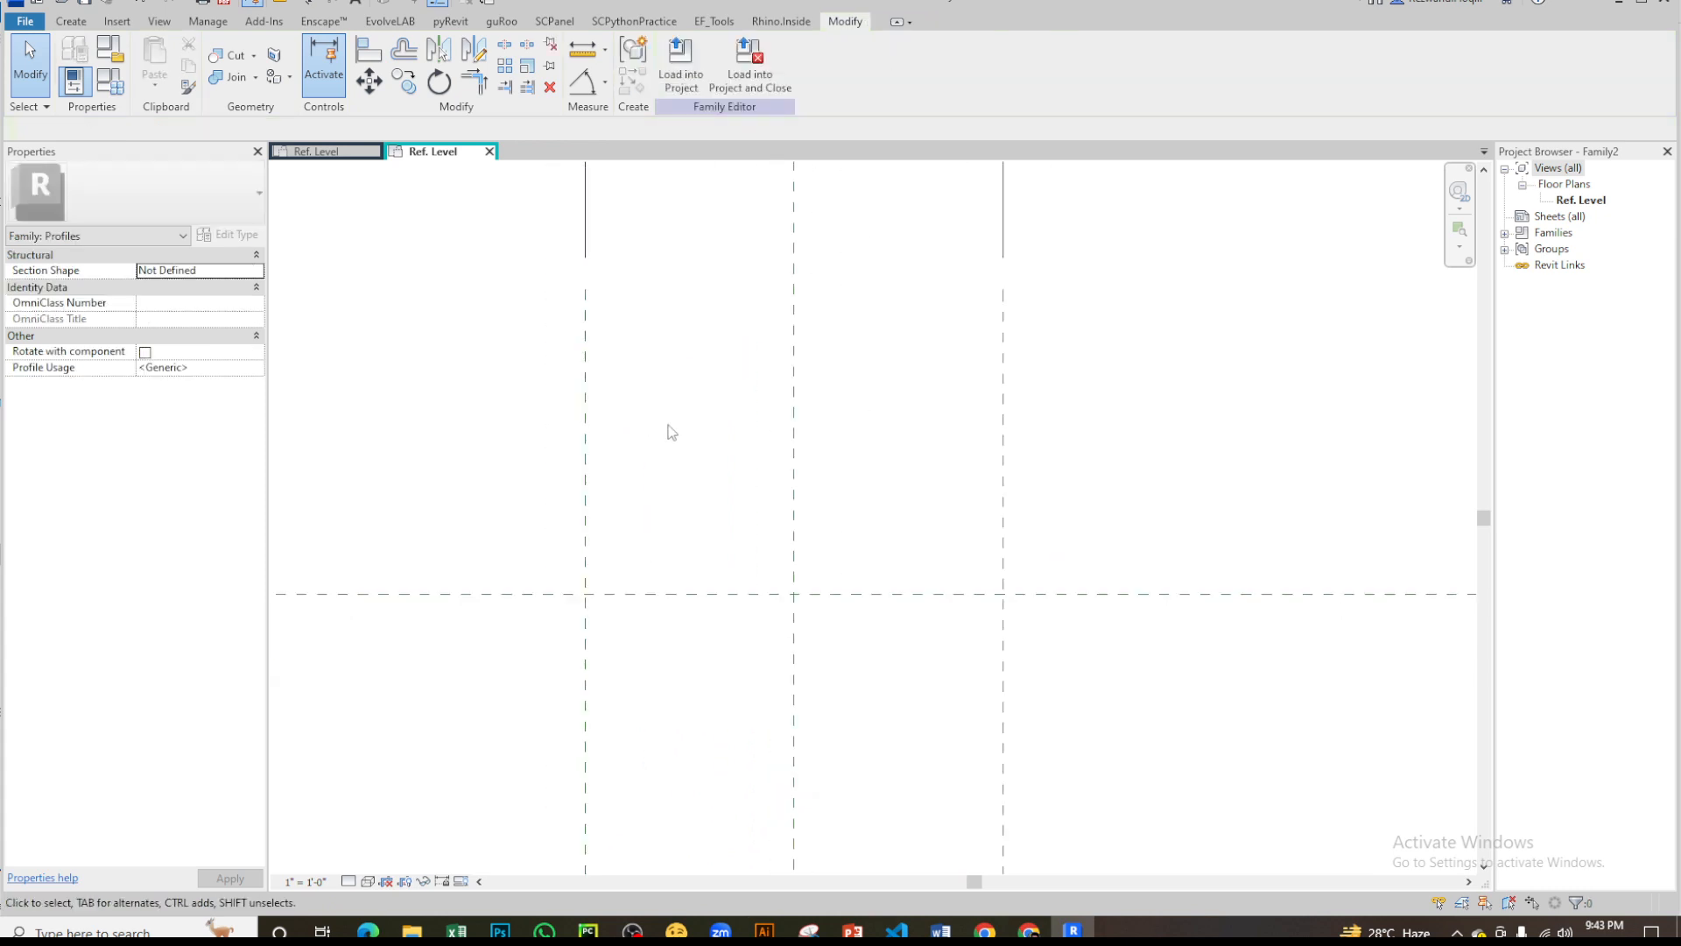
key(r)
key(p)
scroll(656, 243, down, 3)
click(657, 245)
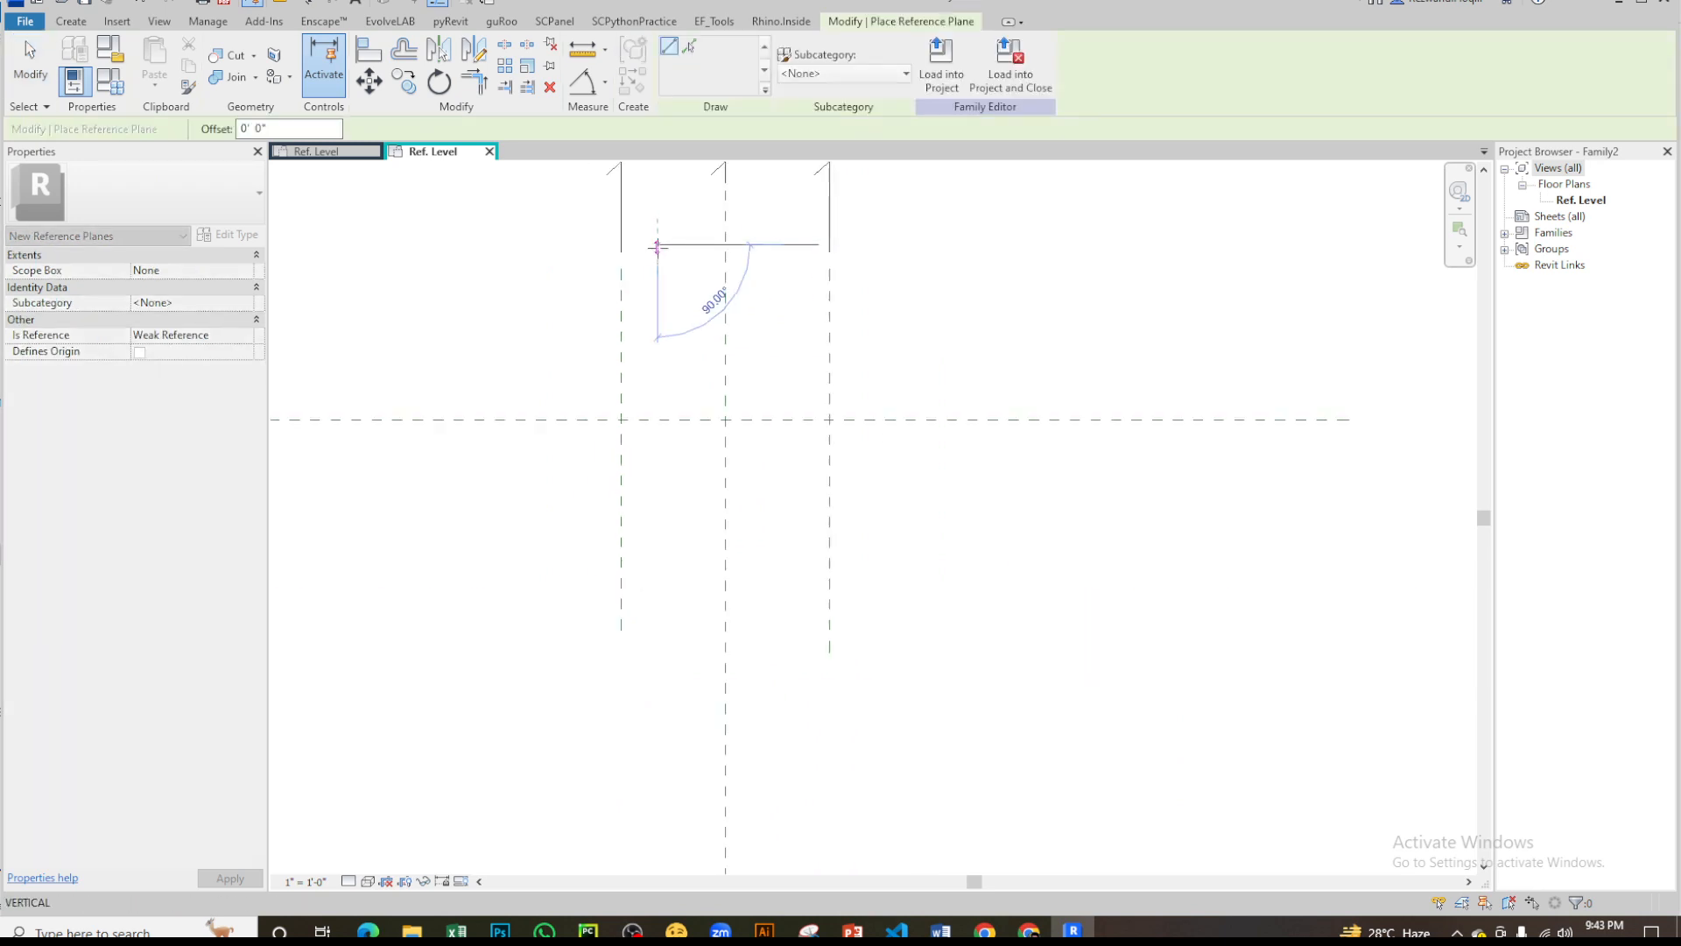
click(658, 768)
click(807, 254)
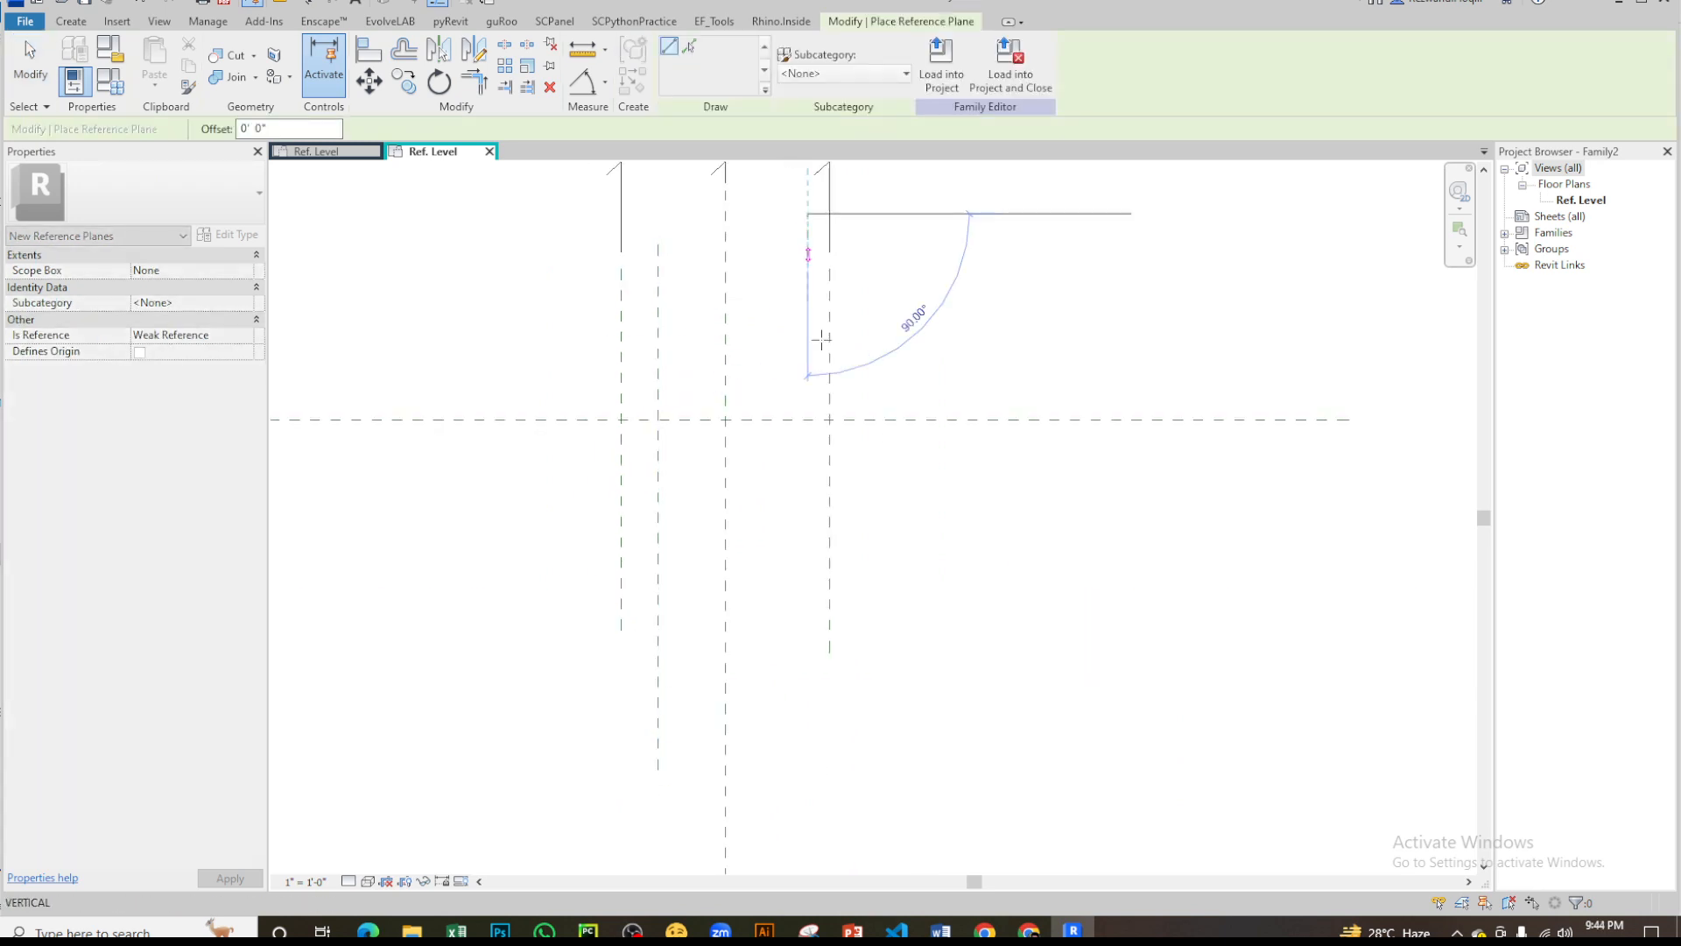
click(807, 742)
key(Escape)
key(Escape)
- Dimension the gap between the outer and inner vertical reference planes on both the left and right sides
key(d)
key(i)
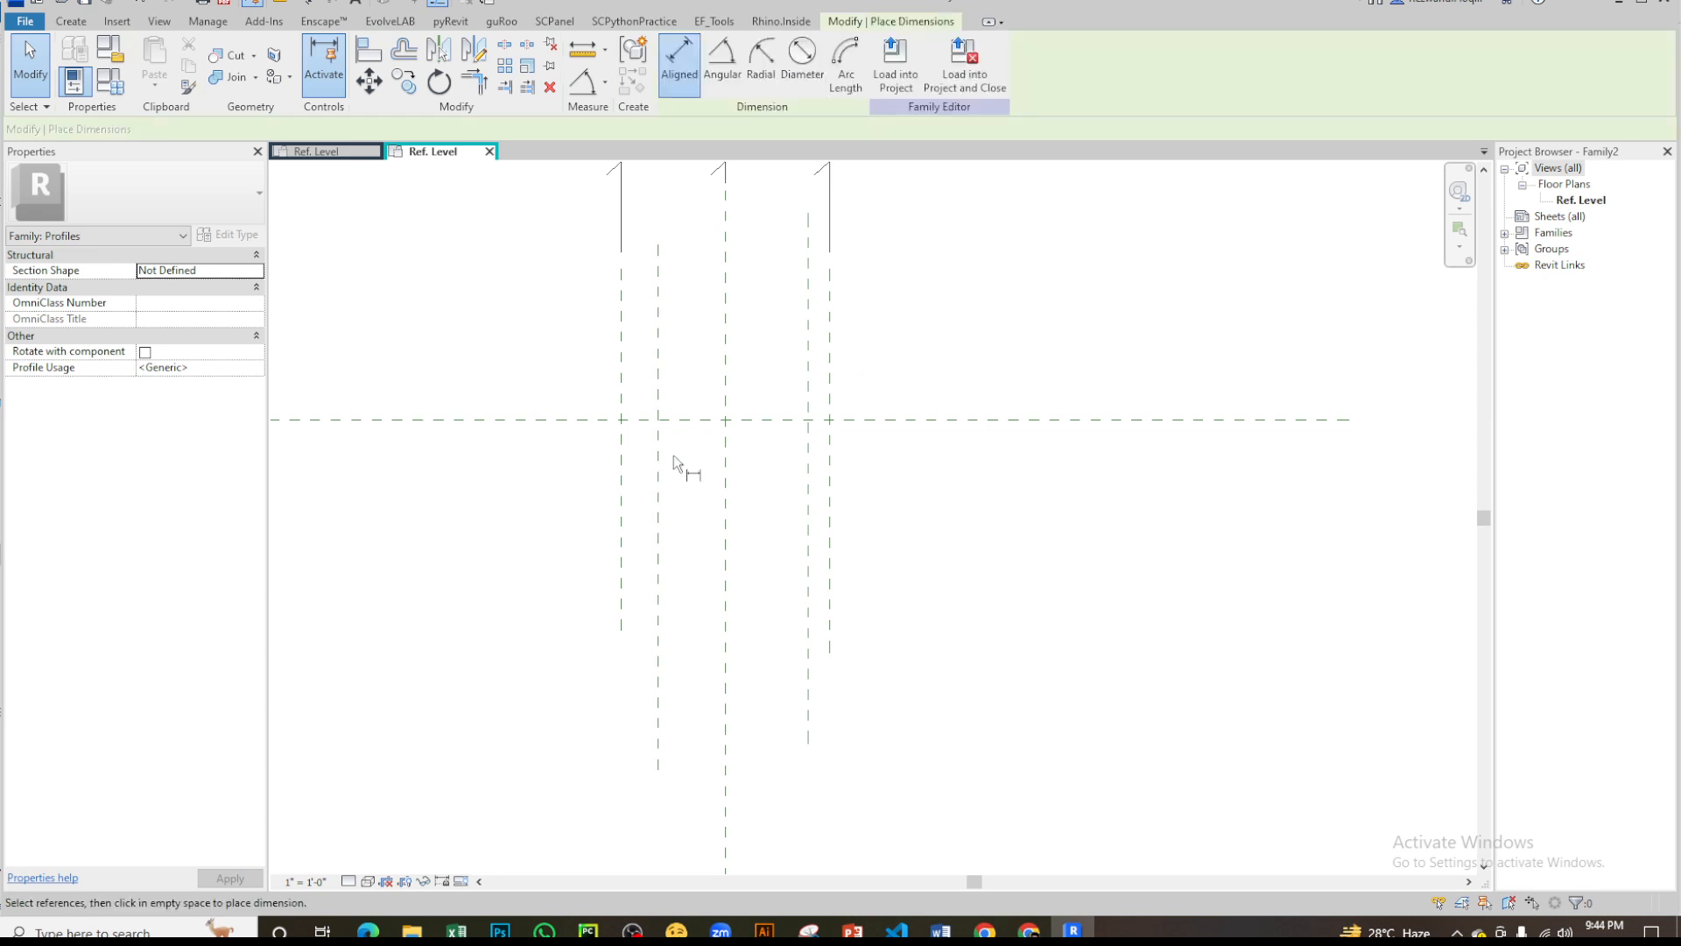
scroll(632, 407, up, 1)
click(618, 364)
click(660, 375)
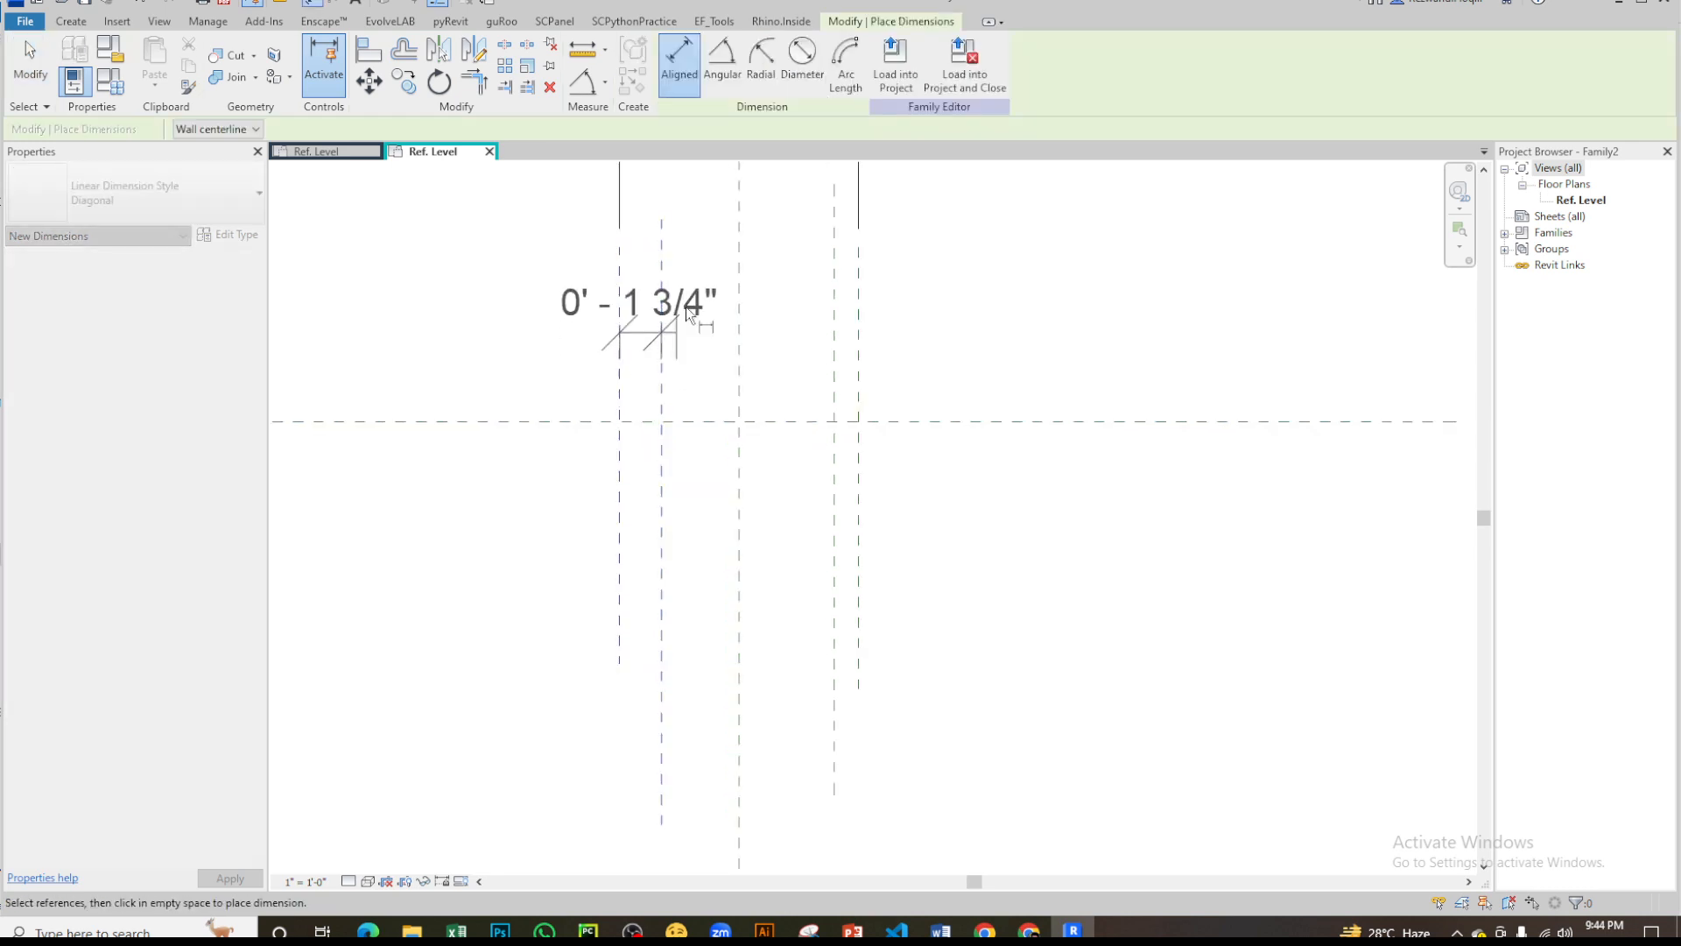
click(691, 280)
middle_drag(790, 306, 753, 480)
click(819, 514)
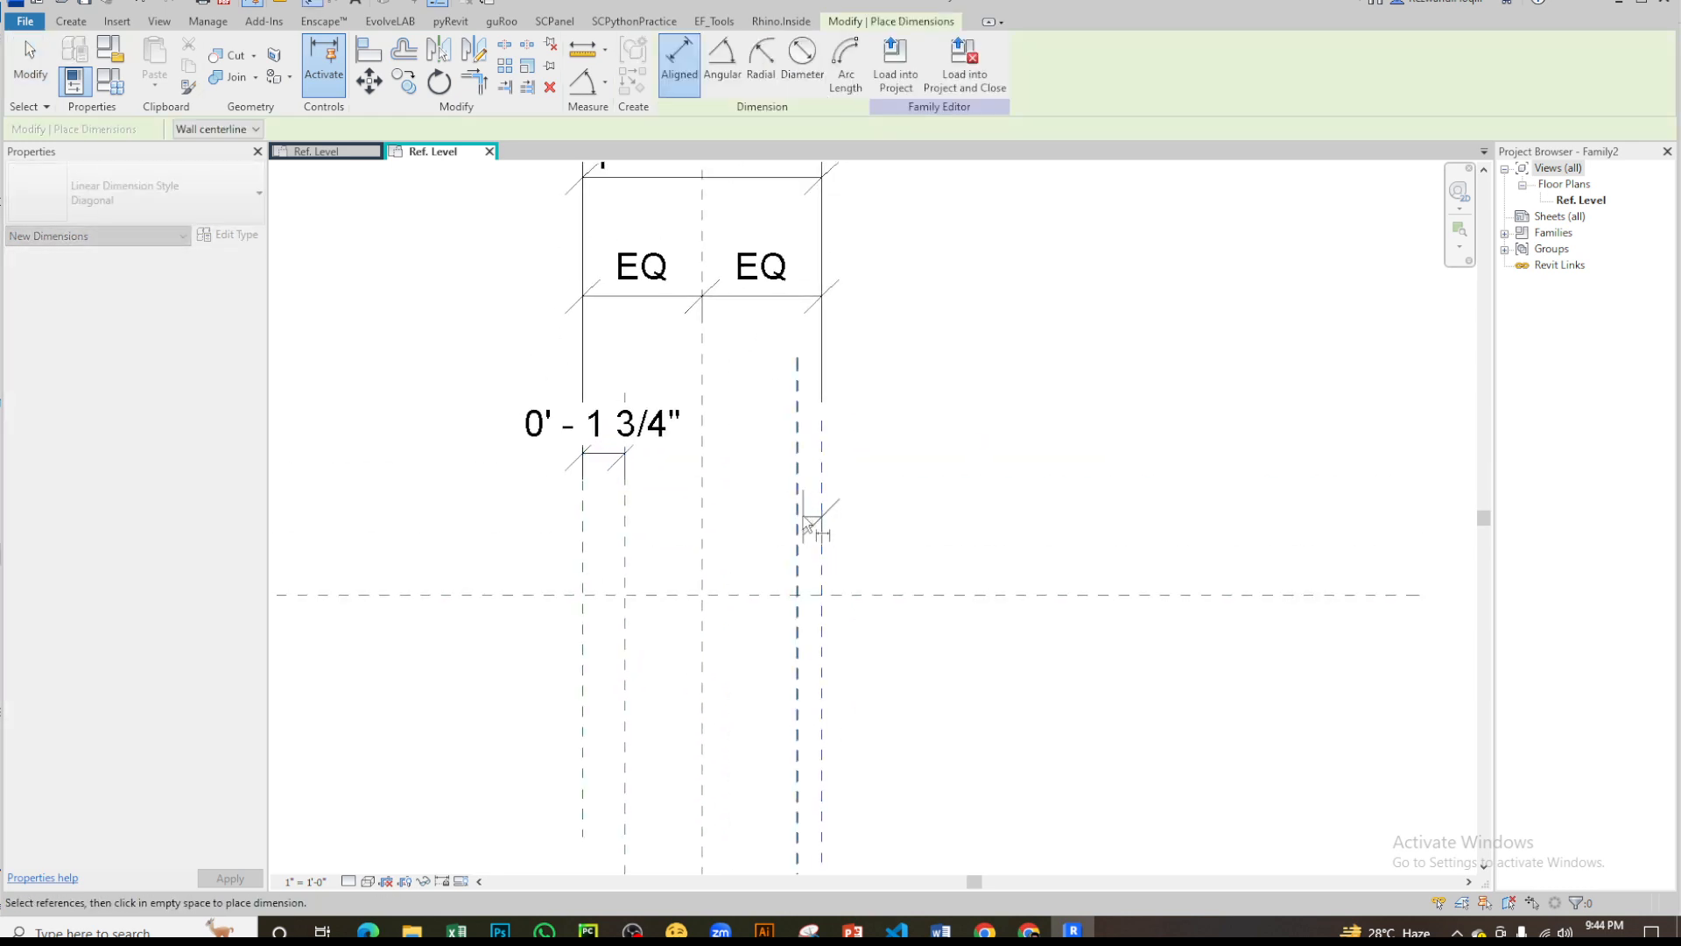
click(800, 514)
click(881, 412)
scroll(894, 492, down, 5)
scroll(879, 300, up, 4)
middle_drag(896, 488, 858, 306)
scroll(879, 300, up, 2)
key(Escape)
scroll(850, 466, up, 1)
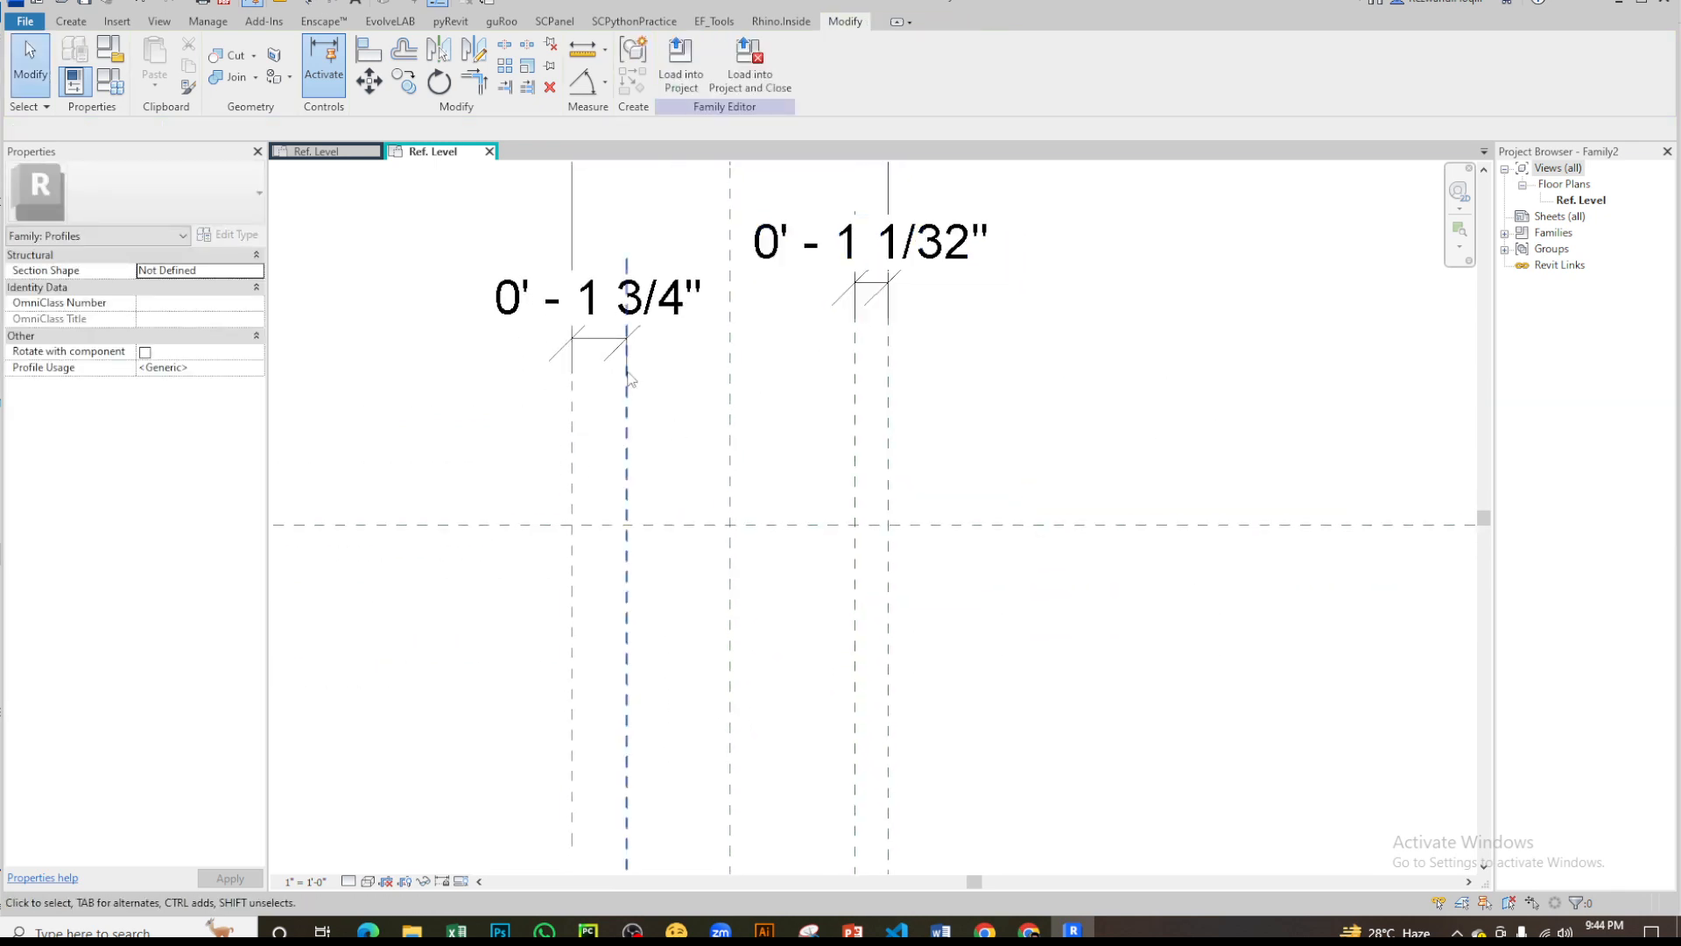
- Label both side-gap dimensions with a new type parameter named pw1, grouped under Dimensions
middle_drag(630, 378, 717, 484)
click(686, 411)
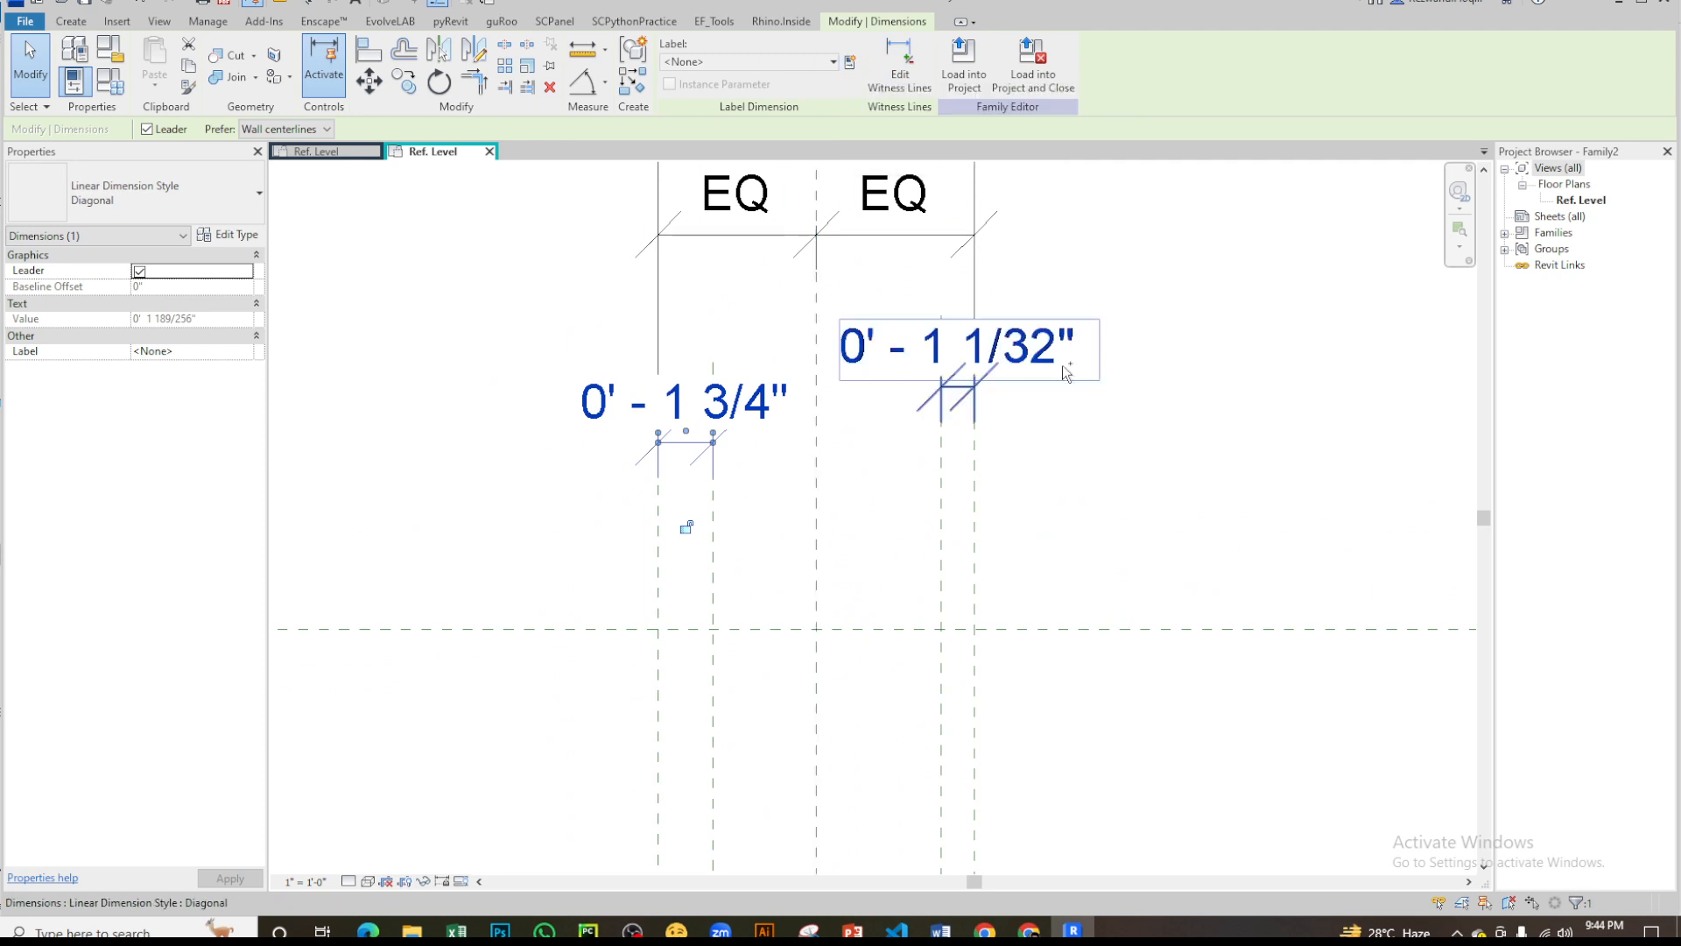
ctrl+click(954, 346)
click(850, 64)
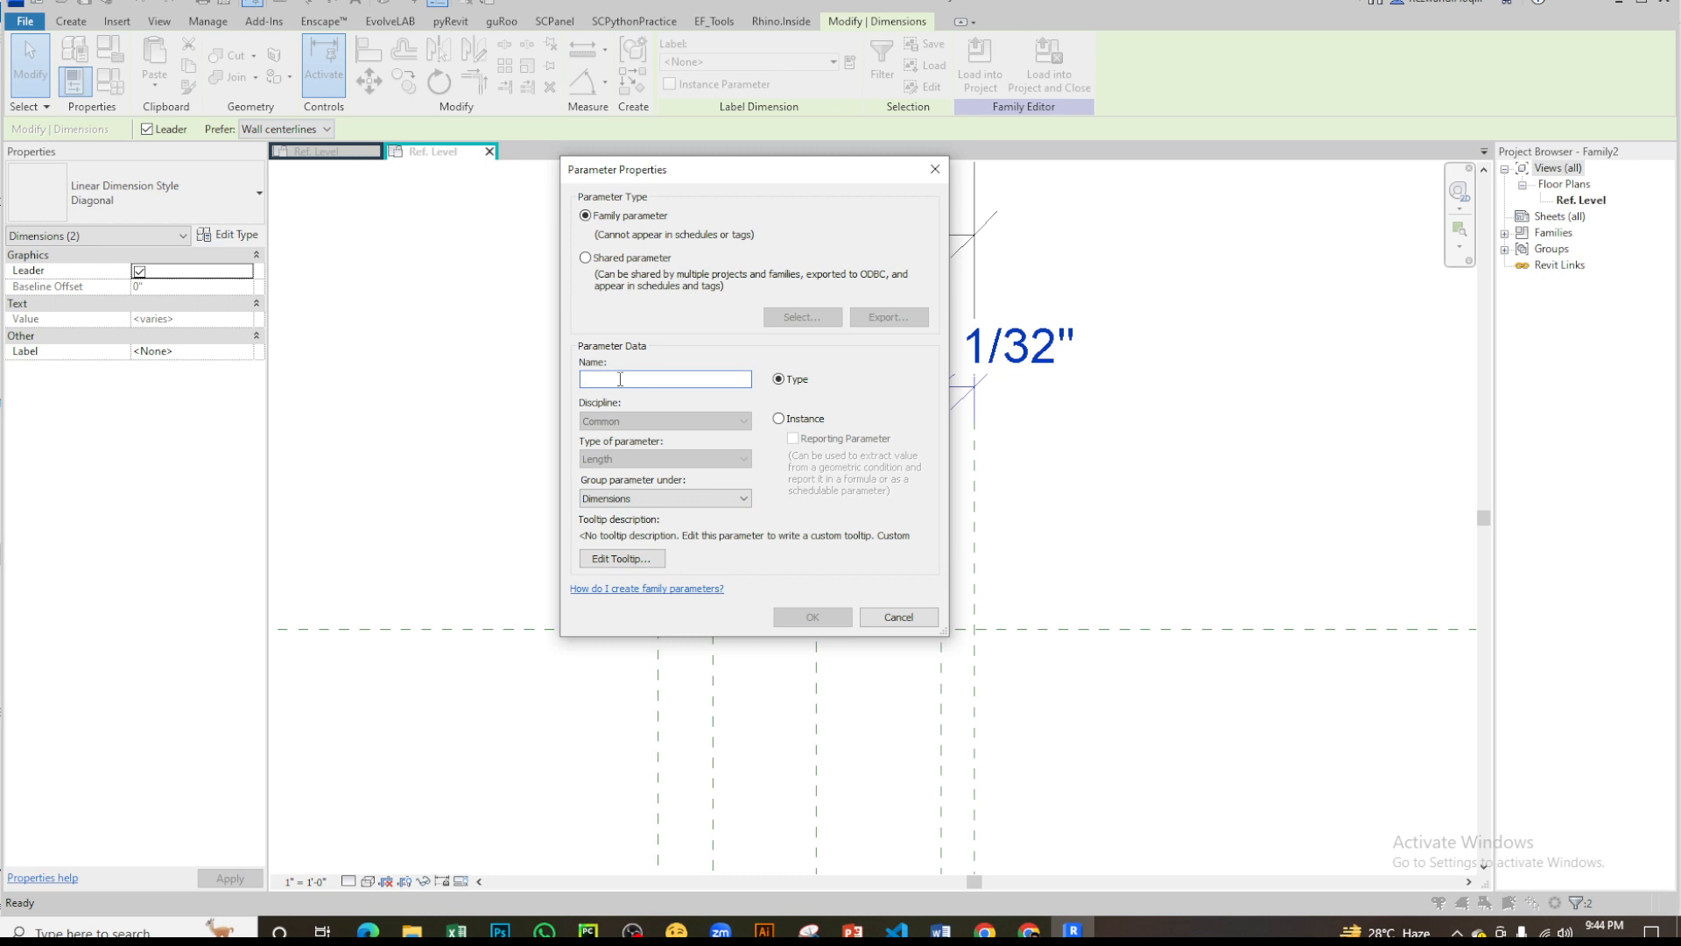
text(pw1)
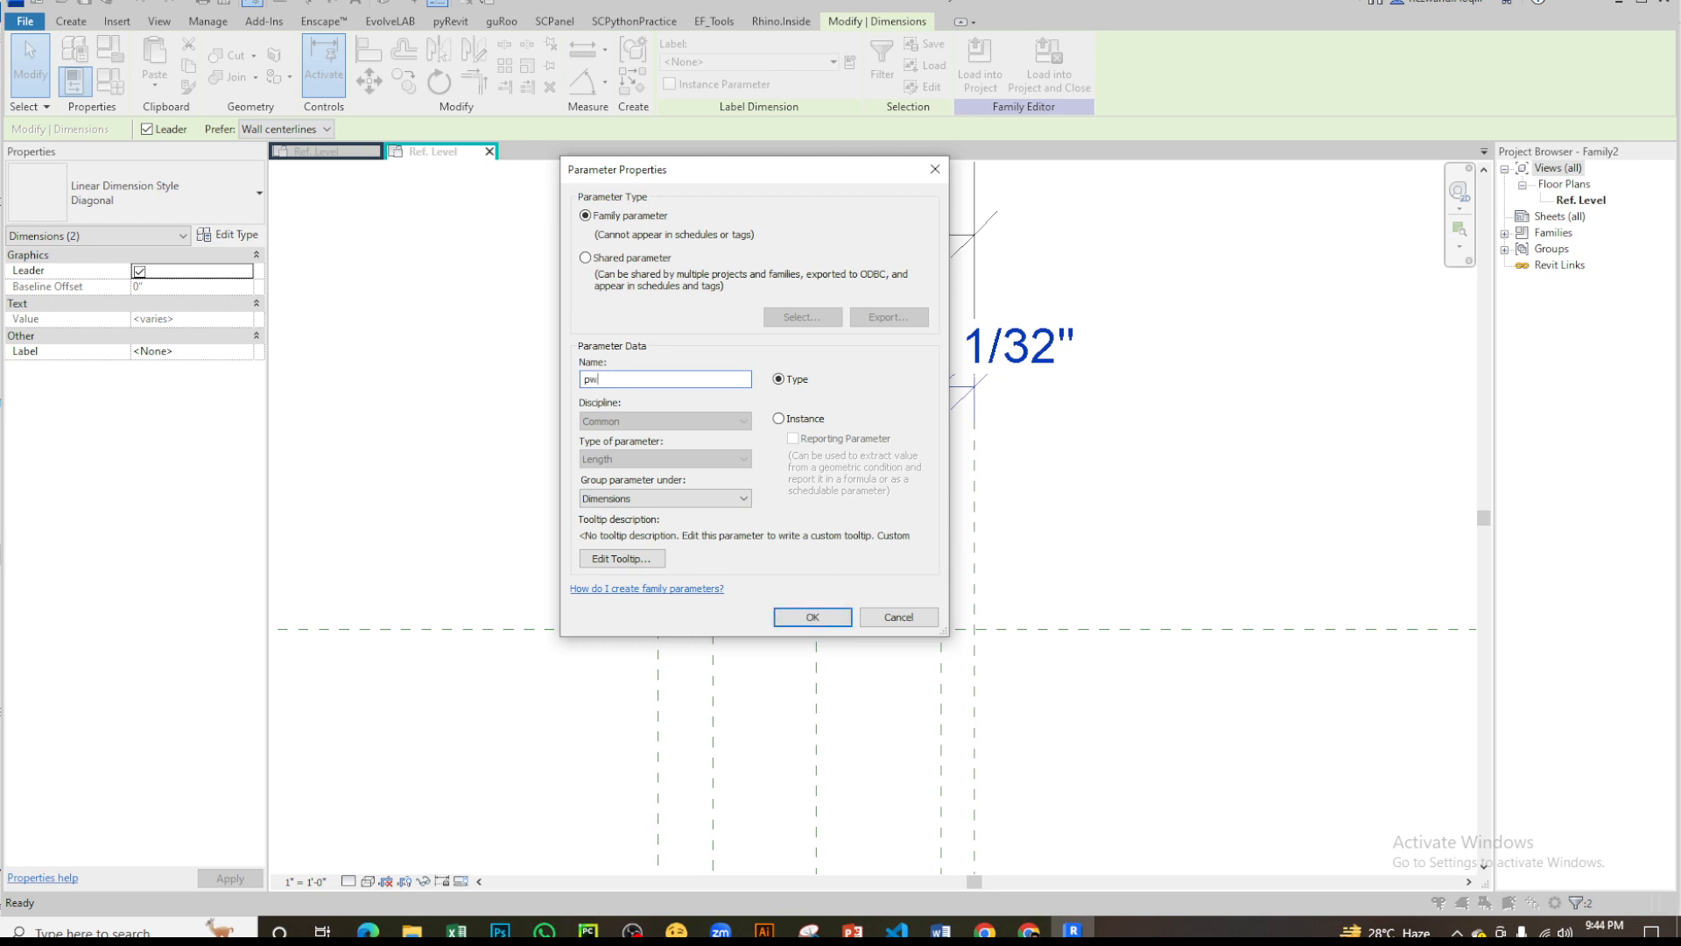
click(813, 617)
scroll(1112, 377, down, 2)
scroll(994, 366, up, 5)
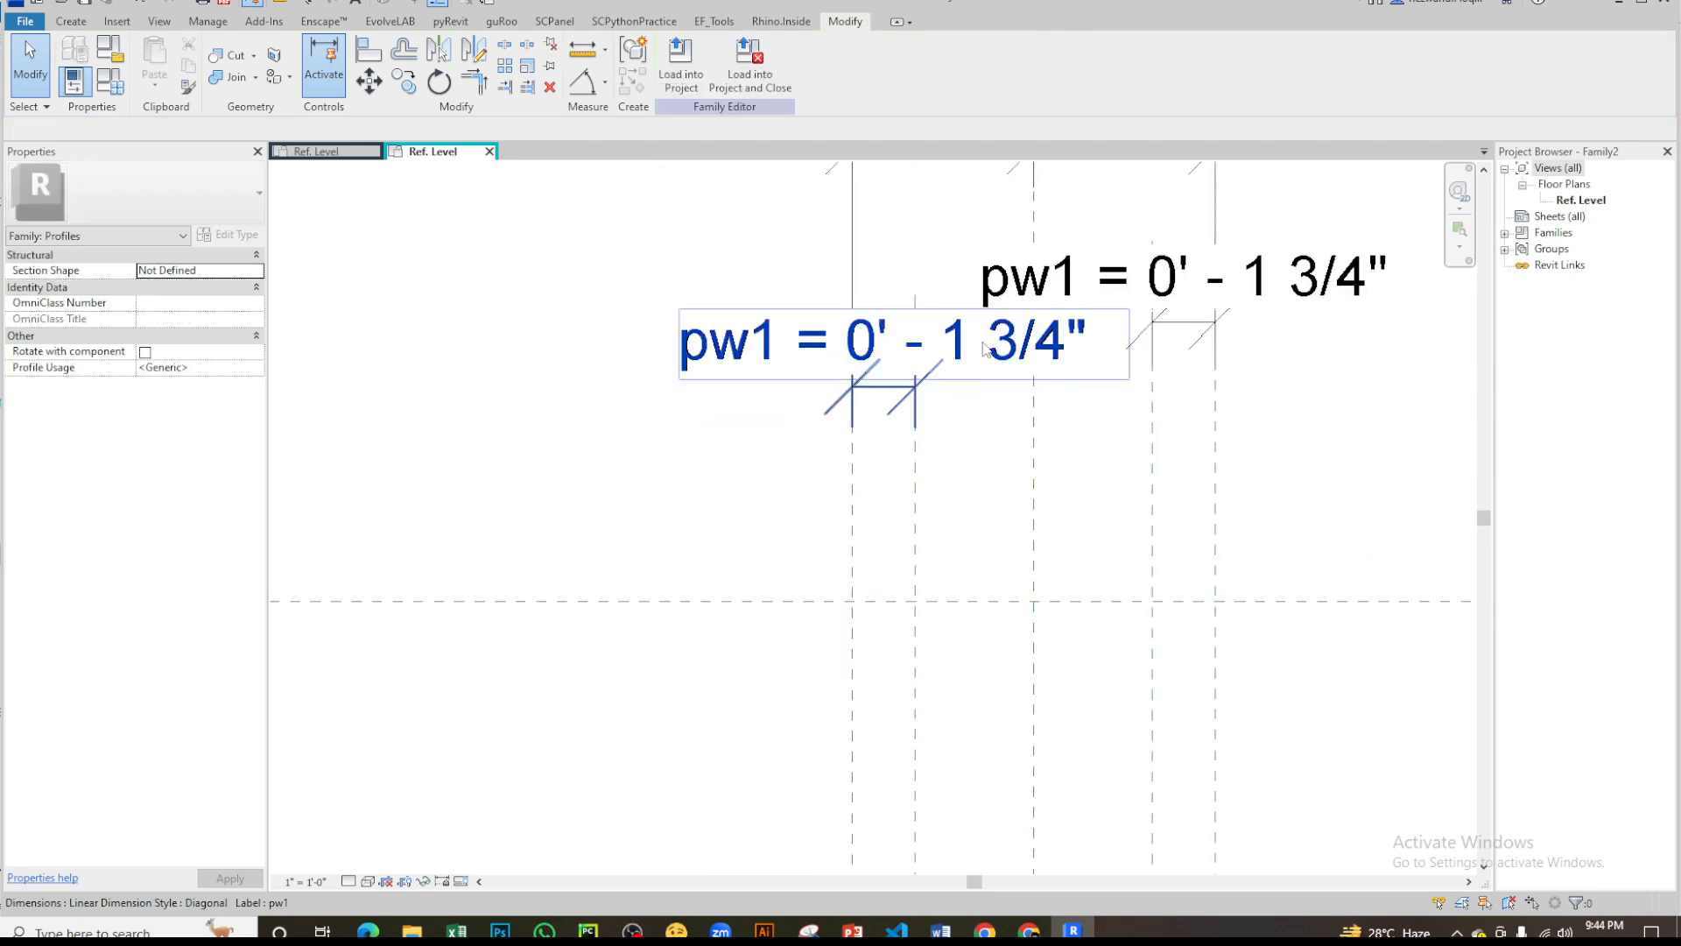
- Set the pw1 dimension to 0' 2"
click(900, 364)
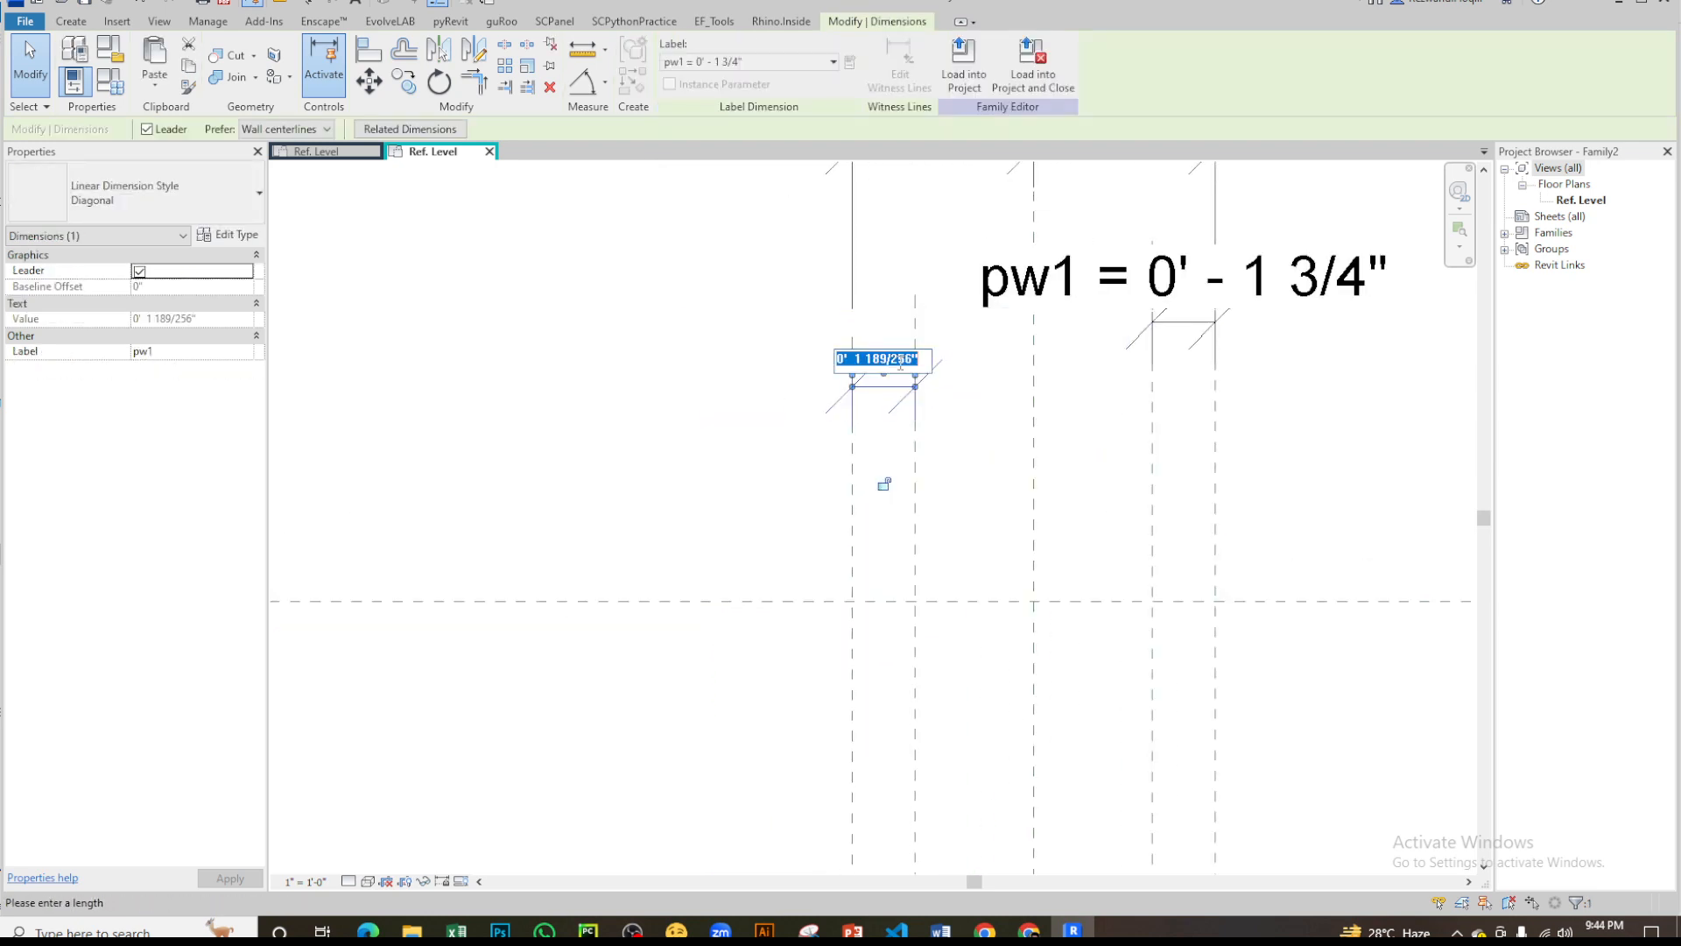
text(2)
key(Return)
click(986, 461)
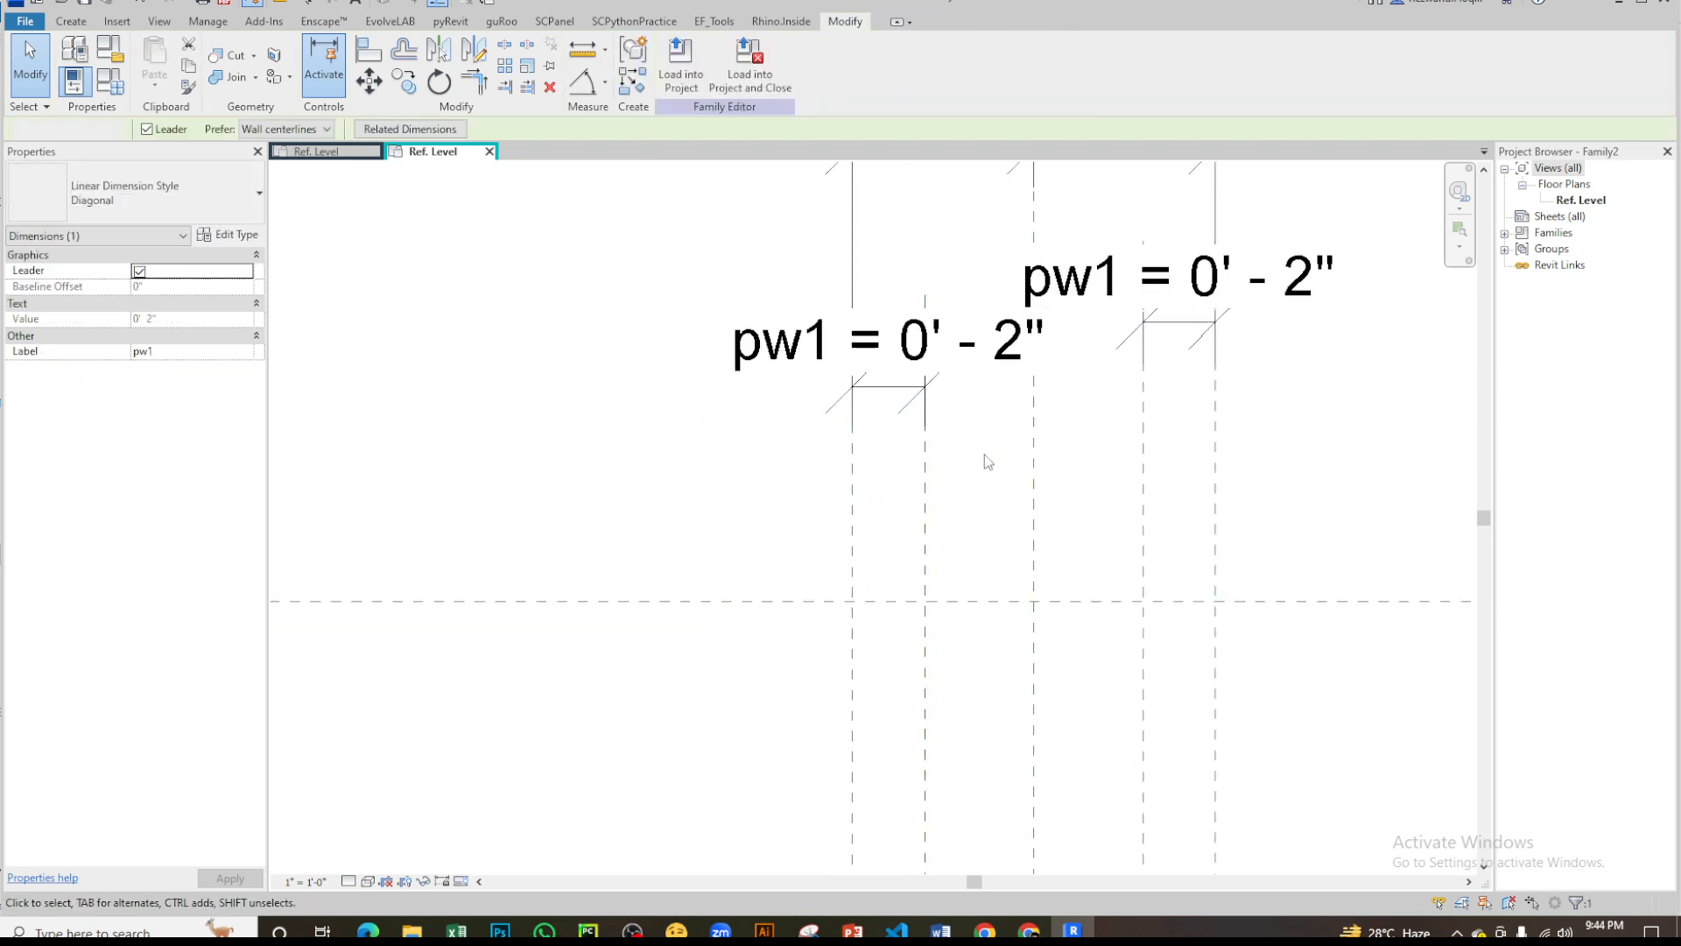
scroll(778, 420, down, 3)
scroll(937, 365, up, 2)
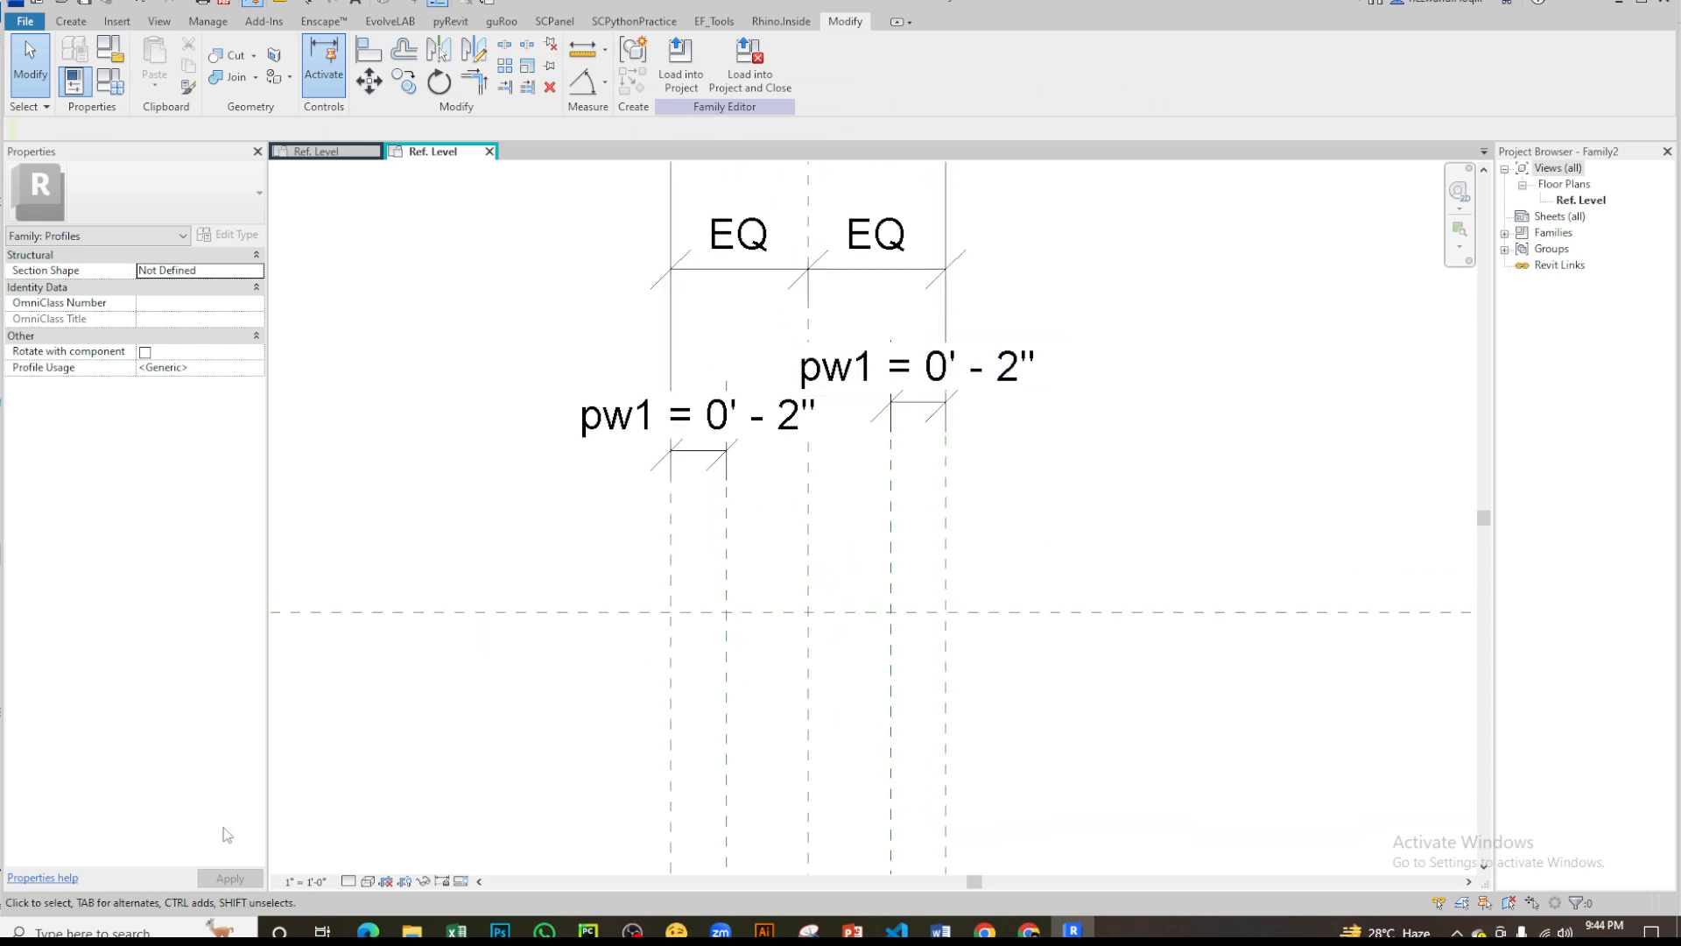
- Set the text size of the Diagonal linear dimension style to 1/32"
click(303, 881)
click(507, 413)
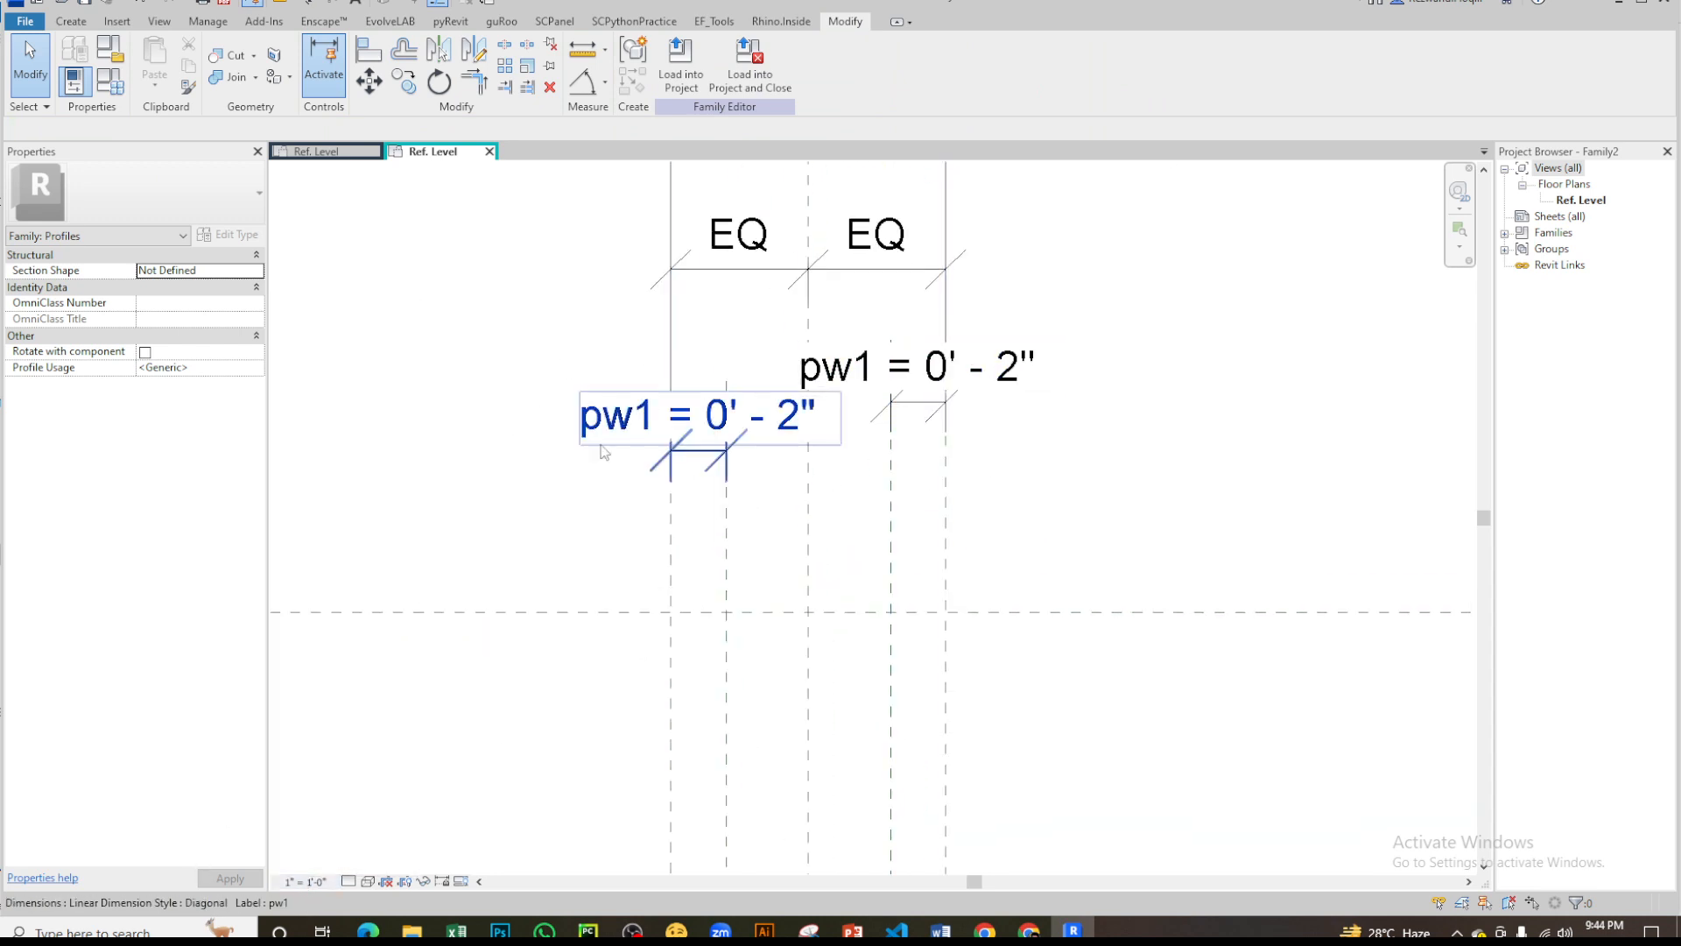
middle_drag(582, 454, 726, 462)
click(740, 446)
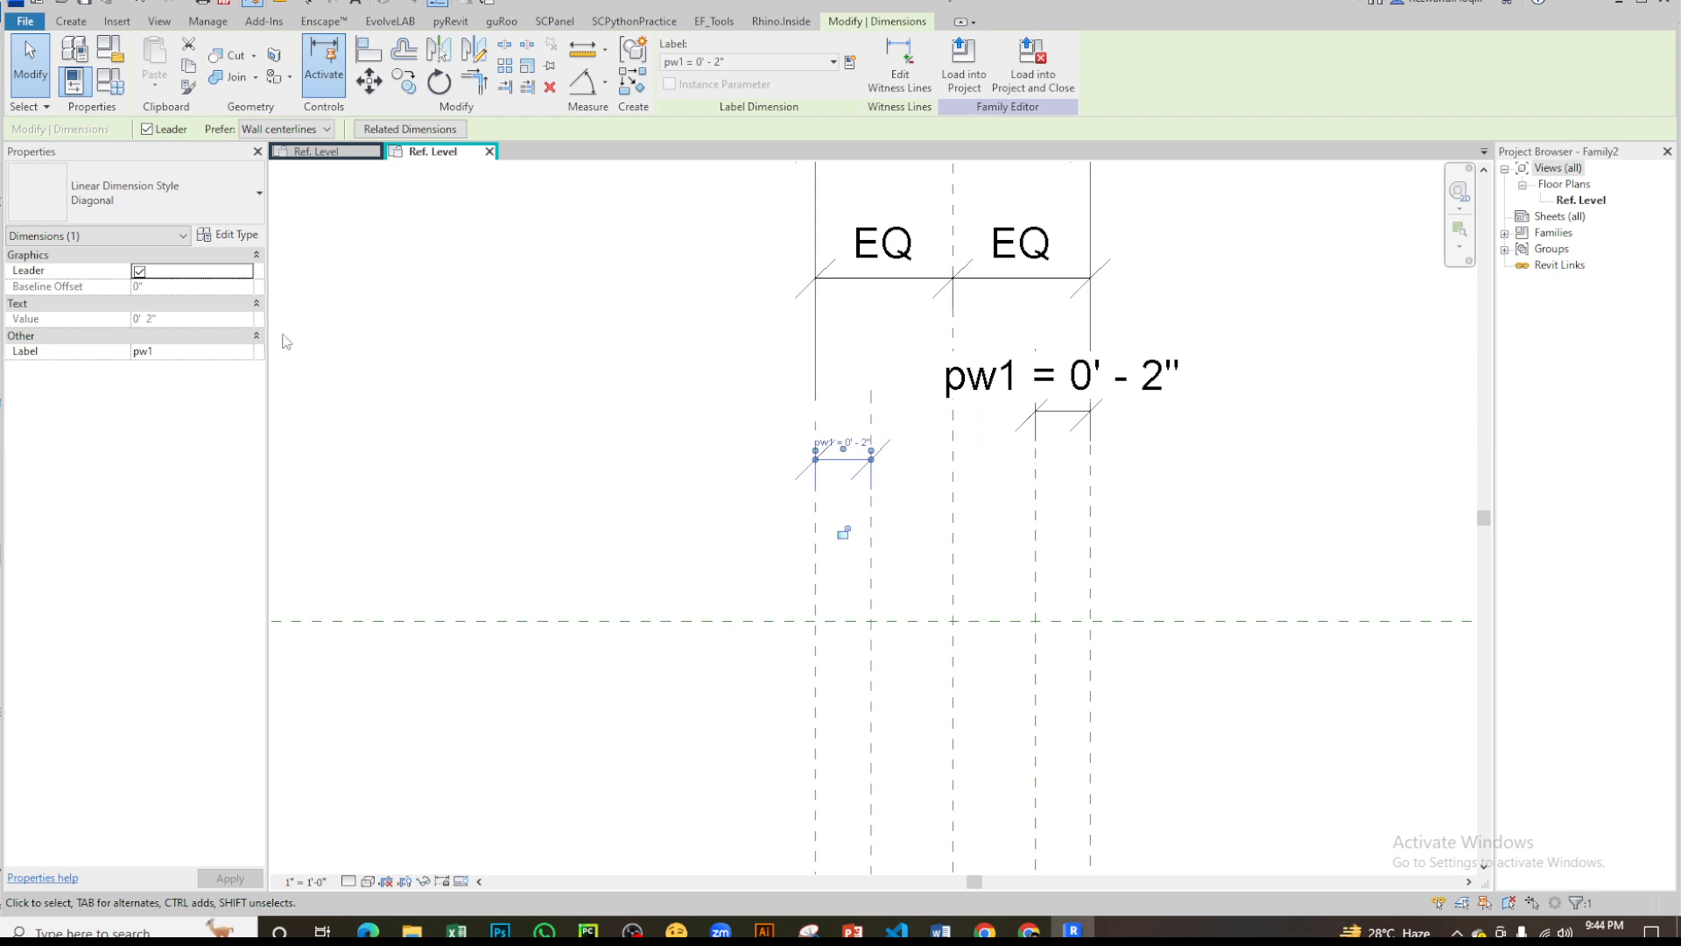
click(255, 236)
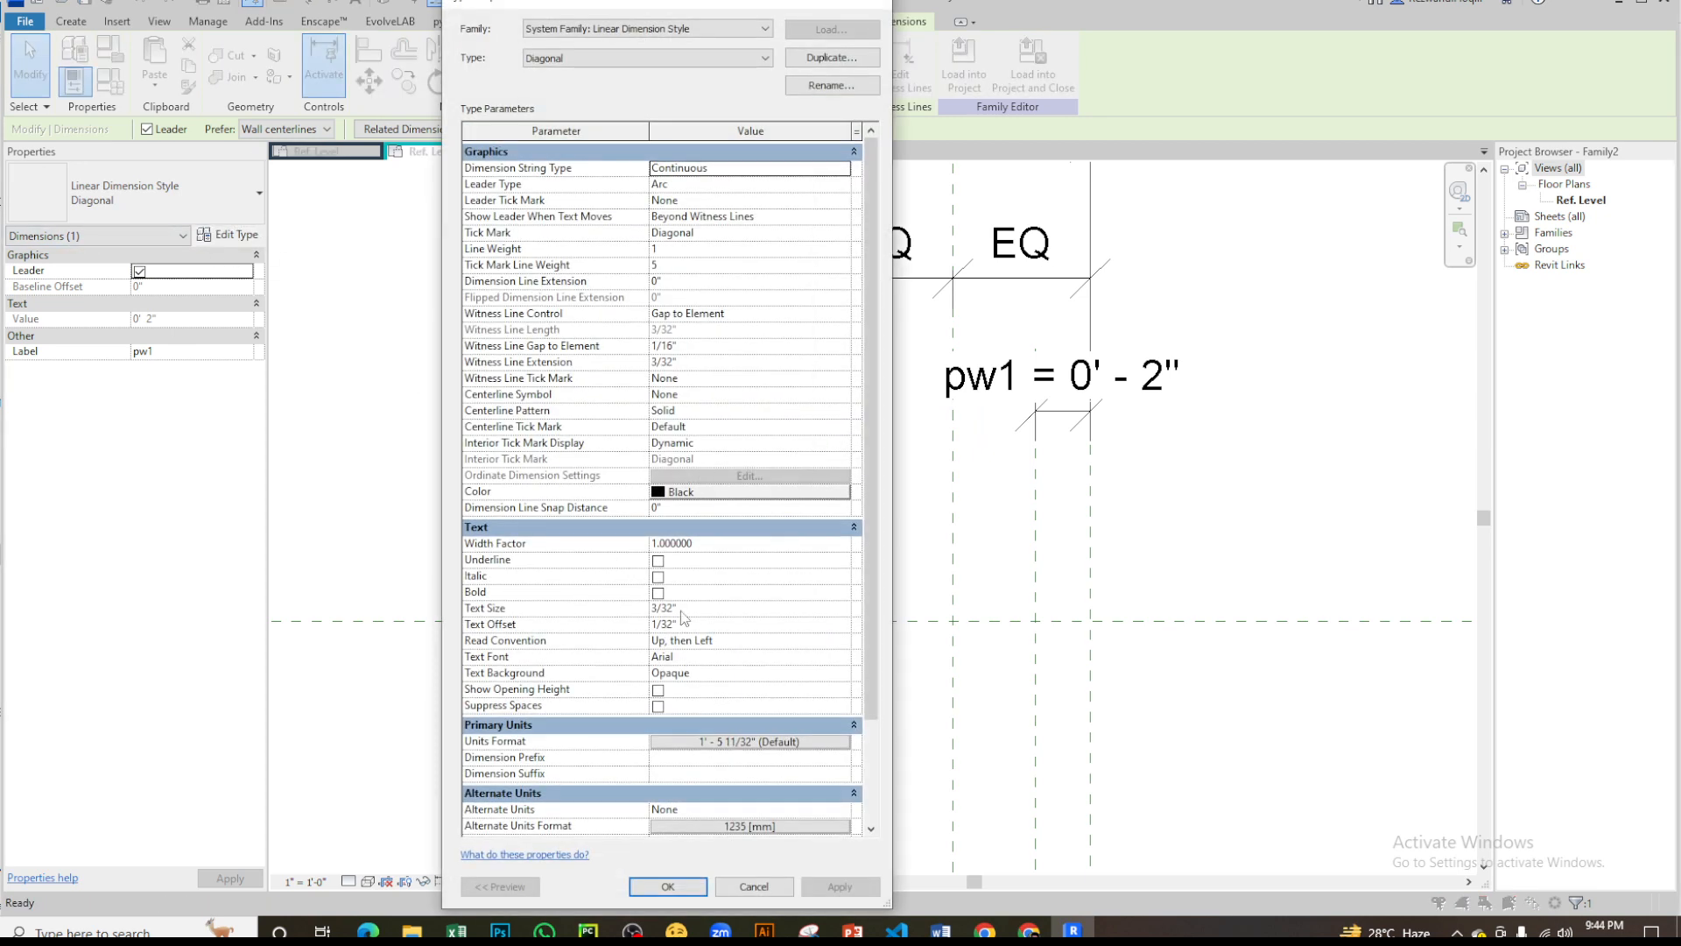
click(704, 607)
text(1/)
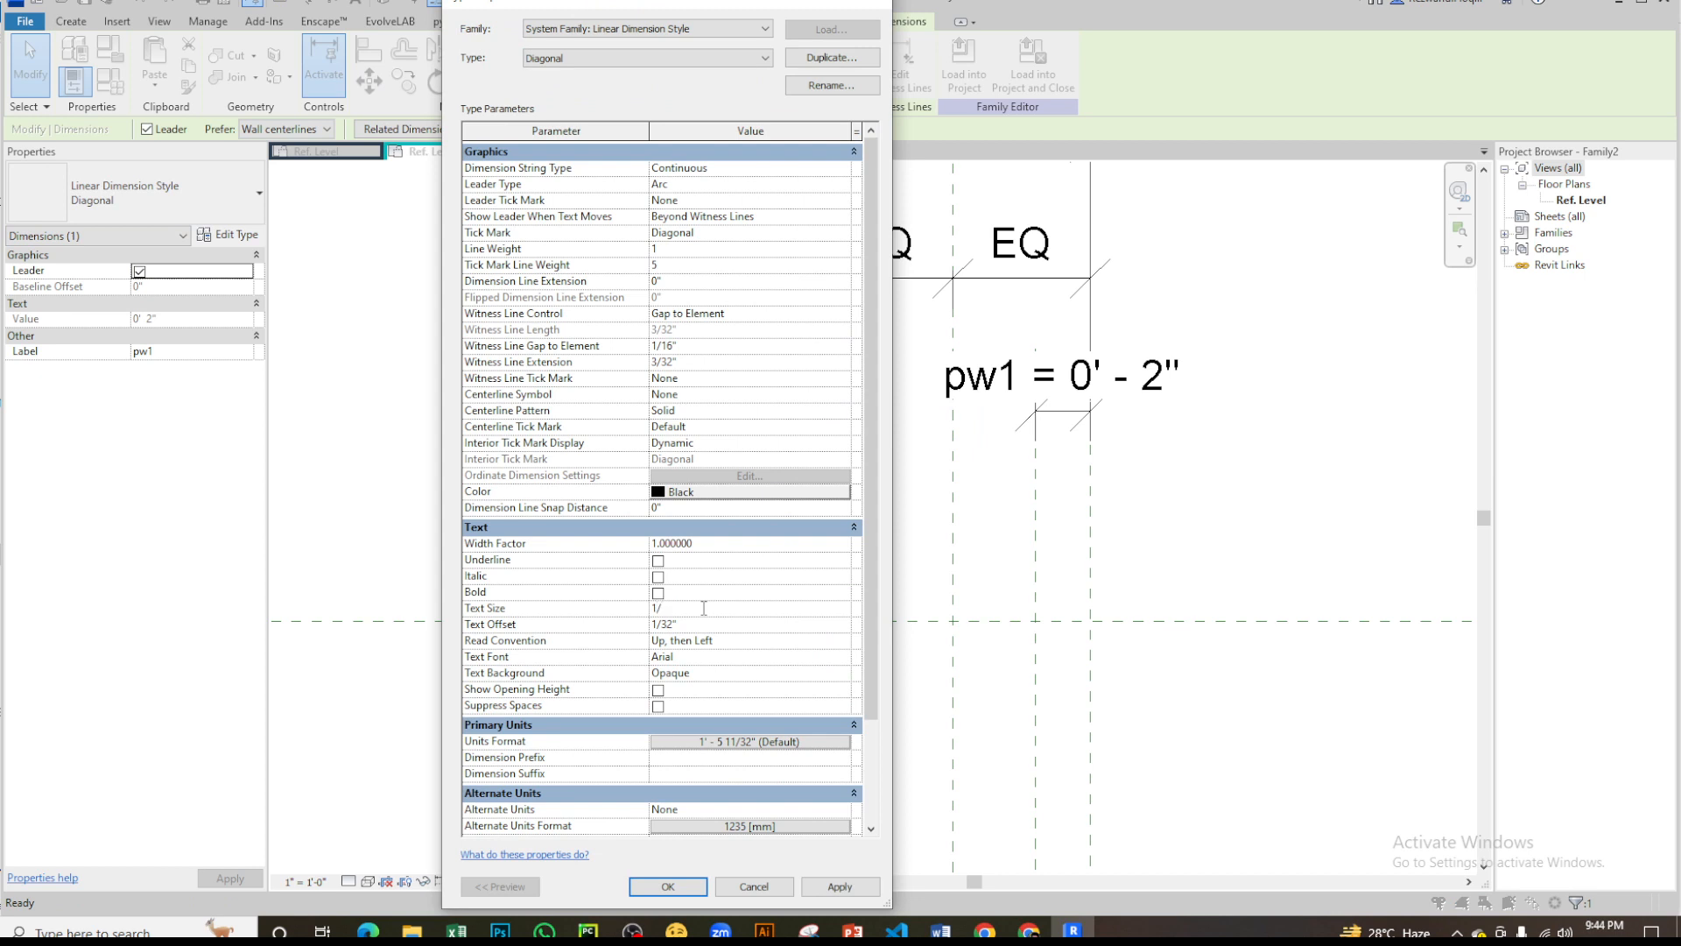
key(Return)
key(Return)
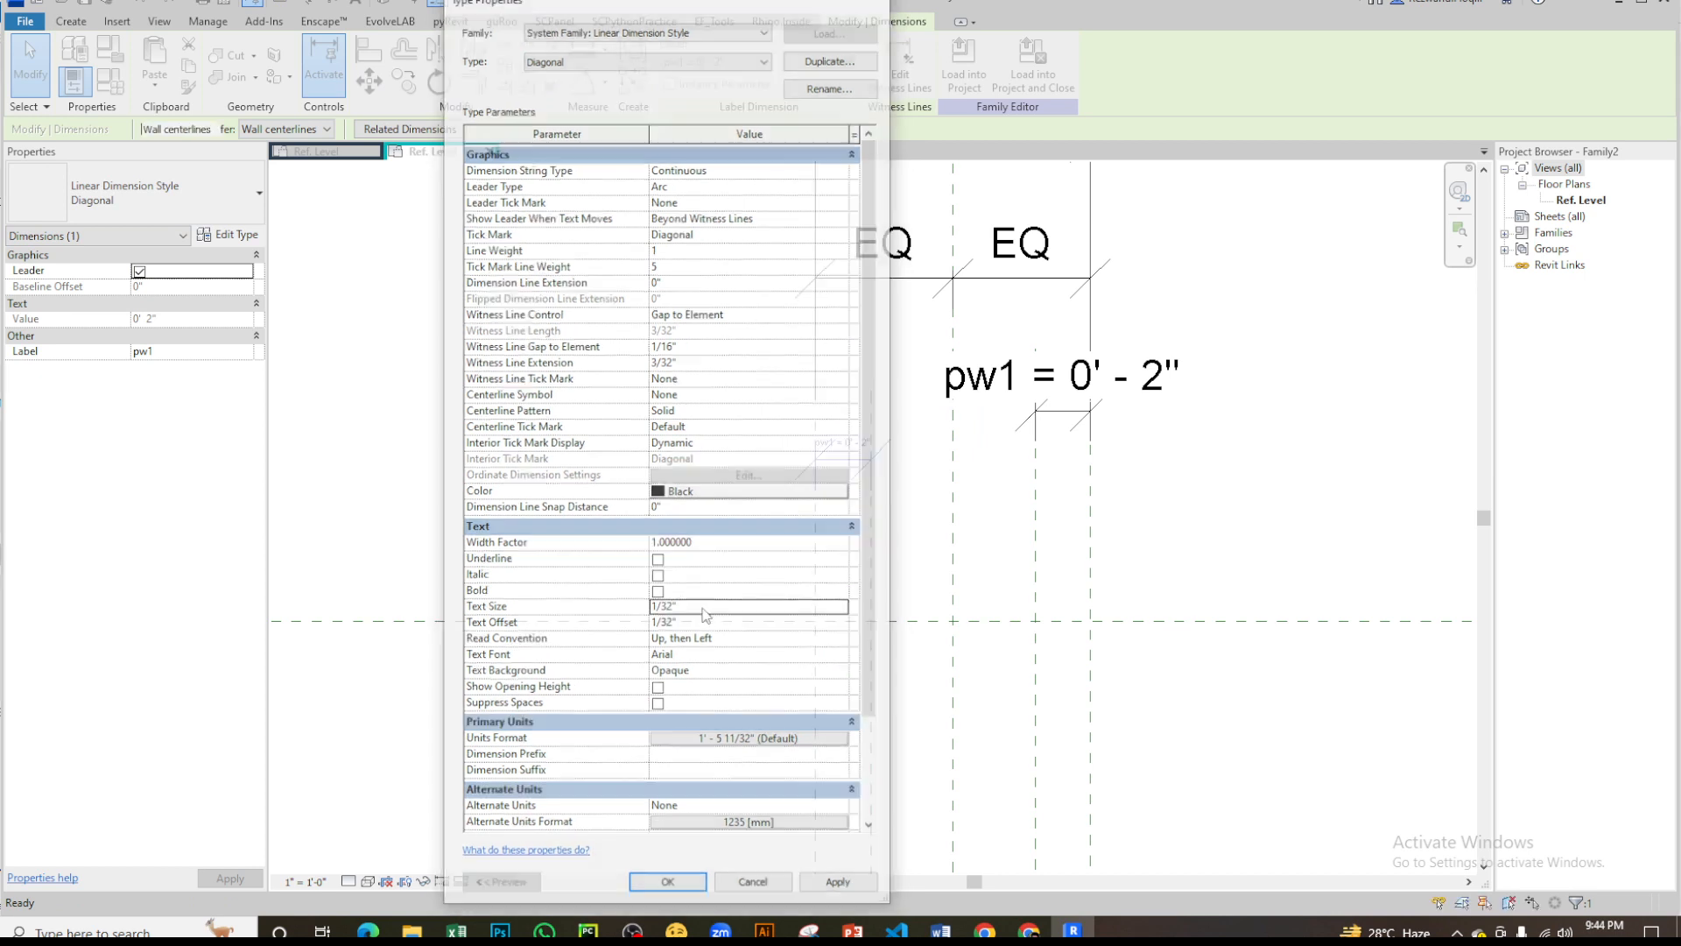
click(1150, 452)
middle_drag(1104, 210, 949, 387)
scroll(949, 387, down, 2)
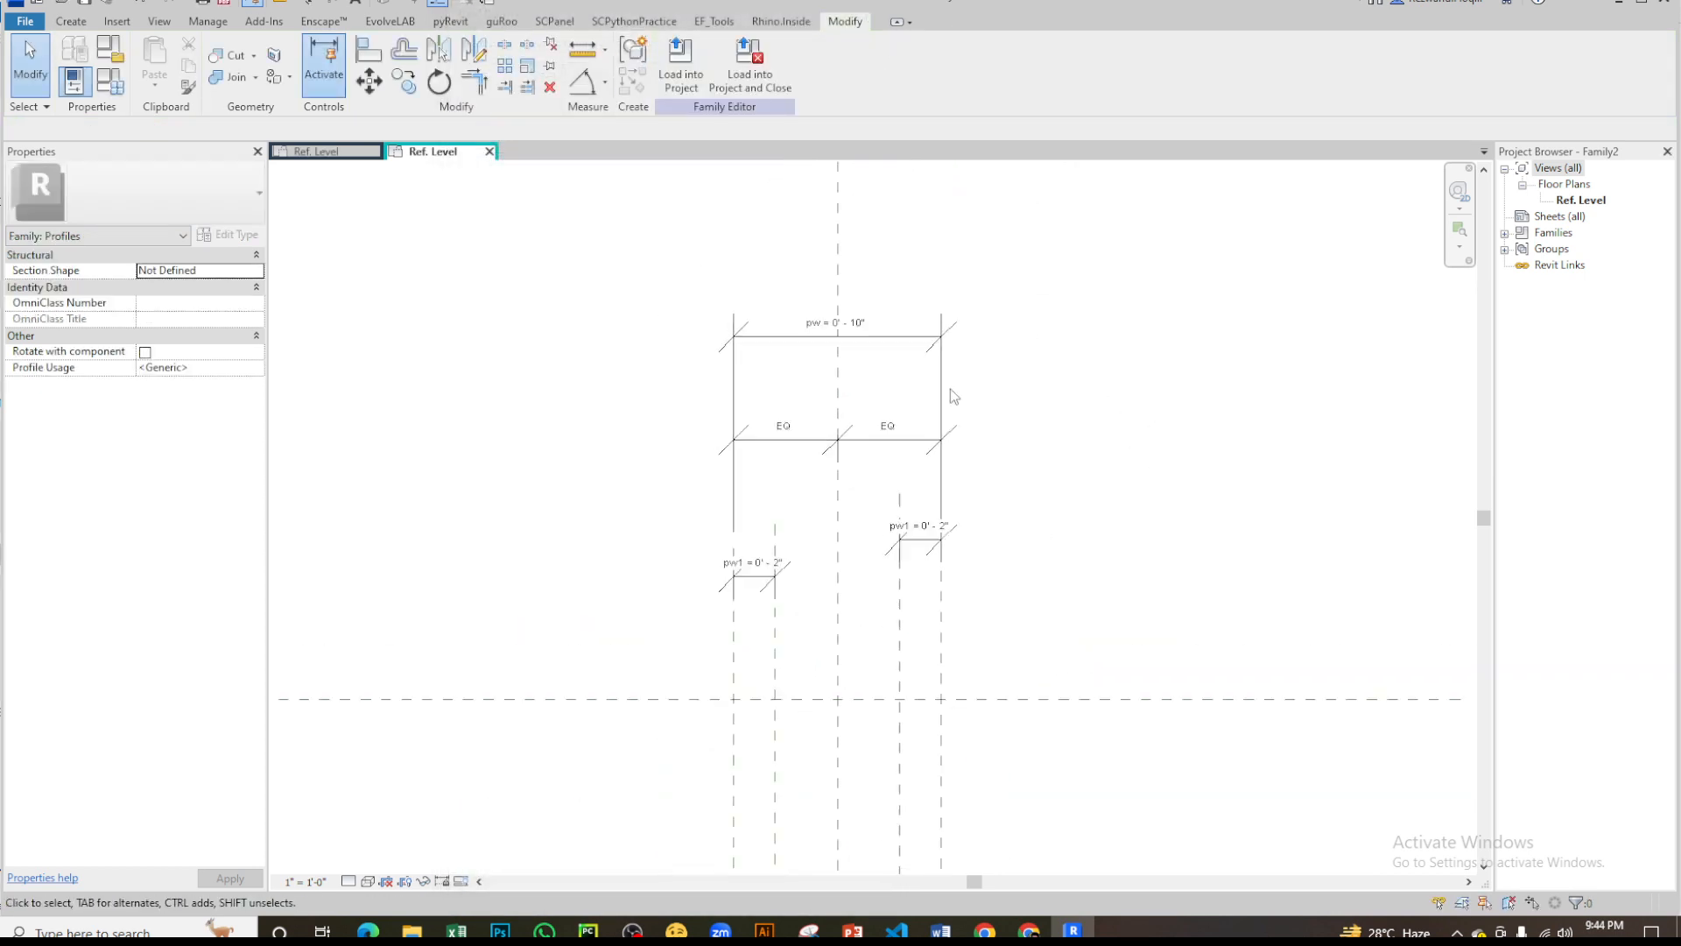
scroll(861, 571, up, 3)
middle_drag(795, 649, 836, 515)
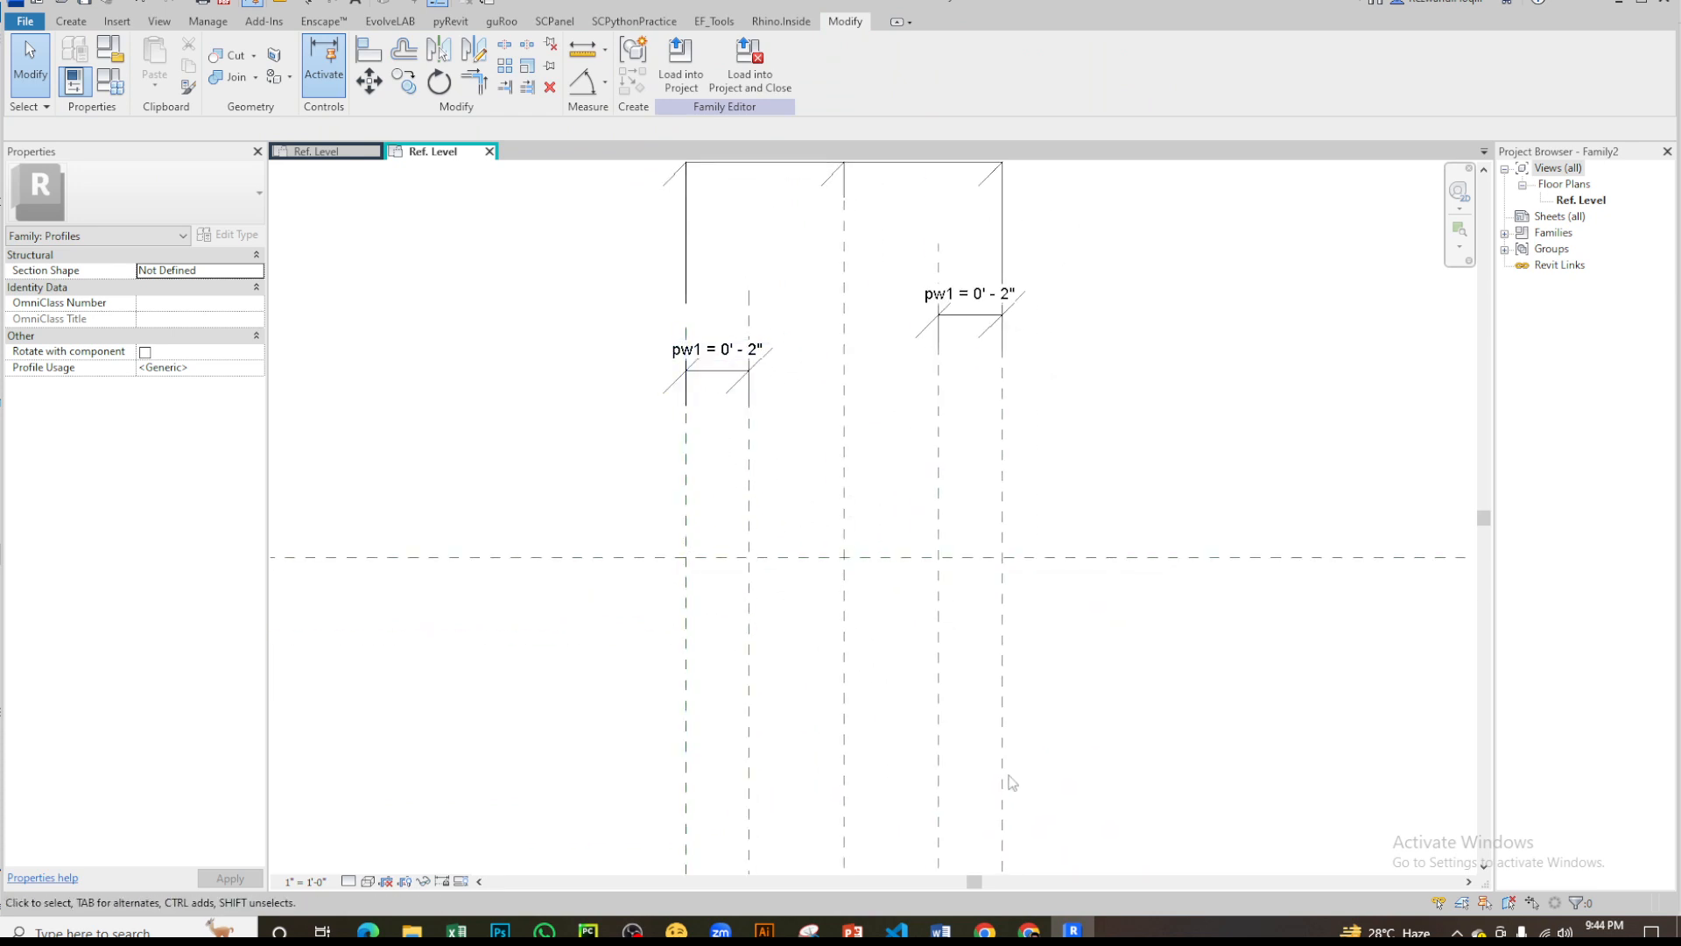
- Examine the horizontal reference planes and height dimensions in the finished p_z_louver profile, comparing them with the new family
click(311, 152)
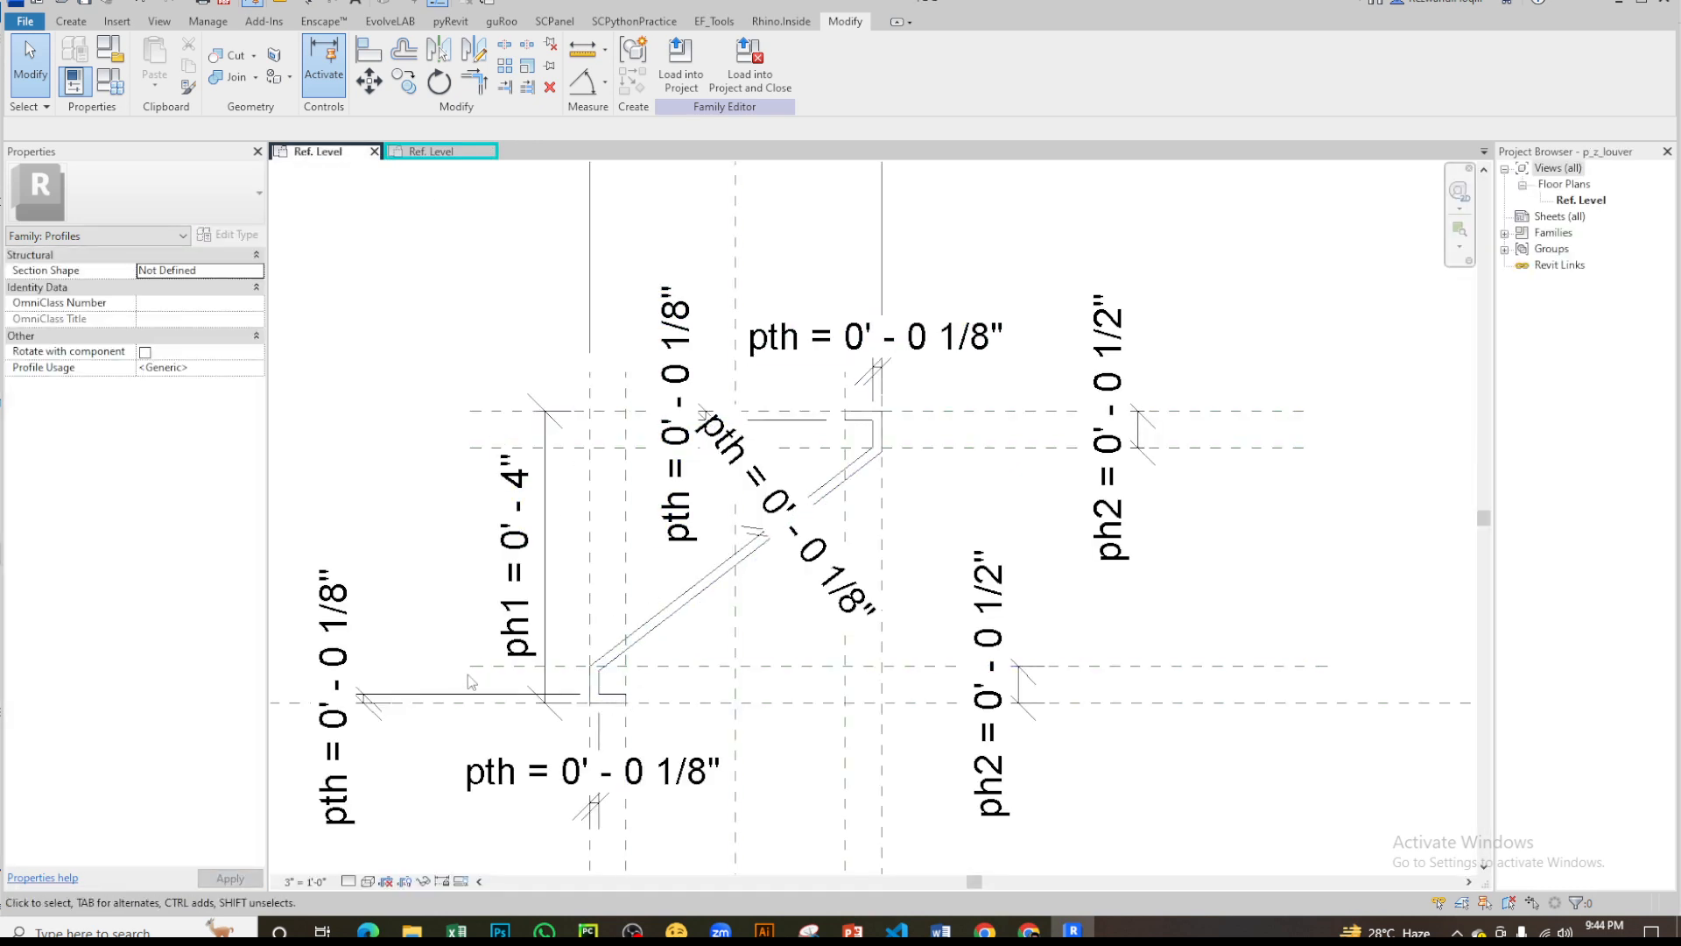
click(456, 155)
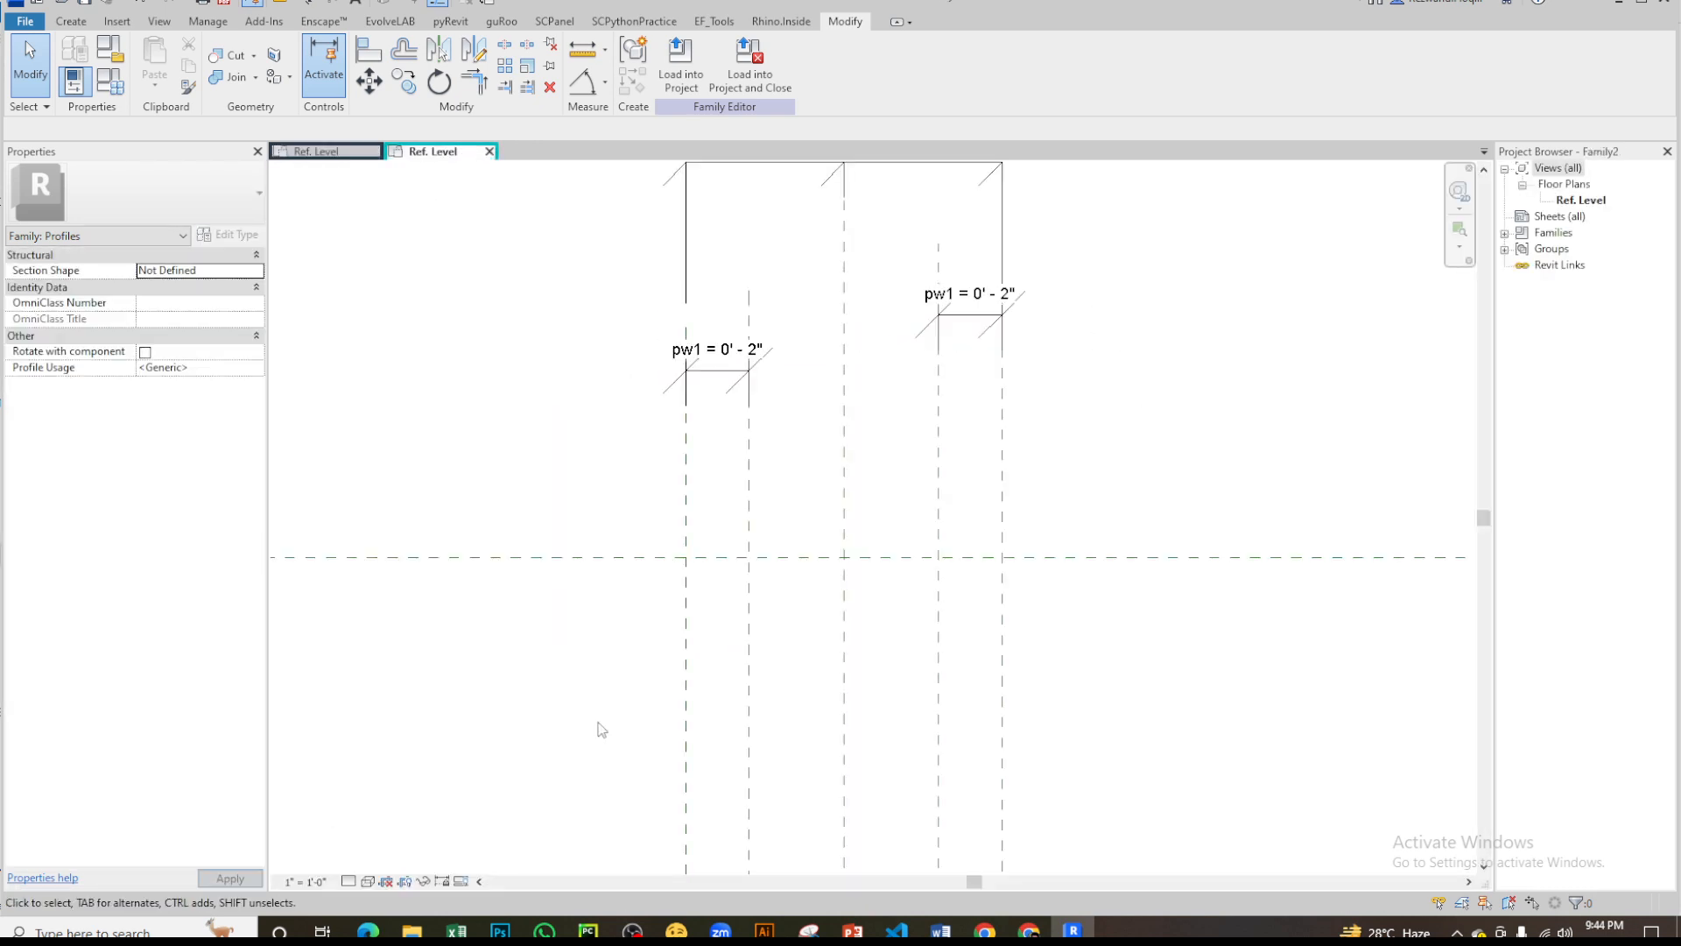
scroll(648, 386, down, 2)
middle_drag(806, 477, 853, 520)
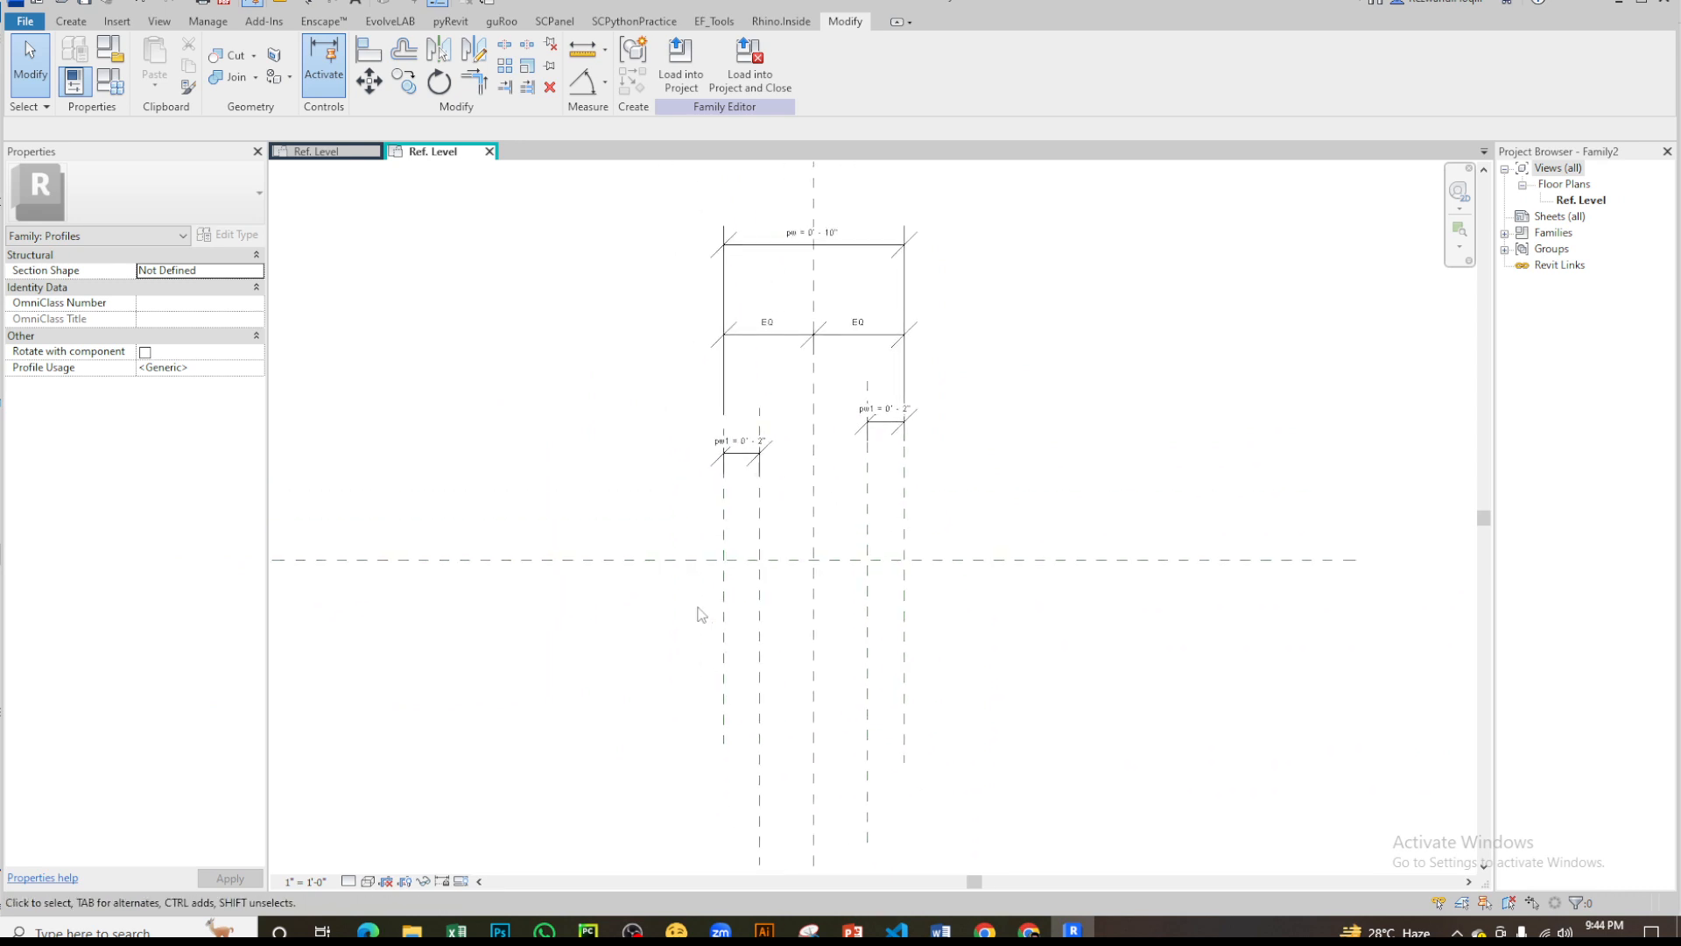
scroll(705, 561, up, 3)
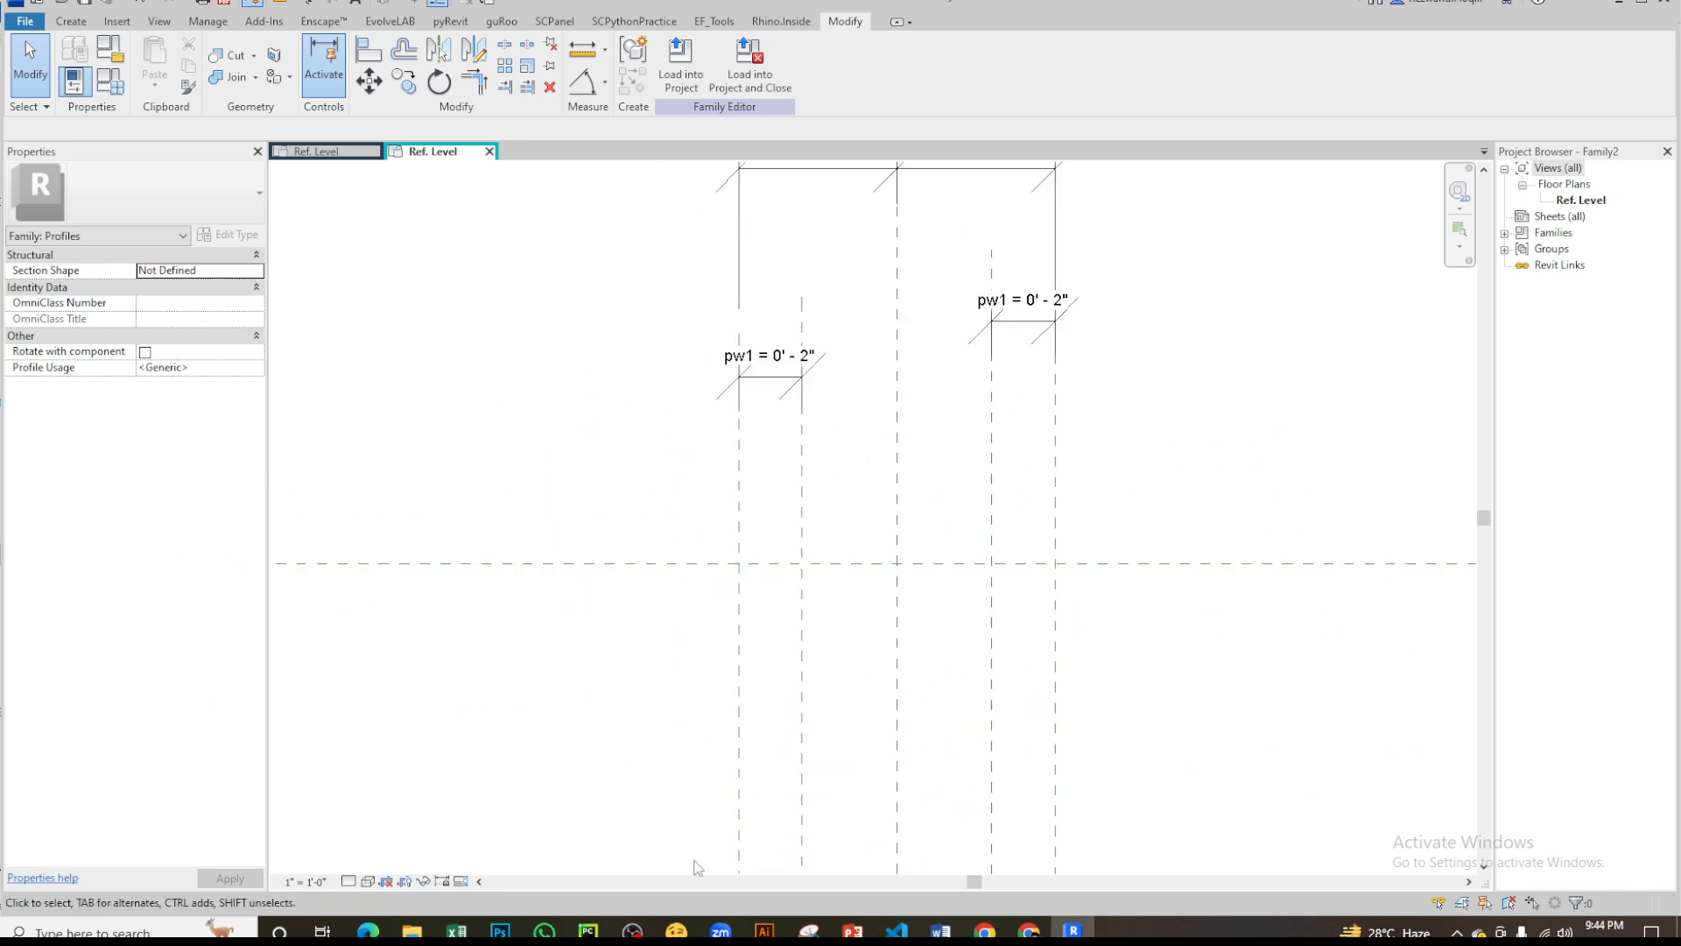
click(321, 153)
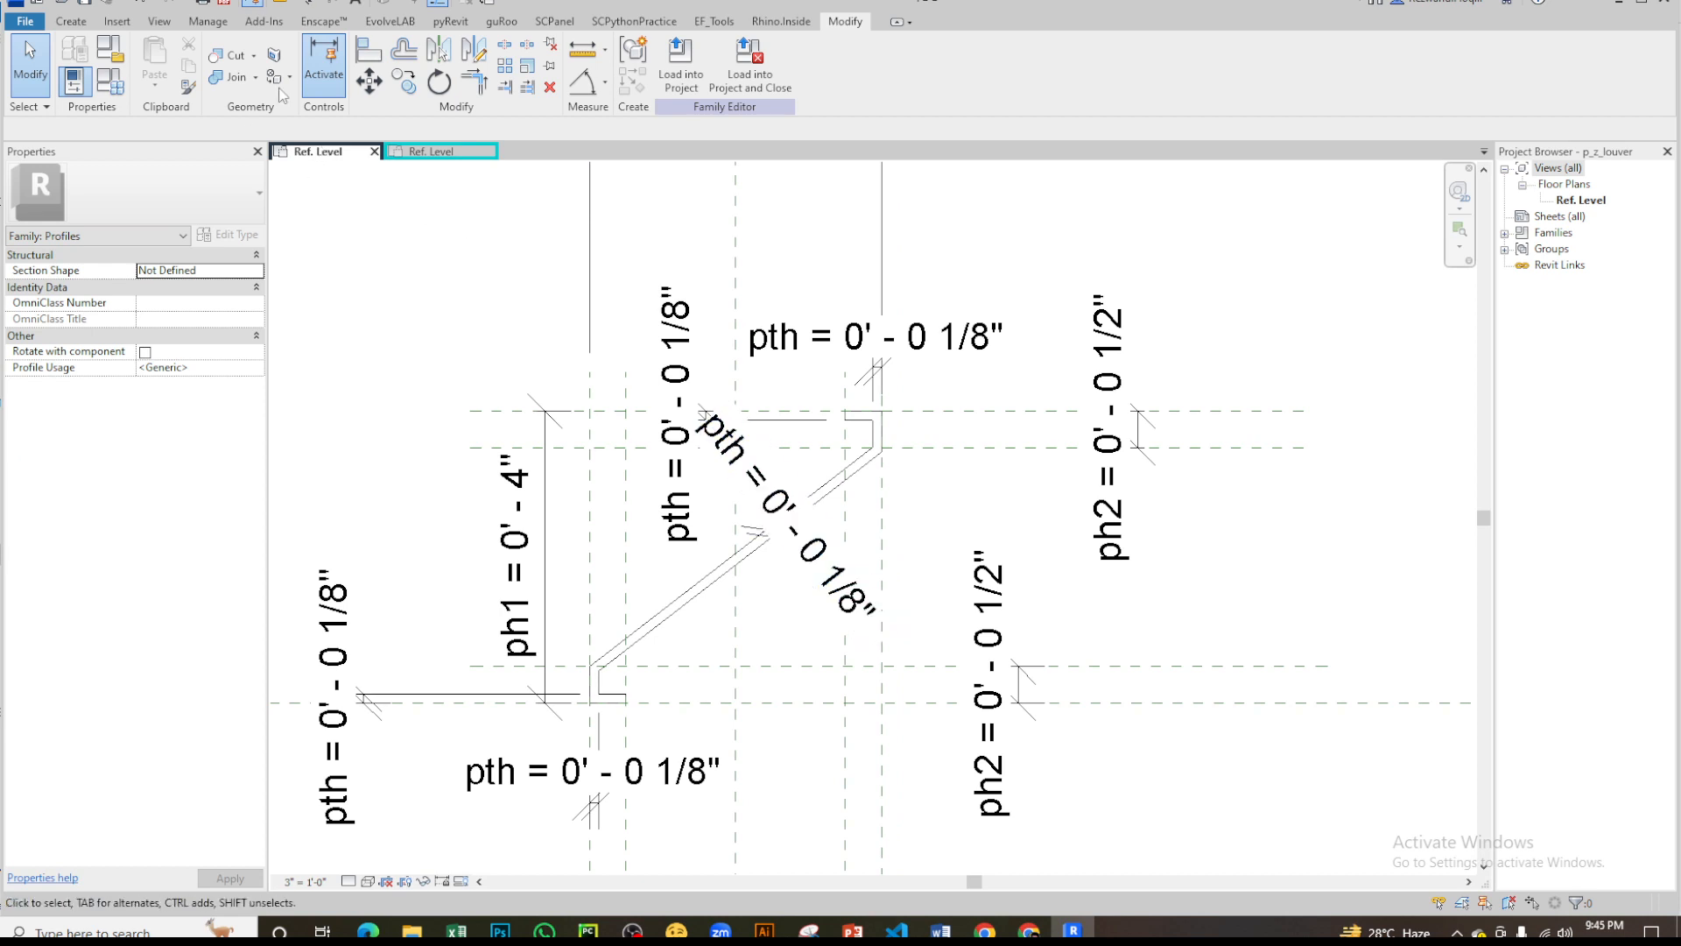
click(434, 152)
scroll(880, 401, up, 4)
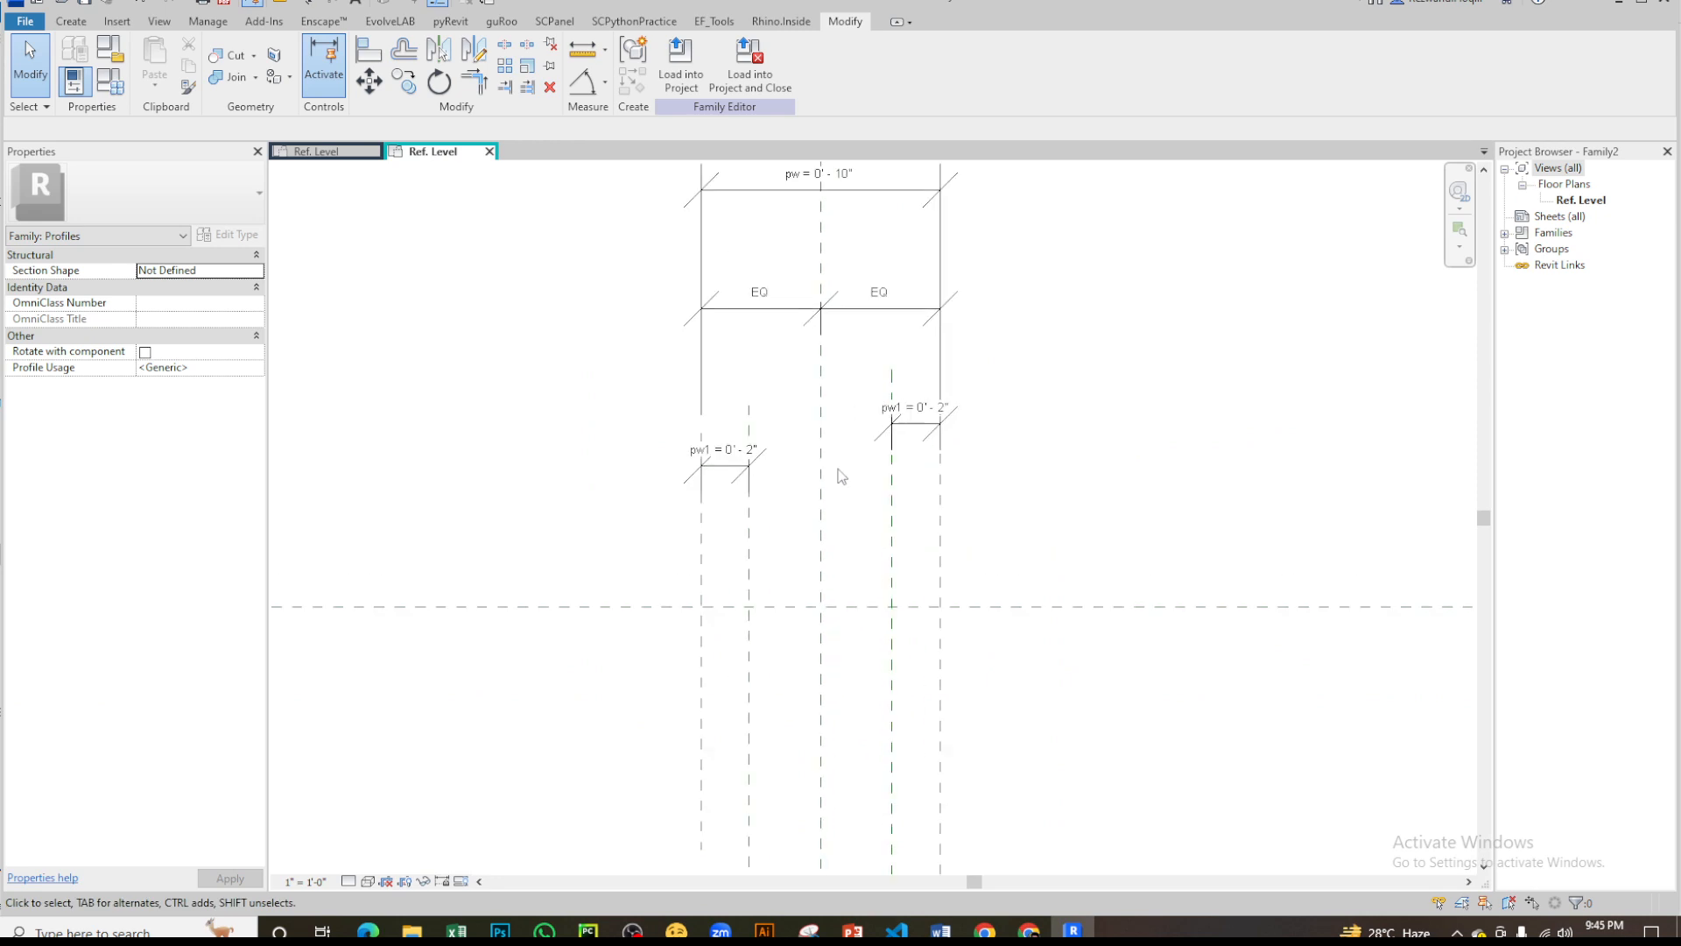
- Move the pw, equality and both pw1 dimensions together further up, away from the horizontal center plane
mouse_move(525, 244)
mouse_down()
mouse_move(1099, 668)
mouse_move(1101, 653)
mouse_up()
key(Up)
key(Up)
key(Up)
key(Up)
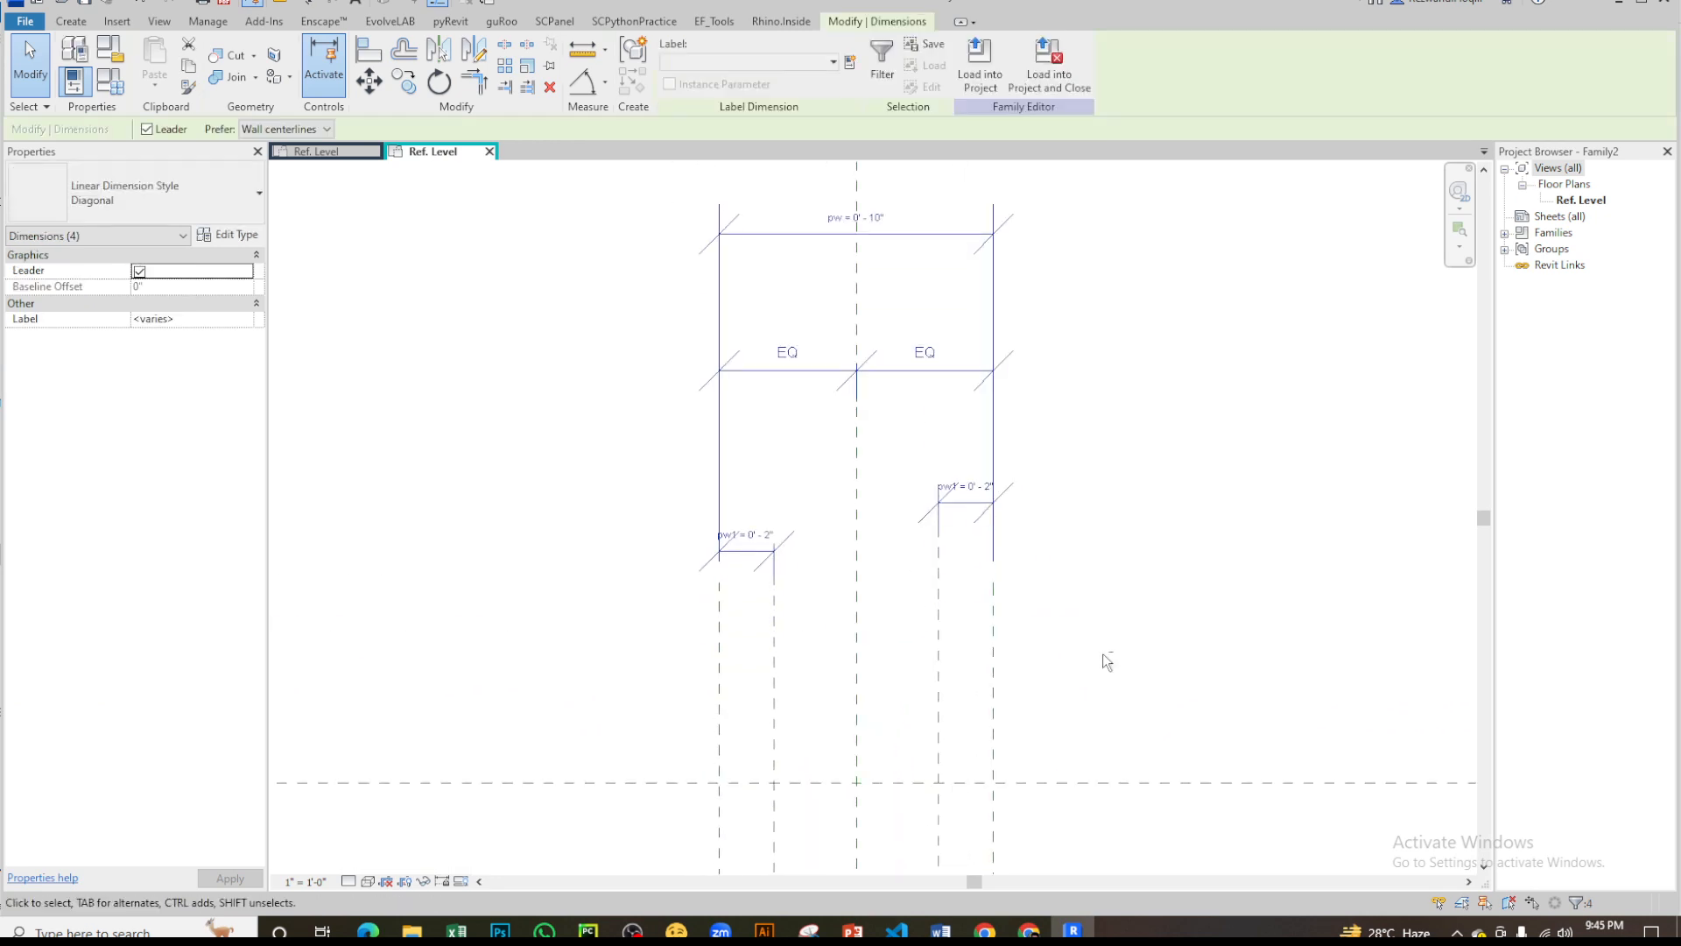
key(Escape)
- Draw a horizontal reference plane across the vertical planes, about 7 1/4" above the horizontal center plane
scroll(691, 612, down, 3)
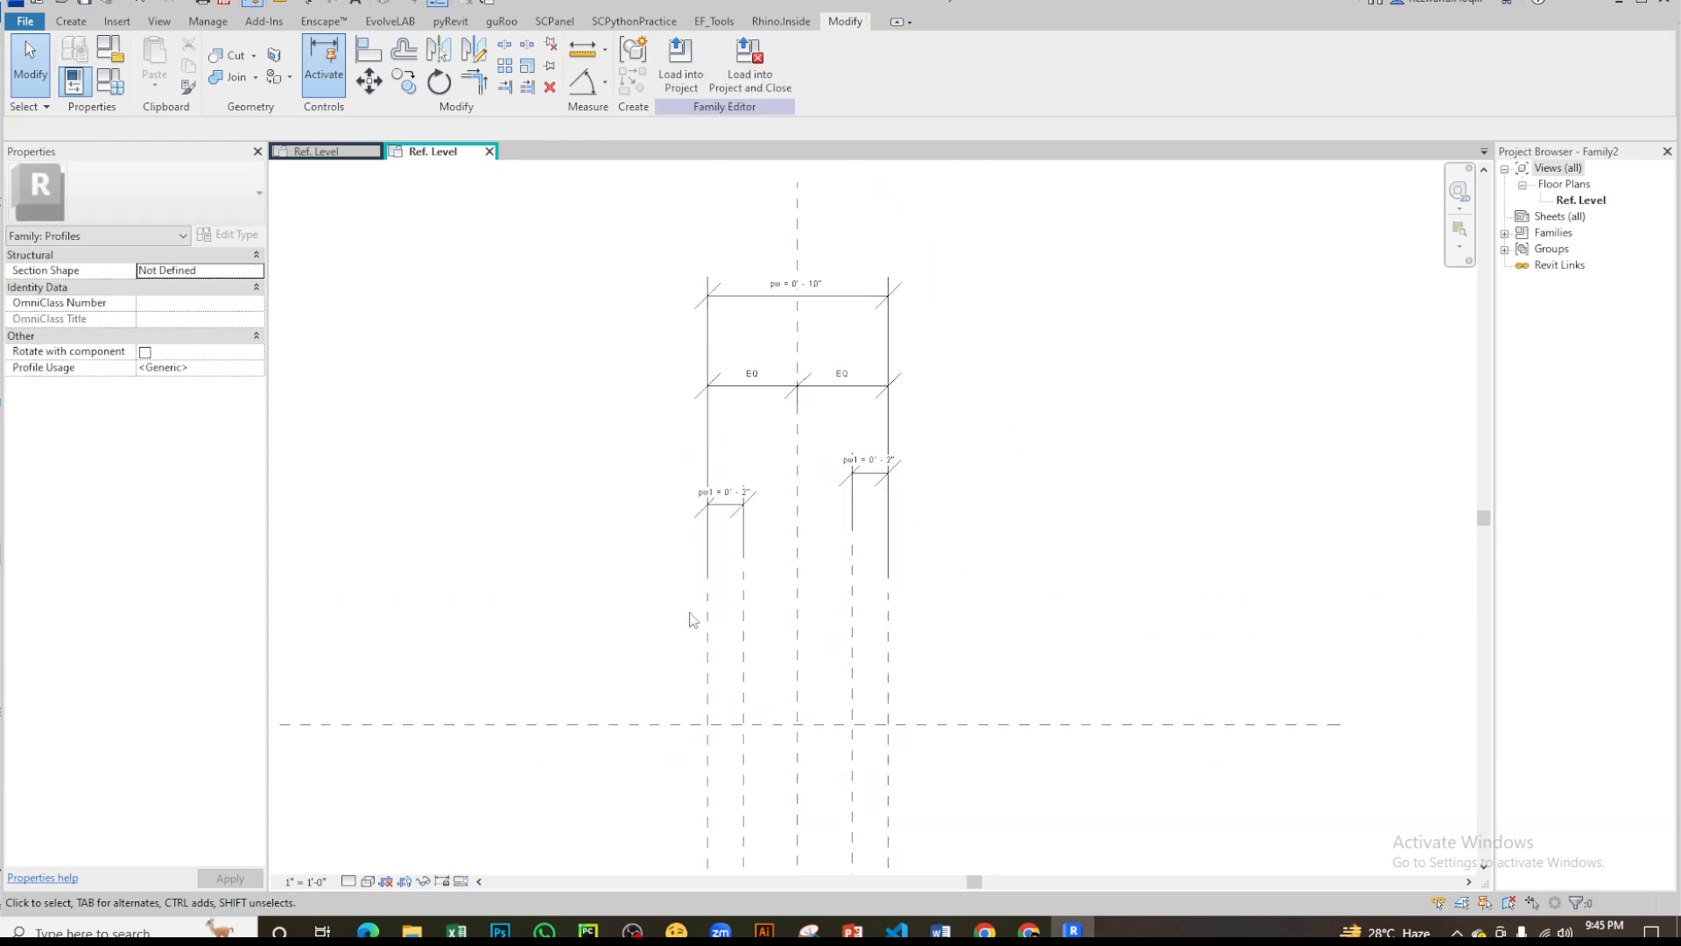
scroll(742, 431, up, 3)
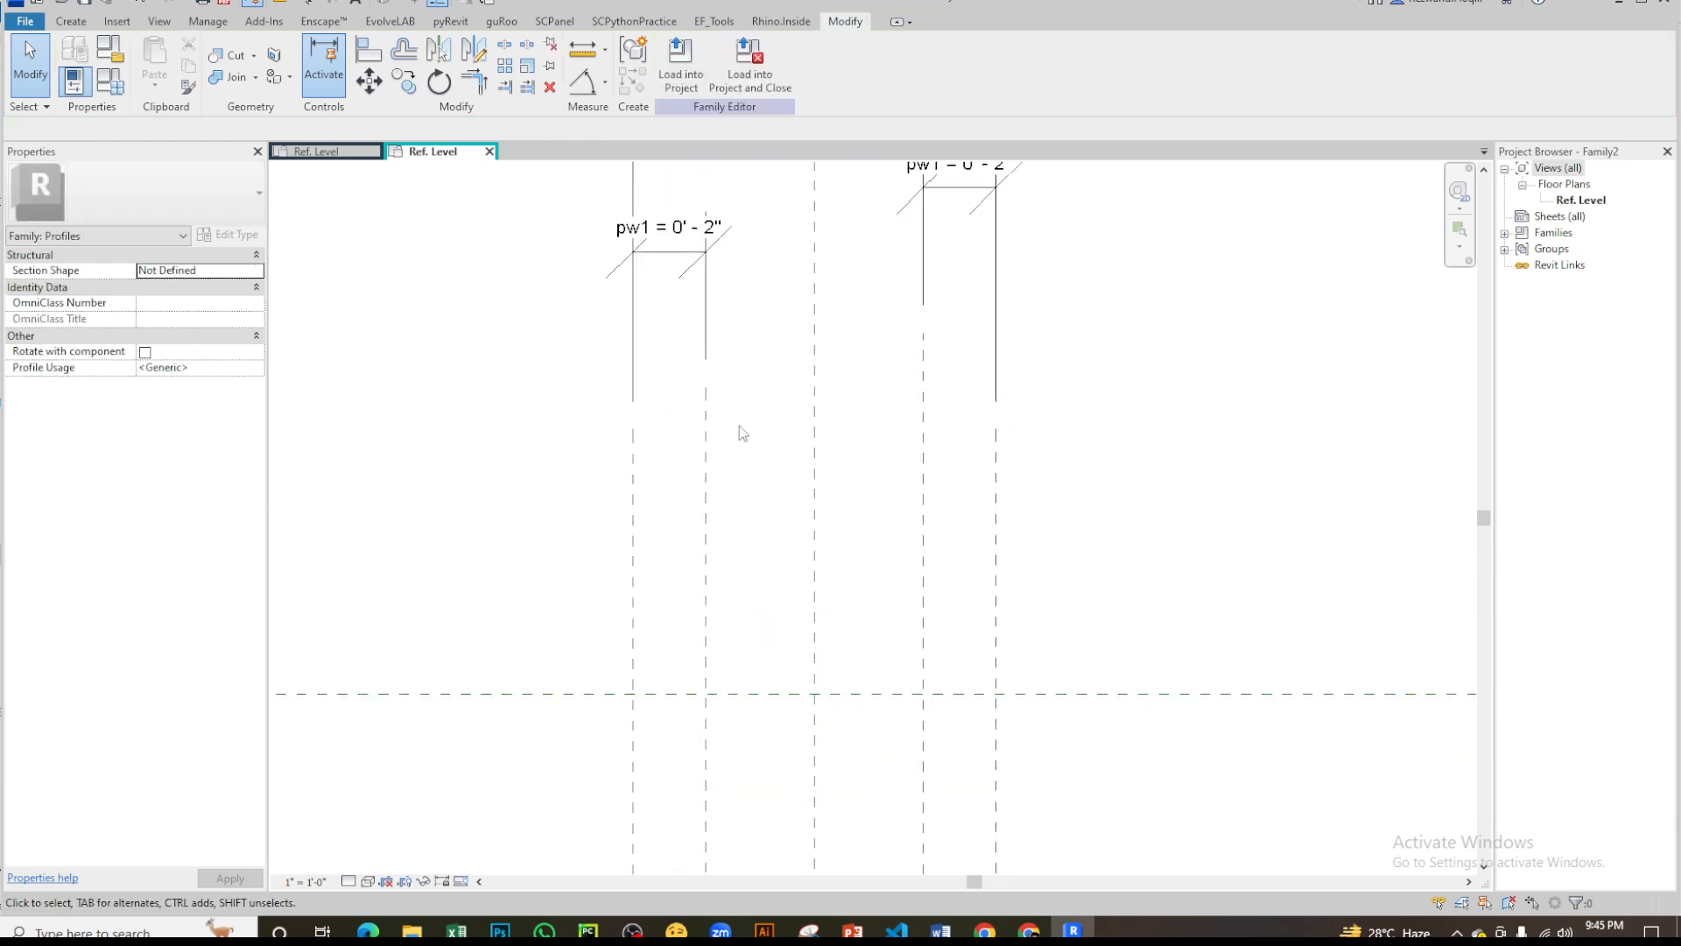
scroll(660, 518, down, 2)
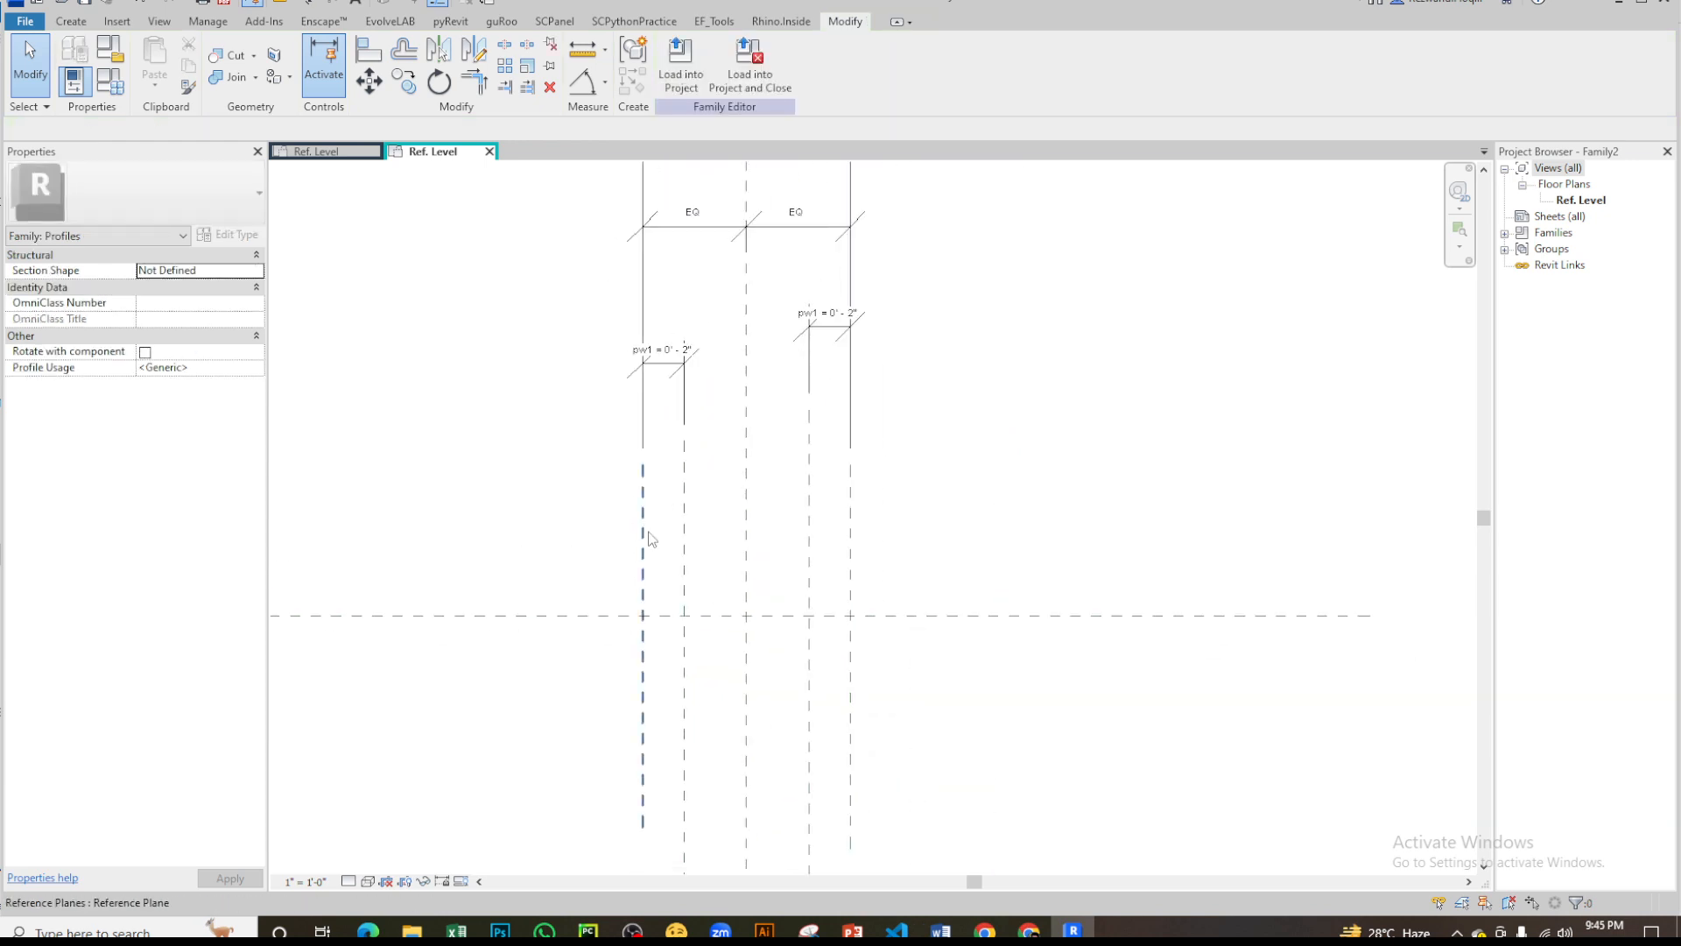
key(p)
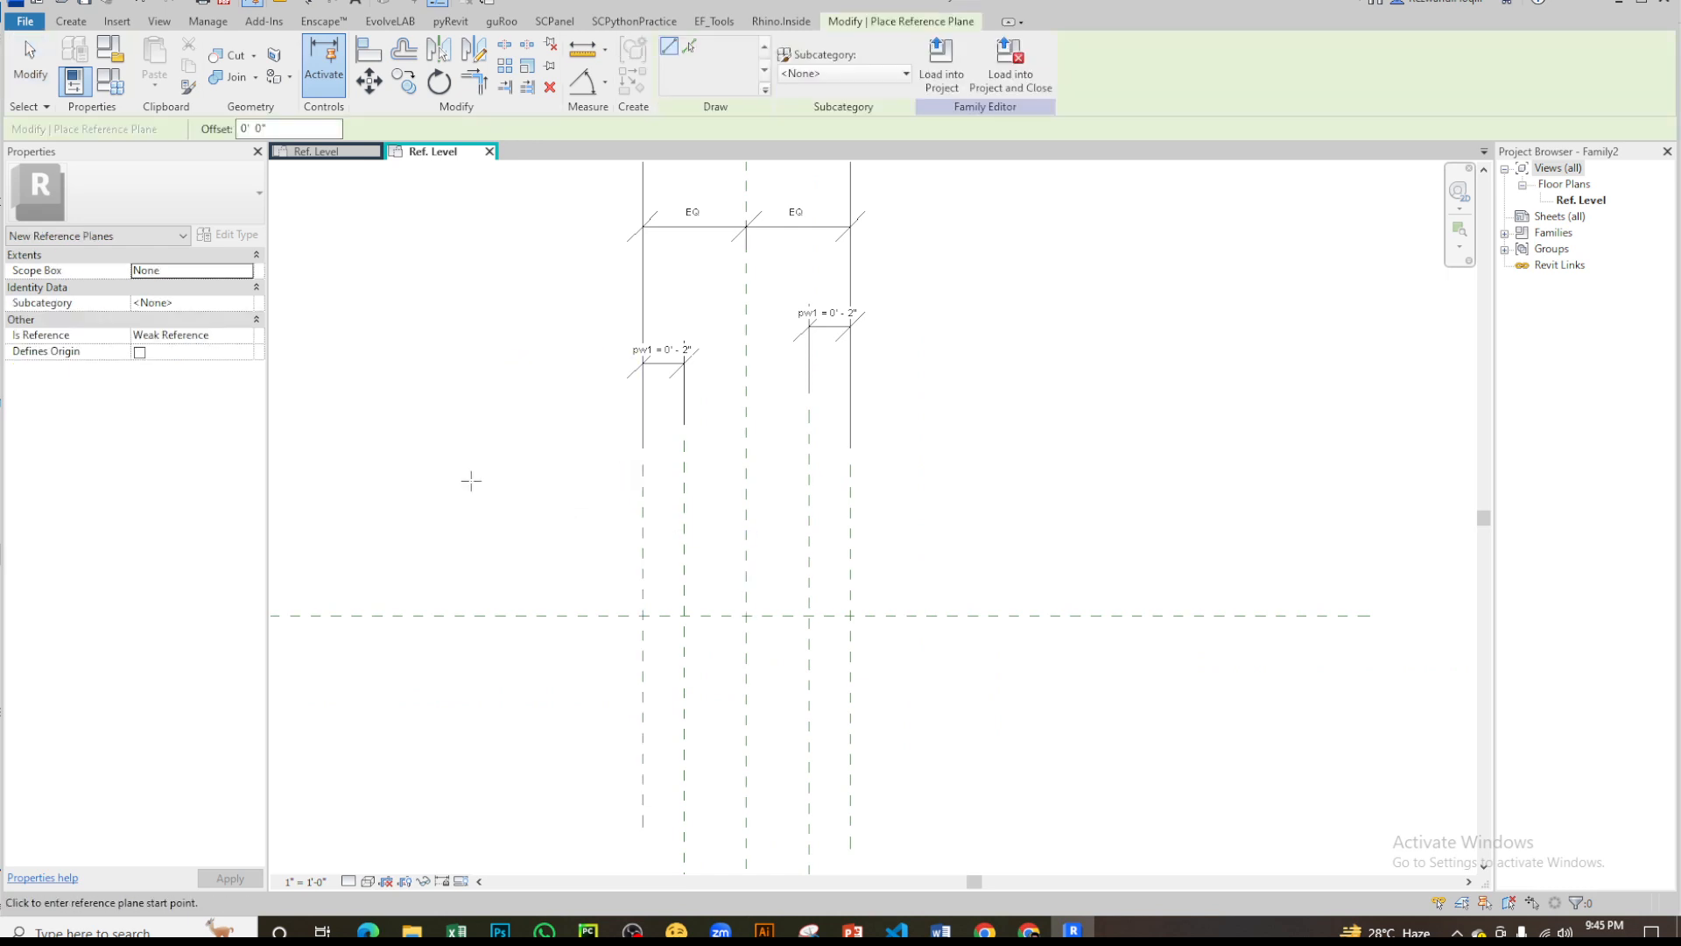
click(442, 465)
click(1219, 465)
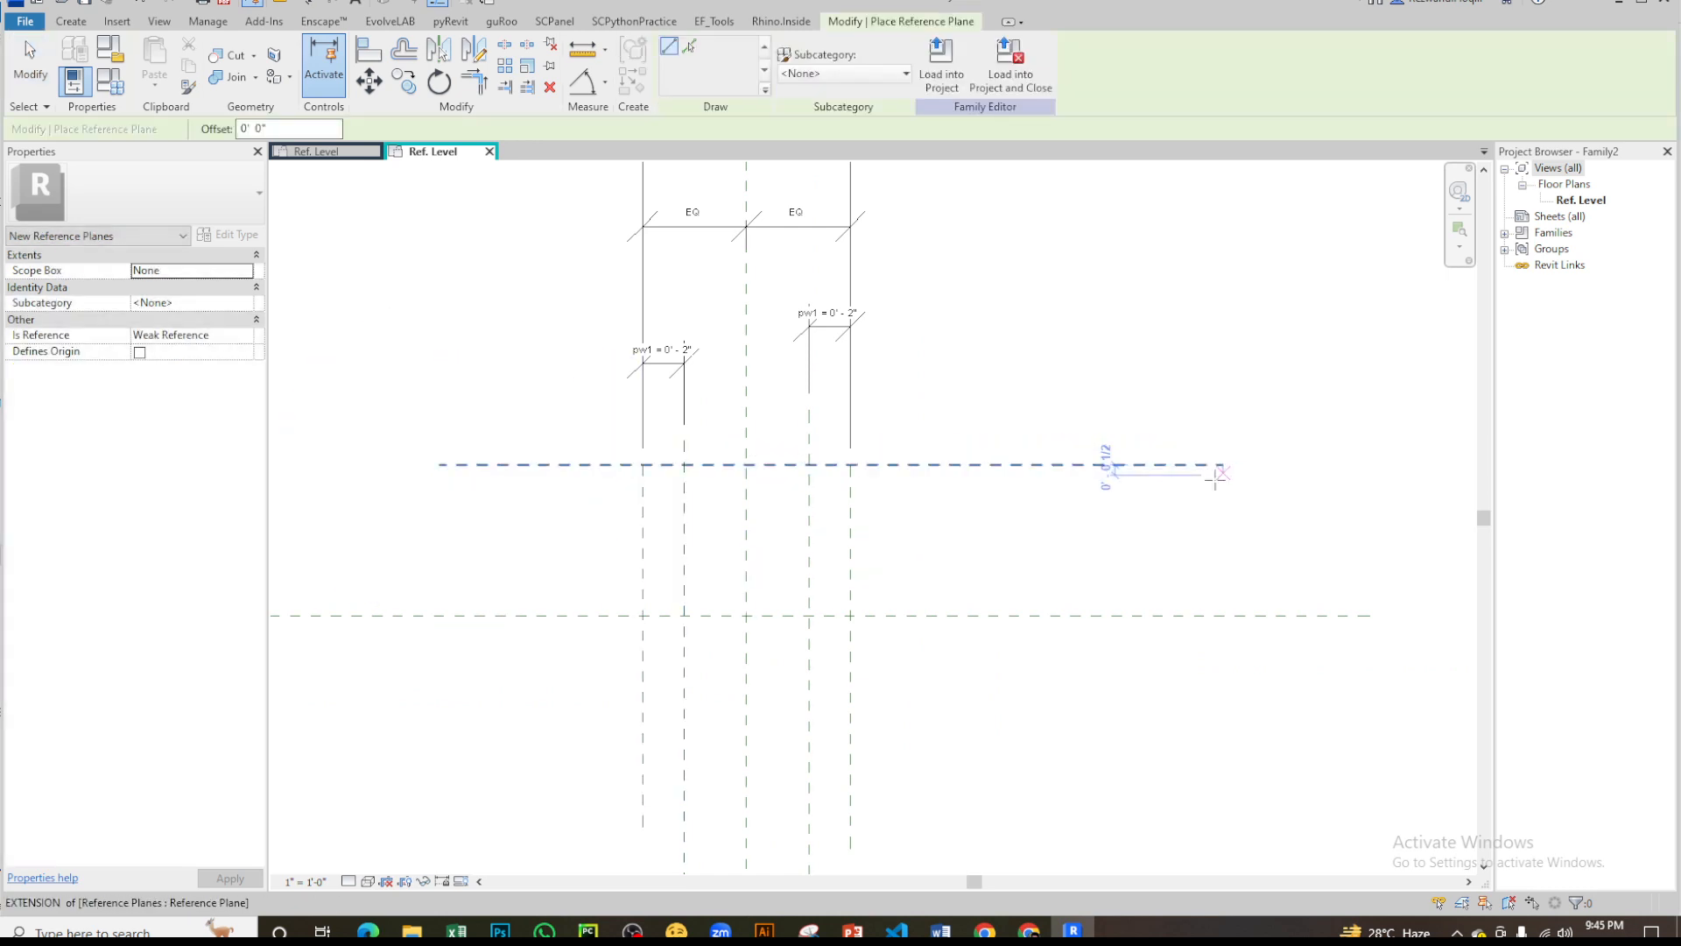
key(Escape)
key(Escape)
key(i)
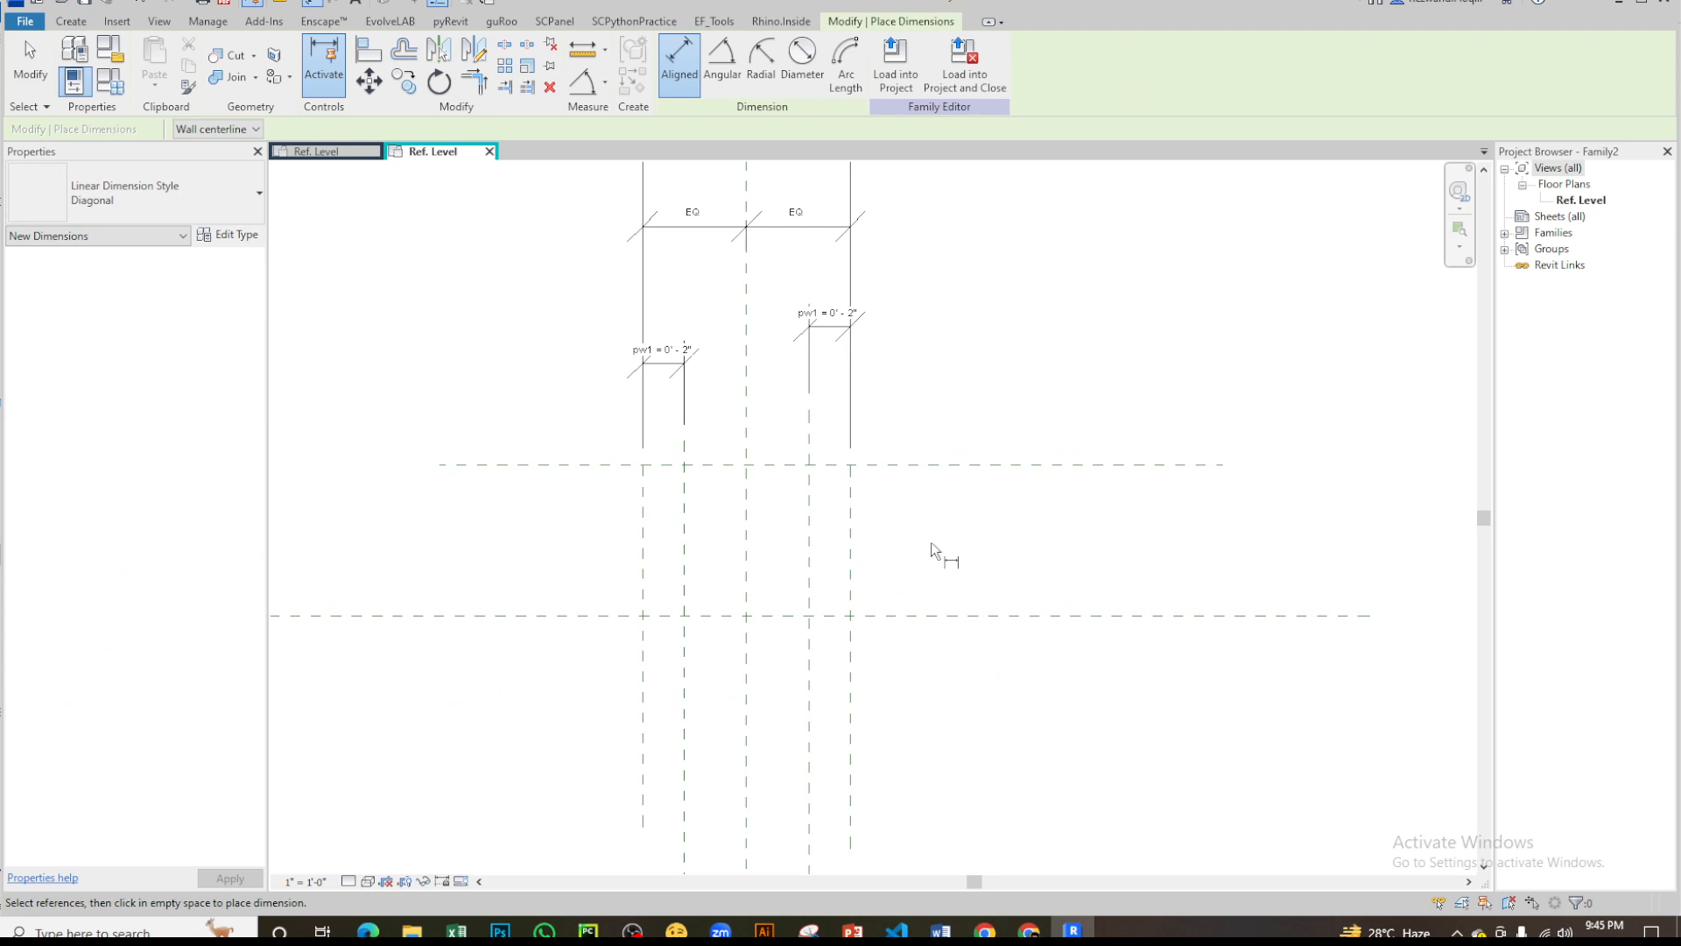
click(993, 616)
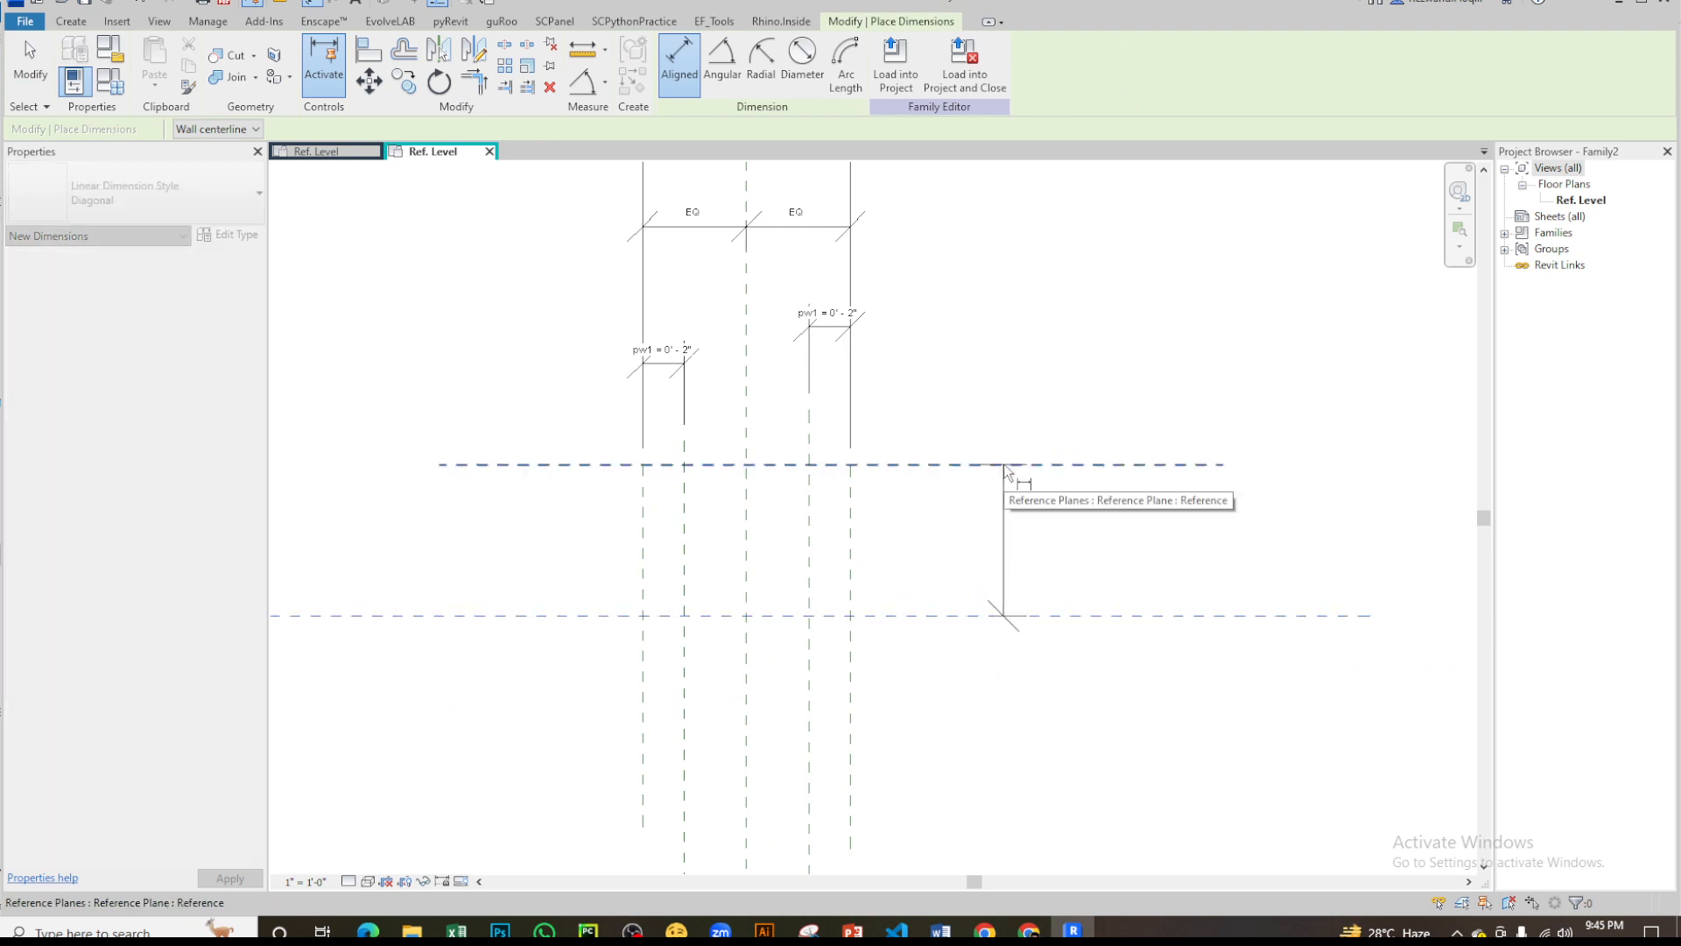
key(Escape)
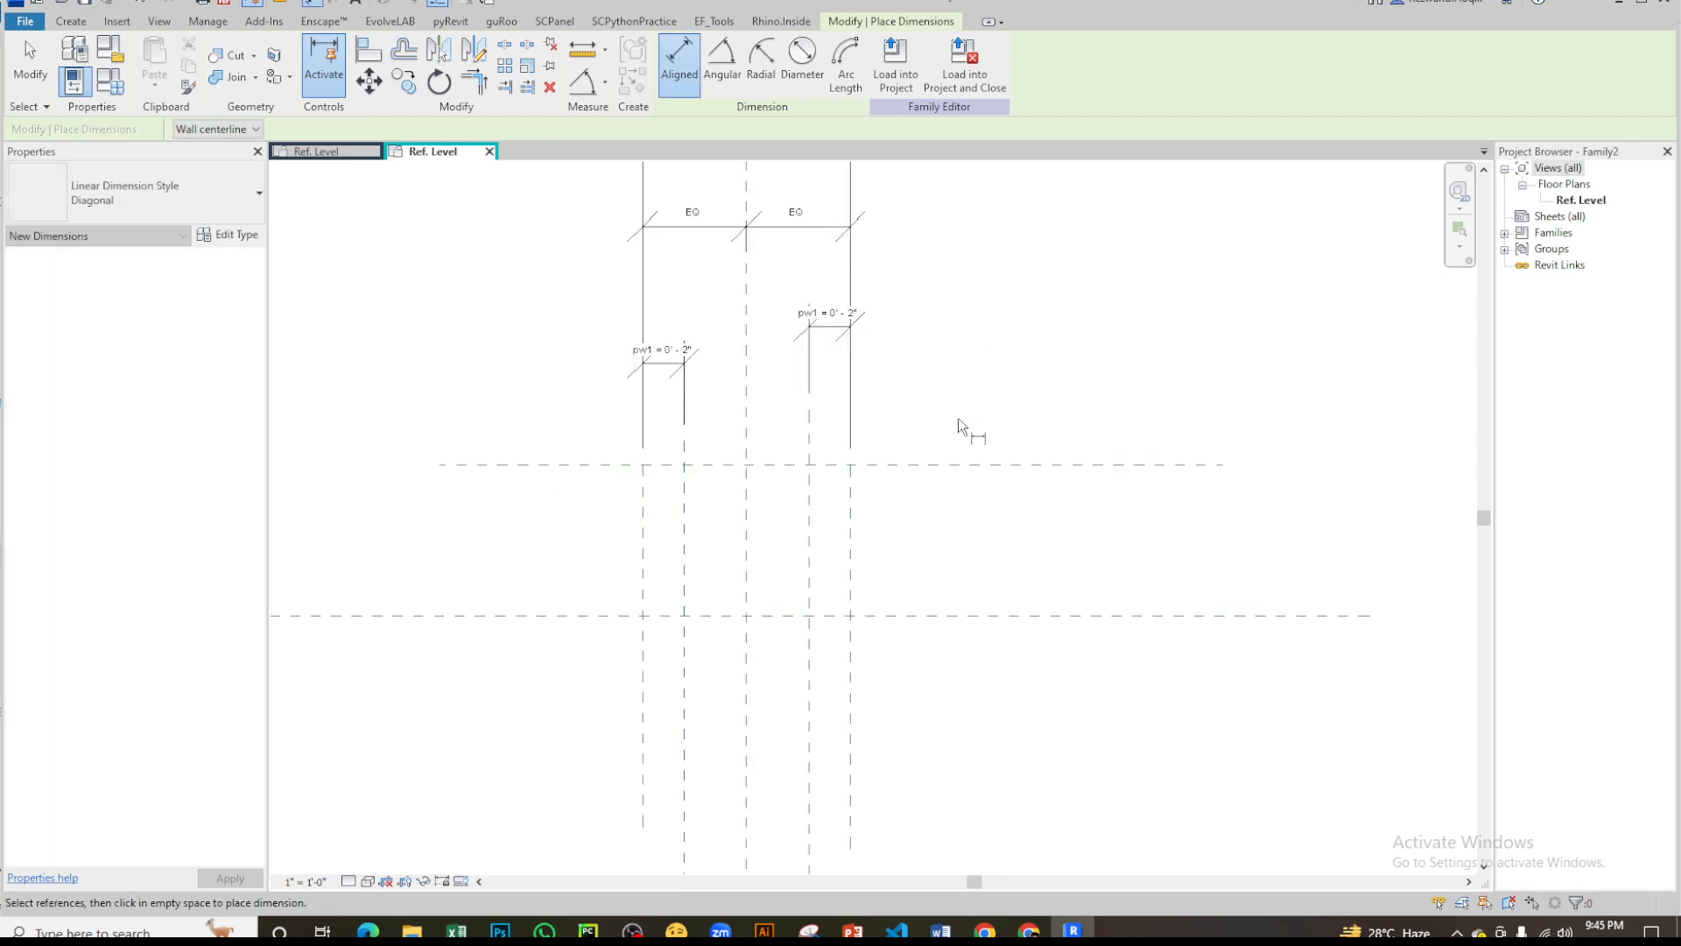
key(Escape)
- Add an aligned dimension between the horizontal center plane and the plane above it, to the right of the vertical planes
key(d)
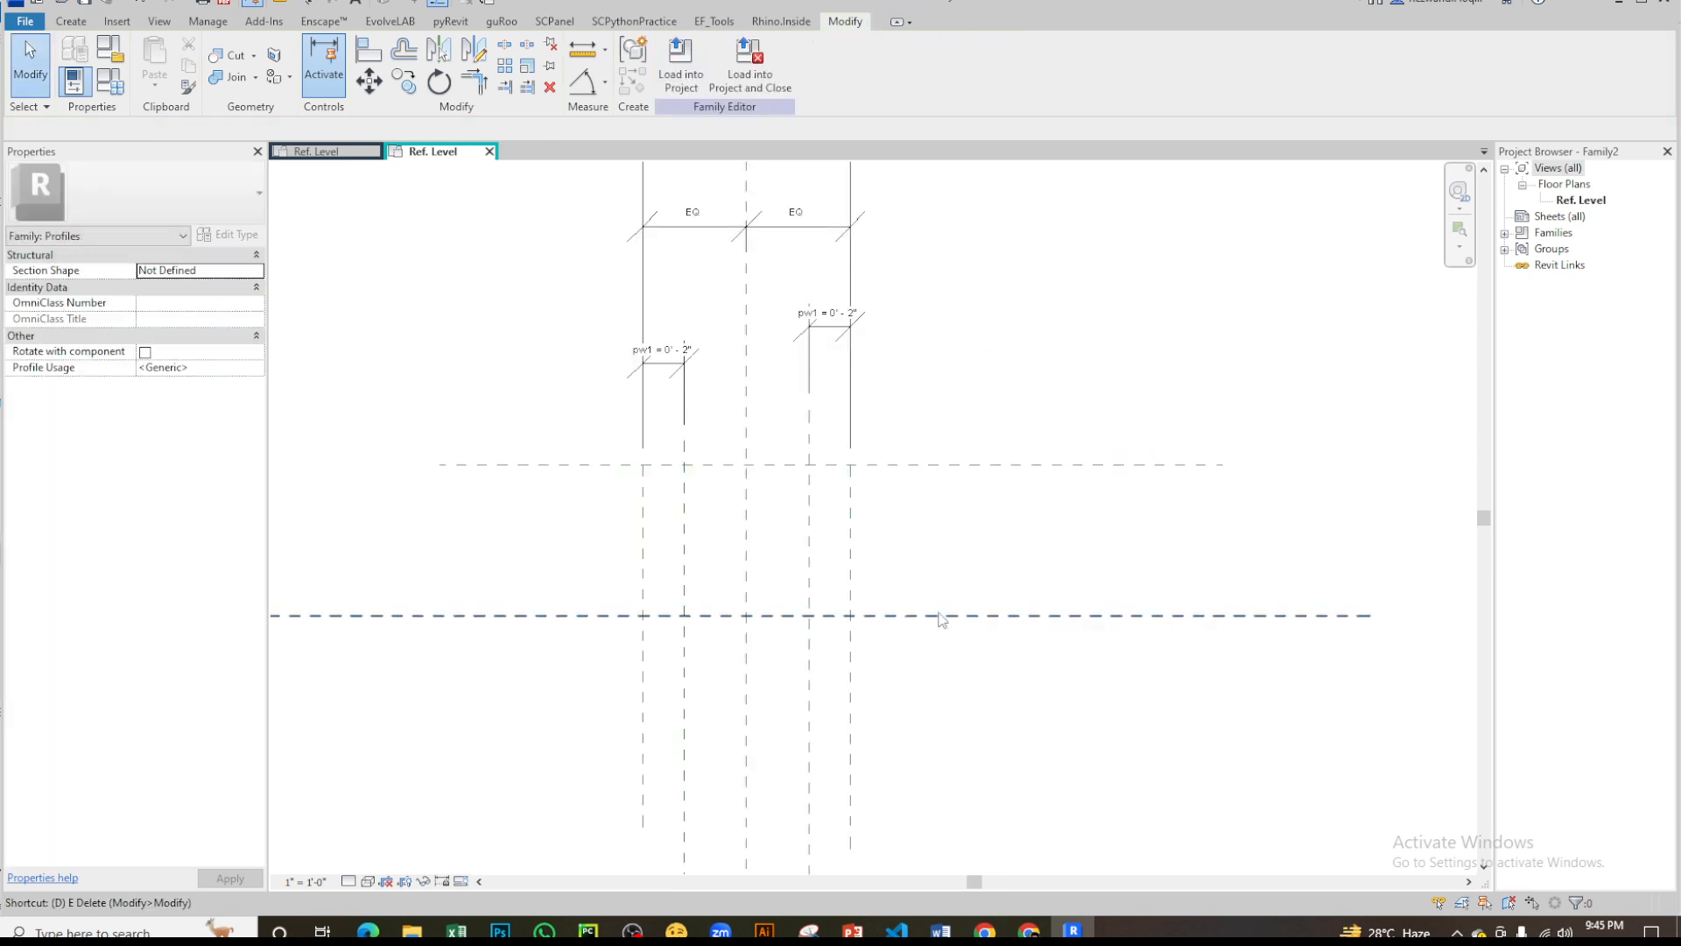
key(i)
click(950, 616)
click(950, 464)
scroll(1050, 402, down, 1)
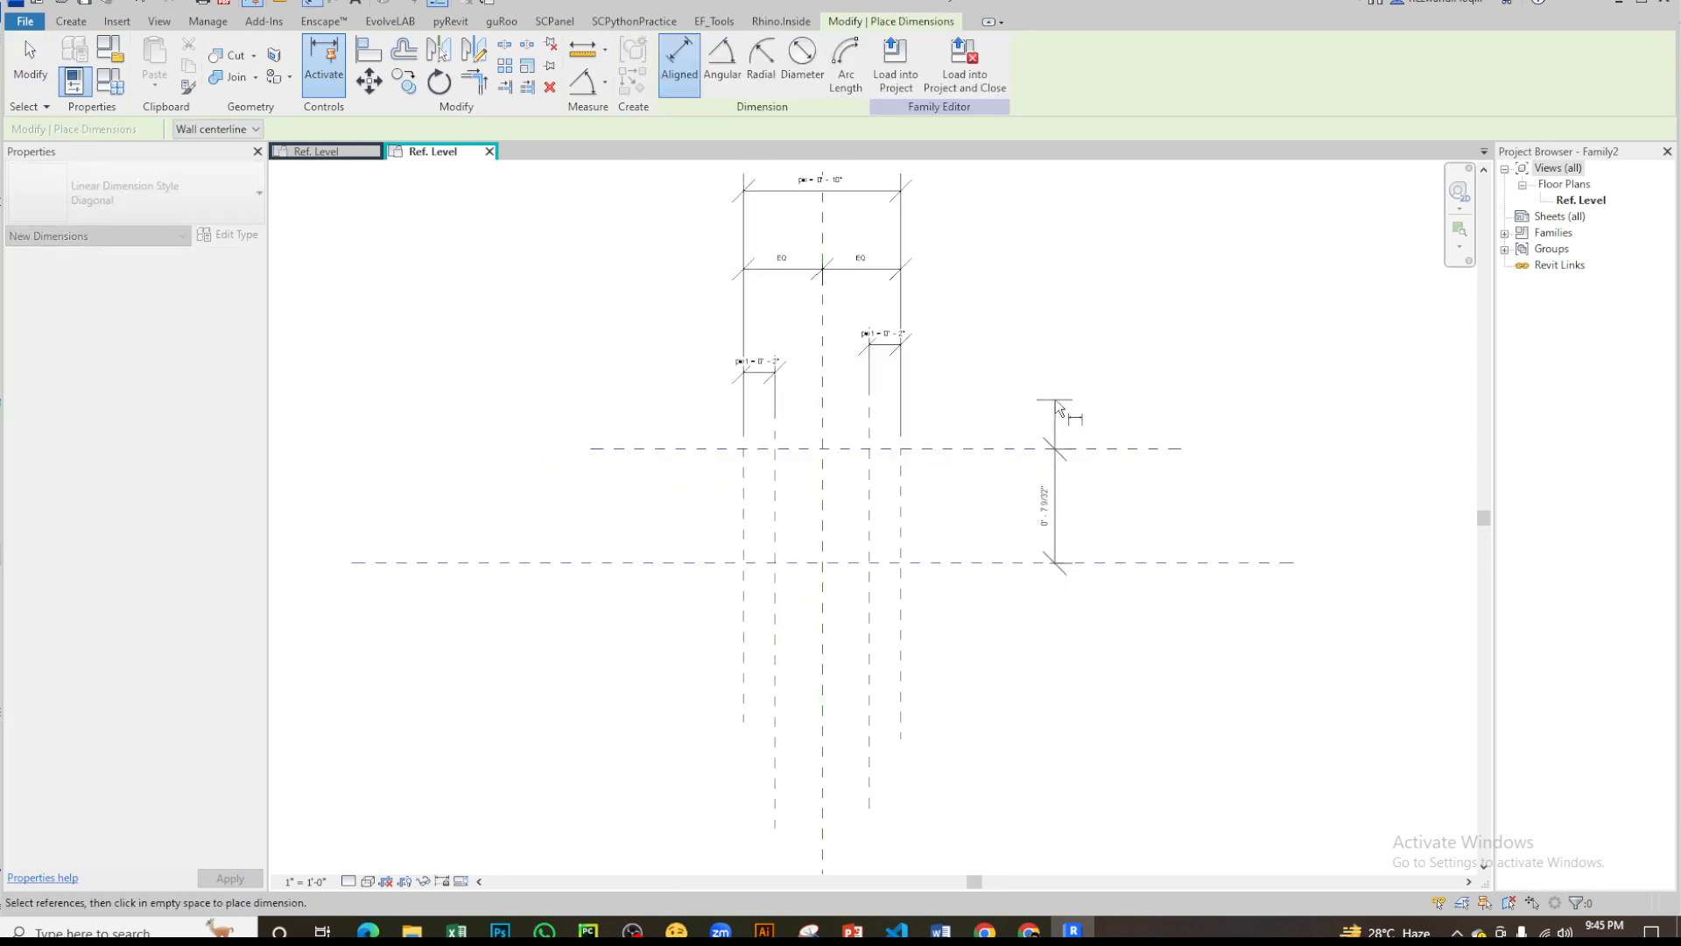
click(1086, 525)
key(Escape)
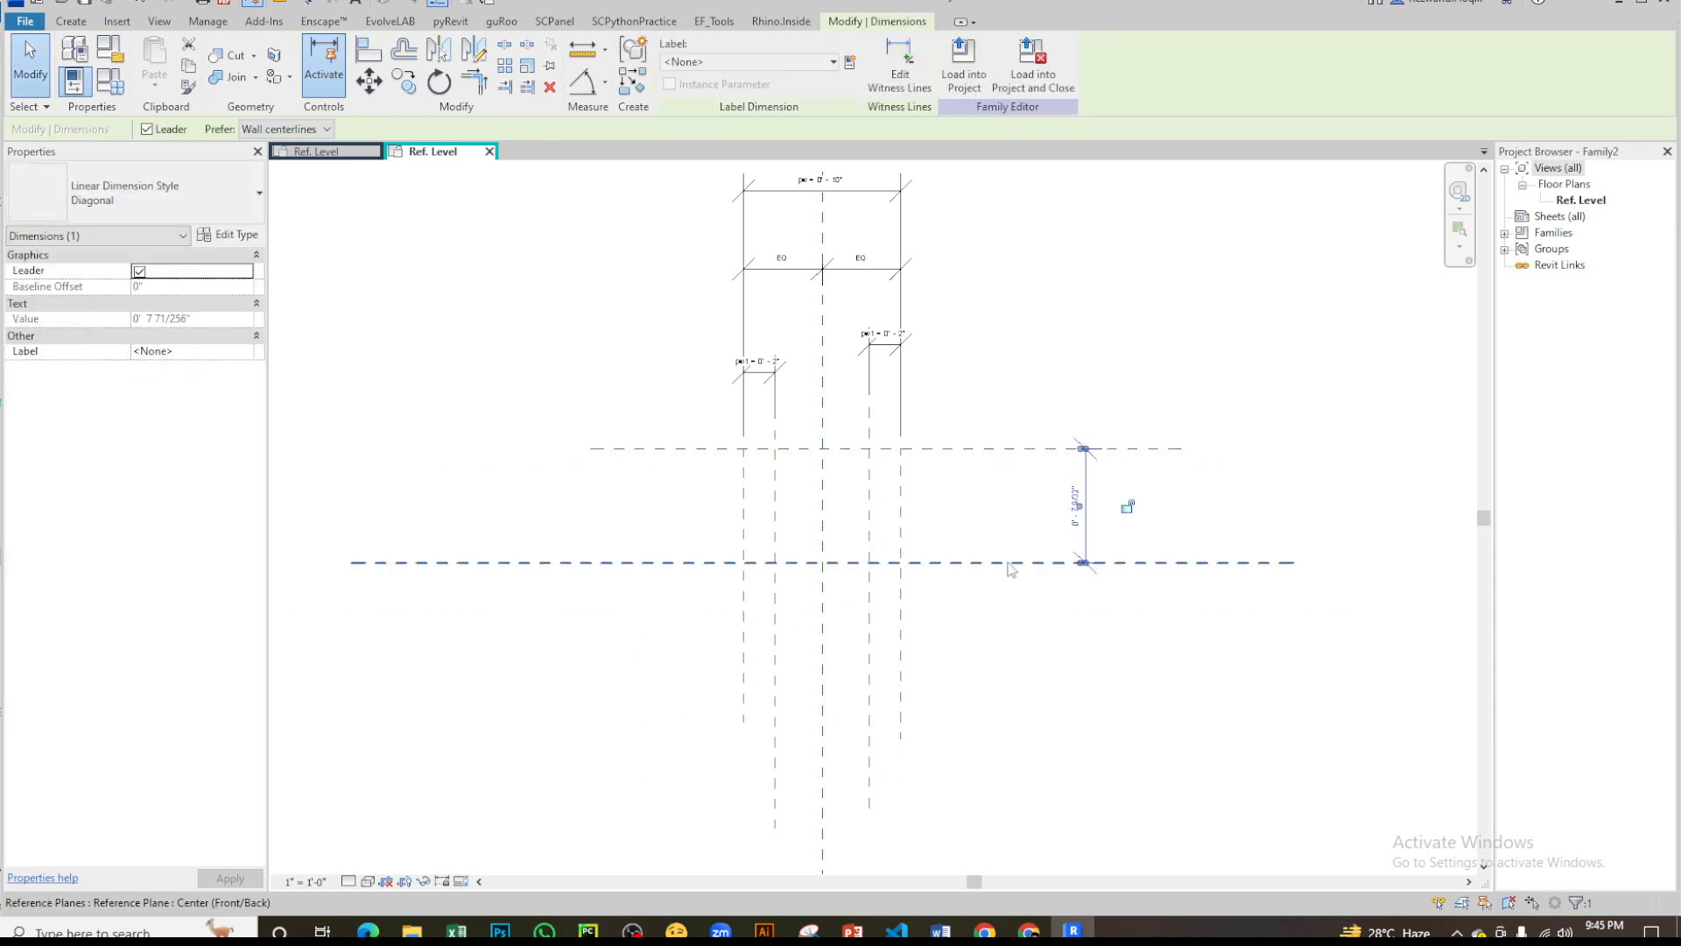
- Label the height dimension between the two horizontal planes with a new instance family parameter named ph
scroll(1012, 567, up, 2)
middle_drag(1237, 484, 1196, 543)
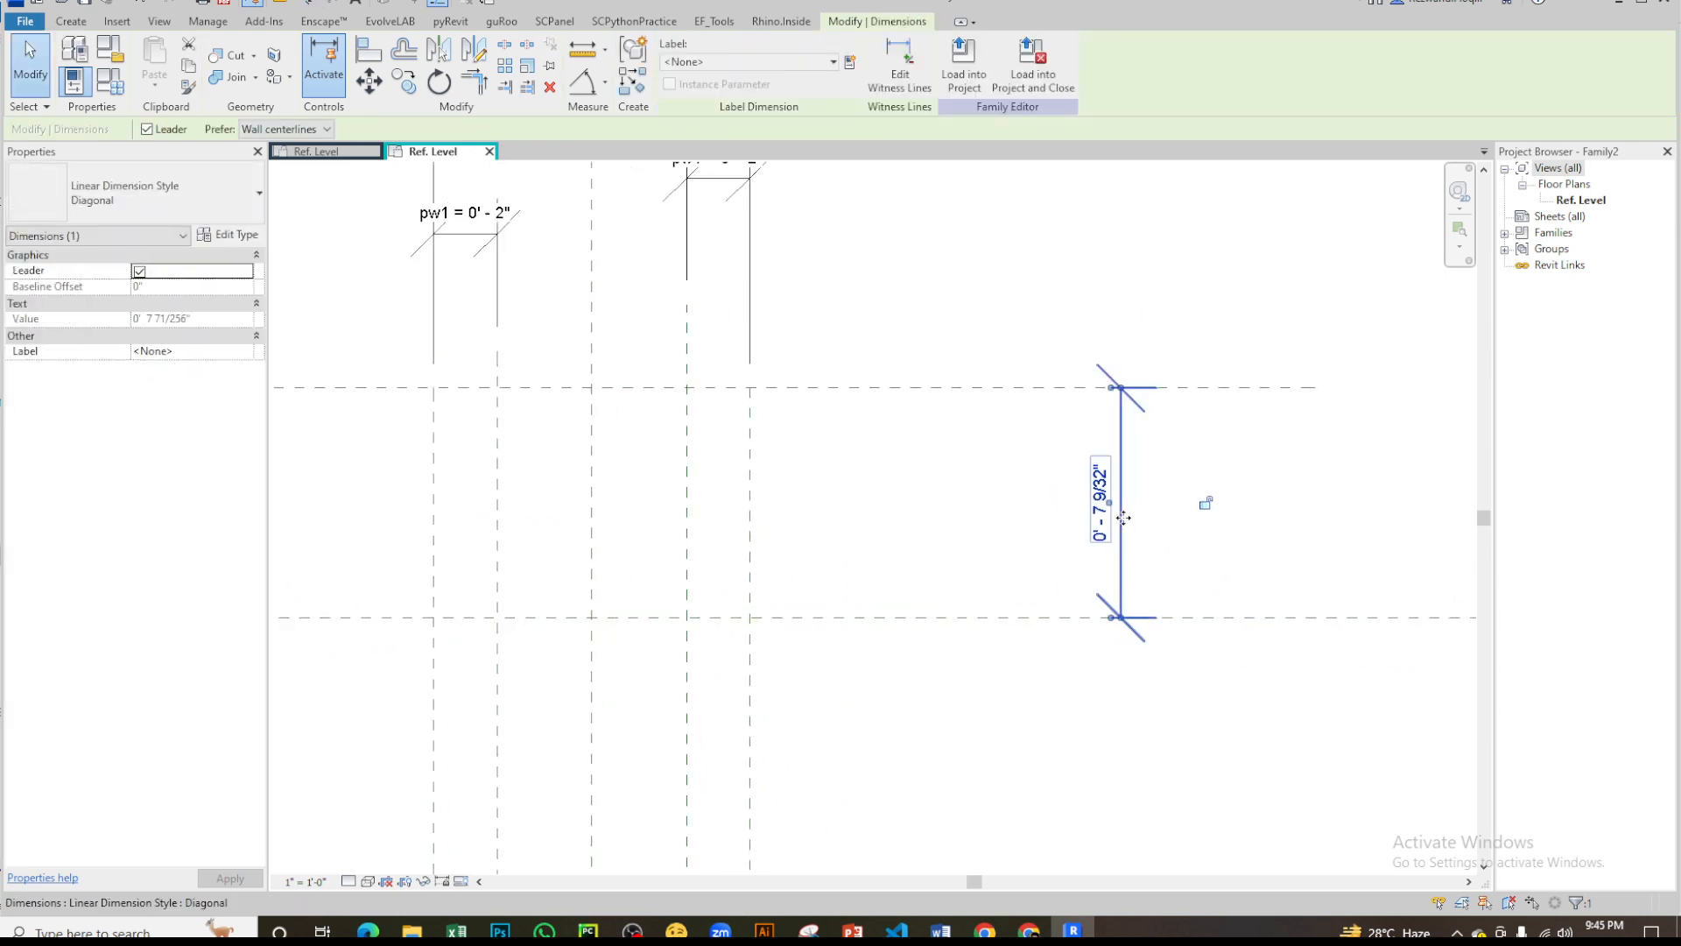
middle_drag(1092, 519, 1194, 431)
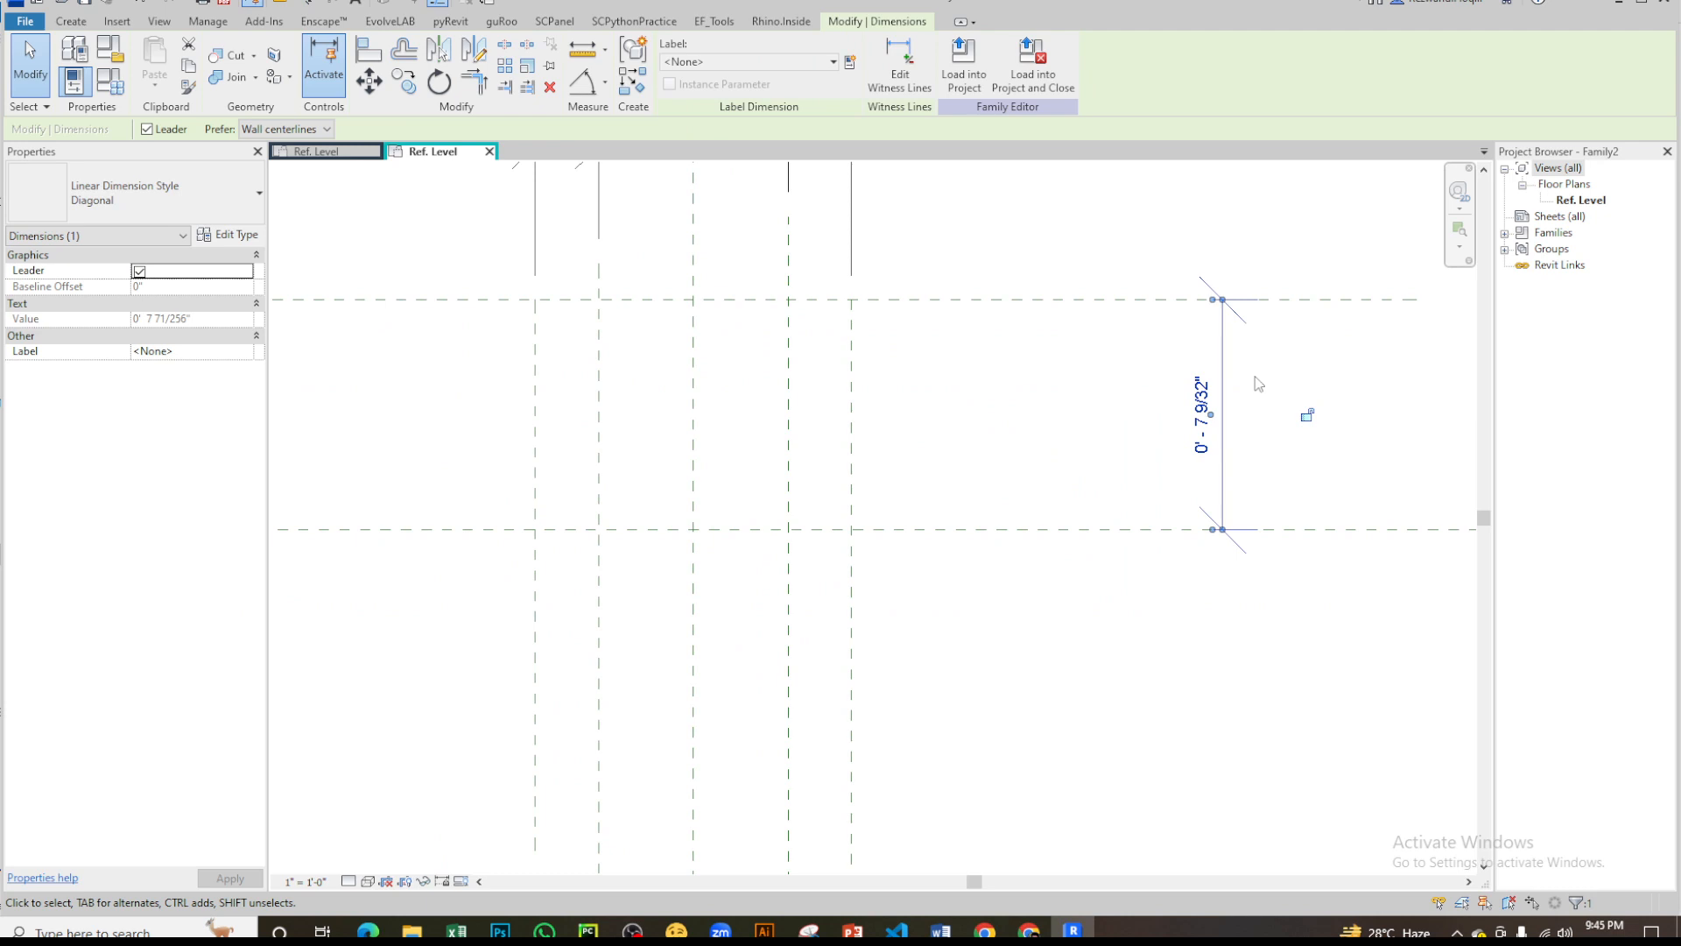
scroll(945, 492, down, 3)
scroll(1002, 454, up, 2)
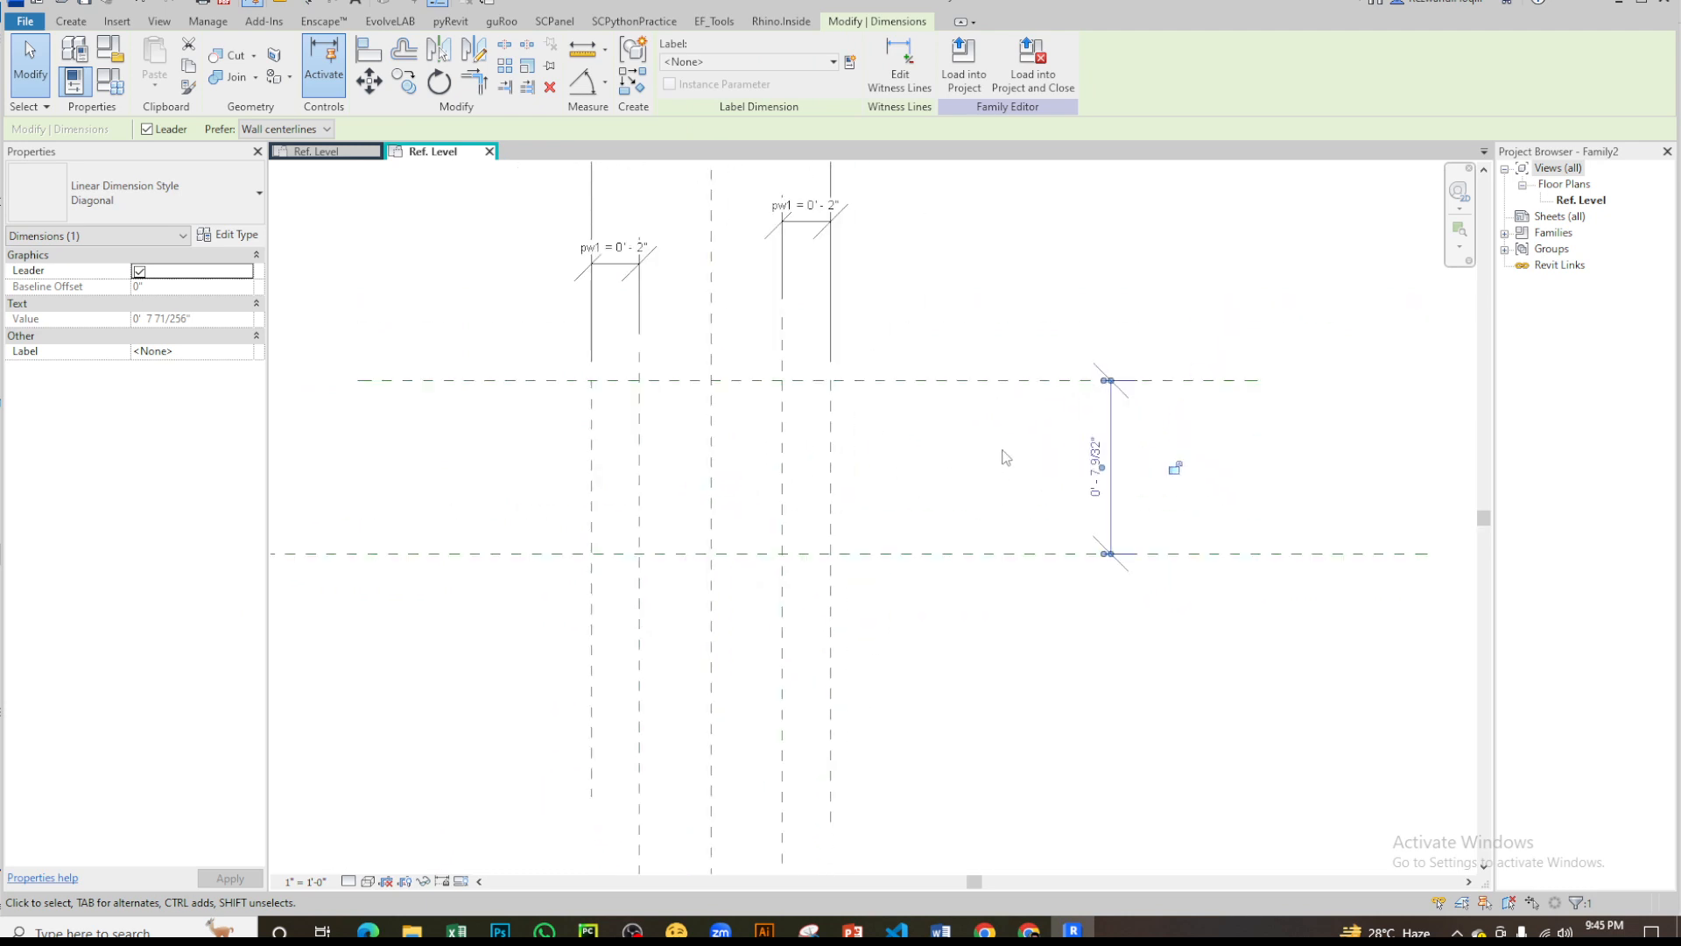
scroll(1134, 455, up, 2)
click(1145, 453)
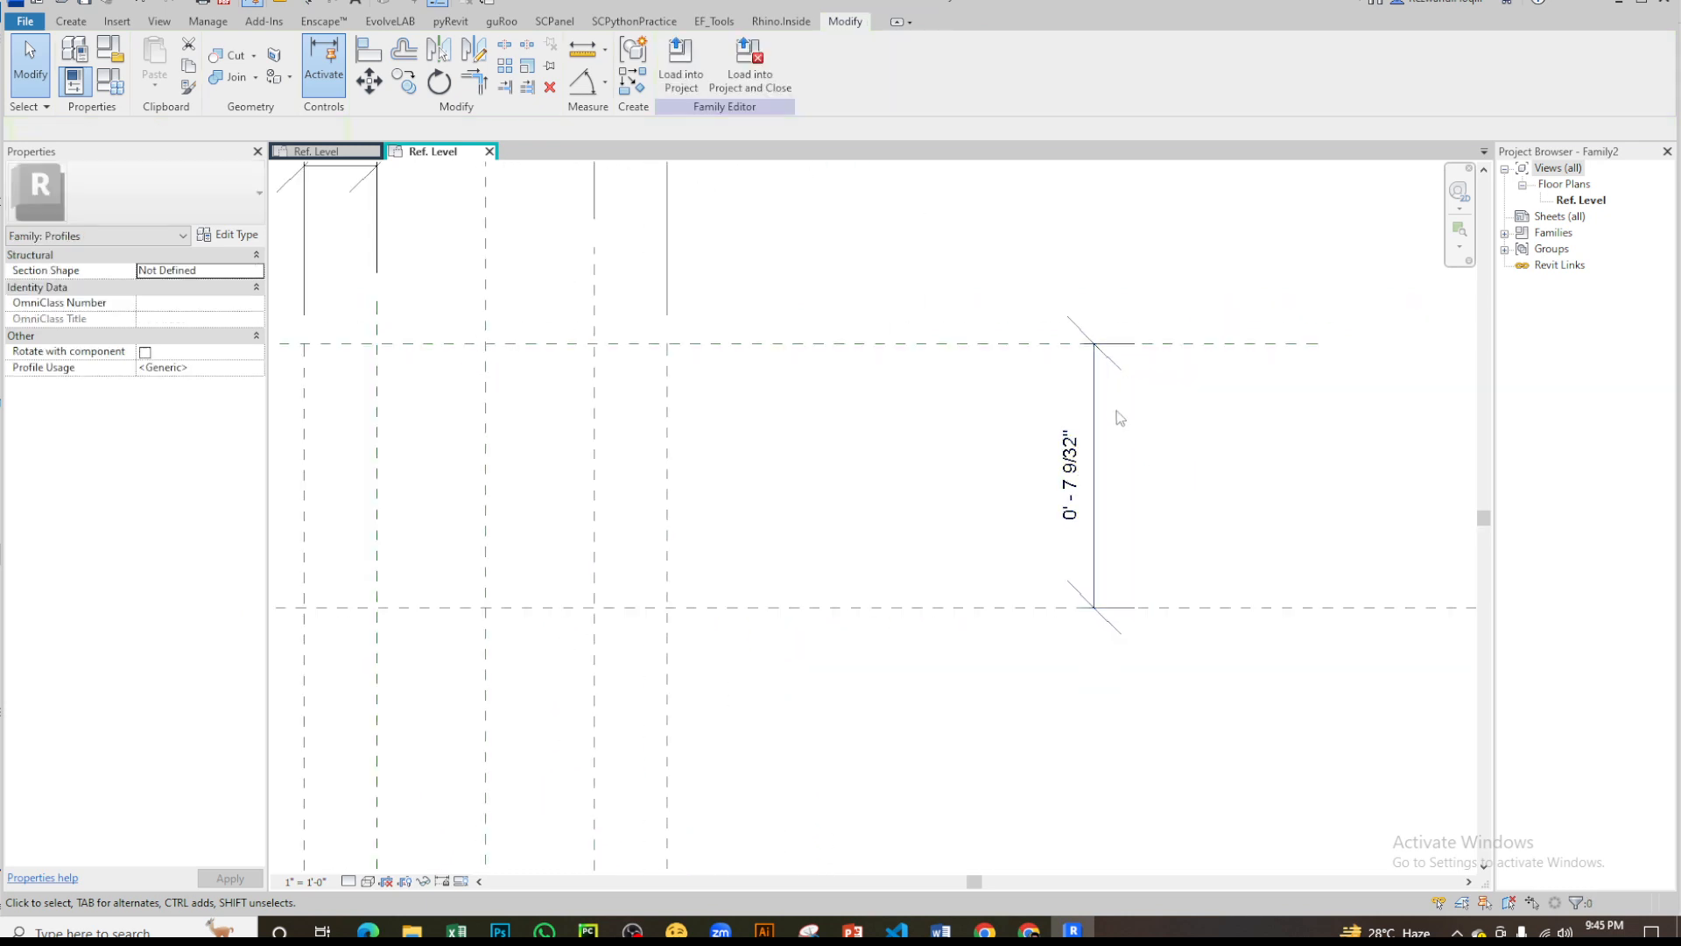
click(1097, 375)
click(850, 62)
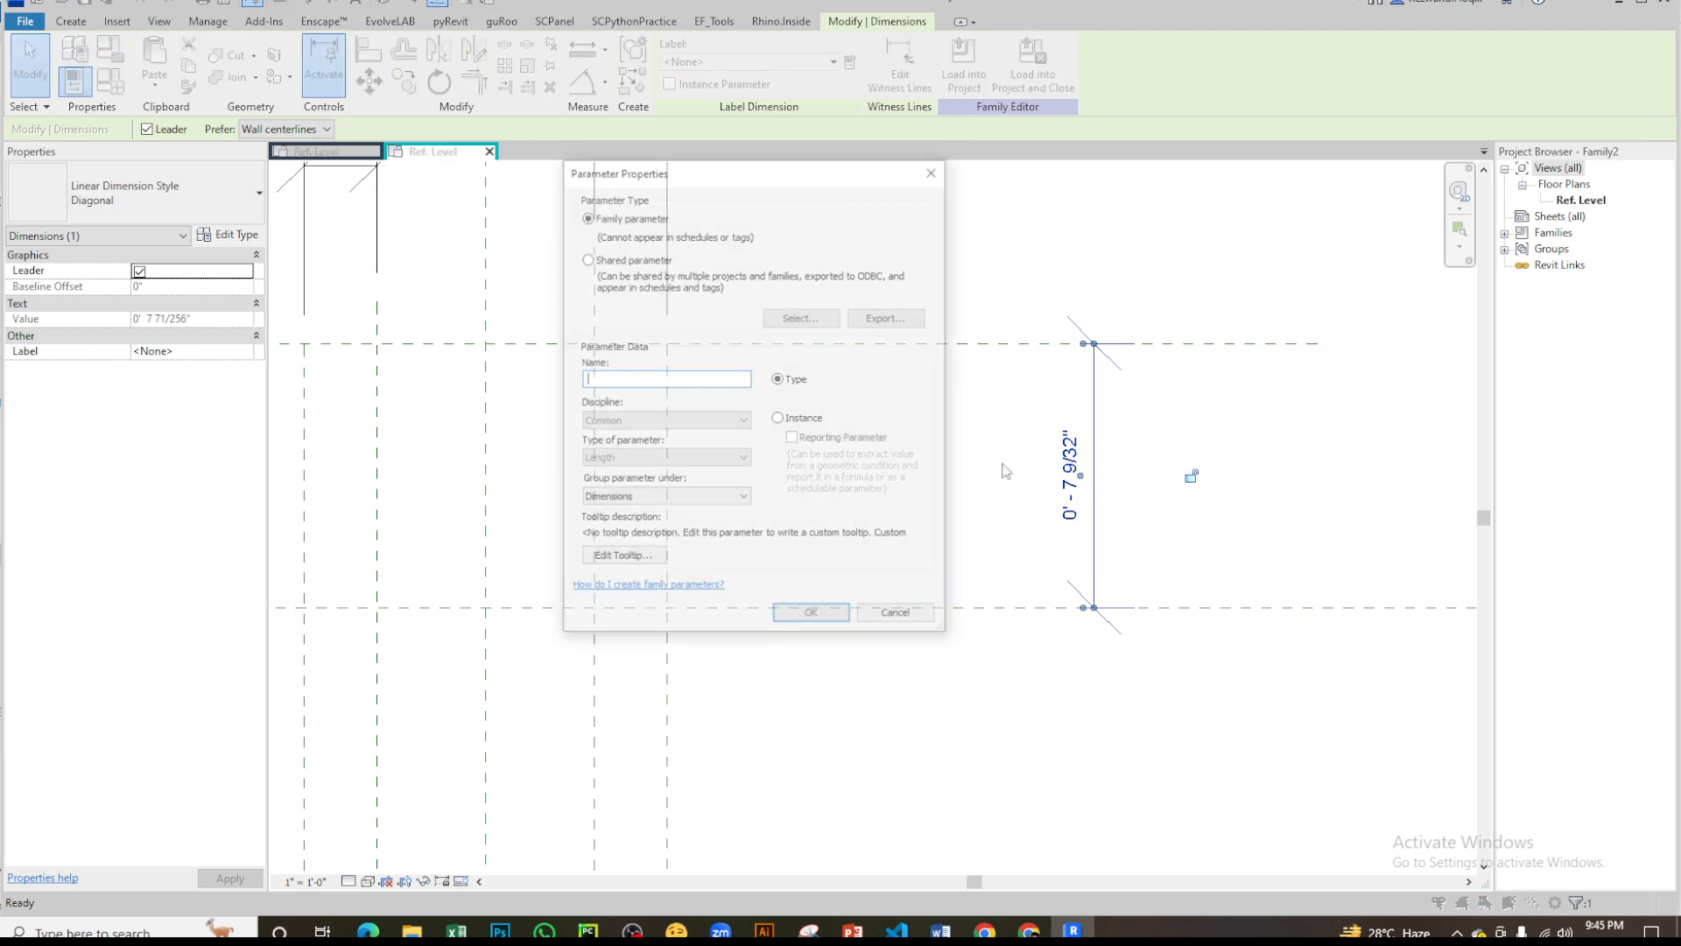
text(ph)
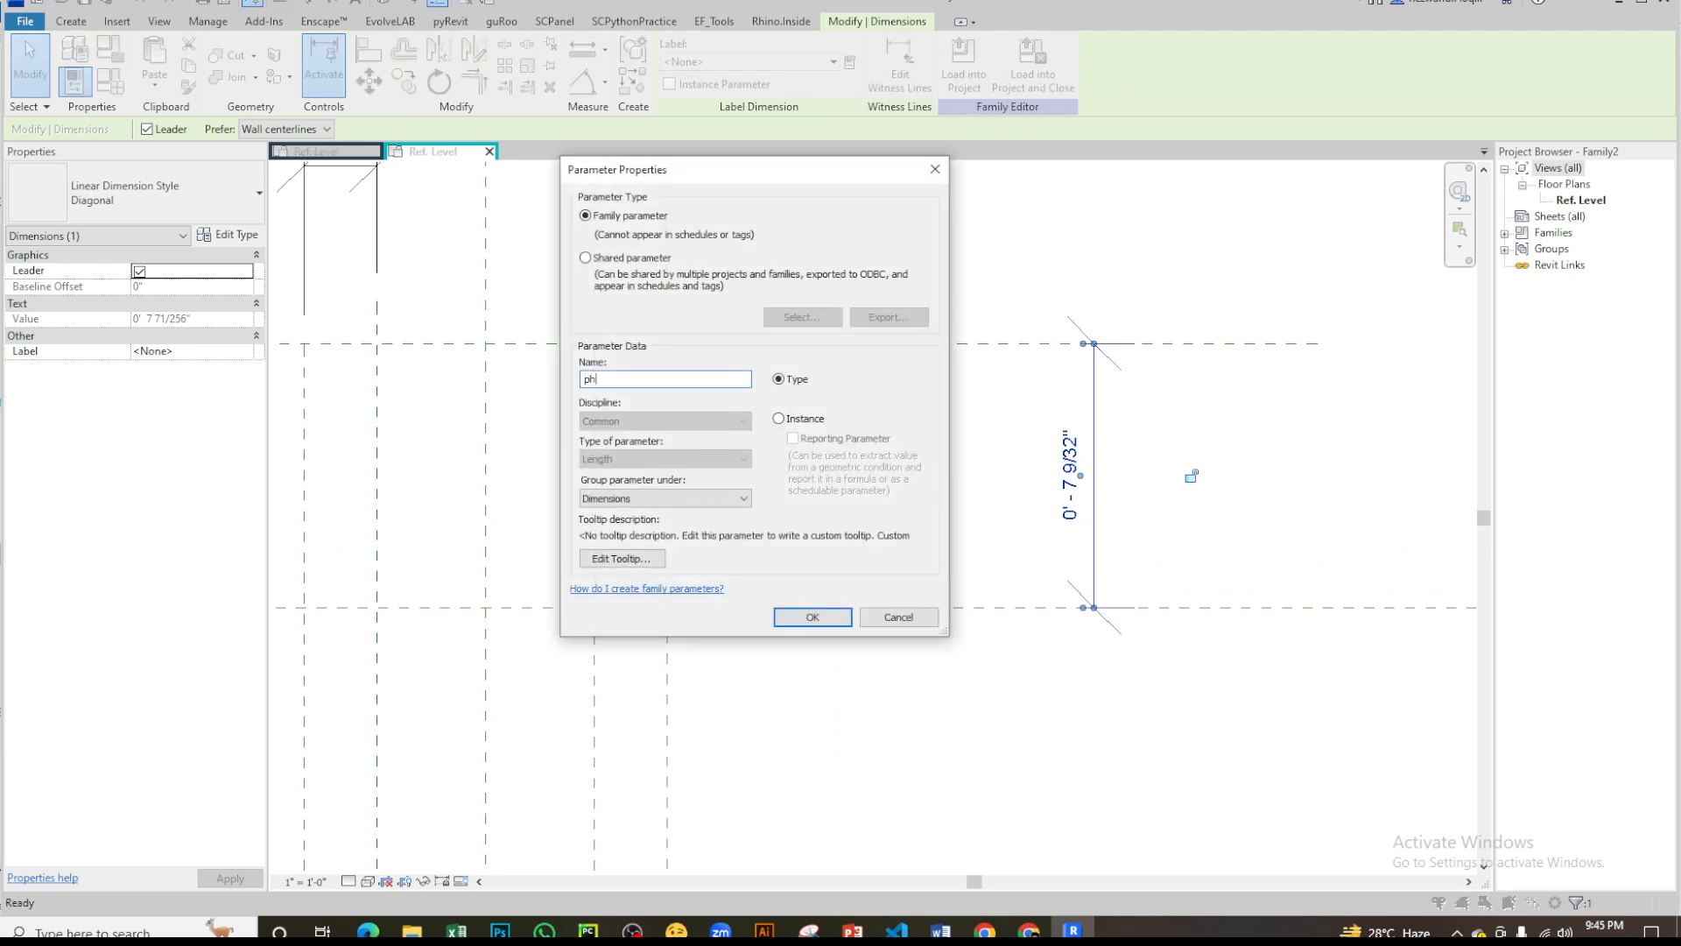
click(818, 424)
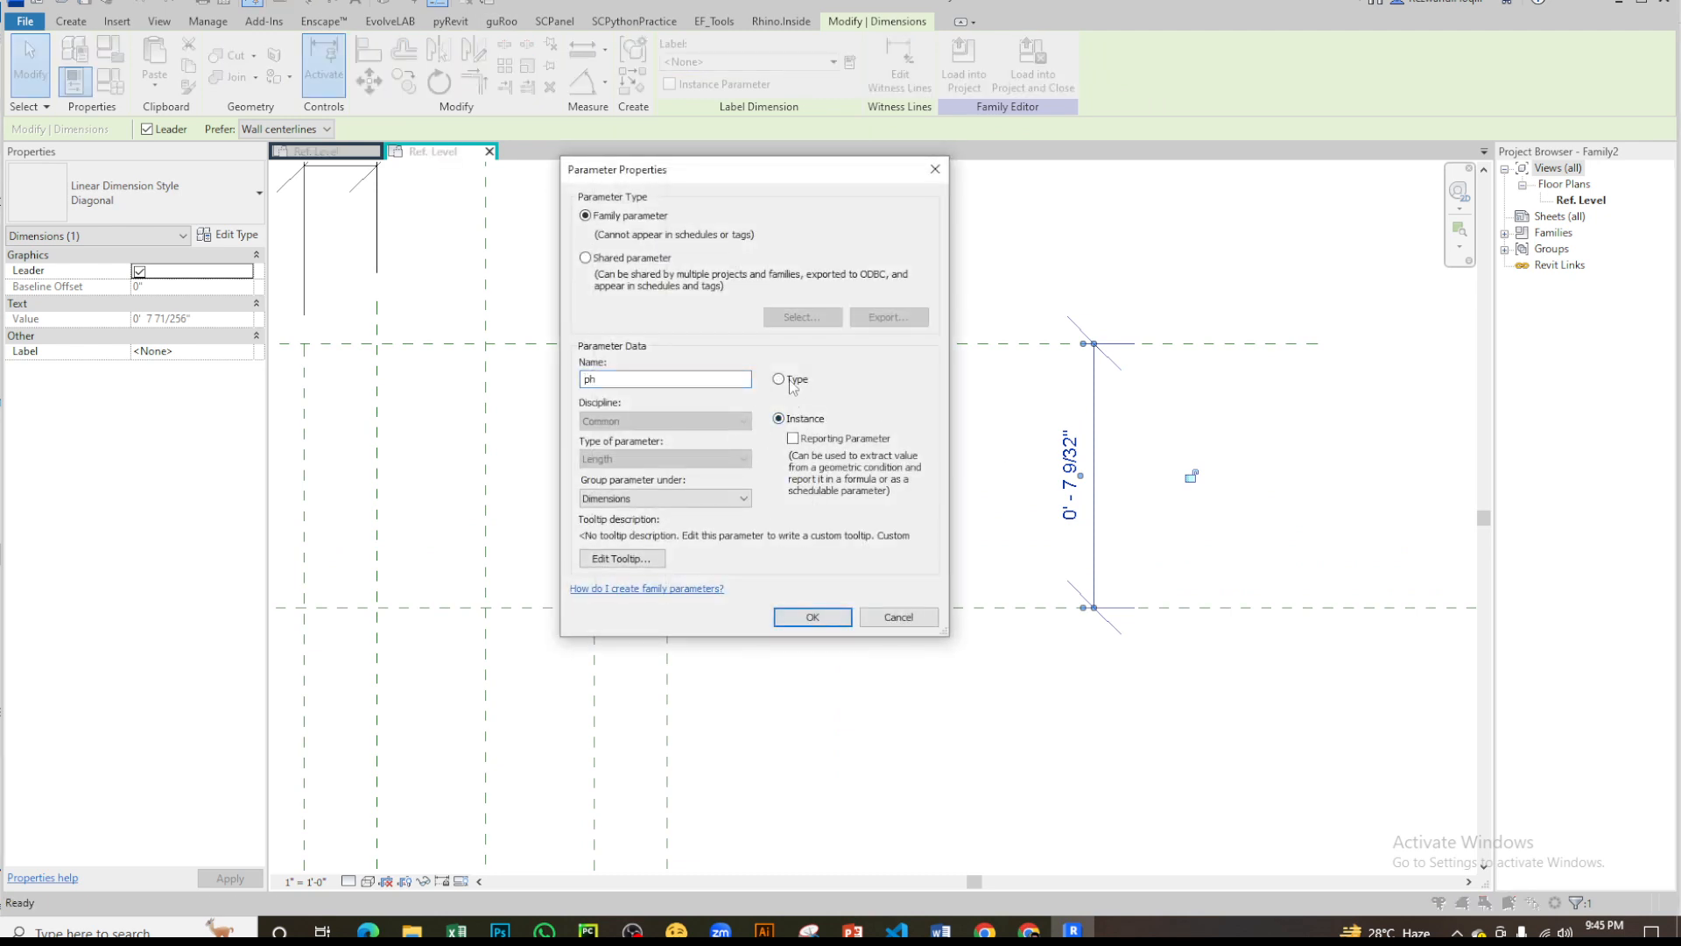
click(812, 617)
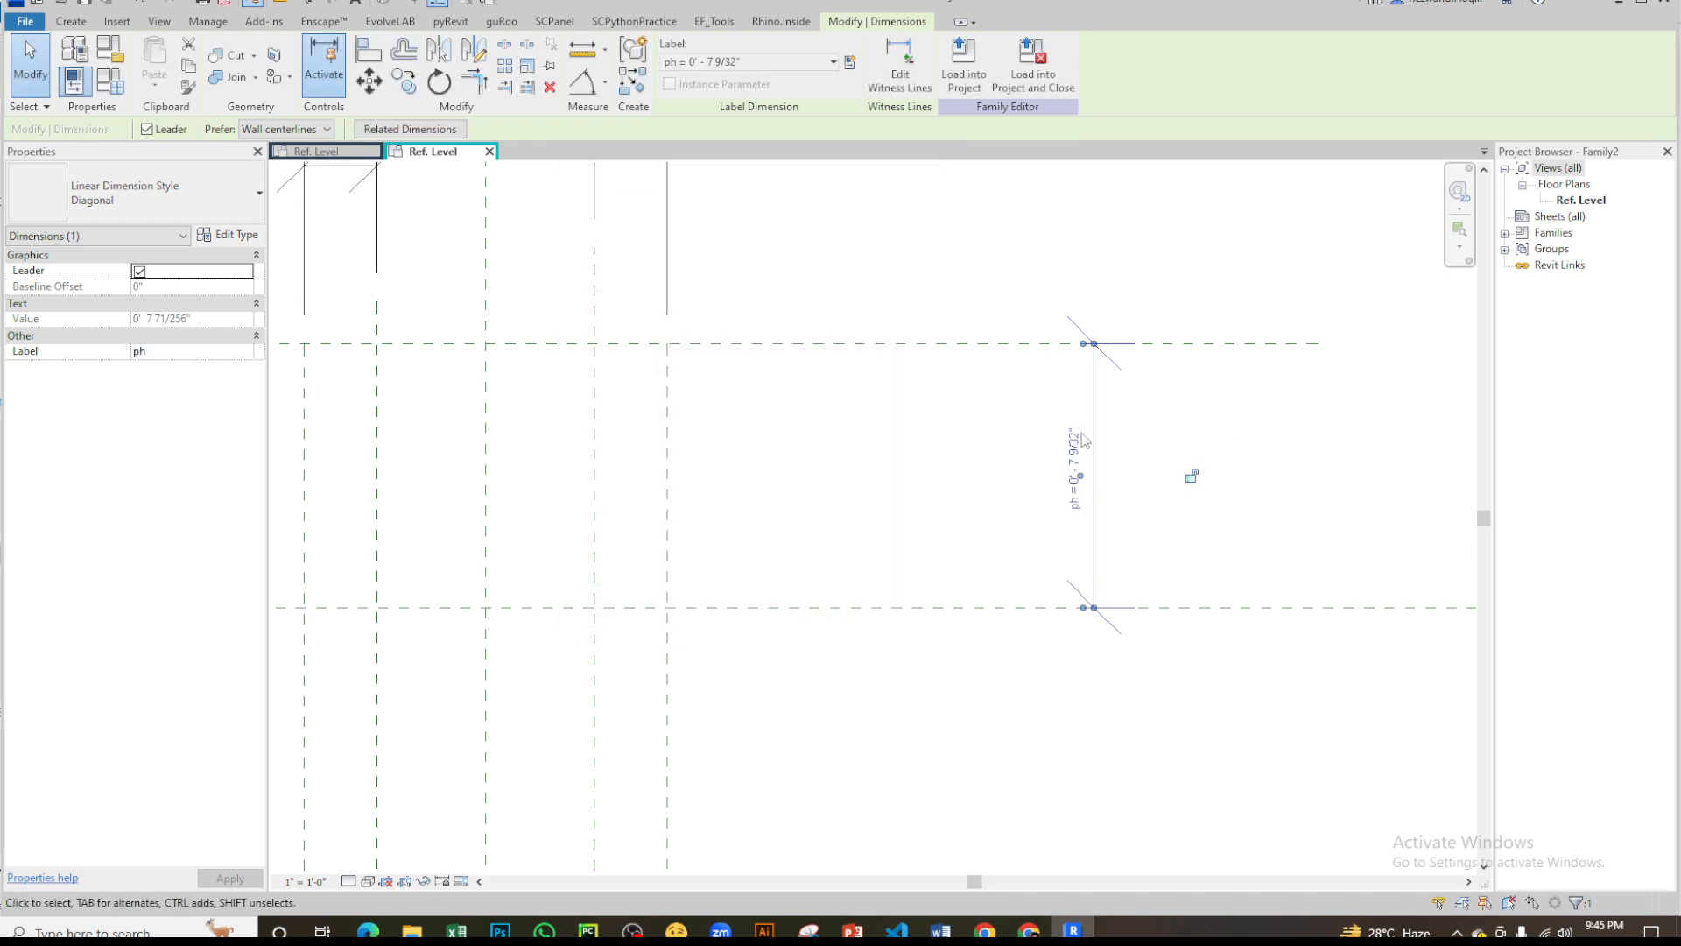
- Set the ph dimension to 8"
click(1088, 464)
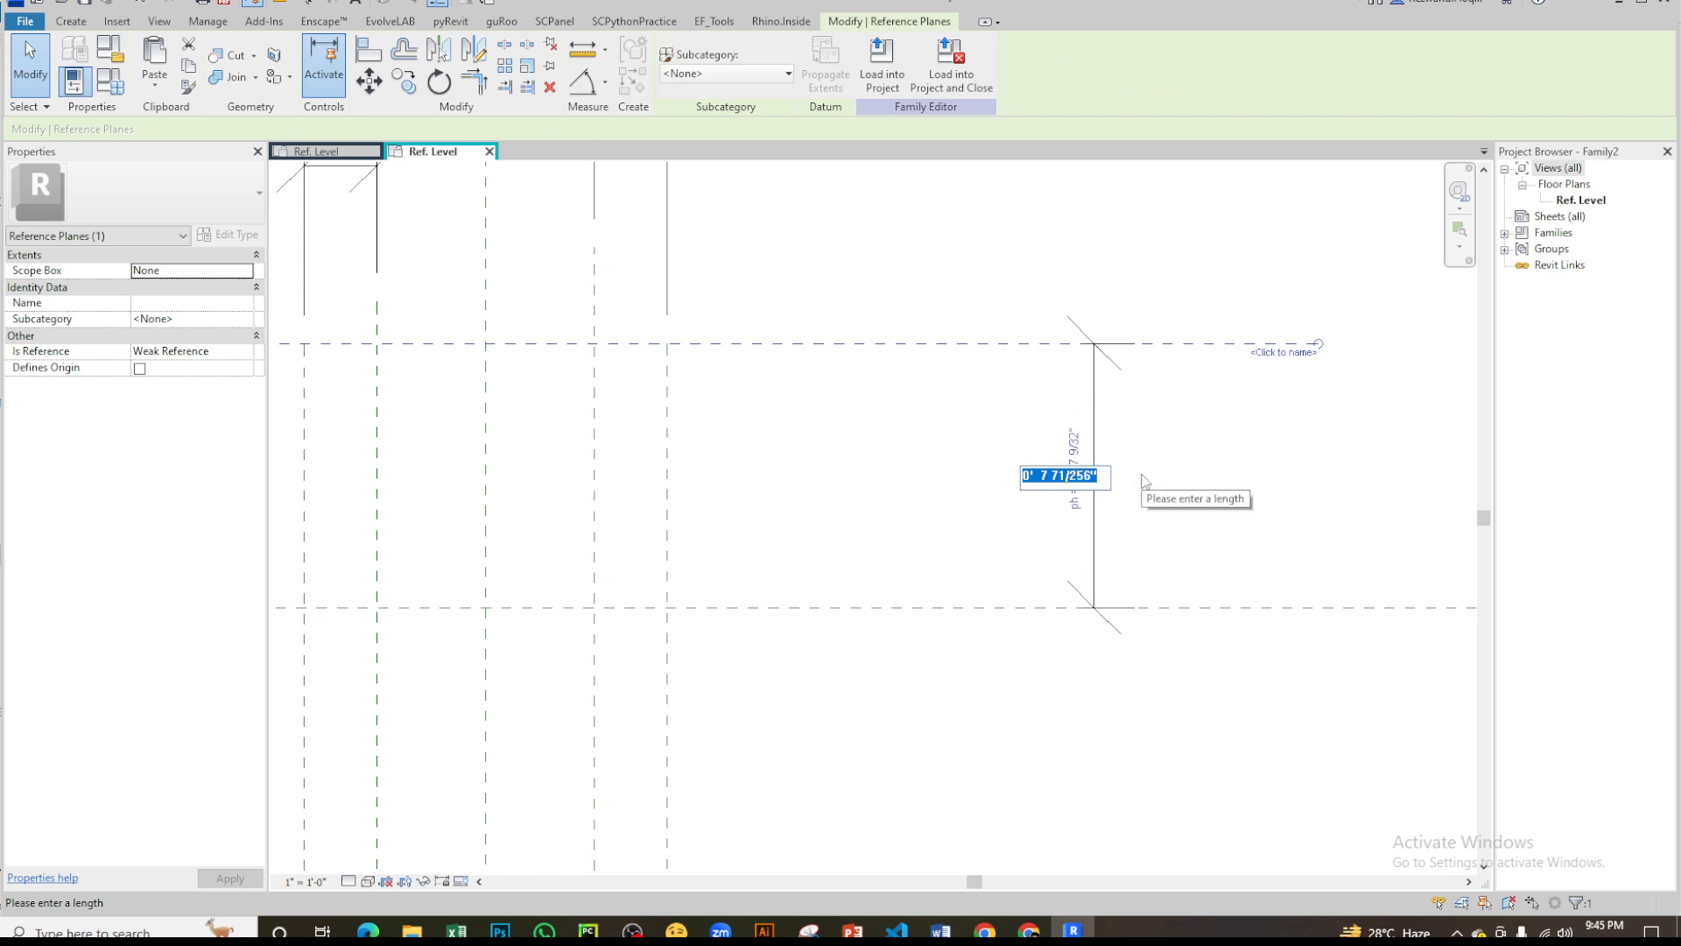
text(8)
key(Return)
click(1381, 409)
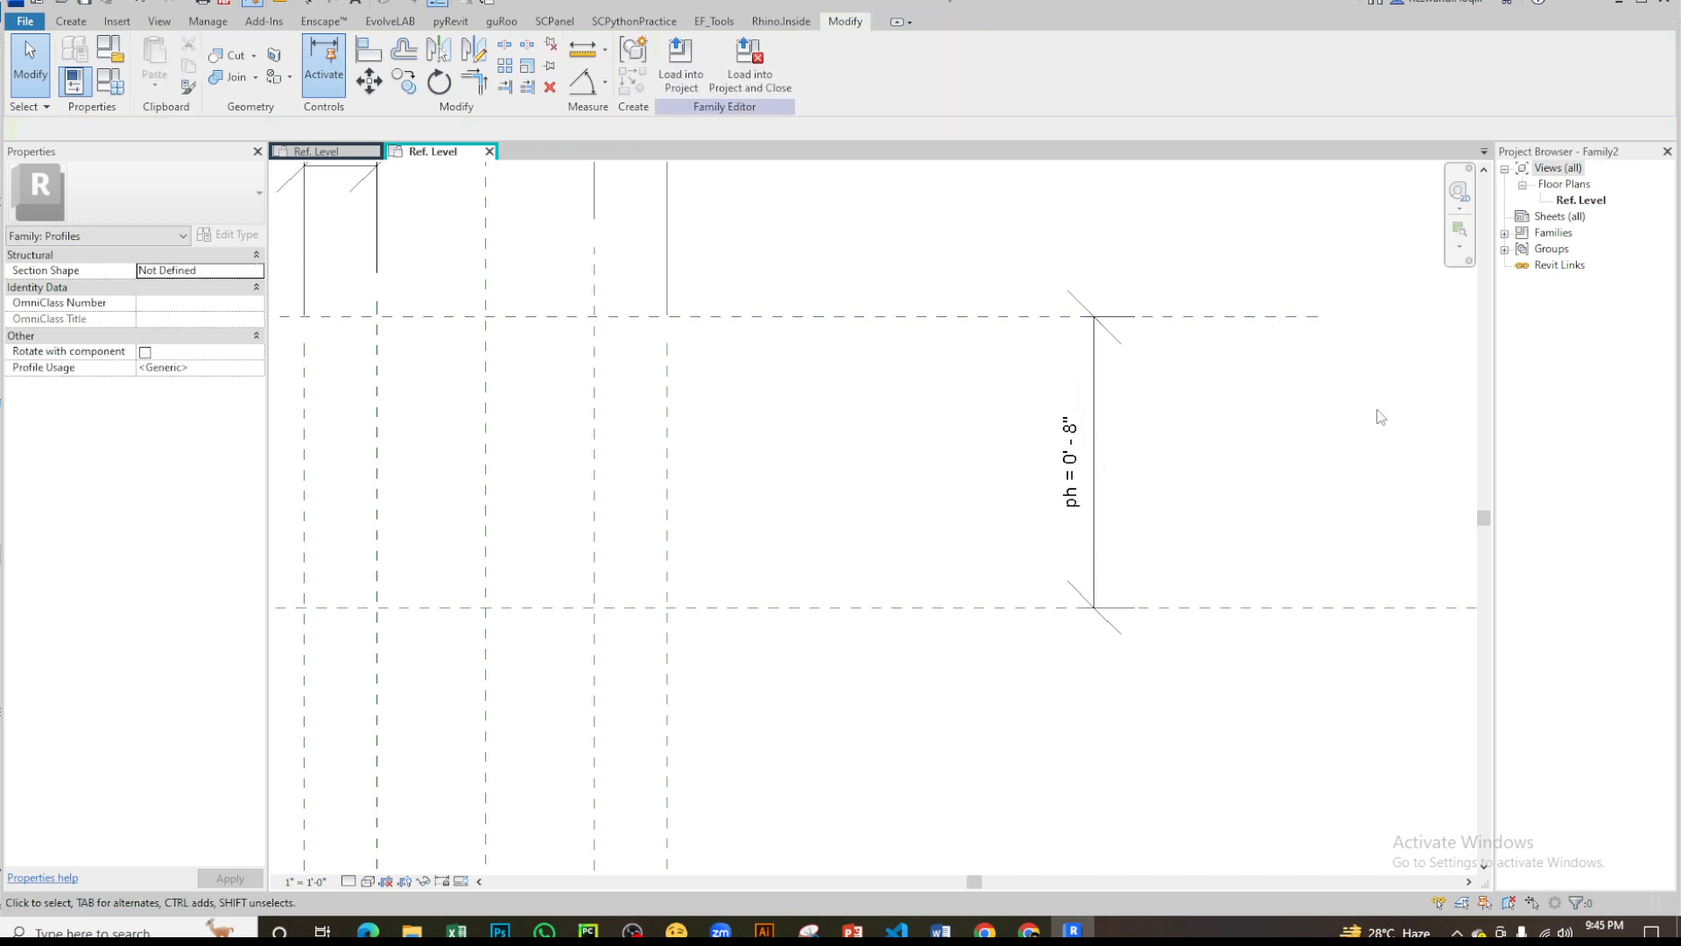
- Draw a horizontal reference plane across the vertical planes, about 1 5/32" below the upper horizontal plane
scroll(1252, 445, down, 6)
scroll(1050, 451, up, 5)
scroll(681, 442, up, 1)
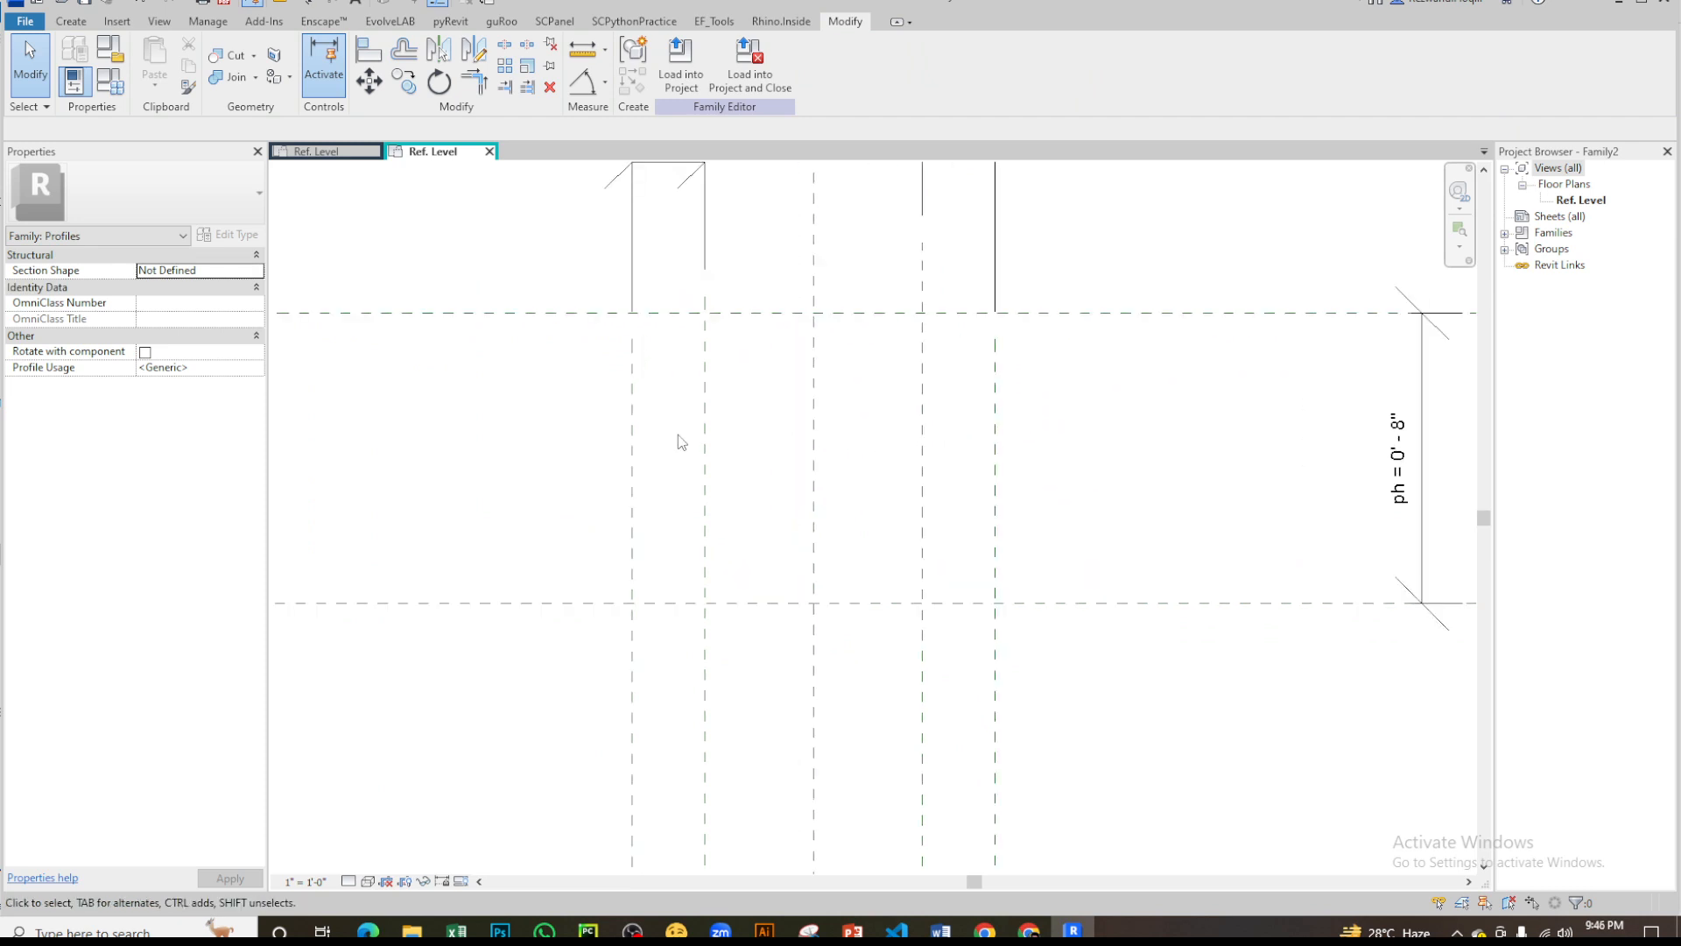
key(r)
key(p)
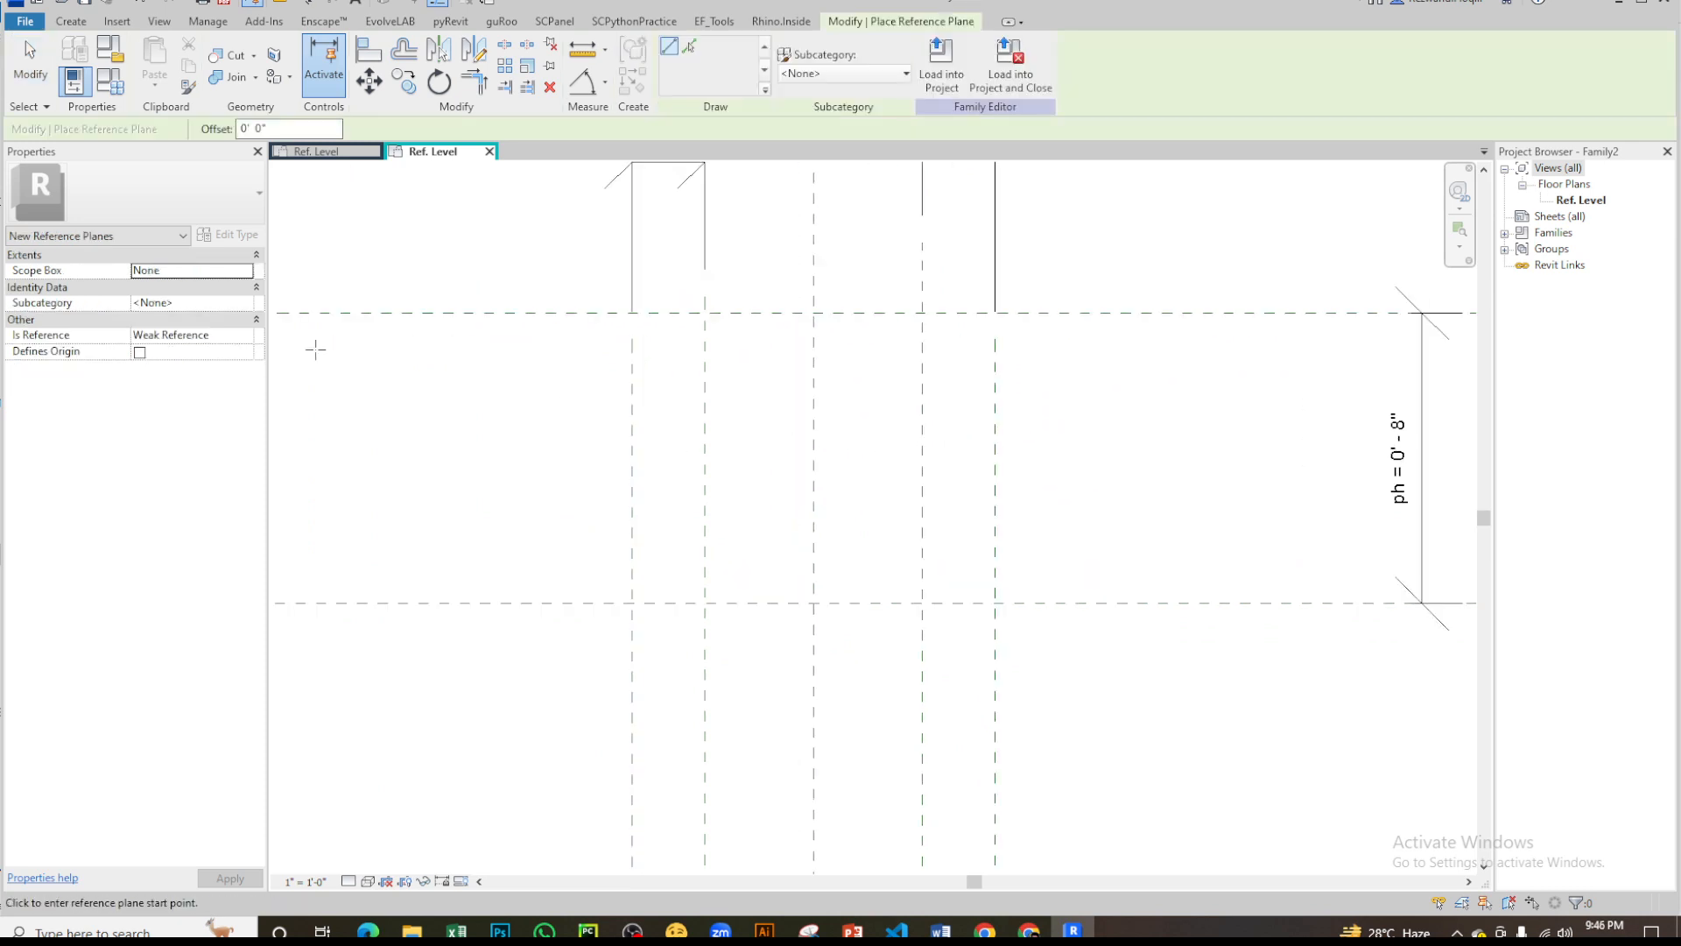
click(307, 355)
scroll(865, 383, down, 2)
click(1305, 366)
key(Escape)
key(Escape)
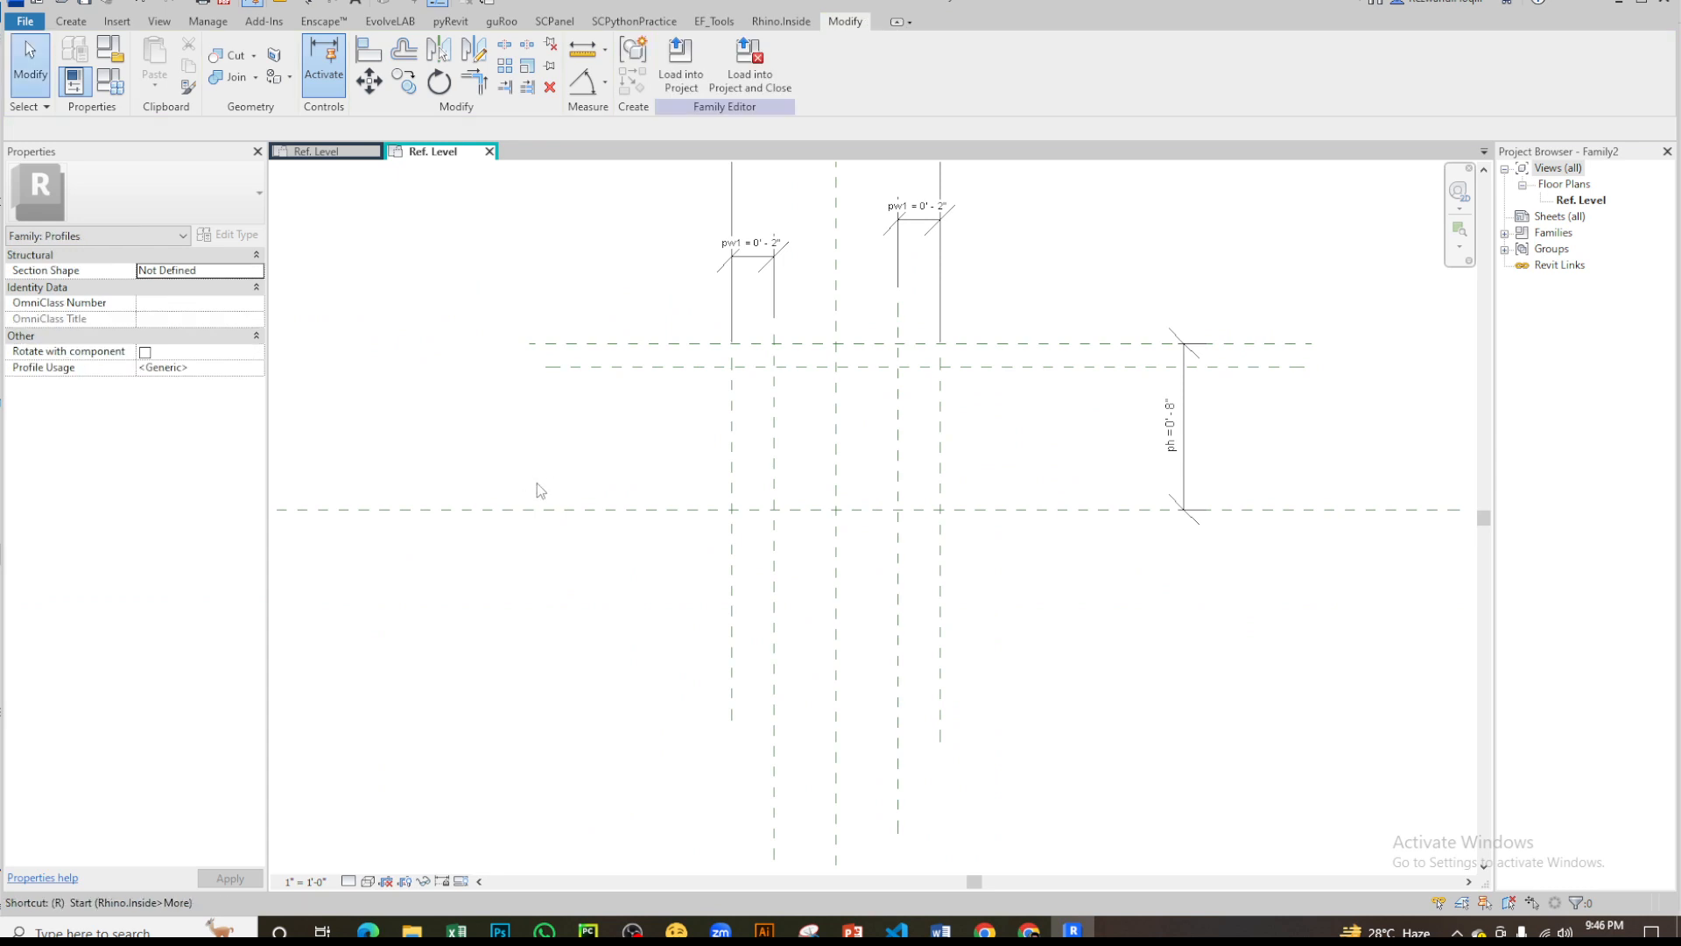
- Draw another horizontal reference plane across the vertical planes, about 1 1/4" above the horizontal center plane
key(r)
key(p)
key(Escape)
key(Escape)
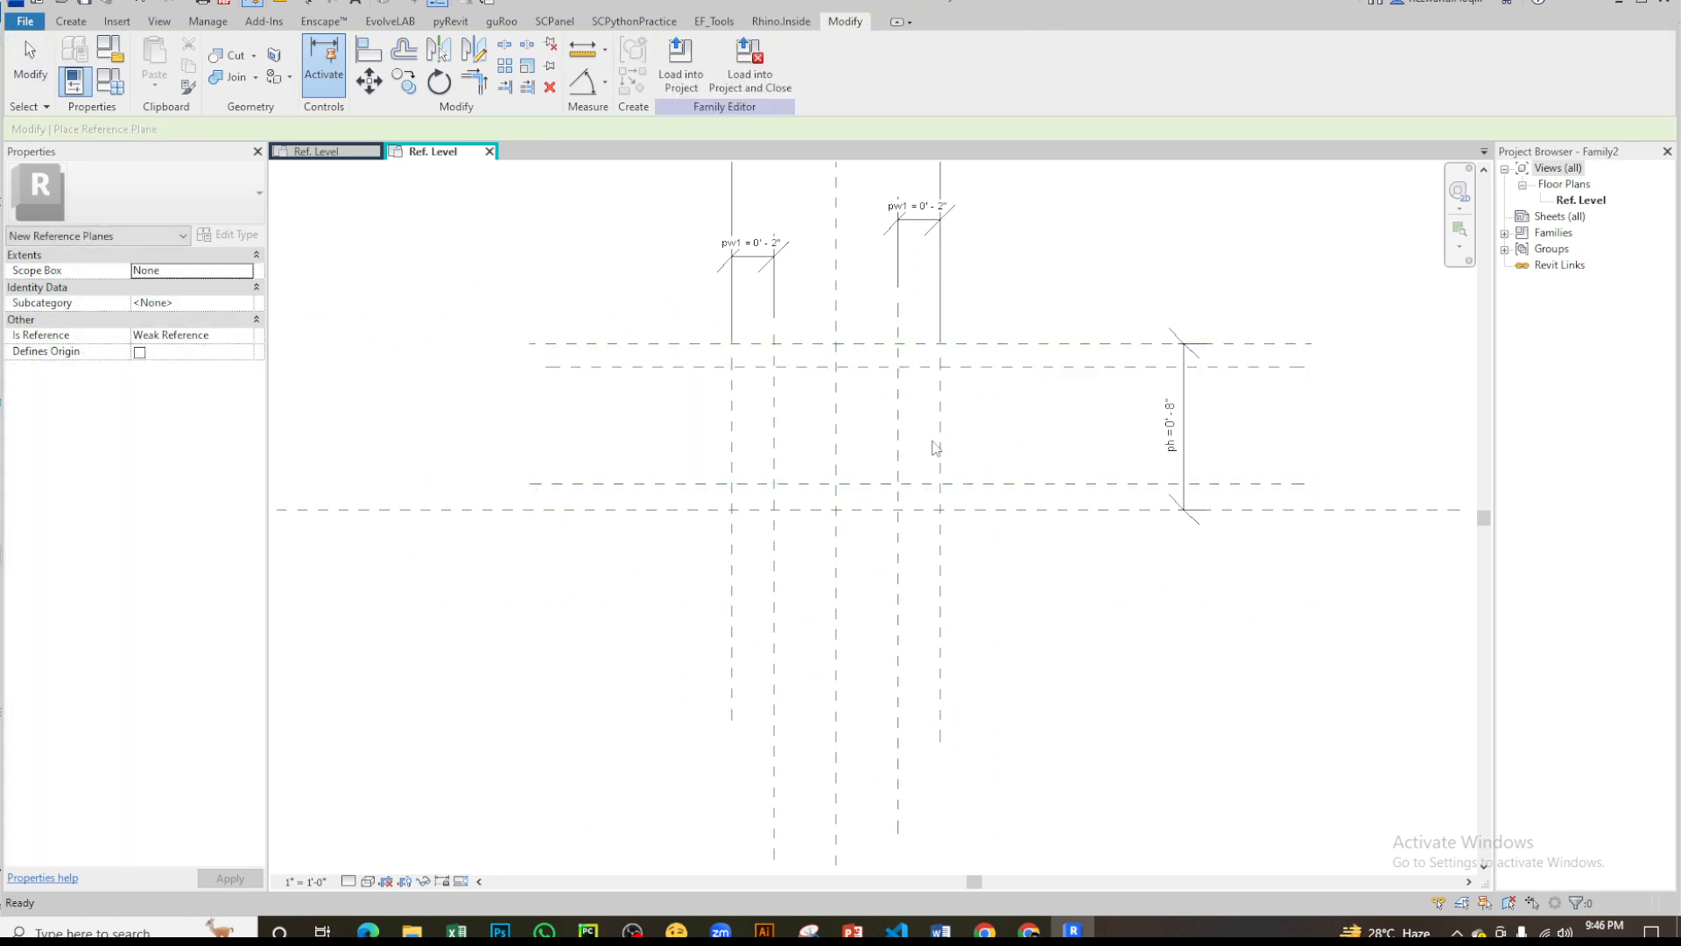
- Add aligned dimensions between the two upper horizontal planes and between the two lower ones, inside the ph dimension
scroll(870, 402, up, 3)
scroll(872, 382, down, 3)
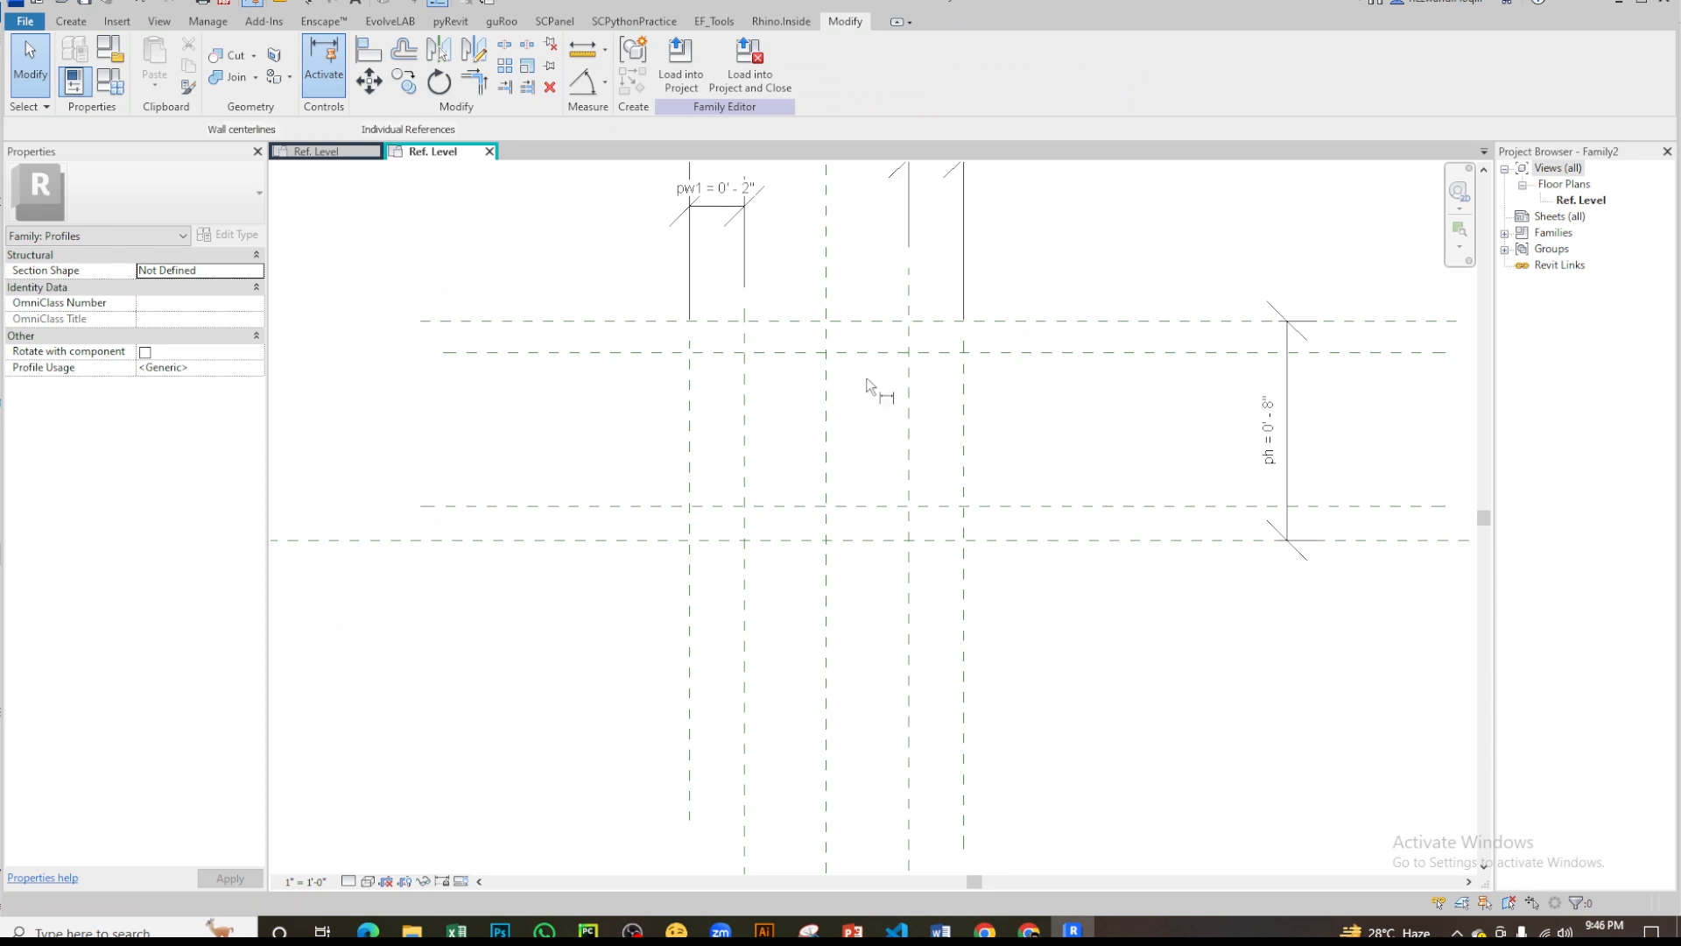
key(d)
key(i)
click(1121, 324)
click(1119, 352)
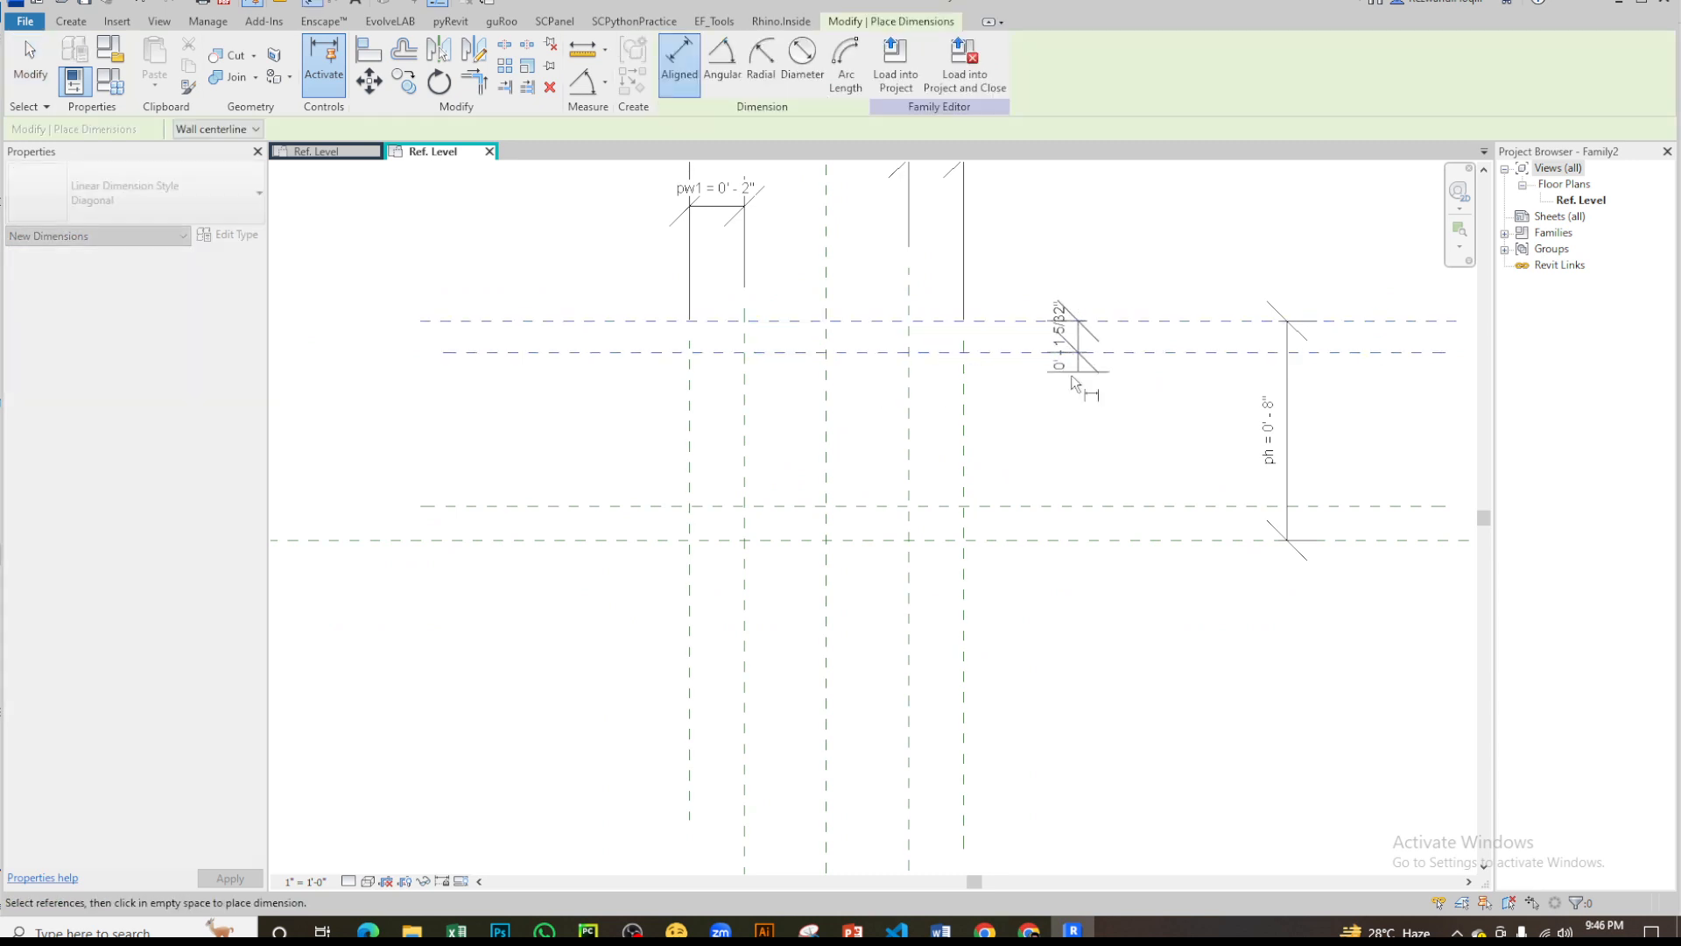
click(1070, 375)
click(1077, 540)
click(1075, 506)
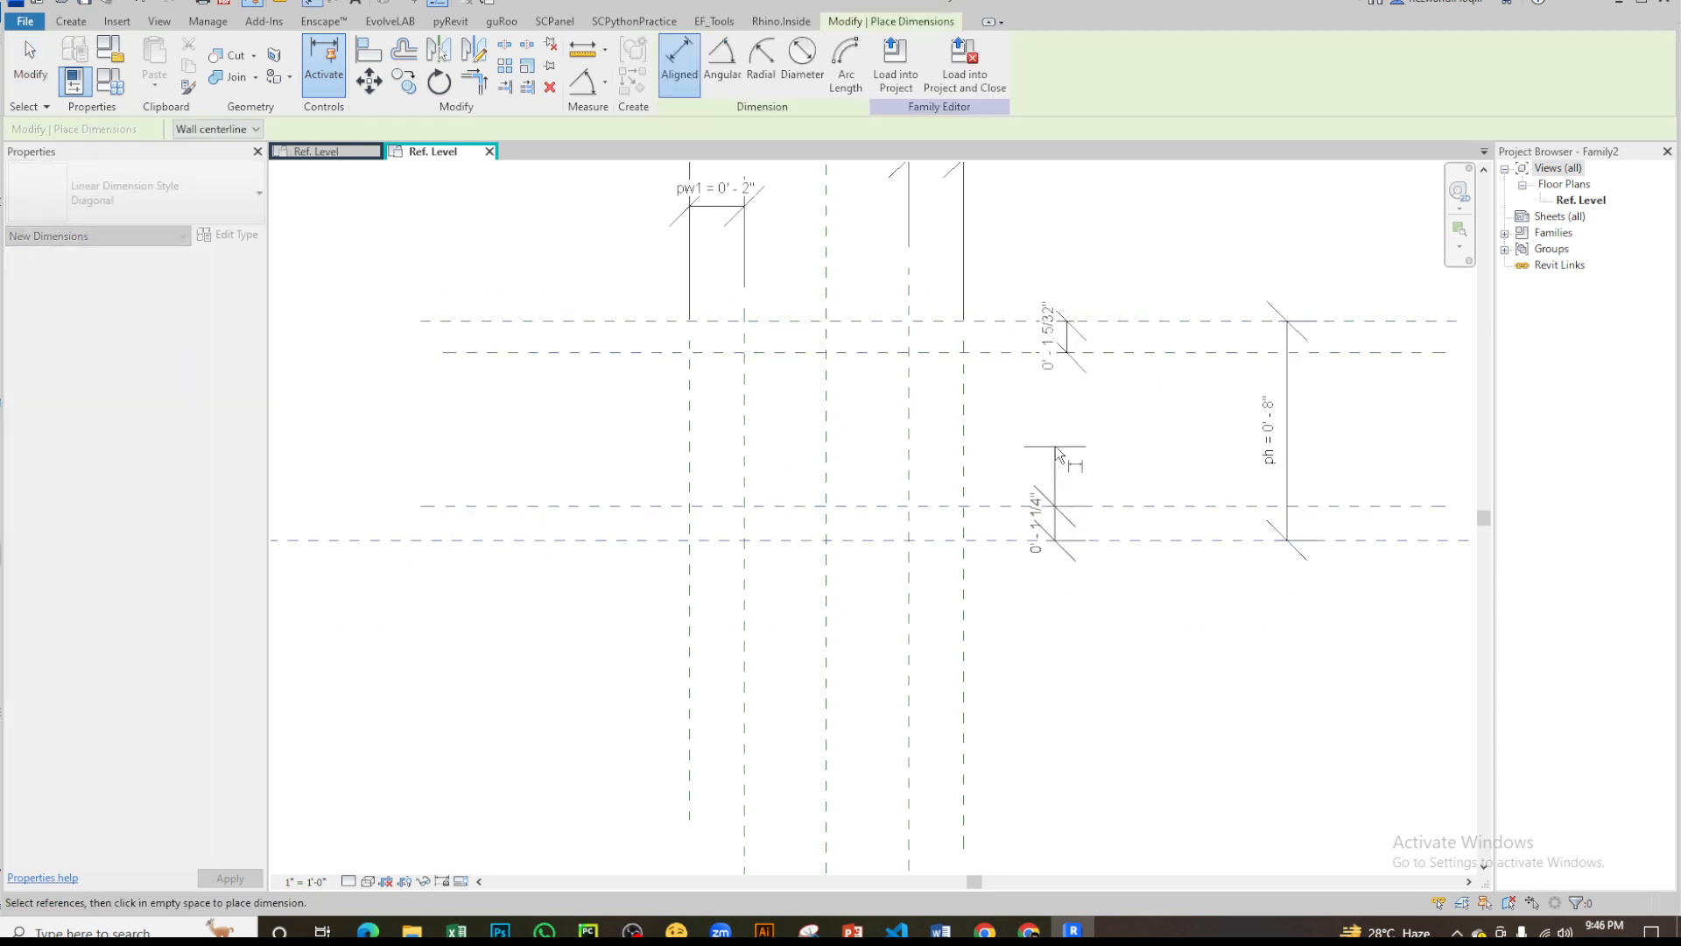
click(1061, 441)
key(Escape)
key(Escape)
- Label both small height dimensions together with a new instance family parameter named ph1
click(1069, 337)
ctrl+click(1065, 521)
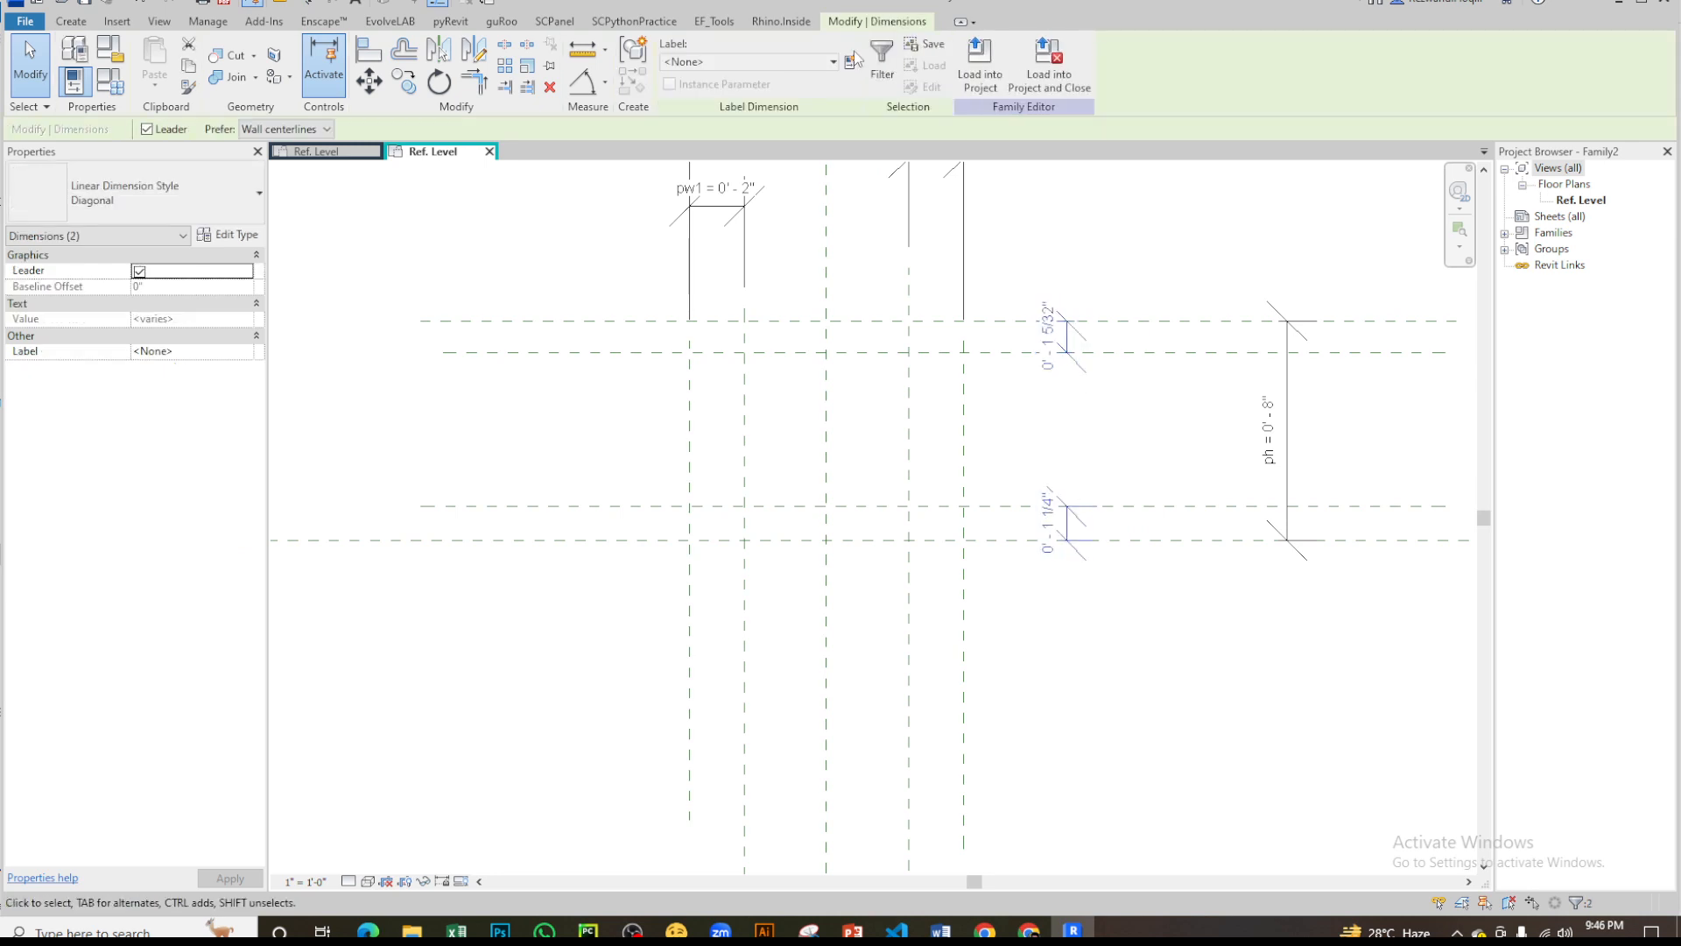
click(850, 62)
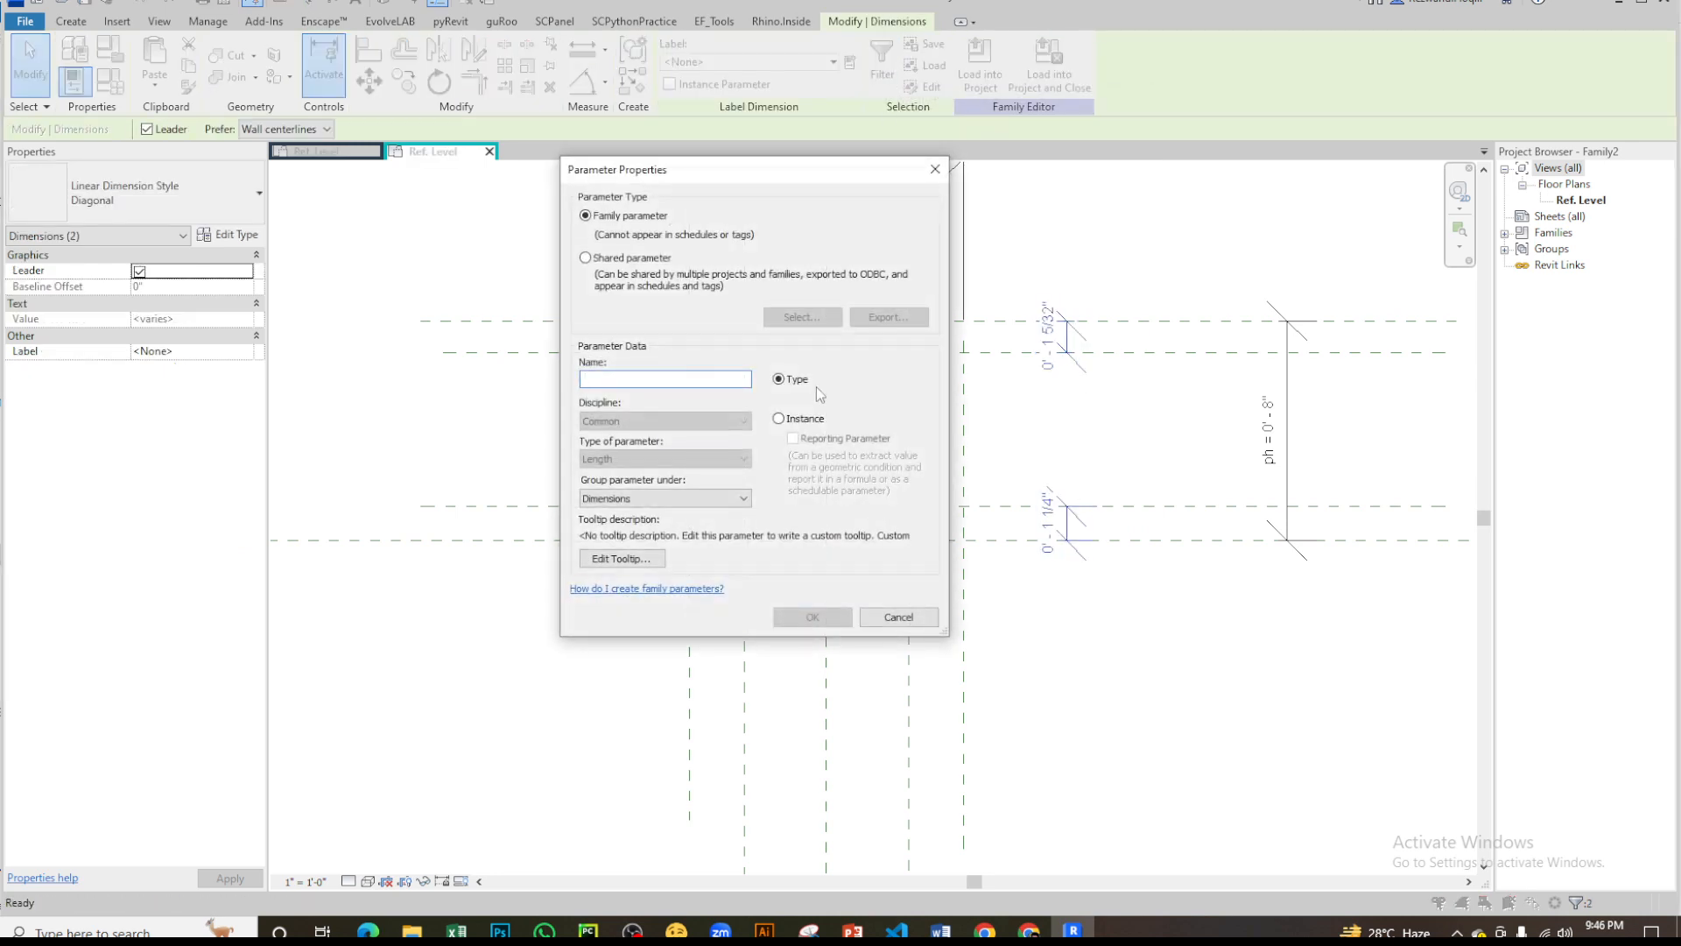
text(ph)
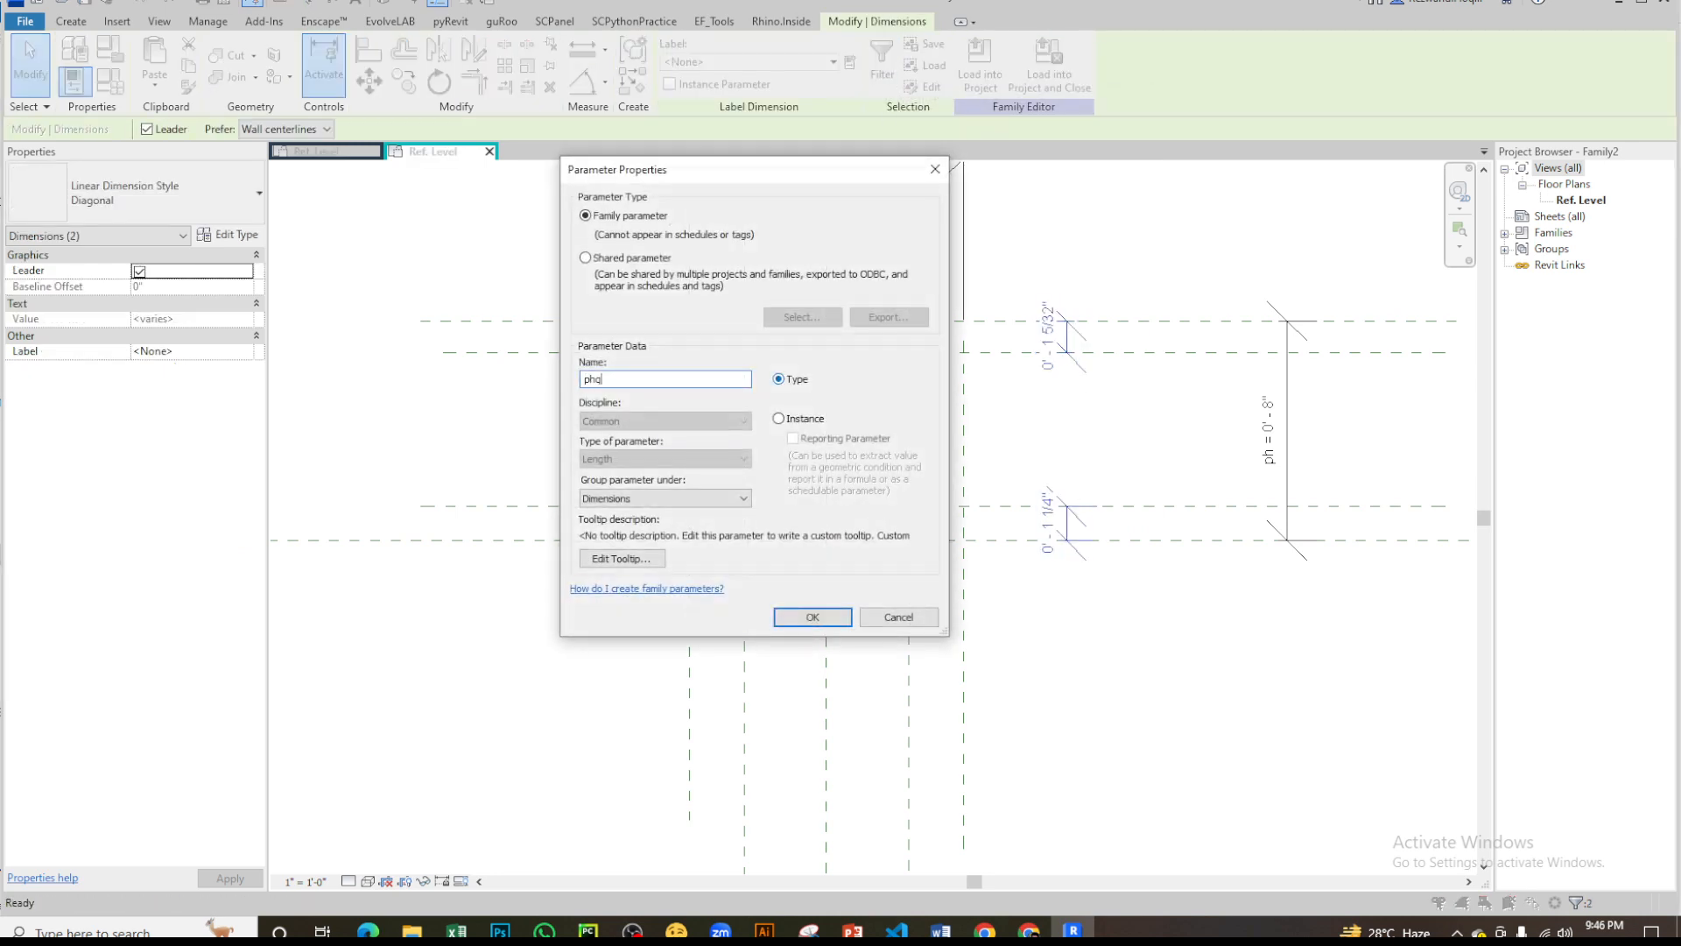
text(1)
click(808, 418)
click(813, 617)
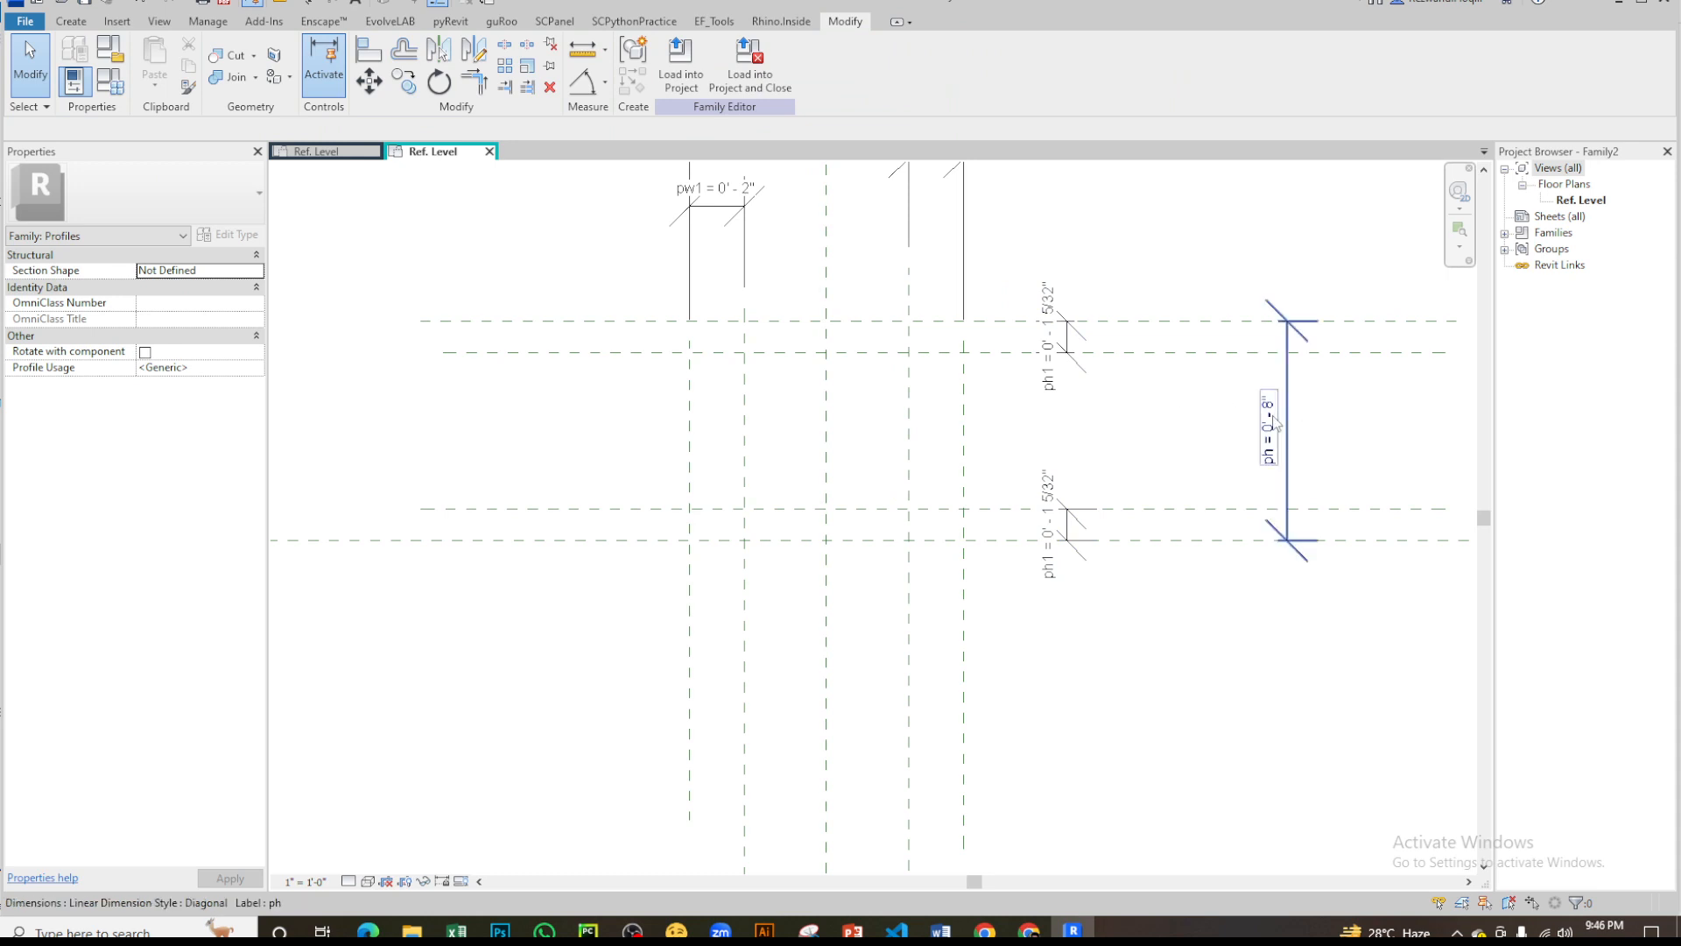
- Set the overall height dimension ph to 7"
mouse_move(1295, 402)
middle_down()
mouse_move(1118, 415)
mouse_move(1289, 523)
middle_up()
click(1288, 524)
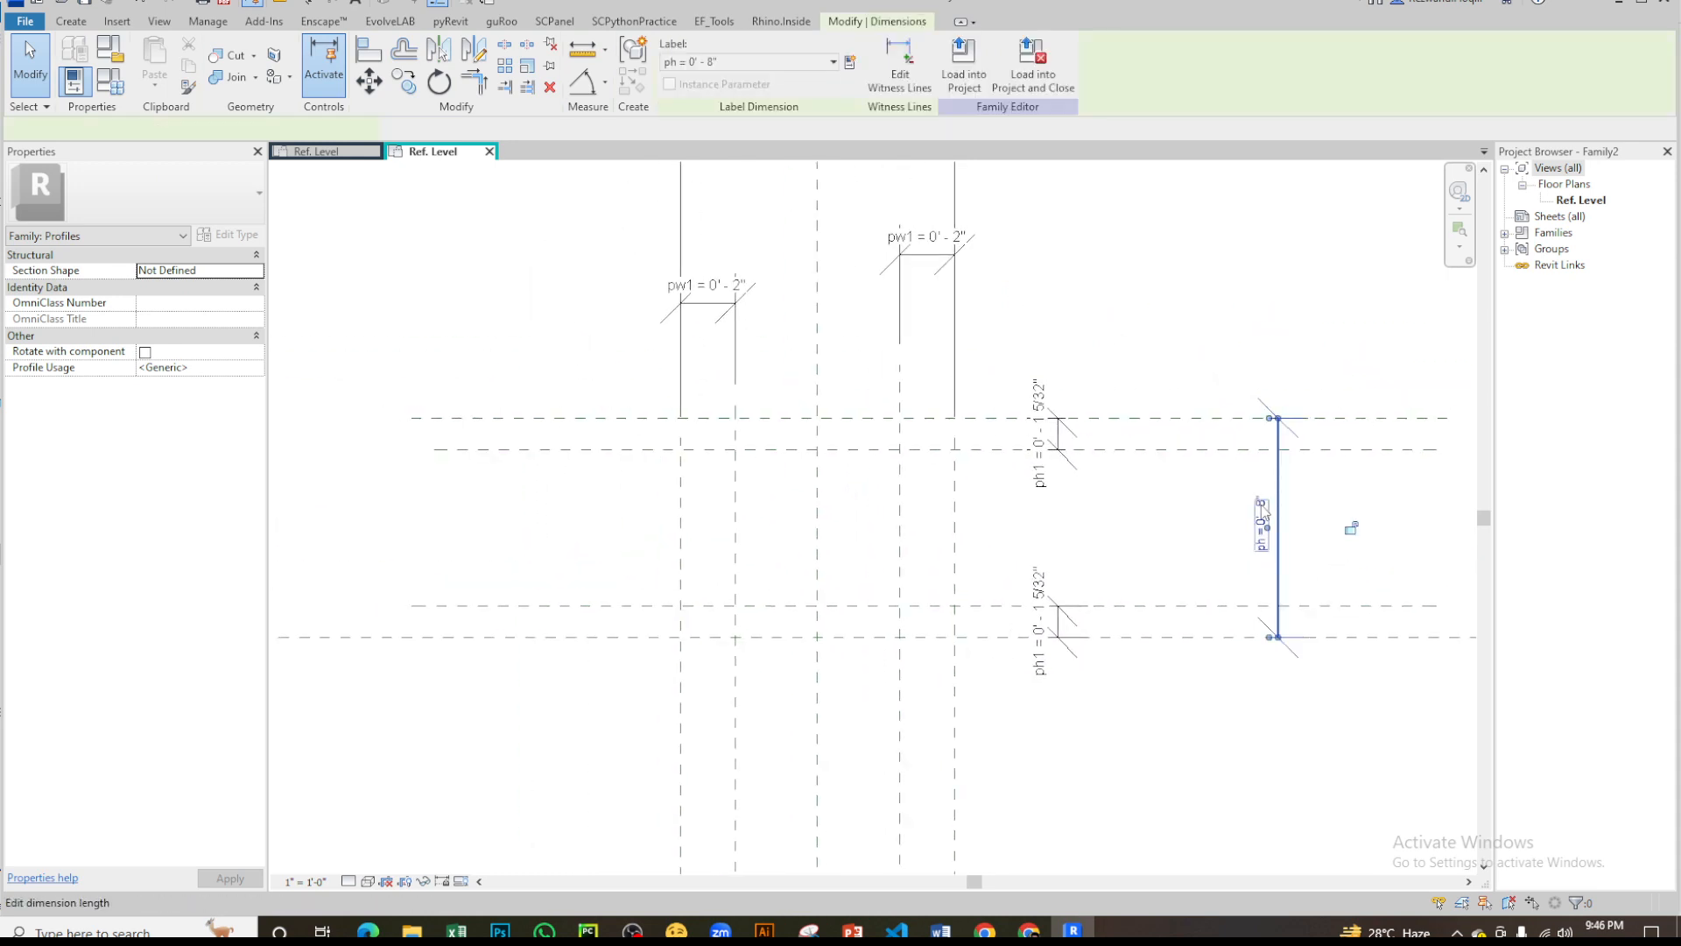
click(1266, 518)
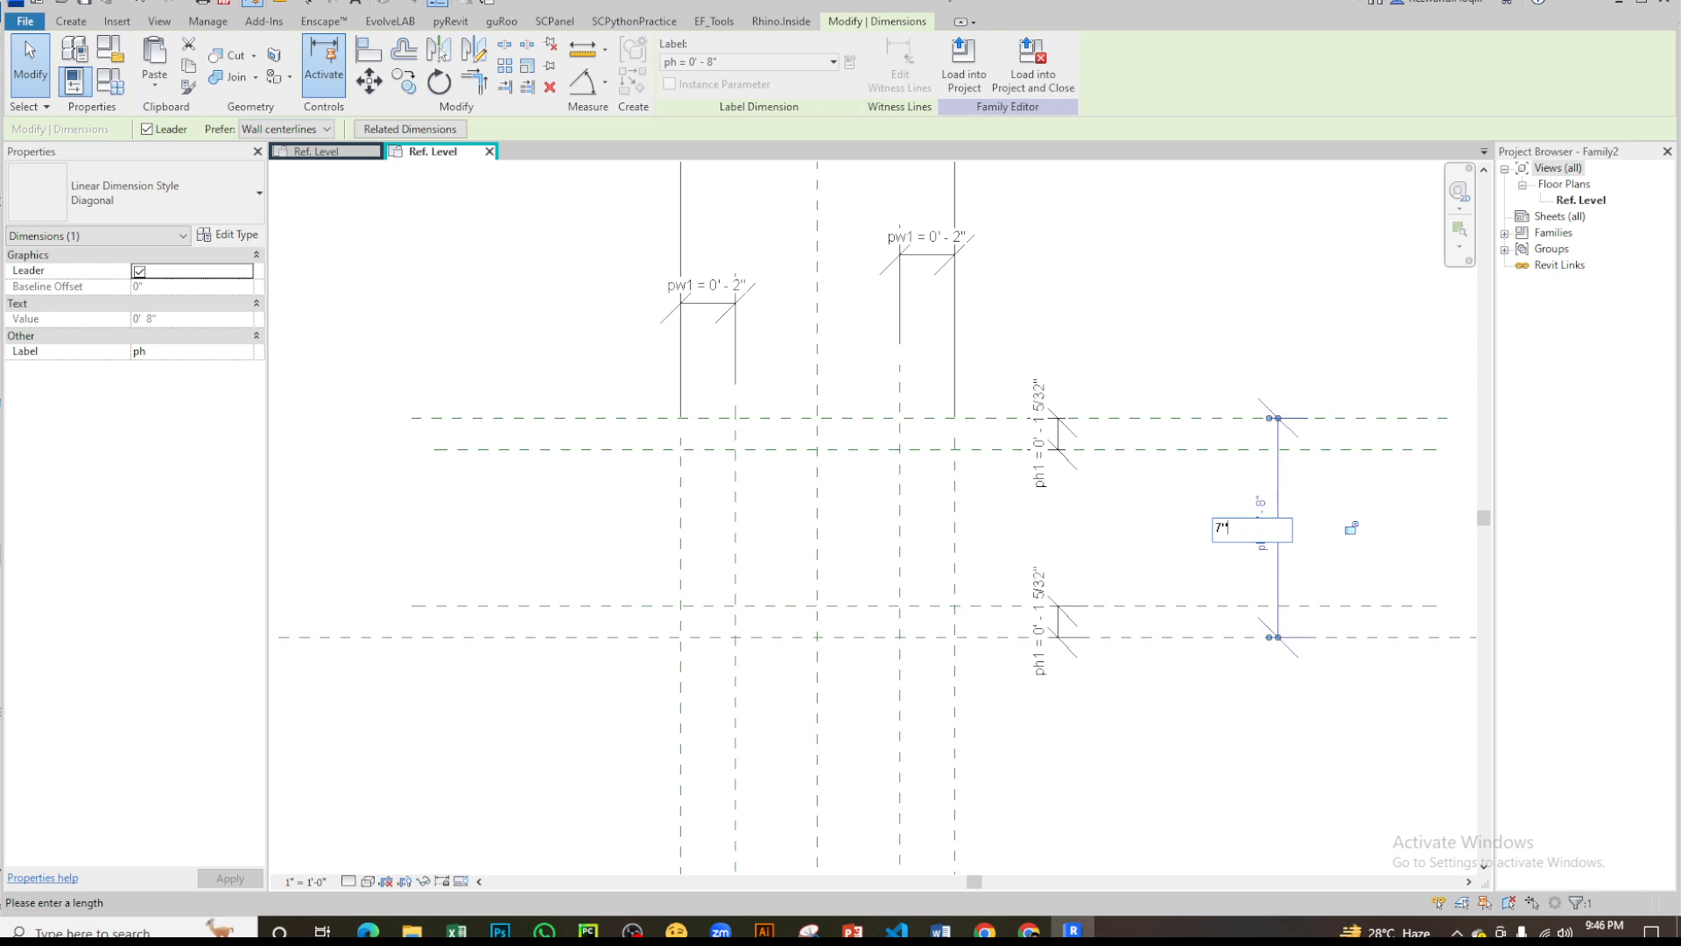
key(Return)
- Set the ph1 dimension between the two upper horizontal planes to 1"
scroll(1103, 530, up, 5)
click(1101, 531)
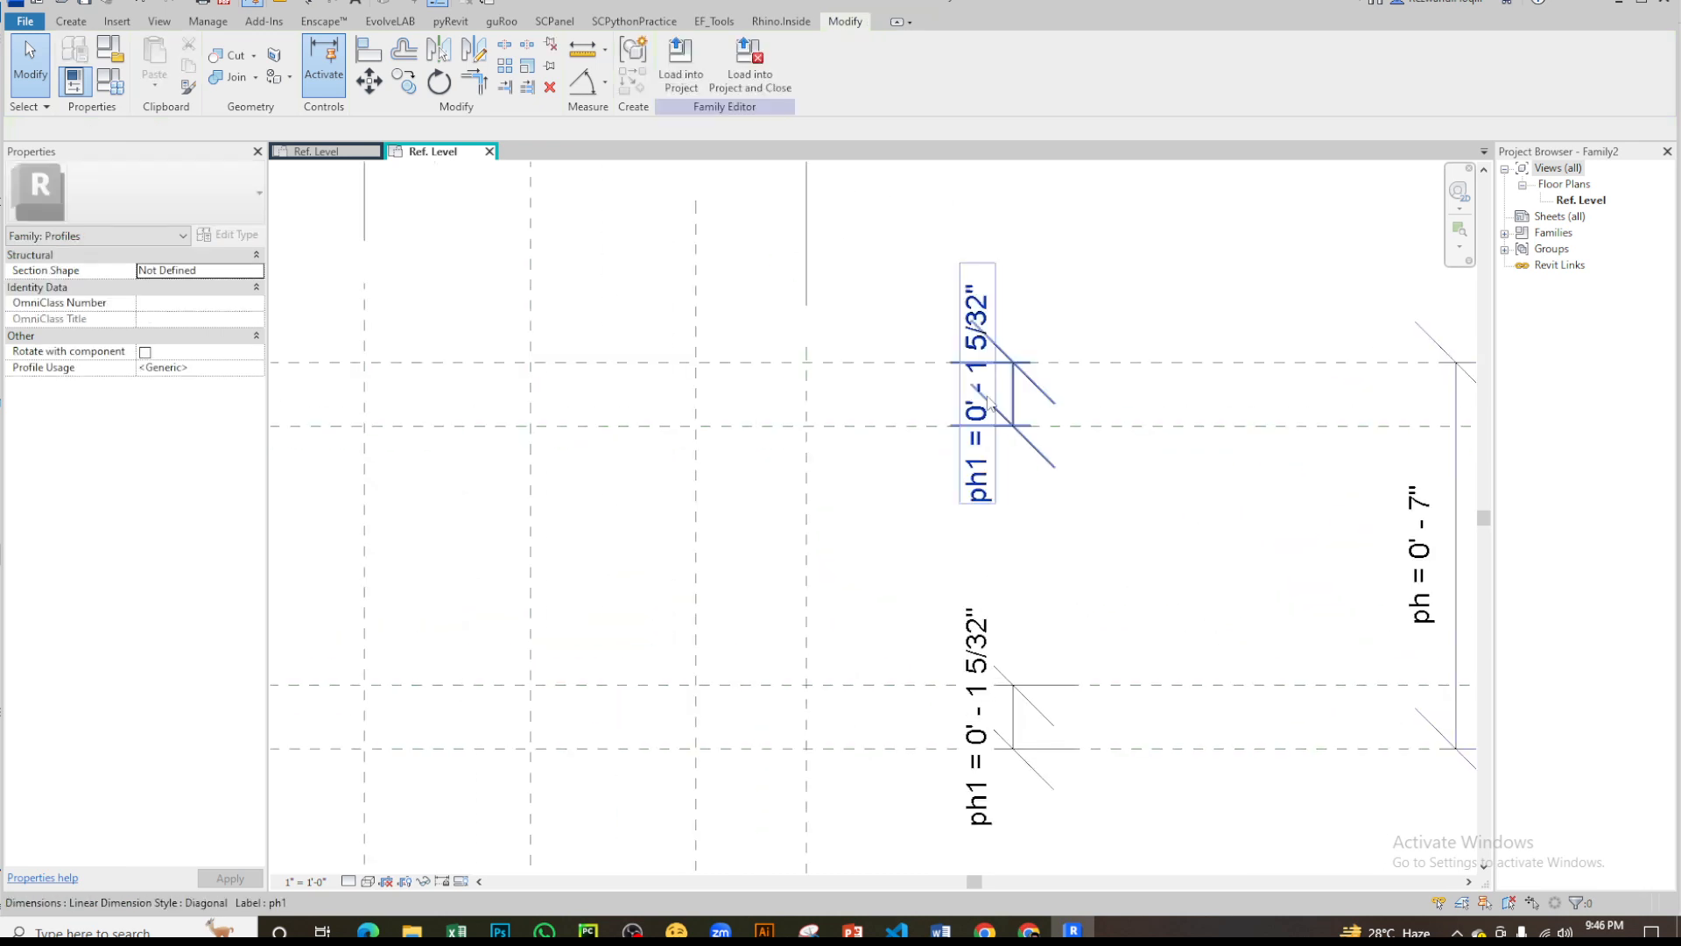
scroll(972, 461, down, 4)
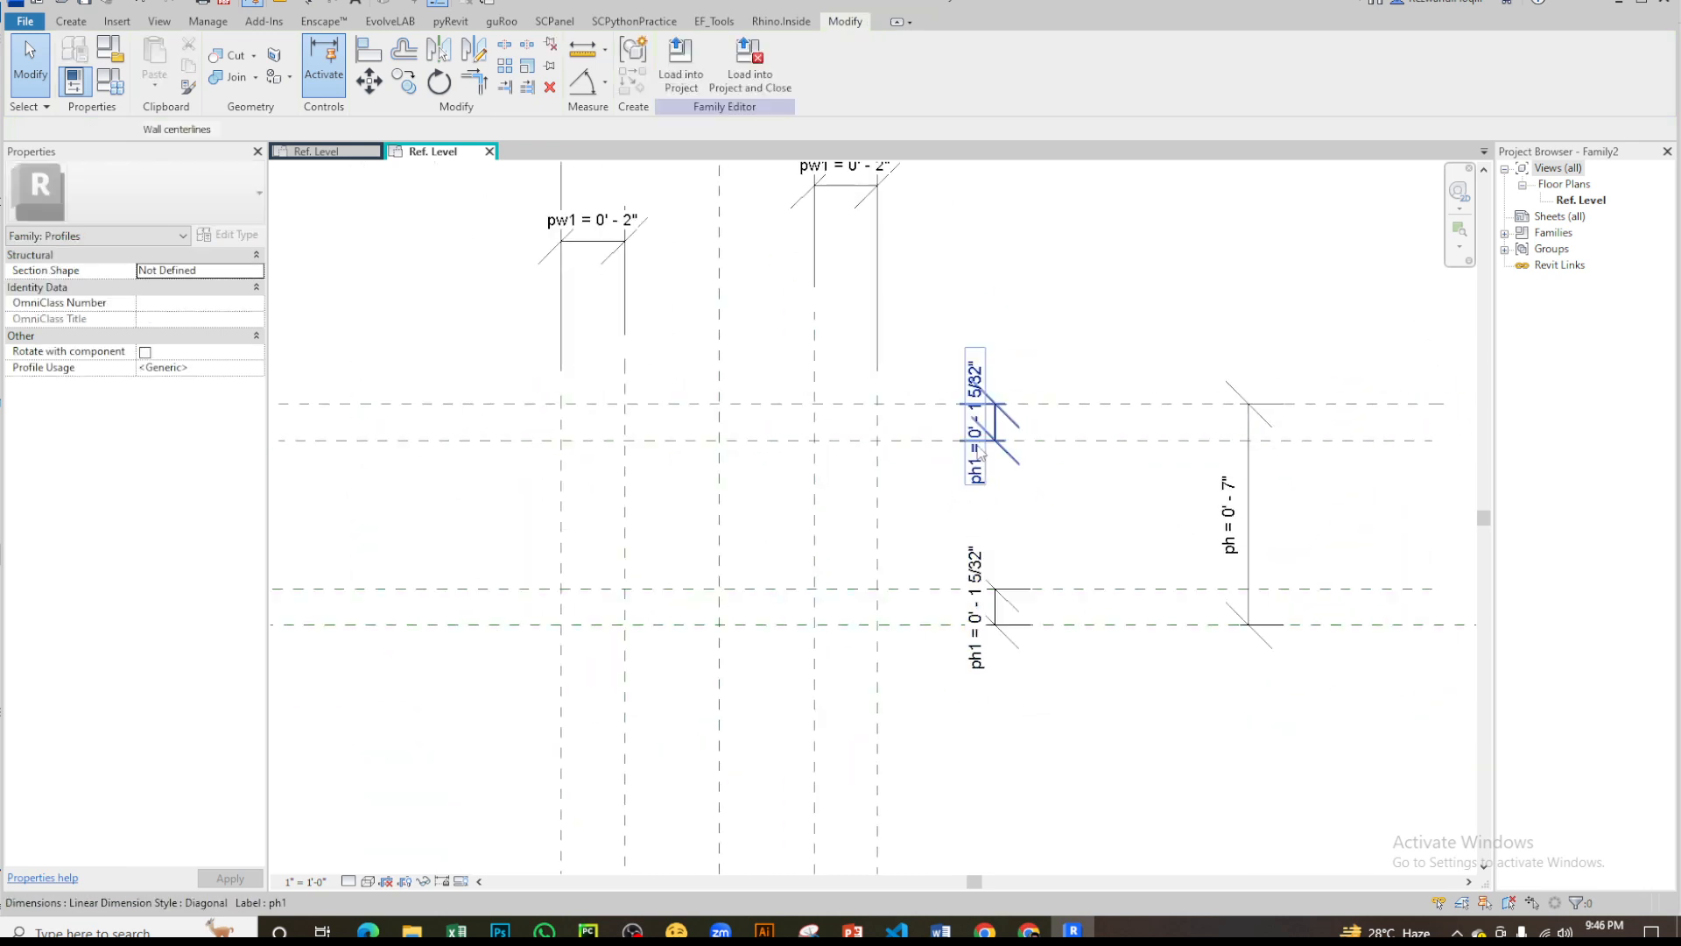
click(978, 390)
scroll(979, 394, up, 3)
click(984, 425)
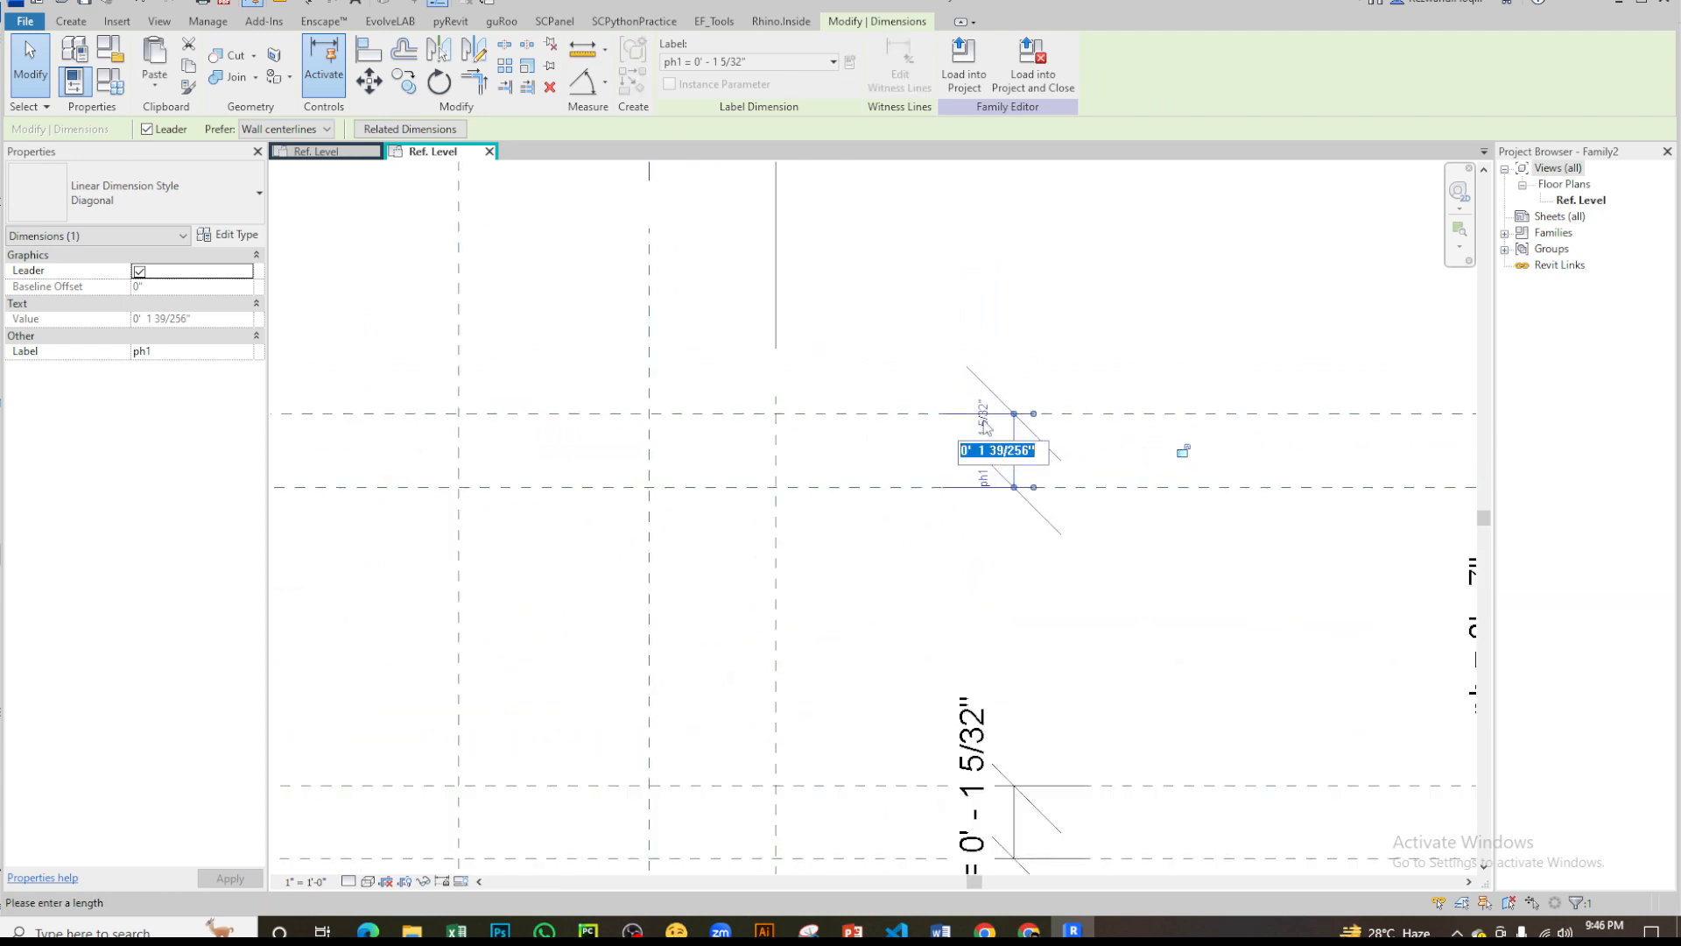
text(1)
key(Return)
scroll(939, 561, down, 3)
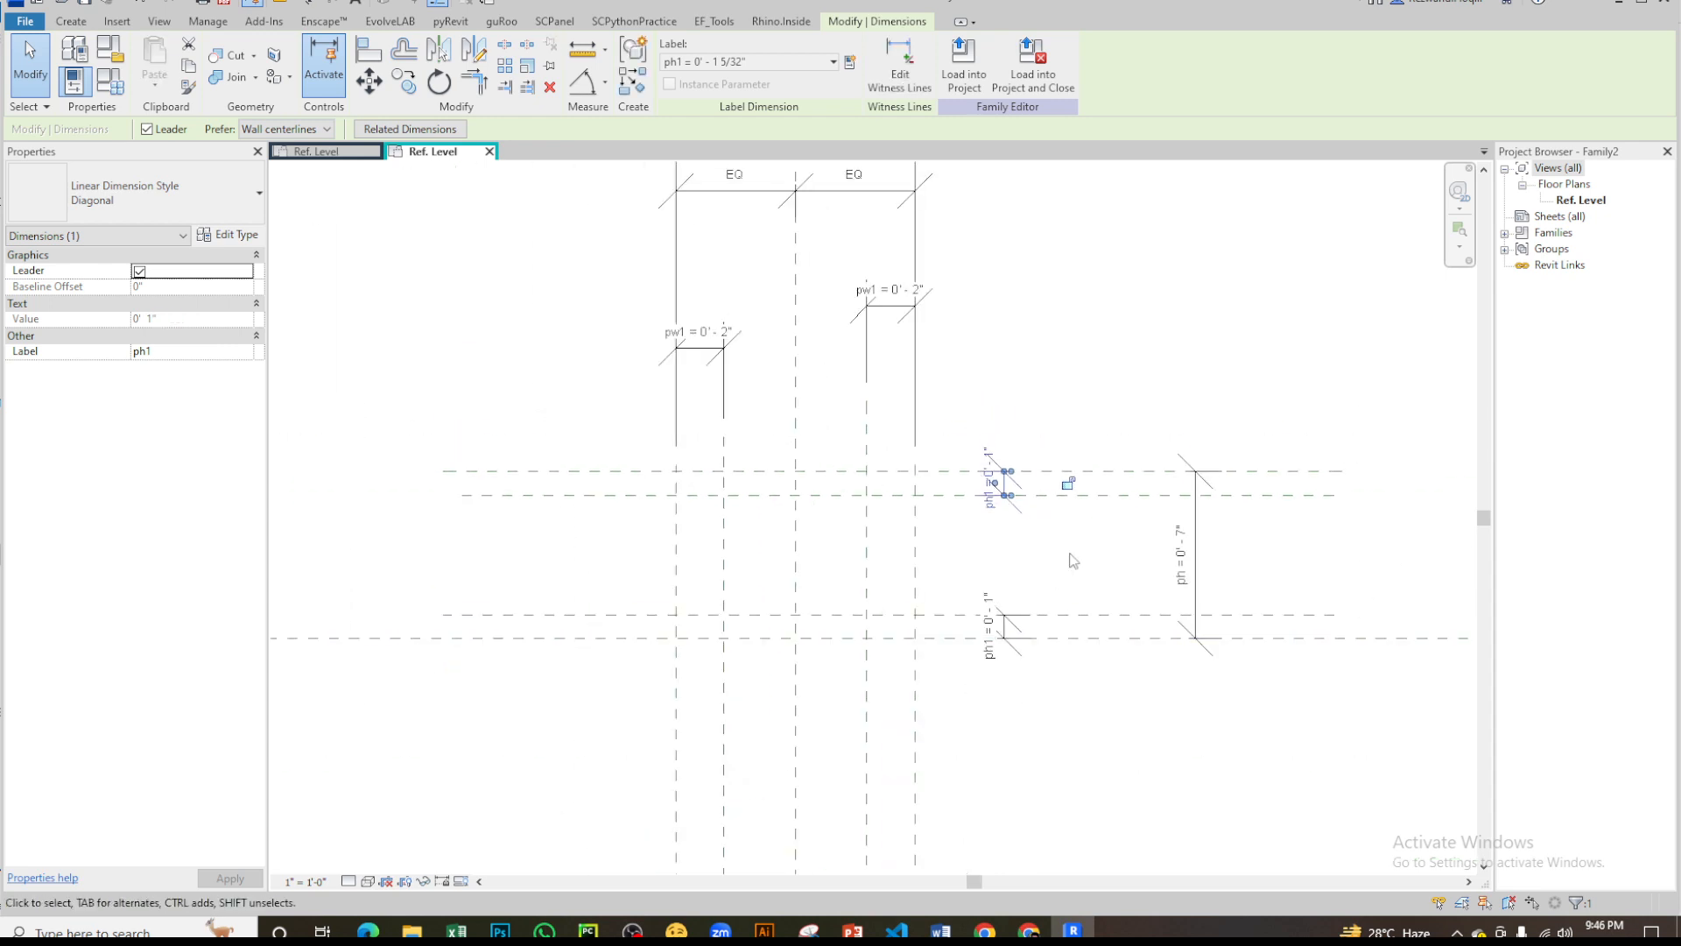
- Set the left pw1 width dimension to 1"
click(937, 555)
scroll(1017, 532, down, 1)
middle_drag(1018, 532, 1192, 517)
scroll(865, 585, up, 2)
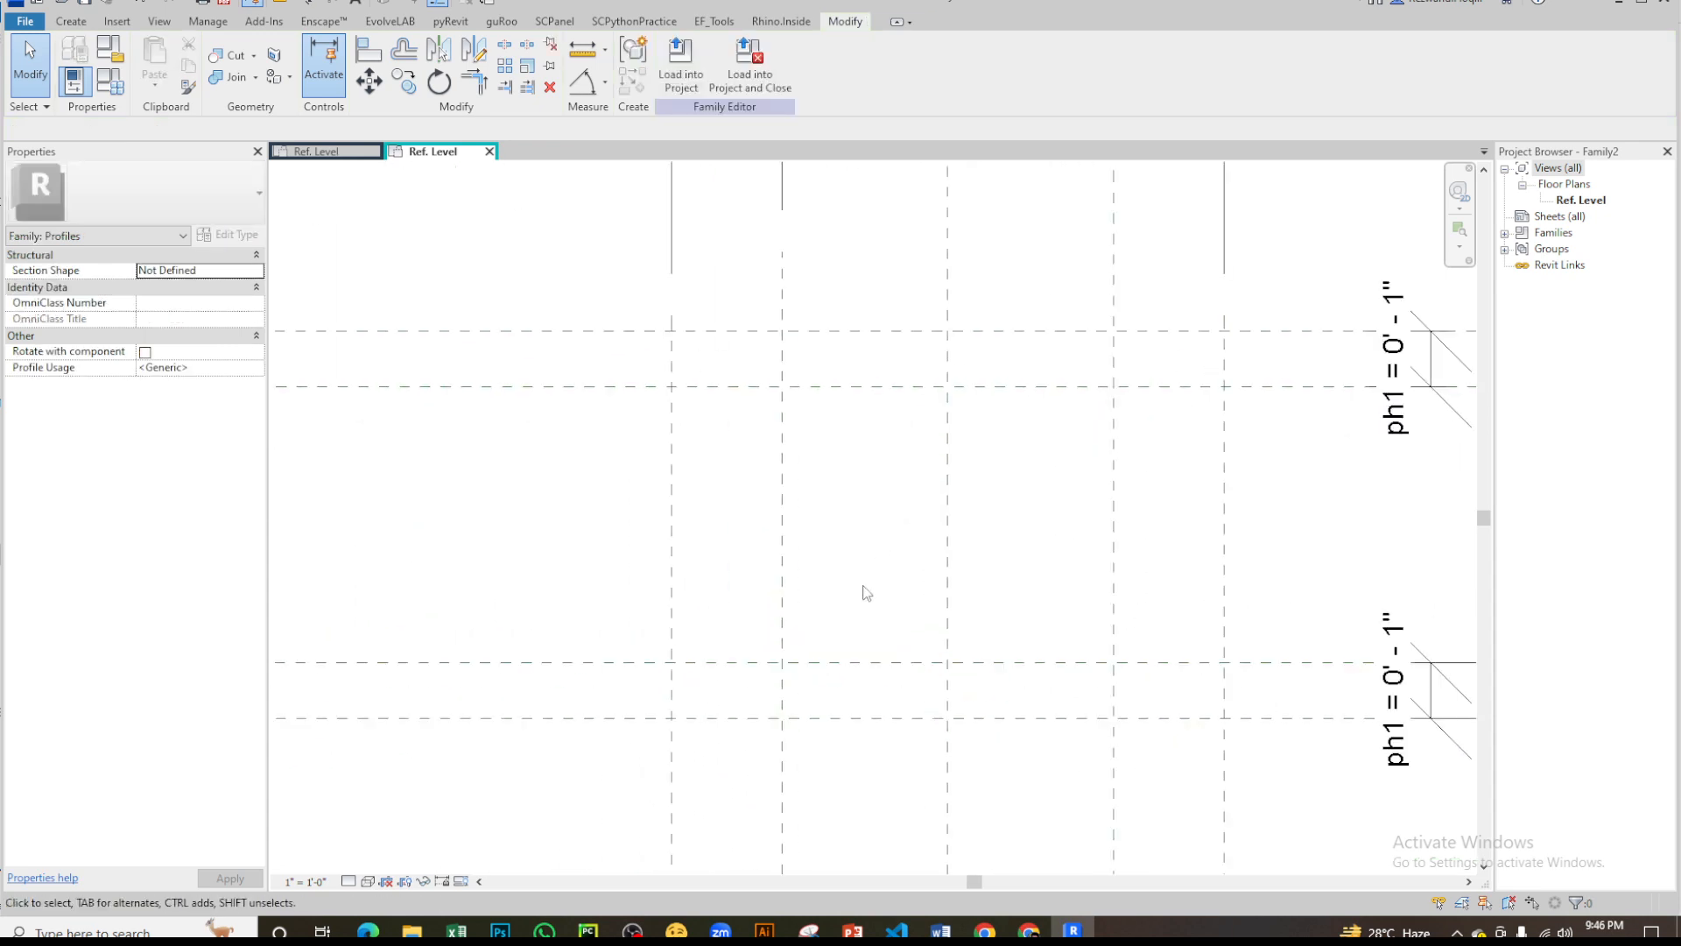
middle_drag(908, 614, 946, 910)
click(798, 383)
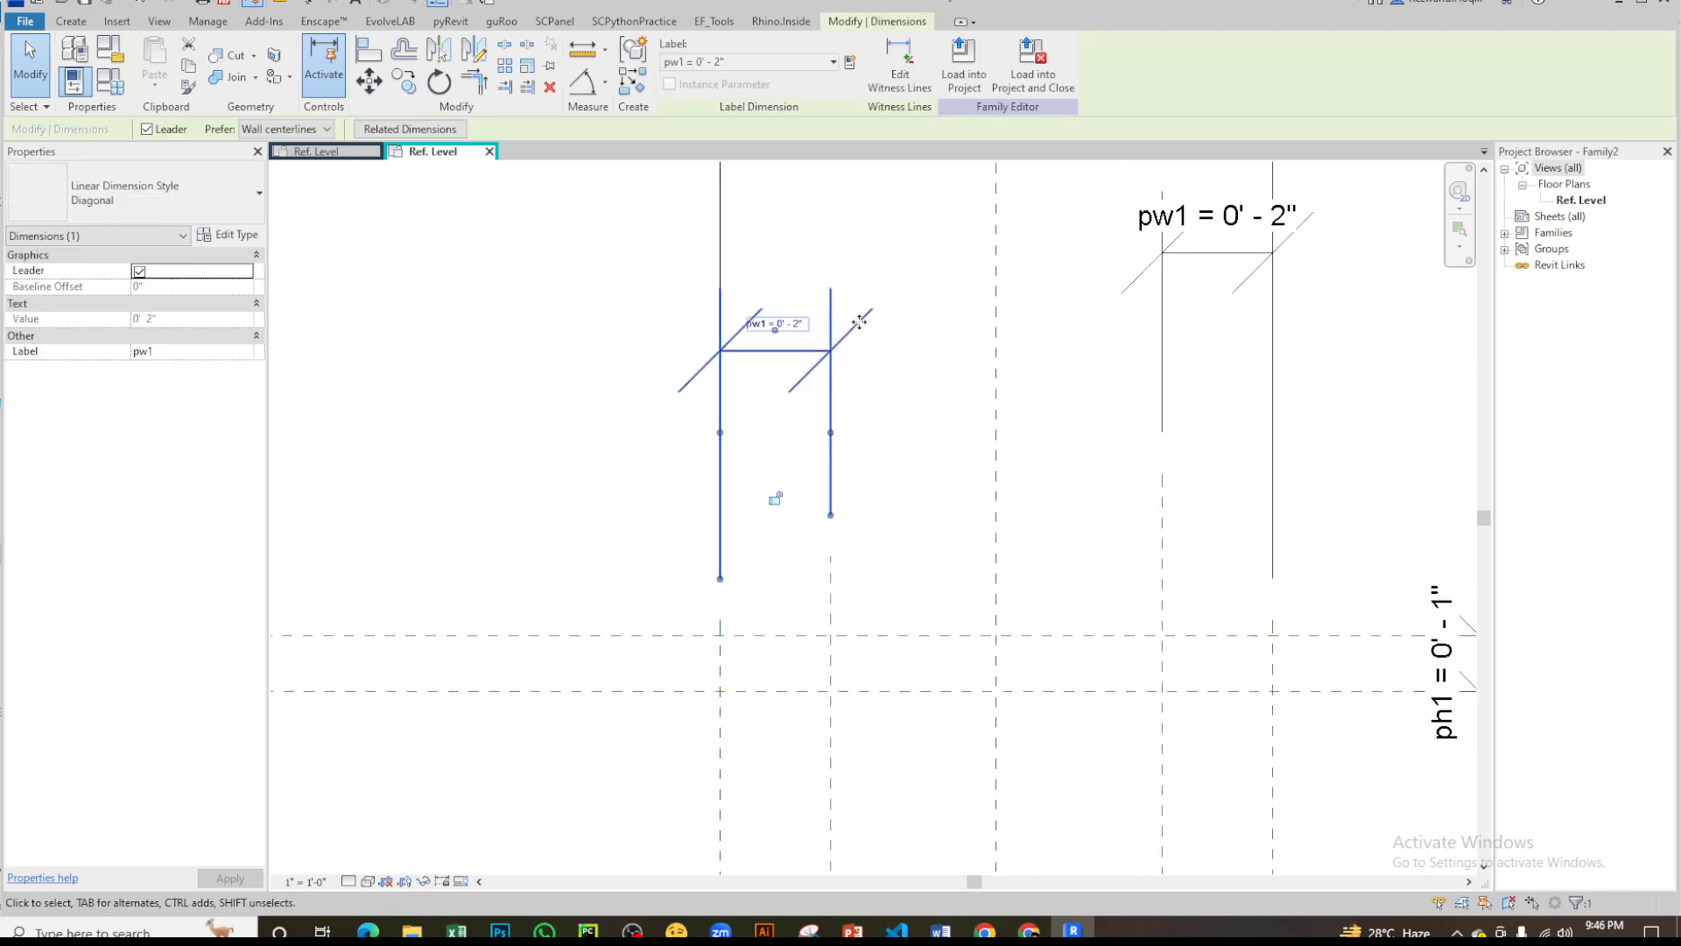
click(783, 315)
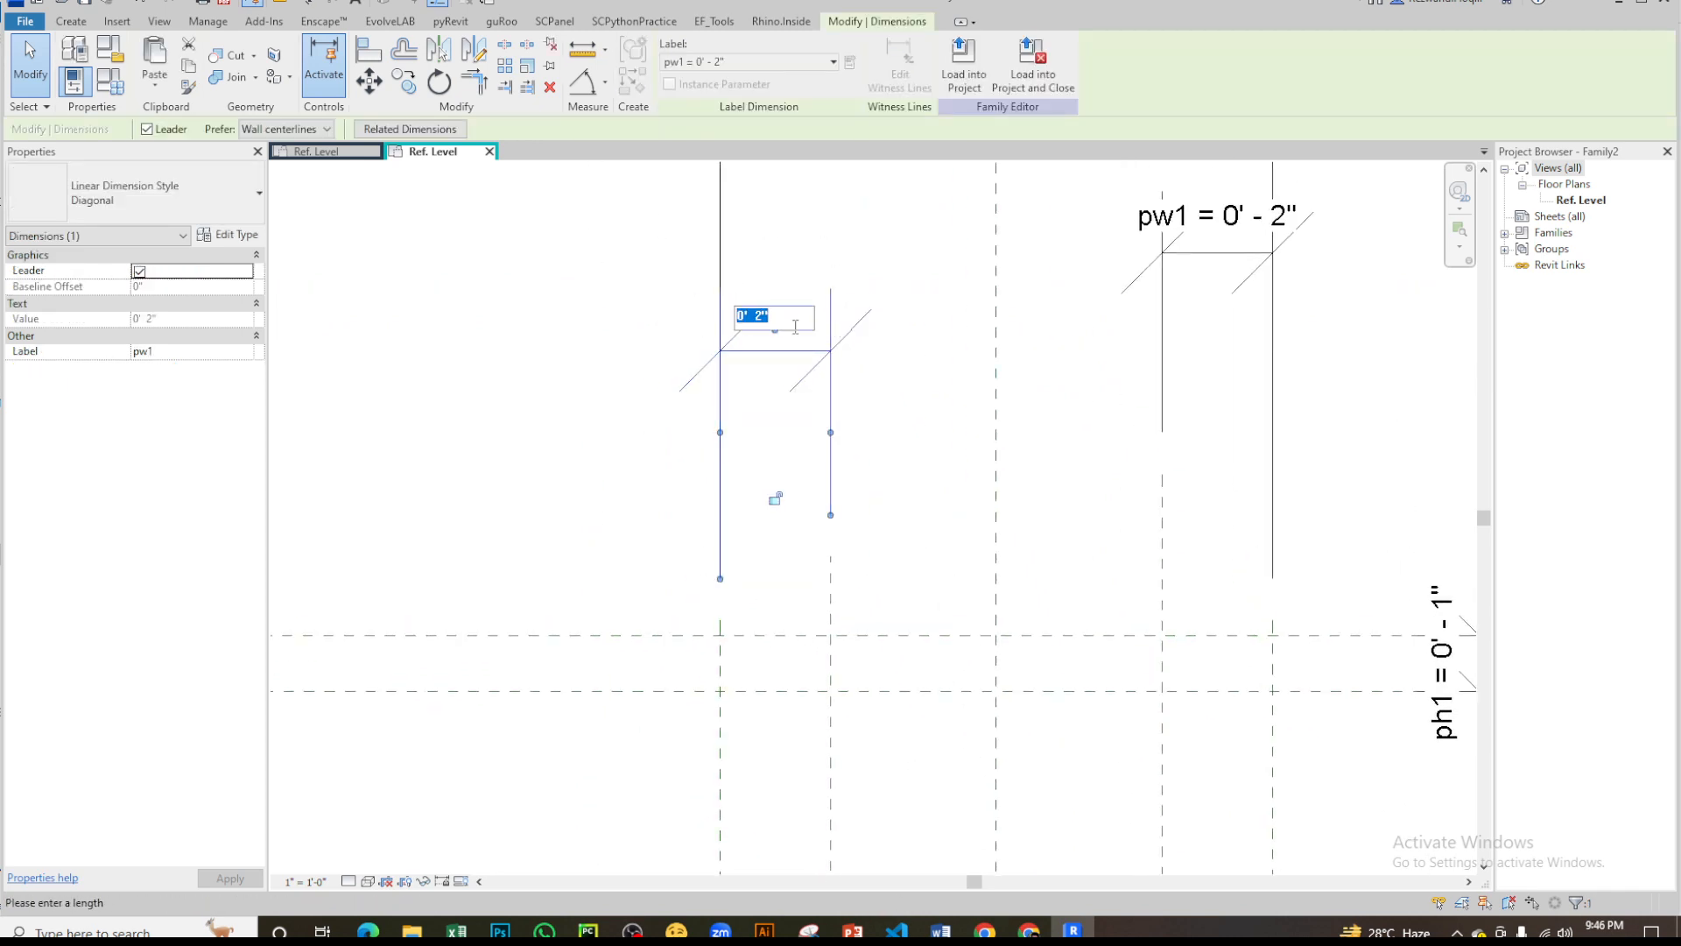
text(1")
key(Return)
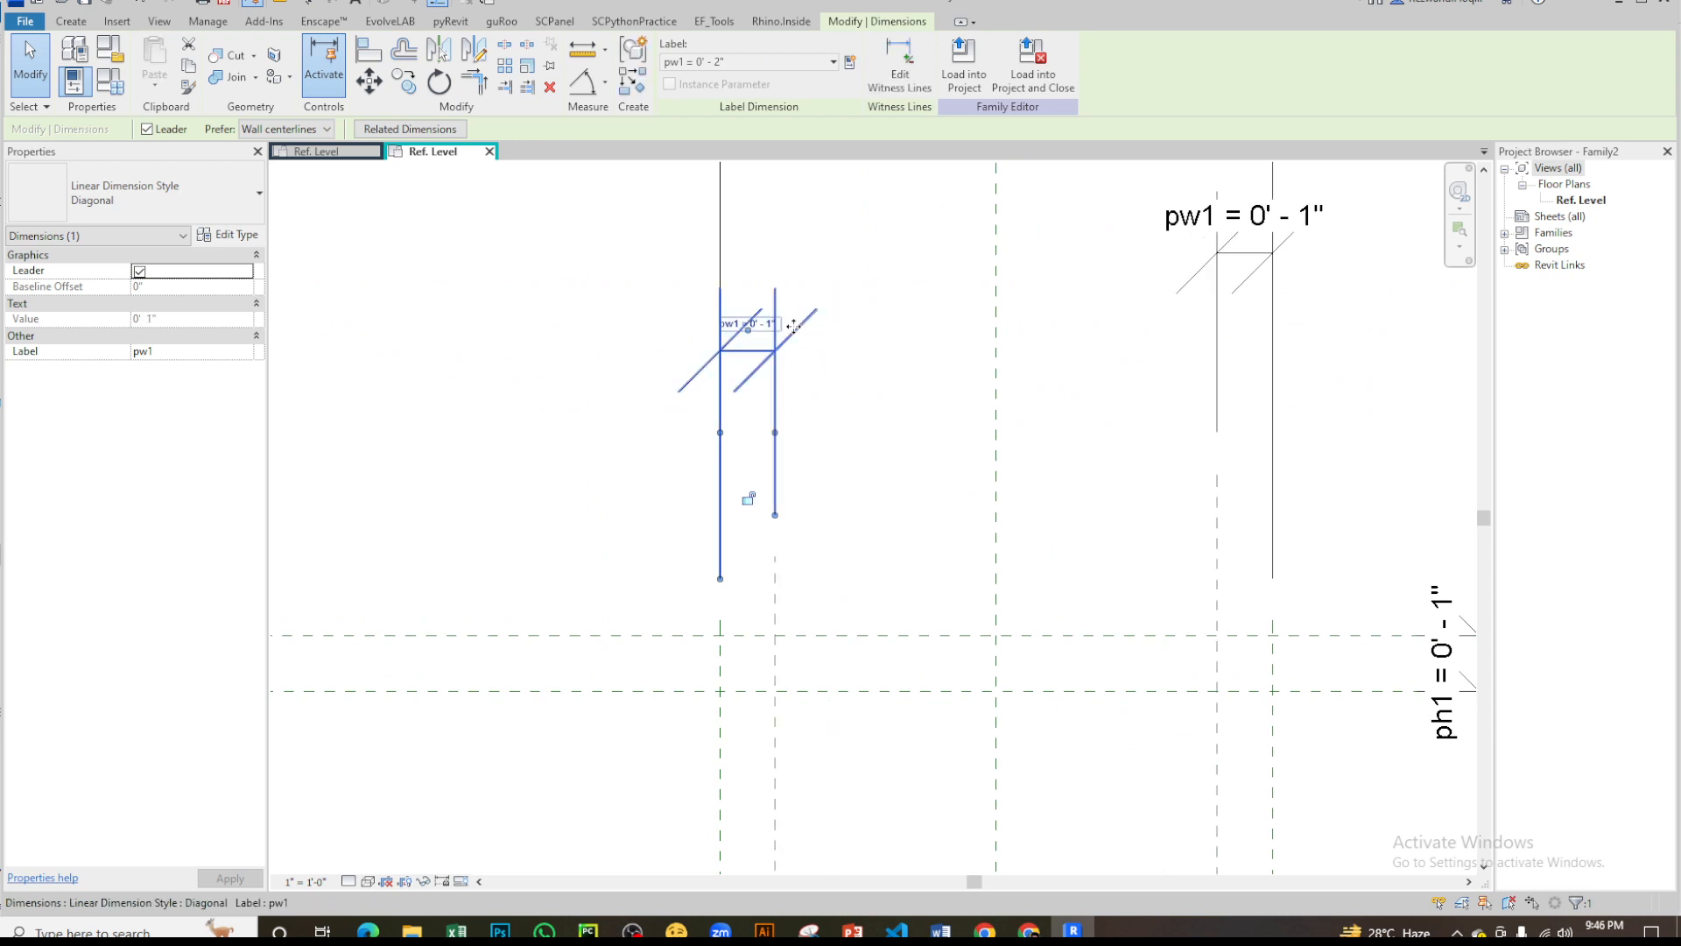
- Draw the lower lip: a 1" horizontal line on the bottom plane to the outer left plane, then a 1" vertical line up
click(929, 478)
scroll(871, 303, down, 3)
scroll(914, 521, up, 1)
middle_drag(914, 522, 898, 443)
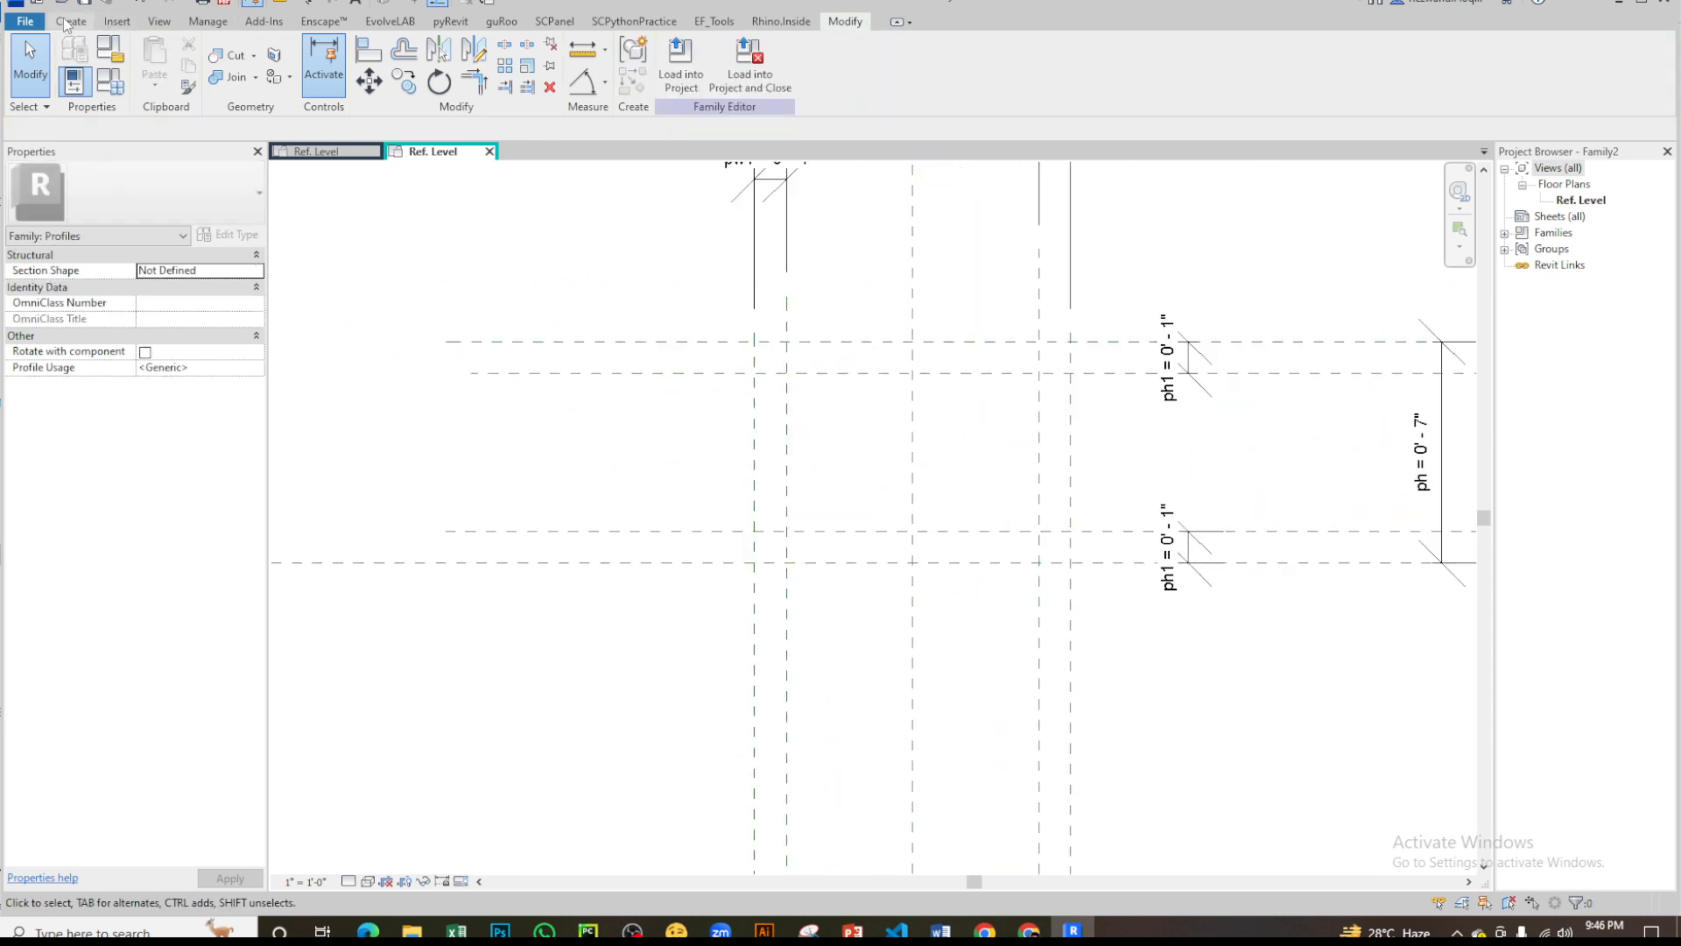
click(69, 21)
click(150, 66)
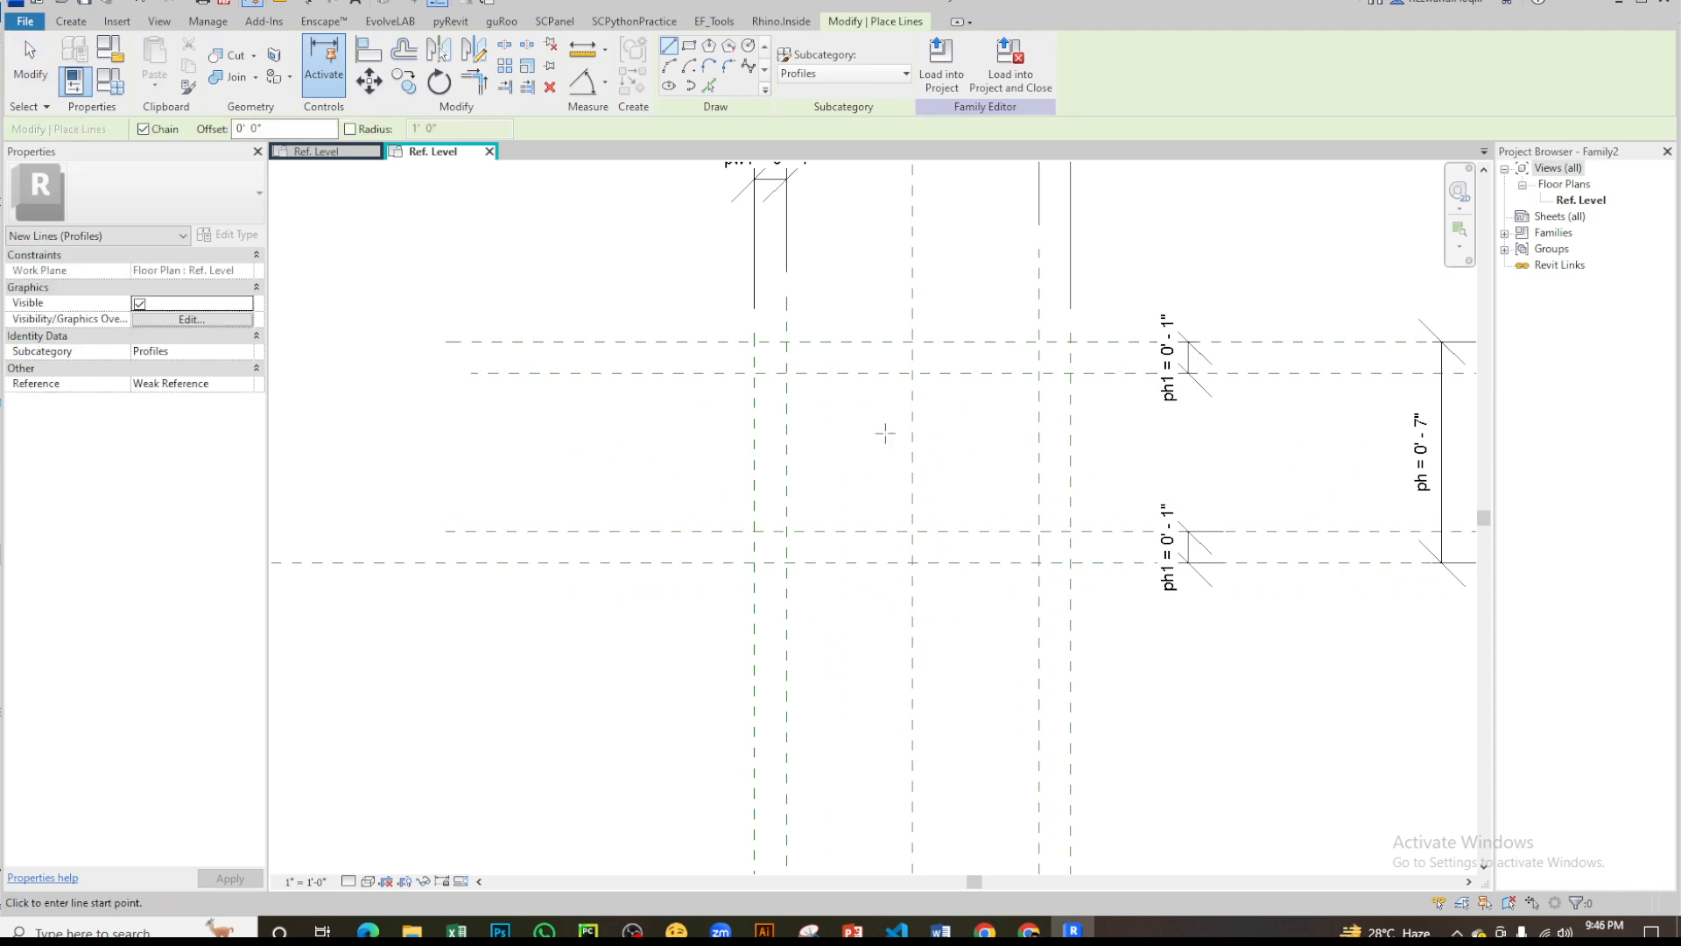
scroll(884, 433, up, 2)
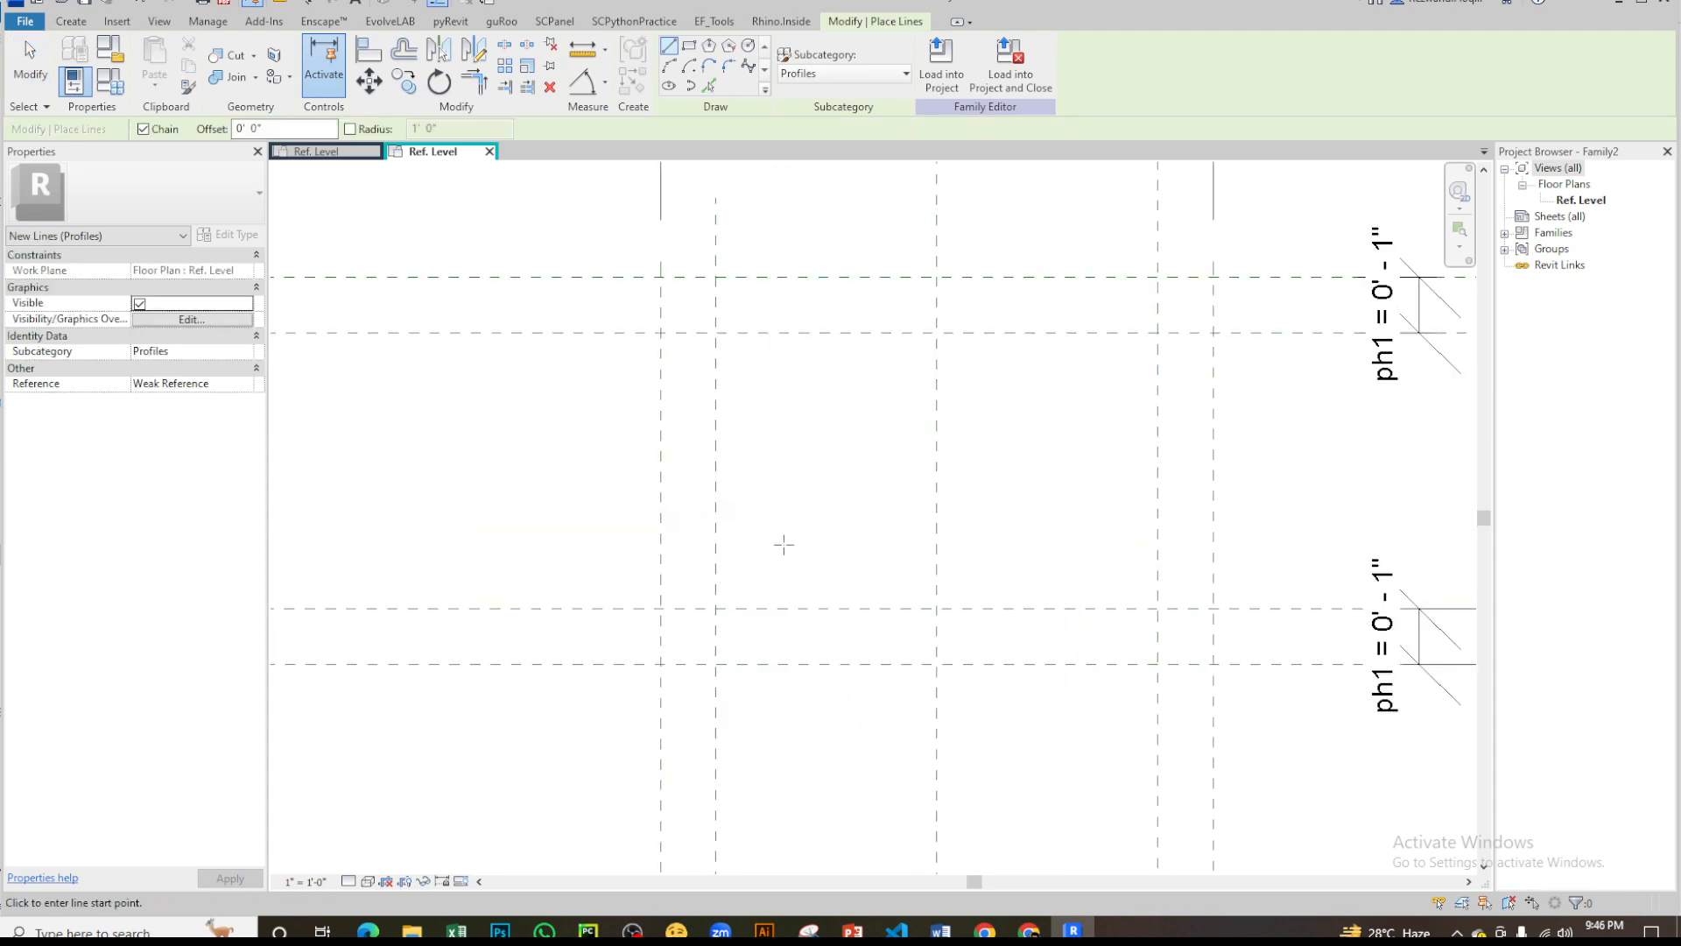
click(715, 663)
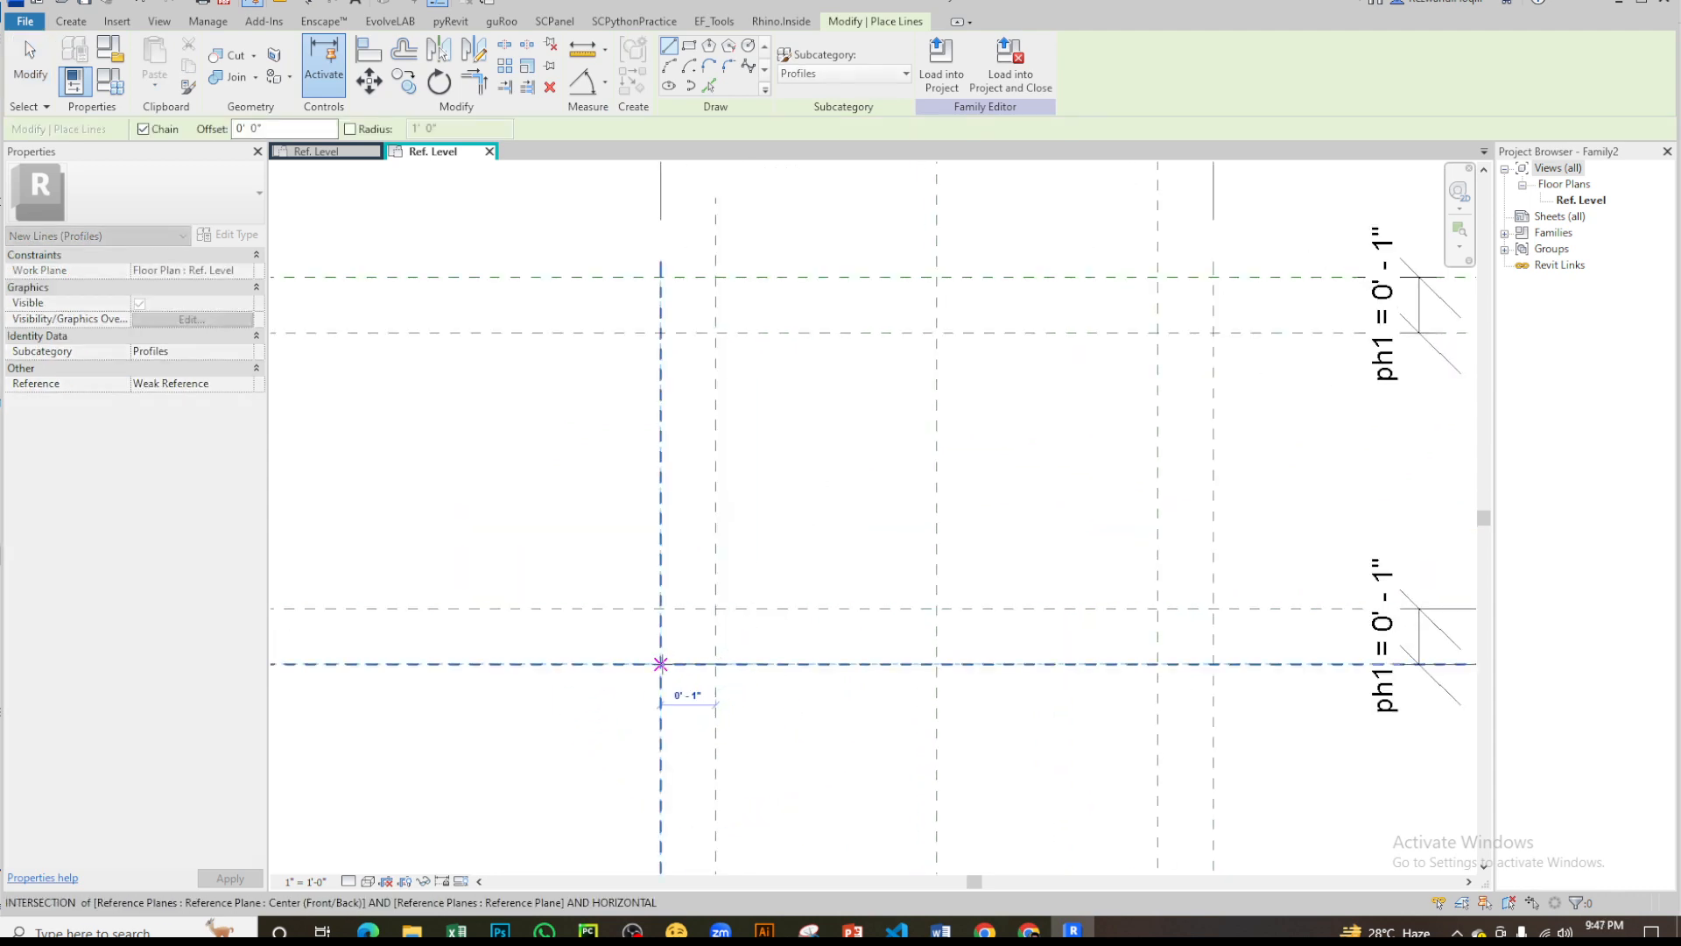
click(661, 663)
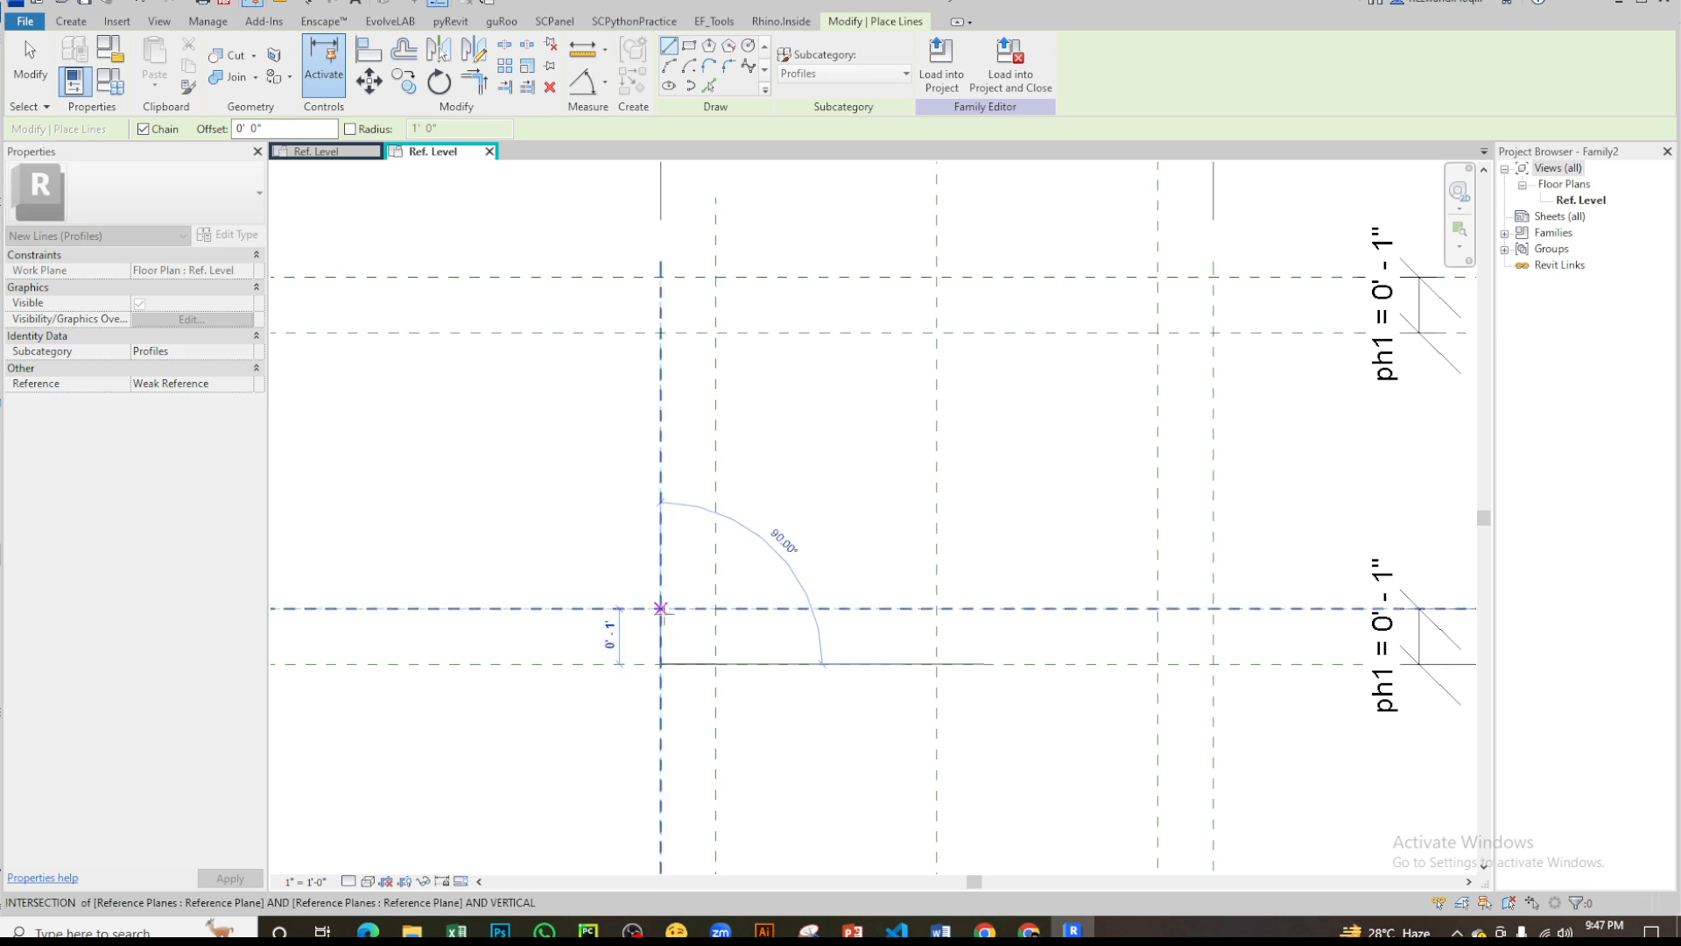
click(661, 608)
- Try to draw the diagonal from the lower lip's top corner to the inner right plane, then undo that line
click(1158, 333)
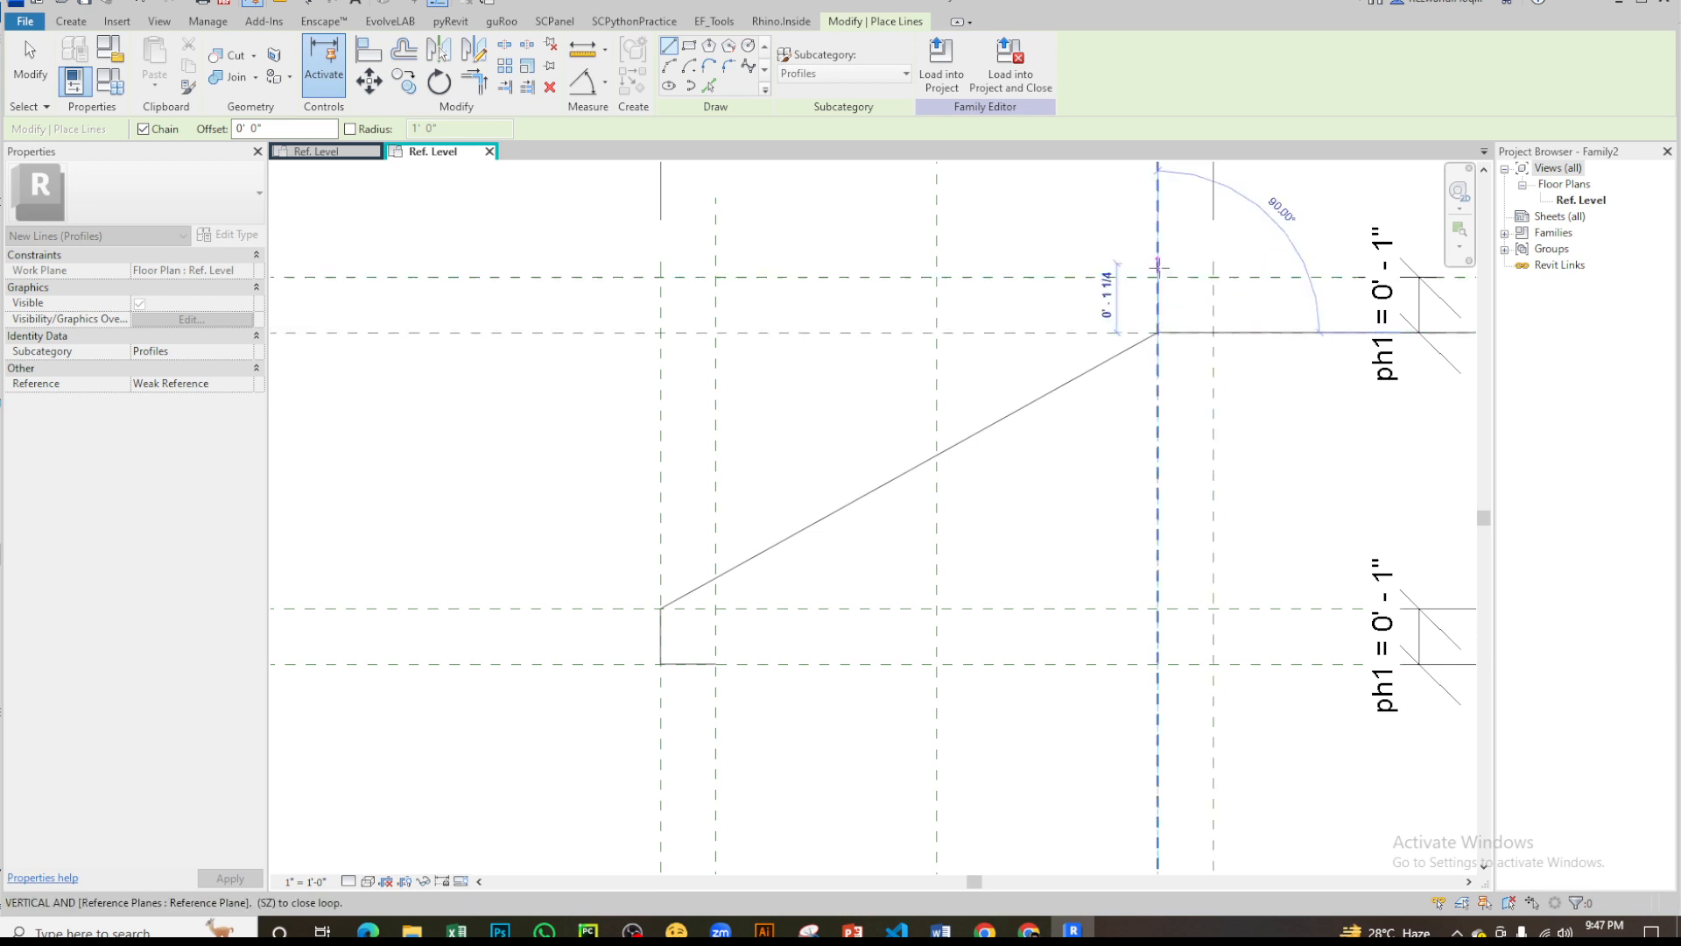
key(Escape)
key(Escape)
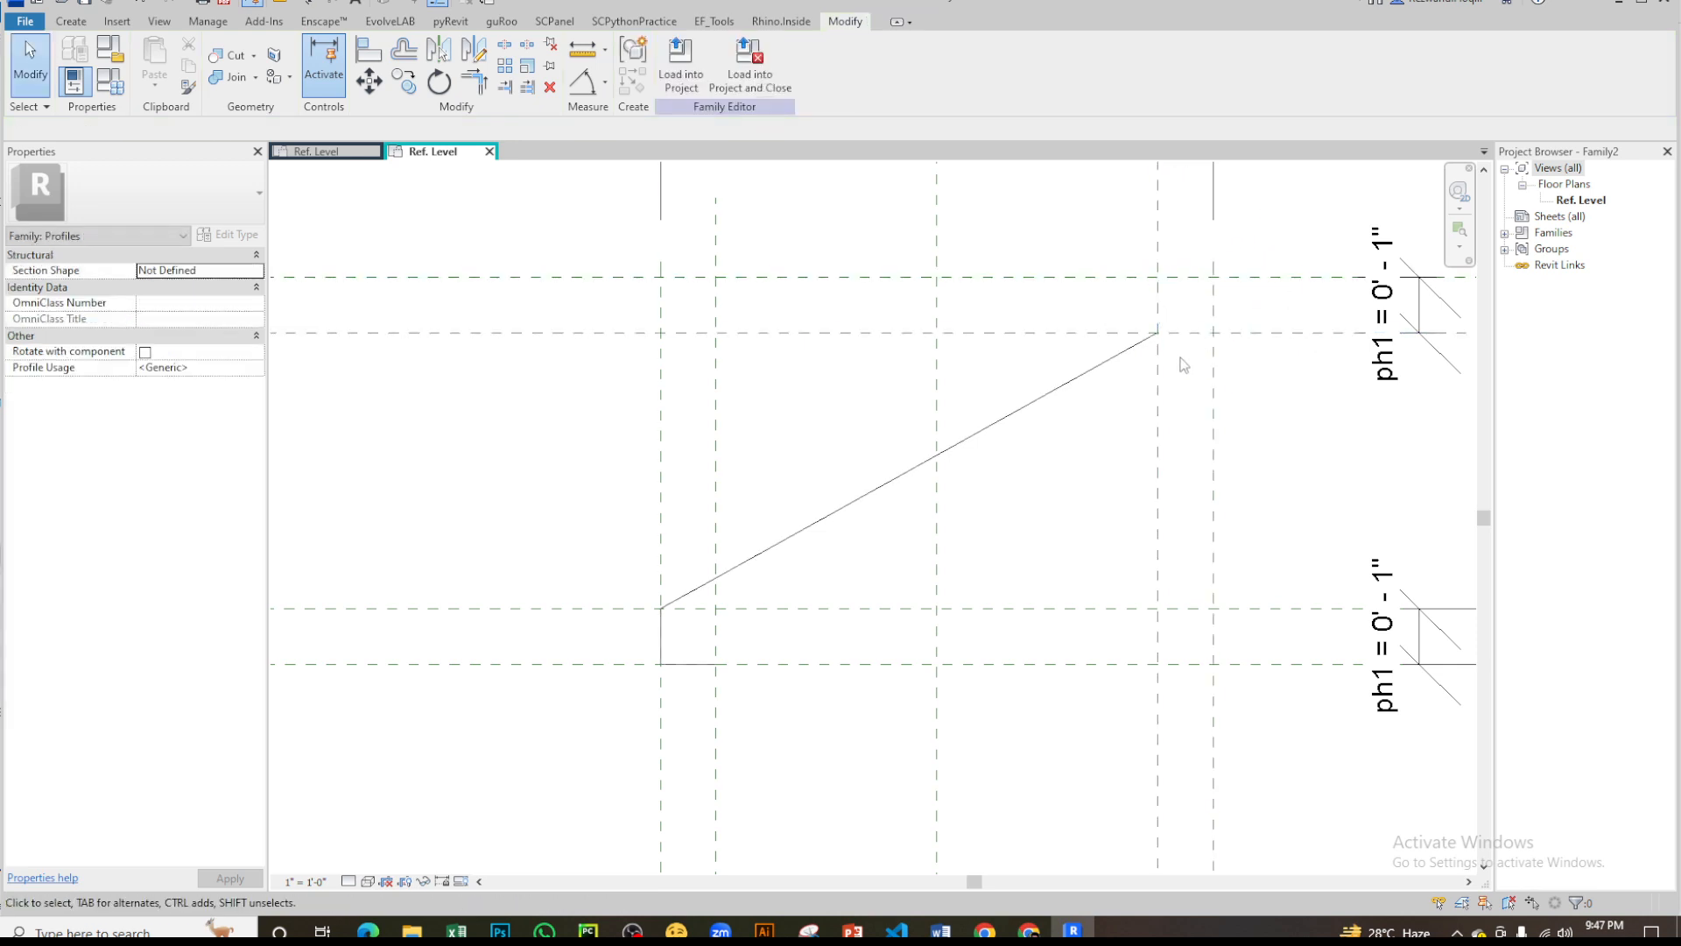
key(ctrl+z)
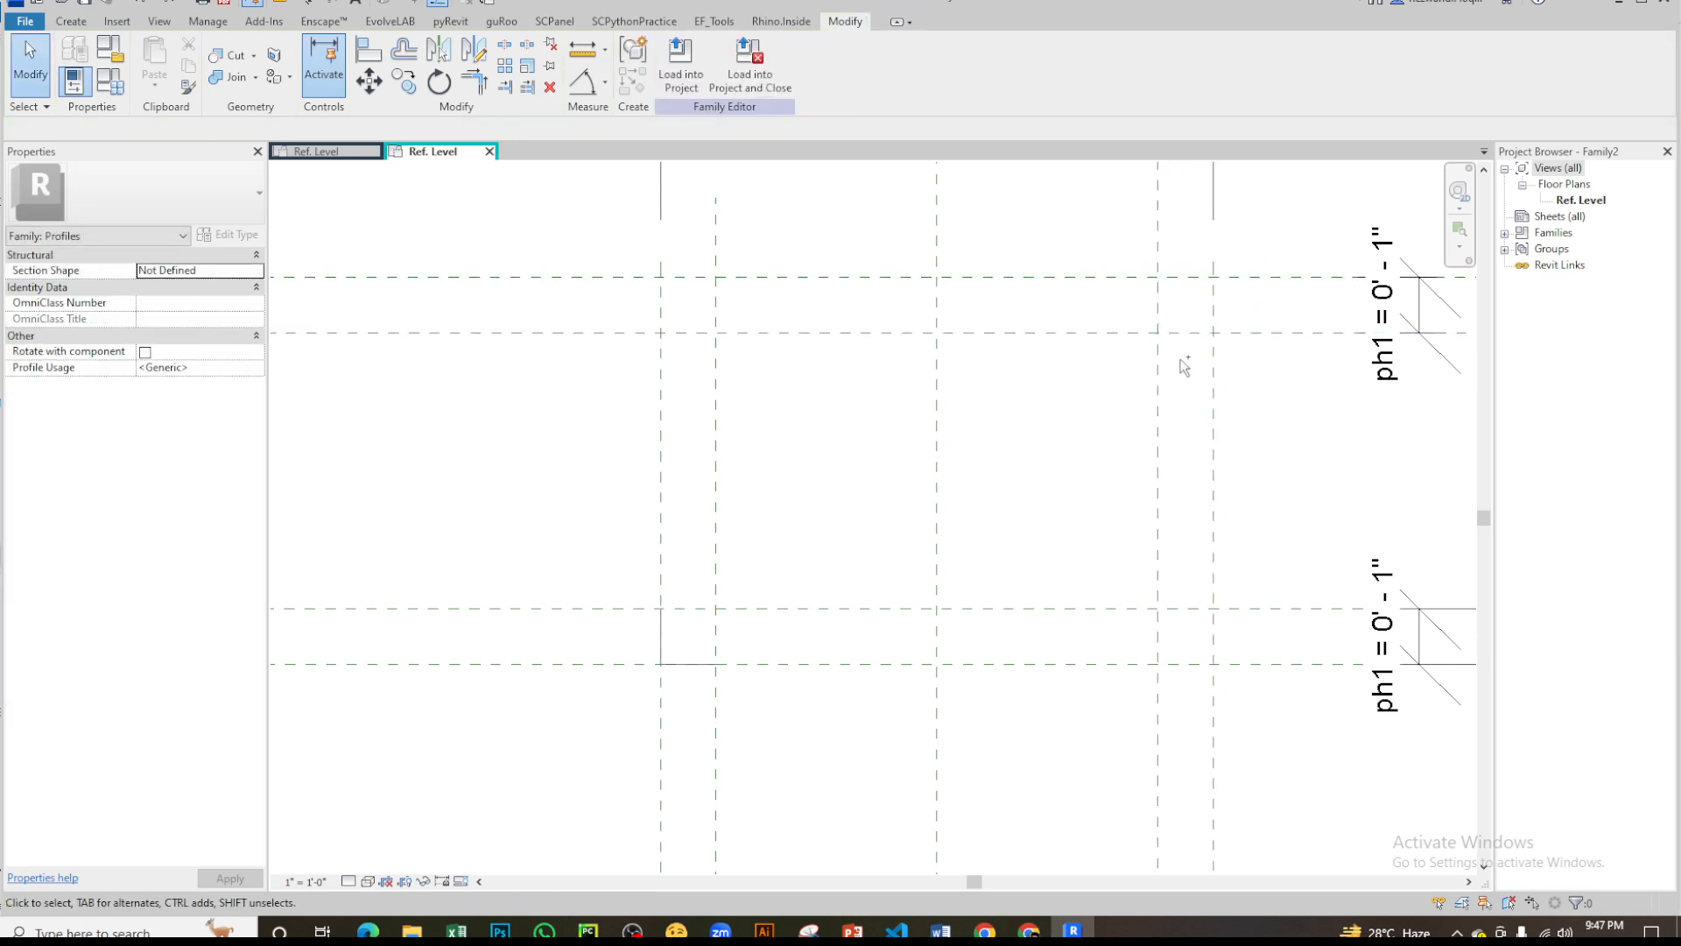
- Draw the diagonal from the lower lip to the outer right plane, then the 1" vertical and 1" horizontal lines of the upper lip
click(77, 22)
click(149, 65)
click(661, 607)
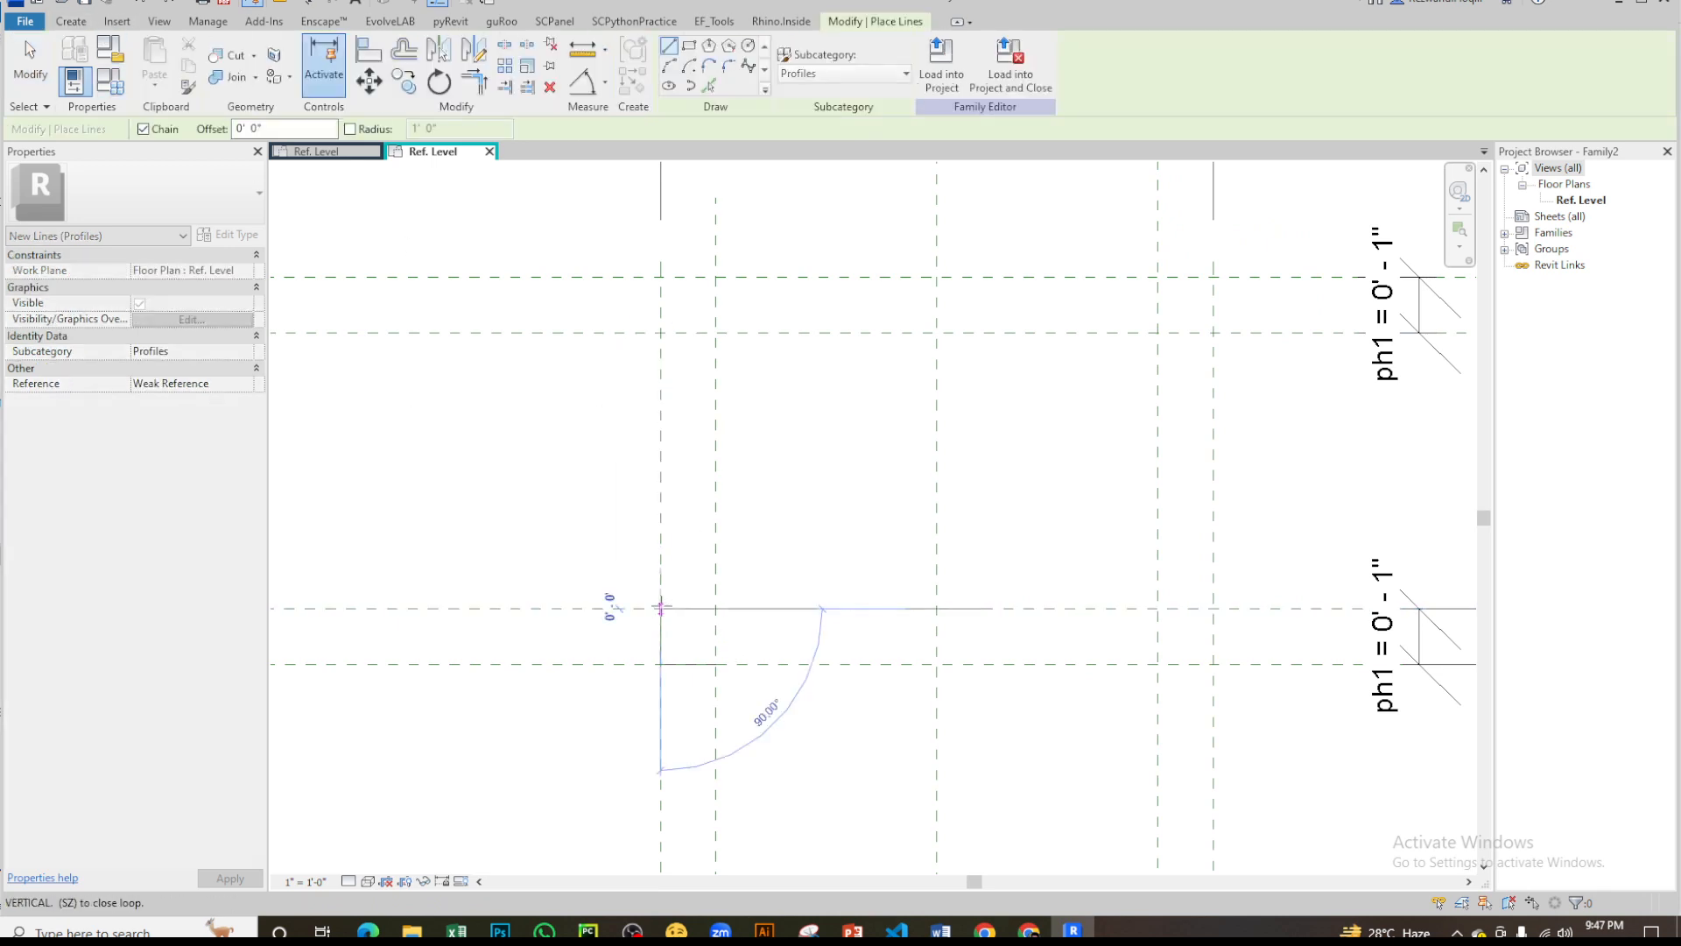
click(1213, 332)
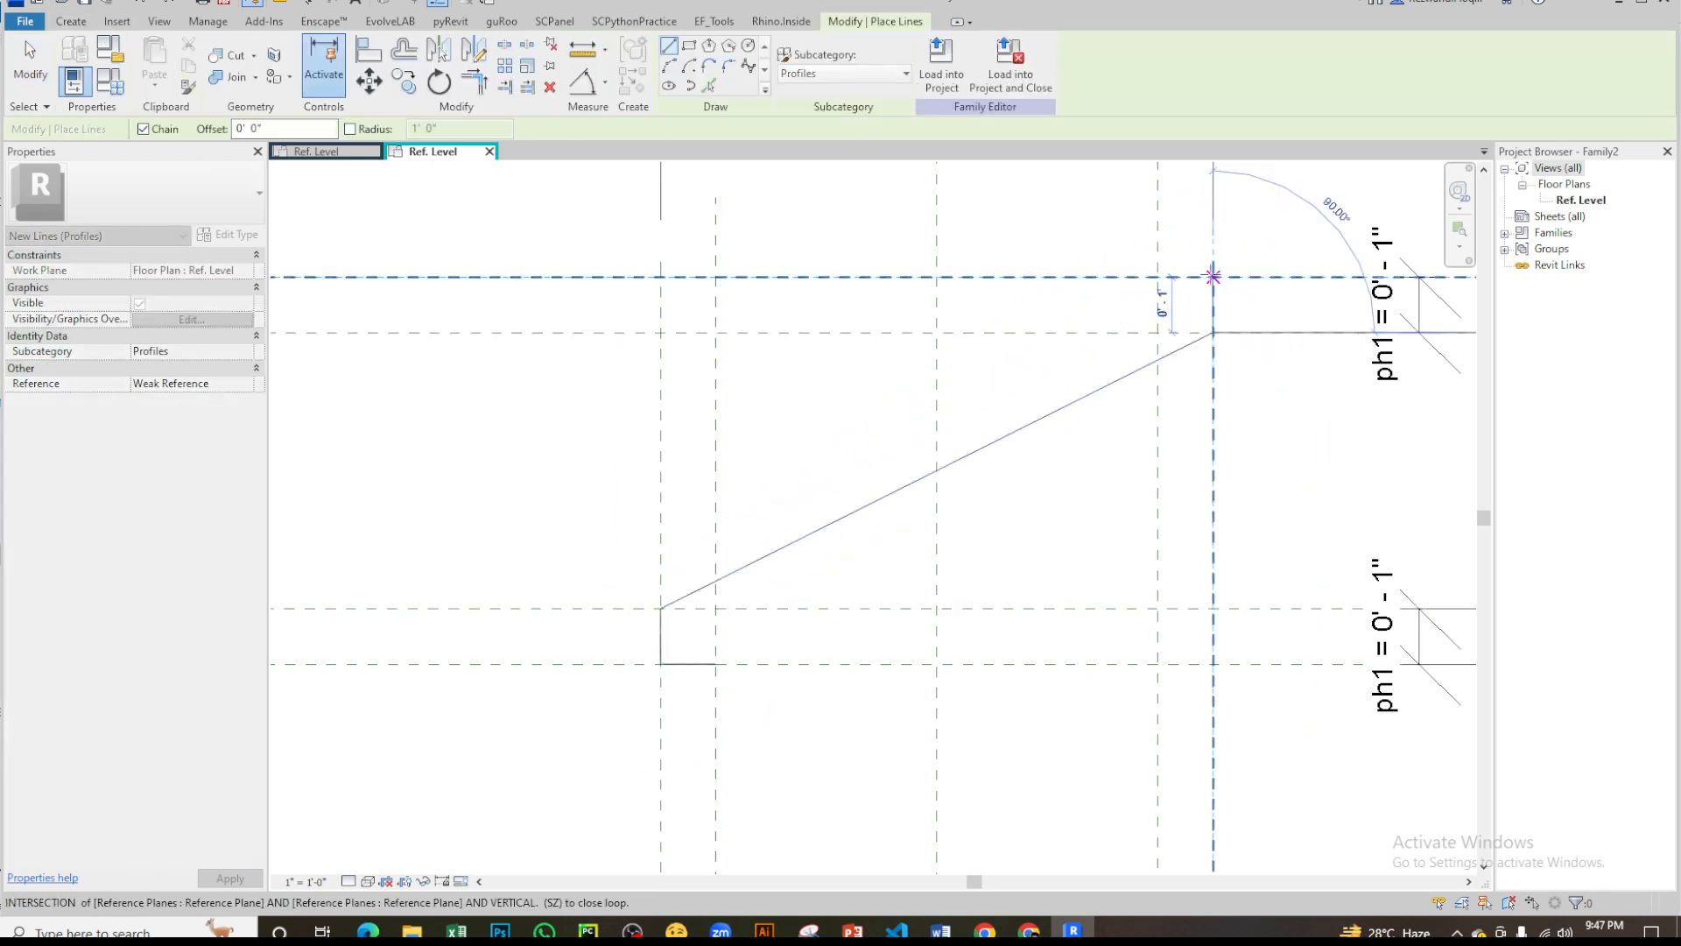
key(Escape)
key(Escape)
scroll(865, 405, down, 4)
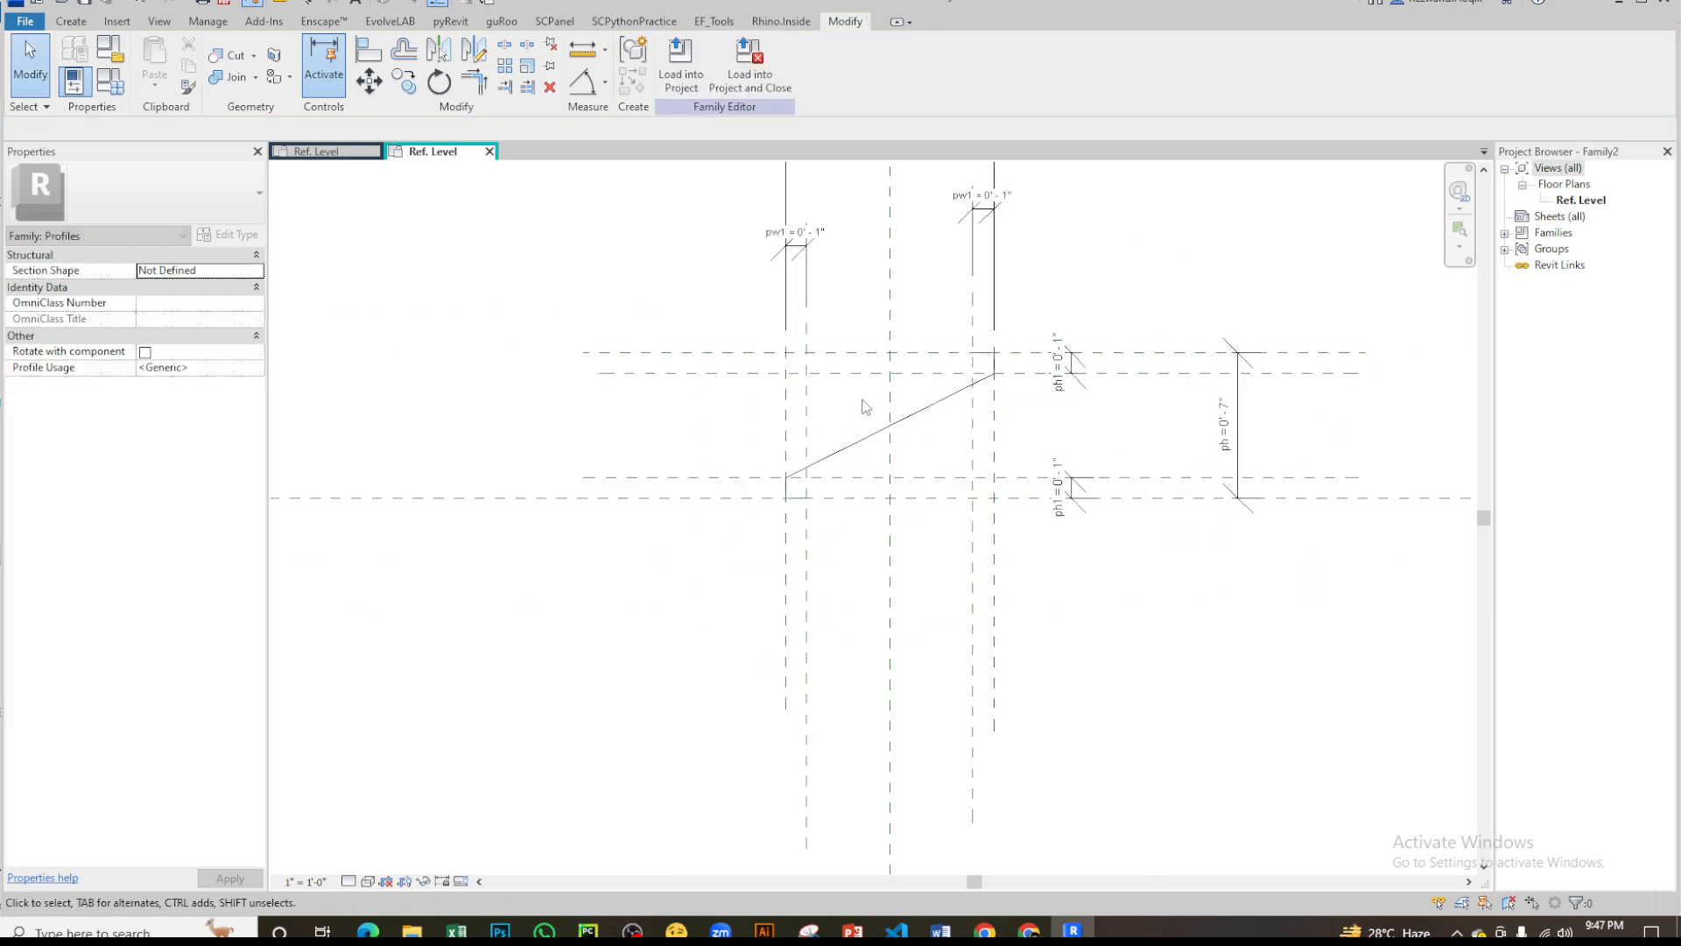
- Offset copies of the diagonal, the lower lip's vertical line and its bottom line by 1/8" toward the inside of the lower lip
scroll(783, 492, up, 6)
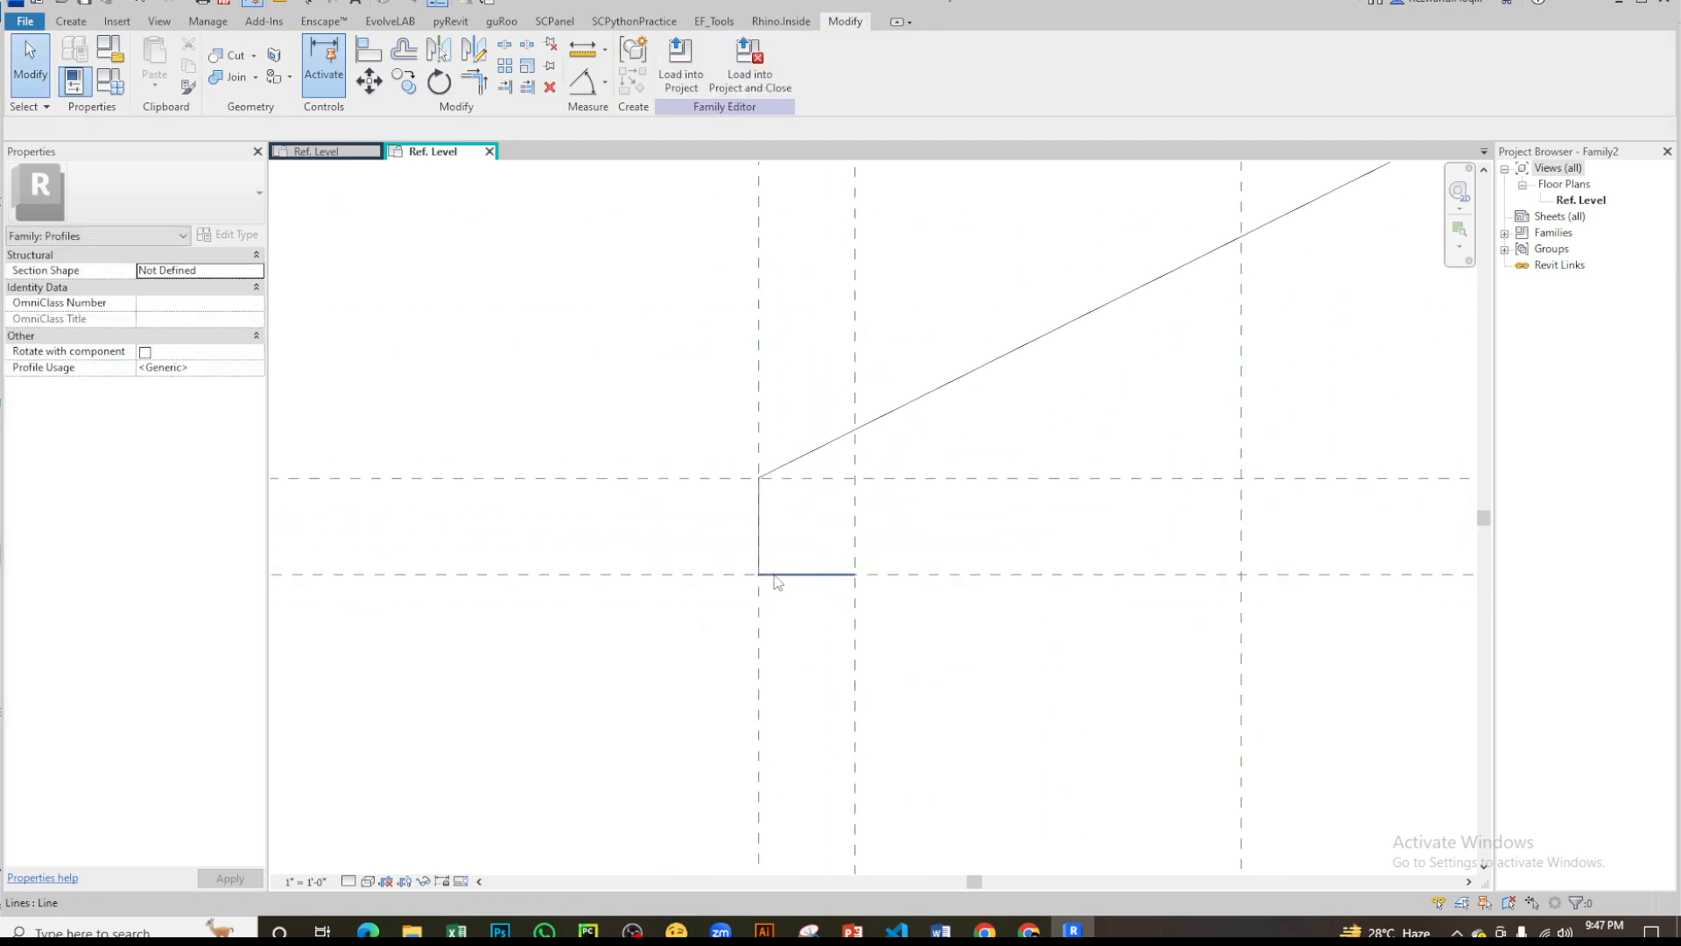
scroll(788, 464, down, 1)
middle_drag(785, 448, 713, 596)
scroll(732, 517, down, 5)
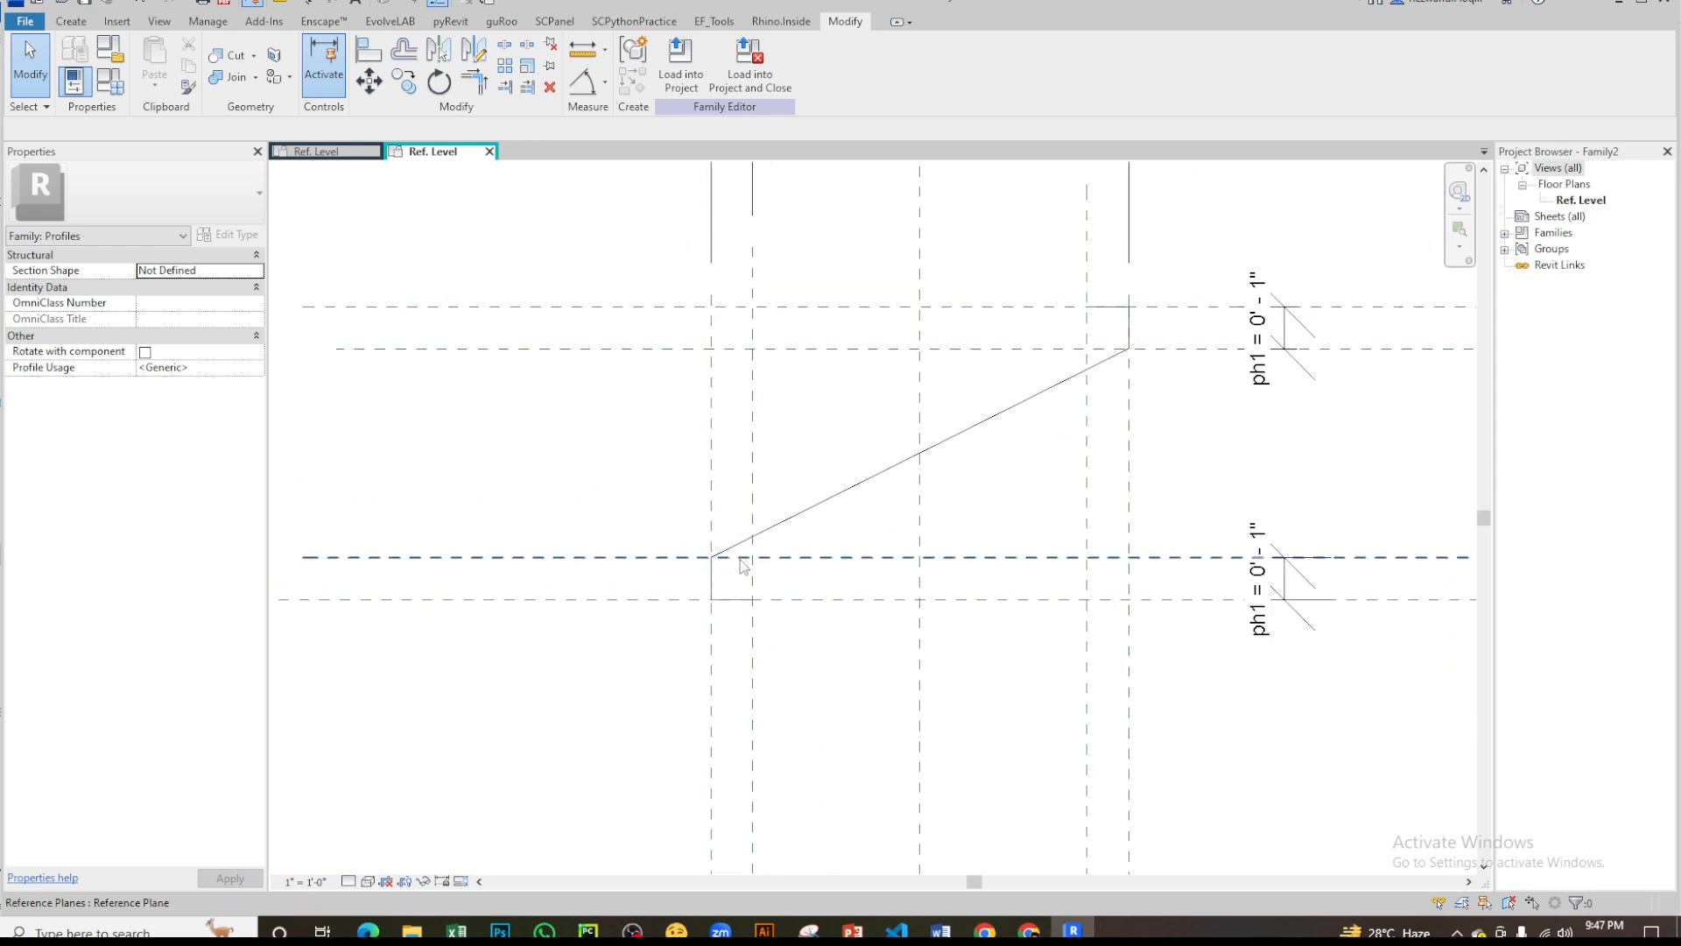
scroll(1094, 355, up, 2)
middle_drag(598, 667, 773, 525)
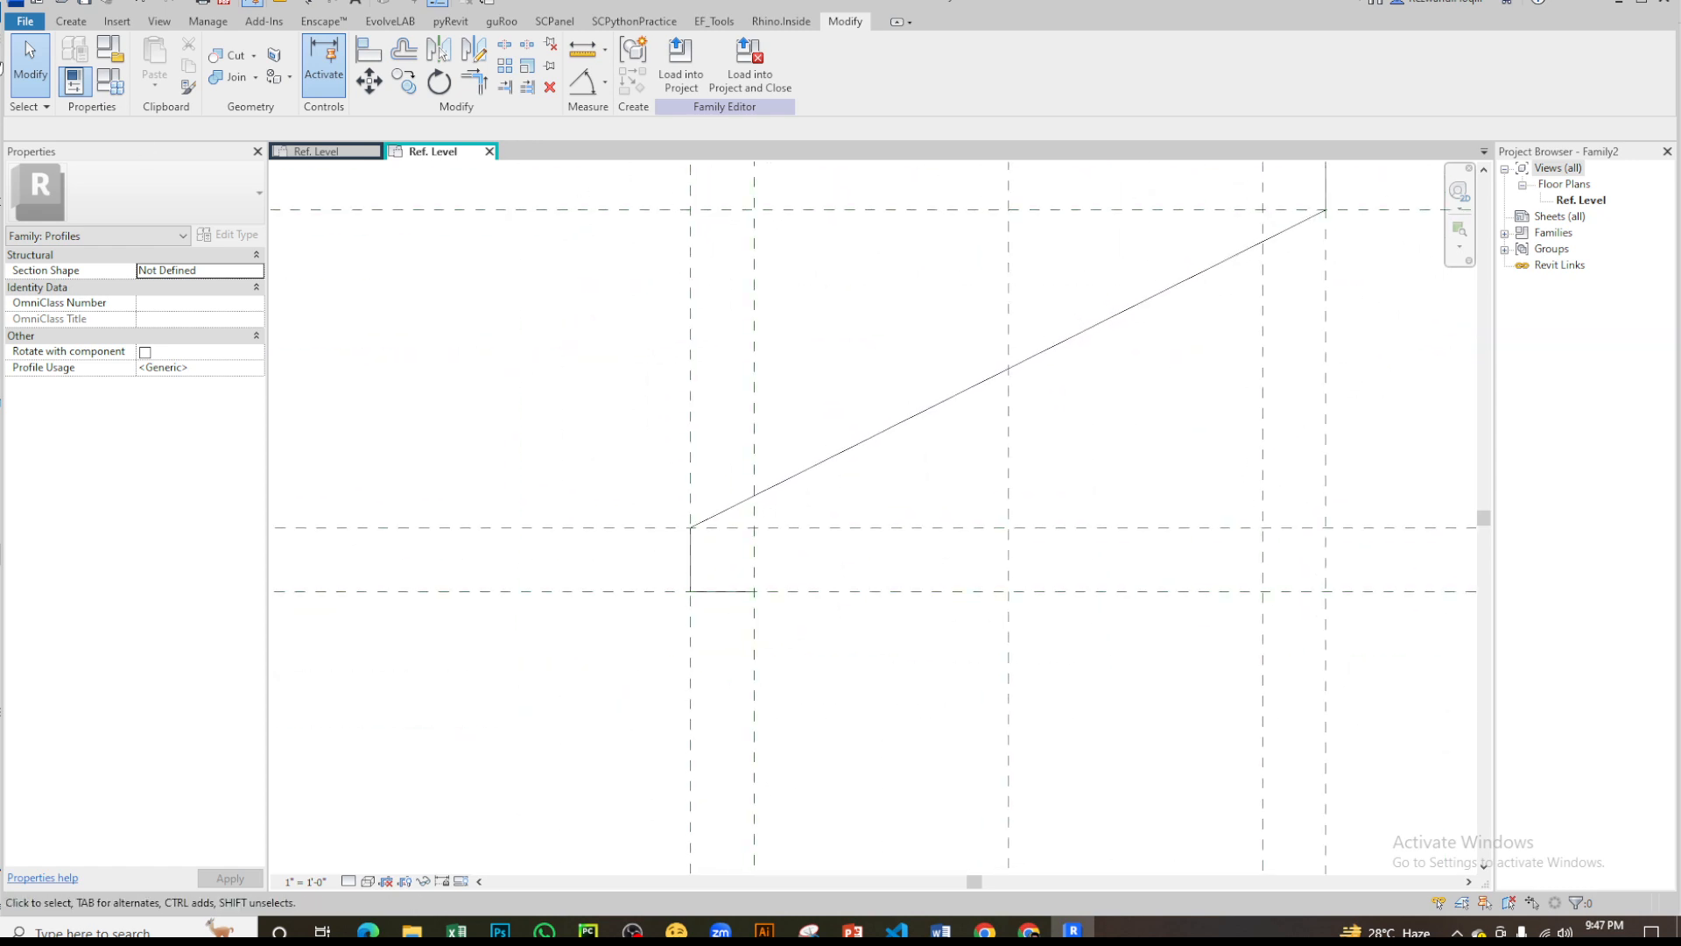
click(73, 22)
click(149, 63)
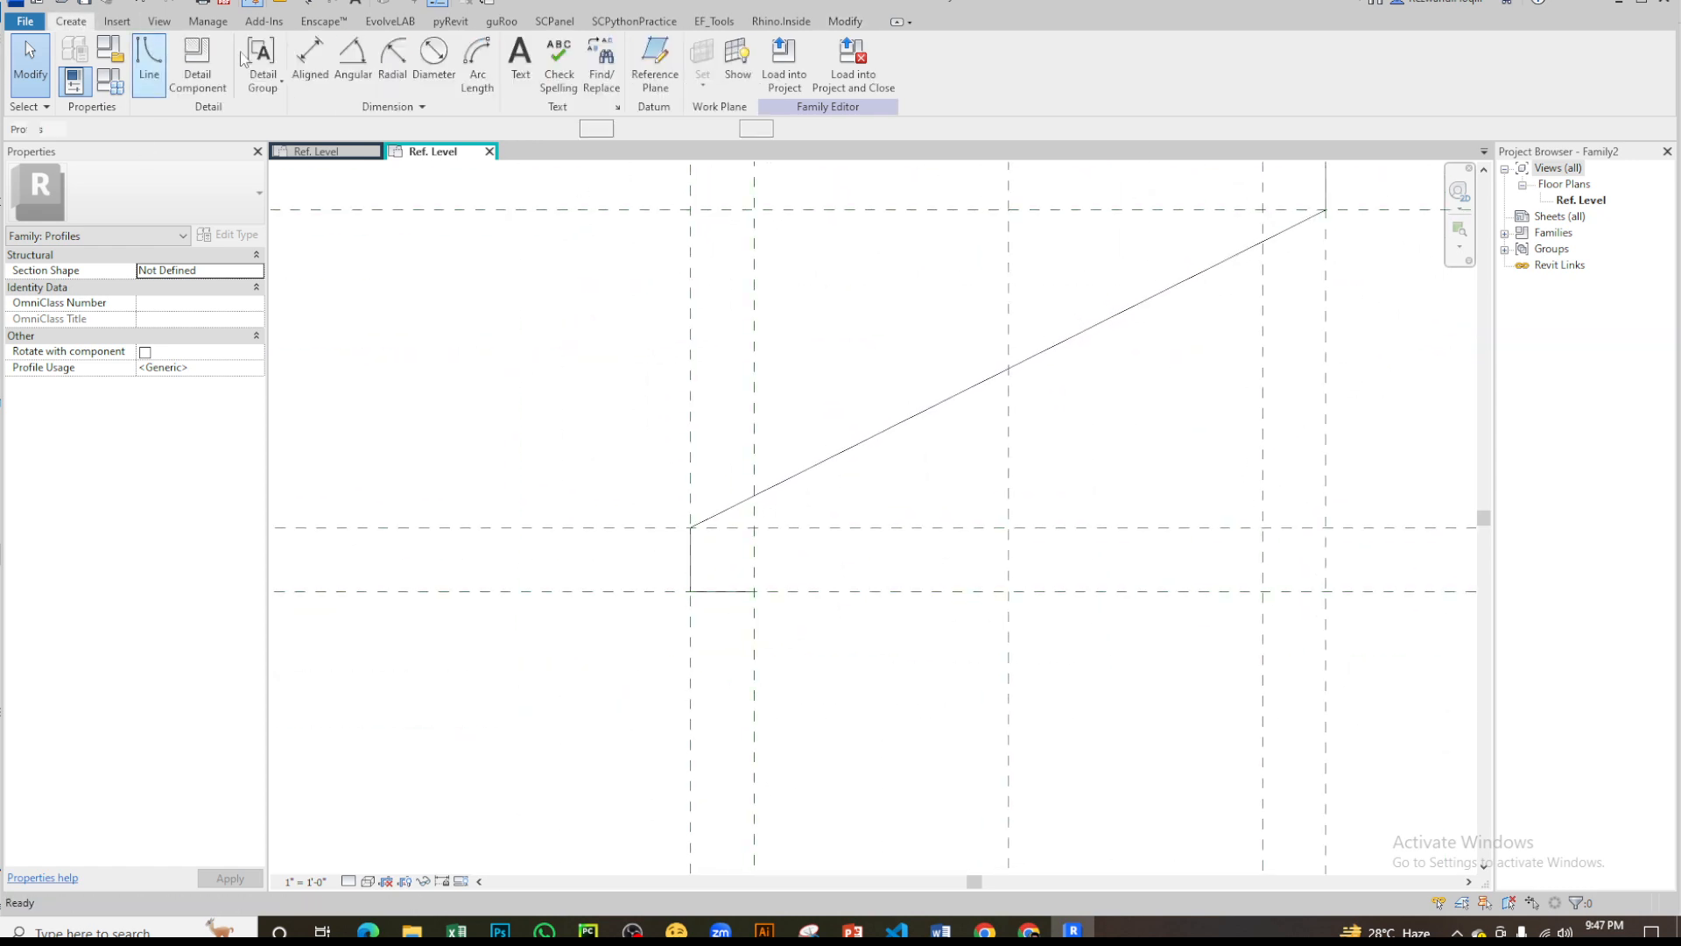
click(402, 53)
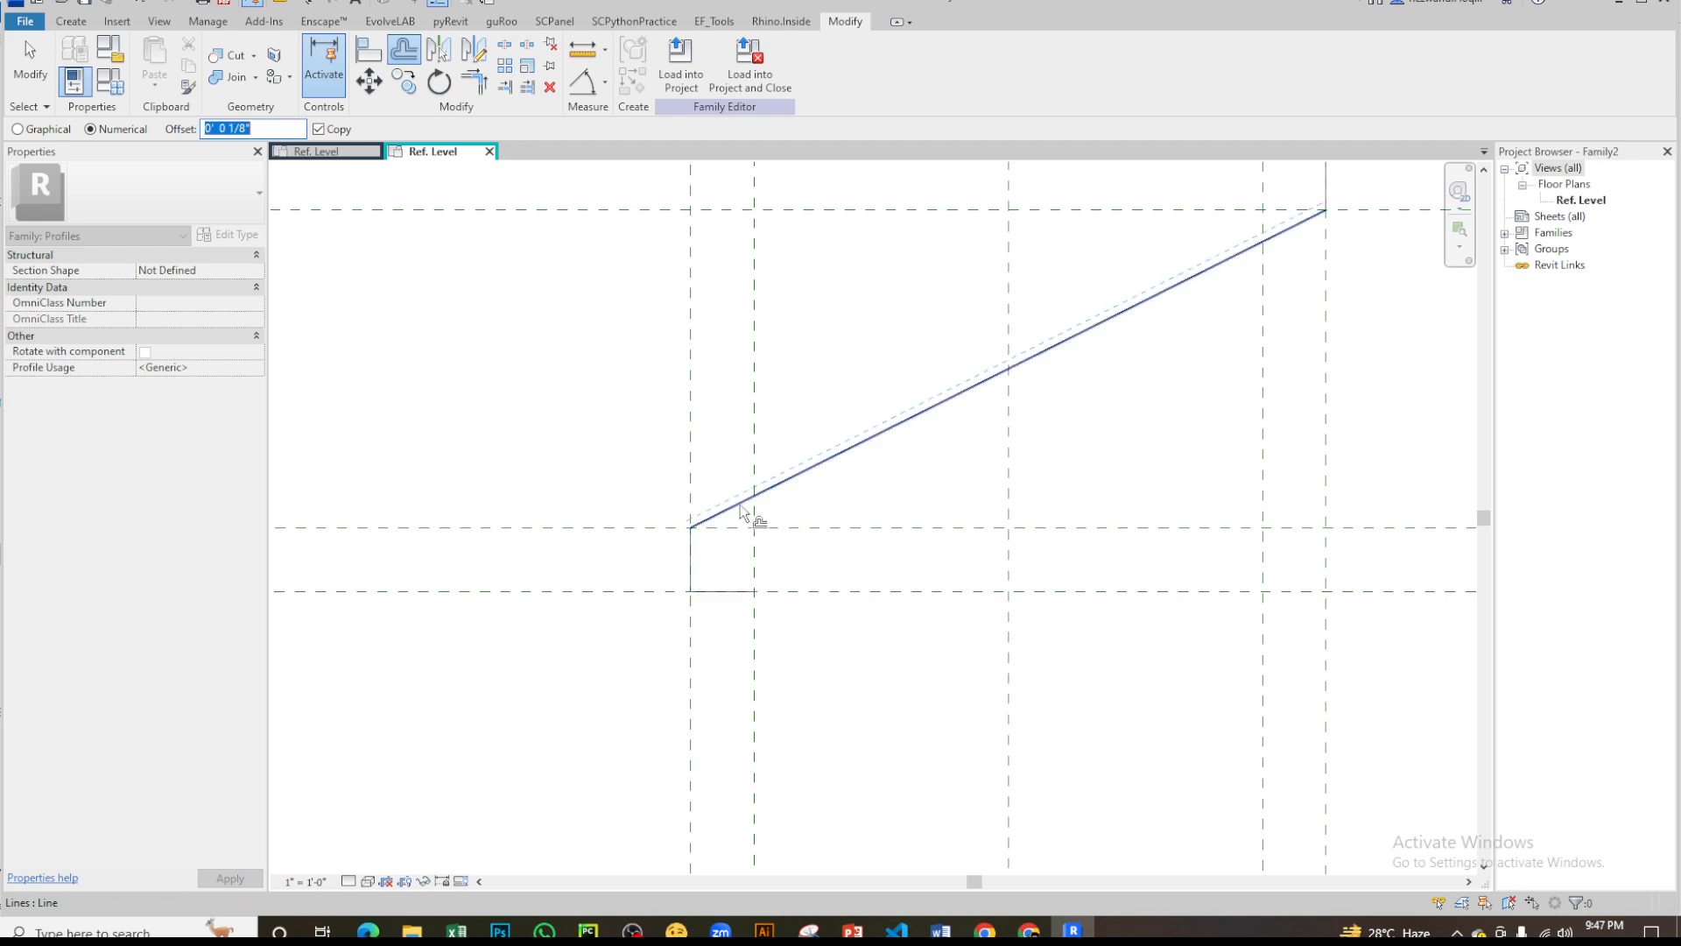
click(881, 438)
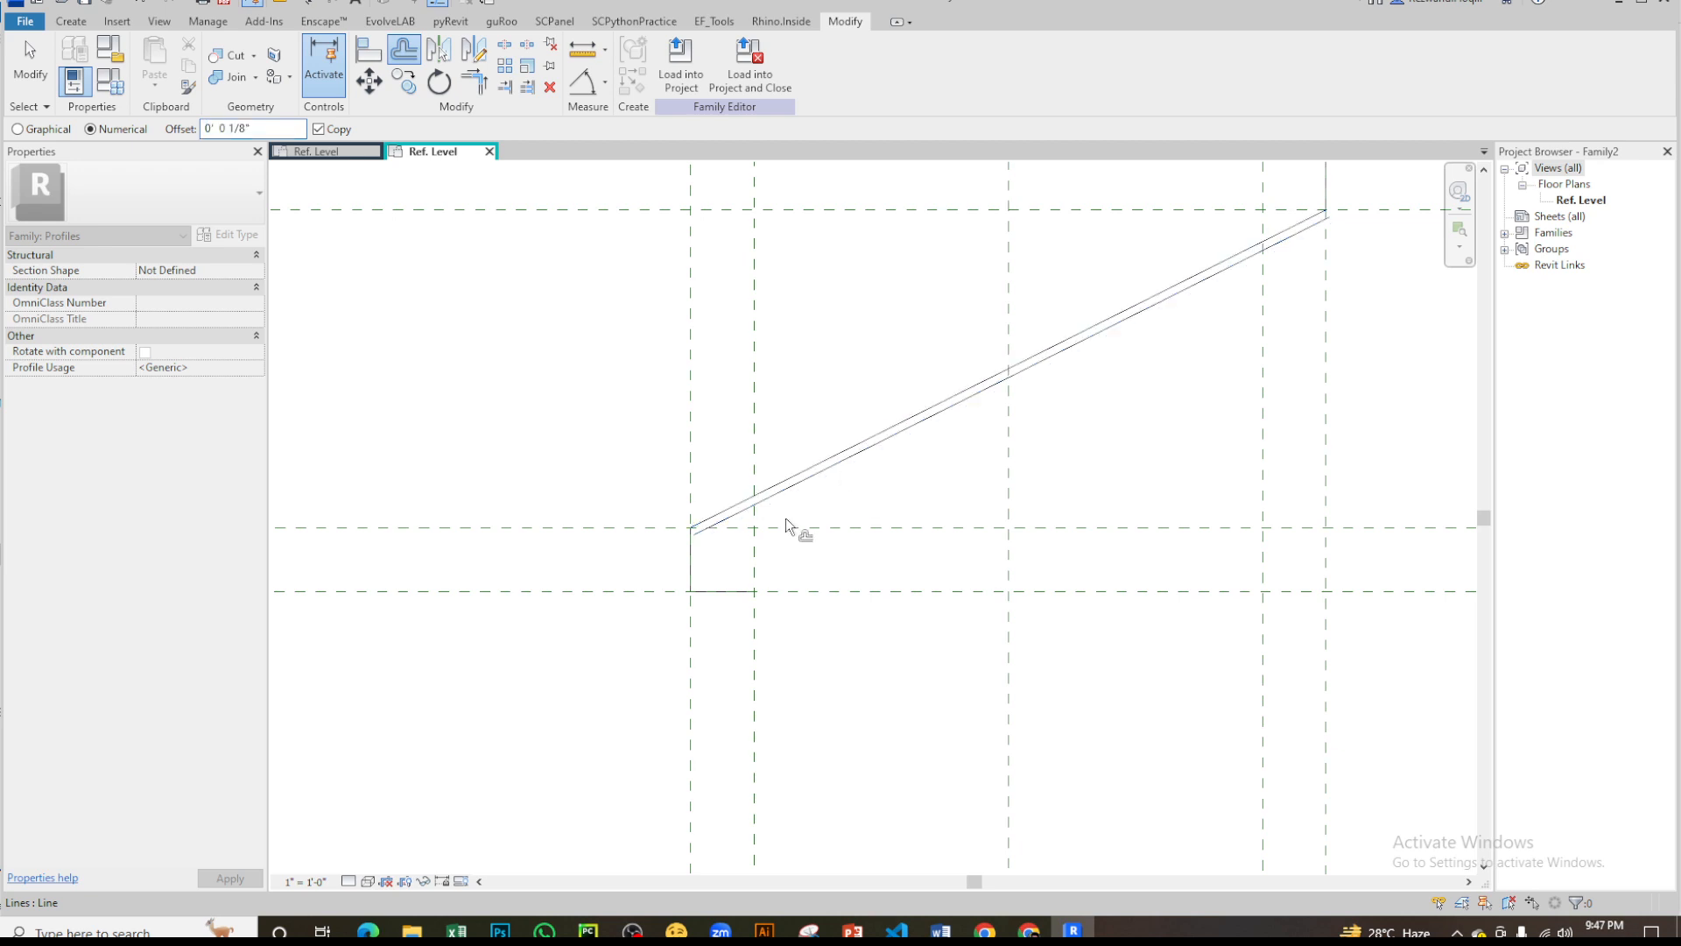
click(730, 593)
- Offset copies of the upper lip's horizontal and vertical lines inward by 1/8"
middle_drag(893, 487, 623, 662)
scroll(1041, 343, up, 2)
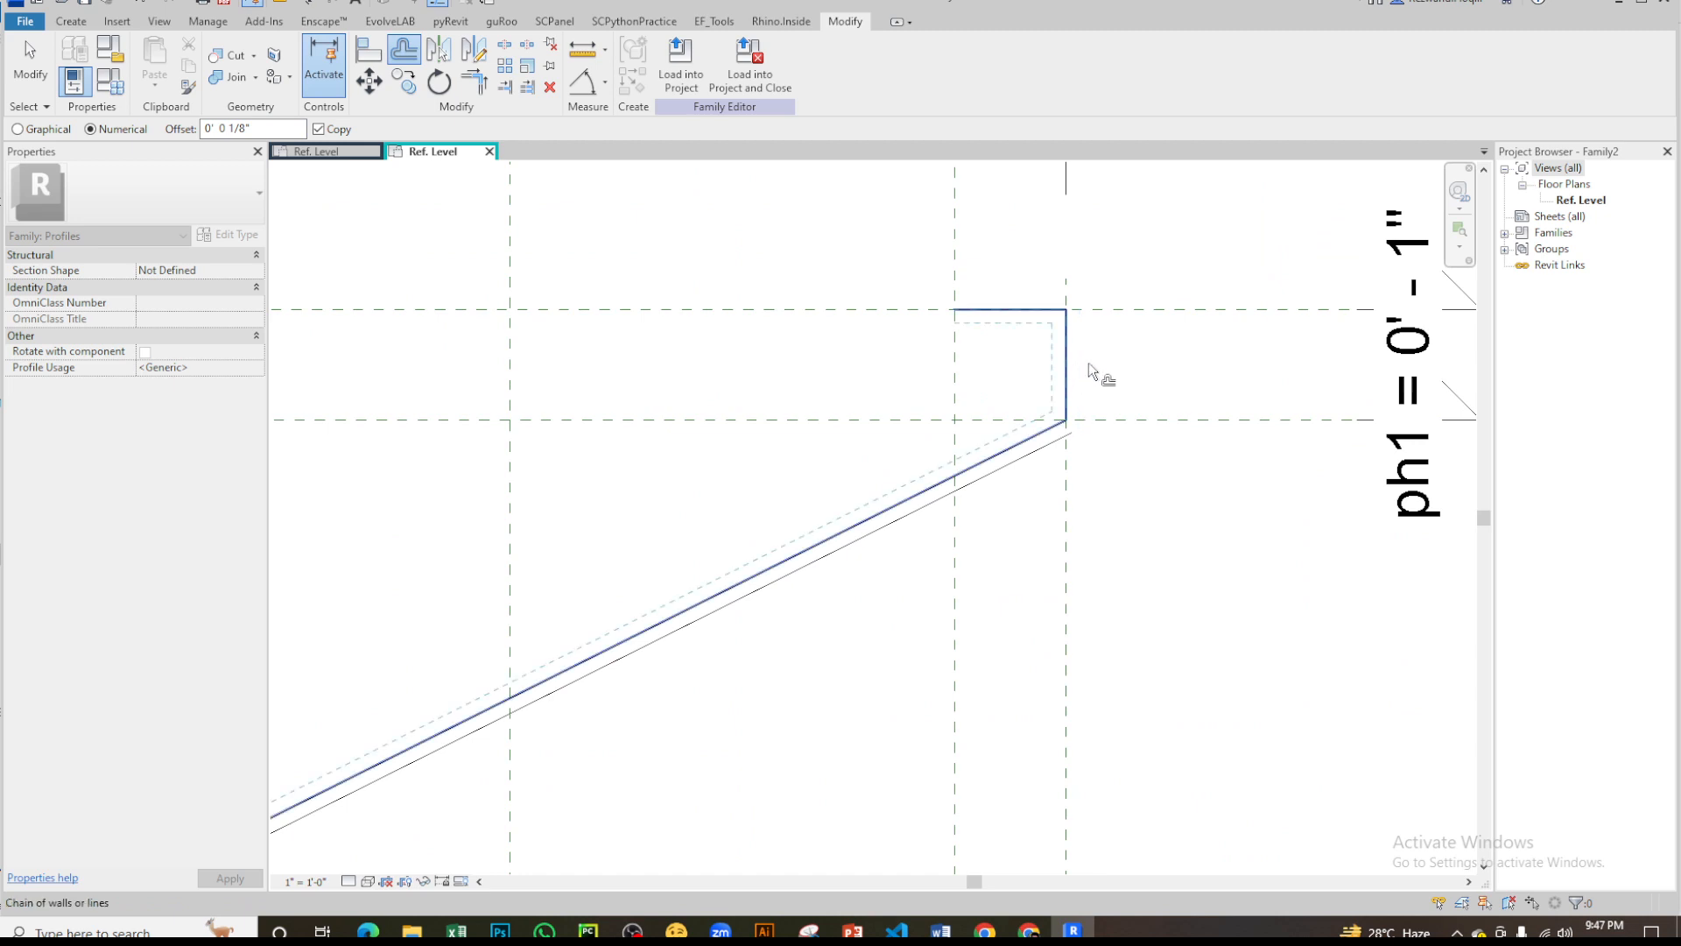
click(1032, 313)
scroll(1057, 368, up, 3)
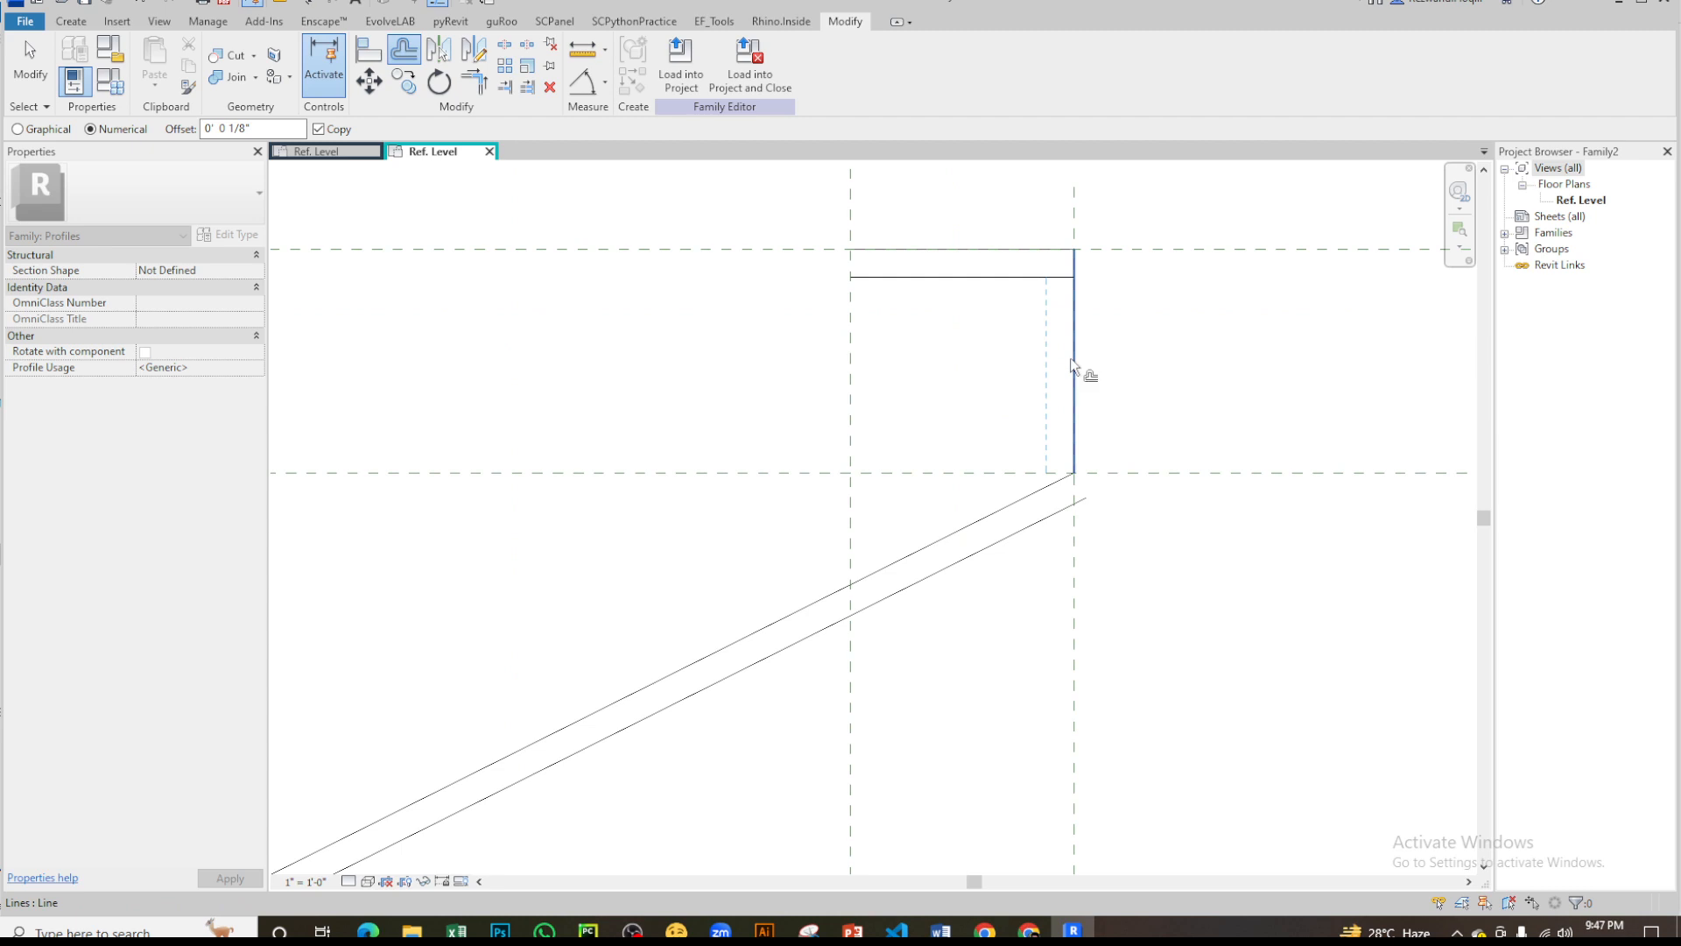
click(1072, 362)
scroll(1136, 263, down, 3)
key(Escape)
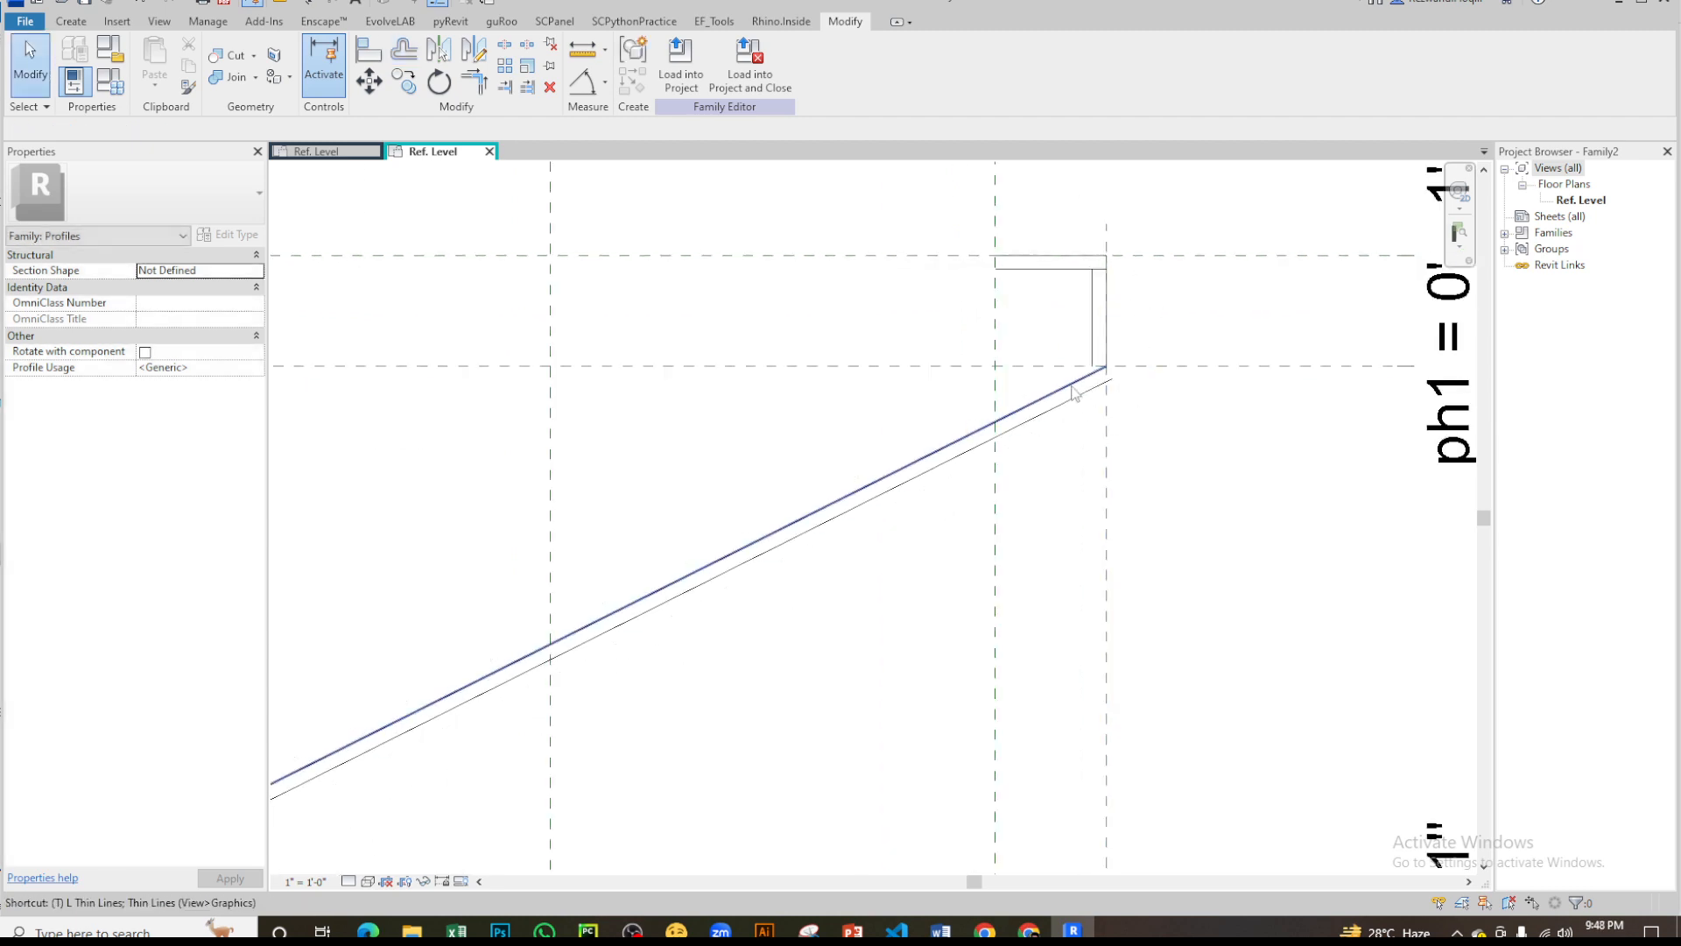
- Trim the upper lip's inner and outer vertical lines to corners with the matching upper and lower diagonal lines
key(r)
scroll(1085, 398, up, 3)
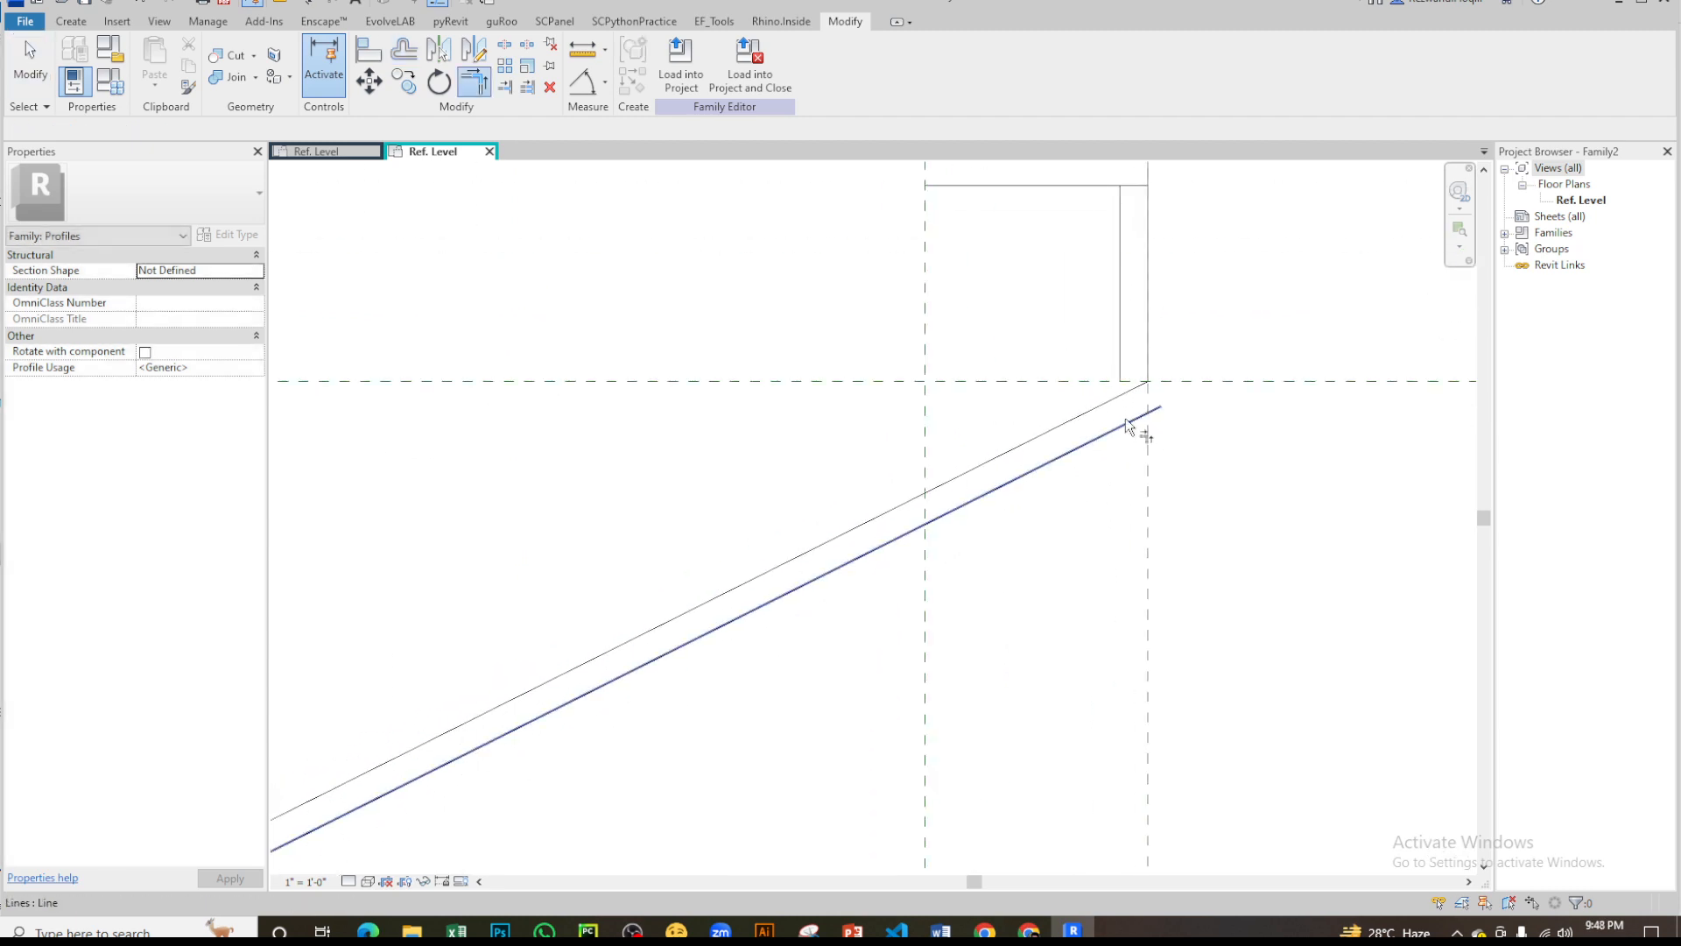
click(1120, 323)
scroll(1117, 337, down, 2)
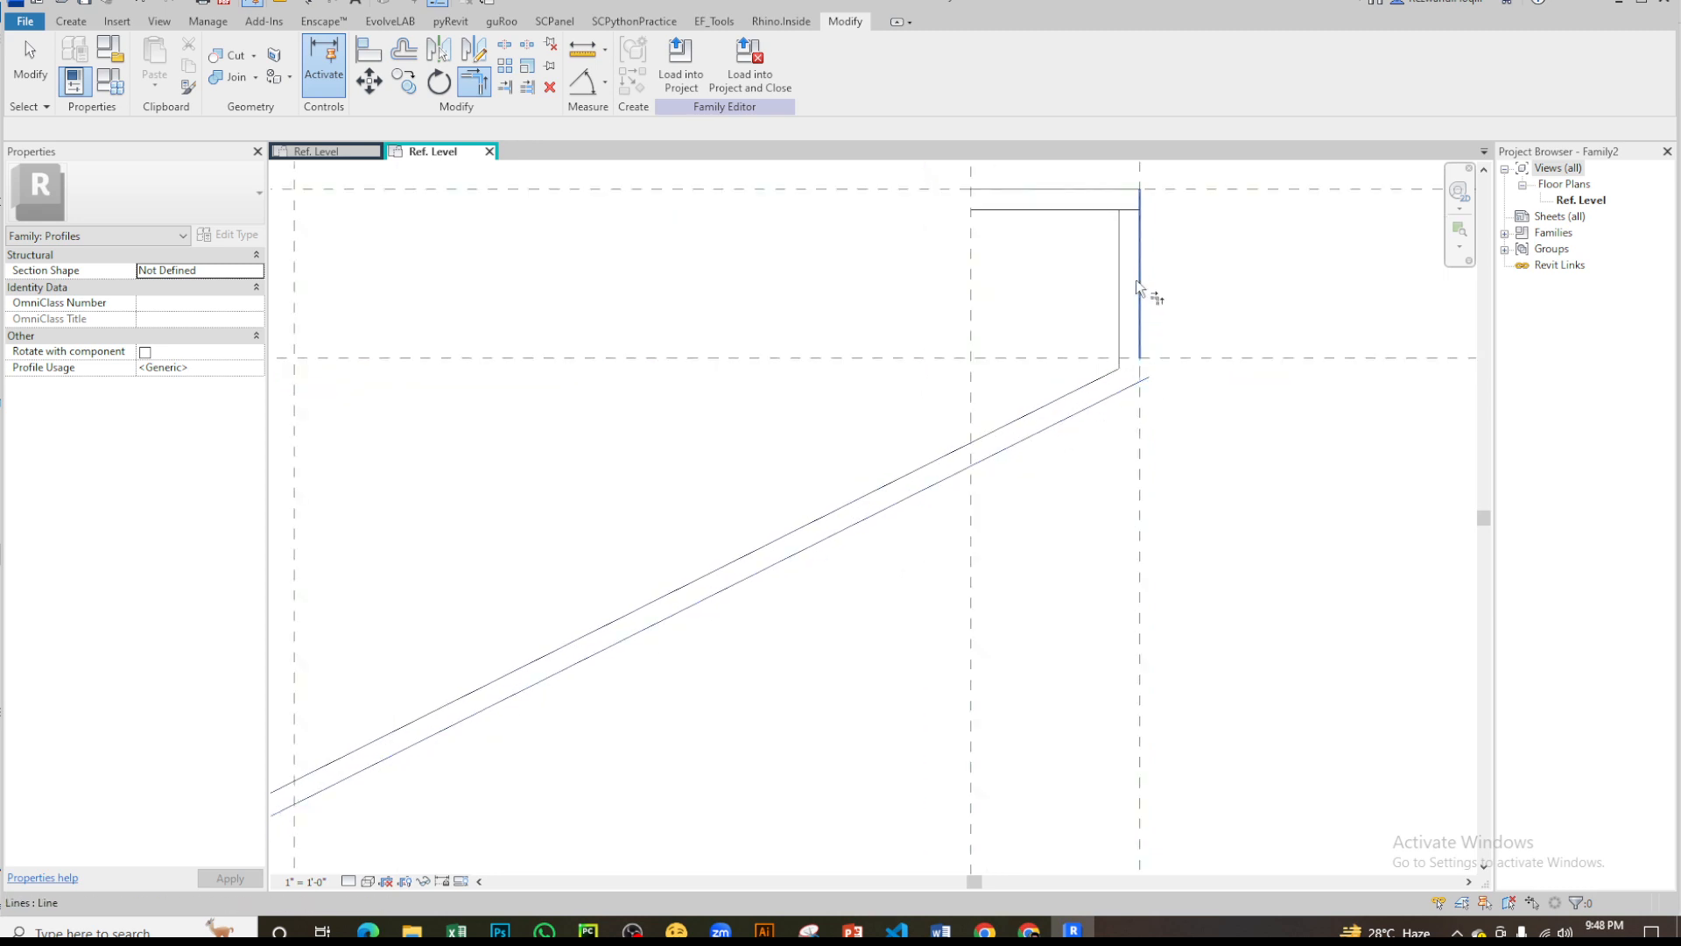
click(1137, 282)
scroll(1003, 246, up, 2)
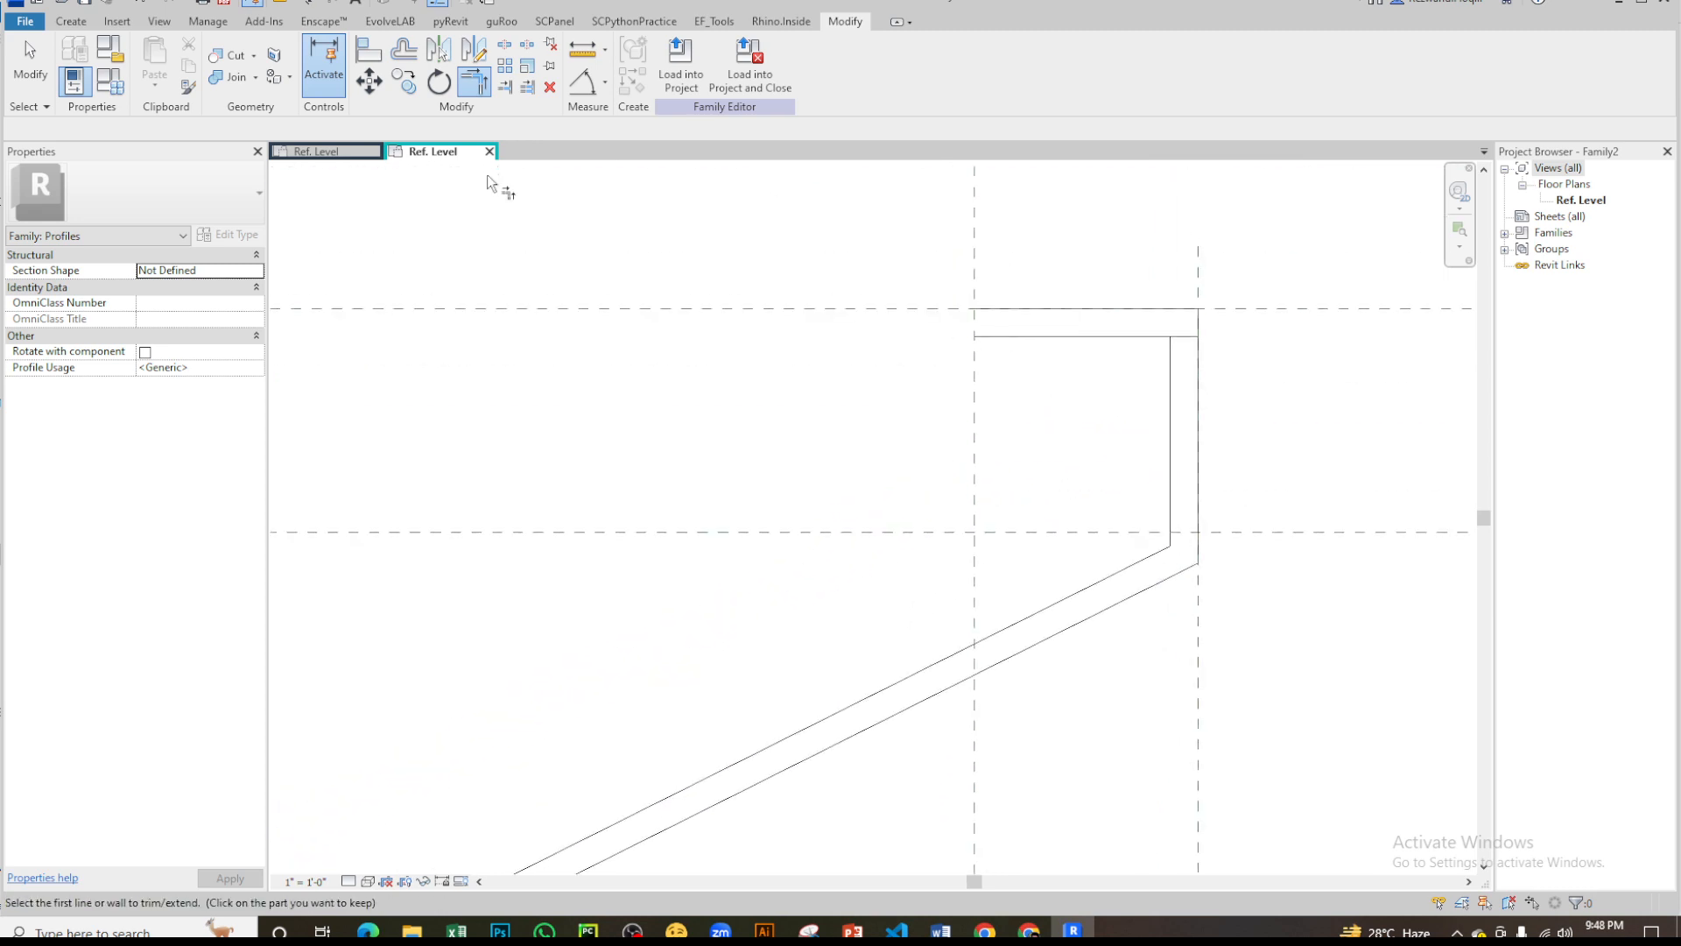
key(Escape)
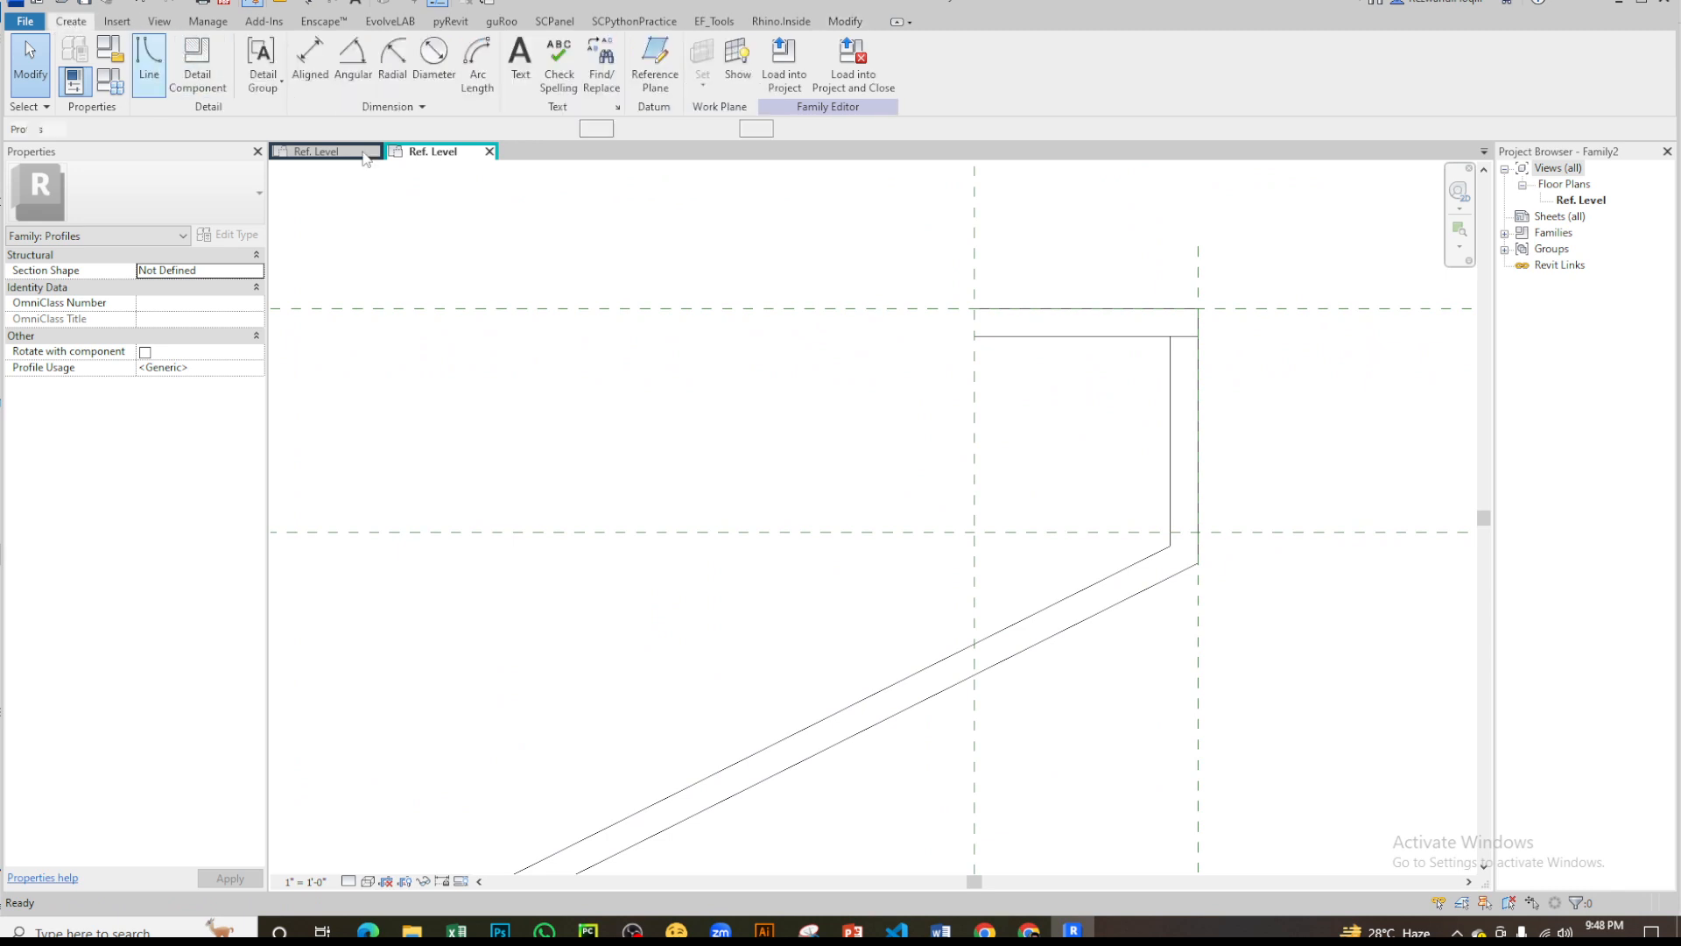
- Close the open end of the upper lip with a 1/8" vertical line
key(l)
key(i)
click(975, 308)
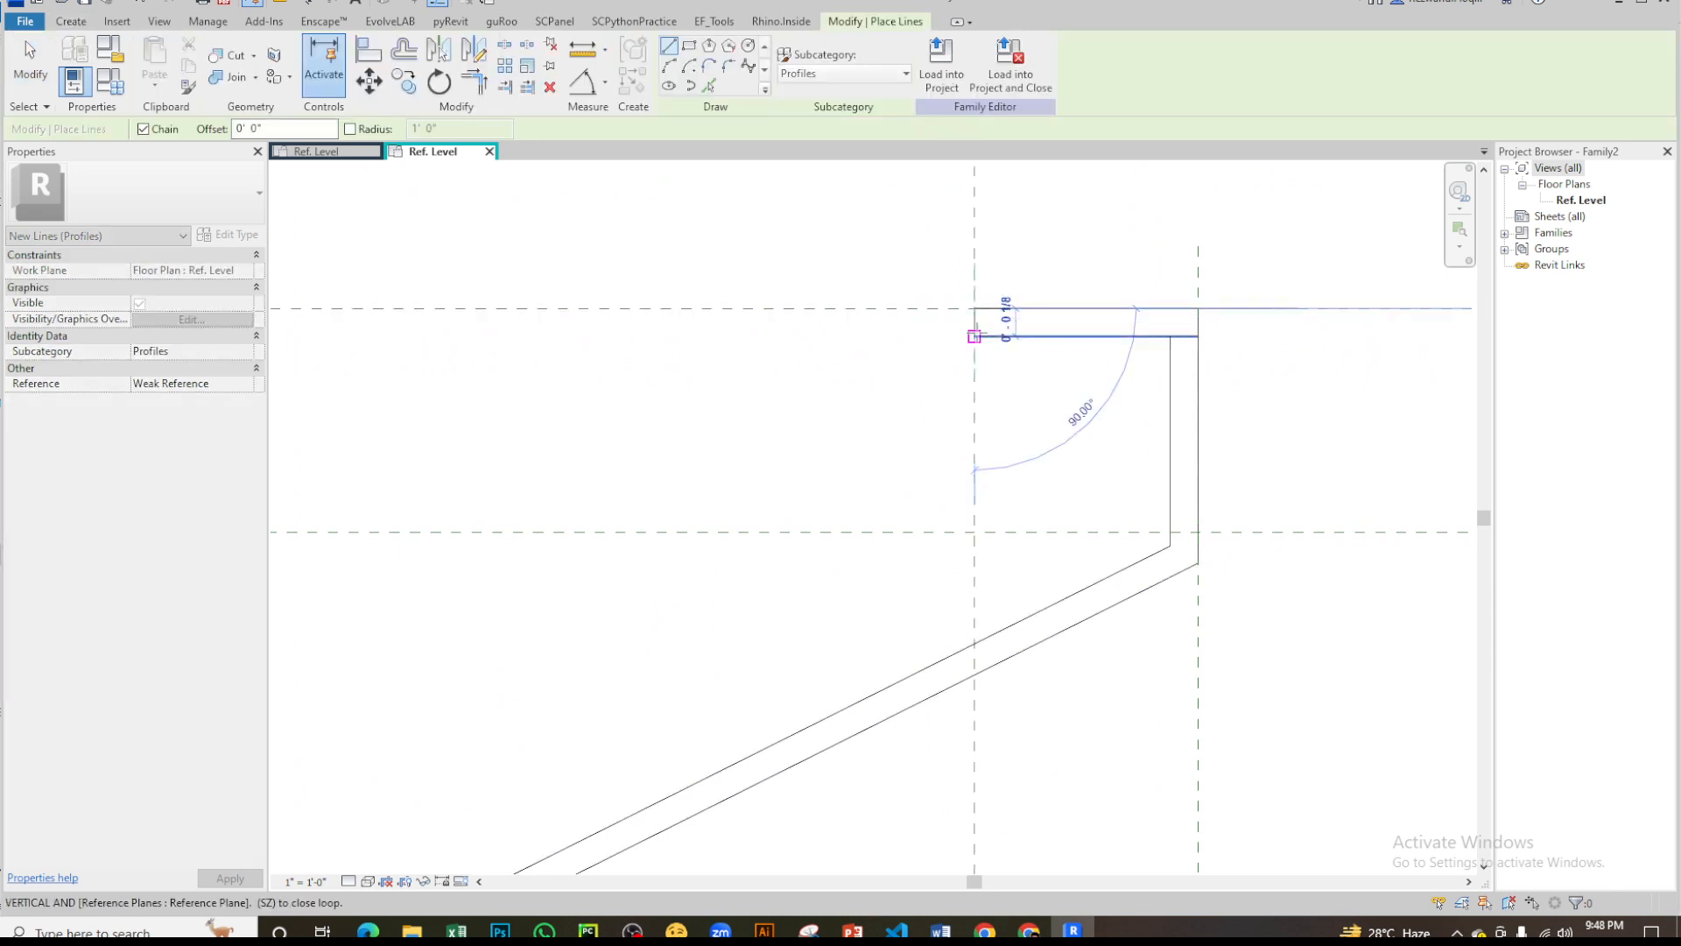
click(975, 336)
- Close the open end of the lower lip with a 1/8" vertical line between its two horizontal lines
scroll(1060, 234, down, 3)
middle_drag(872, 539, 1412, 207)
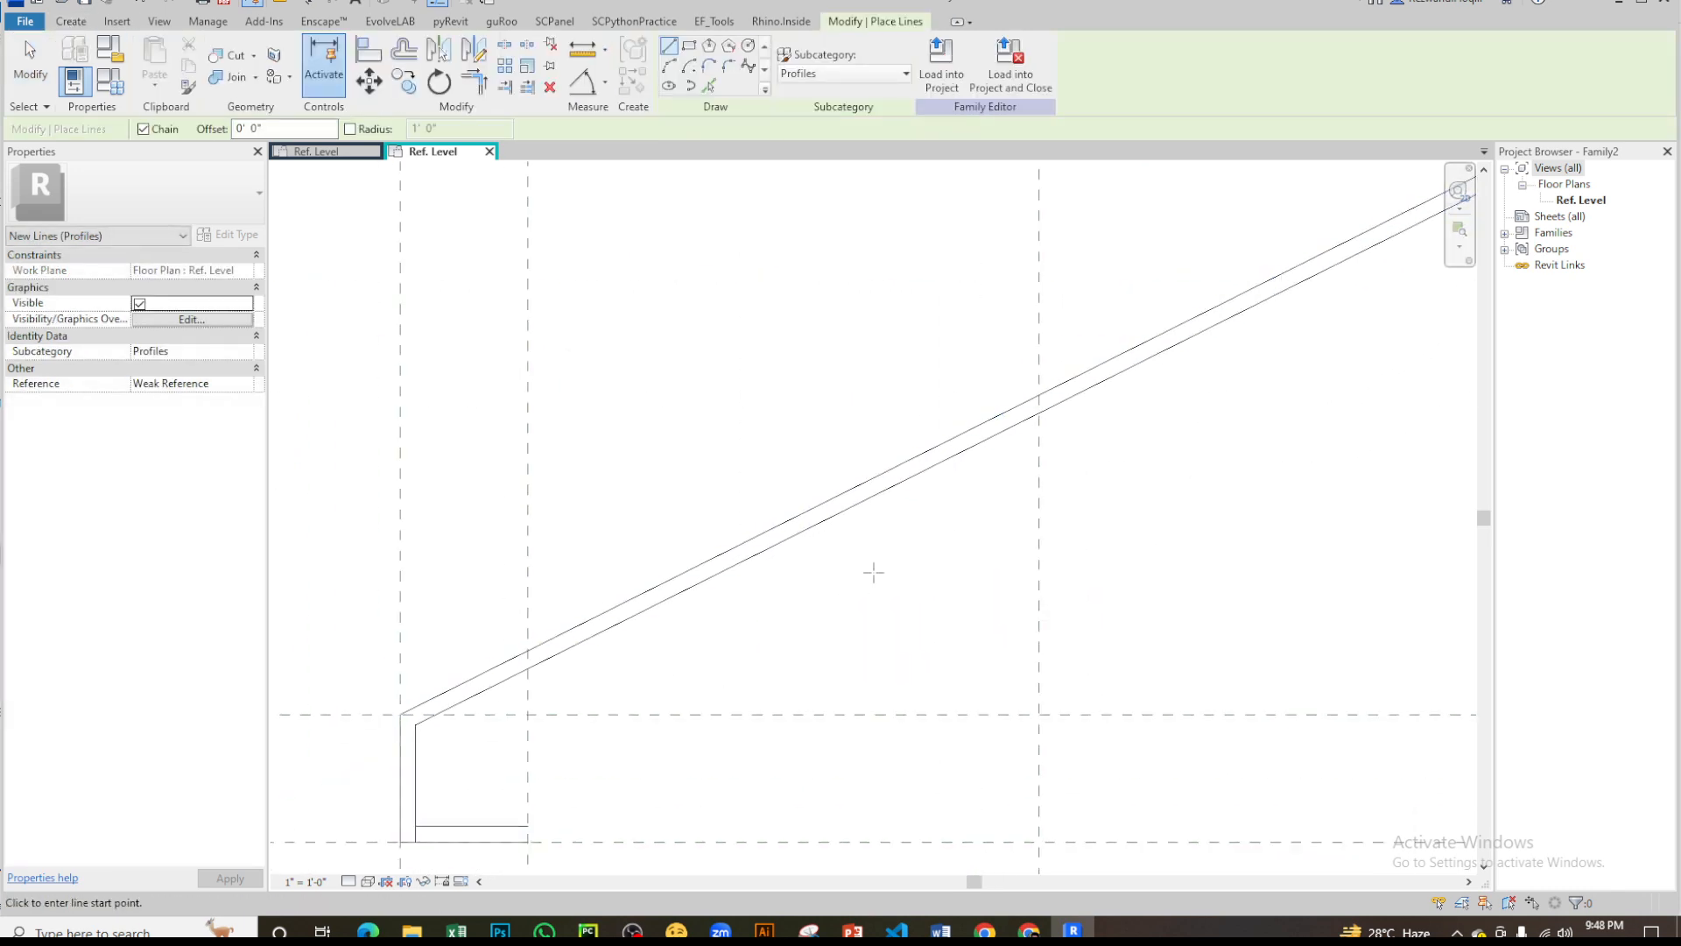
middle_drag(870, 574, 1207, 180)
scroll(825, 514, up, 3)
click(915, 321)
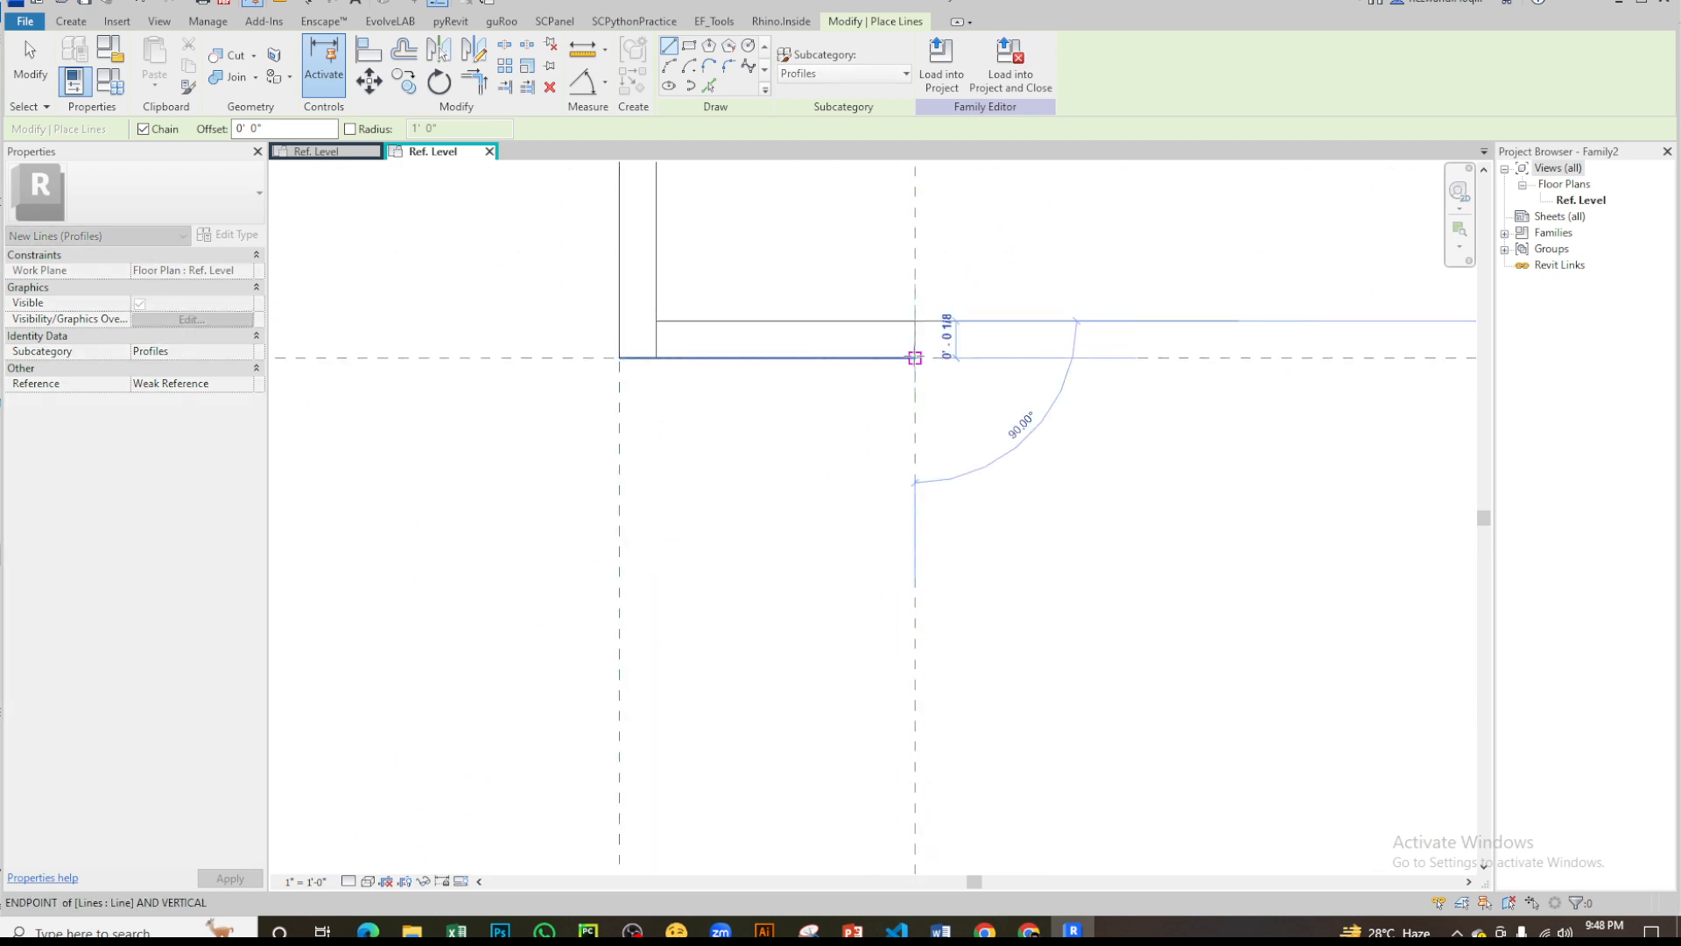
key(Escape)
key(Escape)
- Trim the lower lip's inner vertical and inner horizontal lines to a clean corner
scroll(762, 460, down, 3)
key(t)
key(r)
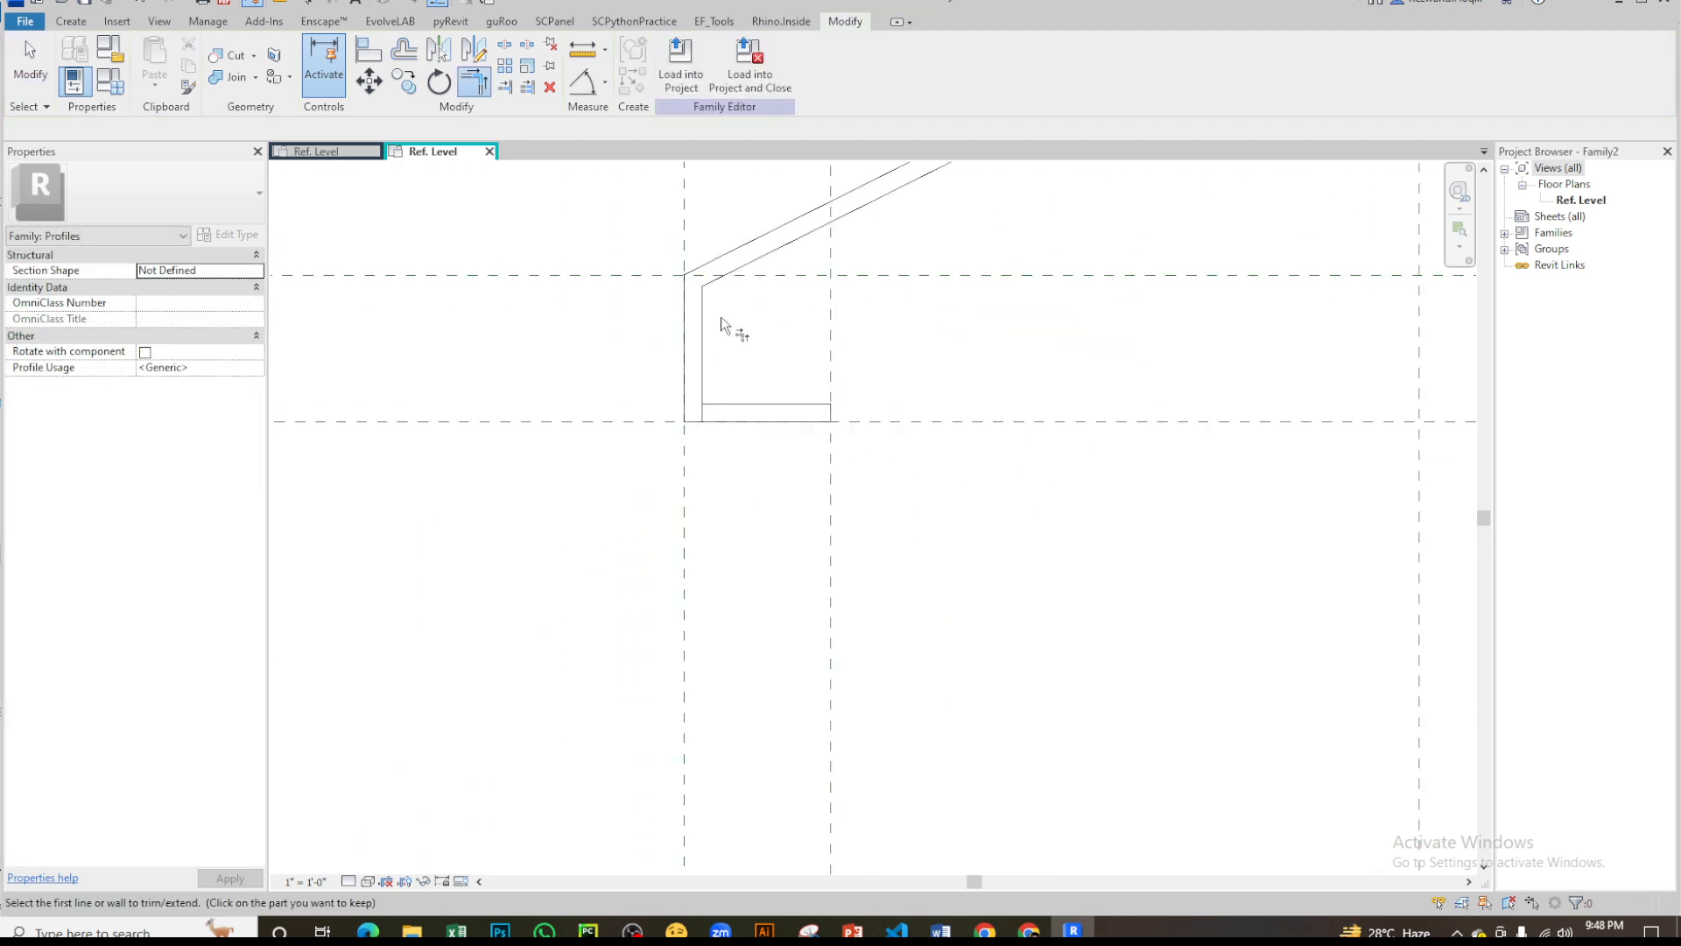
click(702, 350)
click(792, 403)
- Trim the upper lip's inner horizontal and inner vertical lines to a clean corner
middle_drag(833, 403, 490, 644)
middle_drag(1226, 224, 464, 665)
middle_drag(957, 204, 570, 432)
scroll(565, 438, up, 3)
middle_drag(632, 302, 671, 441)
click(724, 345)
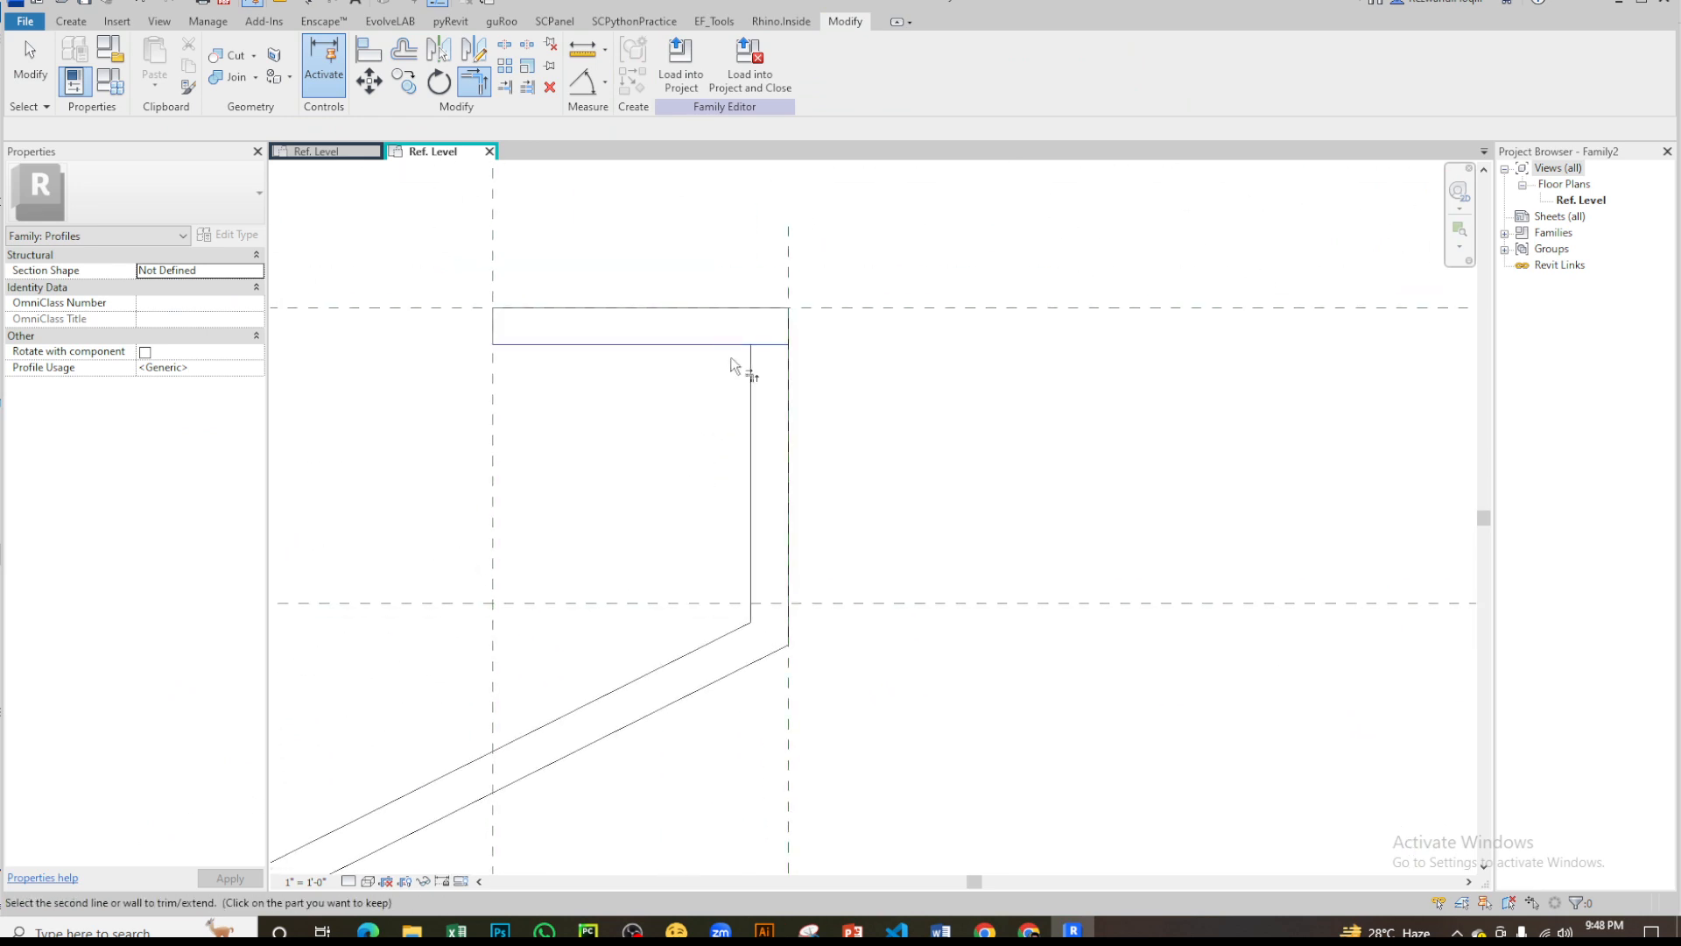
click(751, 386)
scroll(925, 325, down, 4)
key(Escape)
scroll(930, 342, down, 3)
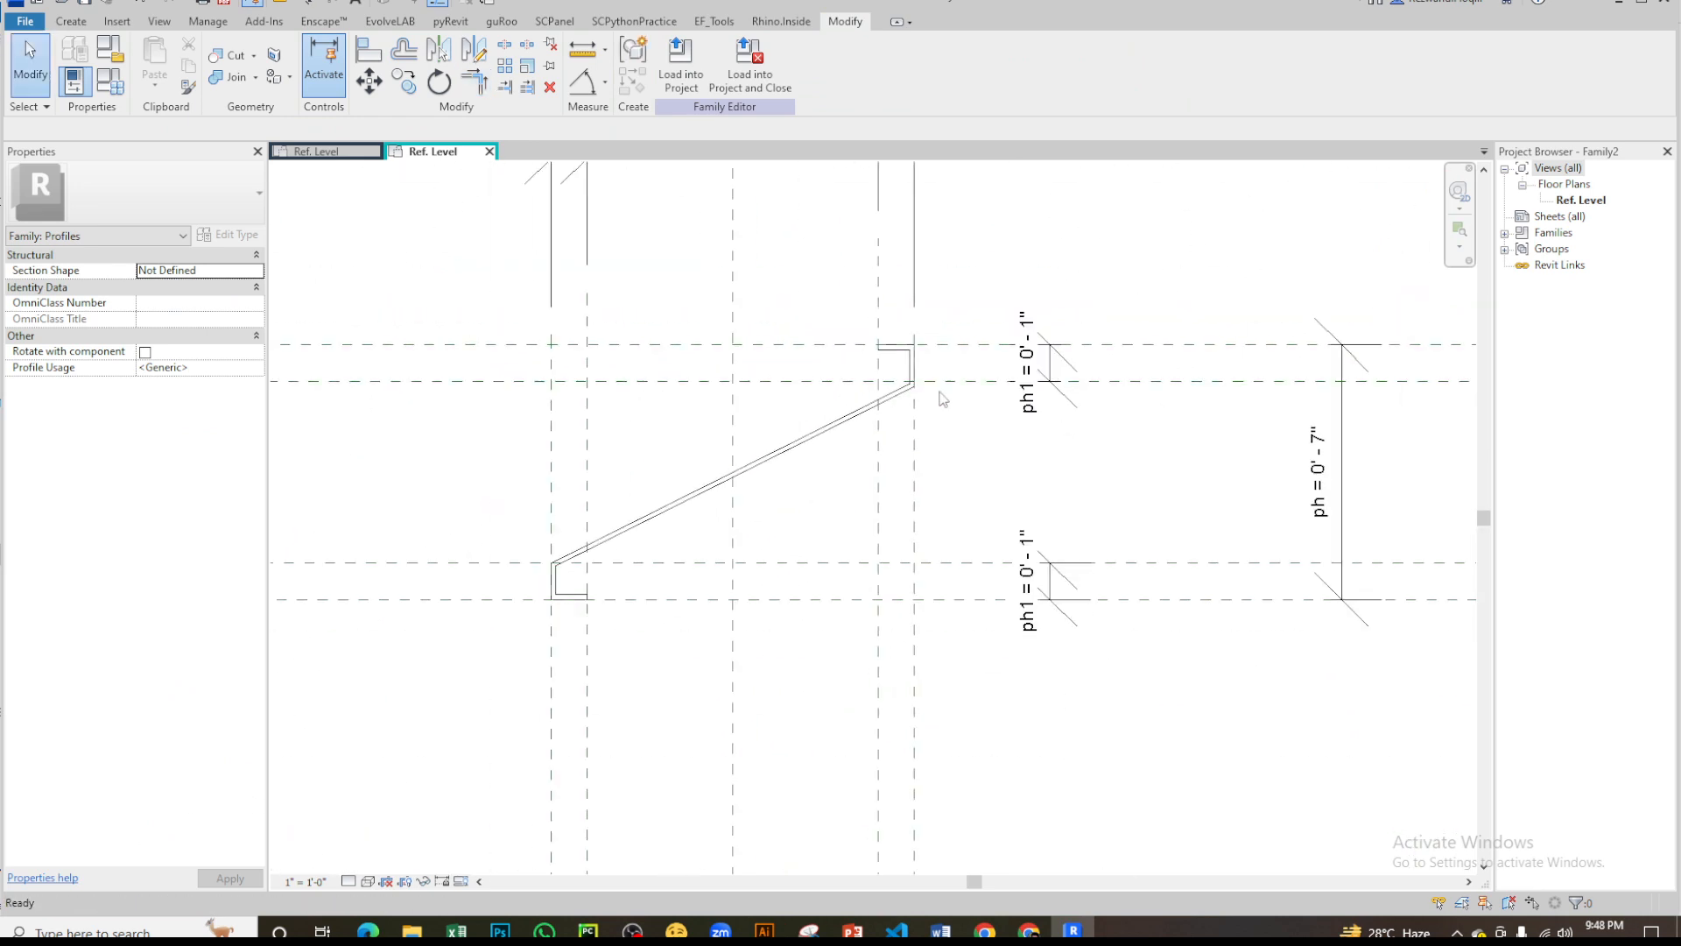
- Examine the Z profile's lips and diagonal lines against the surrounding reference planes
scroll(570, 557, up, 1)
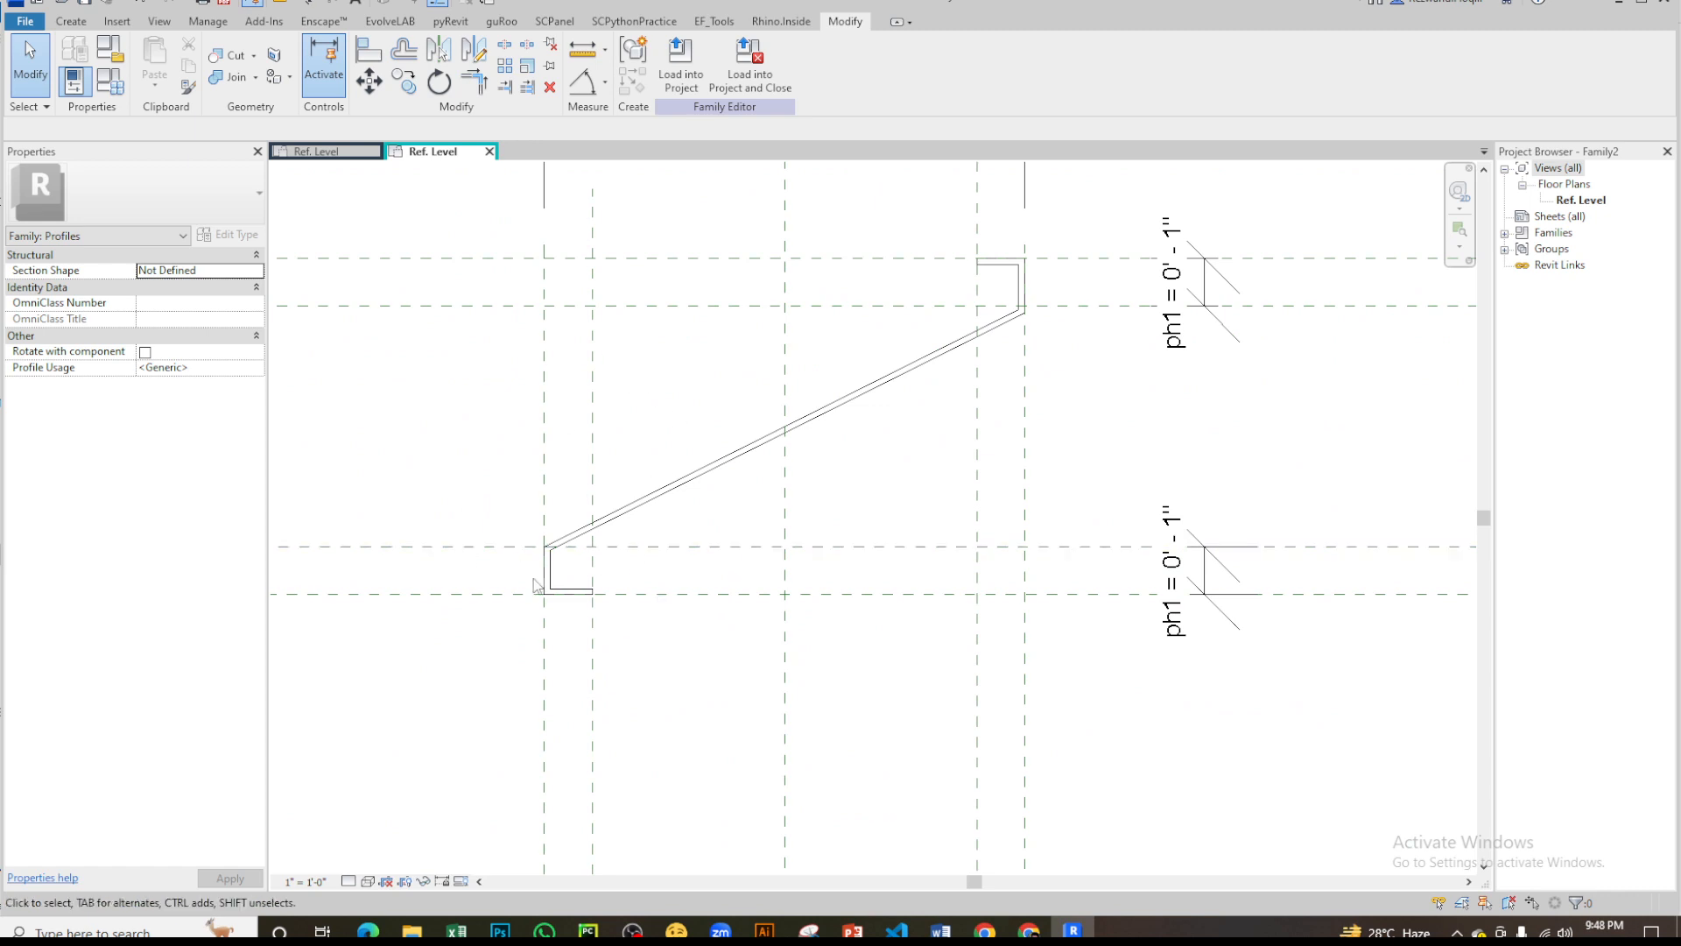
scroll(537, 585, up, 2)
scroll(664, 604, down, 3)
scroll(998, 386, up, 2)
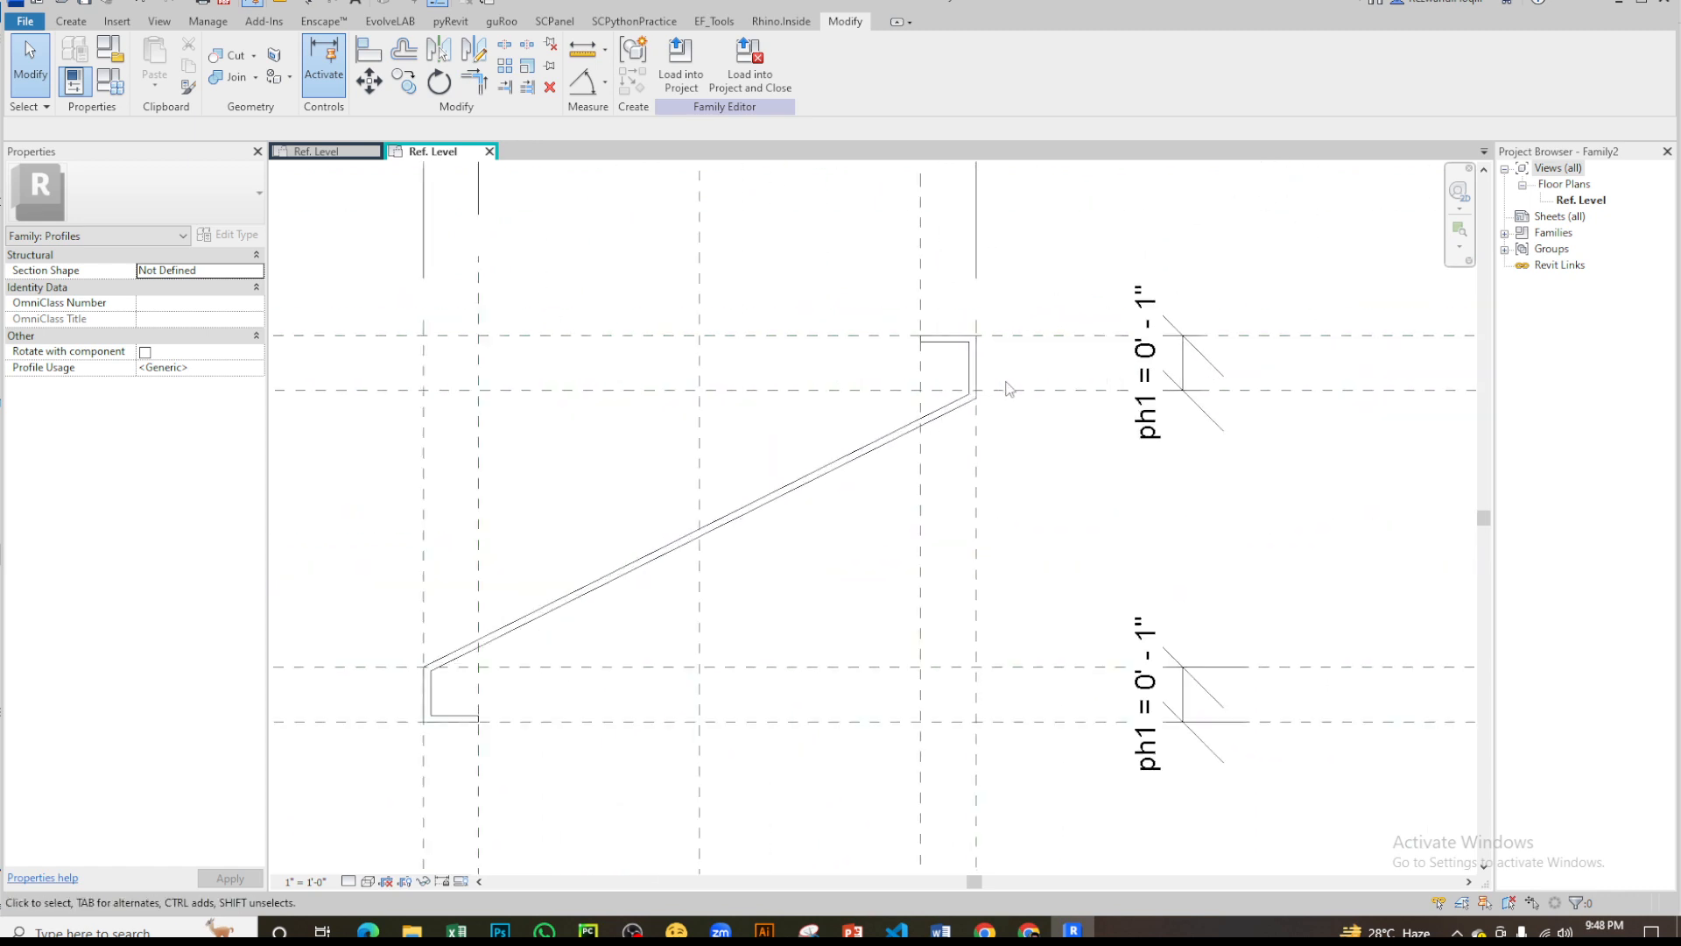
scroll(1007, 387, up, 1)
scroll(1012, 388, down, 3)
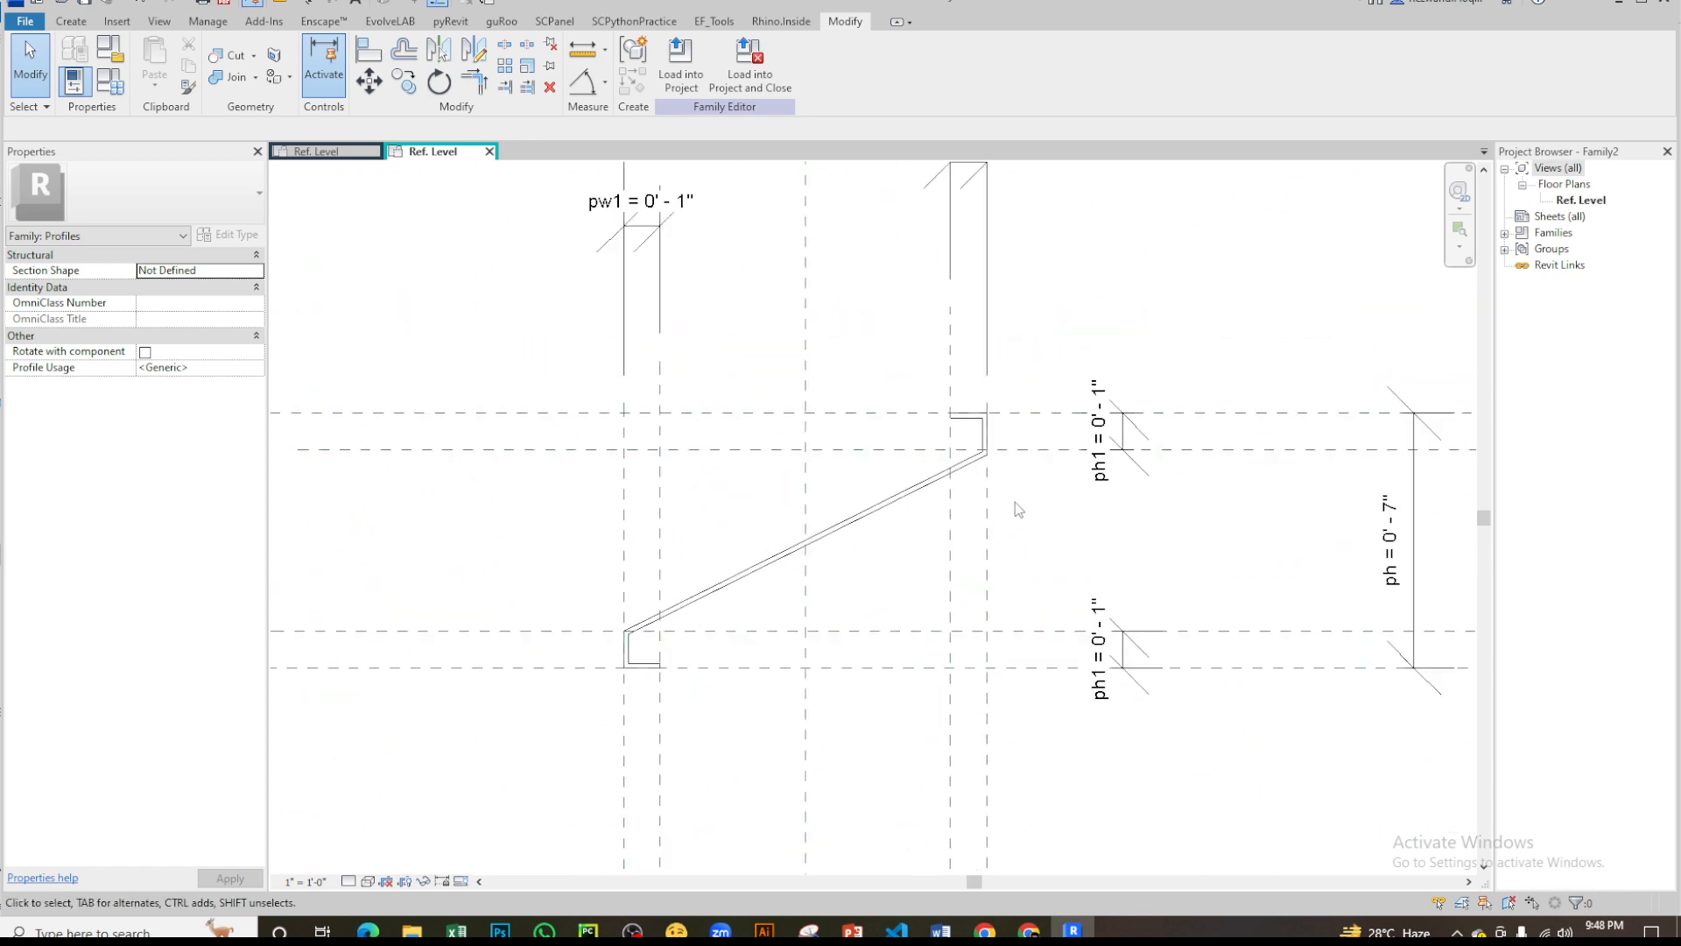
scroll(676, 366, up, 1)
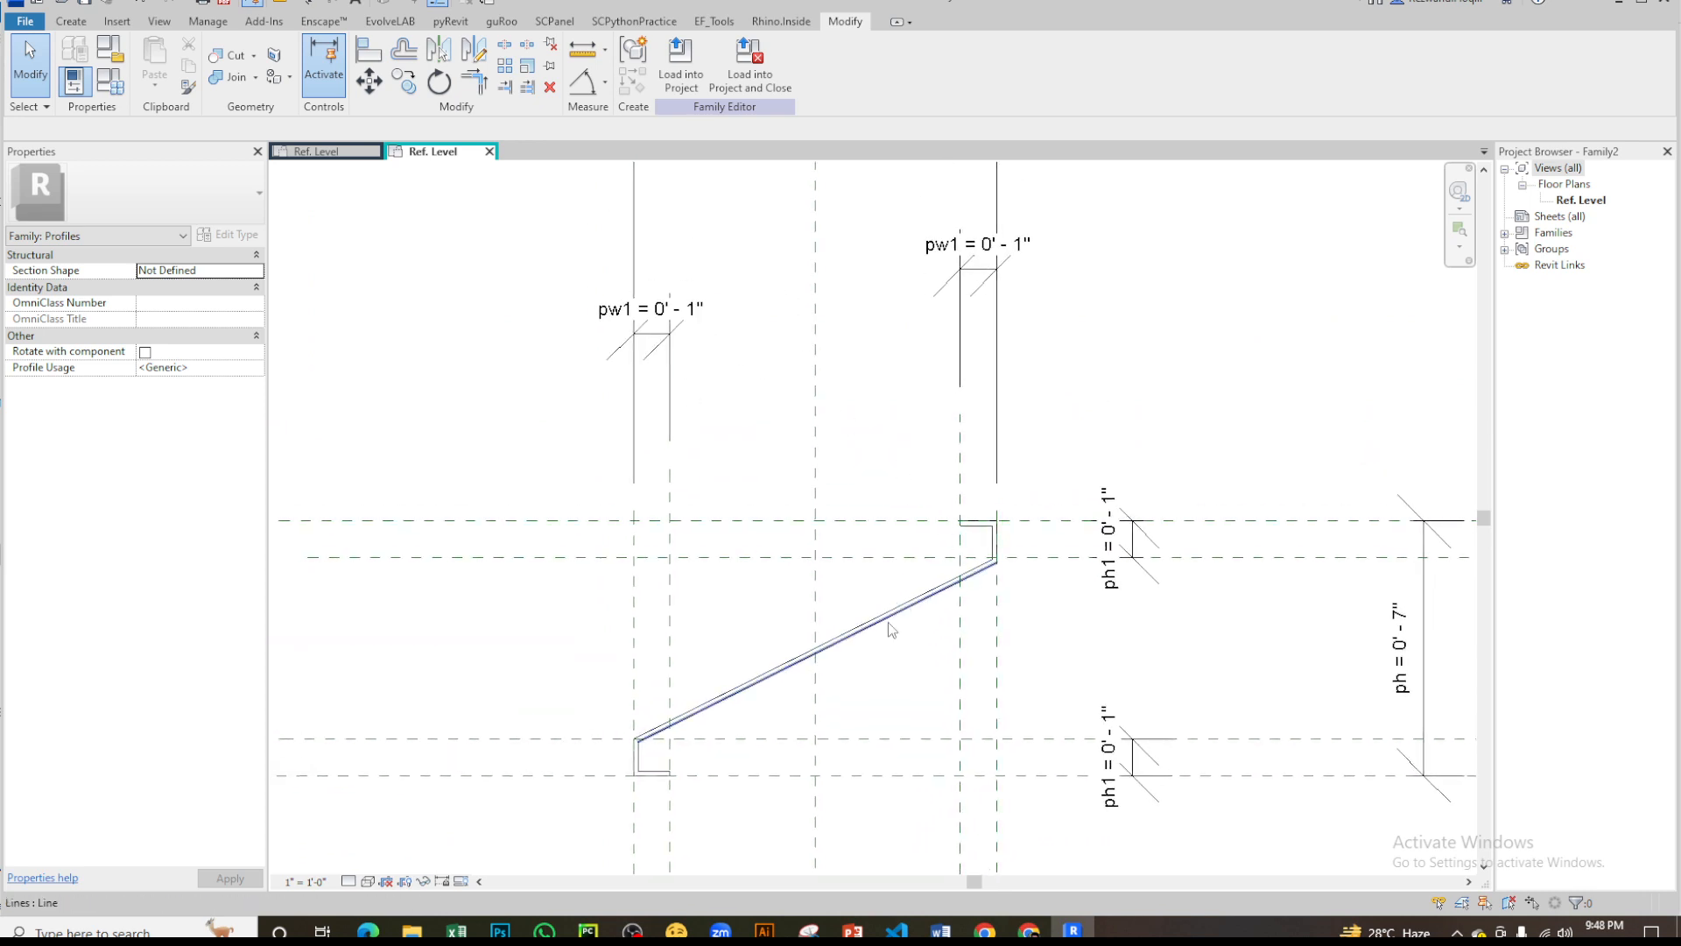
middle_drag(720, 742, 816, 545)
scroll(880, 413, up, 2)
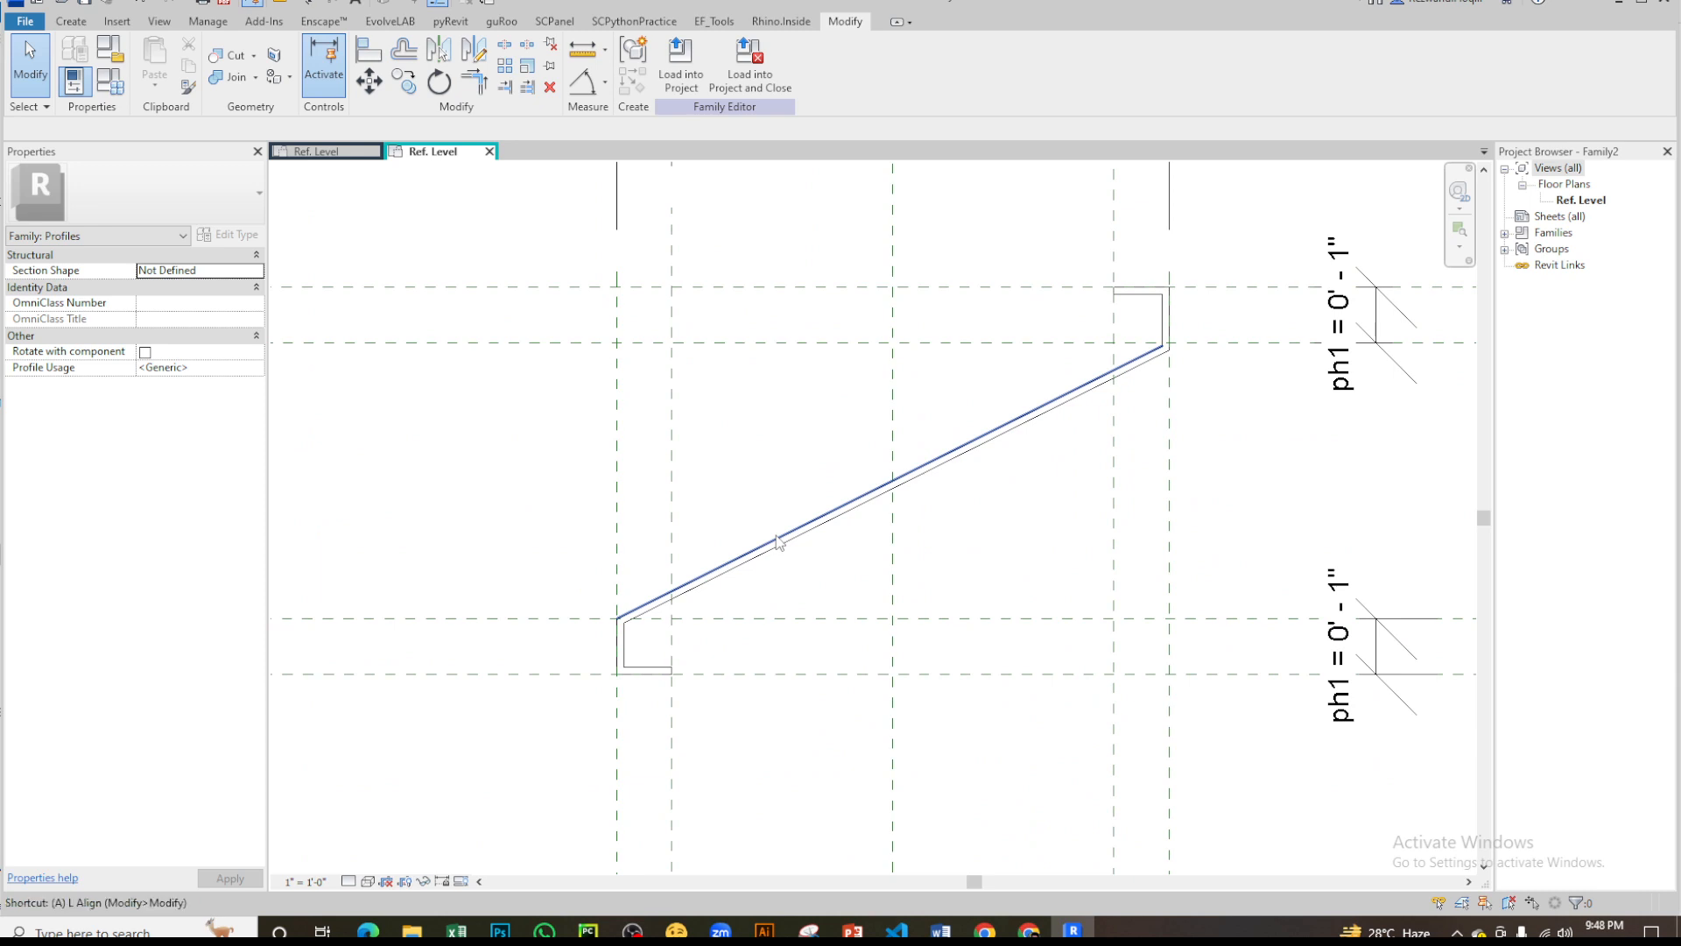
- Make the Automatic Sketch Dimensions visible in the Ref. Level floor plan view
click(67, 23)
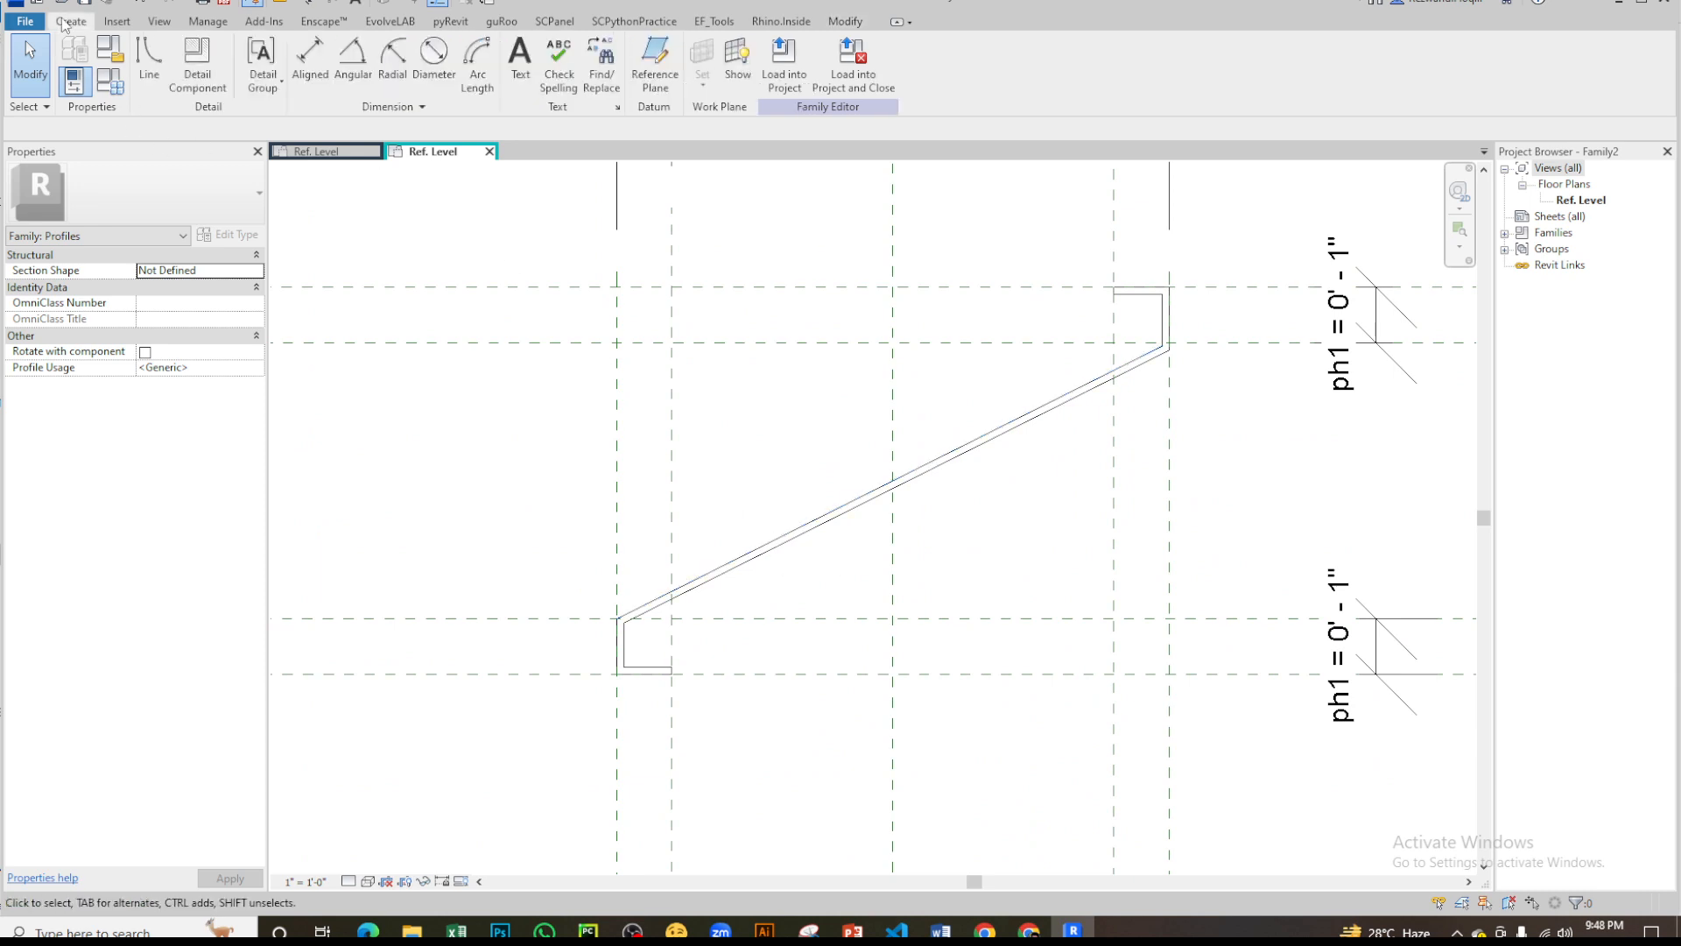
key(v)
key(v)
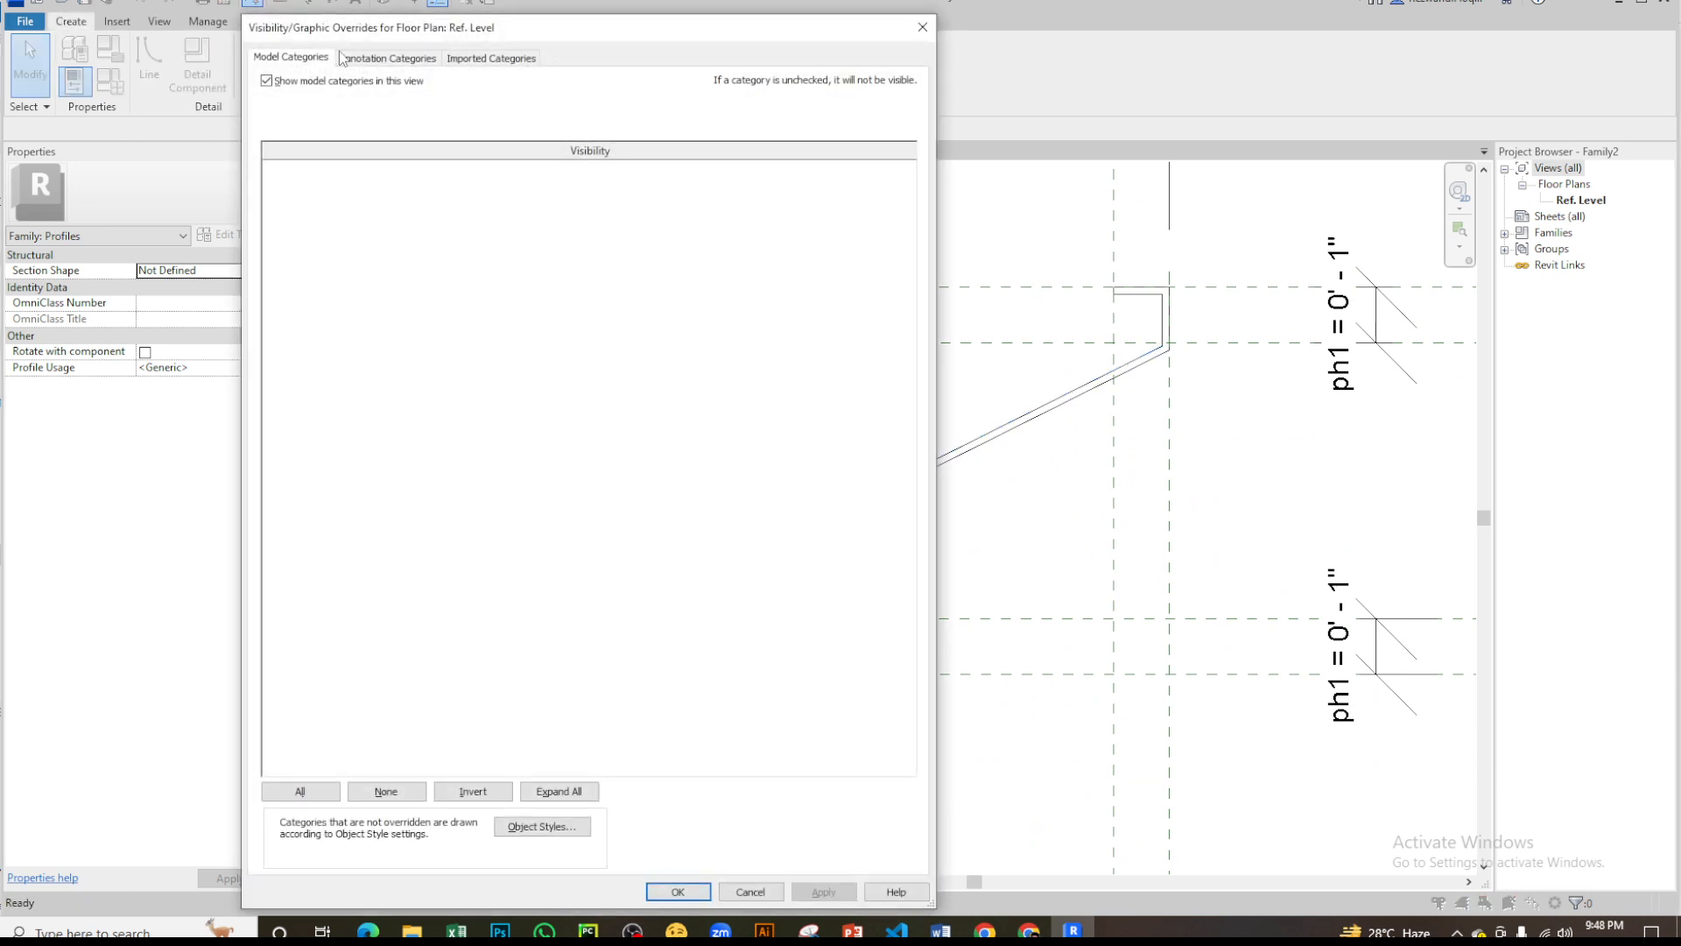
click(402, 62)
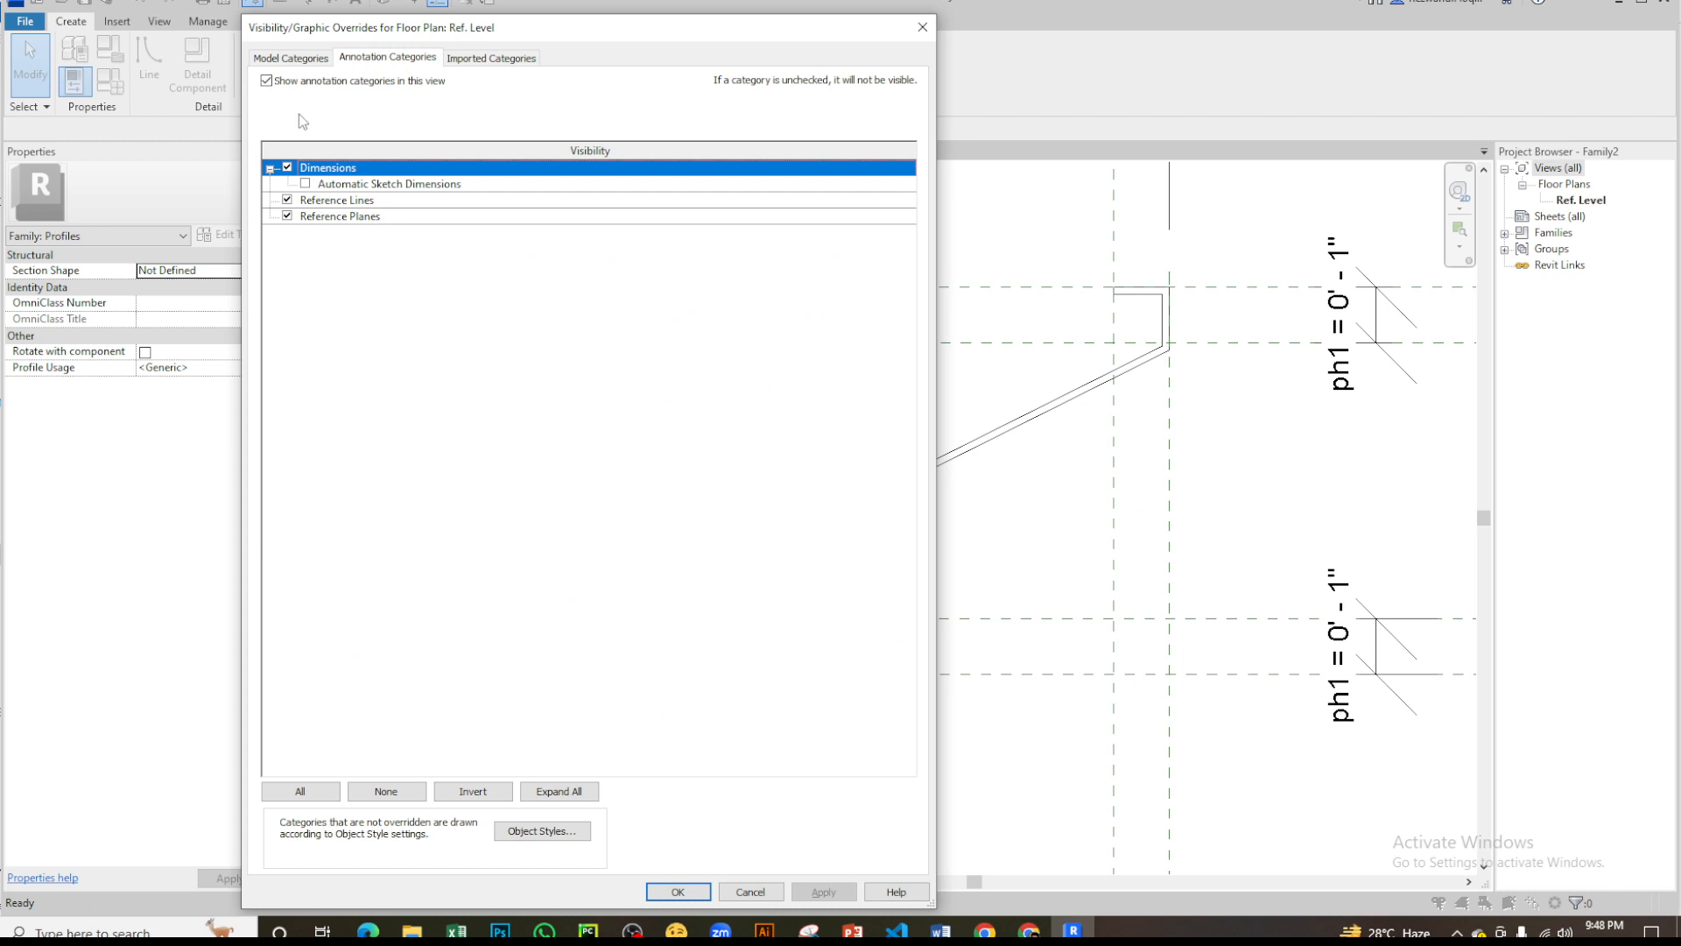
click(306, 184)
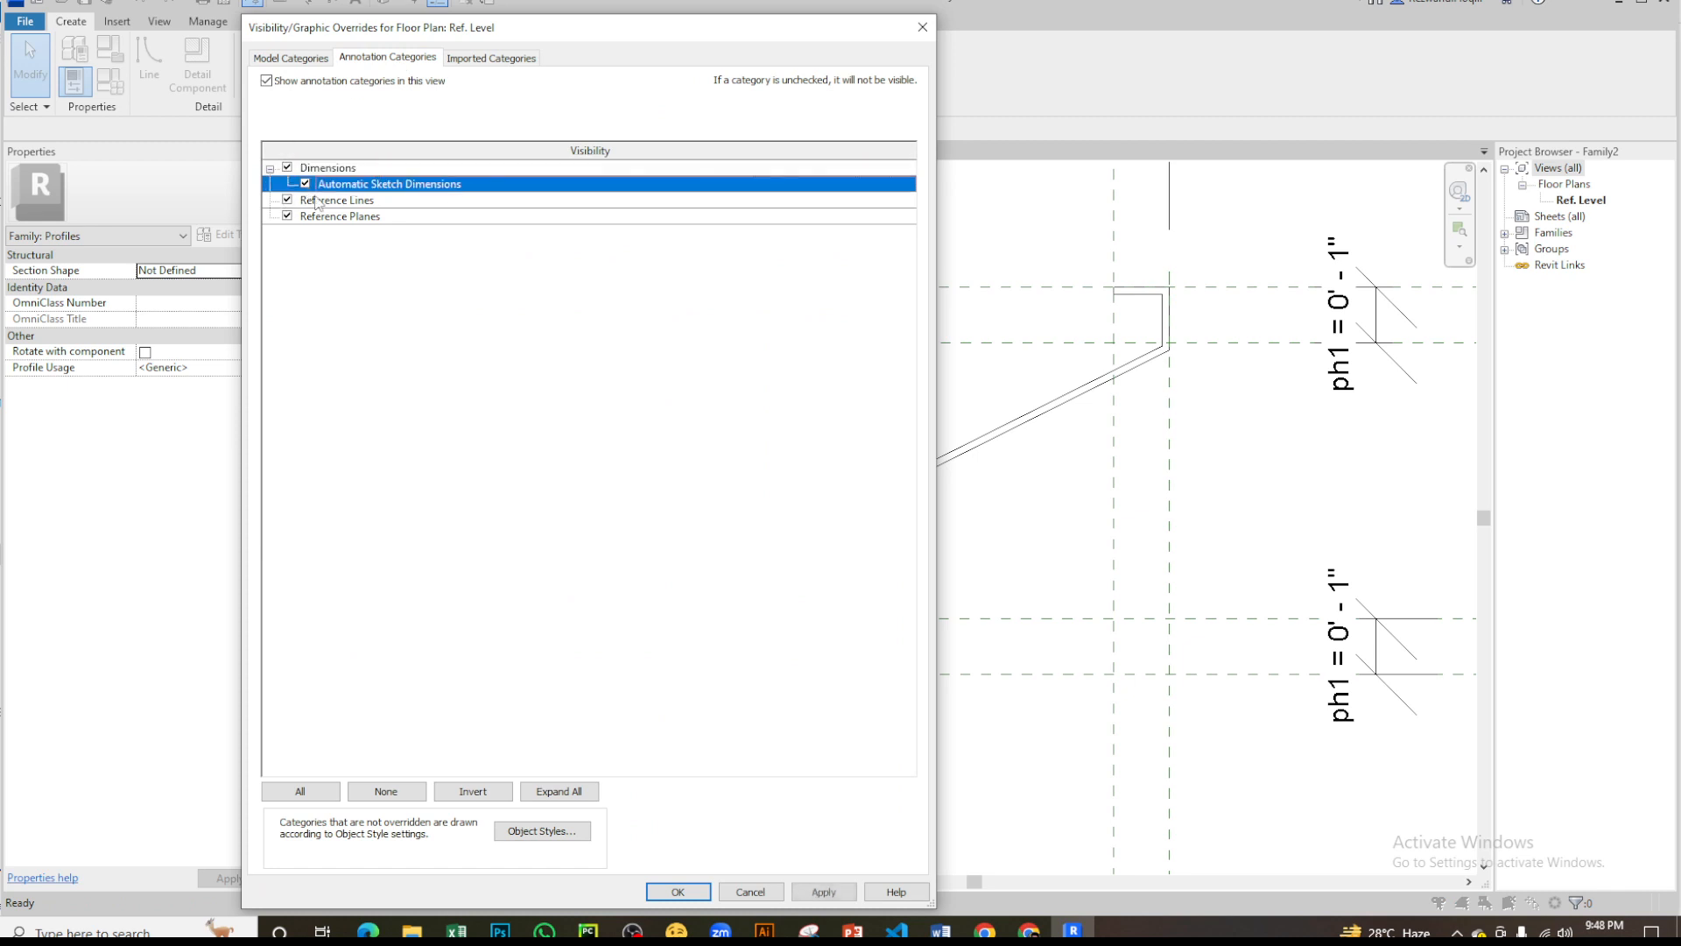
click(677, 890)
scroll(581, 544, down, 3)
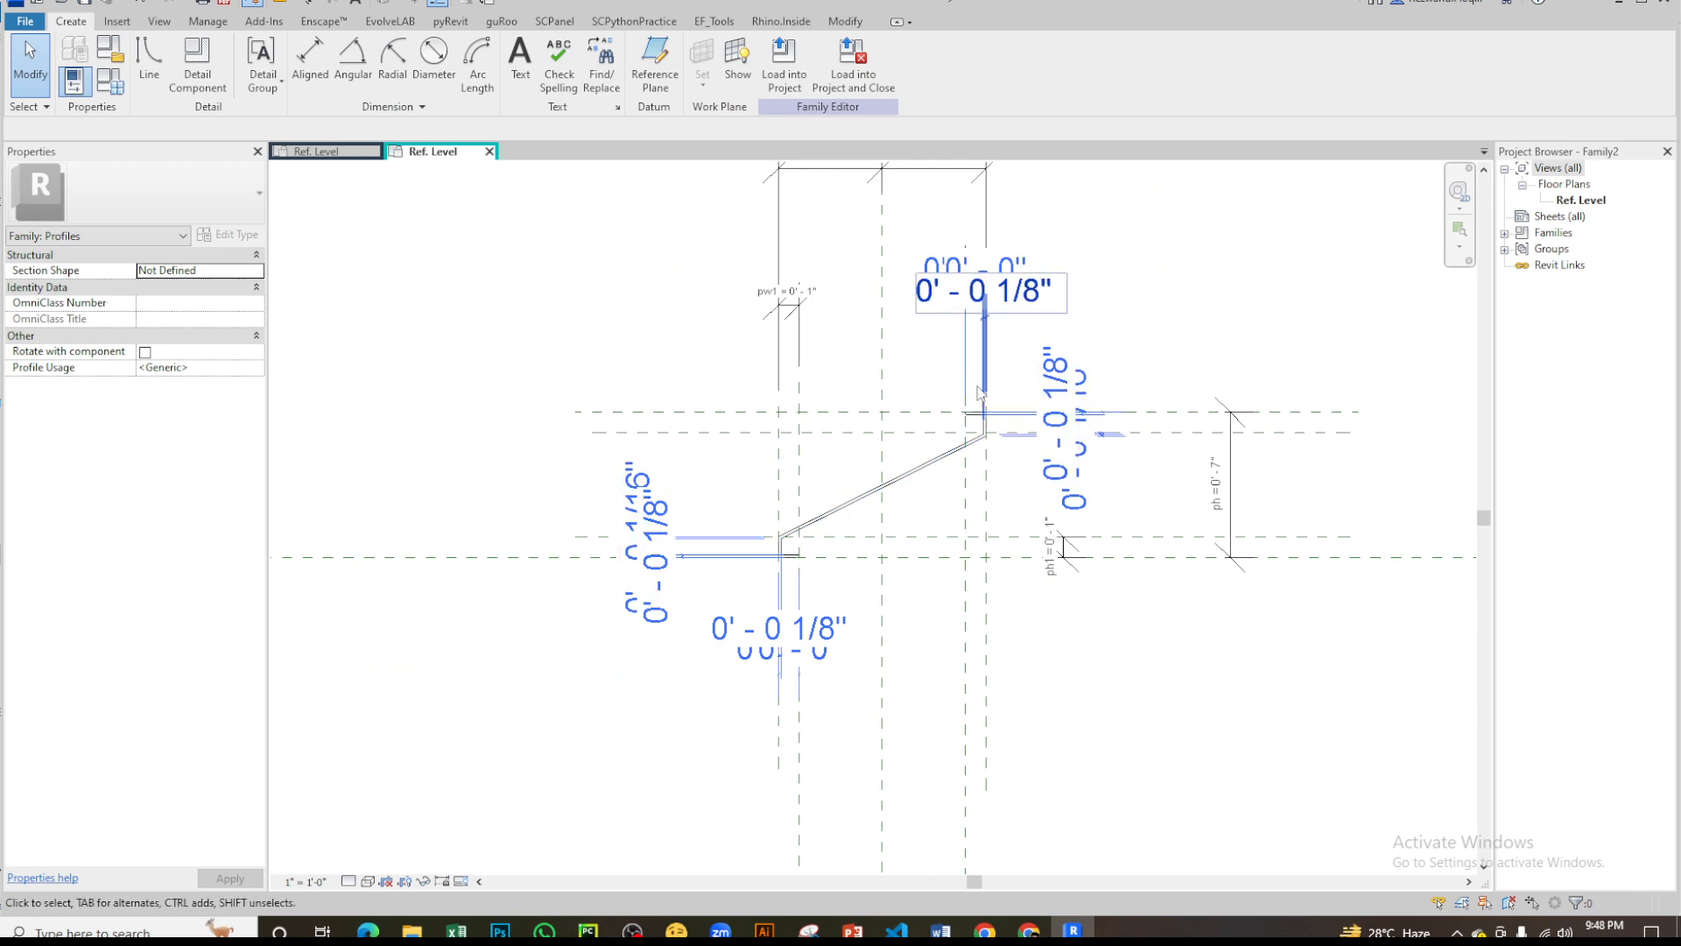
scroll(634, 526, up, 2)
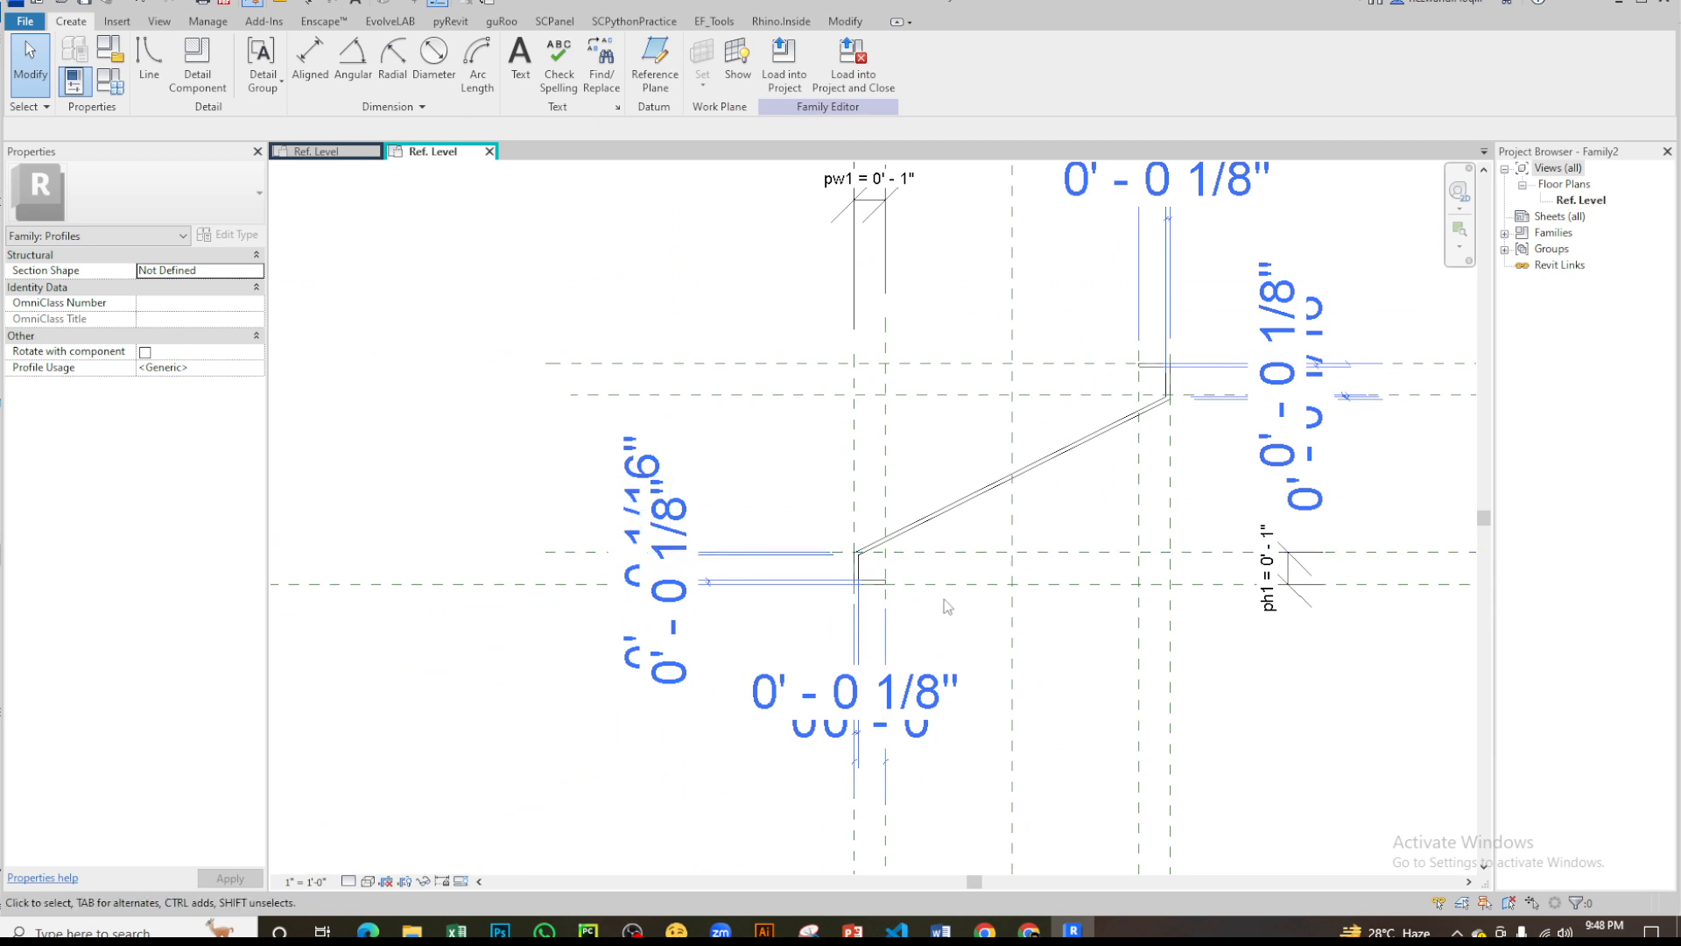
scroll(871, 557, up, 3)
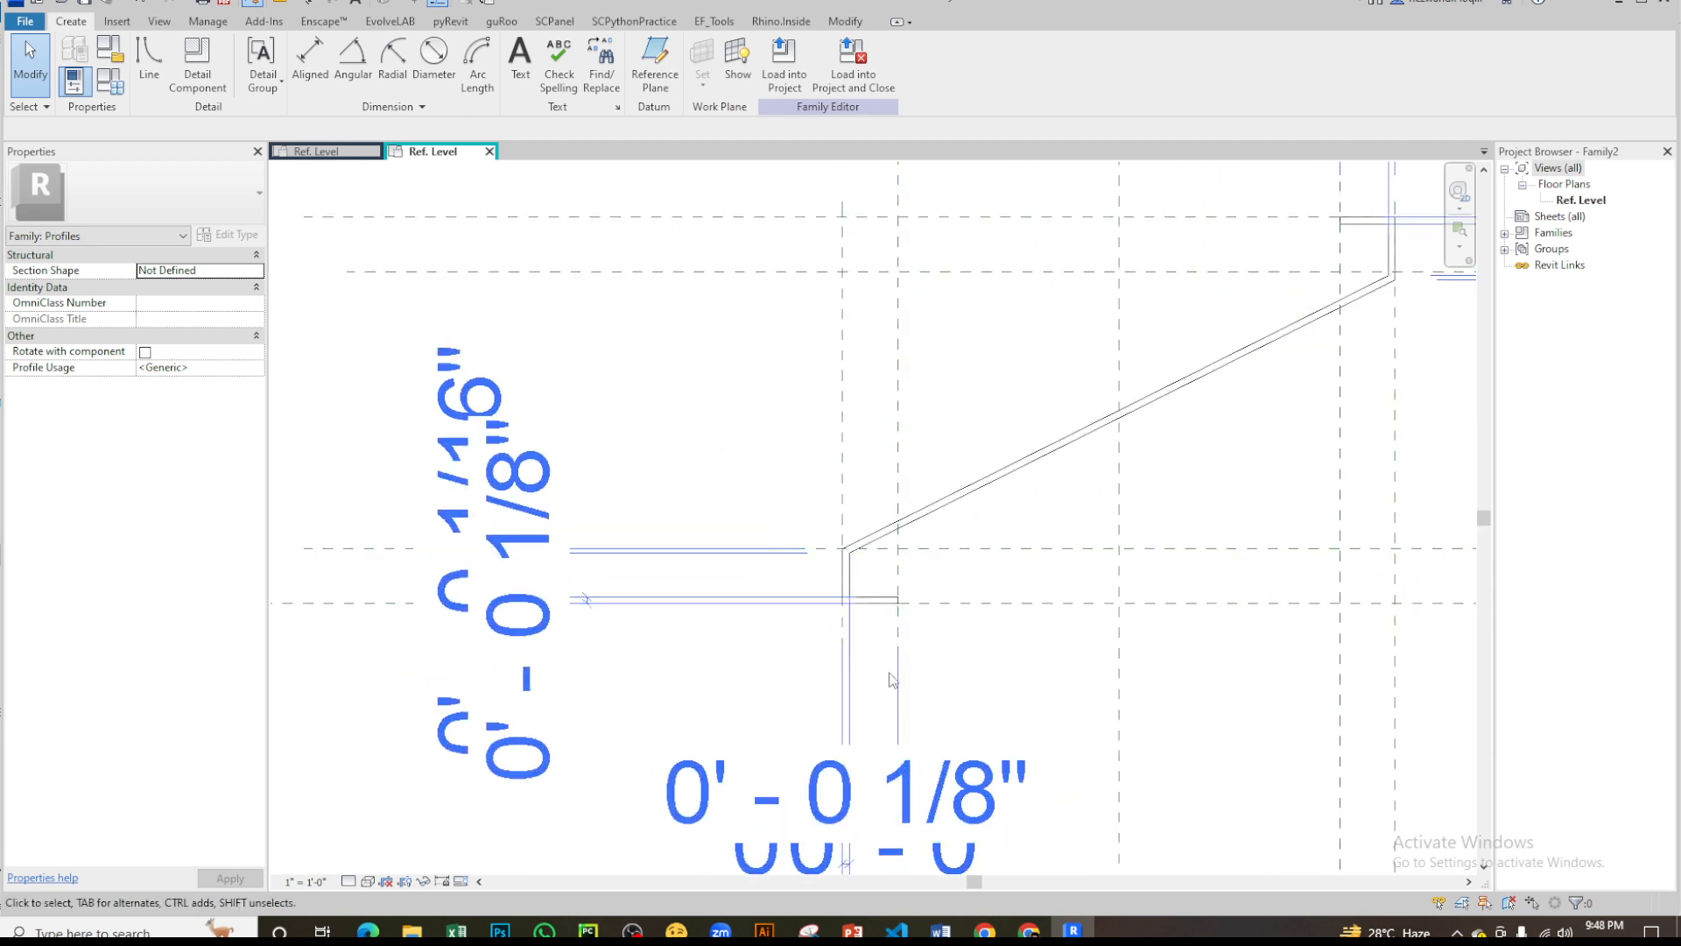
- Align and lock the lower lip's outer vertical line and bottom line to their reference planes
key(a)
key(l)
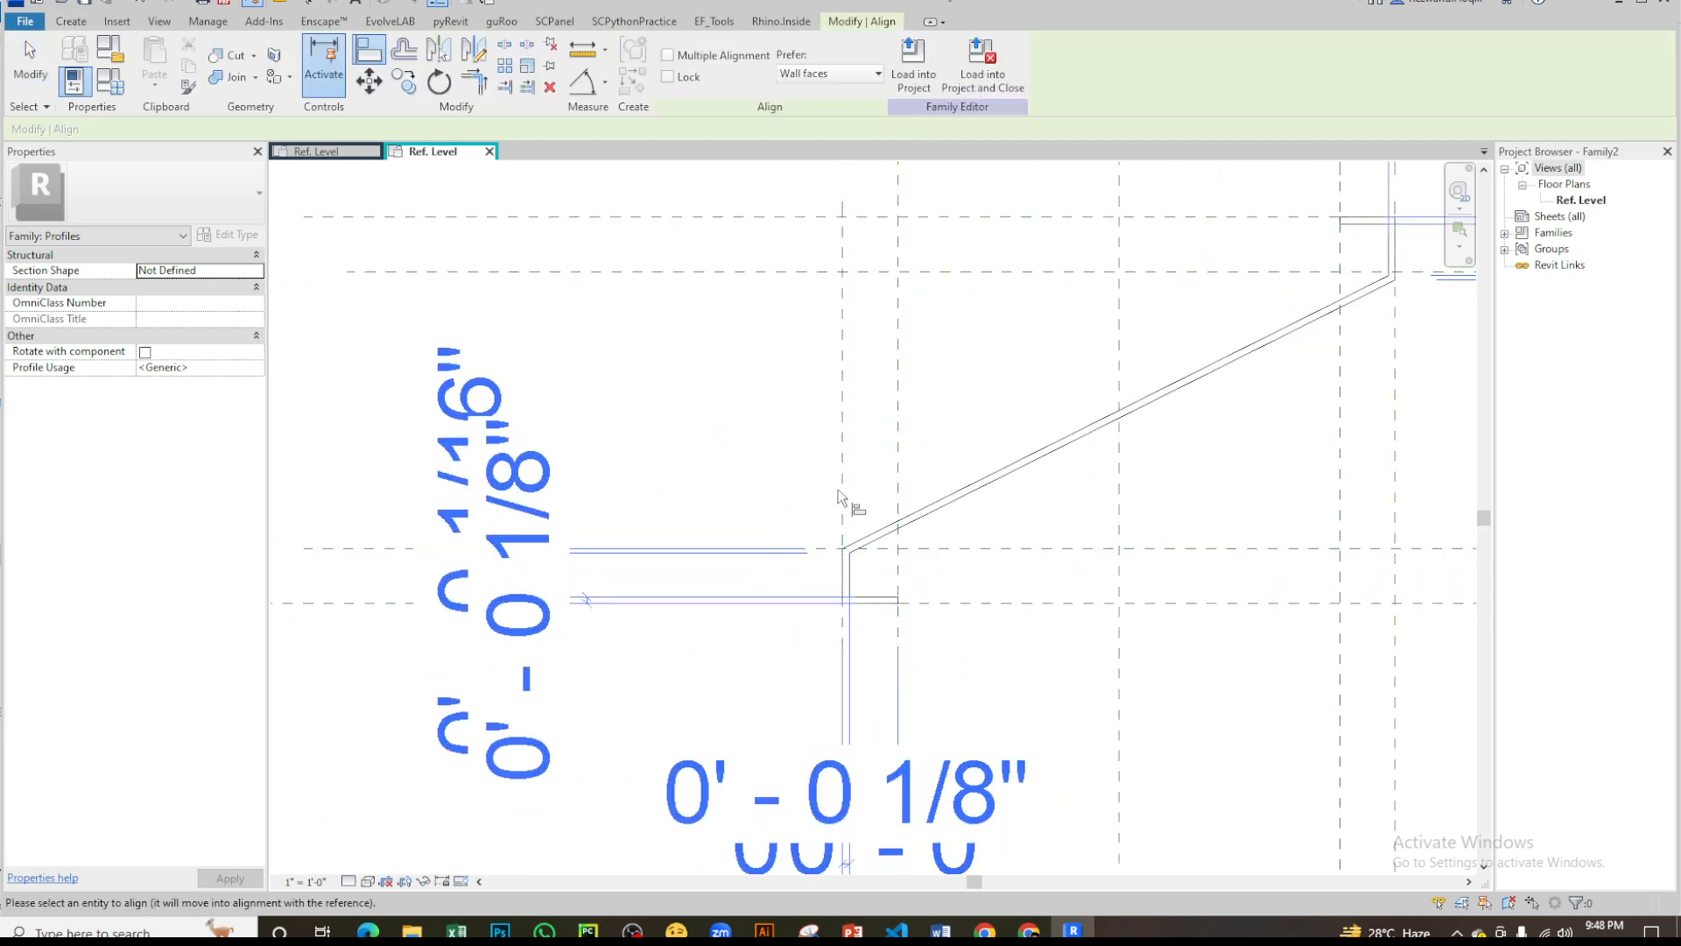
scroll(793, 610, up, 3)
click(873, 547)
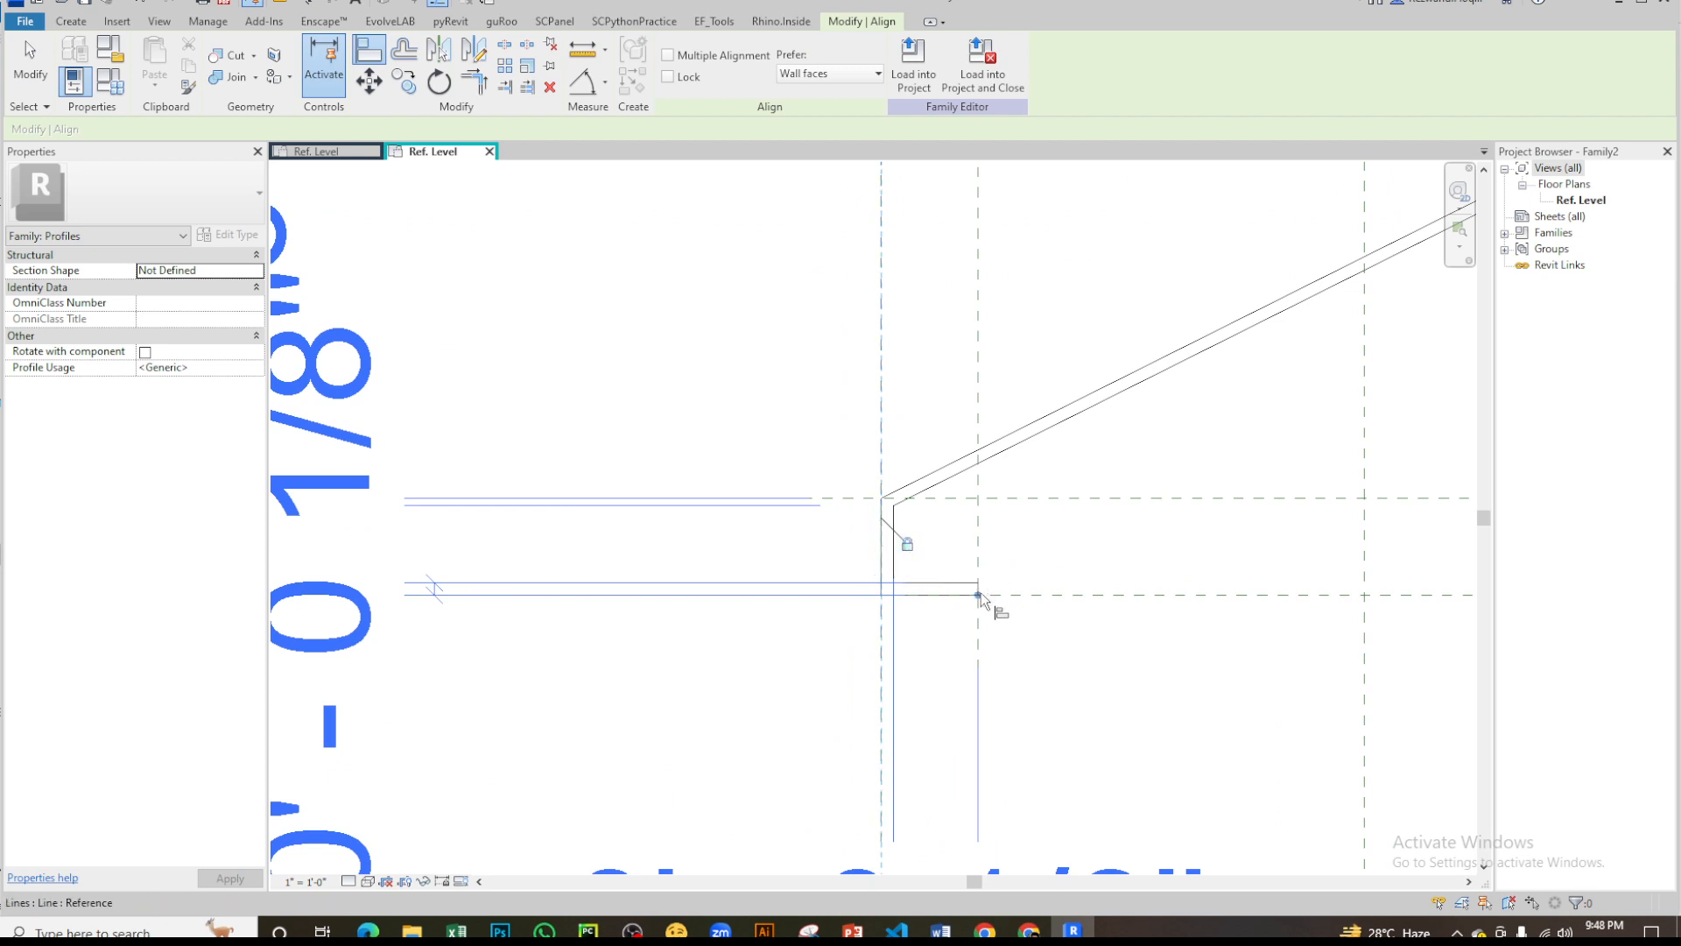
click(1032, 596)
click(893, 585)
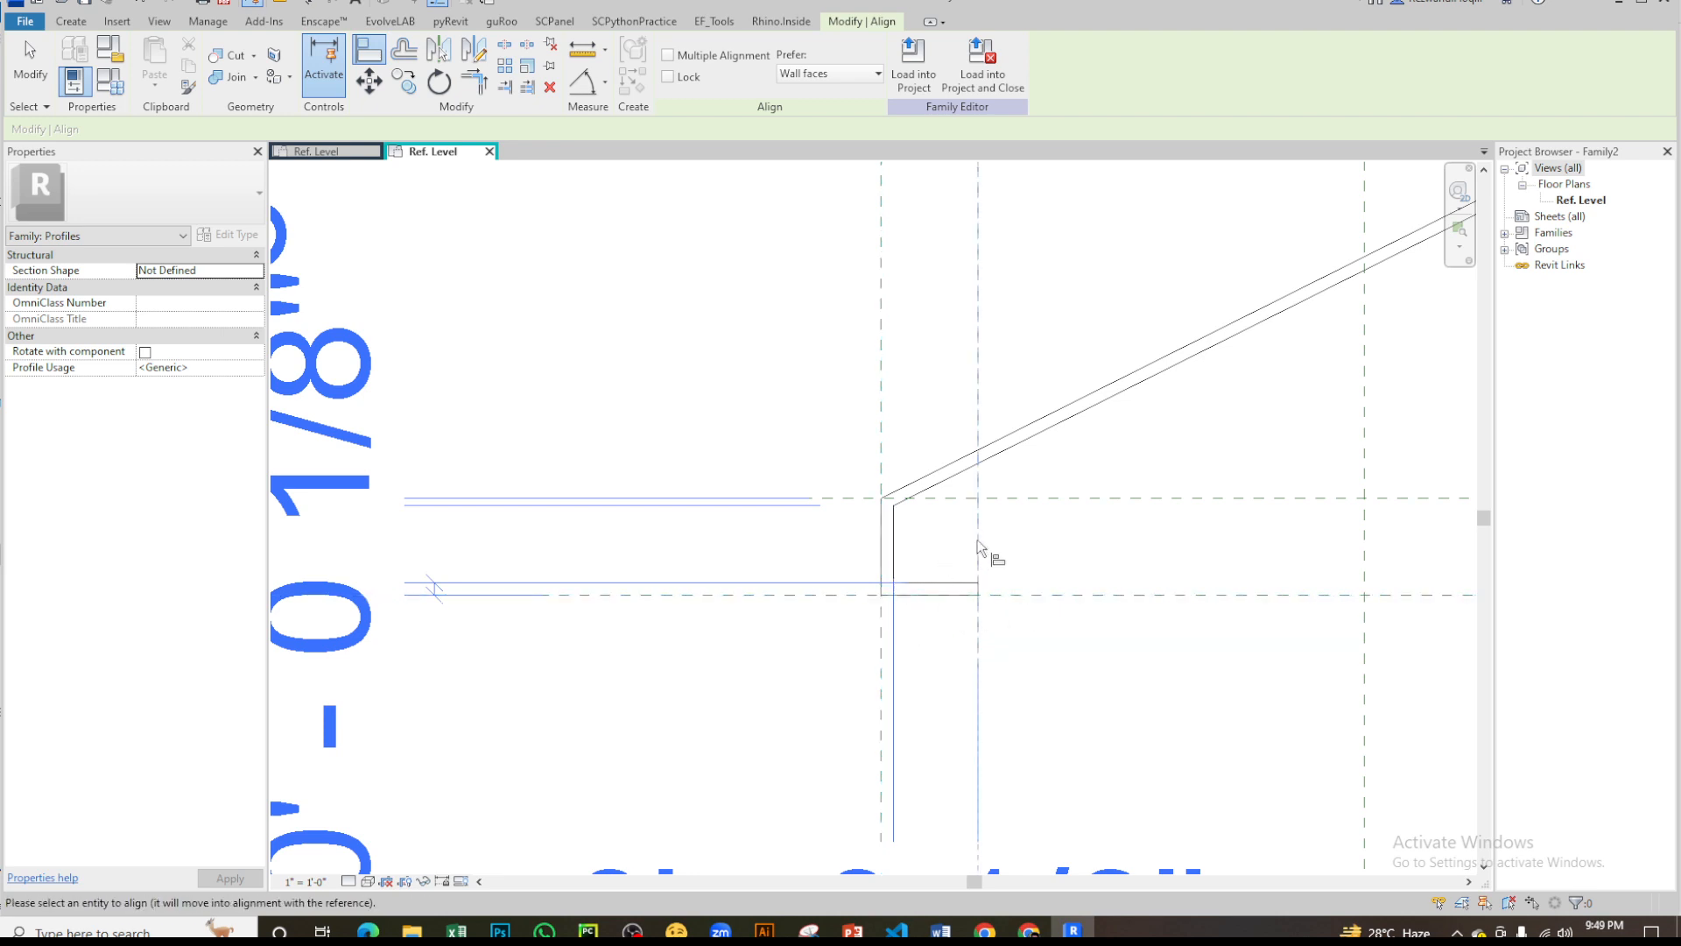
- Align the lower lip's short end line to the vertical pw1 reference plane and lock it
scroll(980, 592, up, 1)
scroll(980, 589, up, 5)
click(979, 591)
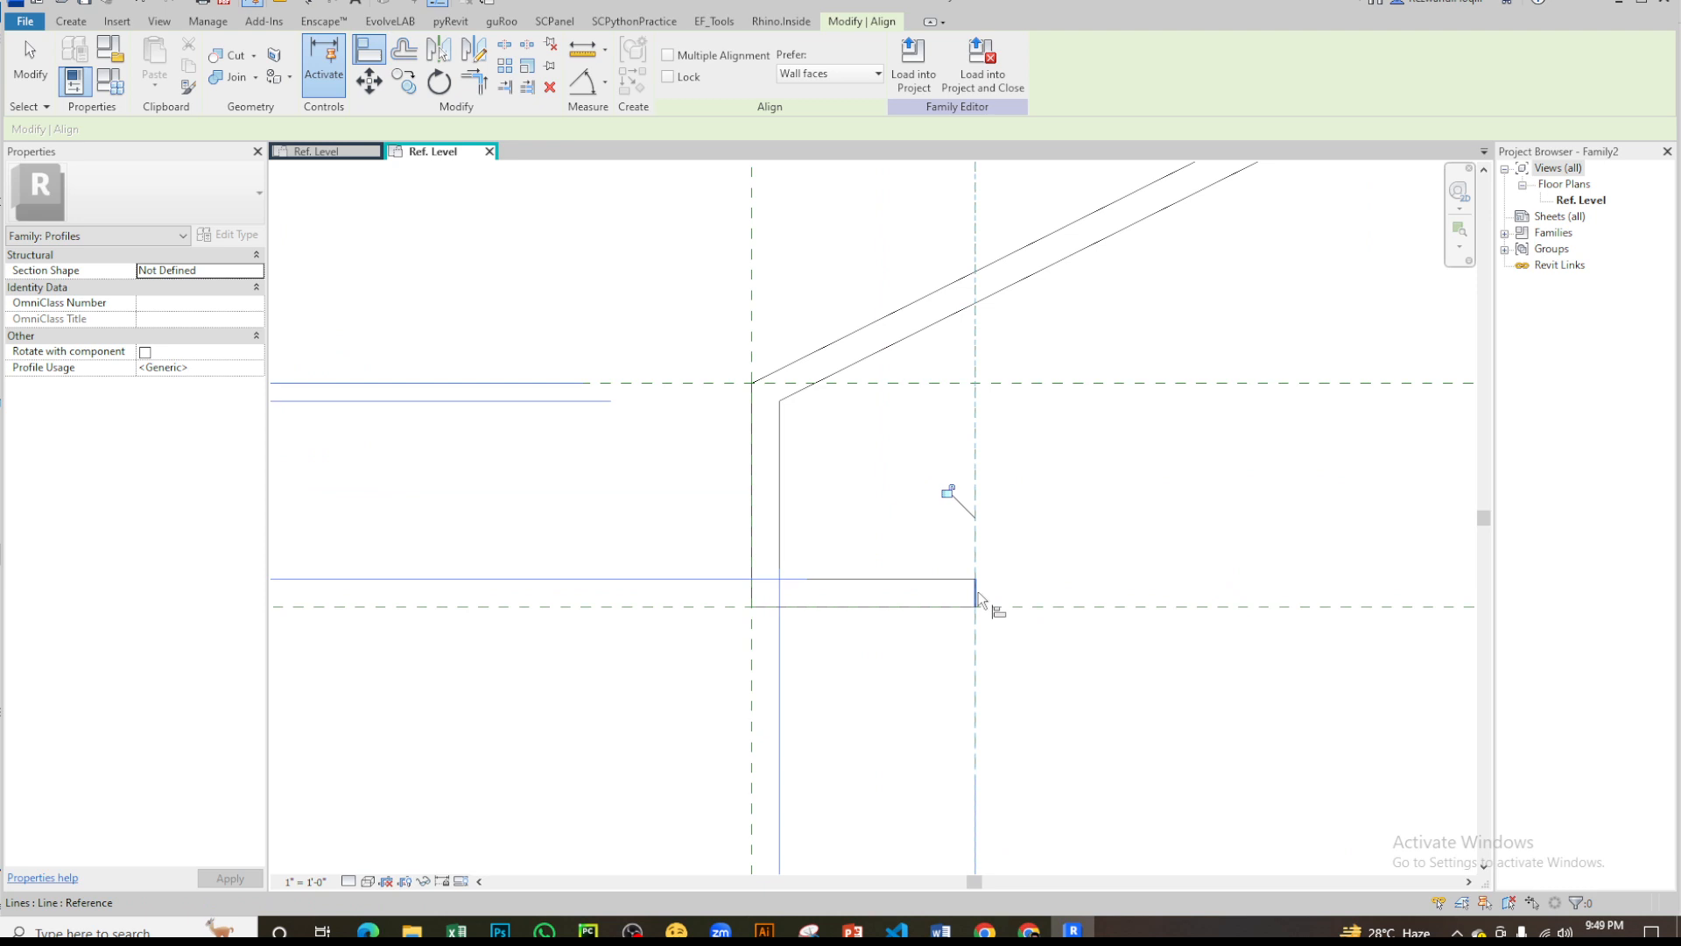
click(952, 496)
- Align and lock the upper lip's outer vertical line and top line to their reference planes
scroll(854, 618, down, 4)
scroll(851, 585, down, 5)
scroll(849, 550, up, 4)
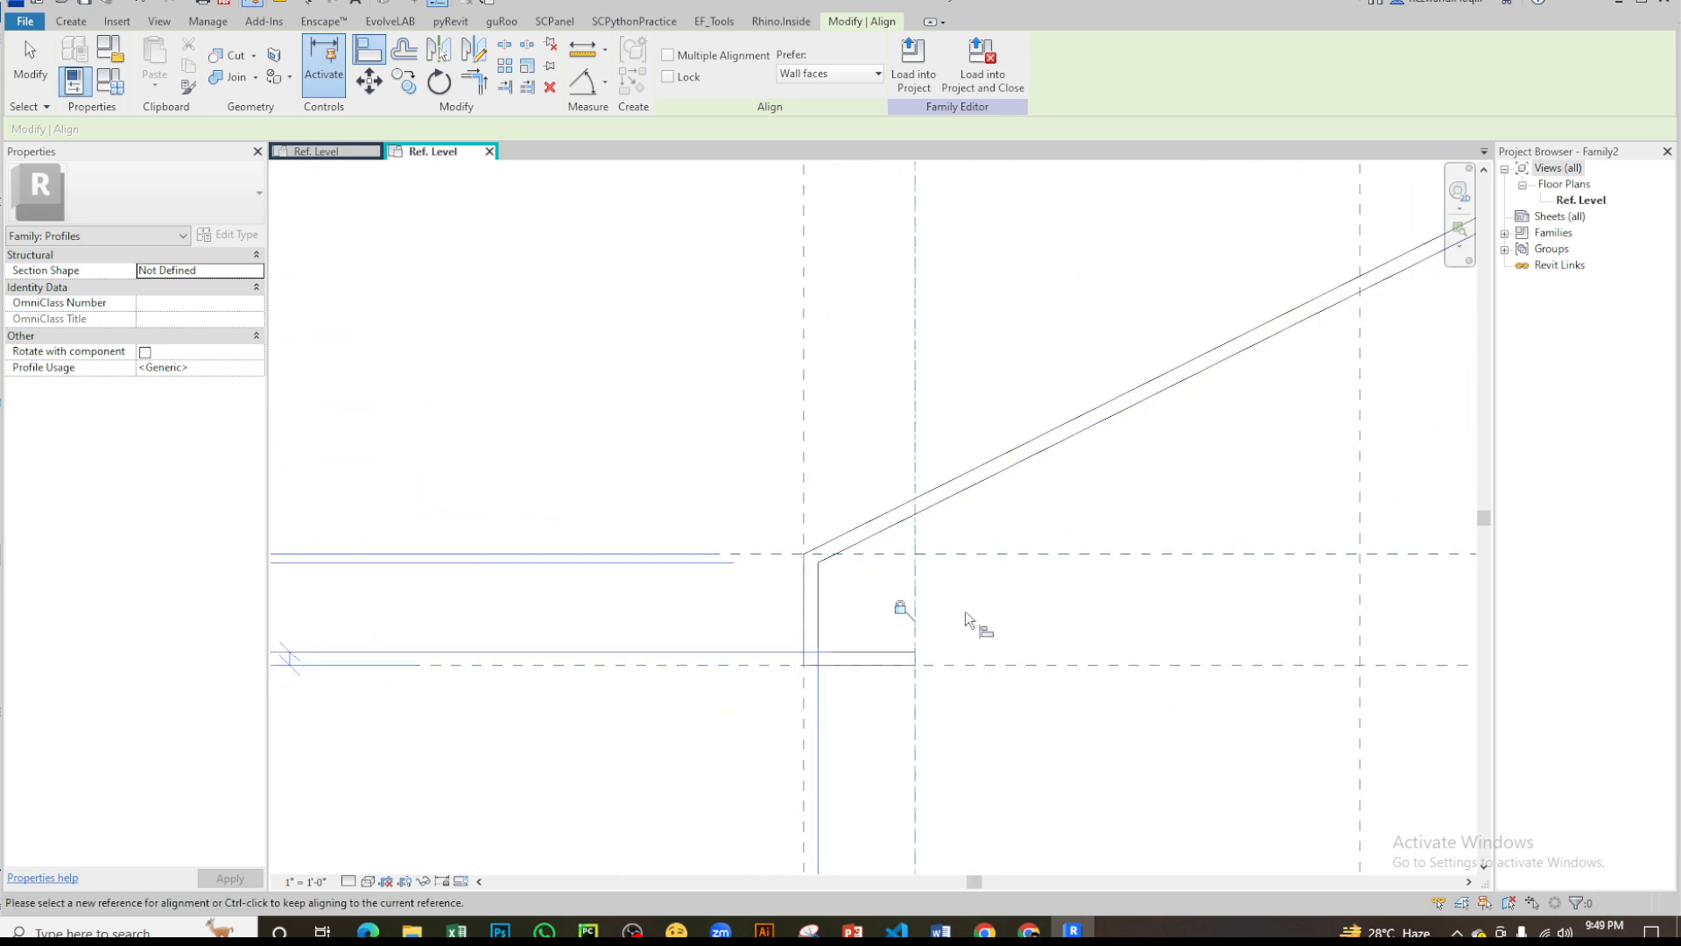
middle_drag(935, 643, 464, 826)
middle_drag(1299, 386, 627, 765)
middle_drag(862, 536, 1121, 364)
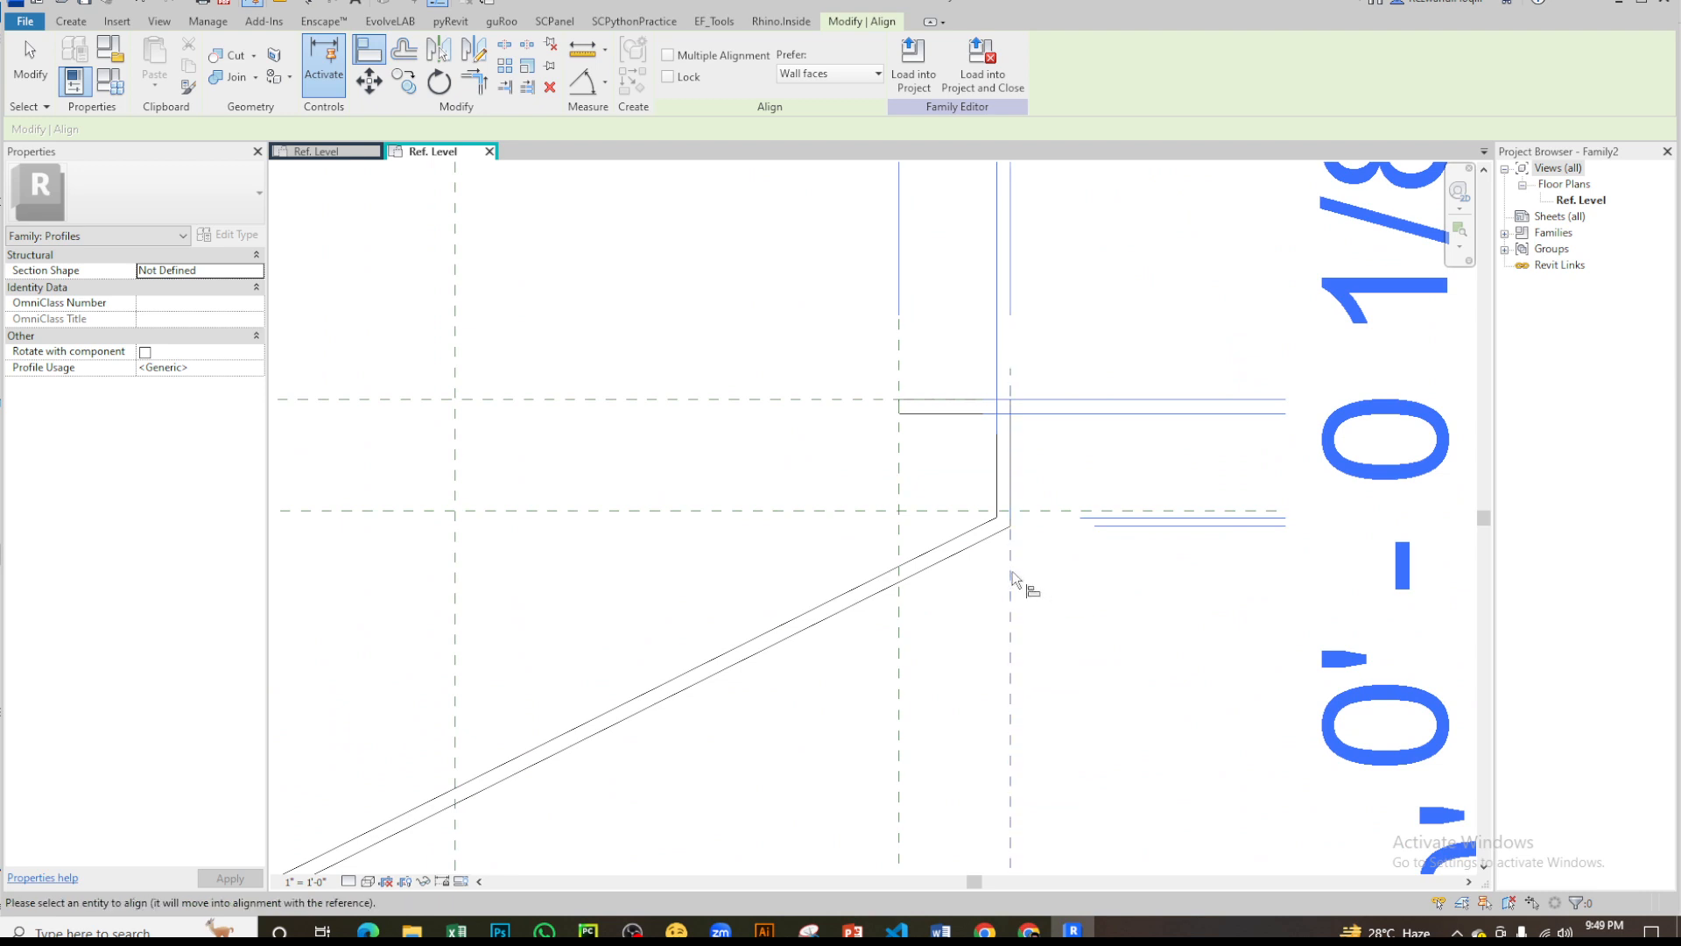
click(1005, 450)
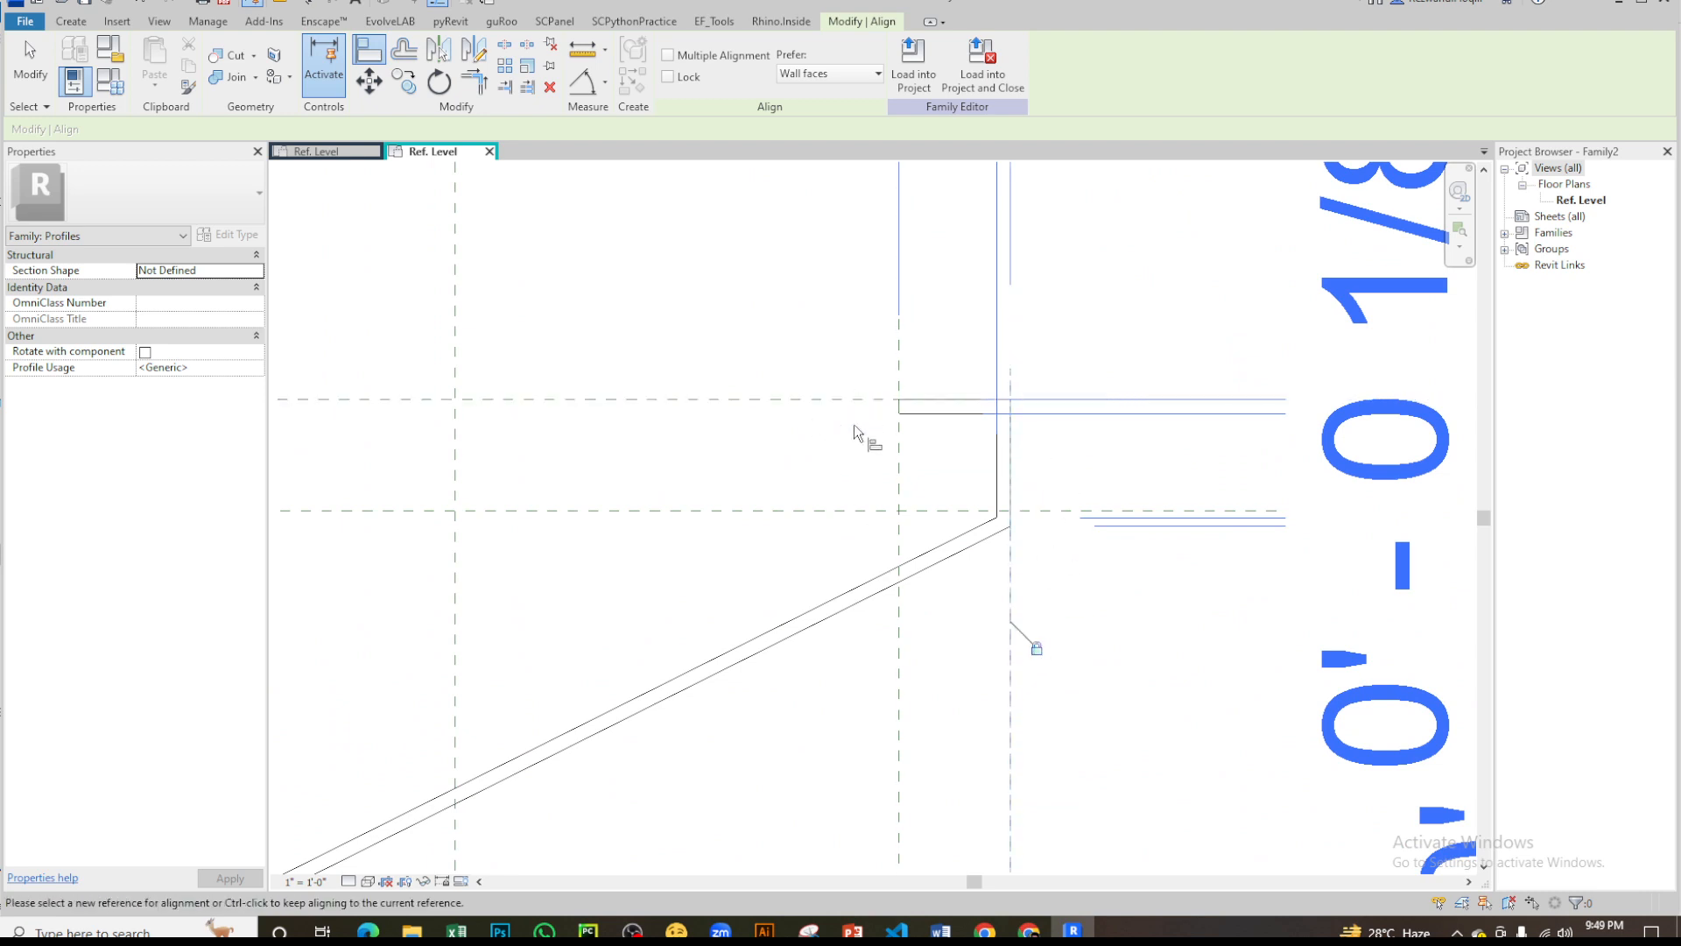
click(867, 399)
click(927, 399)
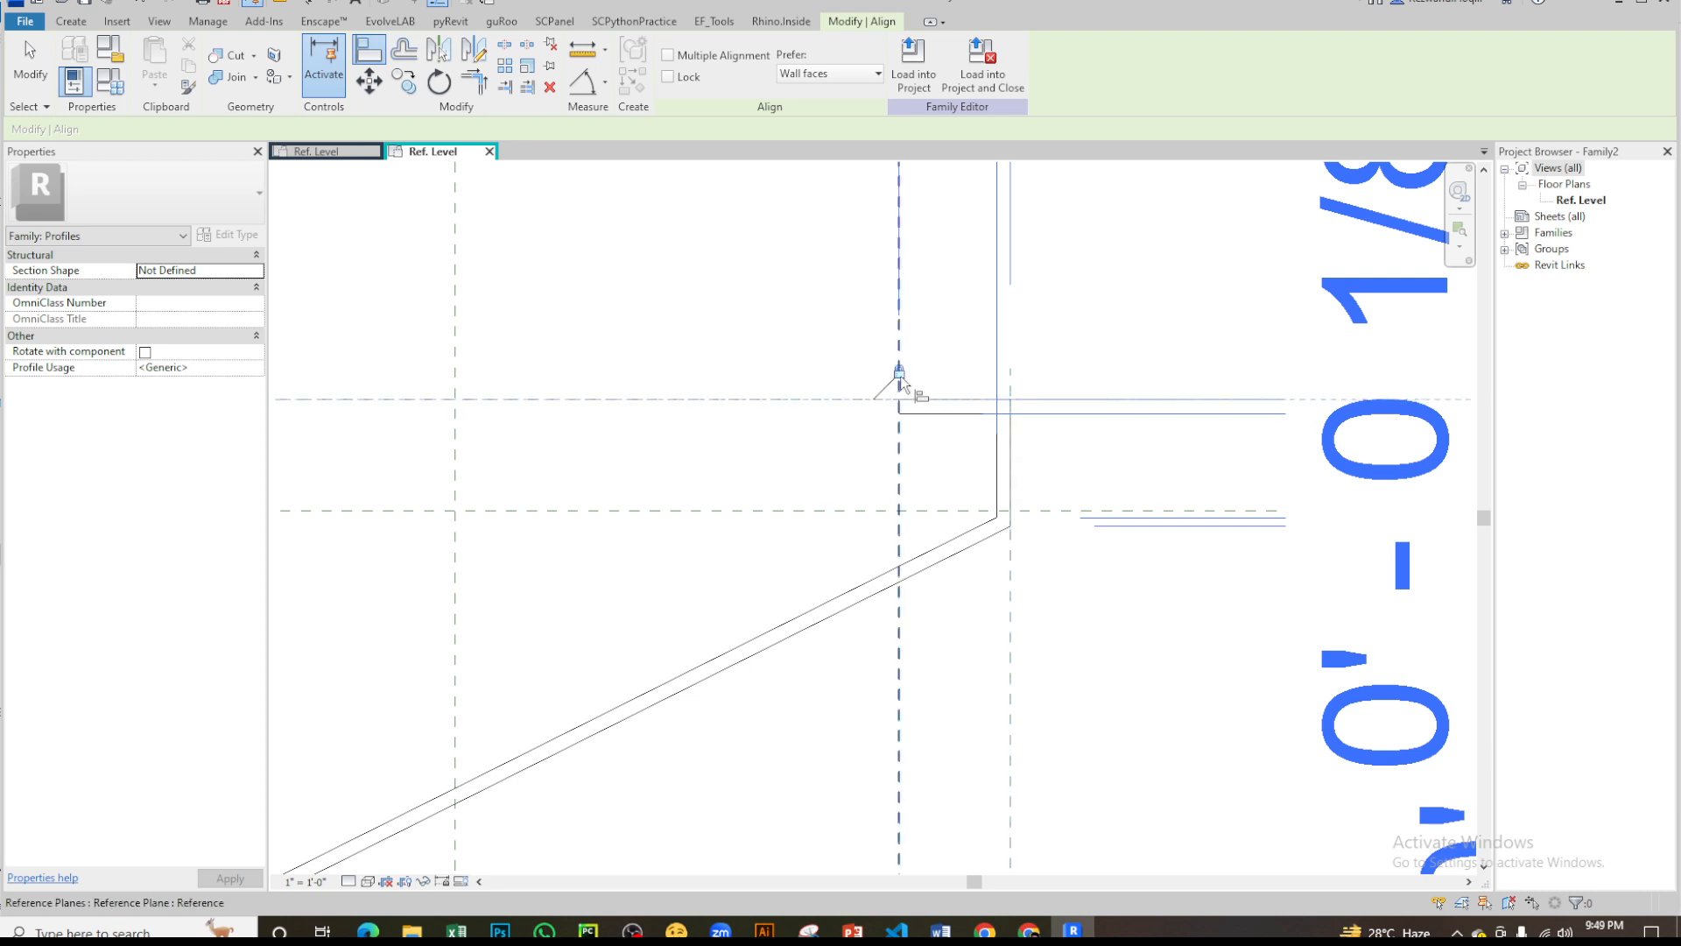
- Align the upper lip's short end line to its vertical reference plane and lock it
scroll(900, 402, up, 1)
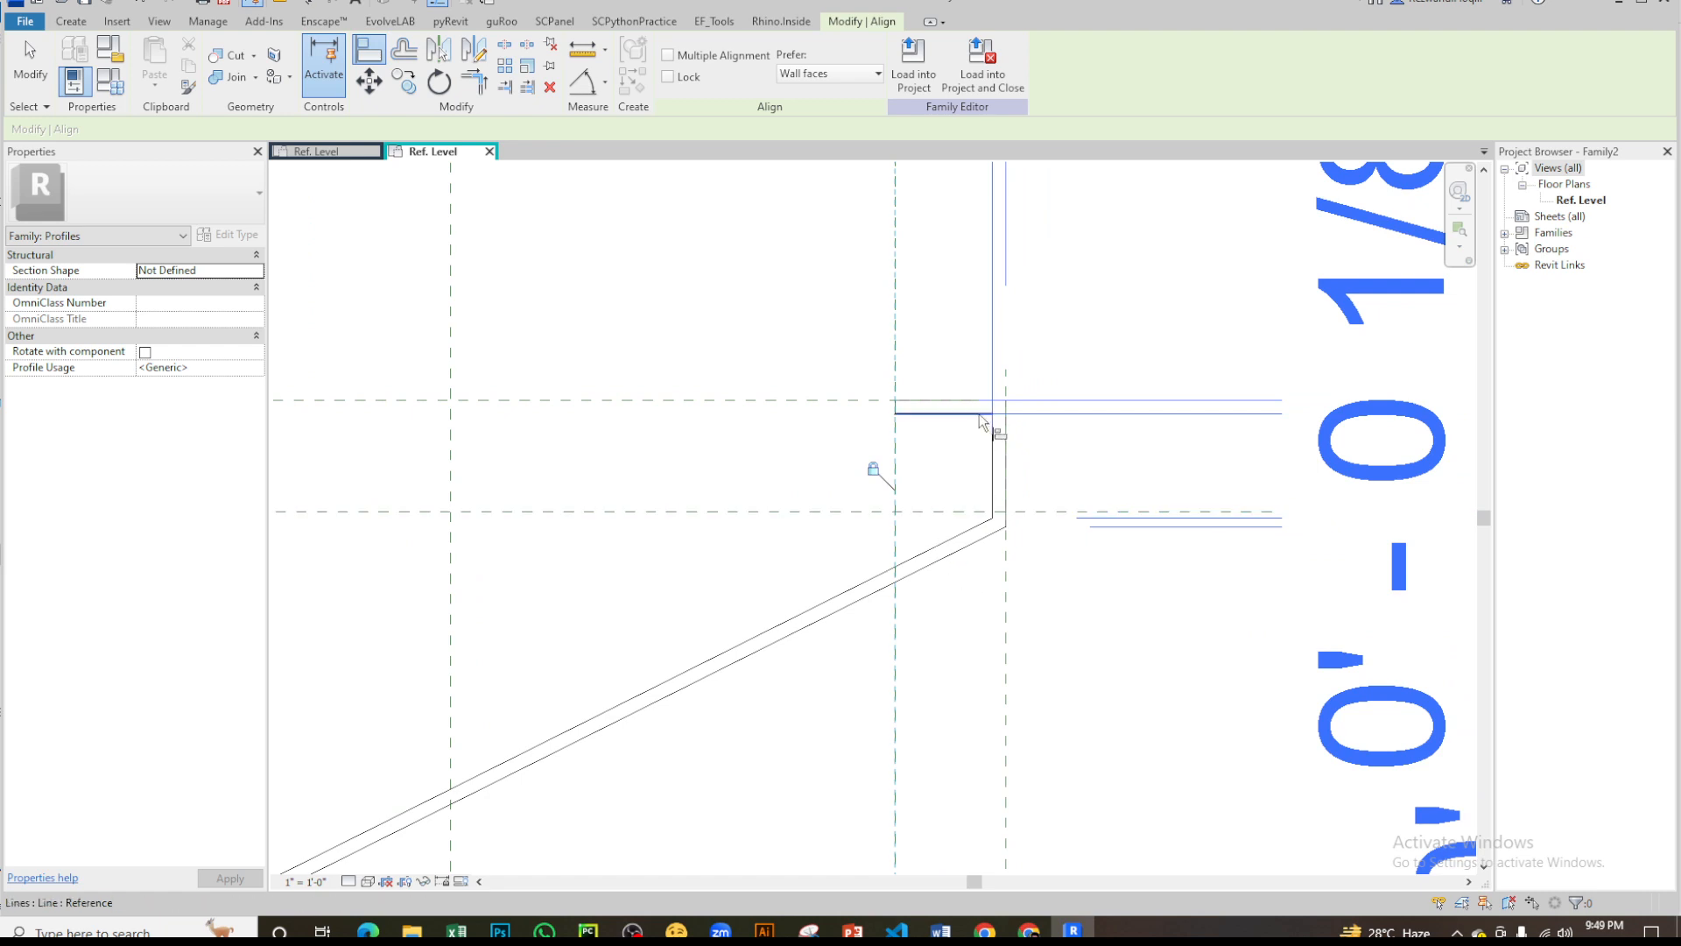
click(979, 413)
middle_drag(671, 662, 903, 567)
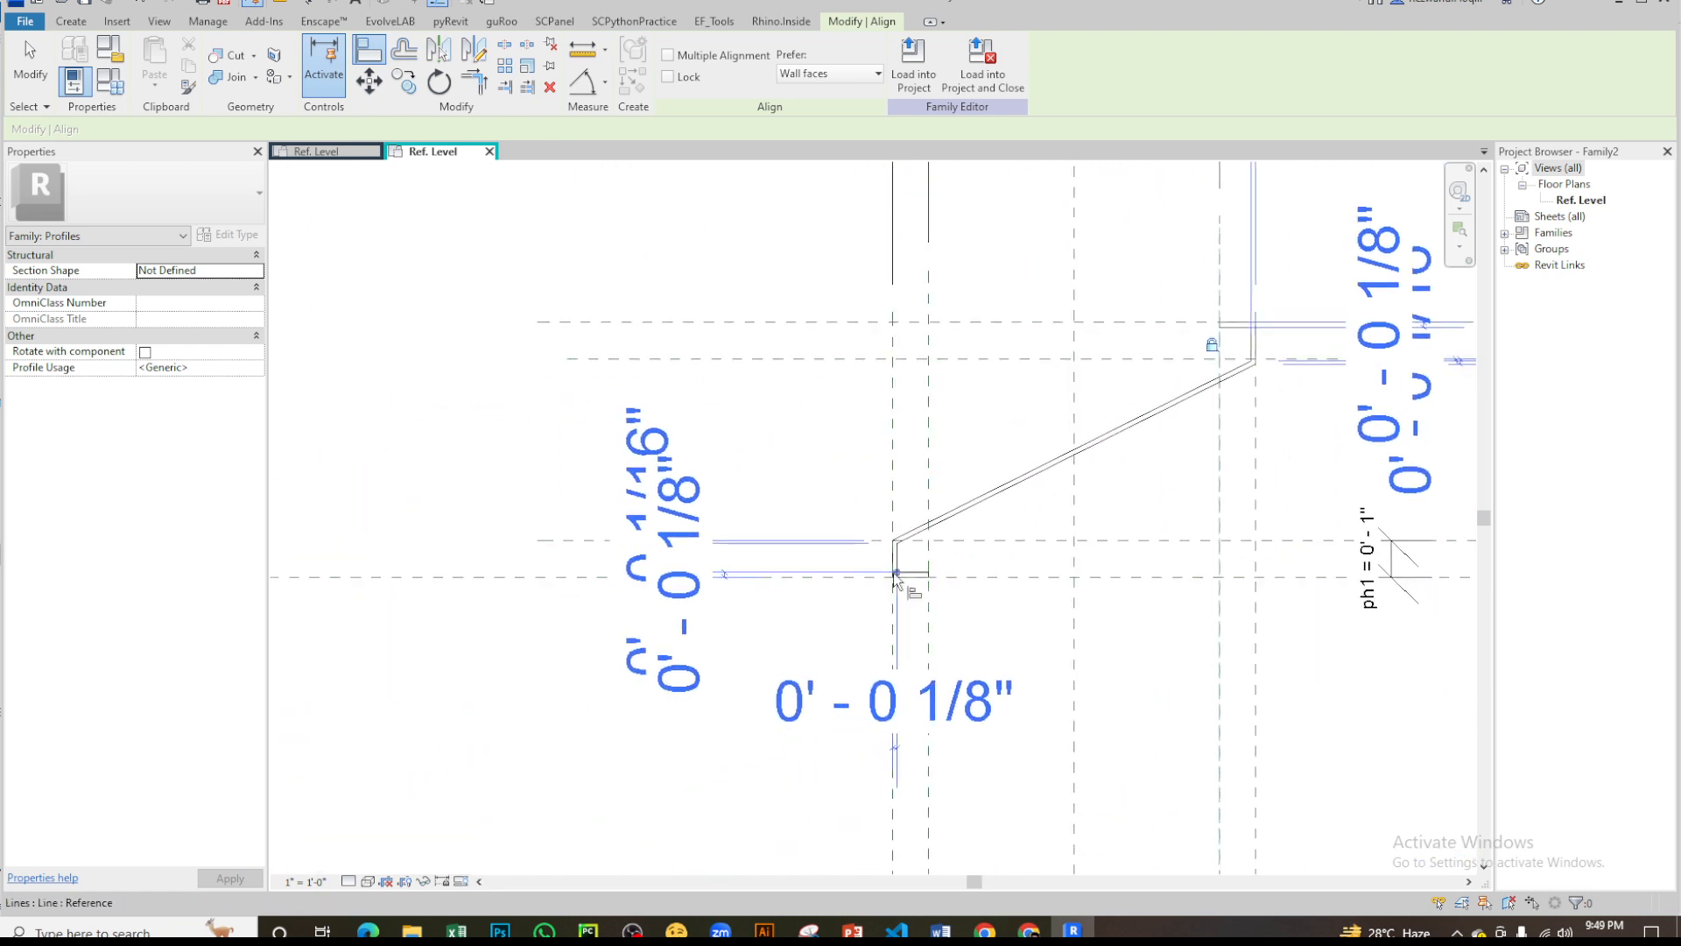
scroll(903, 565, up, 2)
key(Escape)
key(Escape)
scroll(928, 529, up, 2)
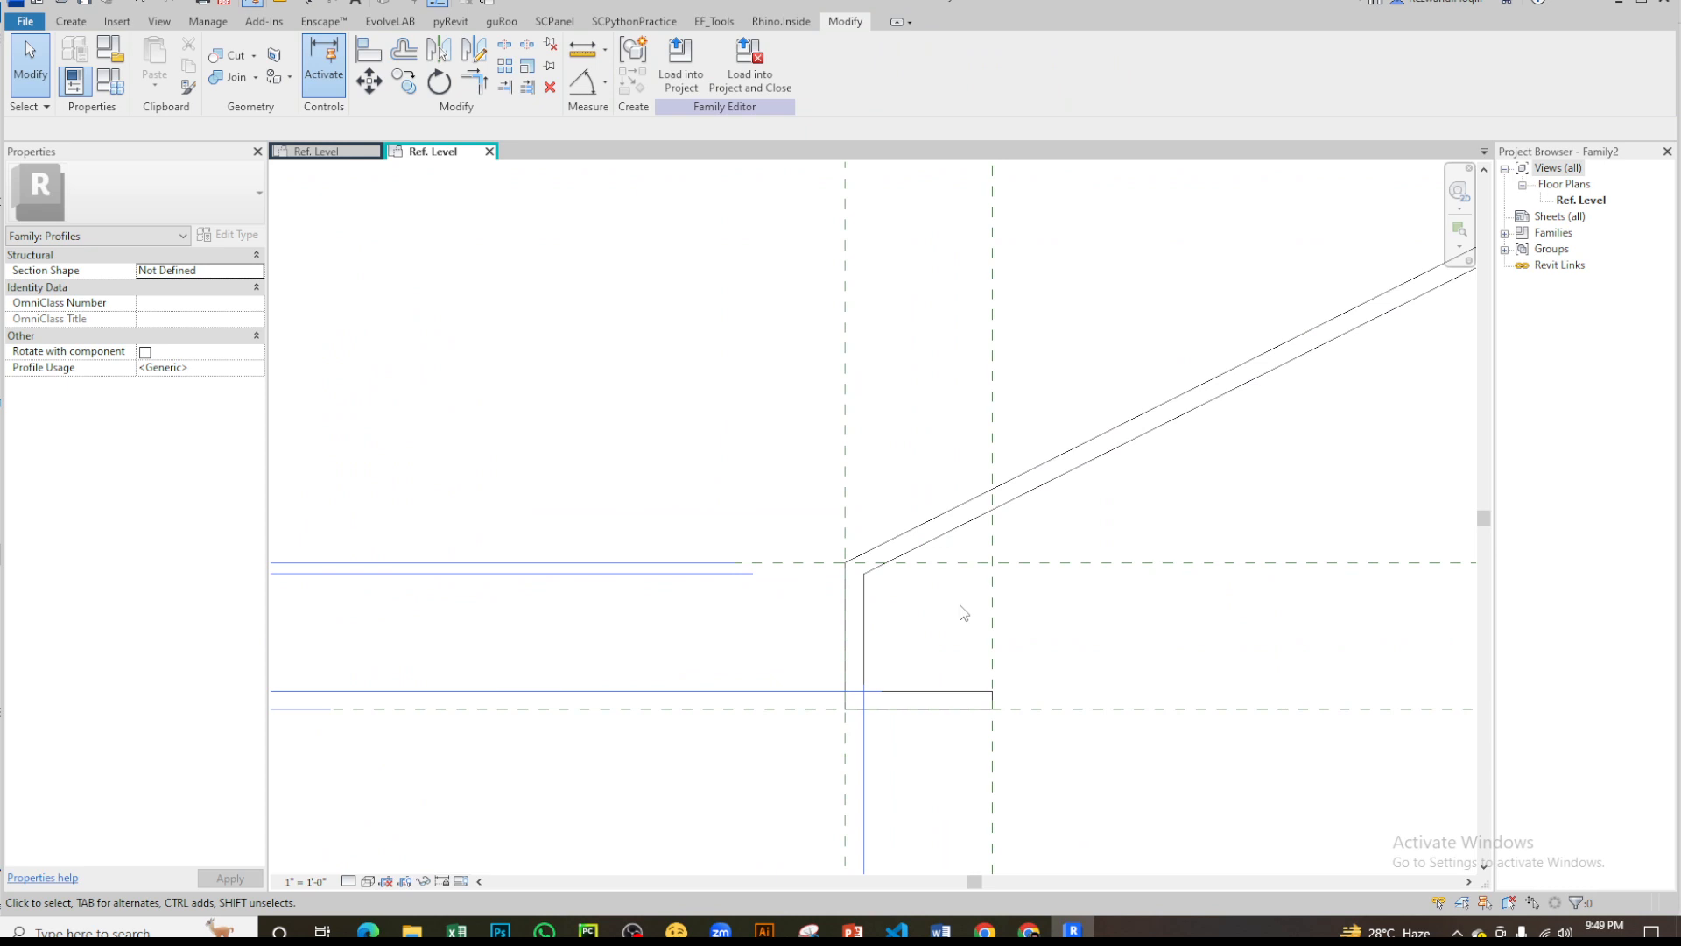
- Align the lower lip's outer corner point with the upper ph1 reference plane of that lip and lock it
key(a)
key(l)
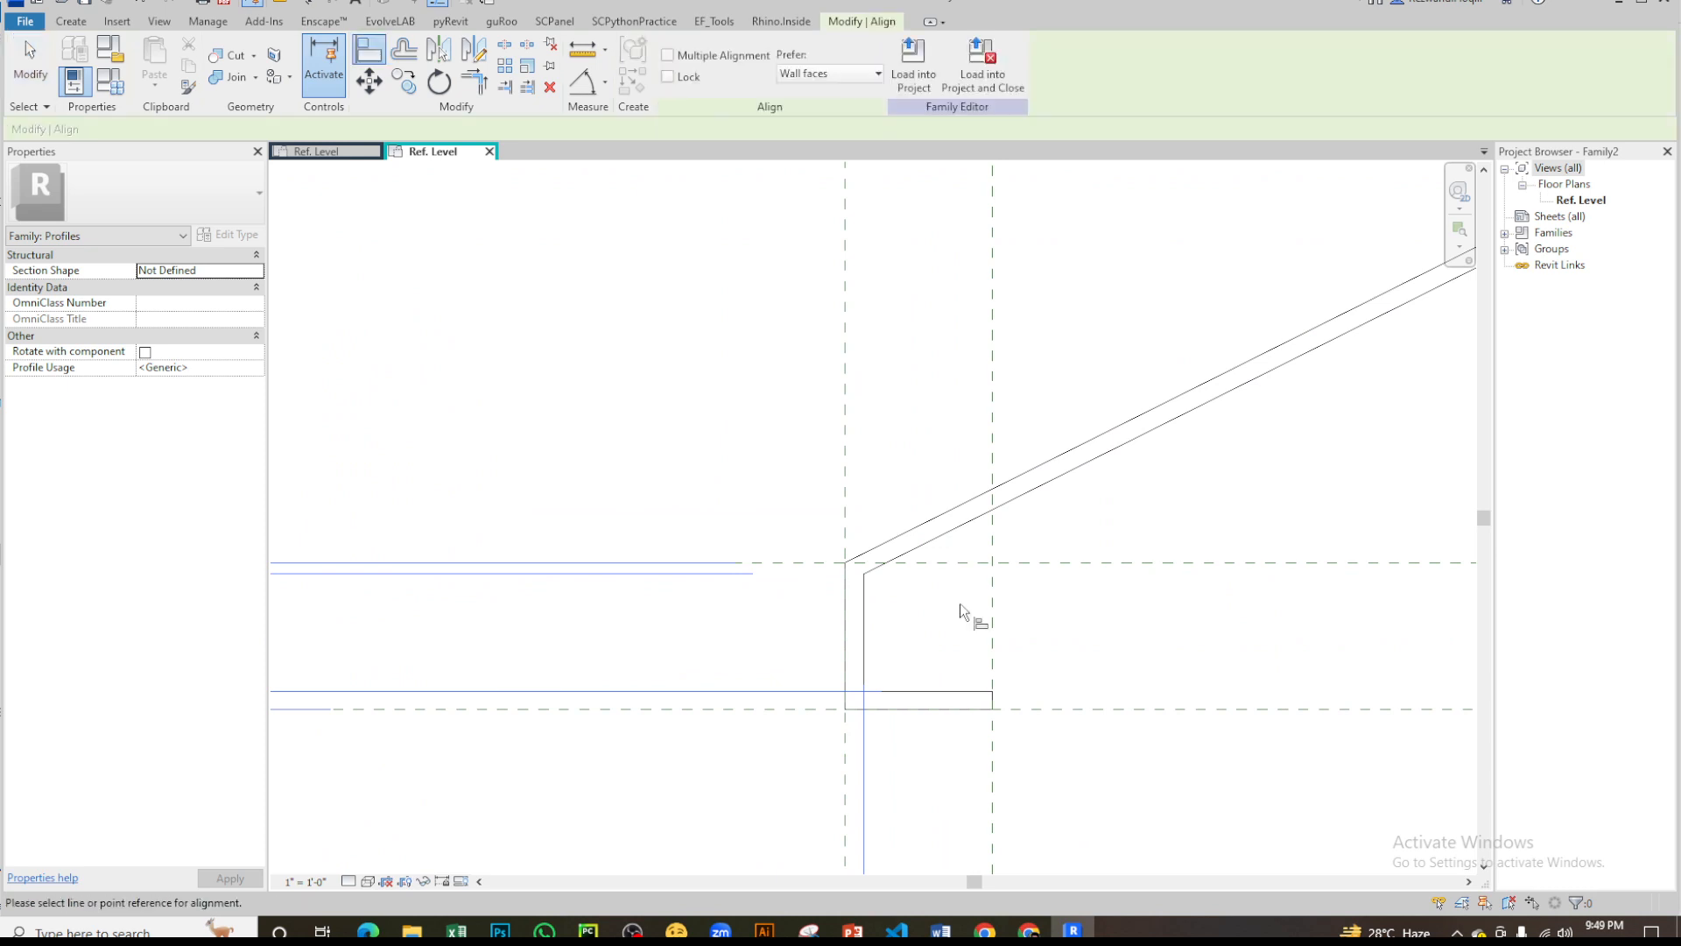
click(1068, 561)
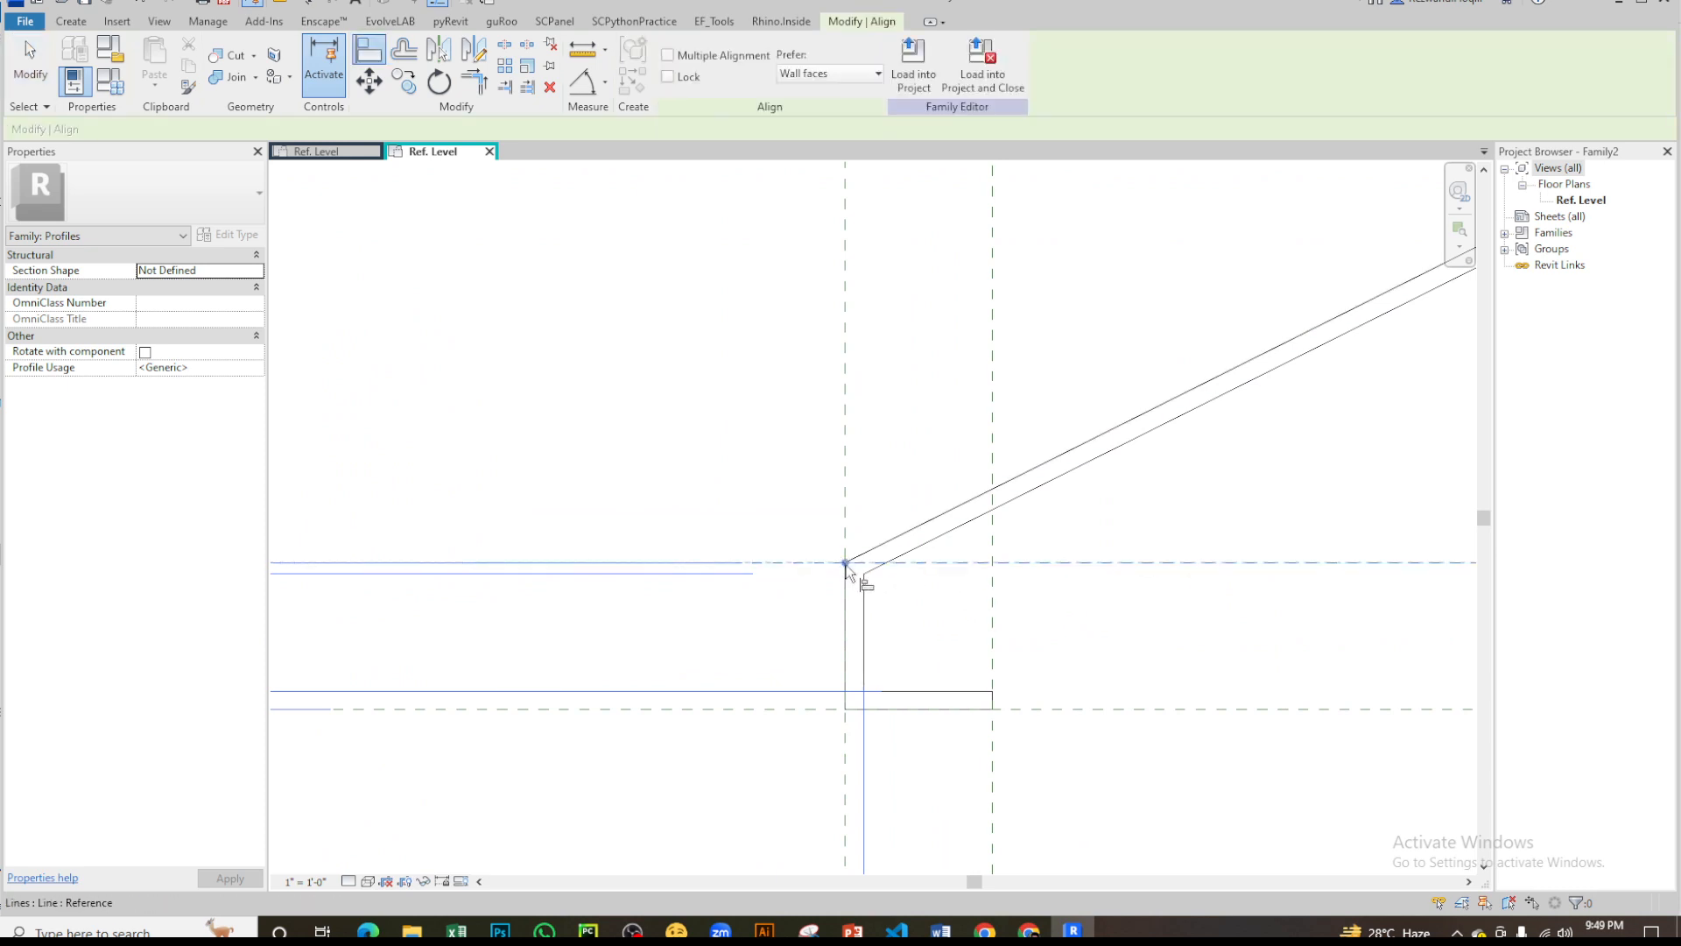
click(845, 563)
click(898, 529)
scroll(895, 528, down, 2)
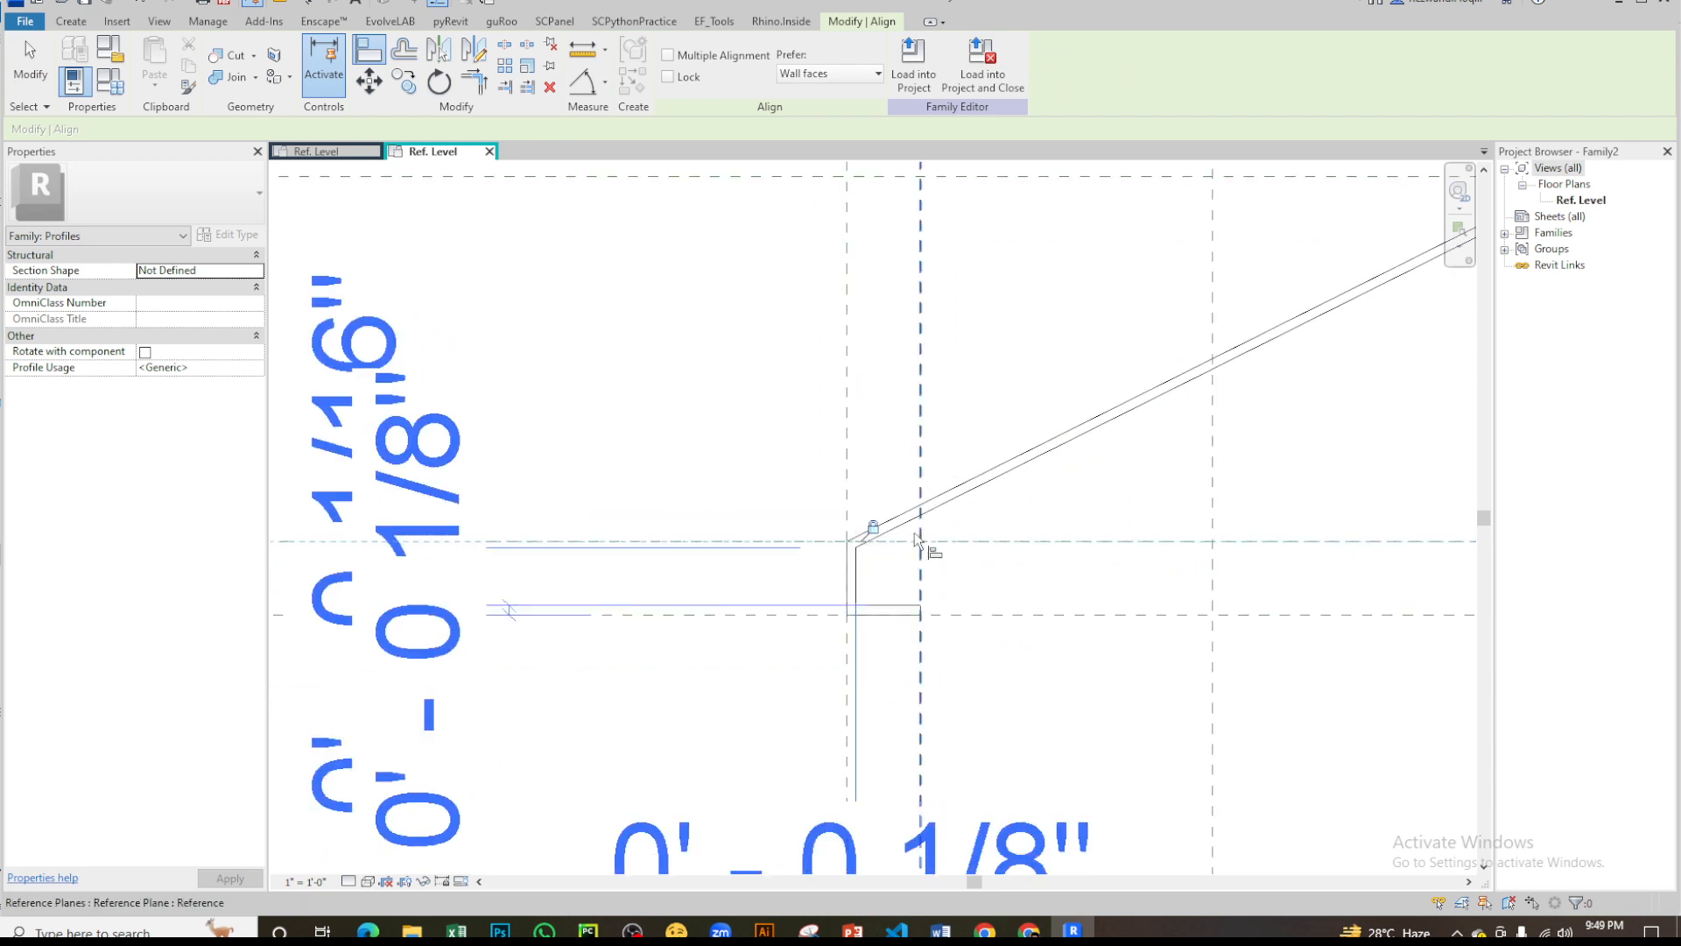
scroll(915, 539, up, 2)
scroll(911, 516, down, 1)
middle_drag(726, 659, 438, 802)
middle_drag(1260, 461, 769, 759)
click(879, 494)
scroll(1018, 507, up, 2)
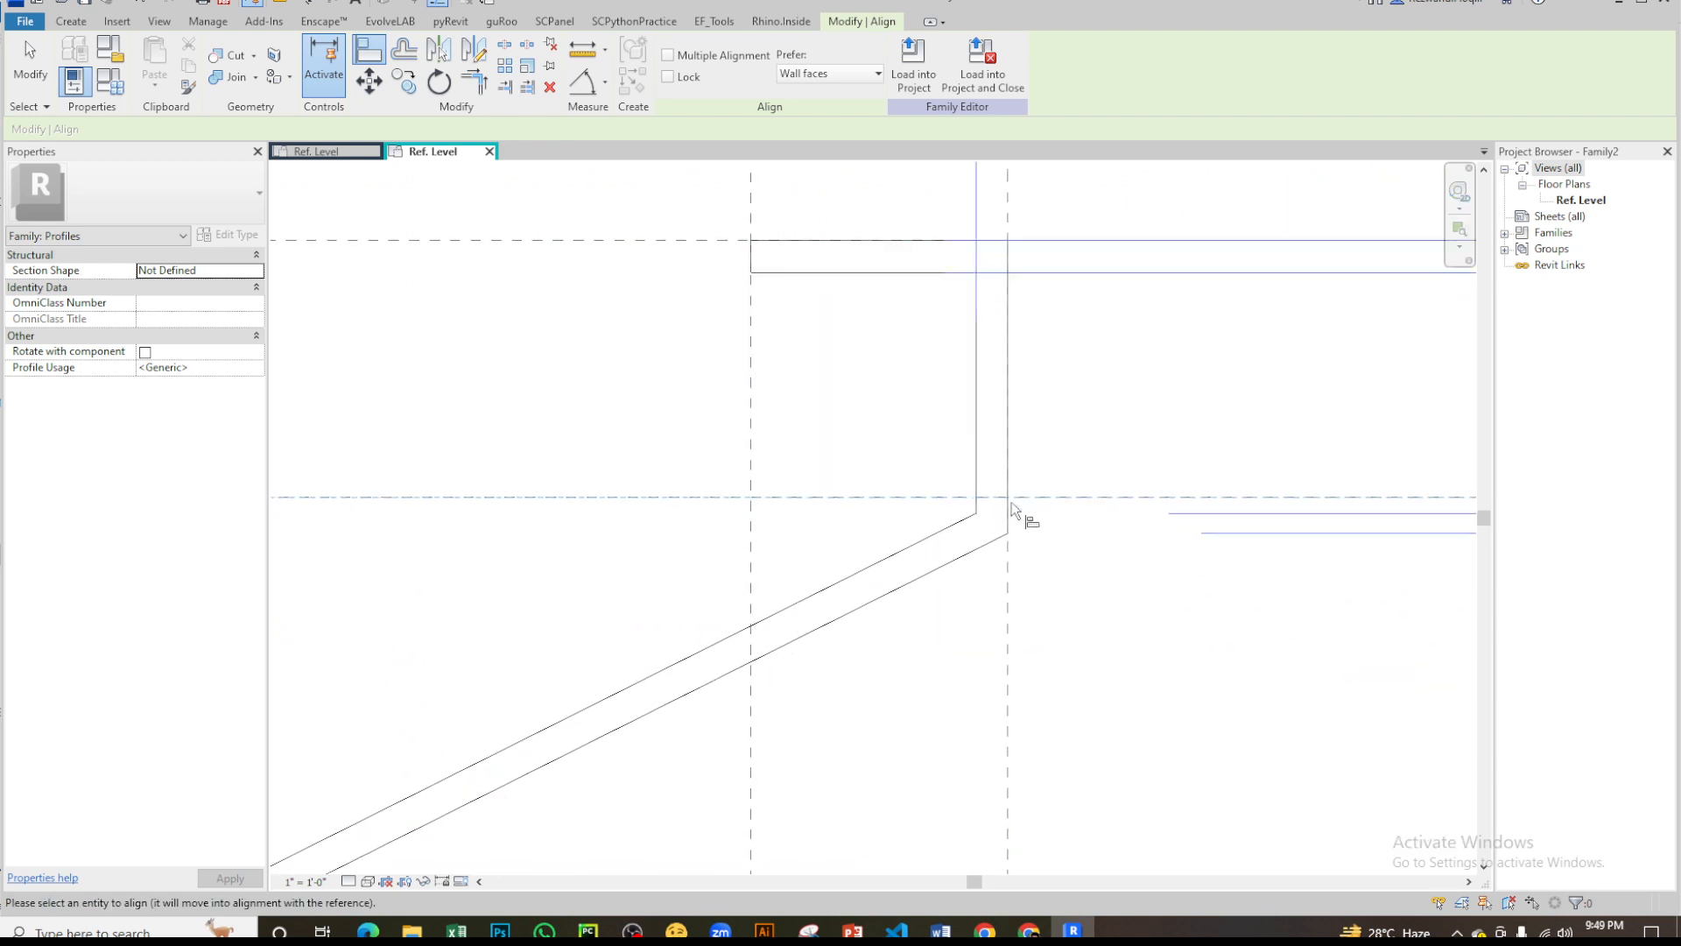
scroll(1030, 482, down, 2)
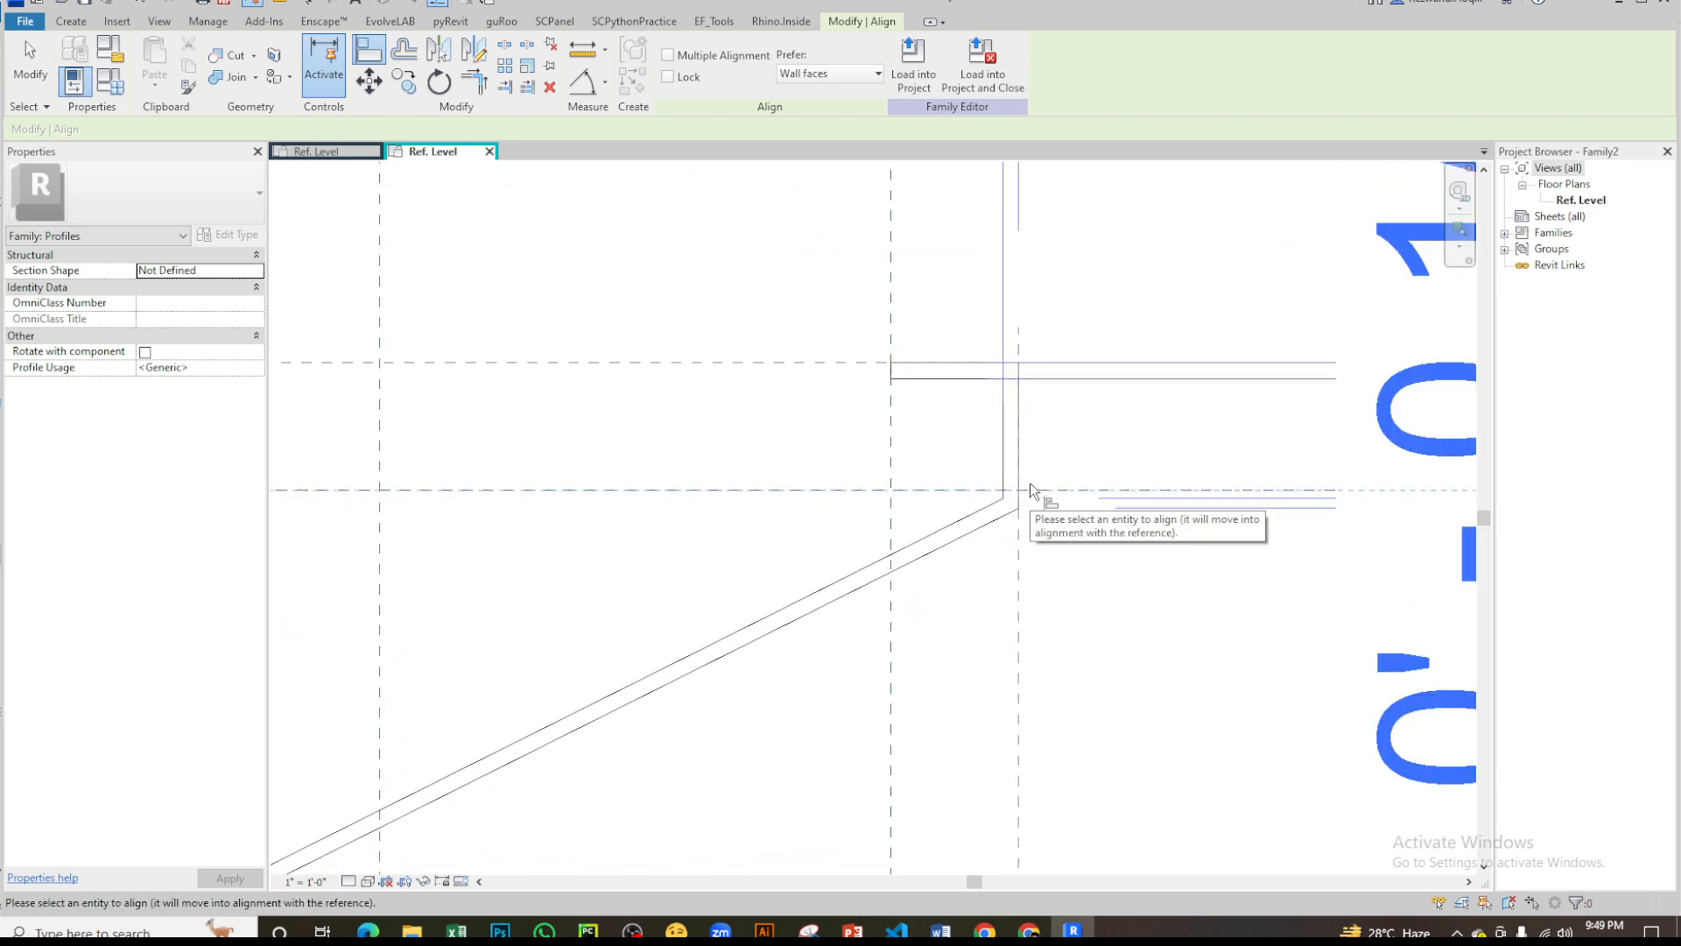
key(Escape)
key(Escape)
- Place an aligned dimension below the lower lip between its outer and inner vertical lines
scroll(1075, 398, down, 3)
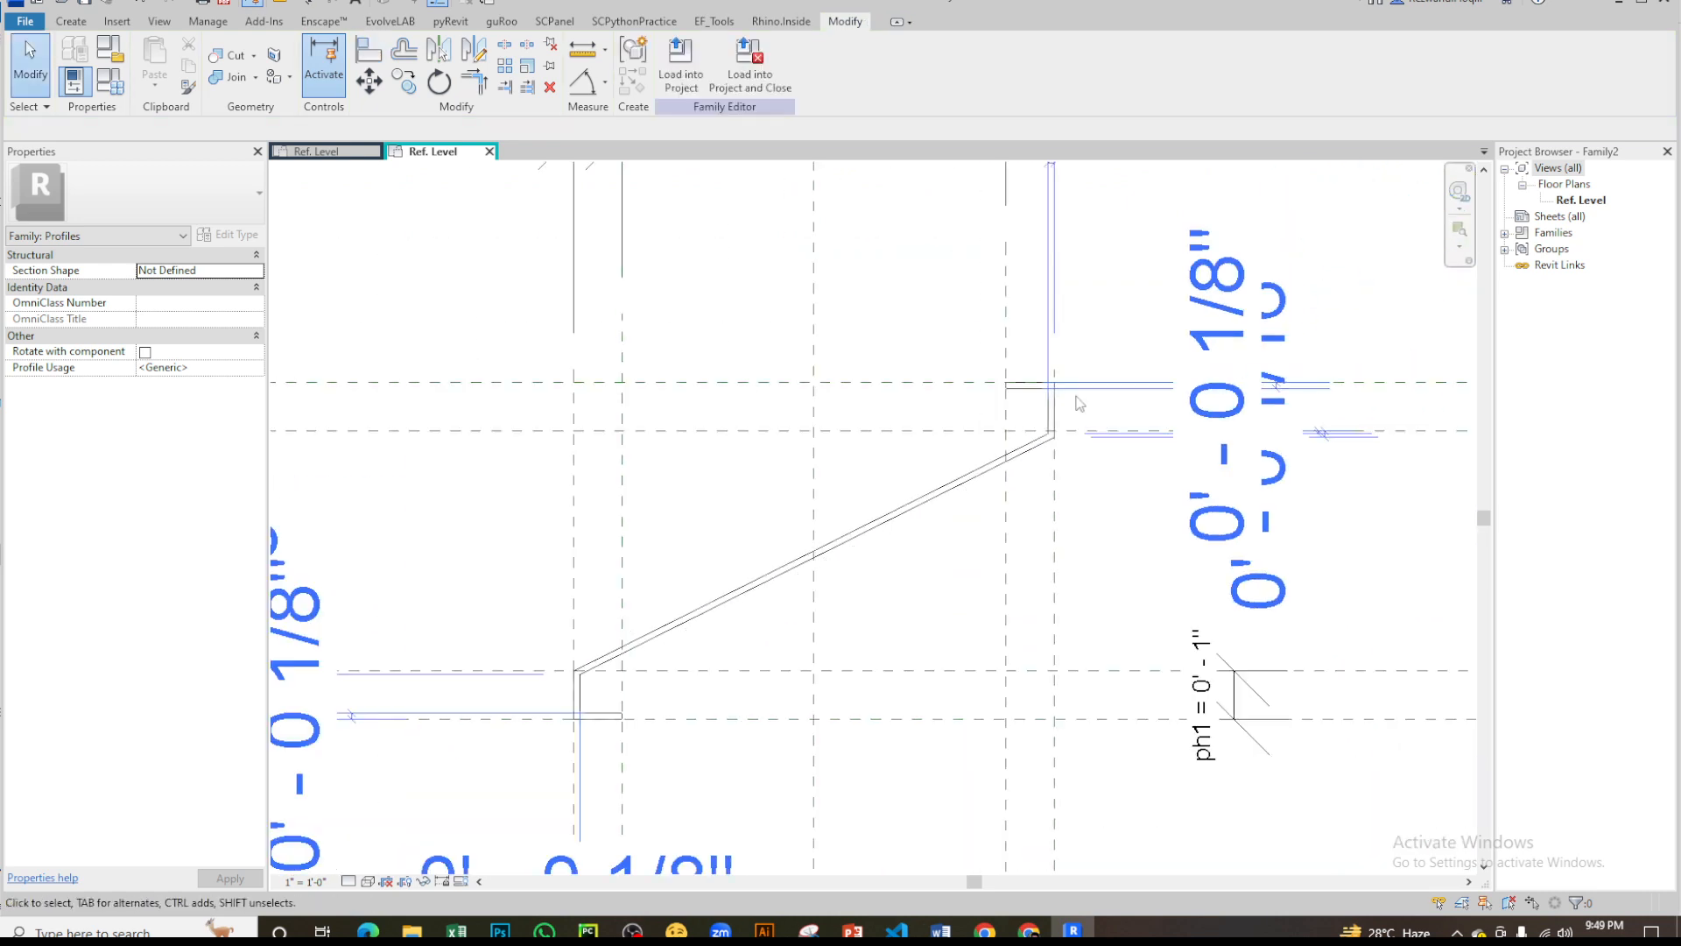
scroll(1063, 415, up, 3)
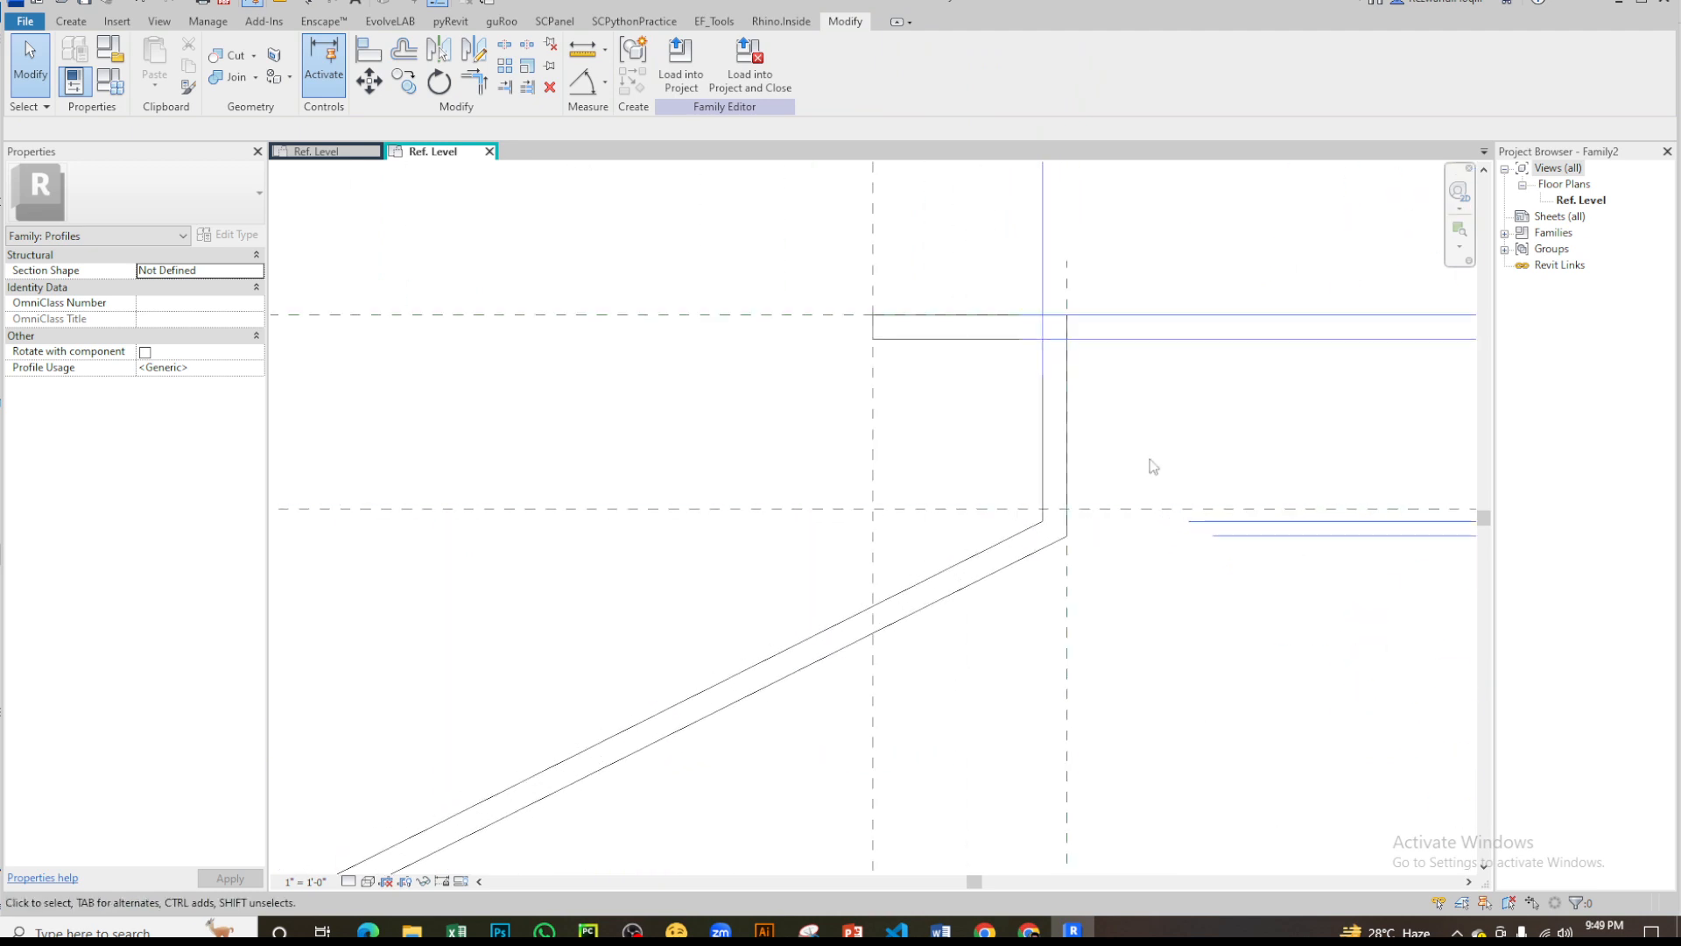
scroll(1156, 455, down, 2)
middle_drag(767, 642, 1193, 348)
scroll(1193, 348, down, 1)
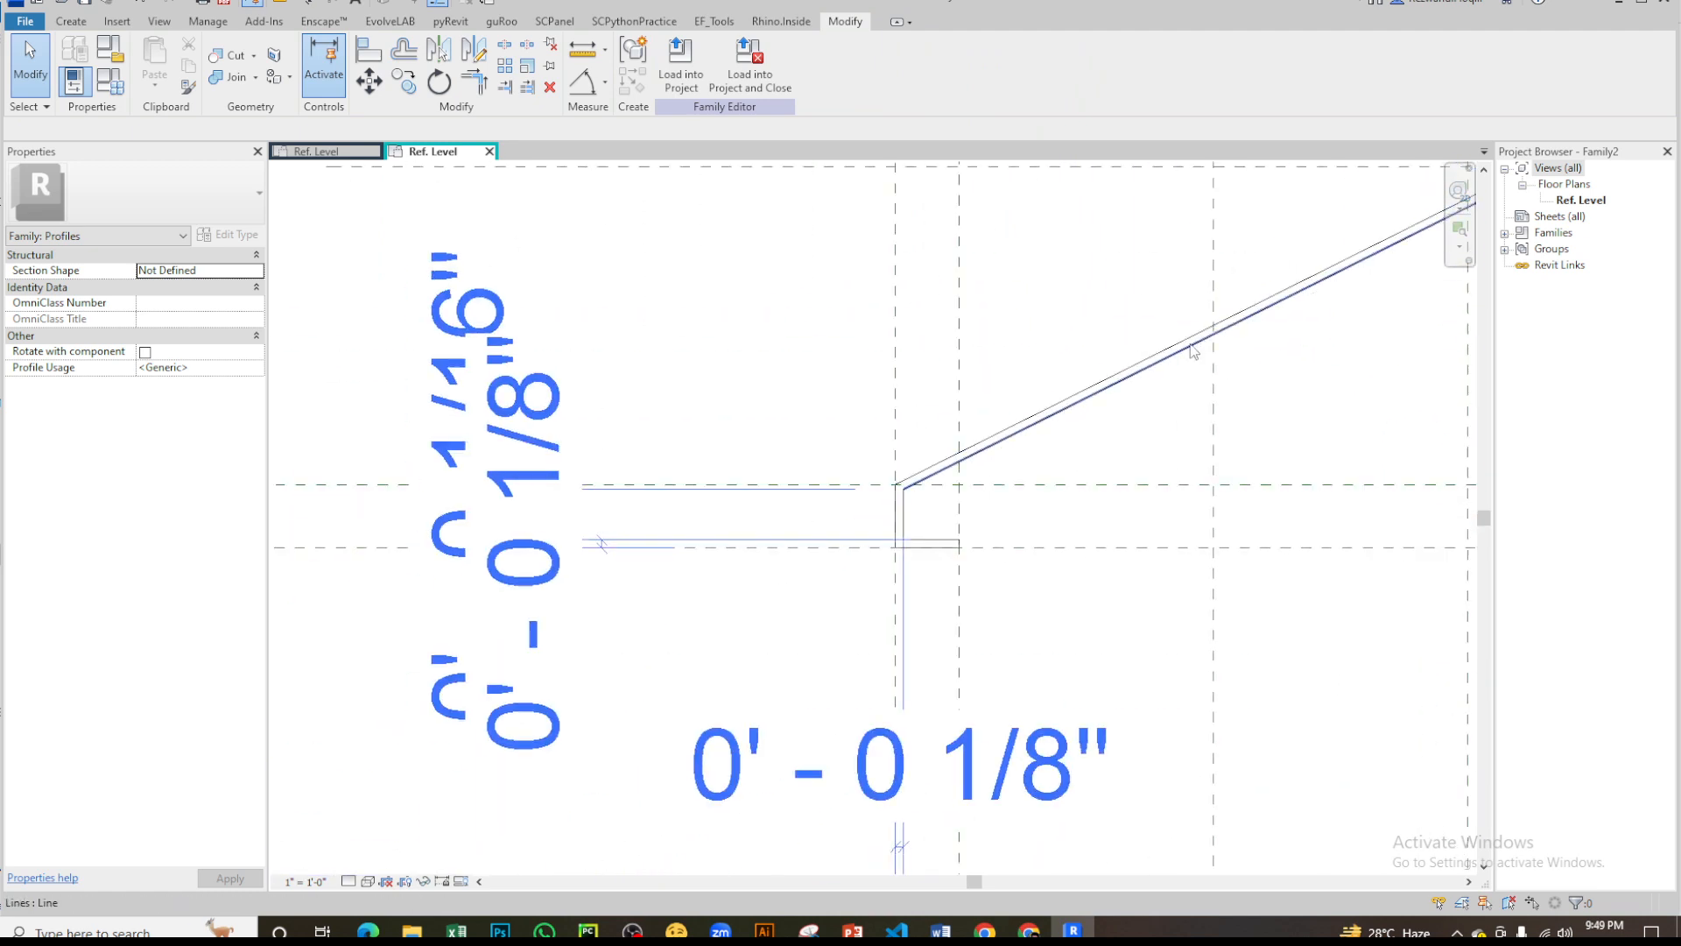
key(d)
key(i)
scroll(946, 473, up, 3)
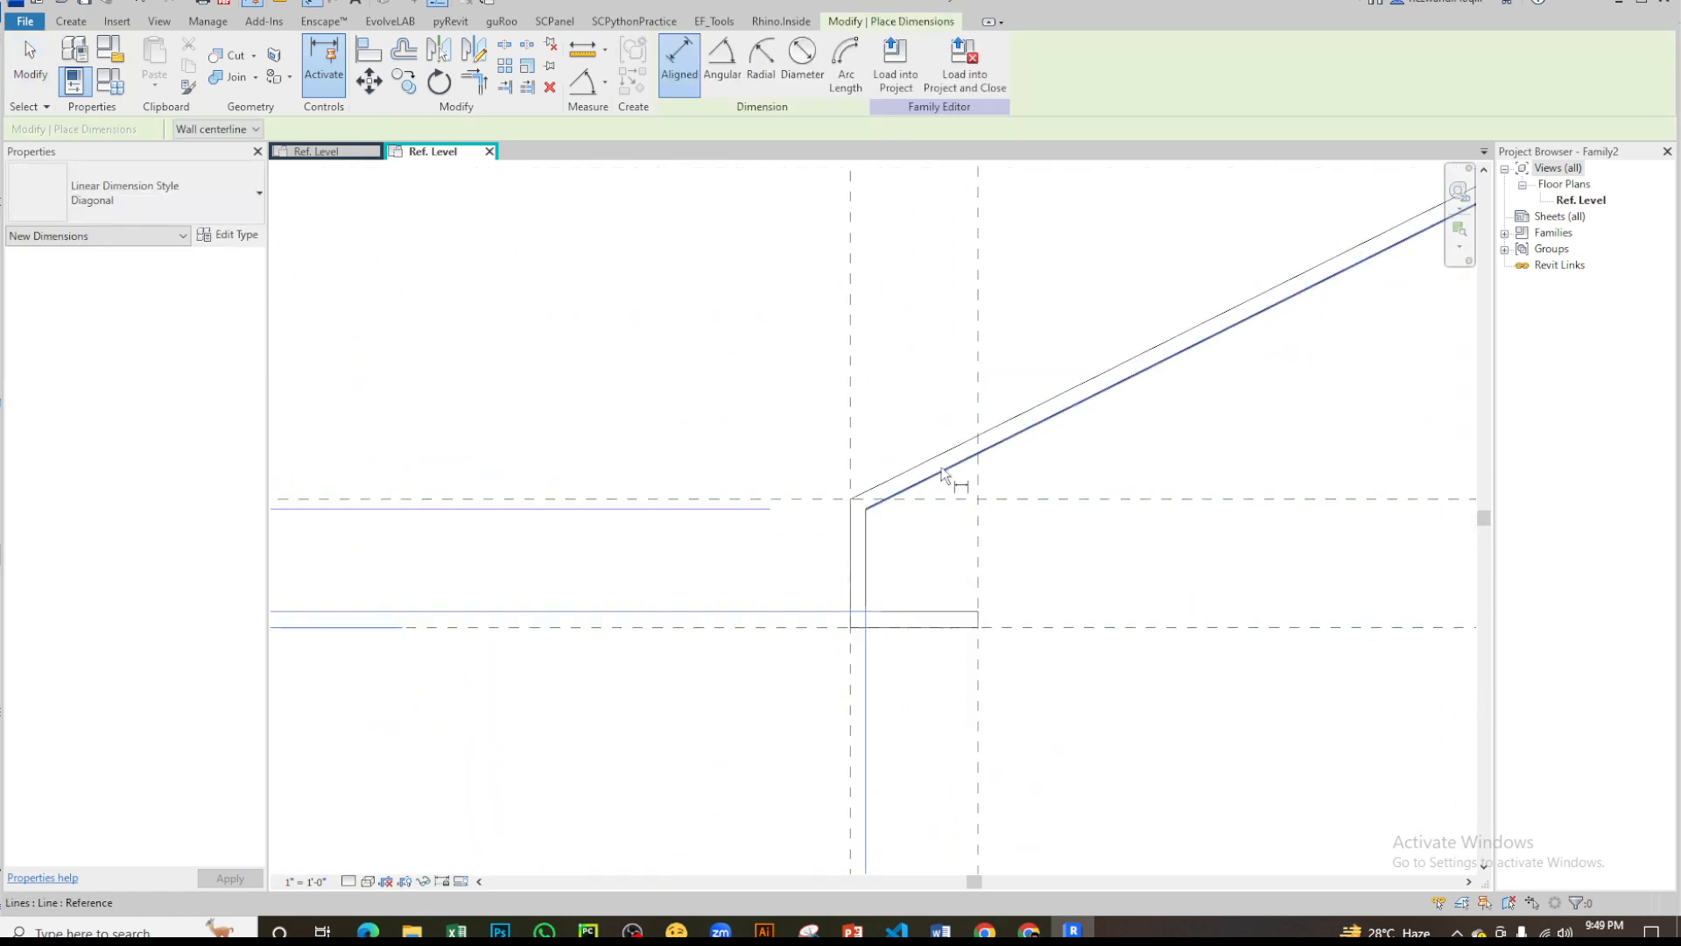
click(828, 574)
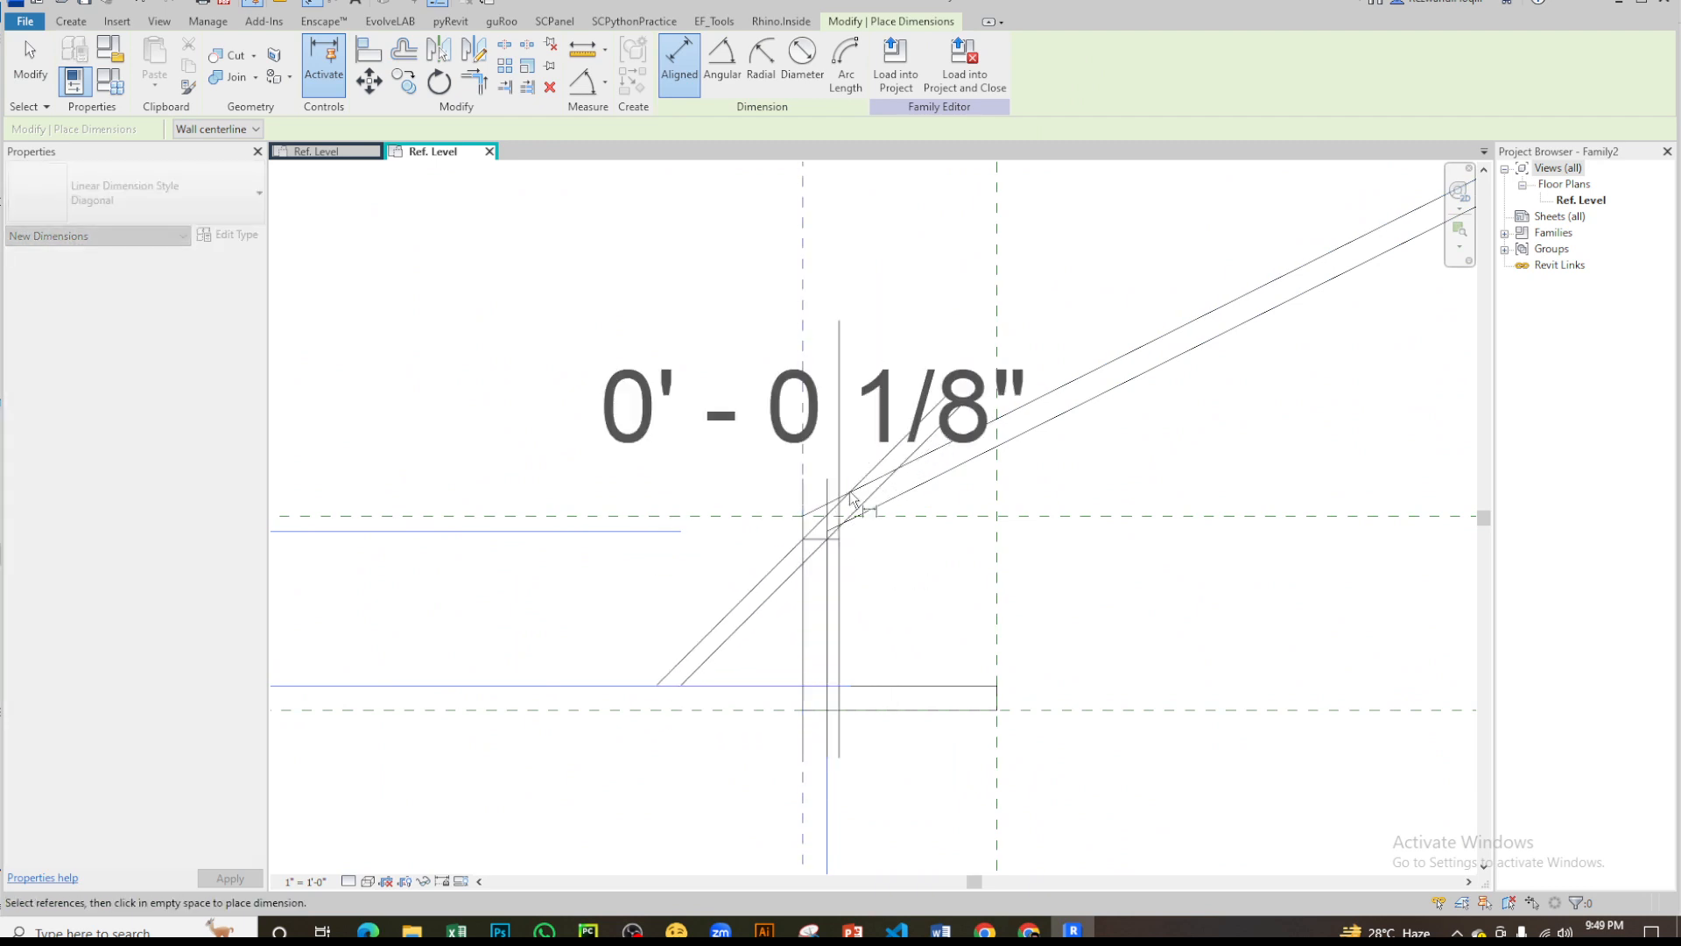
scroll(853, 392, down, 4)
click(920, 753)
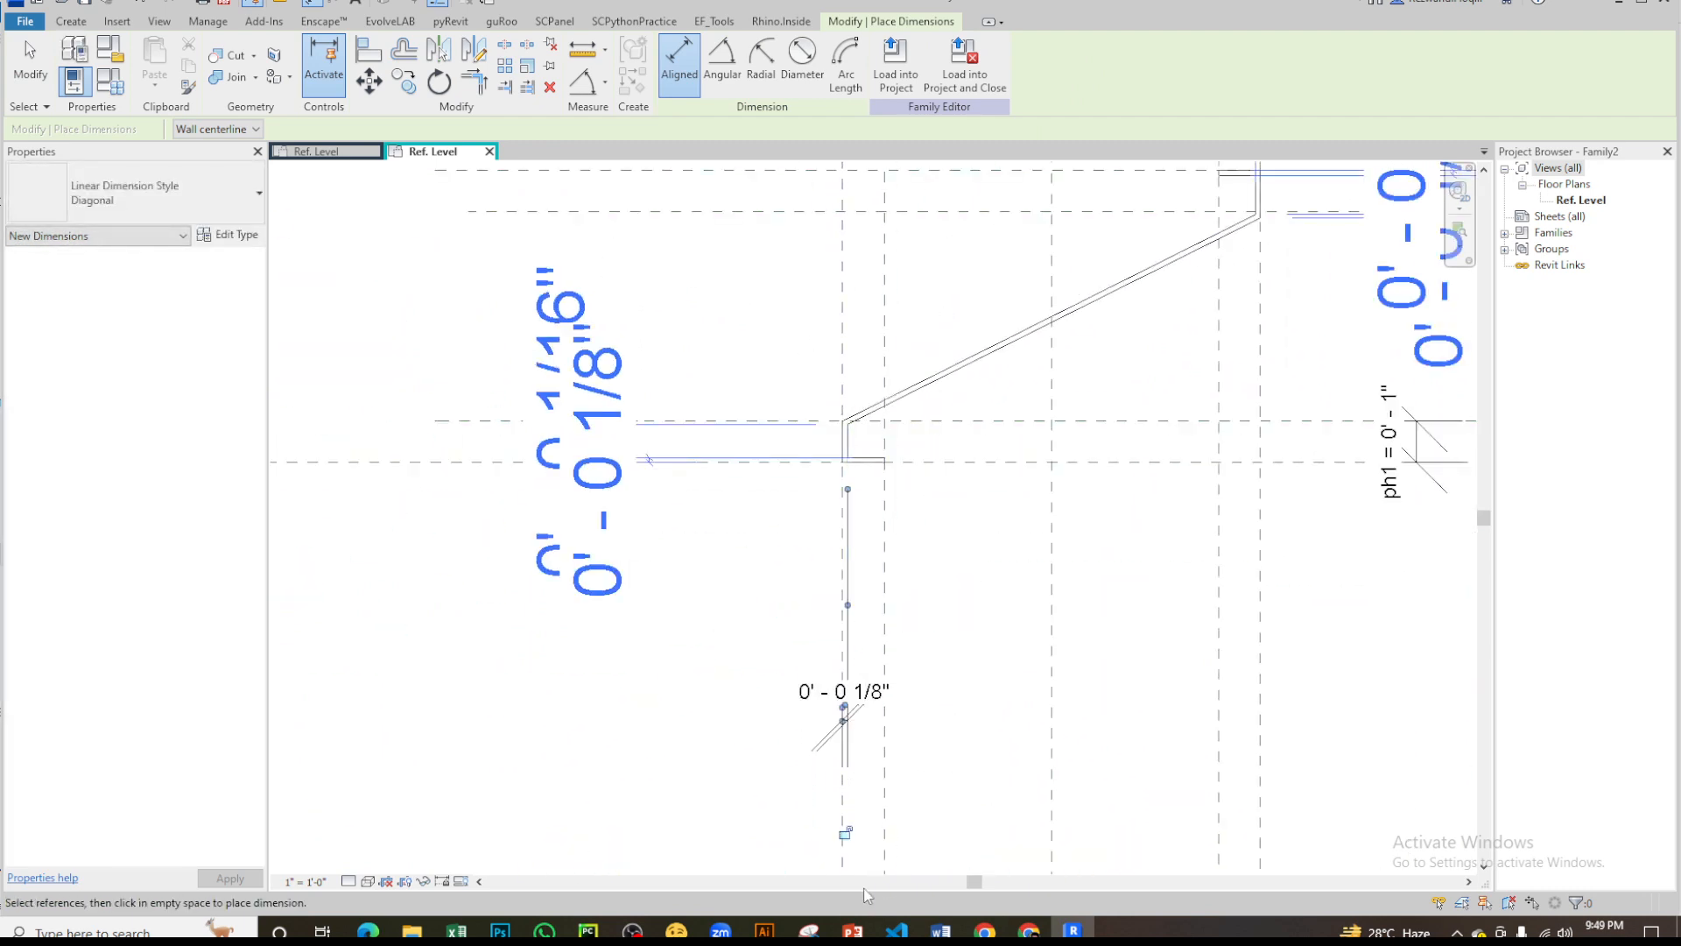
key(Escape)
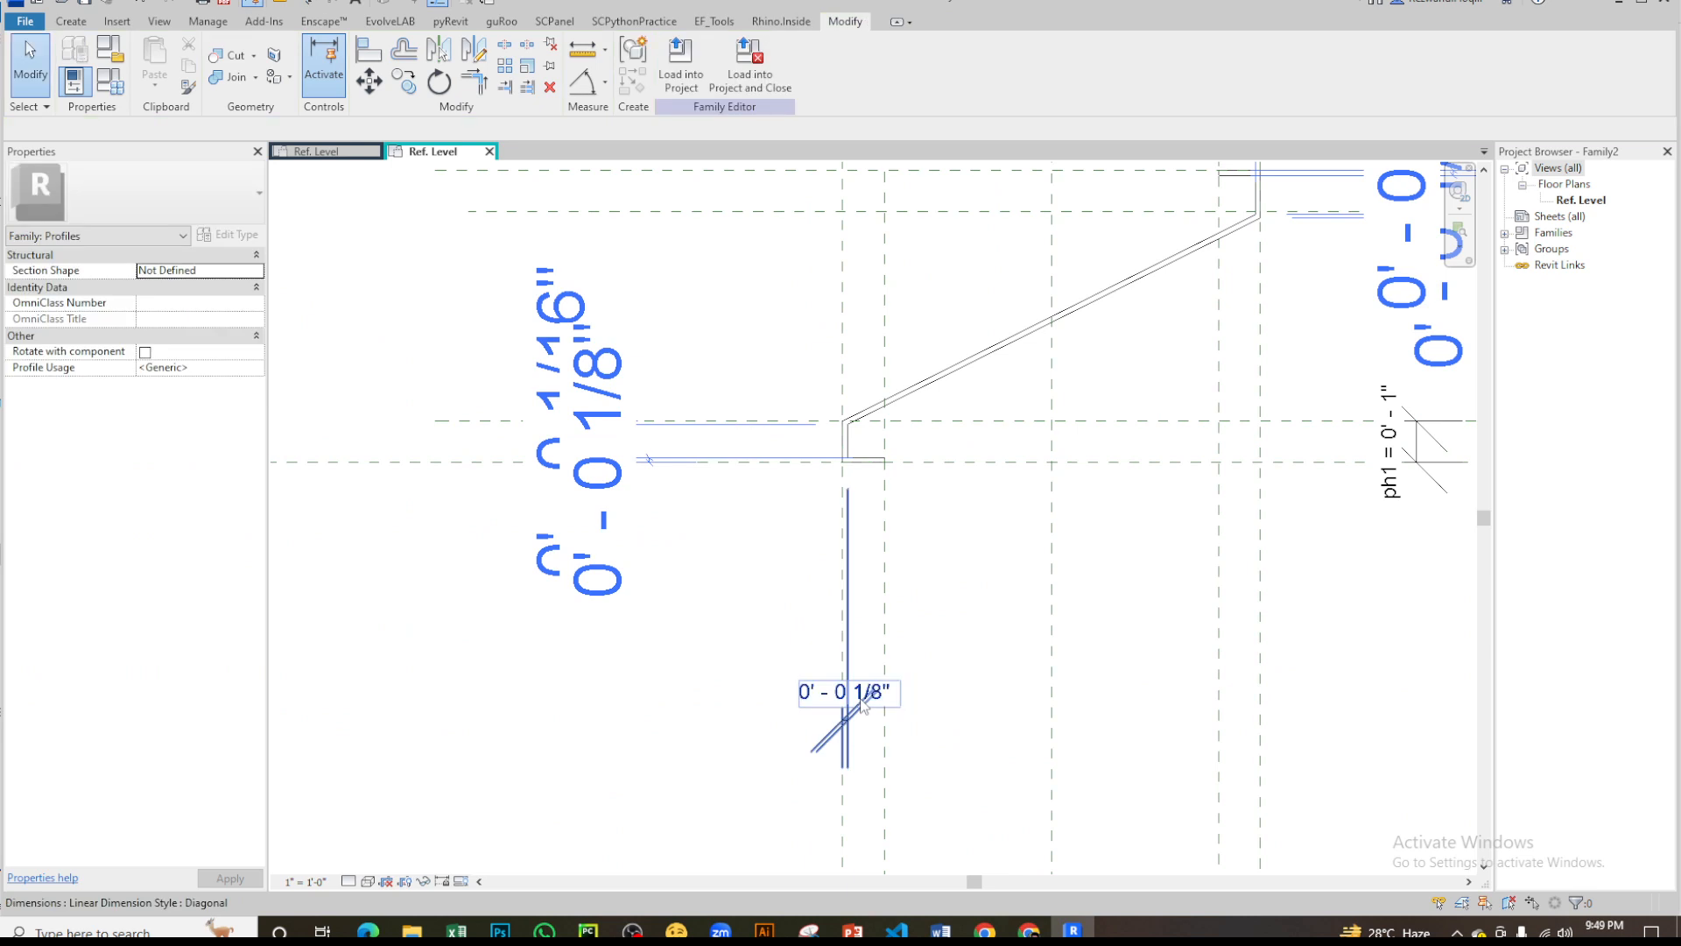
- Label the lower lip's thickness dimension with a new family type parameter named pth
click(866, 699)
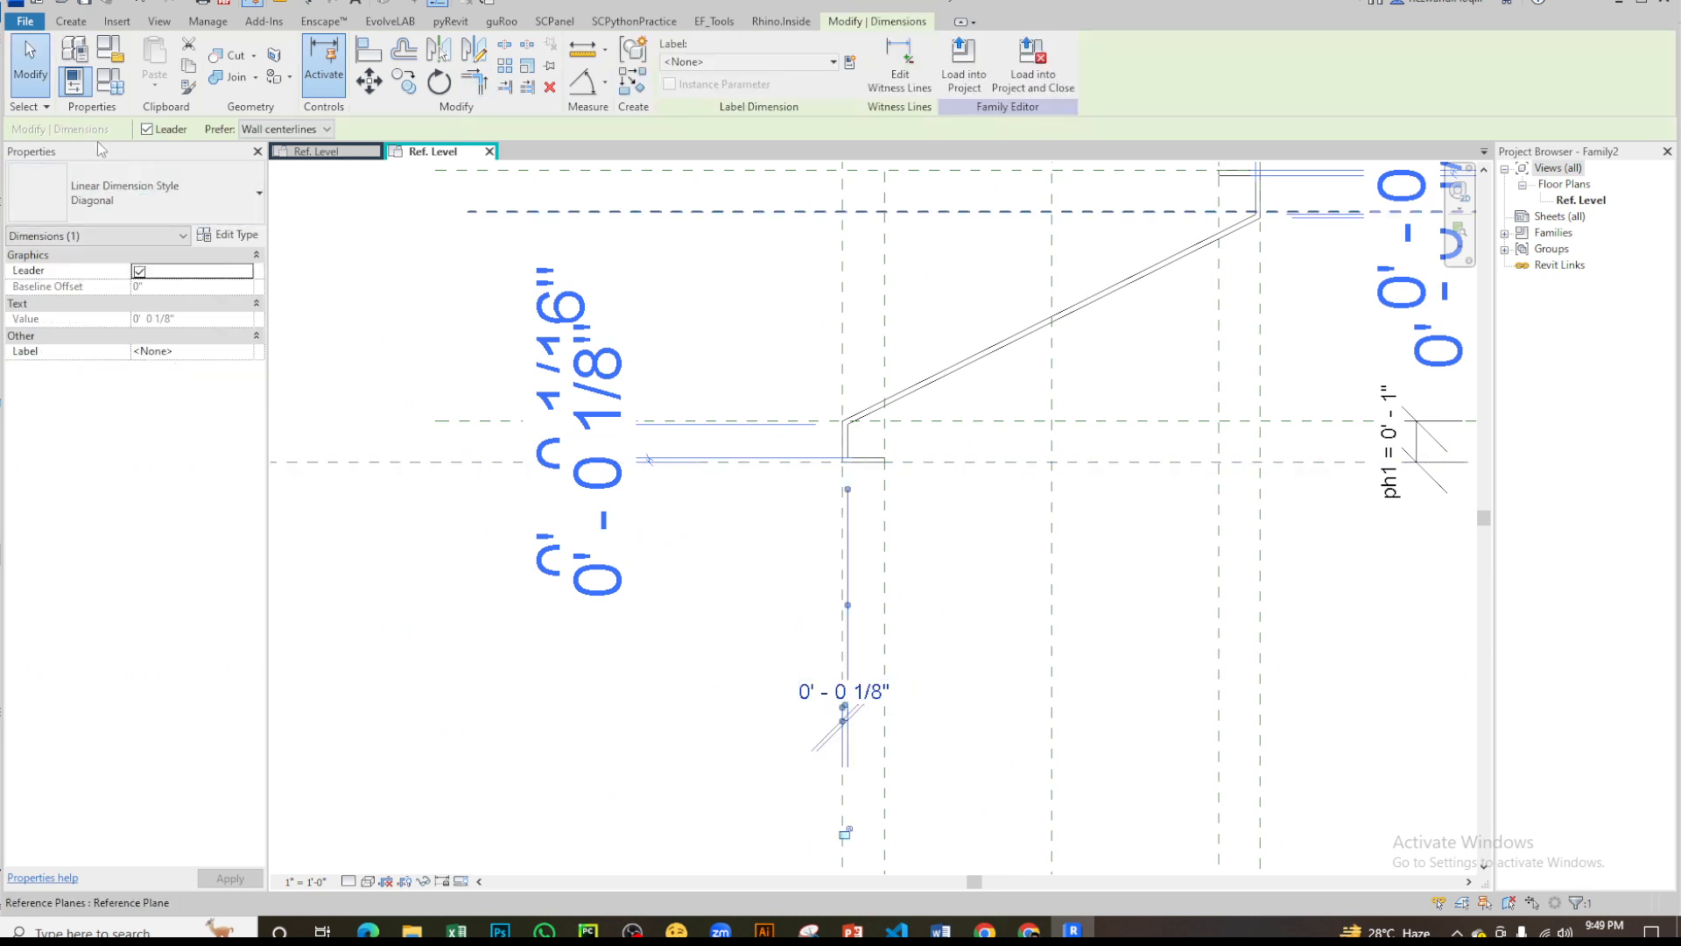
click(774, 60)
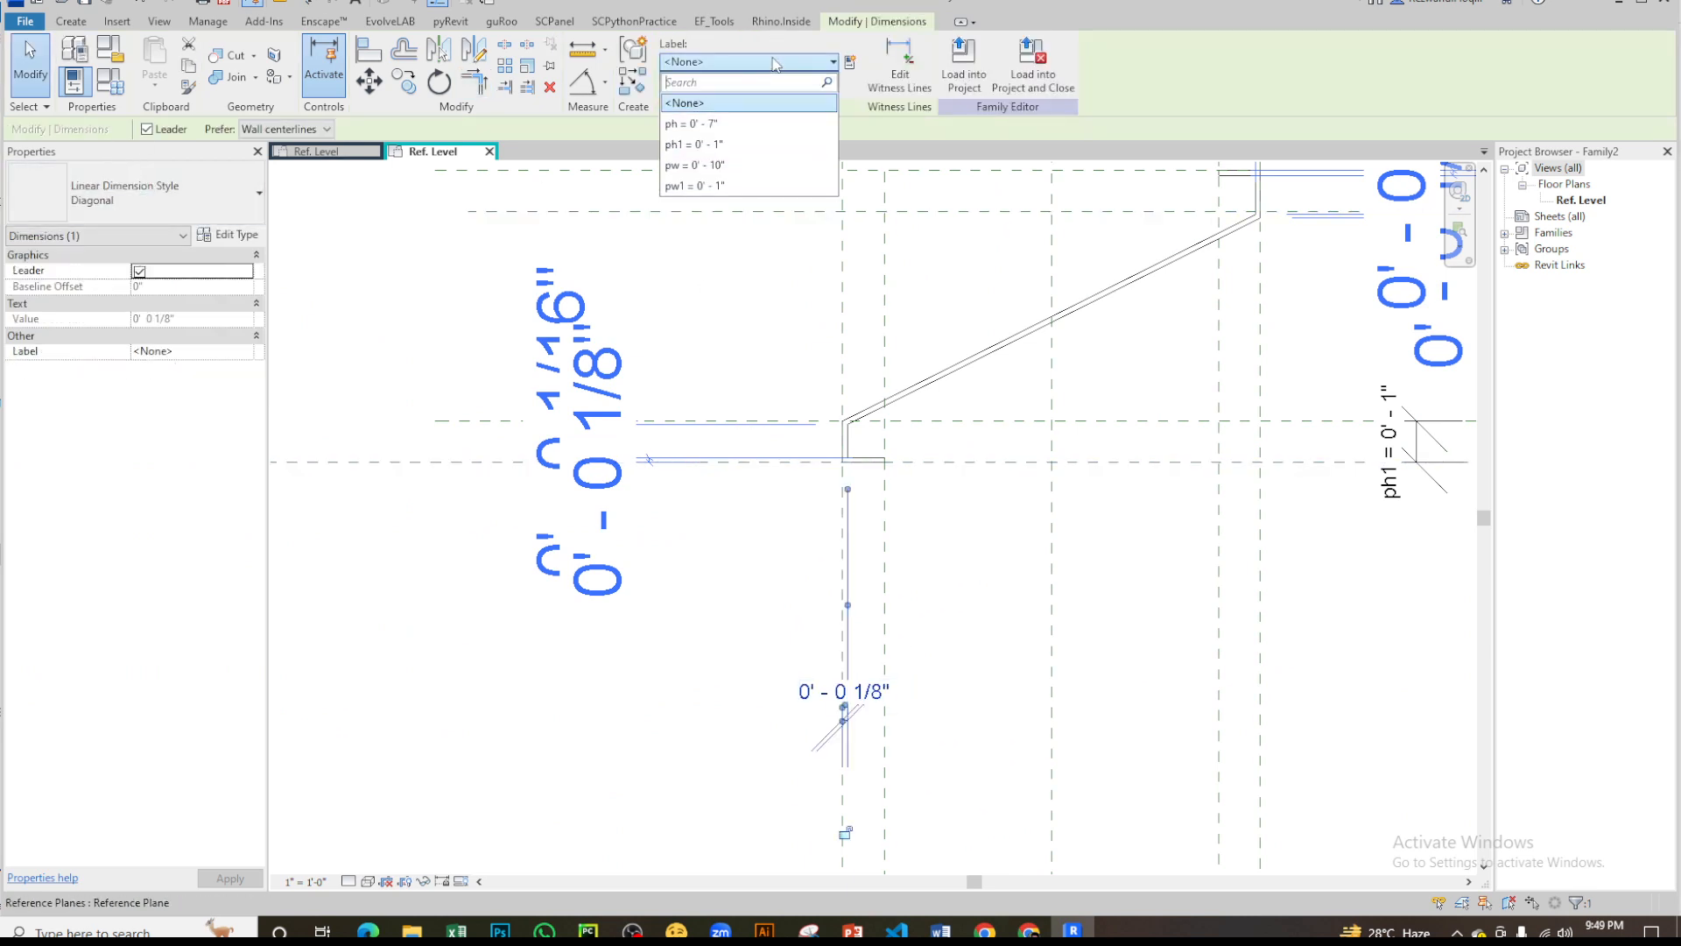
click(850, 61)
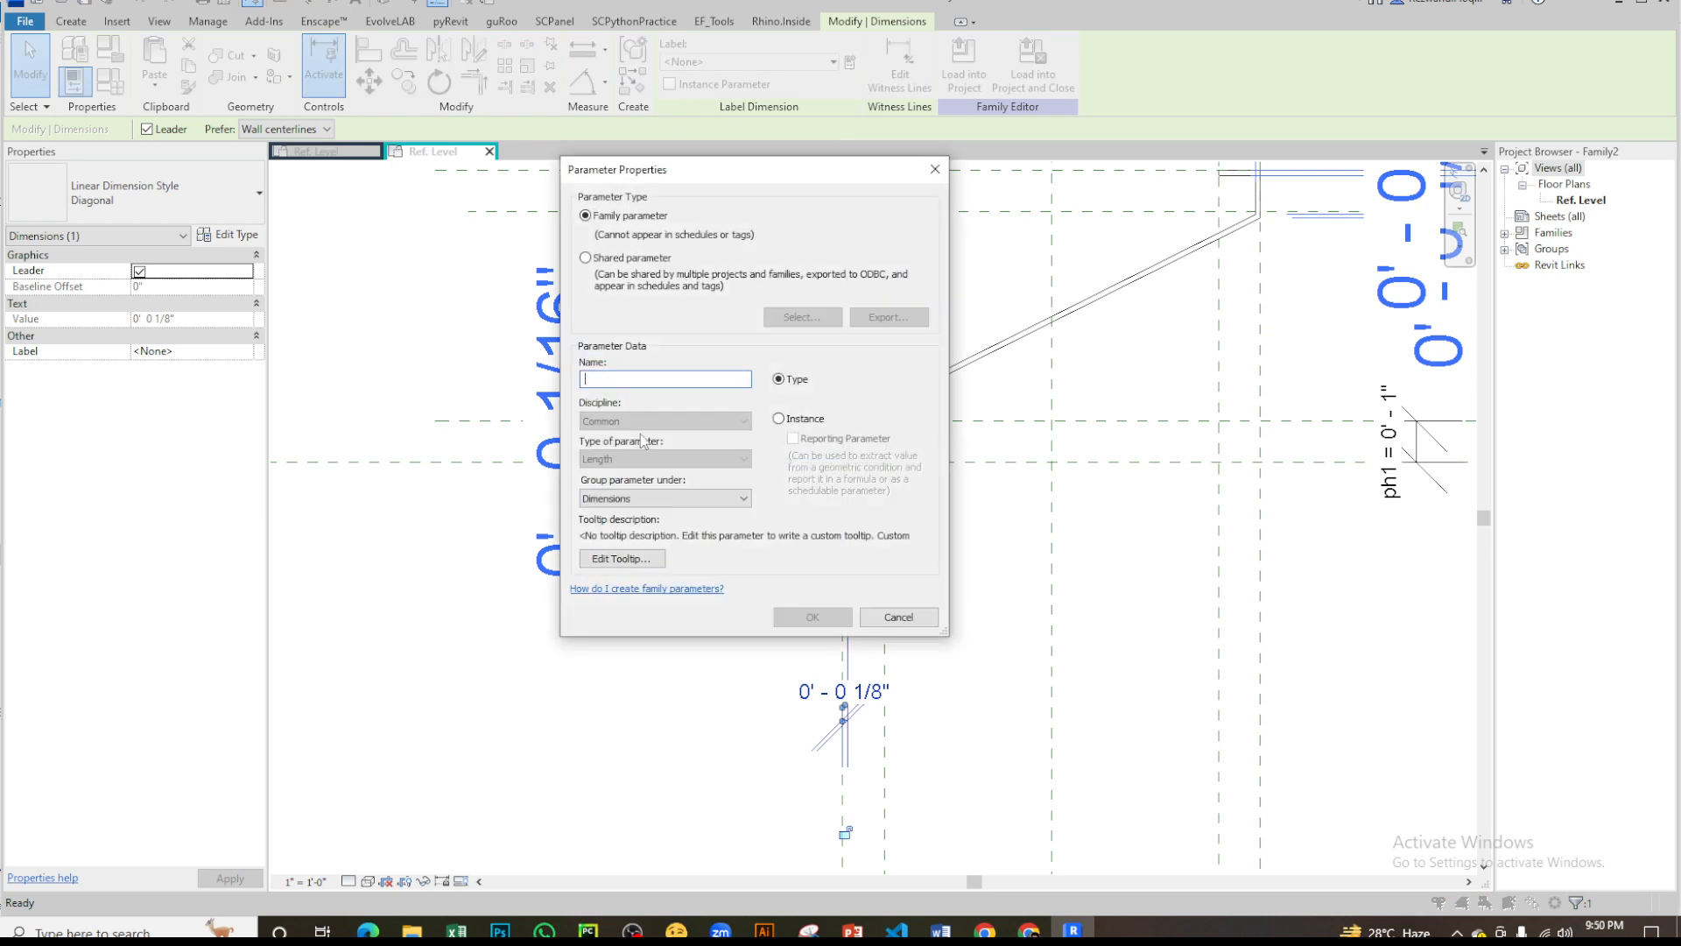
text(pth)
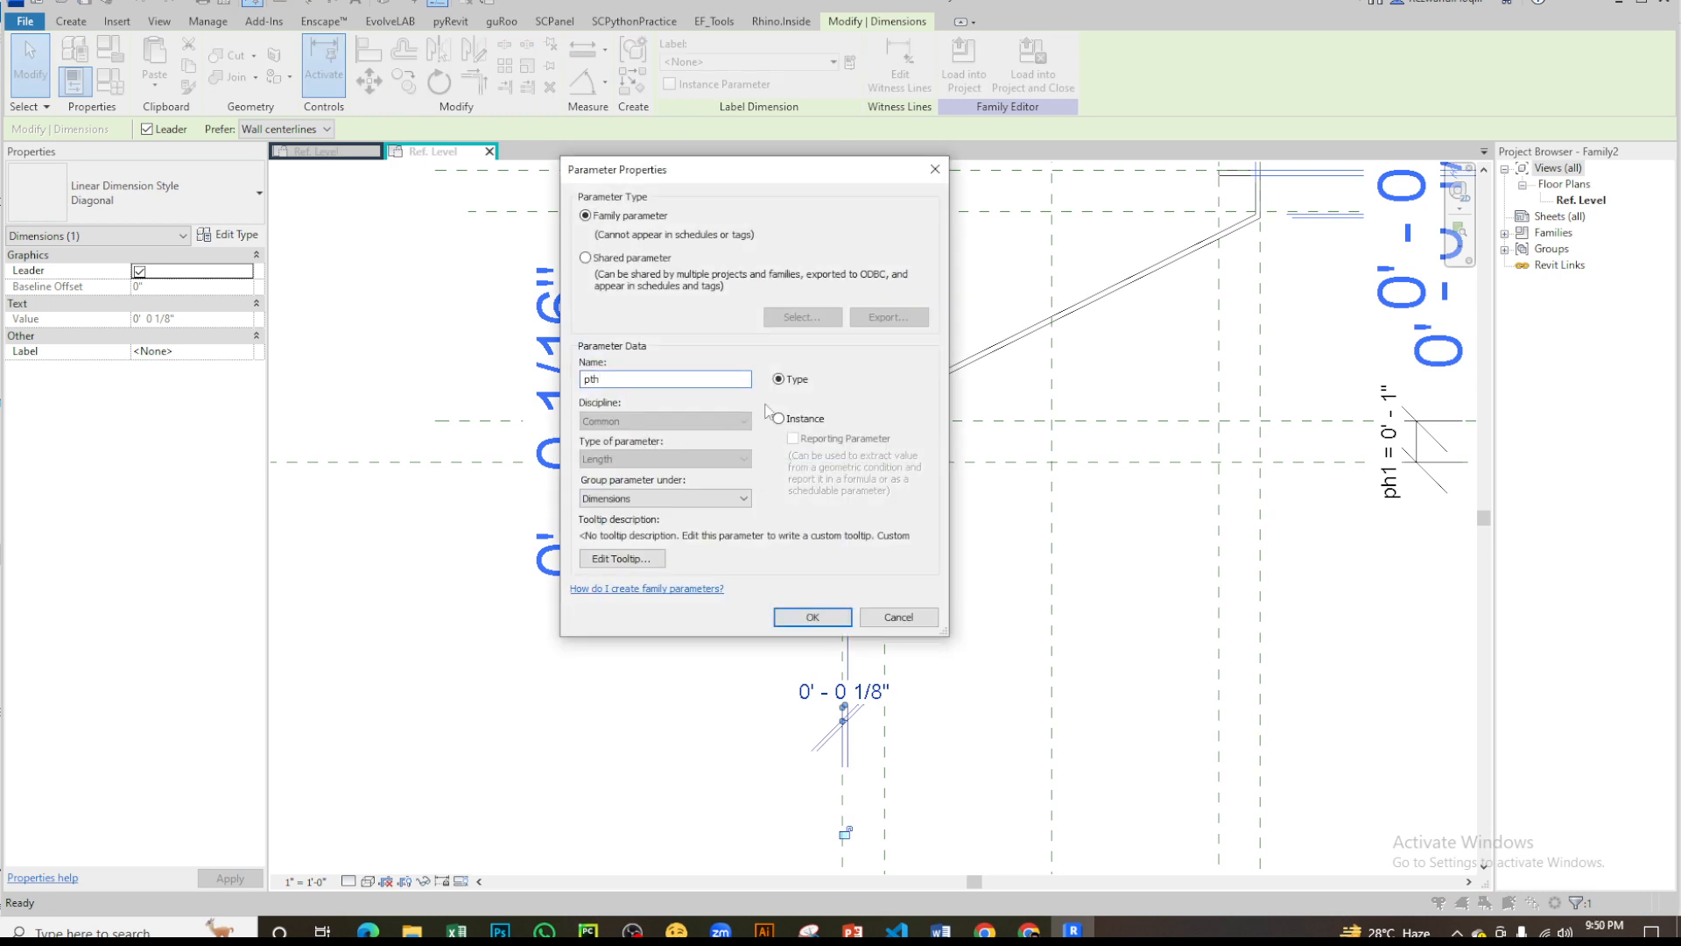
click(813, 617)
scroll(976, 612, up, 4)
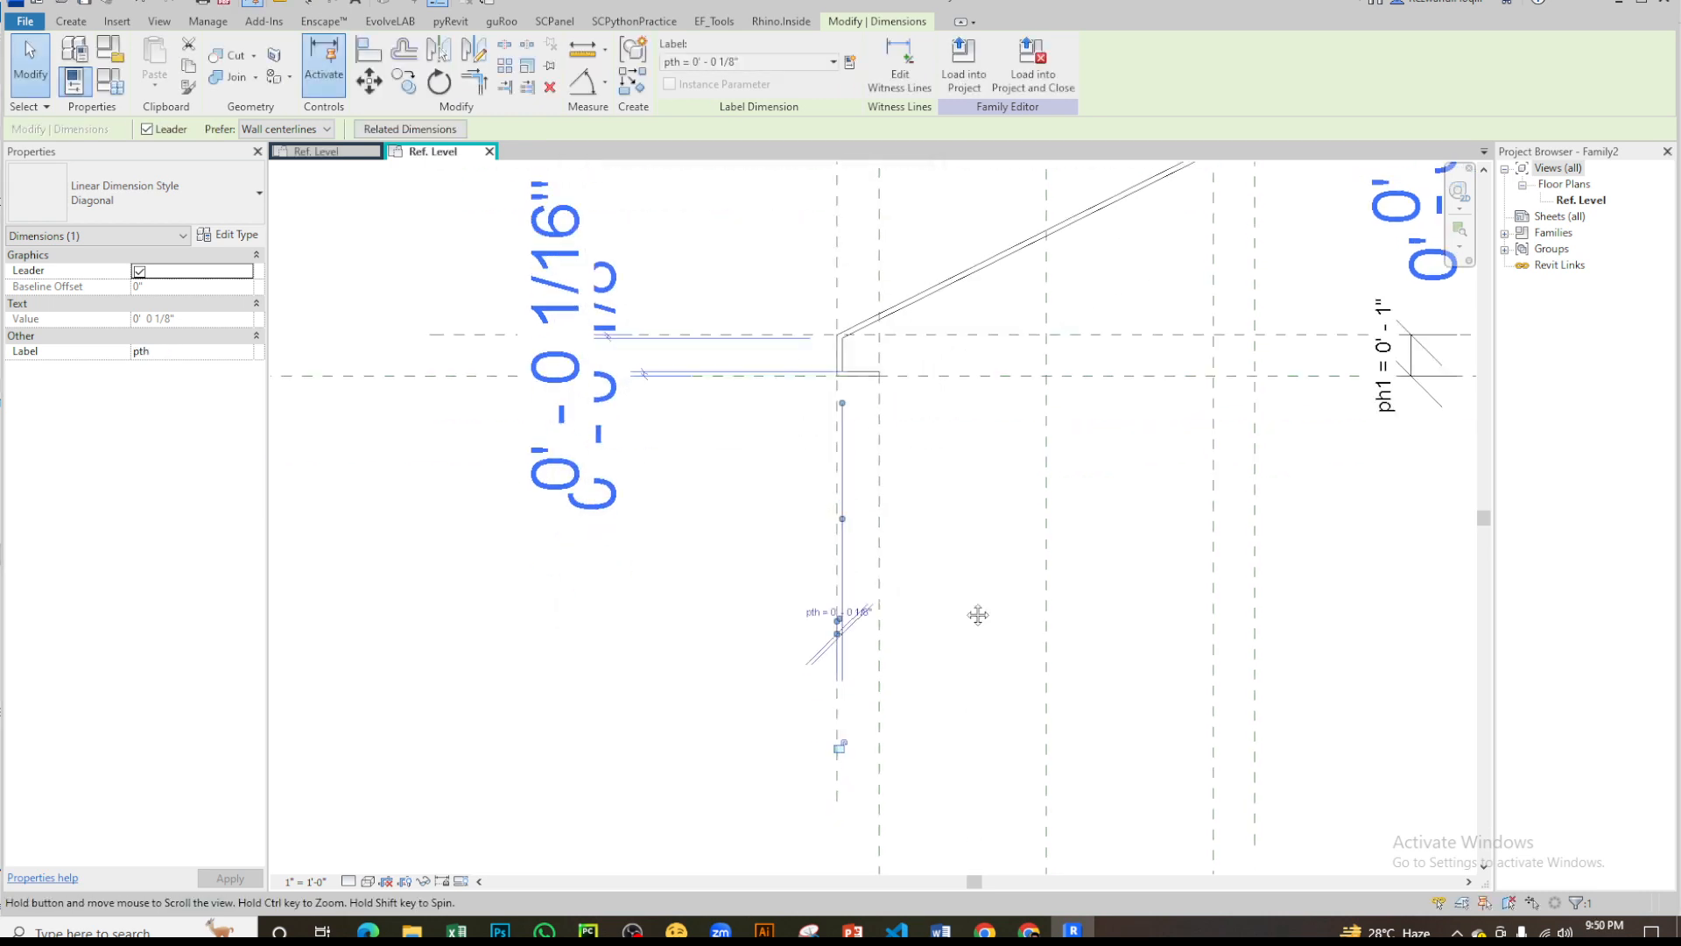
- Place an aligned dimension beside the lower lip between its outer and inner horizontal lines
middle_drag(985, 427, 955, 633)
click(956, 633)
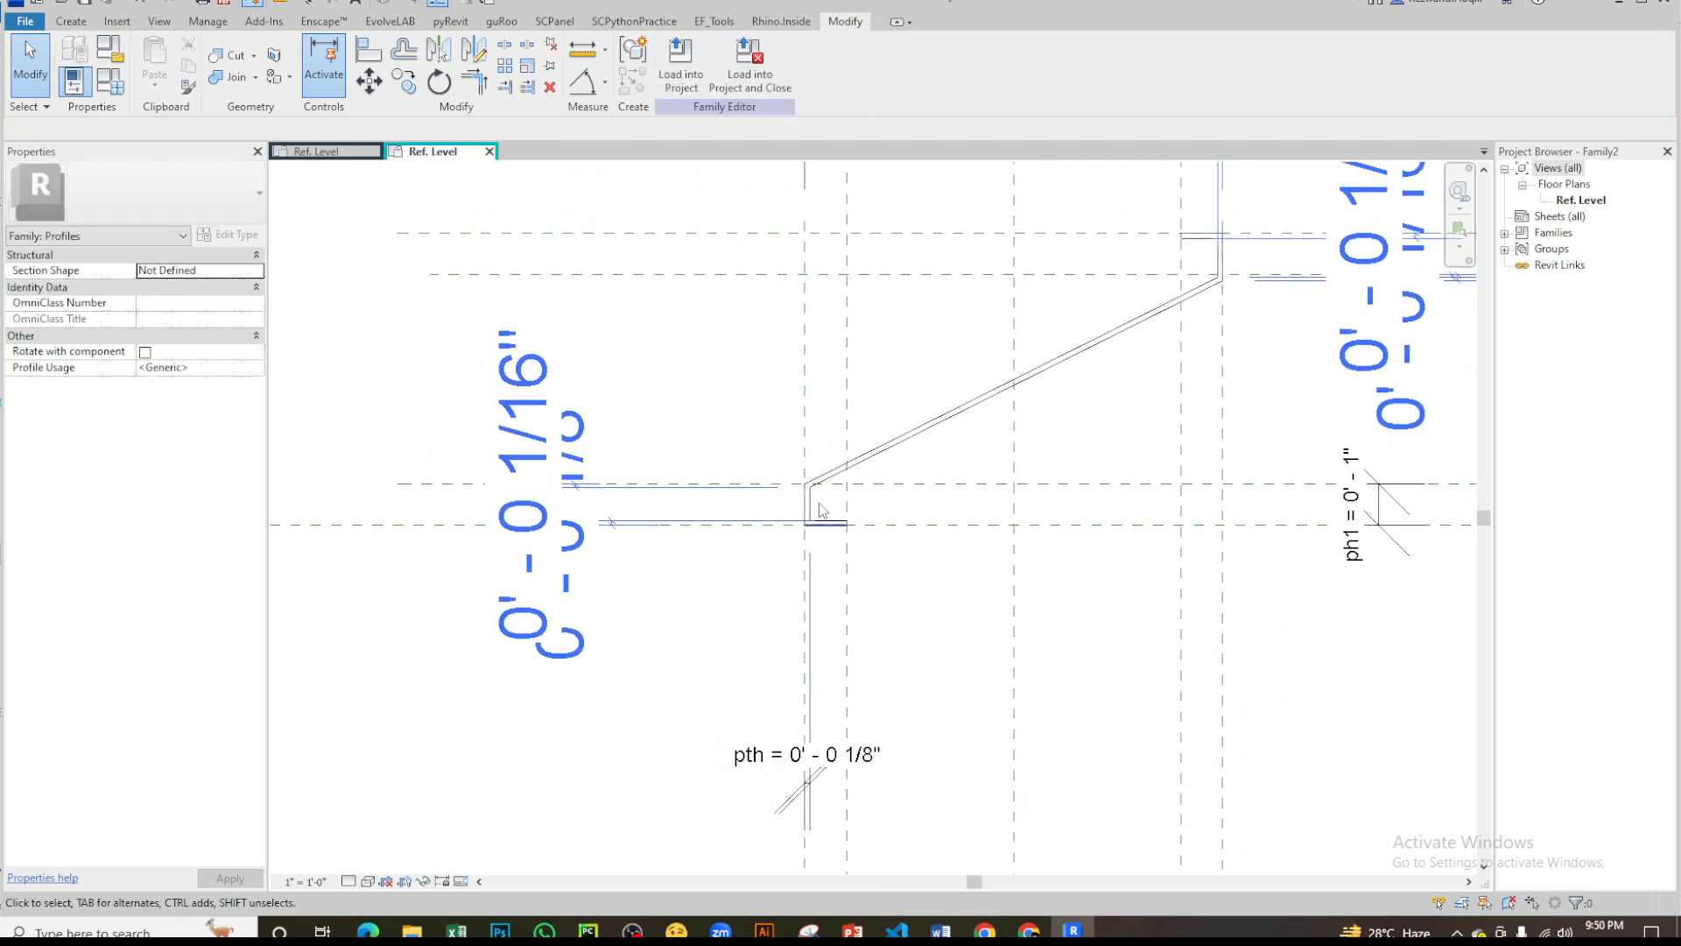
scroll(822, 468, up, 2)
key(d)
key(i)
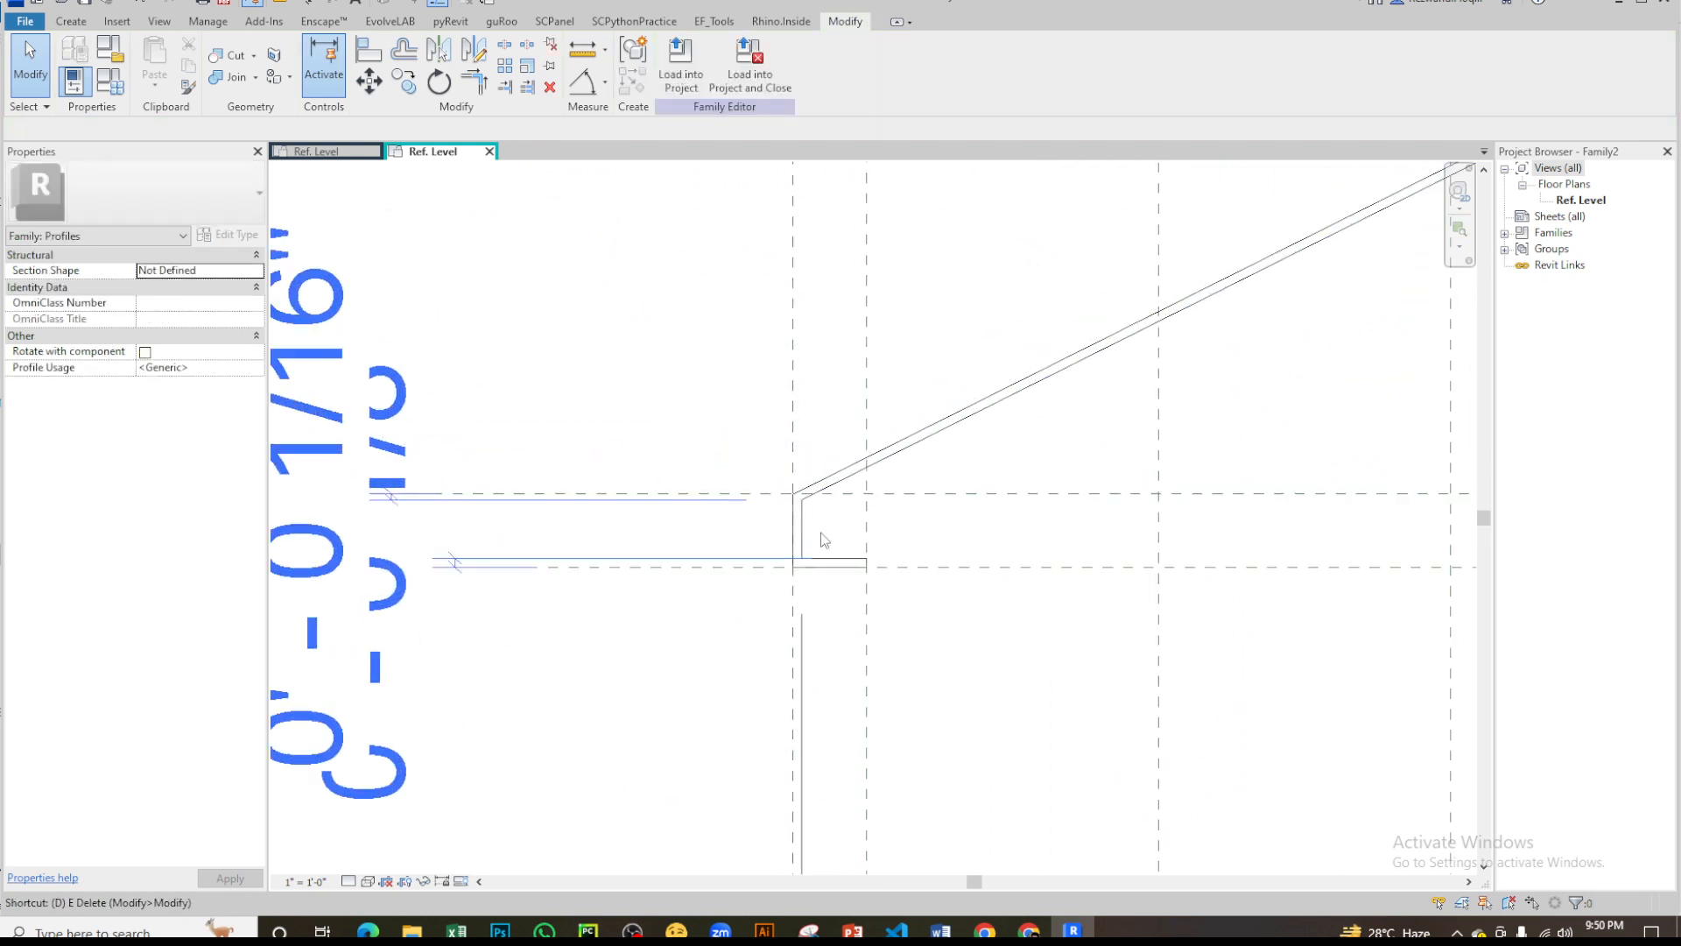
scroll(832, 572, up, 3)
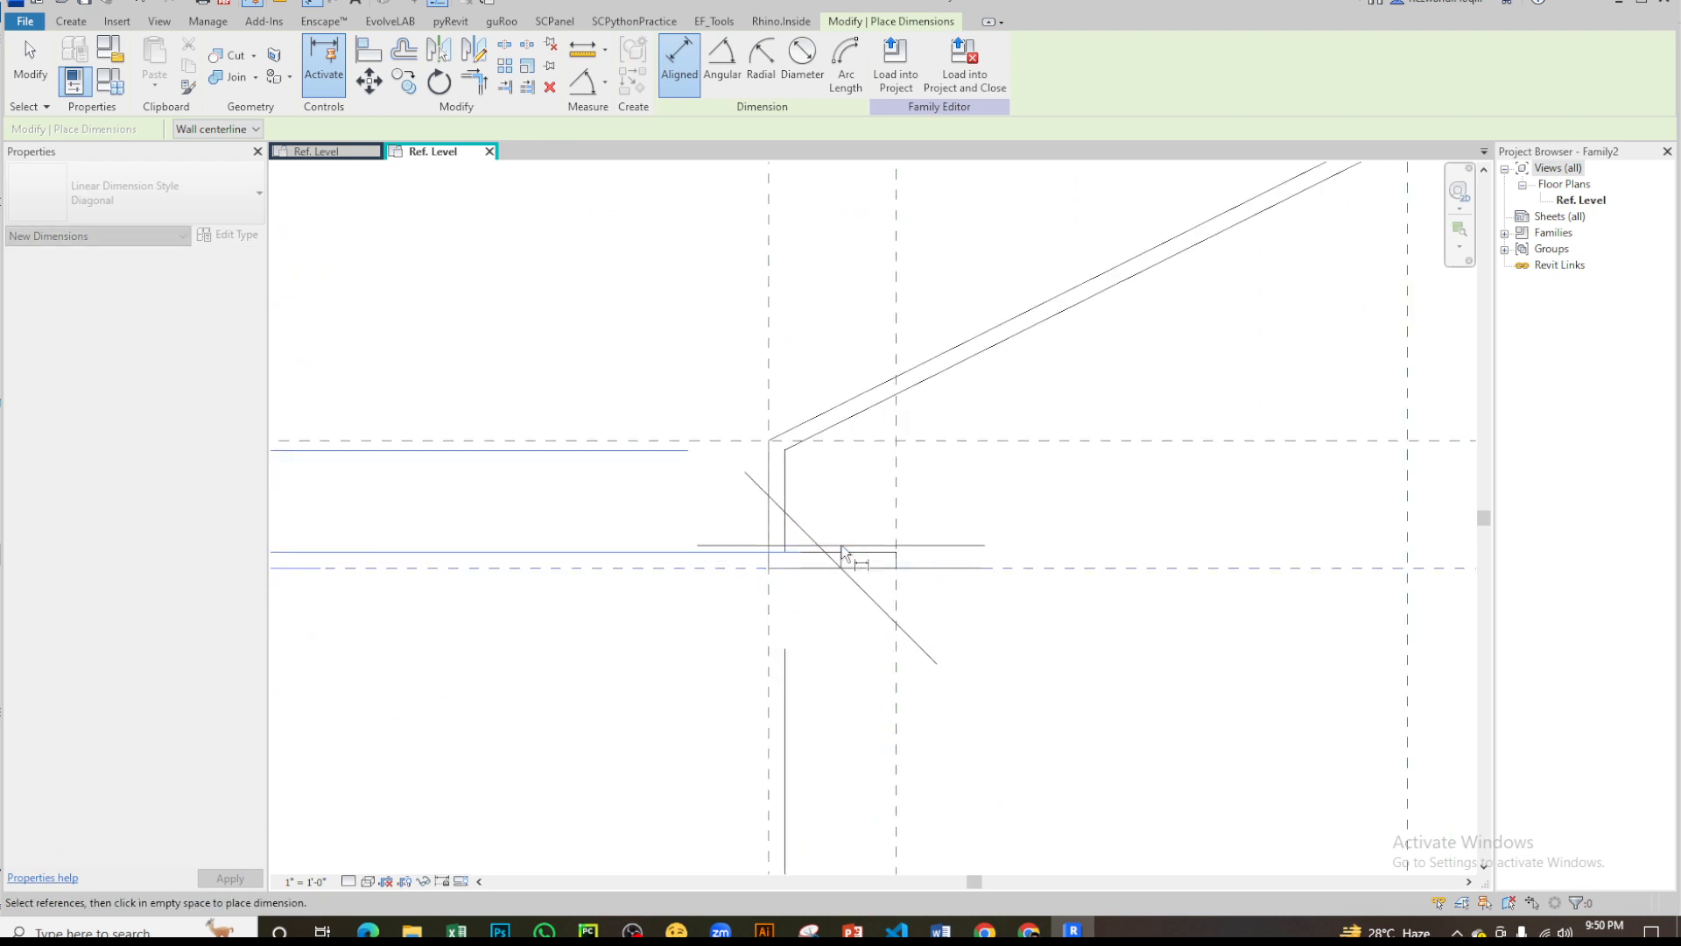
click(842, 554)
scroll(711, 540, down, 4)
click(922, 628)
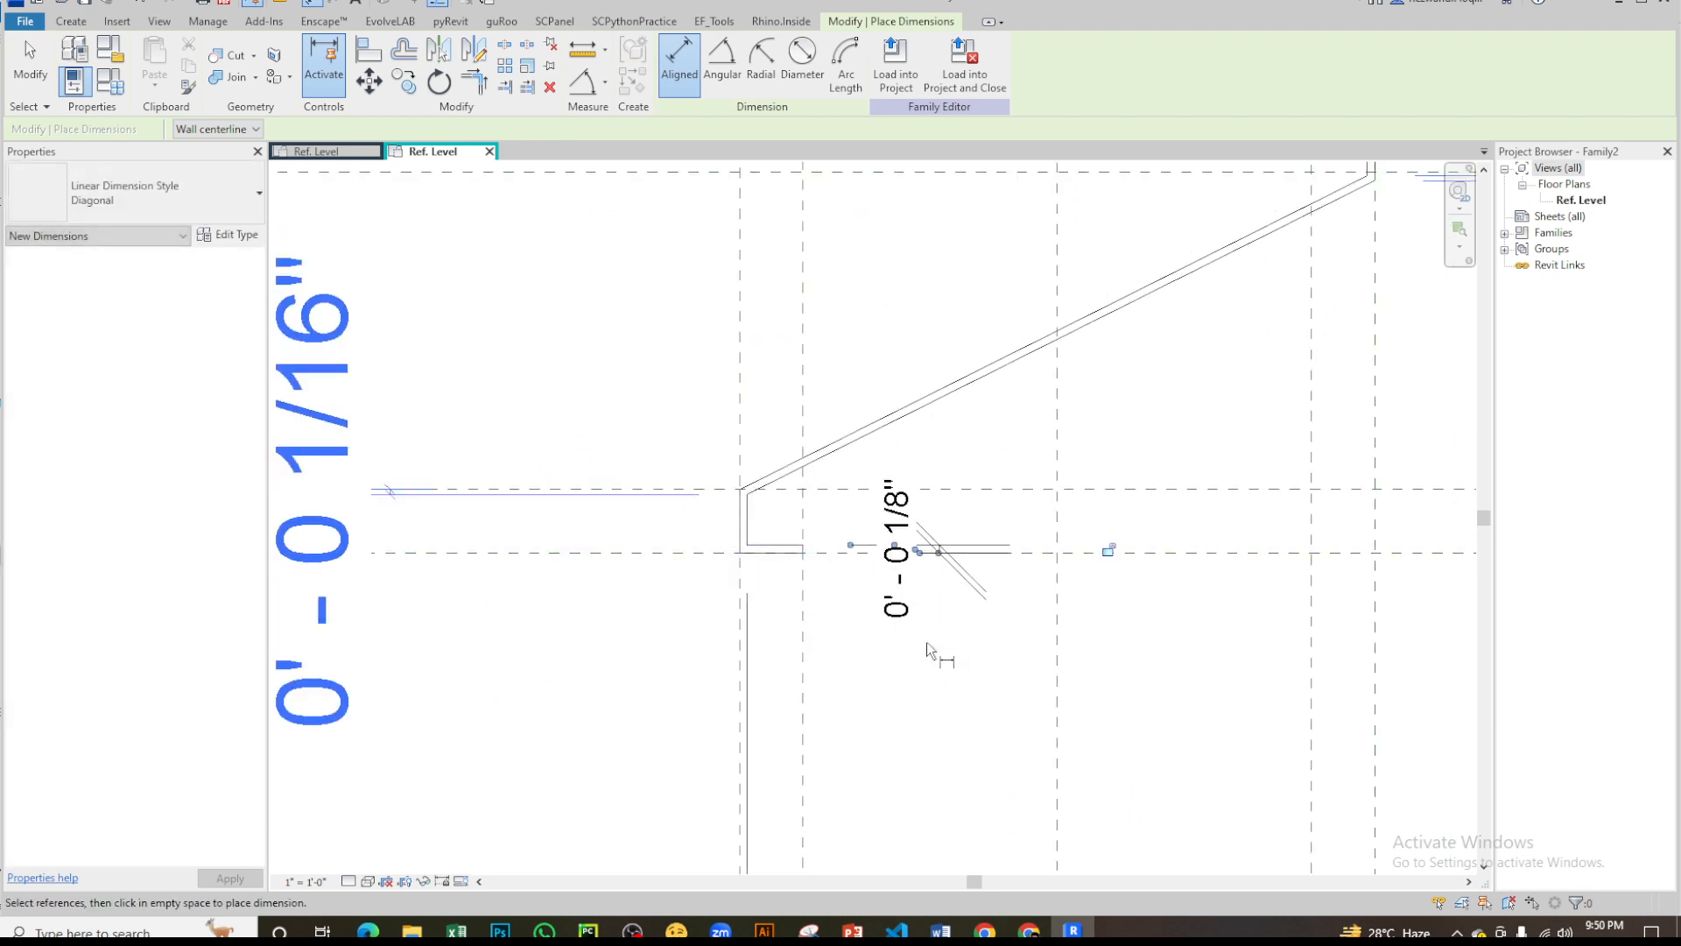
key(Escape)
key(Escape)
- Label the lower lip's horizontal-leg thickness dimension with the existing parameter pth
click(908, 614)
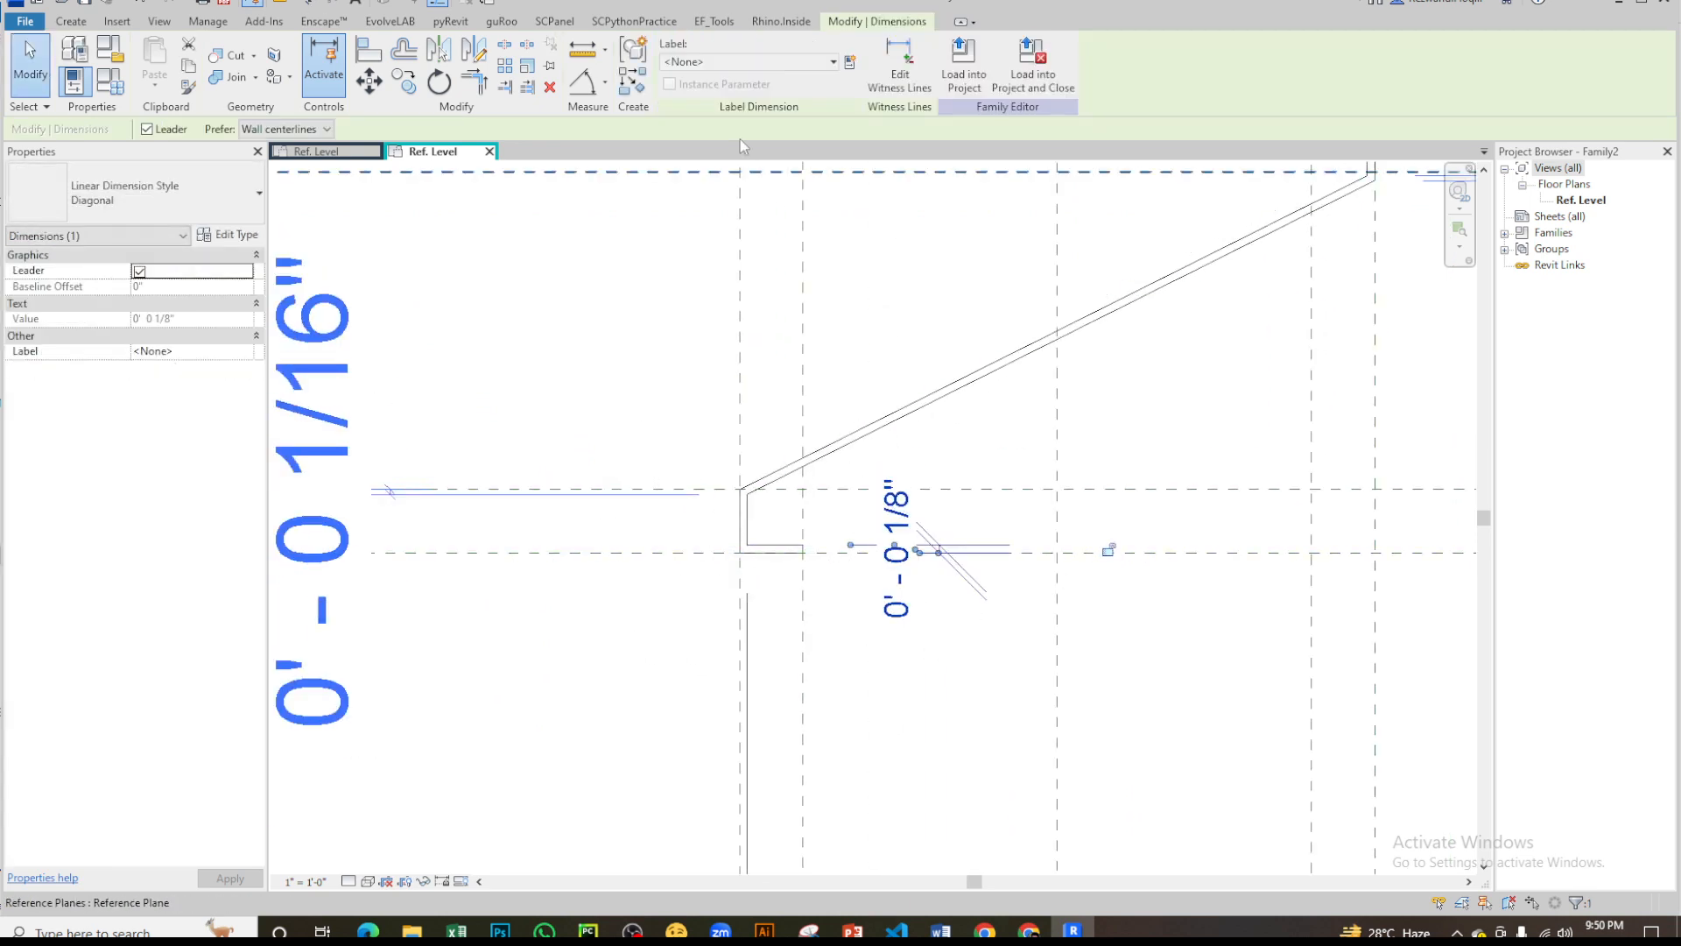
click(788, 61)
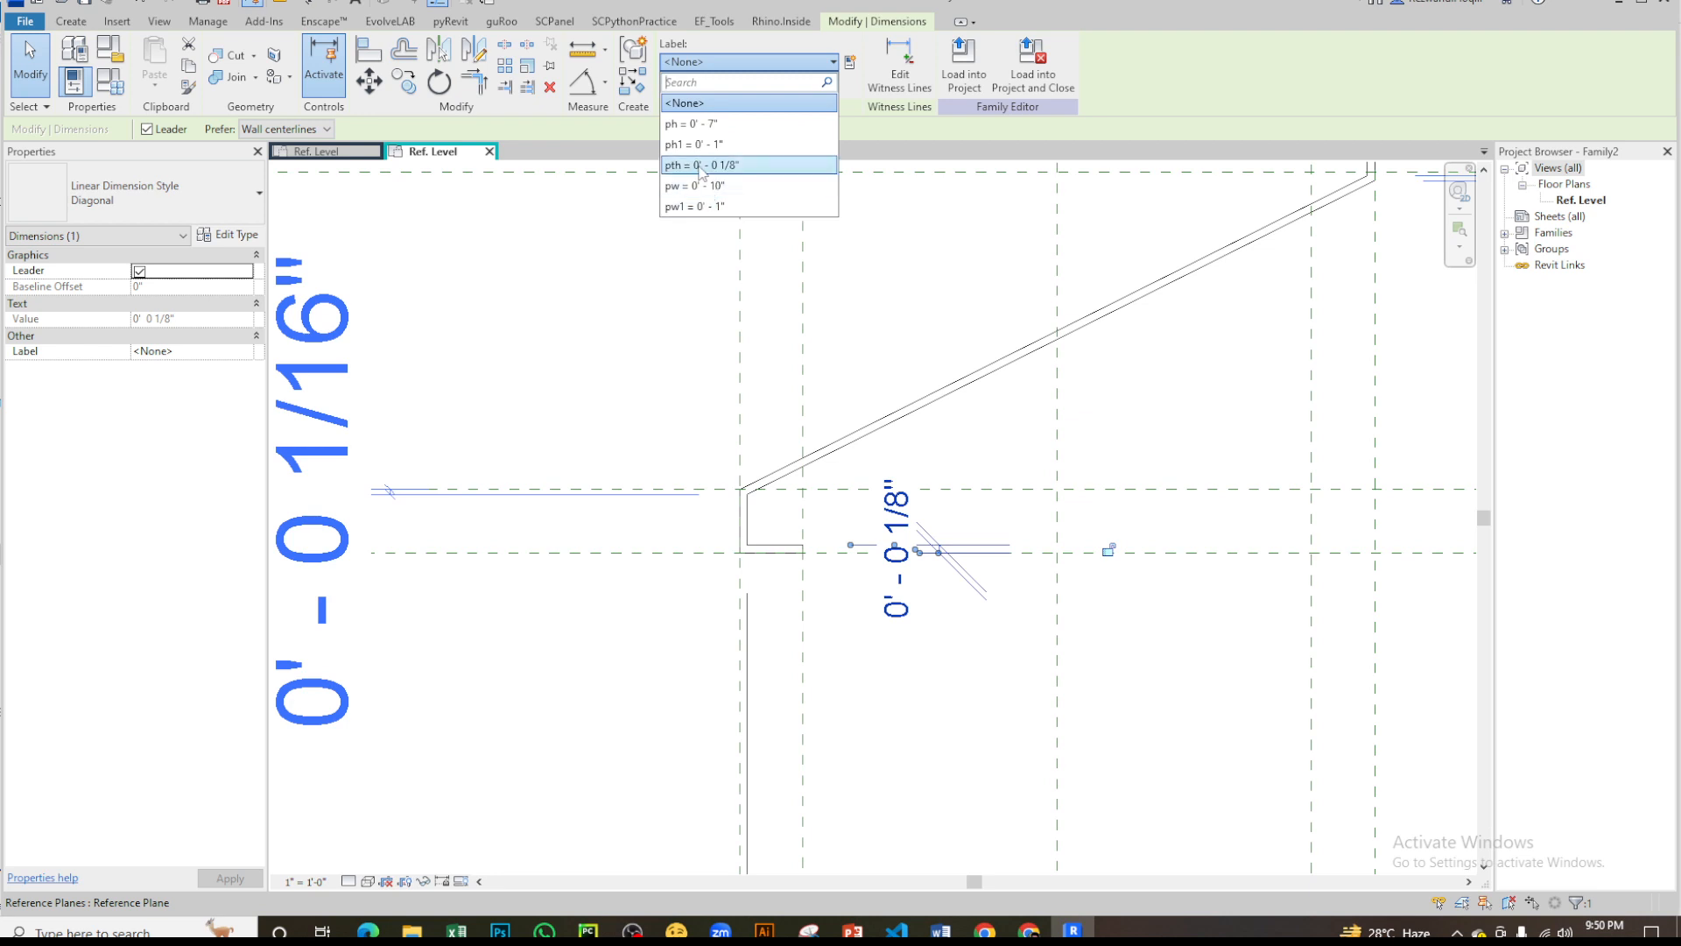
click(700, 165)
- Place an aligned dimension beside the upper lip between its outer and inner horizontal lines
mouse_move(781, 526)
middle_down()
mouse_move(1016, 395)
mouse_move(1014, 376)
mouse_move(824, 632)
middle_up()
key(d)
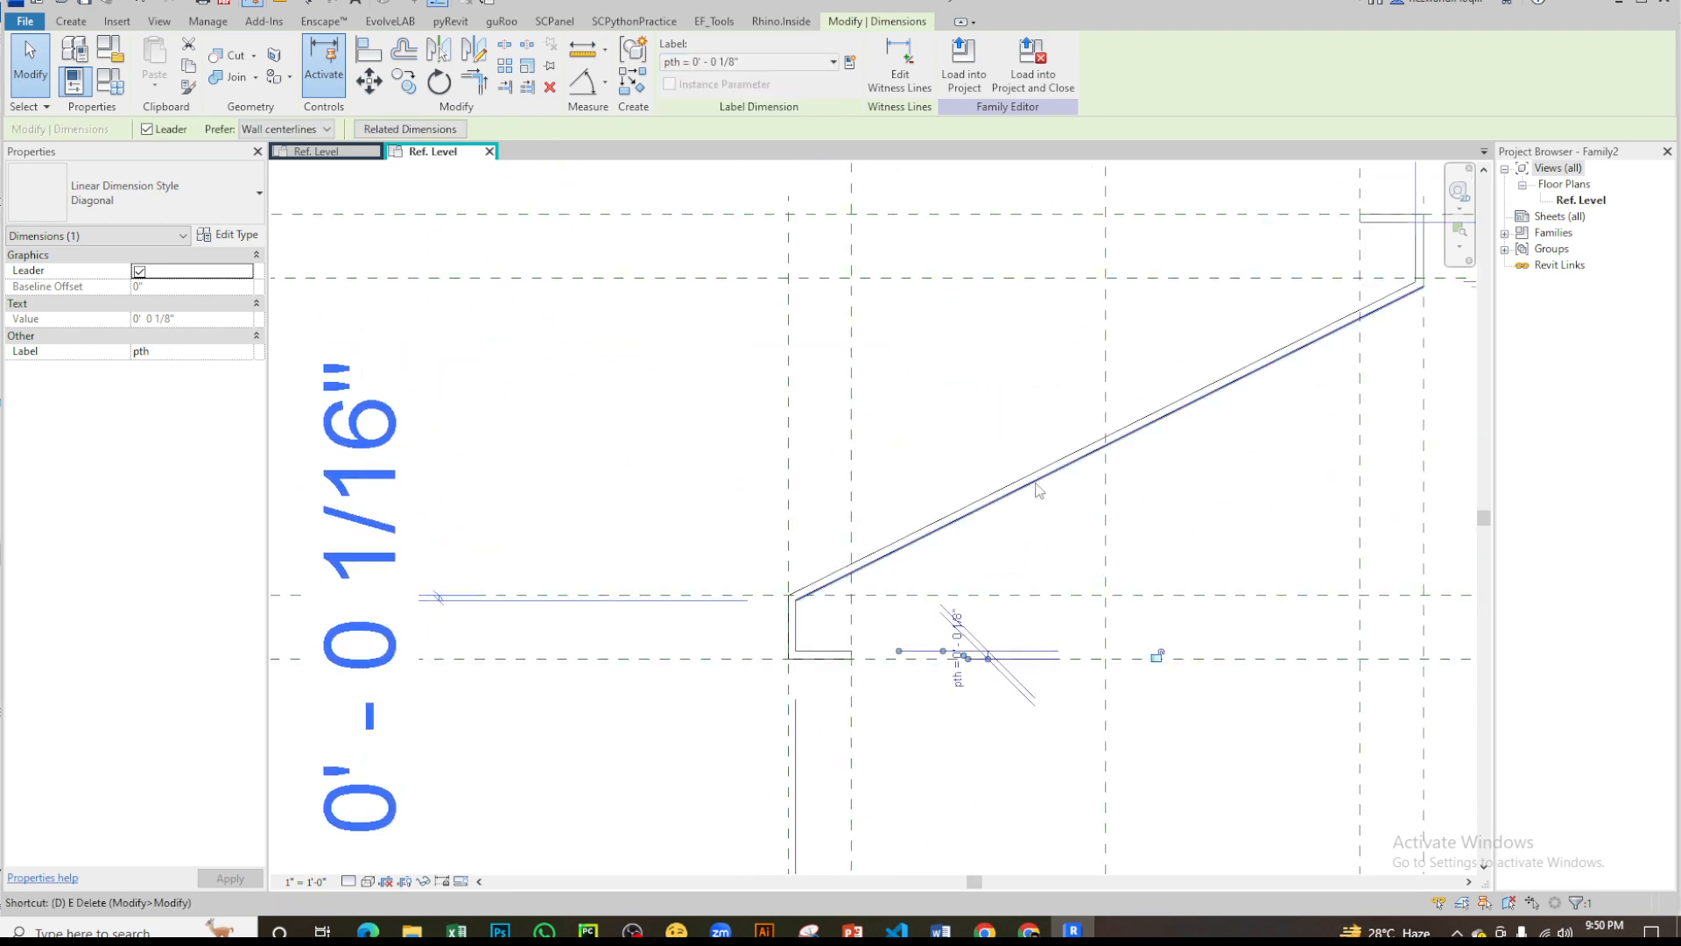
key(i)
middle_drag(1258, 437, 800, 601)
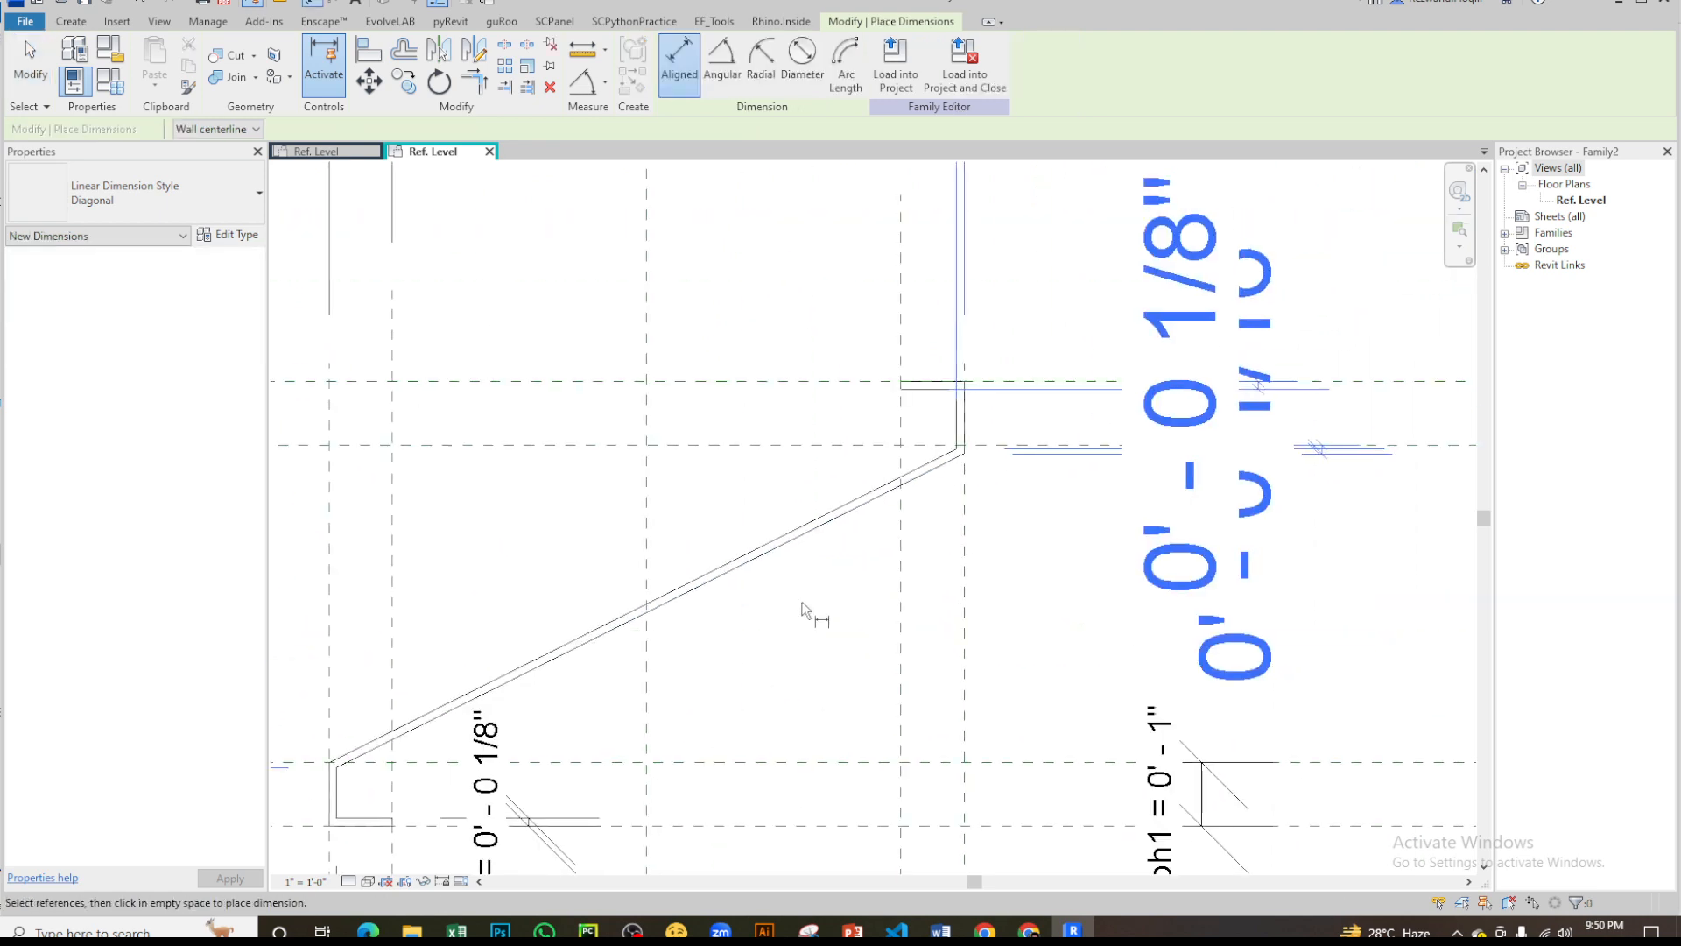
scroll(934, 350, up, 5)
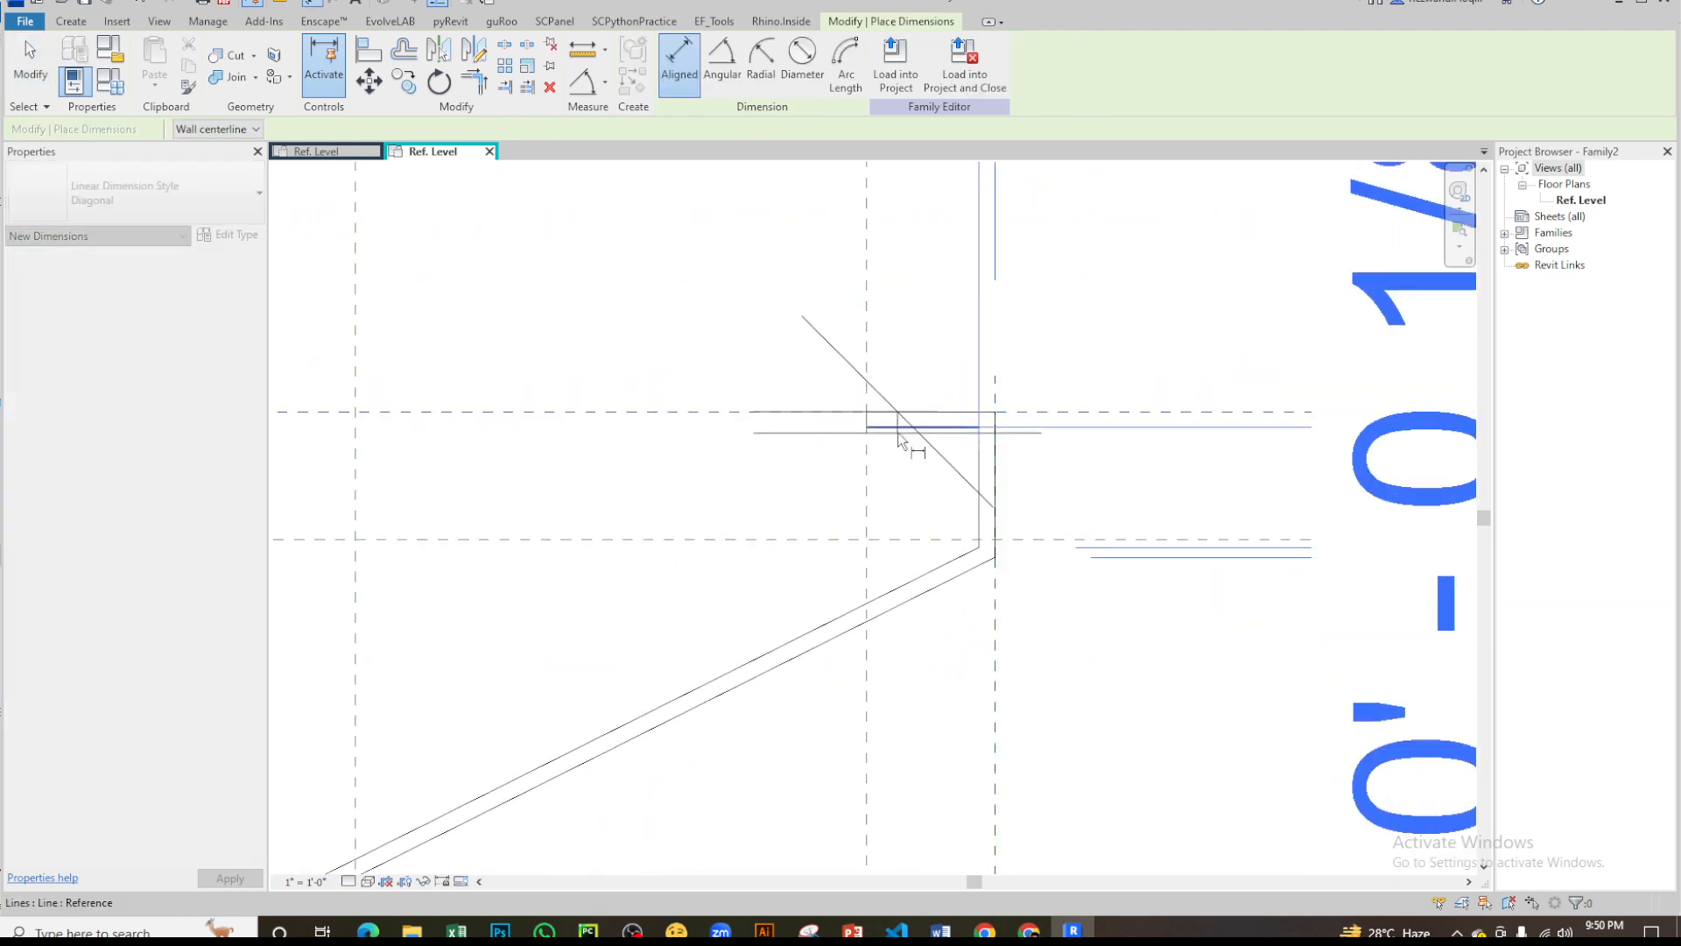
scroll(897, 432, down, 4)
scroll(975, 476, up, 4)
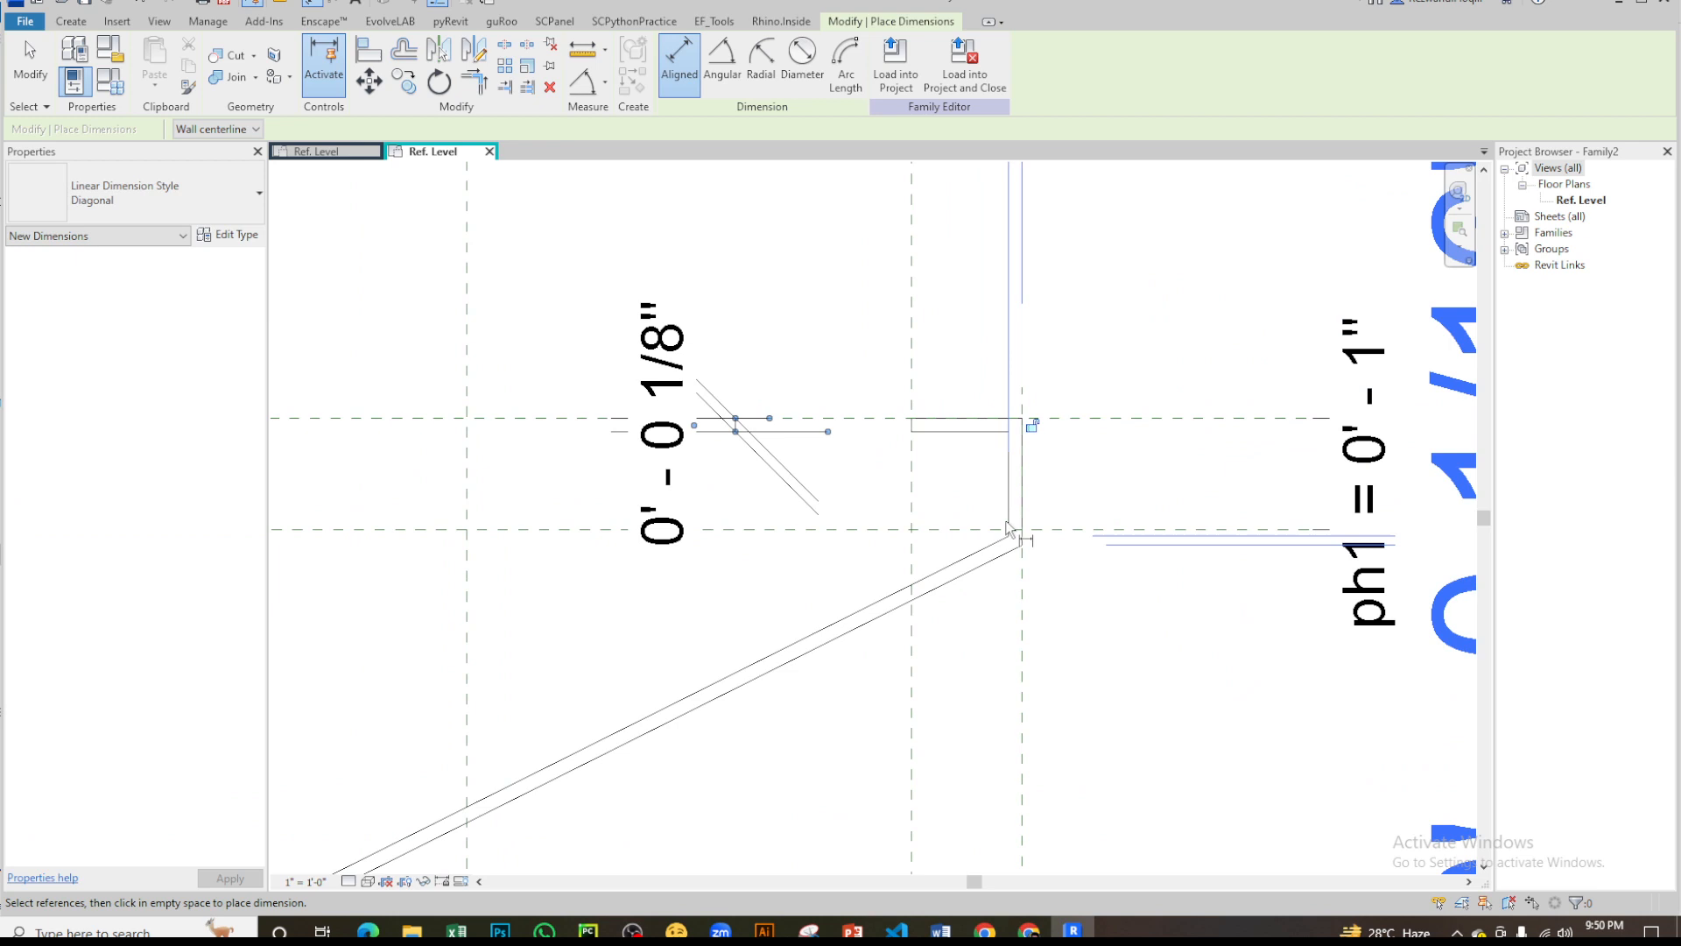
- Place an aligned dimension above the upper lip between its inner and outer vertical lines
click(1025, 611)
middle_drag(1042, 436, 972, 756)
click(1009, 496)
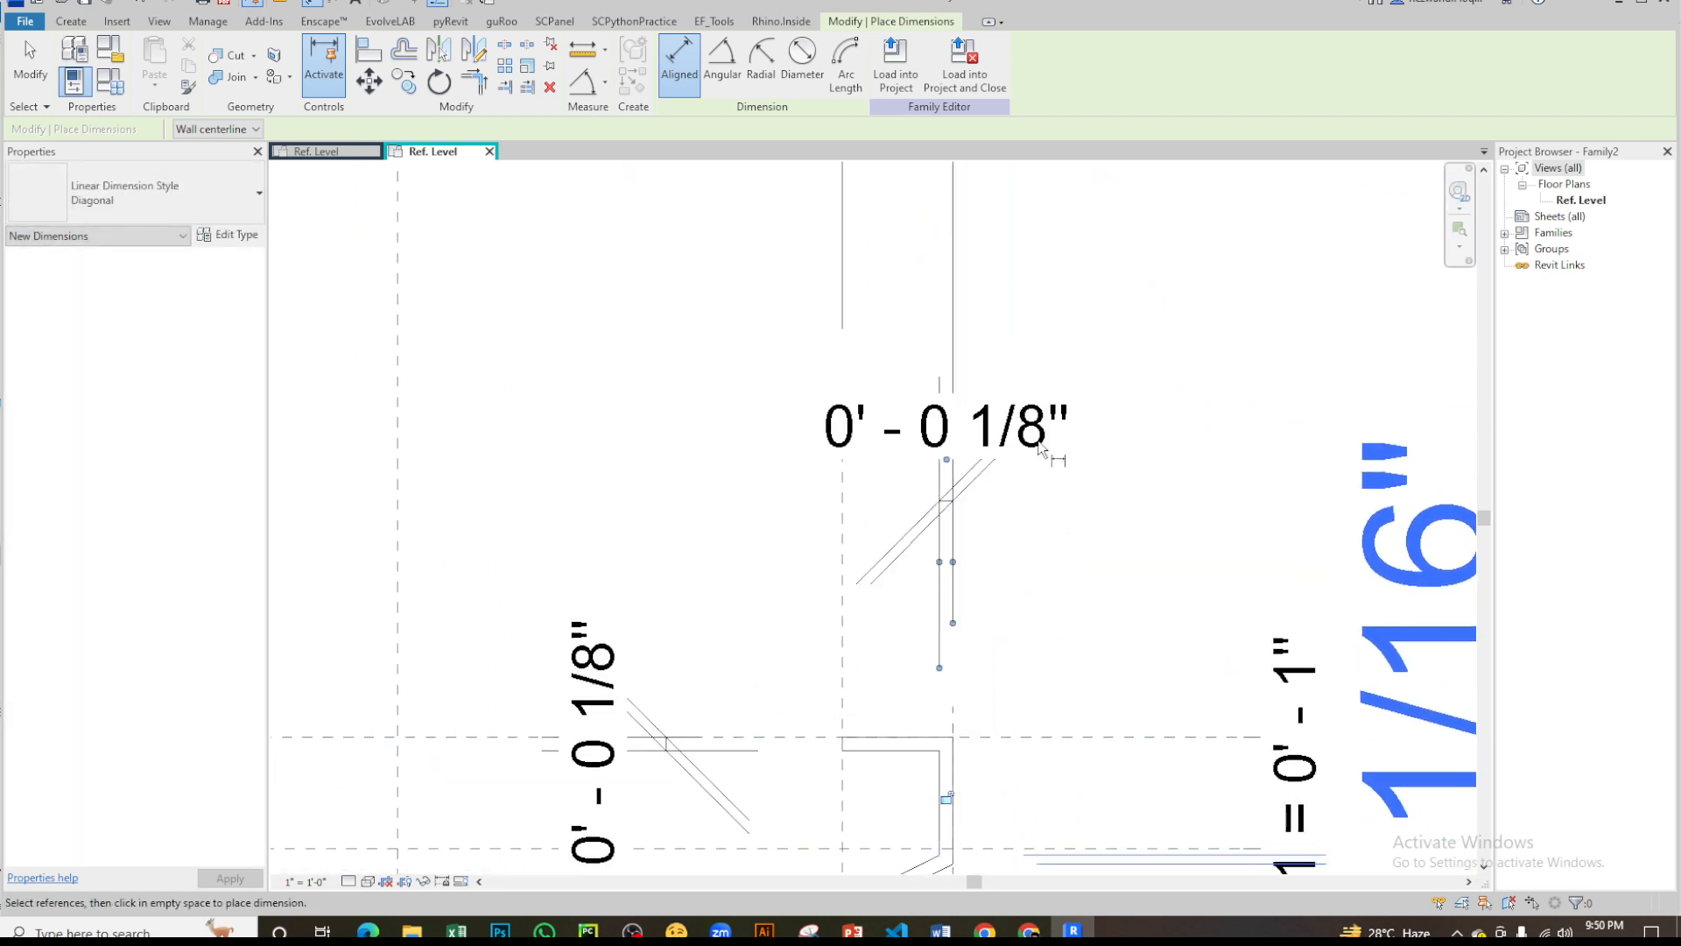
scroll(1045, 429, down, 2)
key(Escape)
- Label both thickness dimensions of the upper lip together with the parameter pth
click(1035, 435)
ctrl+click(747, 640)
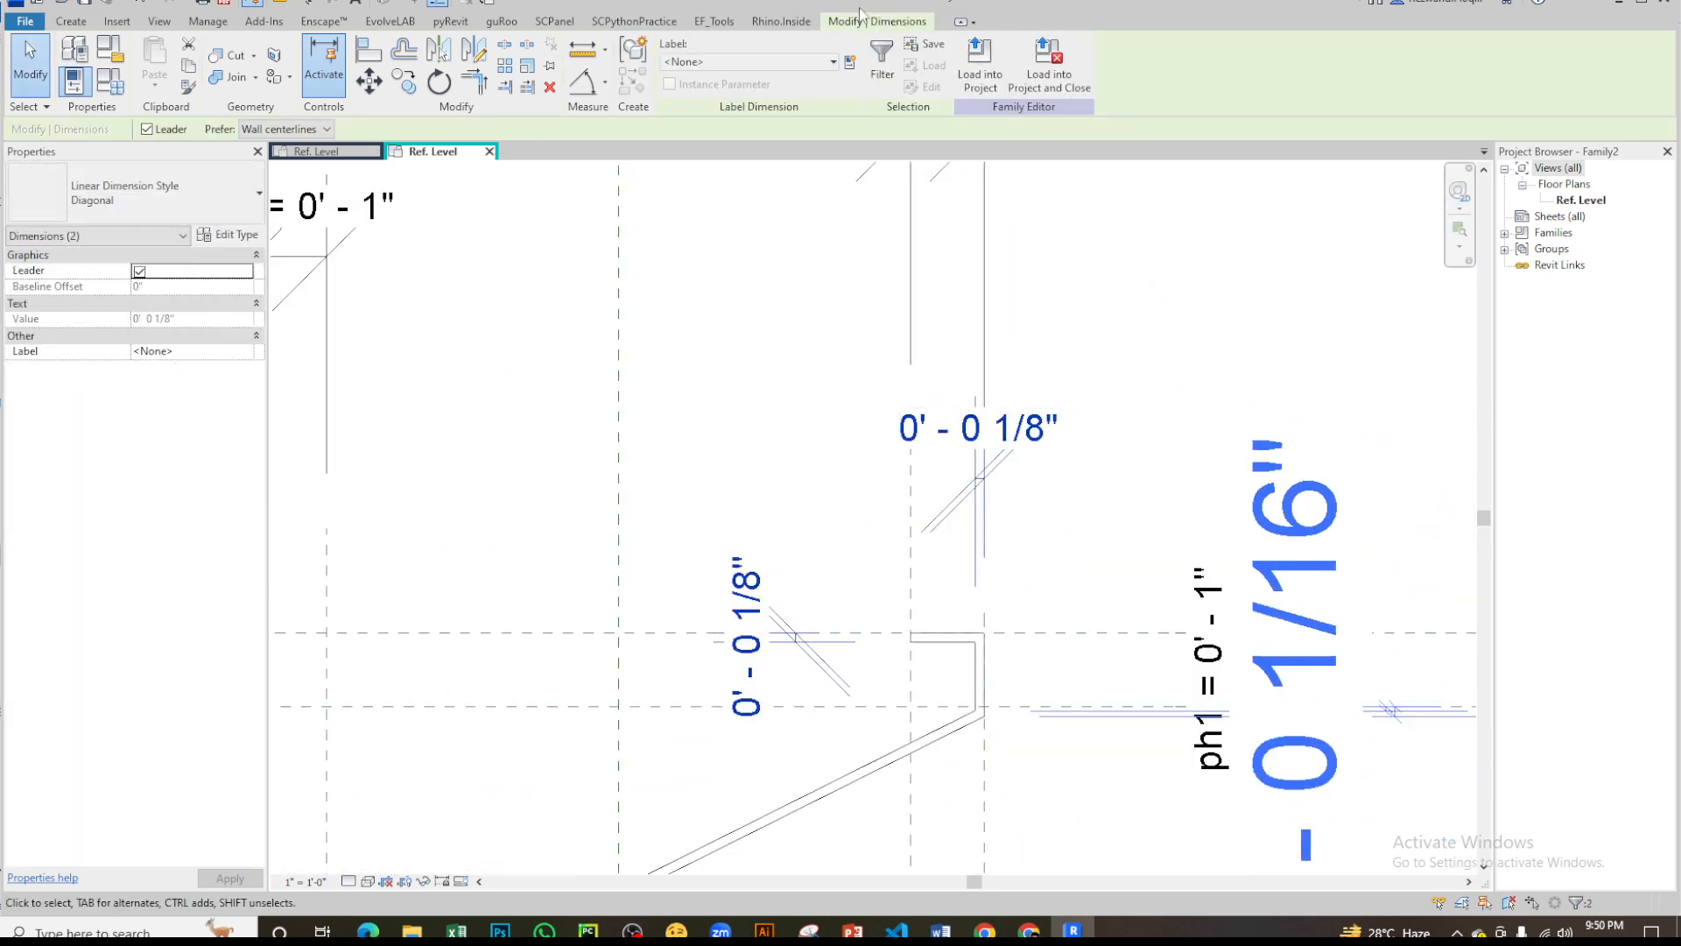
click(785, 61)
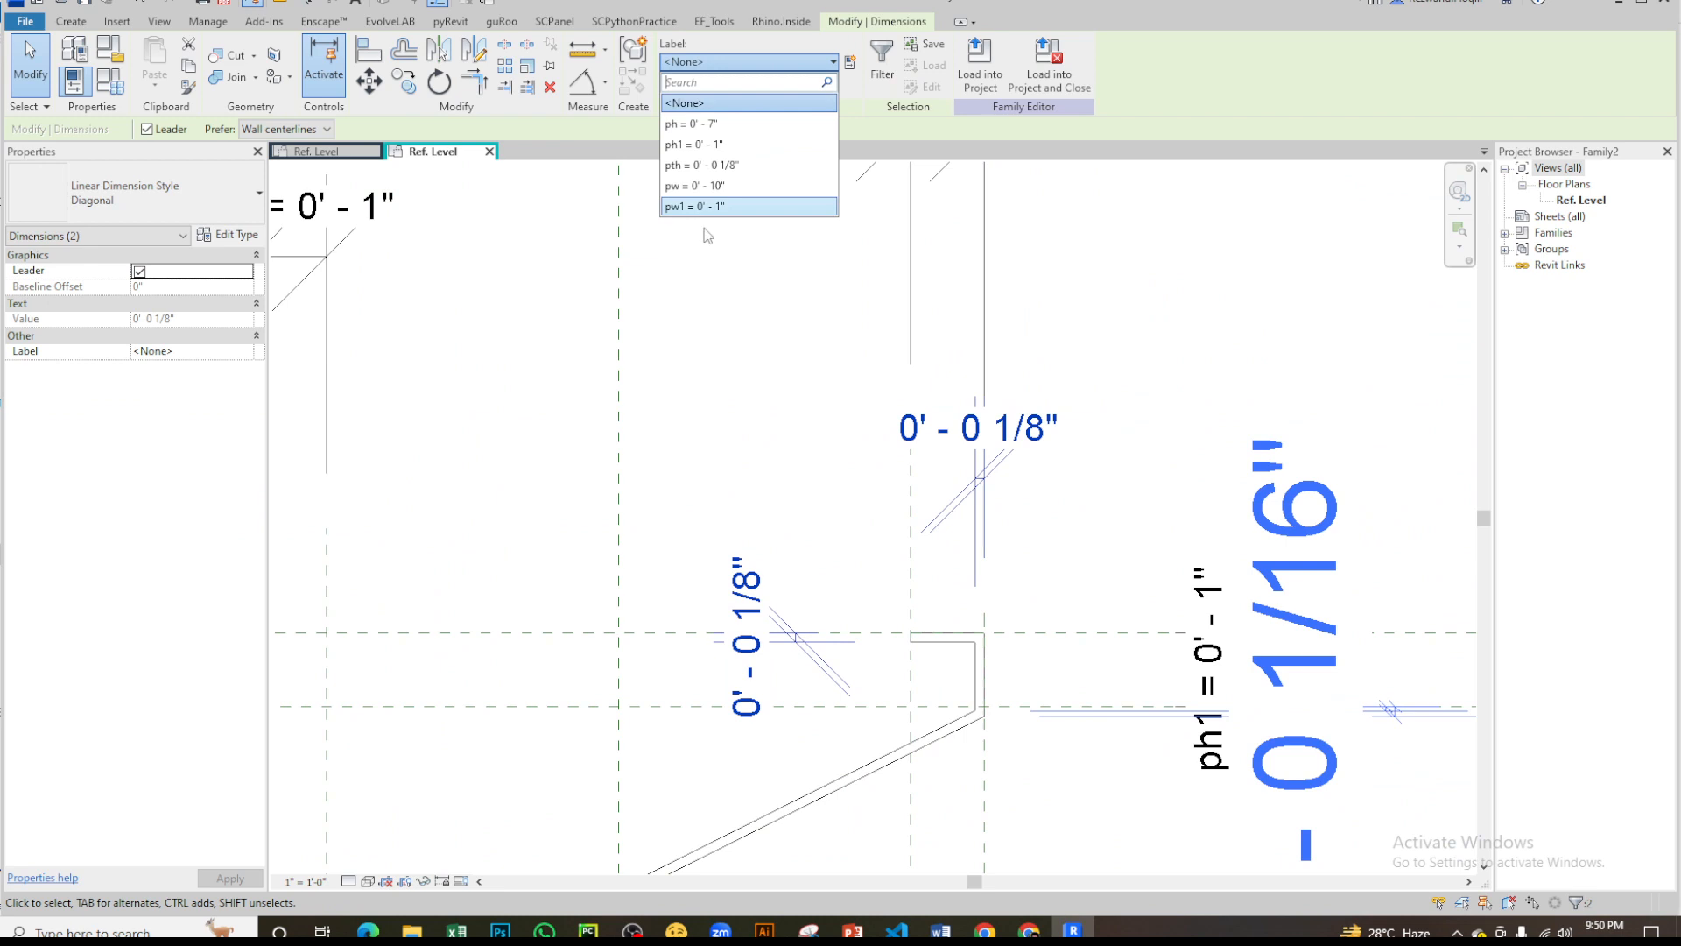
click(696, 166)
- Place an aligned dimension across the two parallel sloped lines of the louver's diagonal web
scroll(1122, 271, down, 2)
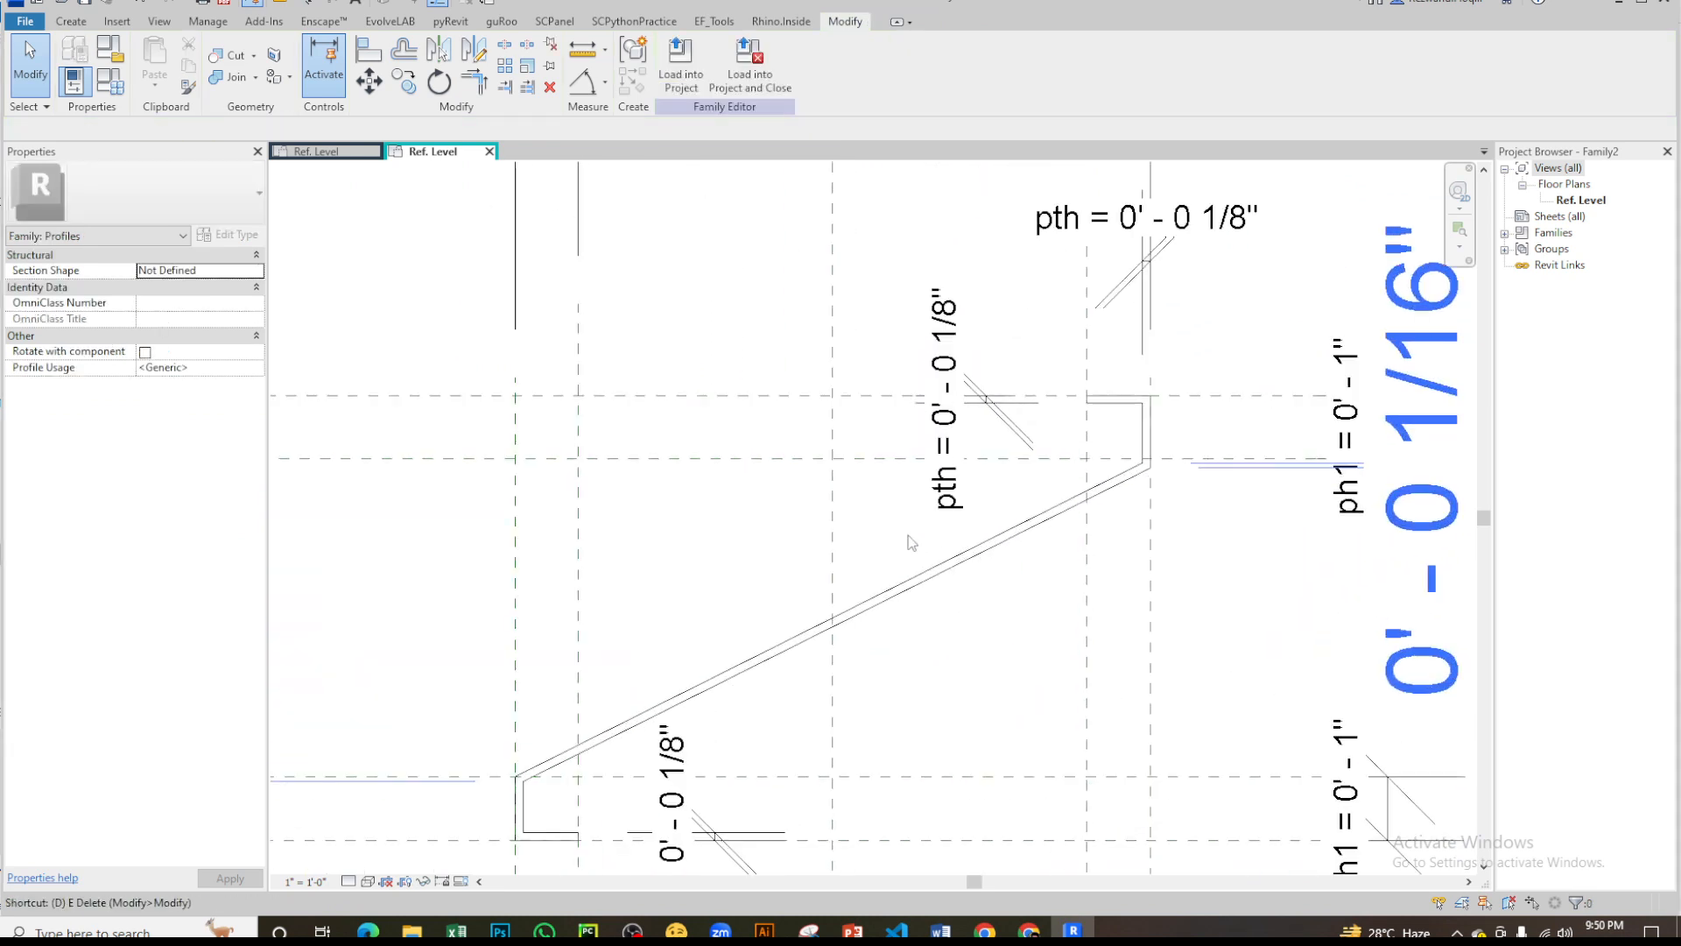
key(i)
scroll(879, 602, up, 1)
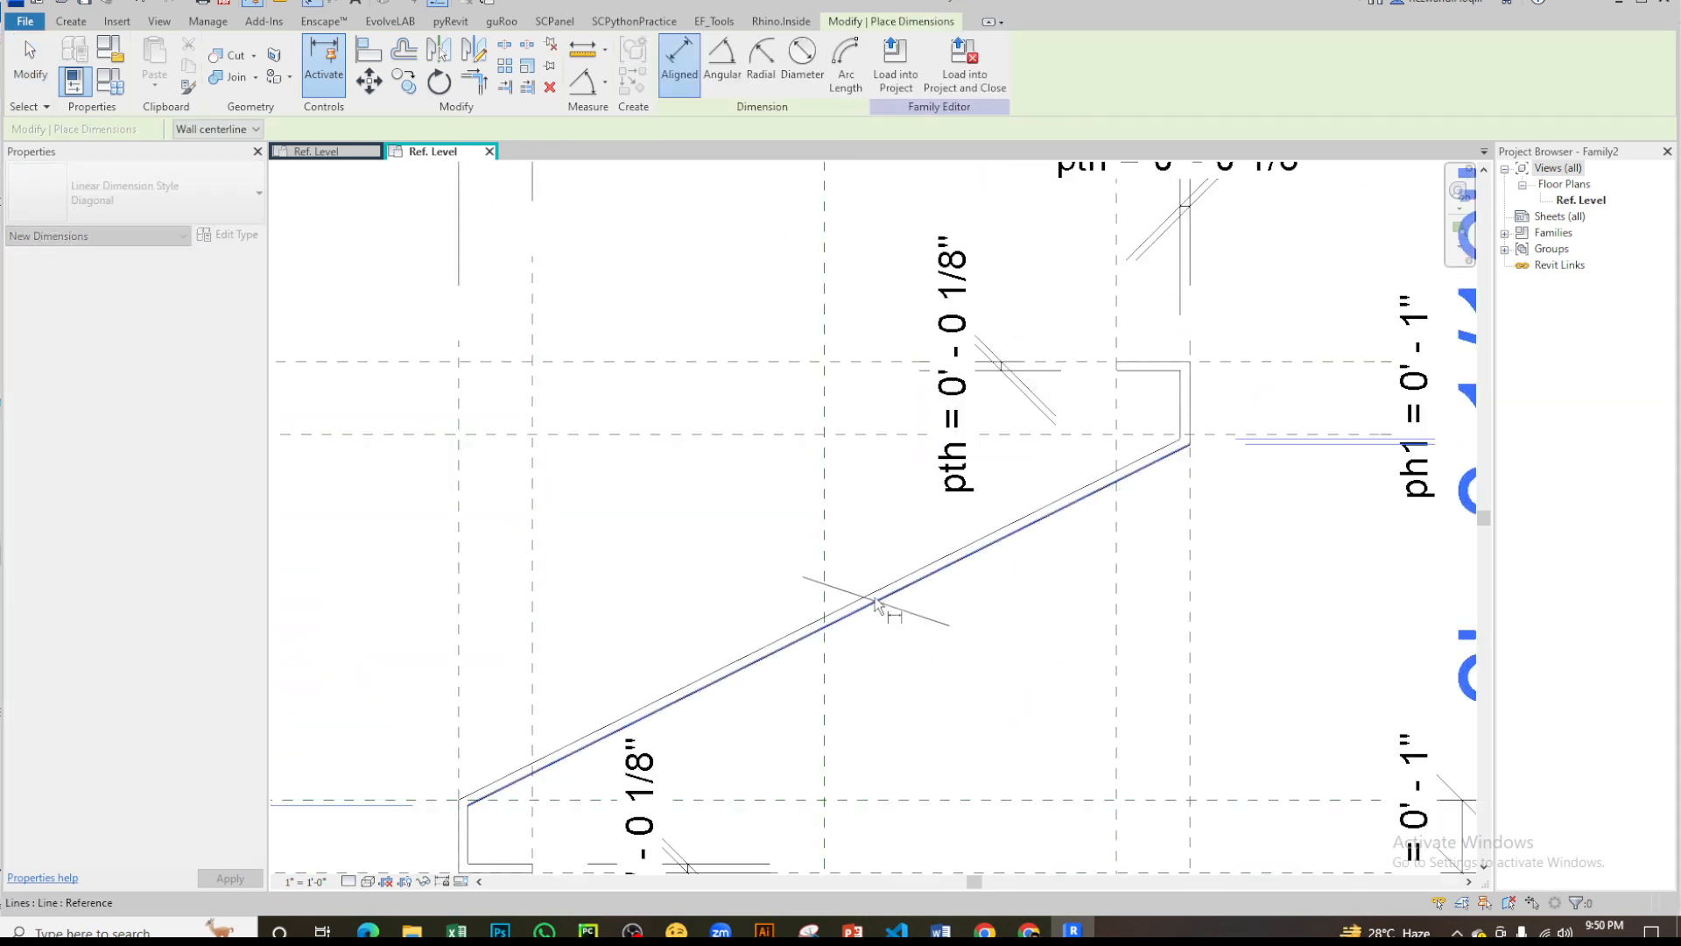
click(872, 595)
scroll(741, 540, down, 4)
click(709, 548)
key(Escape)
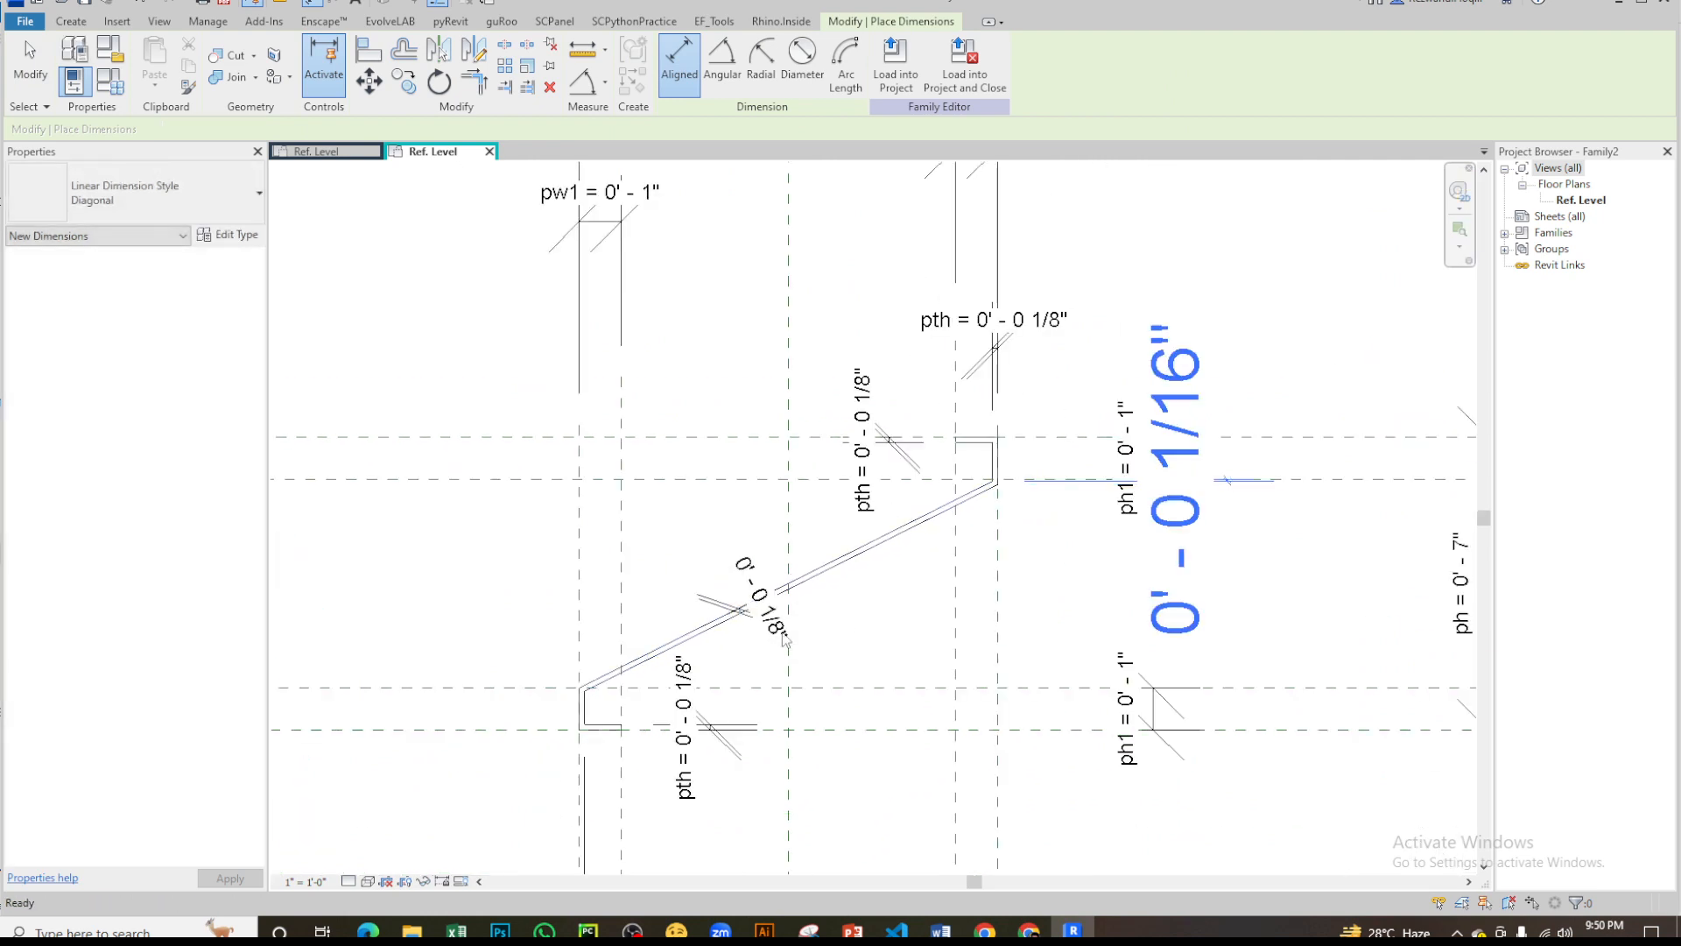
- Label the diagonal web's thickness dimension with the parameter pth
scroll(779, 627, up, 4)
click(745, 579)
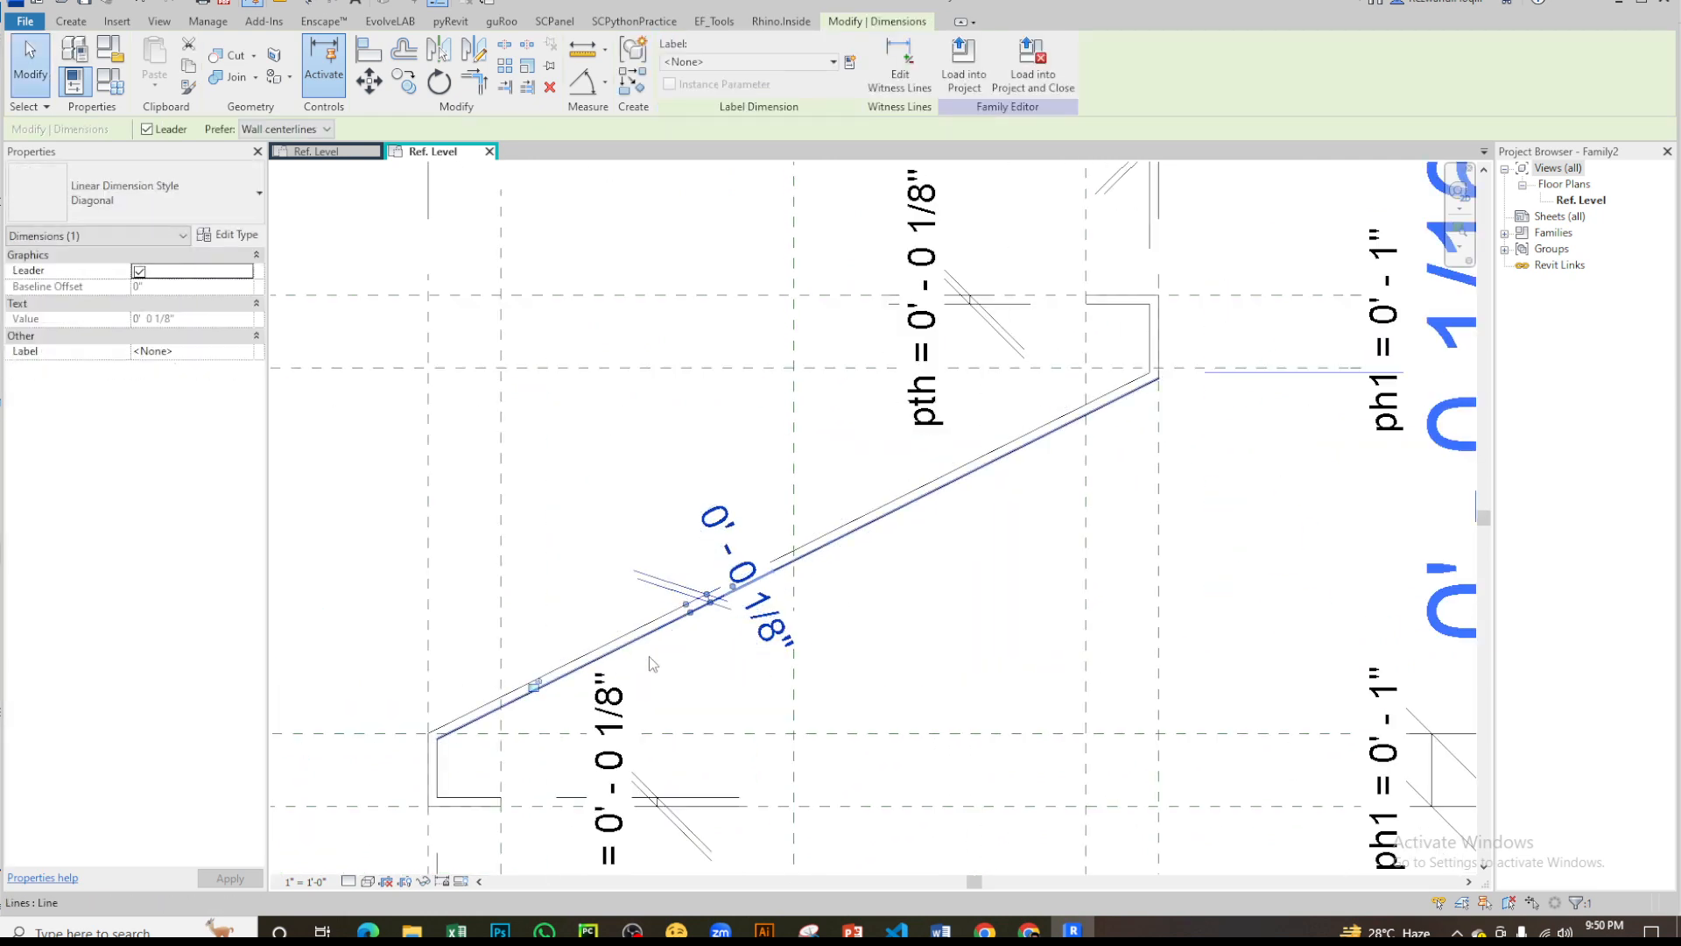
click(793, 68)
click(762, 165)
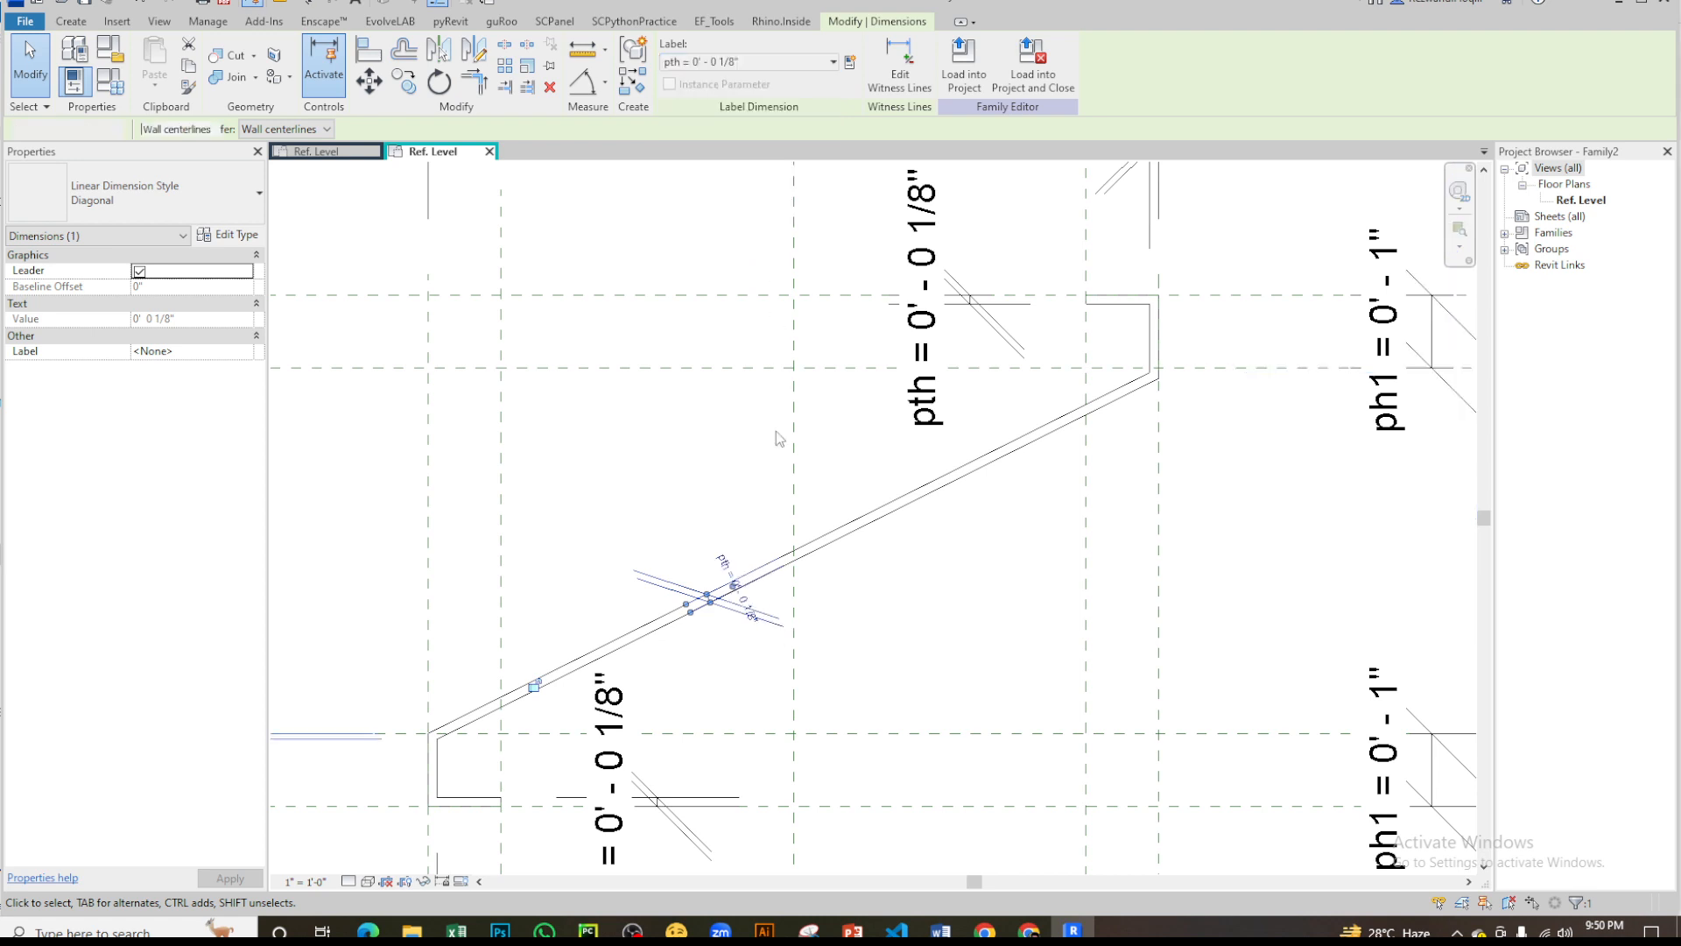
click(934, 597)
- Lock the pth parameter in the family types and apply the change
scroll(933, 588, down, 3)
click(121, 93)
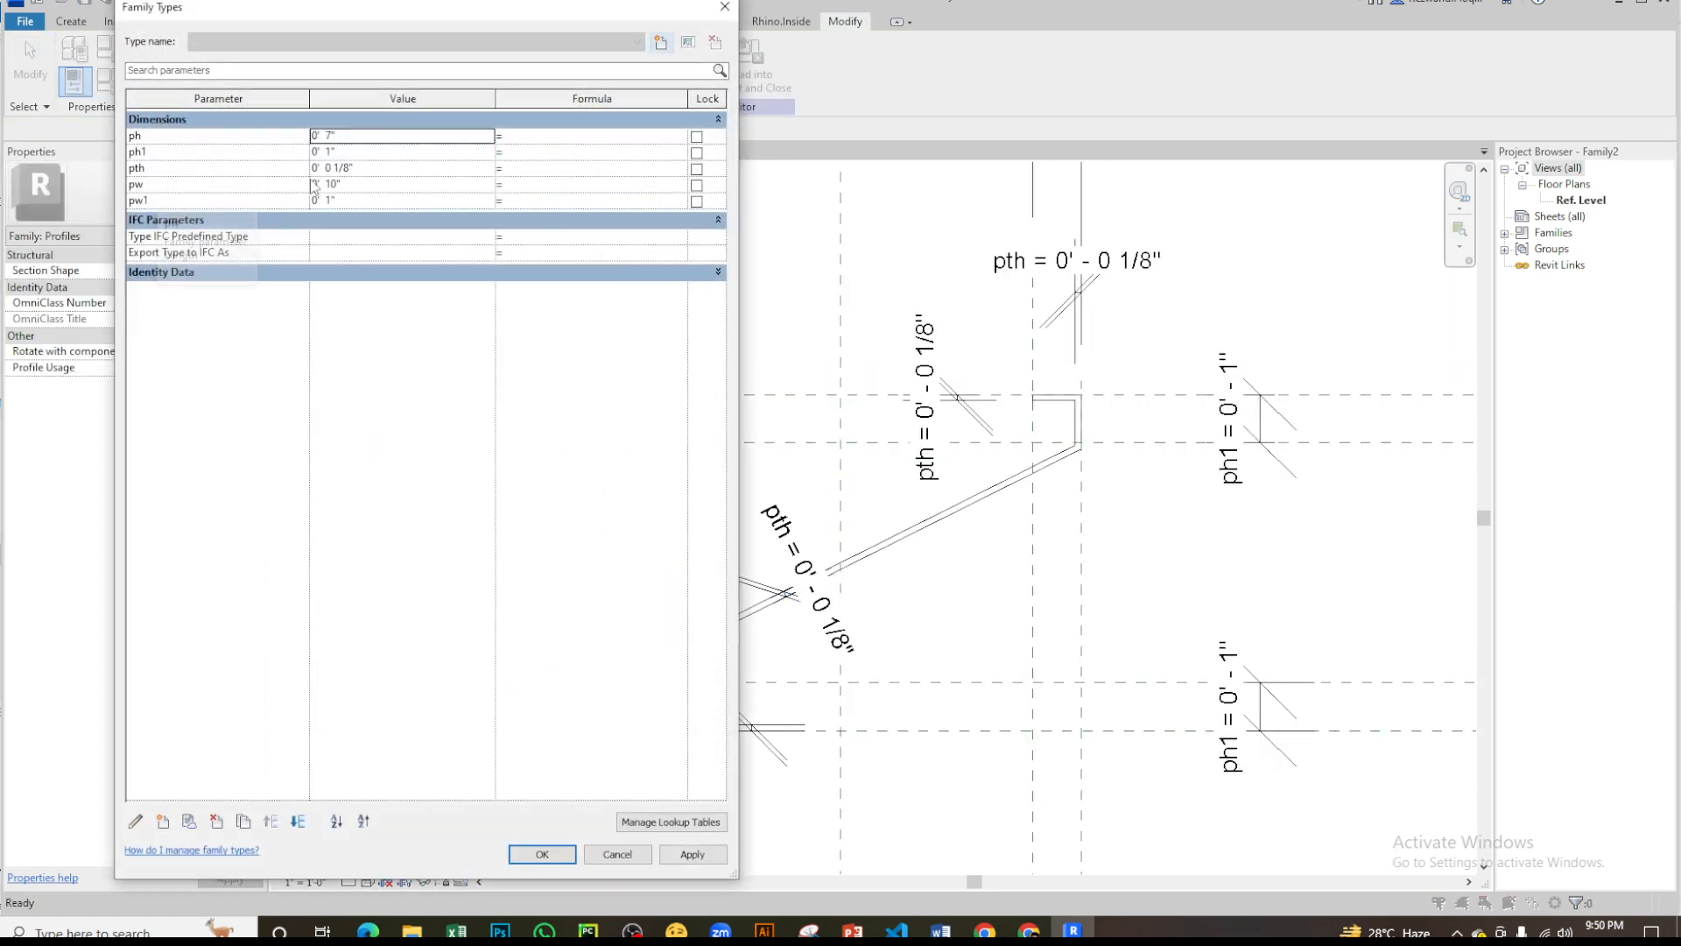
click(697, 169)
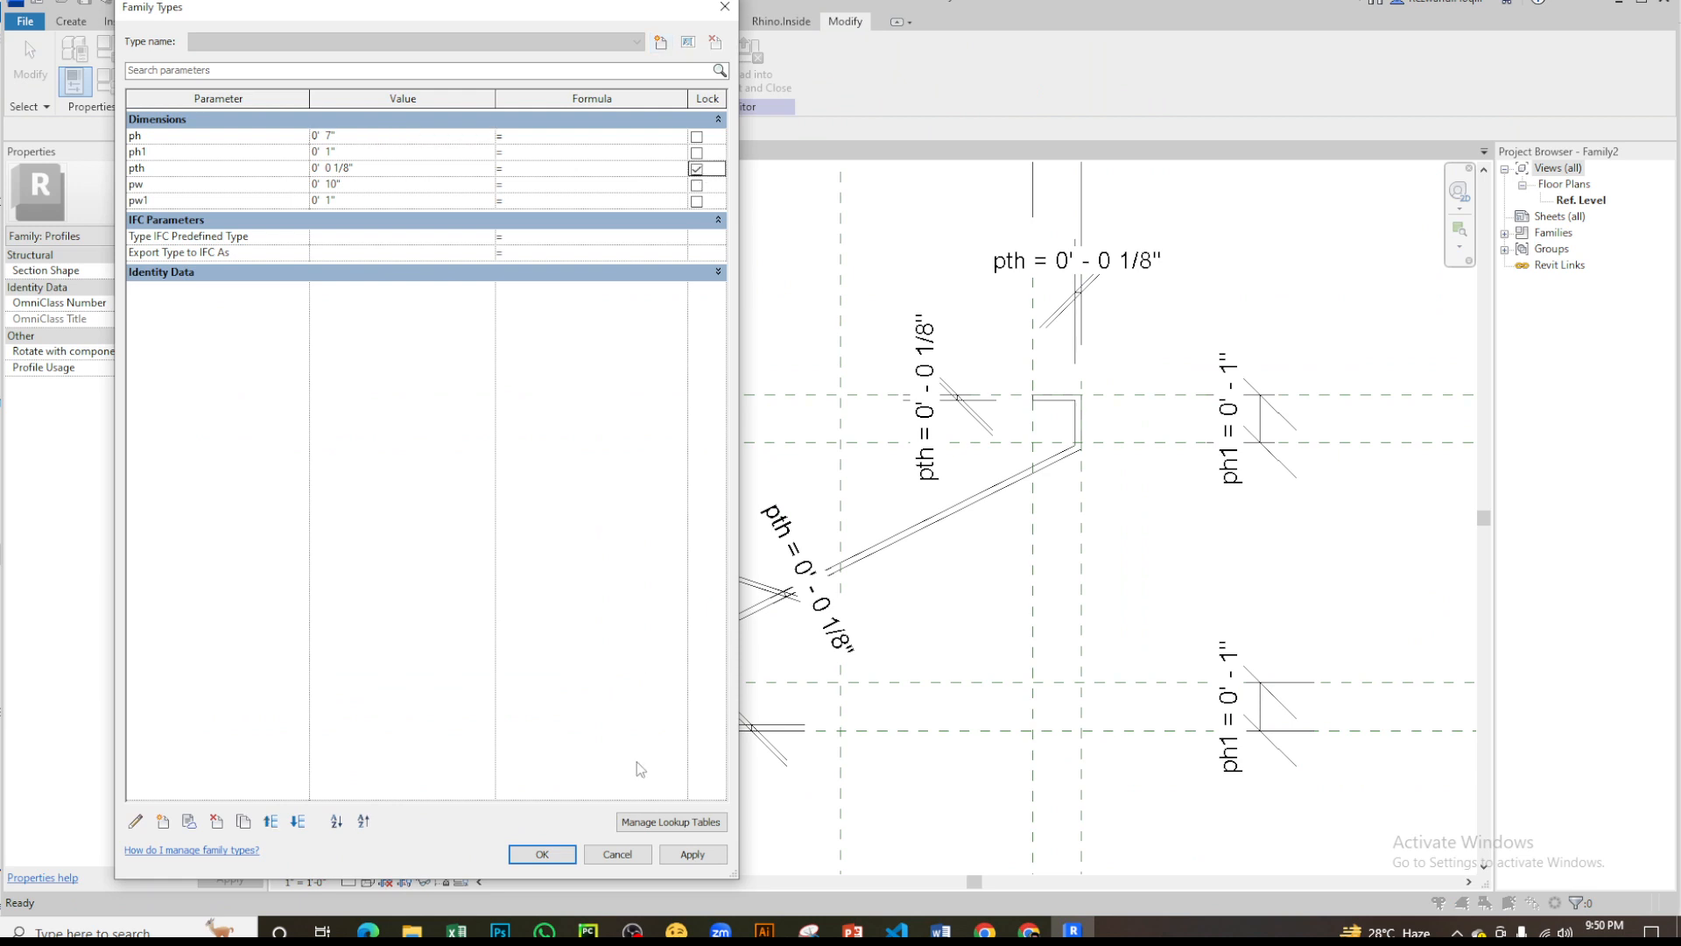
click(542, 853)
- Examine the remaining automatic sketch dimension and the inner and outer corners where the lower lip meets the diagonal
scroll(909, 460, down, 9)
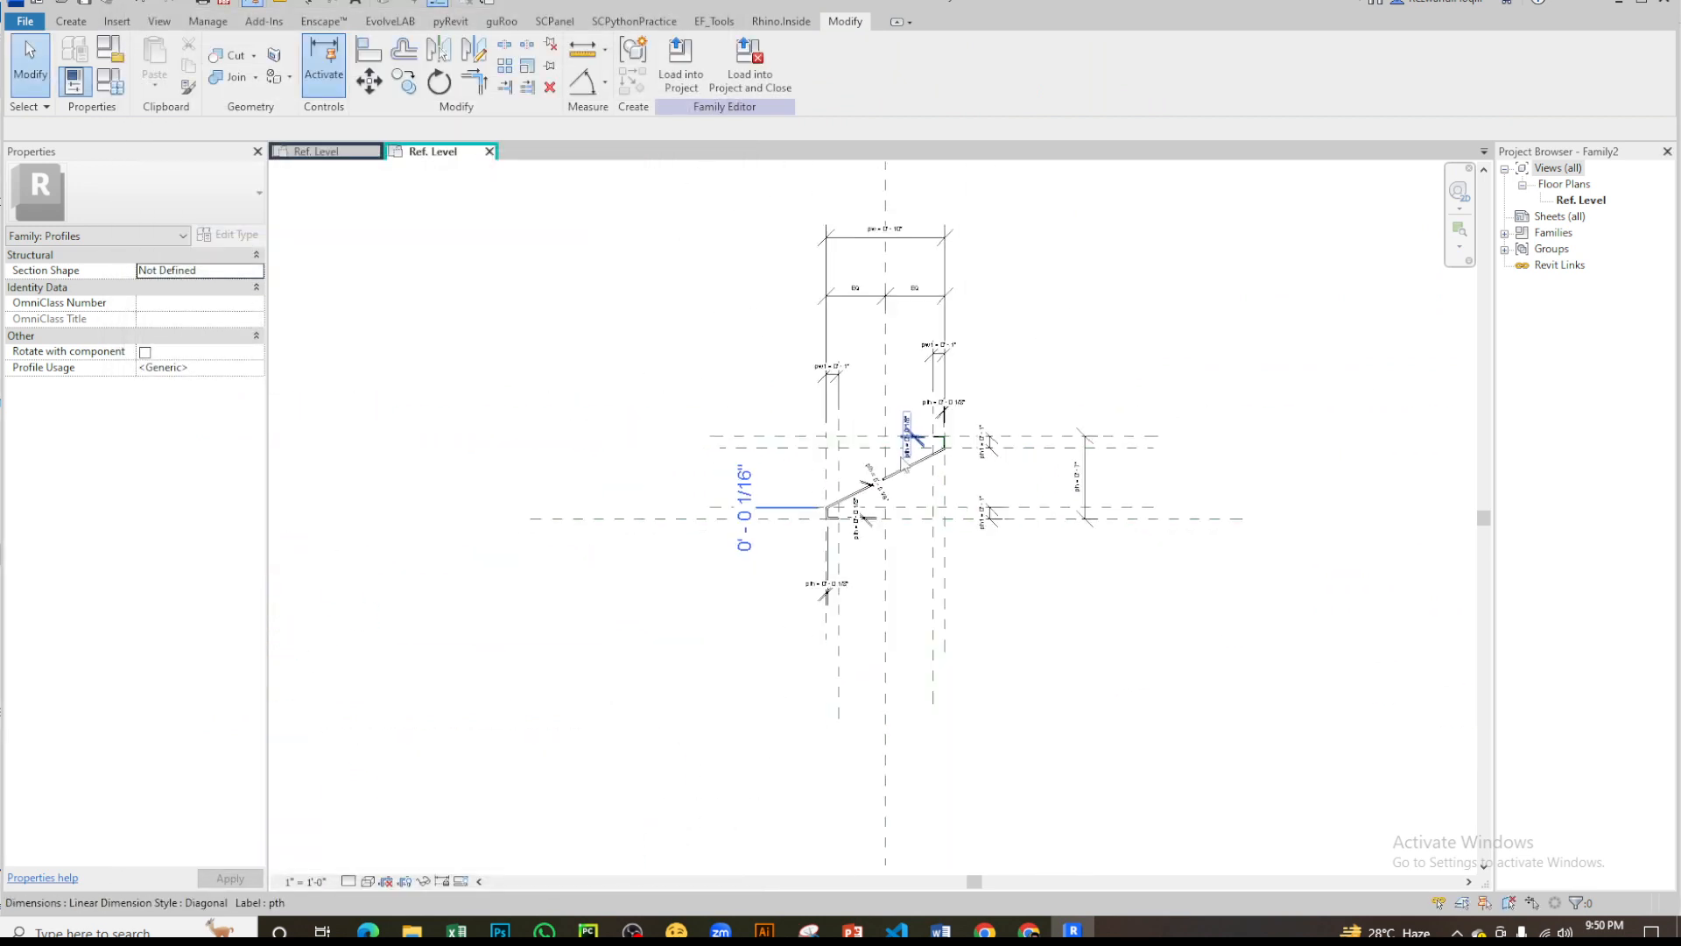
scroll(763, 507, up, 6)
middle_drag(1045, 523, 925, 680)
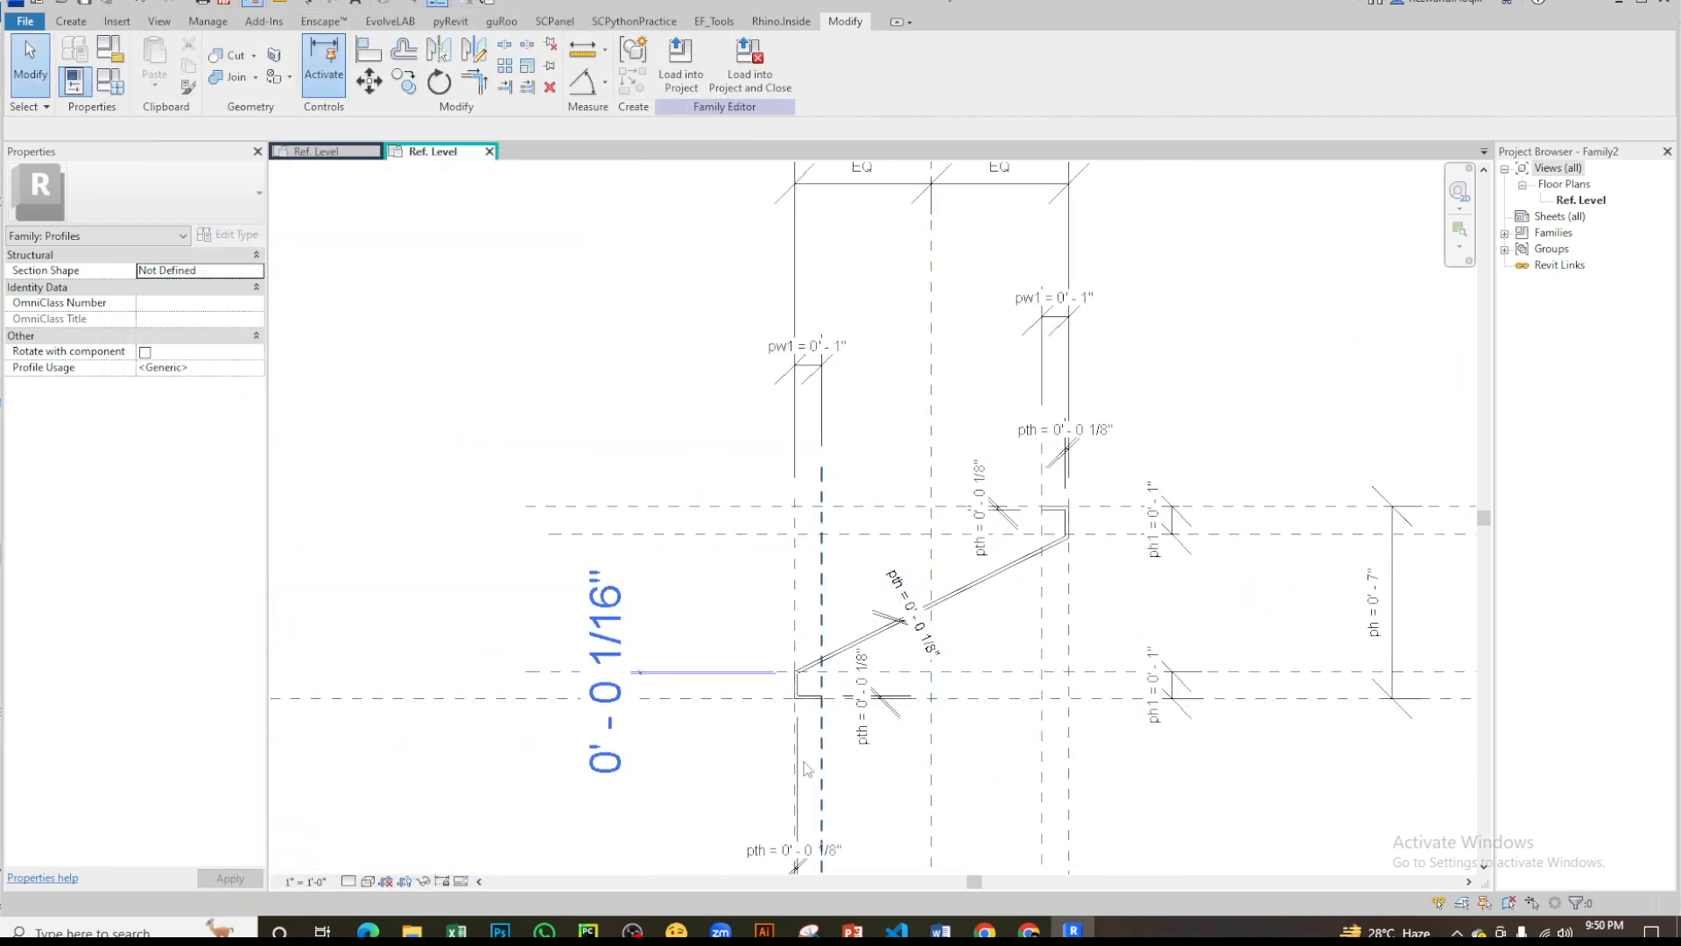
scroll(760, 751, up, 3)
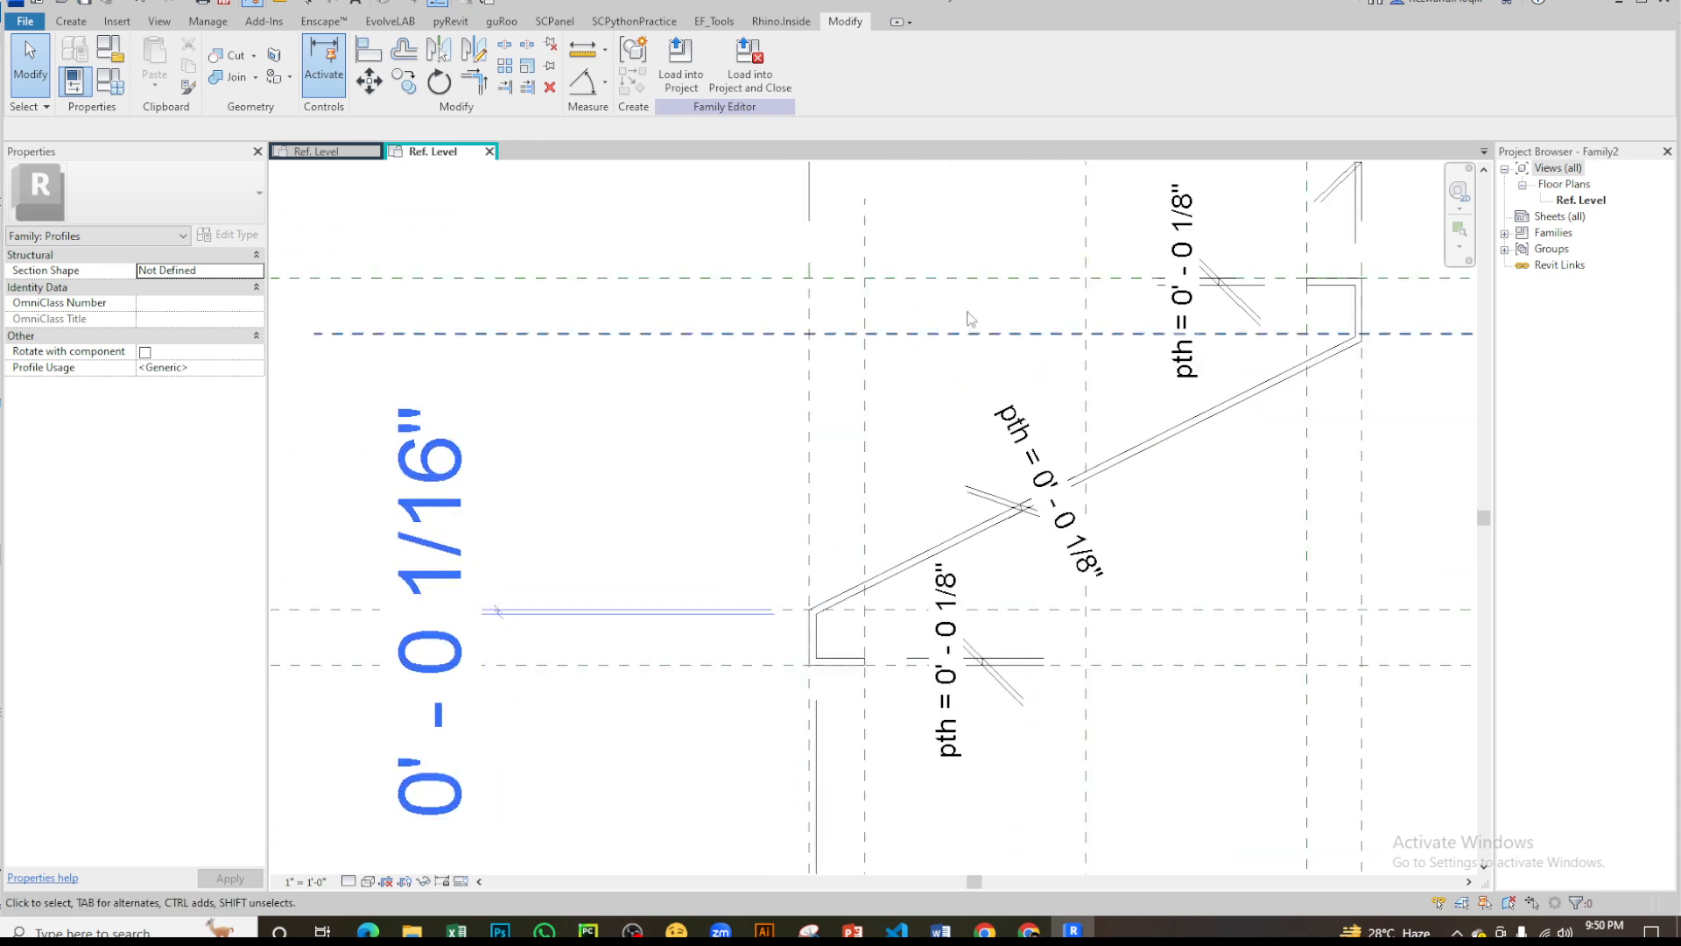
scroll(698, 653, up, 4)
middle_drag(800, 649, 1001, 514)
scroll(1043, 466, down, 3)
click(987, 467)
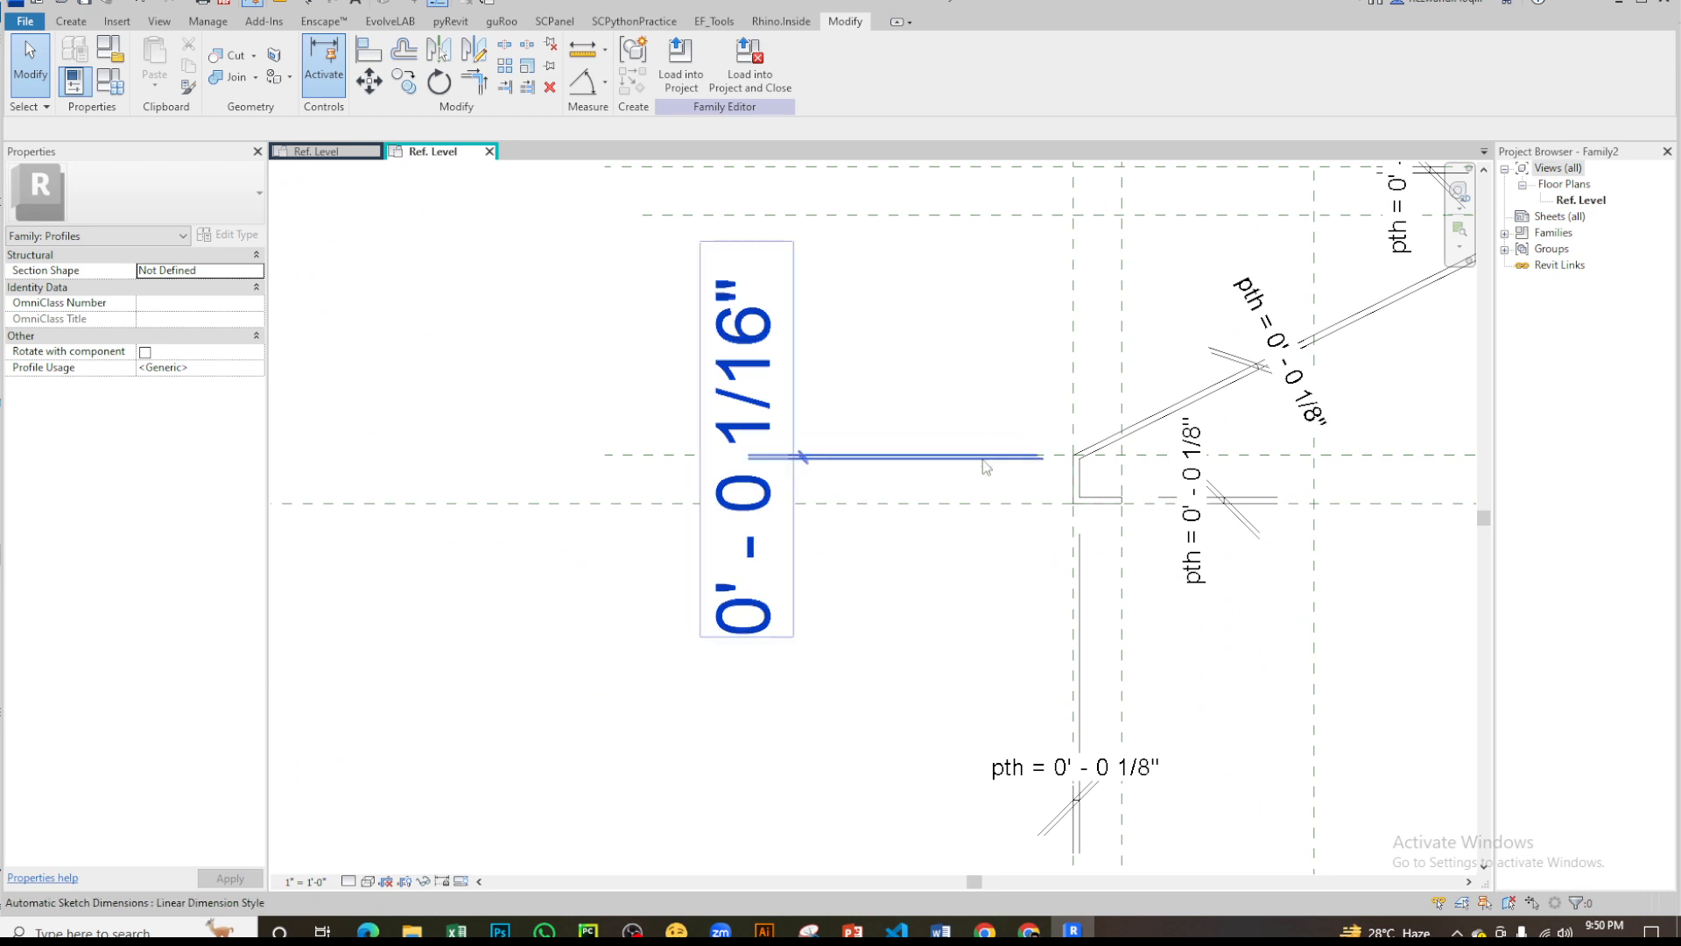
scroll(1148, 463, up, 3)
click(1000, 488)
scroll(997, 474, up, 5)
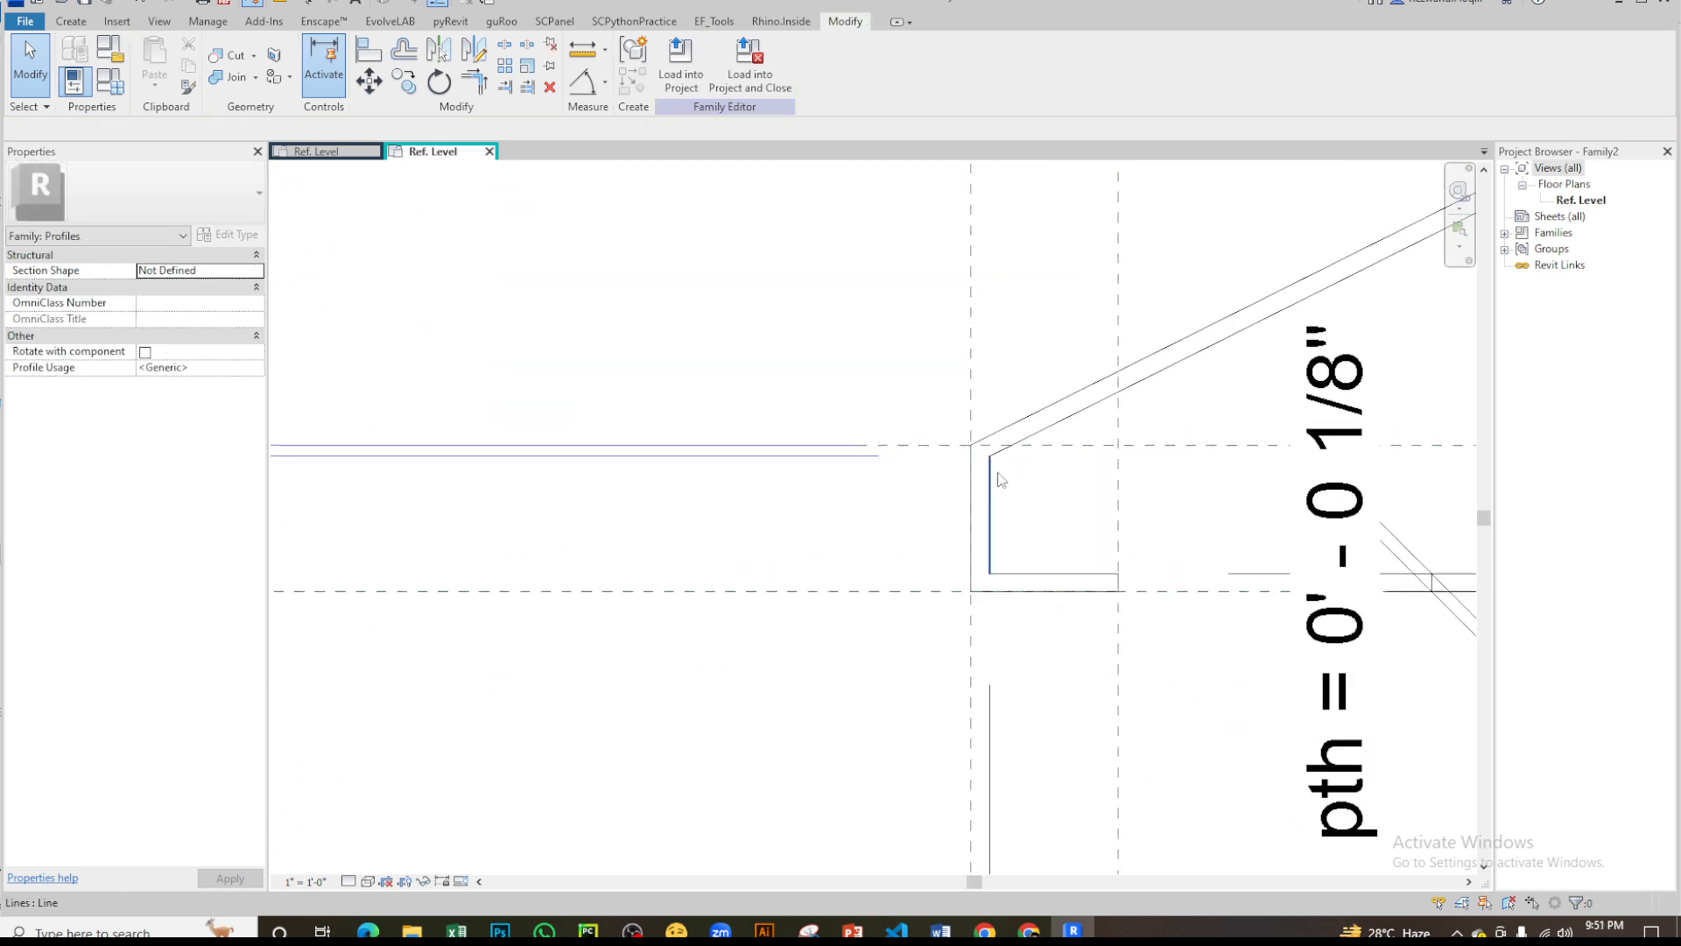
scroll(930, 526, down, 4)
scroll(930, 530, down, 7)
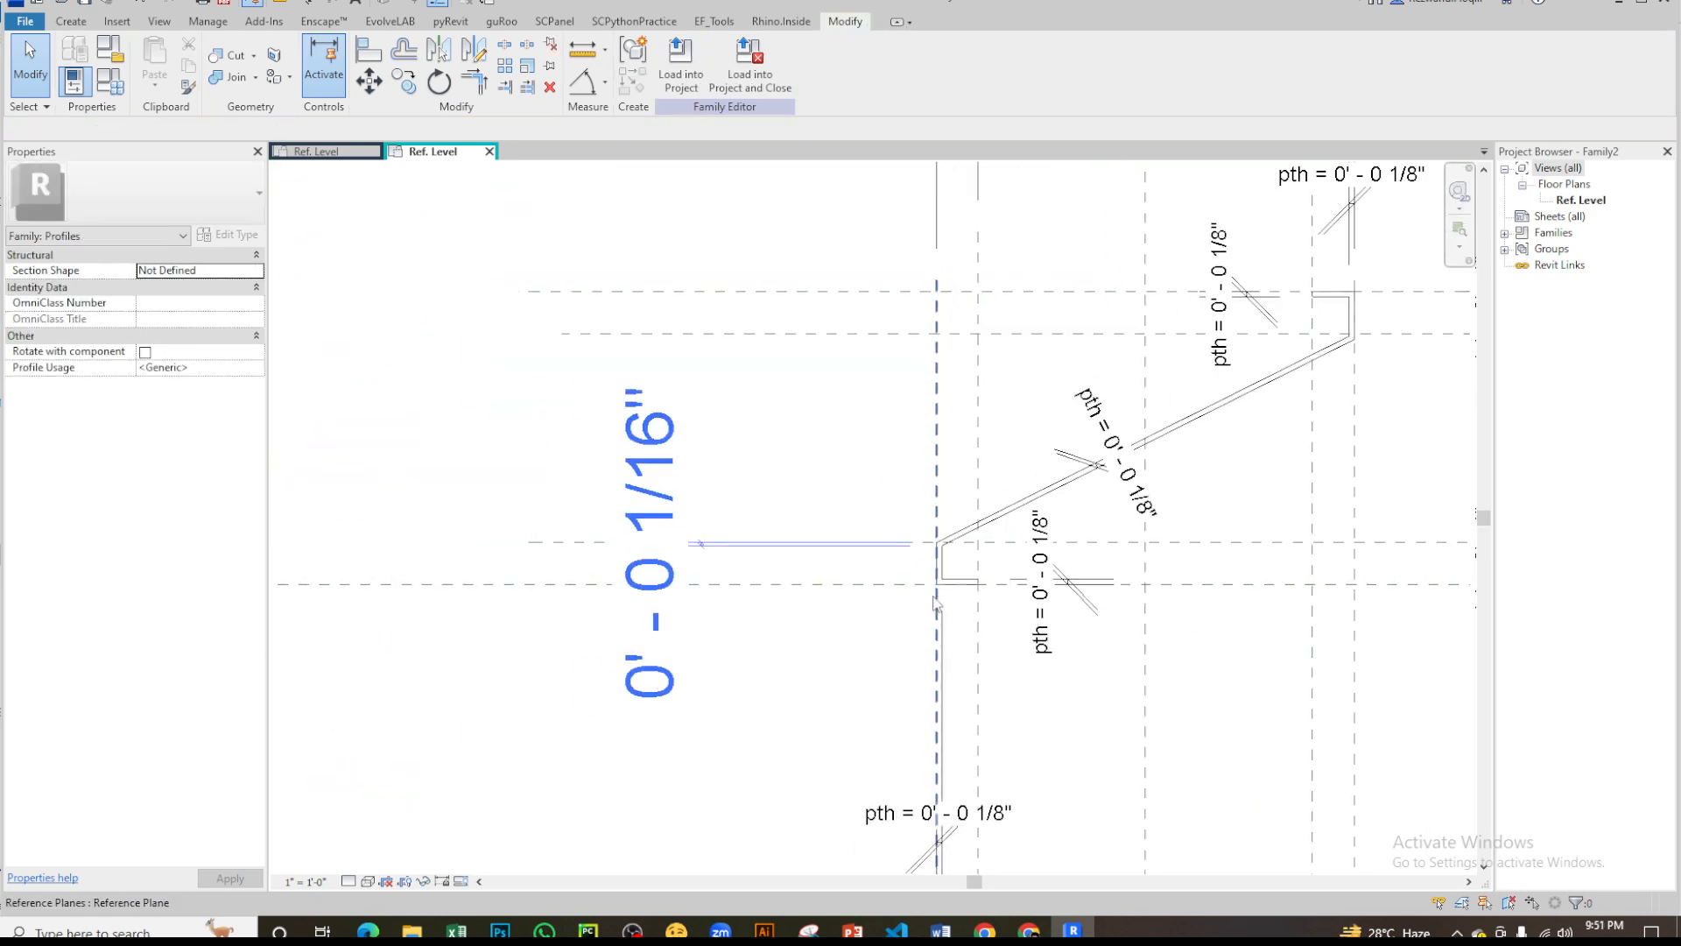
click(958, 731)
key(Escape)
scroll(938, 580, up, 6)
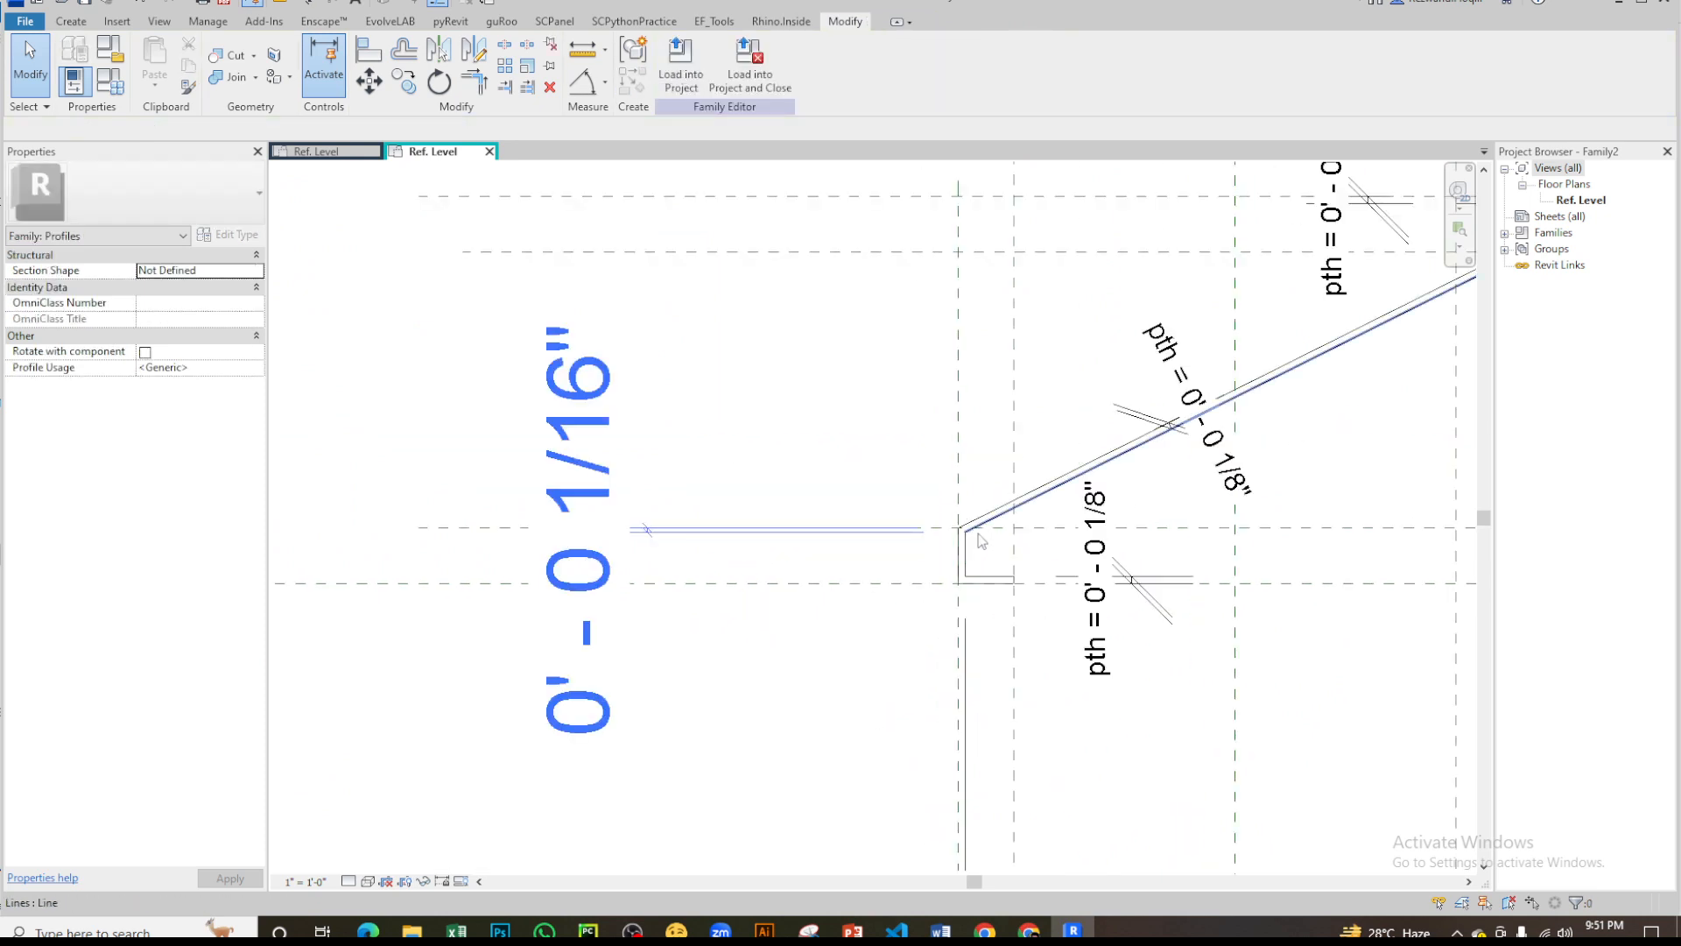
- Try to align the lower lip's outer corner point with that lip's upper ph1 reference plane and lock it
key(l)
scroll(955, 540, up, 3)
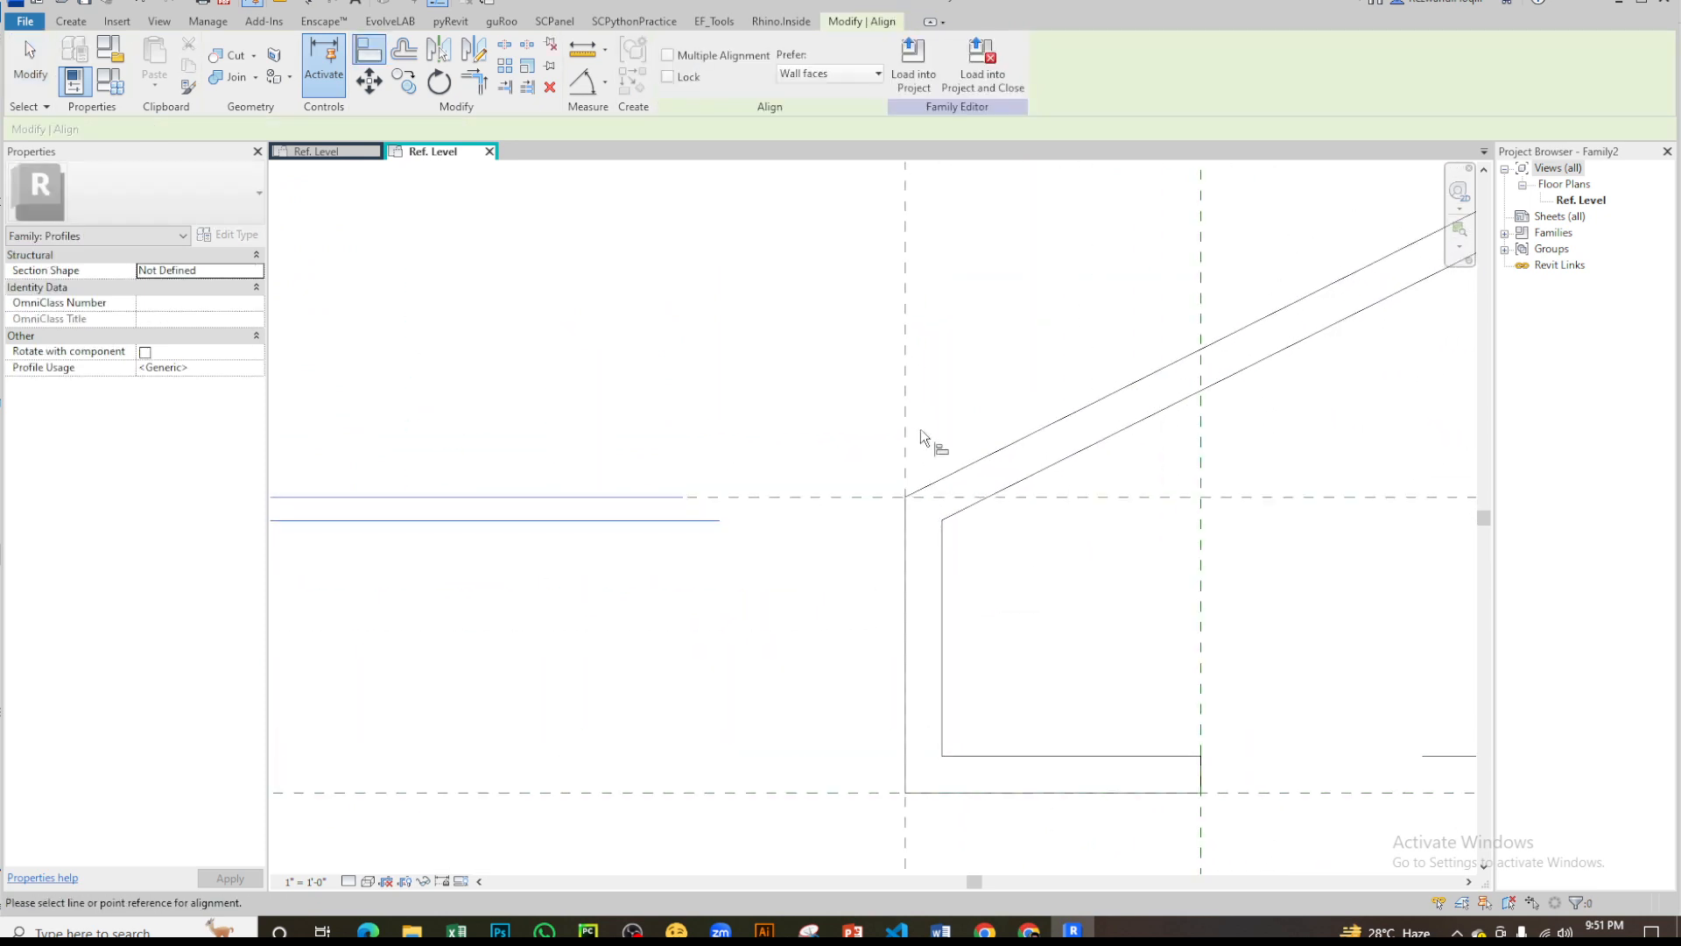
click(907, 423)
click(908, 504)
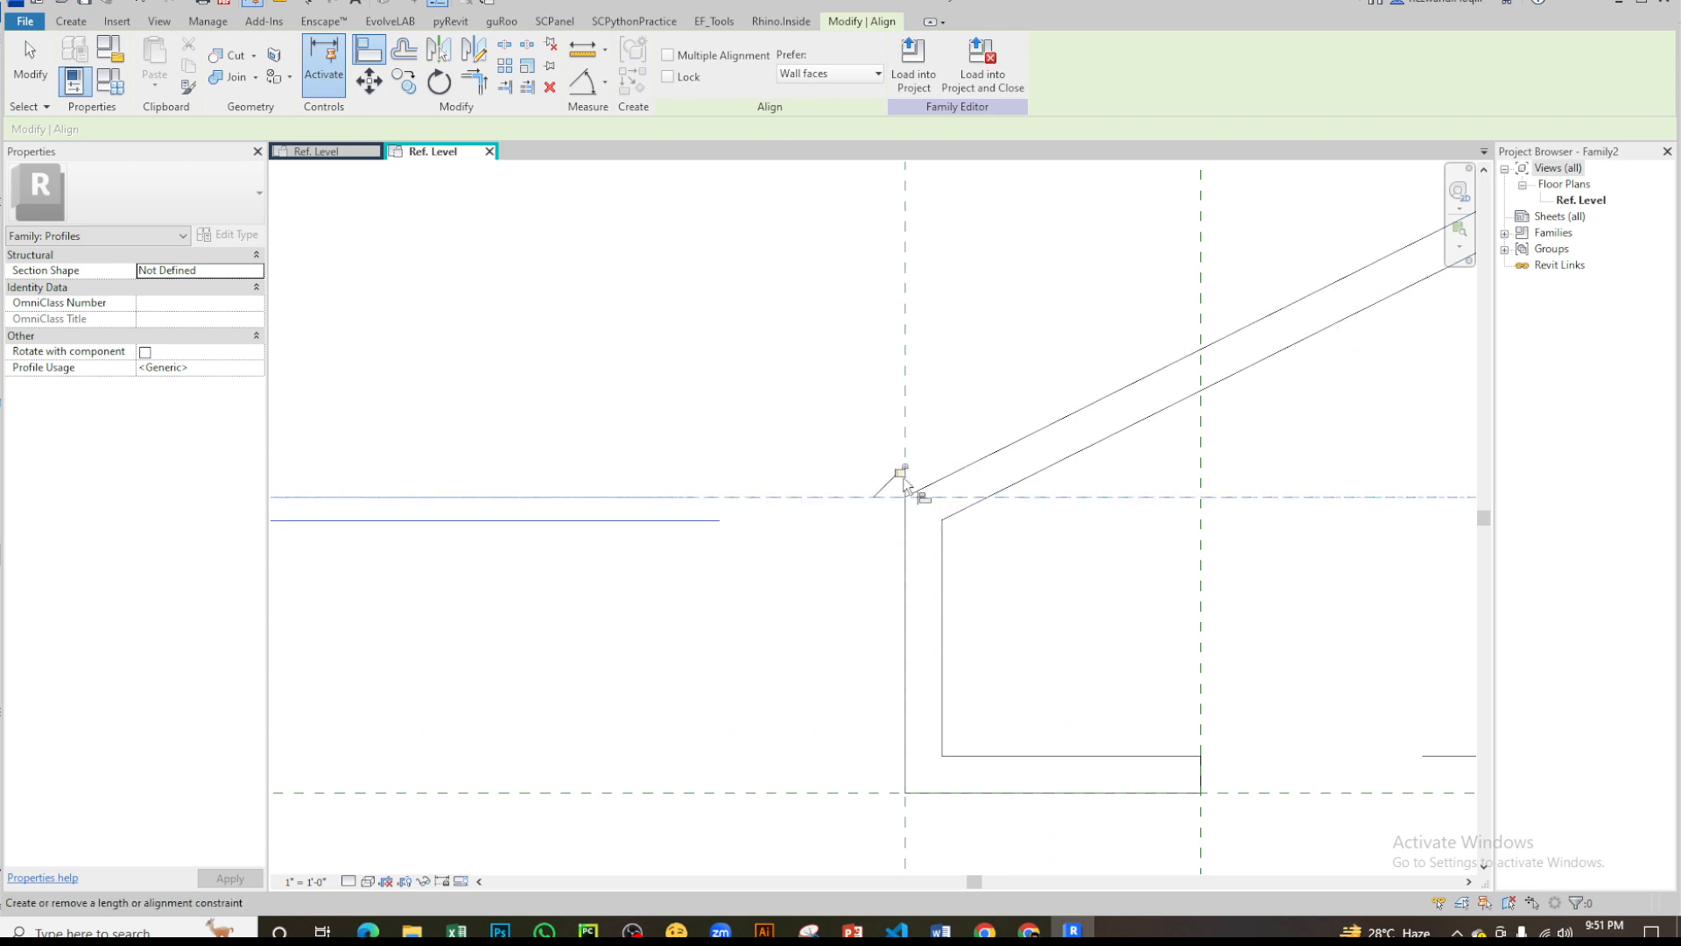
scroll(1000, 405, down, 4)
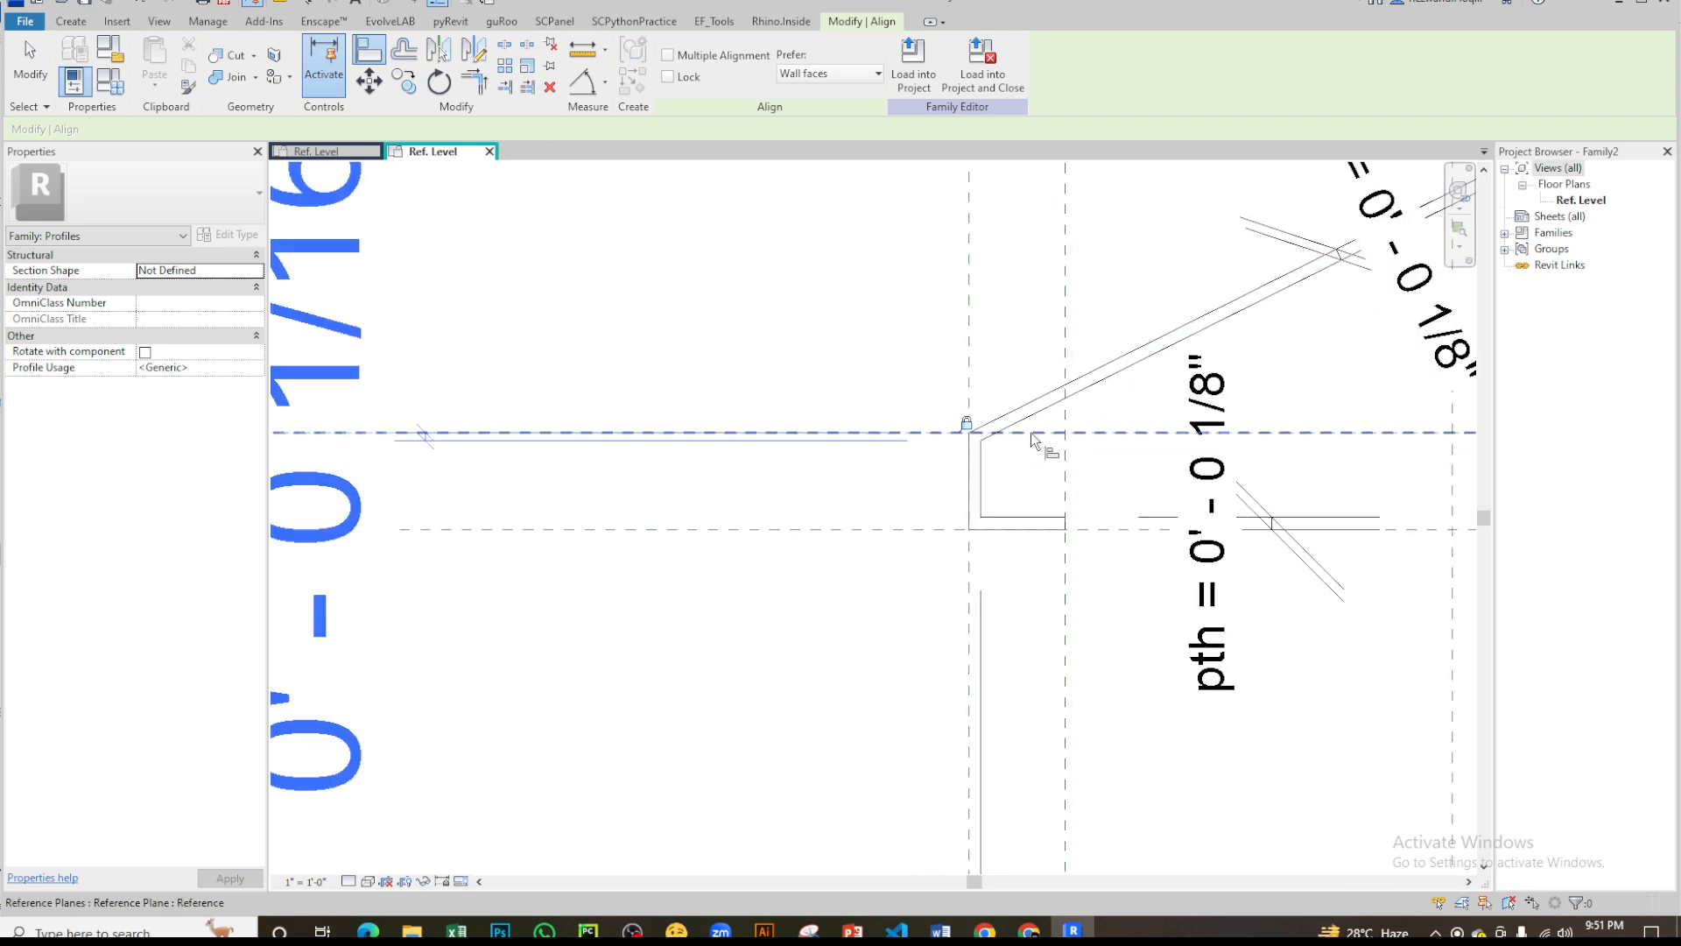
click(902, 408)
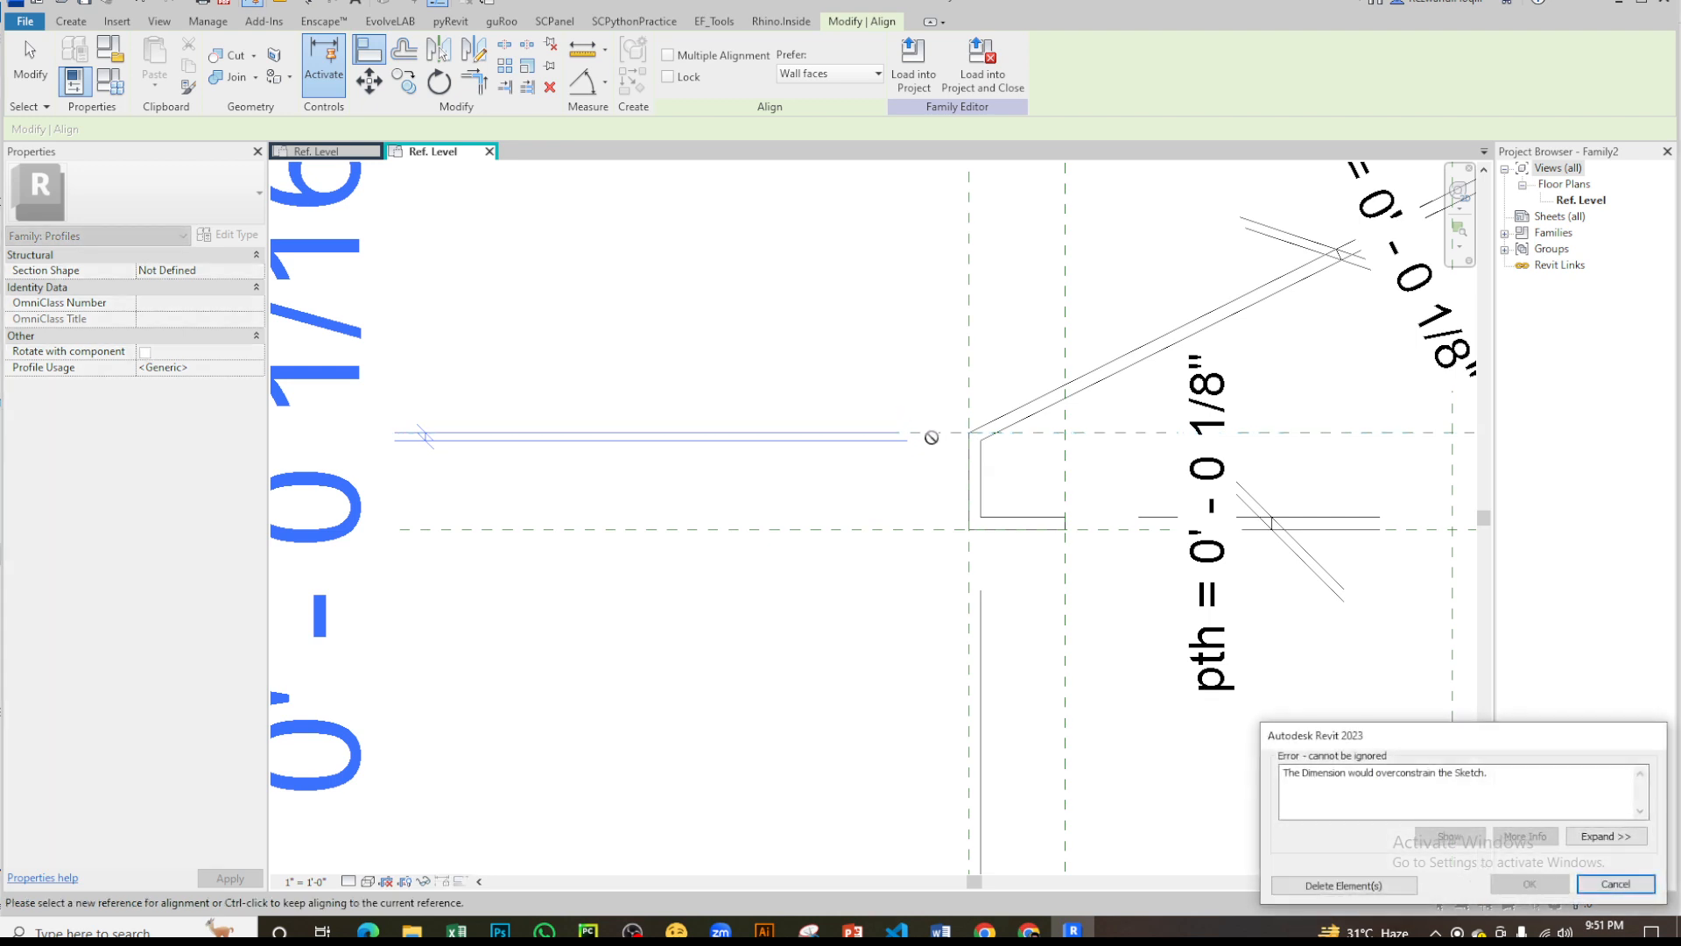
key(Escape)
scroll(1022, 439, up, 2)
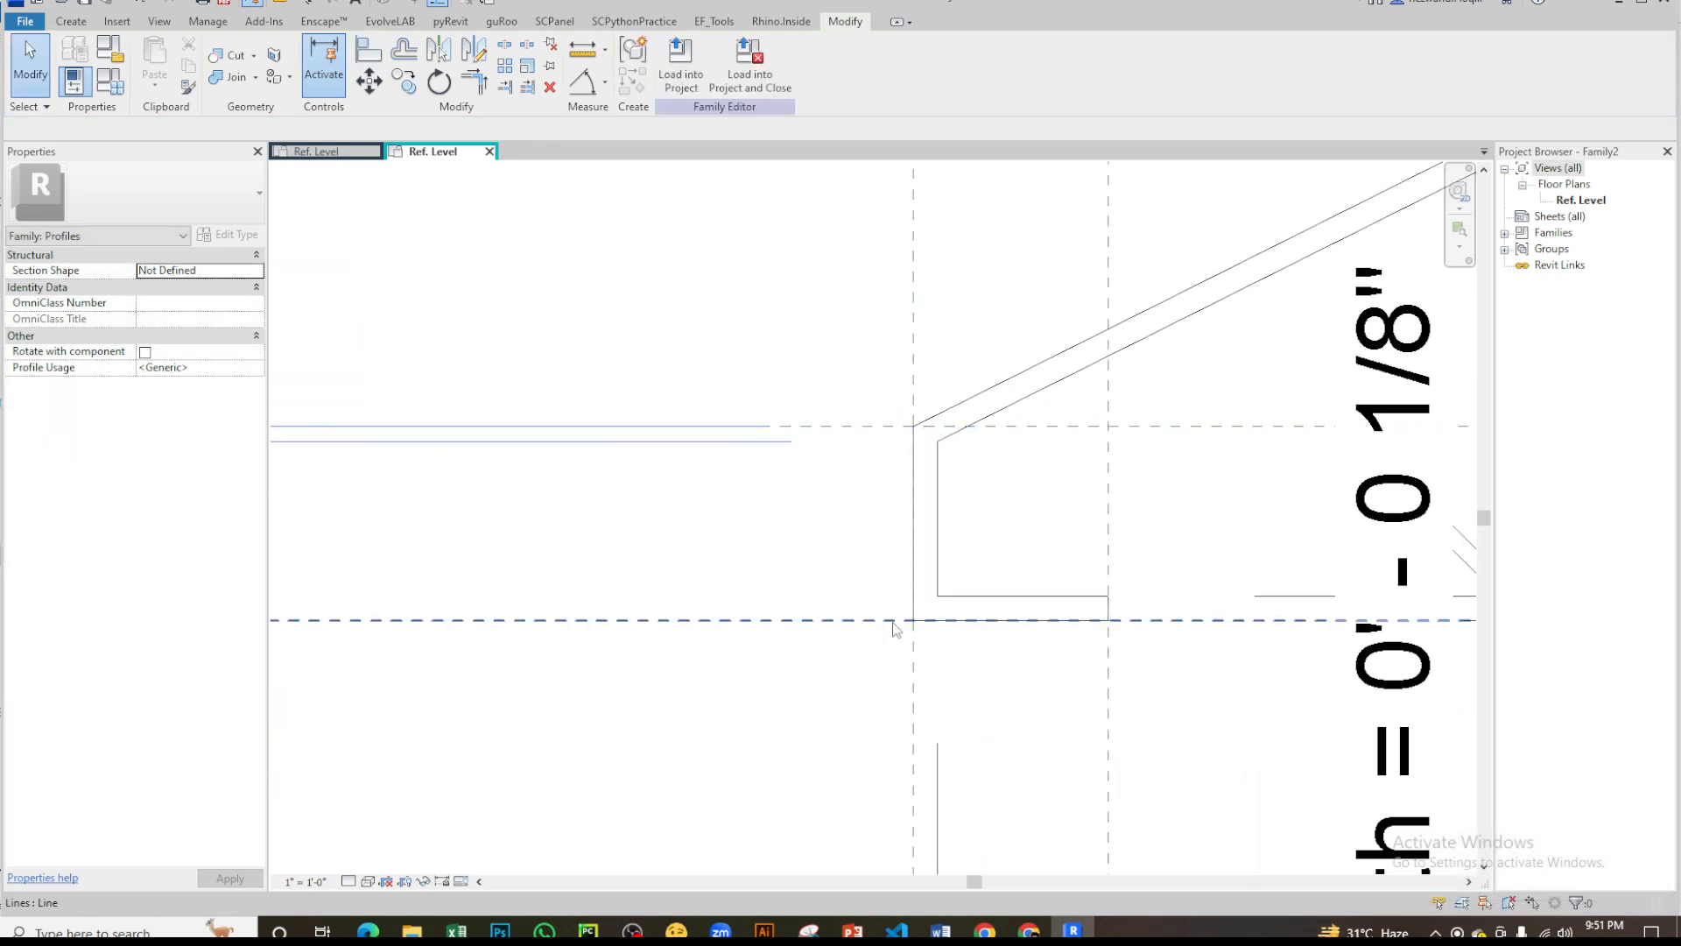
scroll(1049, 526, down, 3)
scroll(884, 593, down, 2)
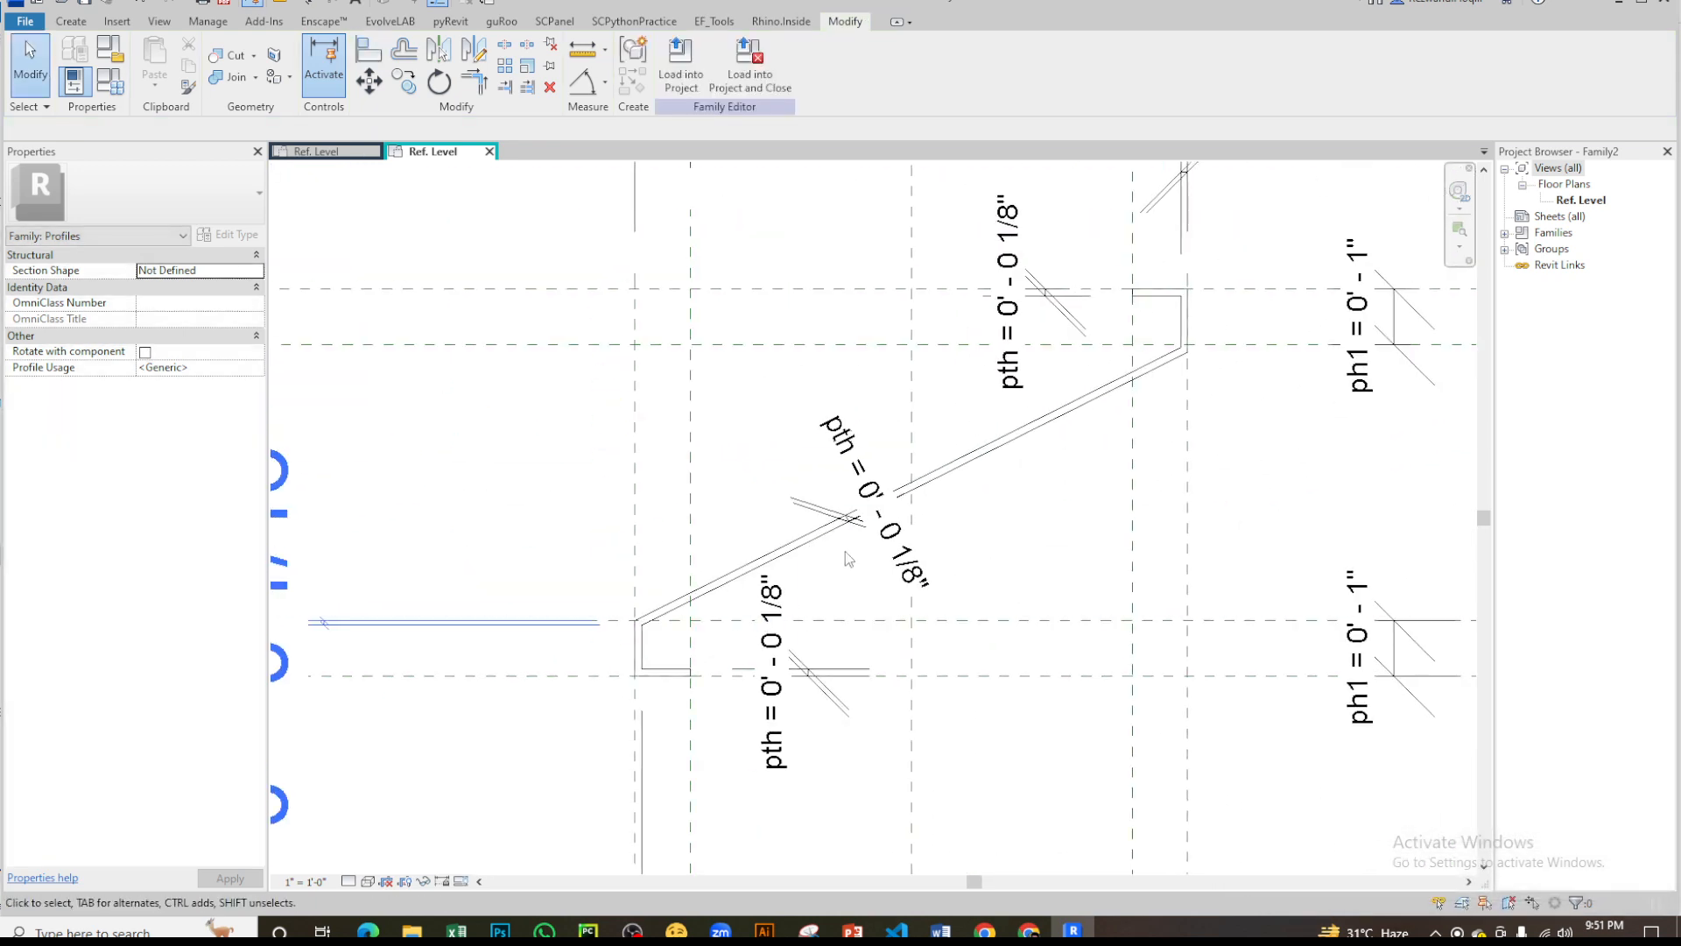
scroll(722, 617, up, 5)
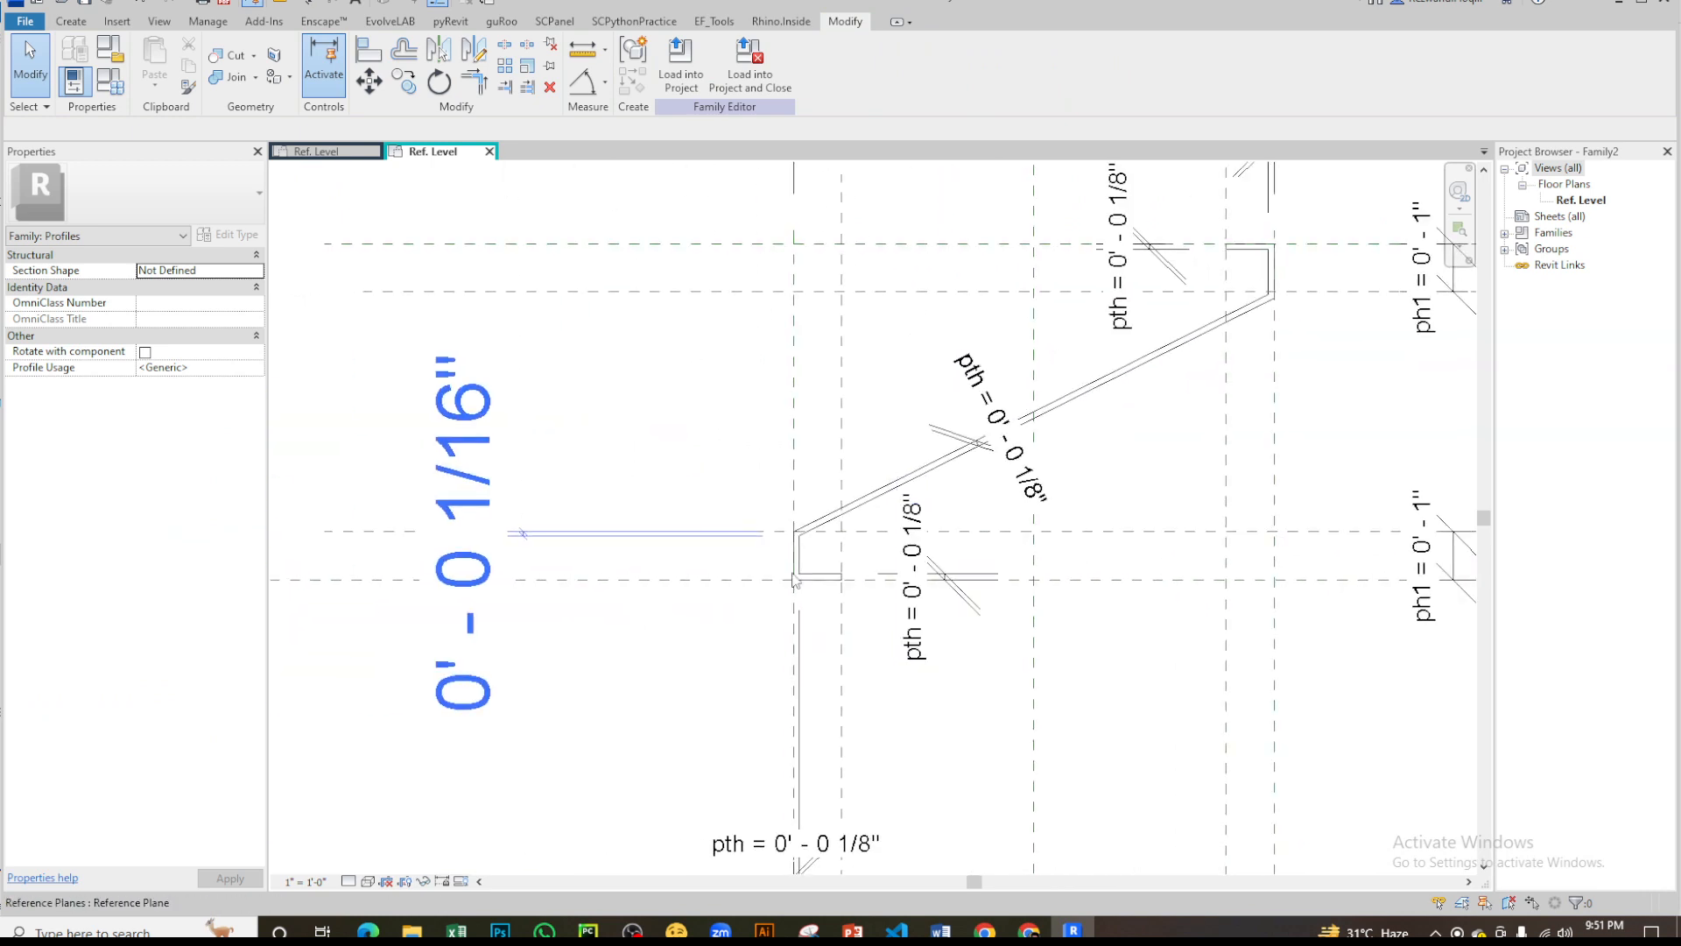
scroll(795, 556, down, 2)
scroll(863, 619, down, 3)
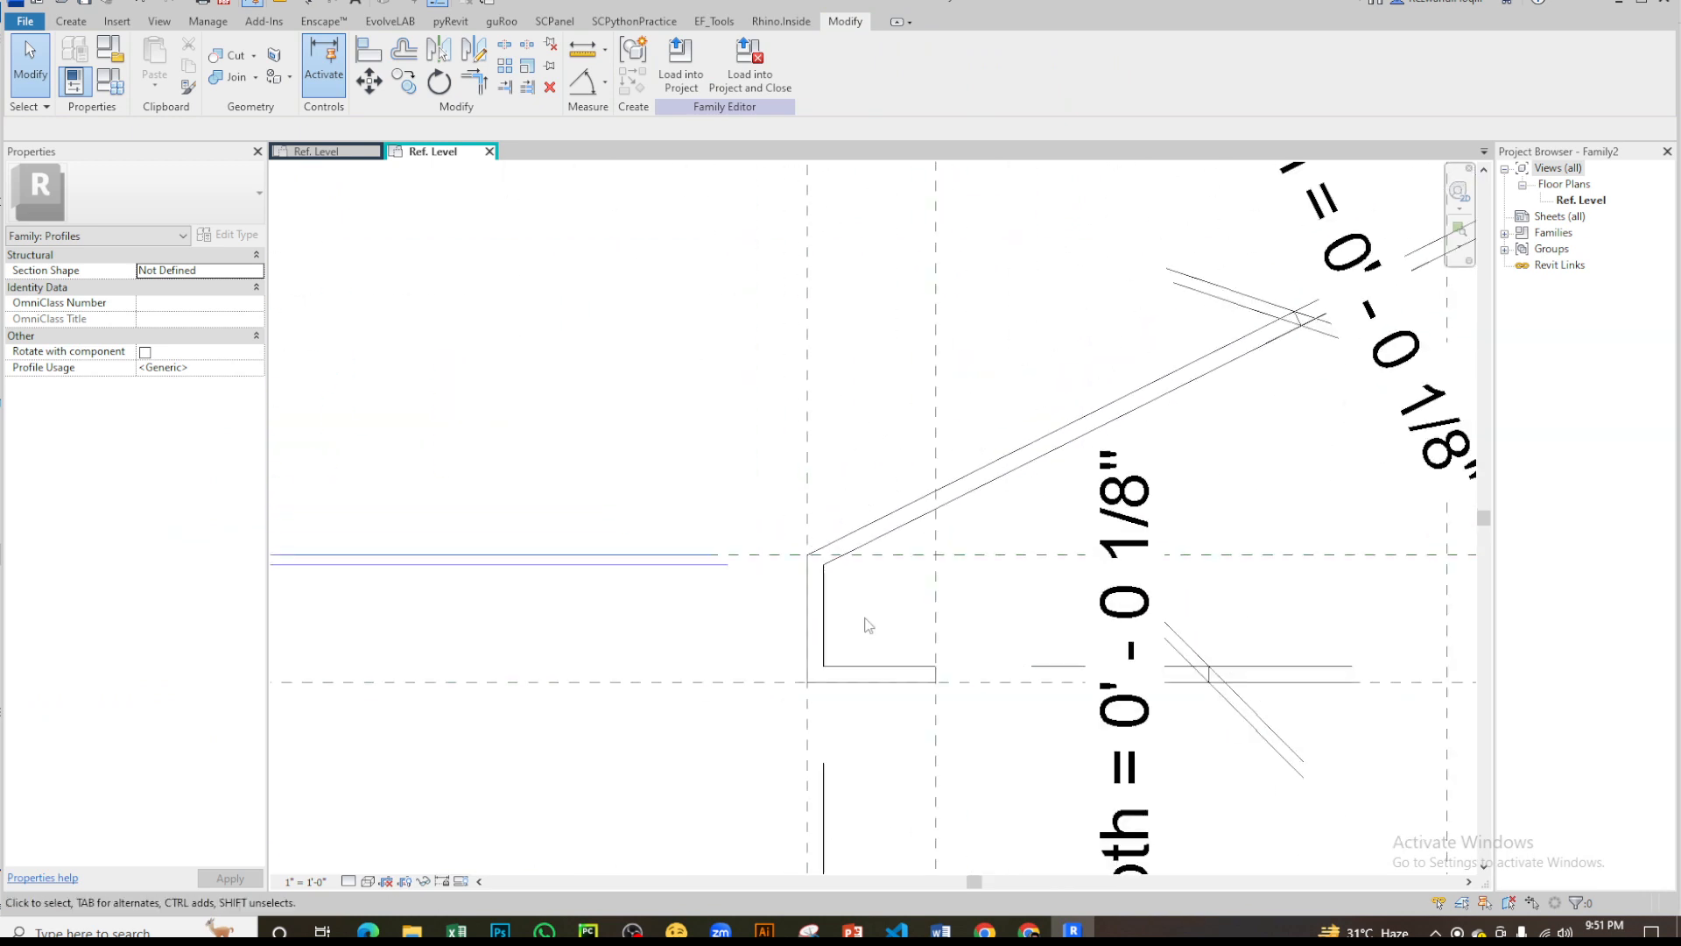
- Examine the lower lip's outer vertical line, its locked constraints and the automatic dimension beside it
click(1048, 564)
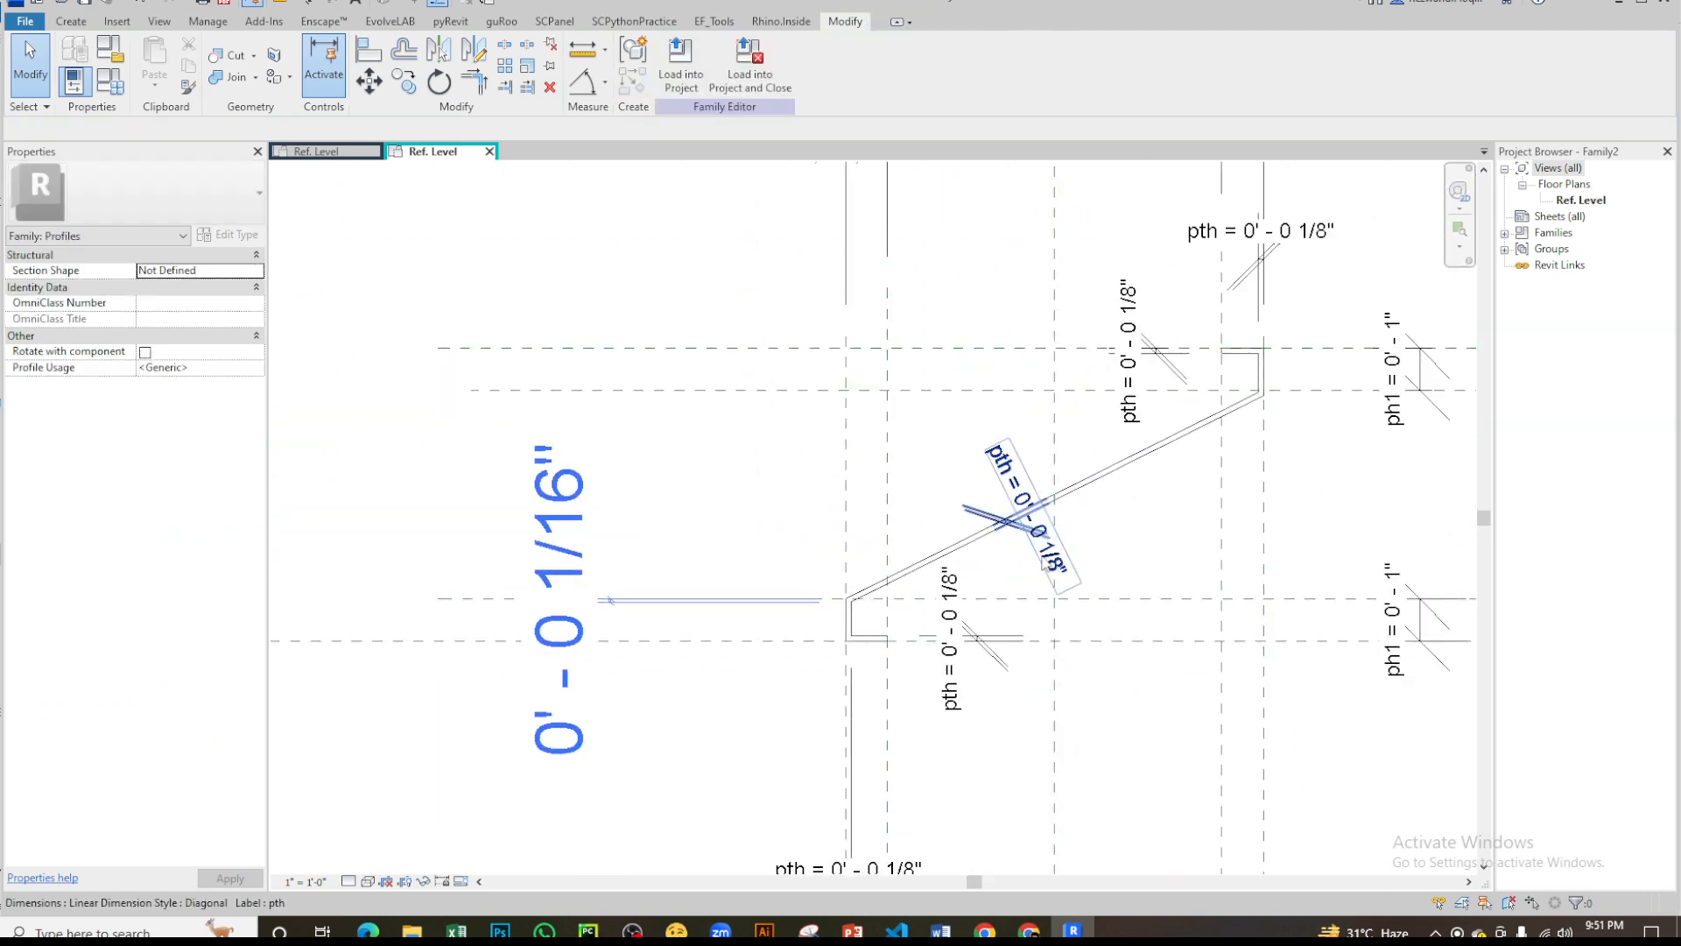
scroll(845, 604, up, 4)
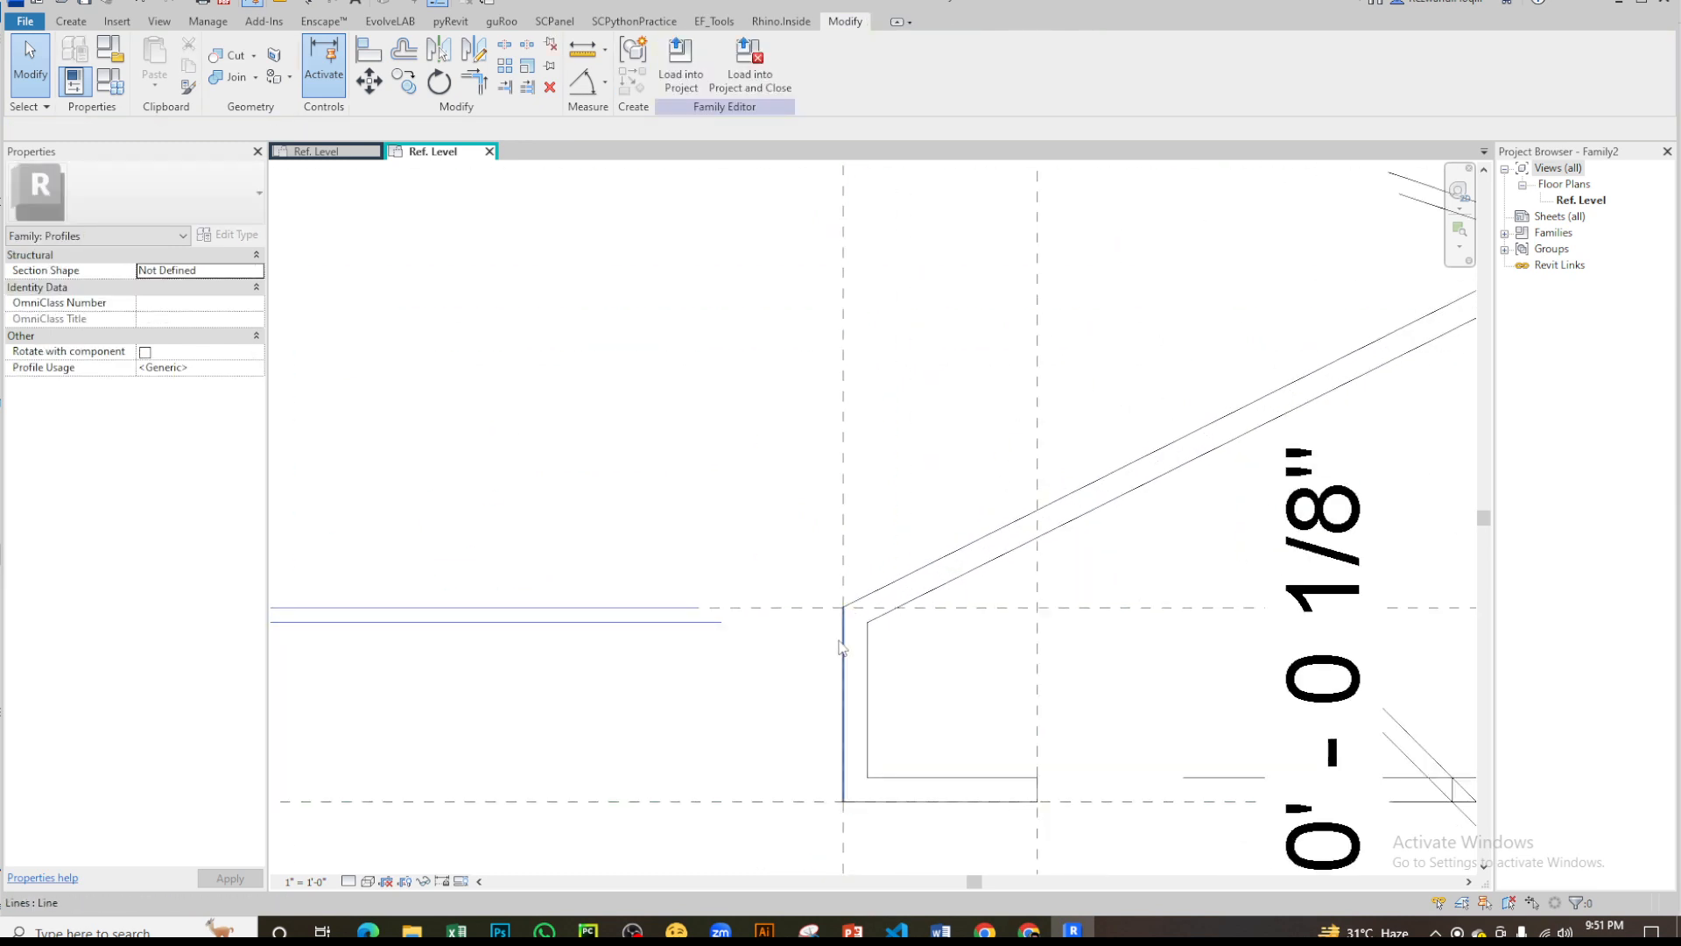
click(842, 621)
scroll(842, 620, up, 3)
scroll(855, 606, down, 4)
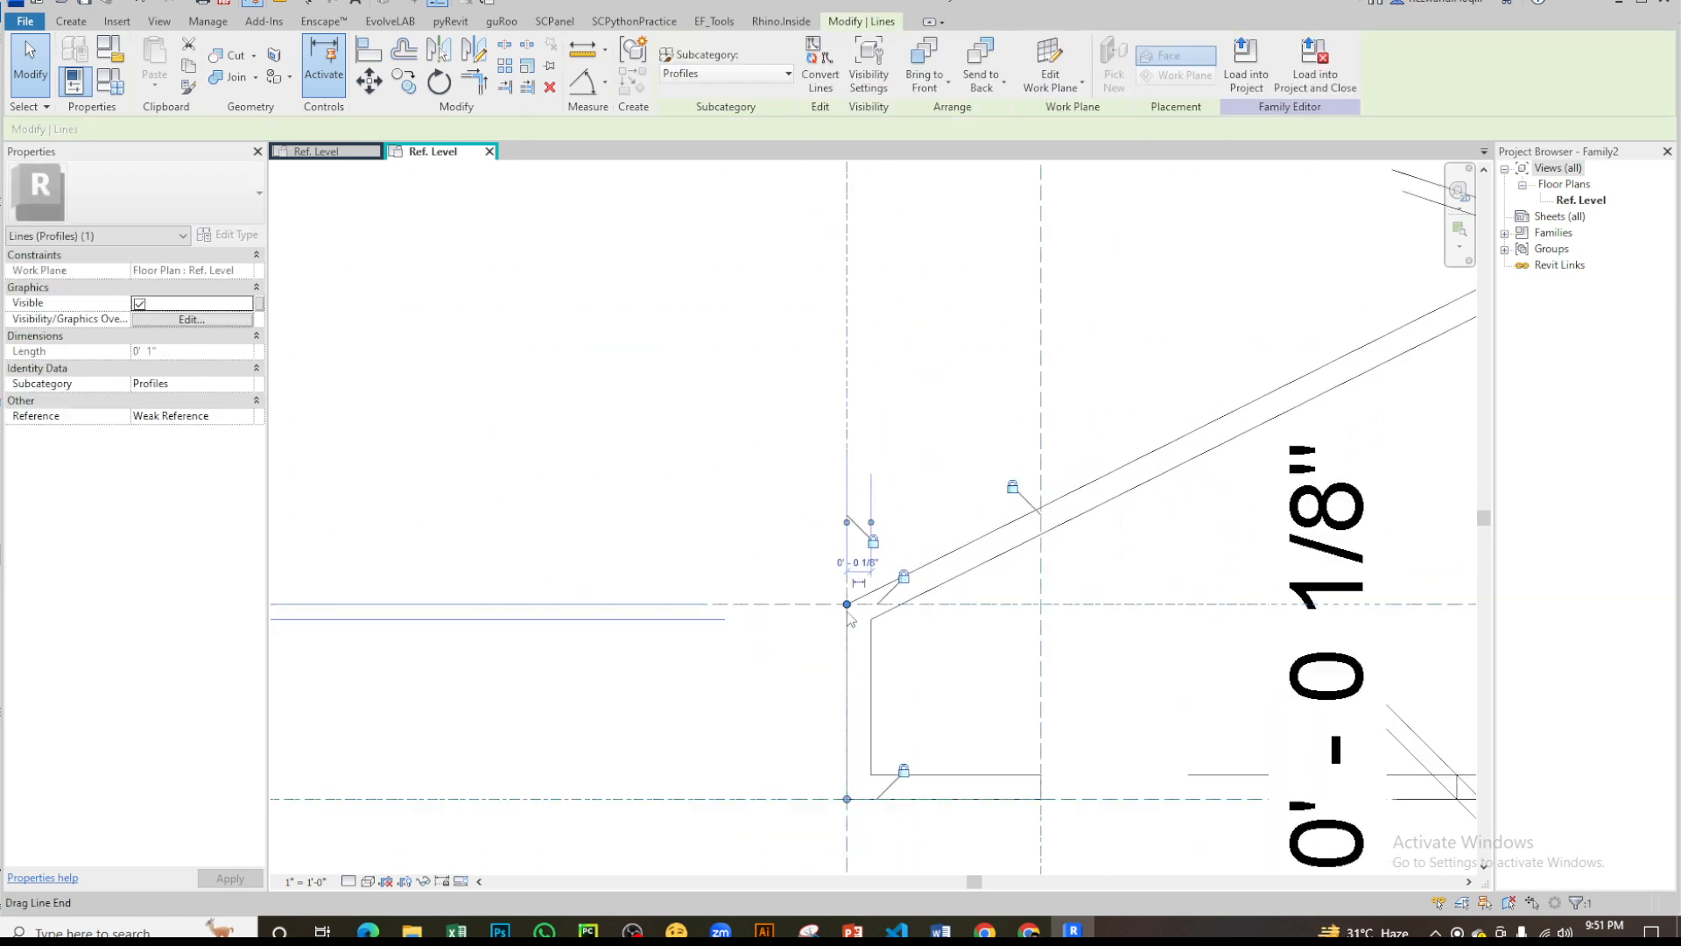
key(Escape)
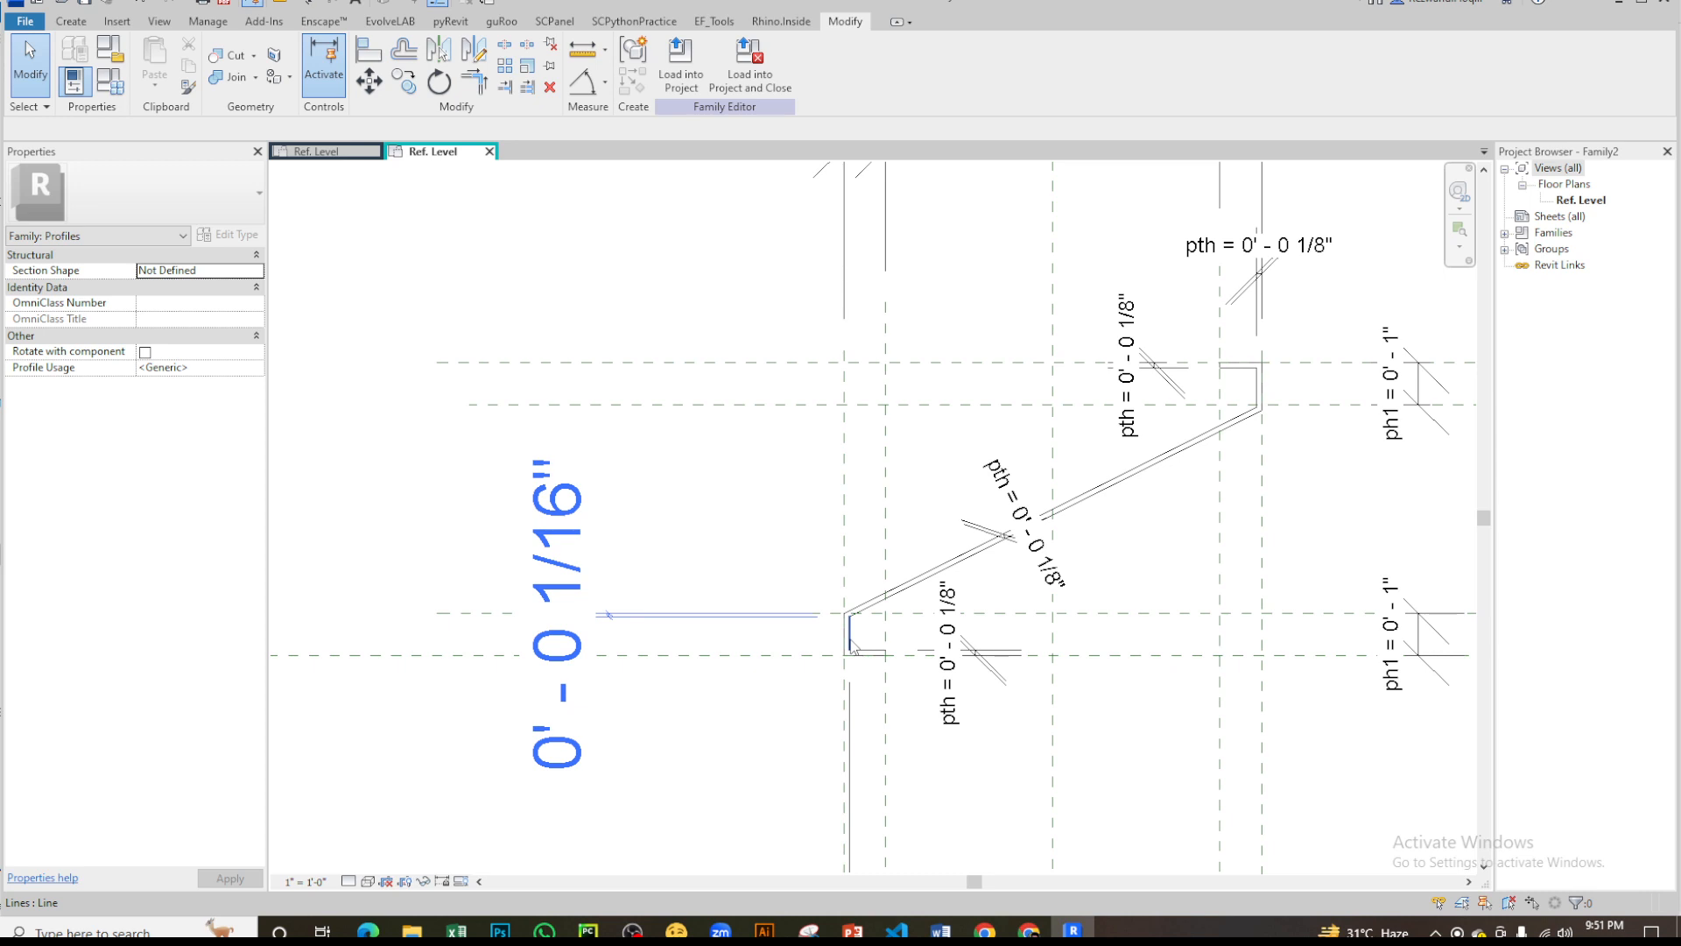
scroll(960, 633, down, 3)
scroll(1111, 534, up, 5)
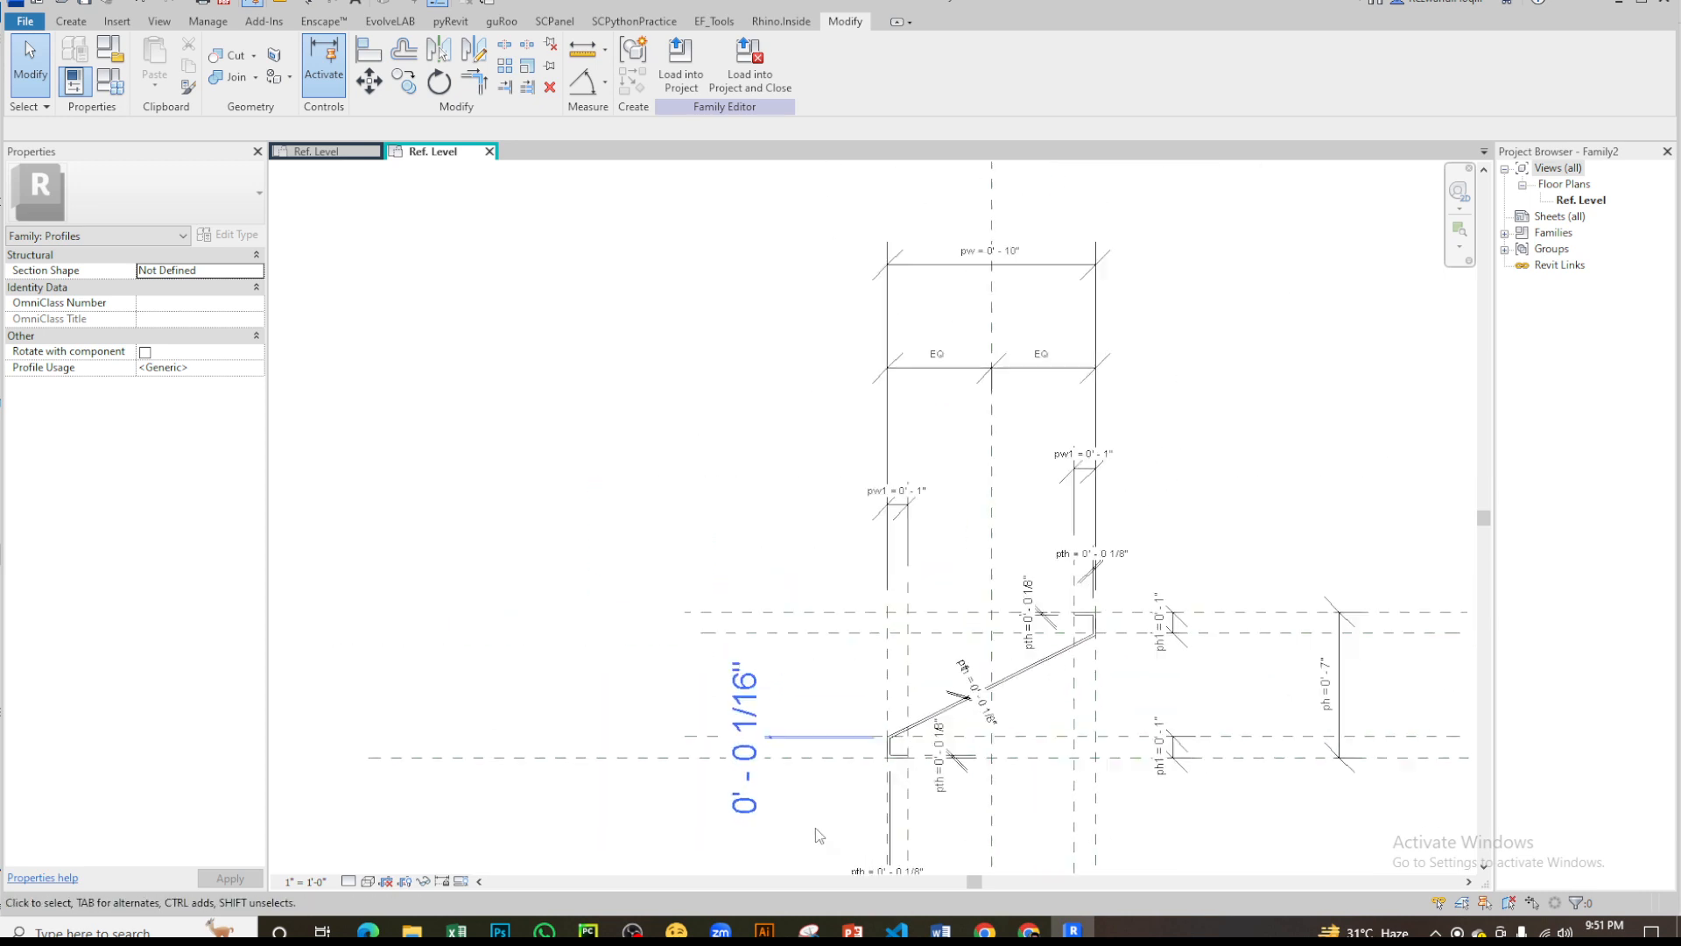
scroll(1033, 561, down, 1)
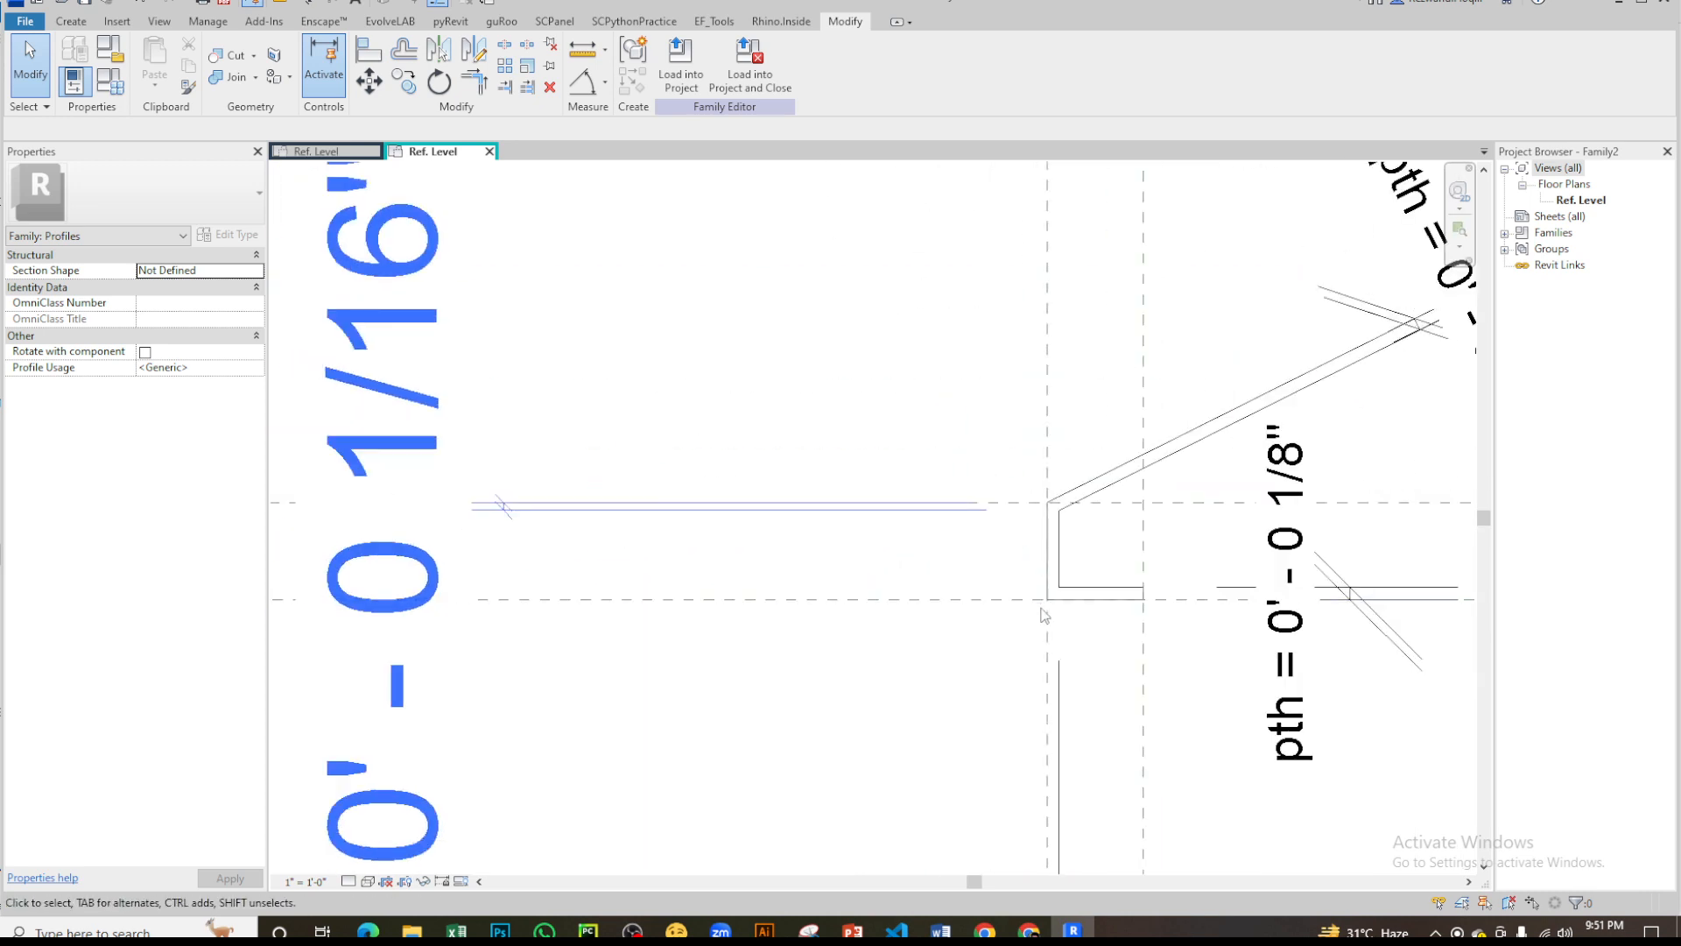
- Try to align the lower lip's outer bottom corner and its inner top corner with the horizontal reference planes
key(l)
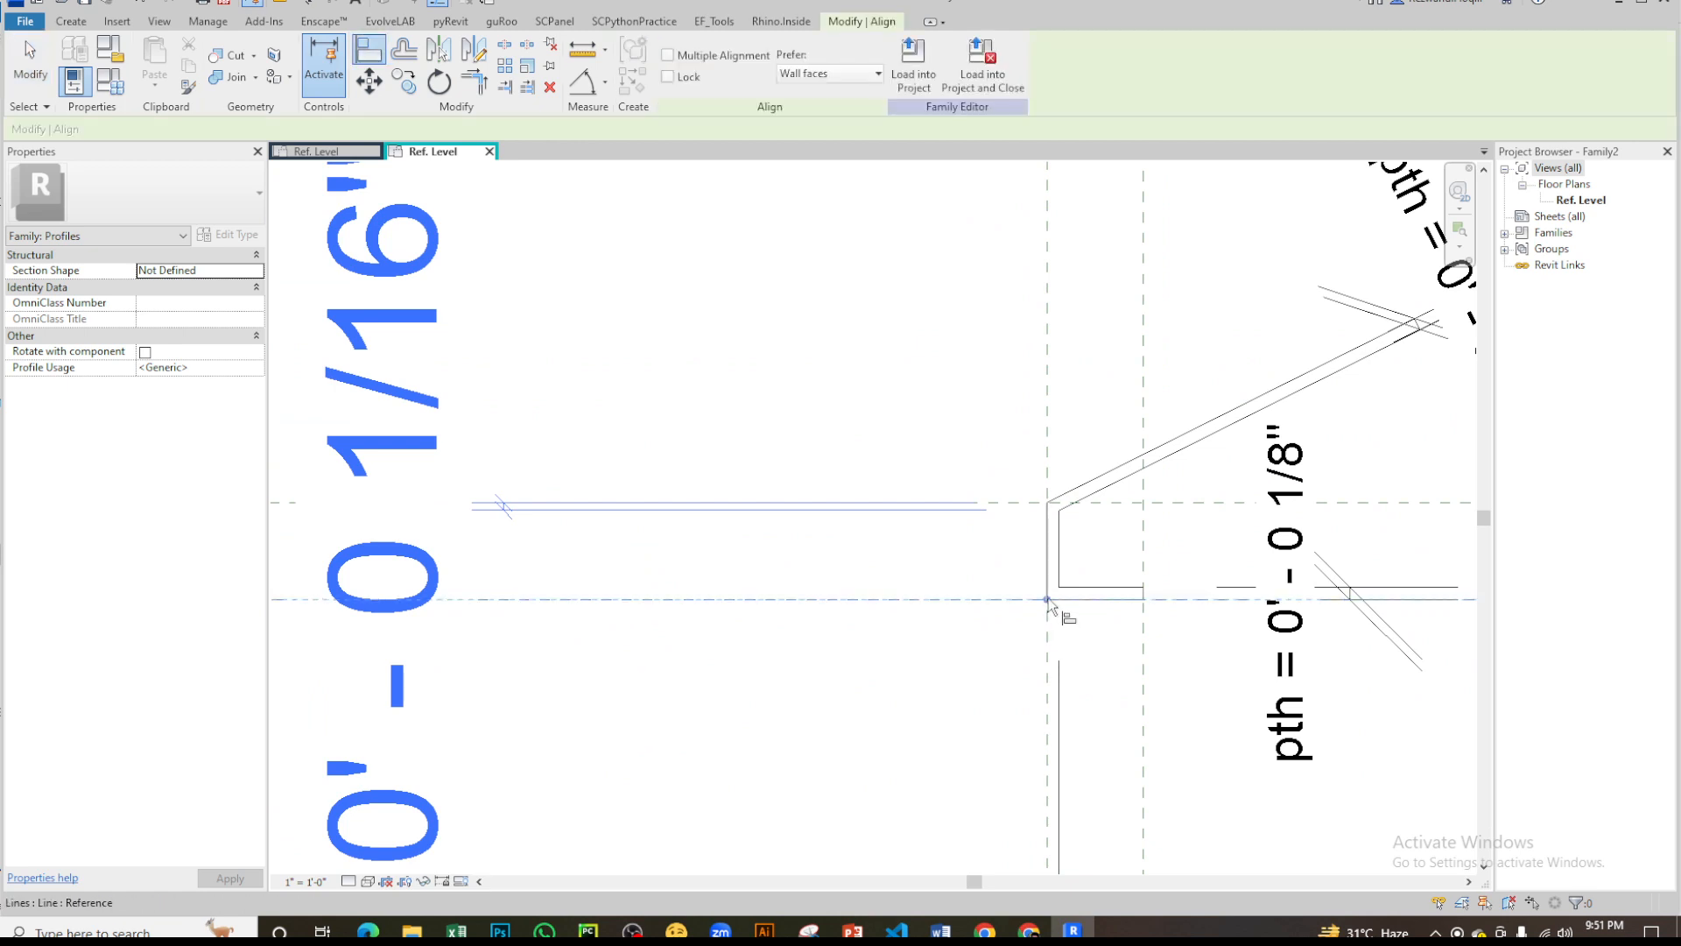
click(1048, 603)
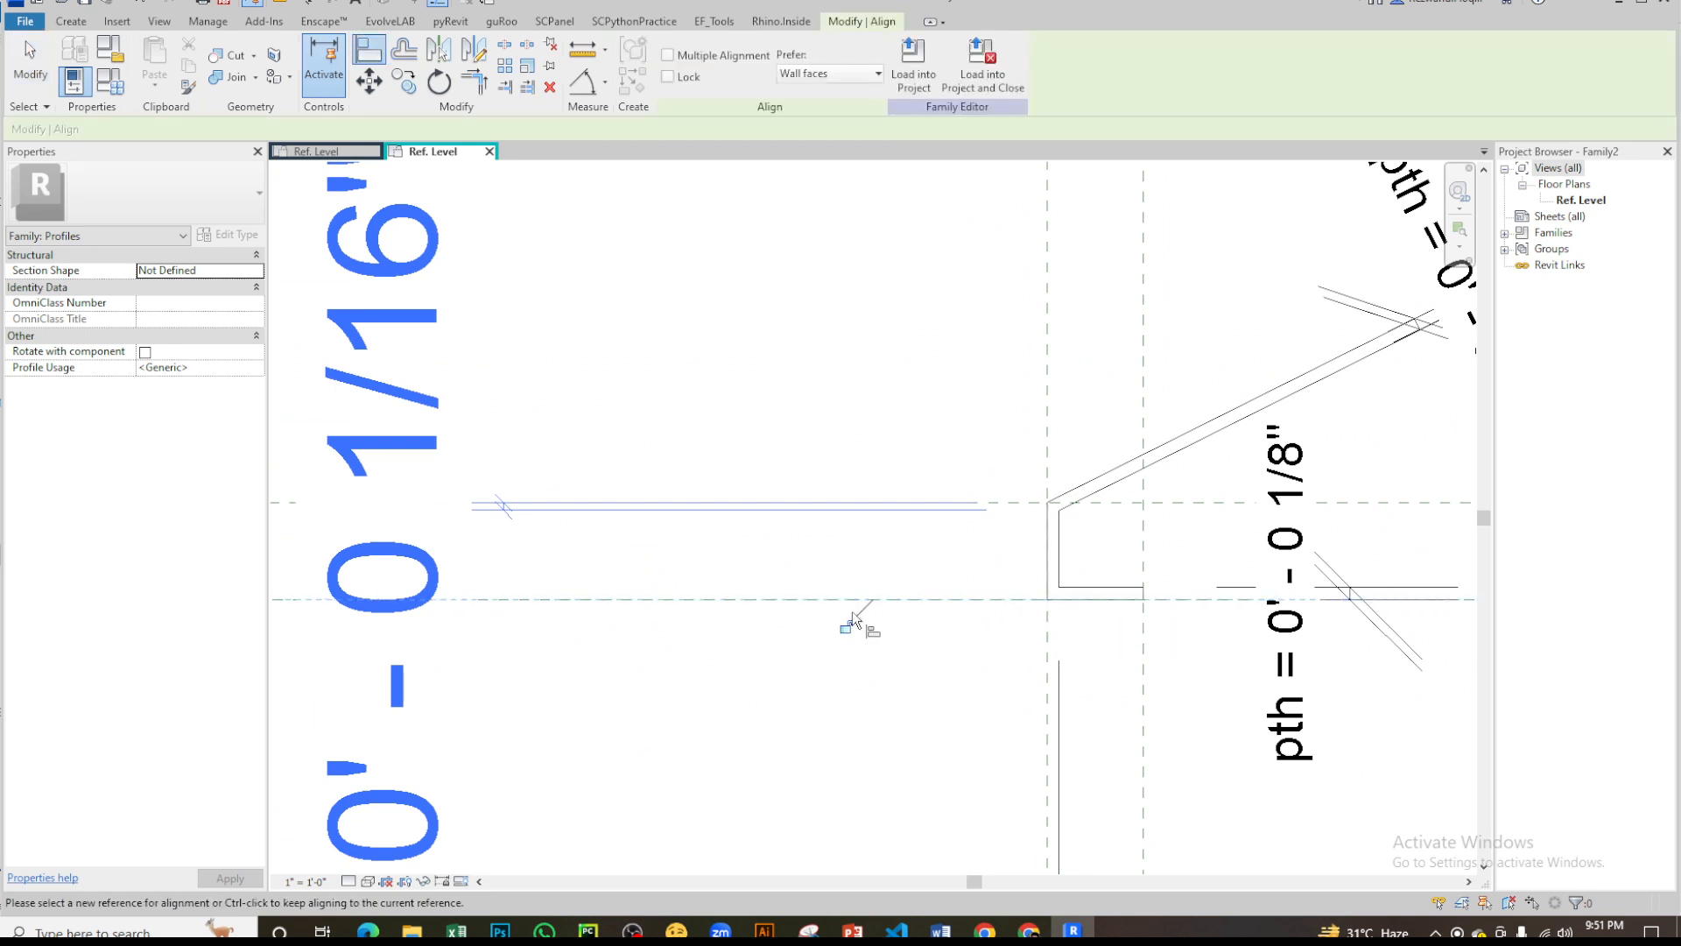
key(ctrl)
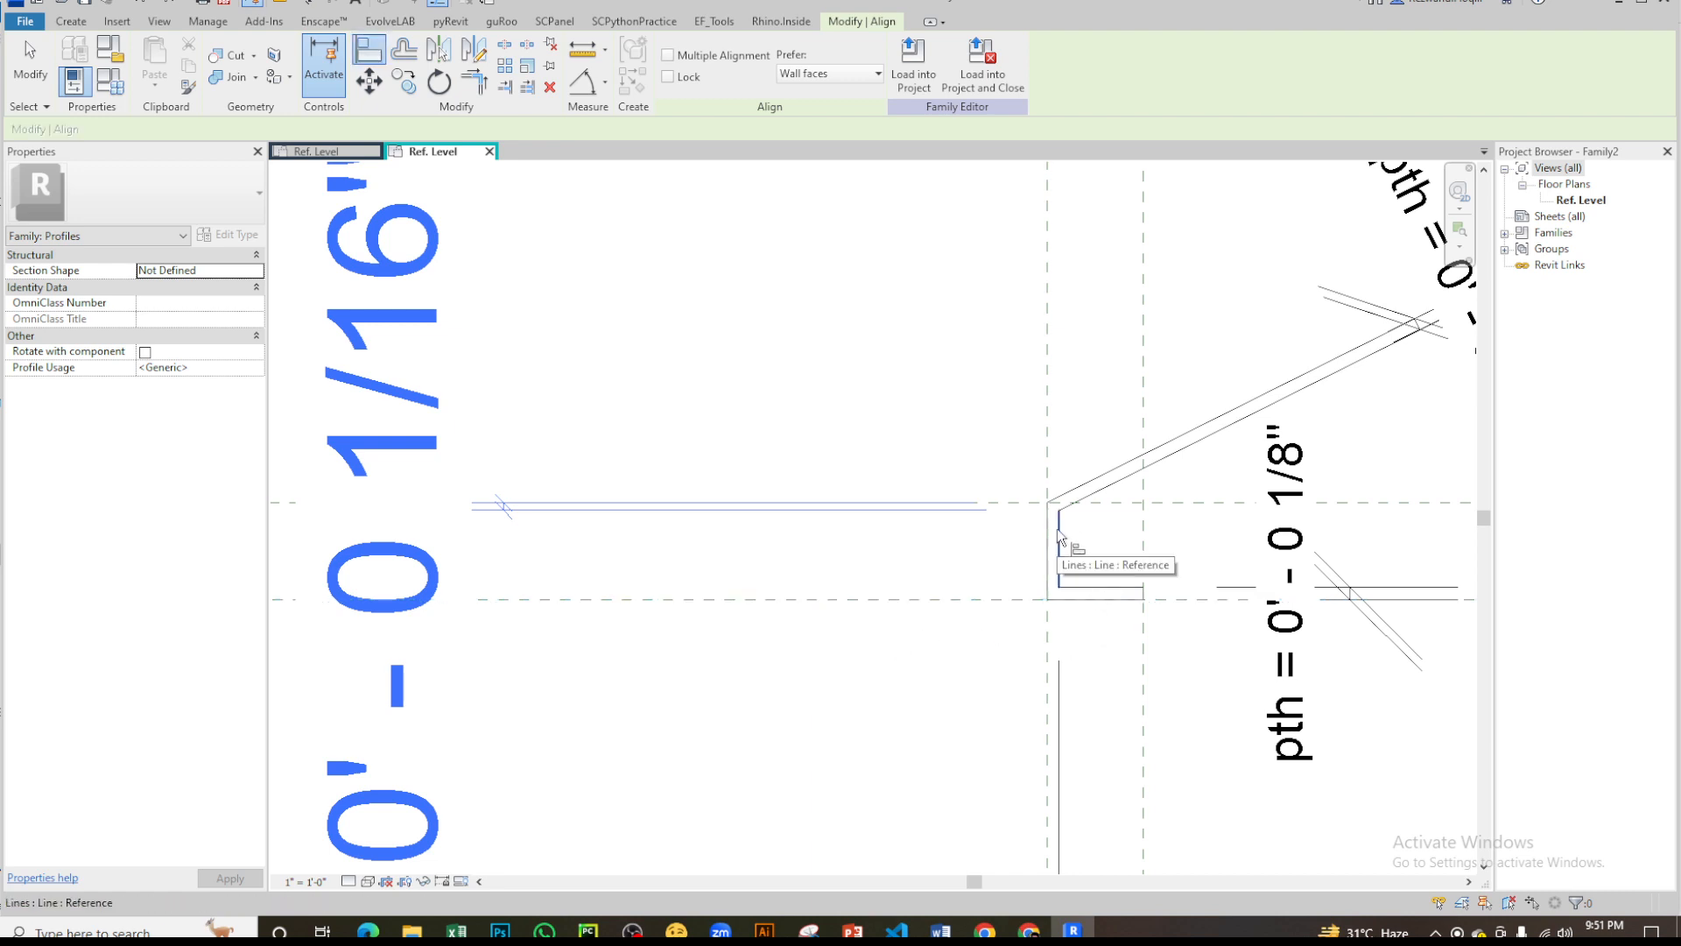
click(1107, 505)
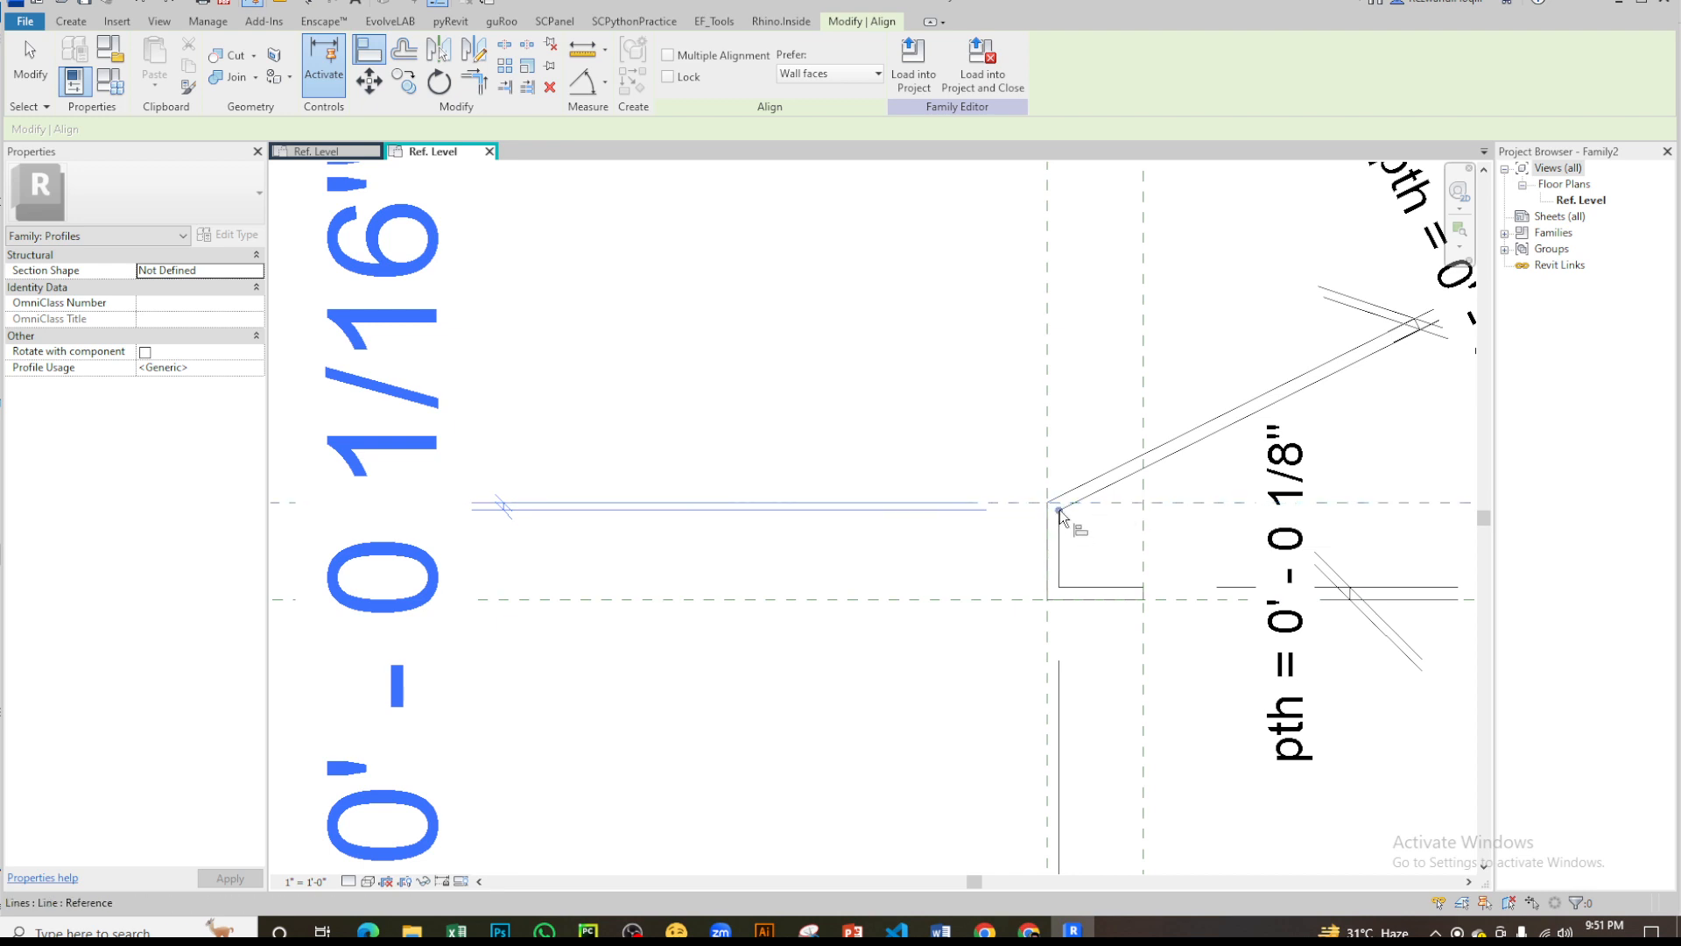
scroll(886, 586, down, 5)
key(Escape)
key(Escape)
middle_drag(891, 553, 912, 590)
scroll(913, 590, up, 5)
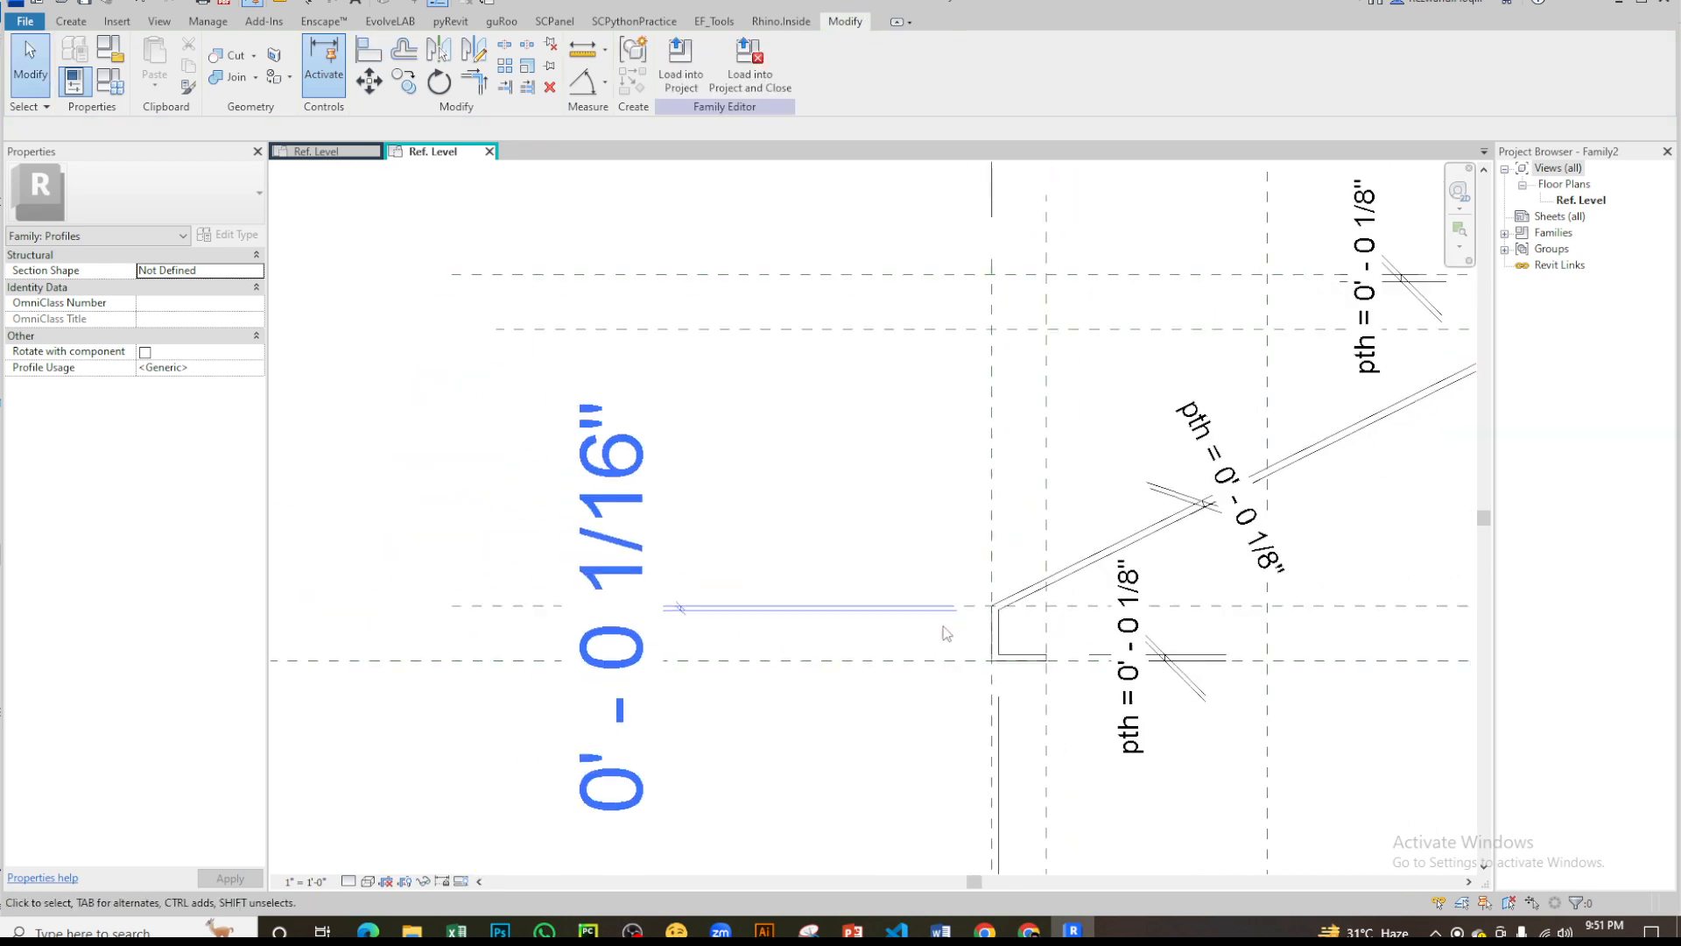
scroll(942, 620, down, 3)
middle_drag(1152, 424, 896, 608)
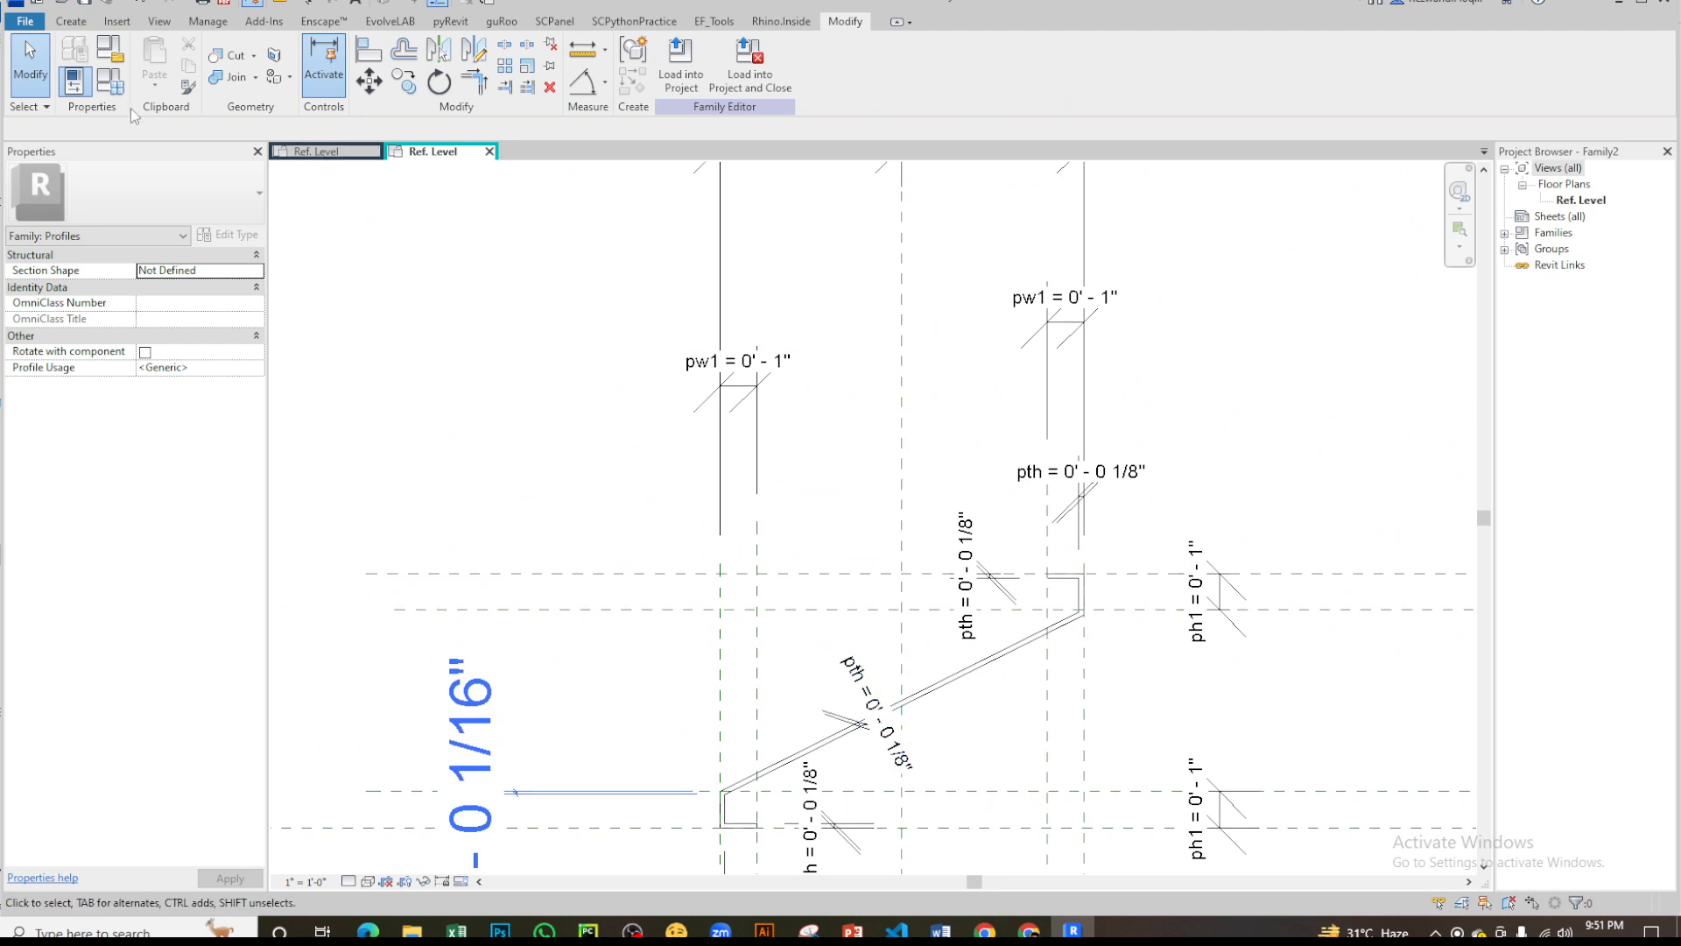
key(f)
key(t)
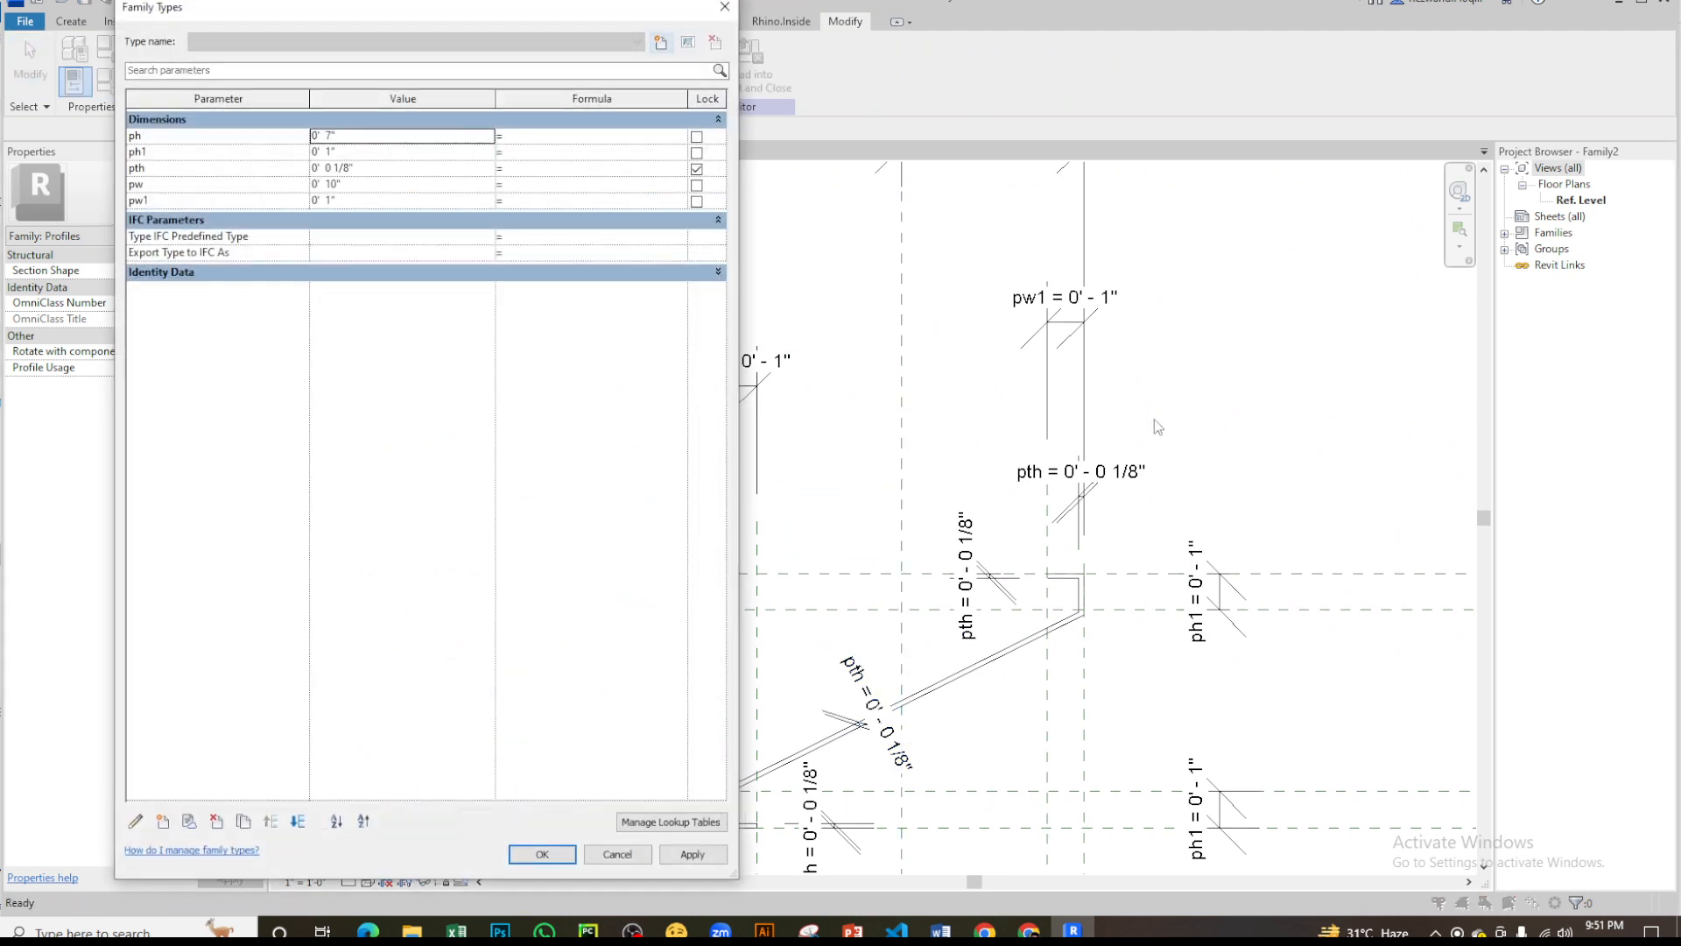
key(Escape)
scroll(1155, 420, down, 5)
scroll(1157, 460, up, 2)
key(f)
key(t)
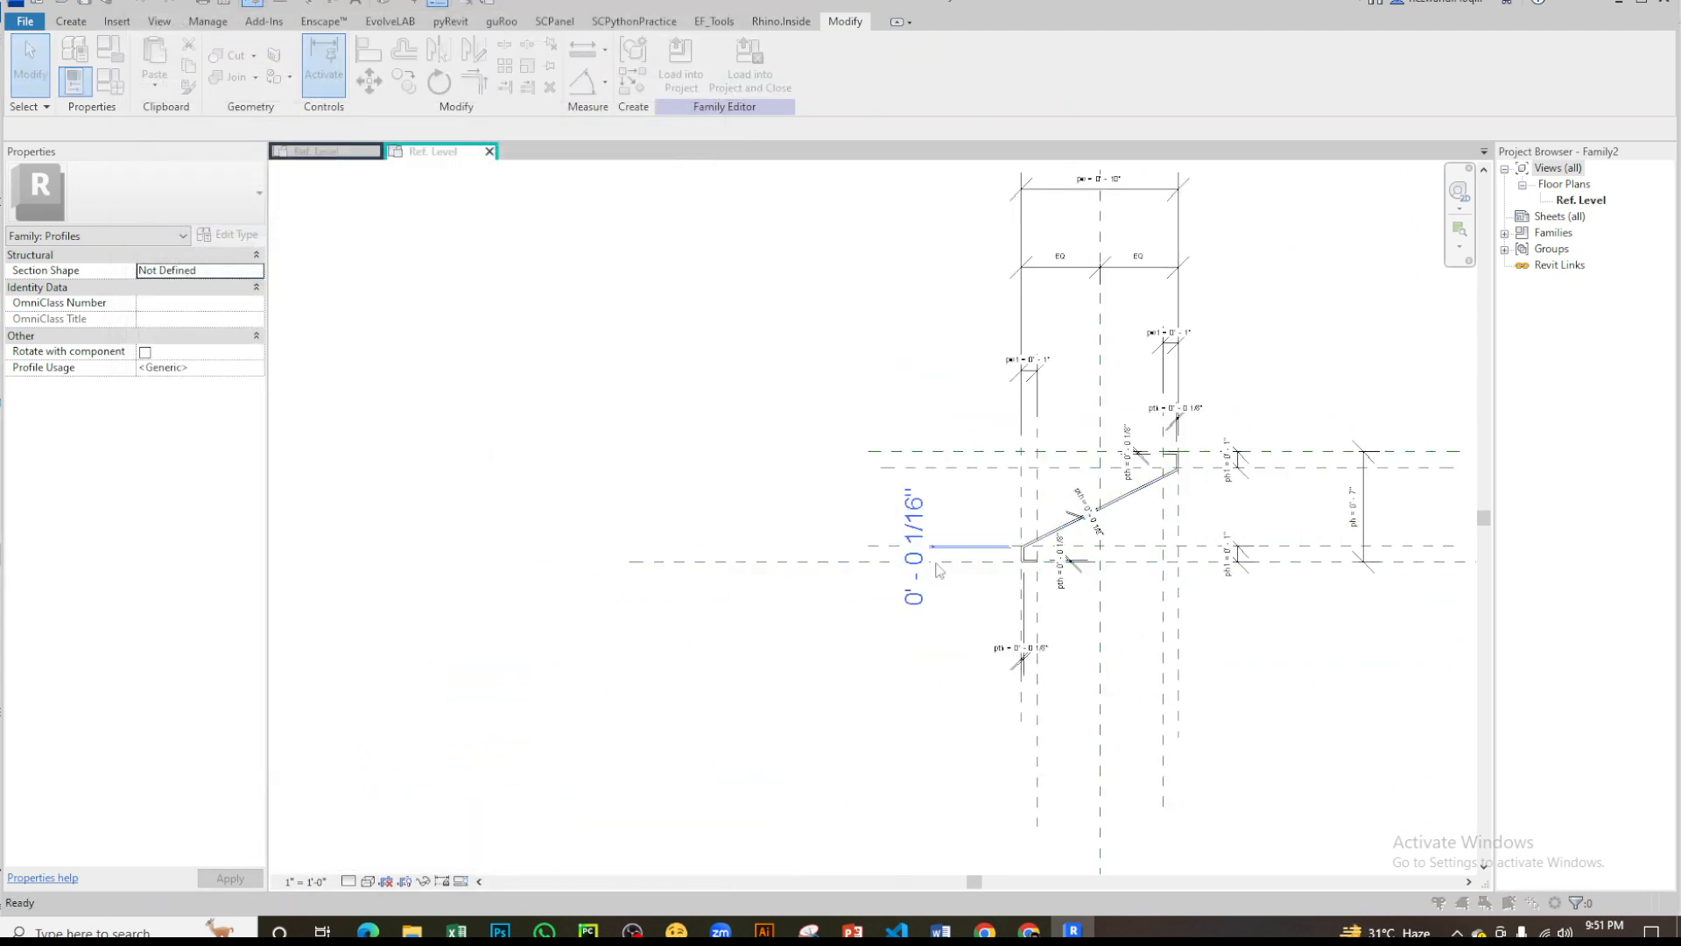
key(Escape)
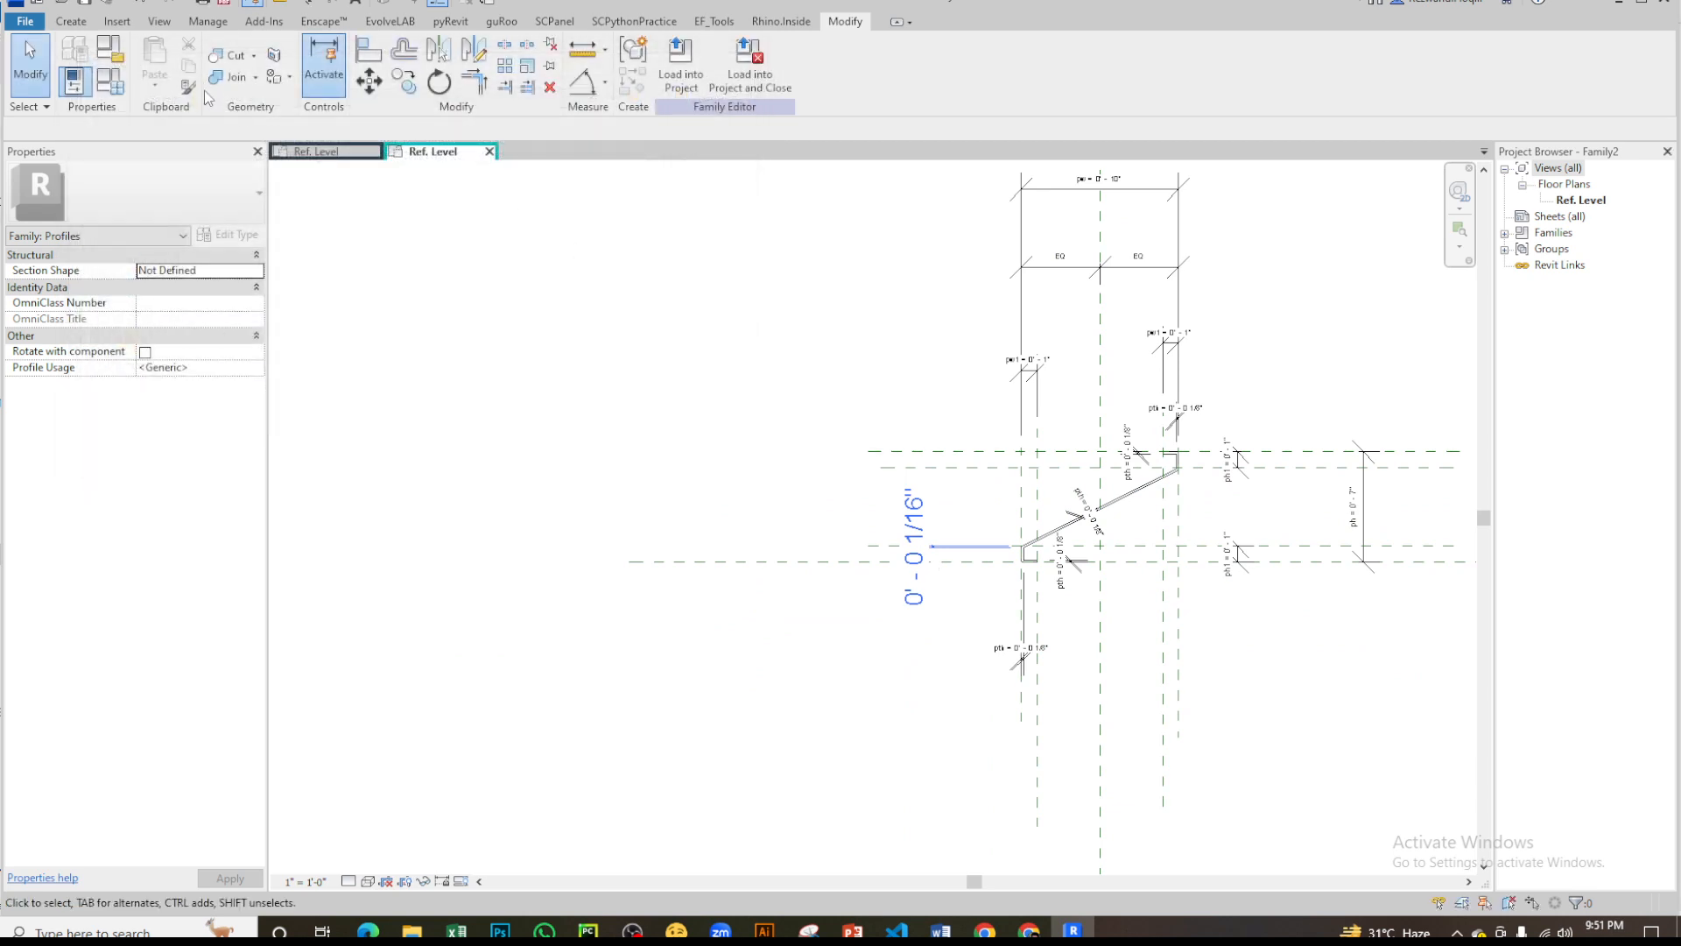
- Hide the properties palette and open the family types with the whole Z-profile visible beside them
click(91, 91)
click(112, 83)
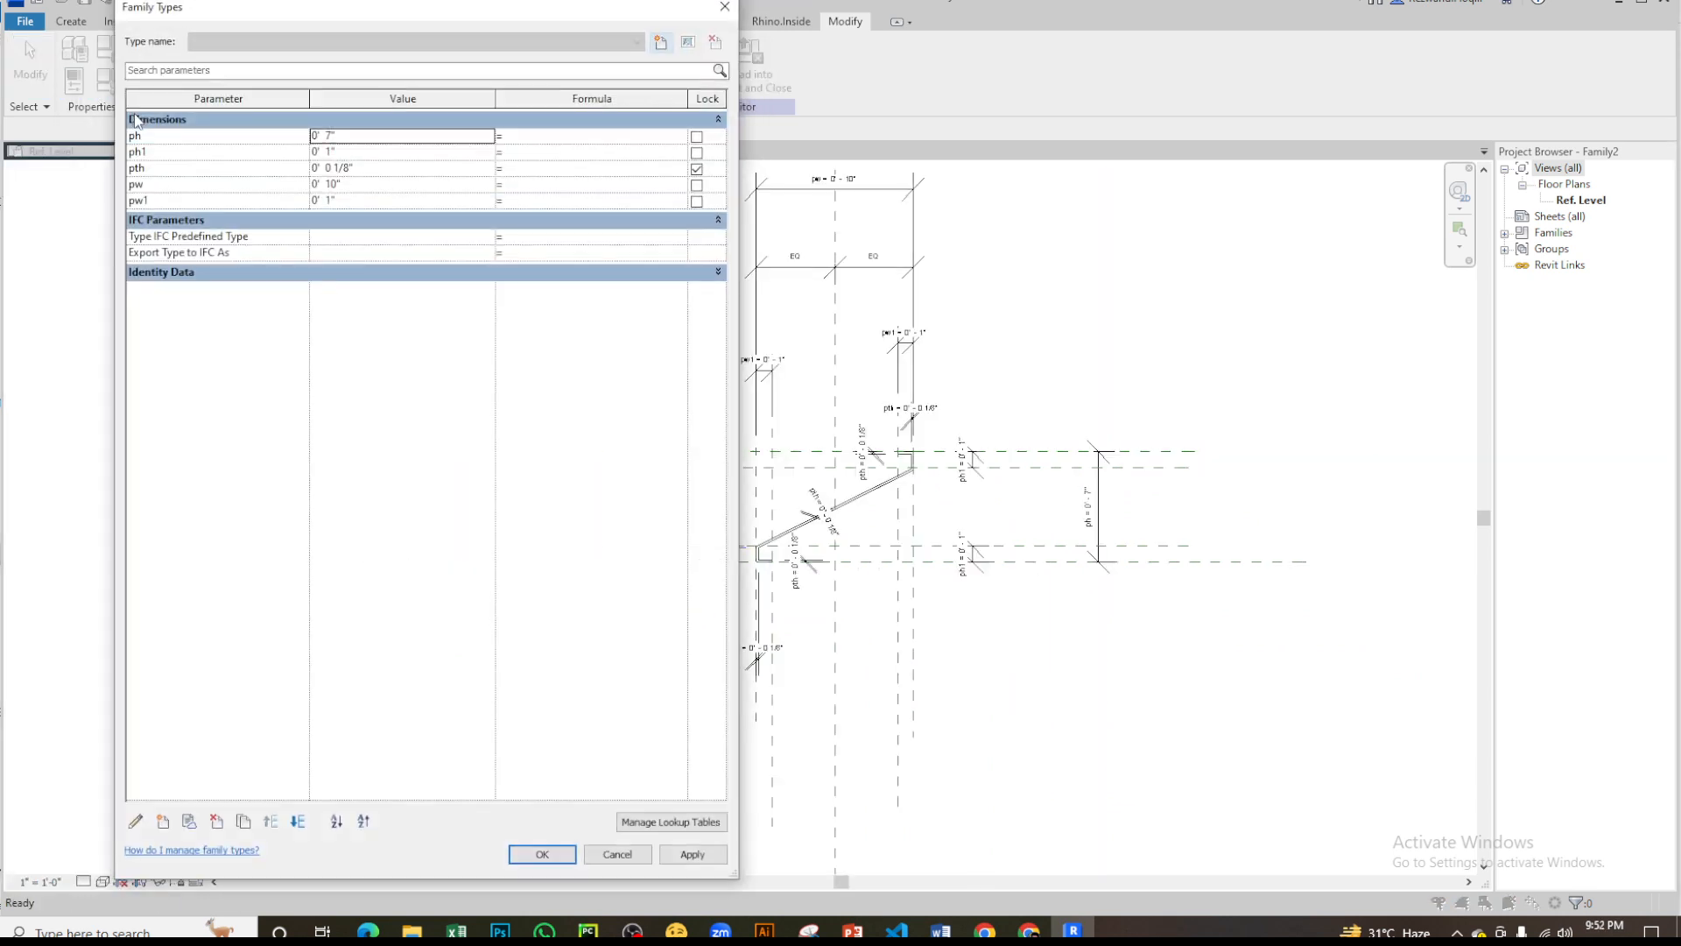
key(Escape)
scroll(1160, 437, up, 5)
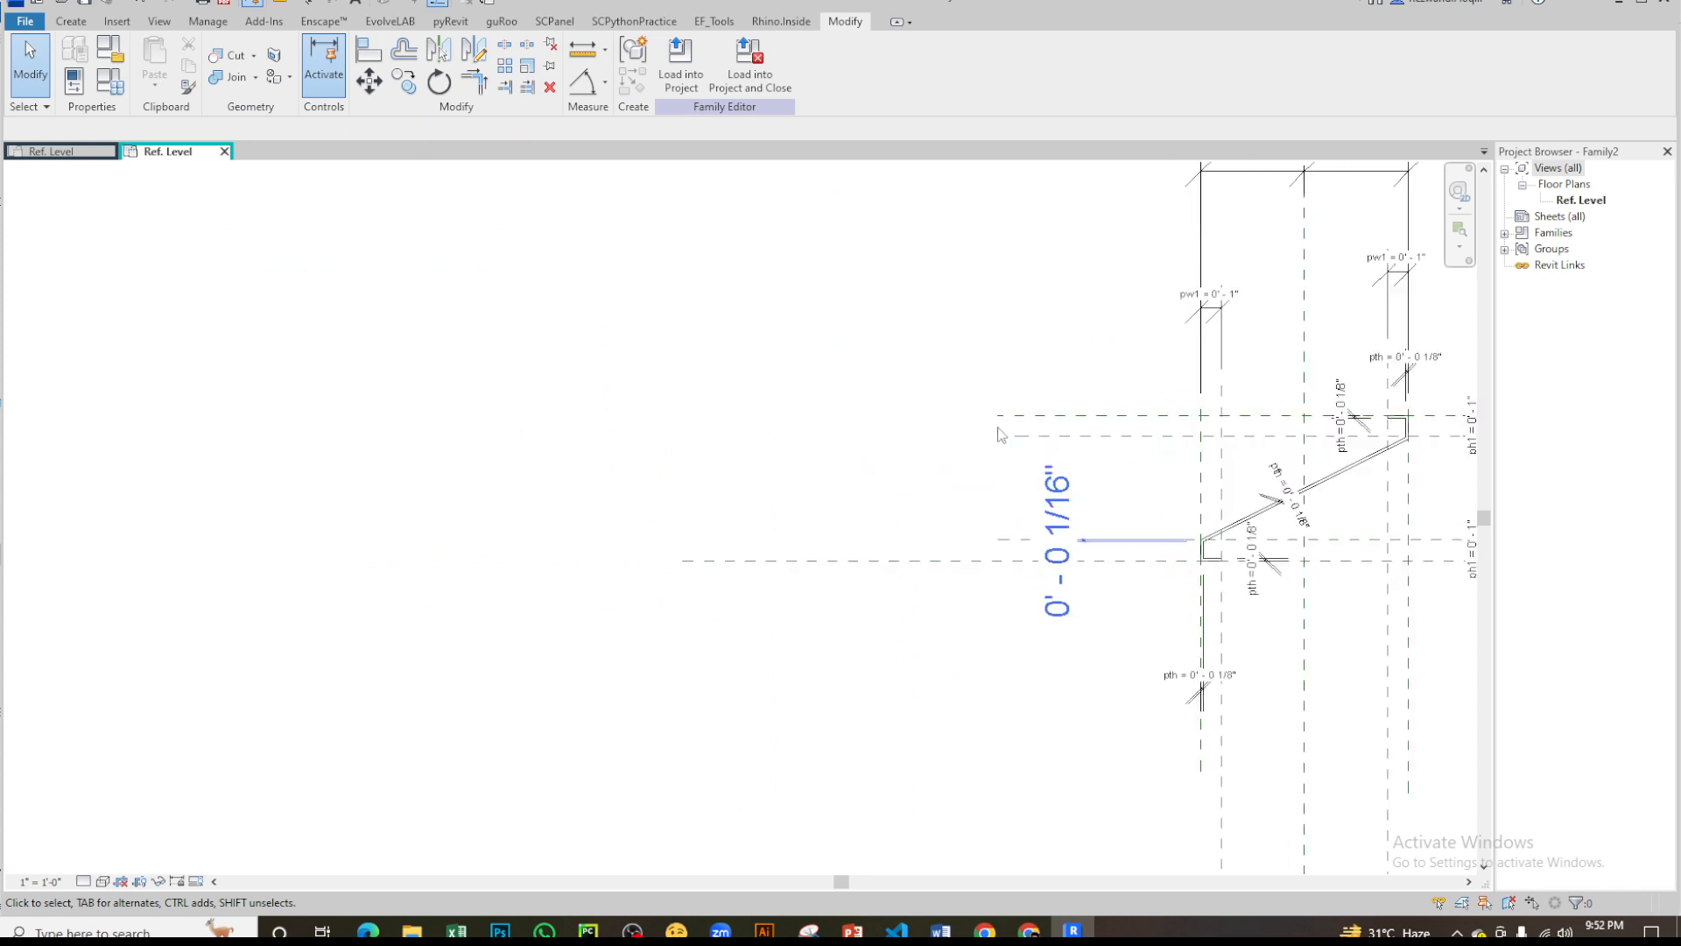
click(109, 77)
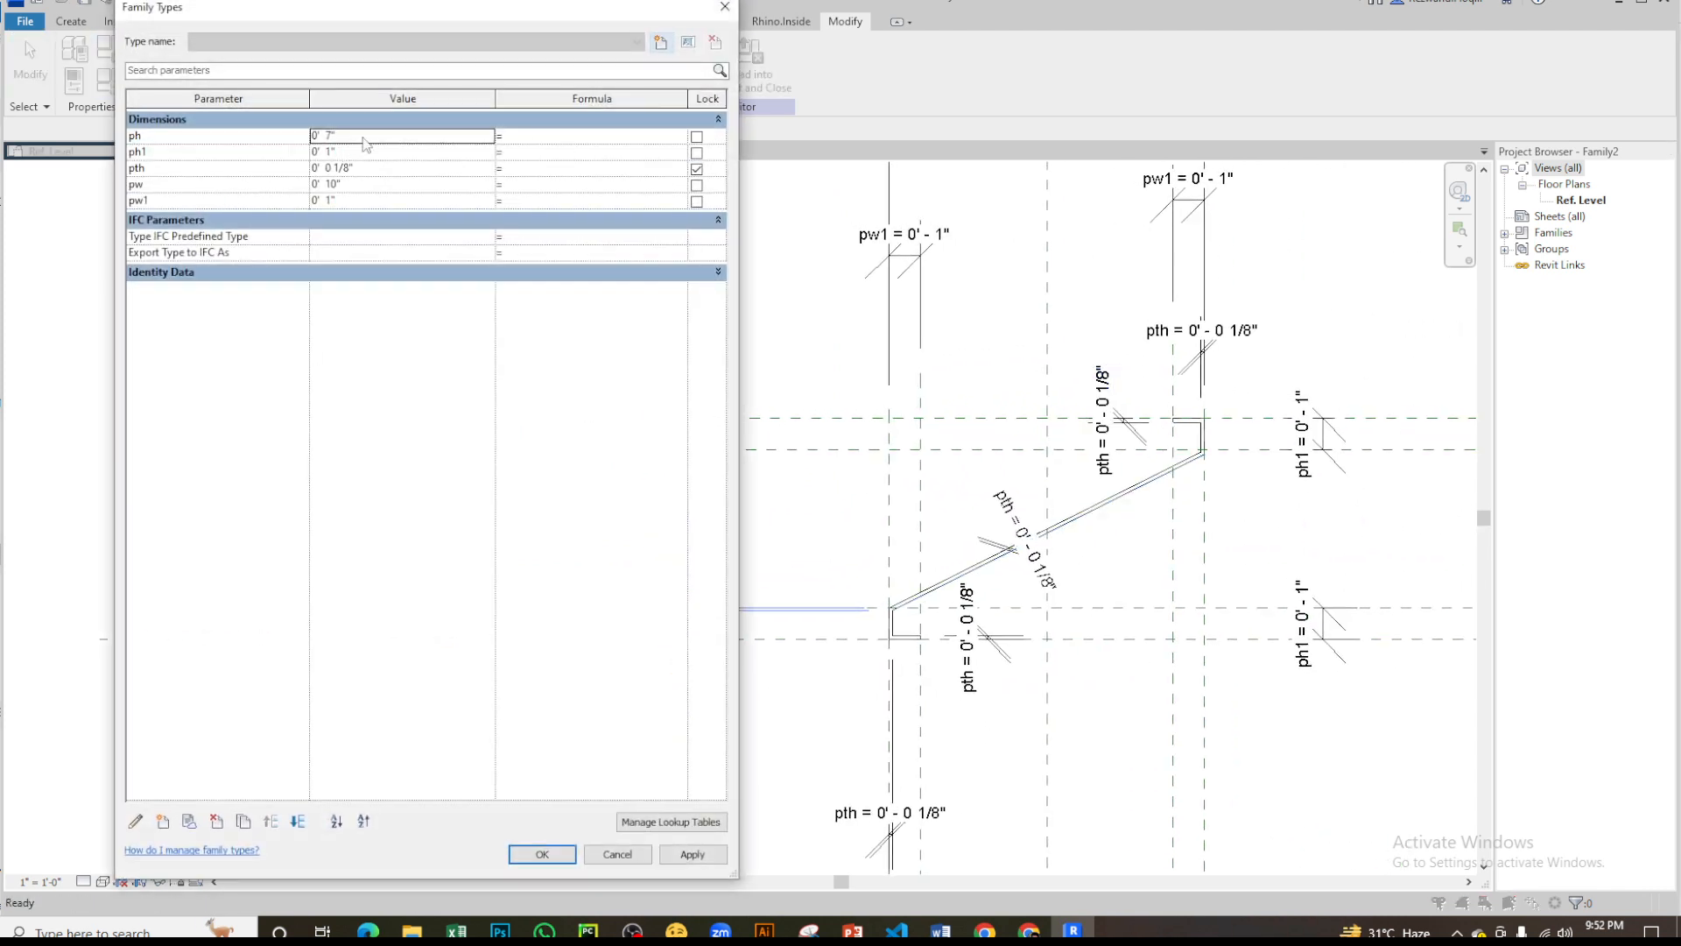
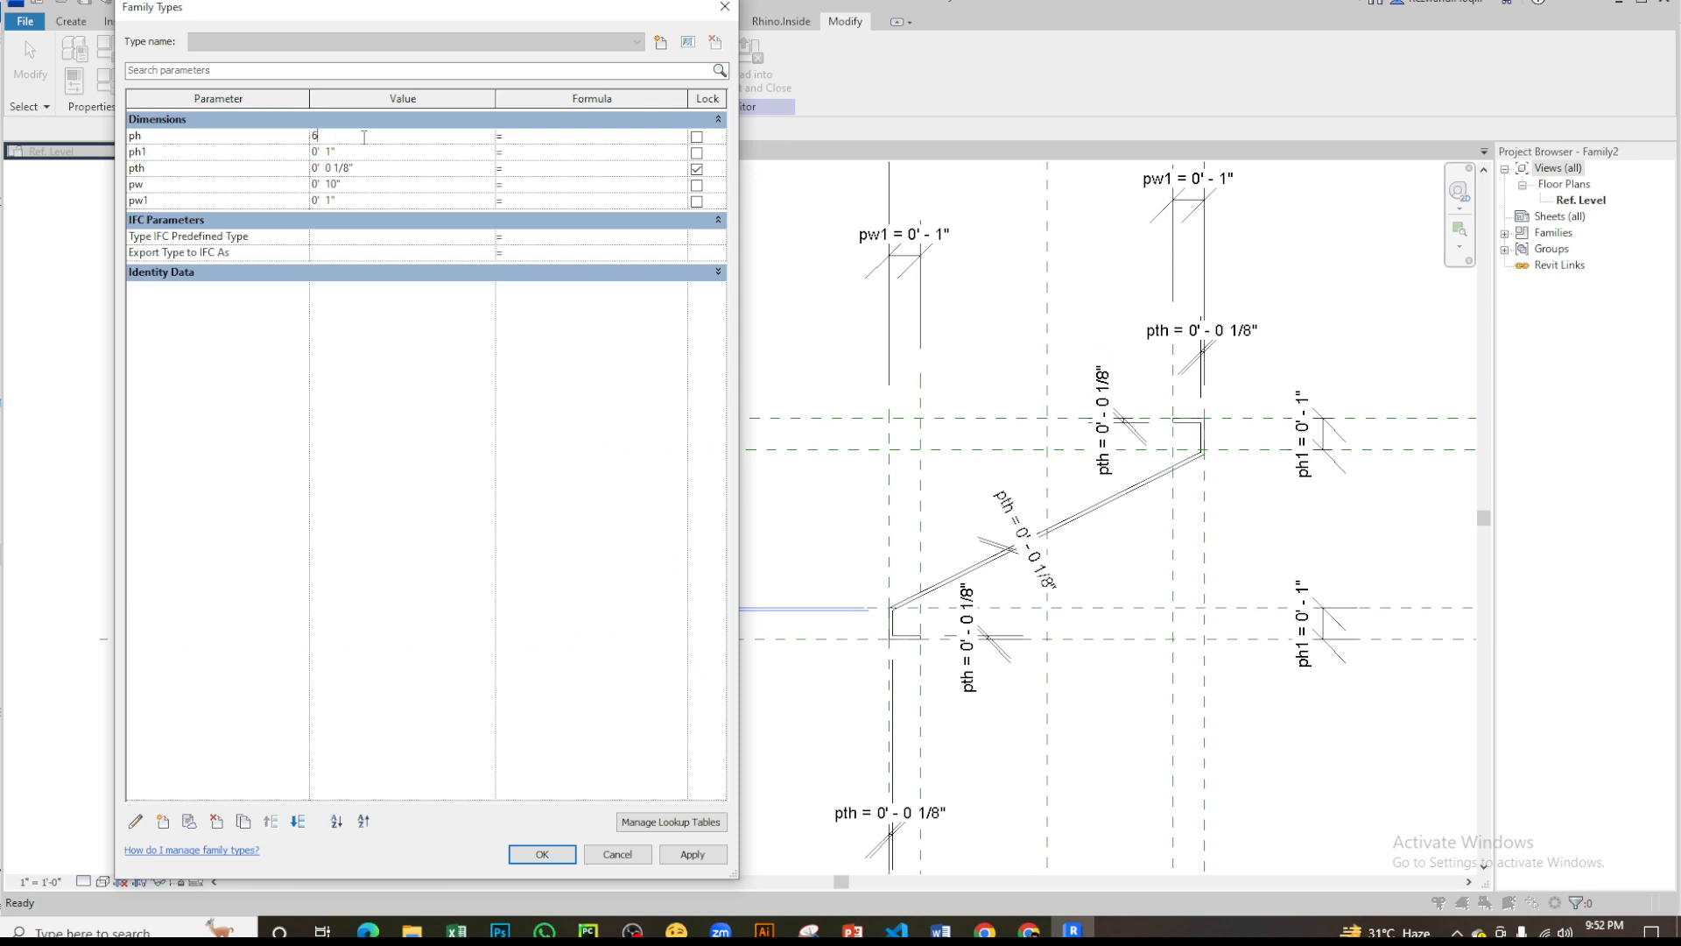
- Apply ph at 0' 6", change it to 0' 8" and close the family types, checking how the upper lip's corner follows
click(691, 854)
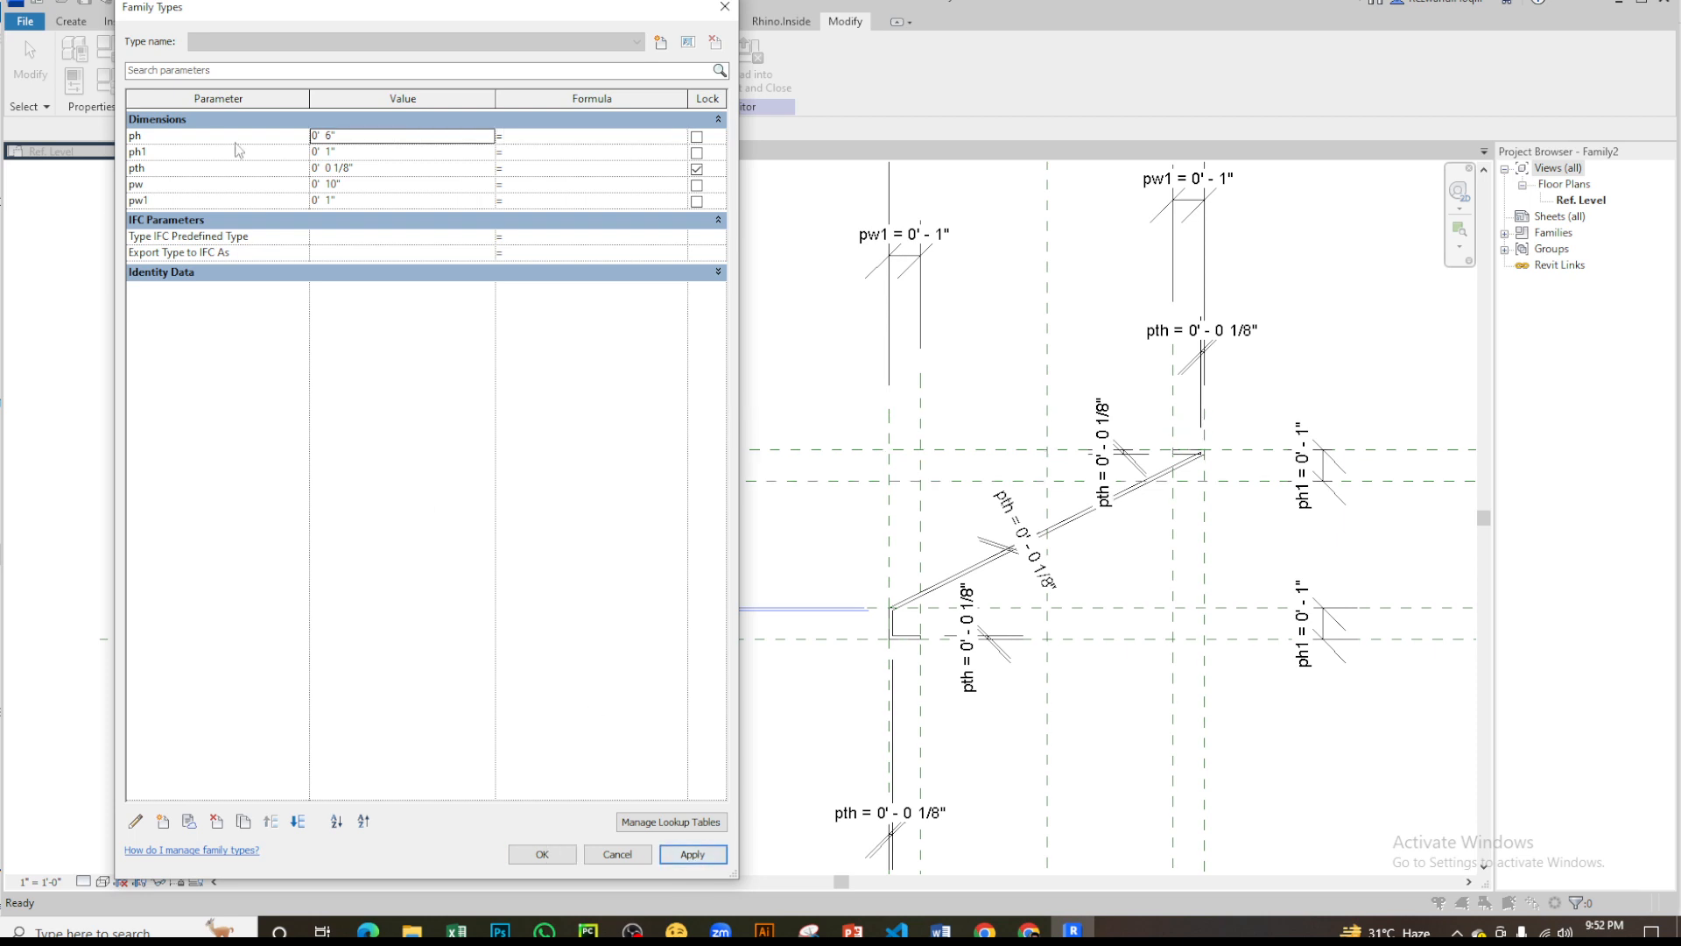
click(375, 137)
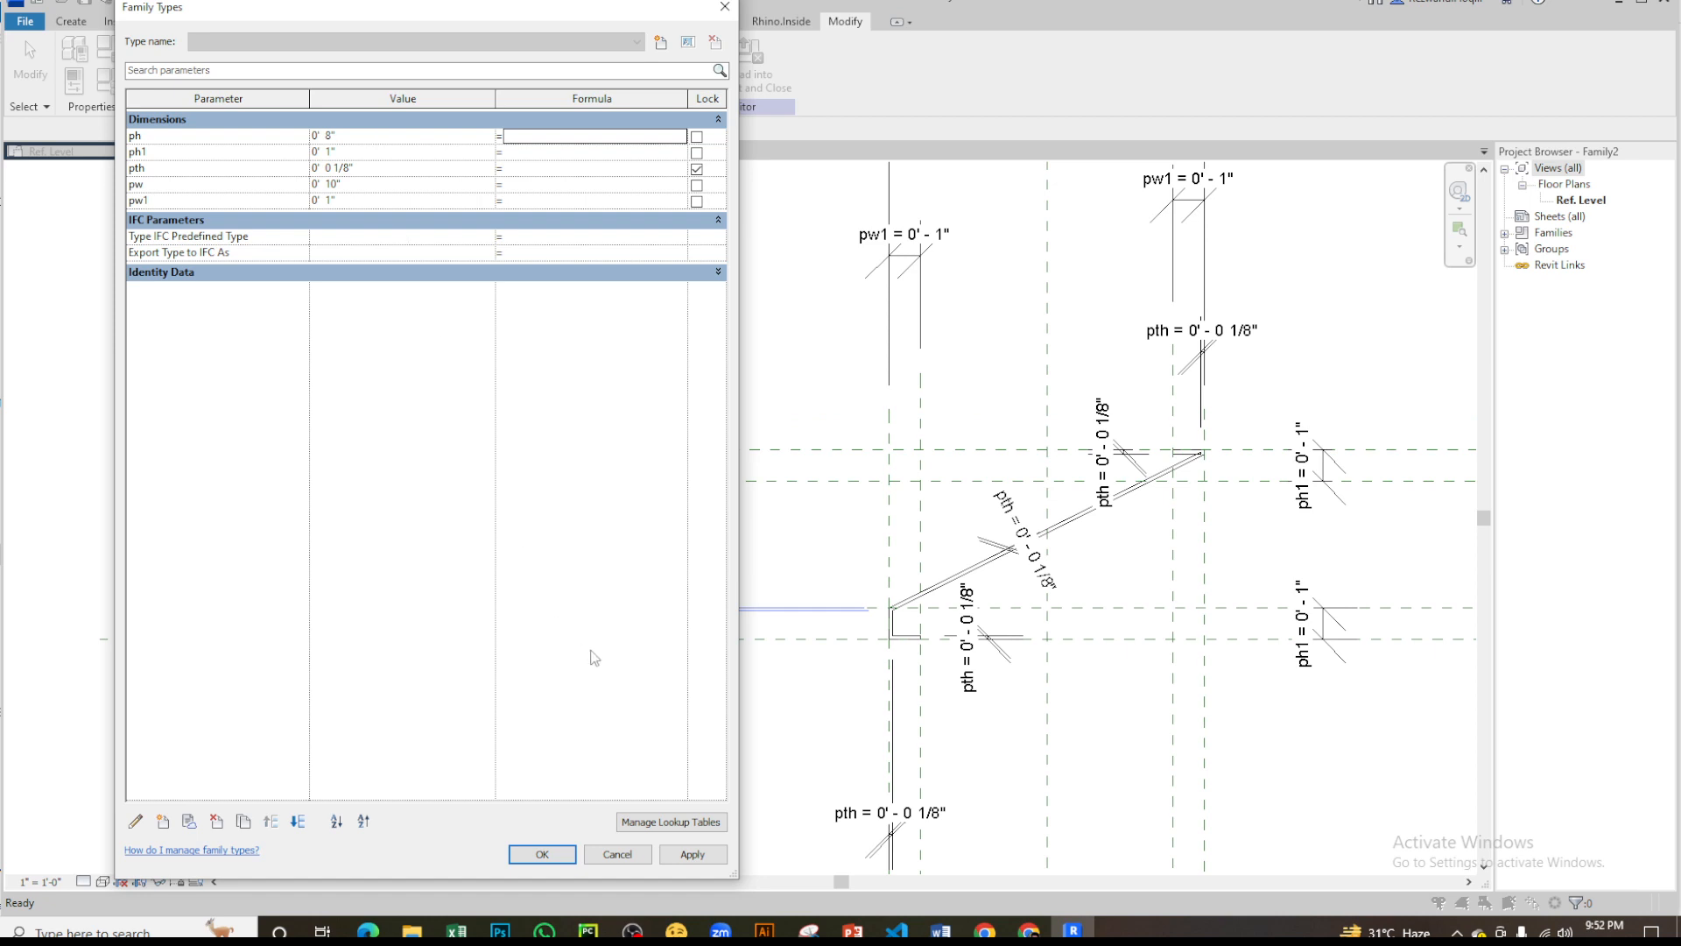
click(699, 859)
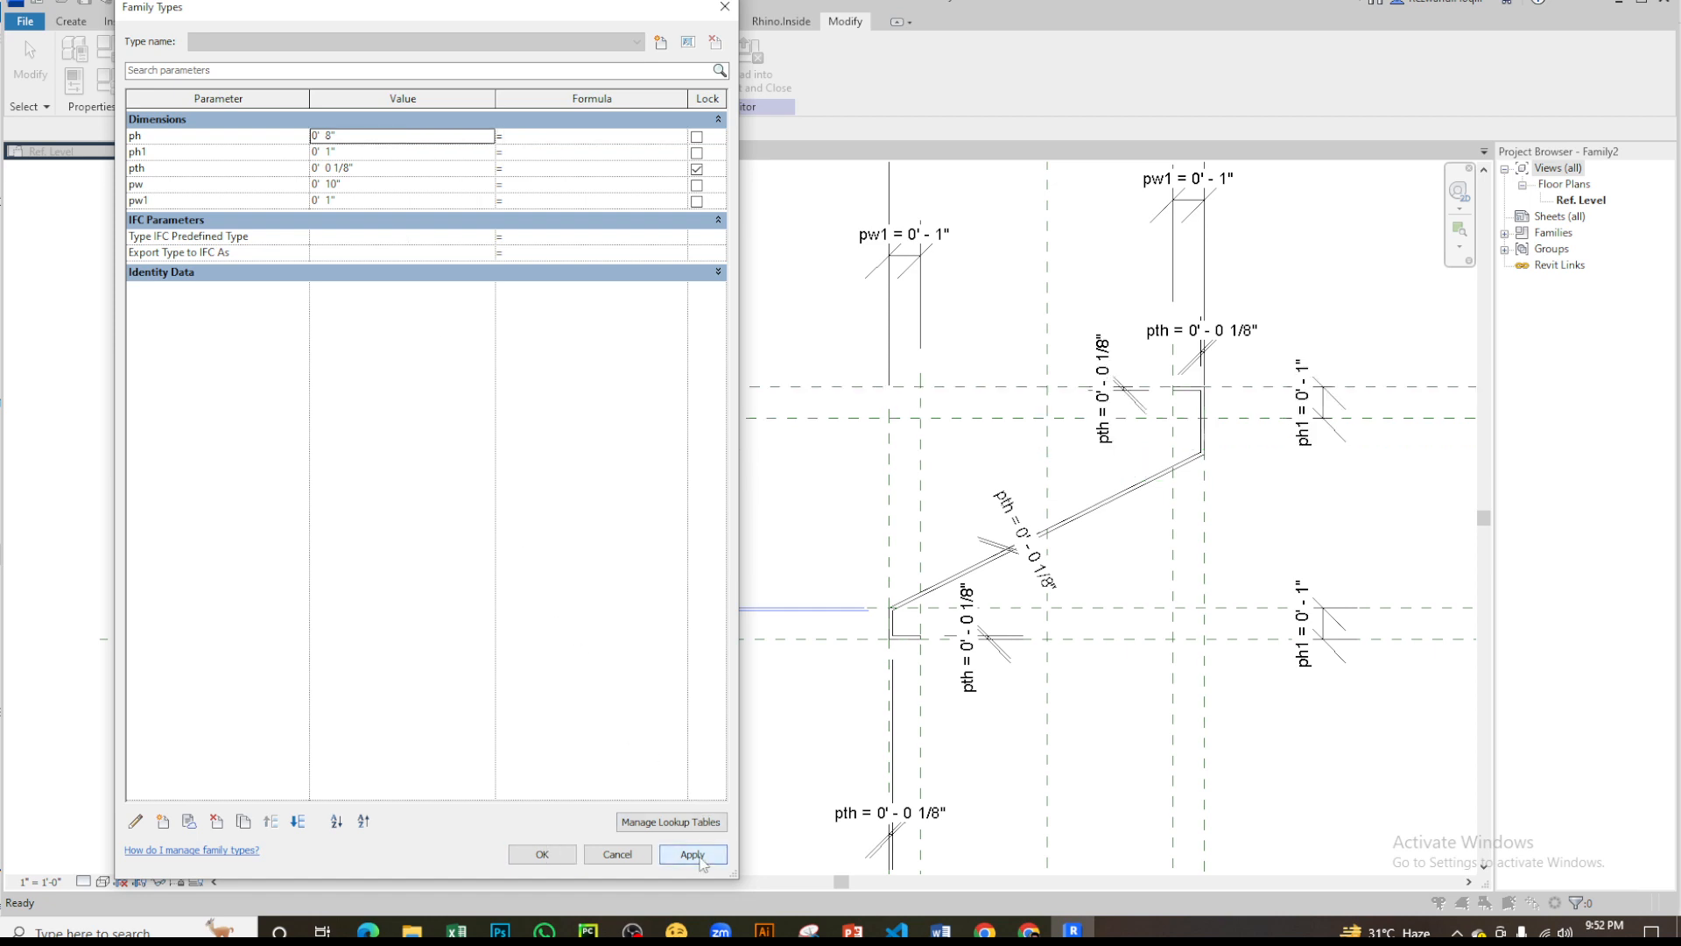
click(558, 851)
scroll(1072, 387, down, 7)
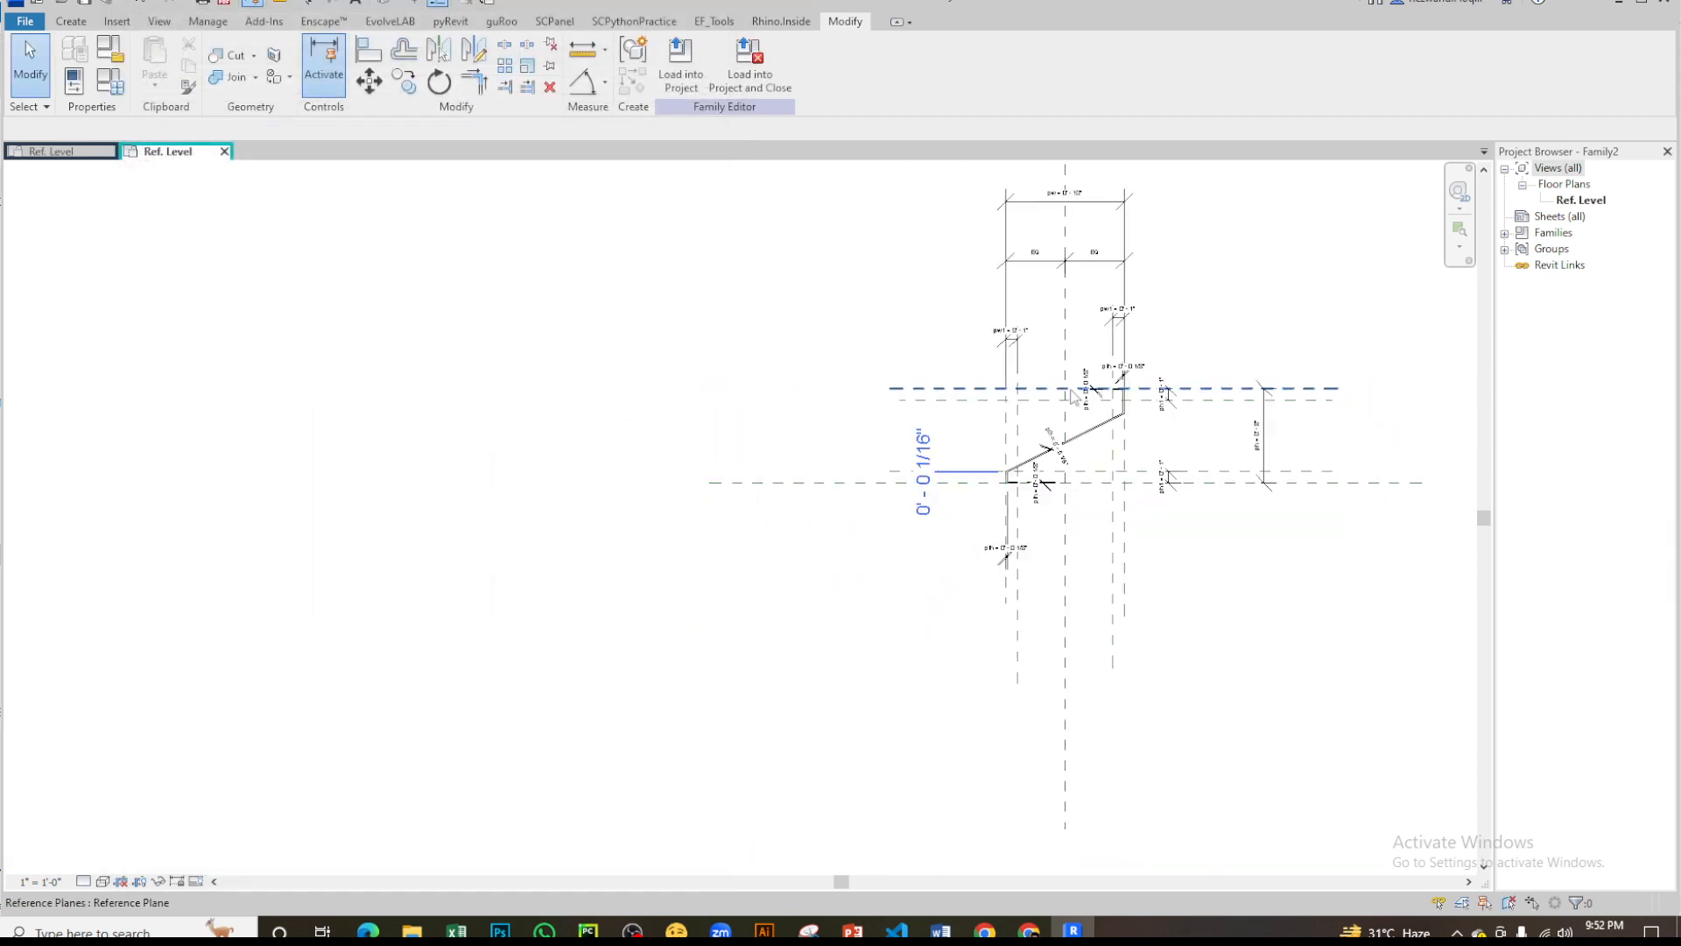
scroll(1266, 398, up, 6)
scroll(871, 484, up, 1)
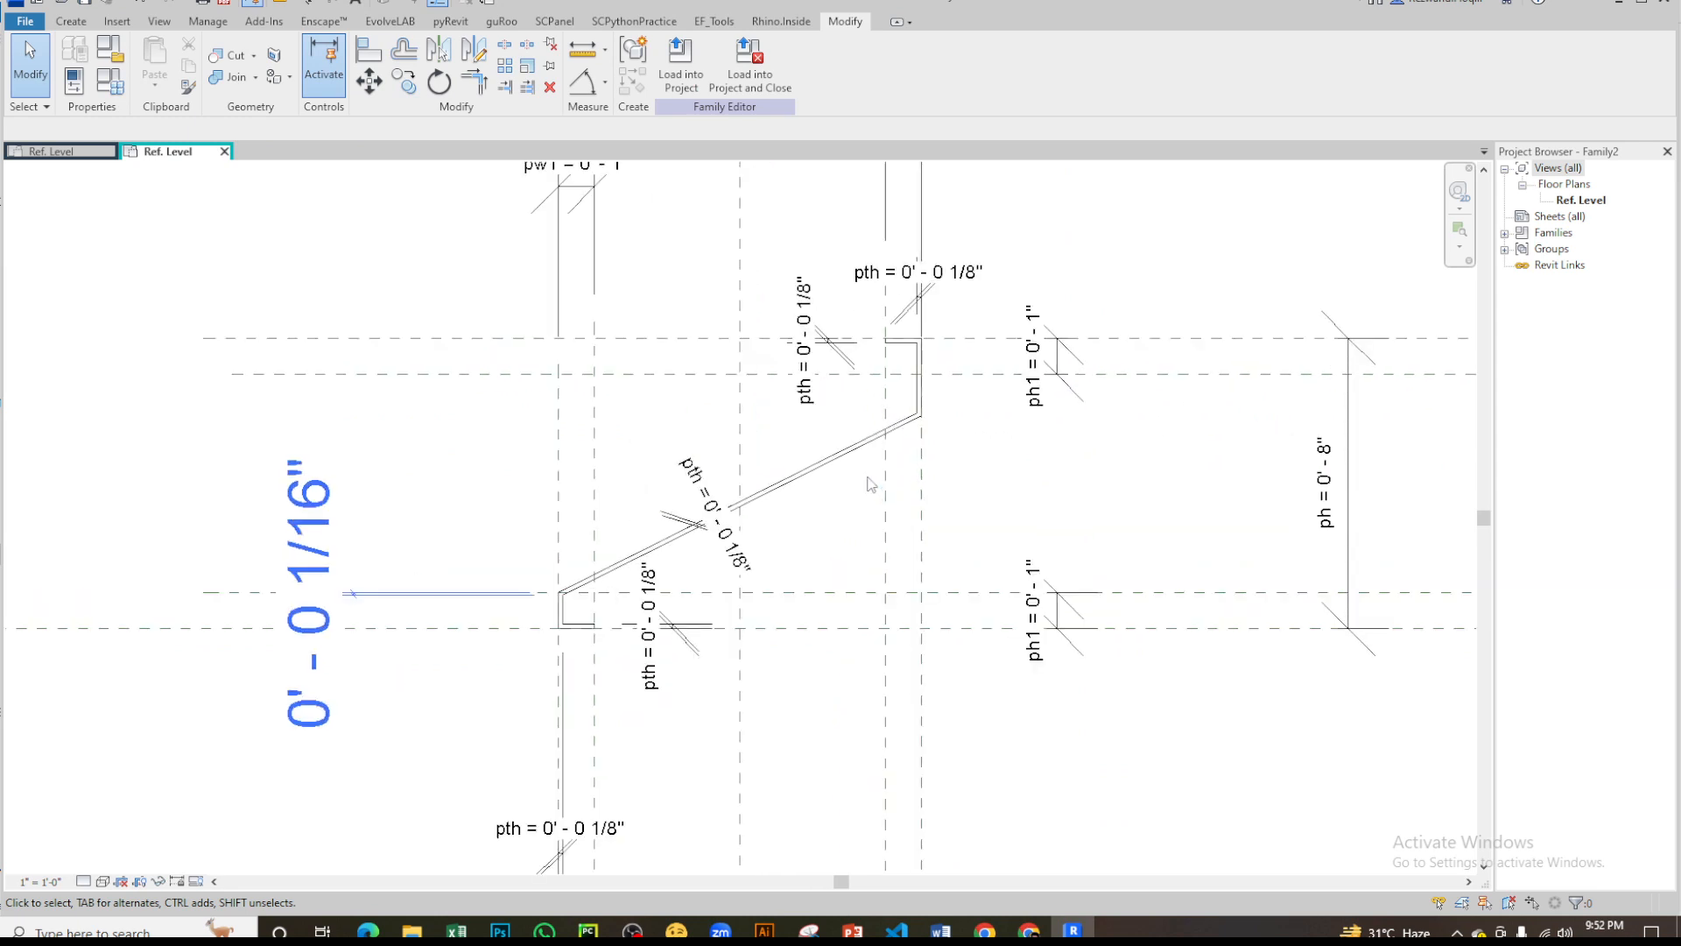
scroll(900, 366, up, 2)
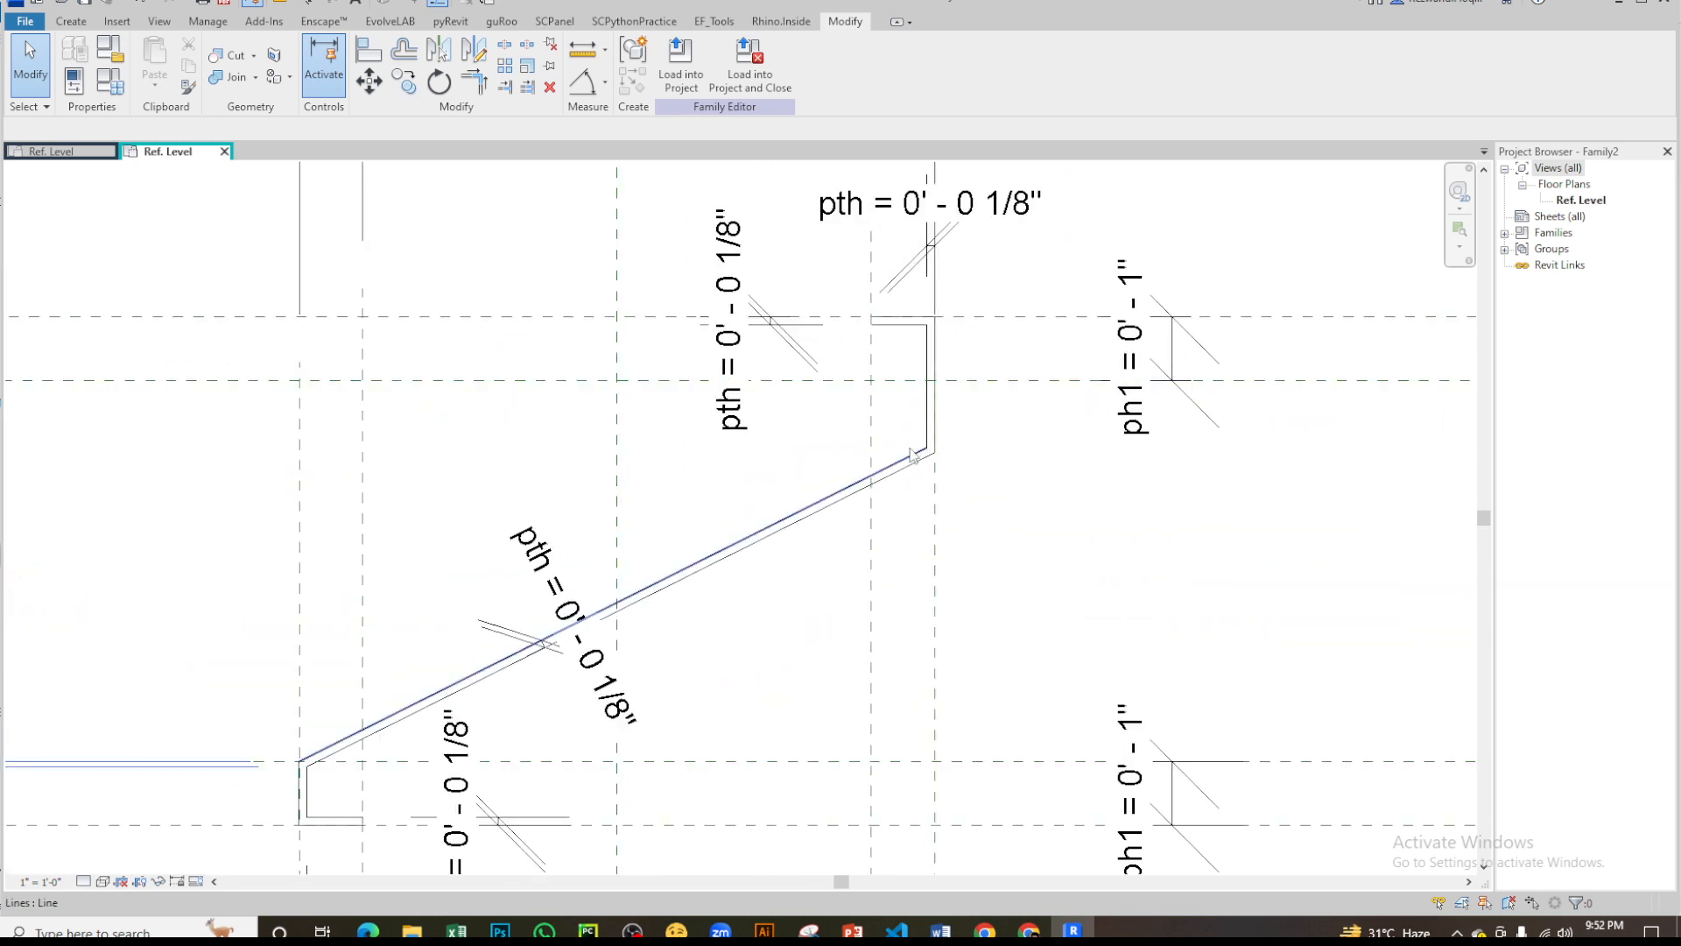
scroll(1007, 419, down, 2)
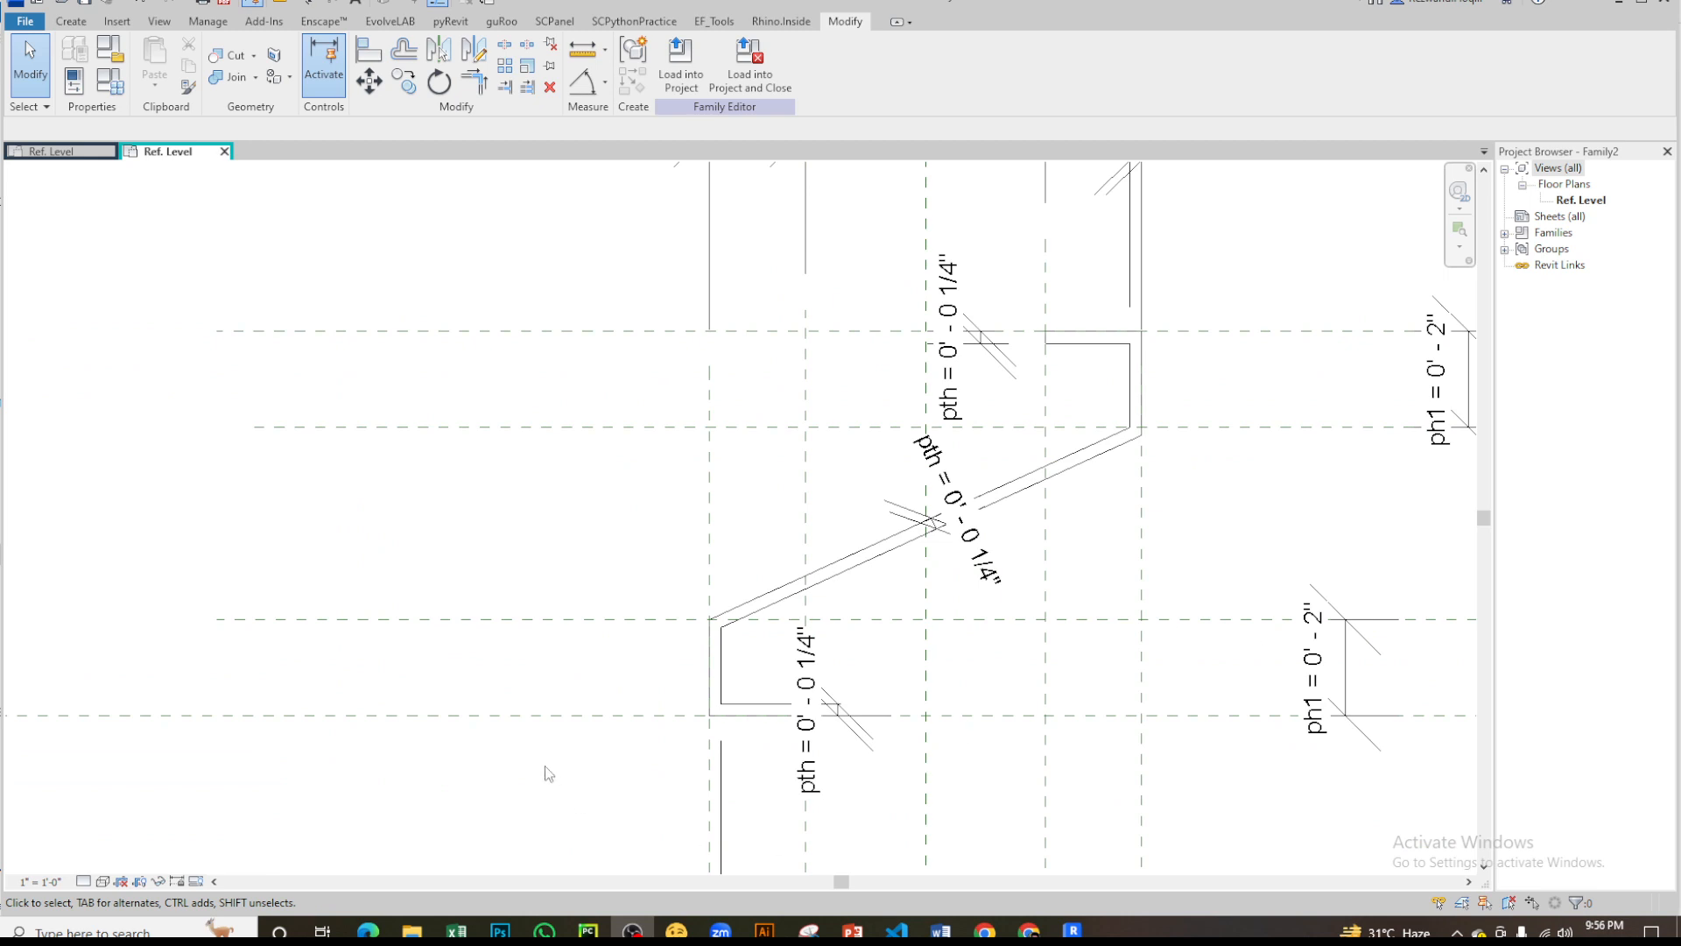
- Examine where the diagonal's two lines meet the lower and upper lips at the ph1 reference planes
scroll(831, 642, up, 5)
scroll(652, 589, down, 3)
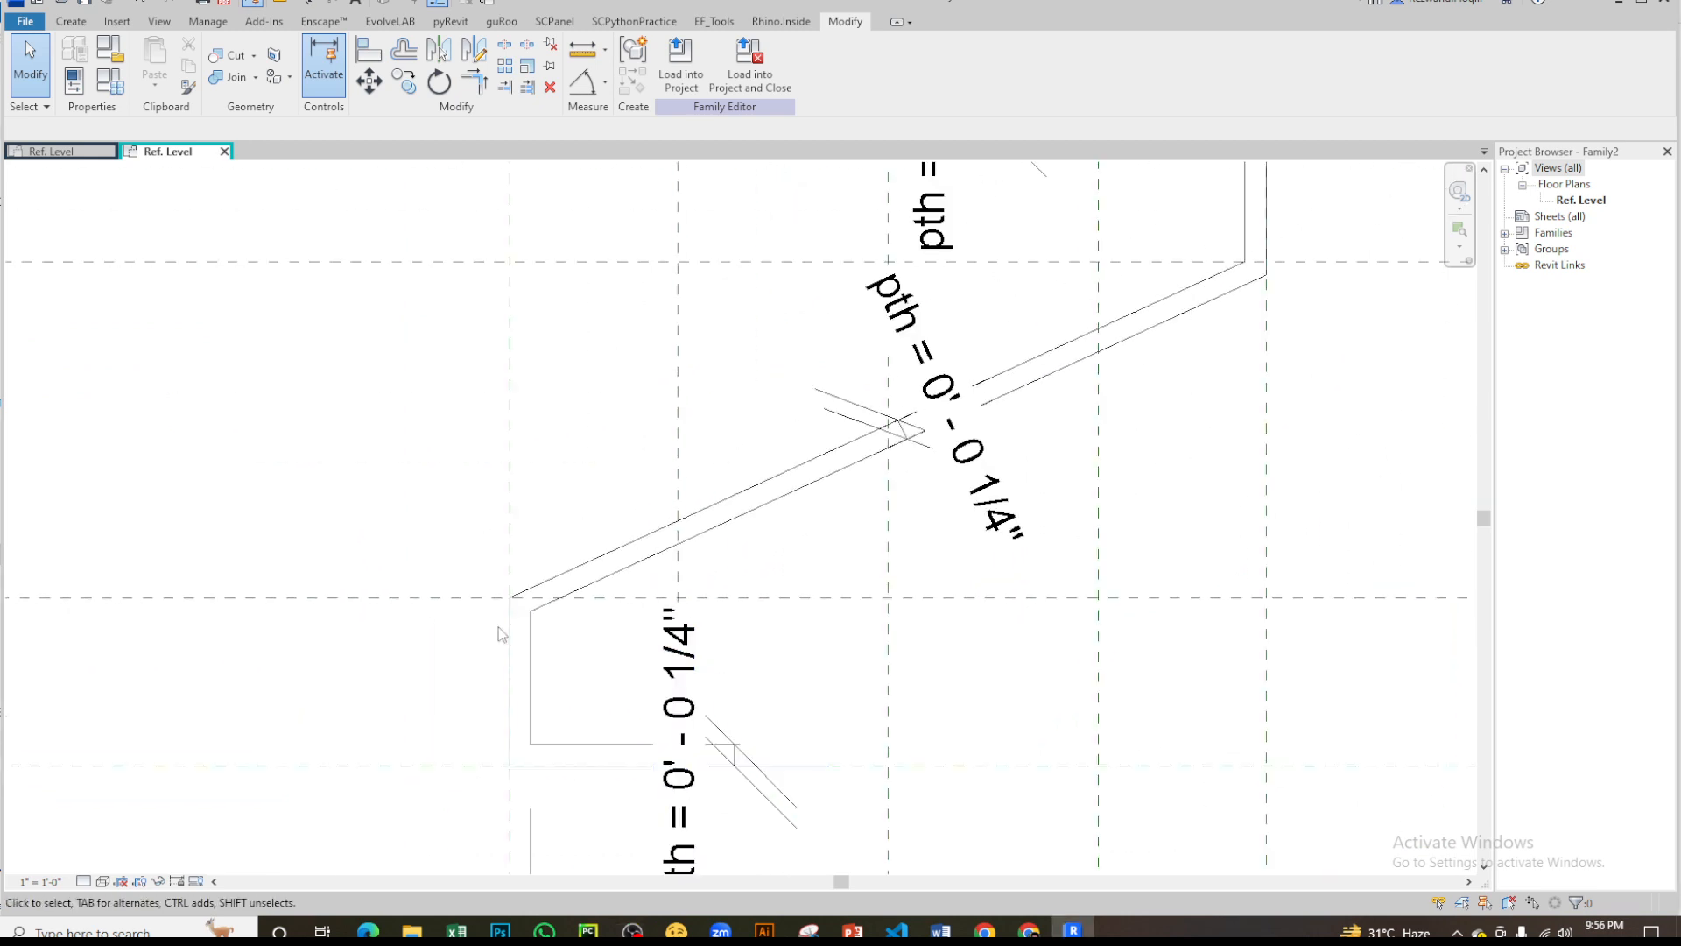
scroll(501, 634, up, 3)
scroll(499, 596, up, 3)
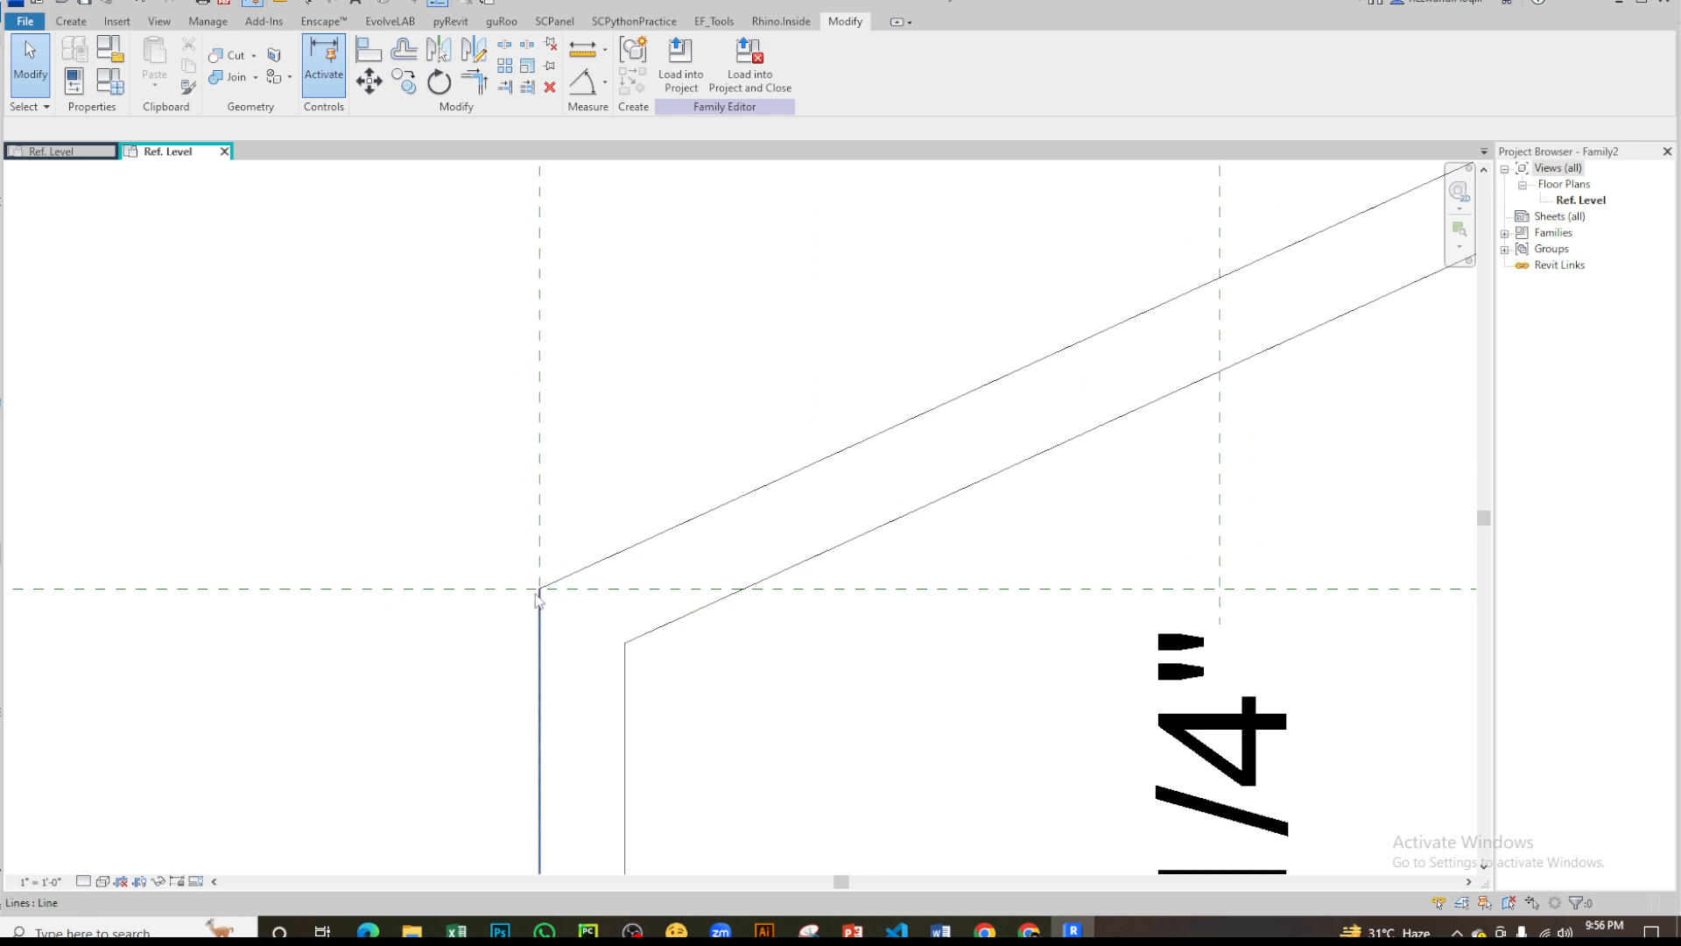
scroll(539, 599, down, 3)
scroll(1080, 398, up, 5)
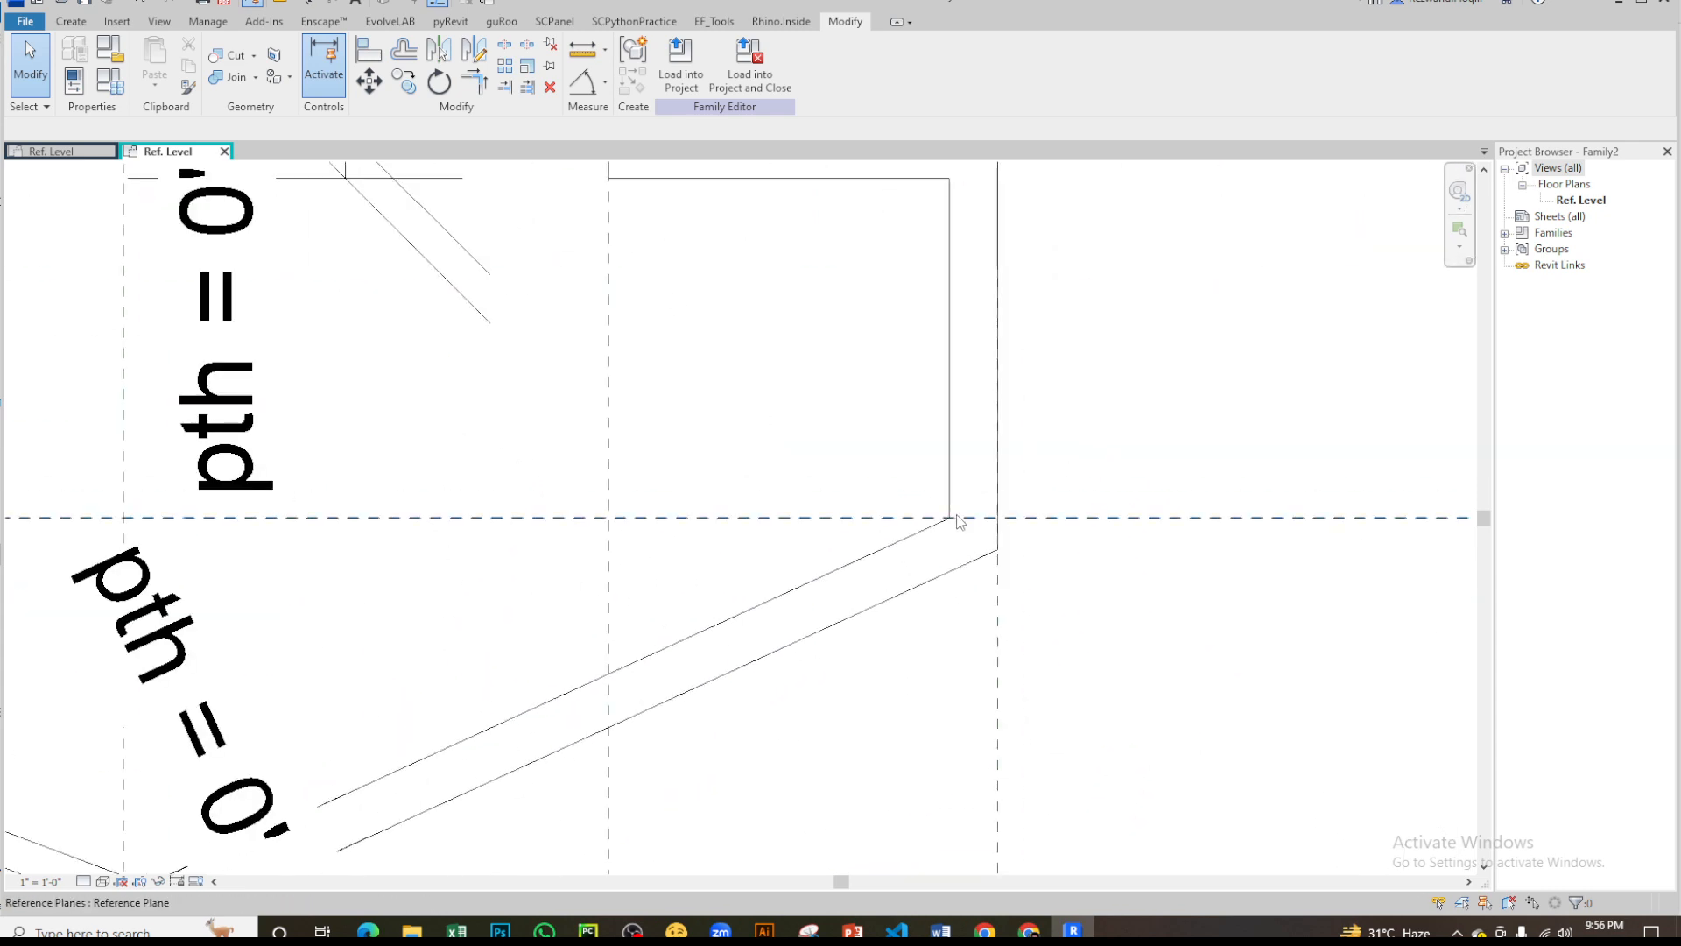
scroll(954, 517, down, 5)
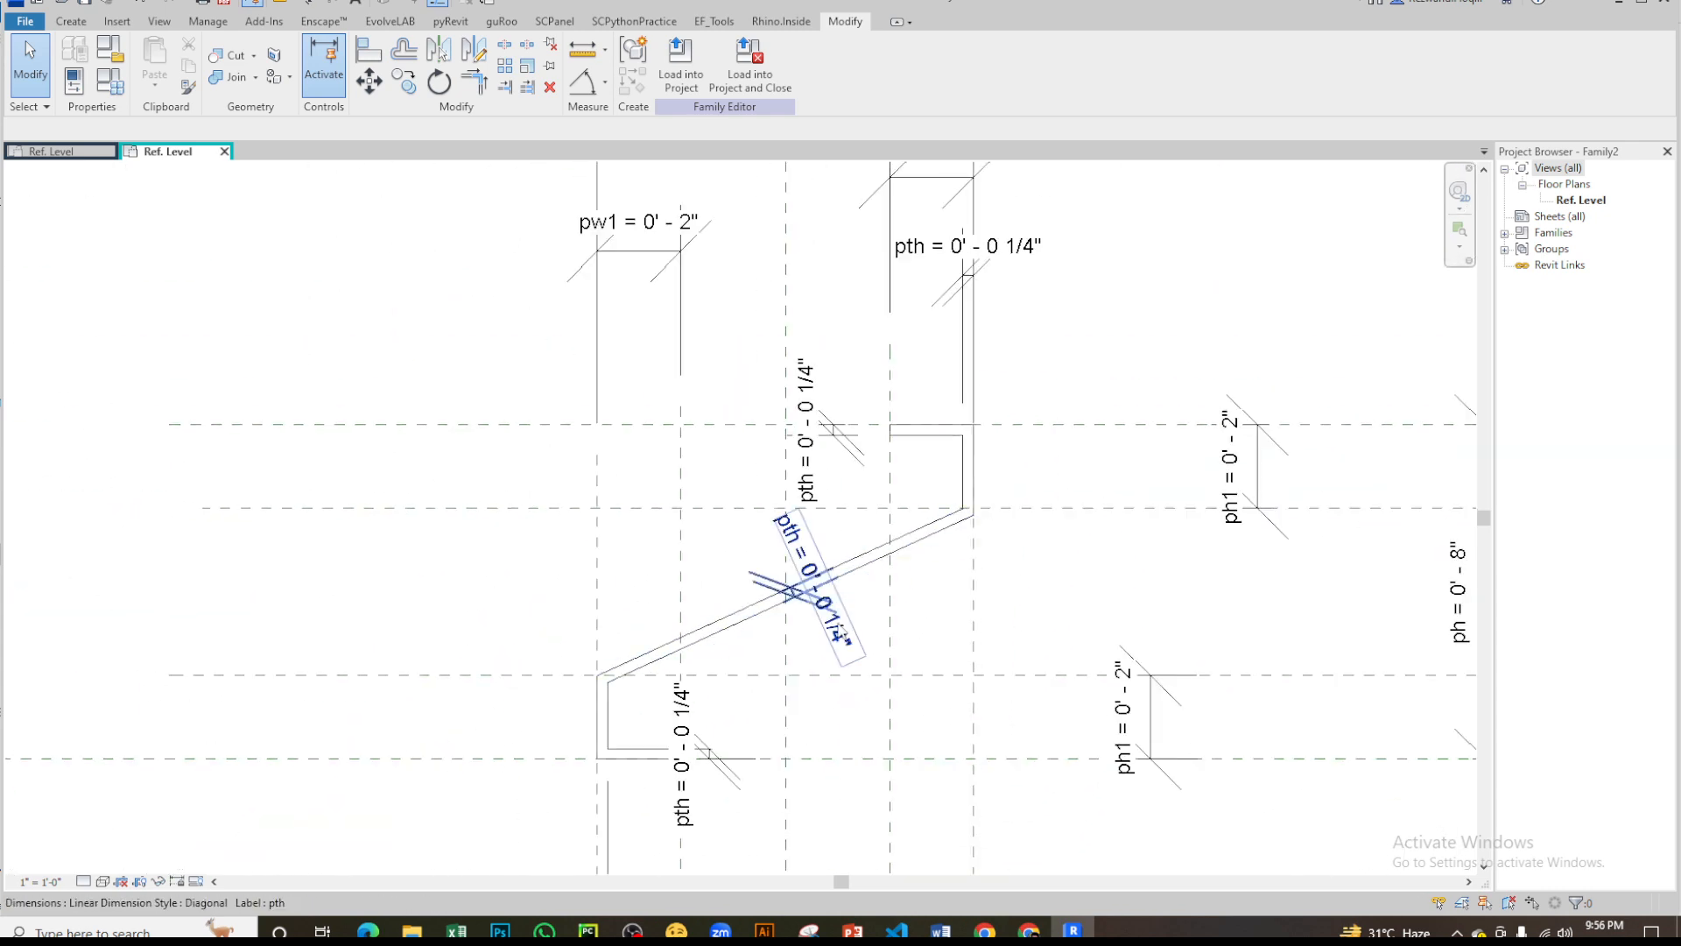
- Delete the pth thickness dimensions from the diagonal and from the horizontal flanges of both lips
click(841, 627)
key(Delete)
click(840, 431)
key(Delete)
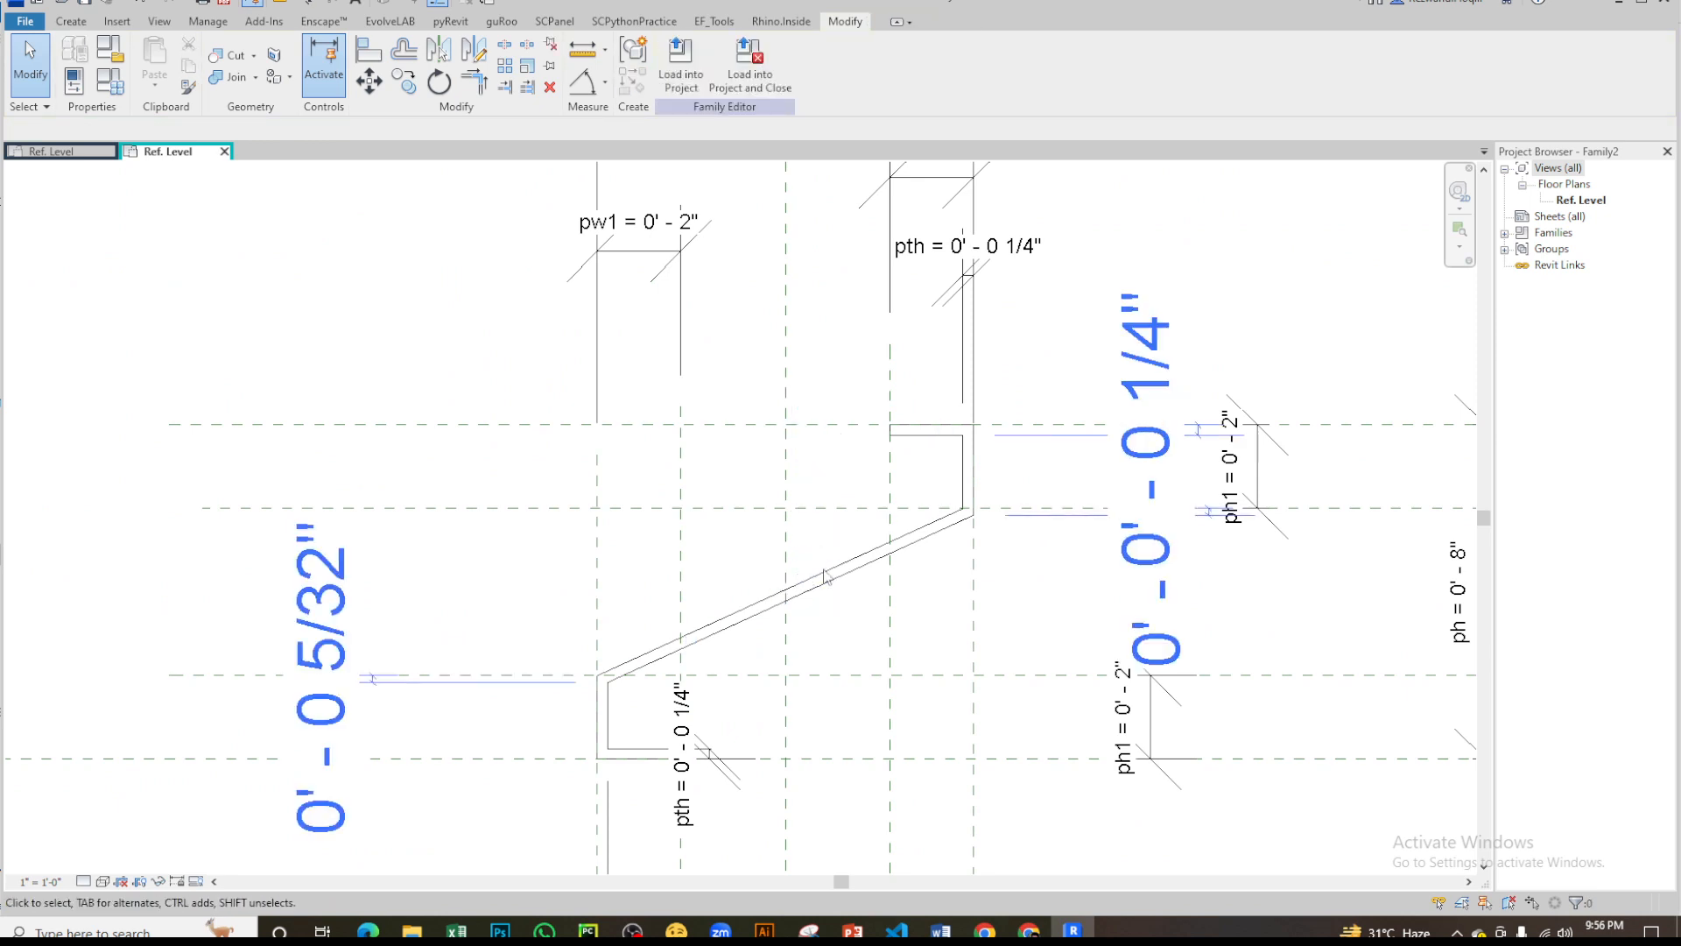
middle_drag(765, 686, 861, 561)
click(782, 594)
key(Delete)
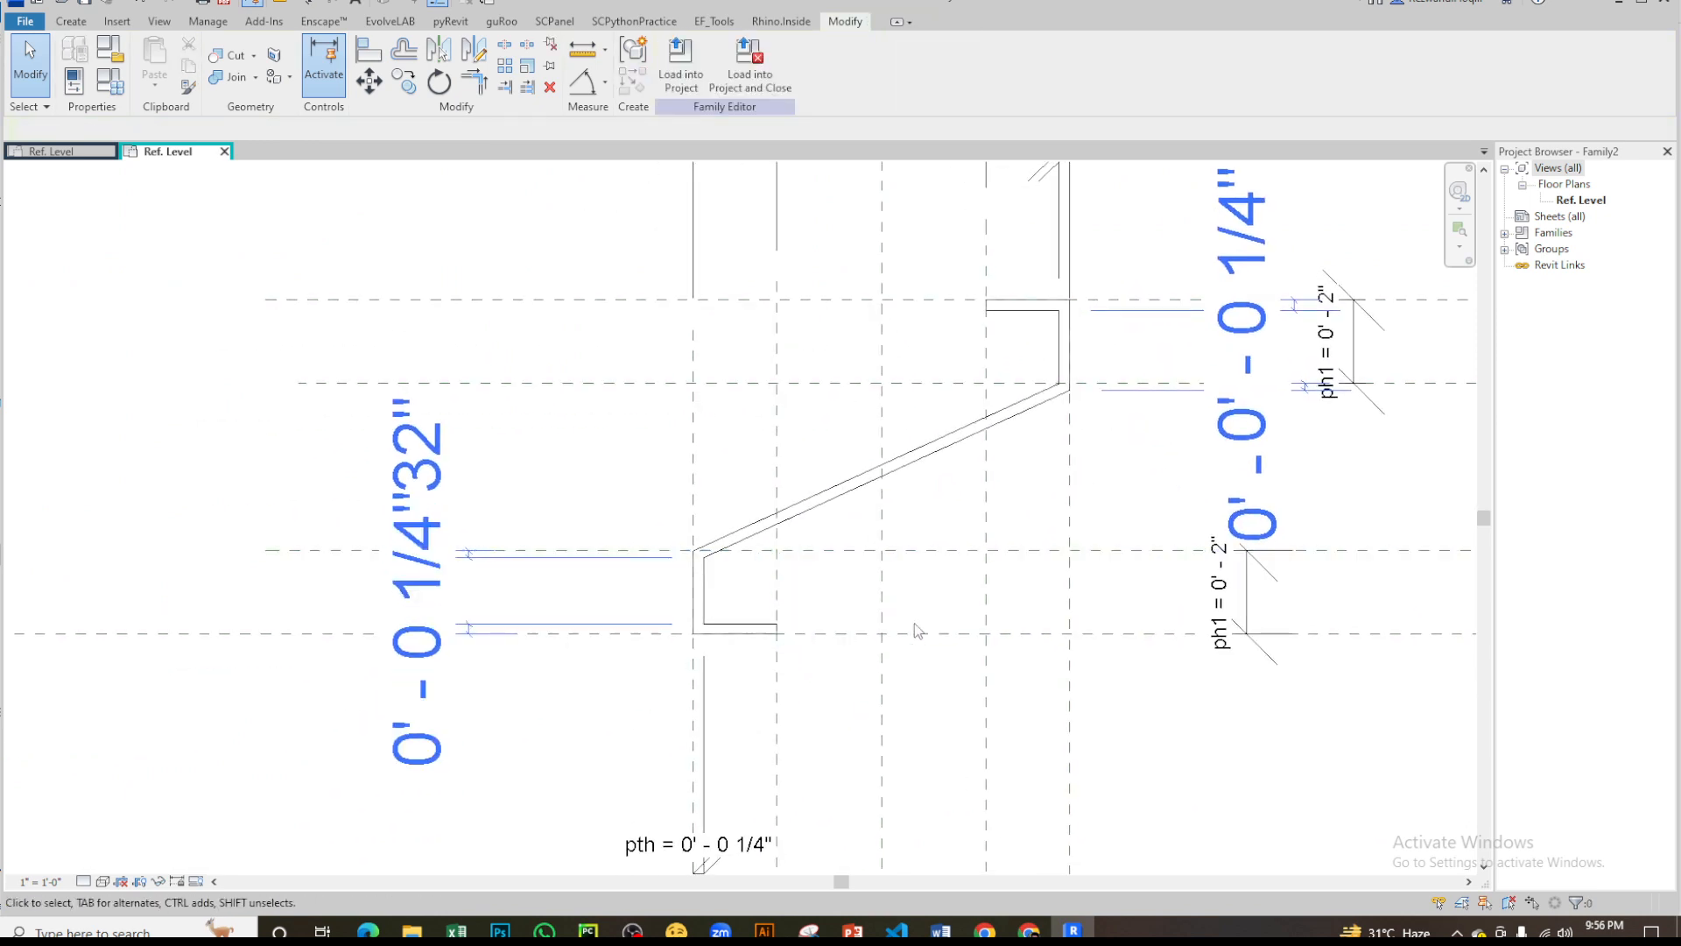
- Delete the pth thickness dimensions from the vertical walls of the lower and upper lips
click(735, 854)
key(Delete)
scroll(823, 586, down, 2)
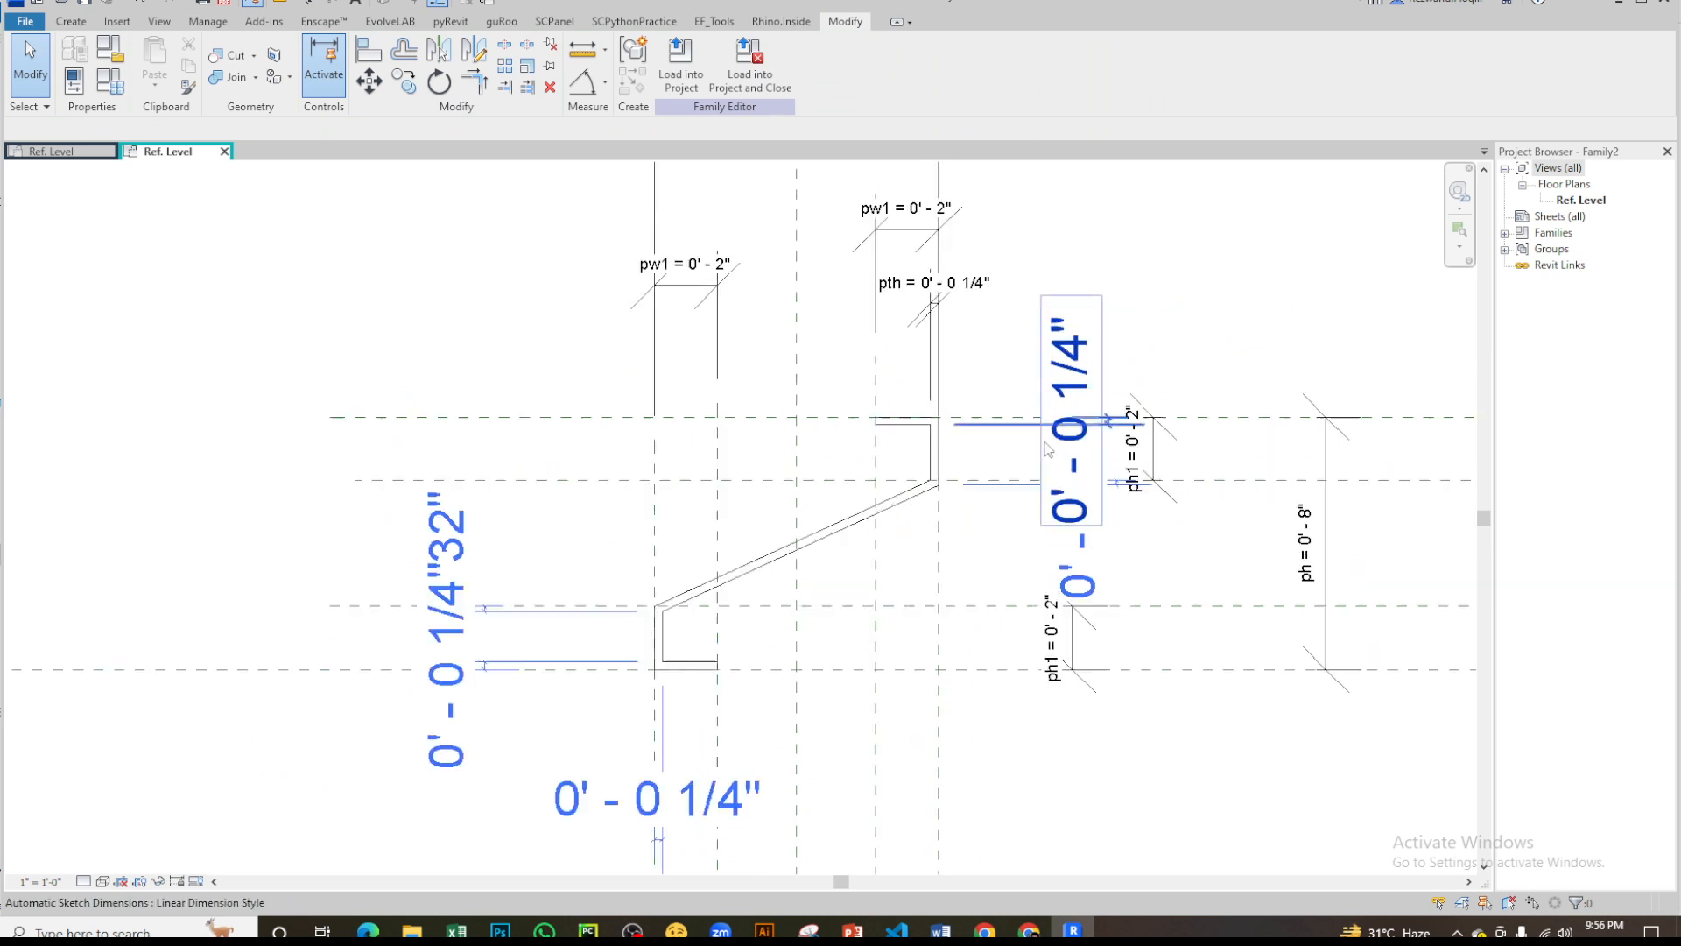
scroll(1048, 449, up, 2)
middle_drag(893, 358, 975, 594)
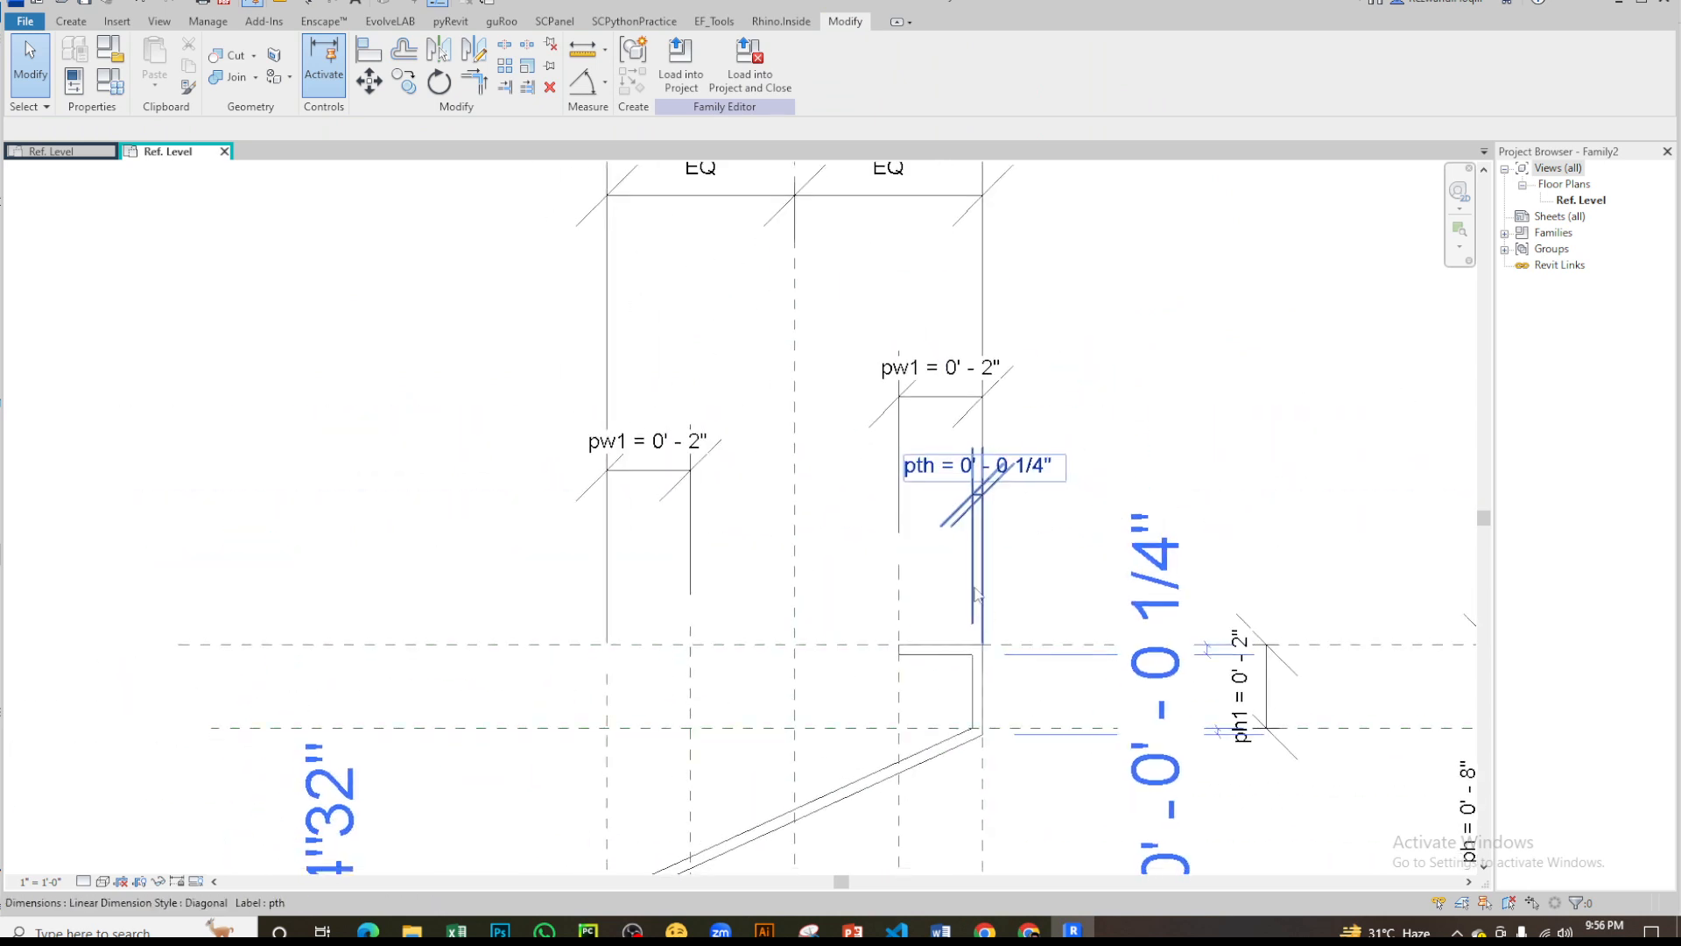
click(1030, 471)
key(Delete)
- Examine both ends of the diagonal against the reference plane intersections at the lower and upper lips
middle_drag(932, 770, 1041, 445)
middle_drag(999, 504, 1008, 588)
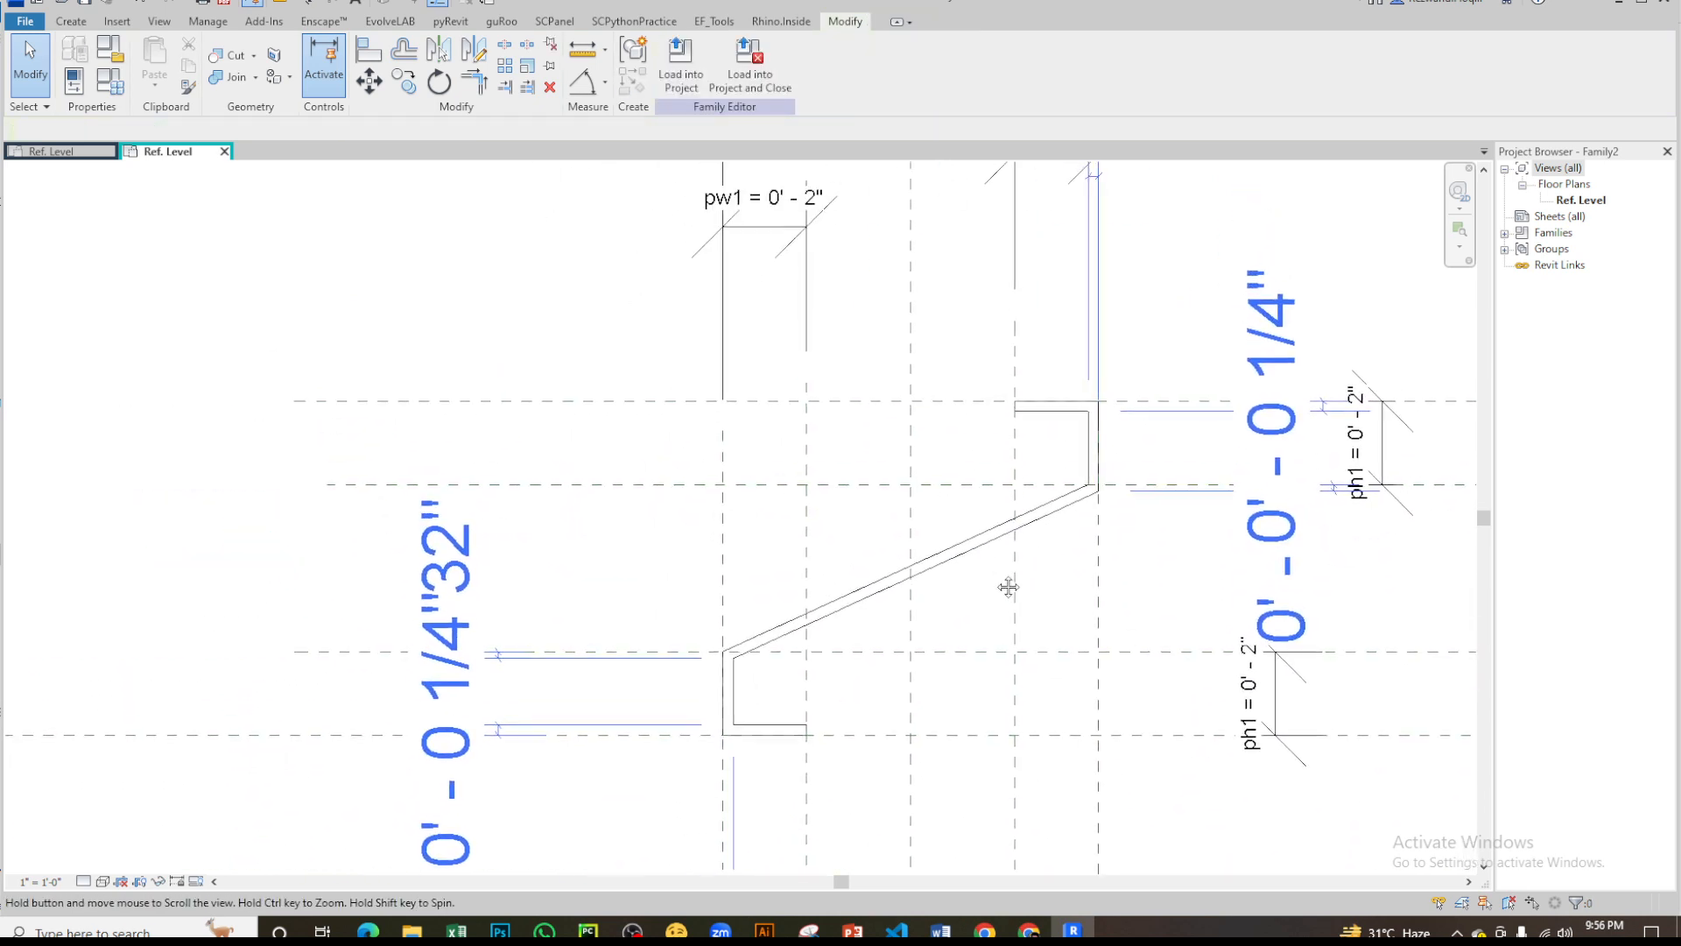
scroll(1100, 450, up, 5)
scroll(1027, 369, down, 4)
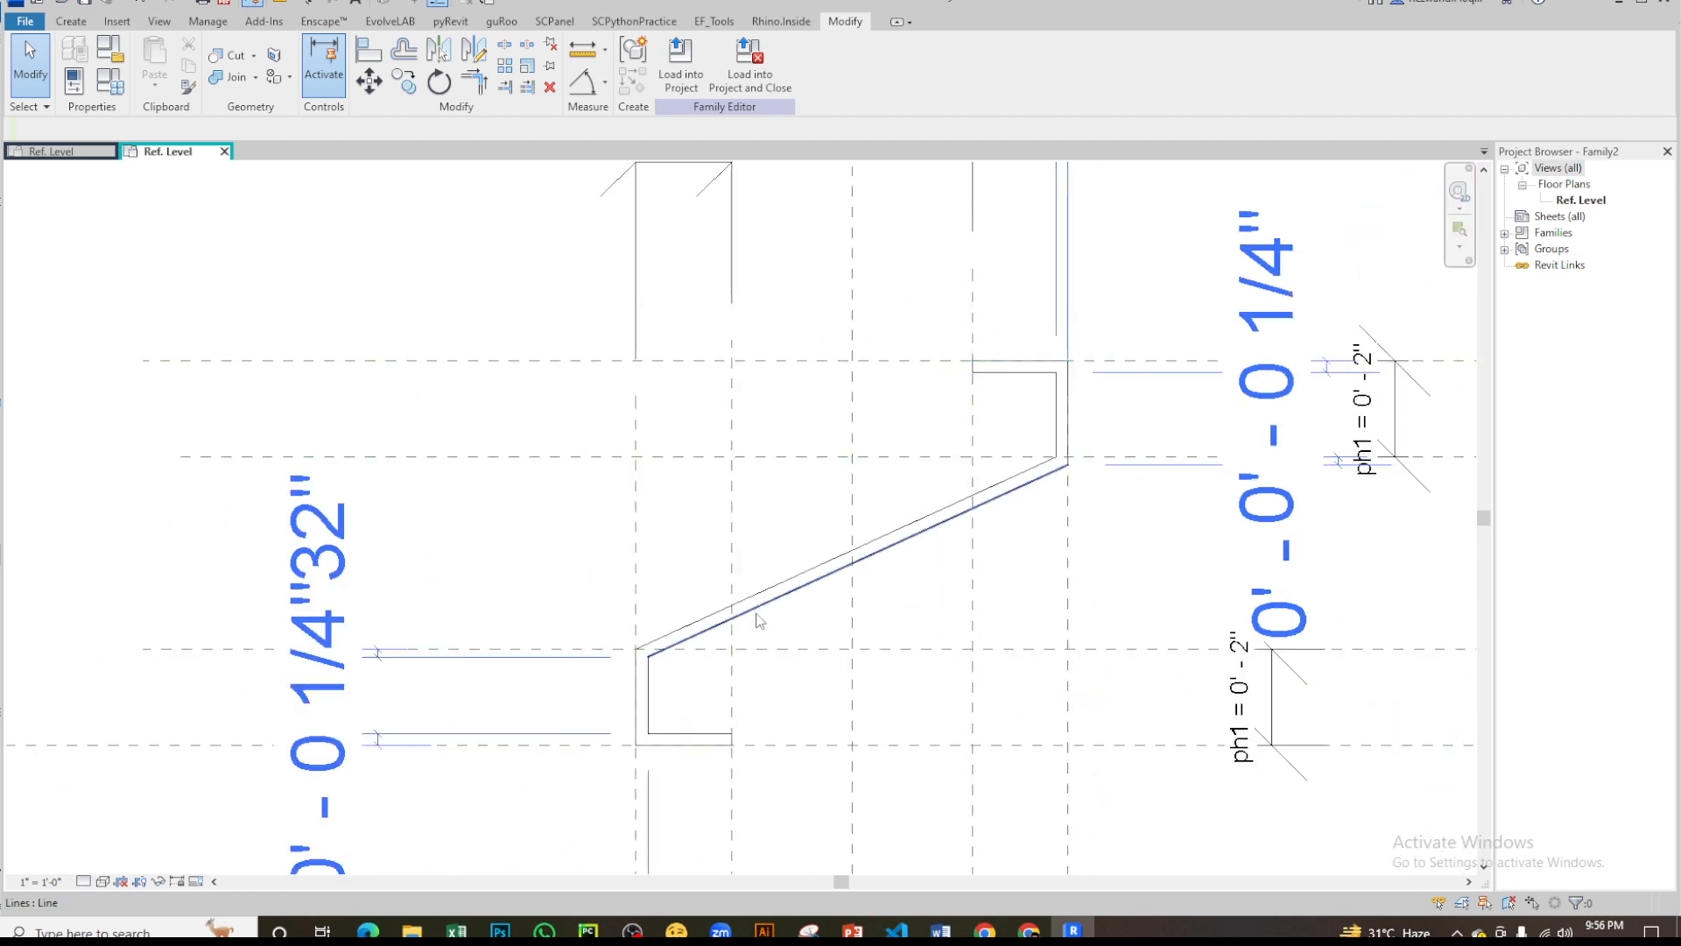
scroll(758, 620, up, 6)
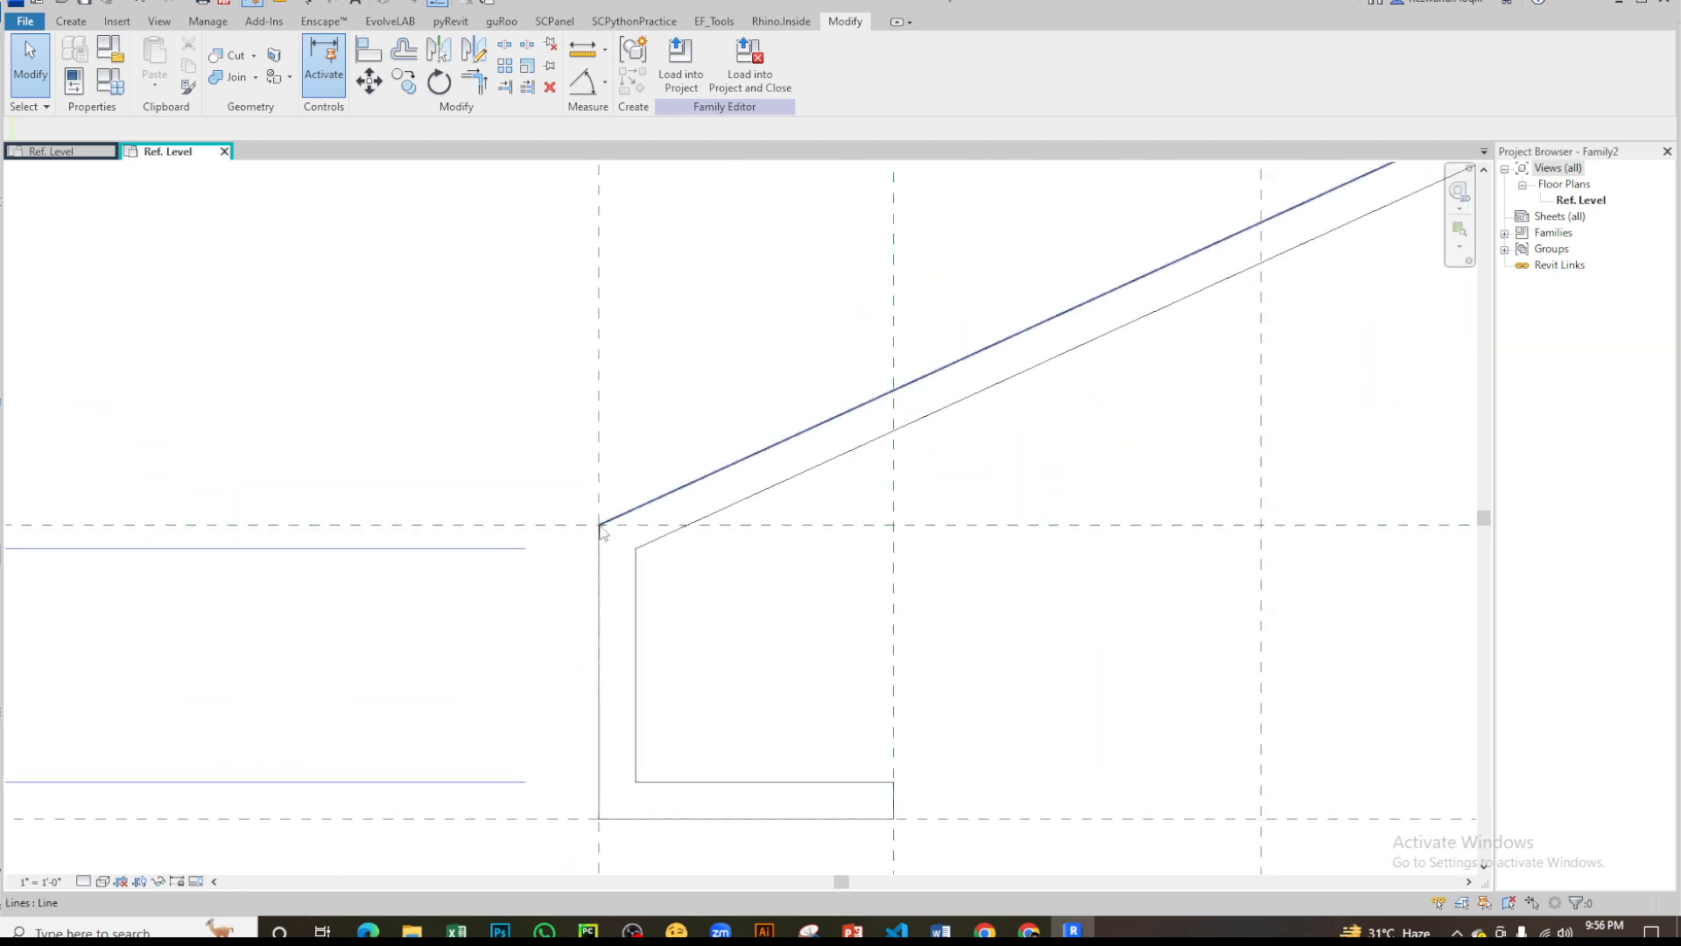
scroll(600, 529, down, 2)
middle_drag(600, 532, 499, 801)
middle_drag(1276, 433, 823, 546)
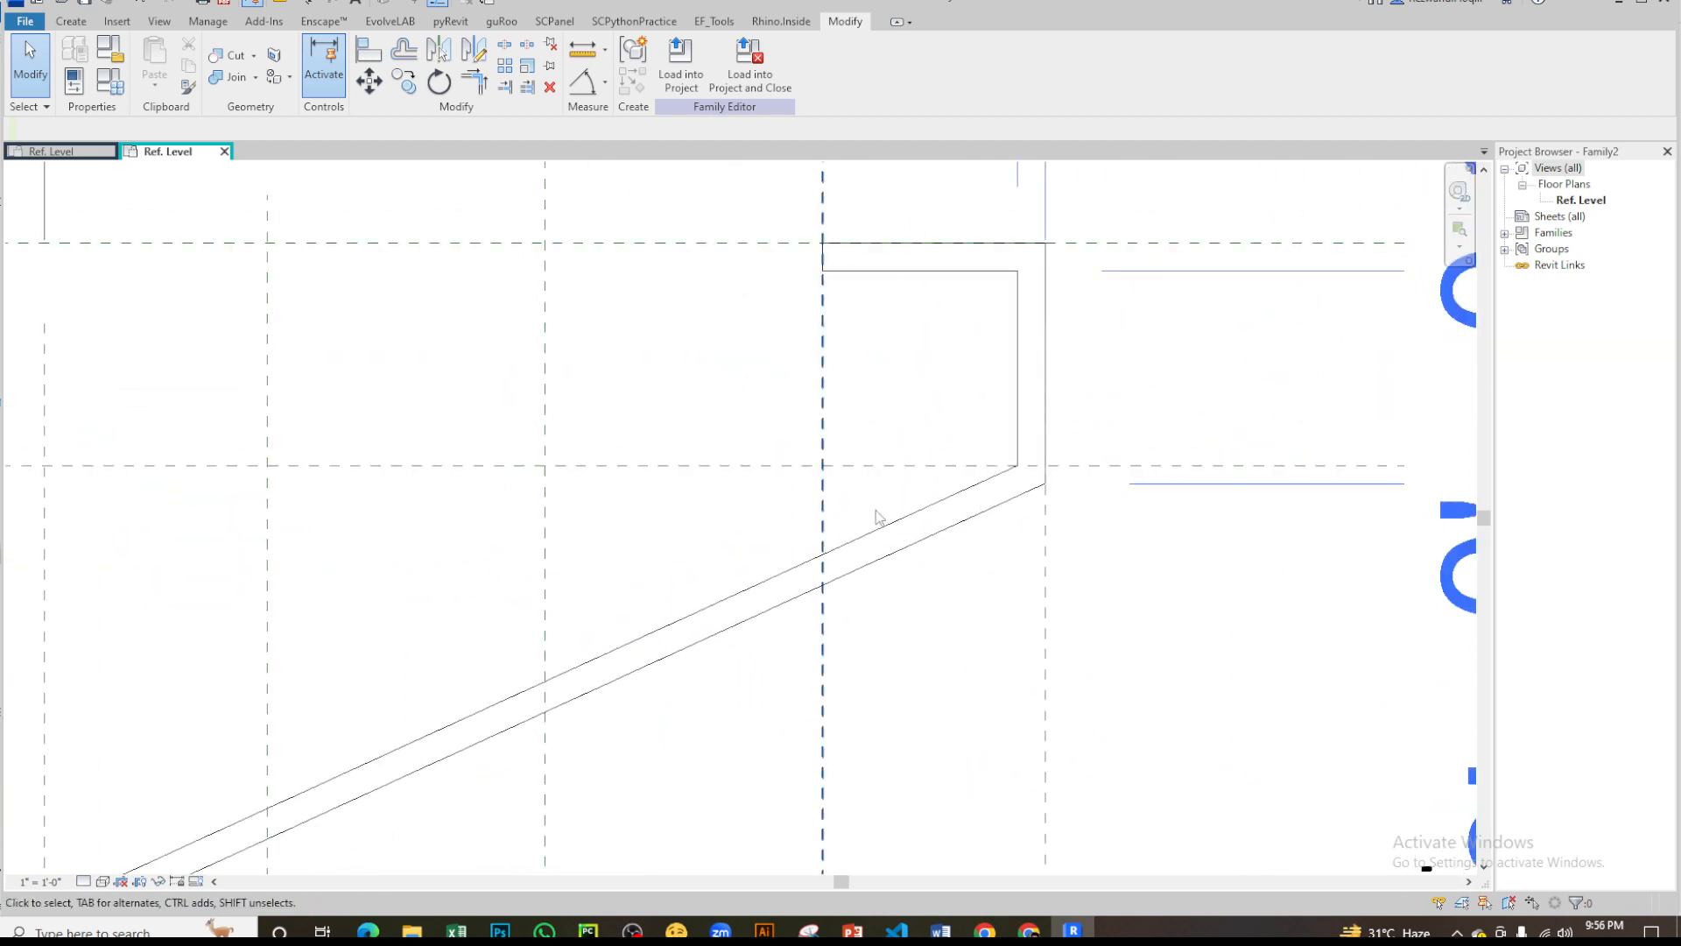
scroll(1016, 486, down, 4)
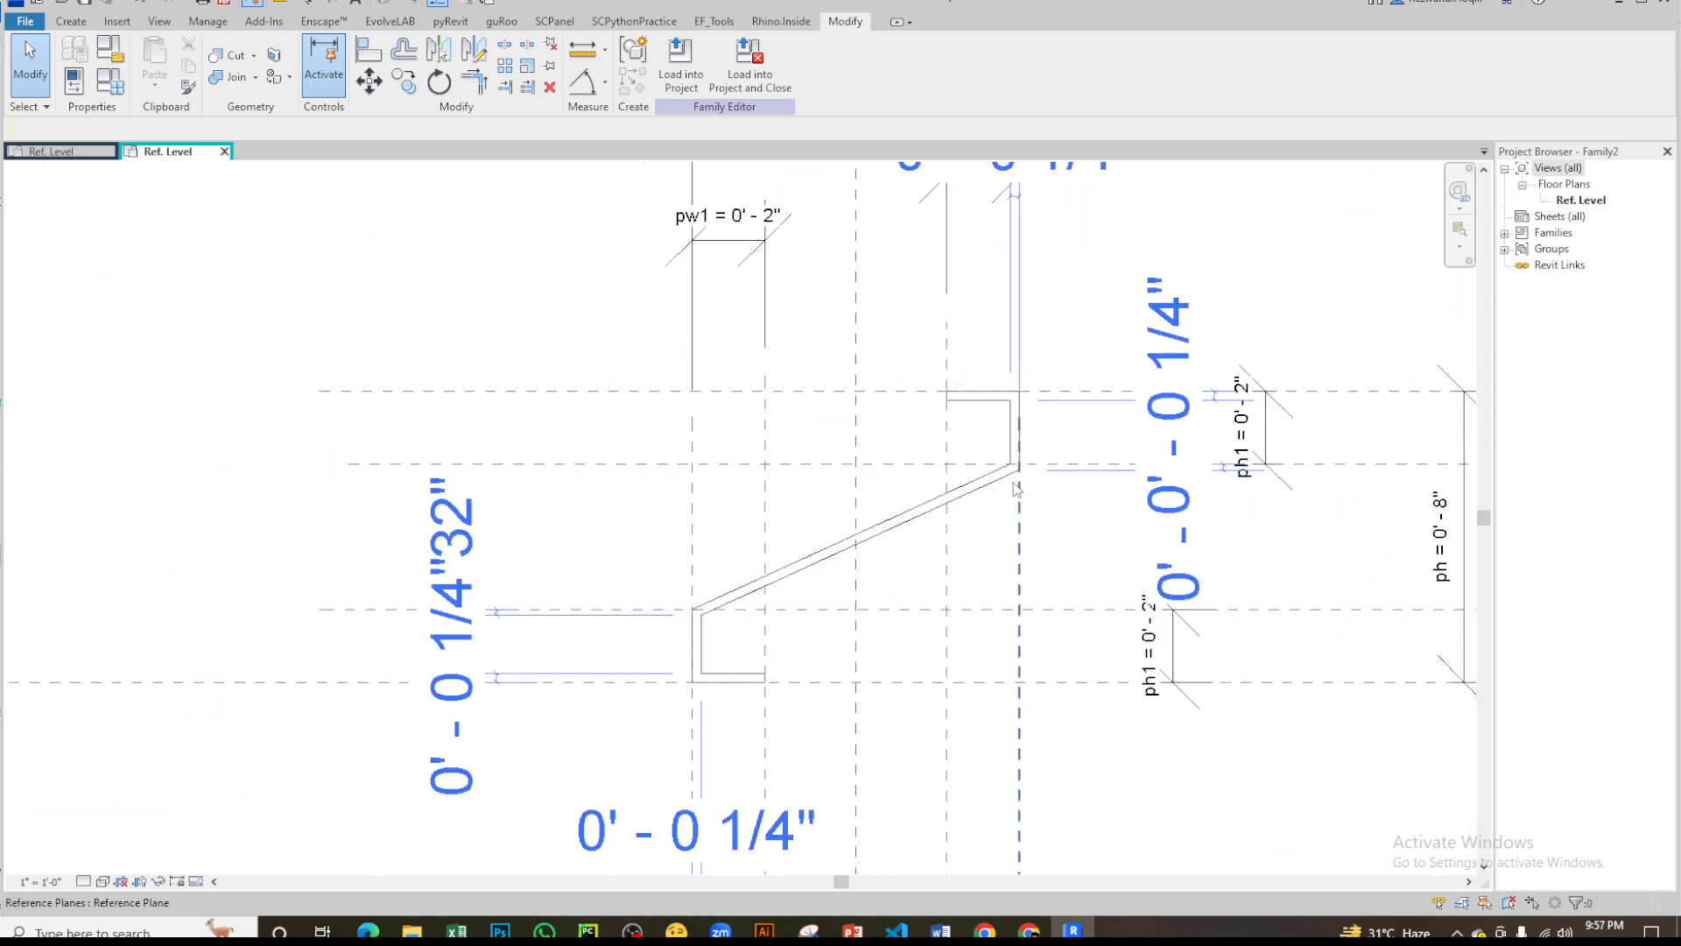
- Inspect the diagonal's upper line and its end positions between the two inner ph1 reference planes
scroll(1015, 486, up, 3)
scroll(654, 624, up, 2)
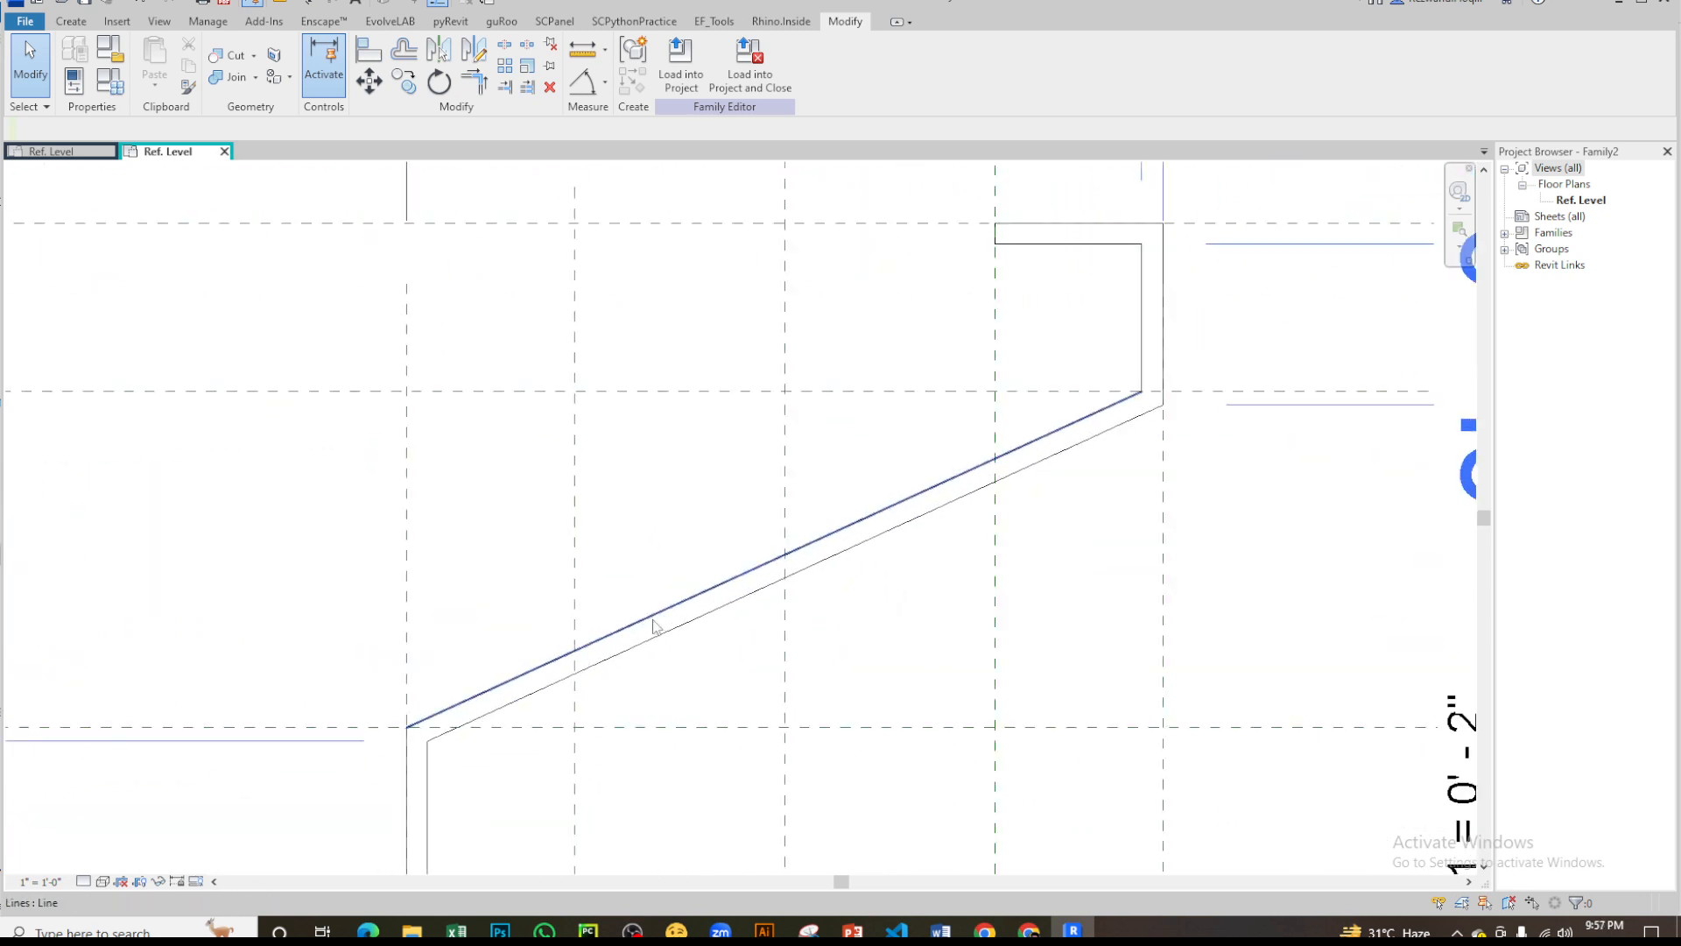
click(654, 624)
key(Escape)
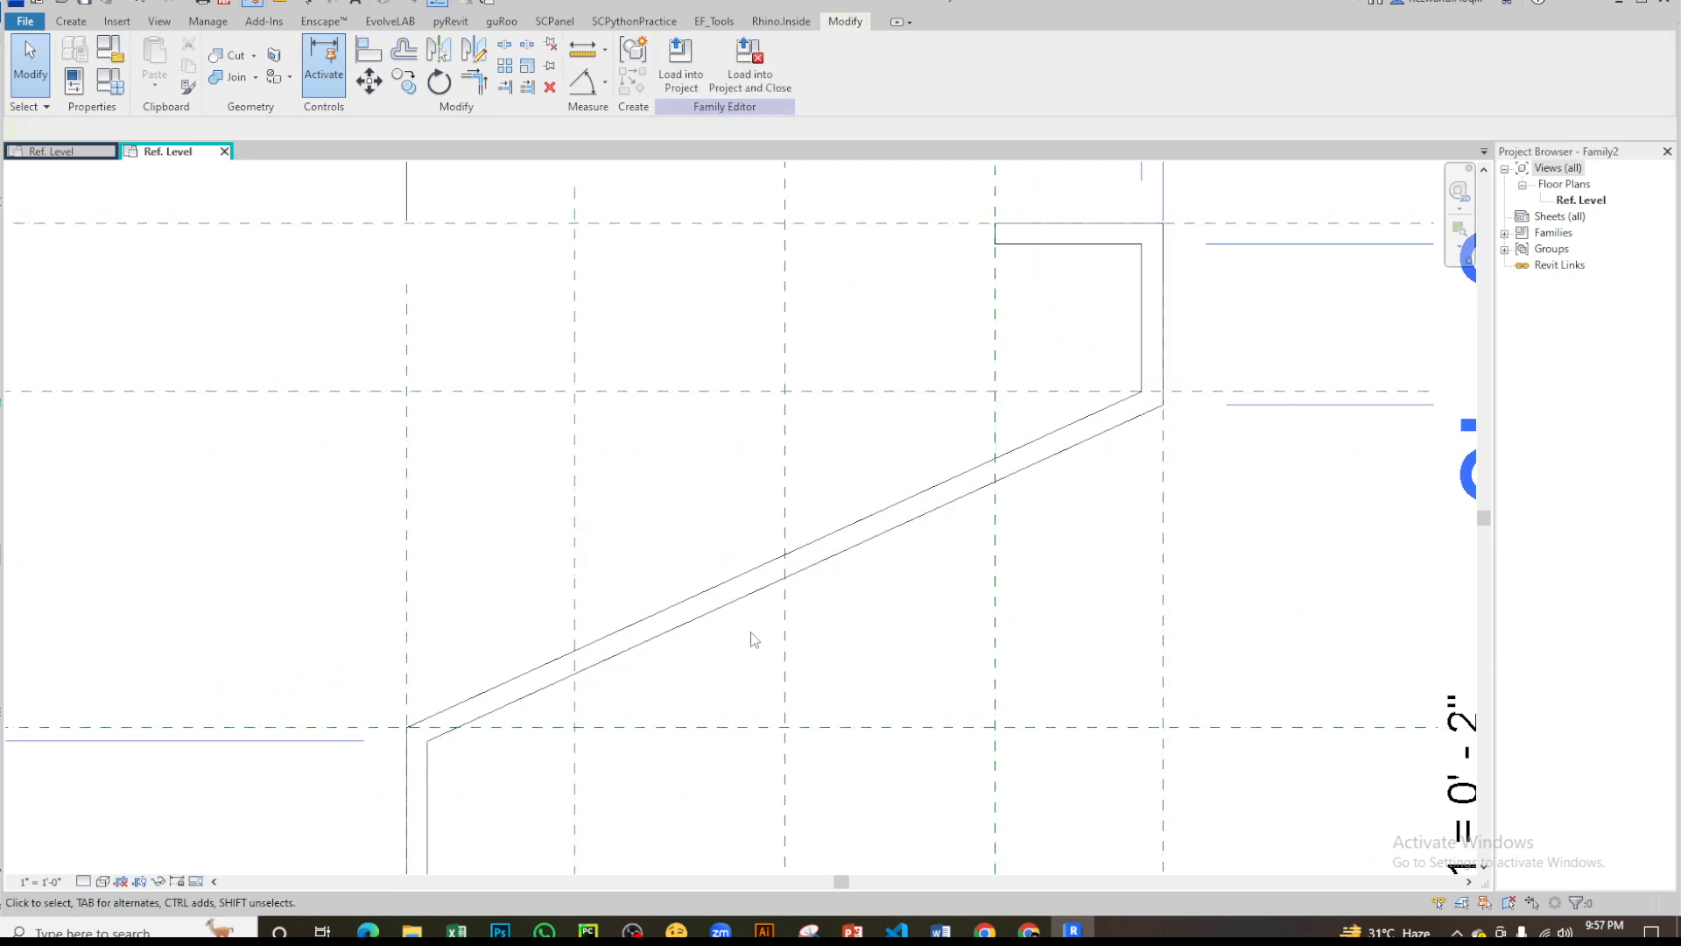
middle_drag(454, 731, 793, 462)
scroll(909, 572, down, 5)
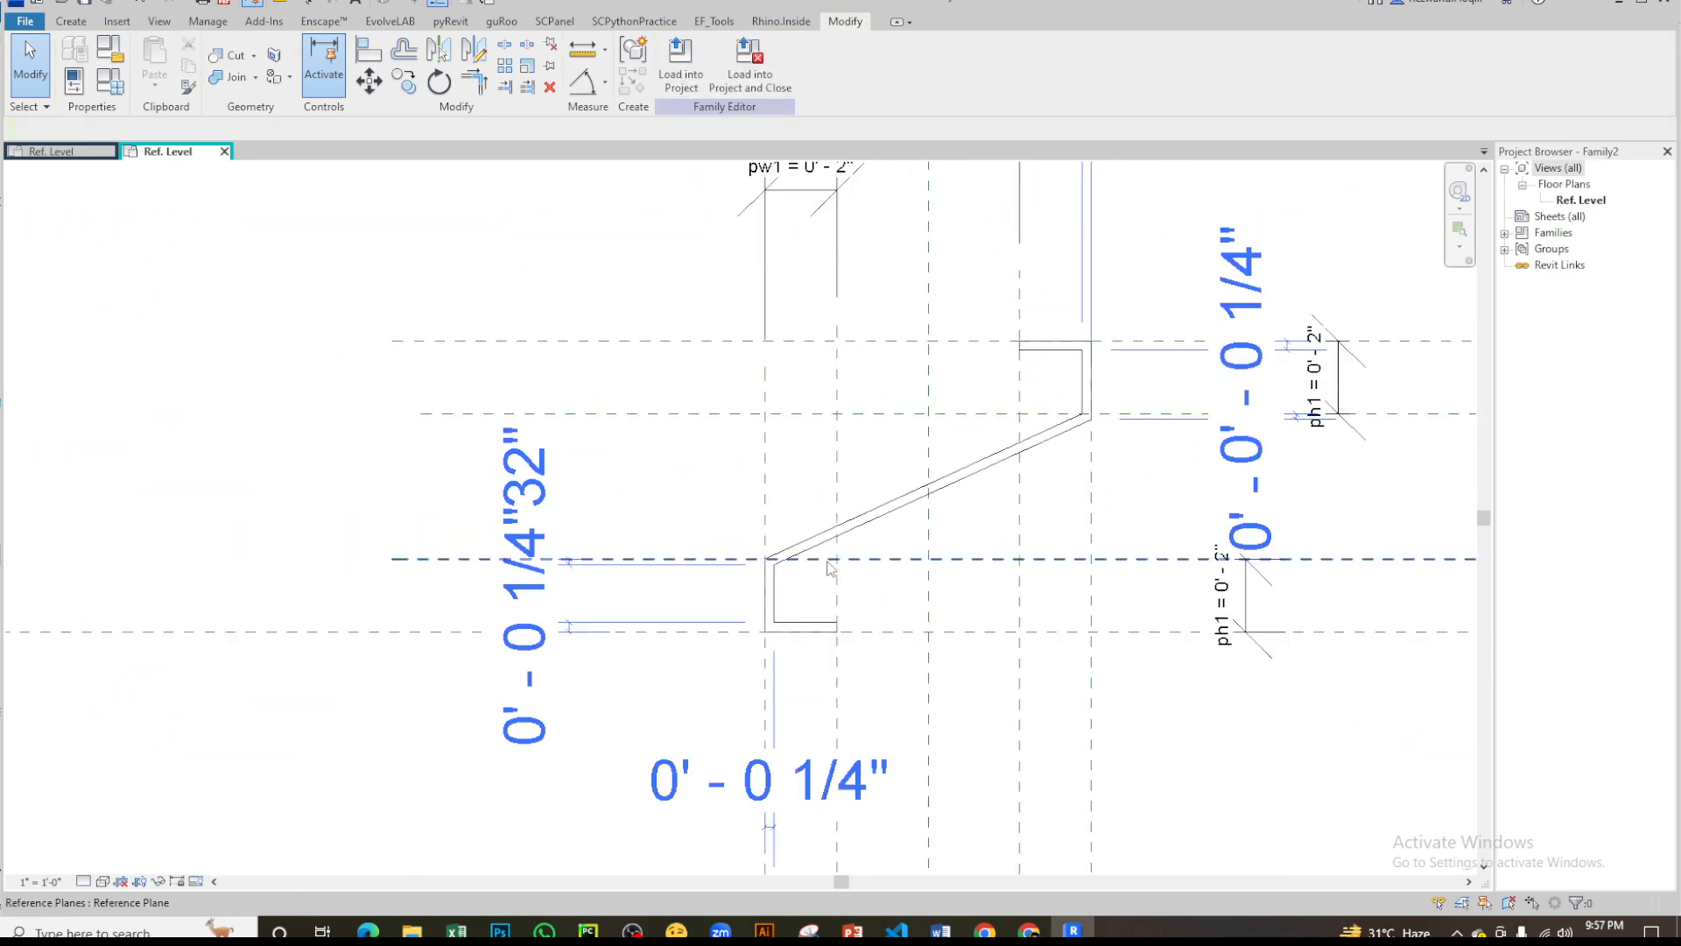
scroll(970, 451, up, 6)
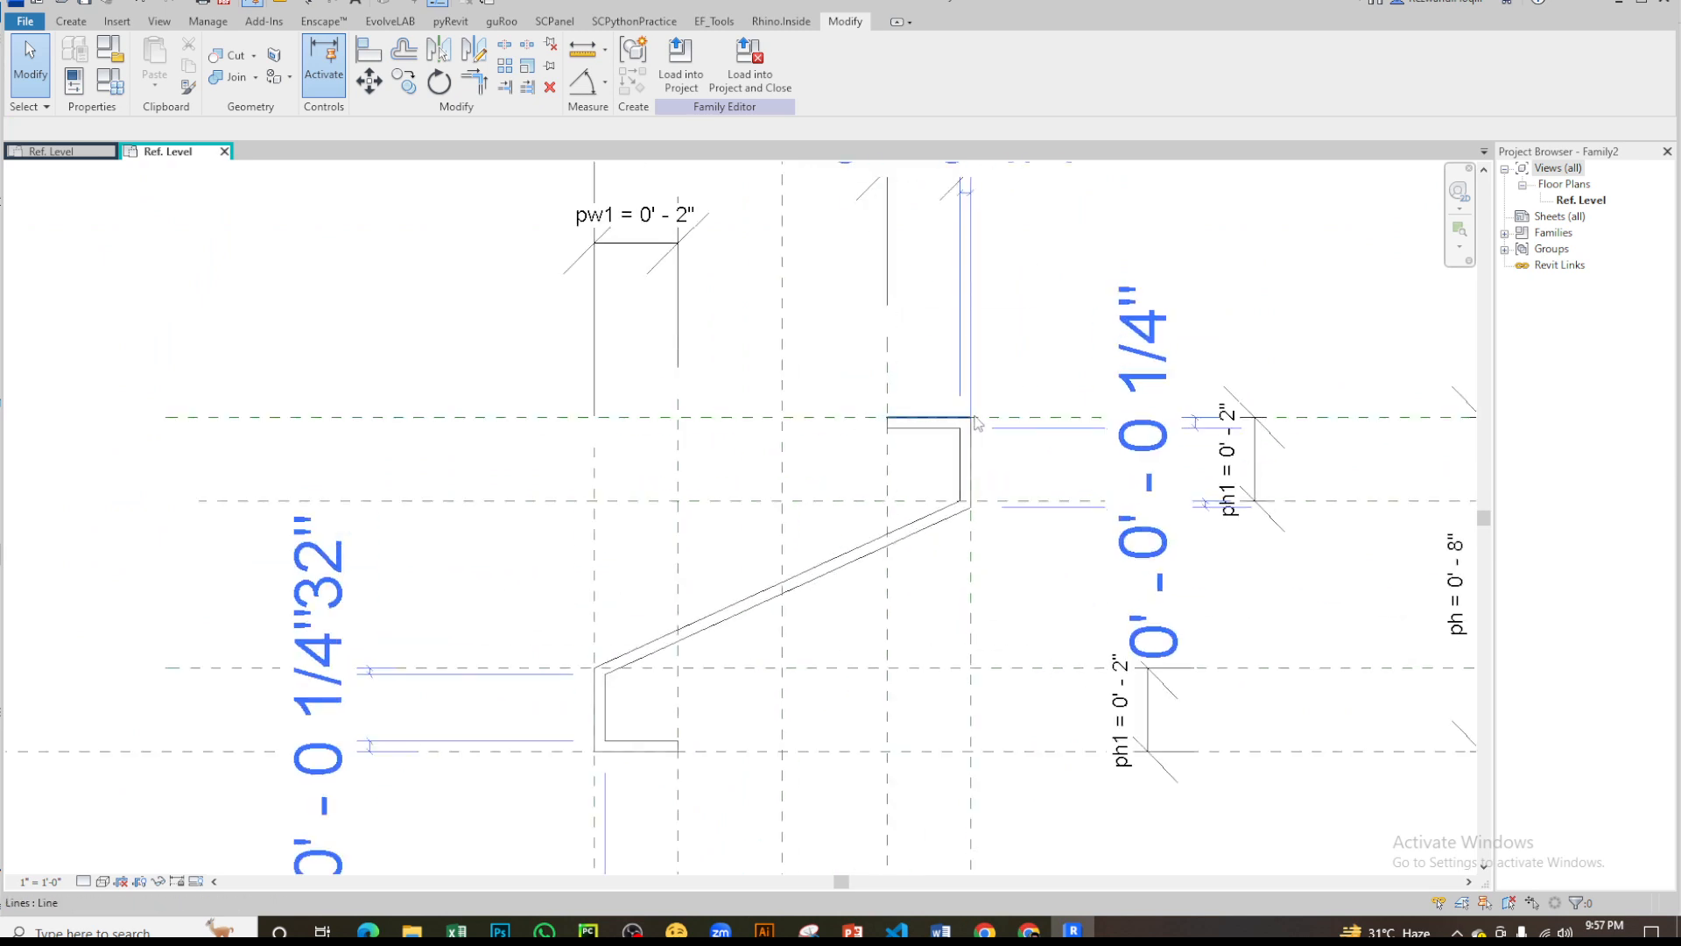
- Inspect the locked constraints around the upper lip by selecting the topmost horizontal reference plane, and clear the selection
click(928, 419)
scroll(928, 433, up, 2)
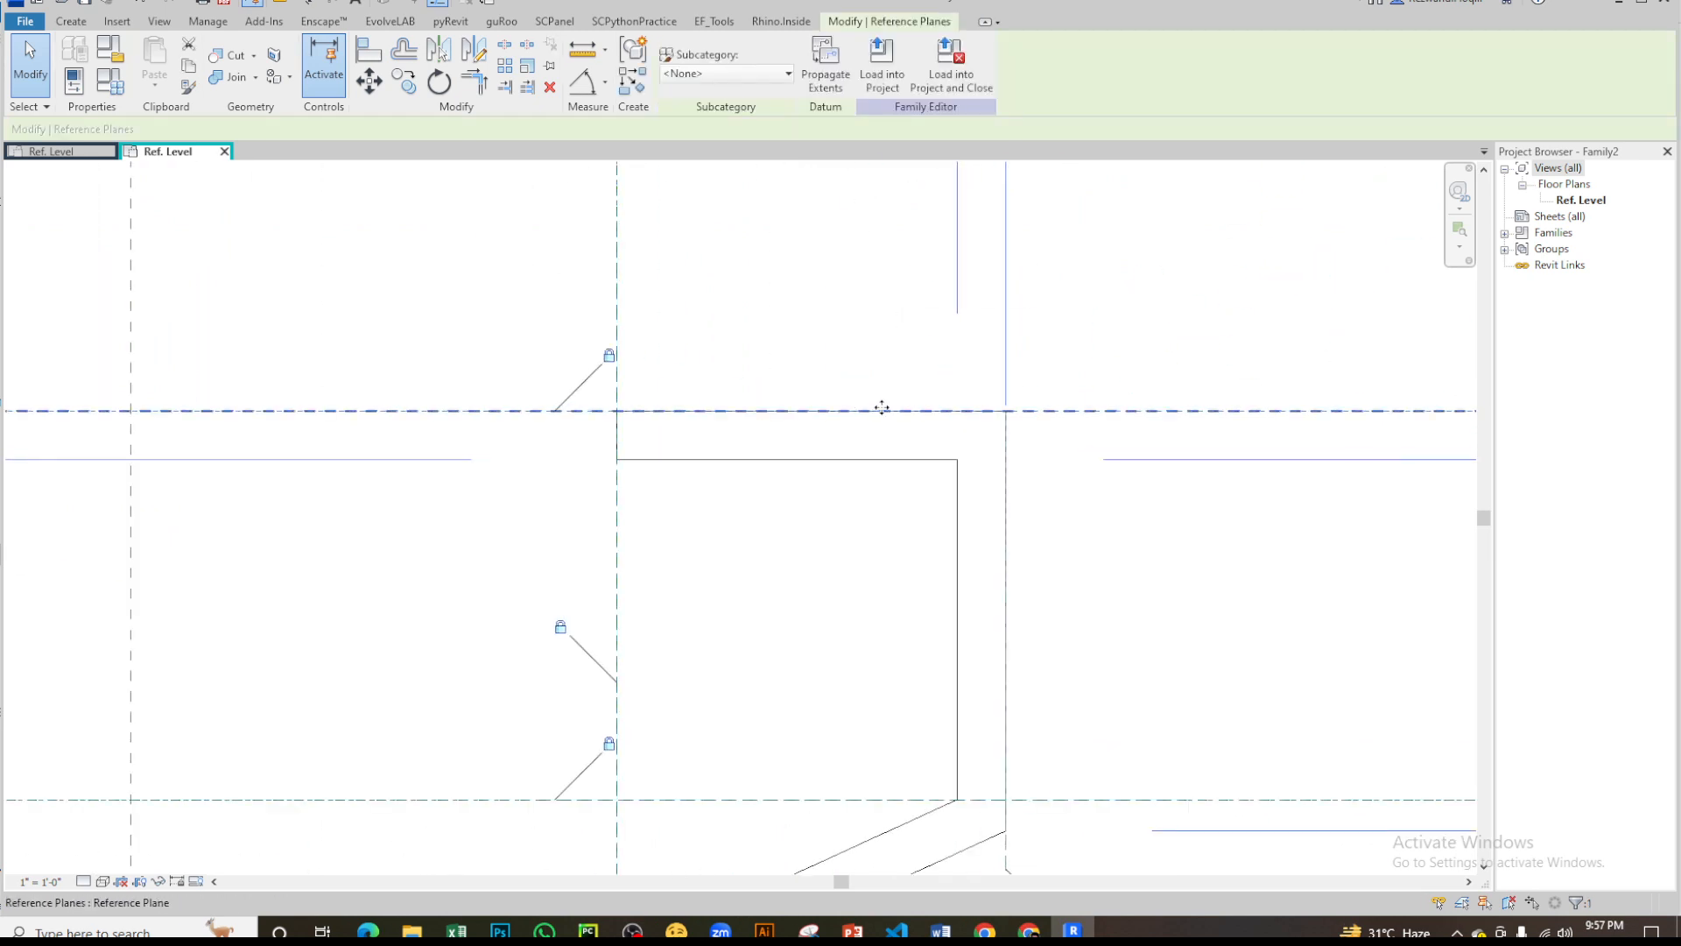
scroll(963, 456, down, 1)
middle_drag(975, 531, 1037, 489)
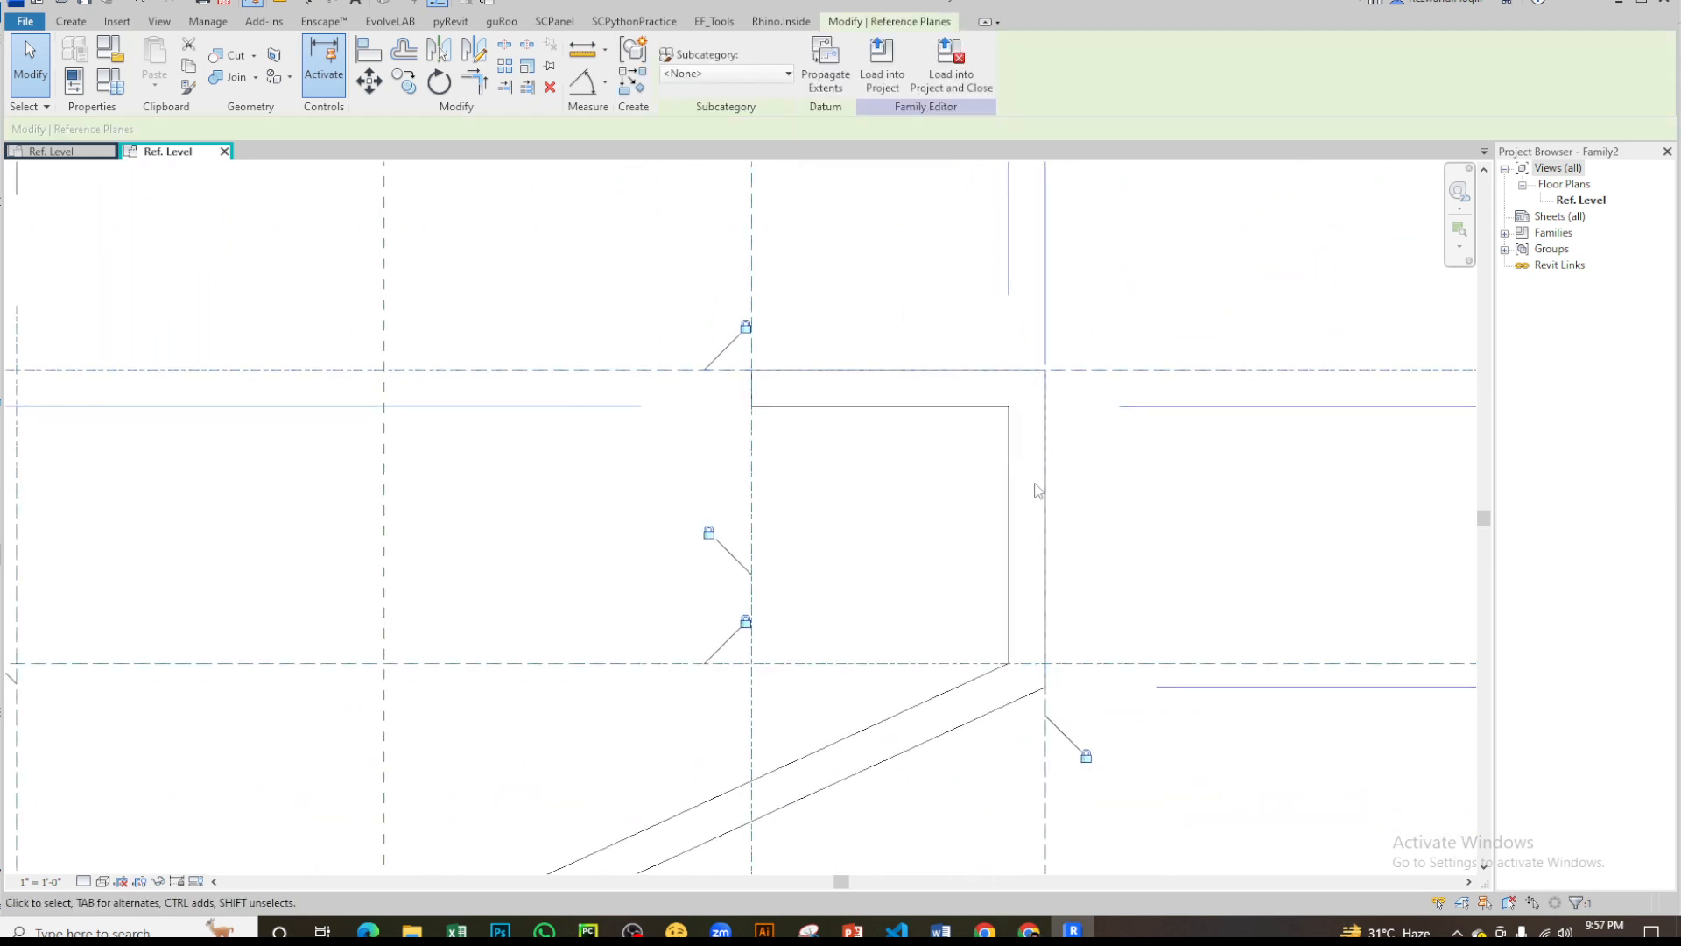
click(949, 488)
- Examine the lower lip's outer bottom corner and its free end against the surrounding reference planes
scroll(922, 511, down, 5)
scroll(650, 826, up, 3)
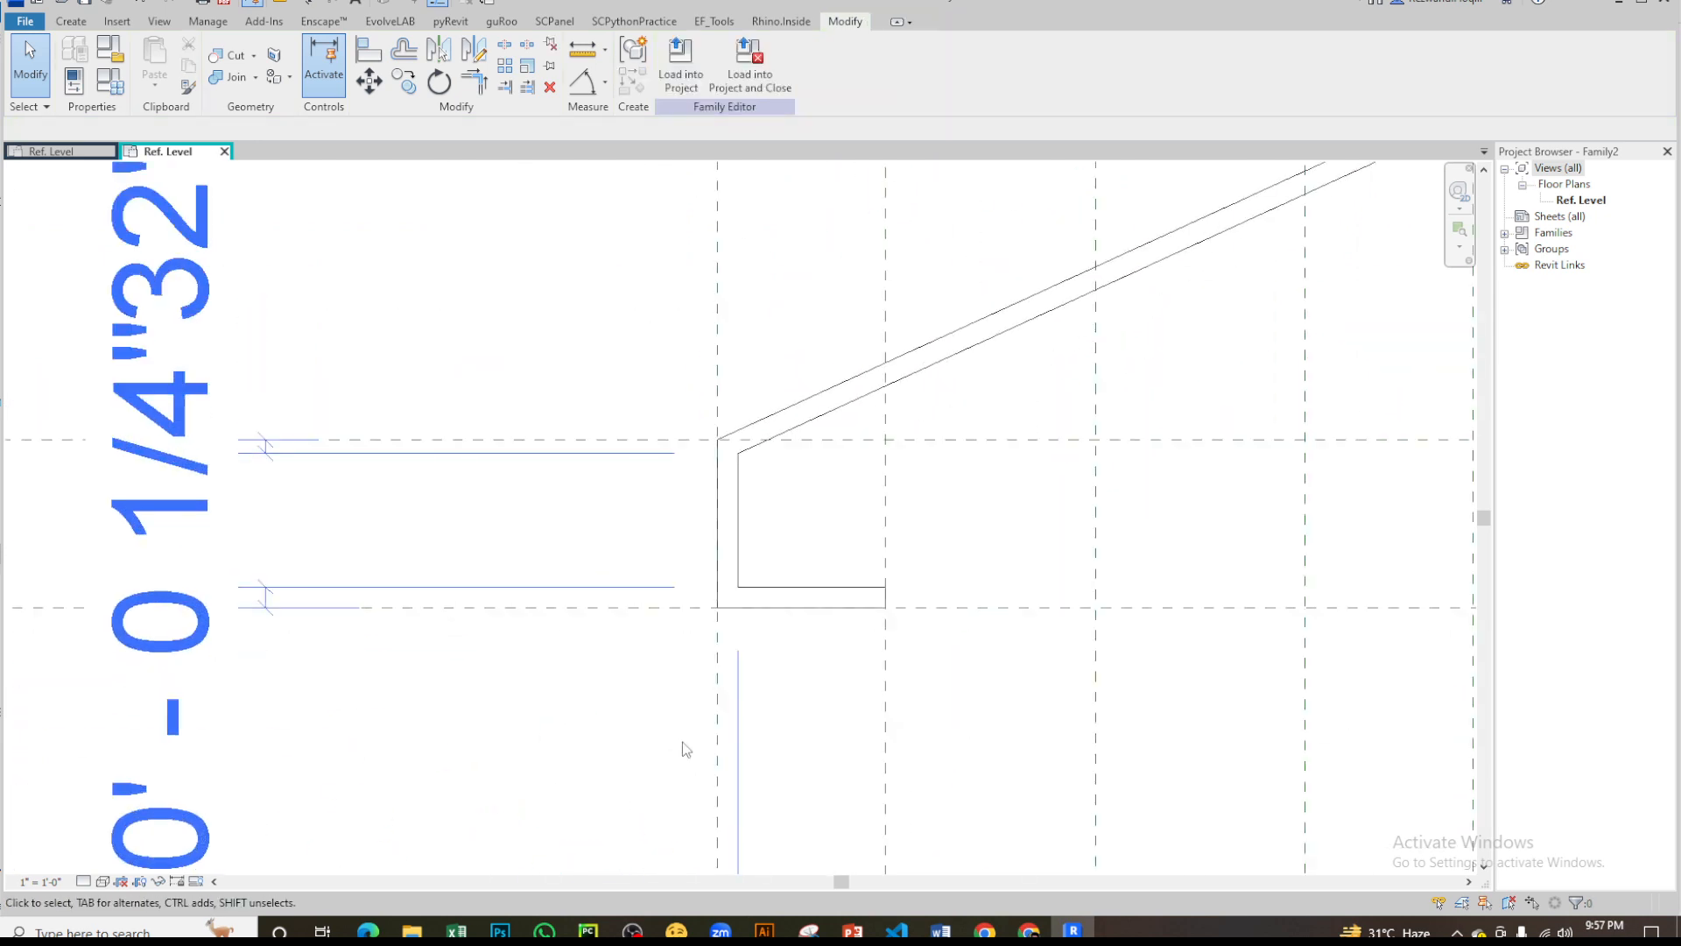
scroll(900, 618, up, 2)
scroll(593, 593, up, 5)
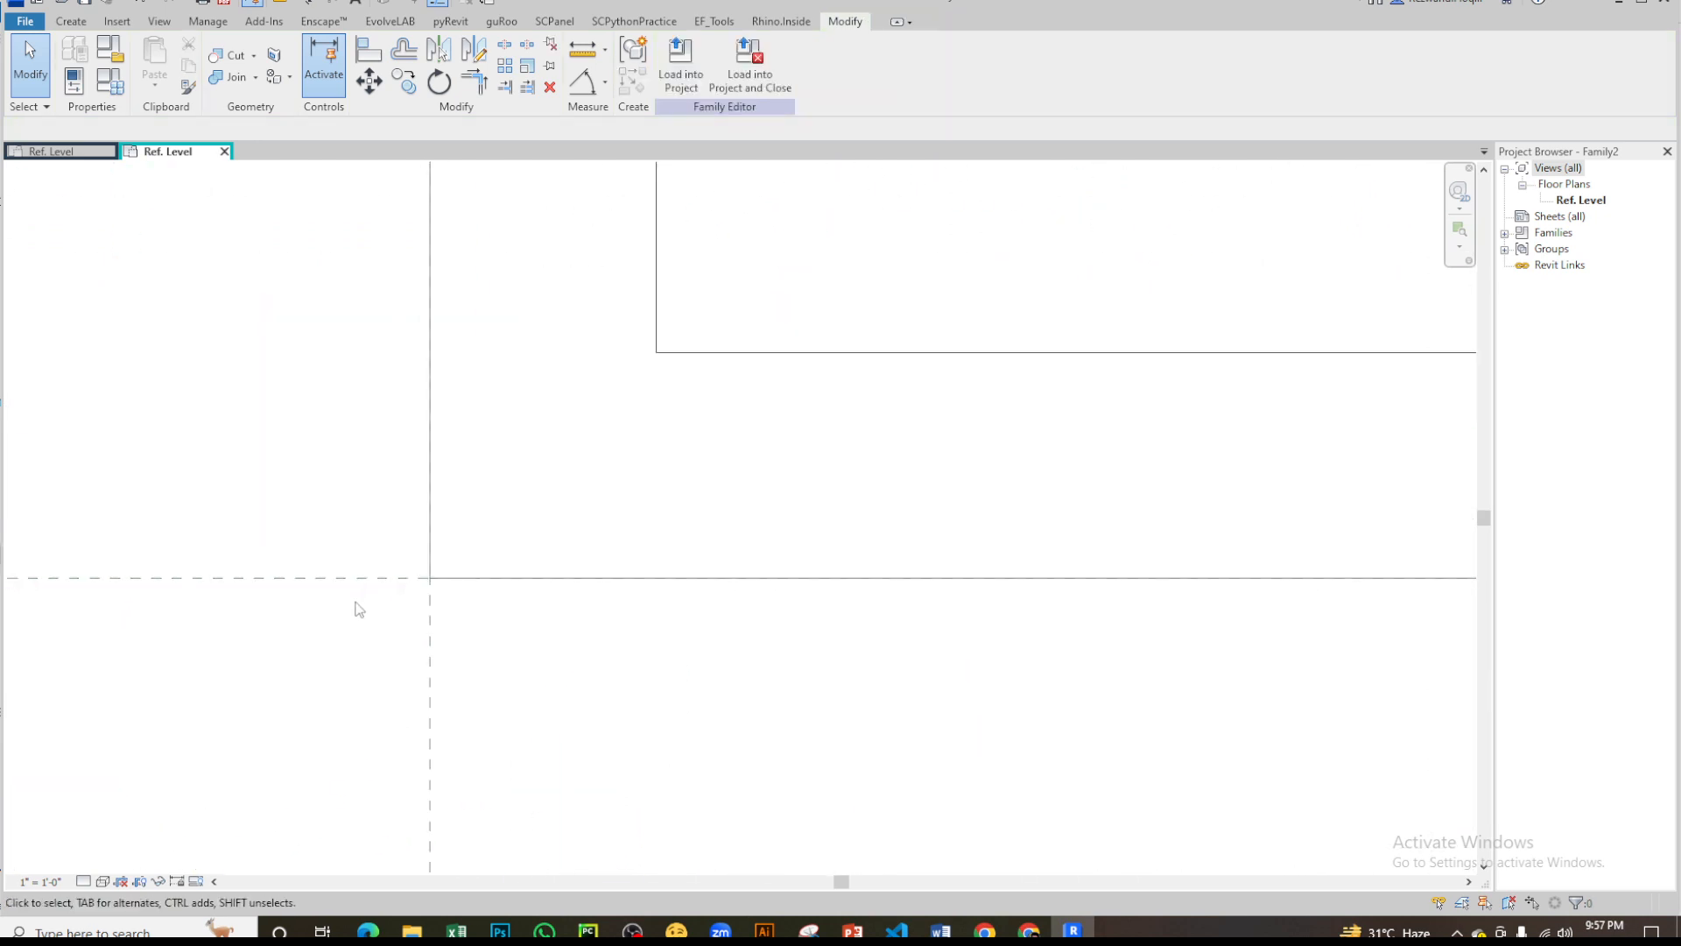
scroll(578, 622, down, 8)
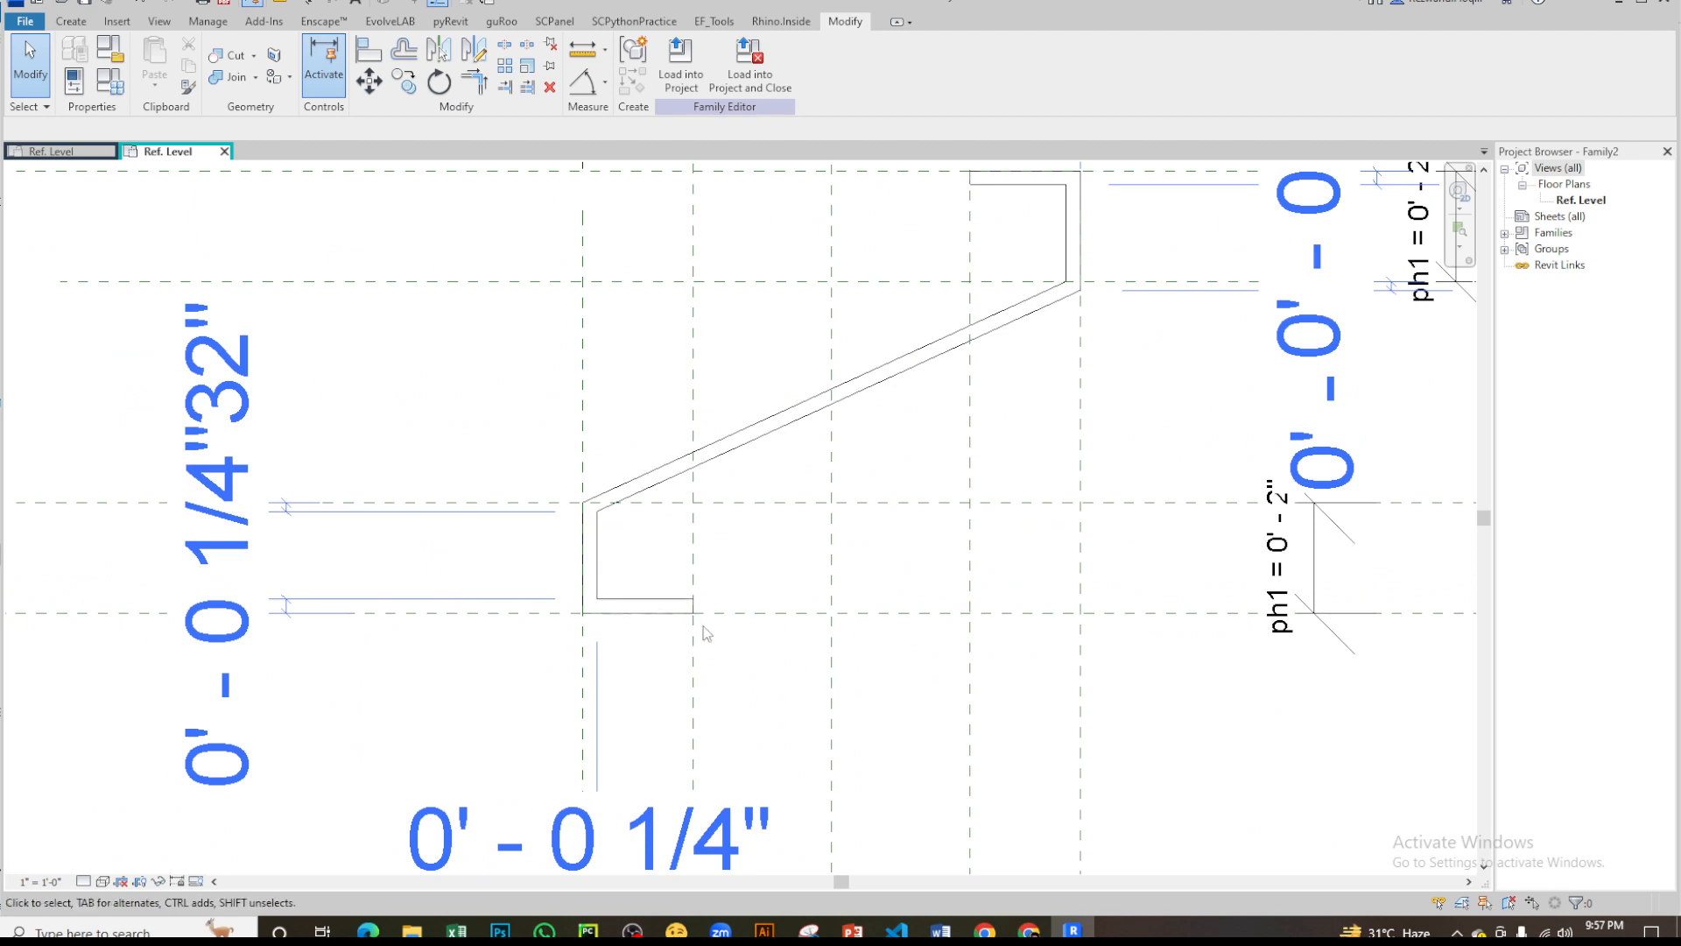
scroll(694, 607, up, 4)
scroll(685, 605, up, 8)
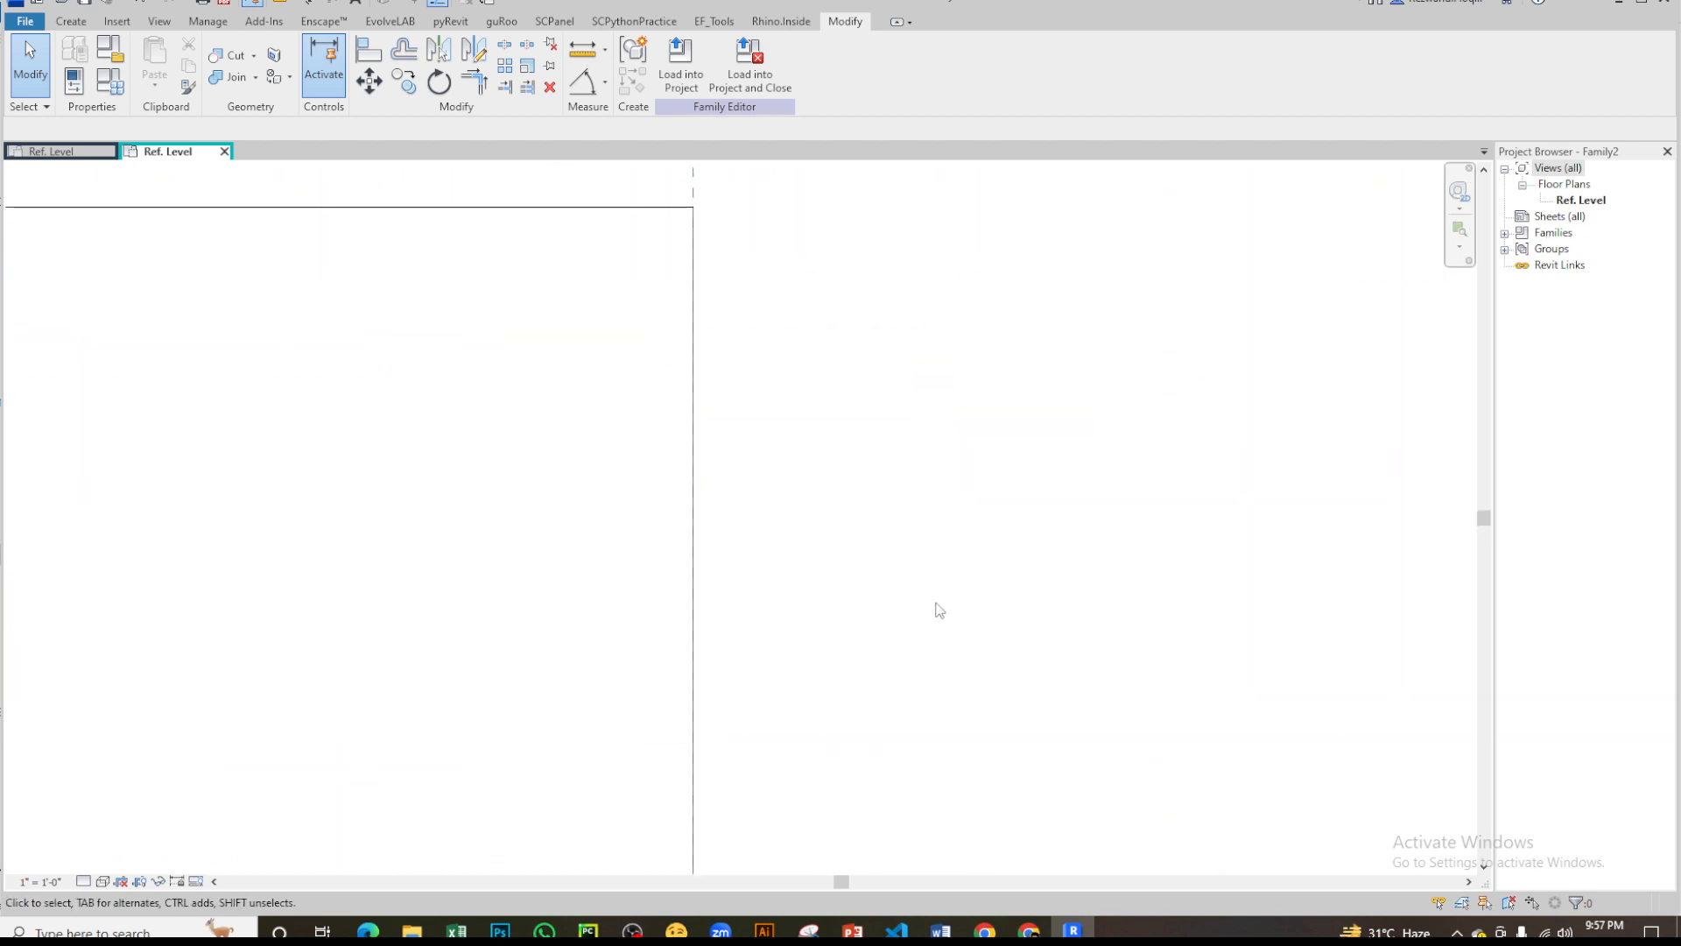
scroll(910, 611, down, 5)
click(871, 449)
scroll(910, 638, down, 7)
- Add an aligned dimension across the thickness of the lower lip's horizontal flange
click(882, 619)
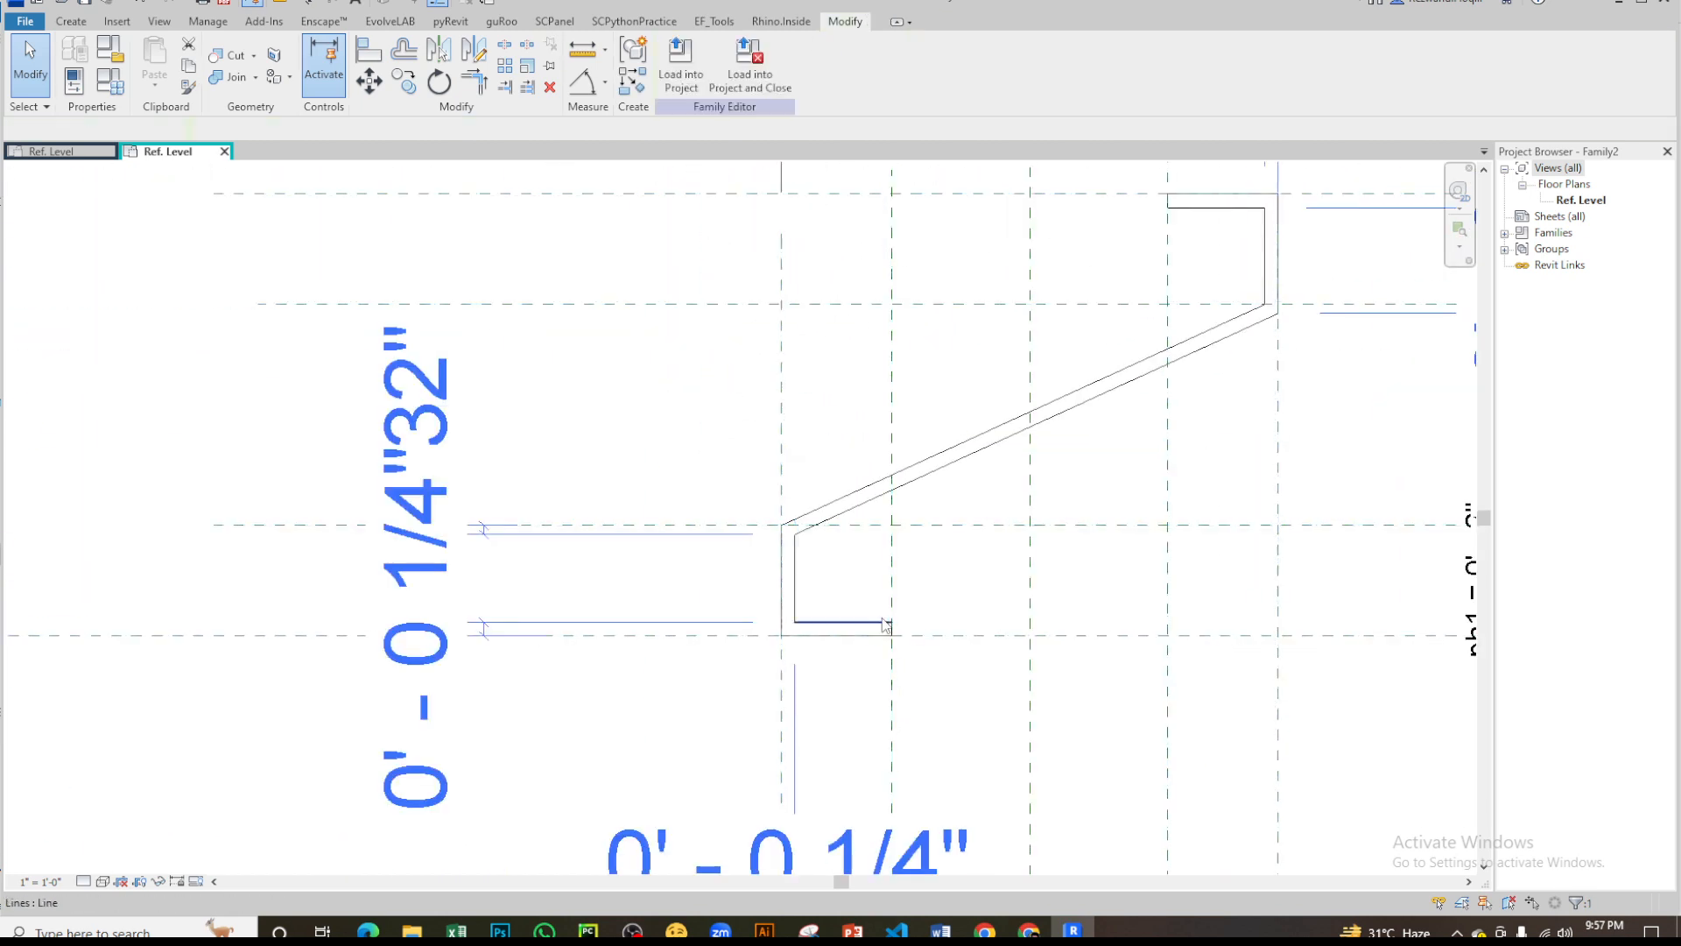
key(i)
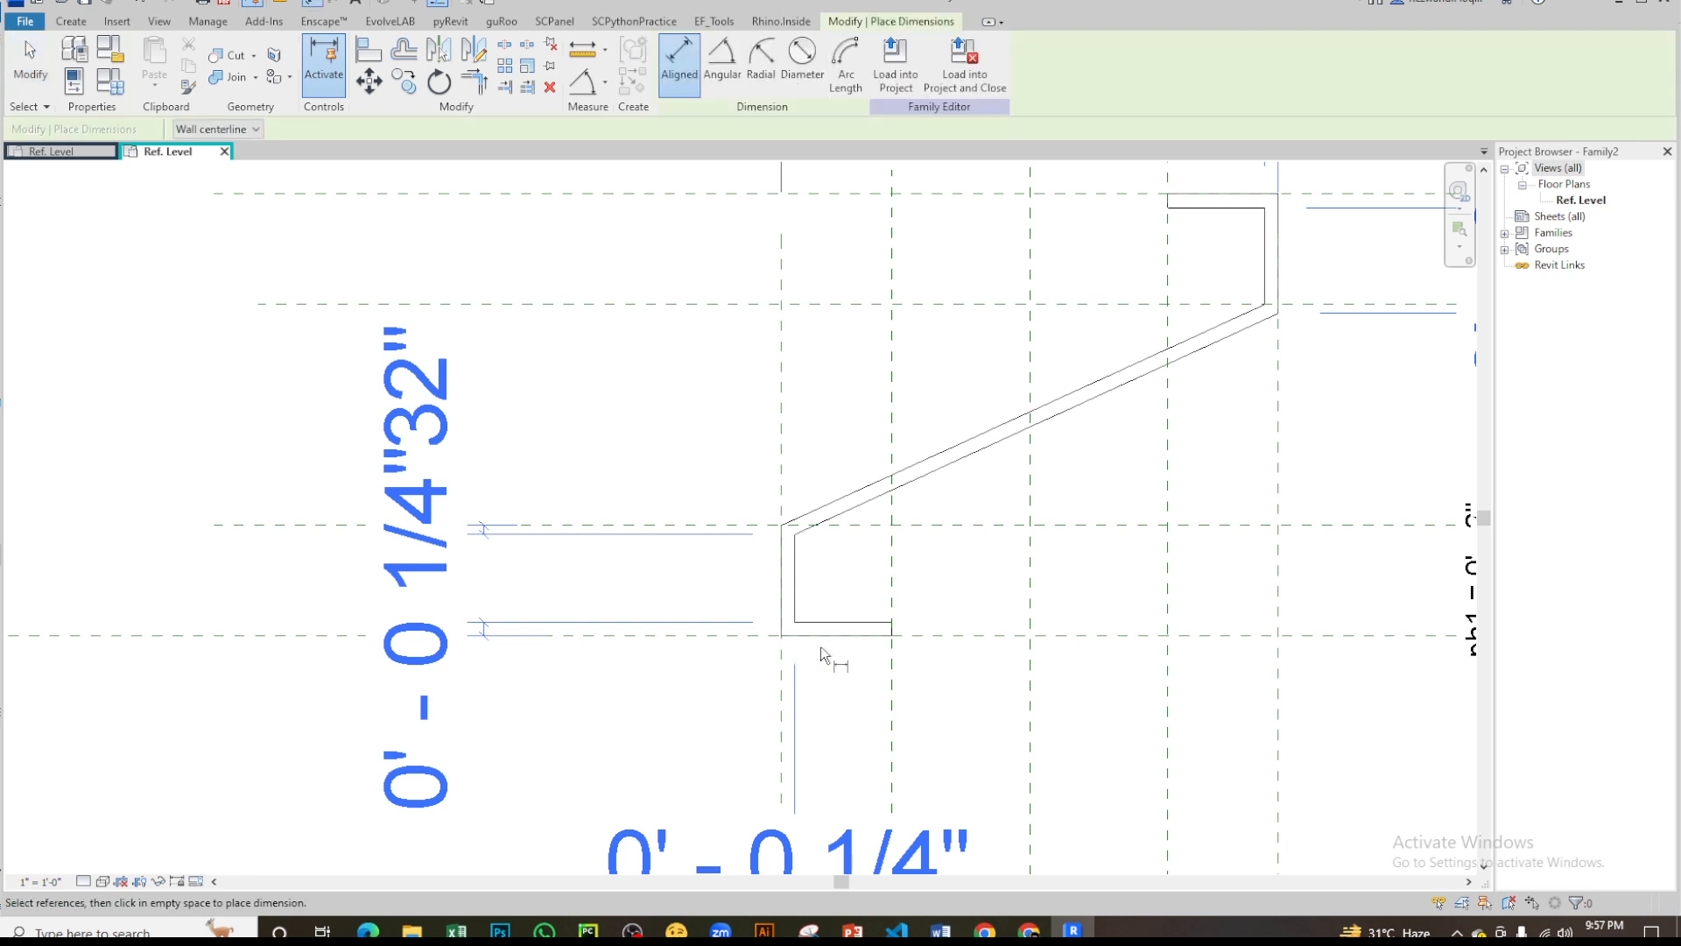
scroll(822, 646, up, 3)
click(990, 636)
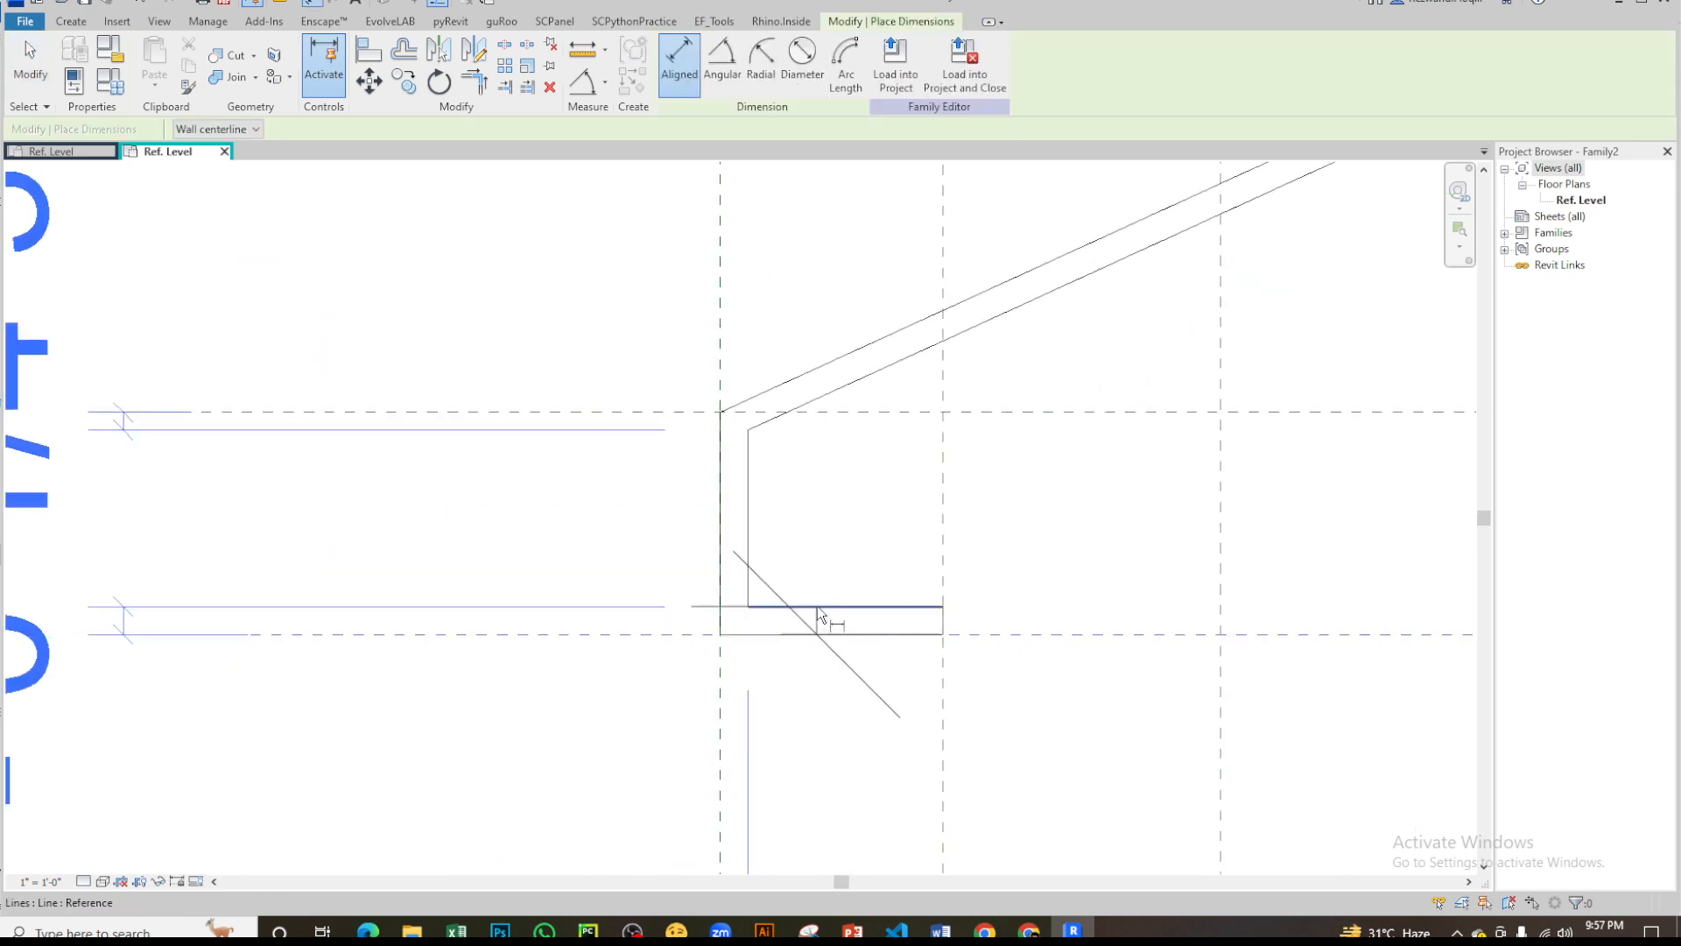
scroll(817, 605, down, 3)
scroll(823, 620, up, 2)
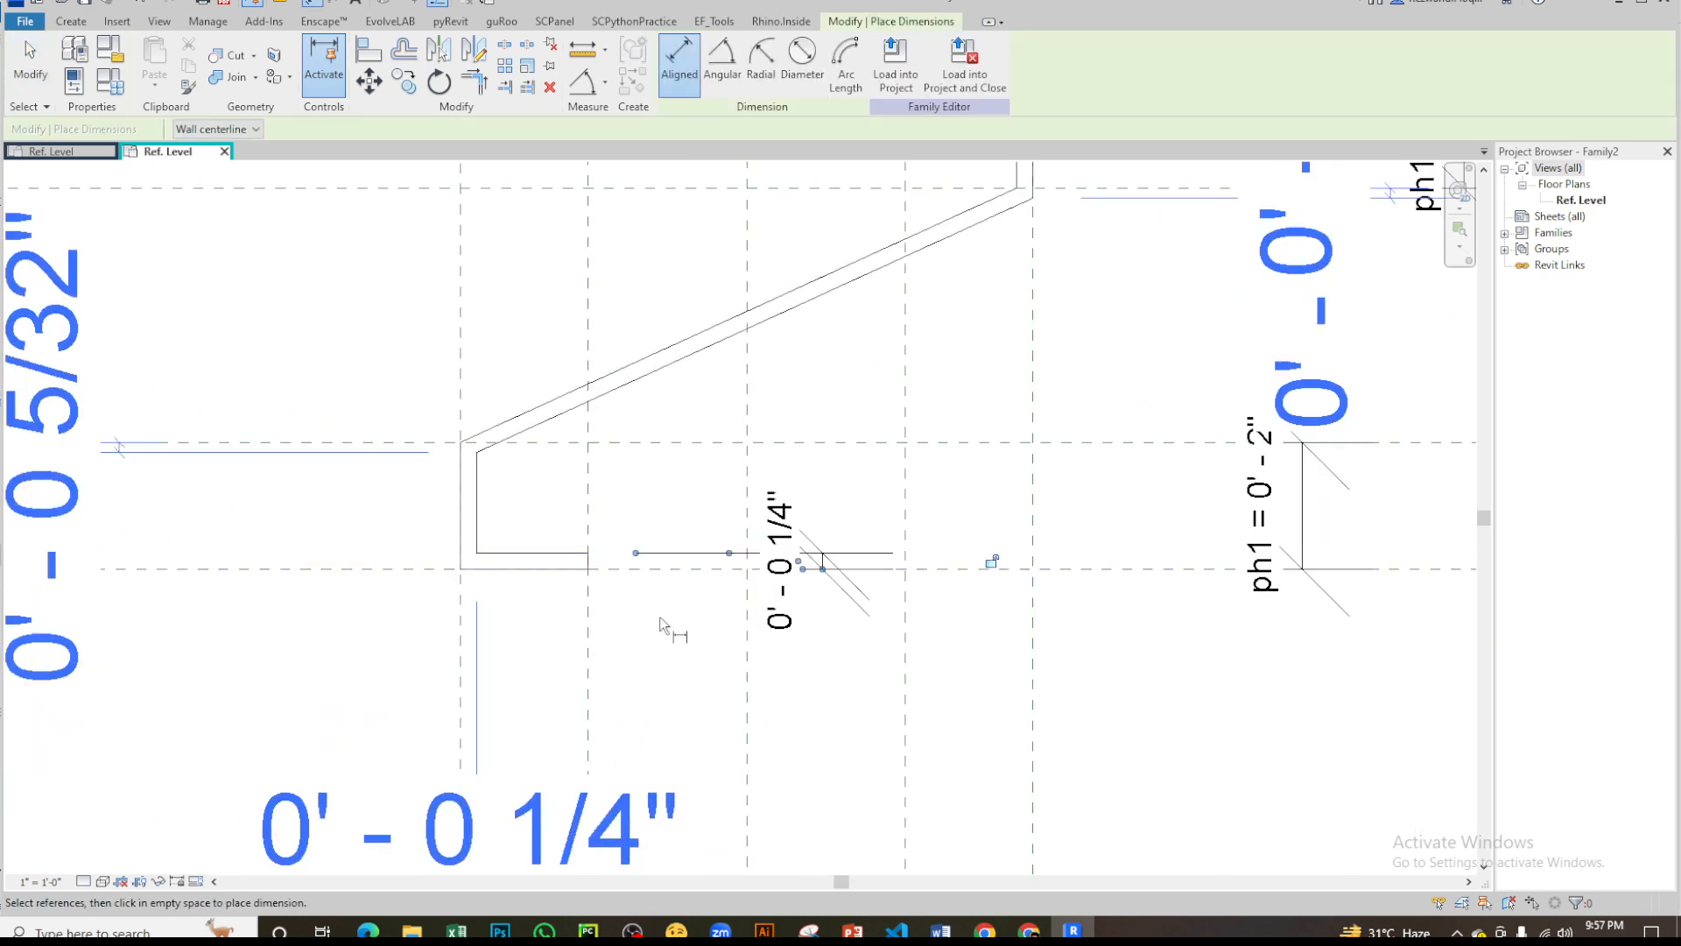
scroll(854, 691, up, 2)
key(Escape)
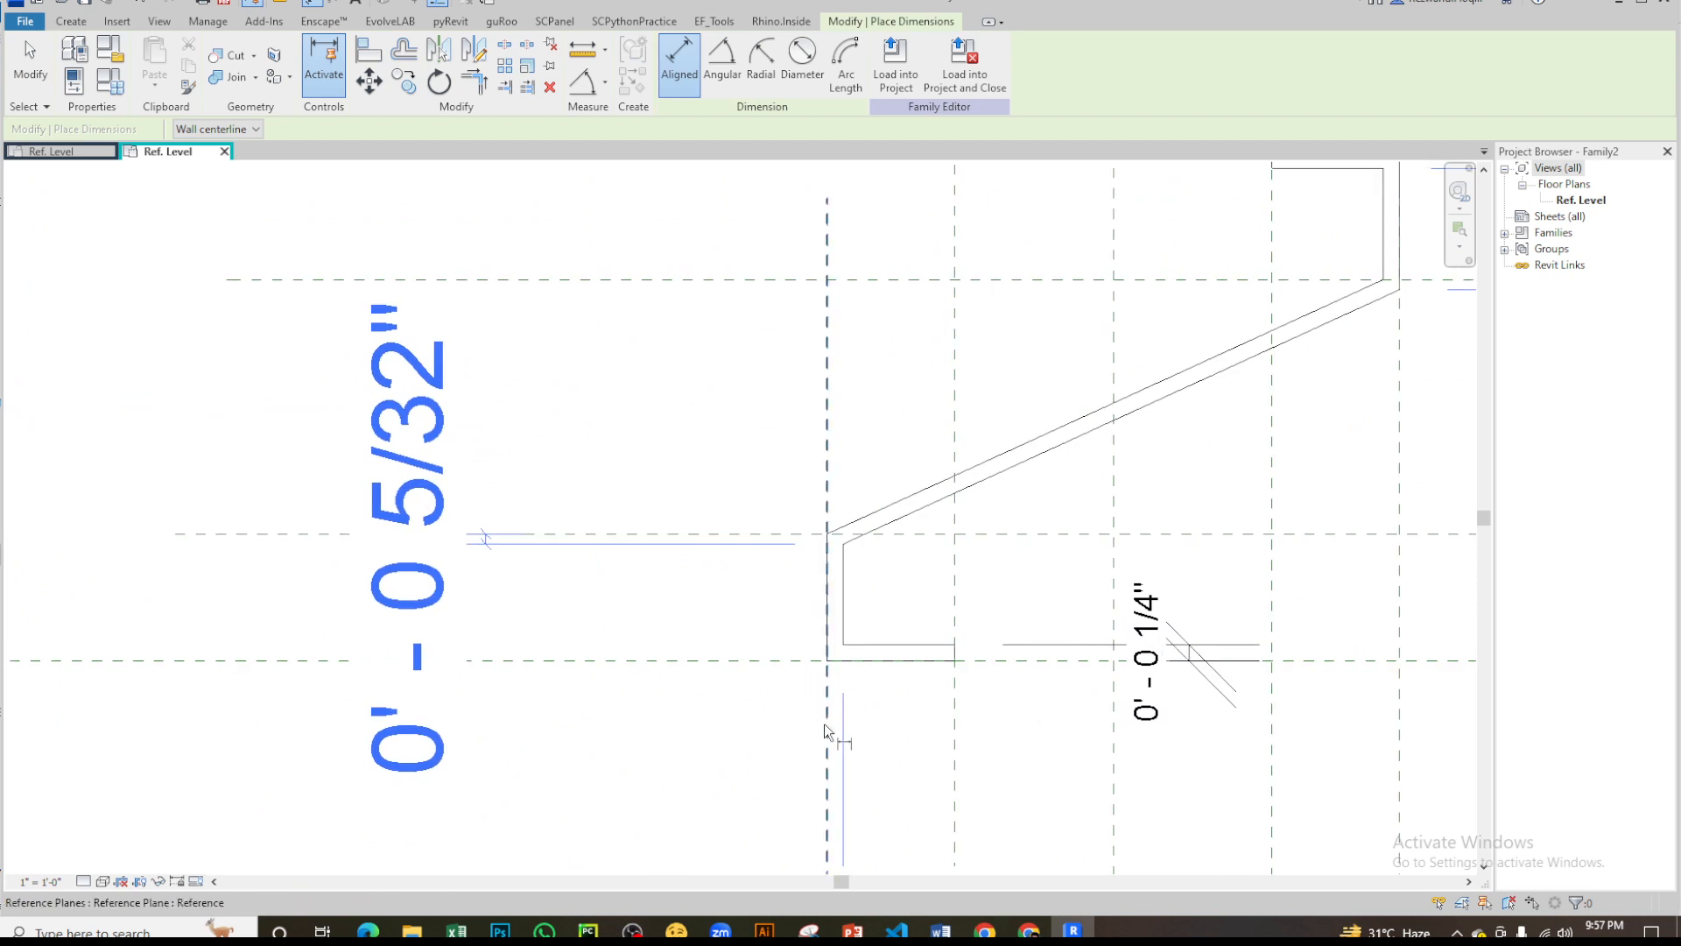
- Add an aligned dimension across the thickness of the lower lip's vertical leg, placed below the profile
click(846, 603)
scroll(823, 525, down, 4)
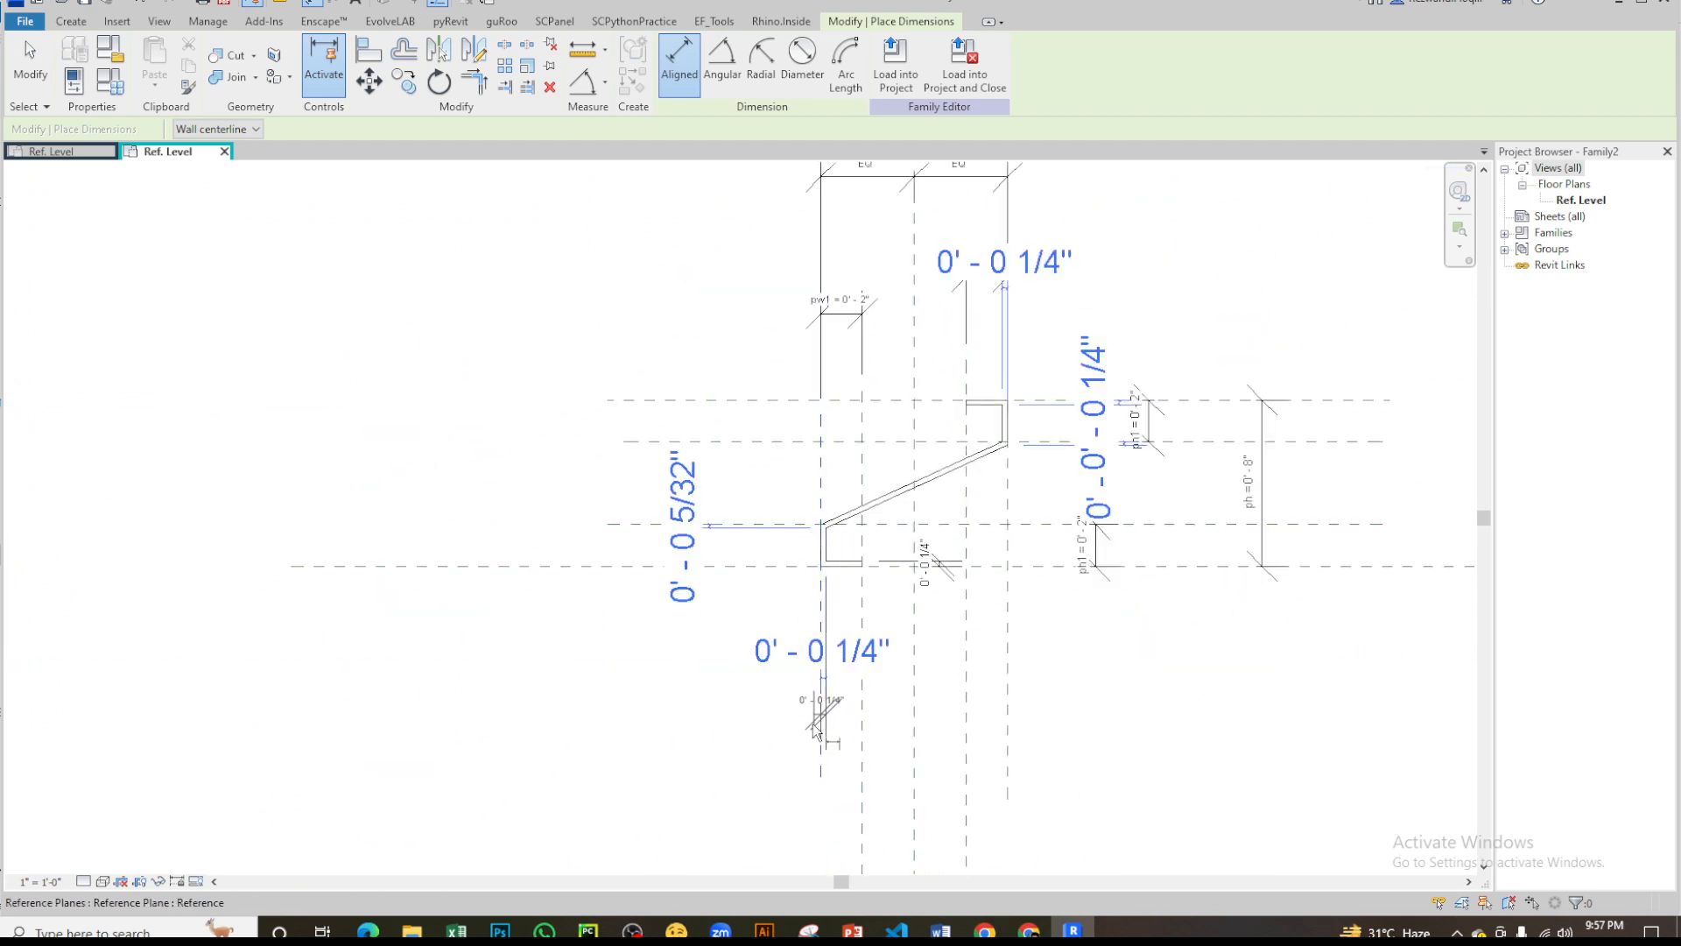
click(764, 730)
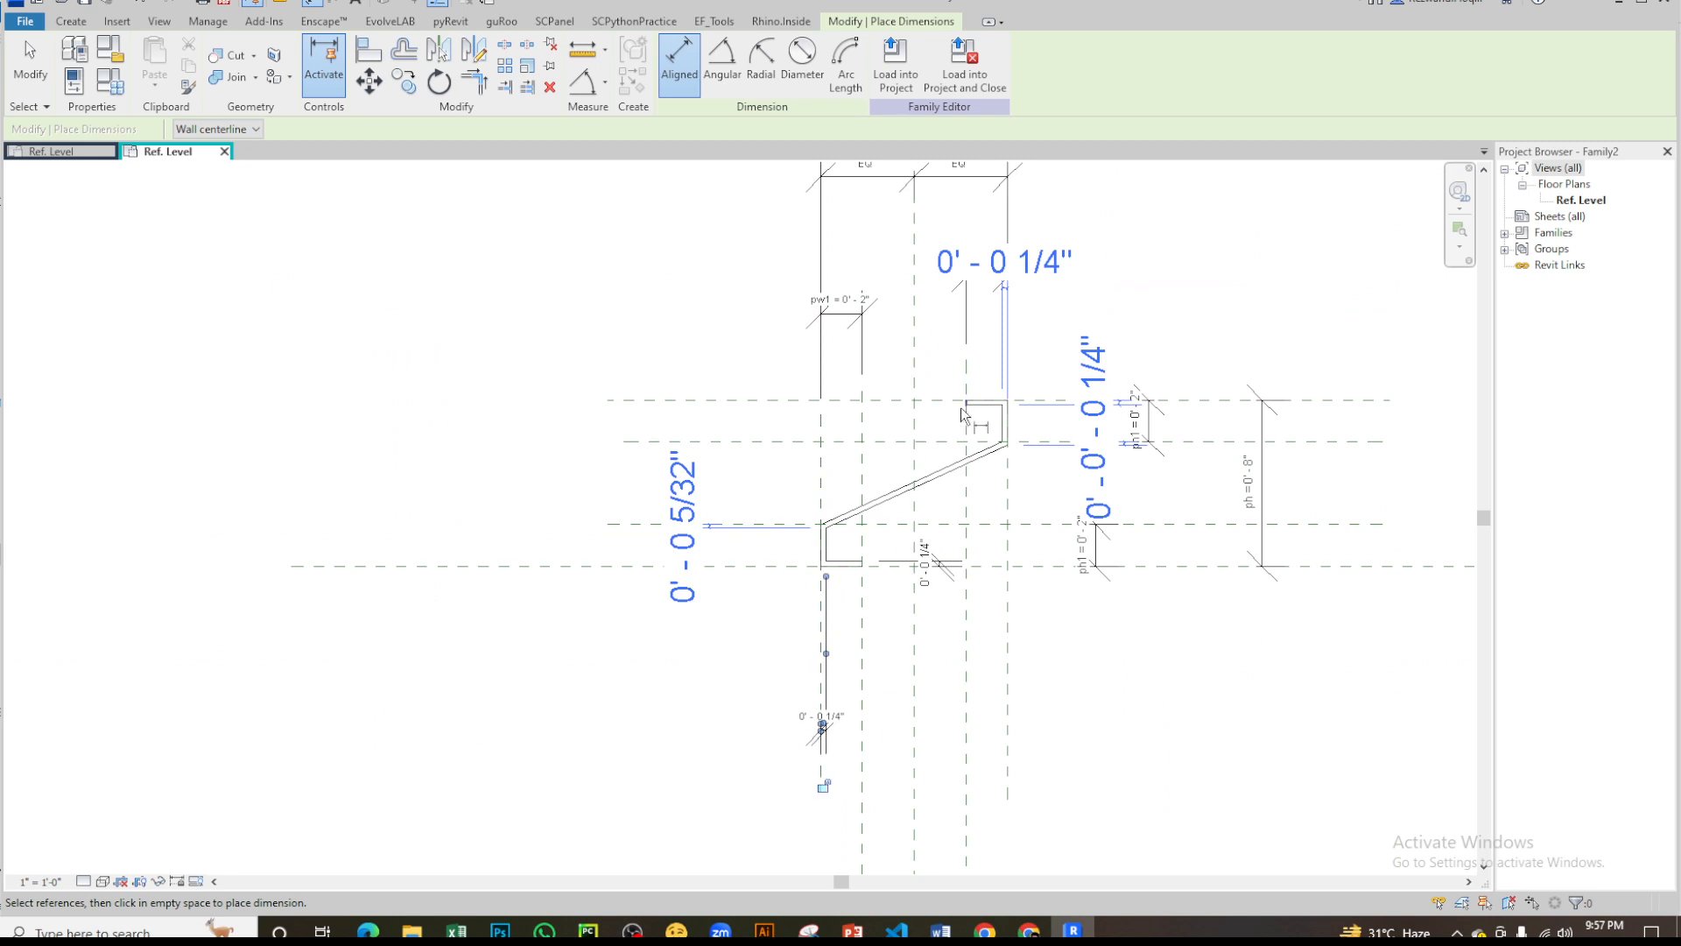
- Add an aligned dimension across the thickness of the upper lip's vertical leg, placed above the profile
scroll(956, 444, up, 3)
scroll(730, 599, up, 1)
middle_drag(1043, 531, 921, 606)
scroll(1009, 386, up, 3)
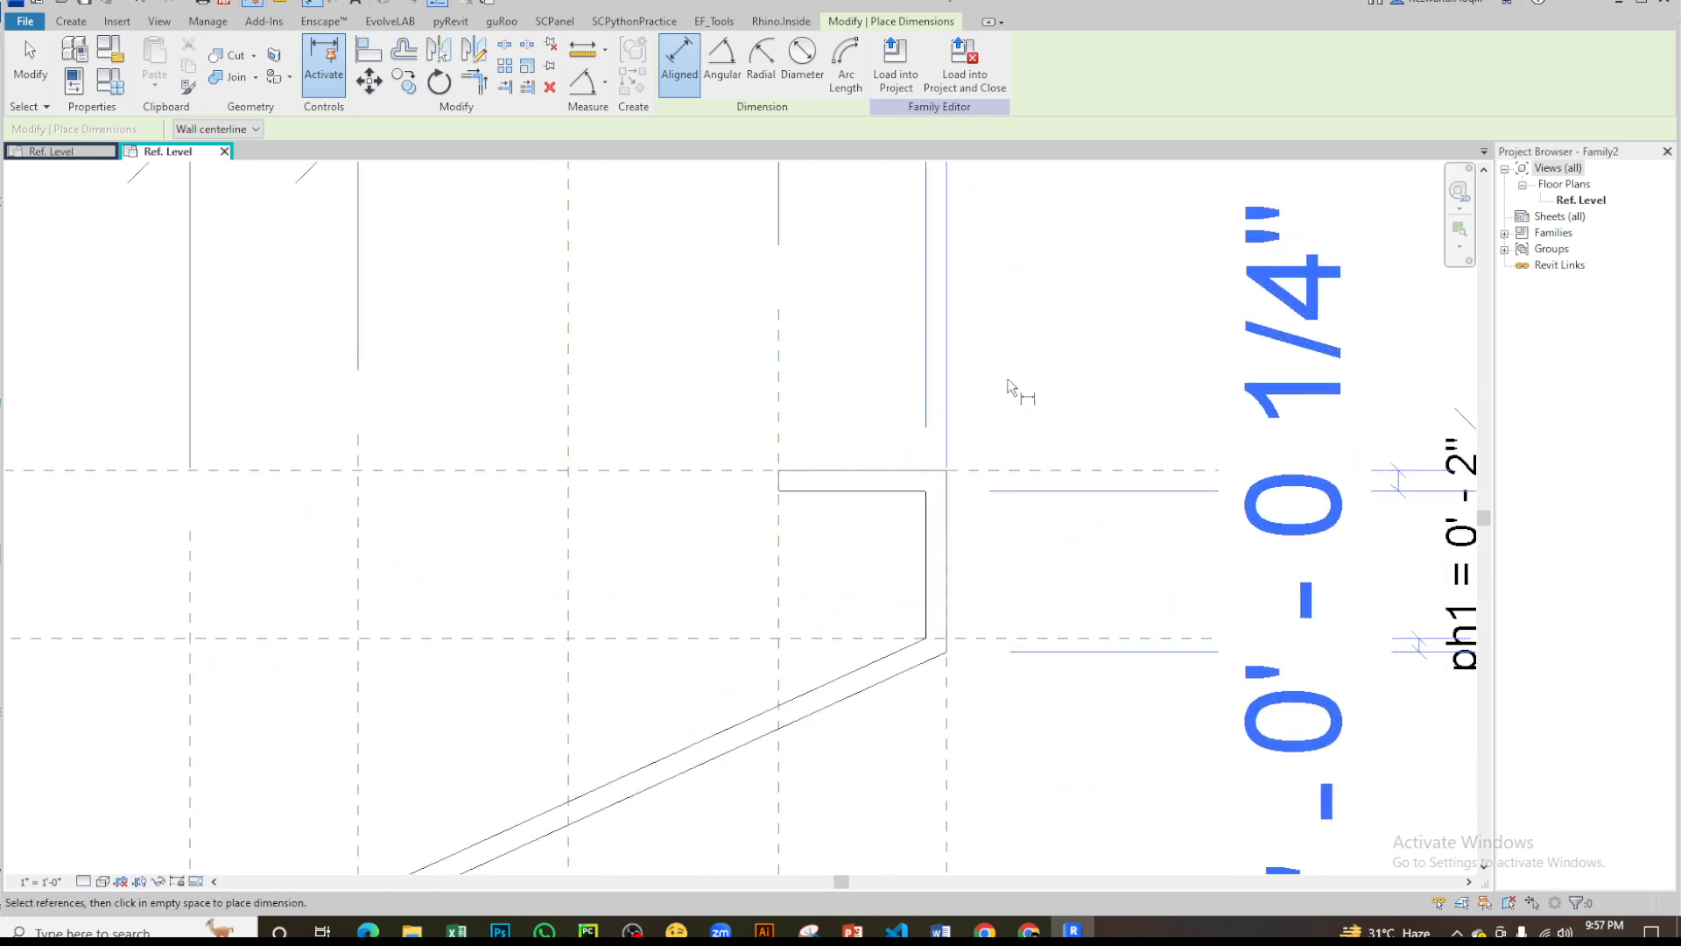
click(953, 526)
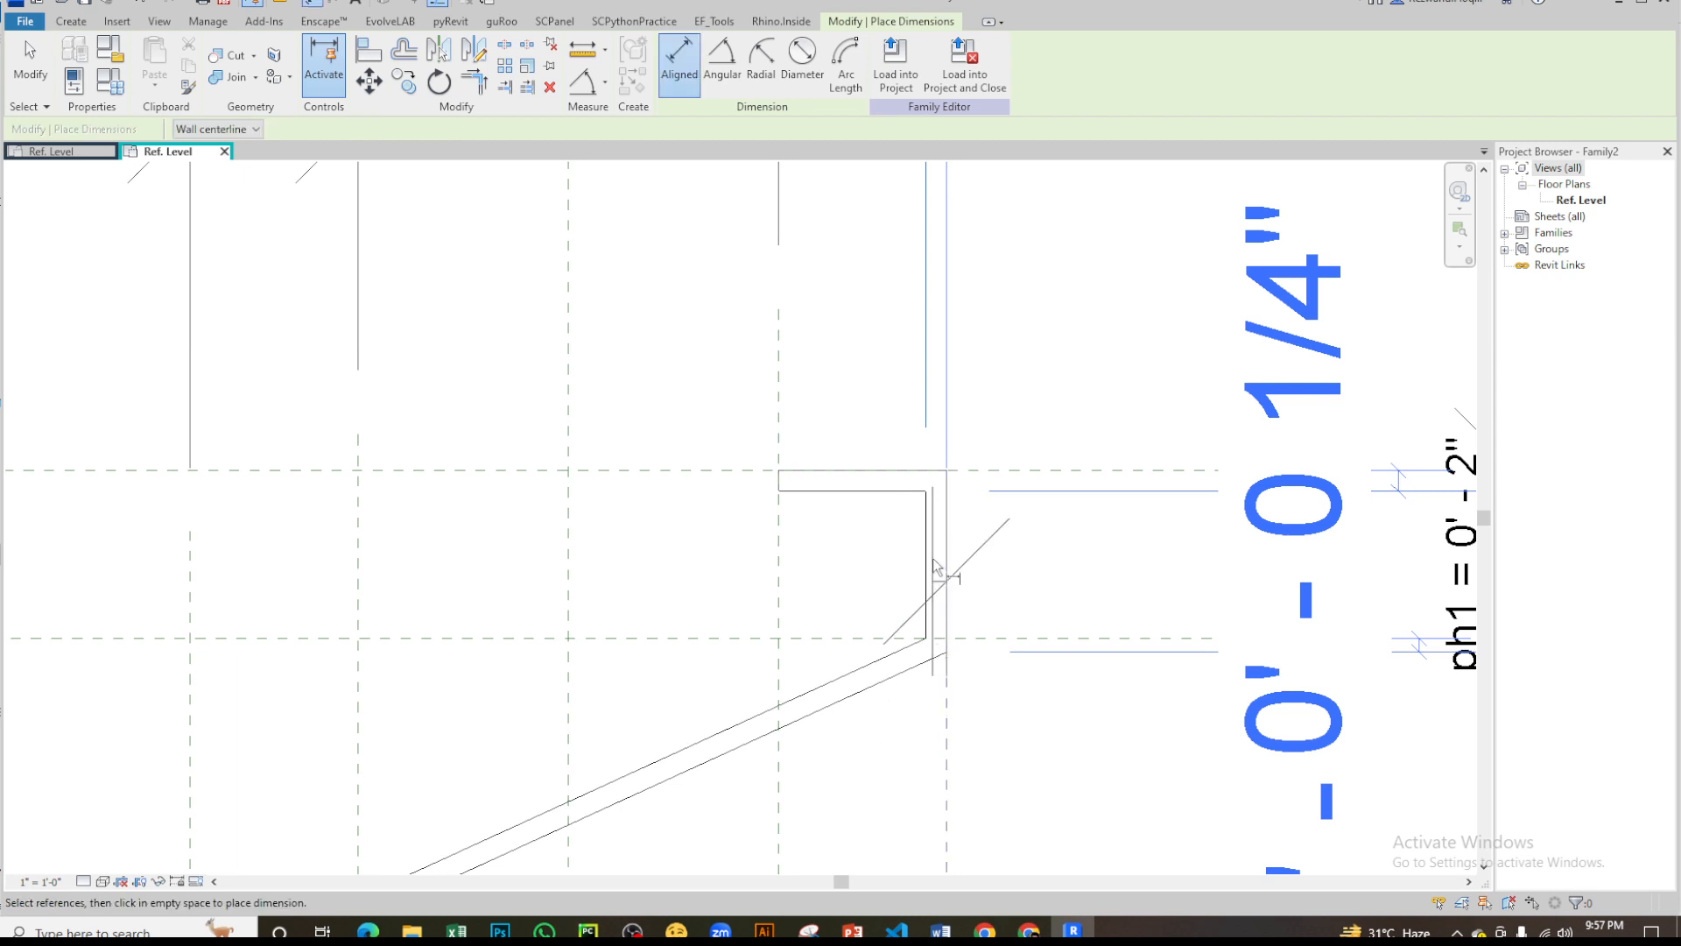
scroll(922, 542, down, 3)
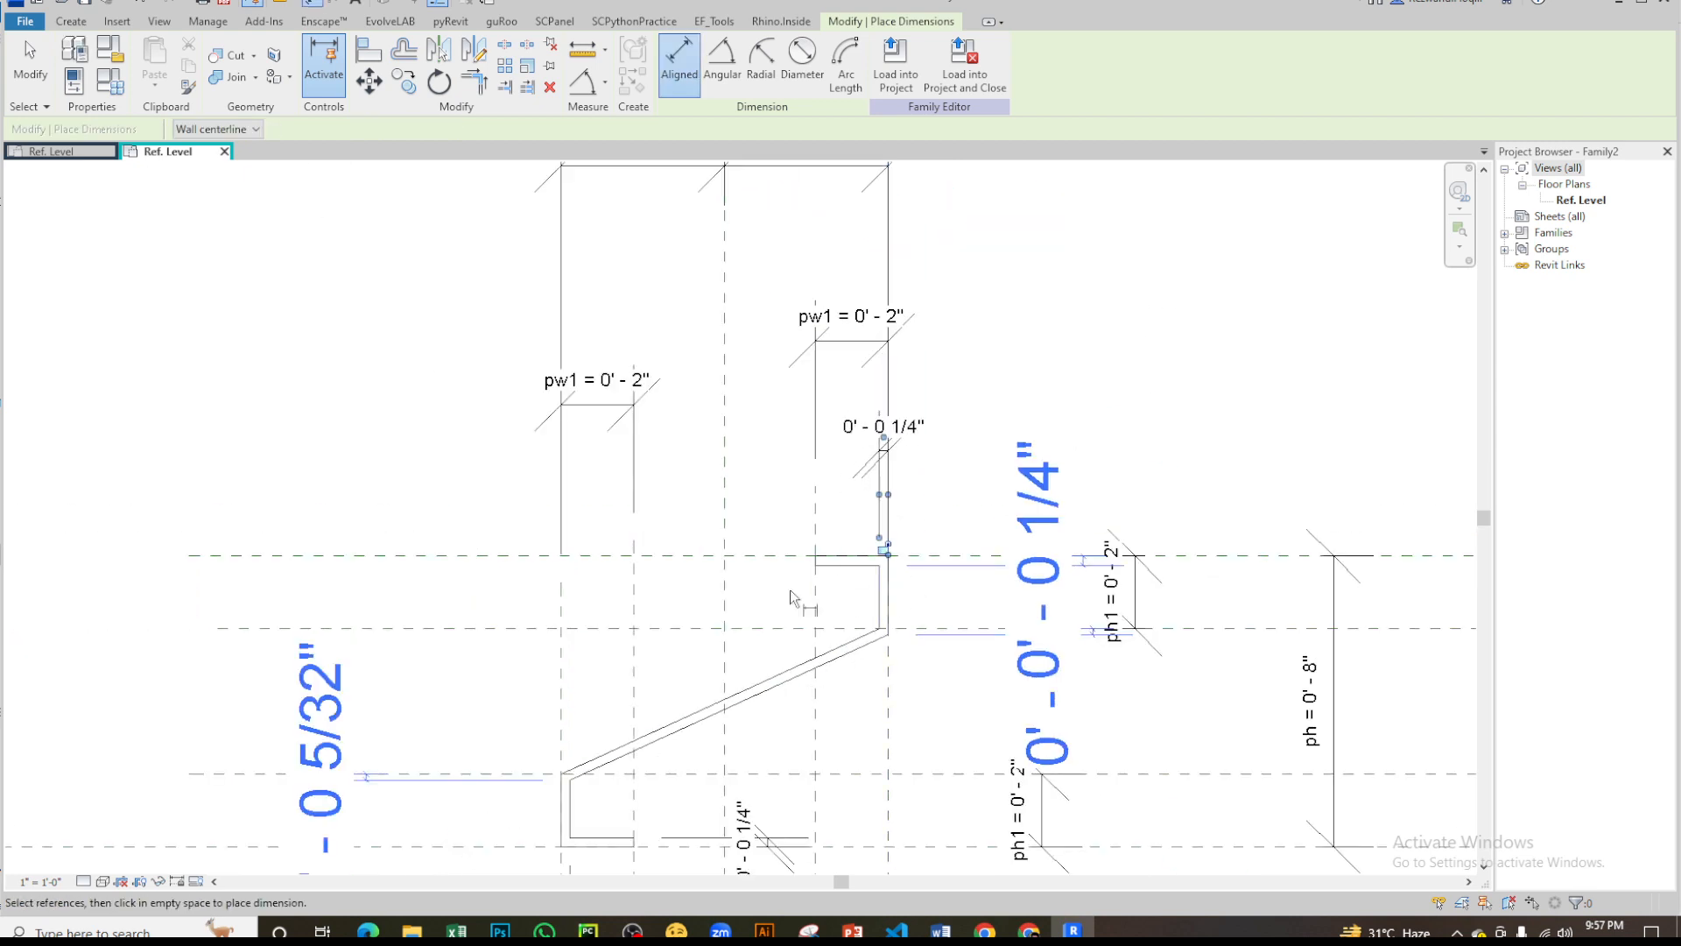
- Add an aligned dimension across the thickness of the upper lip's horizontal flange and end the dimension command
scroll(781, 578, up, 2)
click(774, 553)
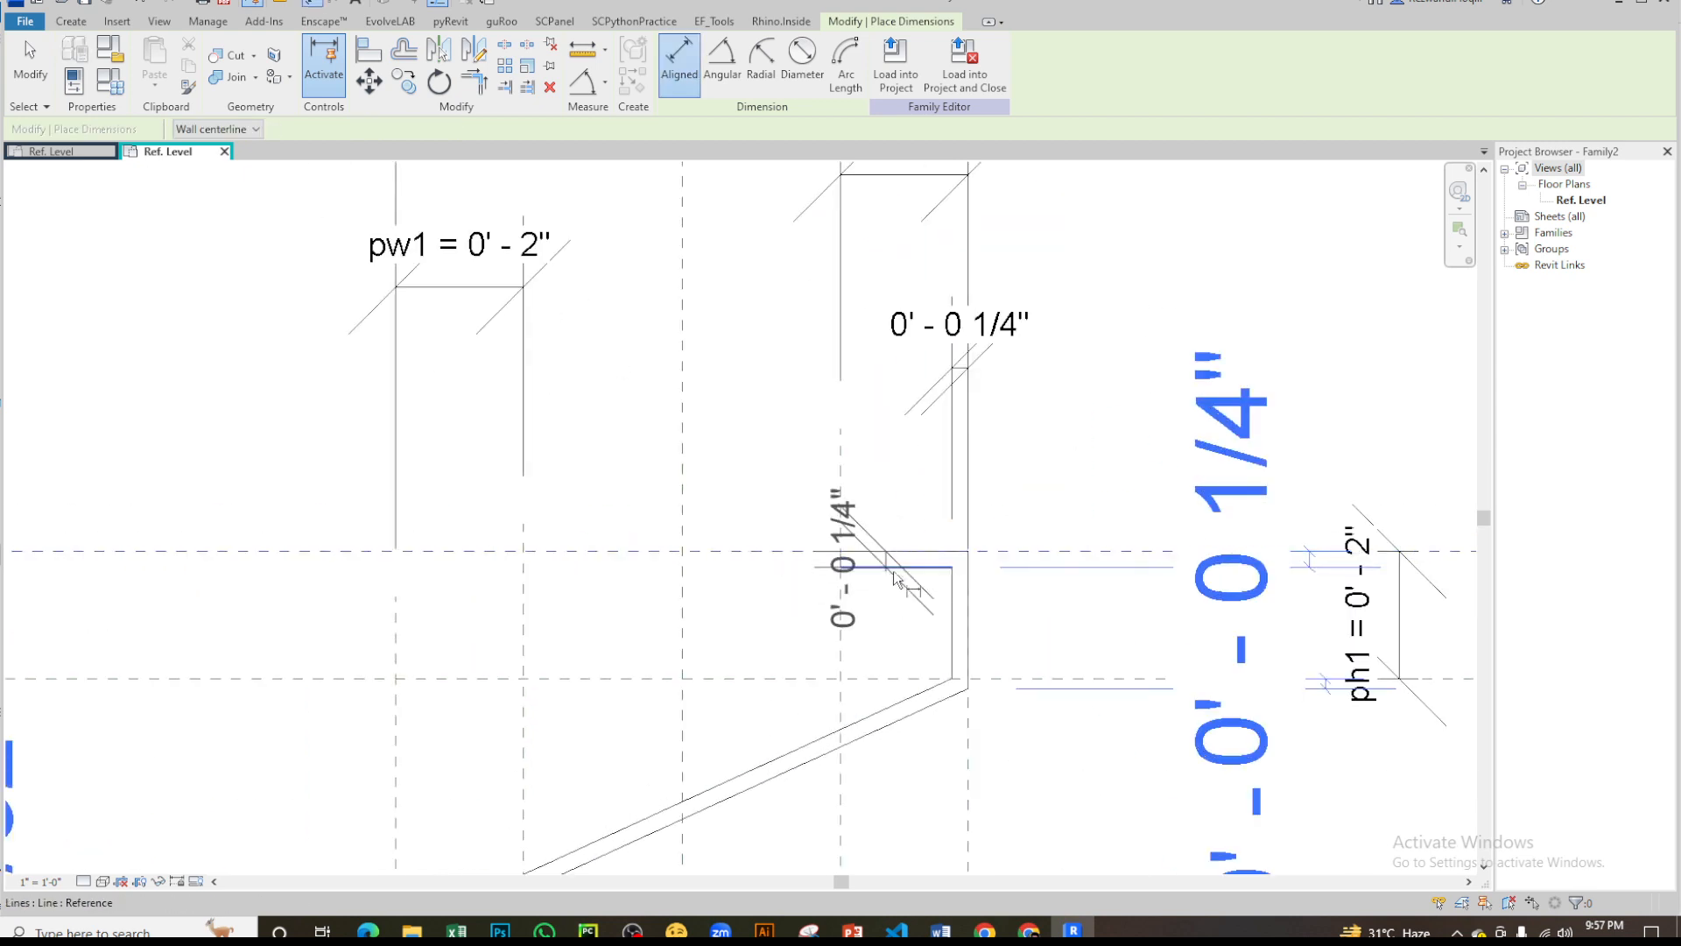
click(803, 470)
key(Escape)
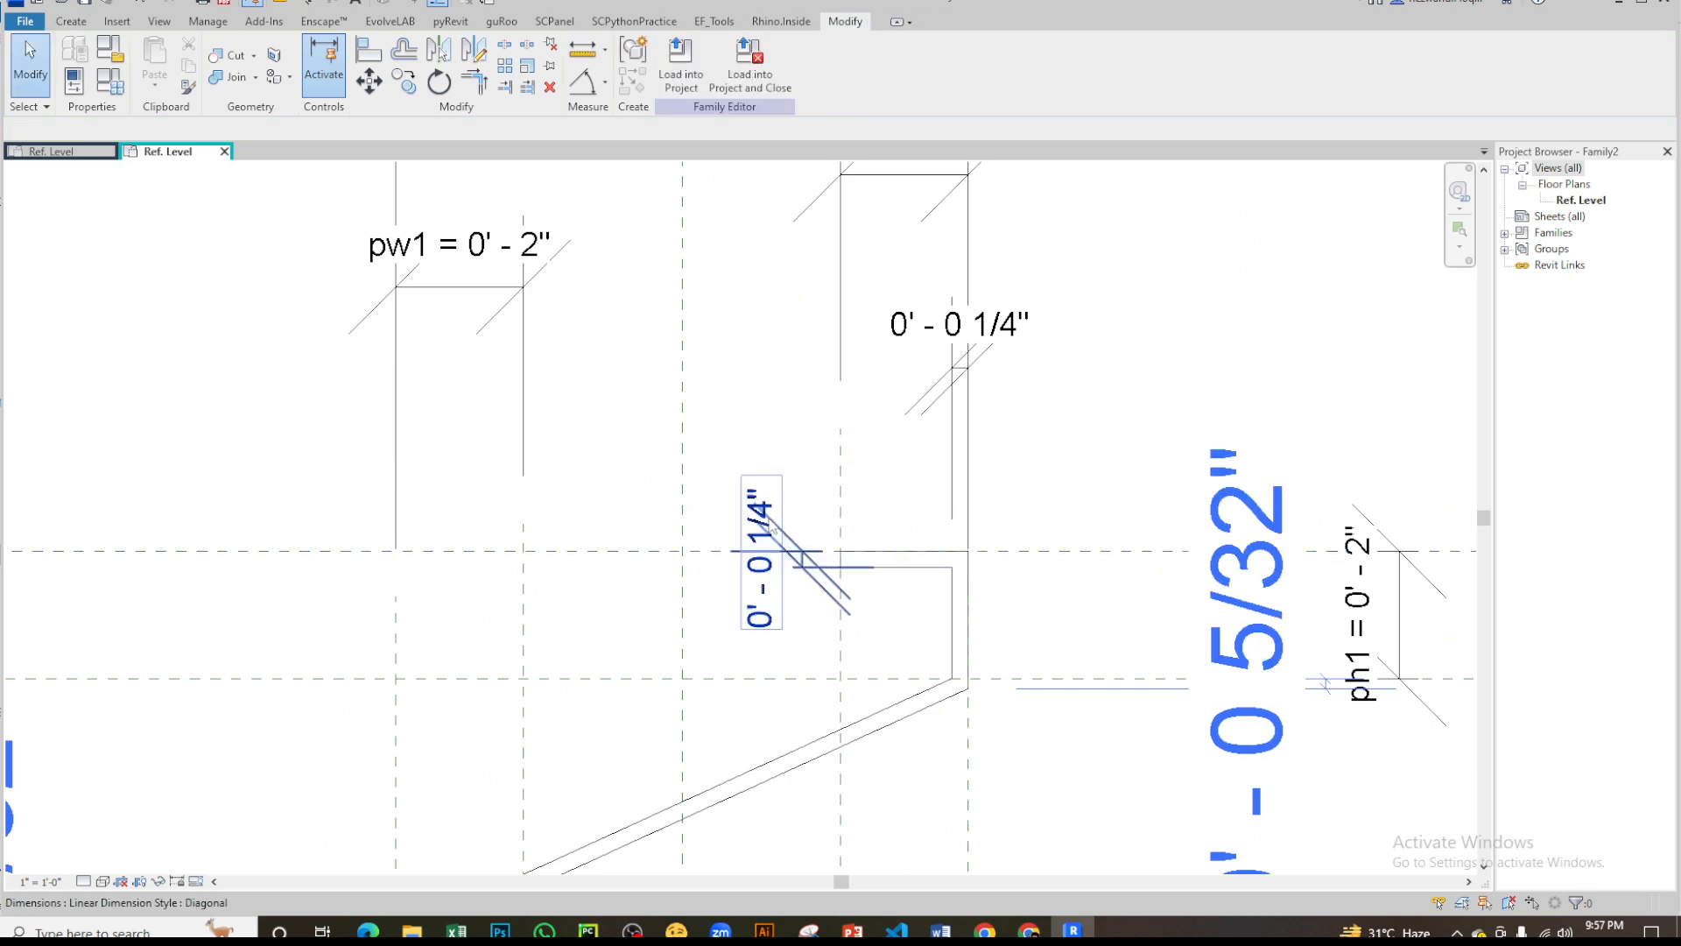
- Label the four lip thickness dimensions with the pth parameter
click(767, 519)
ctrl+click(929, 327)
scroll(1189, 252, down, 4)
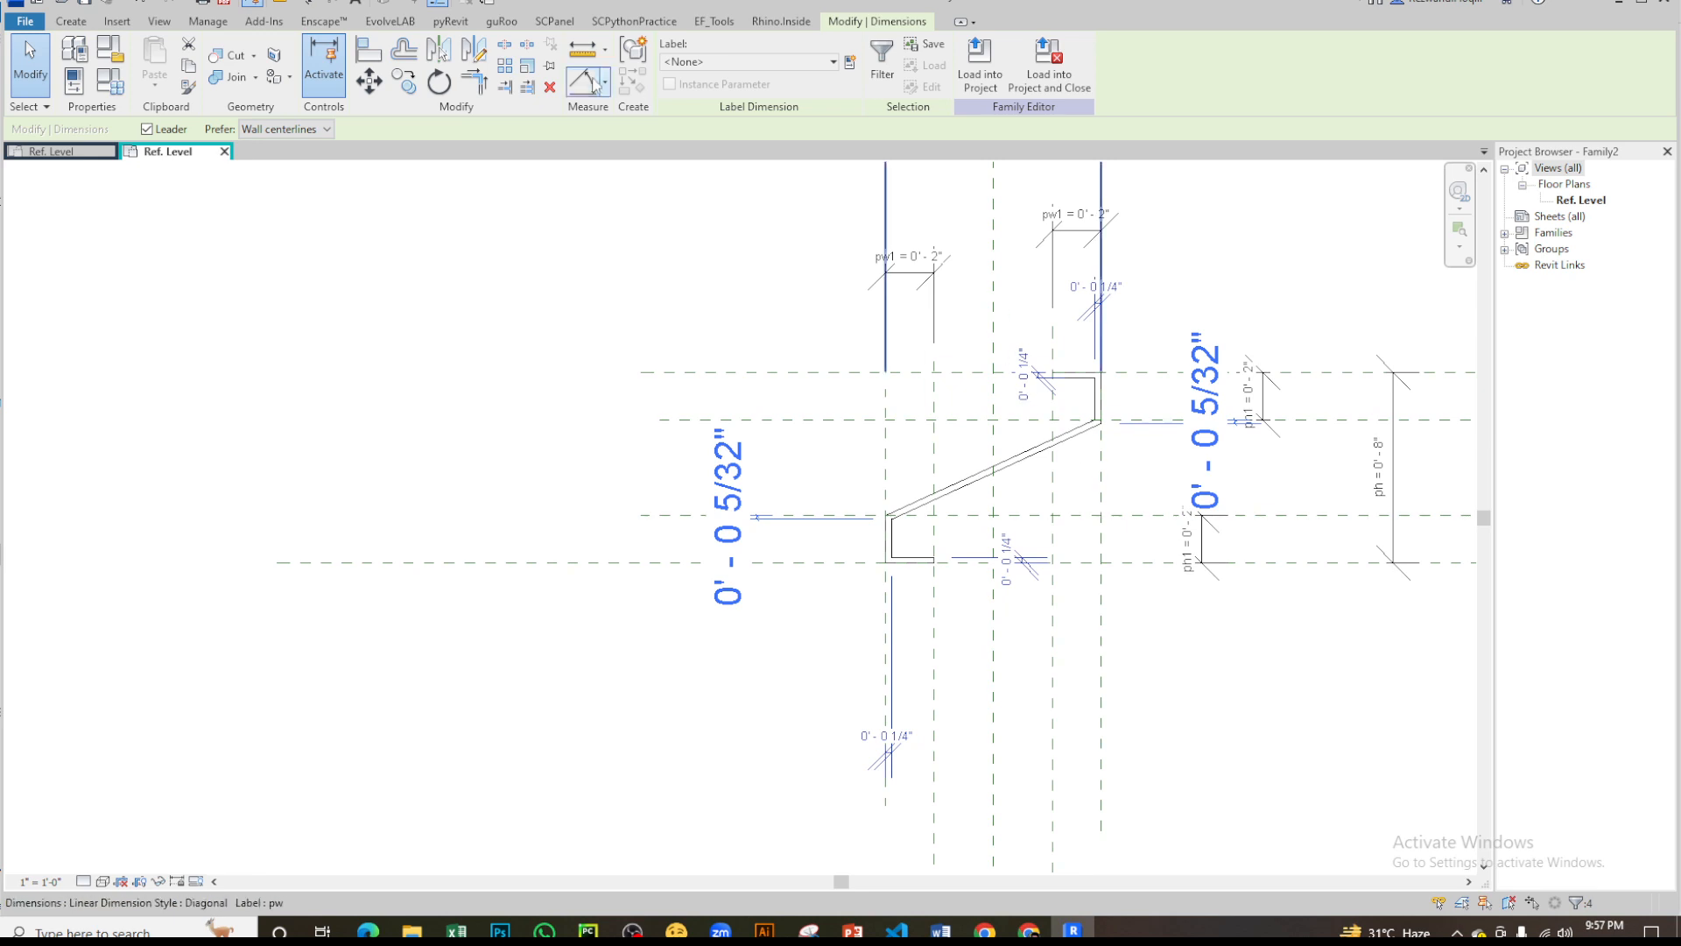
click(696, 61)
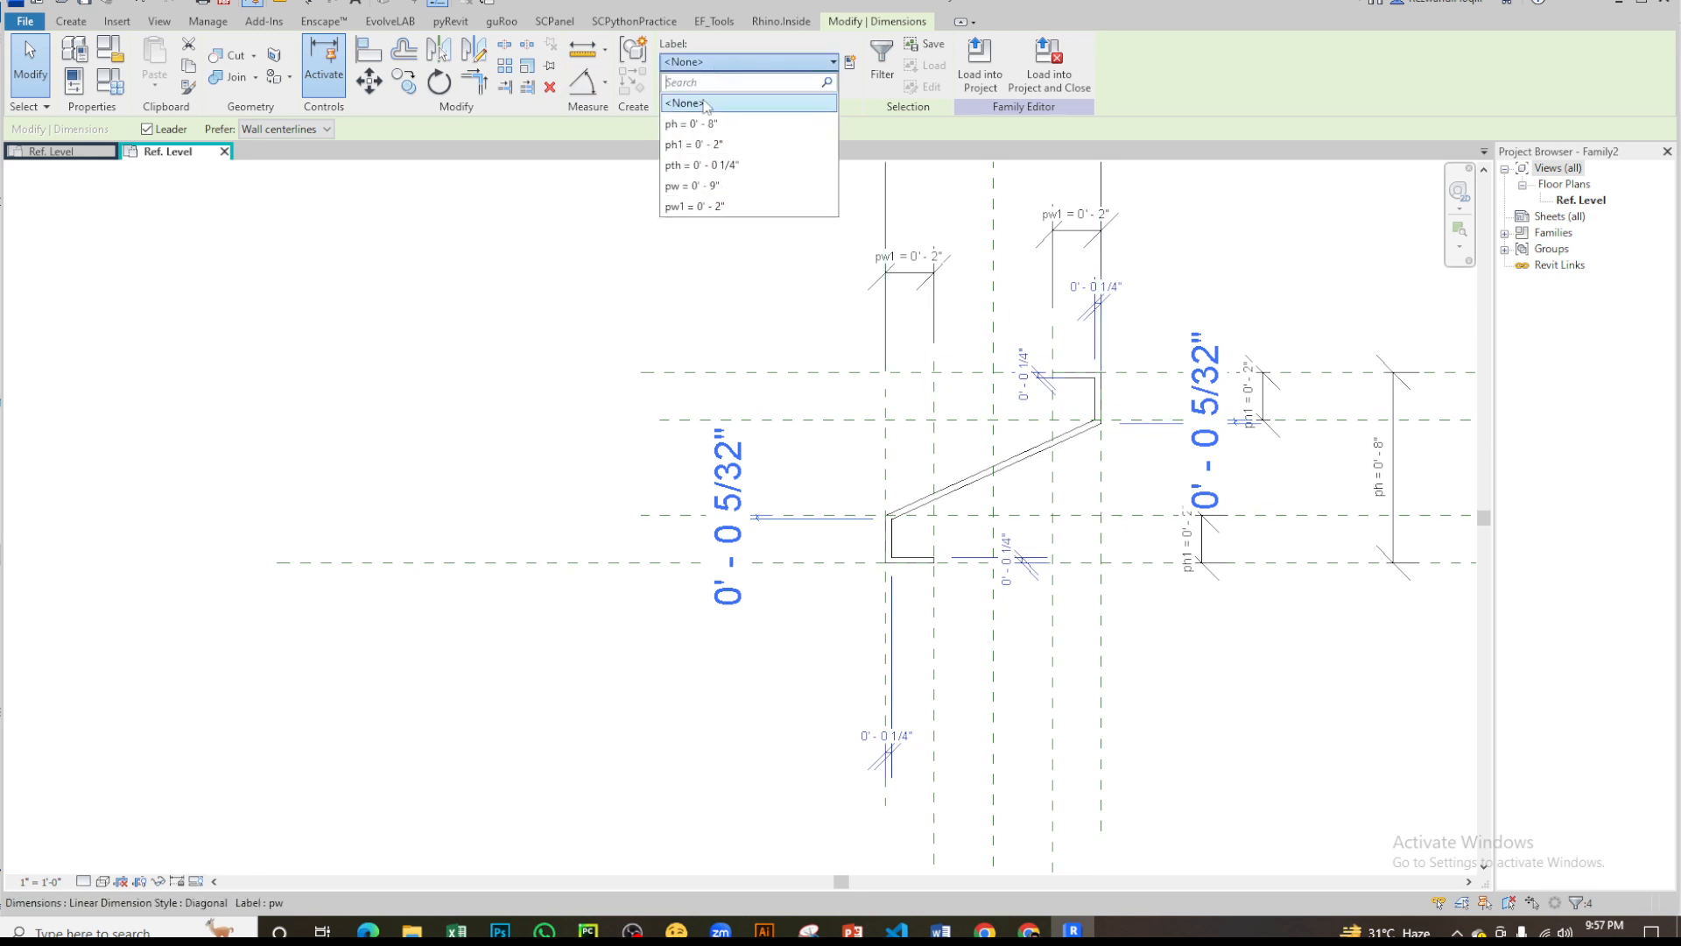
click(696, 165)
key(Escape)
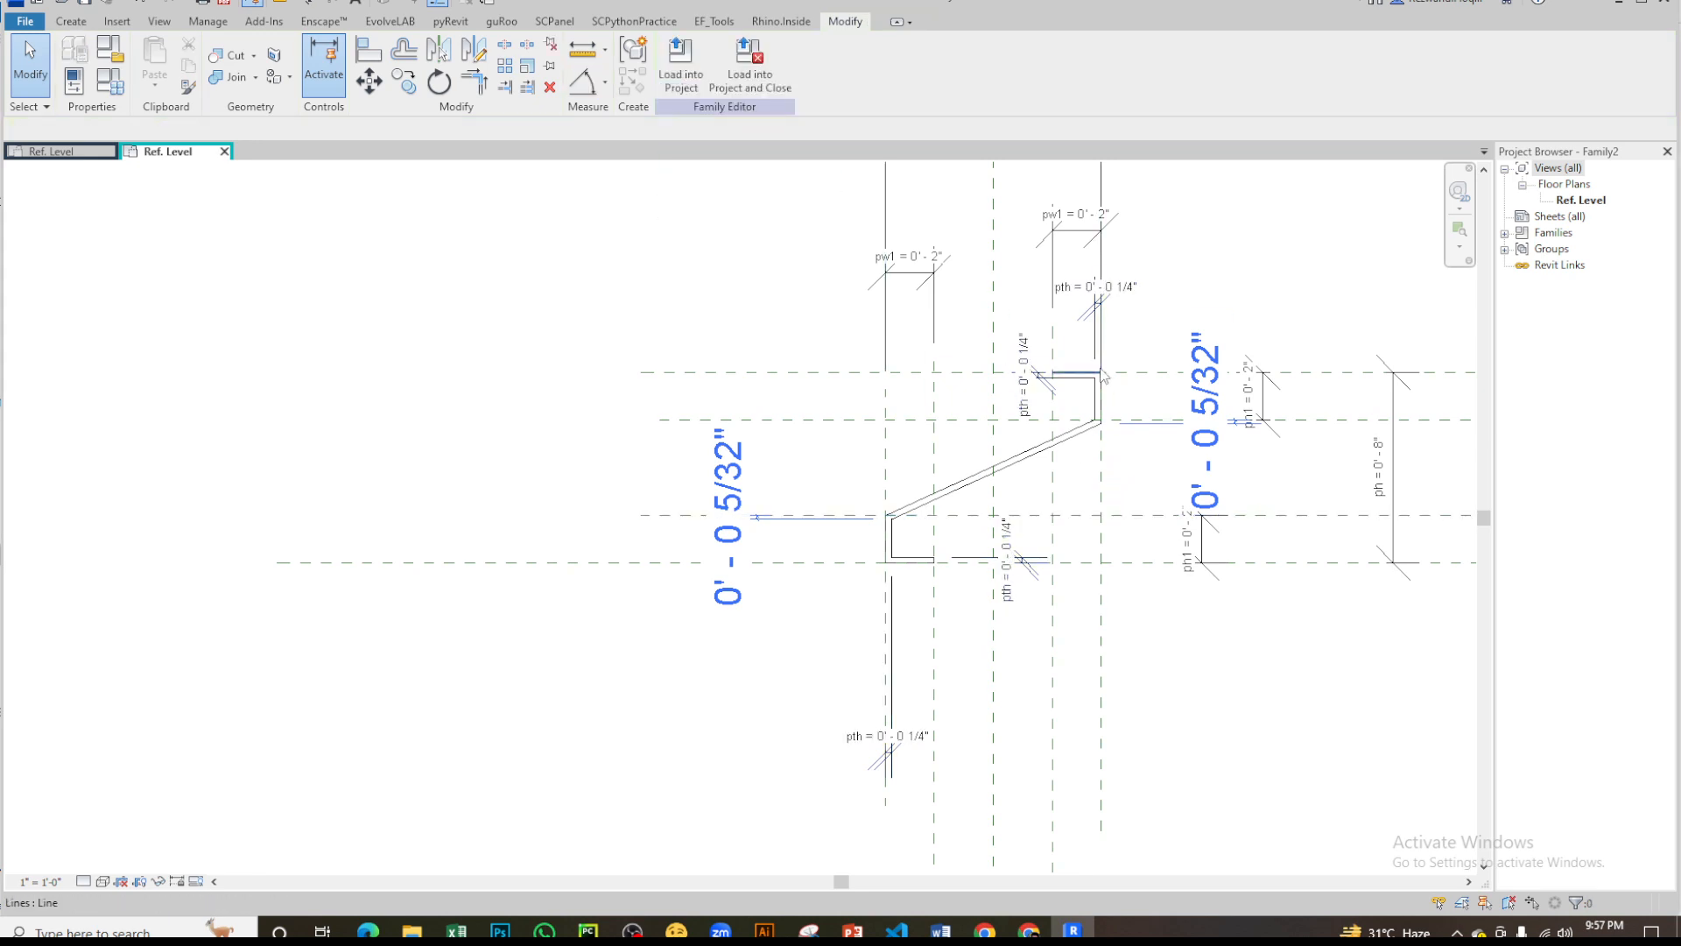
scroll(919, 477, up, 6)
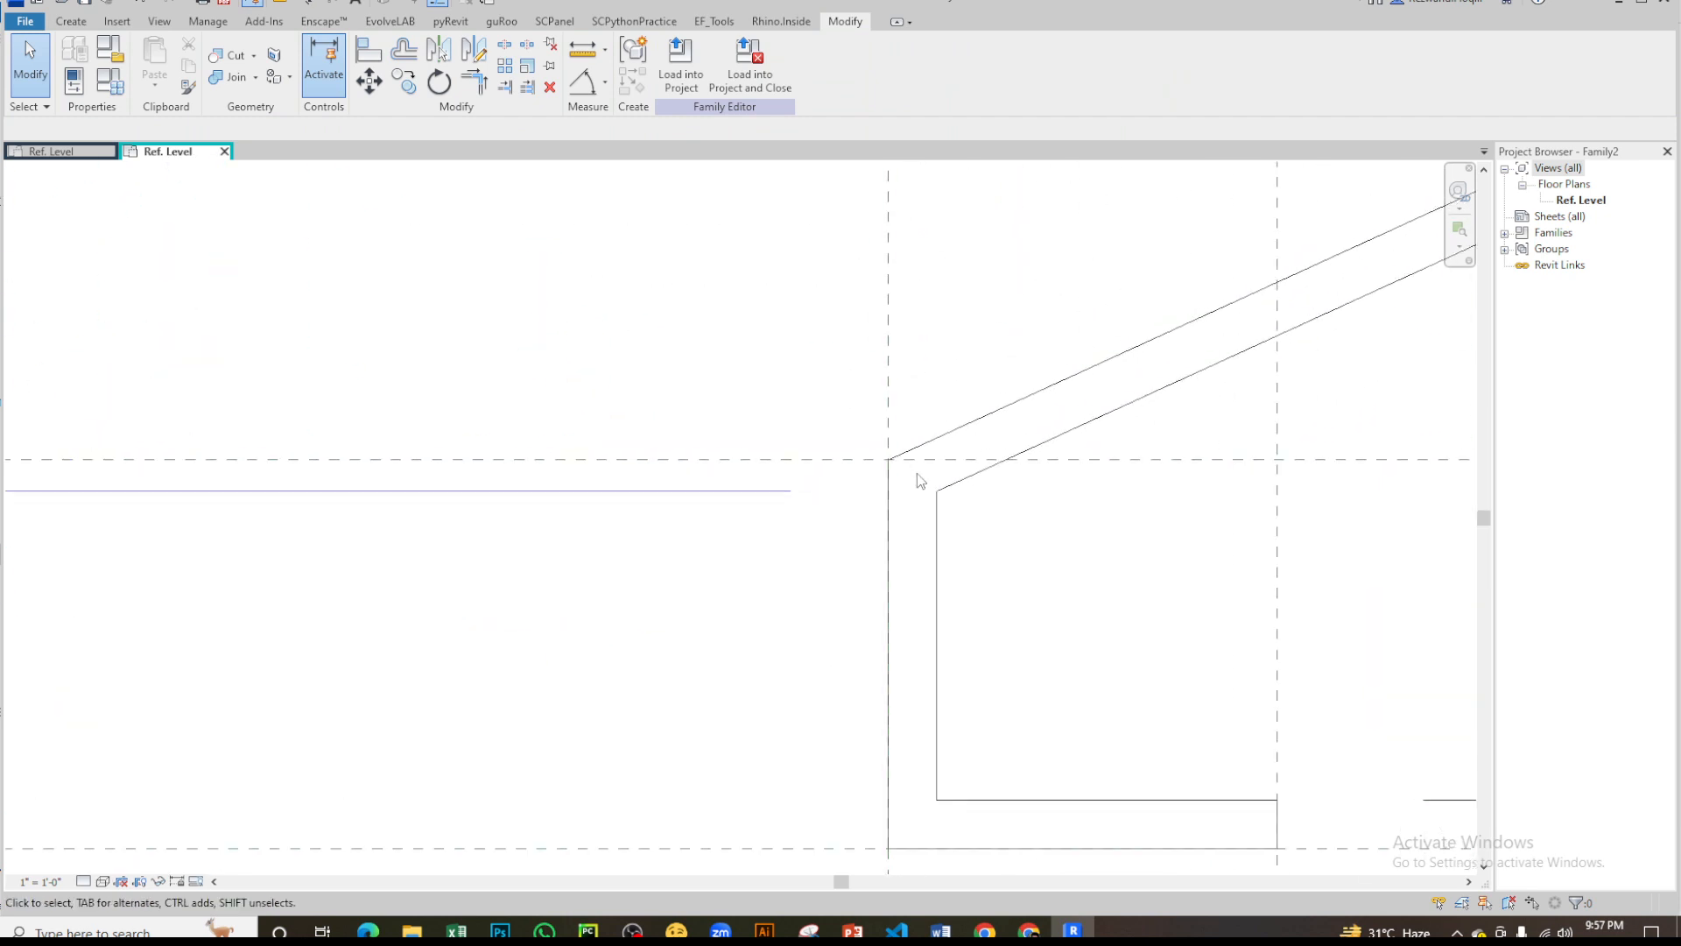
key(a)
key(l)
scroll(916, 472, down, 4)
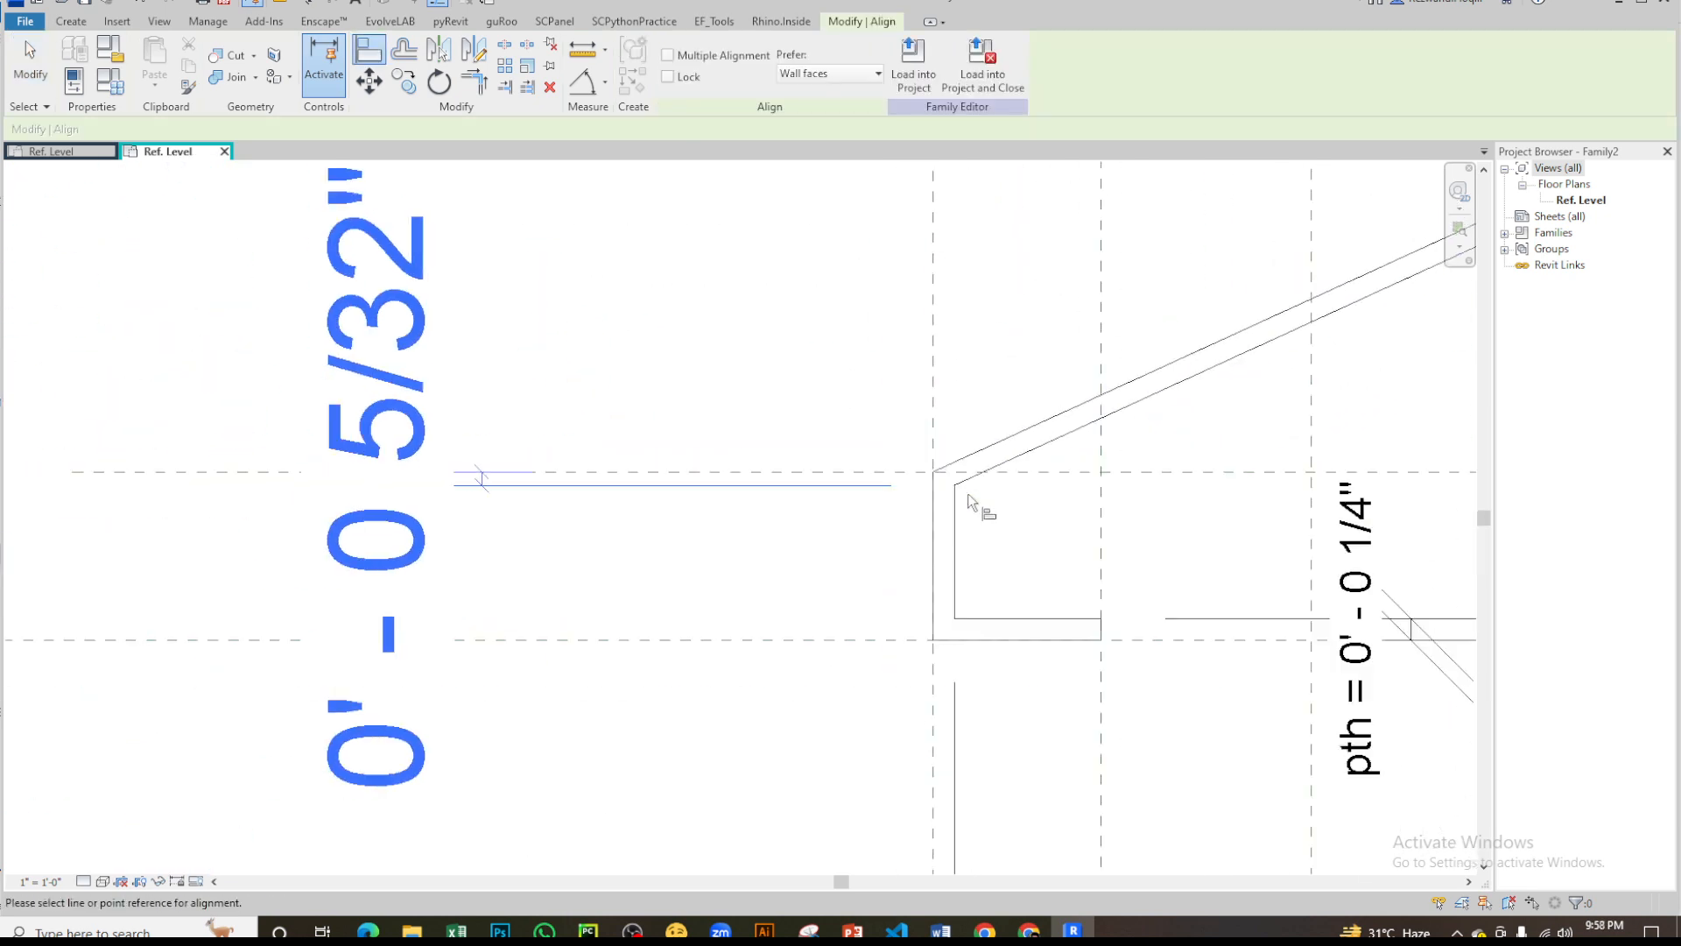
middle_drag(1230, 563, 1049, 552)
key(Escape)
- Lock the pth parameter in the family types
click(114, 86)
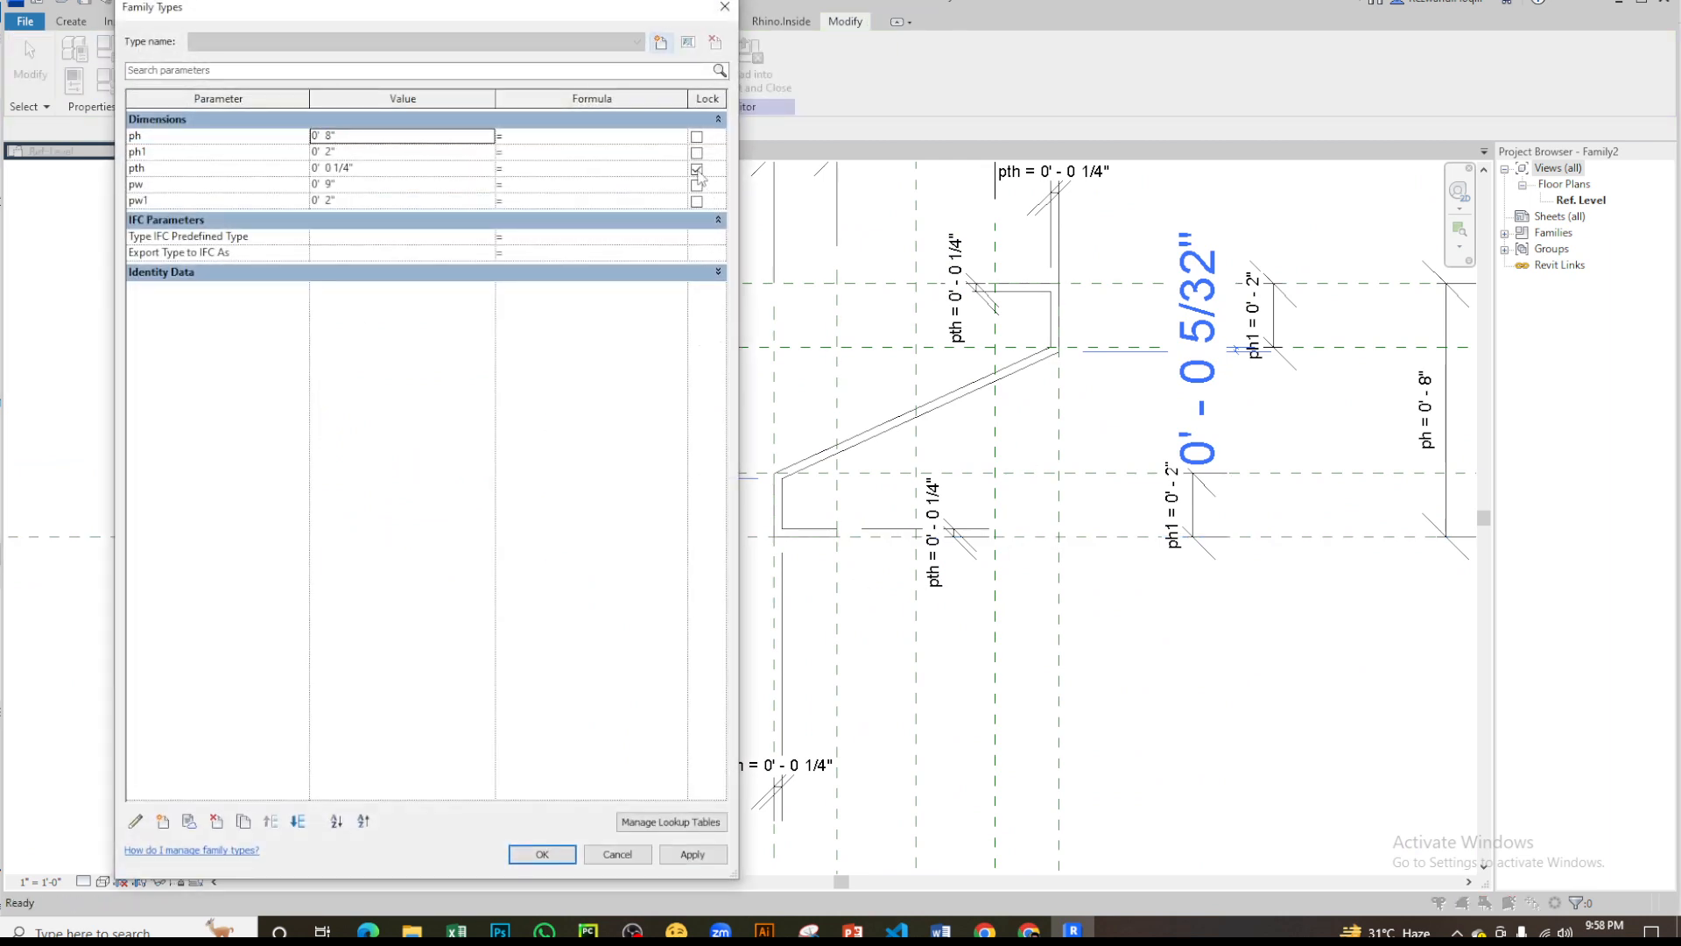
click(542, 853)
- Try to align and lock the profile's outer corner at the lower bend to the adjacent horizontal ph1 reference plane
scroll(1018, 336, up, 2)
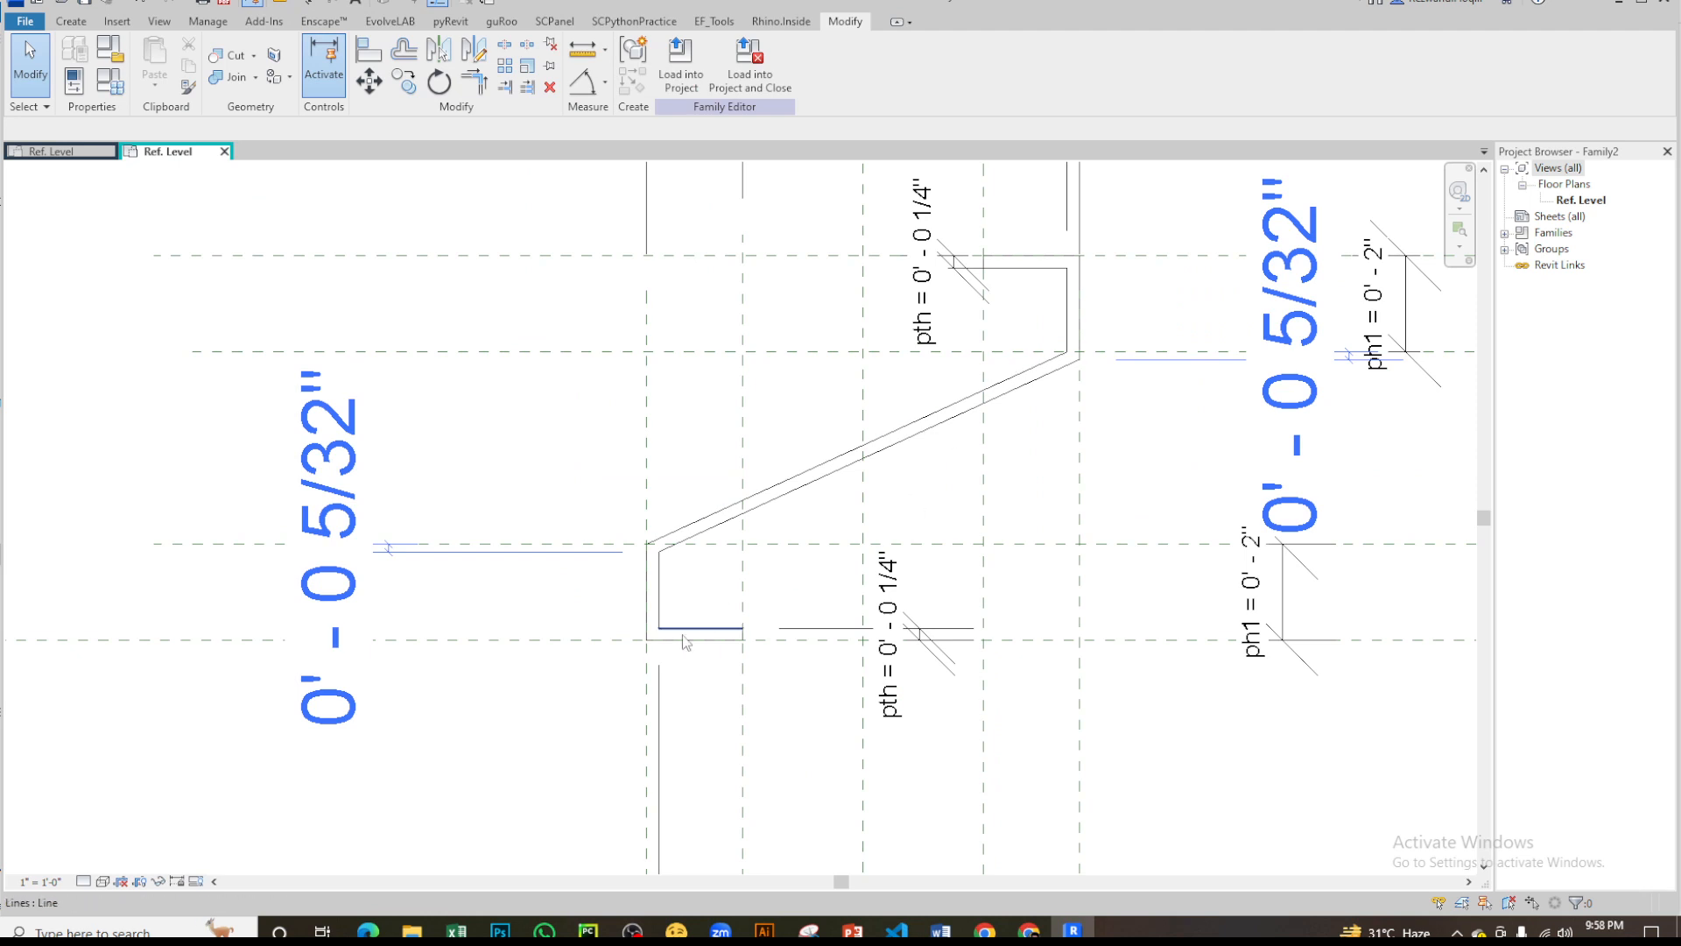
key(a)
key(l)
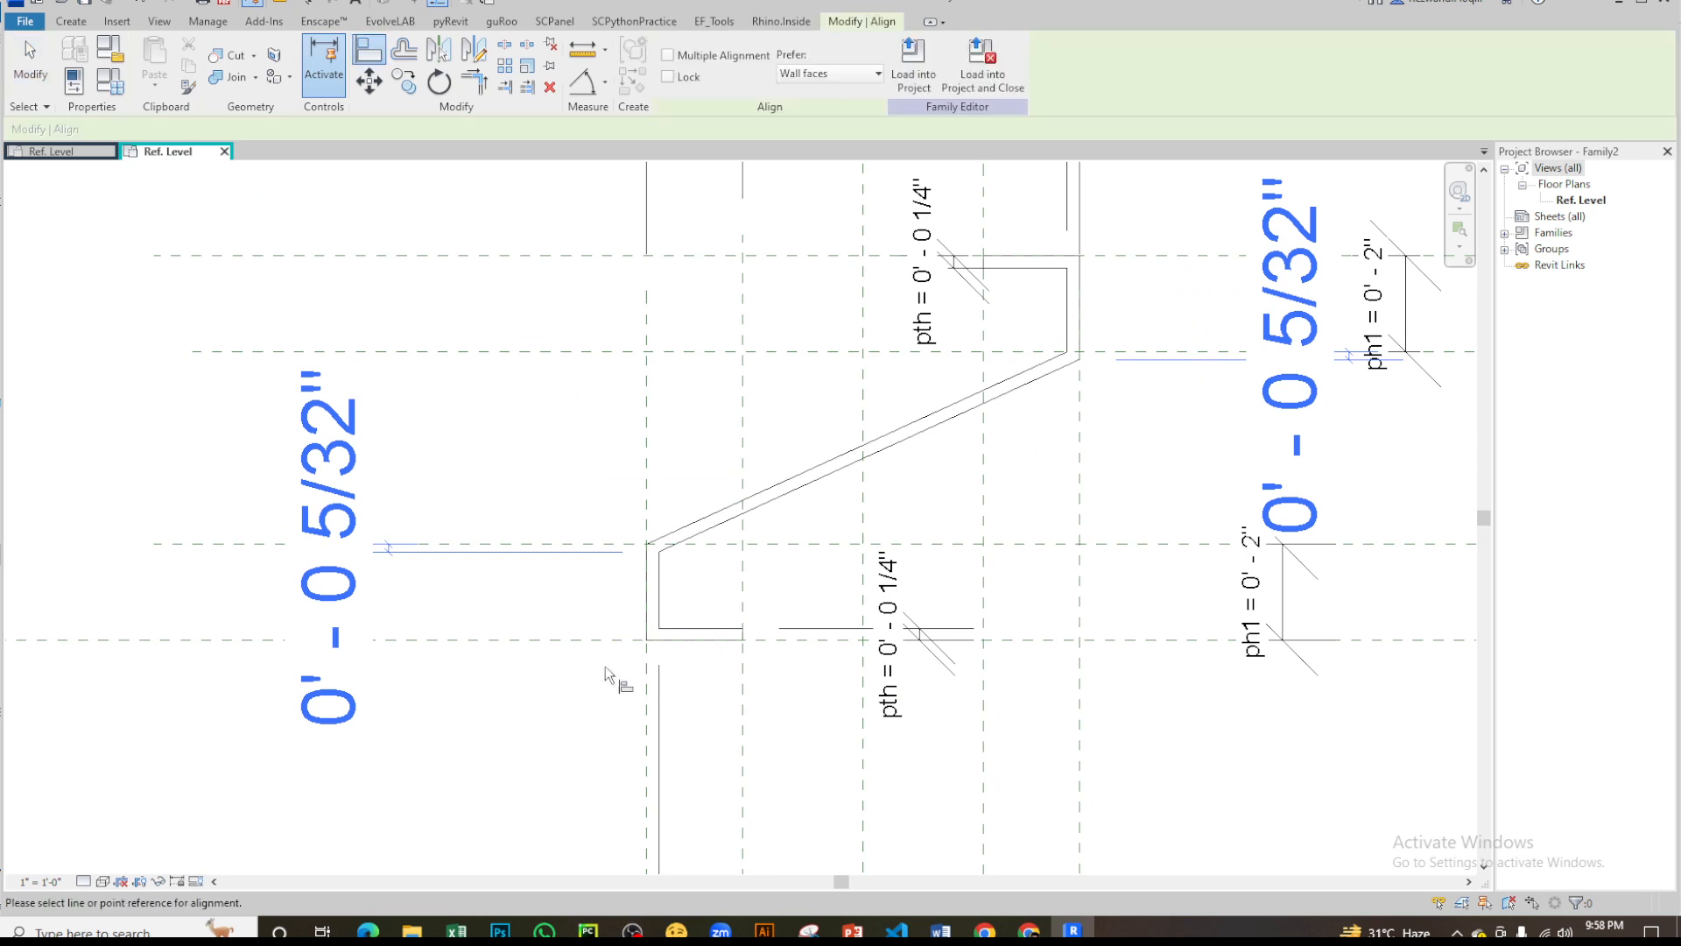
click(605, 545)
click(646, 549)
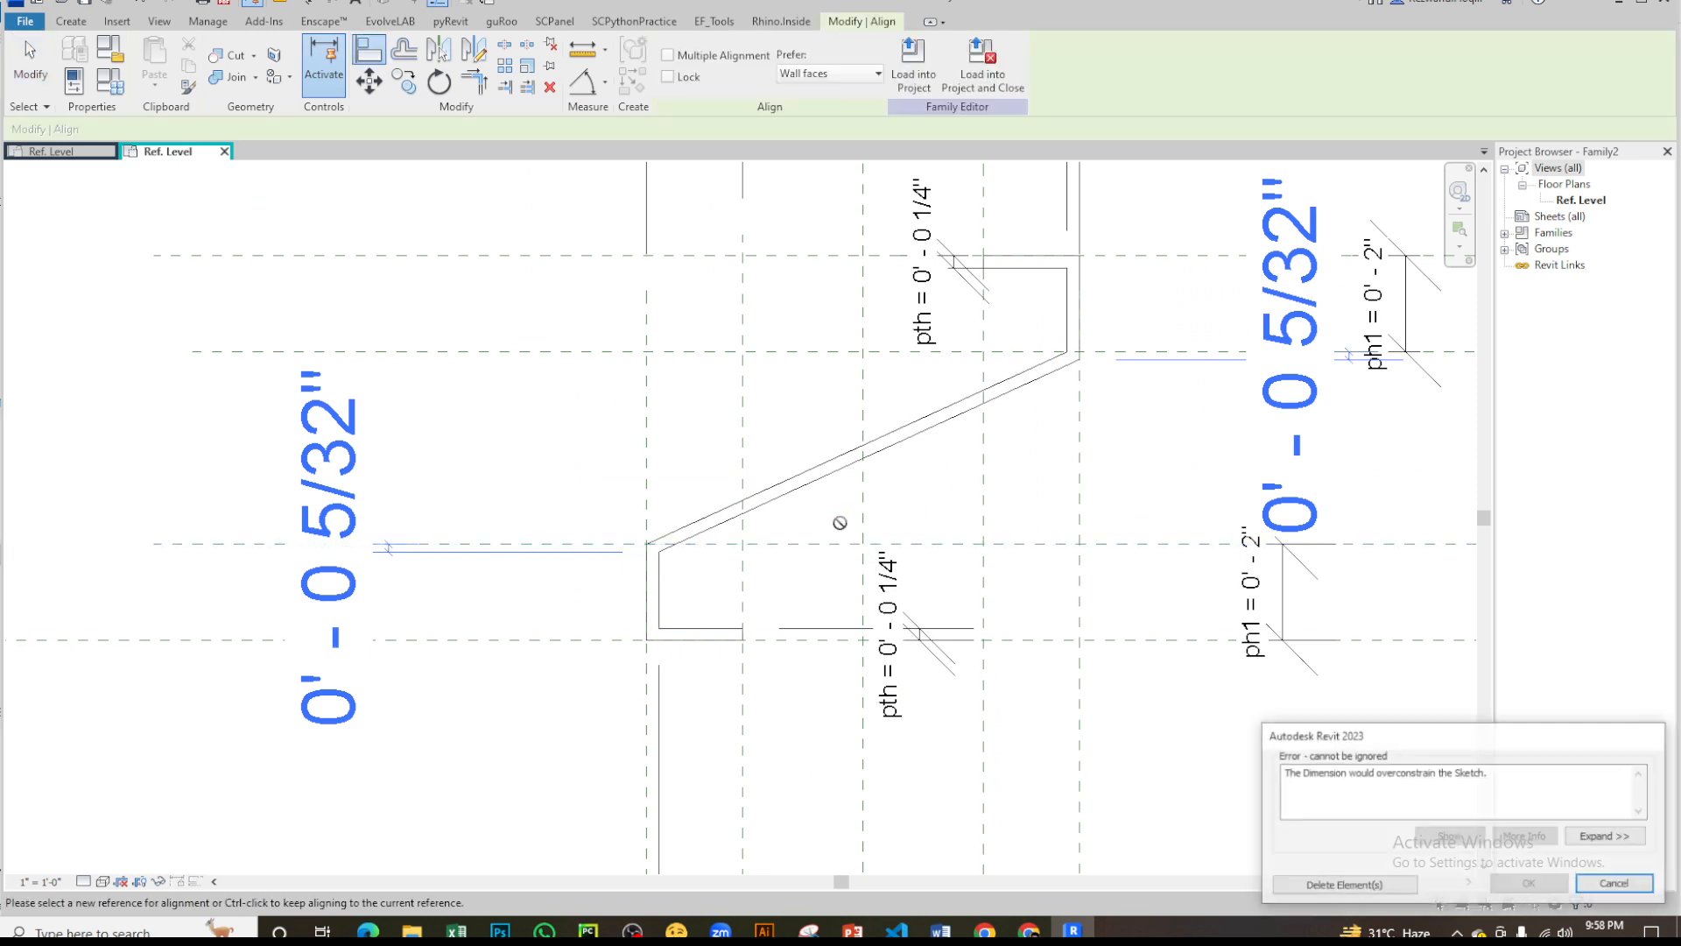
key(Escape)
key(Escape)
scroll(543, 508, down, 5)
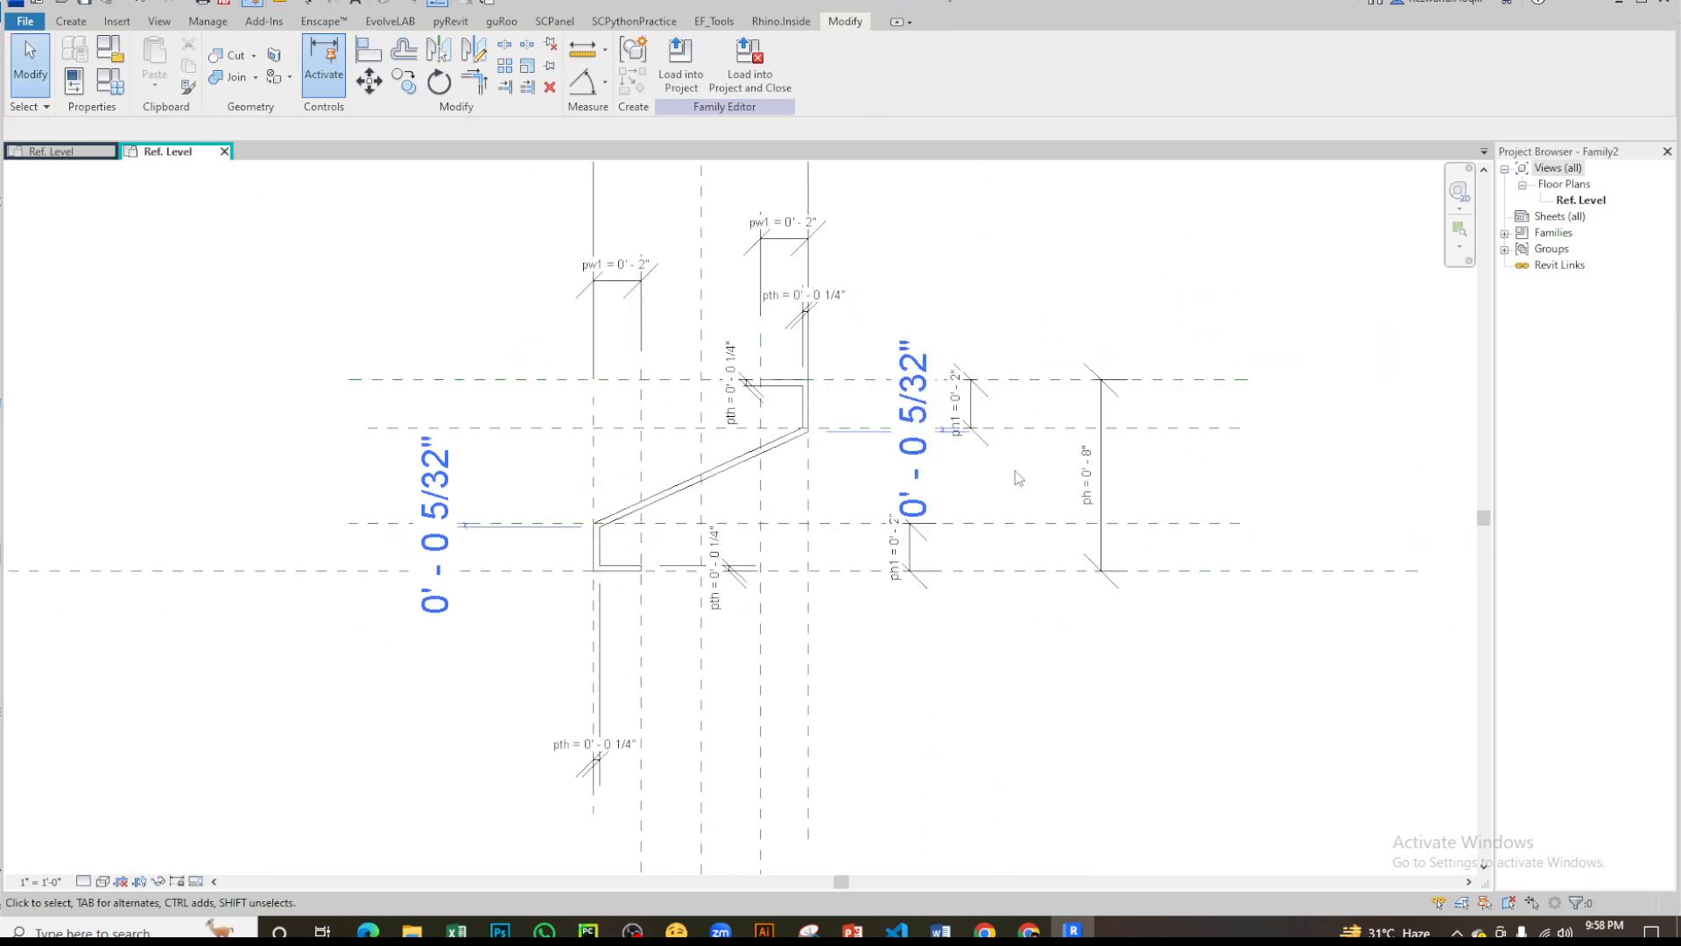
- Try to align the diagonal's end at the upper bend with the adjacent horizontal ph1 reference plane
scroll(1007, 432, up, 6)
middle_drag(893, 488, 1085, 496)
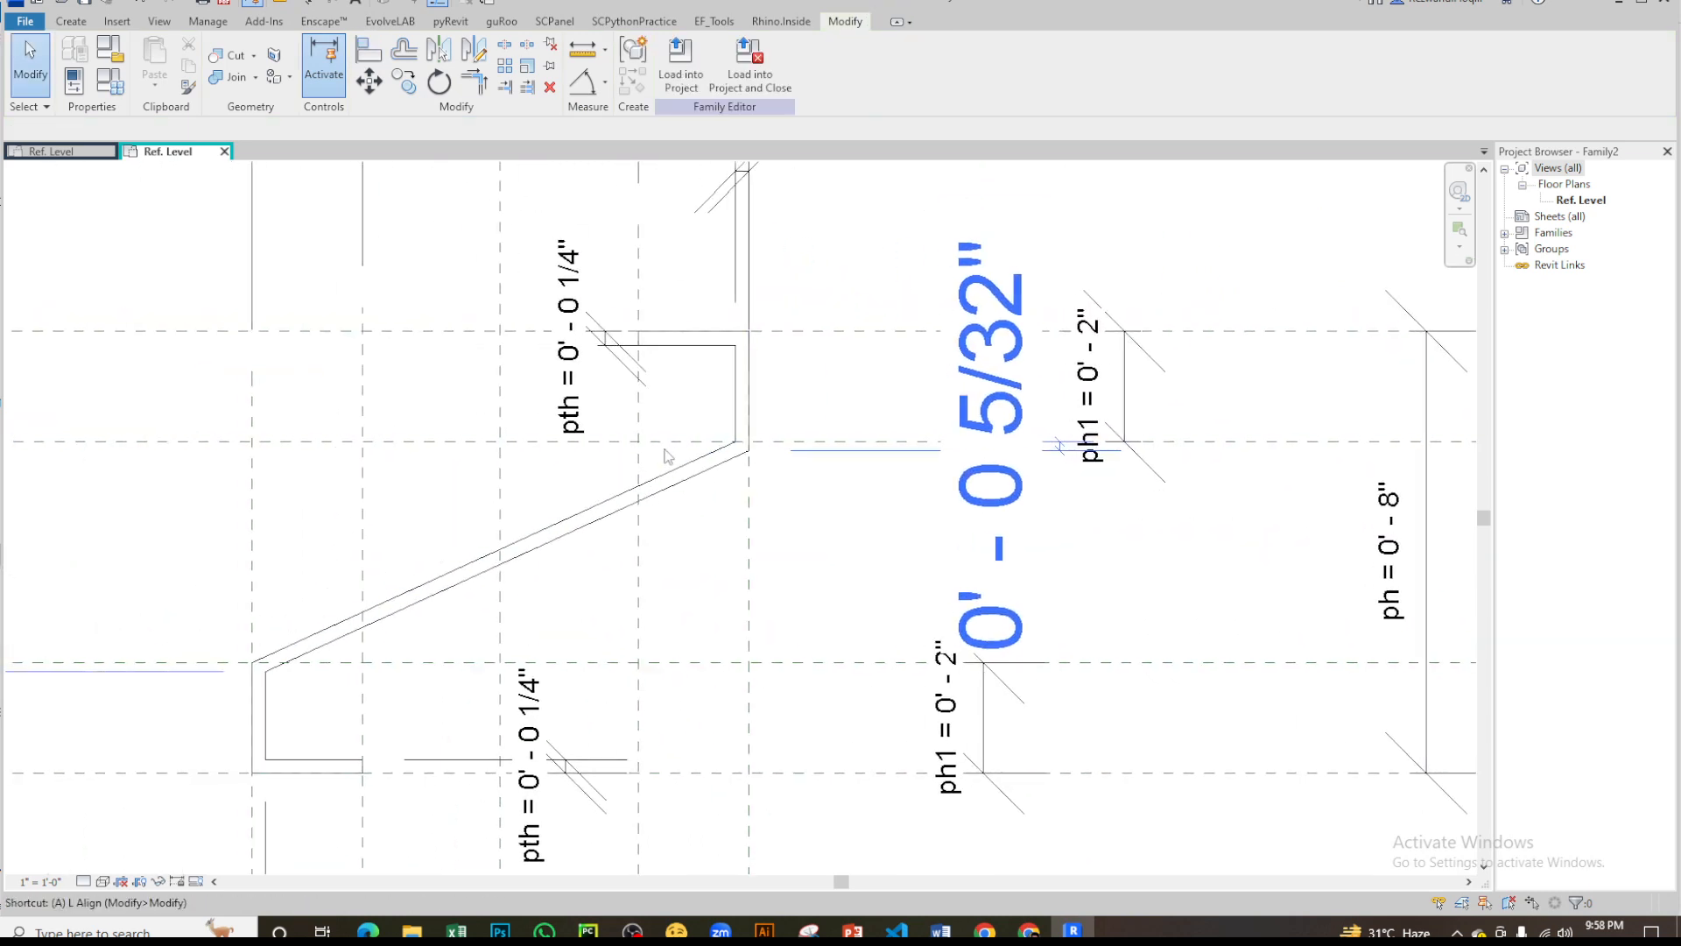
key(a)
key(l)
scroll(665, 450, up, 1)
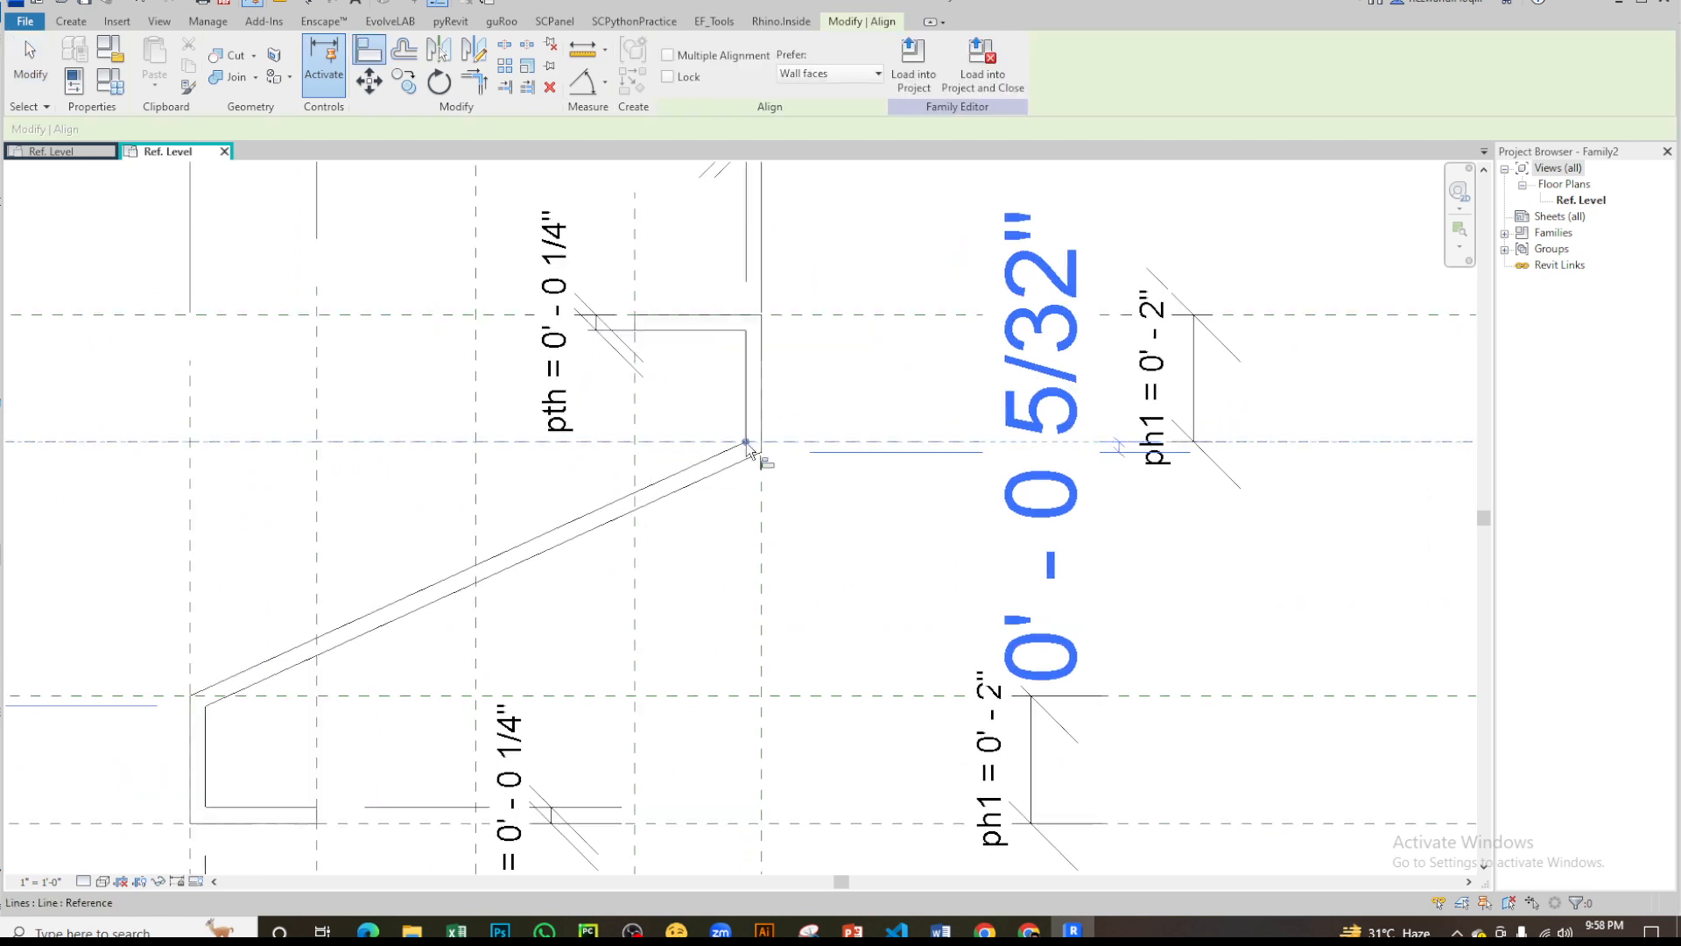
click(766, 418)
key(Escape)
key(Escape)
scroll(838, 462, down, 6)
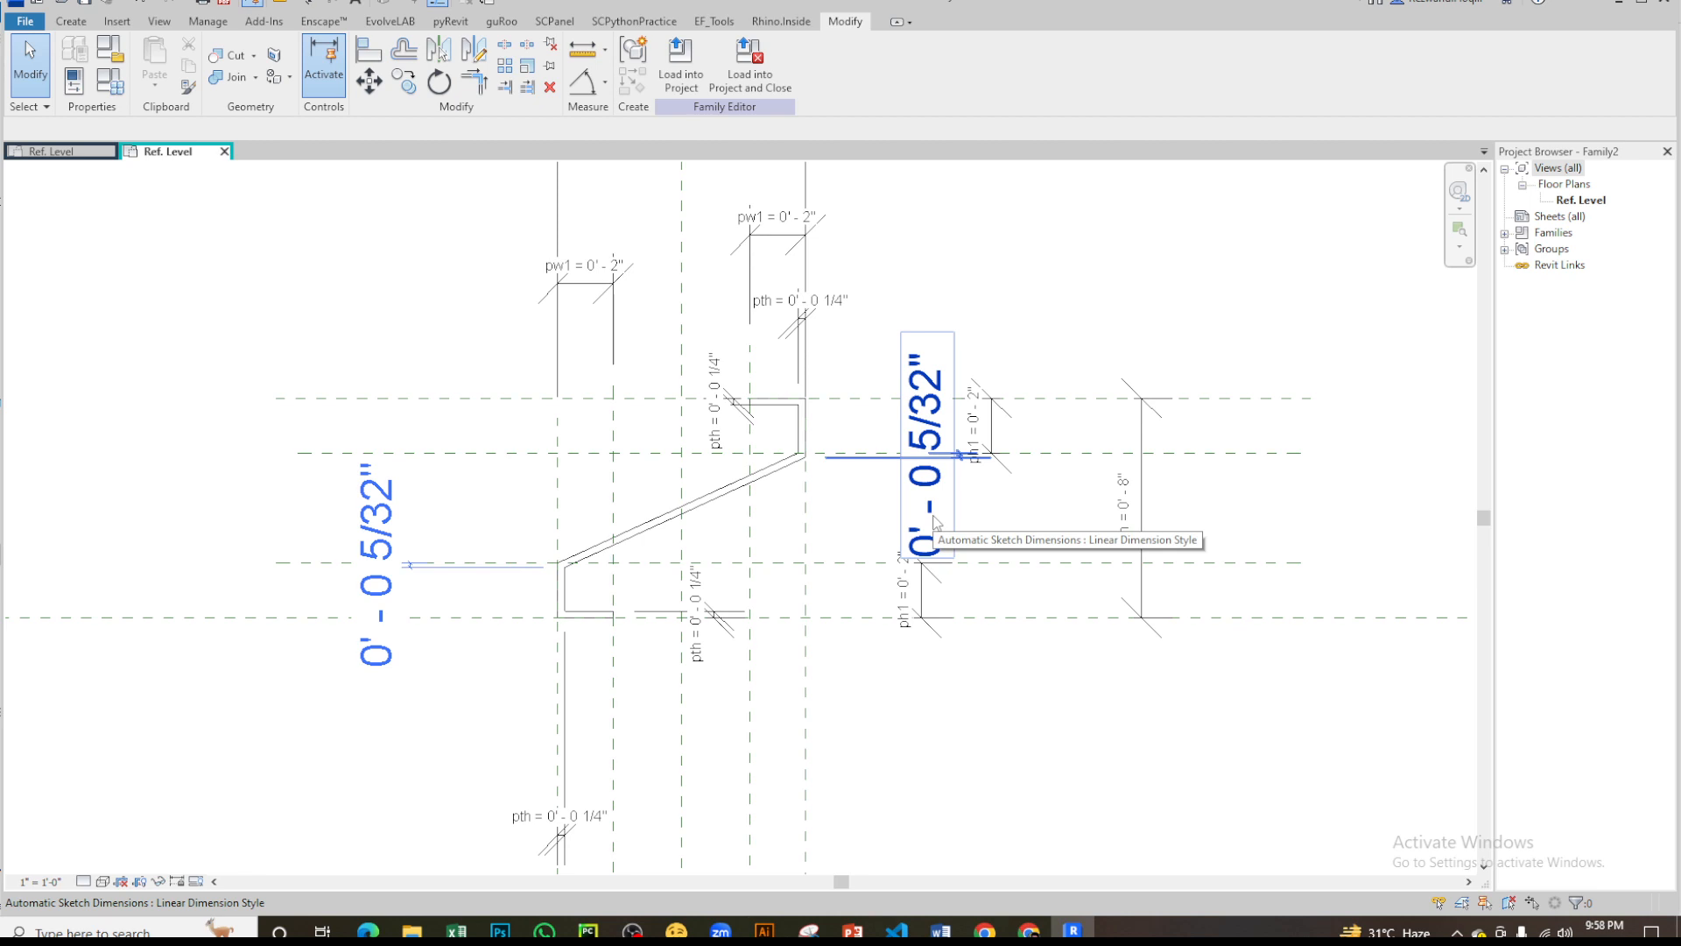
- Try to align the outer vertical lines of both lips with the two outermost vertical reference planes
scroll(710, 469, up, 4)
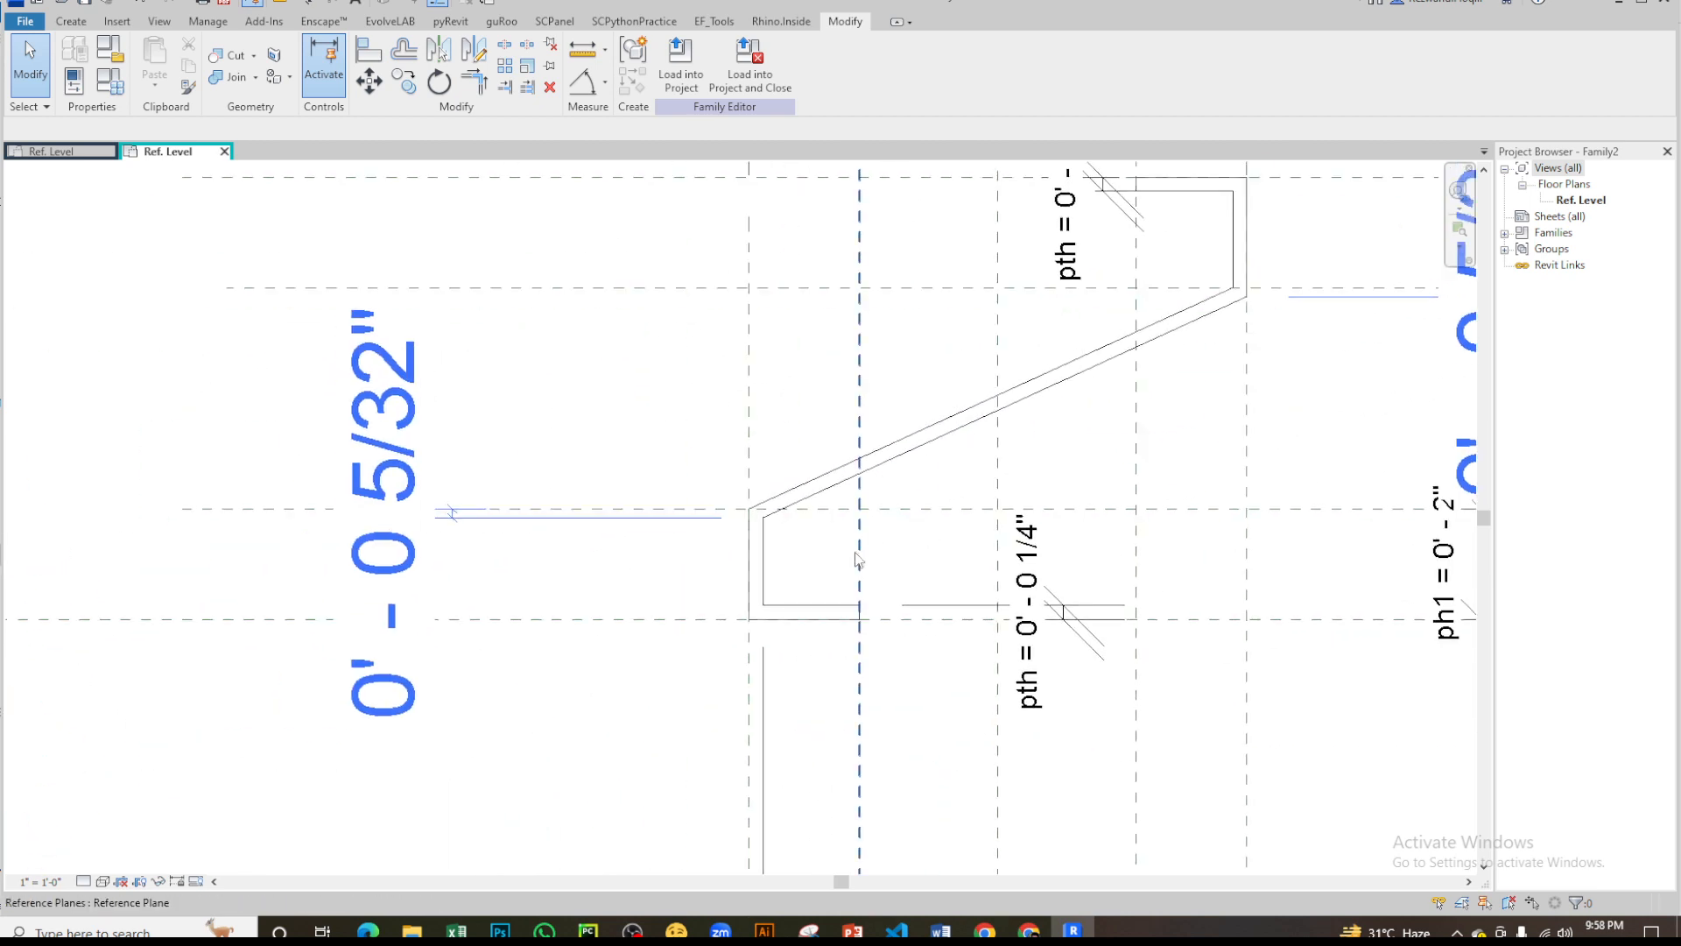
key(a)
key(l)
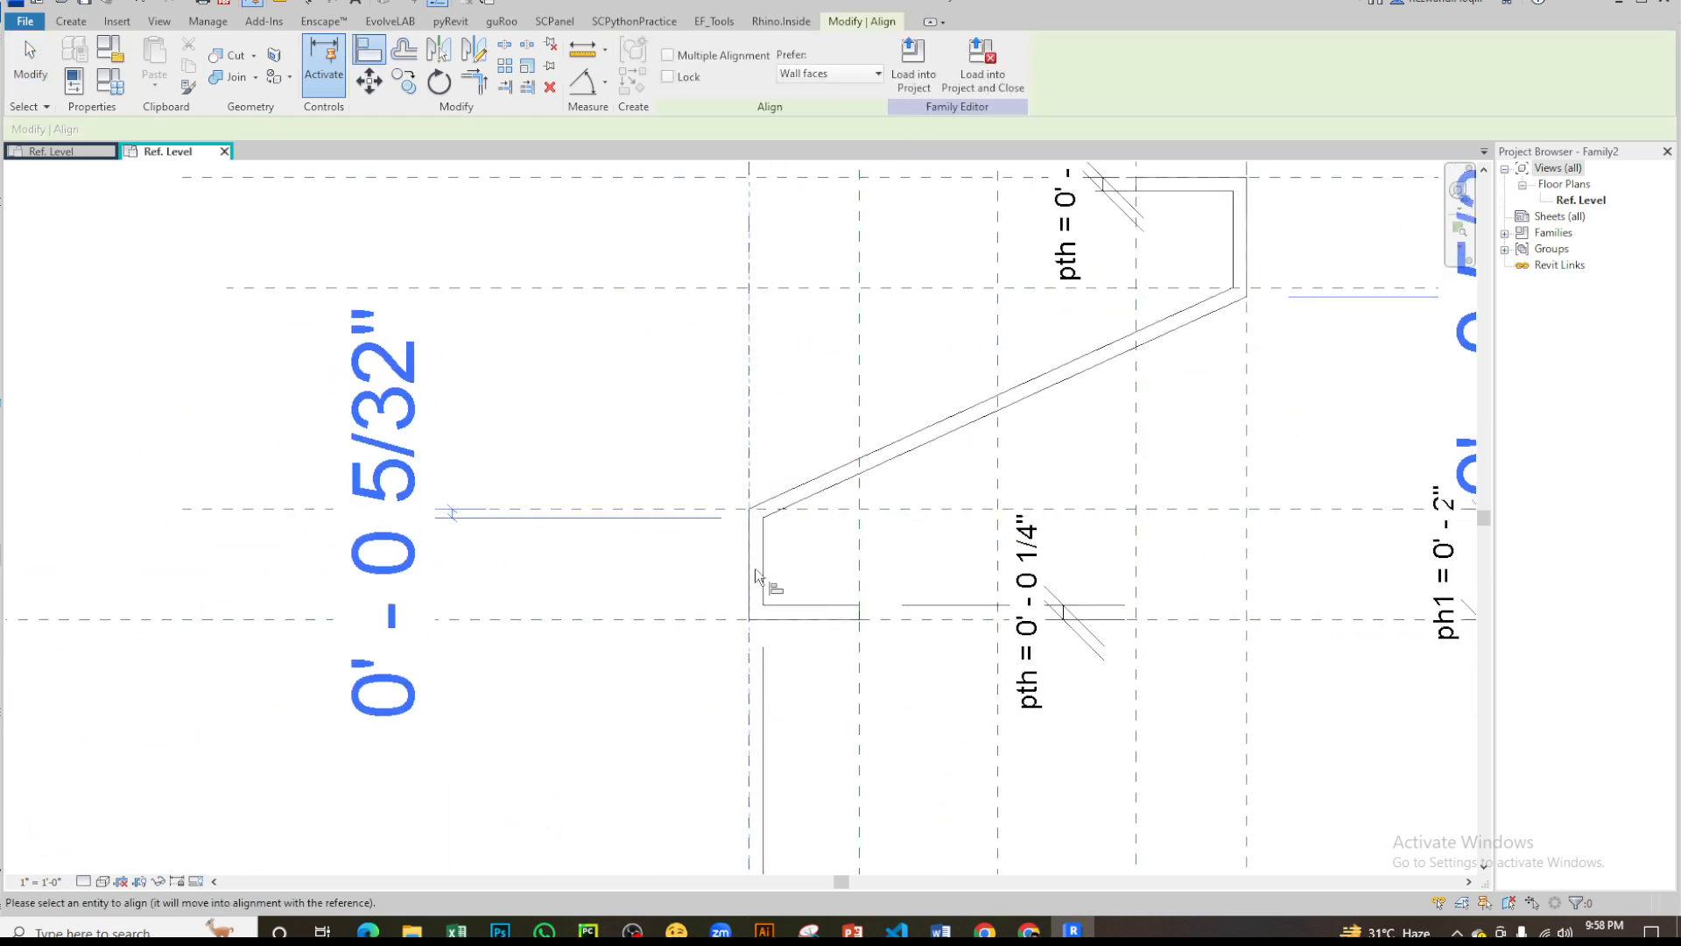
middle_drag(1209, 288, 997, 533)
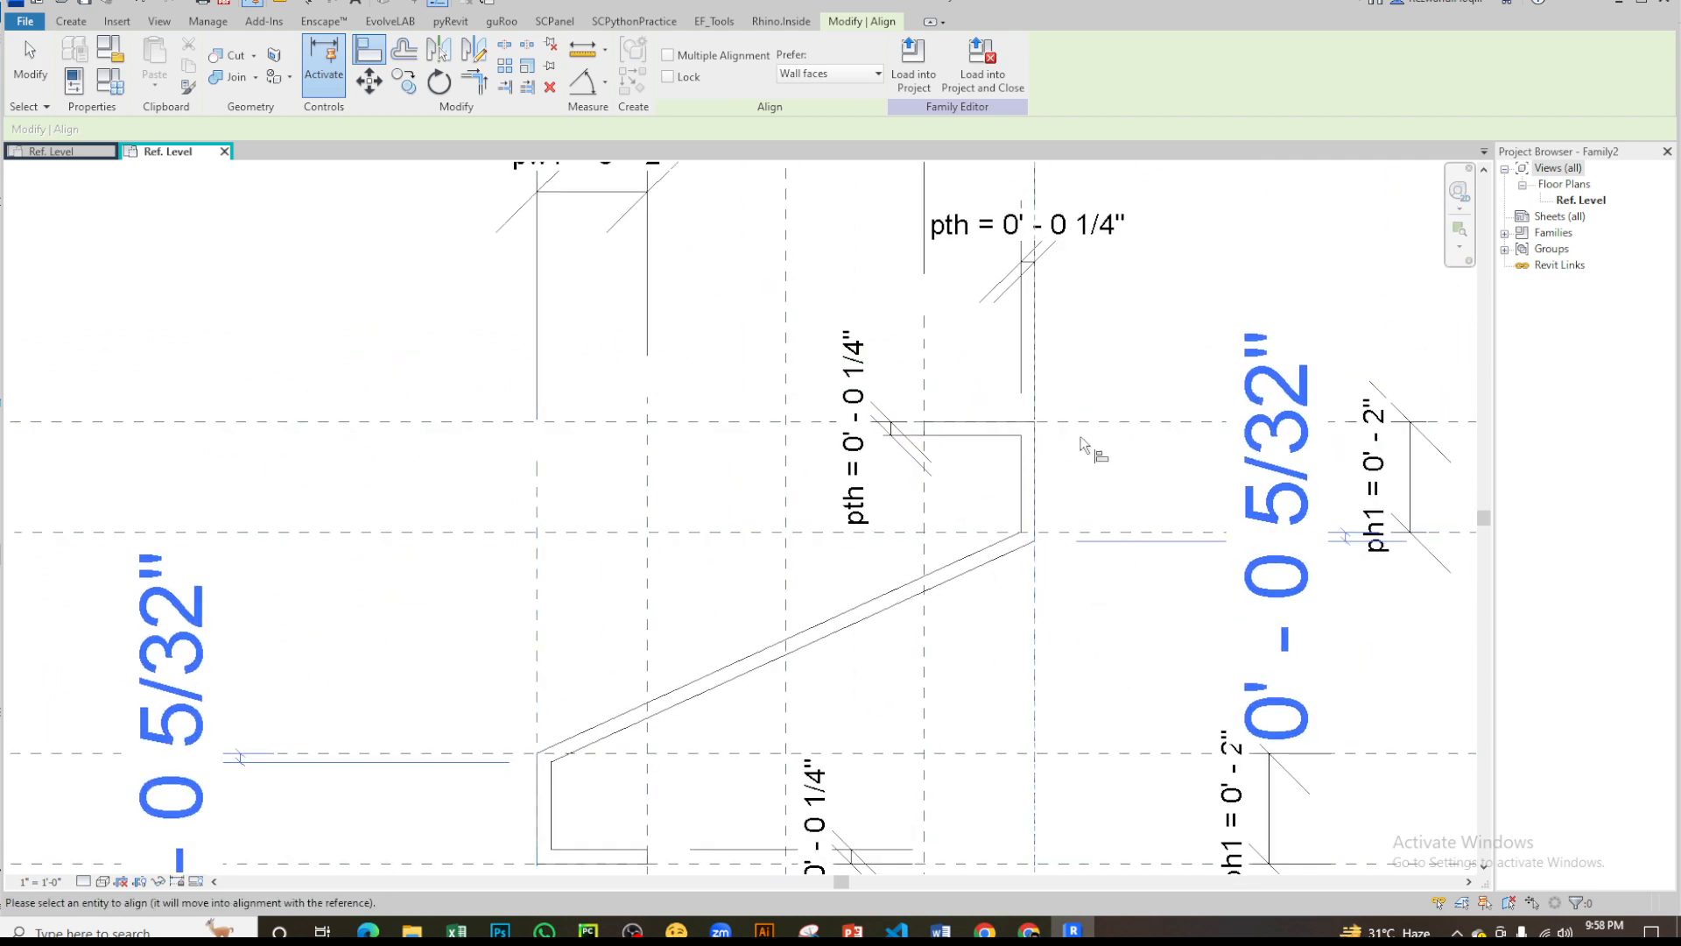
scroll(1080, 436, down, 3)
key(Escape)
key(Escape)
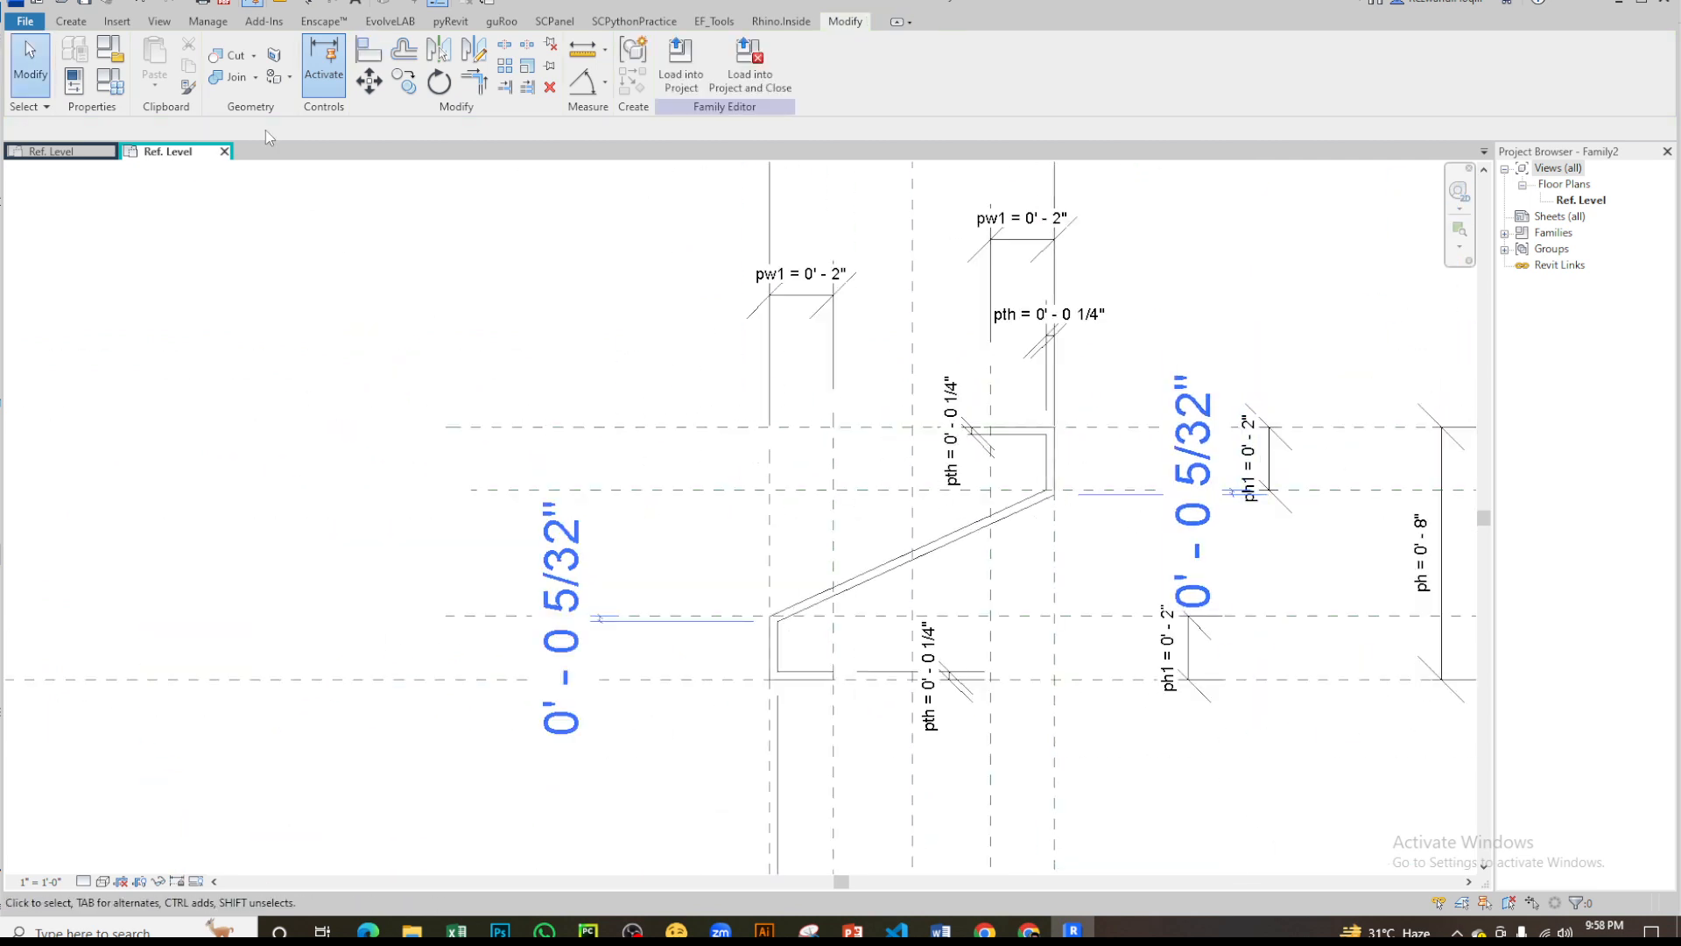
- Set the overall profile height parameter ph to 9 inches through its dimension
scroll(932, 417, down, 3)
scroll(1261, 515, up, 4)
click(1262, 478)
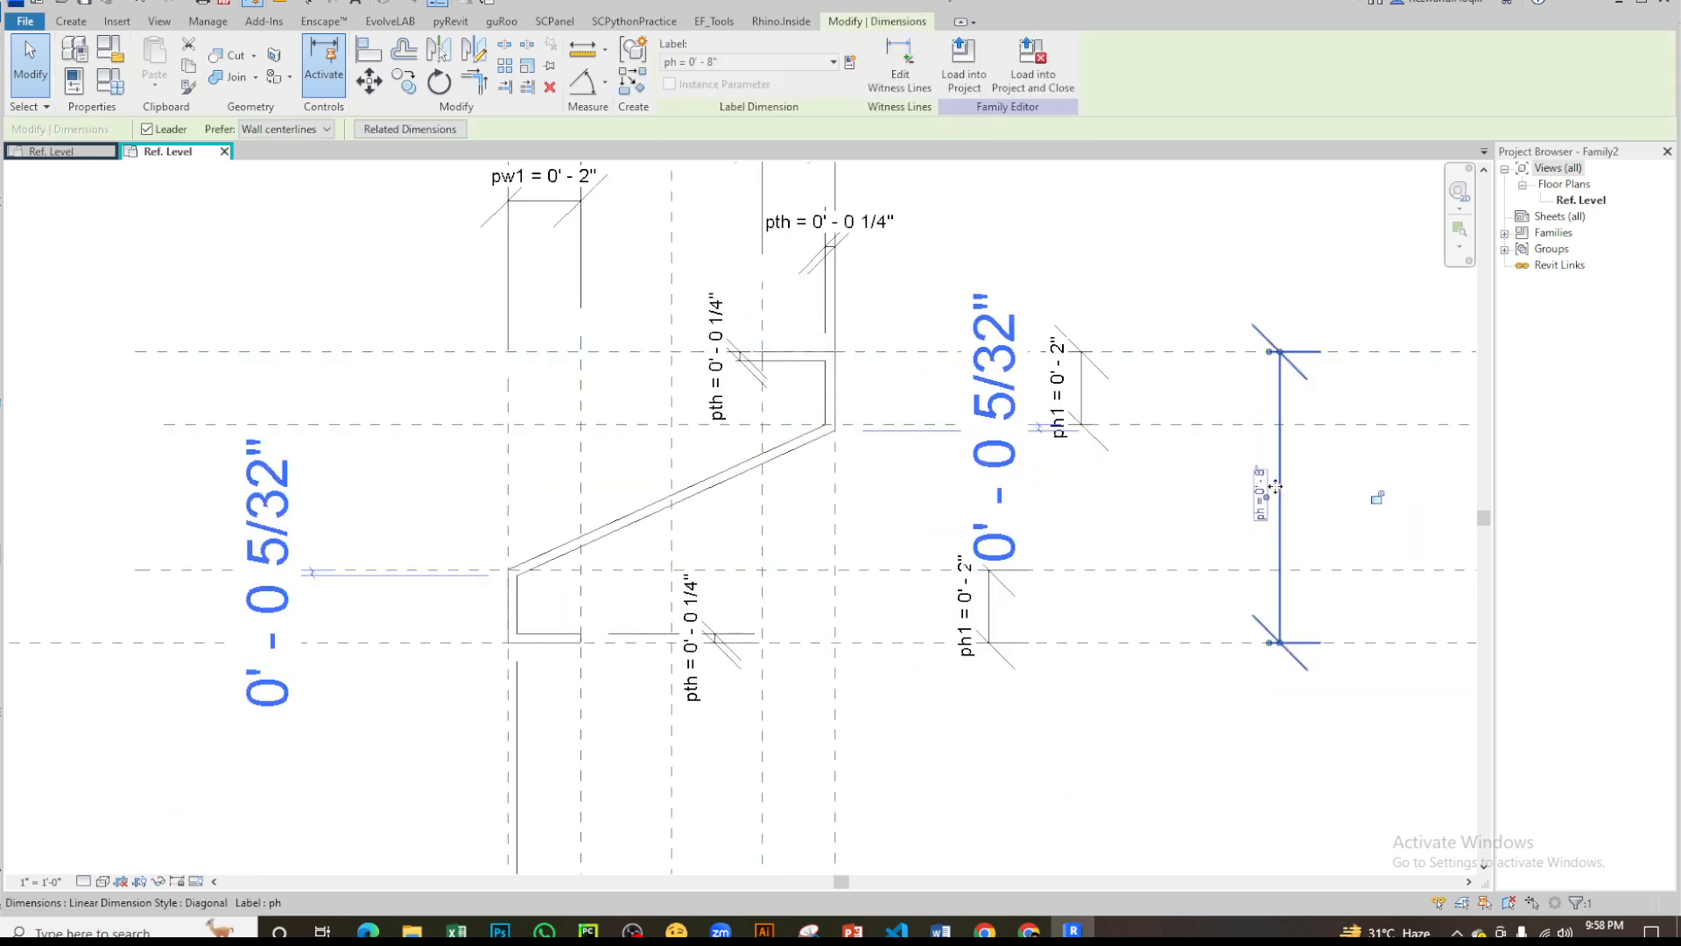
click(1262, 483)
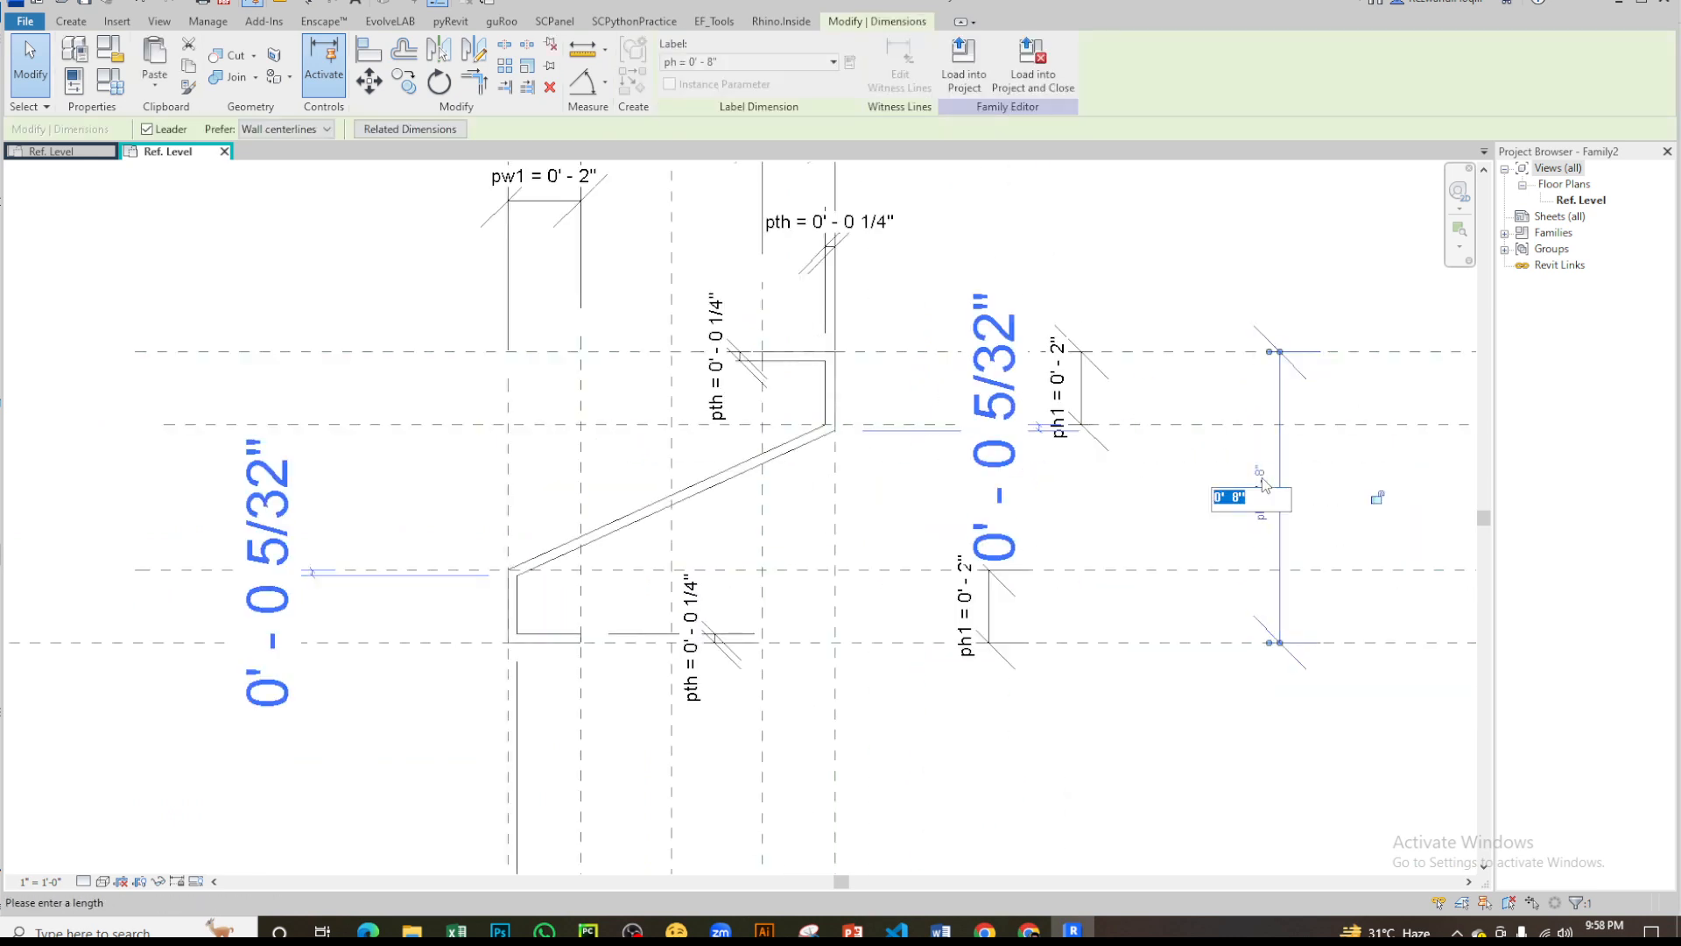
key(Return)
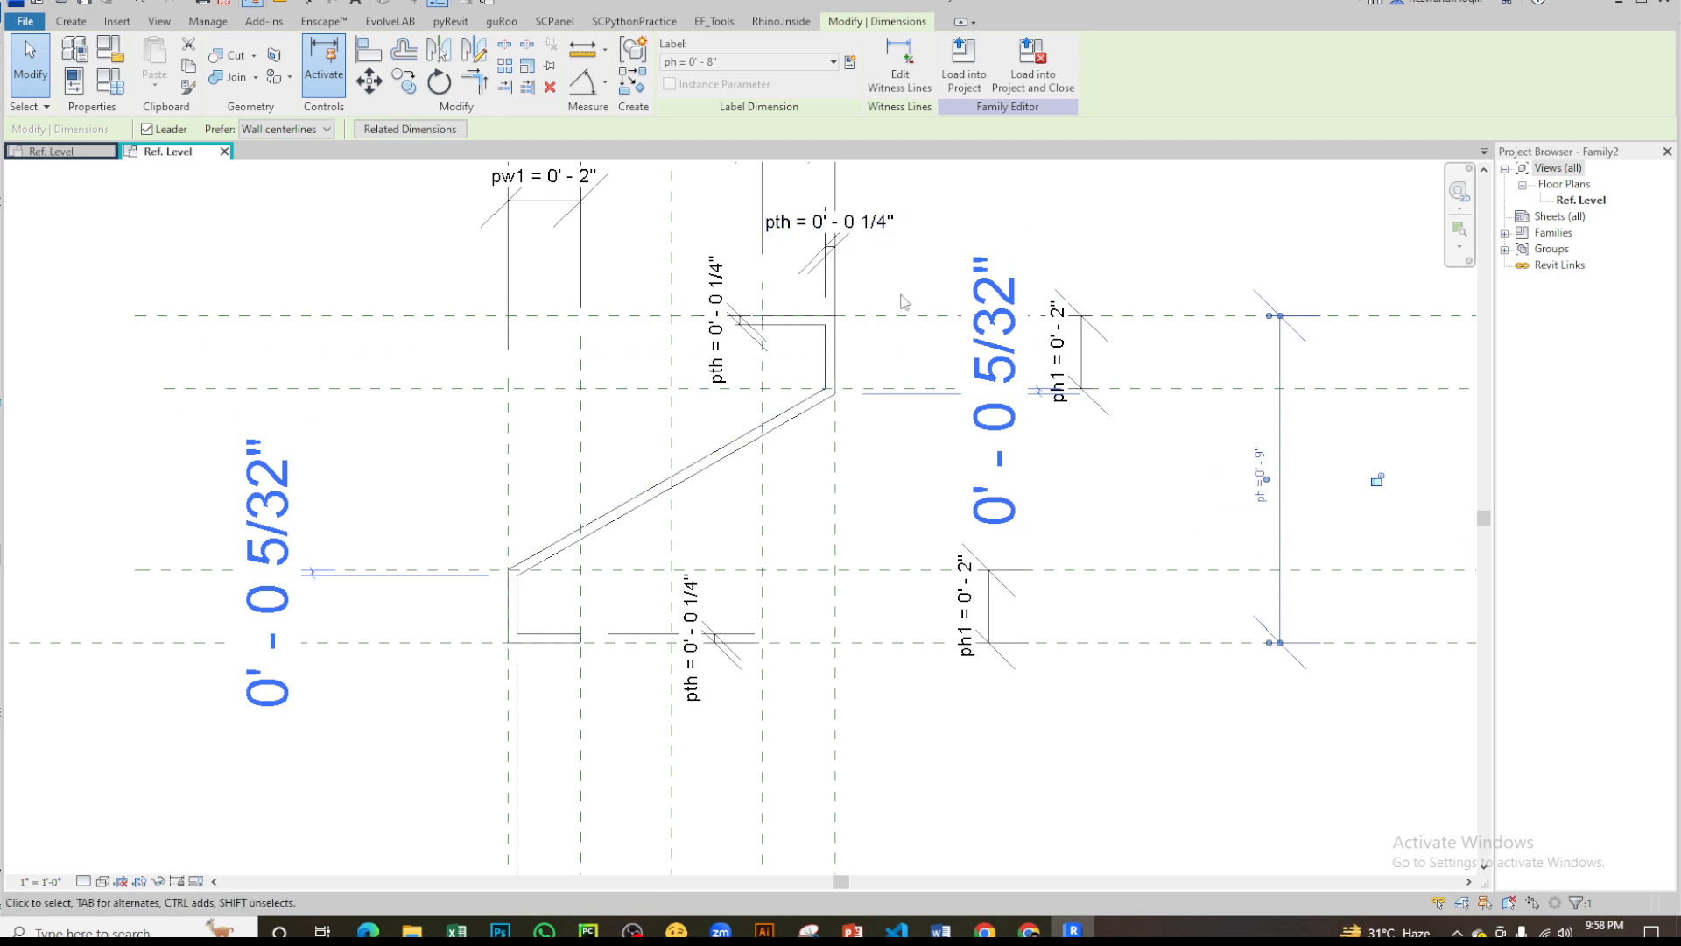
- Set the overall profile width parameter pw to 8 inches through its dimension
scroll(903, 301, down, 5)
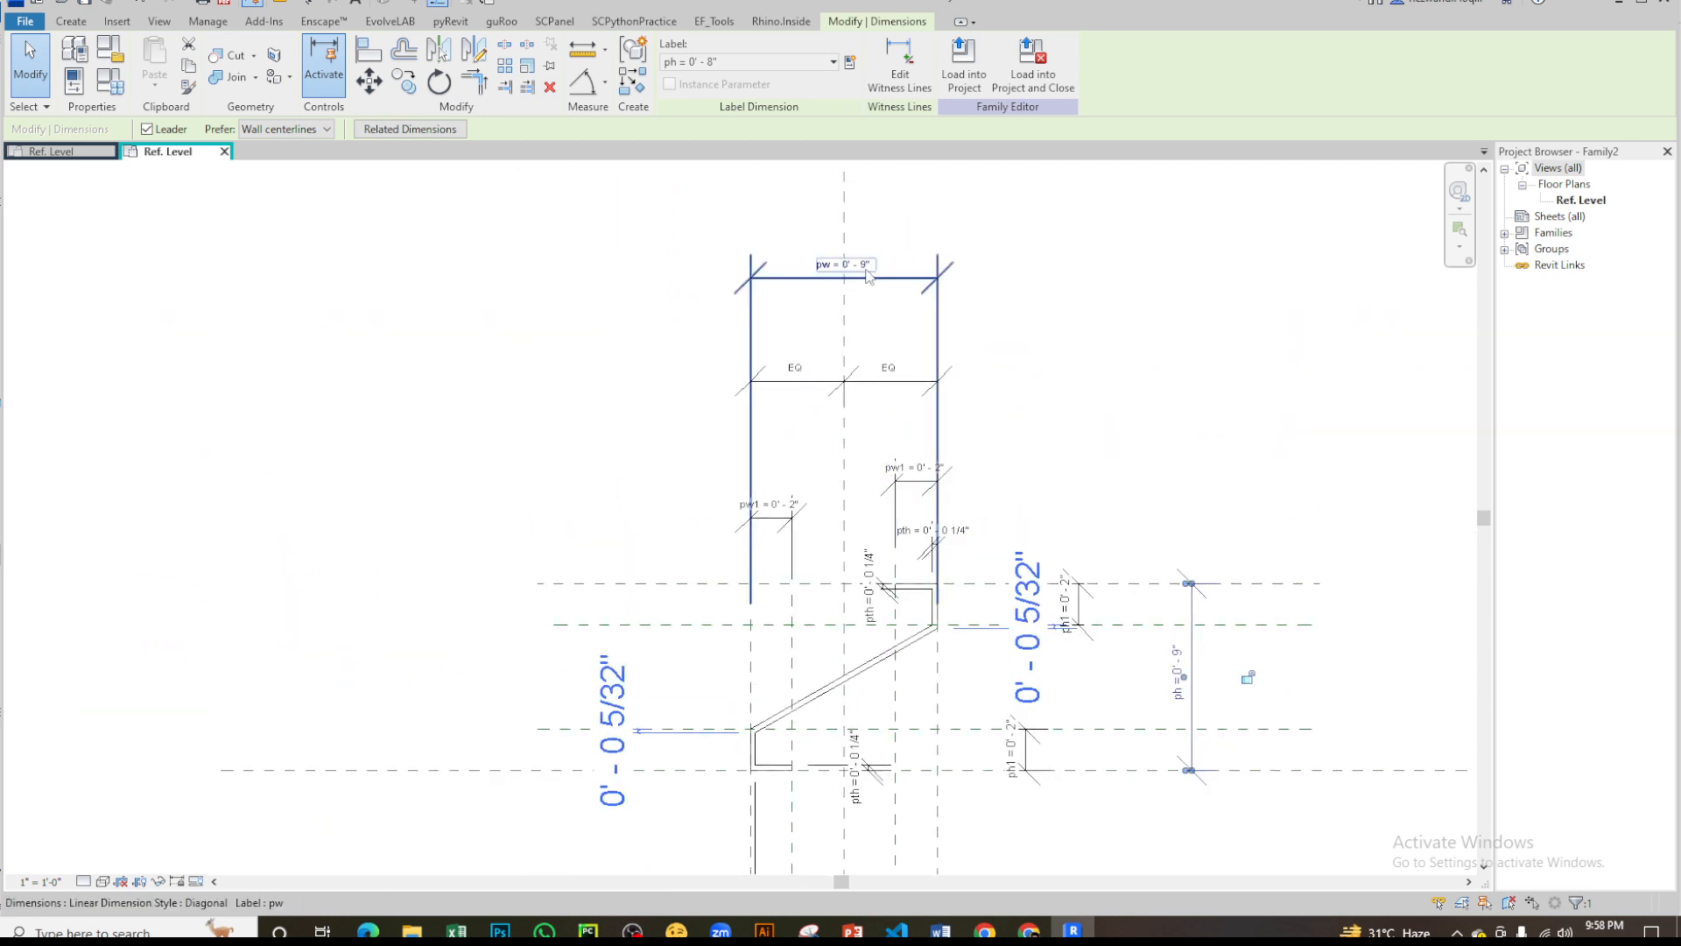
click(866, 274)
click(867, 264)
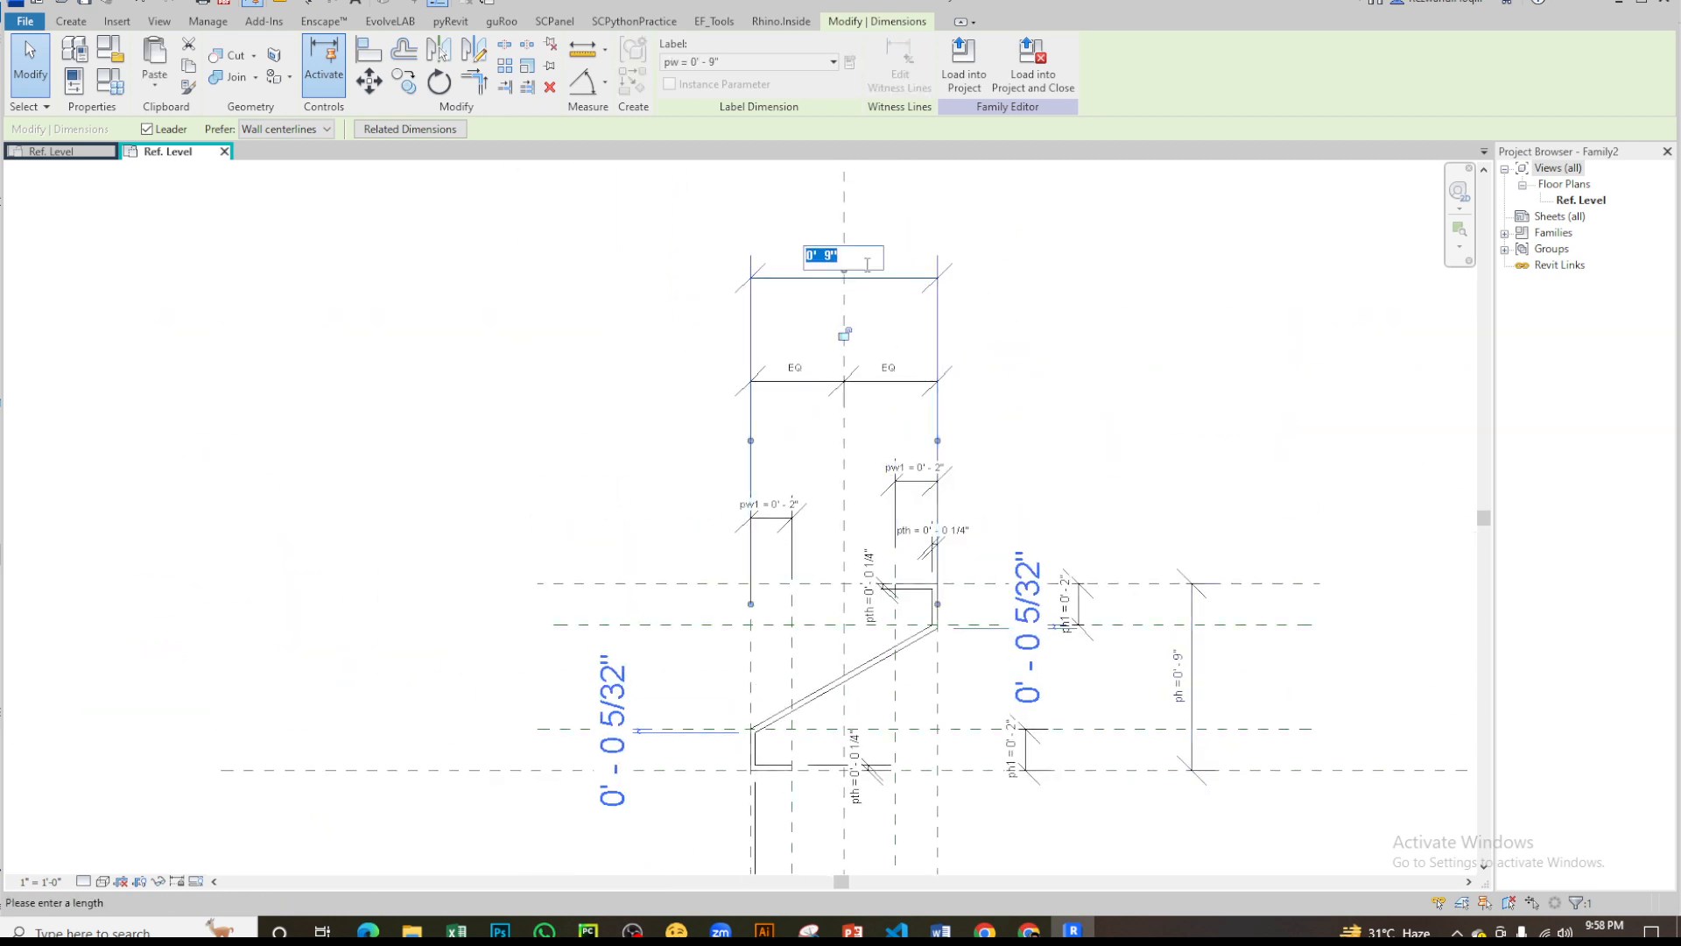
text(8")
key(Return)
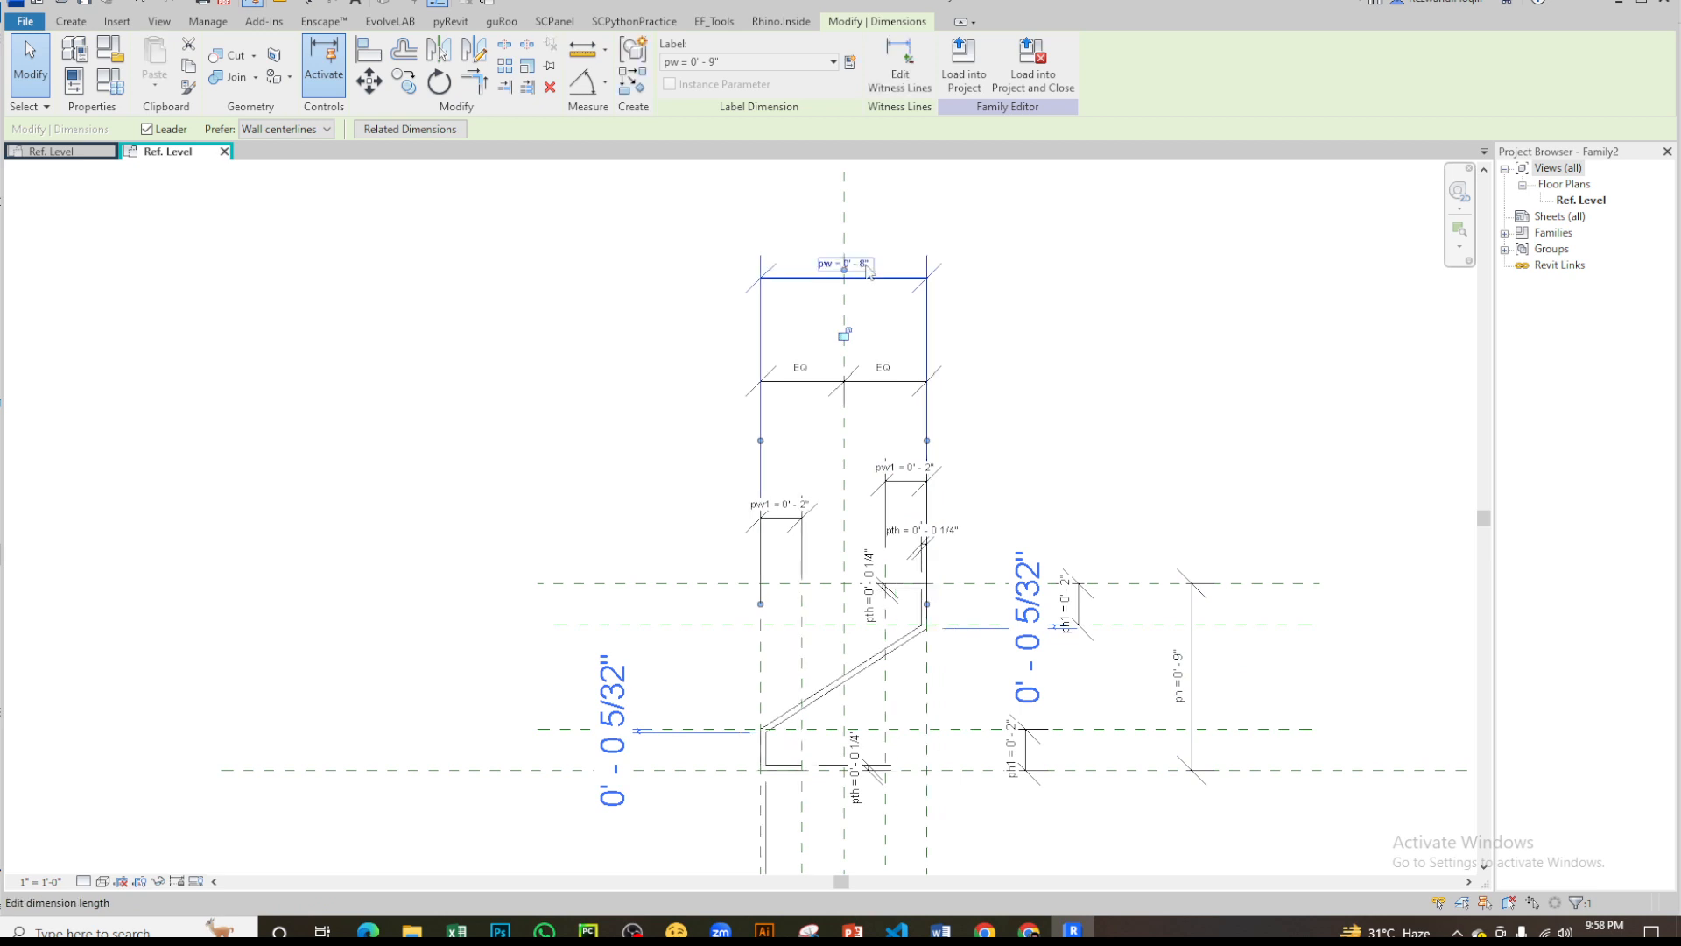
- Set the lip width parameter pw1 to 1 inch through its dimension
scroll(788, 565, up, 3)
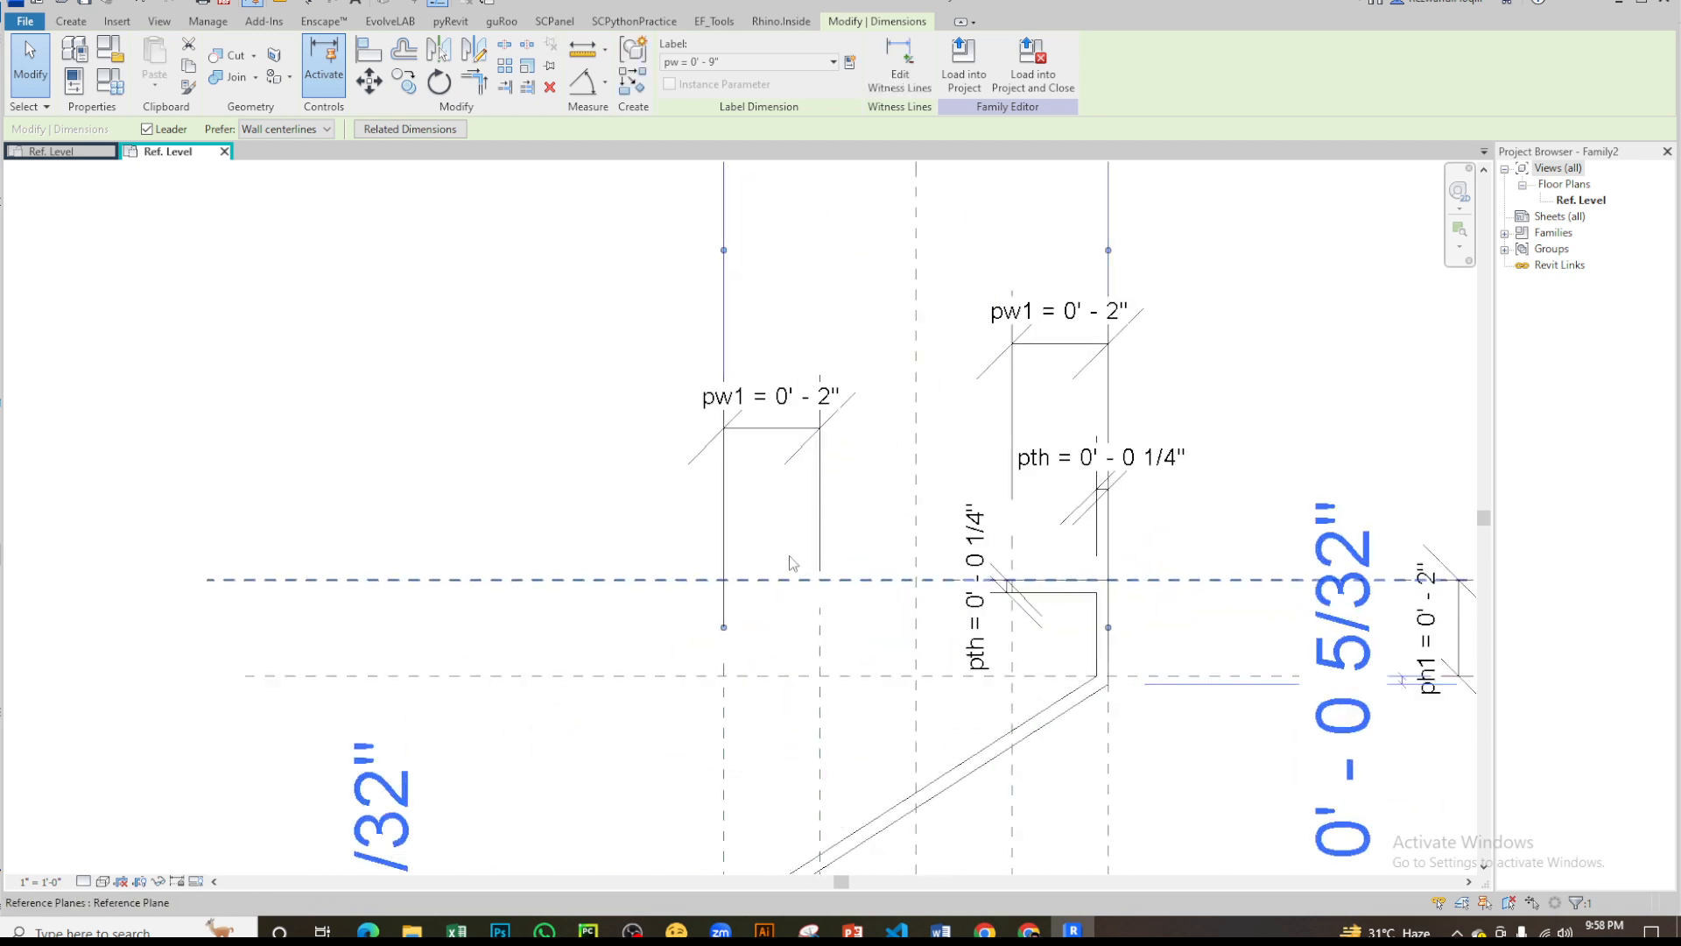
click(794, 403)
click(795, 402)
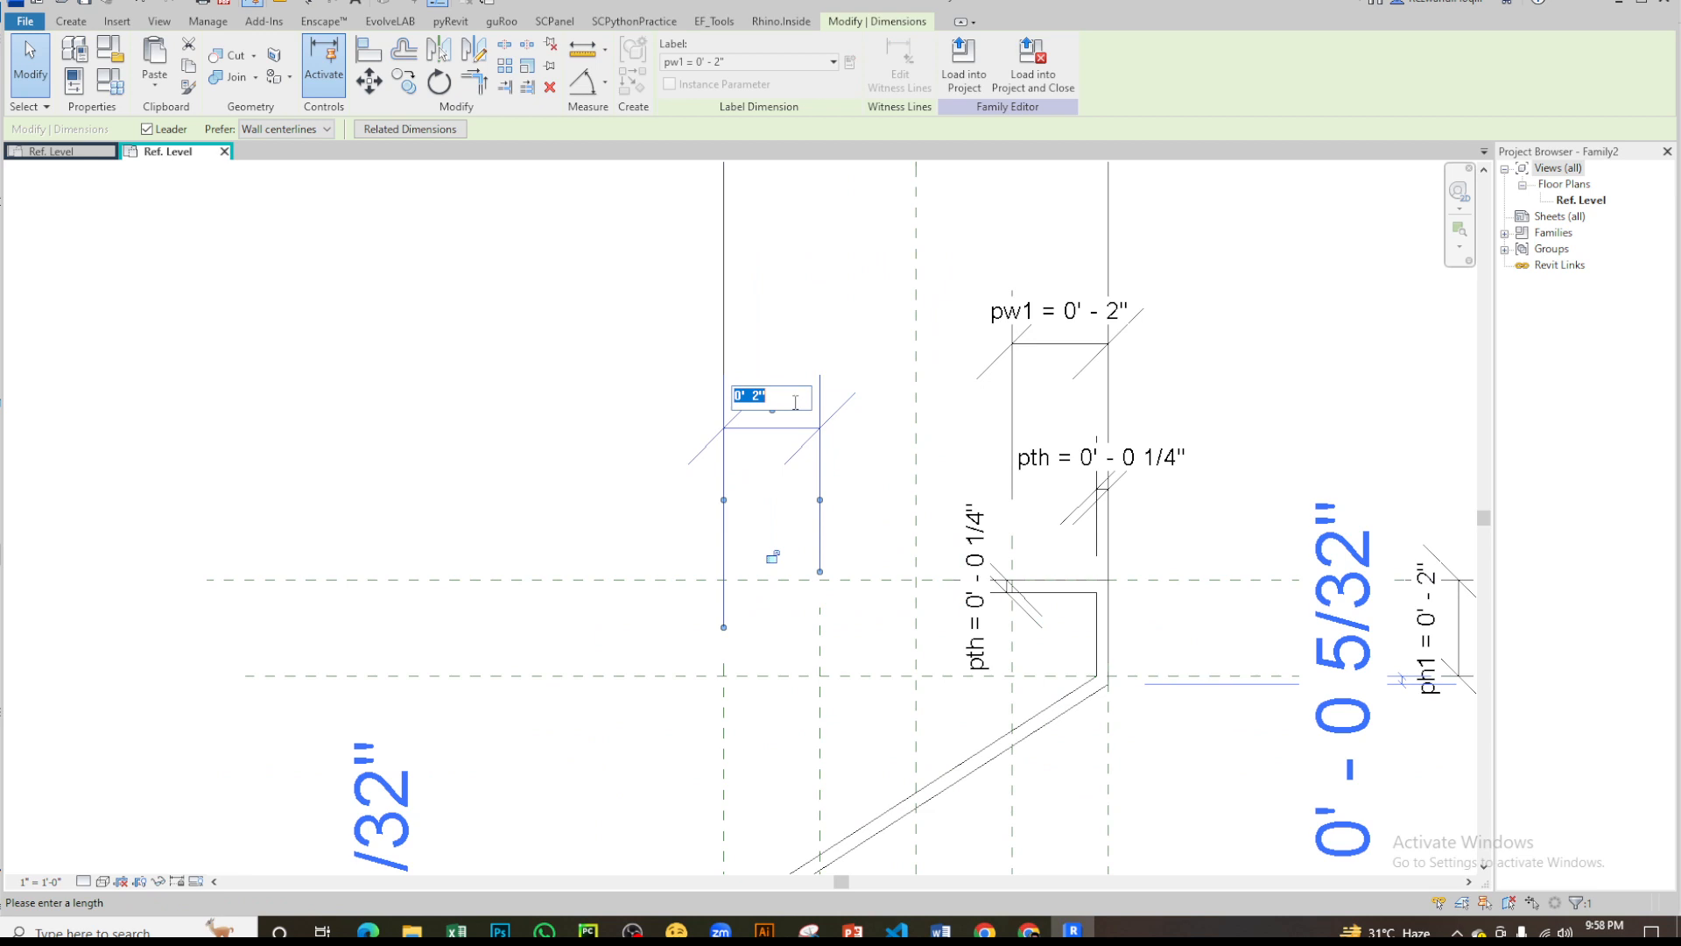
key(Return)
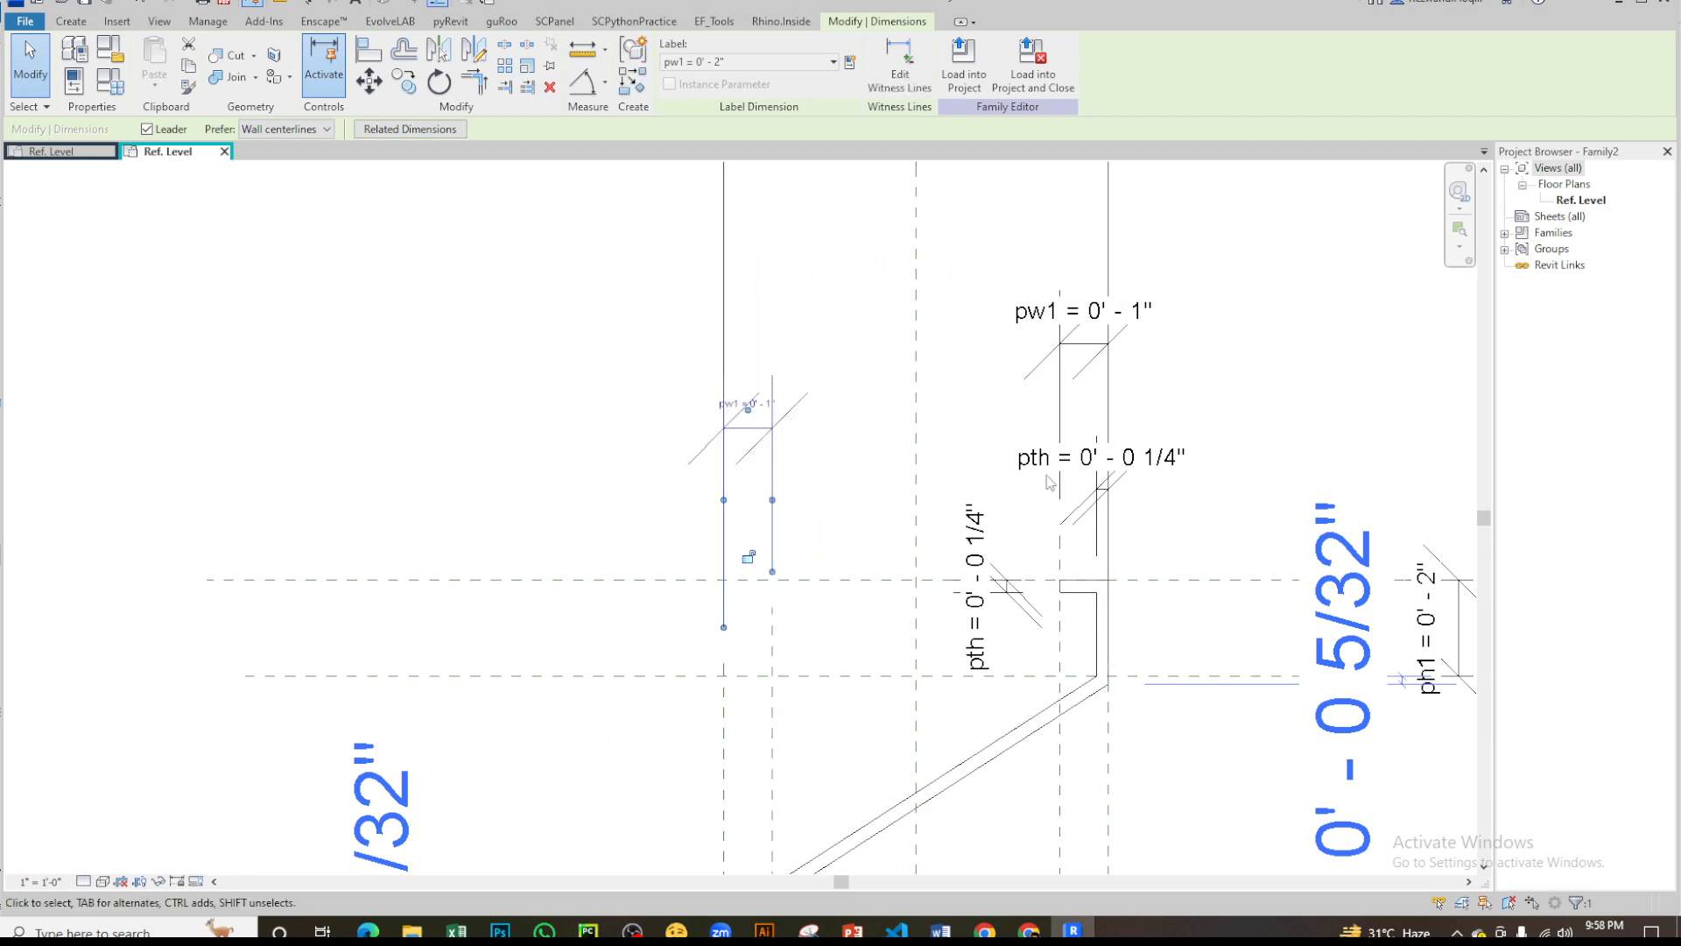
- Set the lip height parameter ph1 to 1 inch through the upper lip's dimension
middle_drag(1103, 632, 997, 454)
middle_drag(1163, 569, 953, 342)
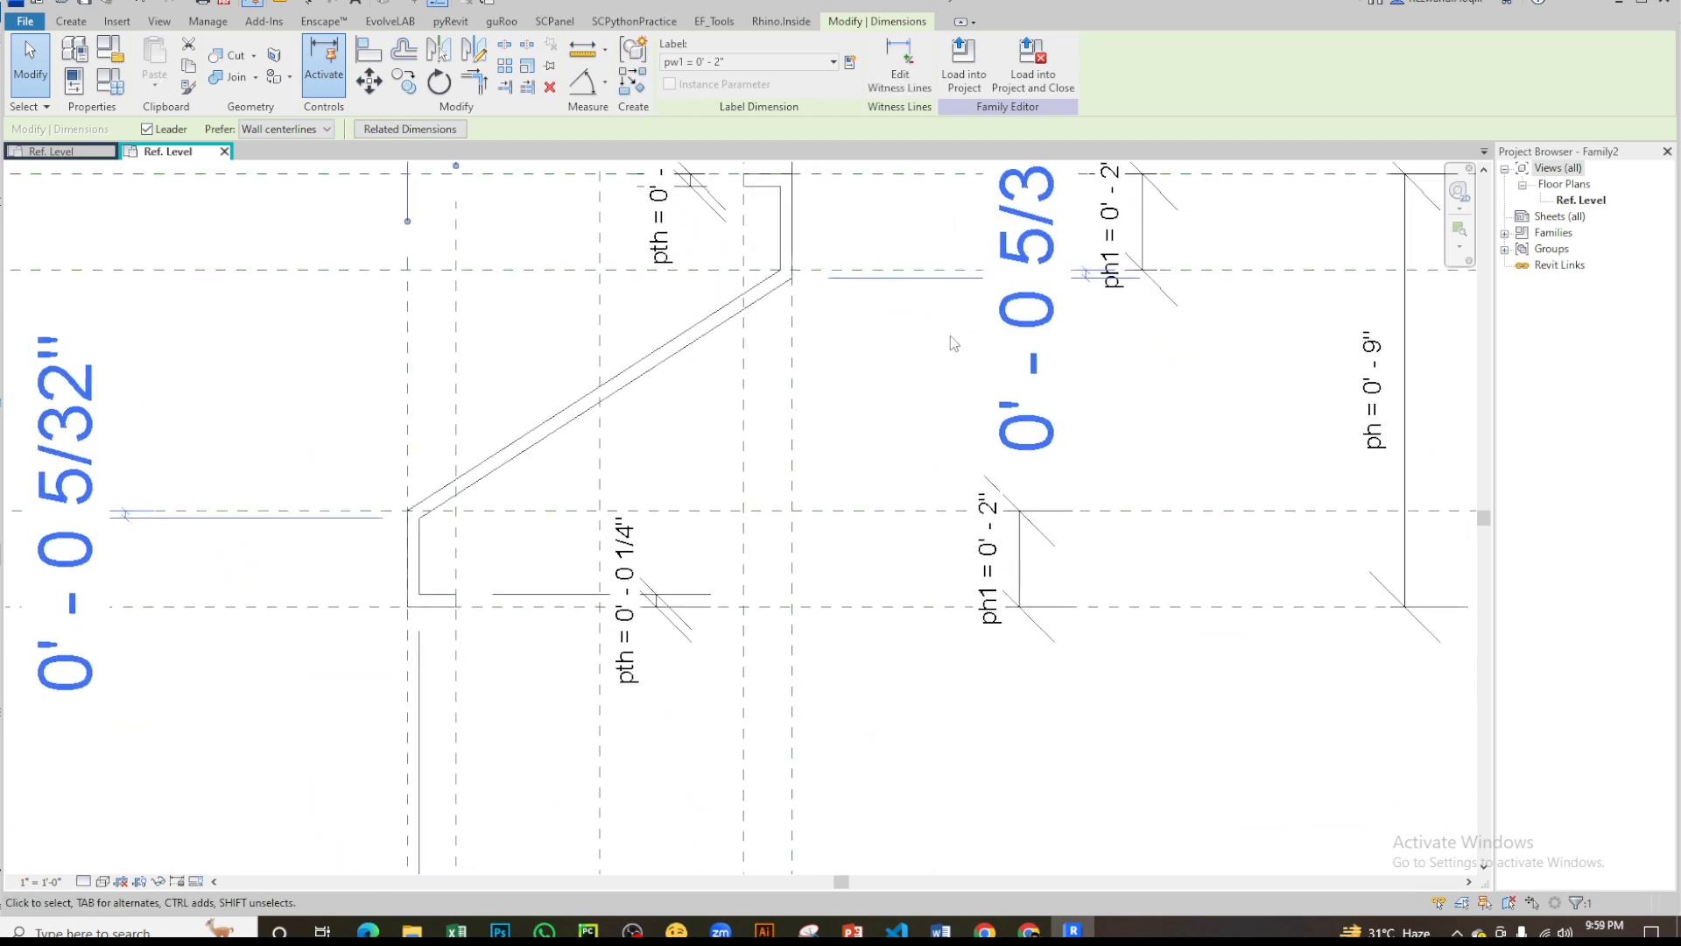
click(1109, 250)
scroll(1305, 348, up, 3)
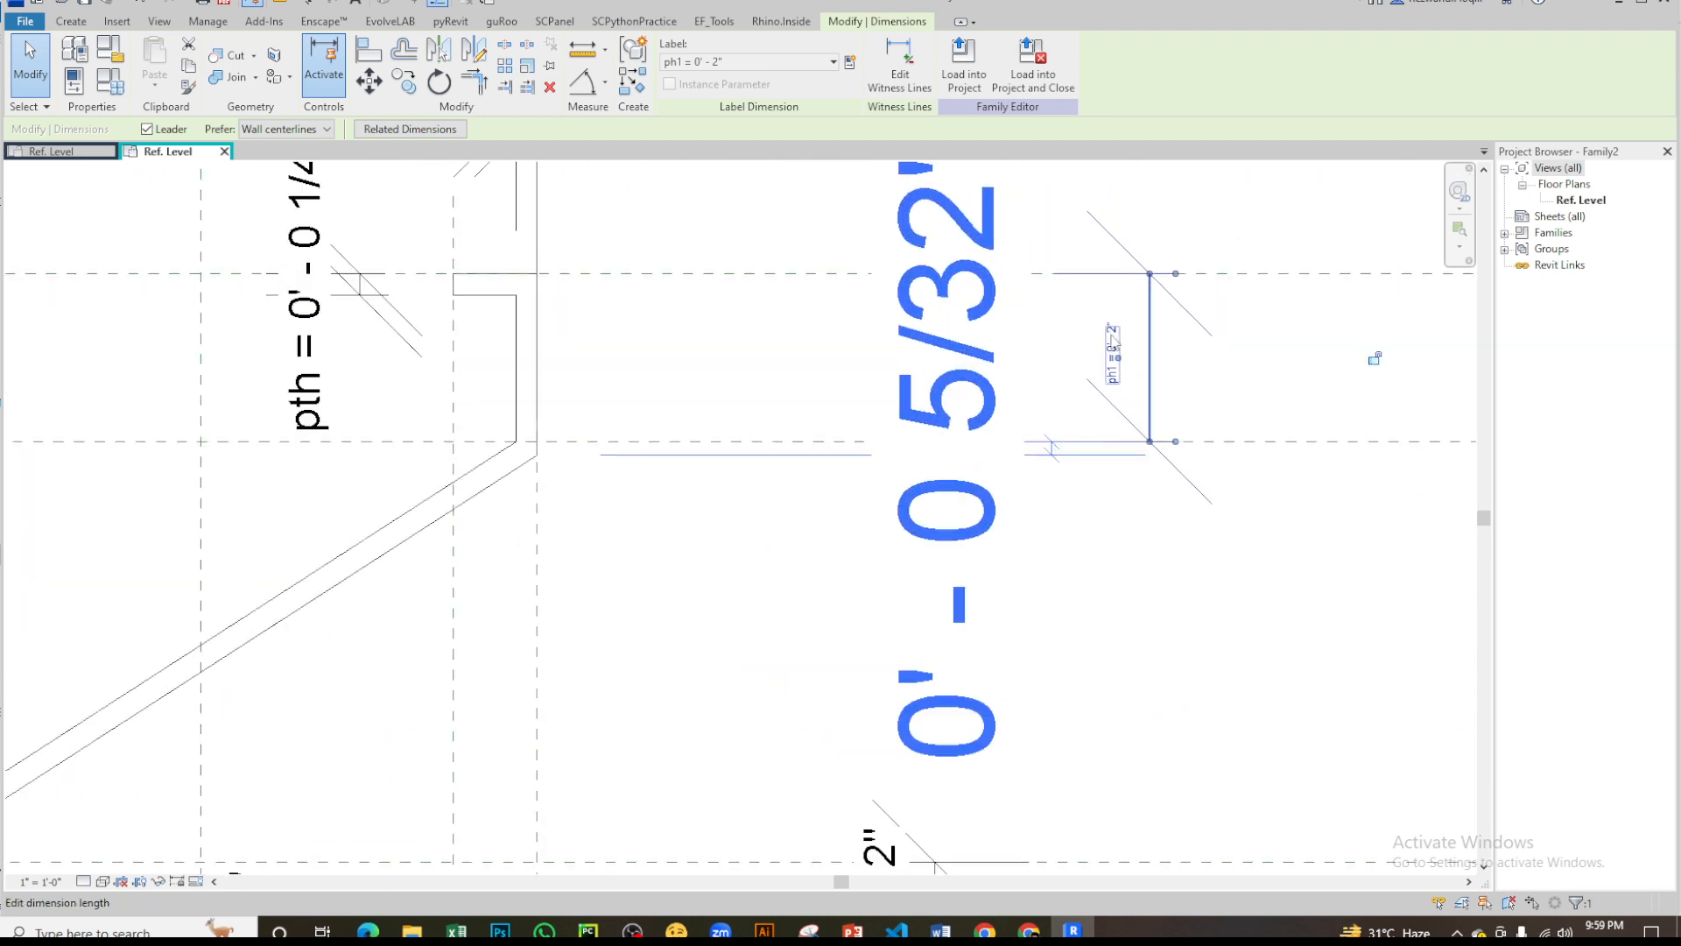
click(1112, 339)
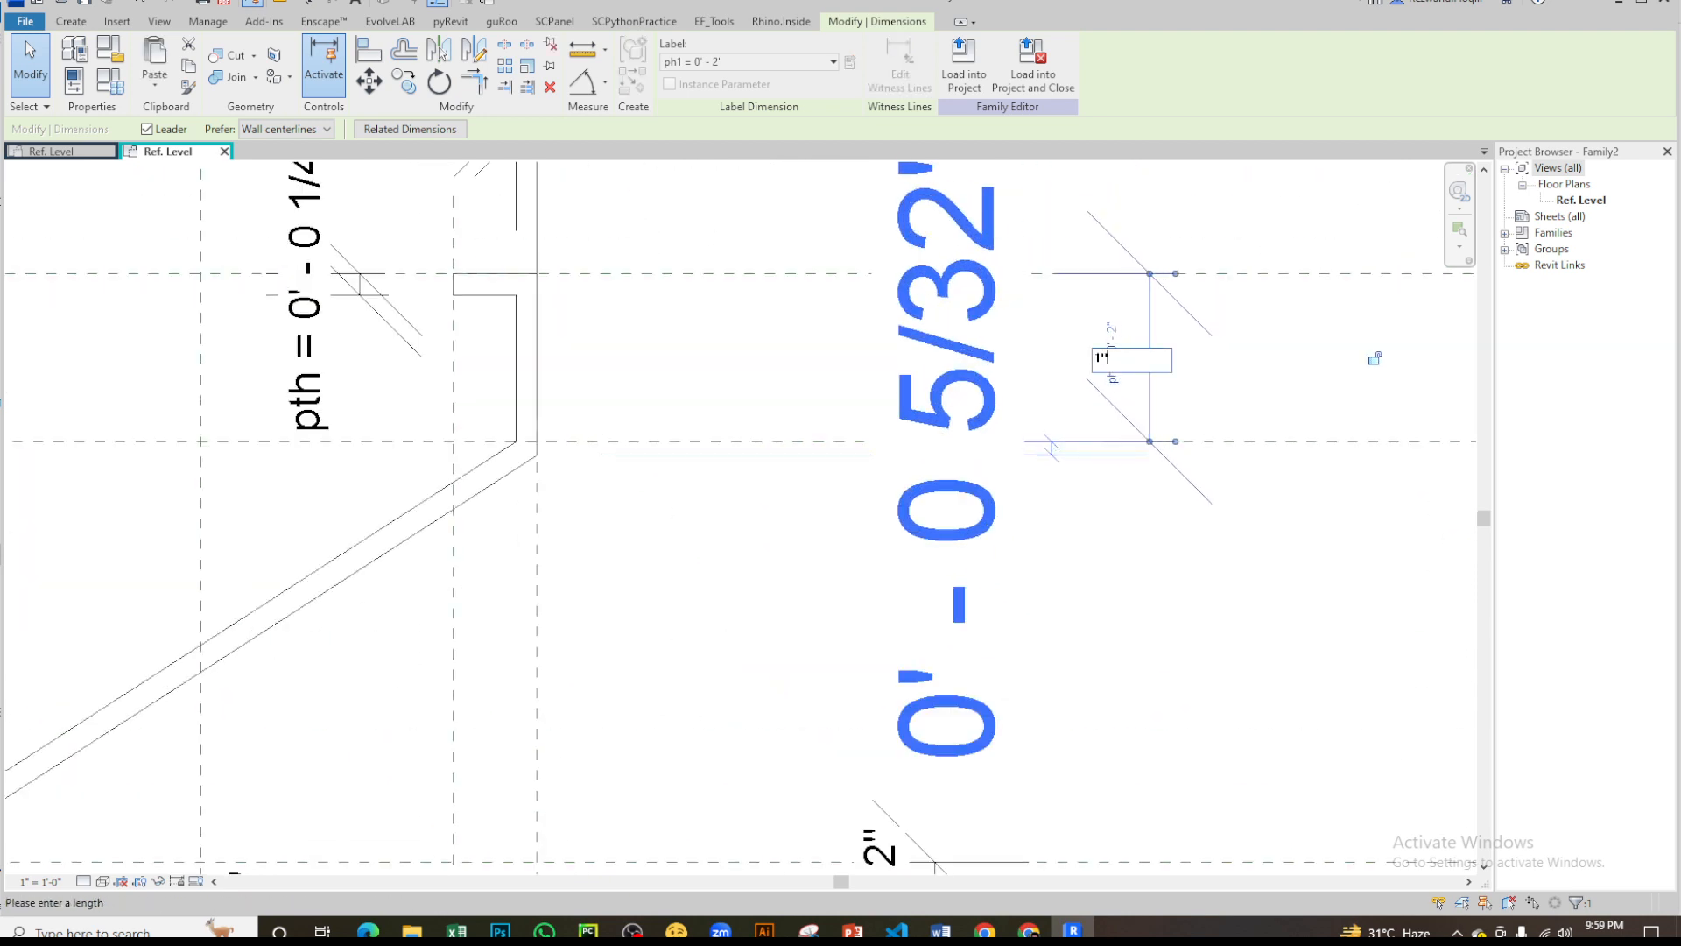
key(Return)
scroll(1371, 315, down, 4)
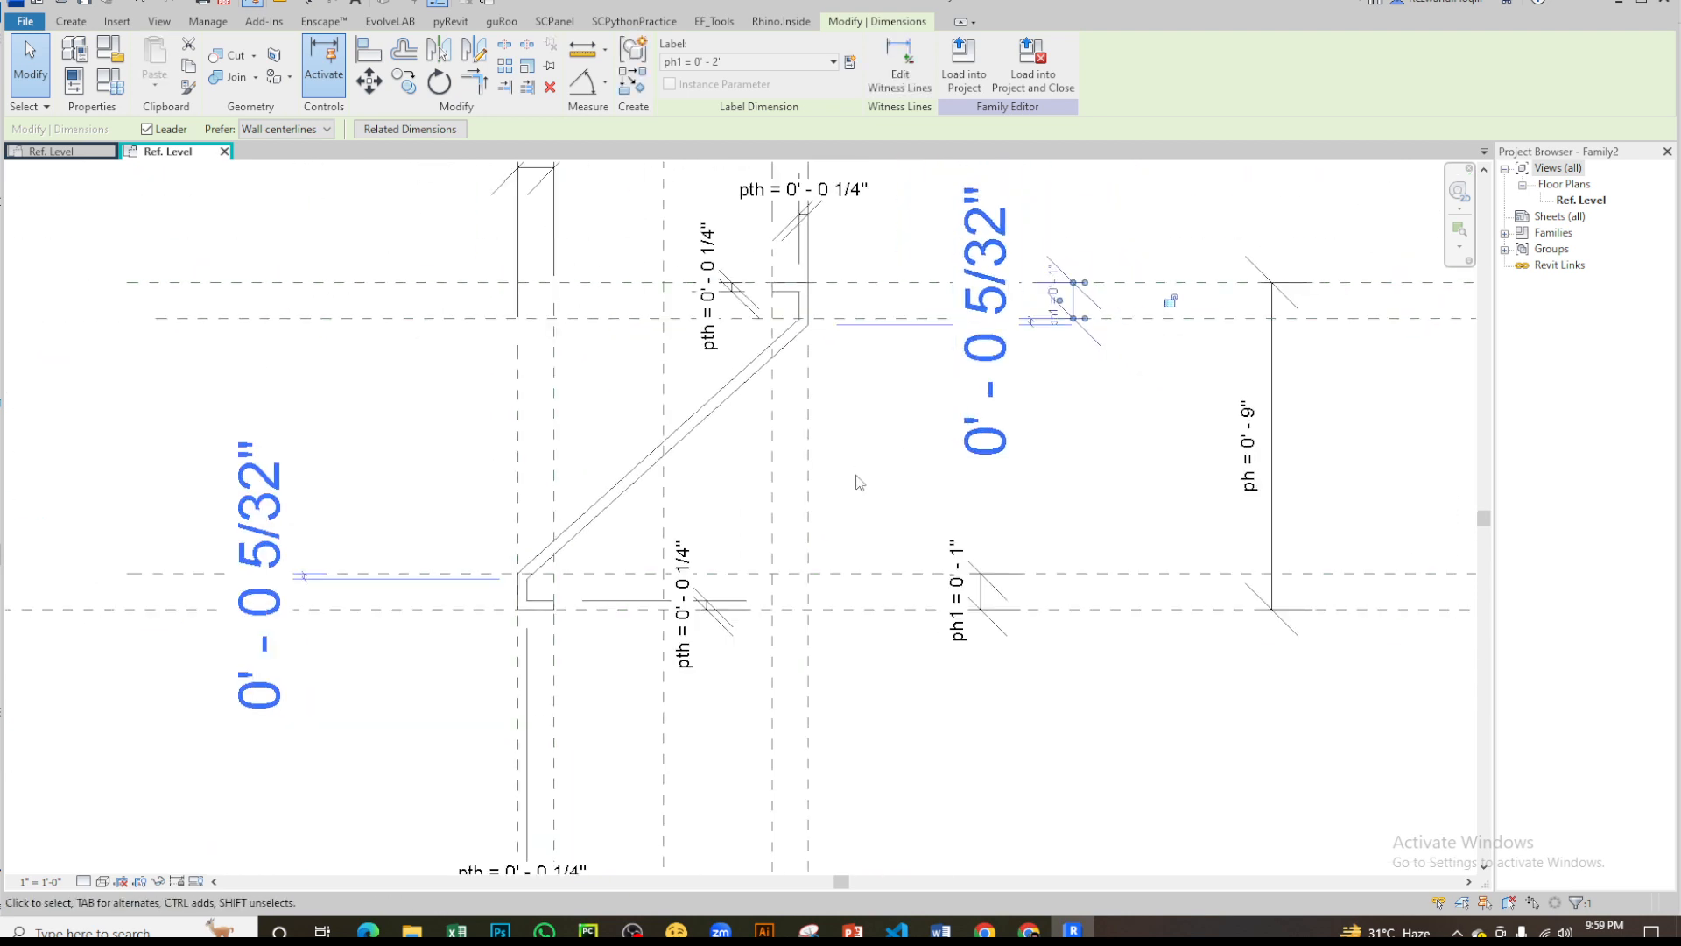
- Set the overall profile height parameter ph to 8 inches through its dimension
click(1105, 389)
click(1255, 429)
click(1254, 429)
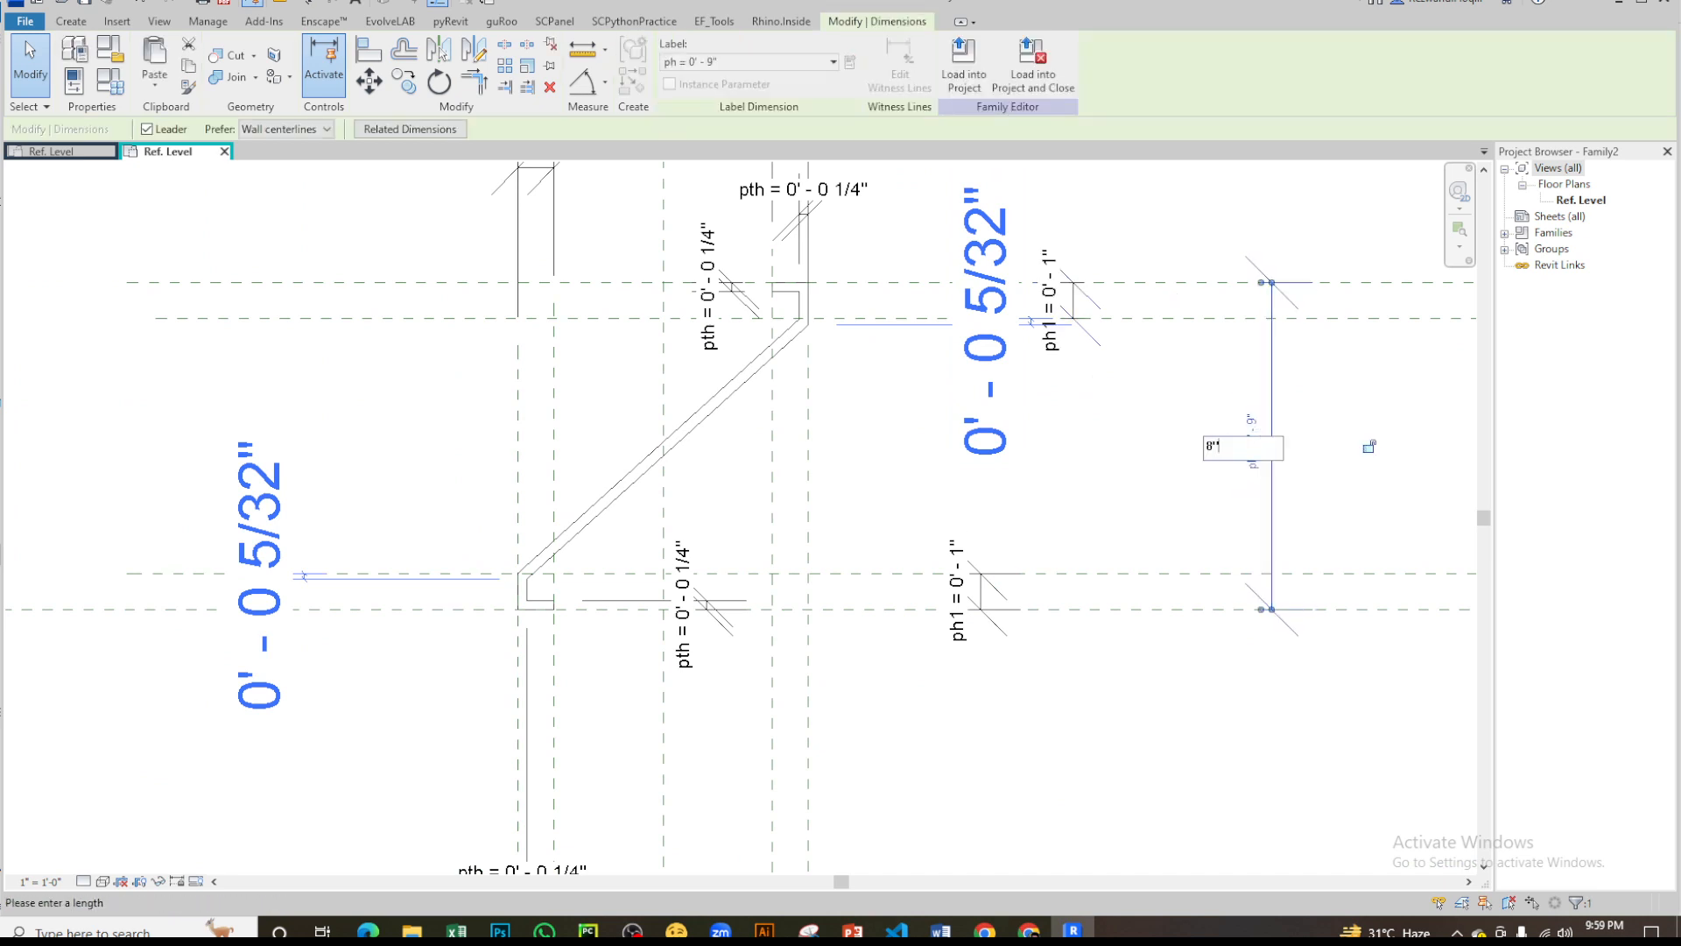
key(Return)
middle_drag(809, 458, 853, 532)
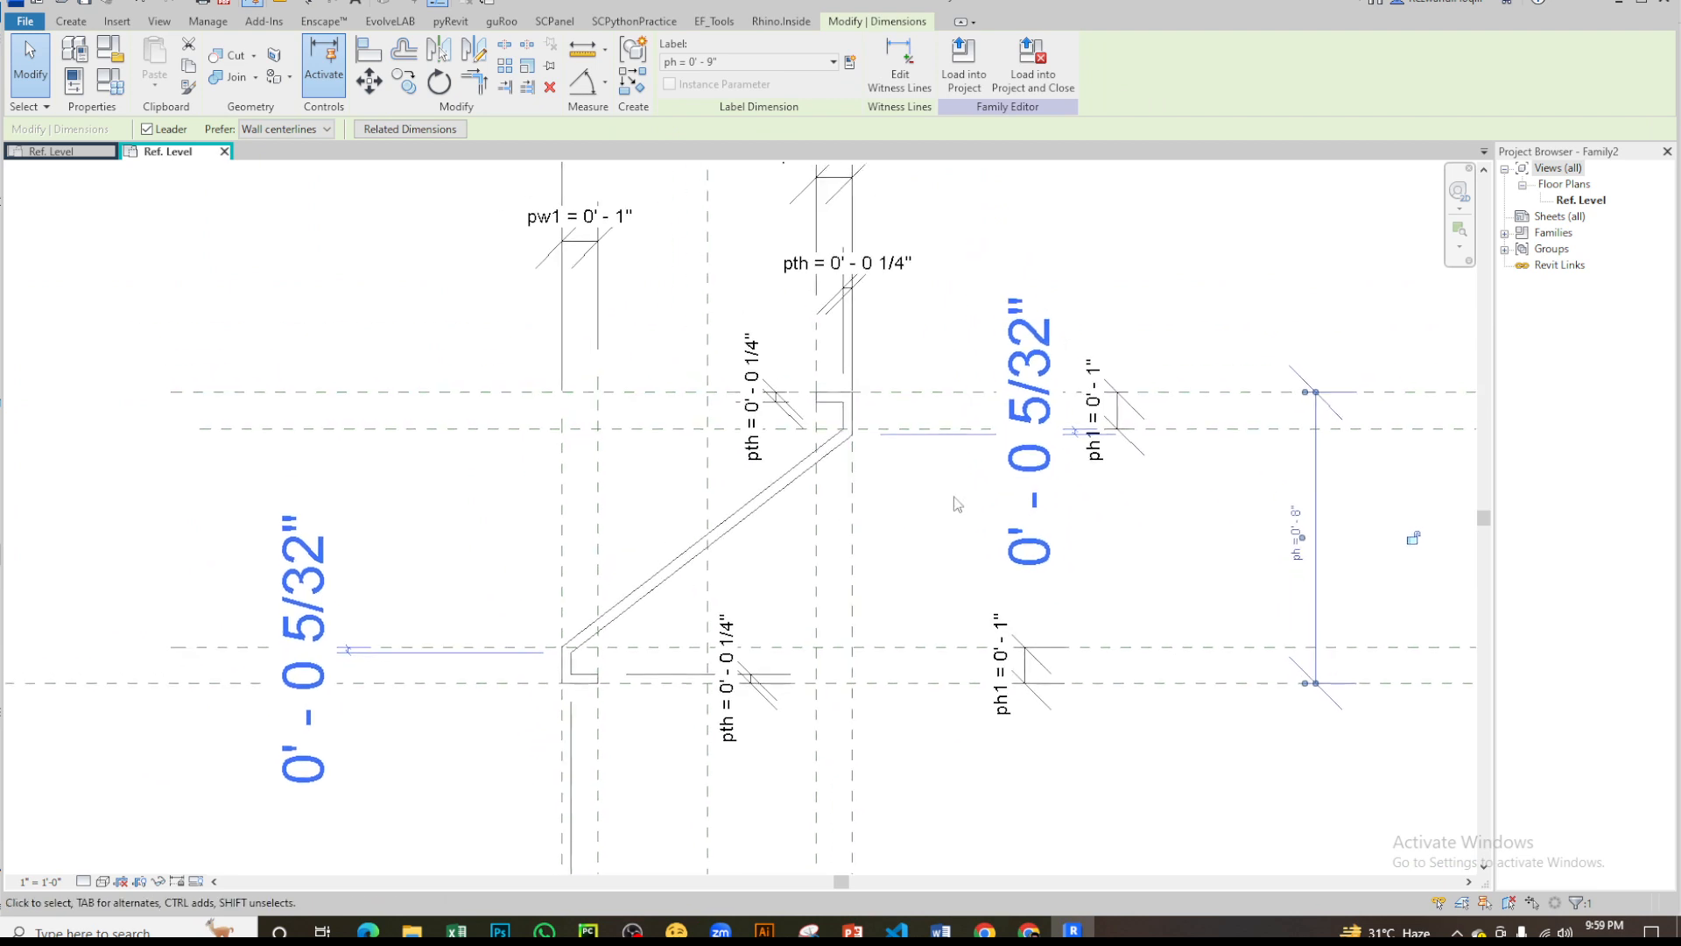
click(958, 500)
- Try the thickness parameter pth at 1/8 inch through the lower lip's dimension, check the diagonal, and undo the change
click(778, 496)
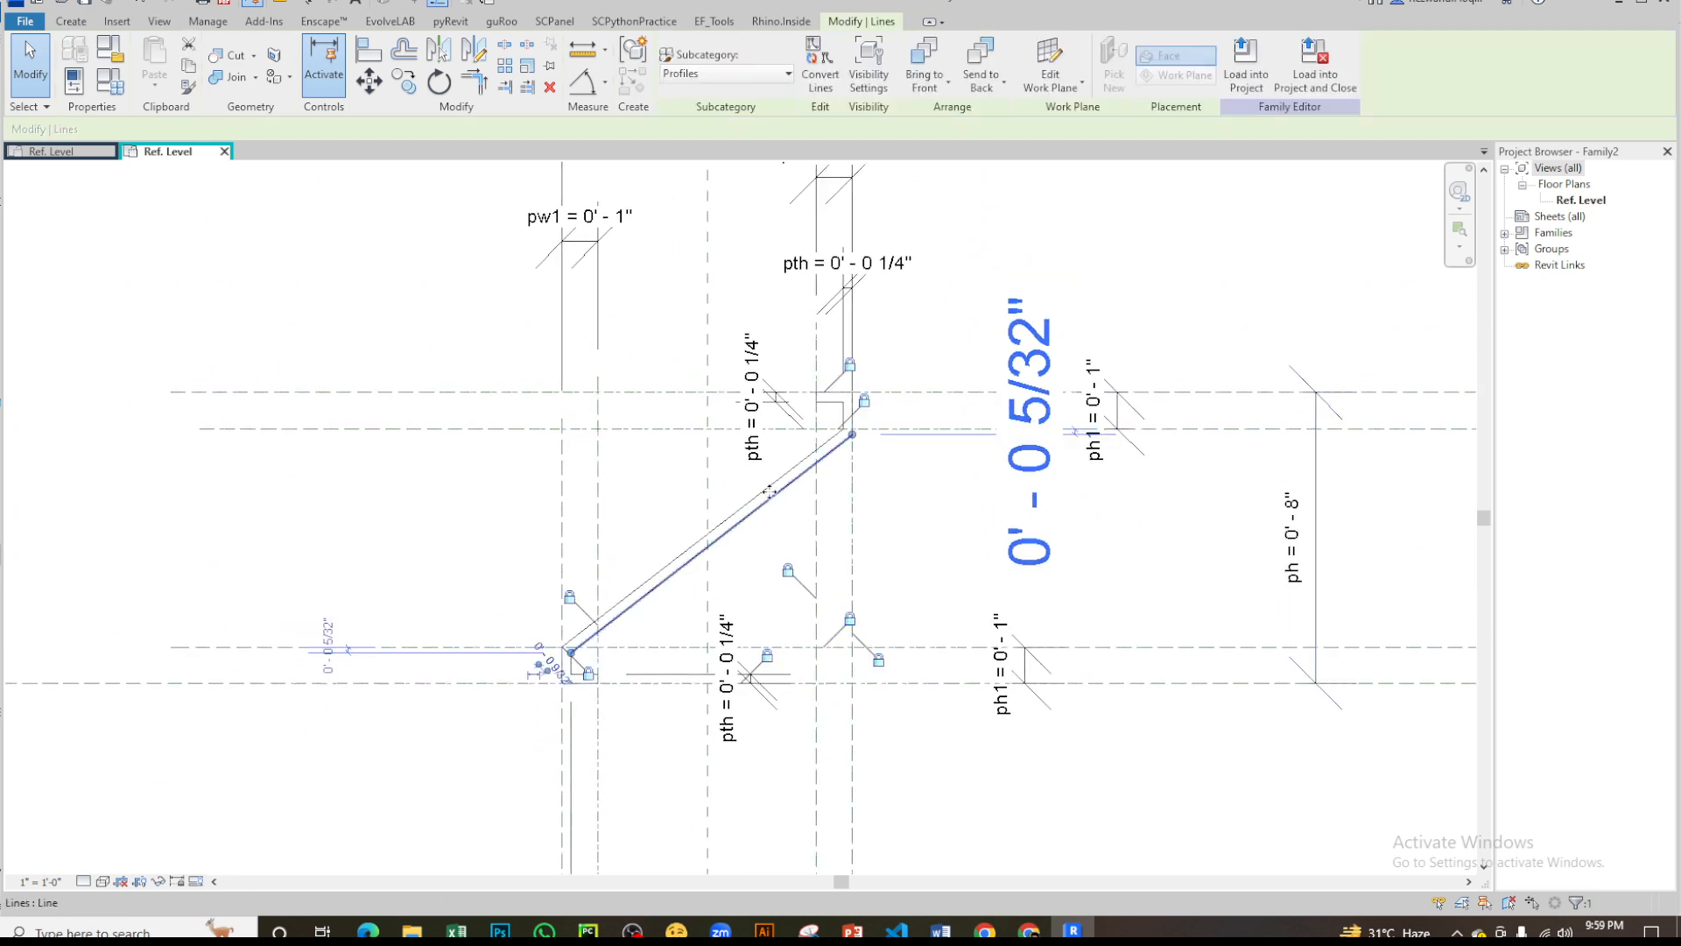
click(744, 582)
click(737, 624)
click(727, 652)
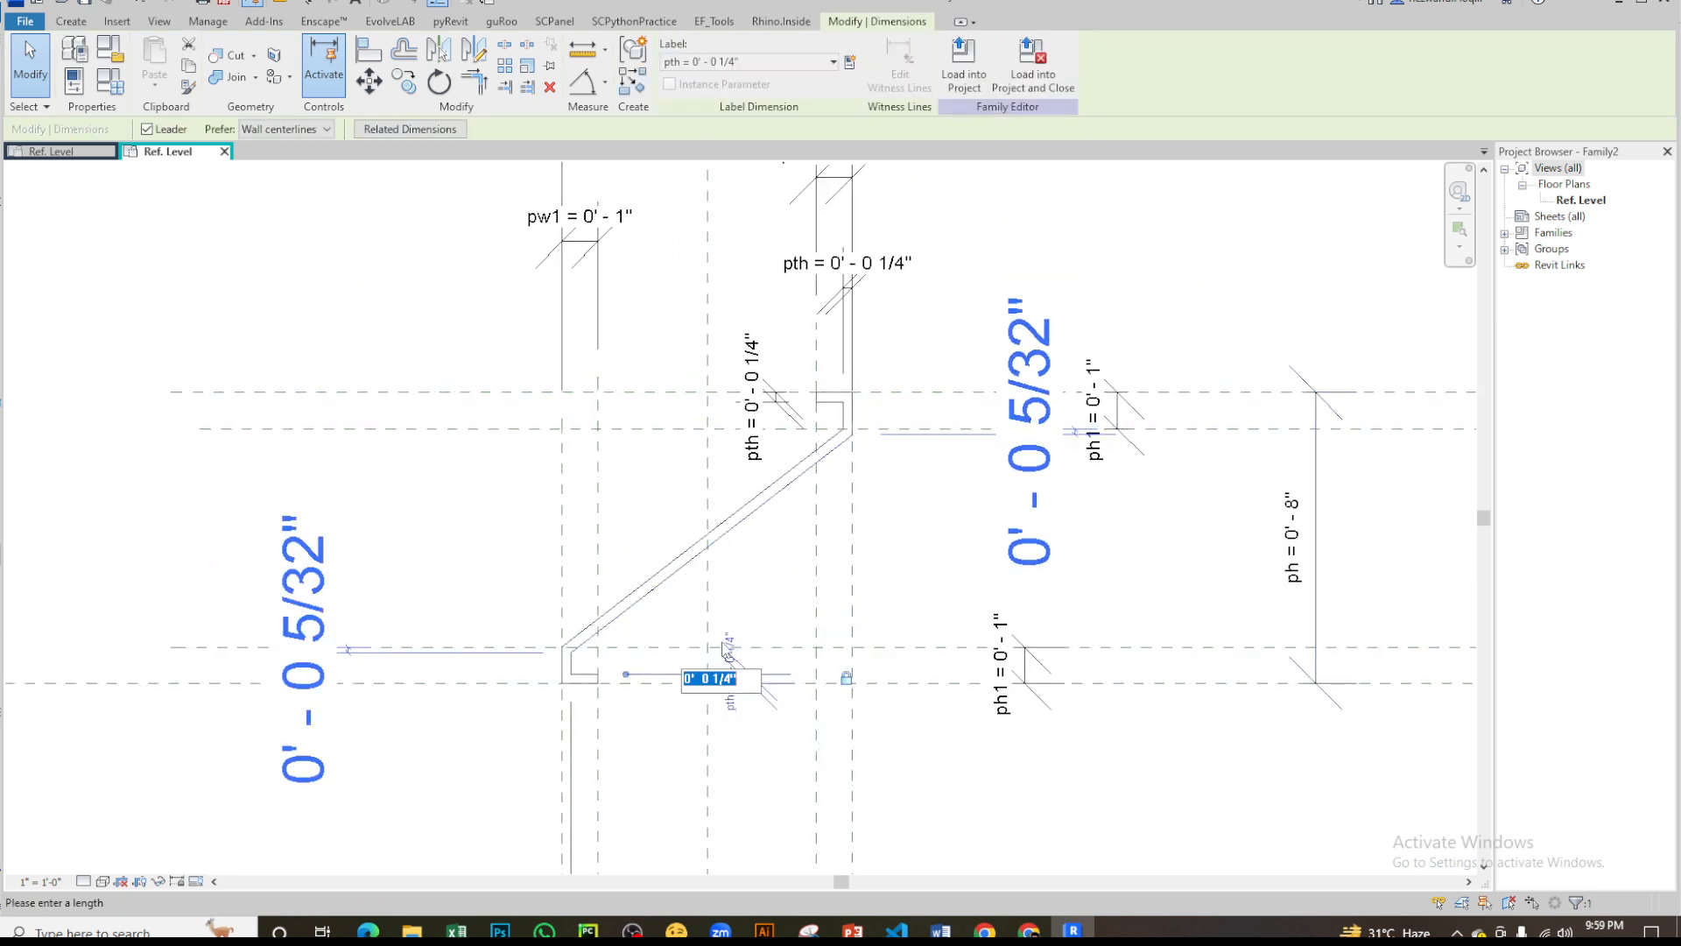
text(1/8)
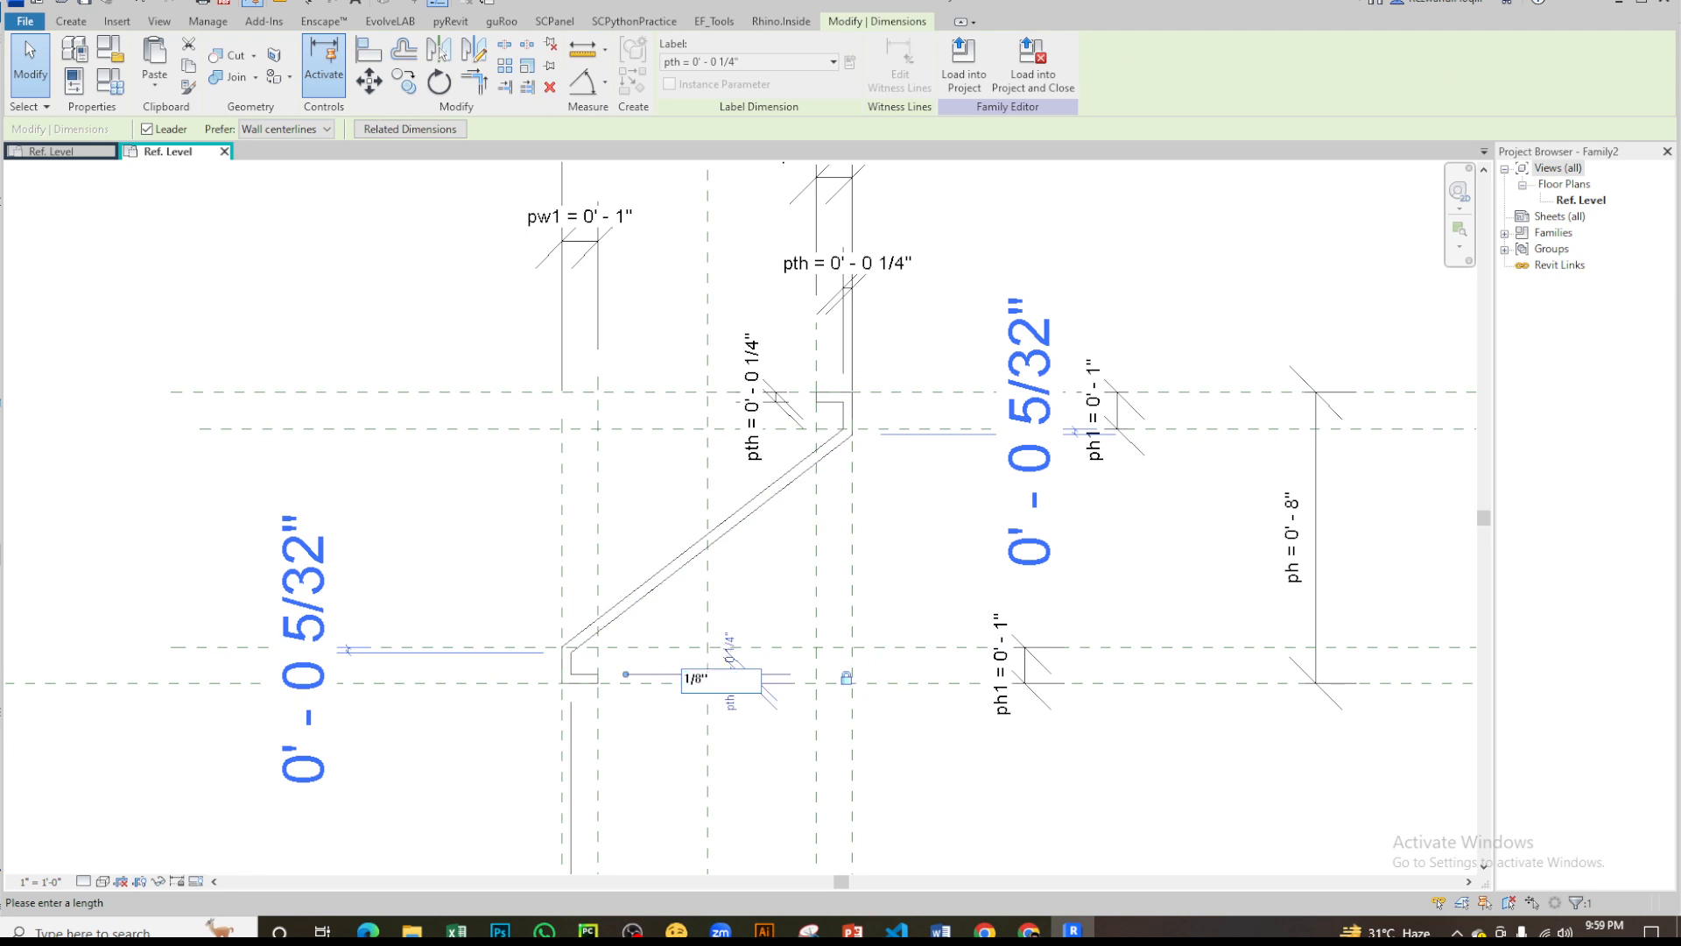
key(Return)
click(703, 493)
scroll(731, 480, up, 5)
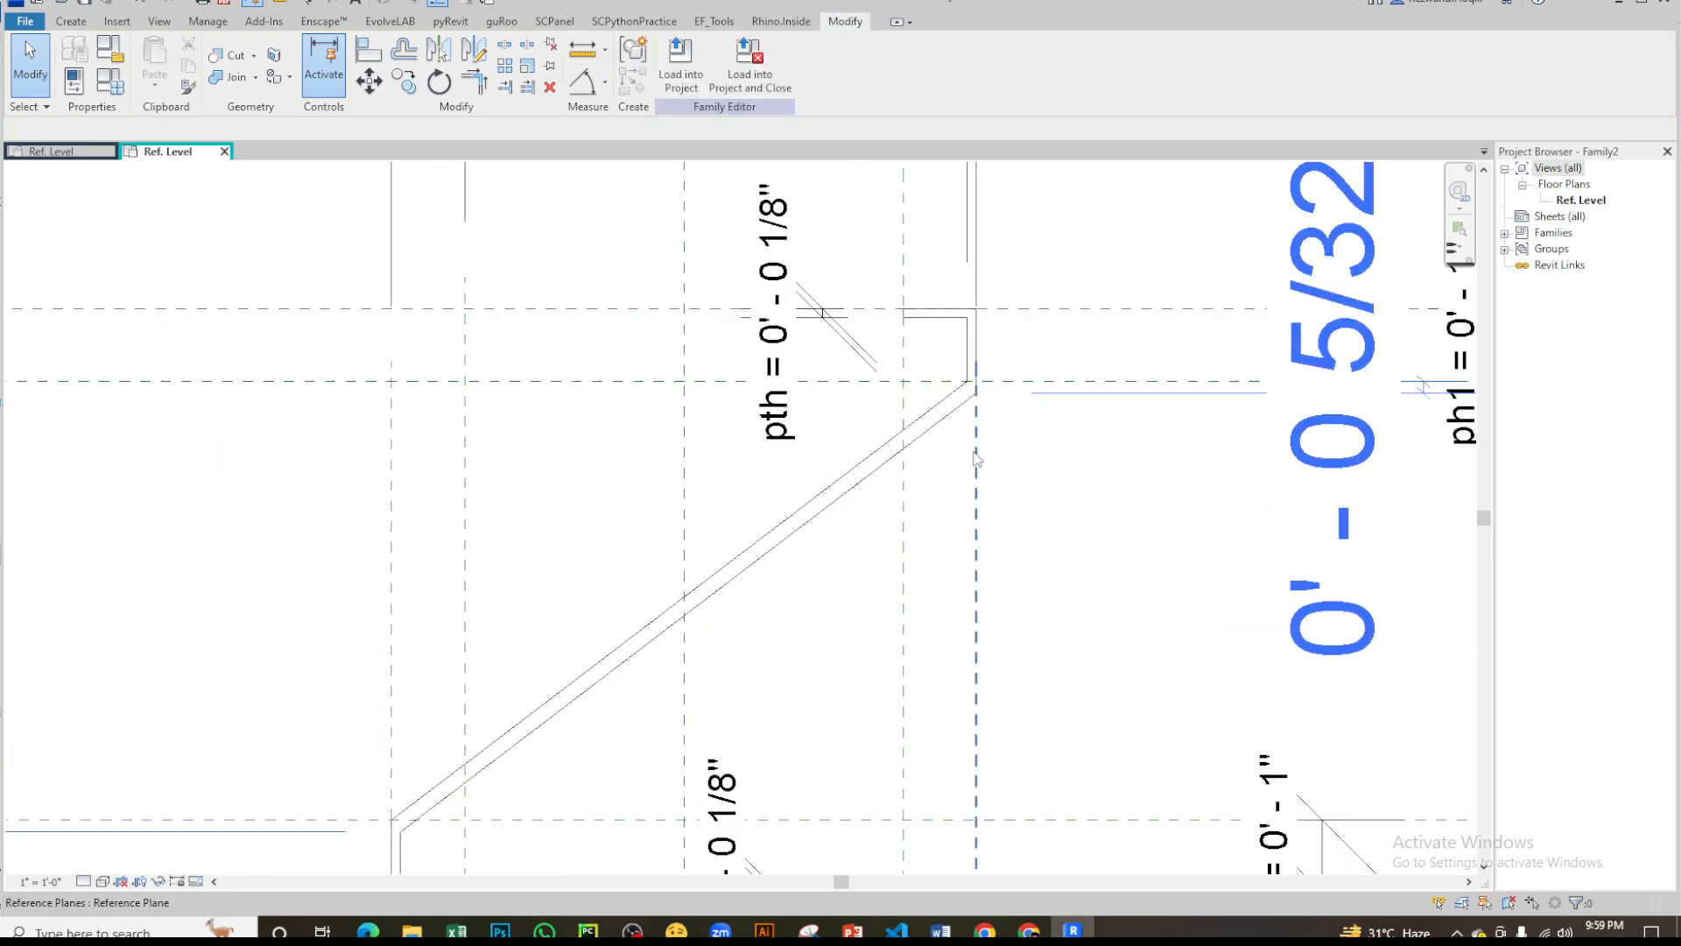
scroll(839, 487, down, 2)
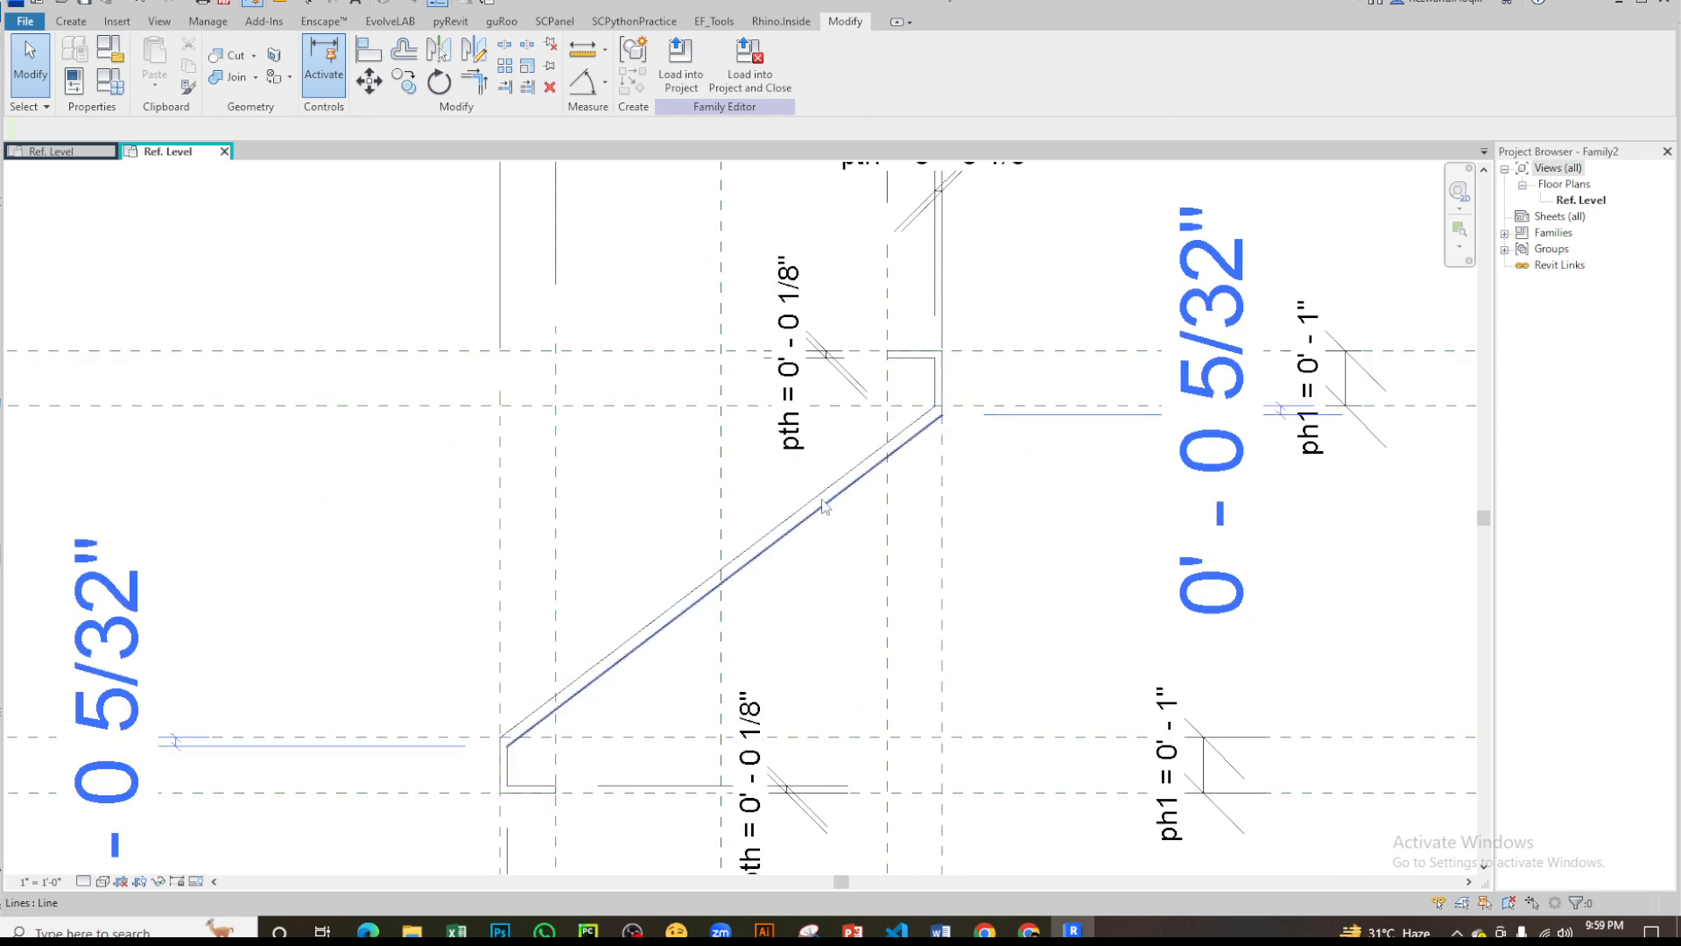
key(ctrl+z)
- Place an aligned dimension across the thickness between the two parallel diagonal lines
scroll(646, 560, up, 2)
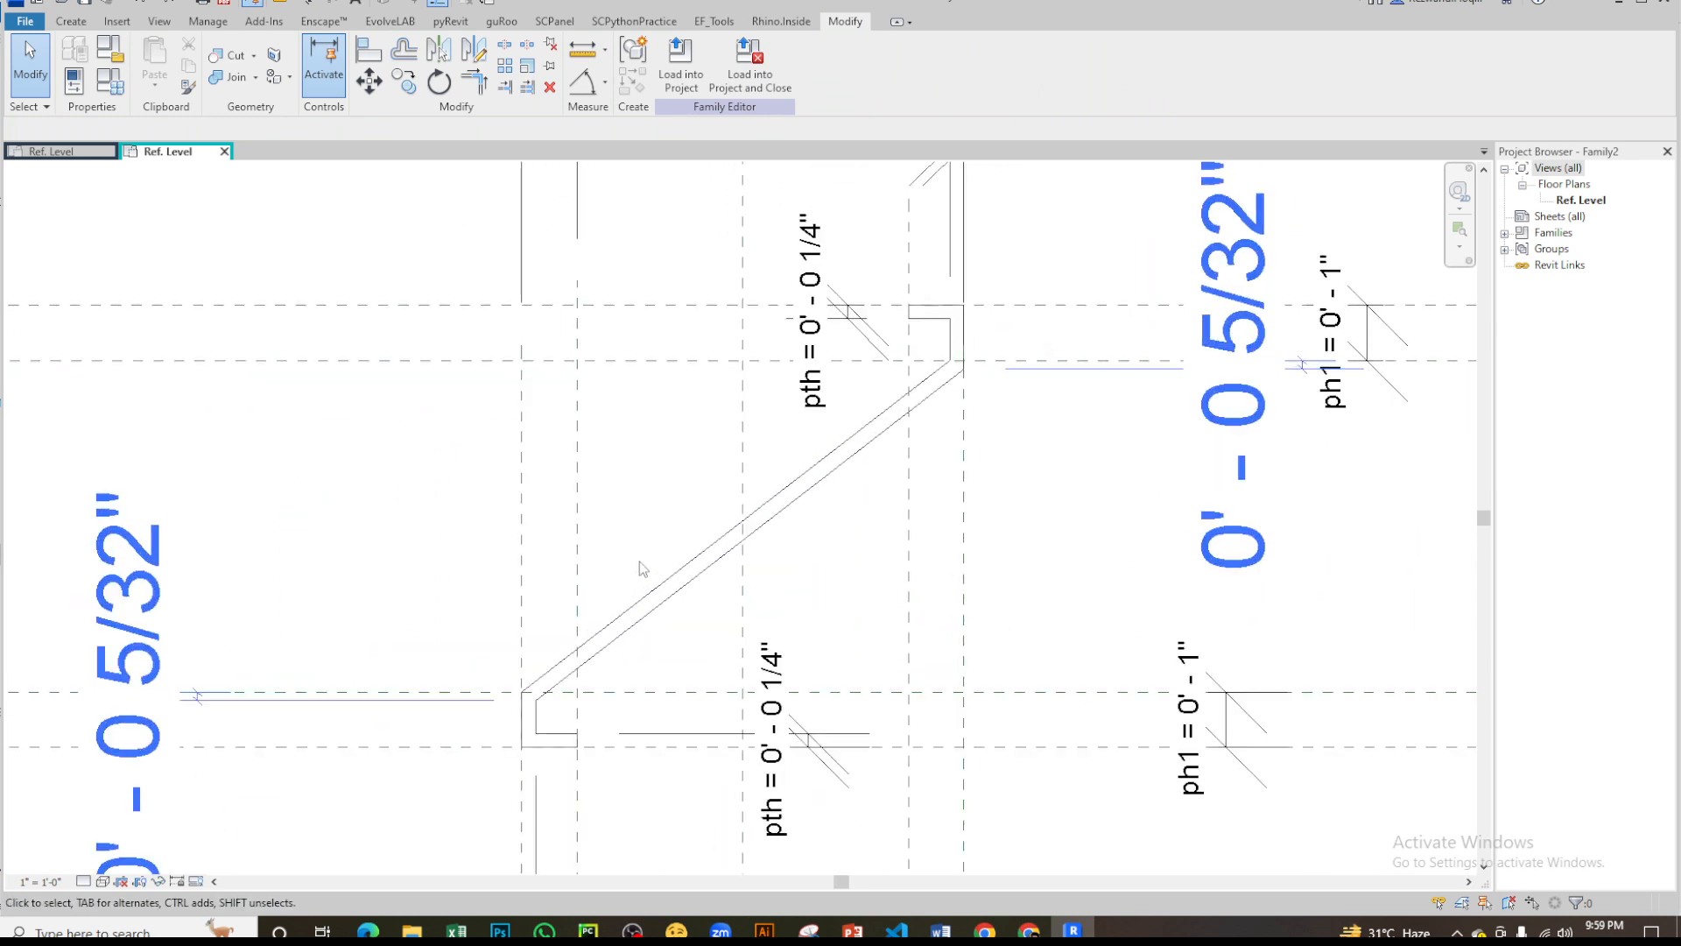
key(d)
key(i)
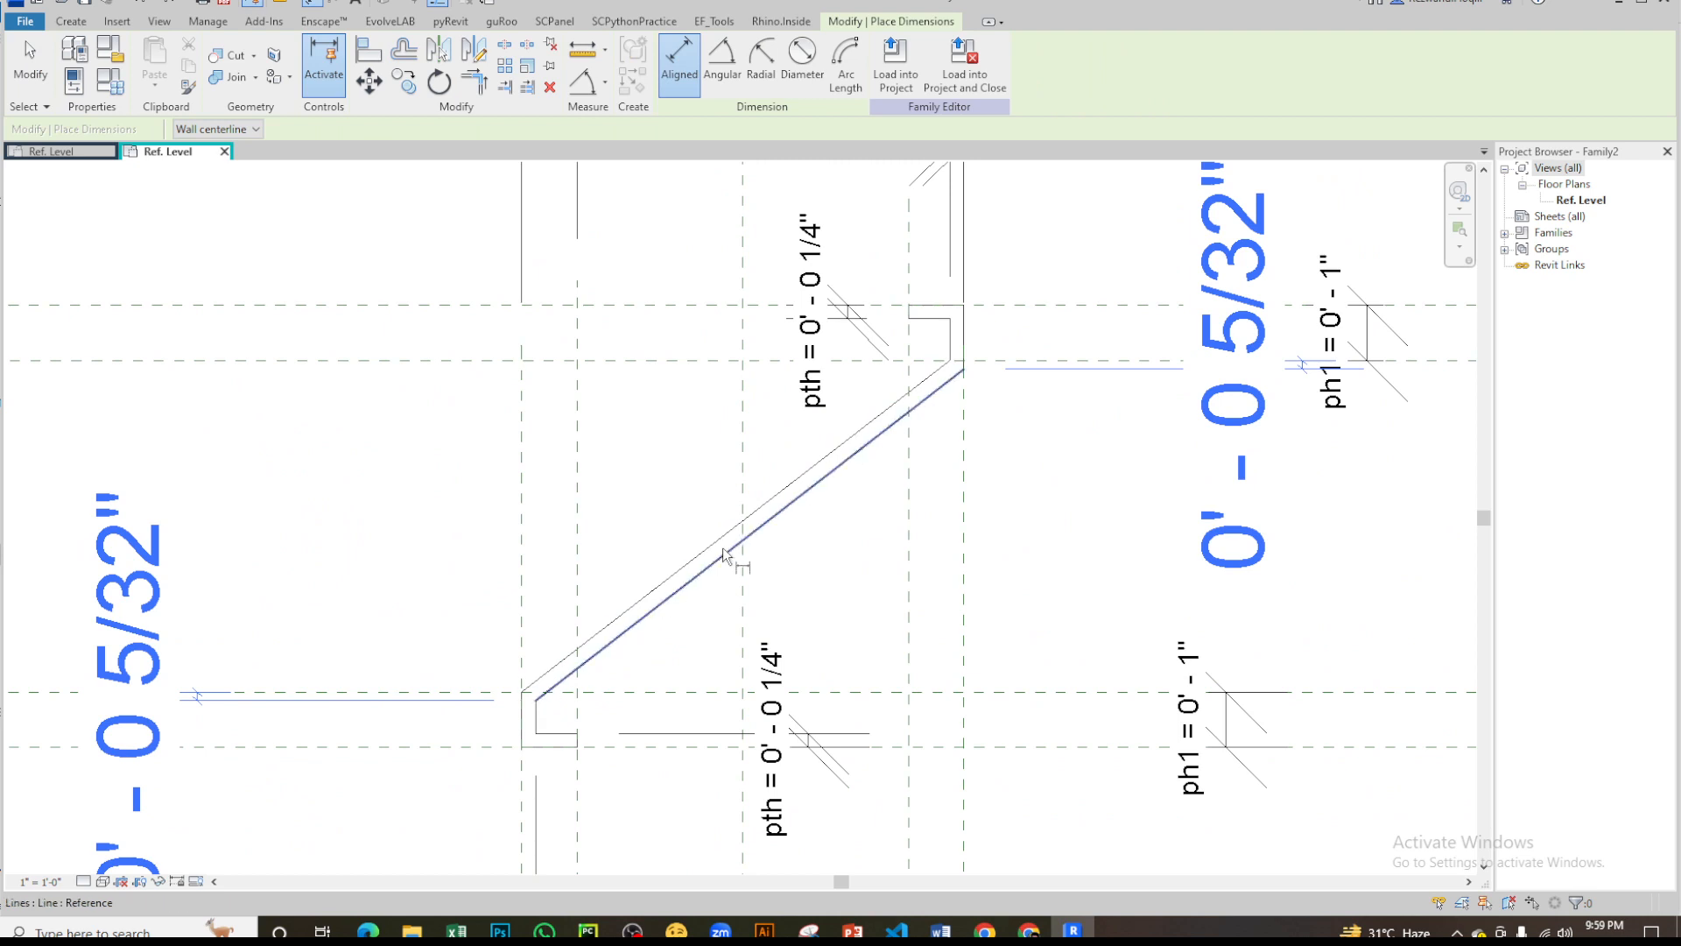
click(717, 544)
click(728, 553)
click(739, 543)
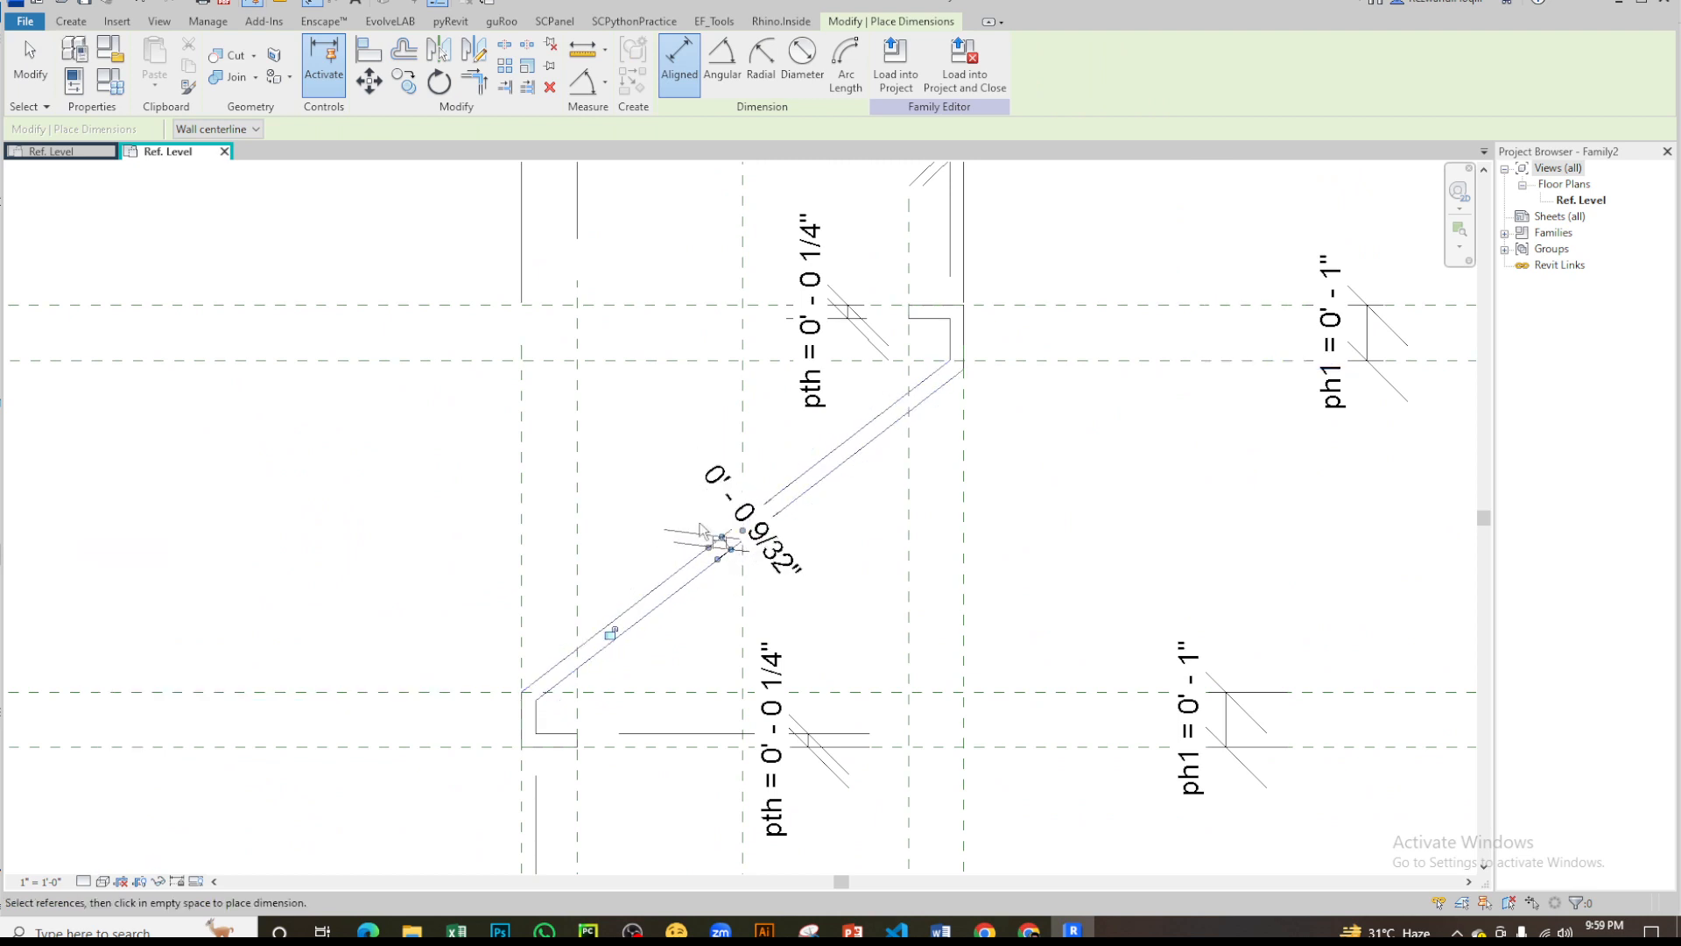
key(Escape)
key(Escape)
- Label the diagonal's thickness dimension with the existing pth parameter
click(770, 534)
click(783, 61)
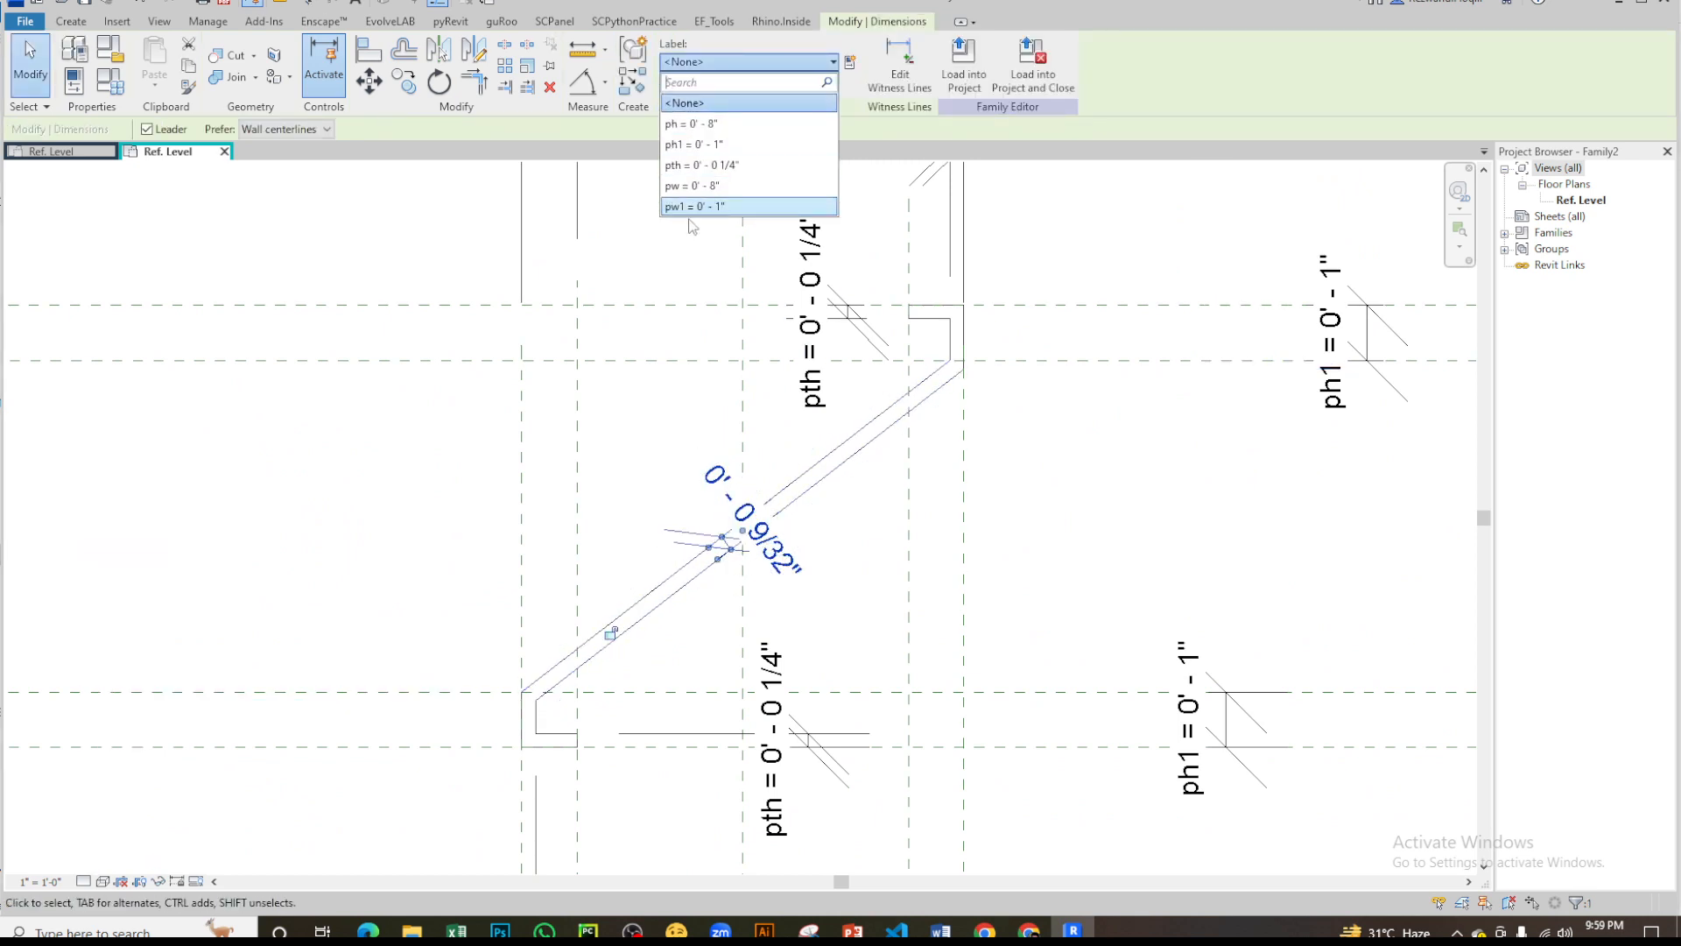
click(709, 166)
click(1089, 511)
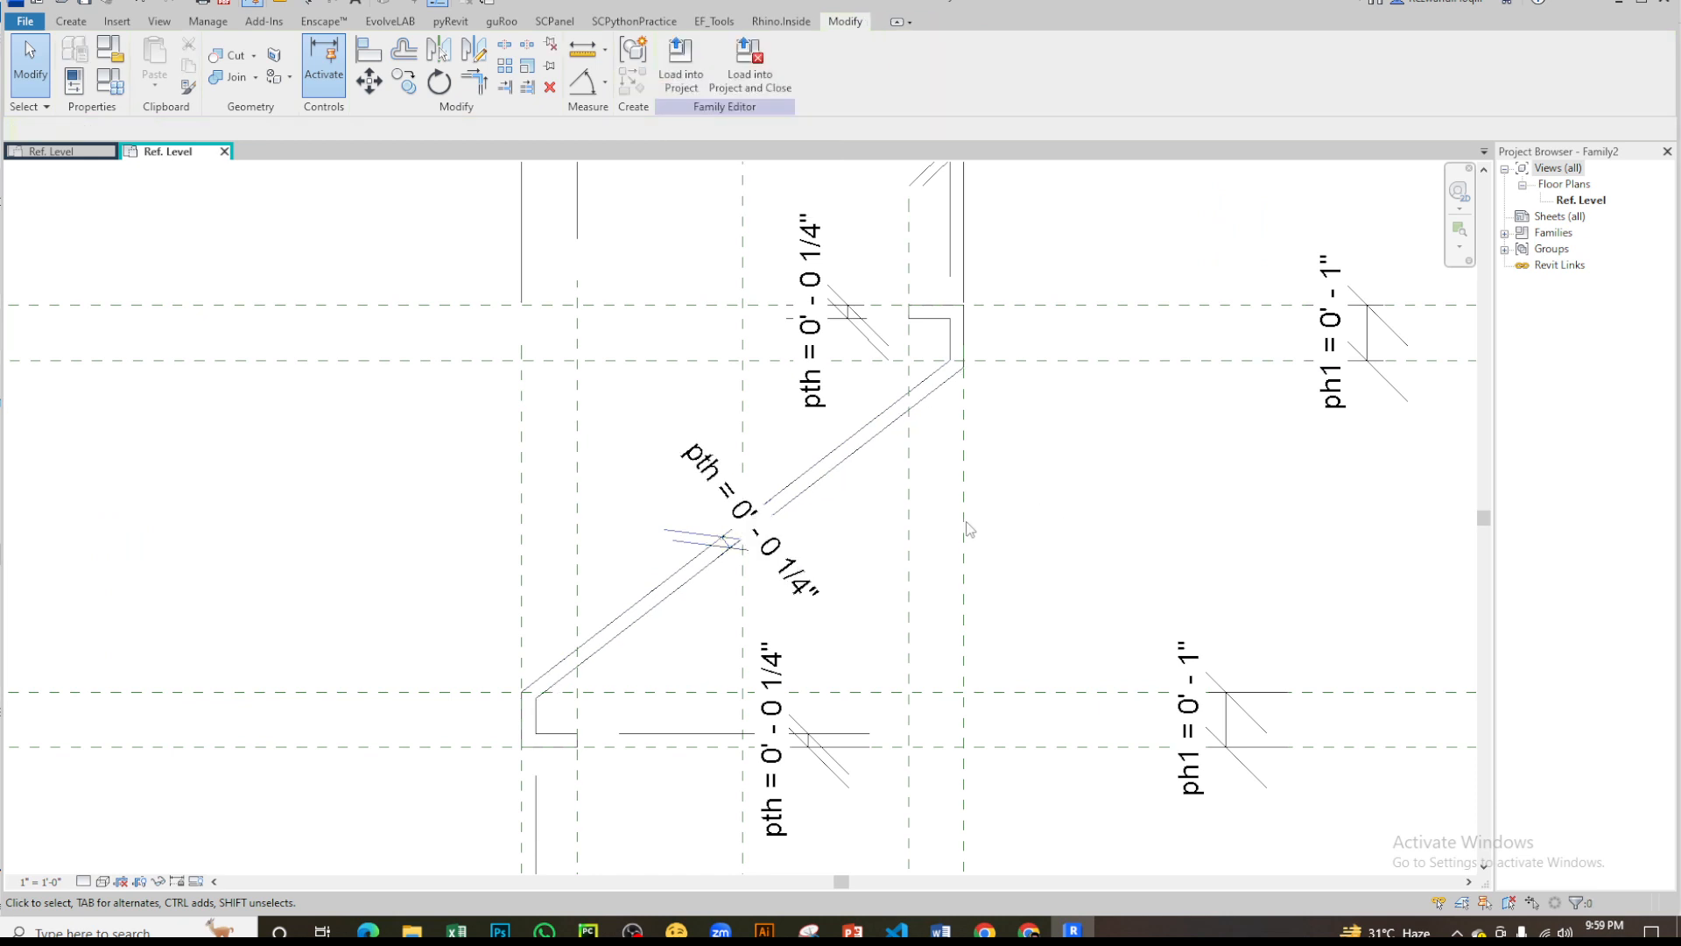
- Set the thickness parameter pth to 1/8 inch through the diagonal's dimension
click(775, 555)
click(774, 557)
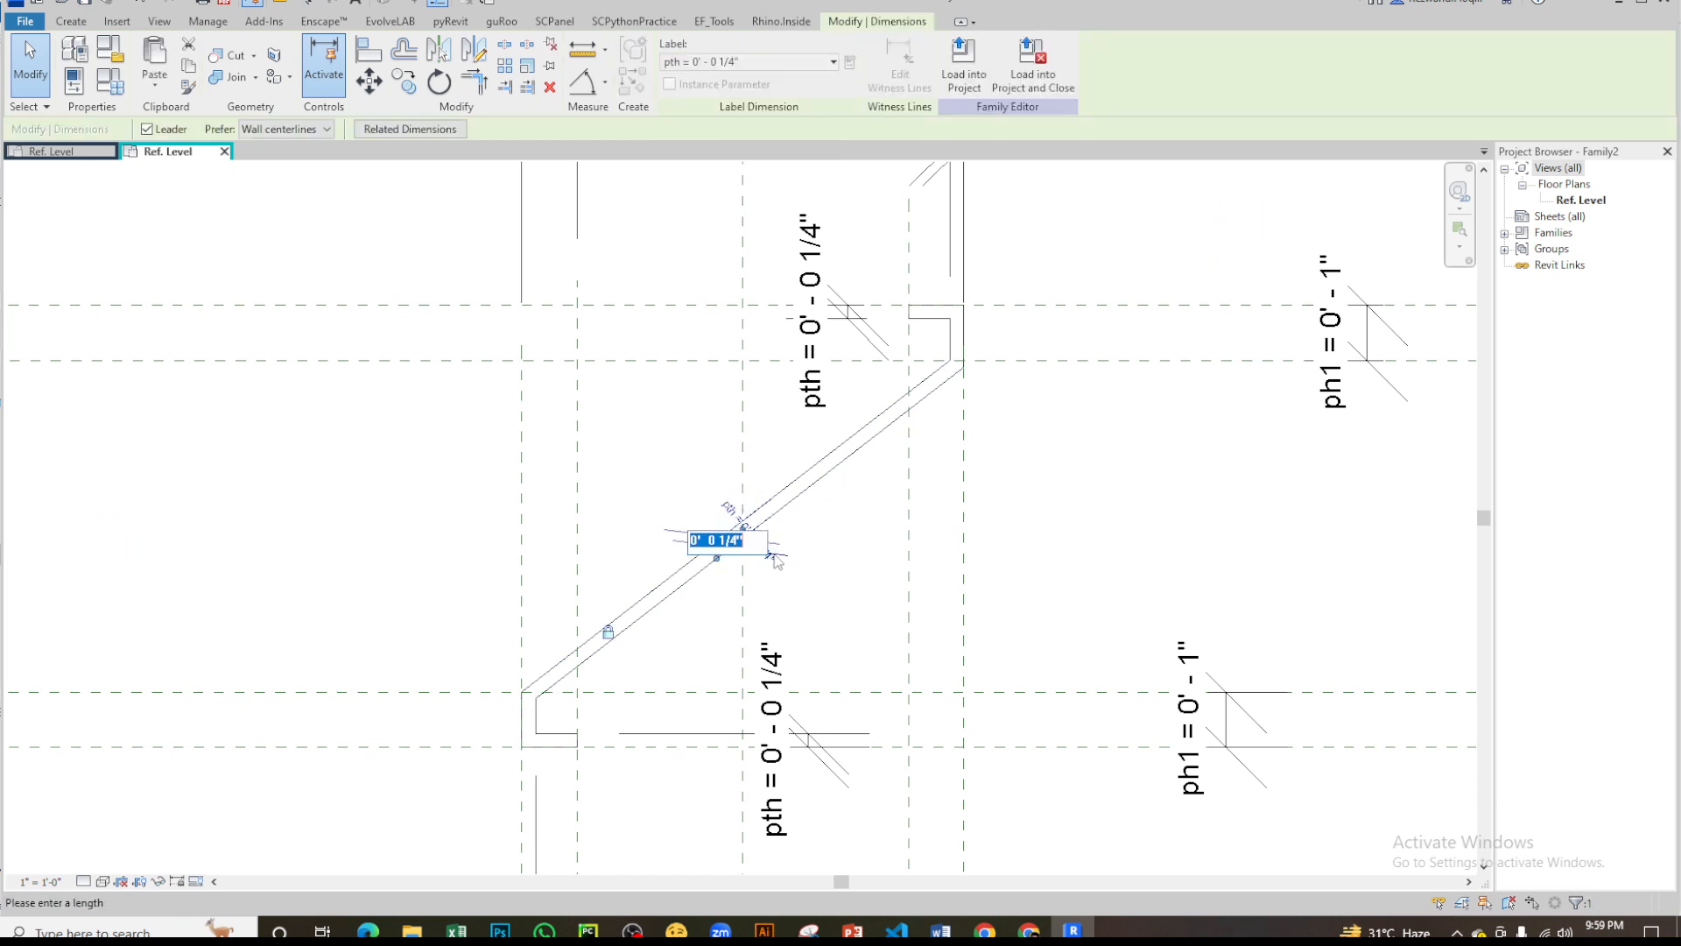
text(1/8)
key(Return)
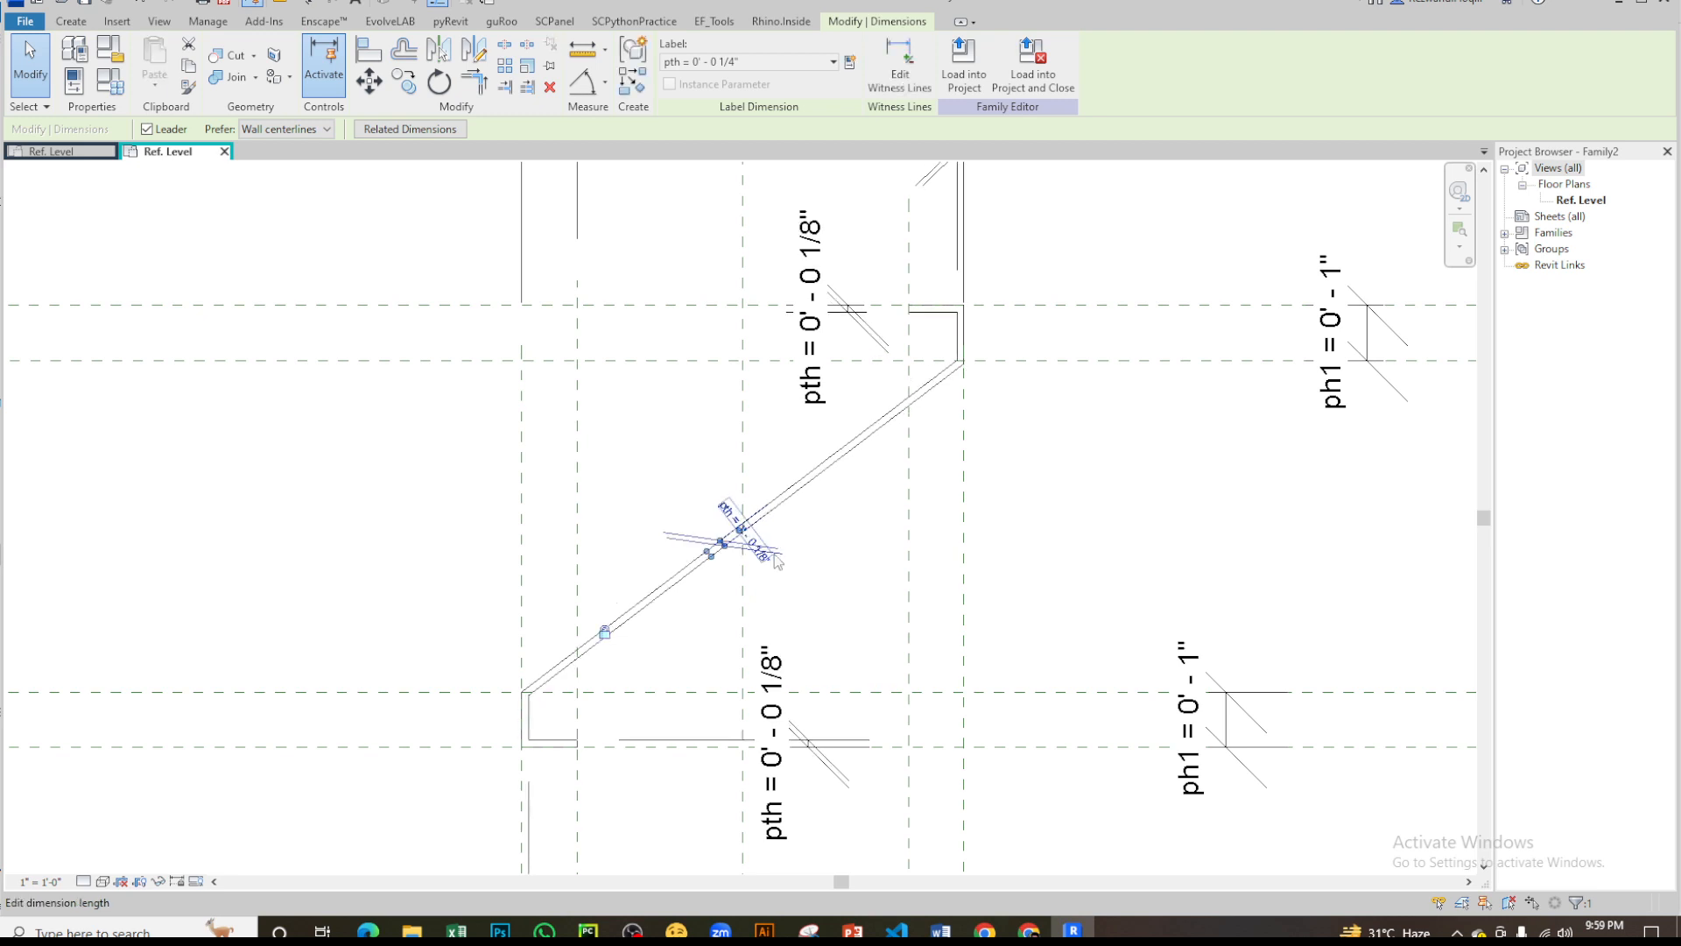
key(Escape)
scroll(995, 394, down, 4)
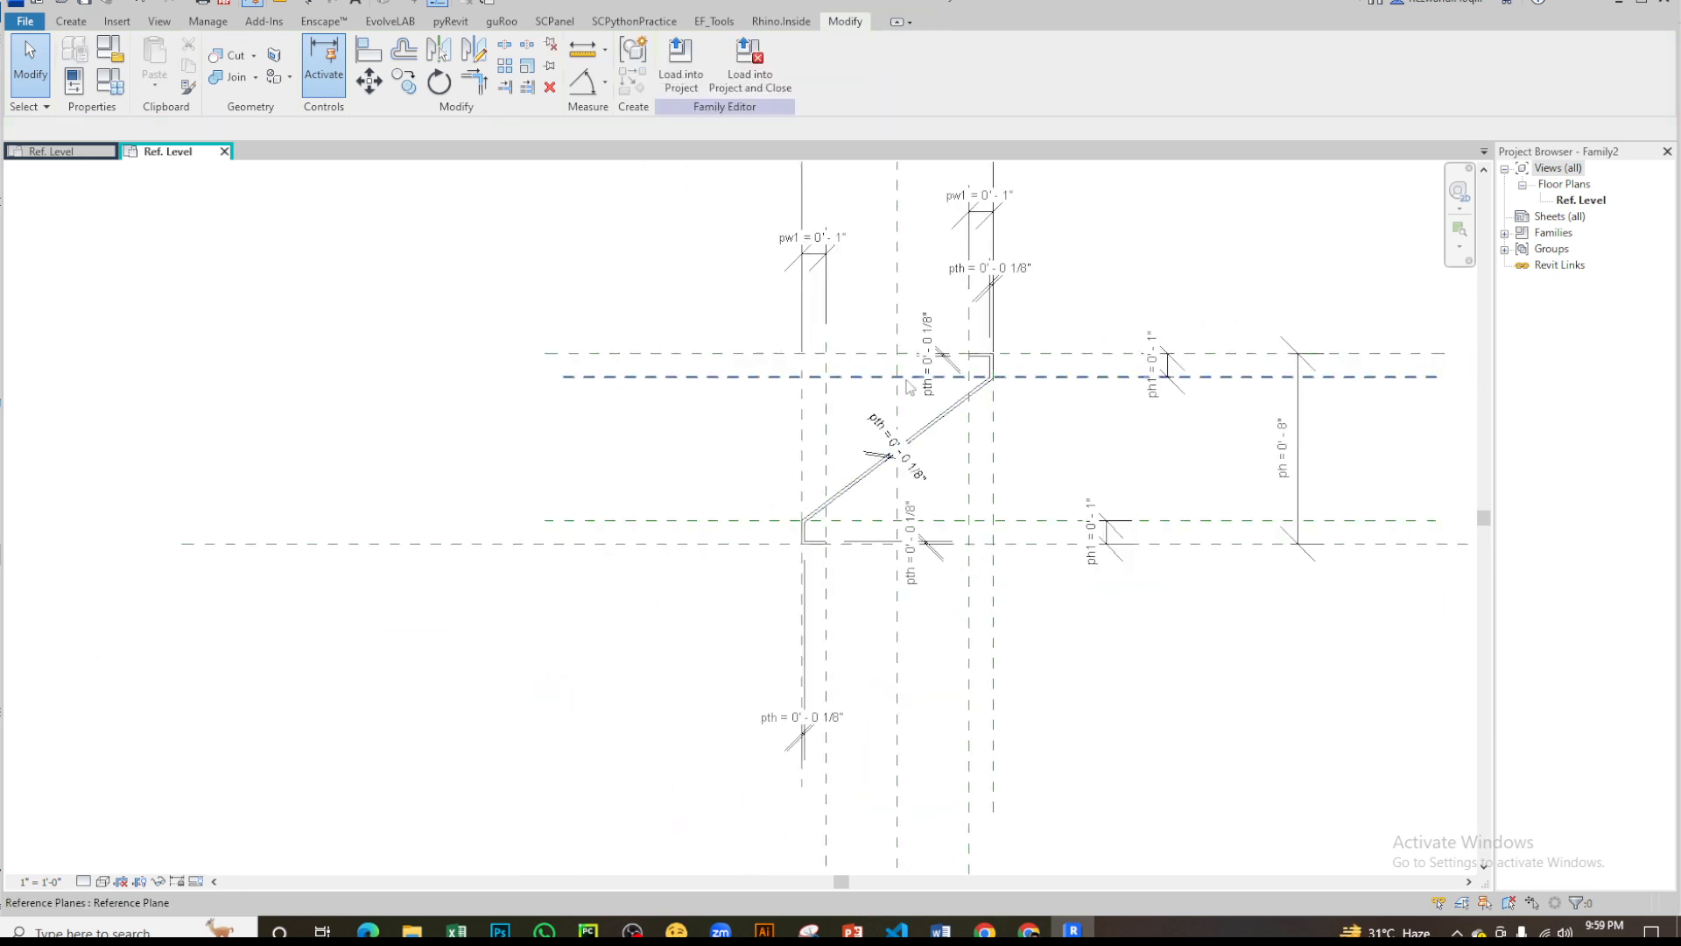
scroll(1105, 475, up, 2)
scroll(1098, 464, down, 3)
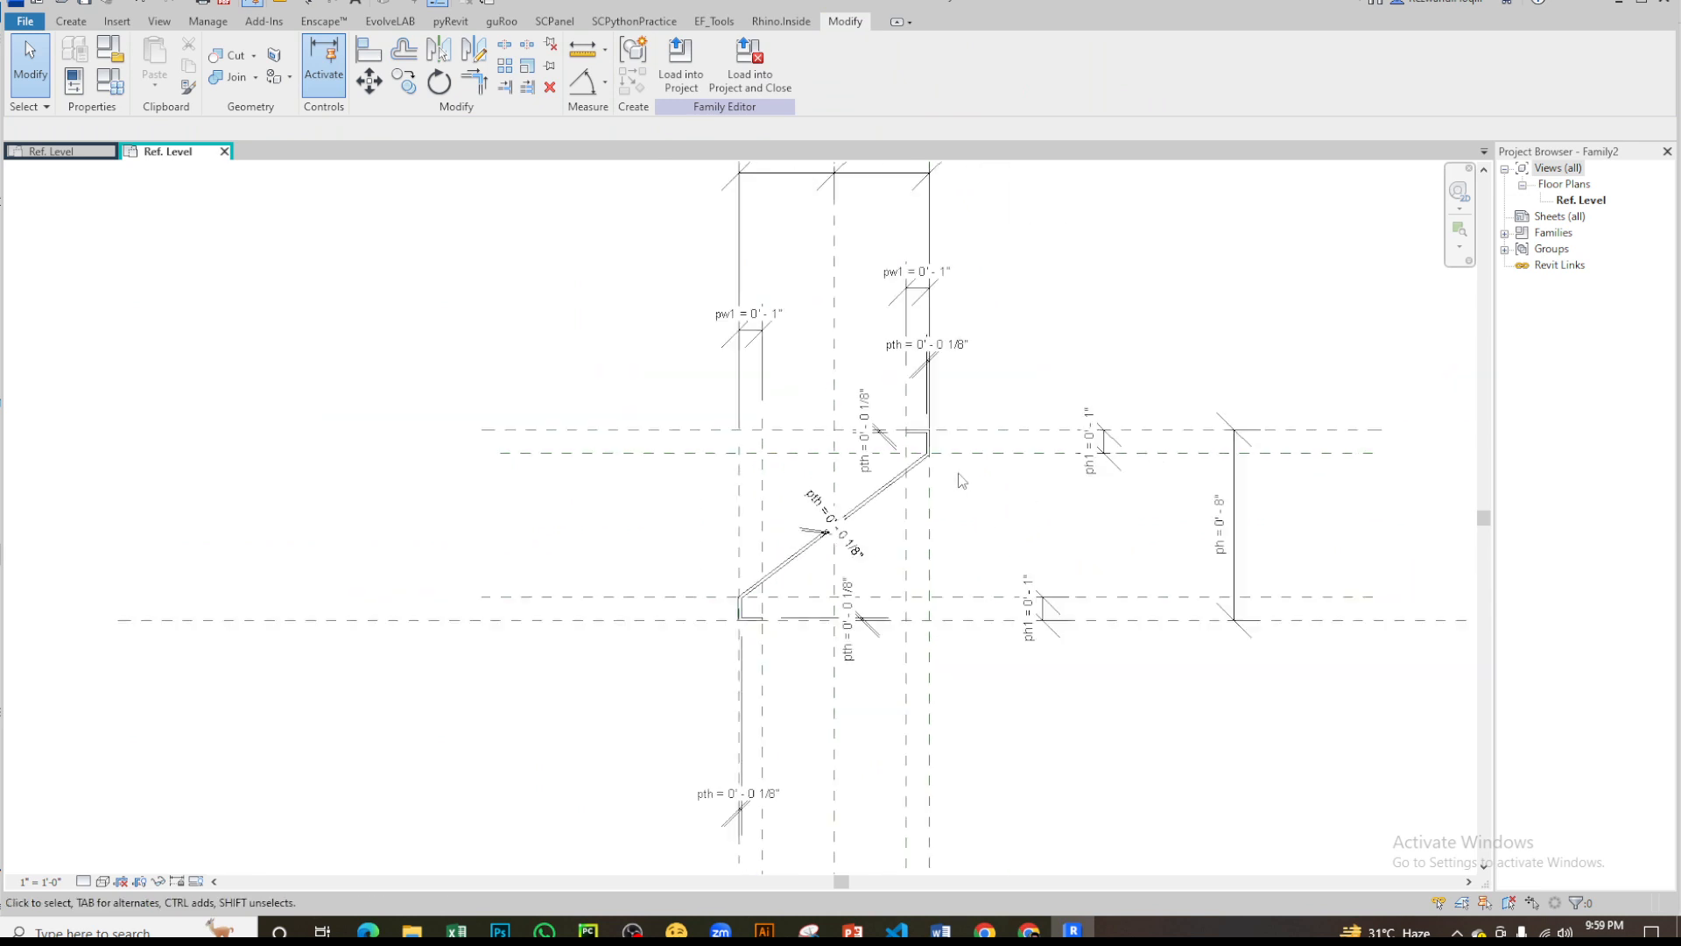
scroll(913, 495, up, 3)
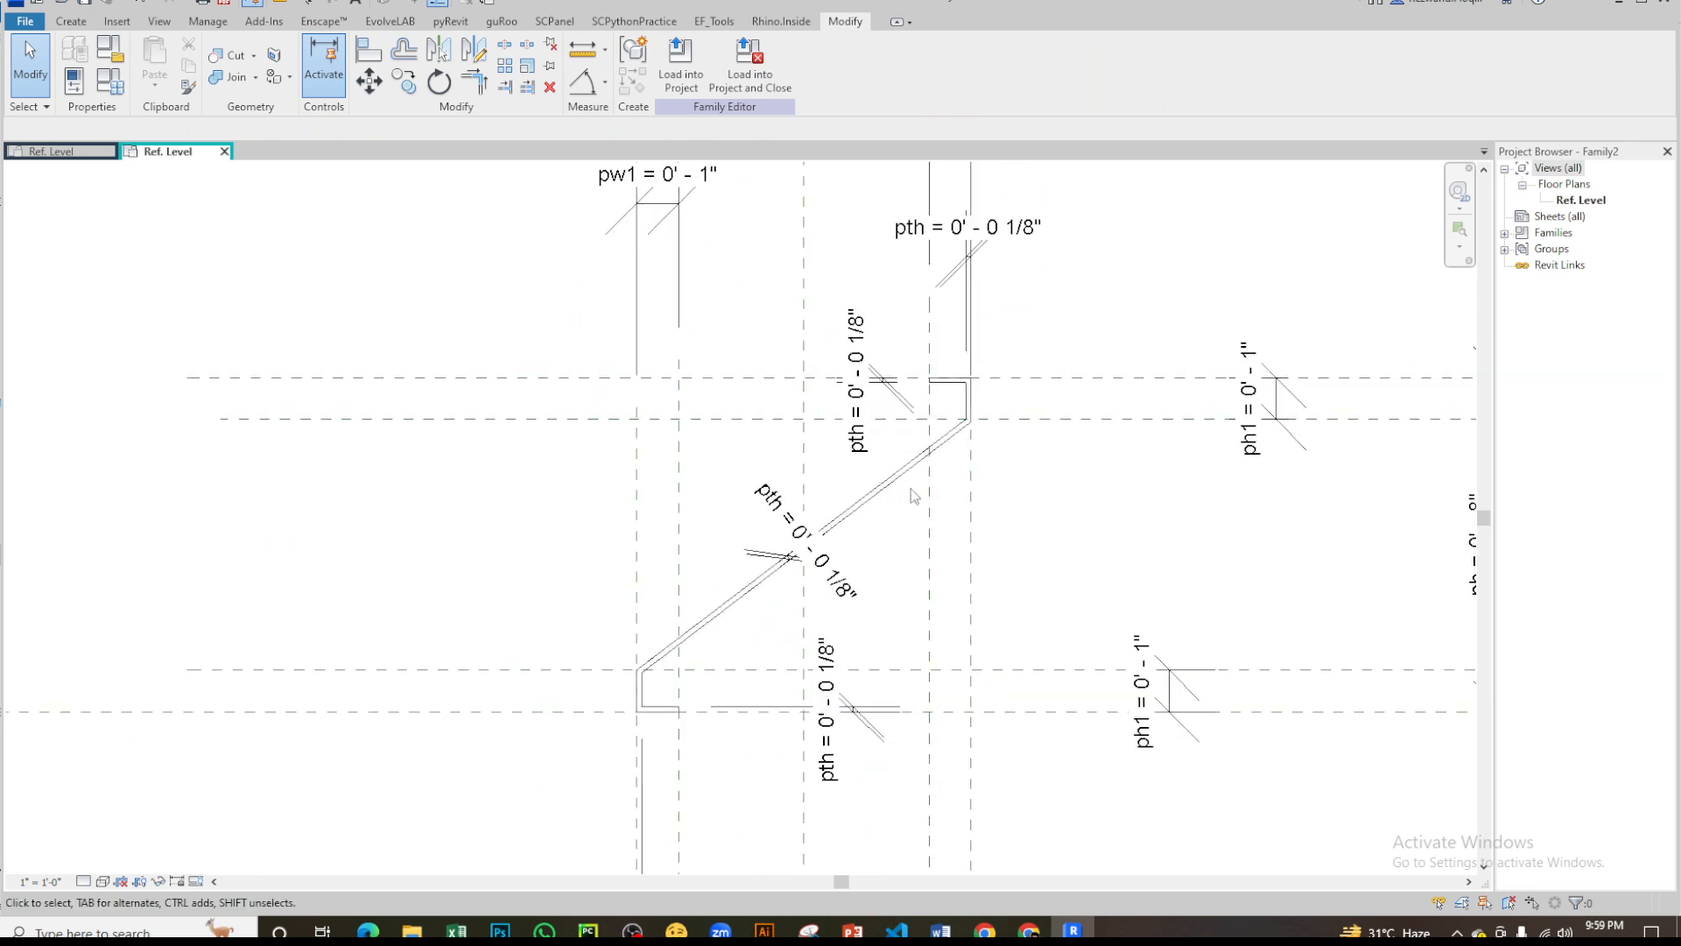
scroll(1010, 497, down, 3)
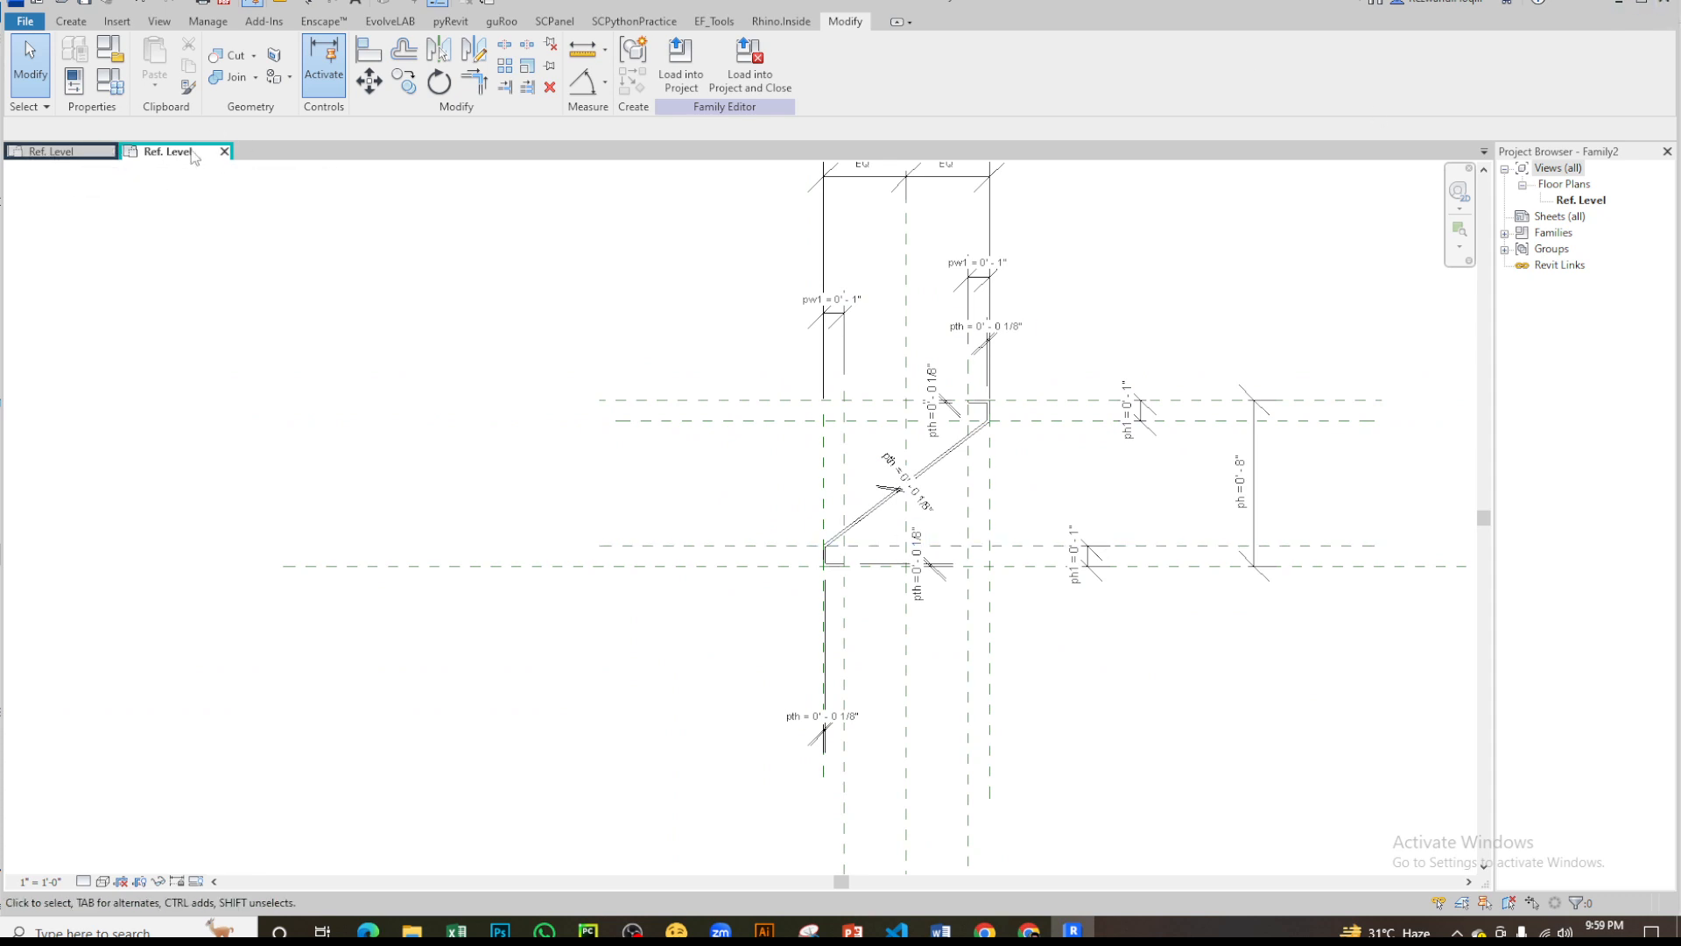
- Close the p_z_louver family and save its changes, keeping the new profile family open
click(66, 157)
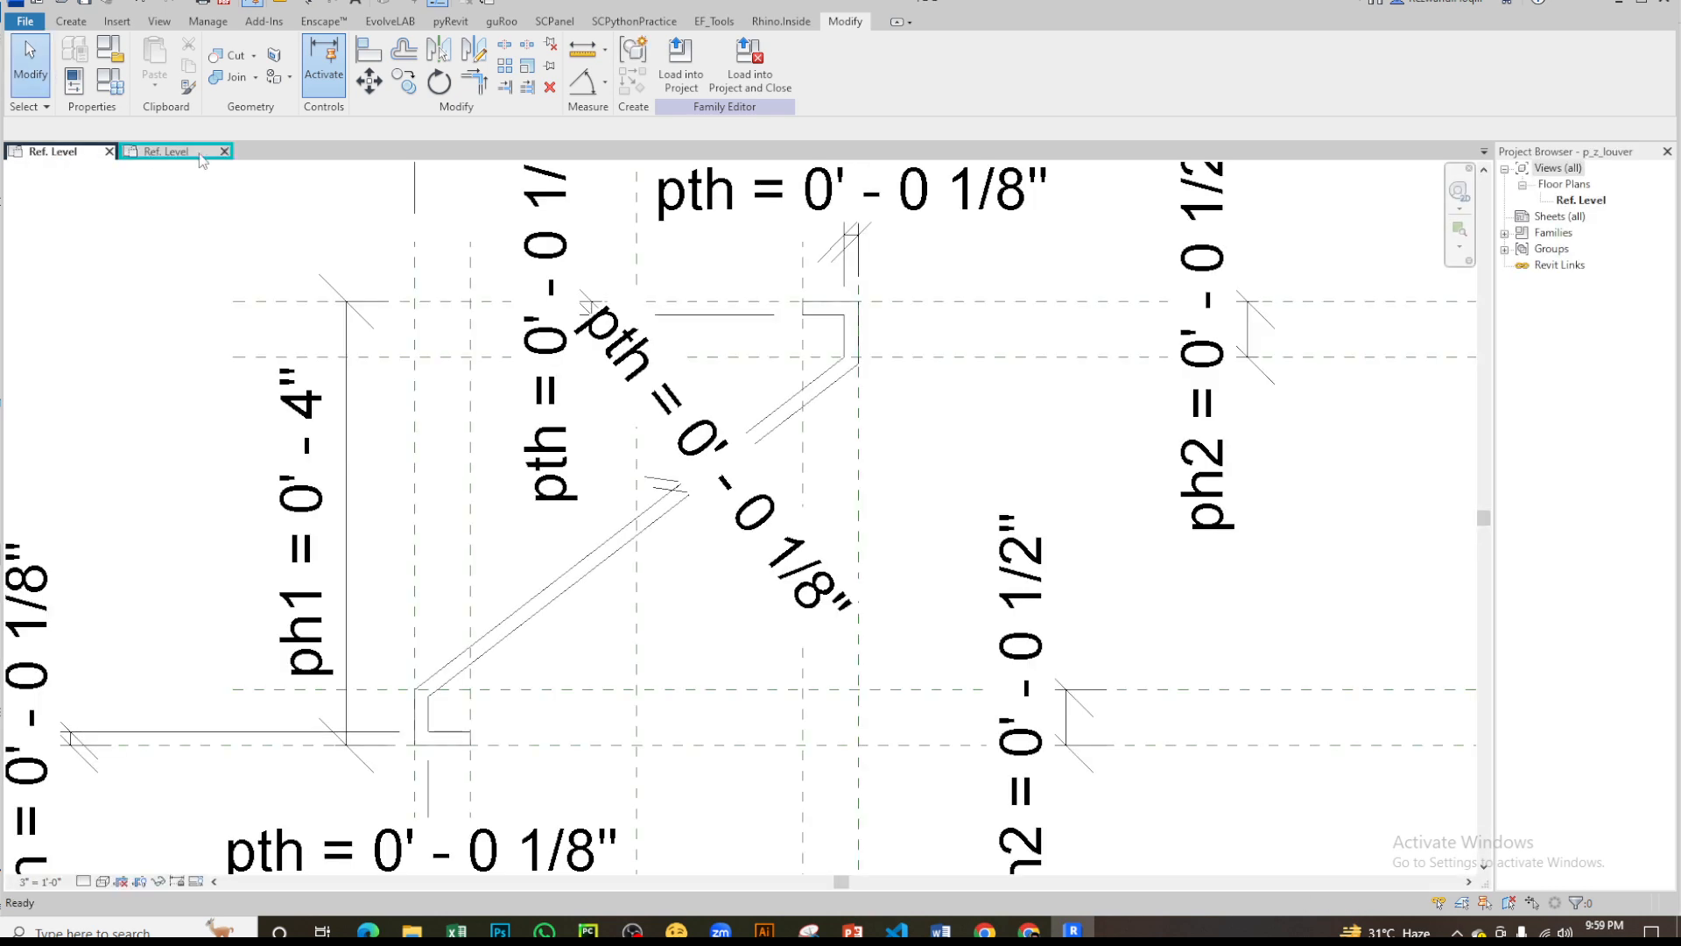
click(189, 154)
click(85, 153)
click(109, 152)
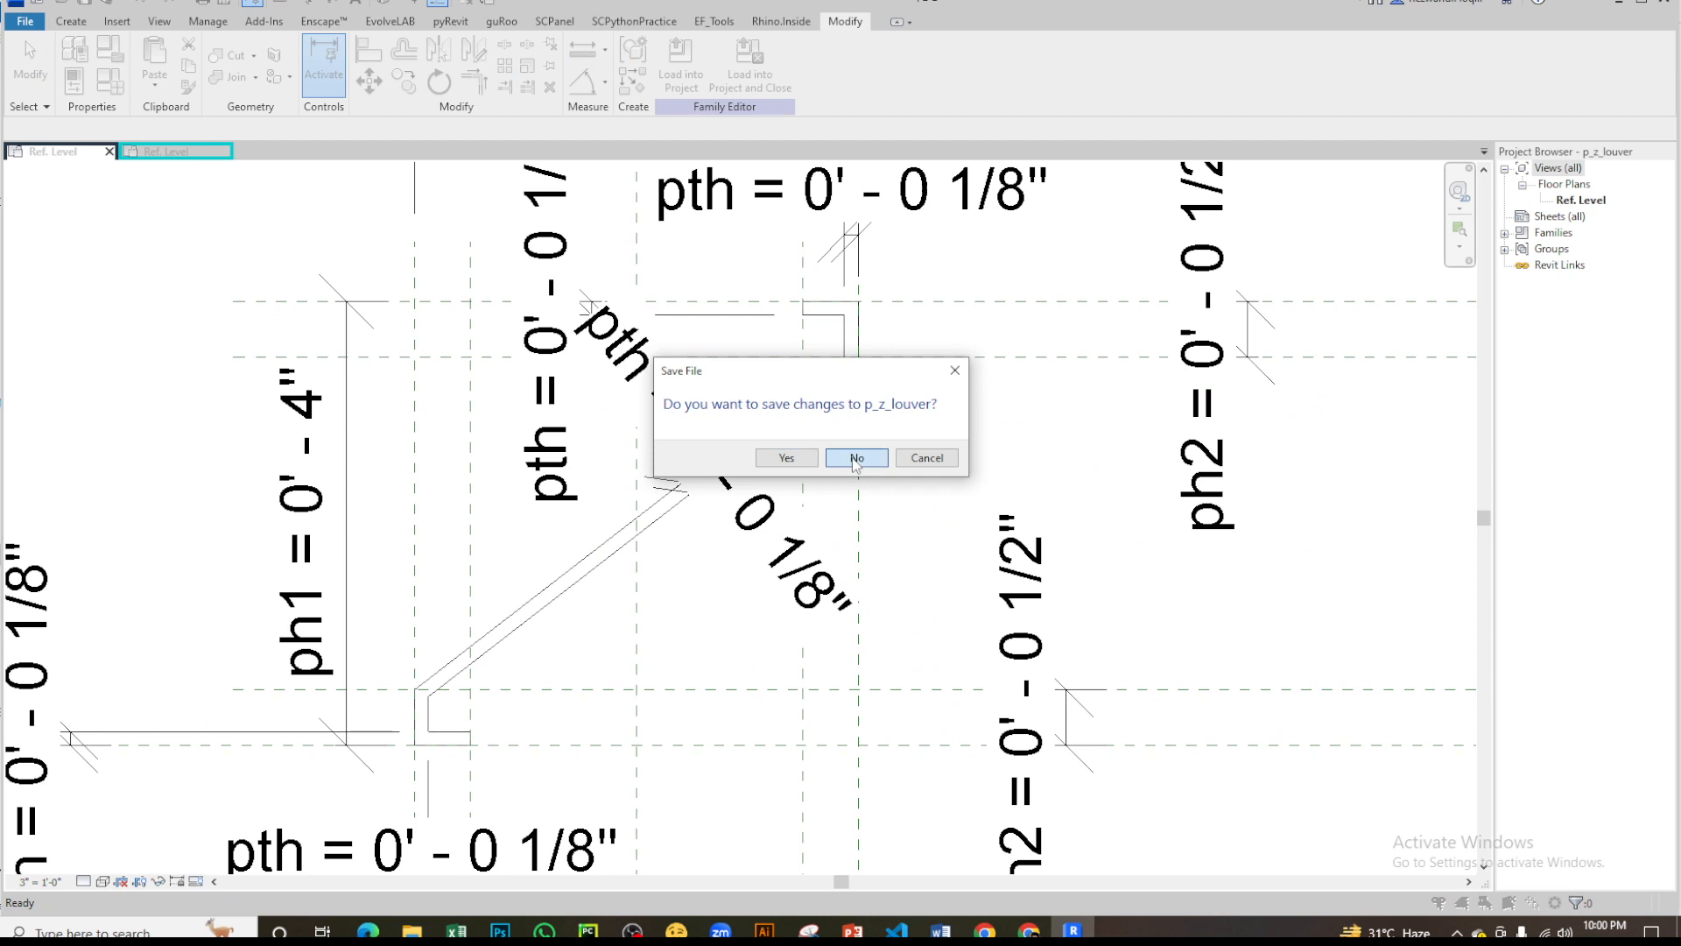
click(799, 458)
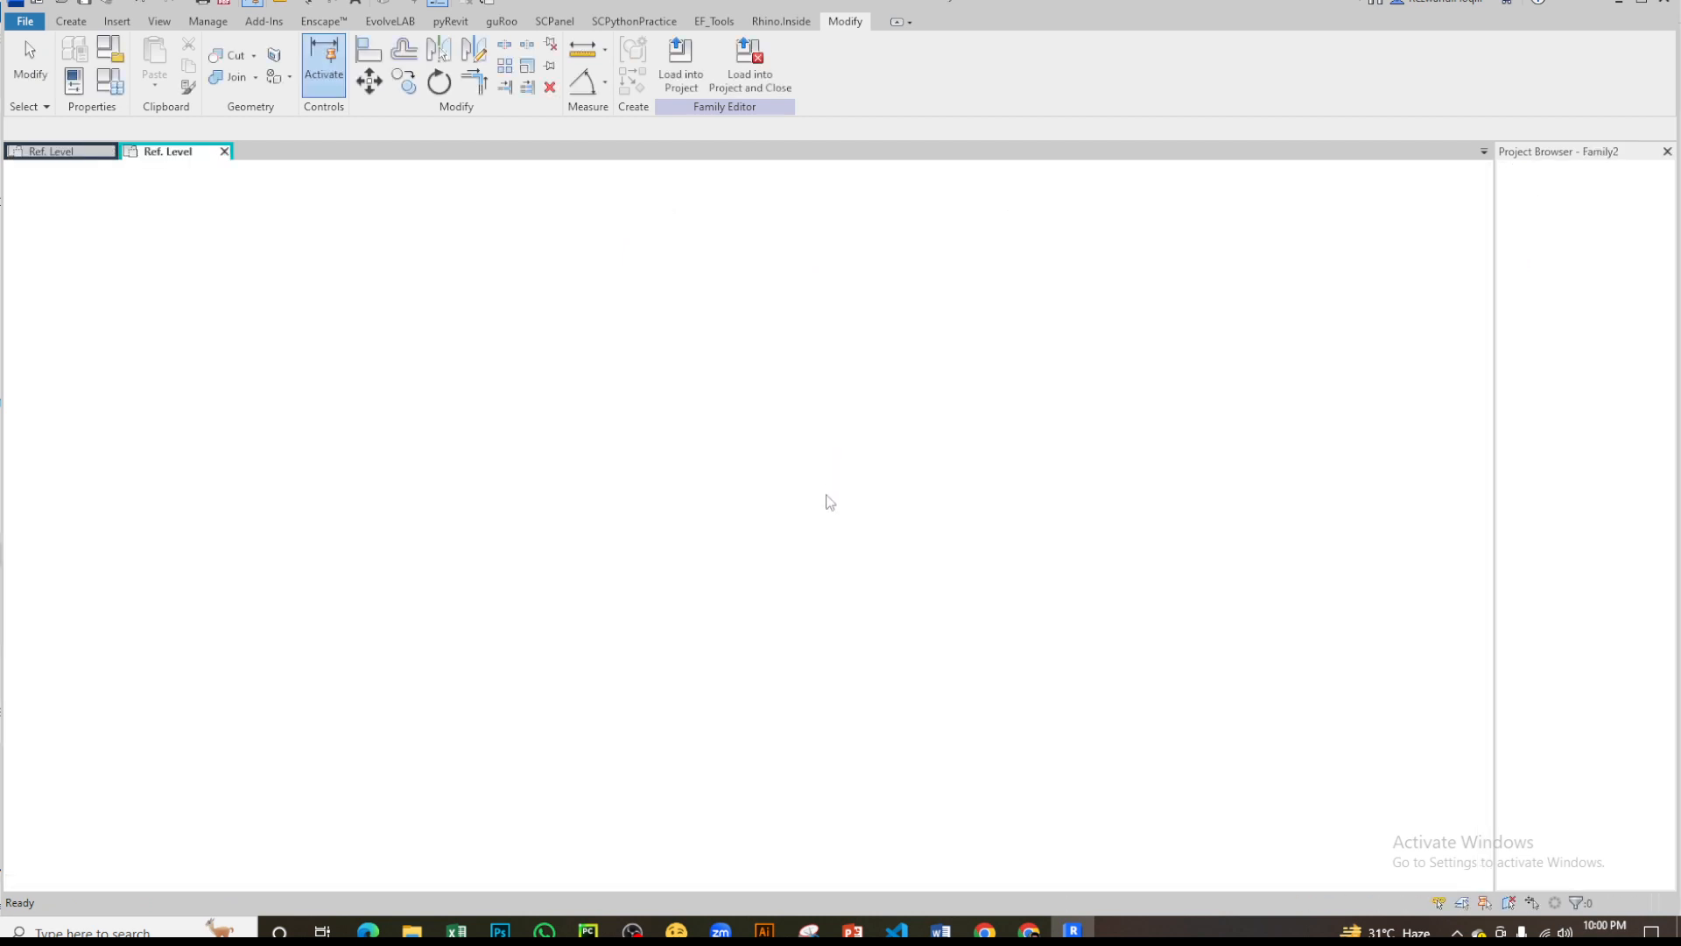
- Save the profile family to the Desktop as p_test with a maximum of 1 backup
middle_drag(1063, 470, 925, 472)
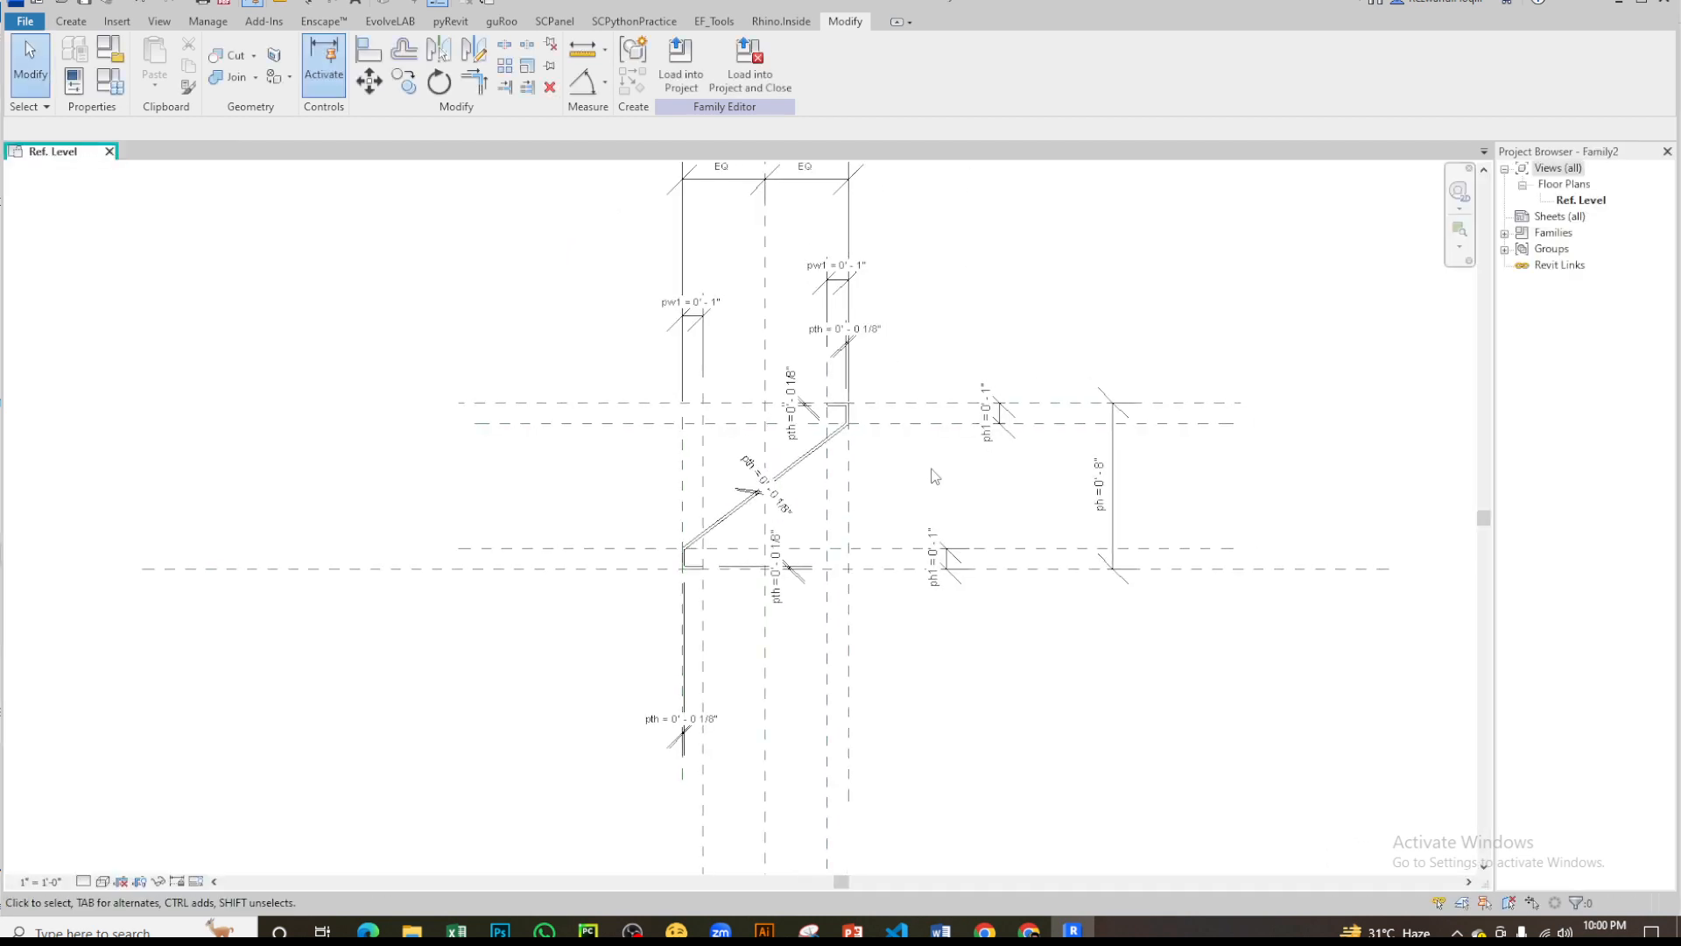
key(ctrl+s)
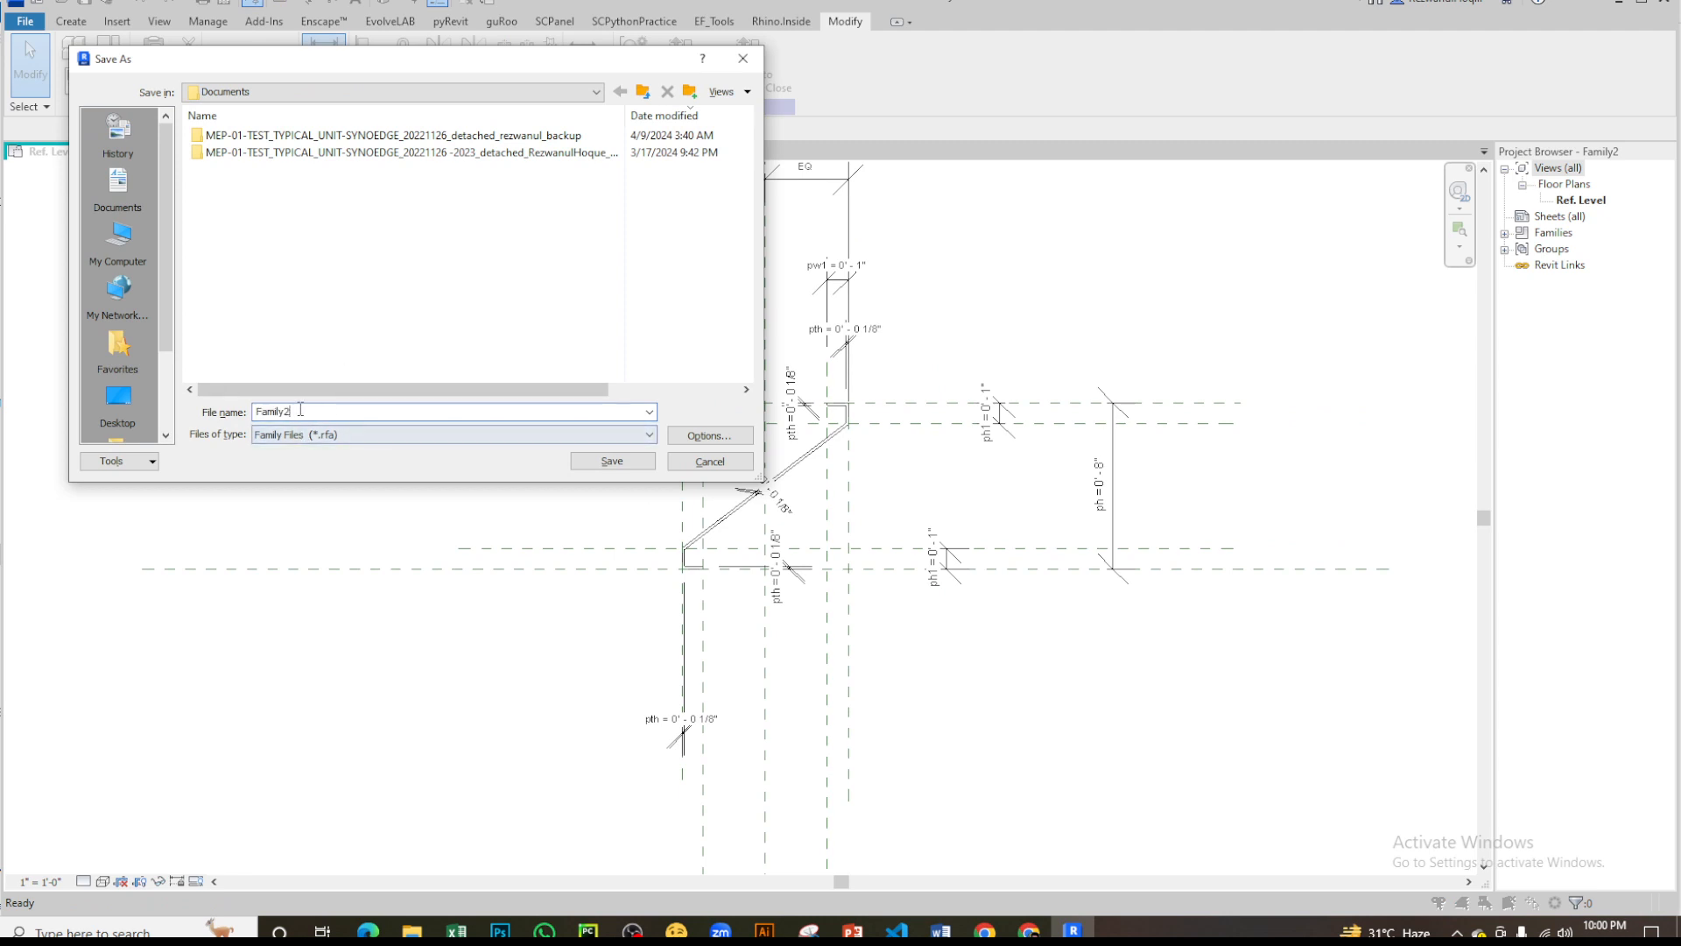
click(118, 398)
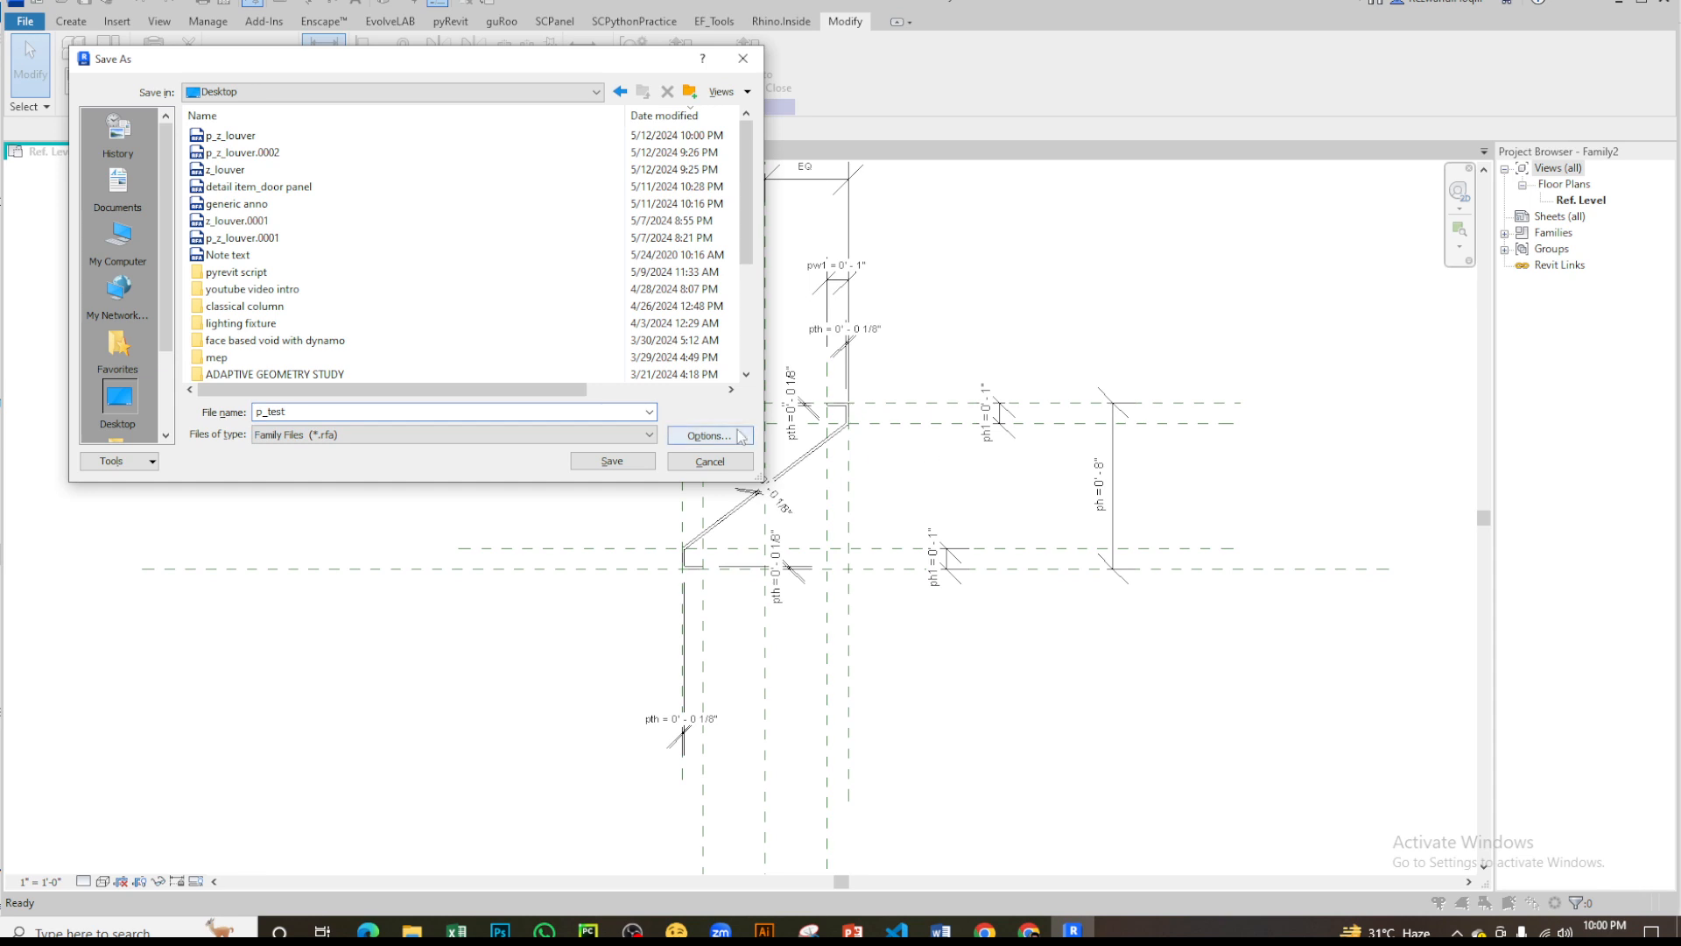
click(709, 435)
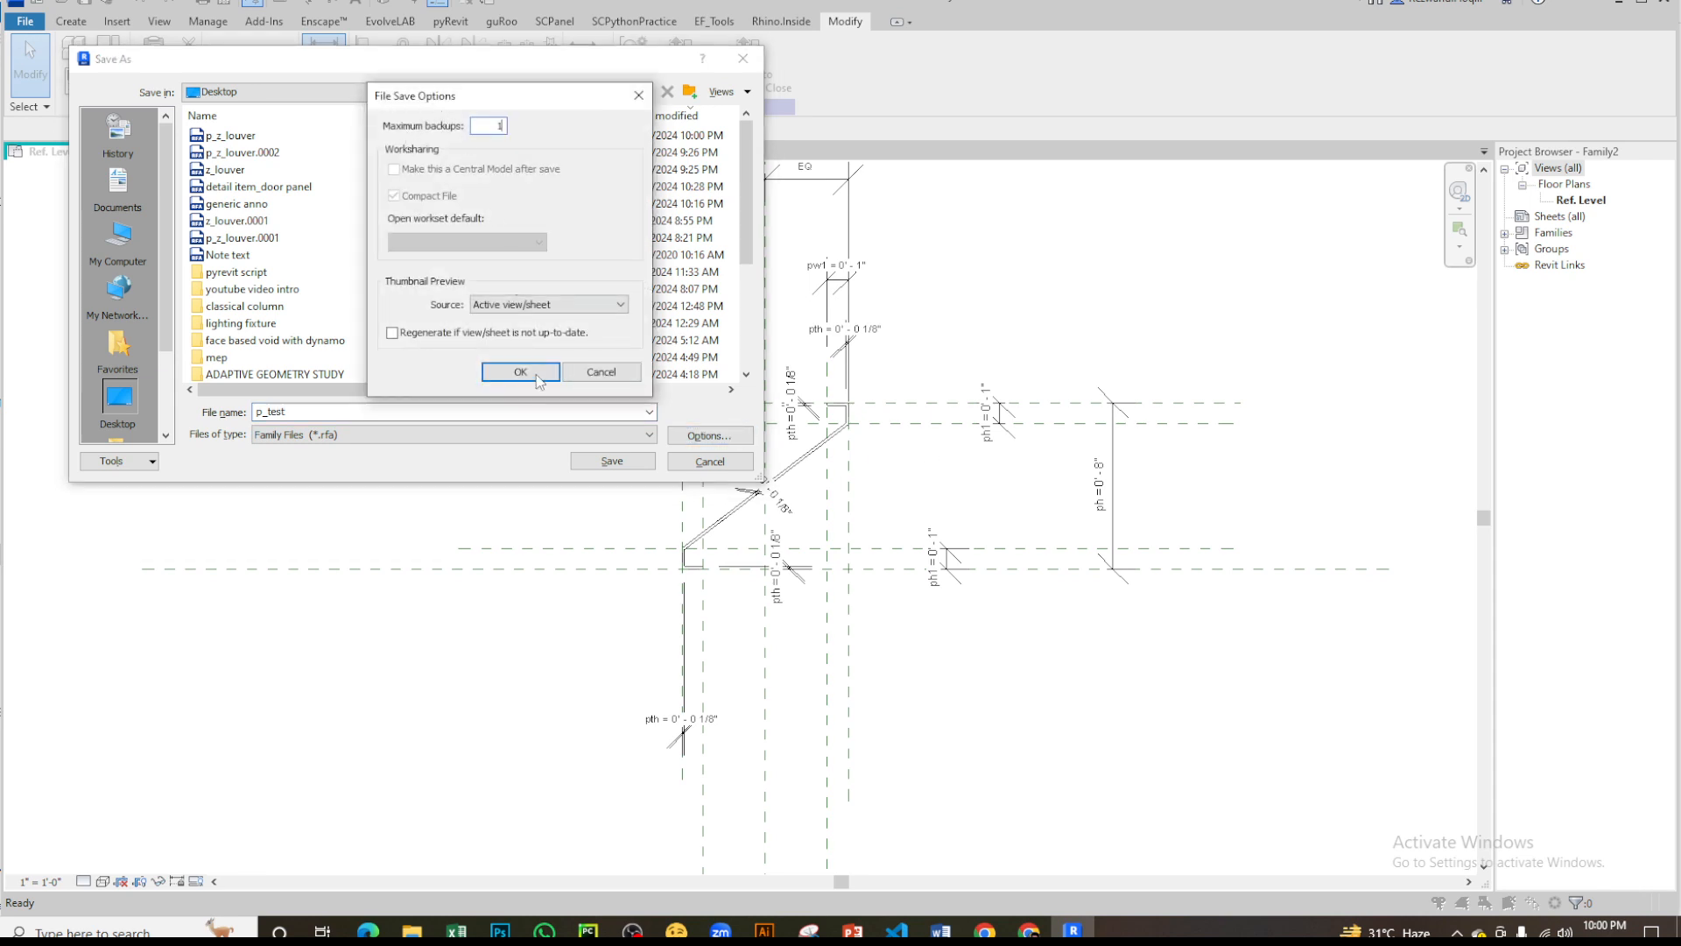
click(520, 372)
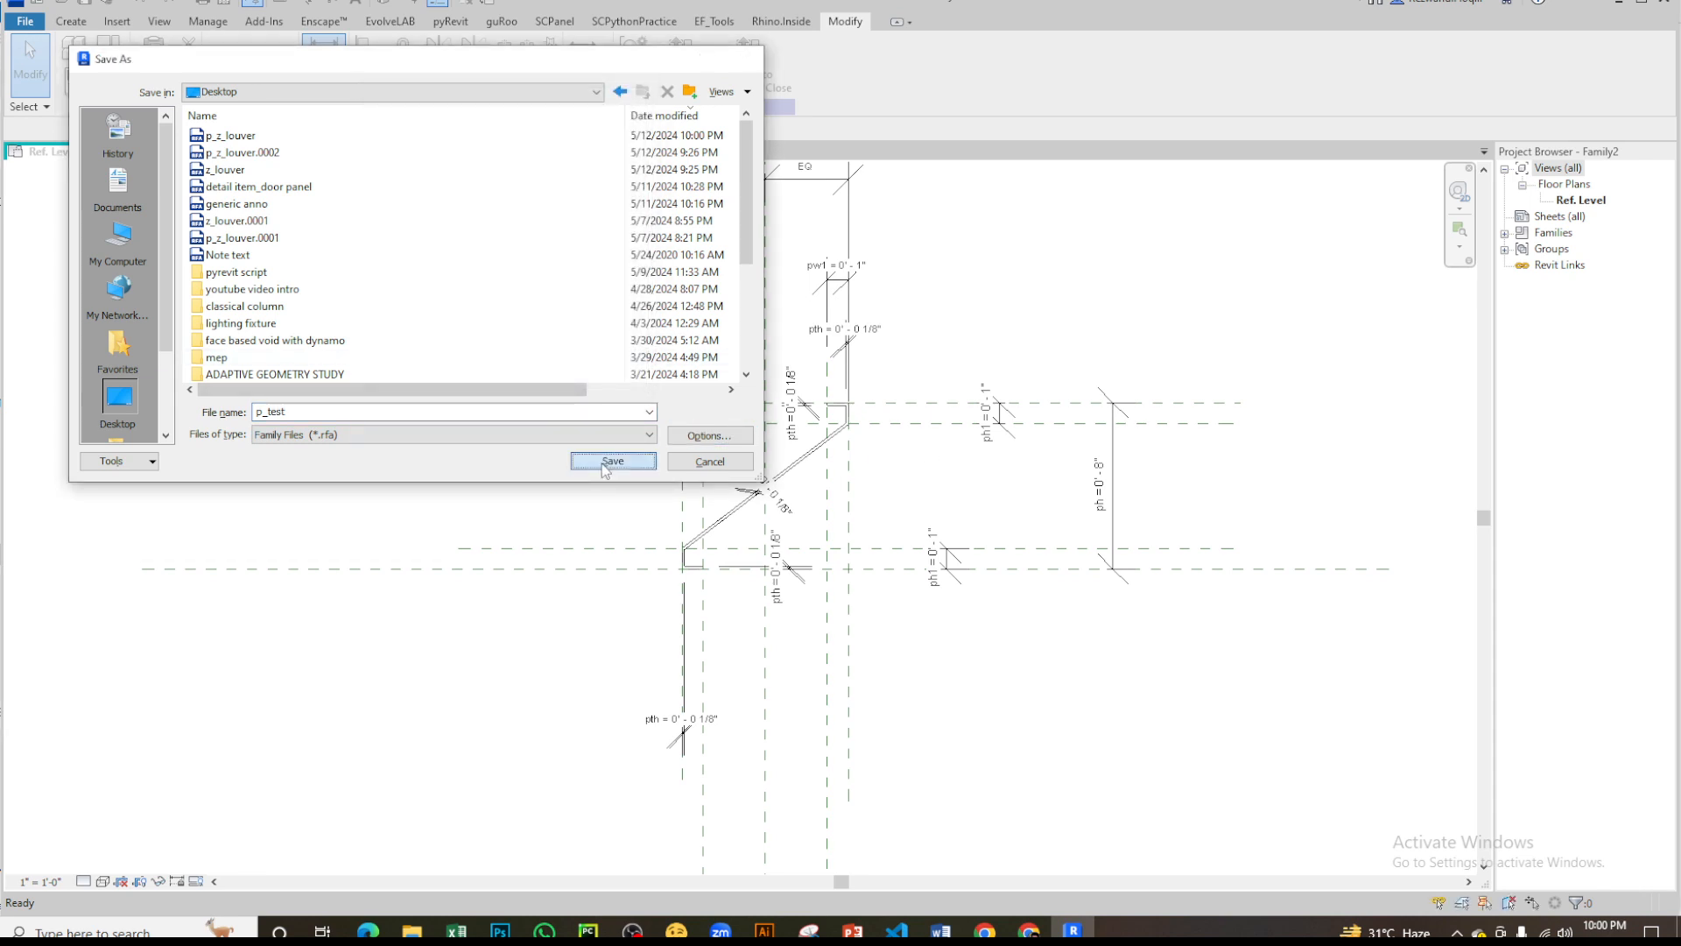
click(612, 461)
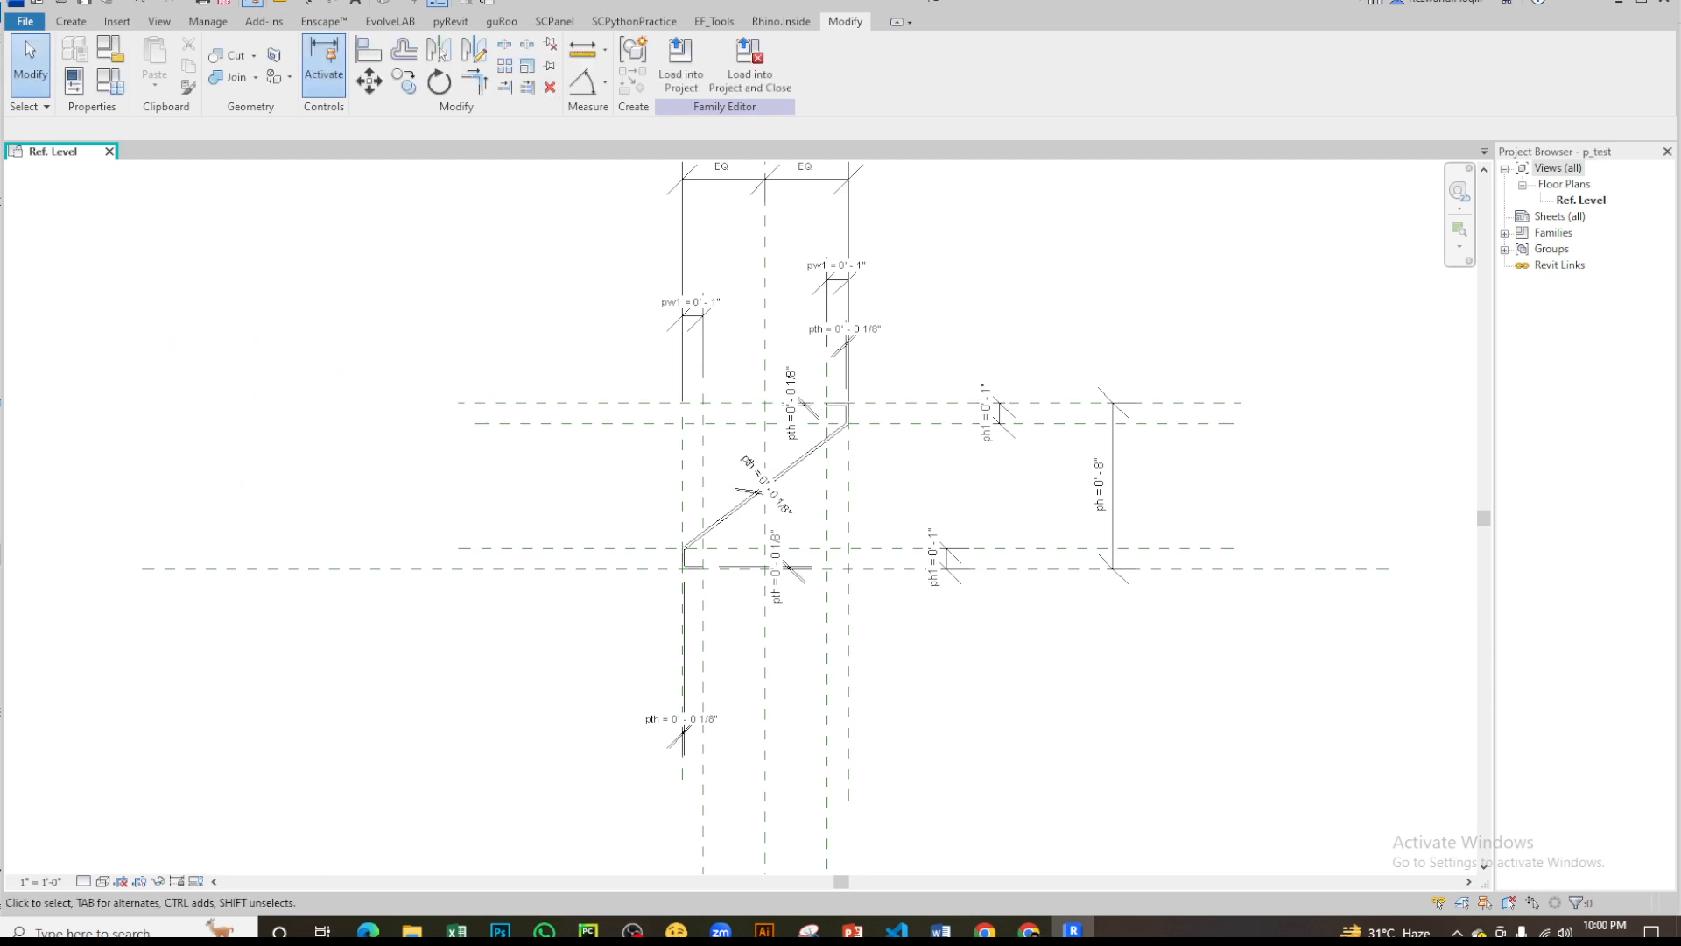
- Create a new family from the Generic Model template in the English-Imperial folder
click(26, 21)
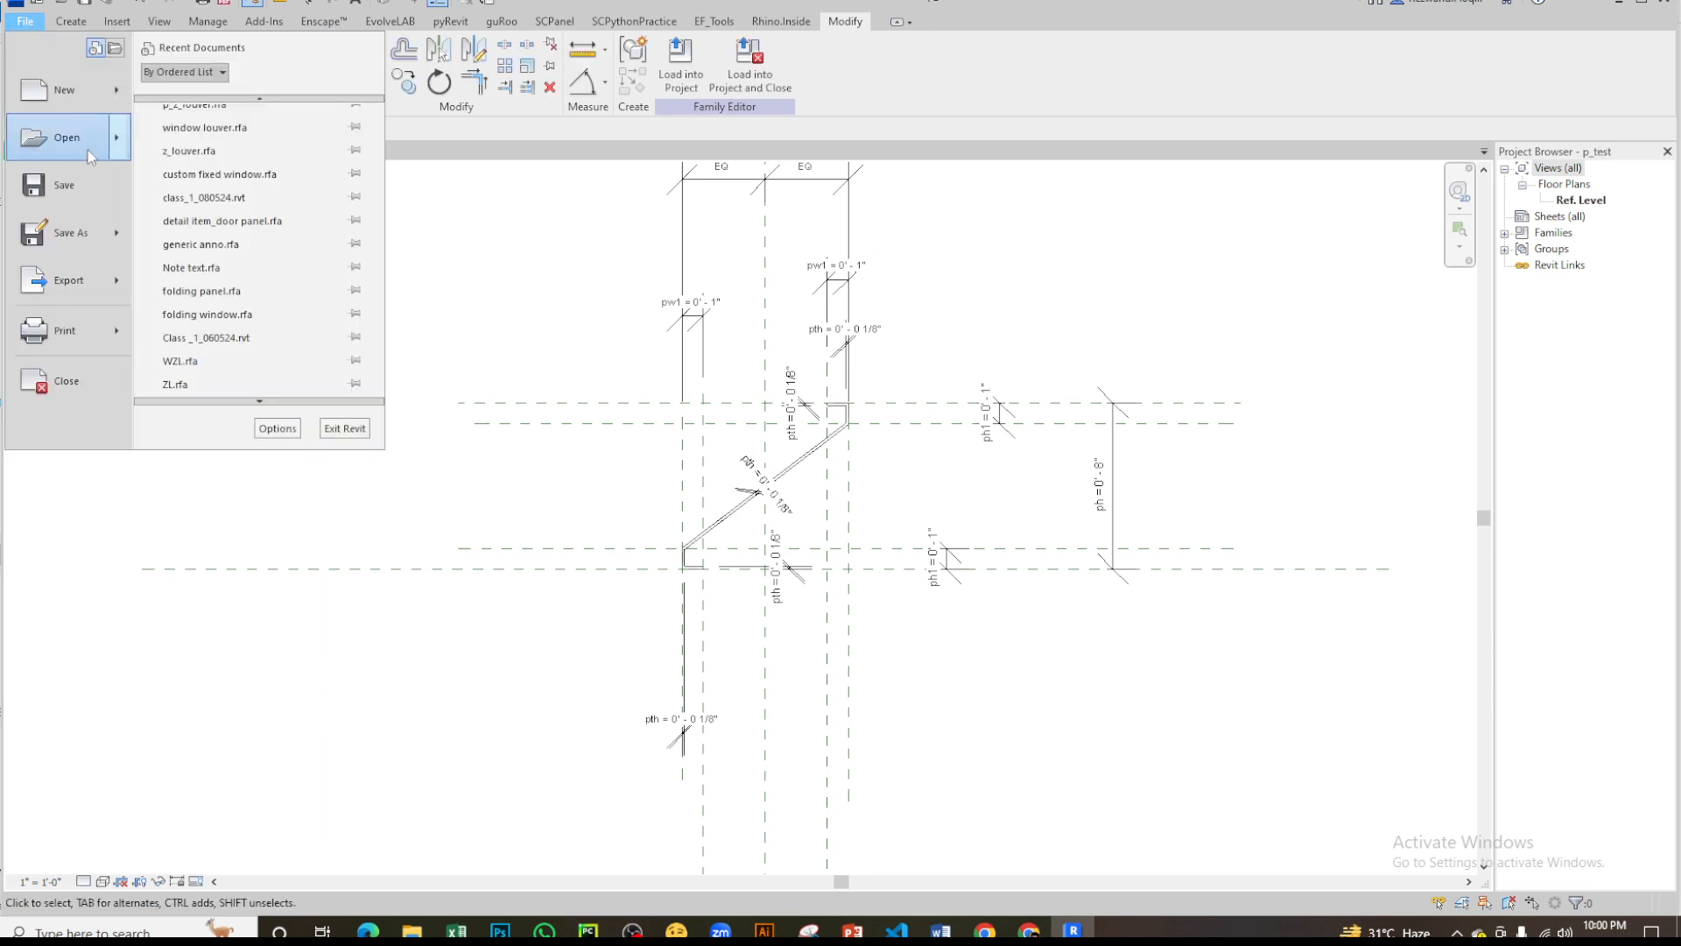
mouse_move(66, 89)
click(227, 140)
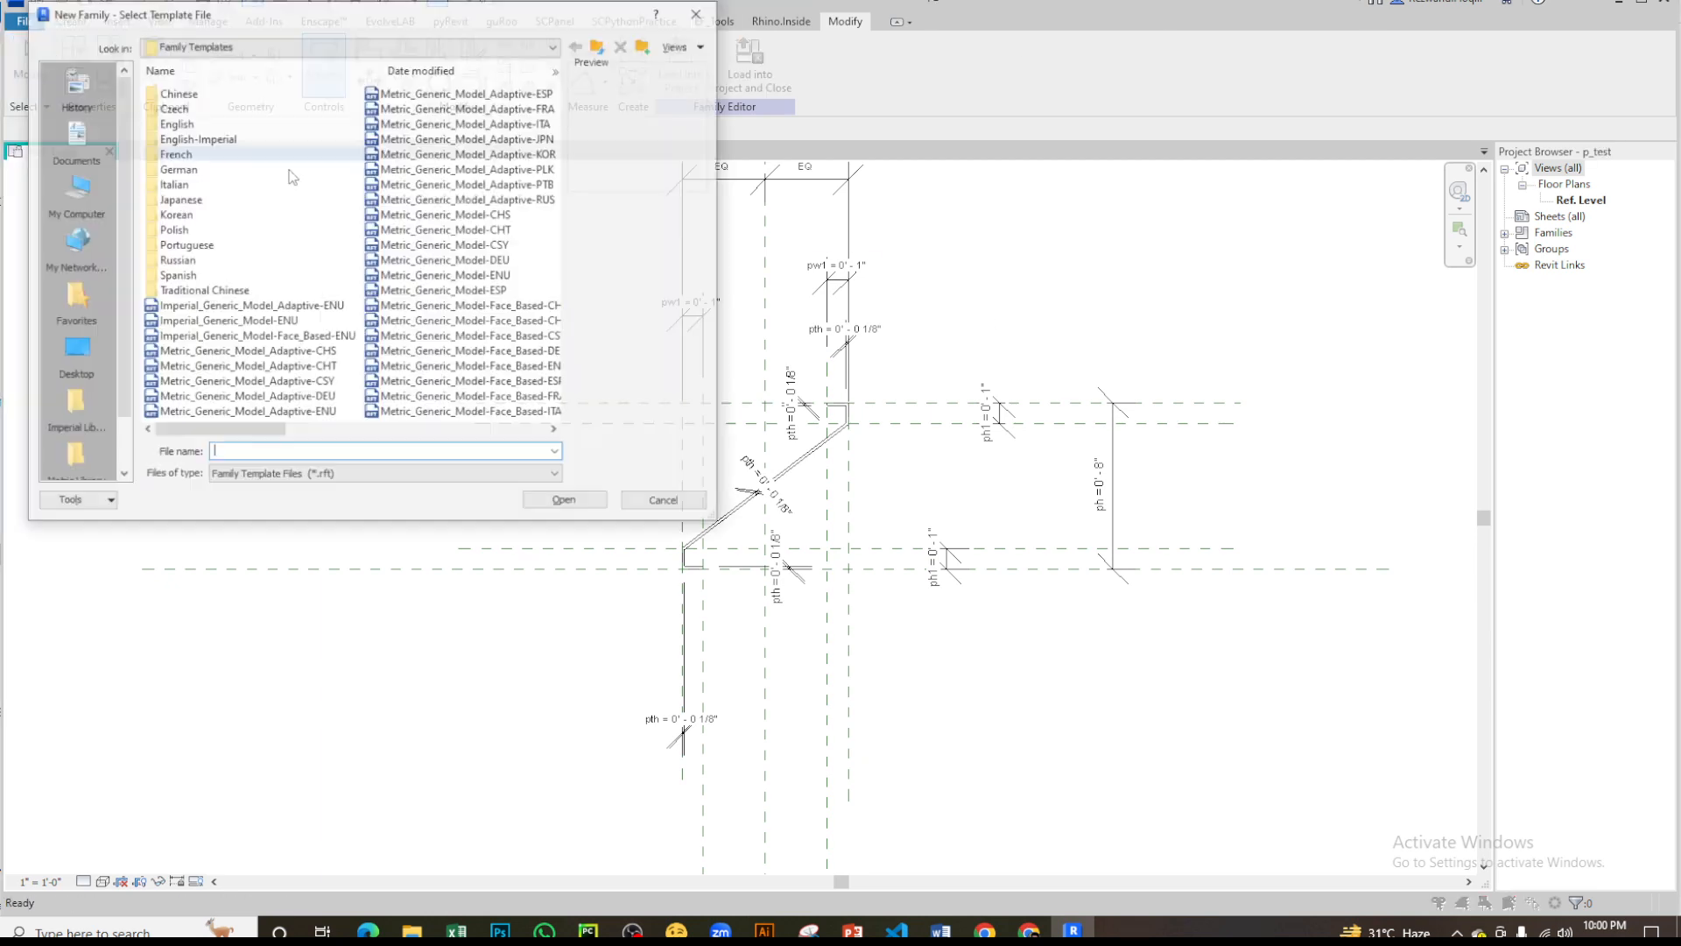
double_click(198, 139)
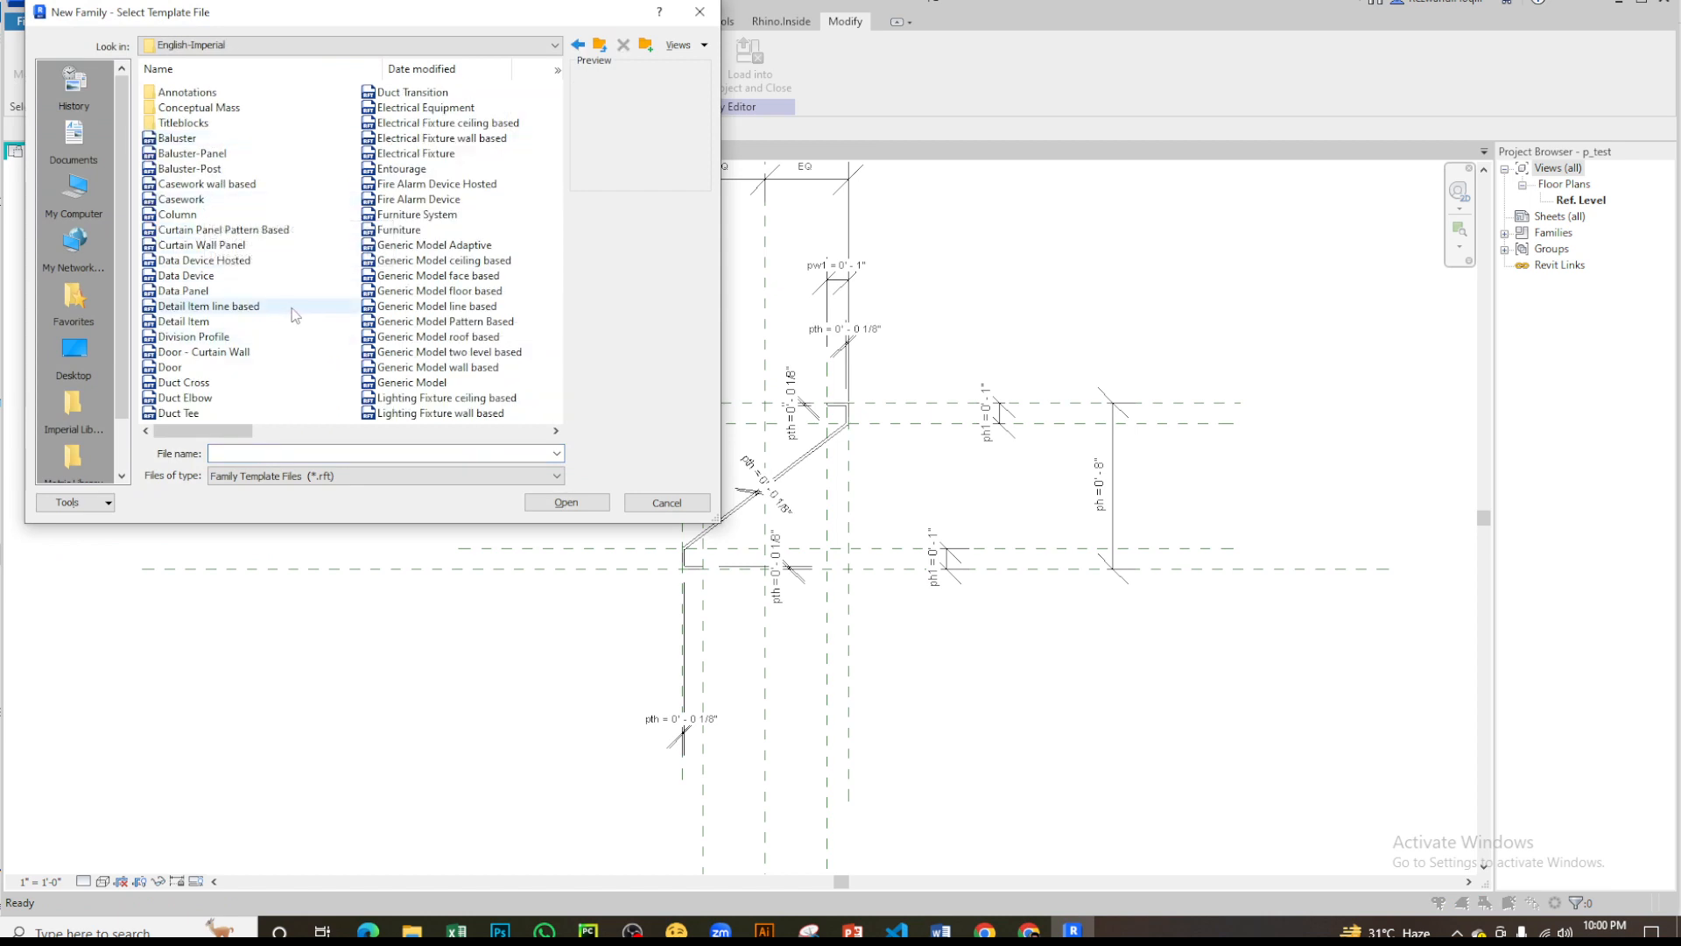
scroll(429, 296, down, 1)
scroll(406, 338, up, 1)
double_click(412, 383)
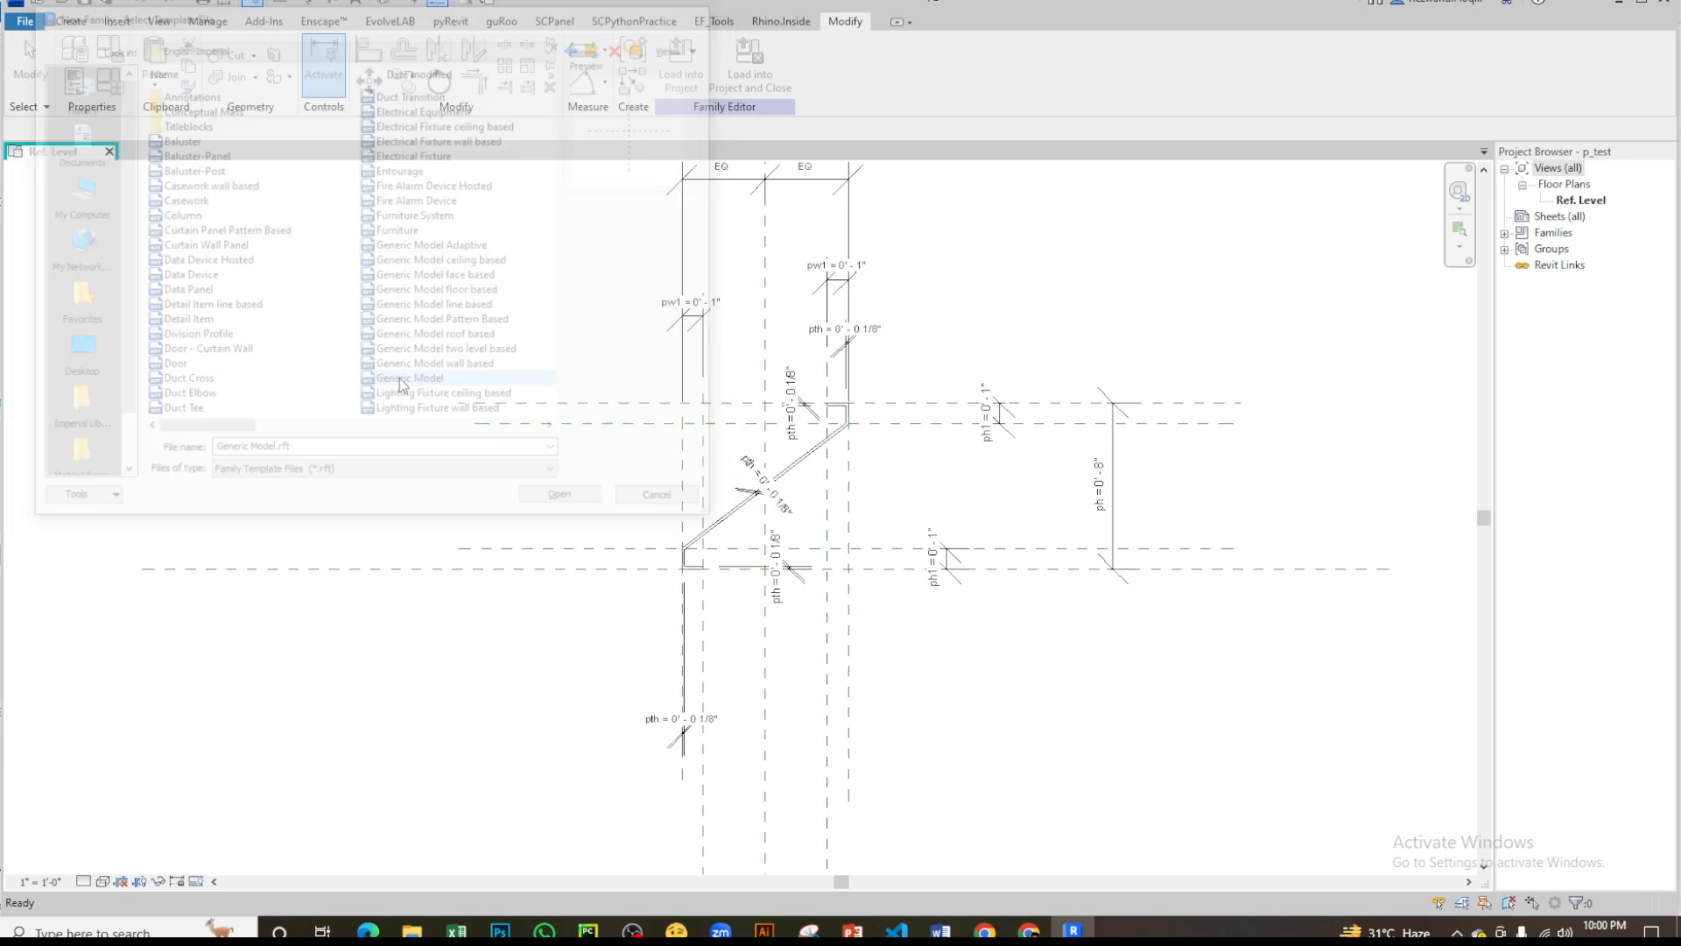
- Close the new family's extra View 1 and Front views and make its Ref. Level plan active
click(225, 151)
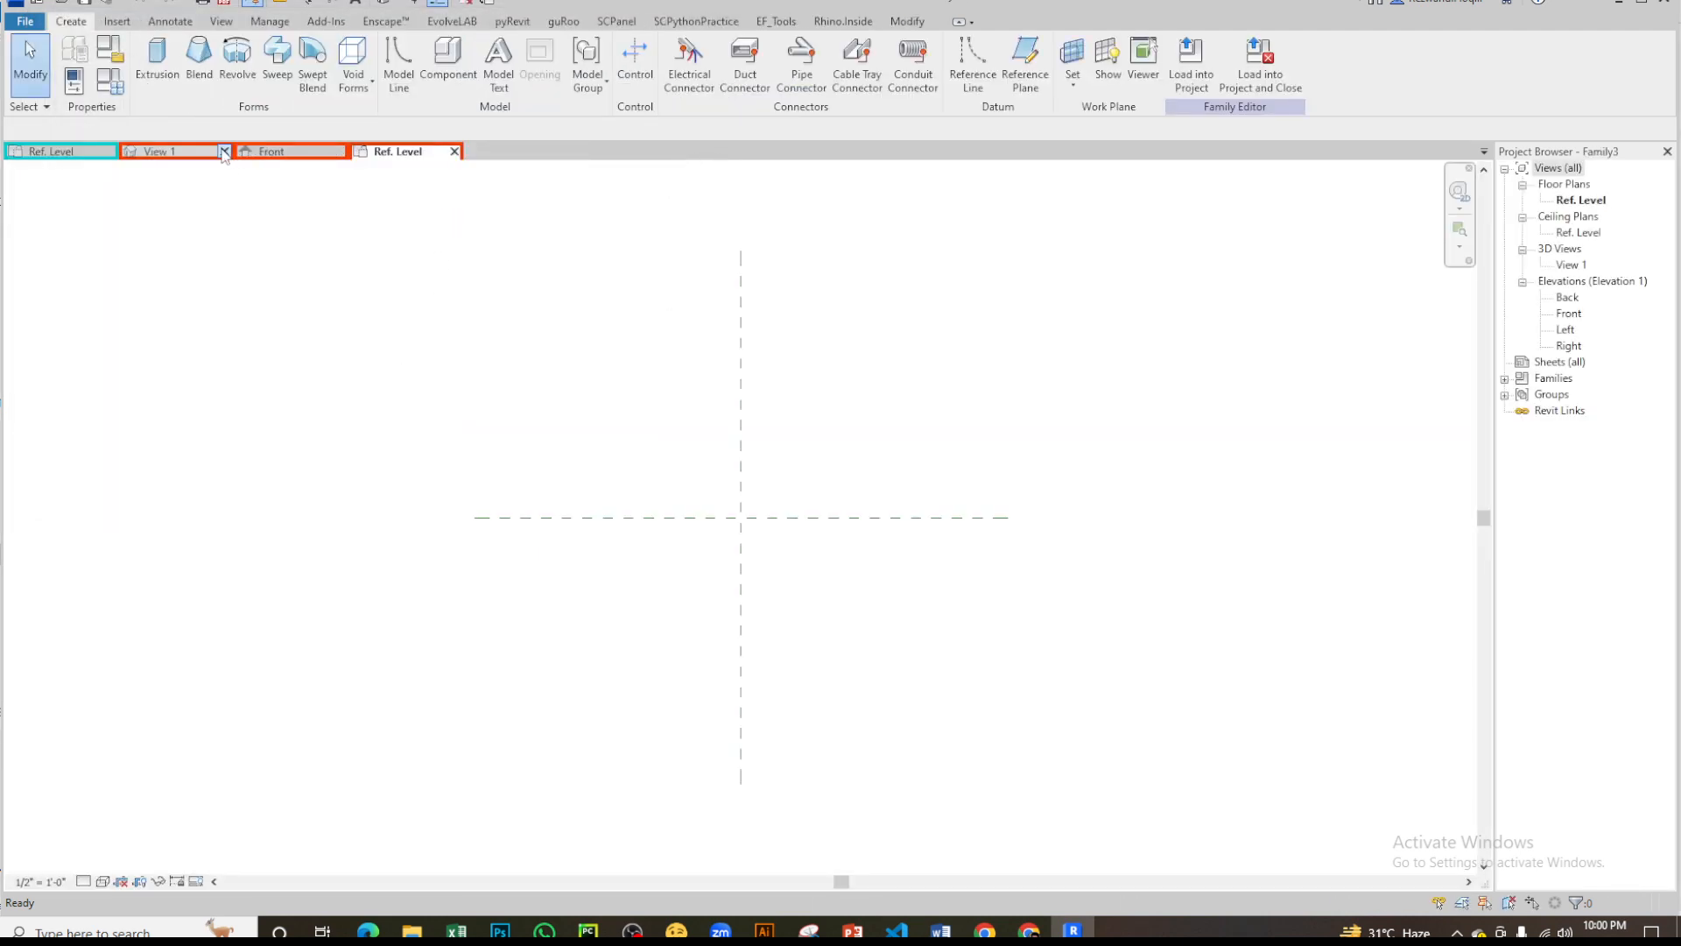
click(225, 152)
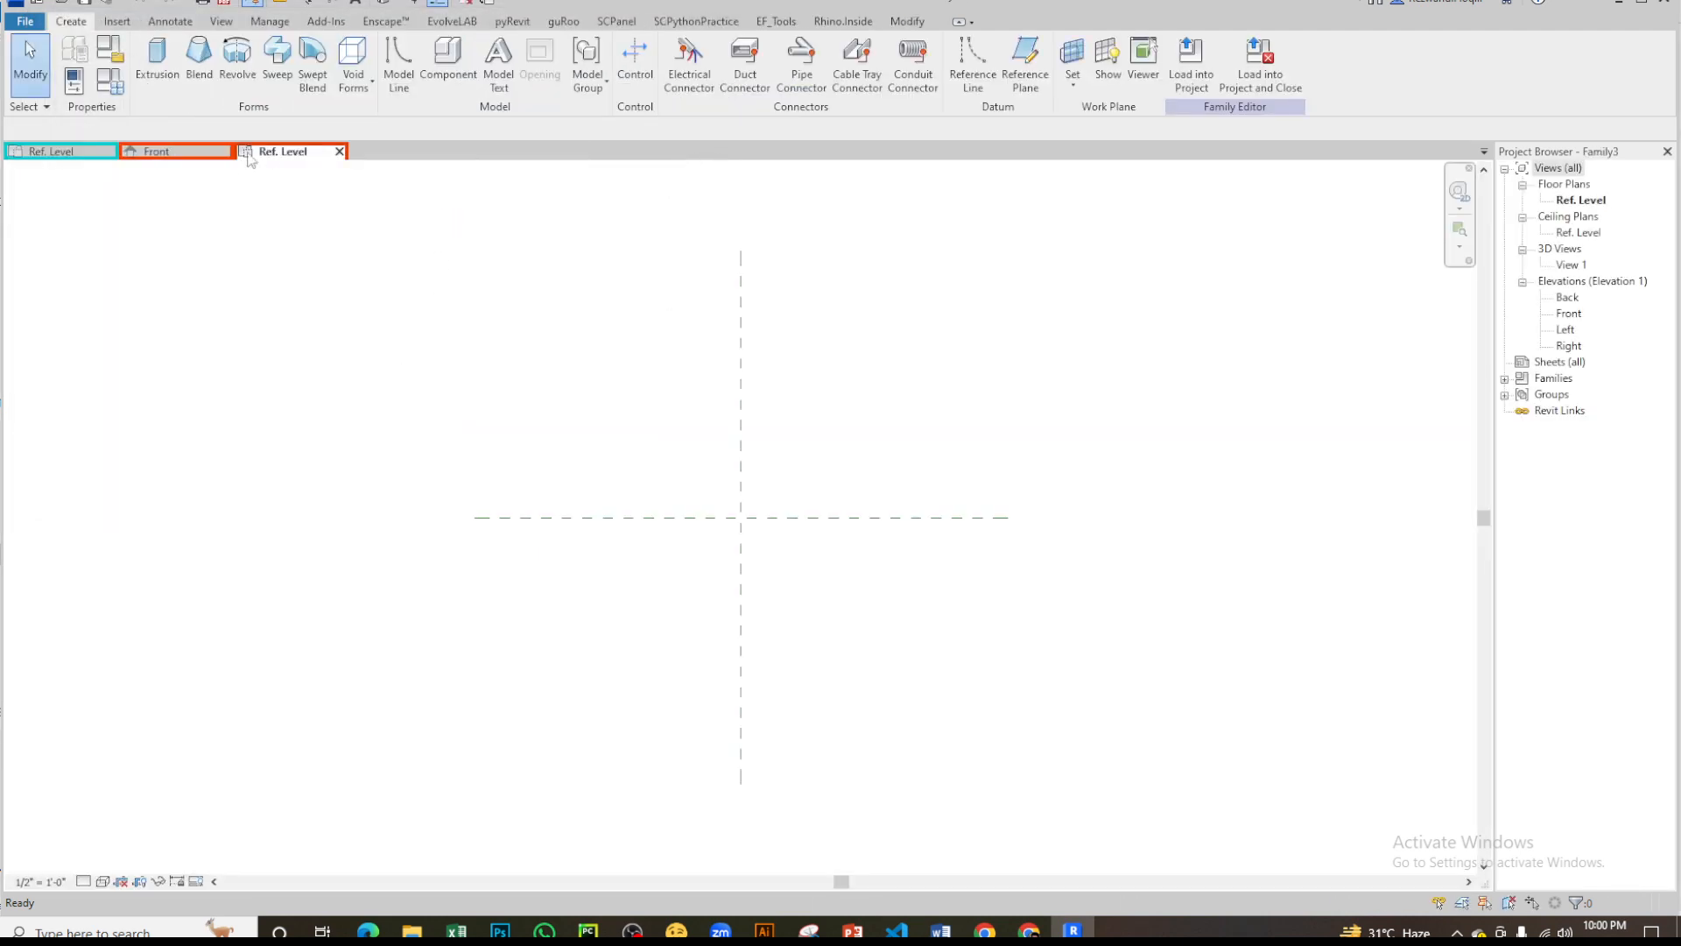
click(187, 154)
click(261, 152)
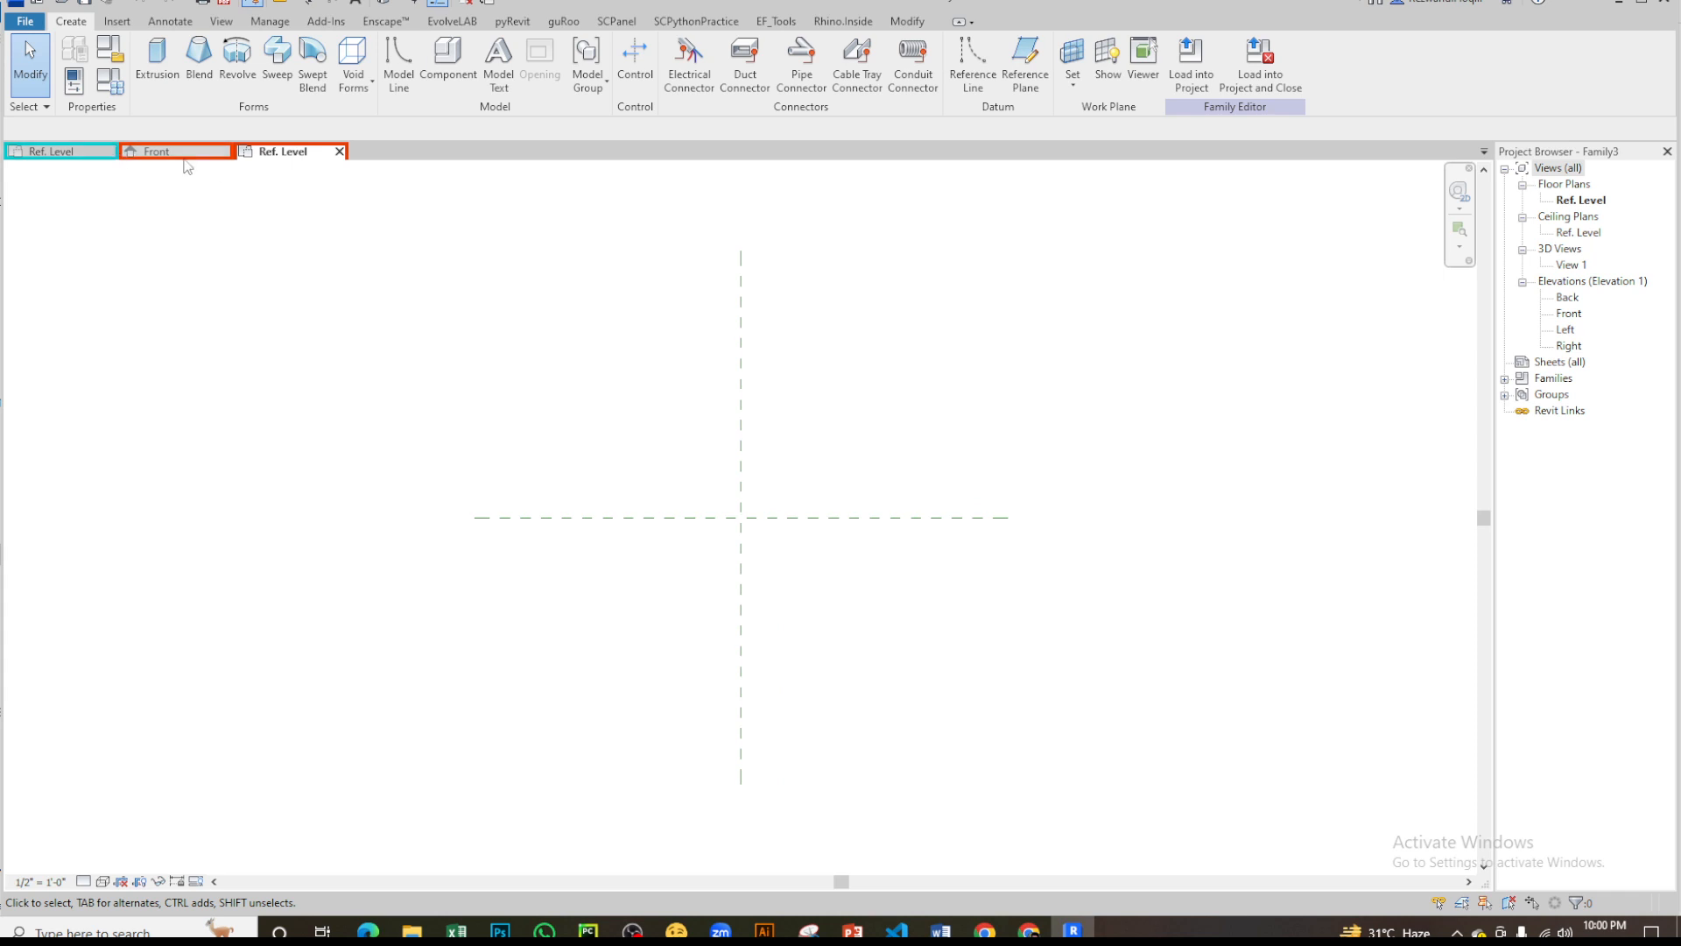
click(50, 152)
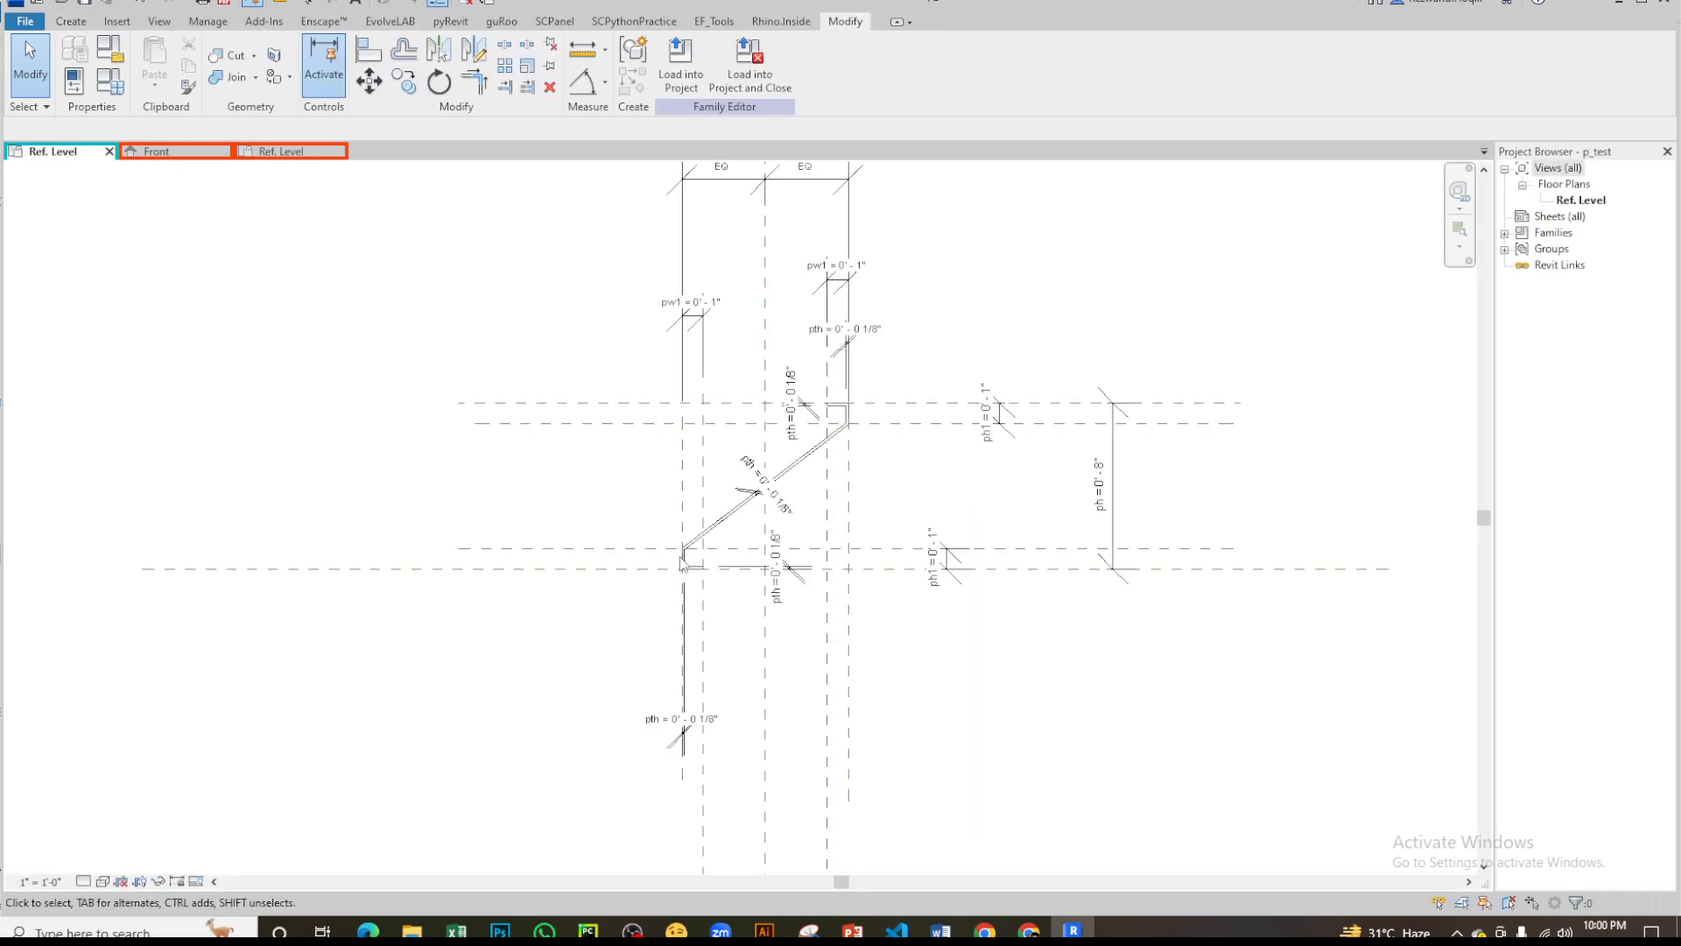
click(225, 152)
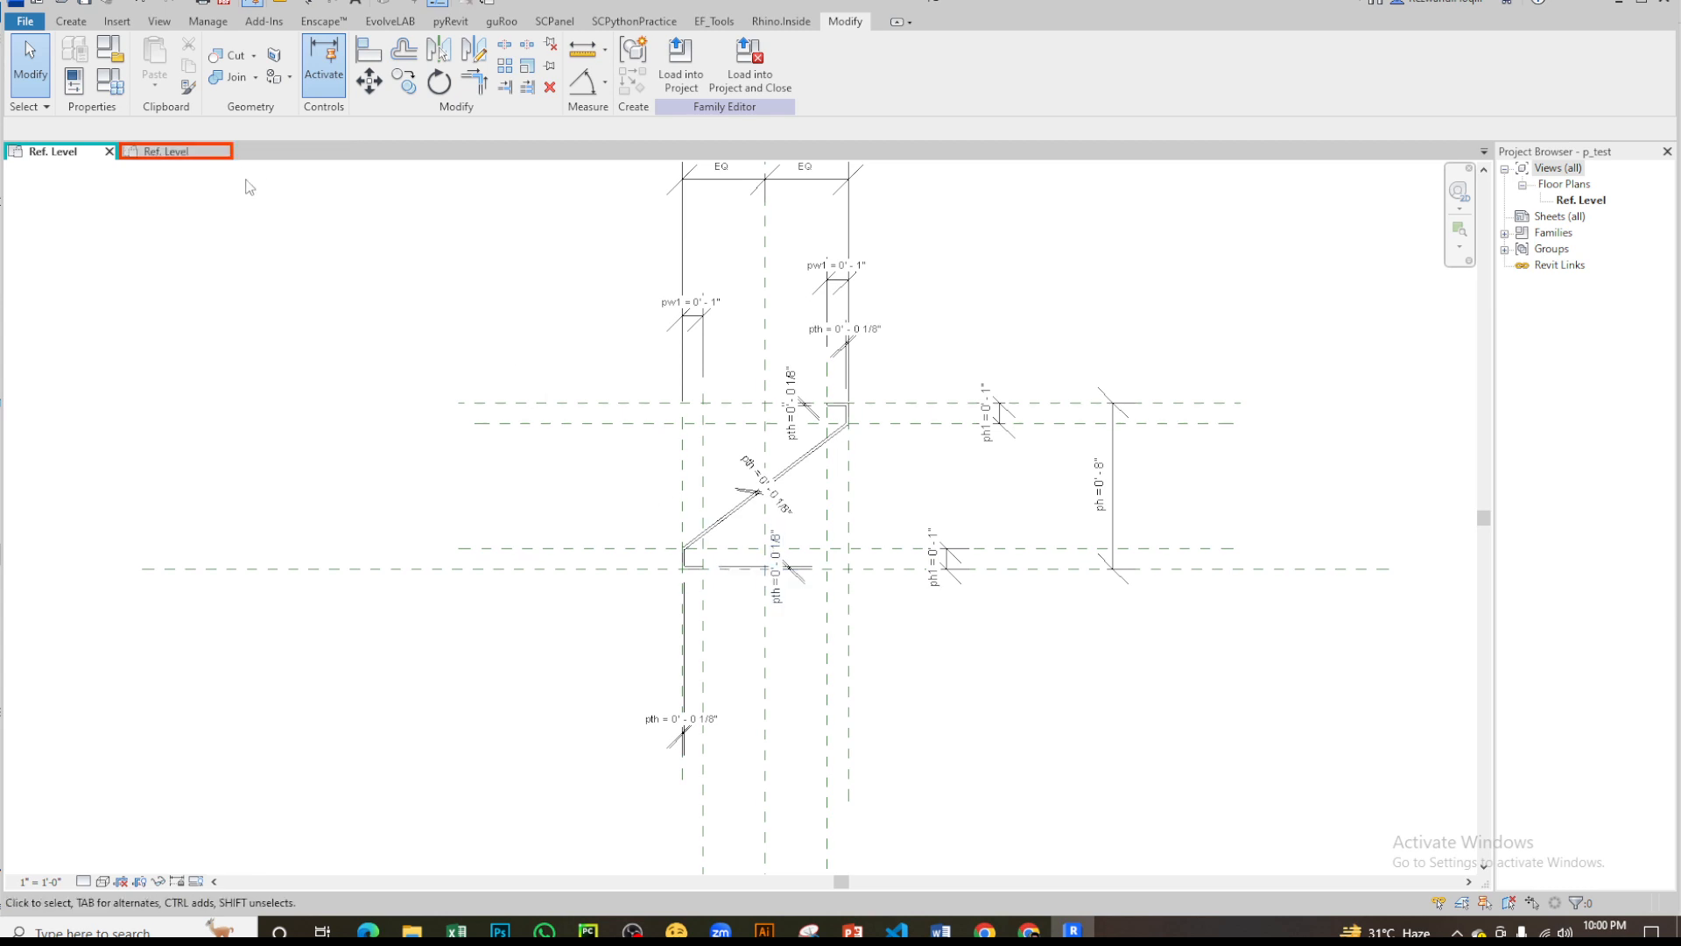
click(197, 151)
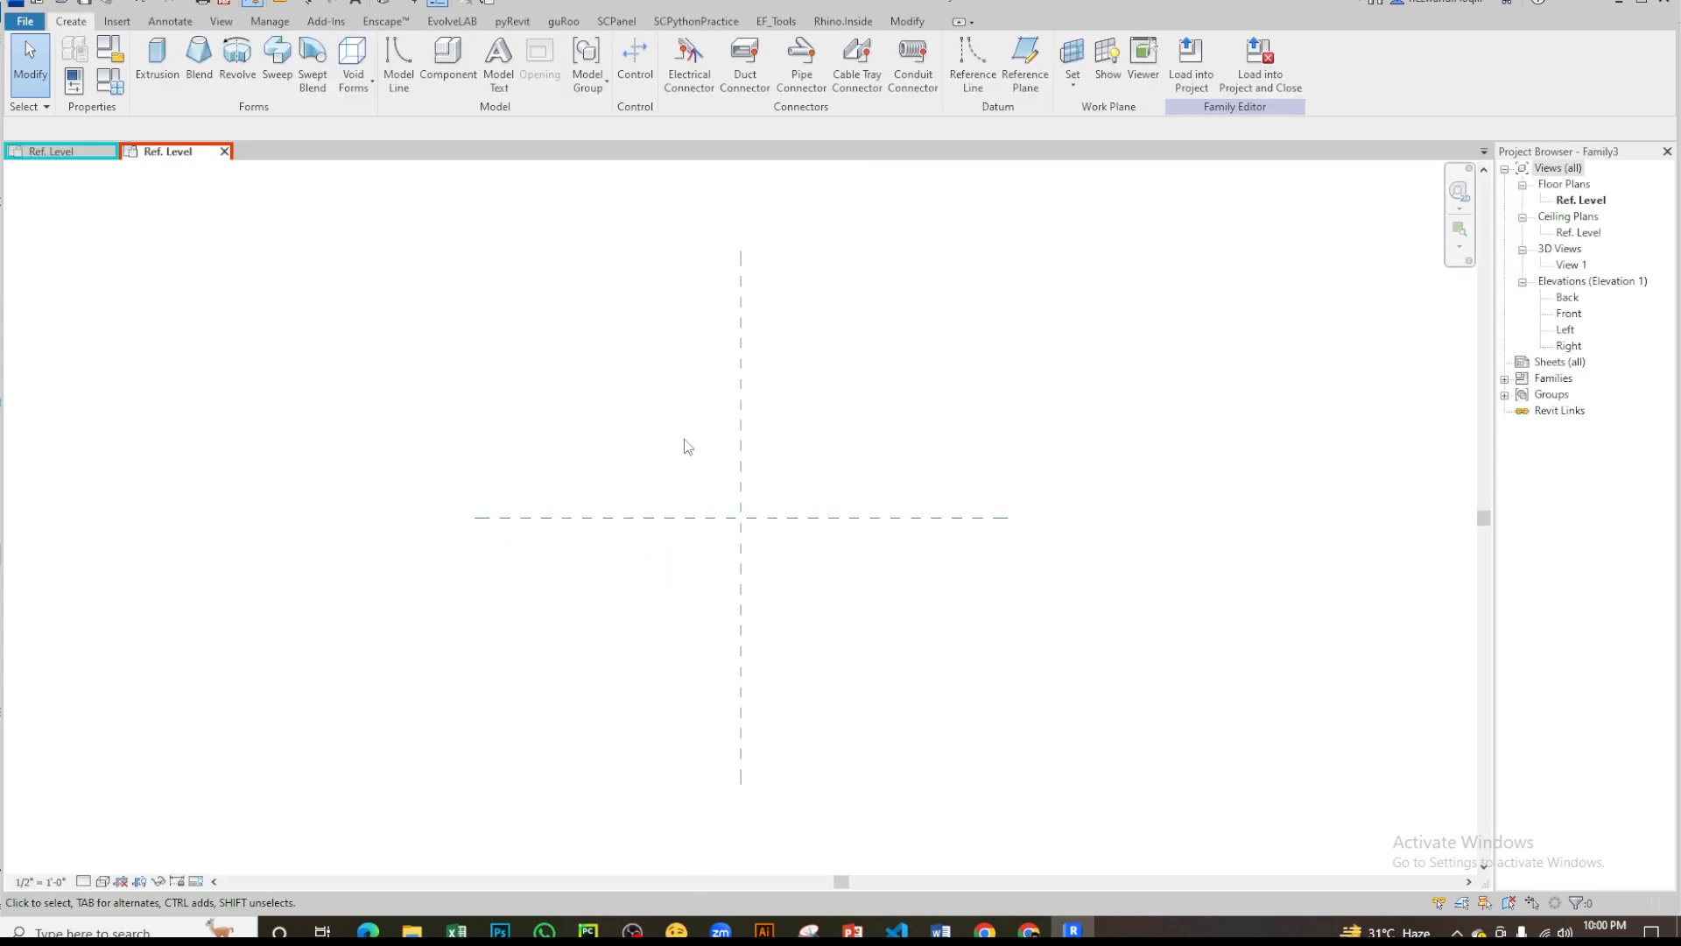
- Place two vertical reference planes in the Ref. Level plan, one on each side of the Center (Left/Right) plane
key(r)
key(p)
click(660, 352)
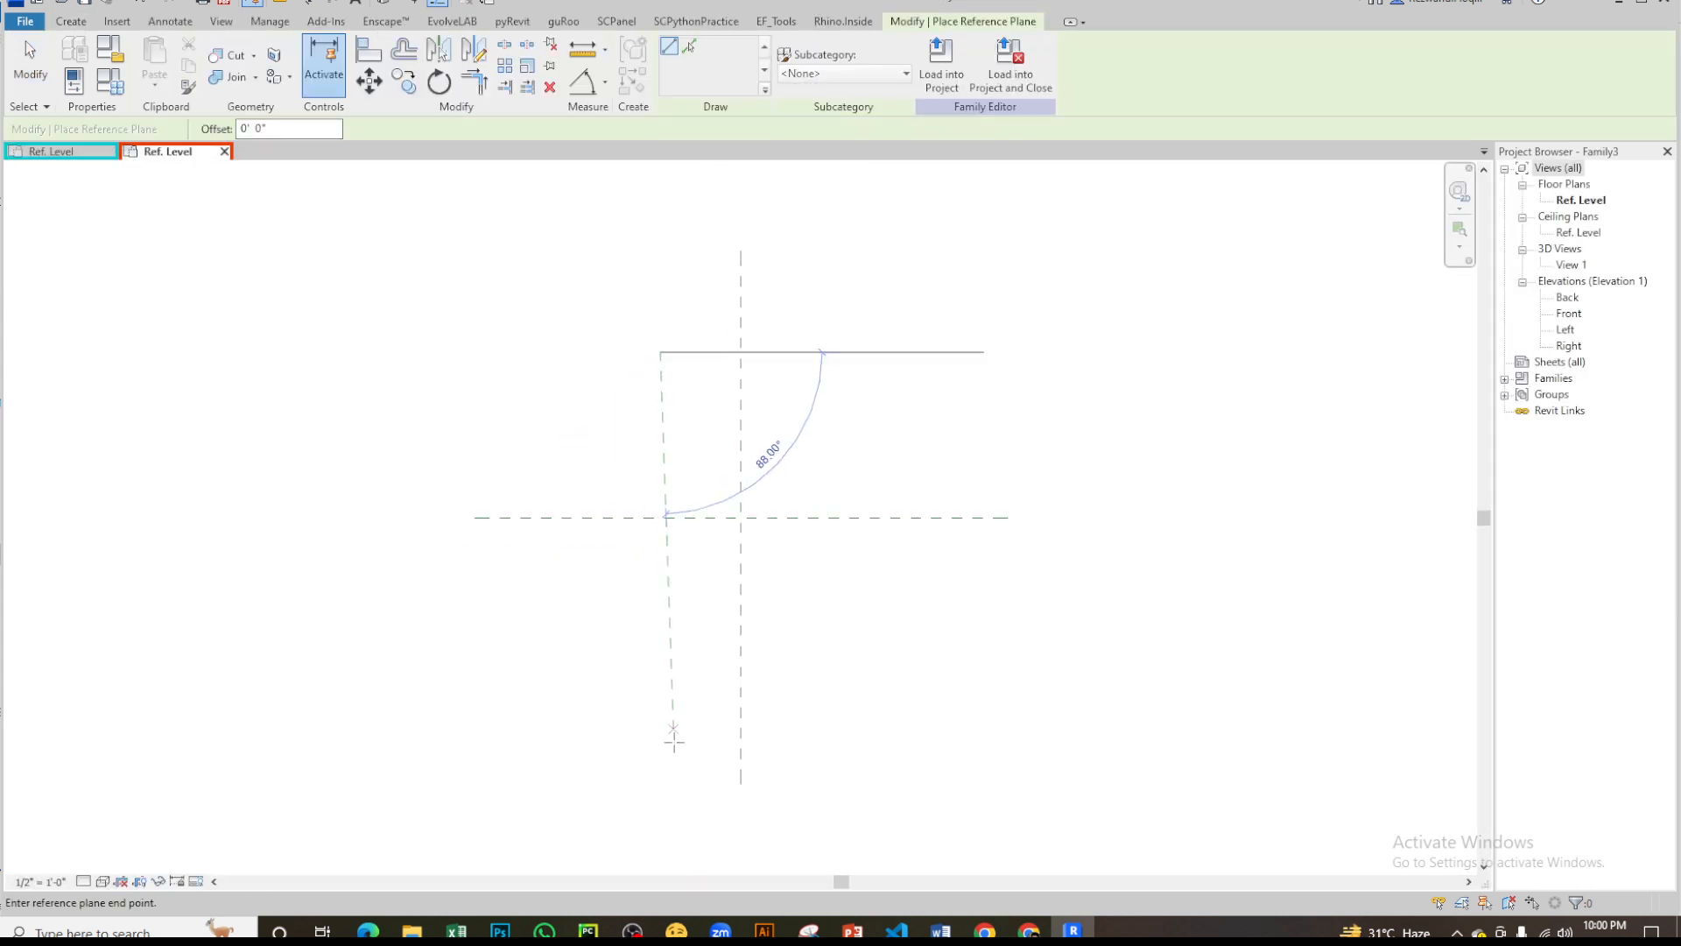
click(658, 770)
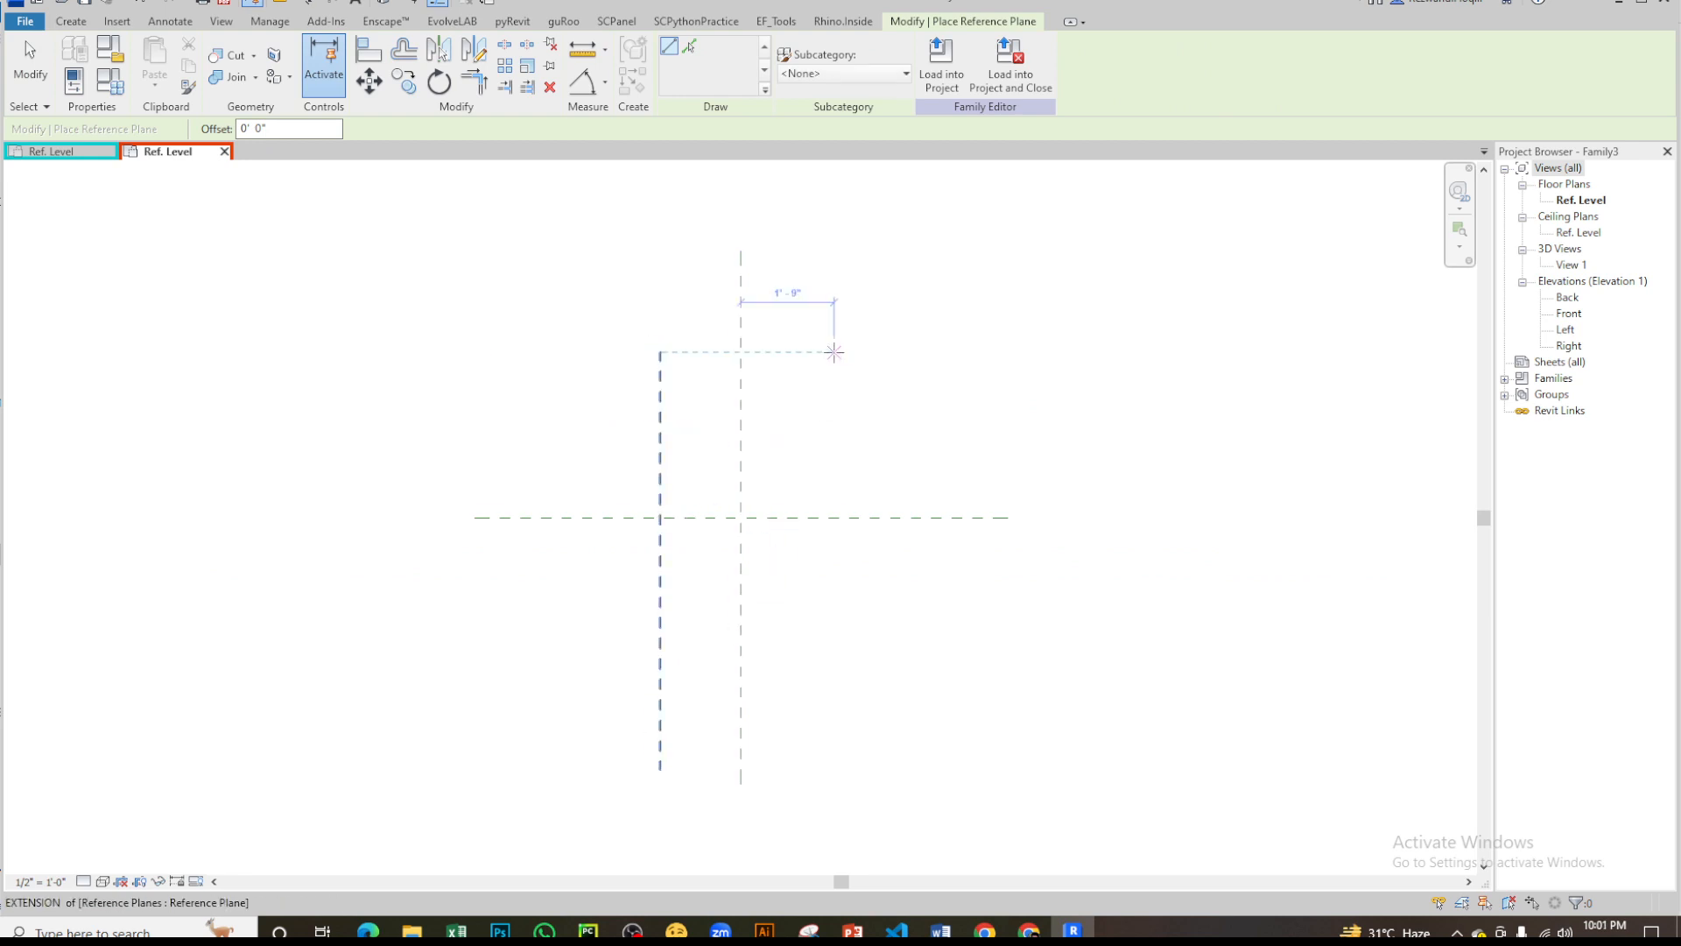
click(834, 351)
click(834, 801)
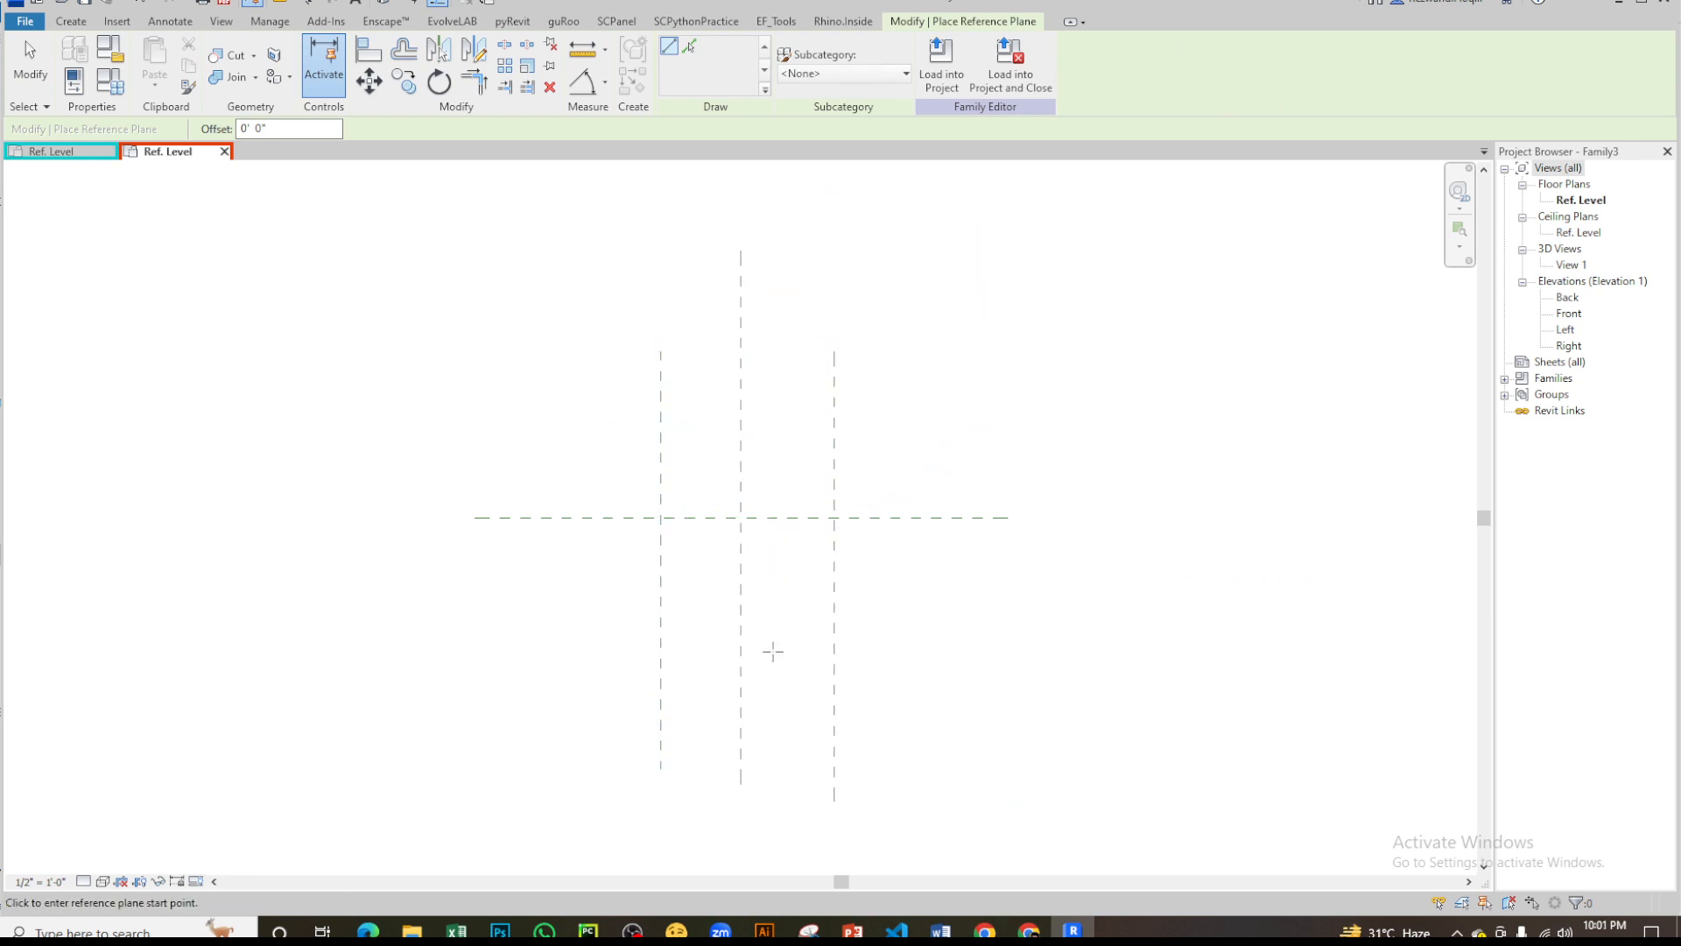
- Dimension the left, center and right vertical reference planes in one string and set the segments equal (EQ)
key(d)
key(i)
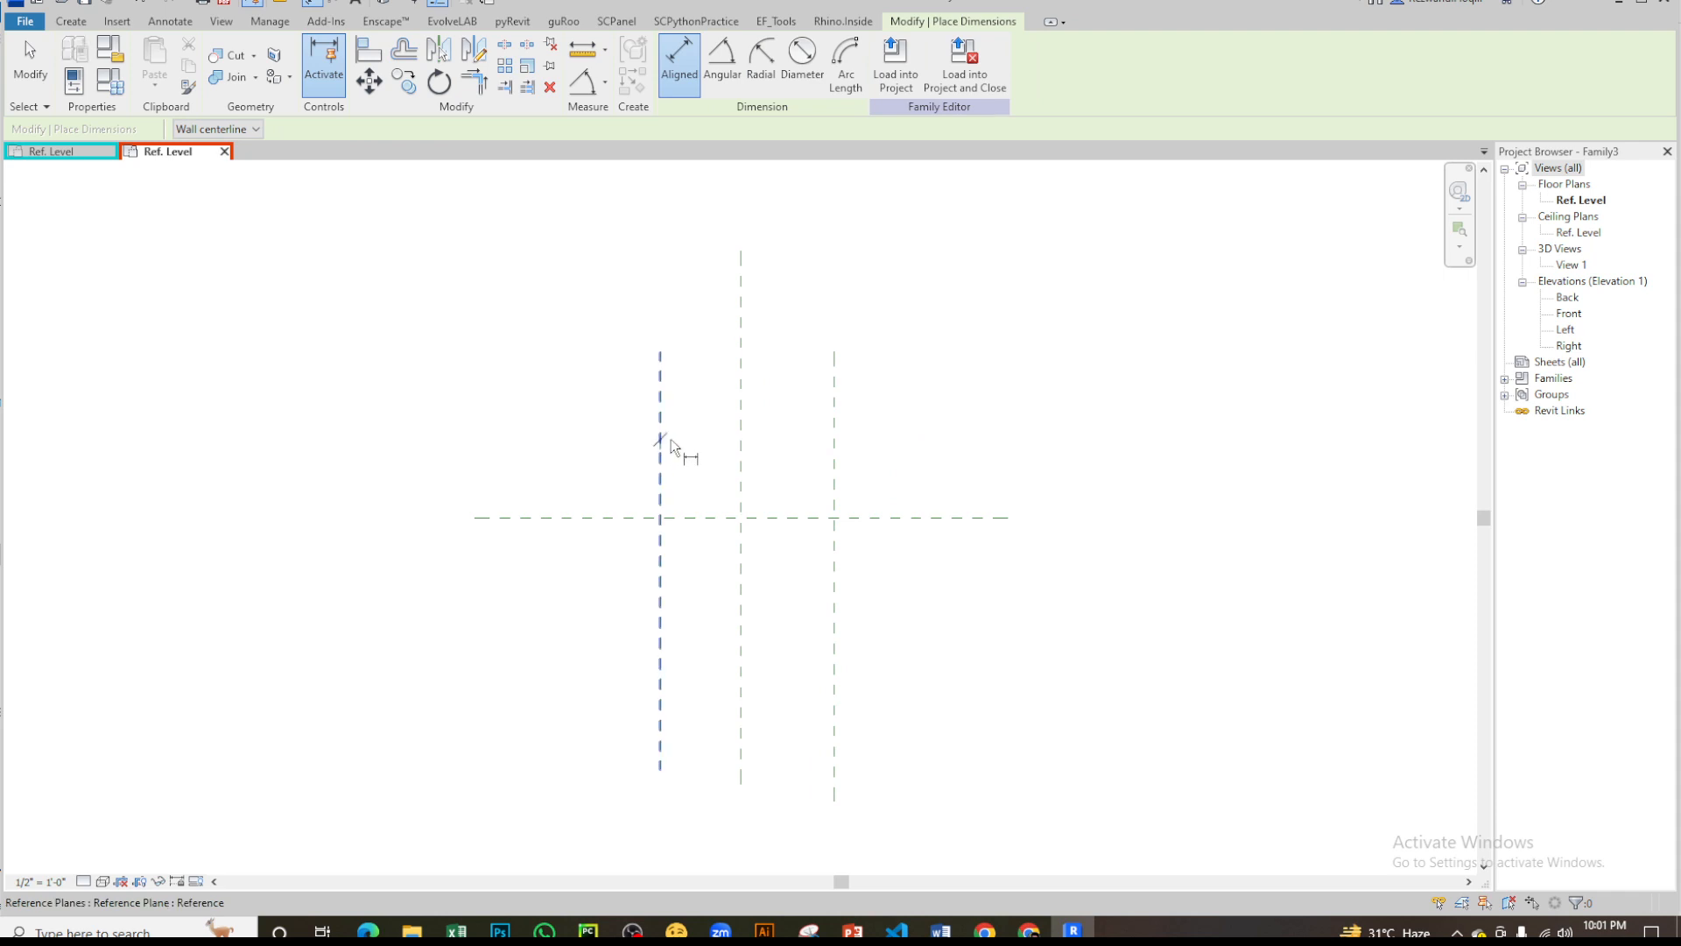
click(661, 442)
click(741, 473)
click(836, 480)
click(867, 273)
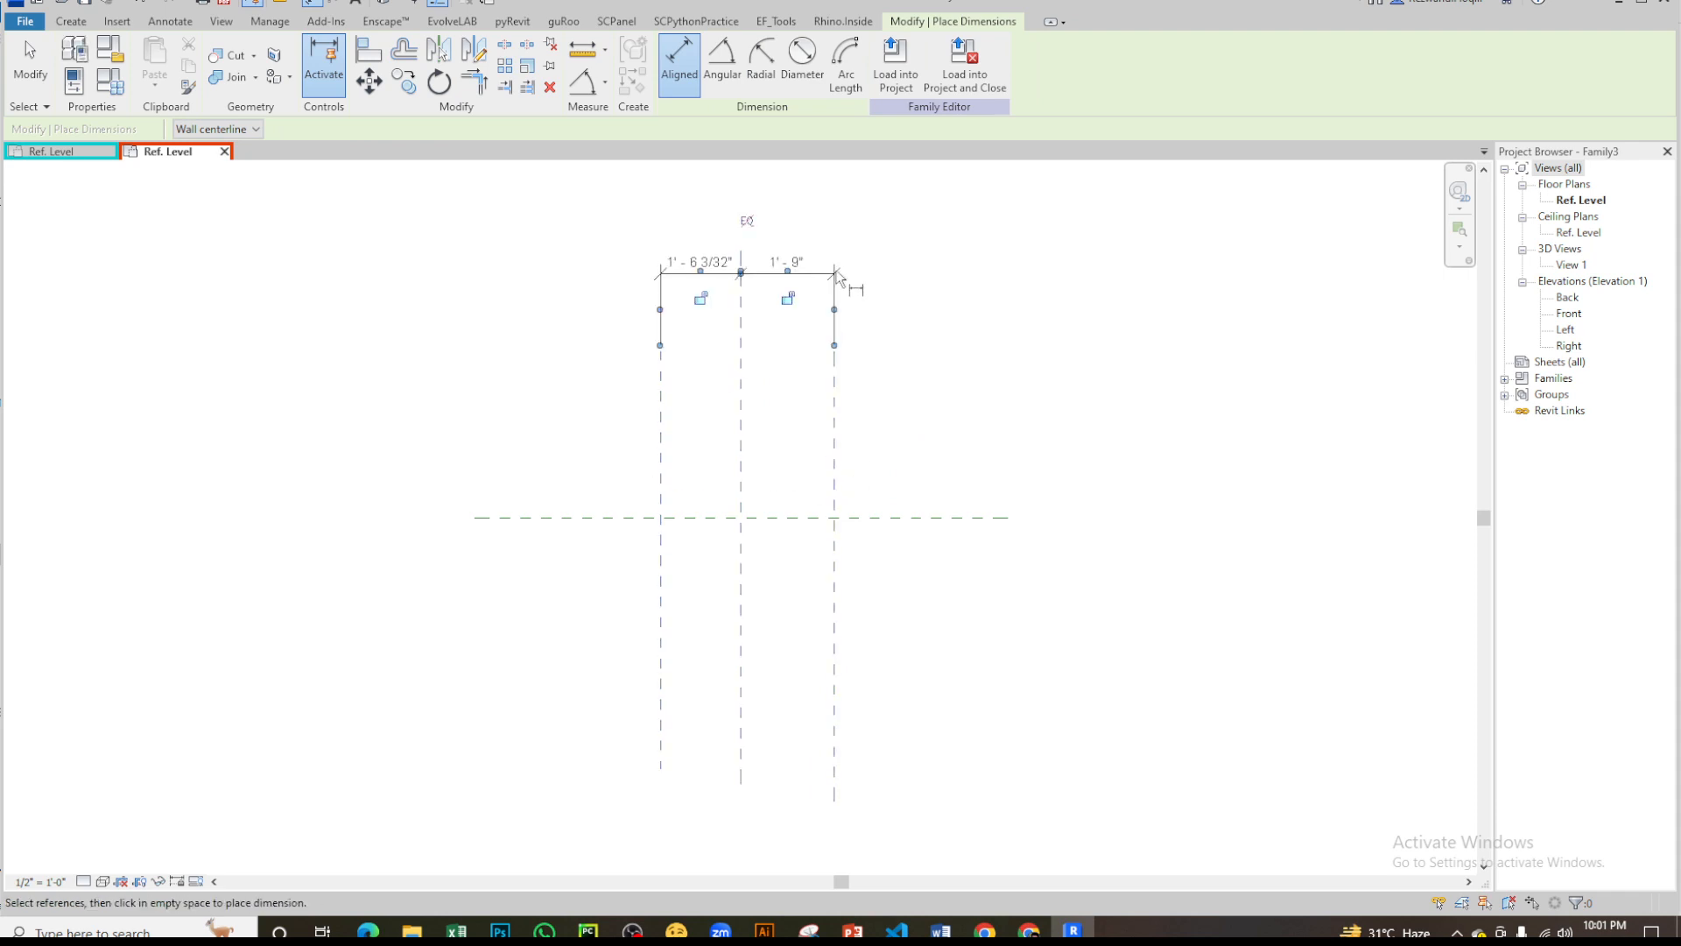
click(741, 221)
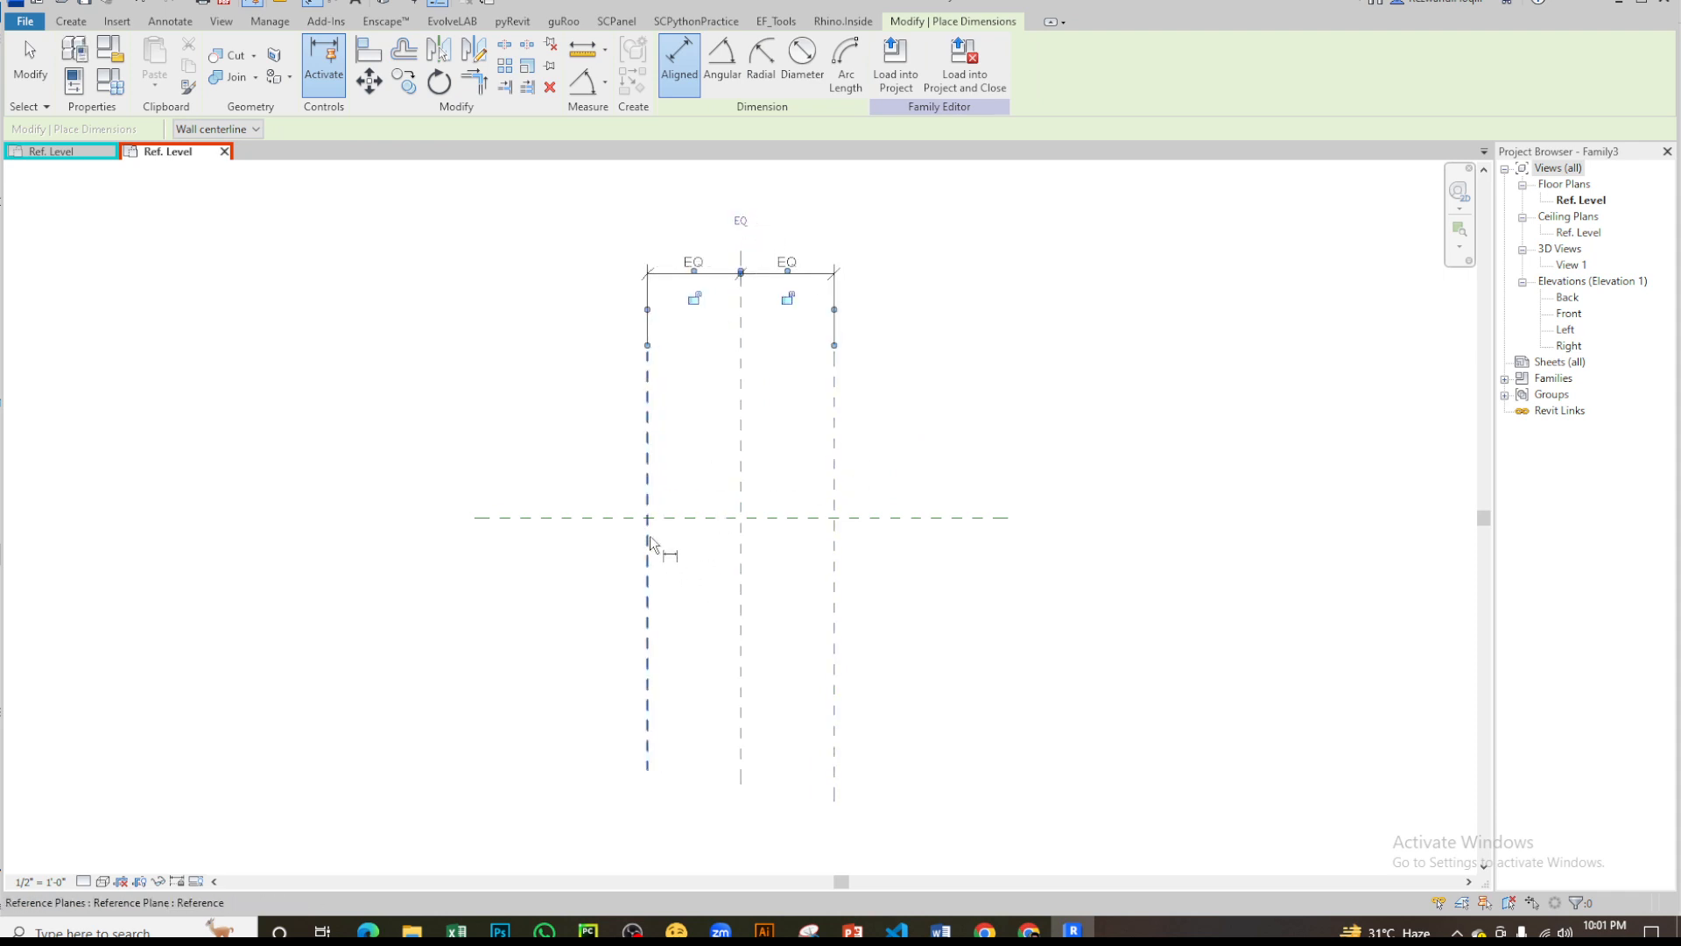
- Dimension the overall distance between the two outer vertical reference planes, above the EQ dimension
click(649, 560)
click(841, 581)
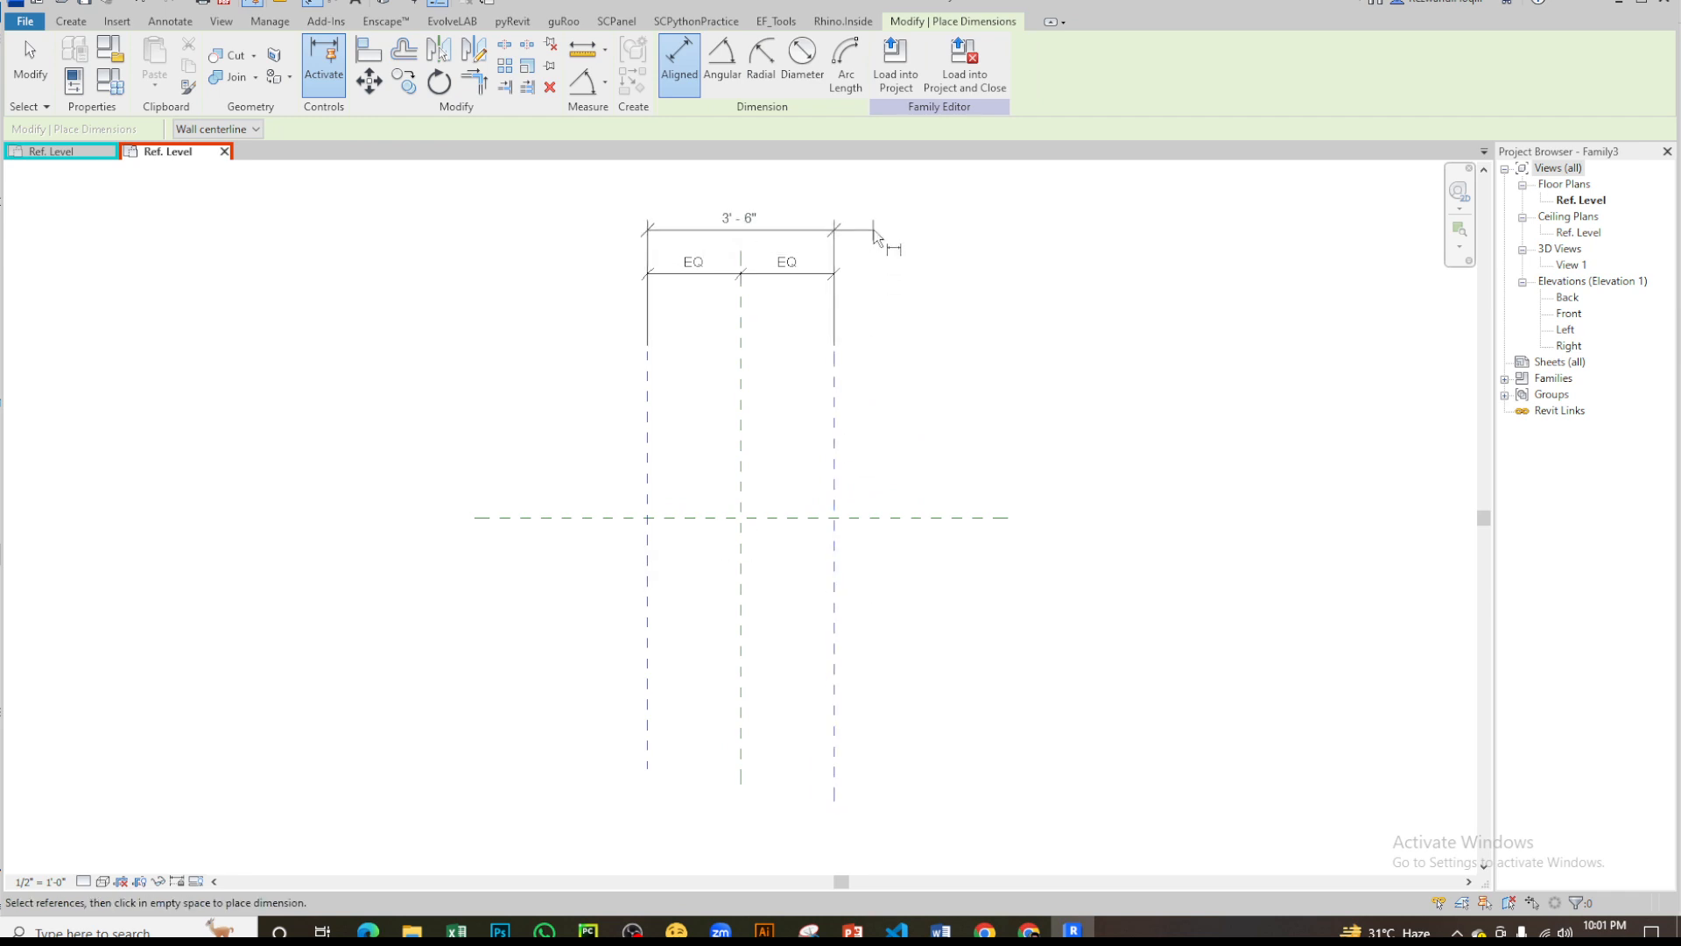
click(885, 233)
key(Escape)
key(Escape)
- Label the overall dimension with a new instance length parameter named lnt, after trying the name ln
click(847, 63)
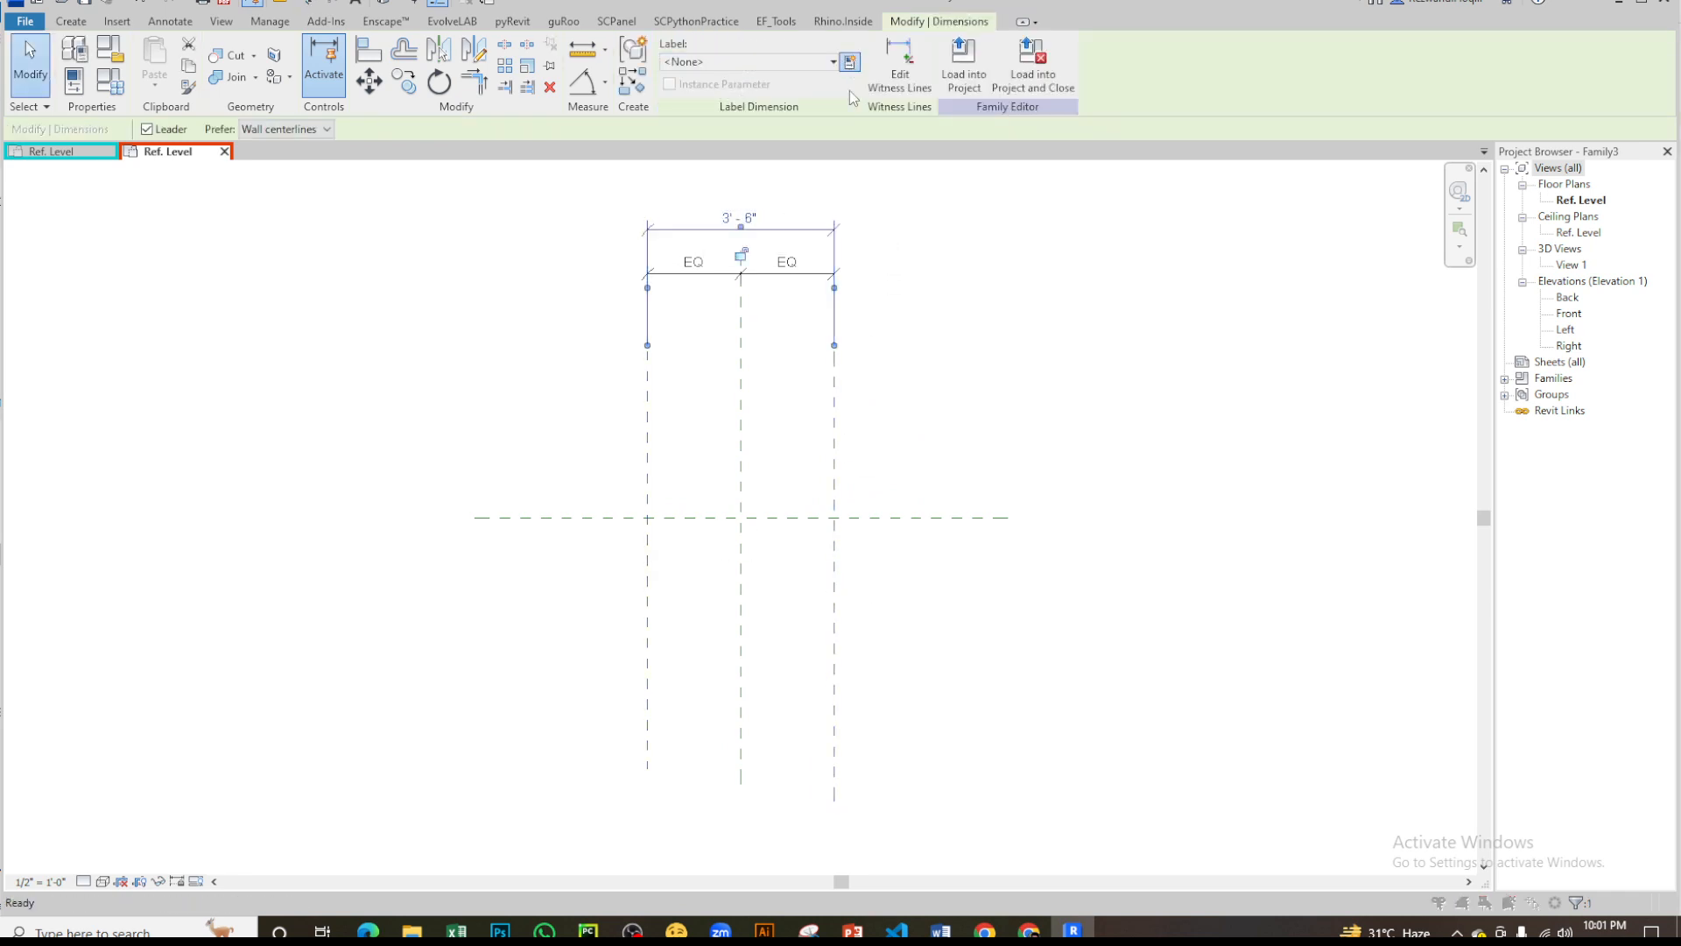
text(ln)
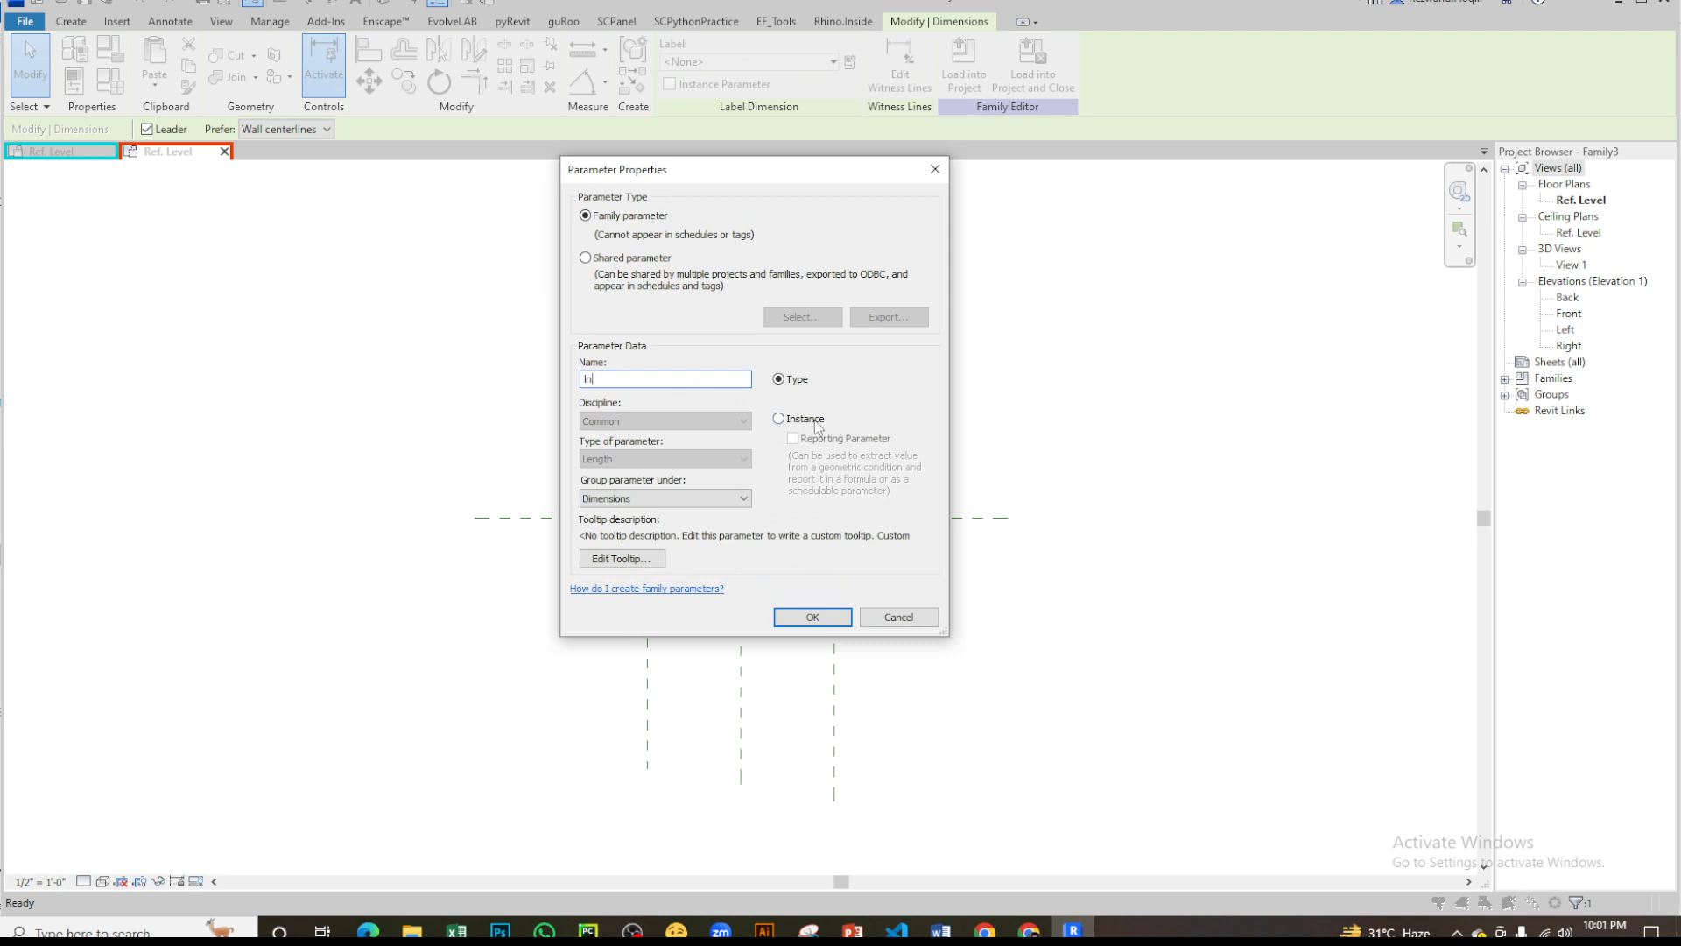
click(816, 617)
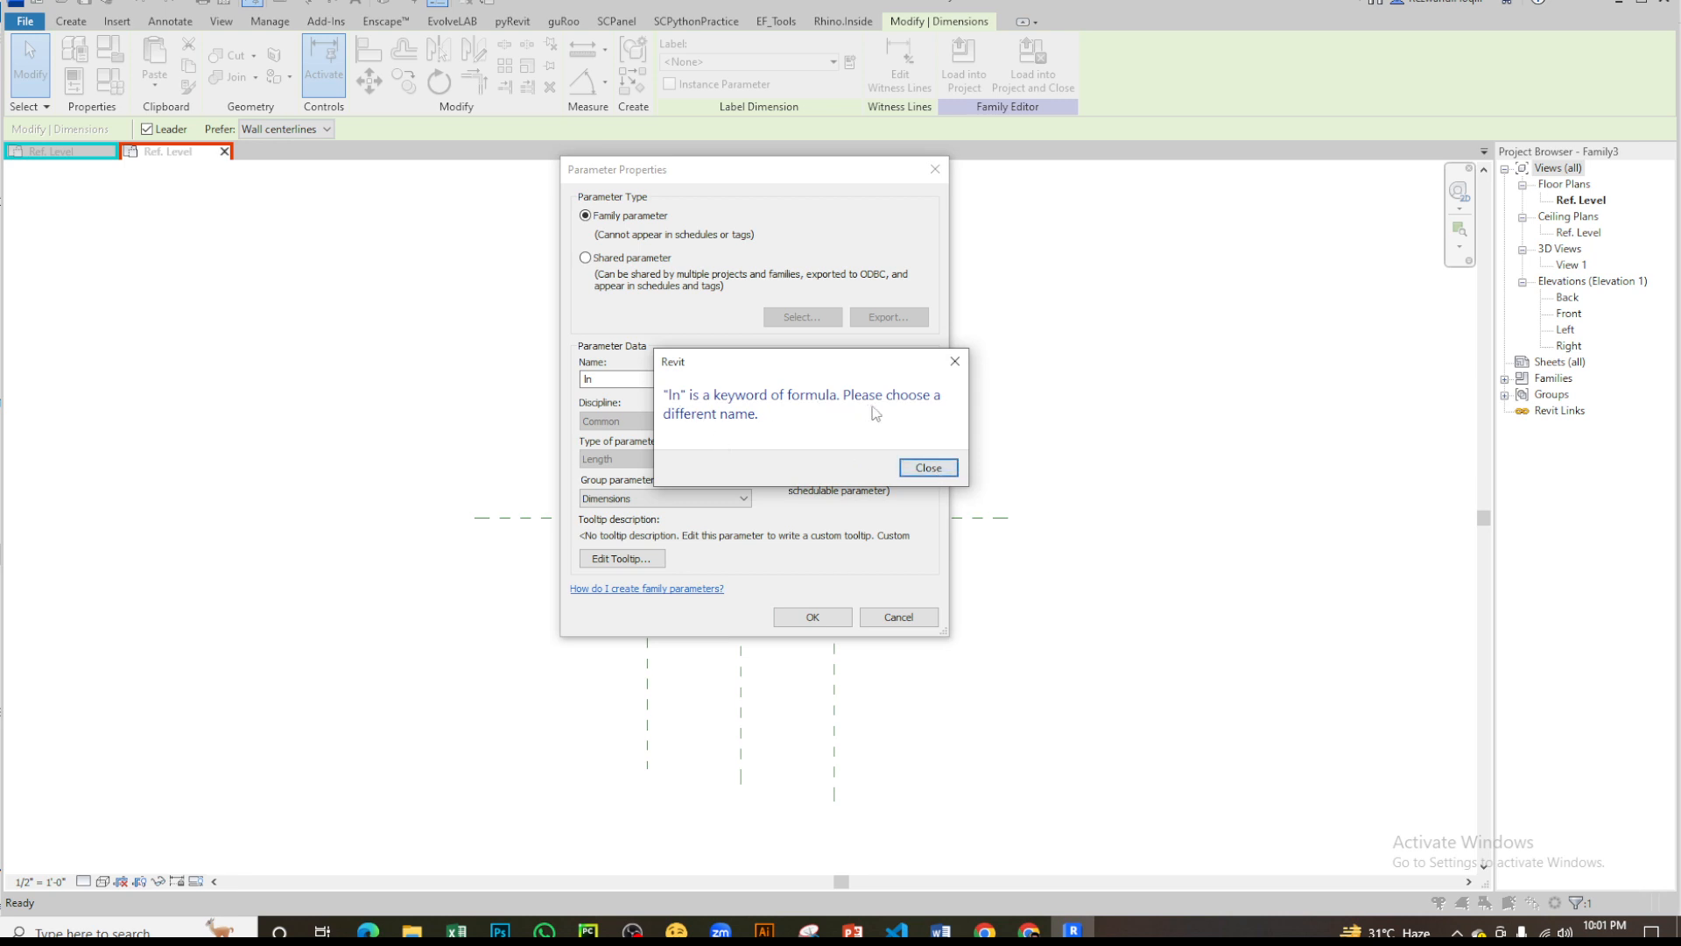
key(Return)
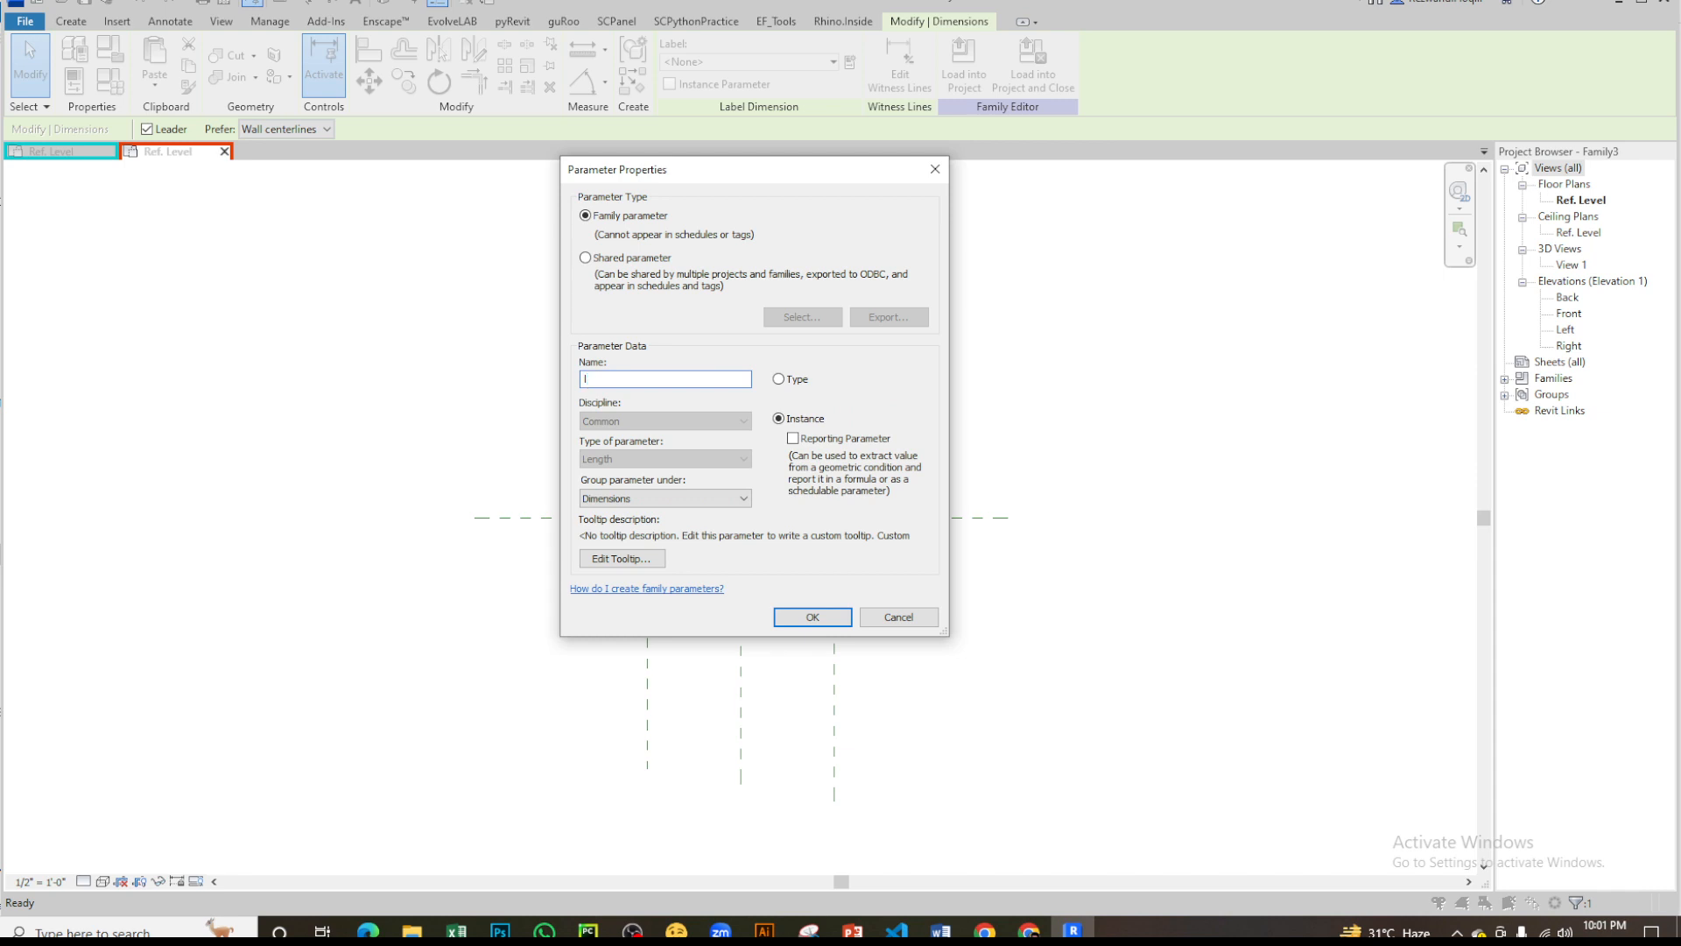
key(BackSpace)
click(817, 624)
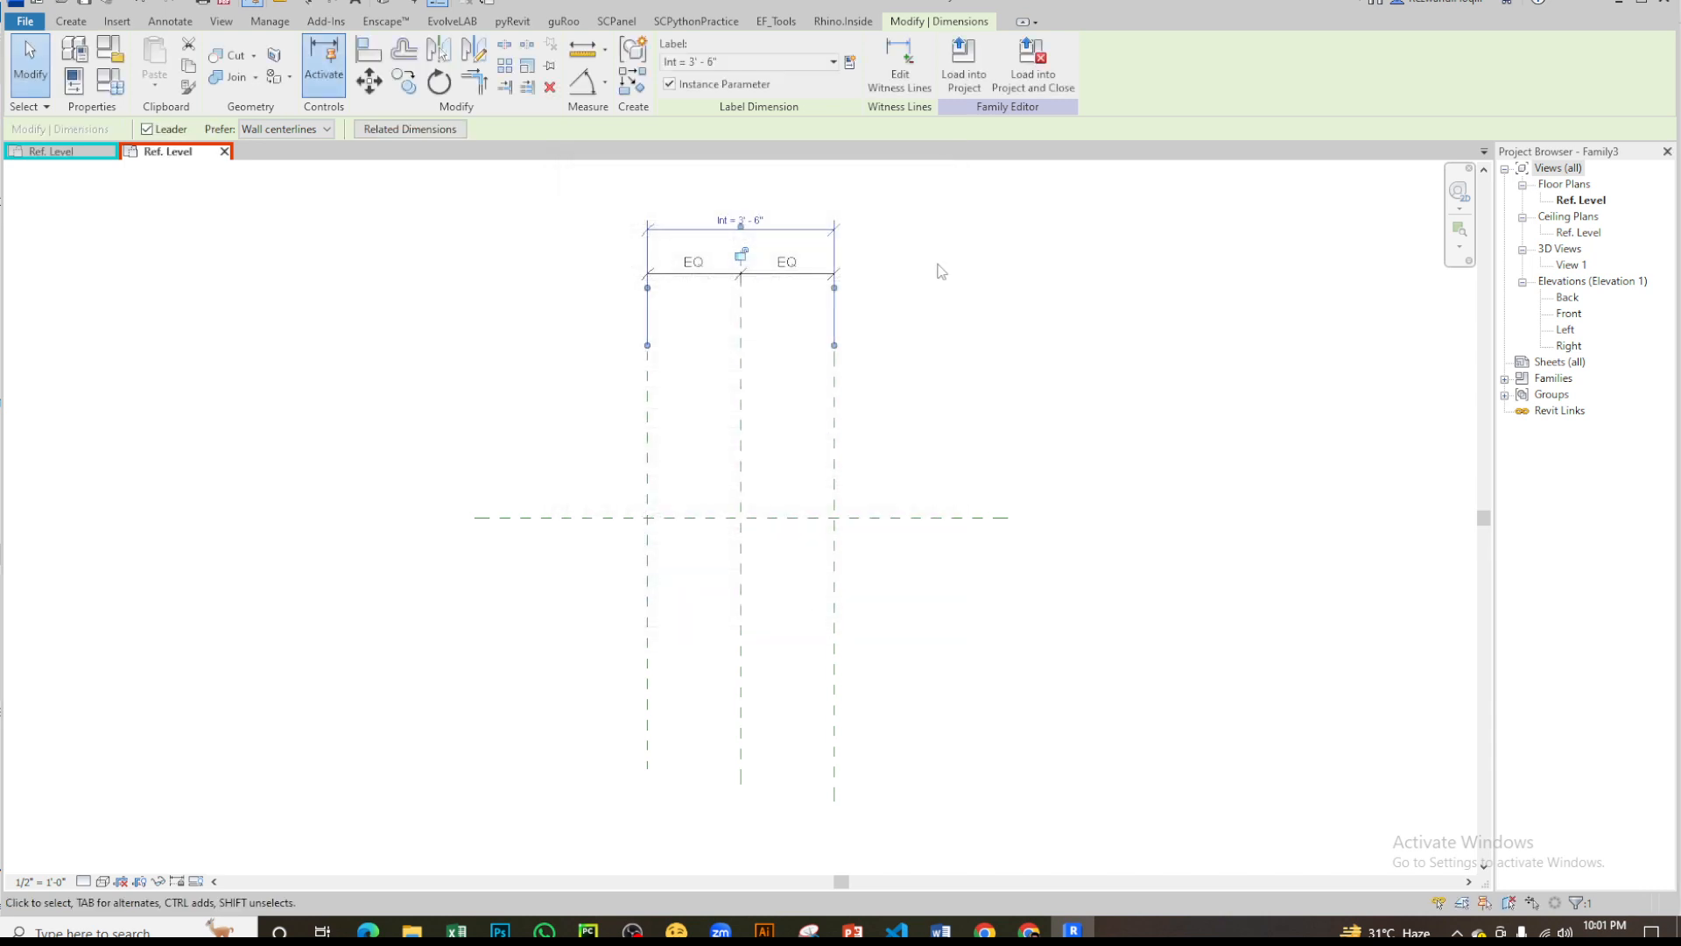
- Draw a horizontal reference line on the Center (Front/Back) plane, starting about 6 inches inside the left plane and ending short of the right plane
scroll(563, 380, up, 2)
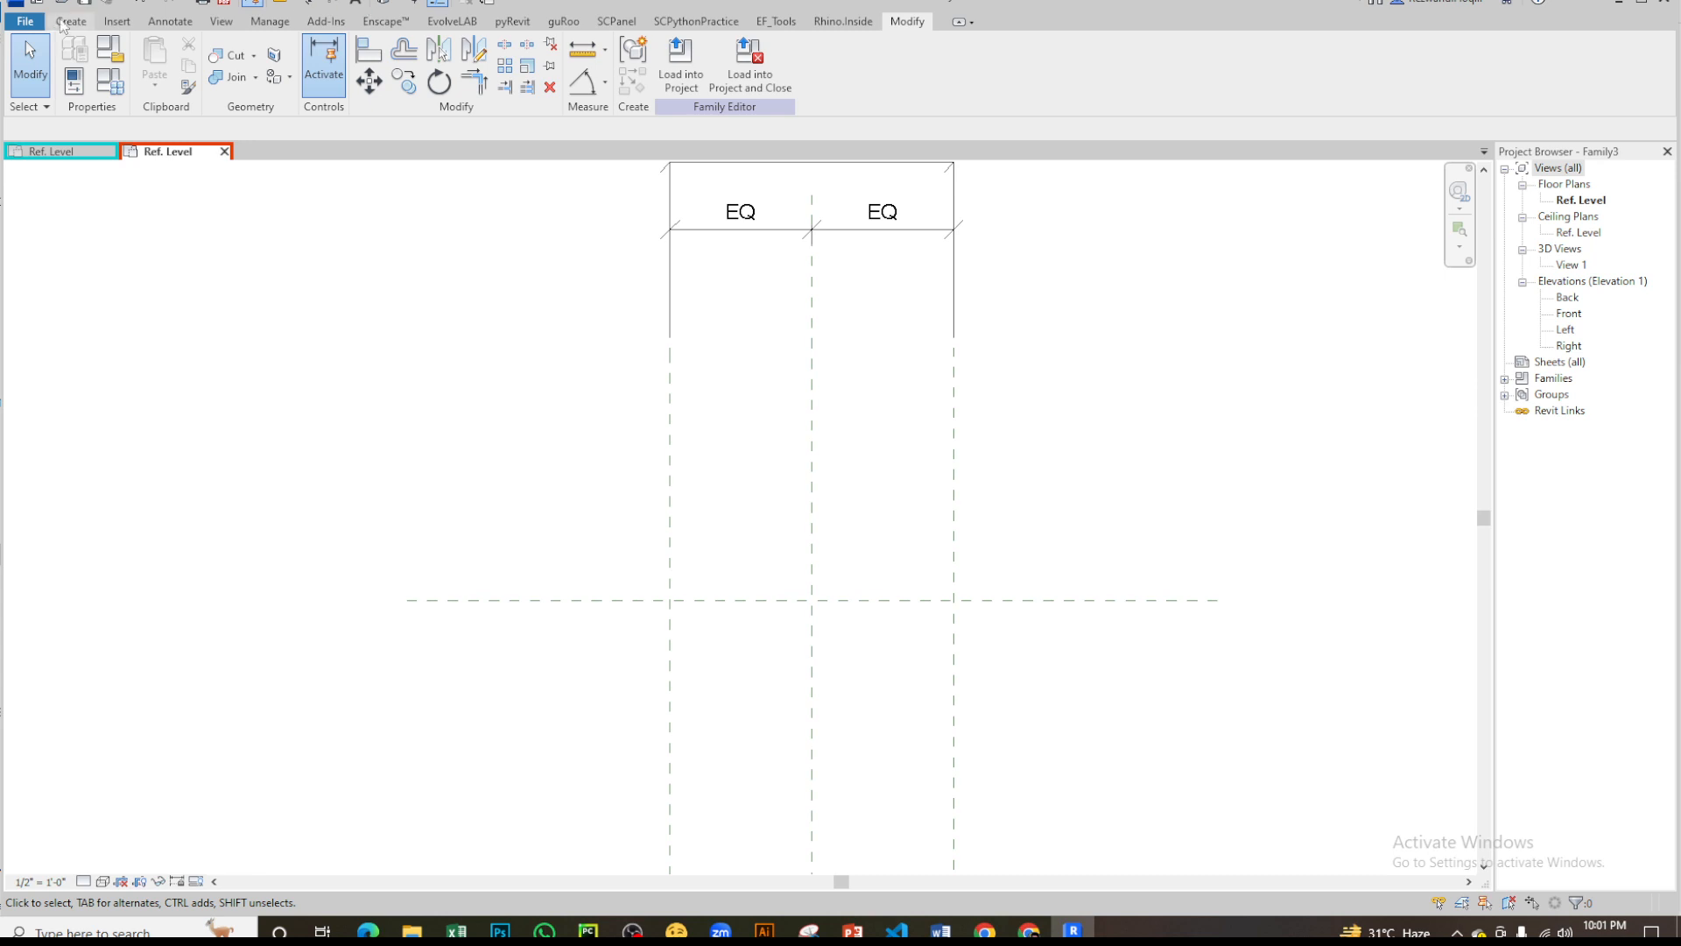
click(71, 22)
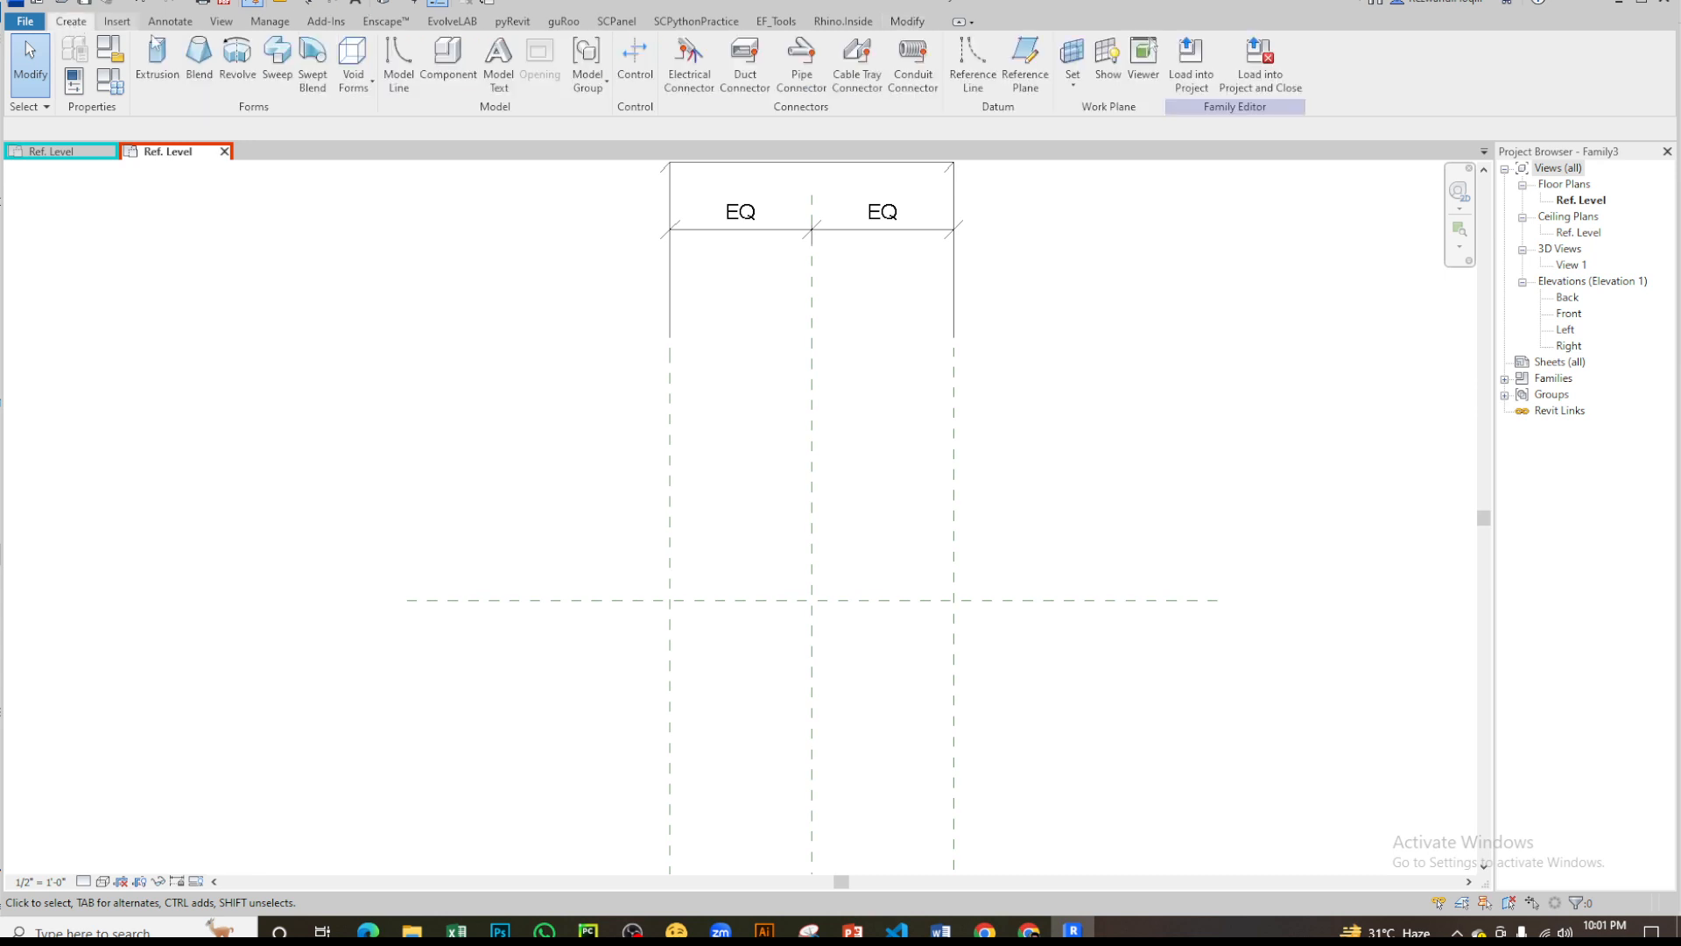
click(967, 63)
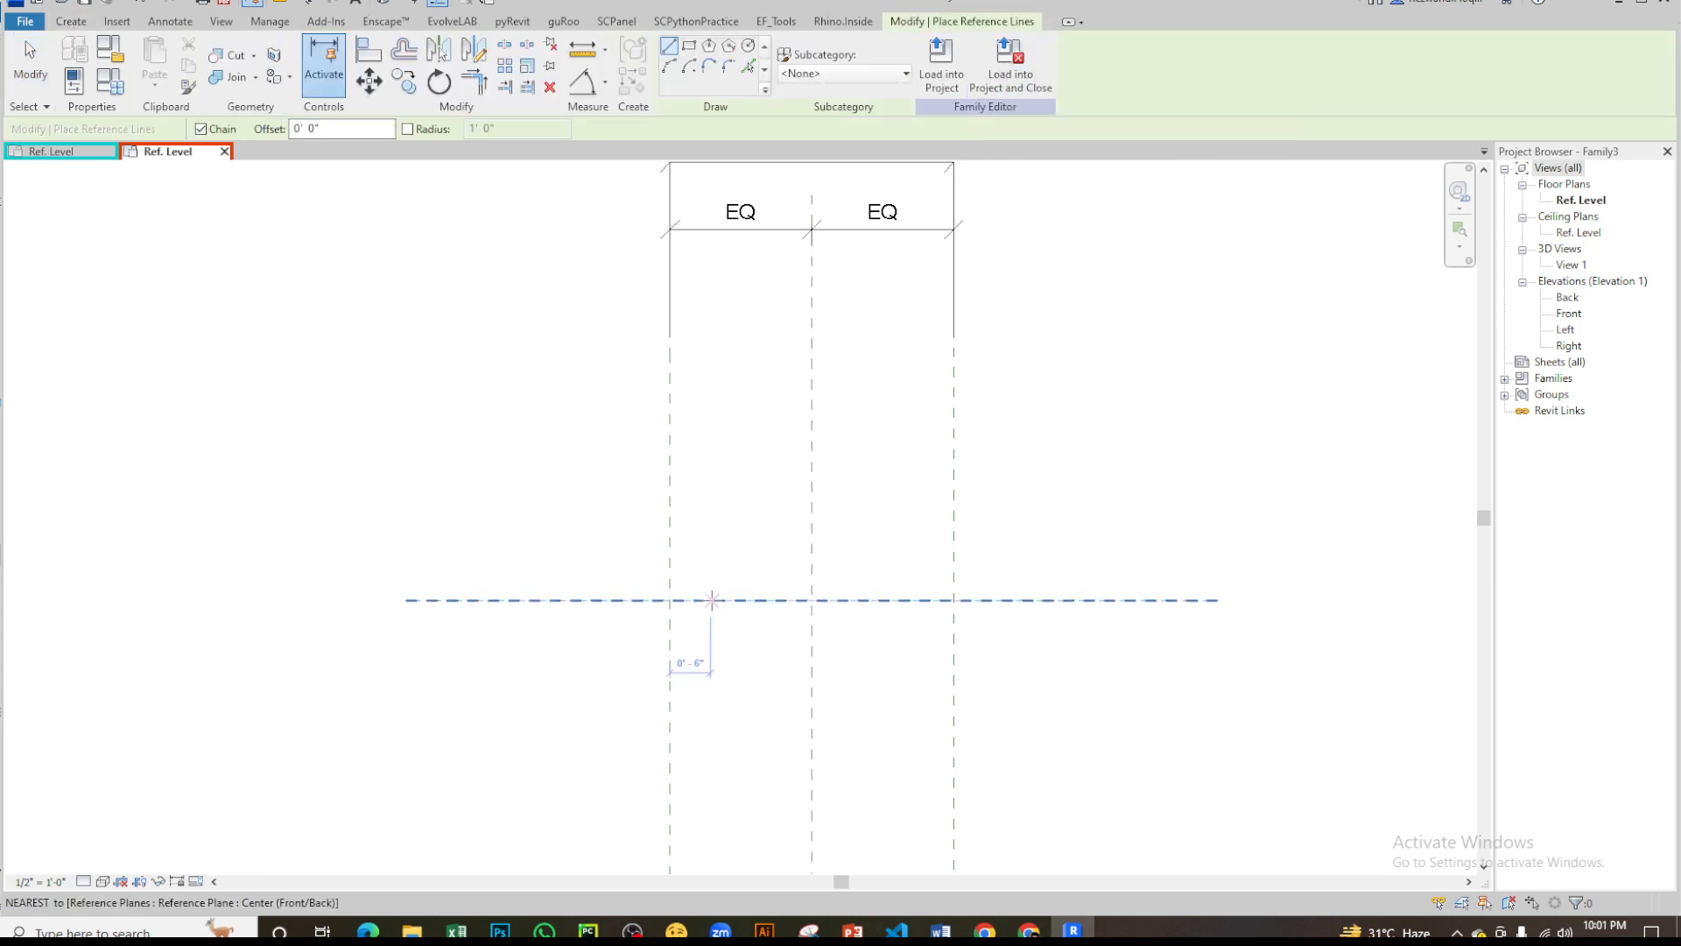
click(712, 599)
click(888, 600)
key(Escape)
scroll(801, 652, up, 2)
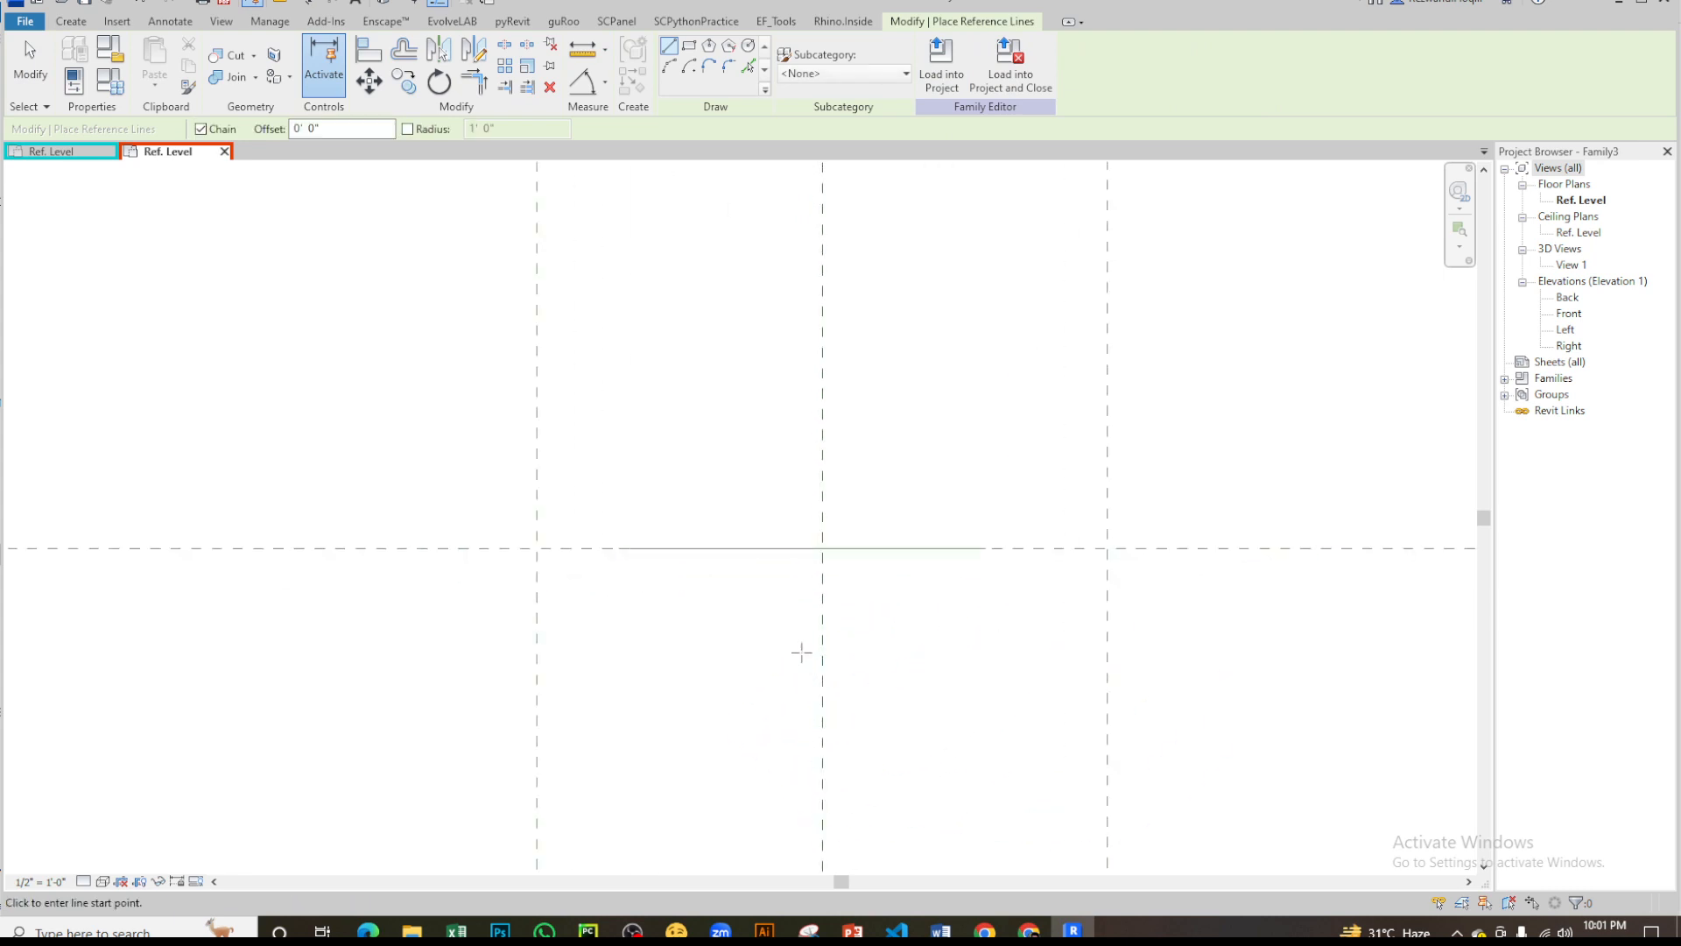
key(Escape)
- Try to align the reference line with the outer reference planes and undo the alignment
key(a)
key(l)
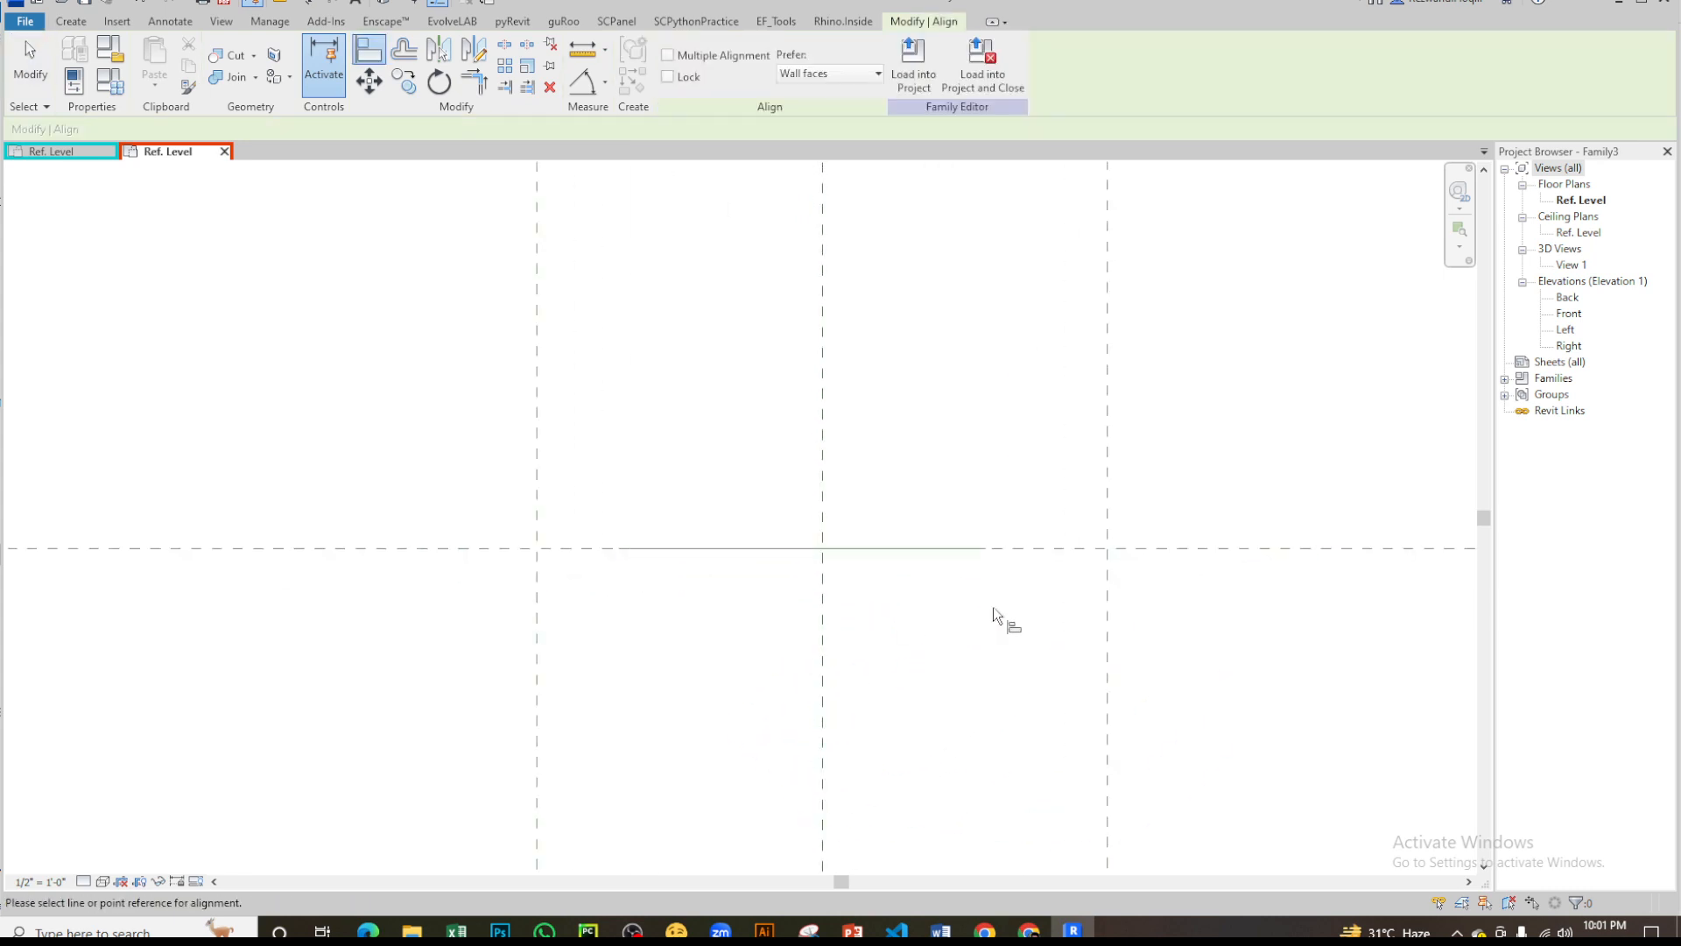
click(970, 551)
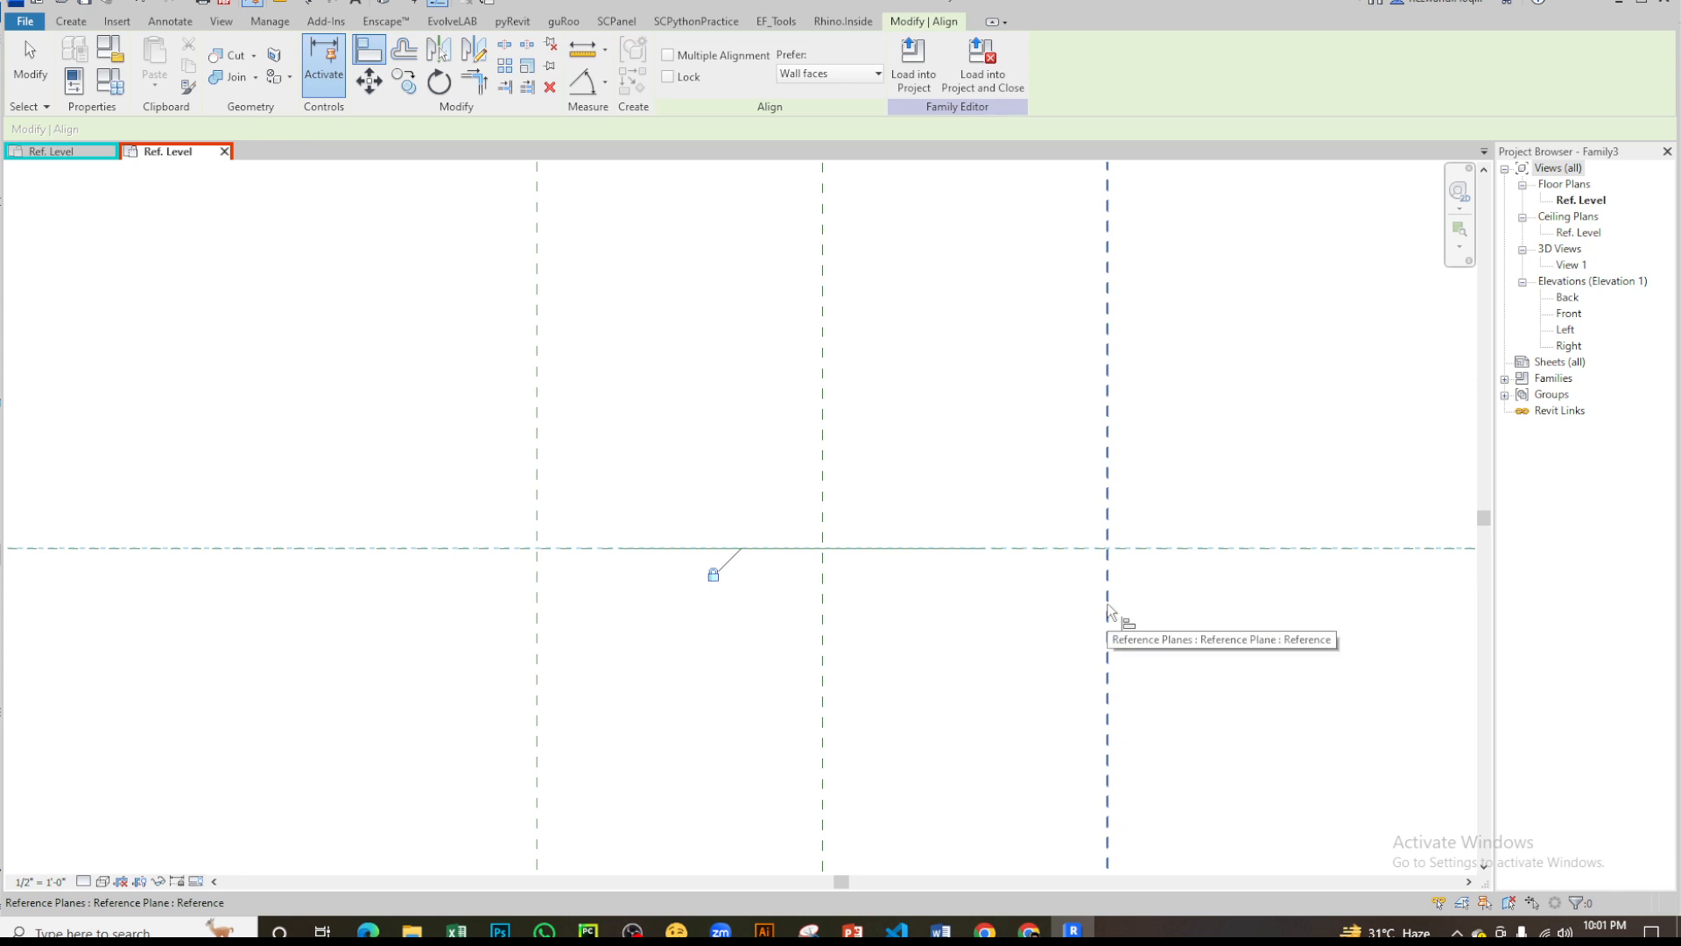
click(1107, 607)
click(535, 586)
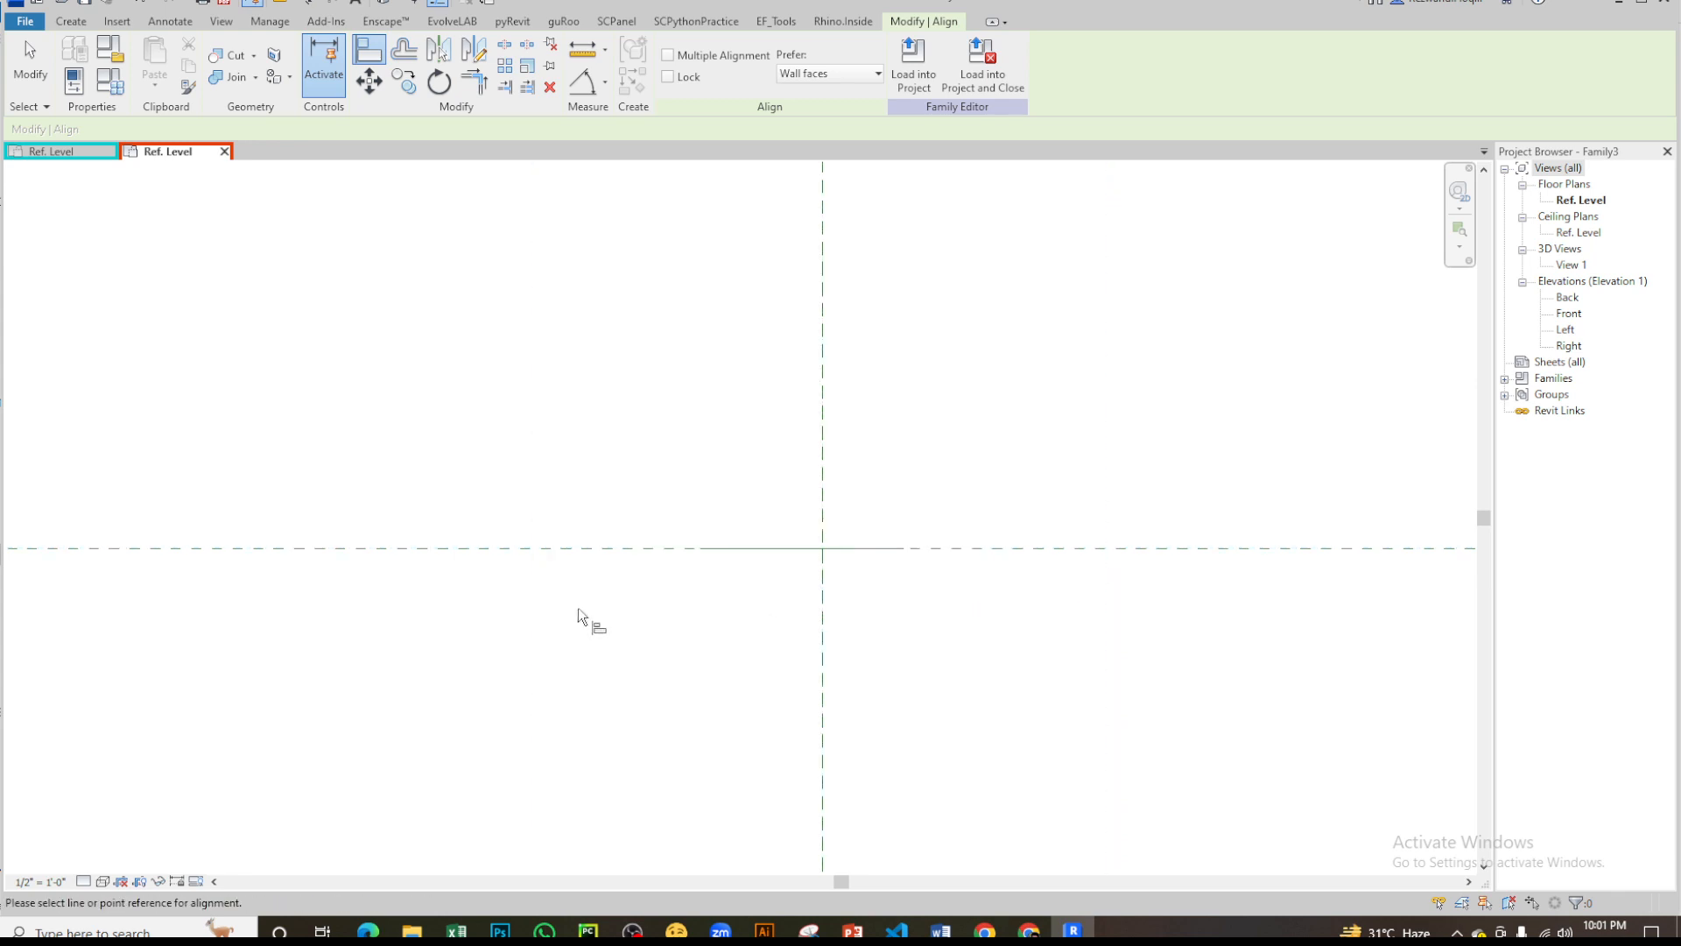
scroll(770, 564, down, 5)
key(ctrl+z)
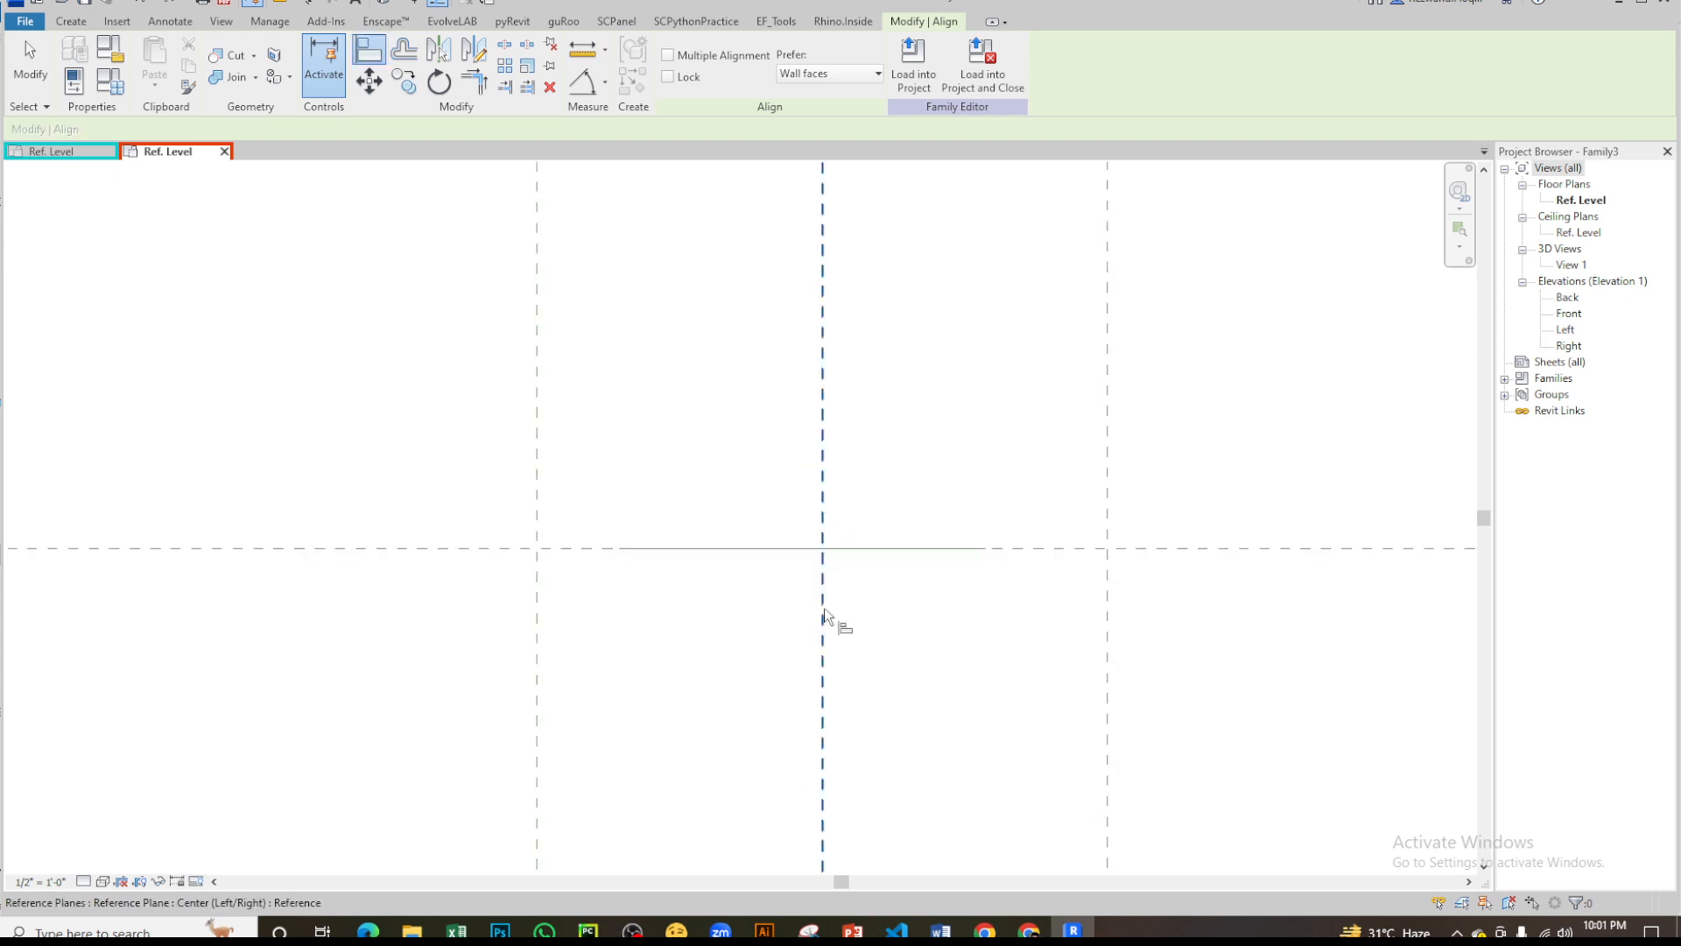
key(Escape)
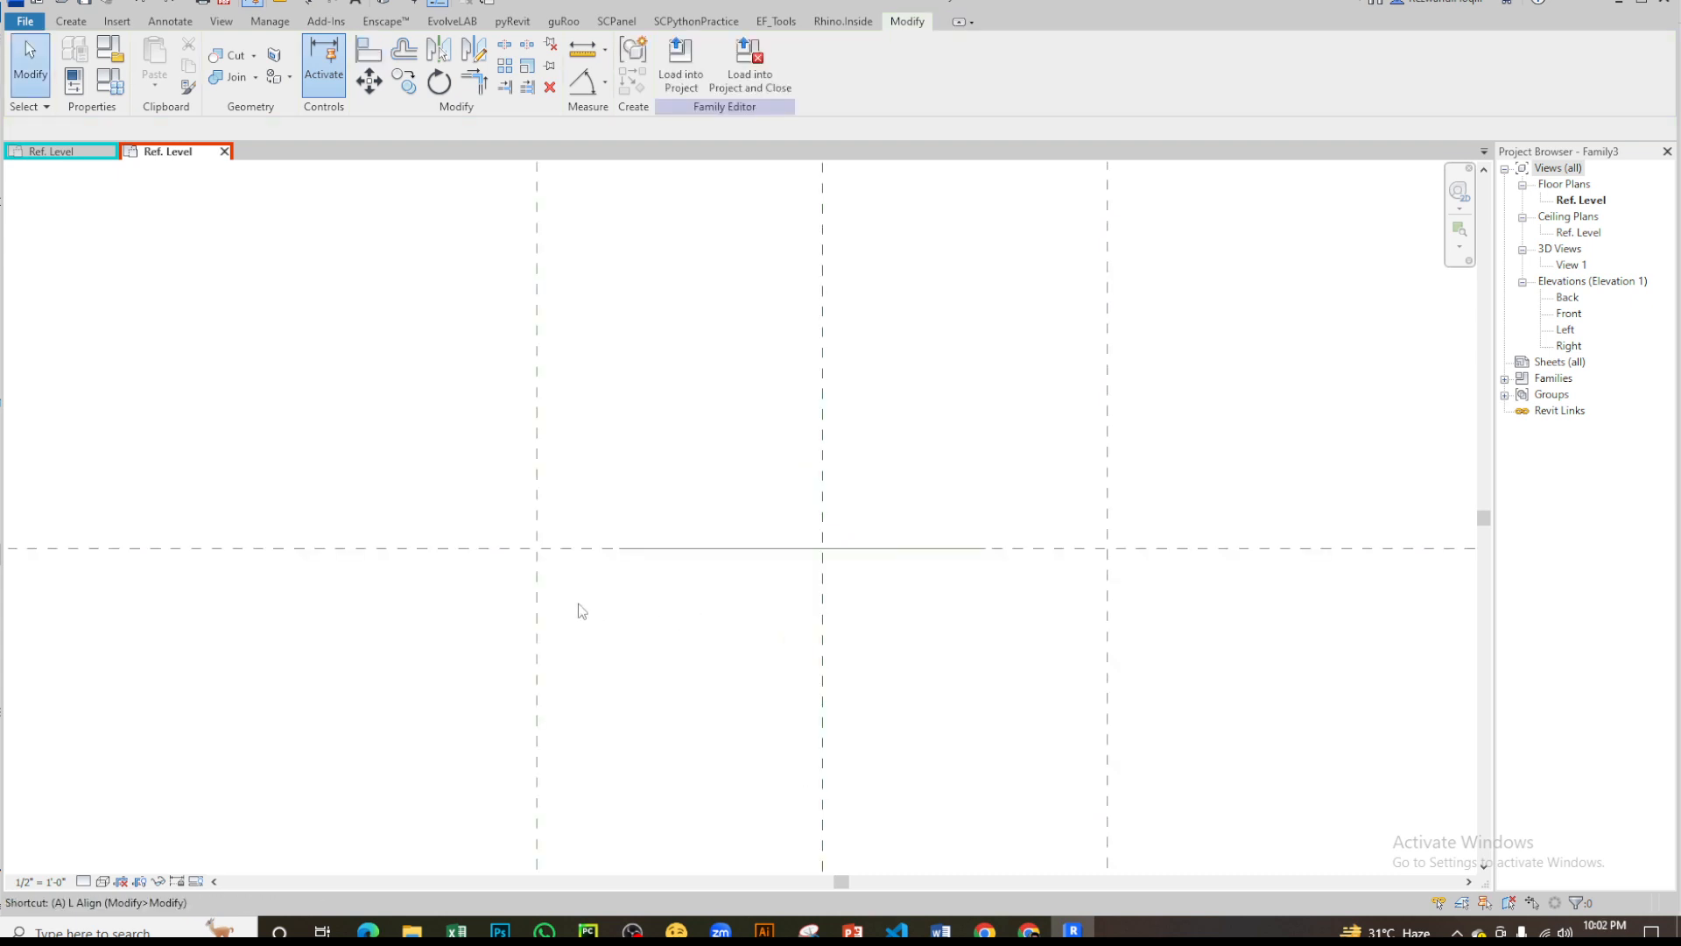
- Align and lock the reference line's left and right endpoints to the outer vertical reference planes
key(a)
key(l)
click(539, 602)
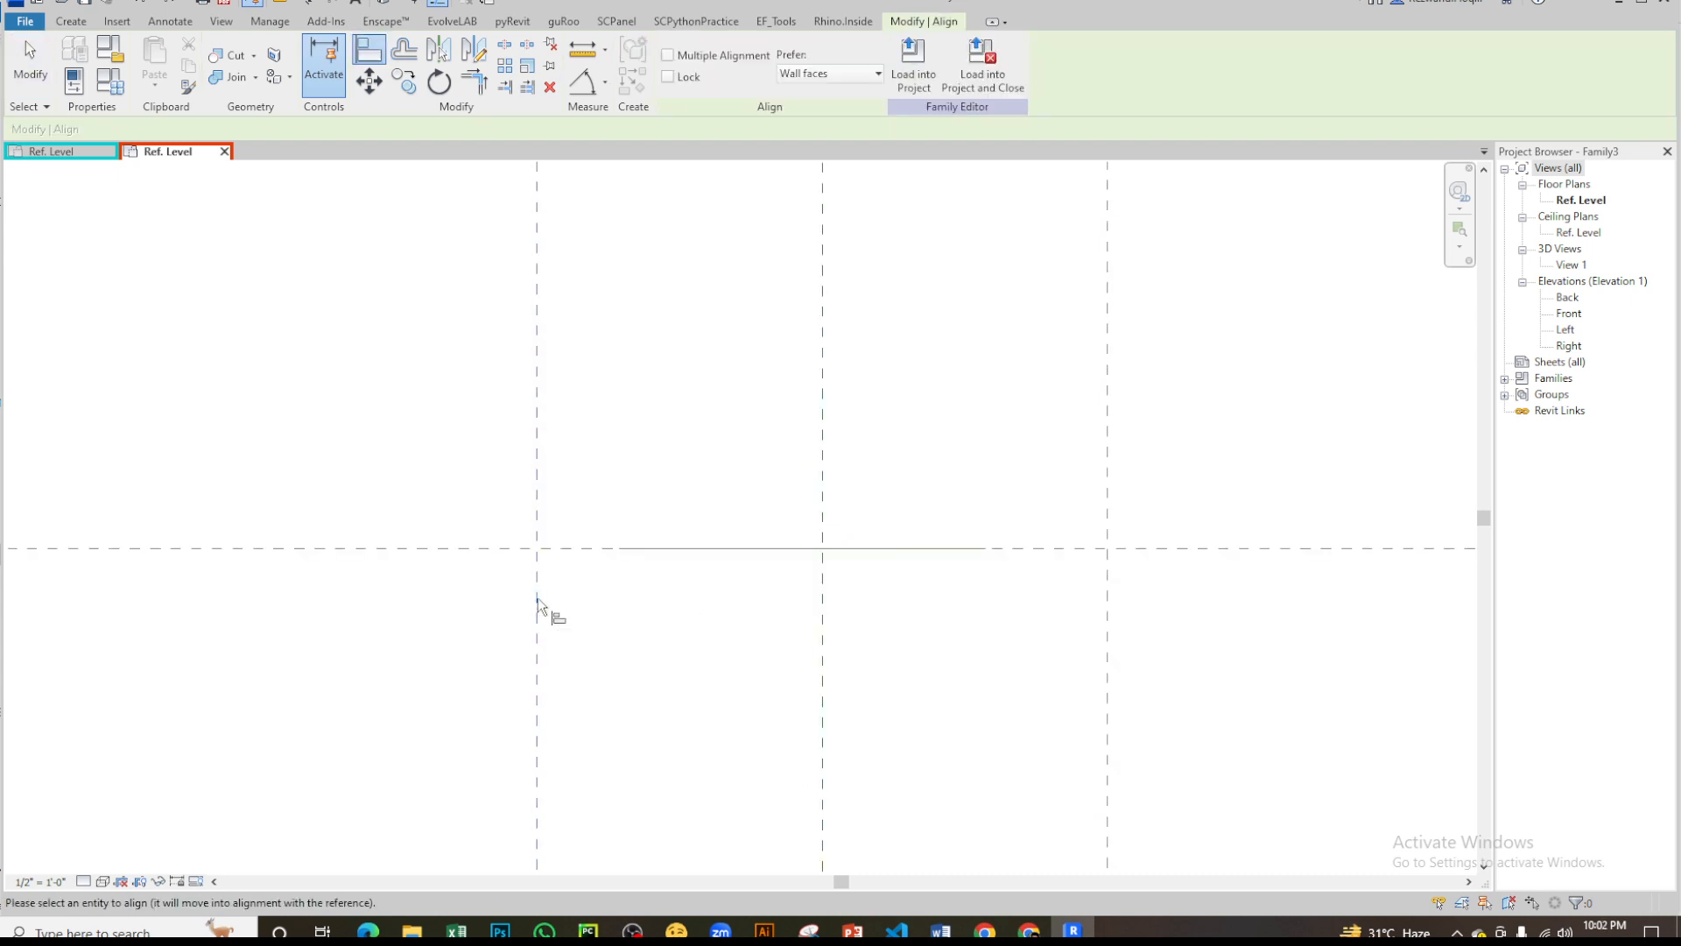
click(621, 552)
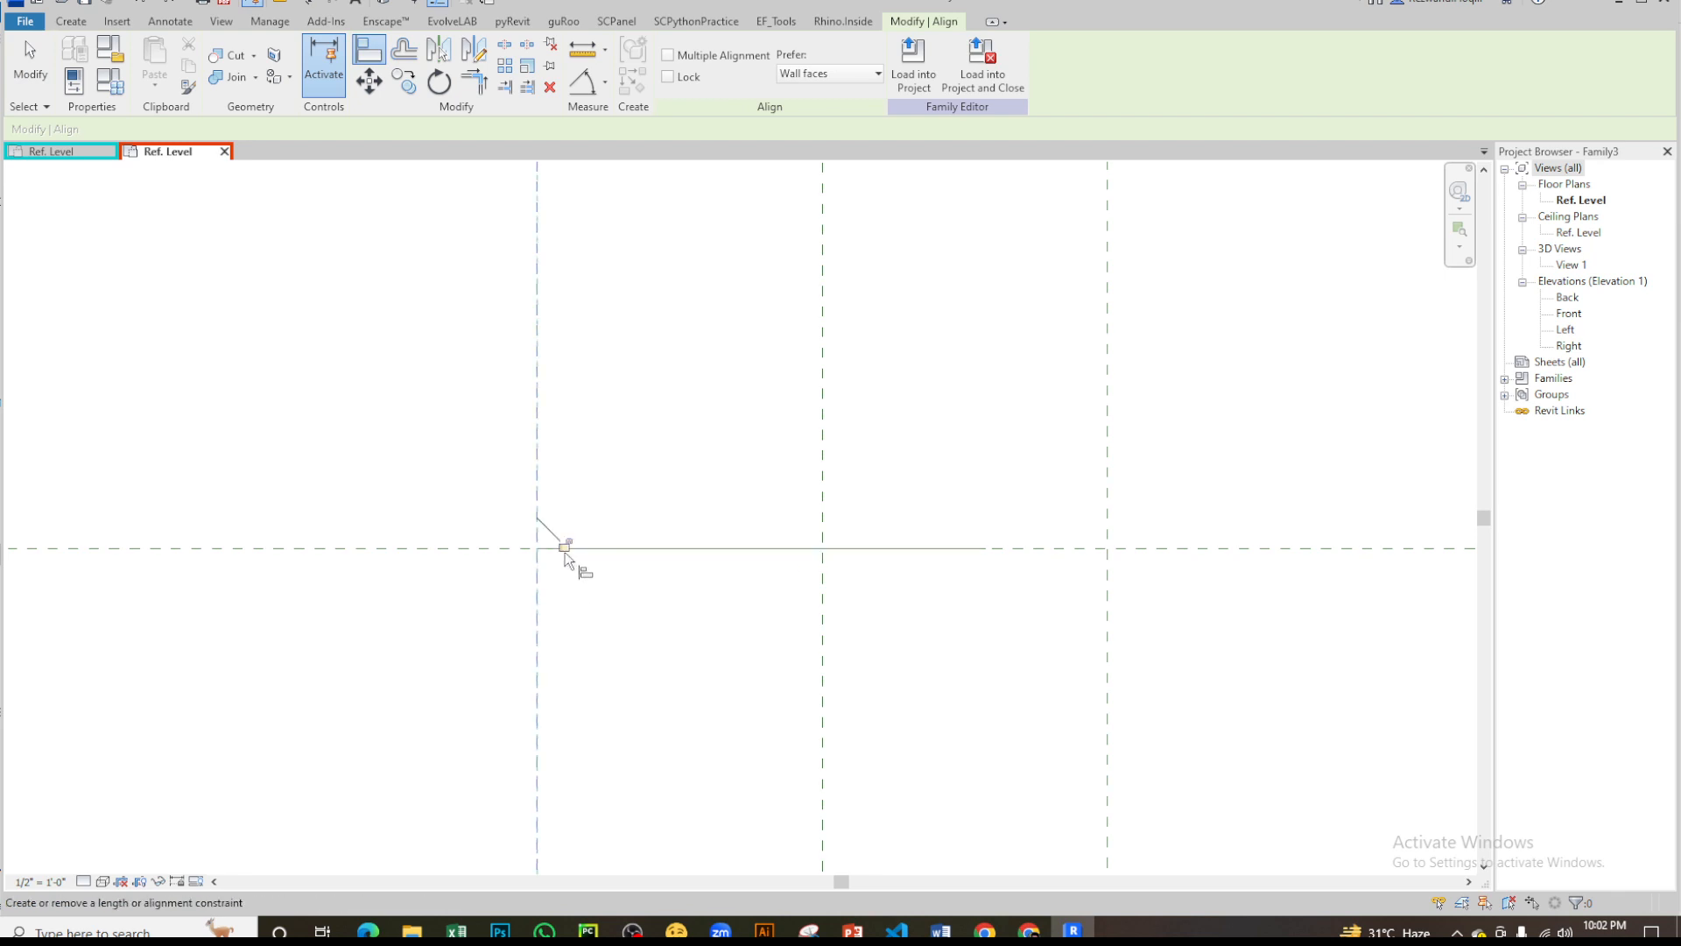
click(1106, 626)
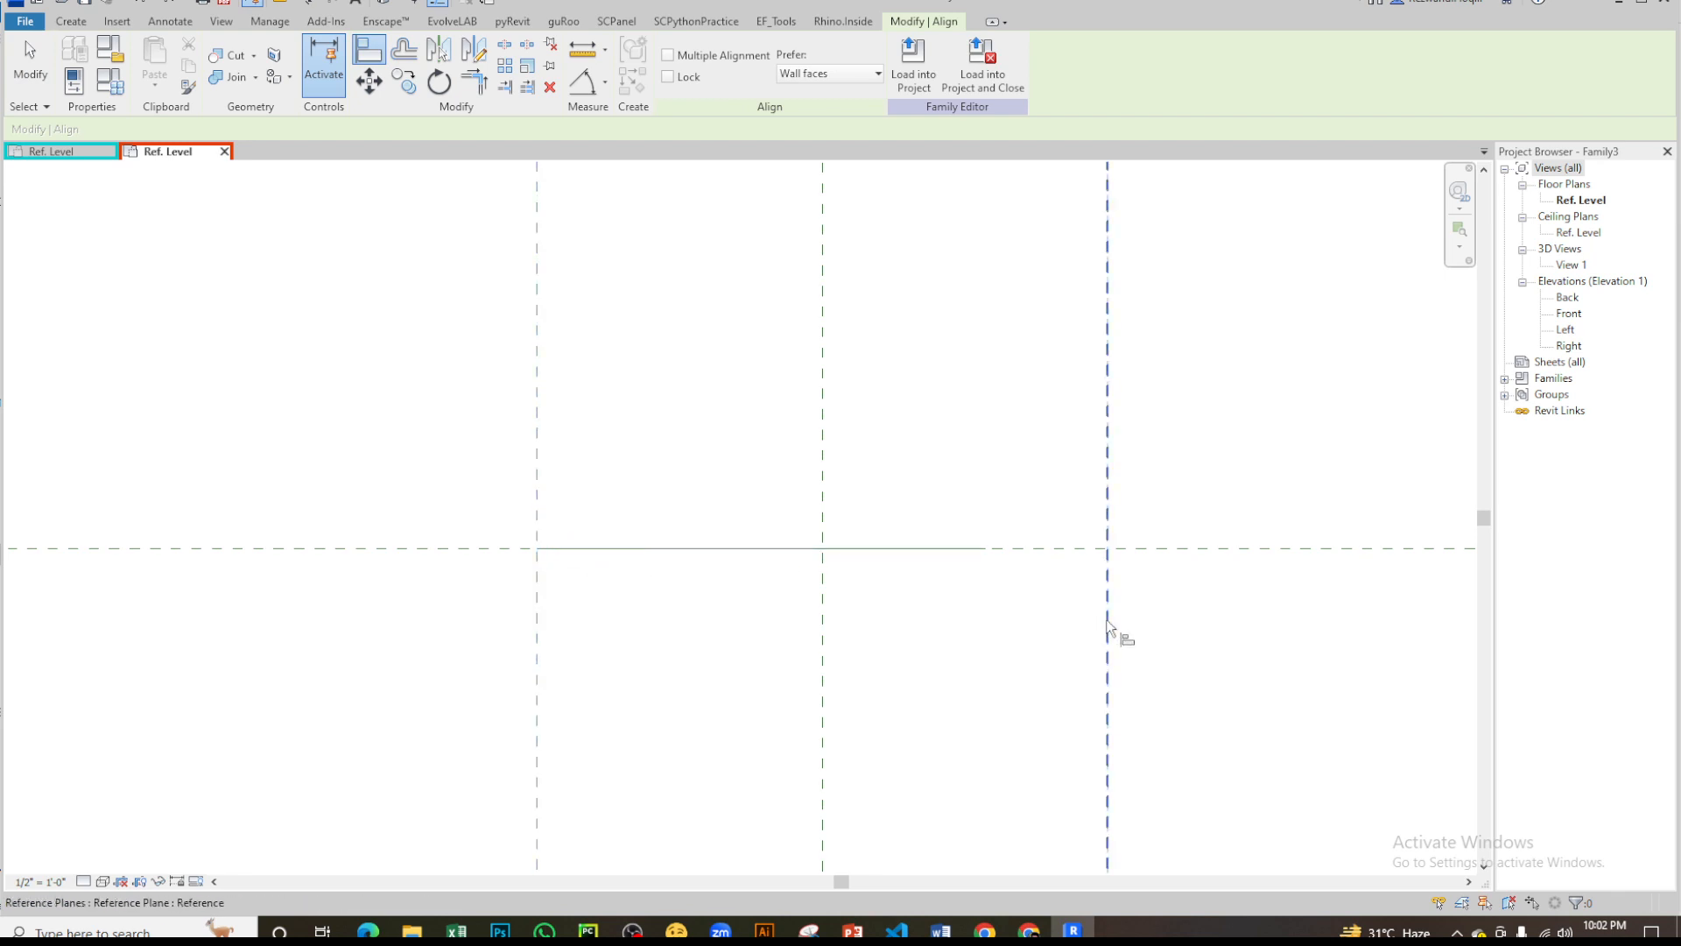
click(992, 549)
scroll(920, 694, down, 5)
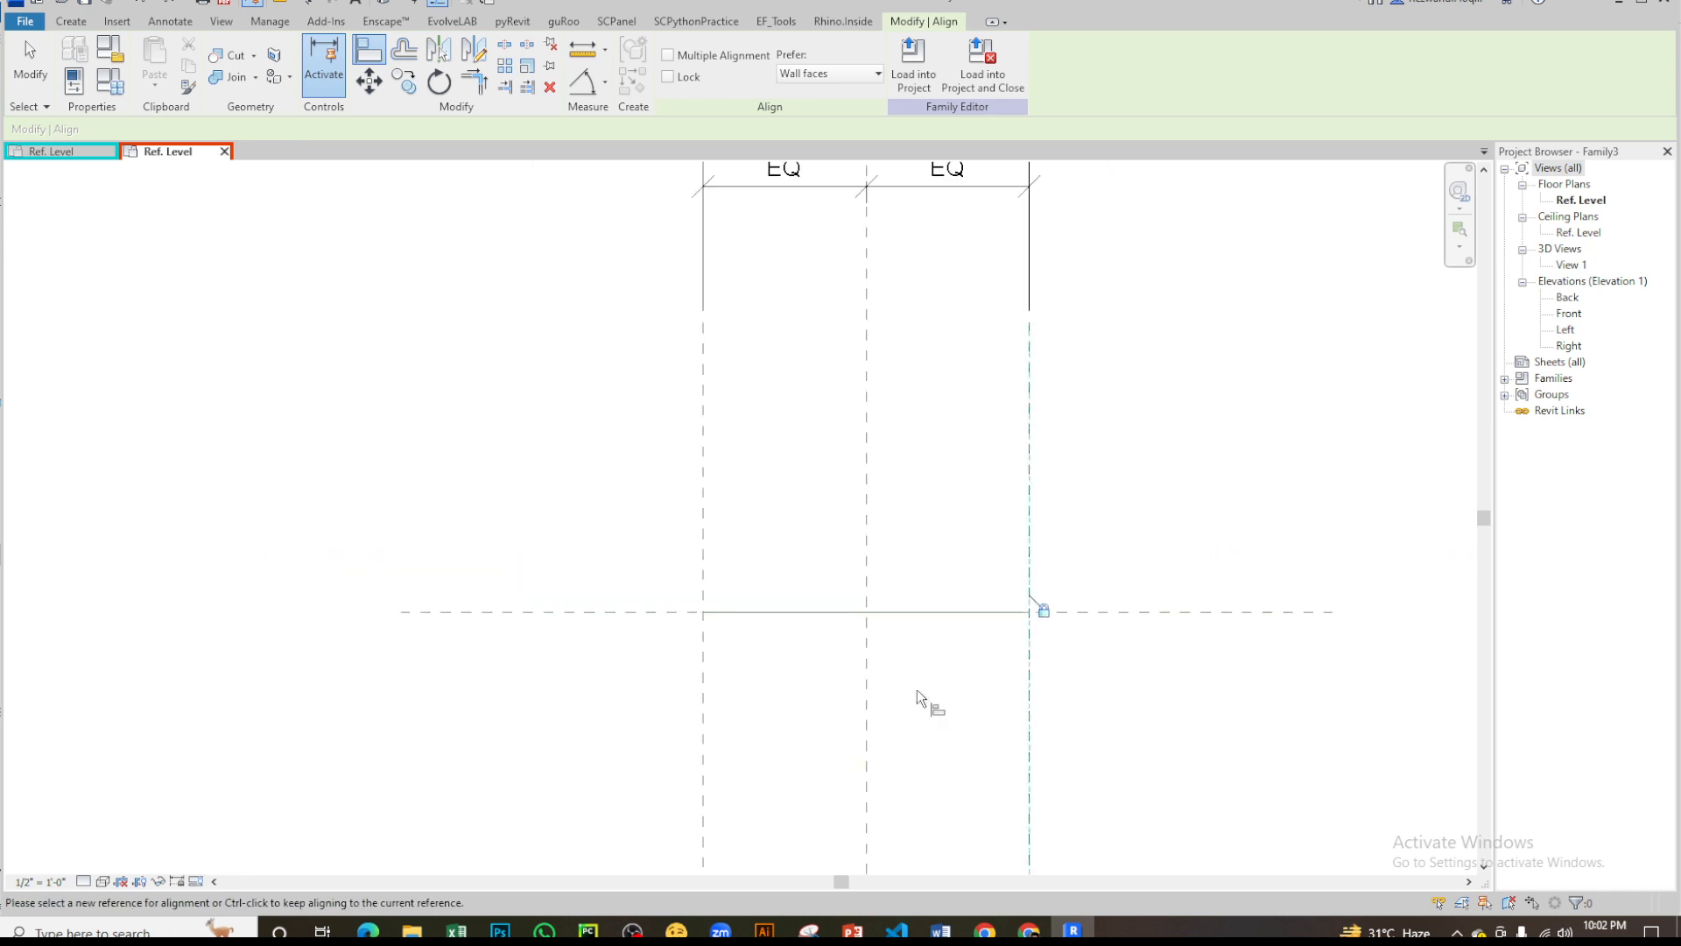
key(Escape)
key(Escape)
- Open the default 3D view and examine the reference line
click(386, 4)
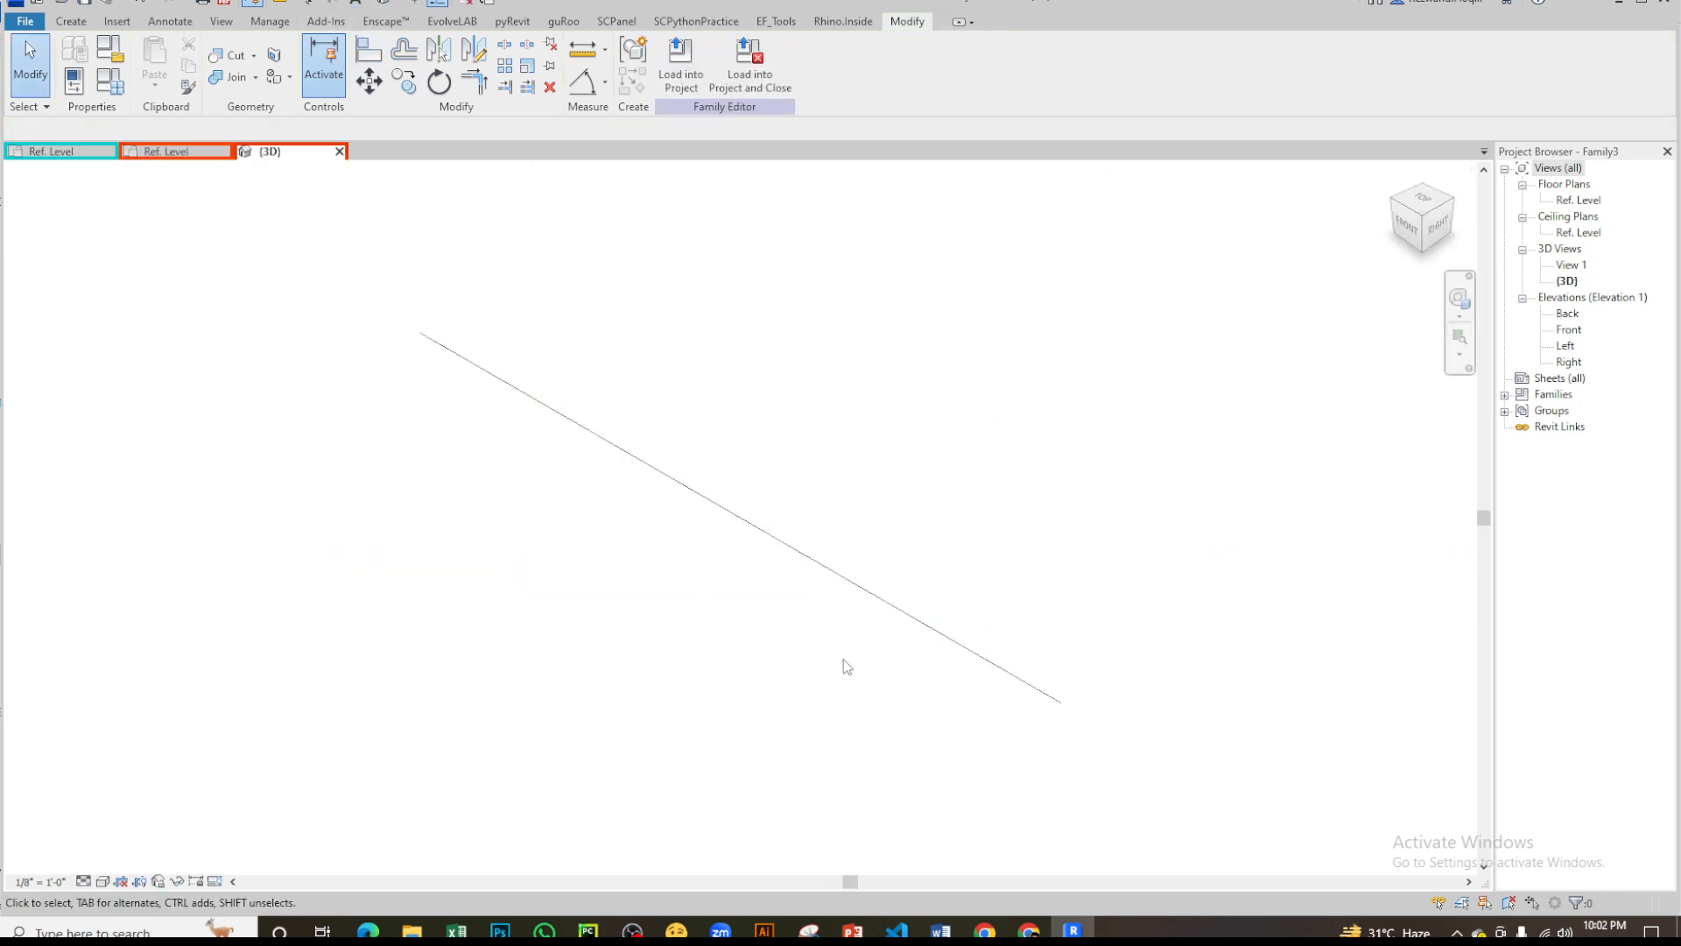
scroll(714, 621, down, 2)
click(72, 21)
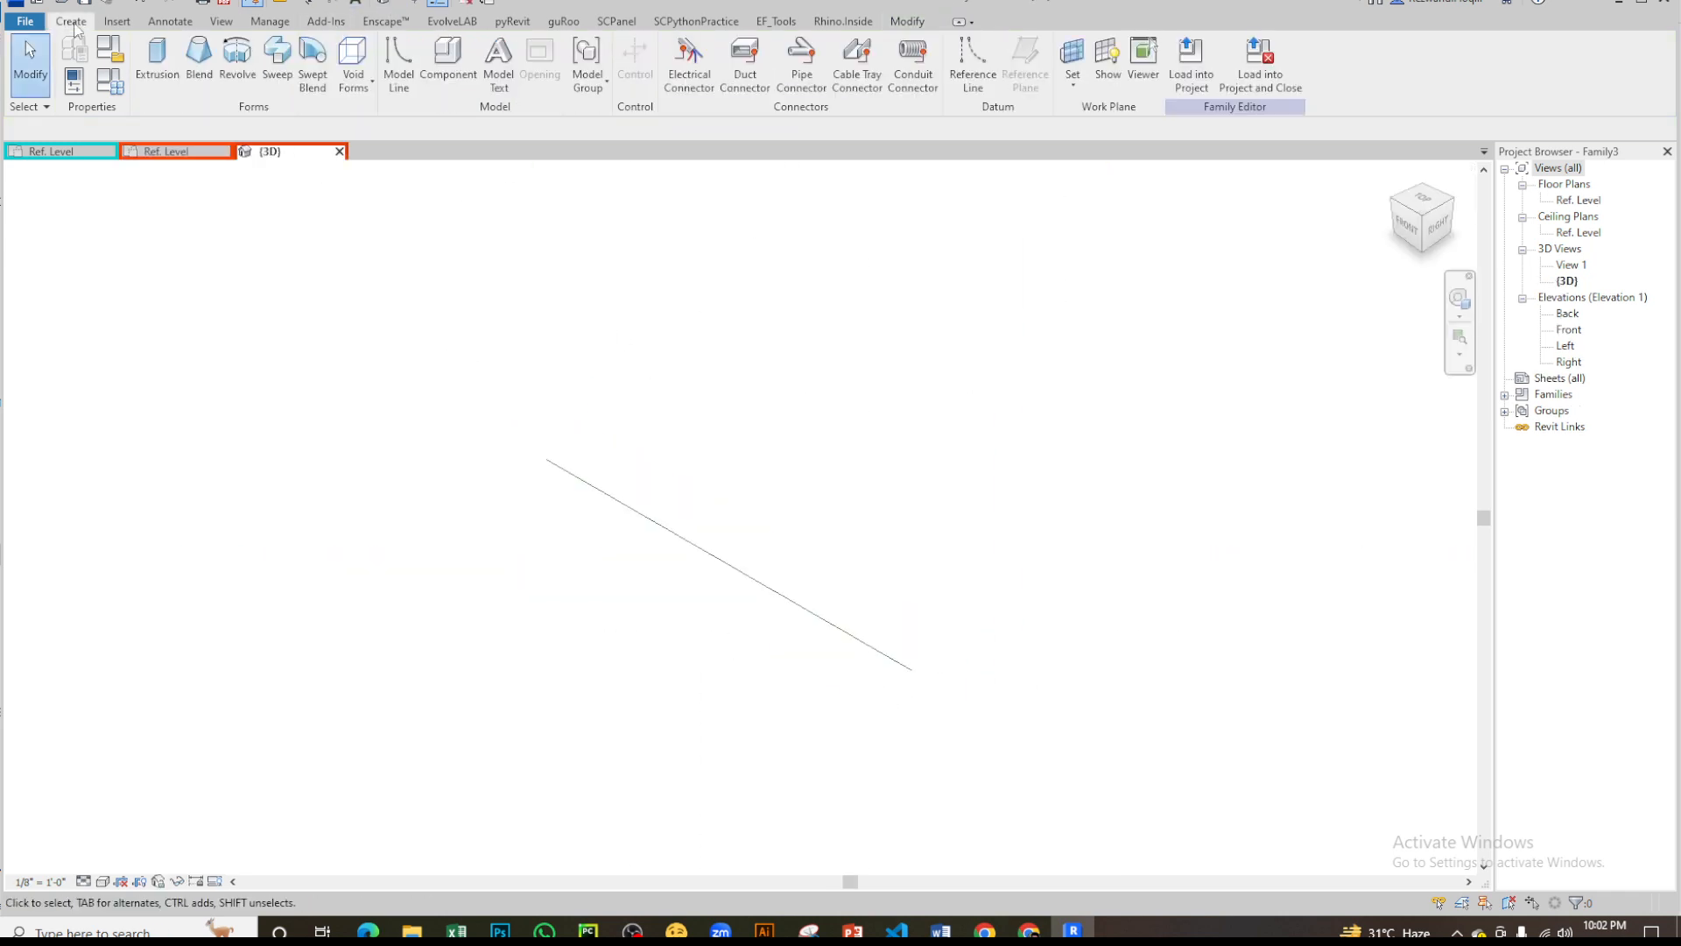
- Switch to the p_test profile family and return to the Generic Model family's Ref. Level plan
click(81, 153)
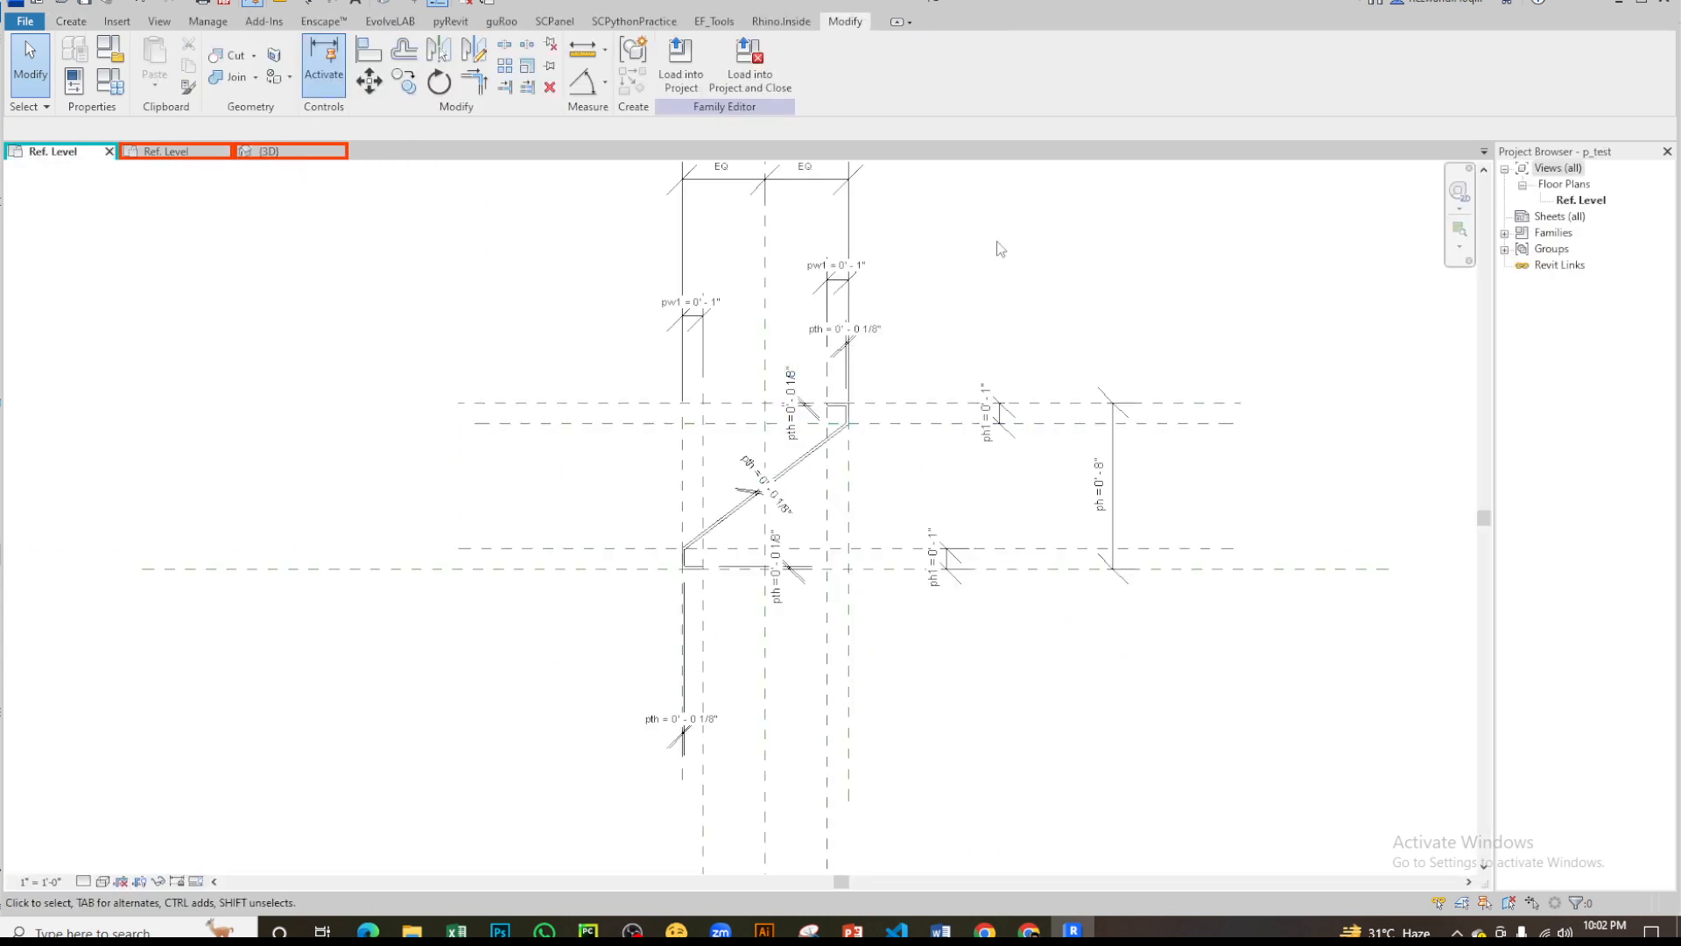
key(ctrl+Tab)
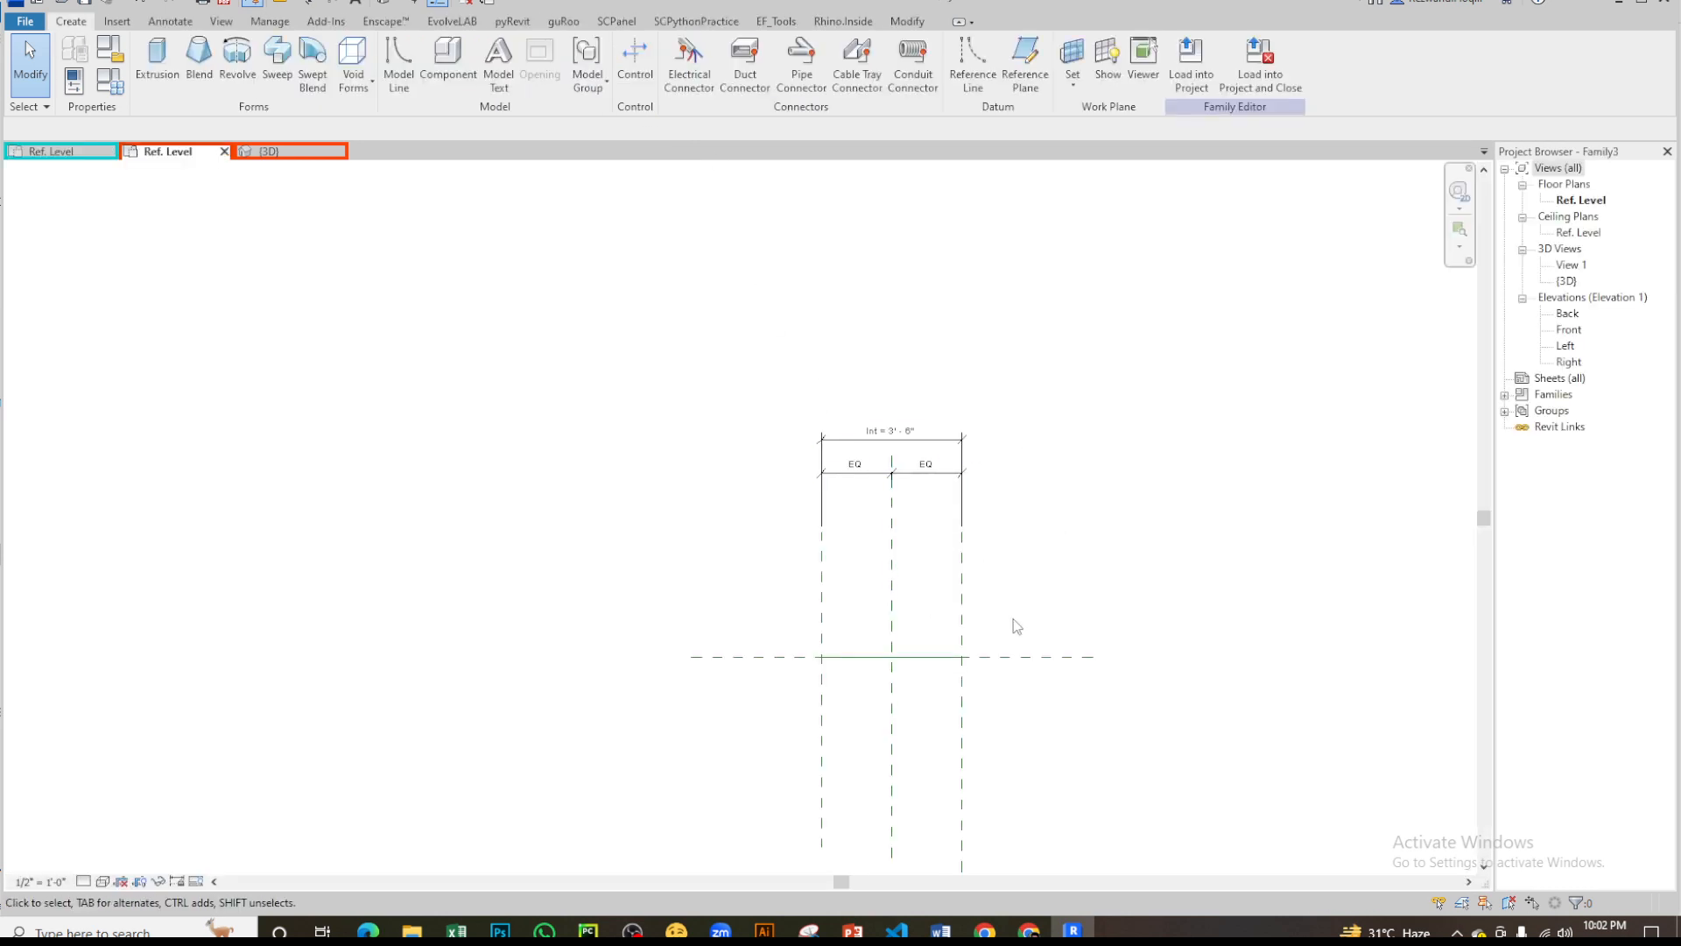
- Start a sweep in the 3D view and pick the reference line as its path
click(289, 151)
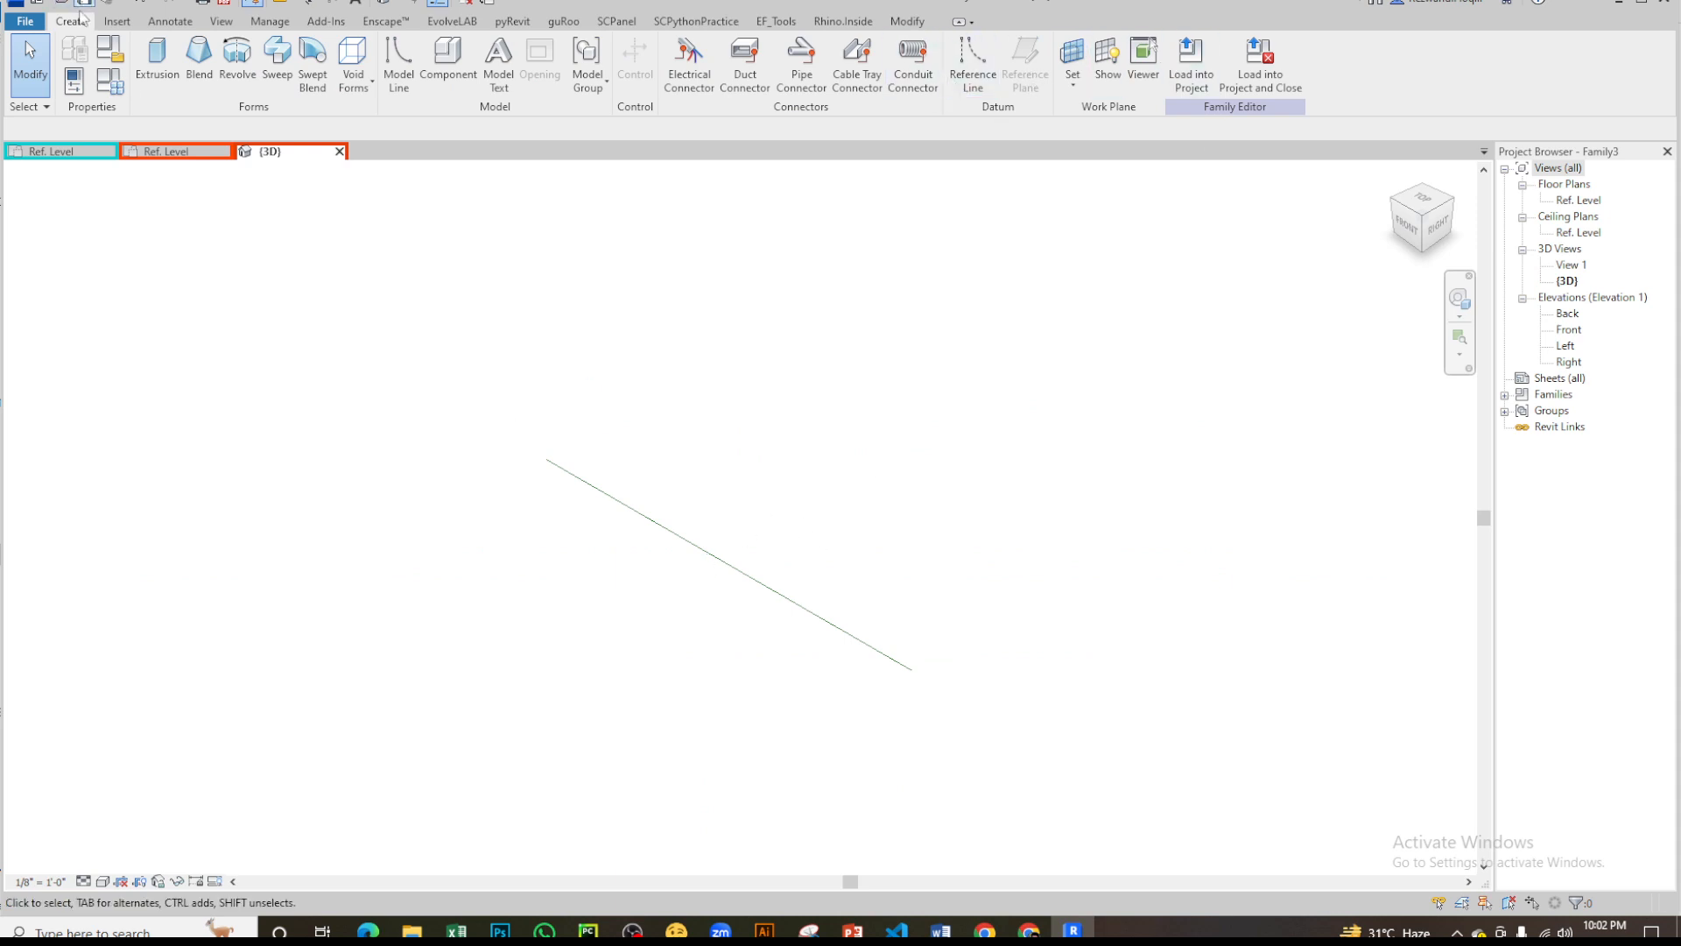
click(277, 59)
click(843, 81)
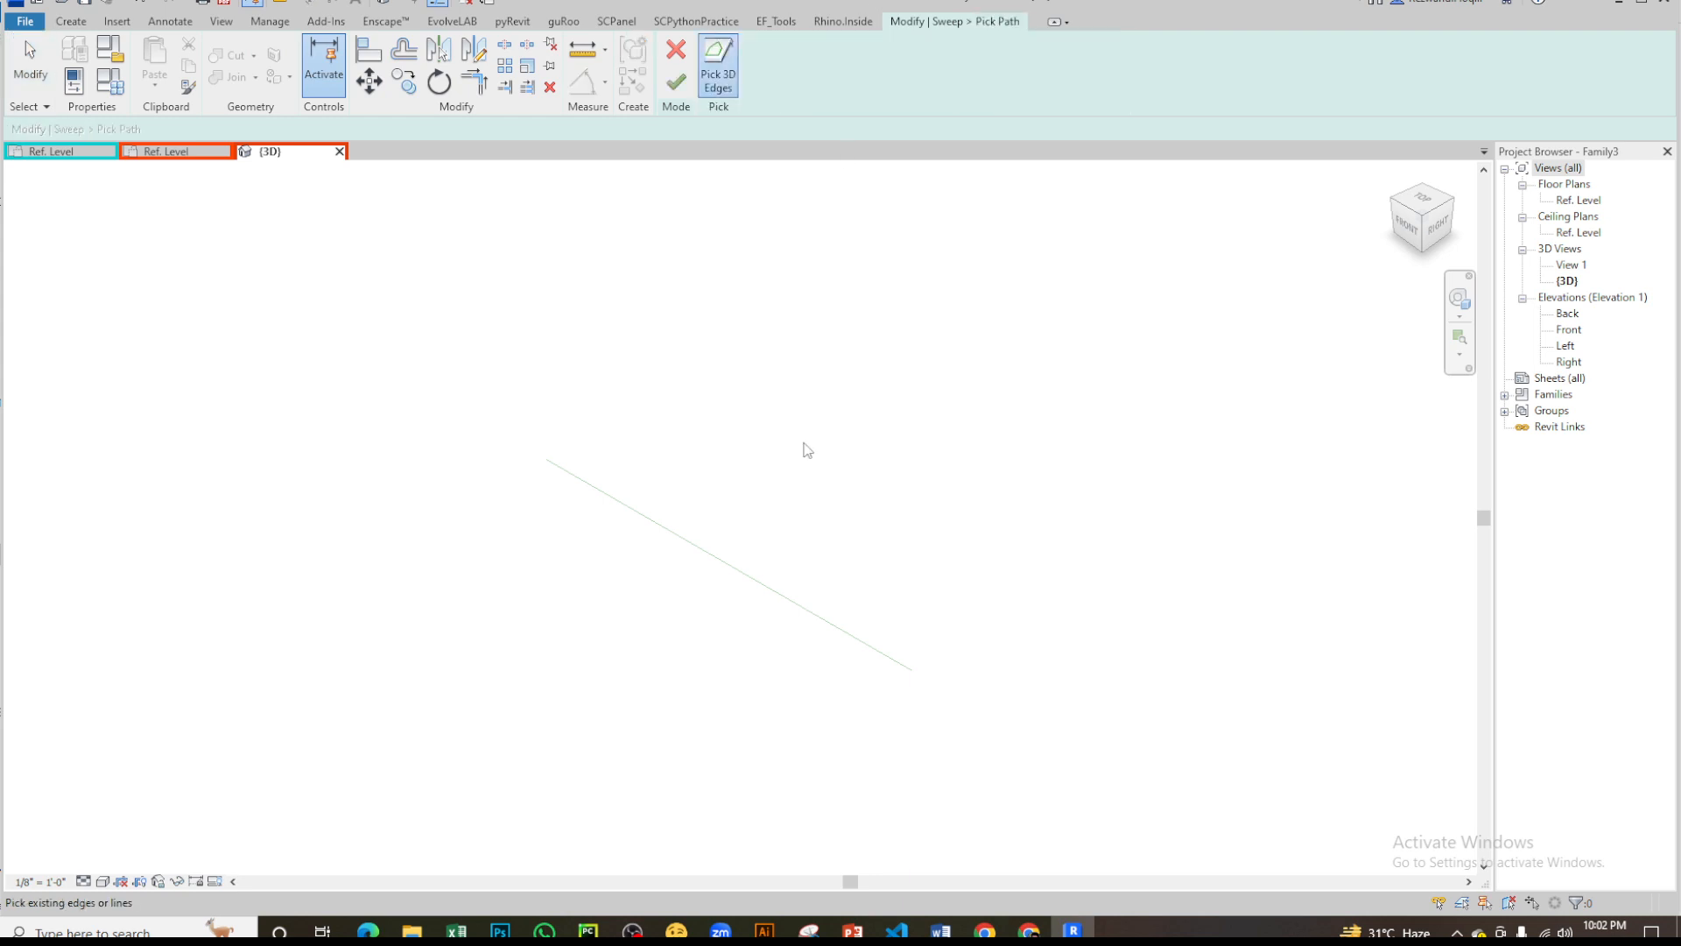
click(751, 584)
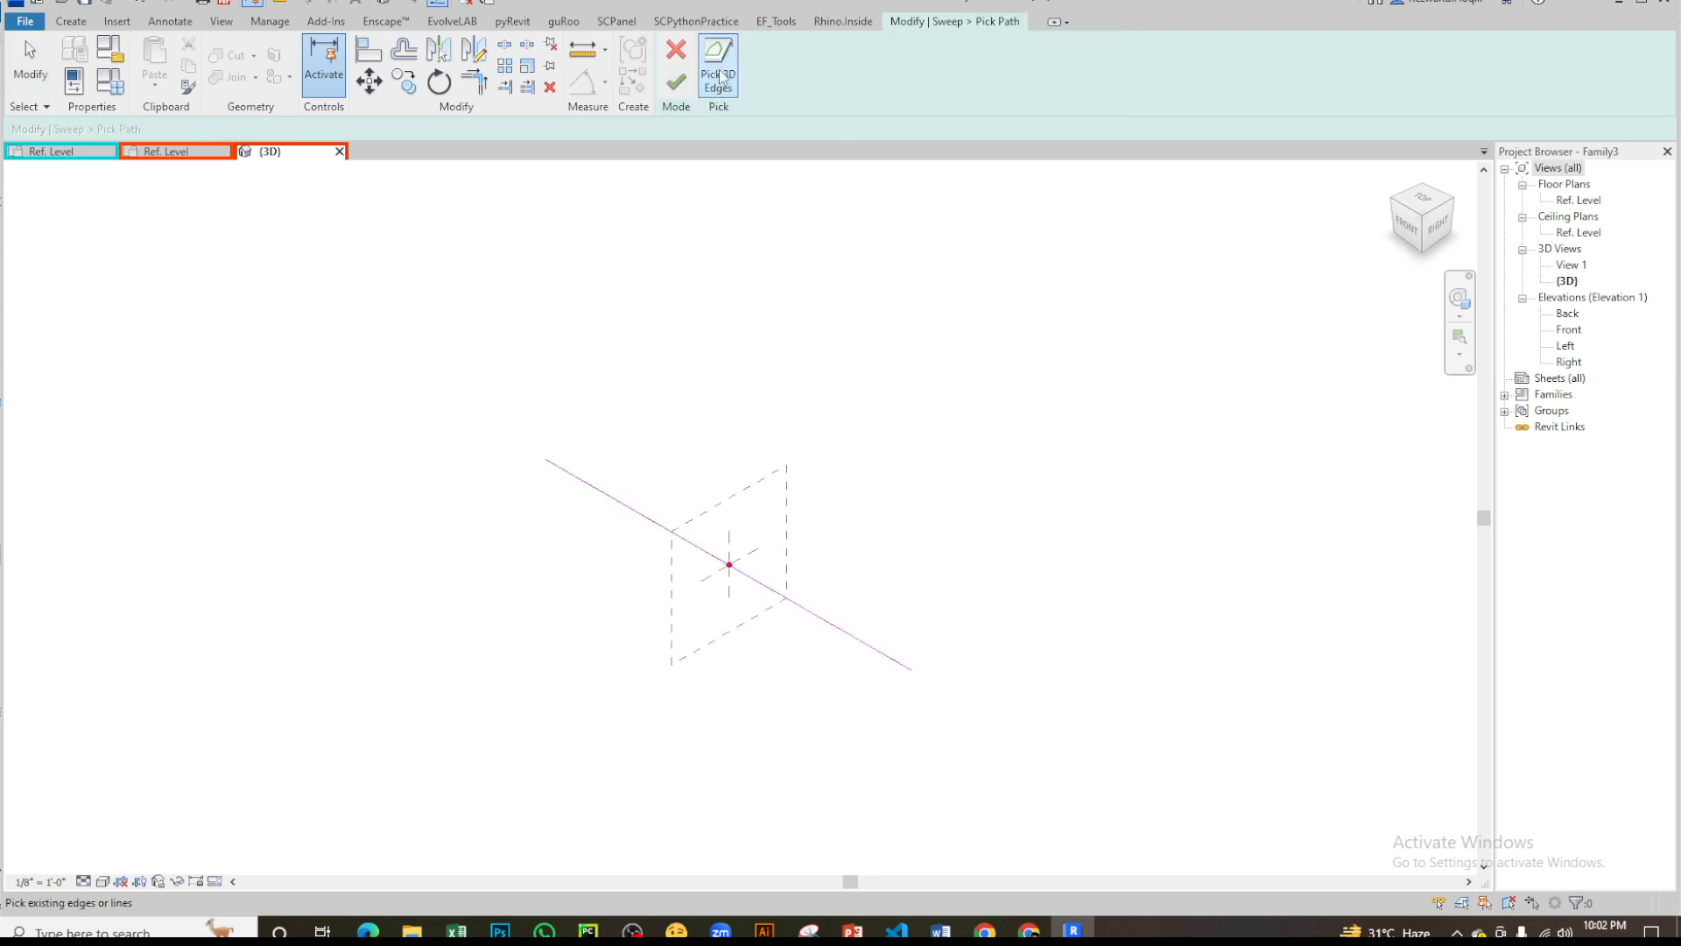
click(676, 81)
- Assign the loaded p_test profile to the sweep
click(1007, 62)
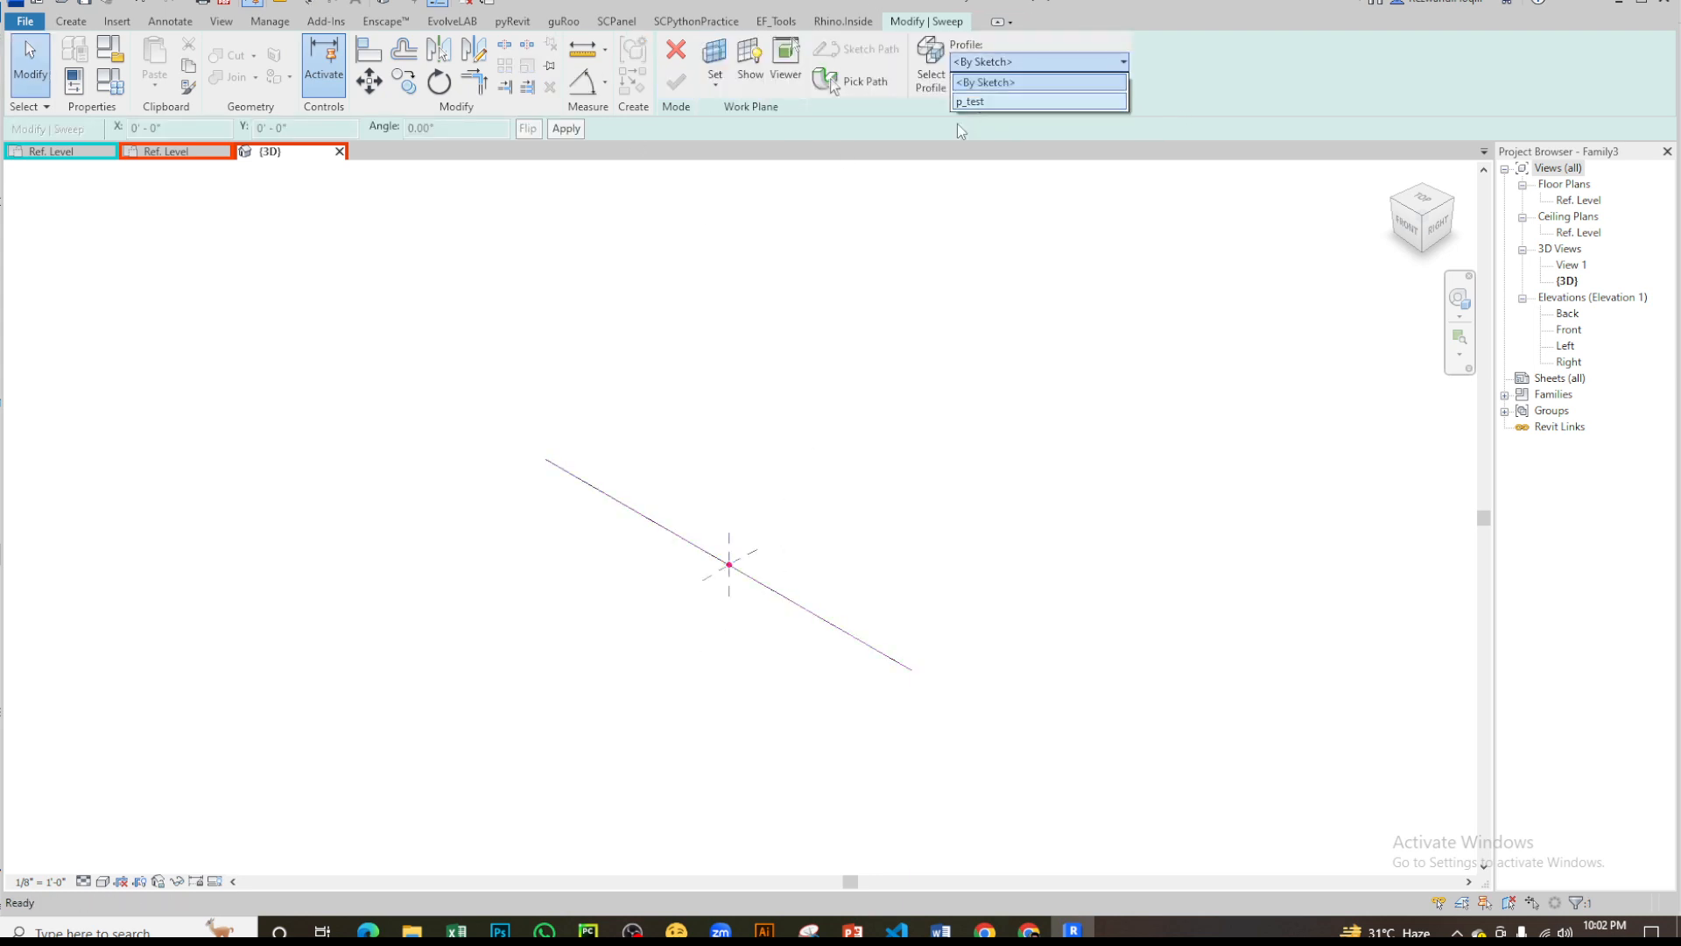
click(983, 102)
scroll(732, 589, up, 3)
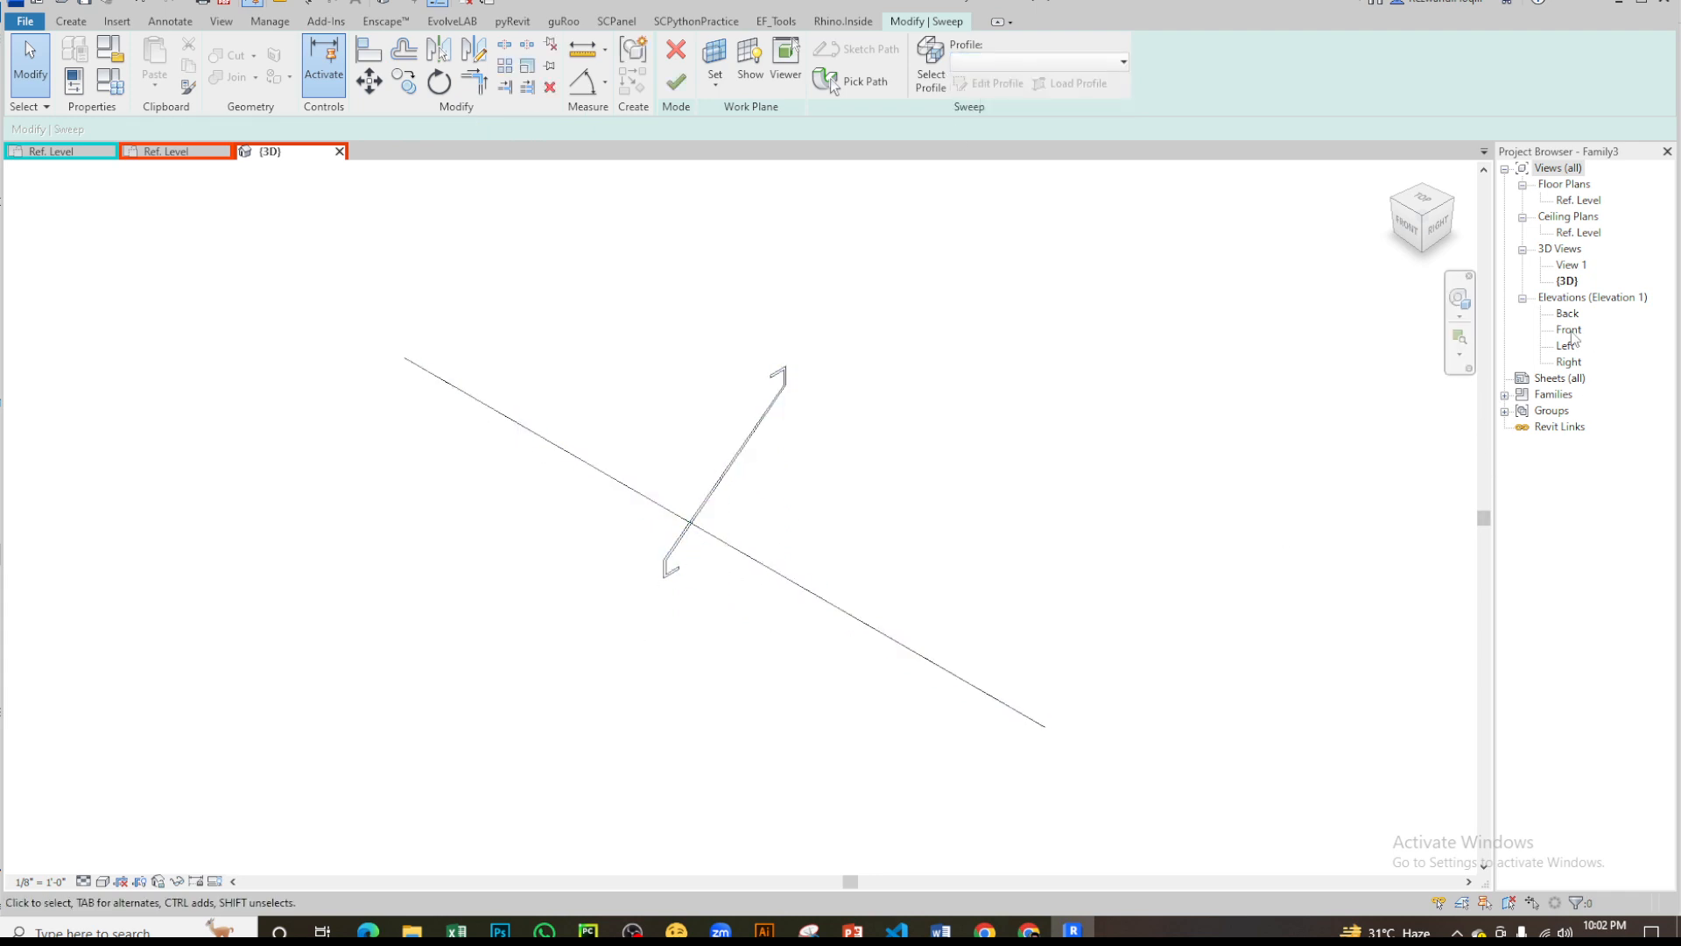
- Examine how the p_test profile sits relative to the path and reference planes in the Front and Left elevations
double_click(1569, 331)
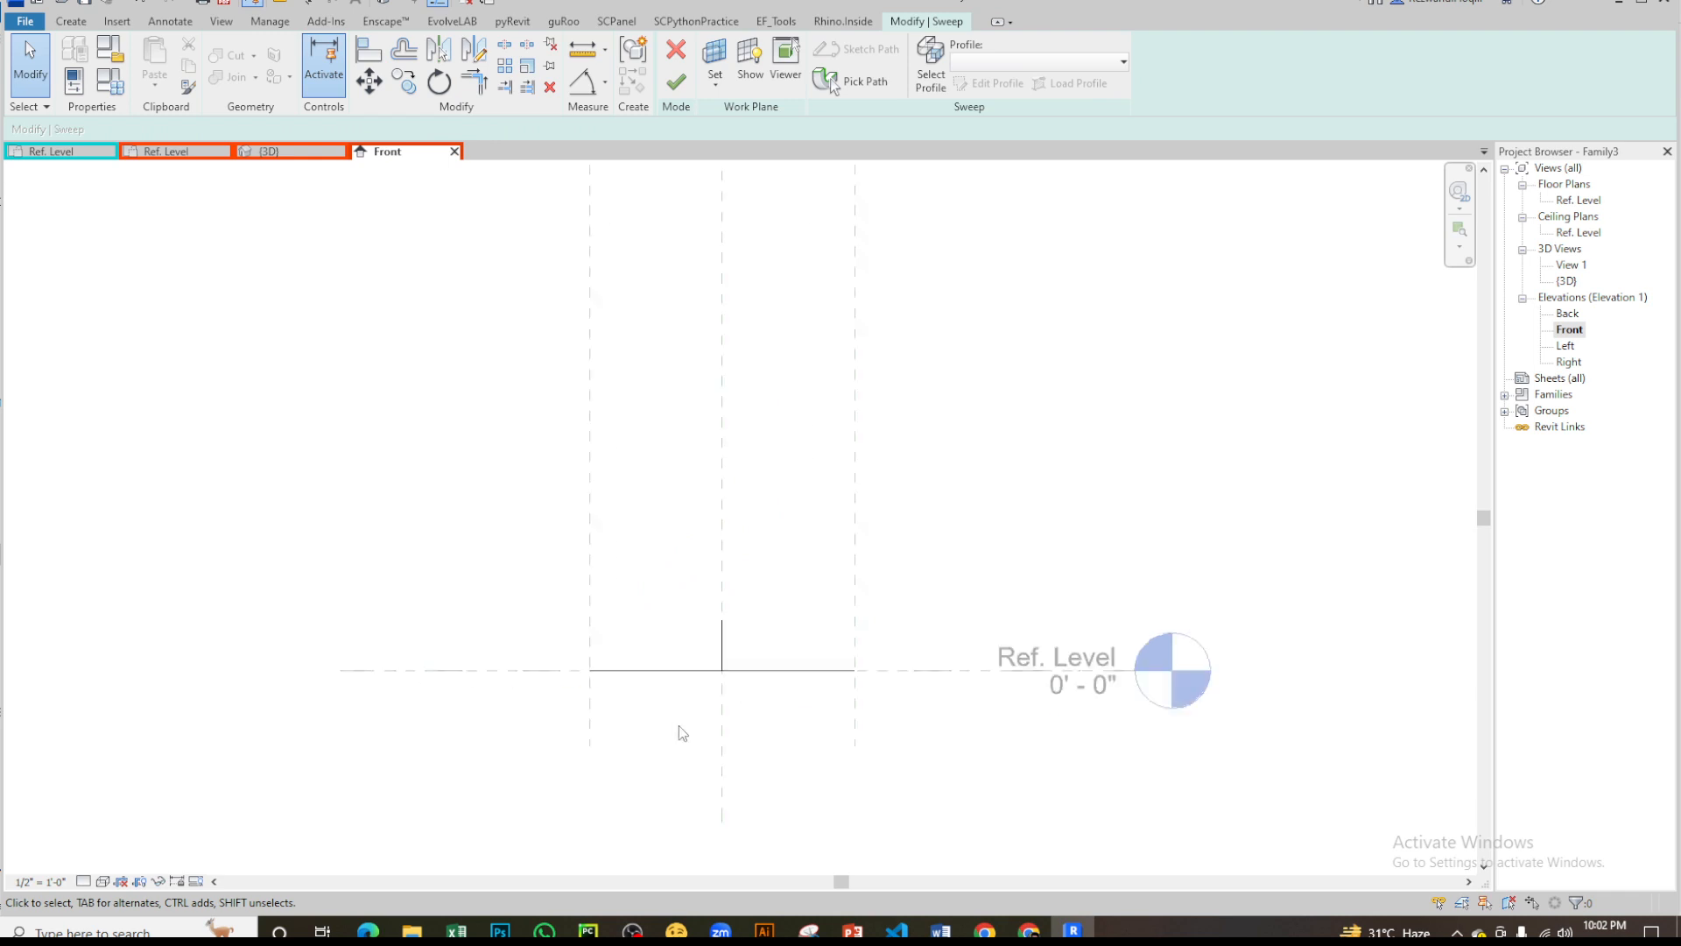
double_click(1566, 346)
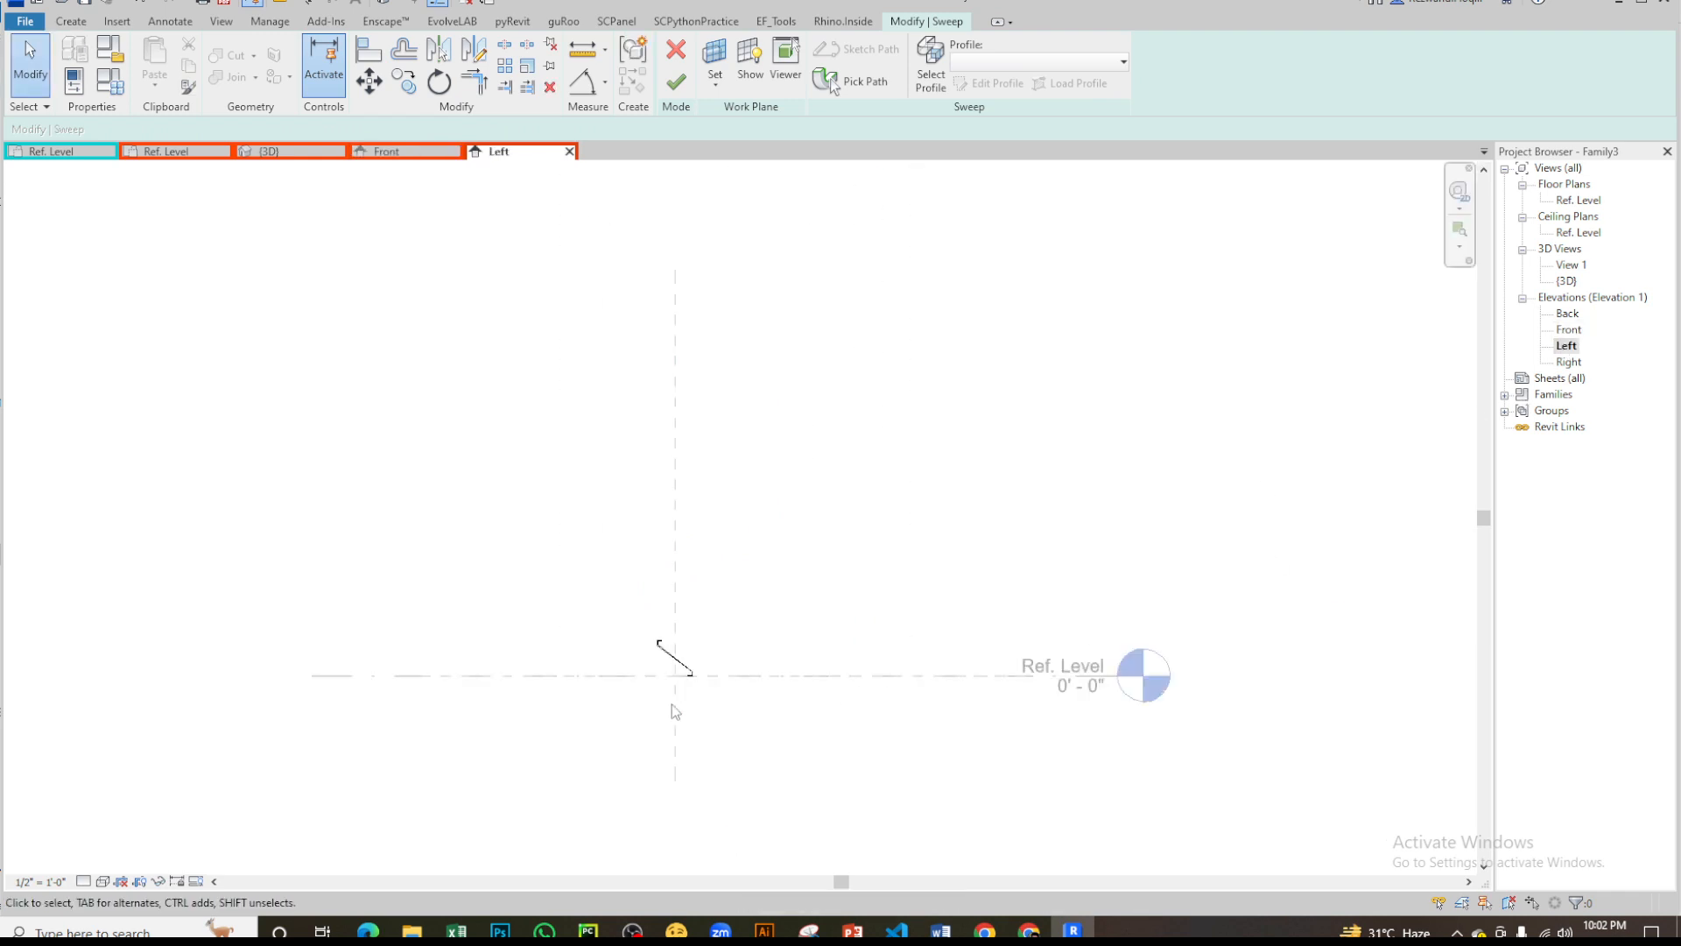
scroll(678, 670, up, 5)
scroll(683, 563, down, 3)
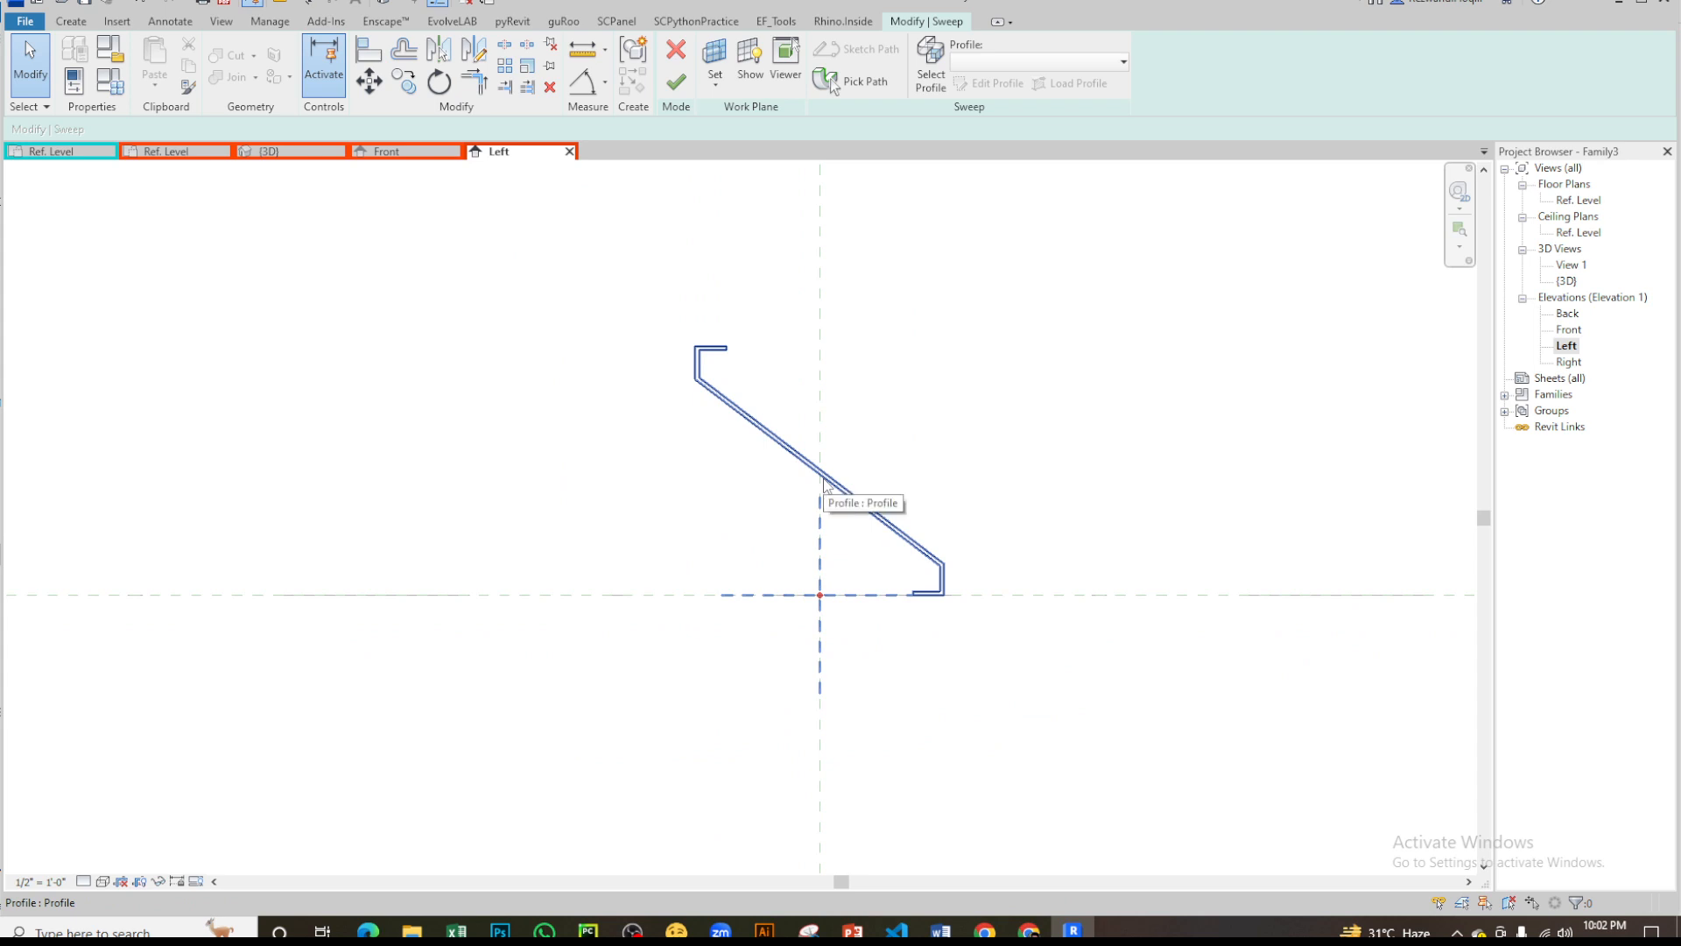
click(824, 483)
scroll(801, 552, up, 4)
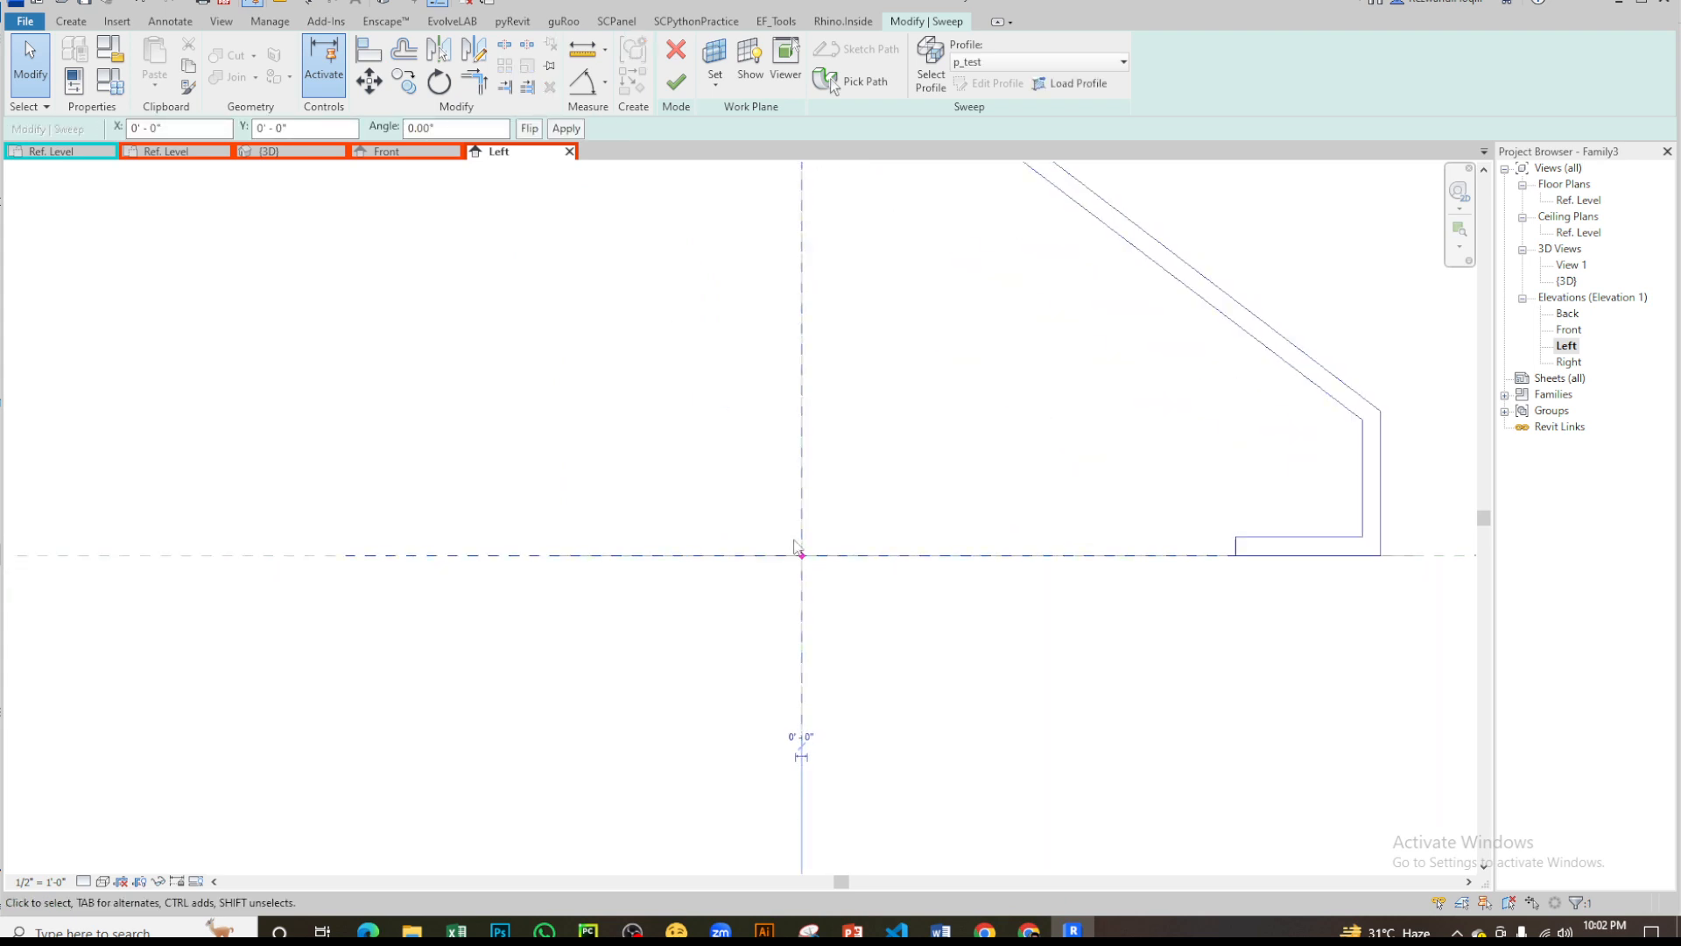
scroll(795, 546, up, 2)
scroll(815, 561, down, 7)
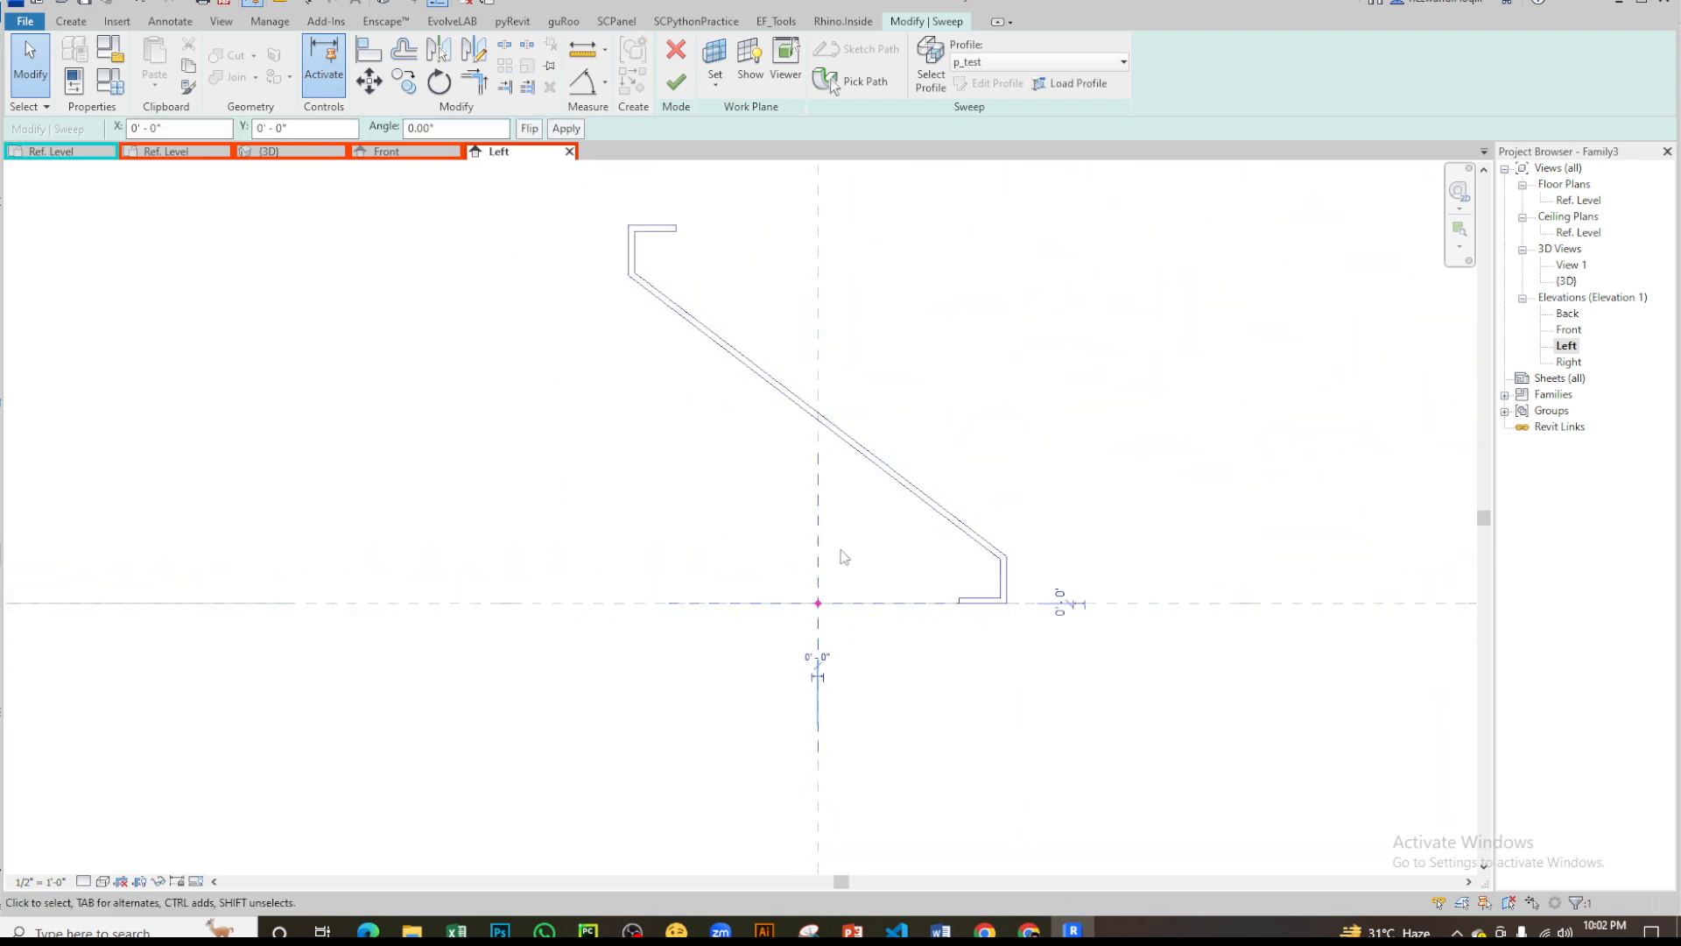
scroll(843, 557, down, 6)
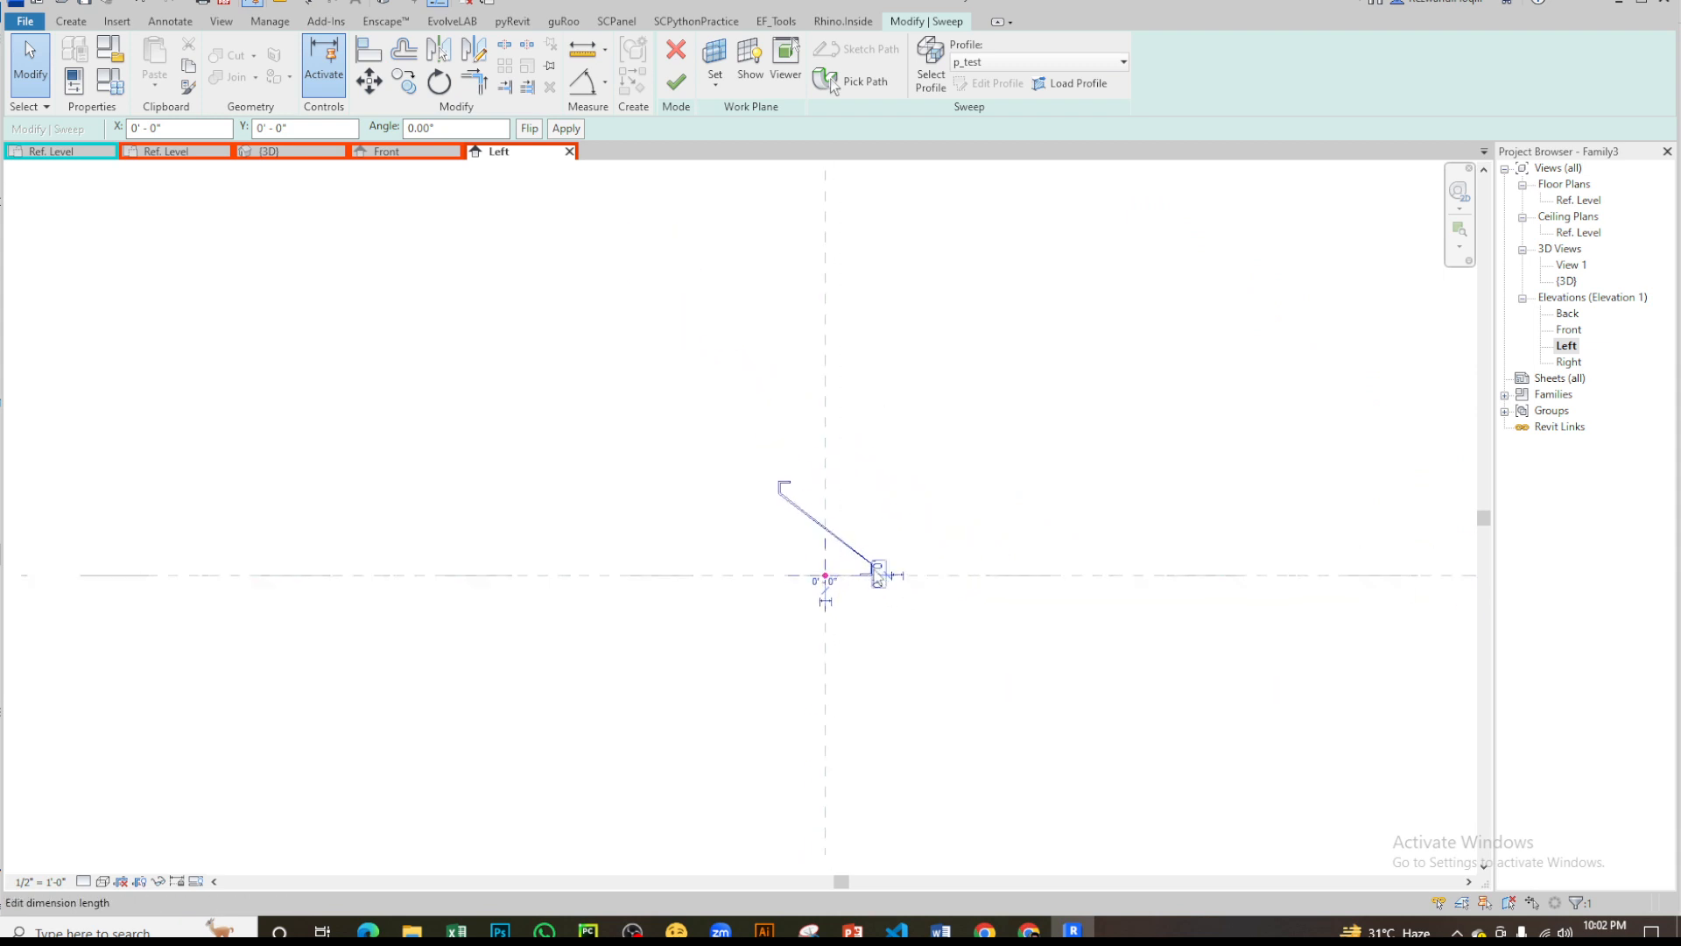
scroll(828, 577, up, 6)
key(Escape)
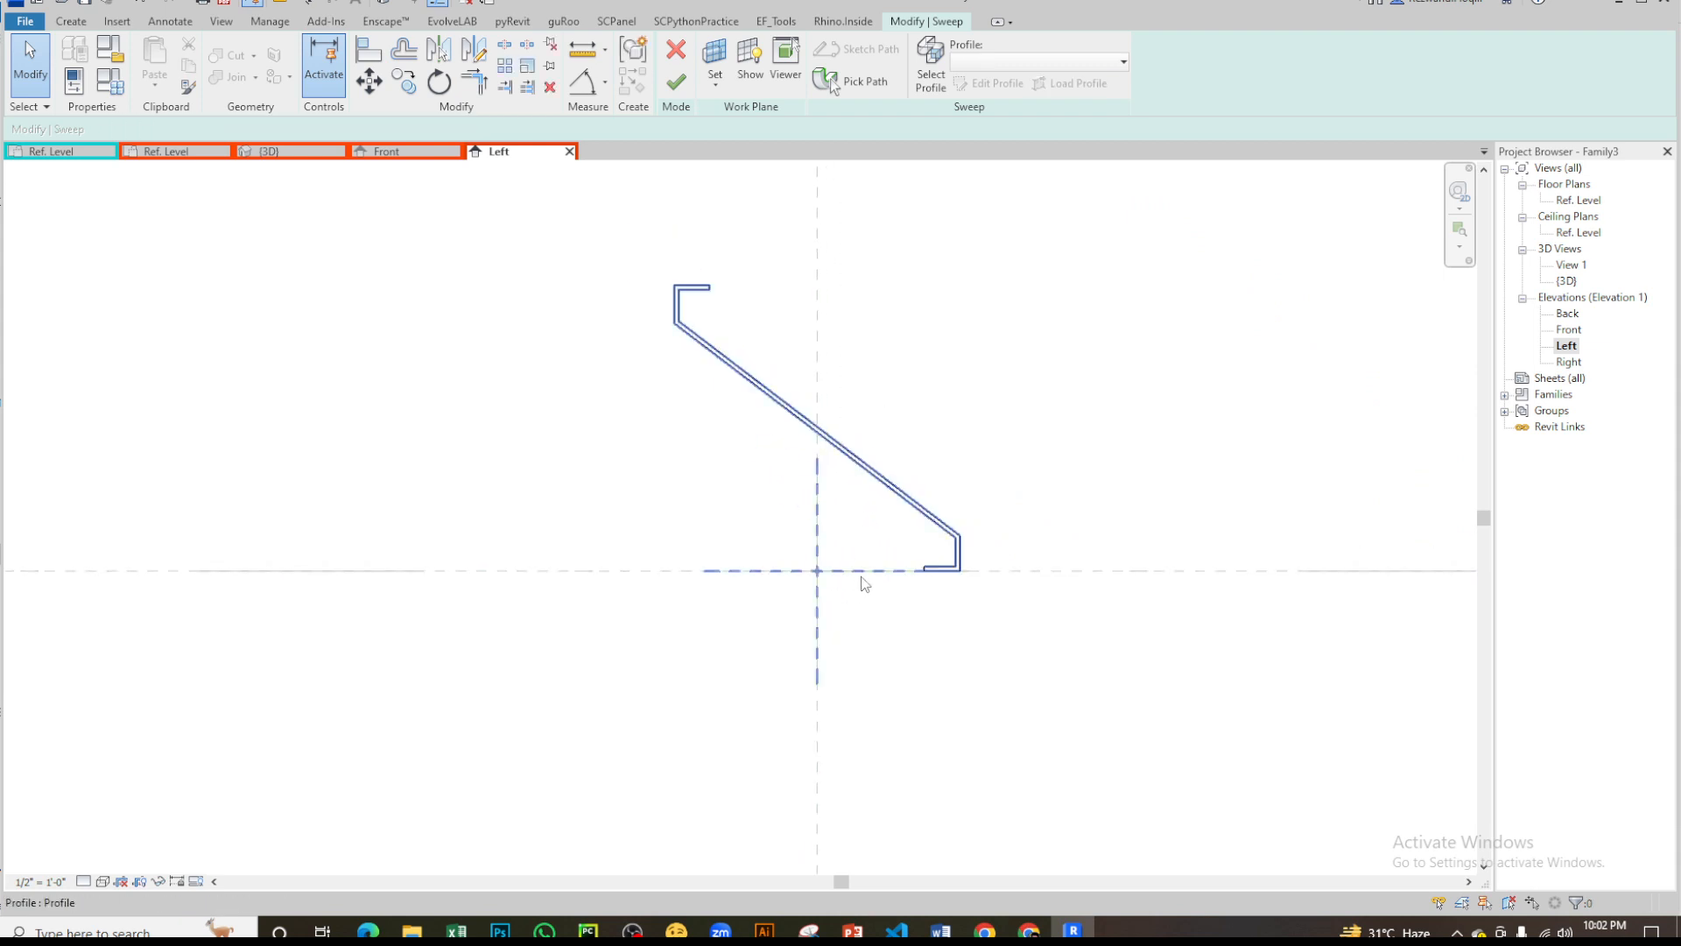
click(875, 473)
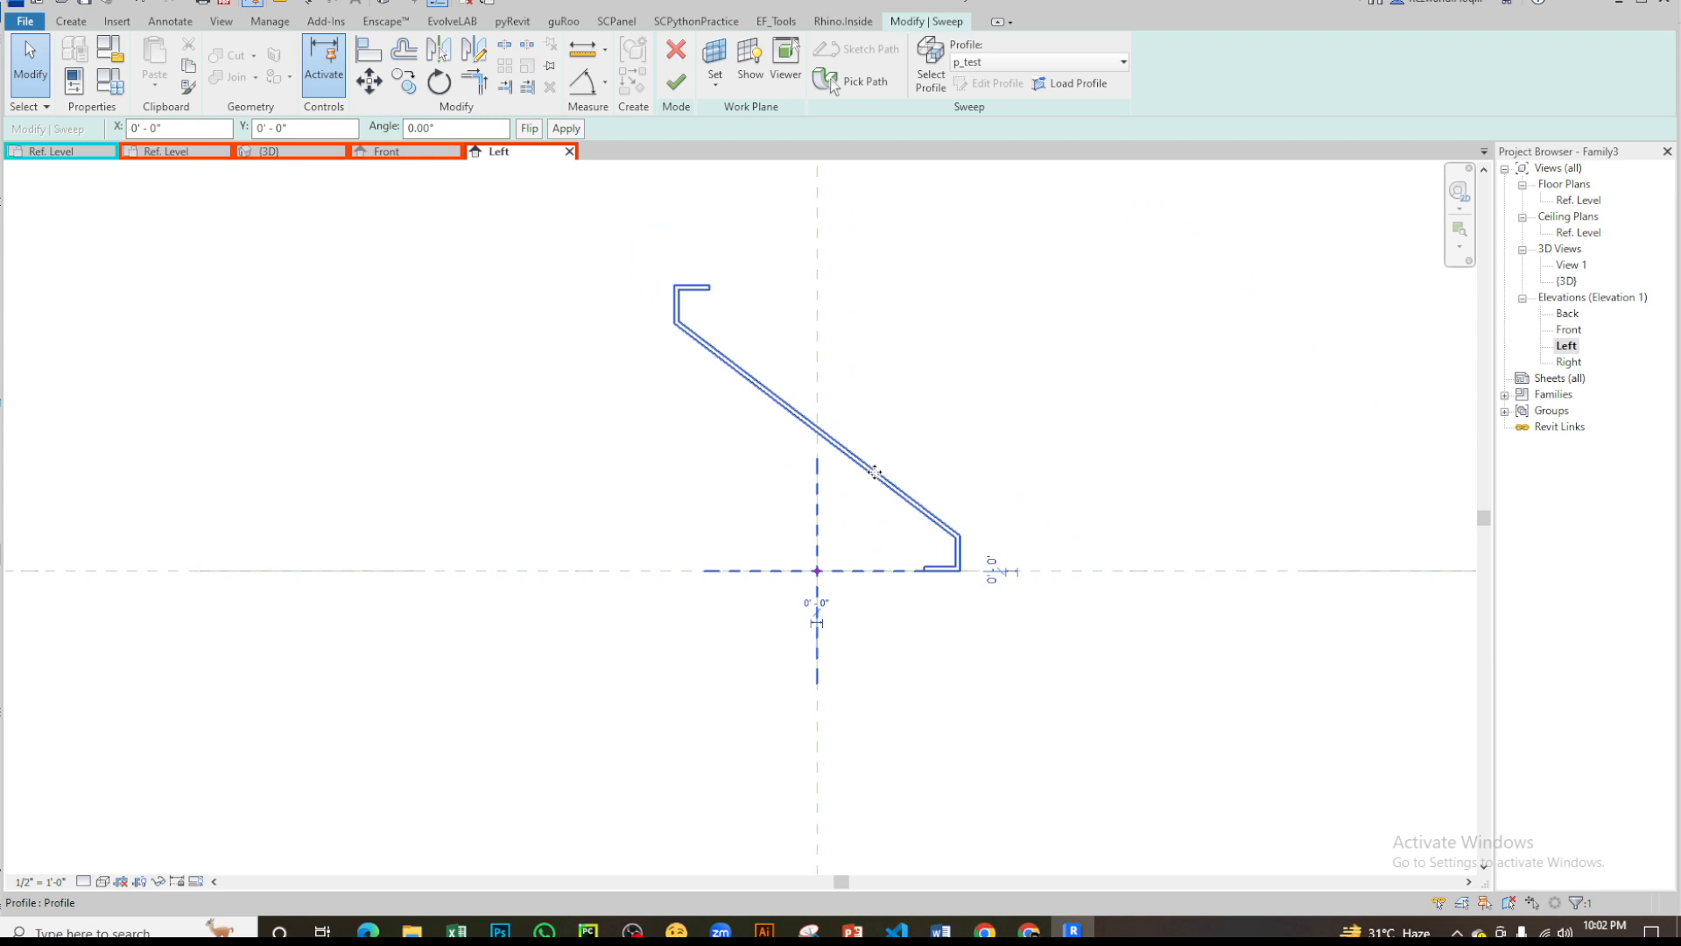
key(Escape)
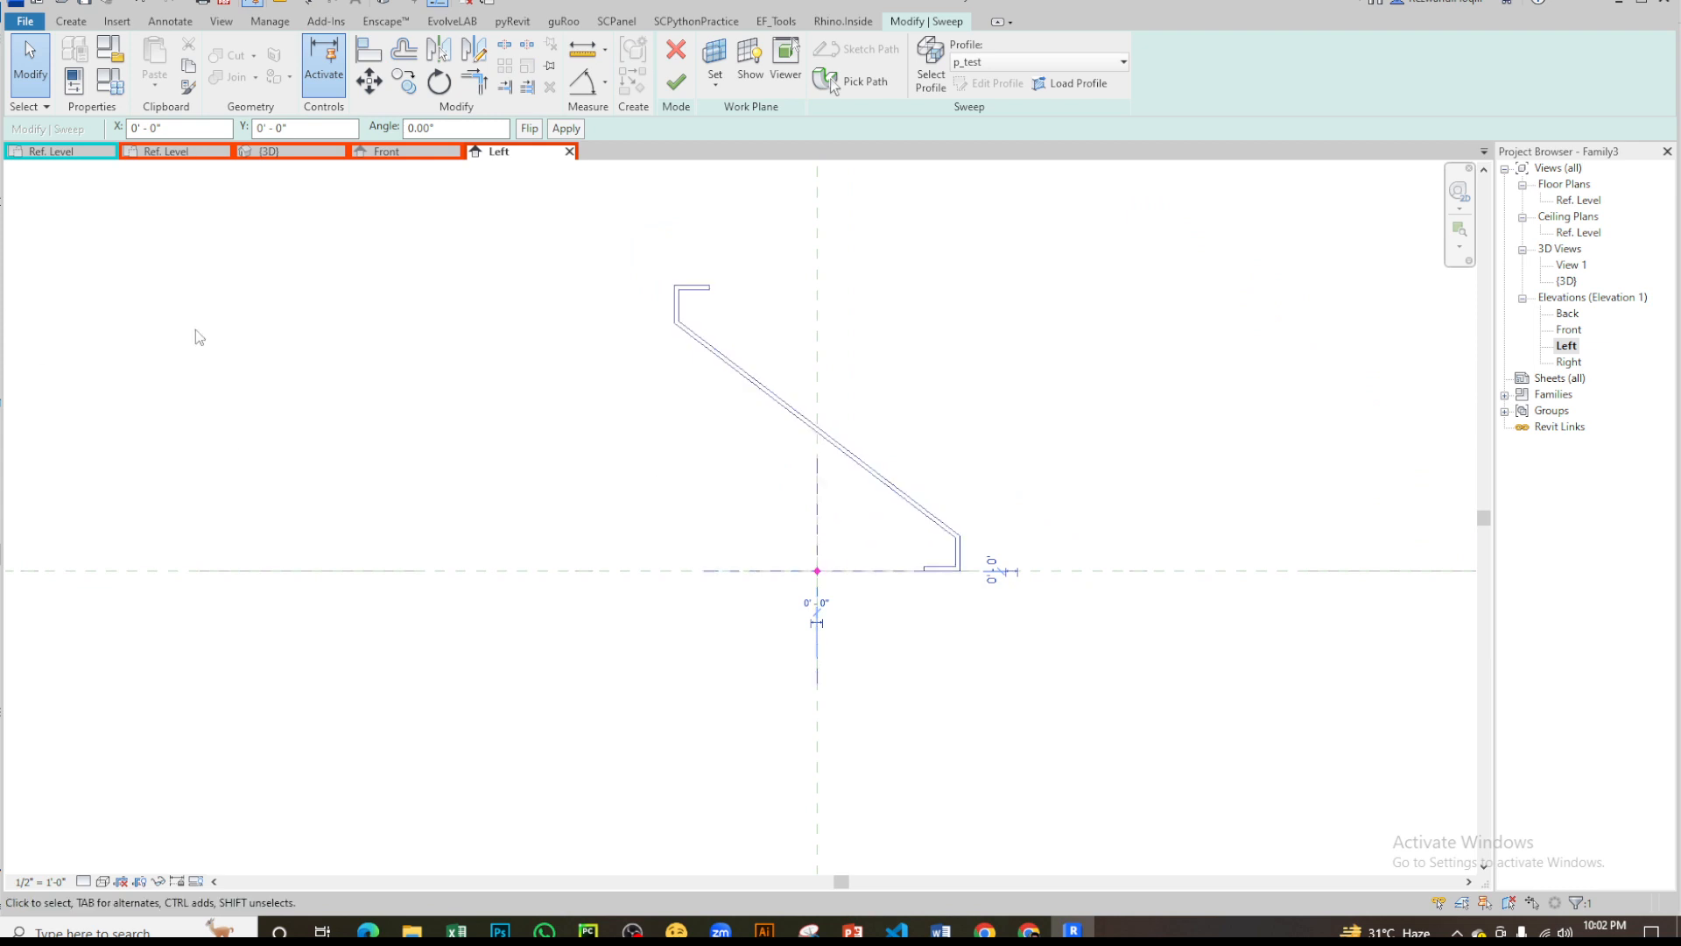
- Display the element properties and check the offset, angle and flip settings of the sweep's profile
right_click(365, 387)
click(431, 726)
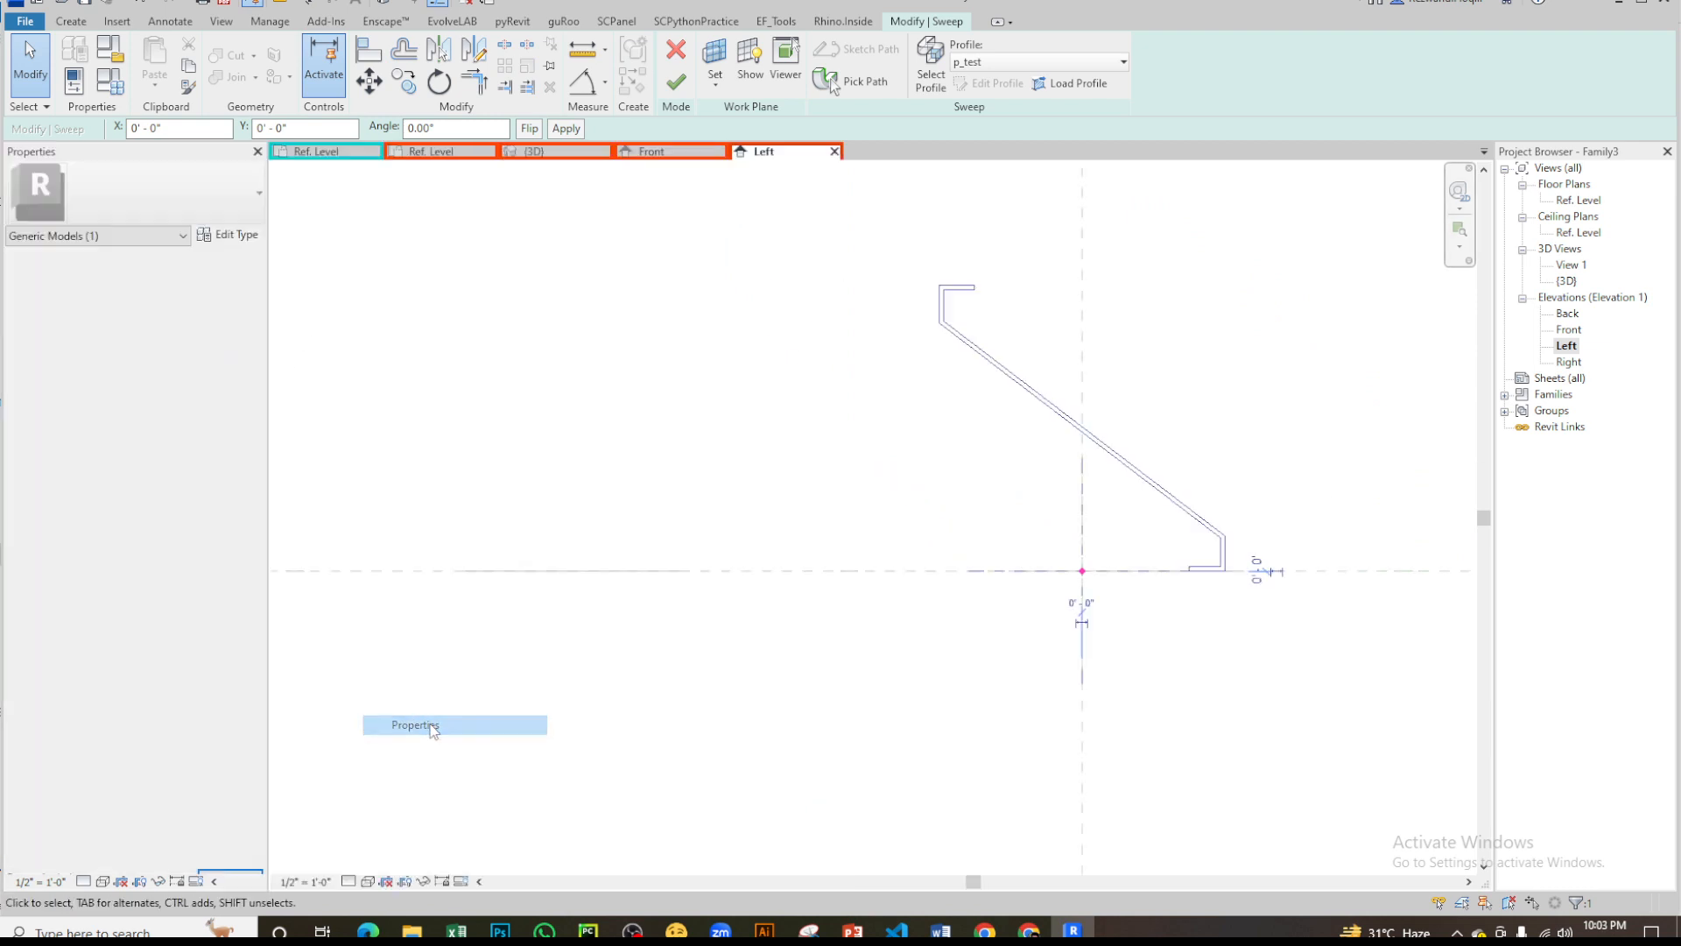
click(708, 413)
click(999, 376)
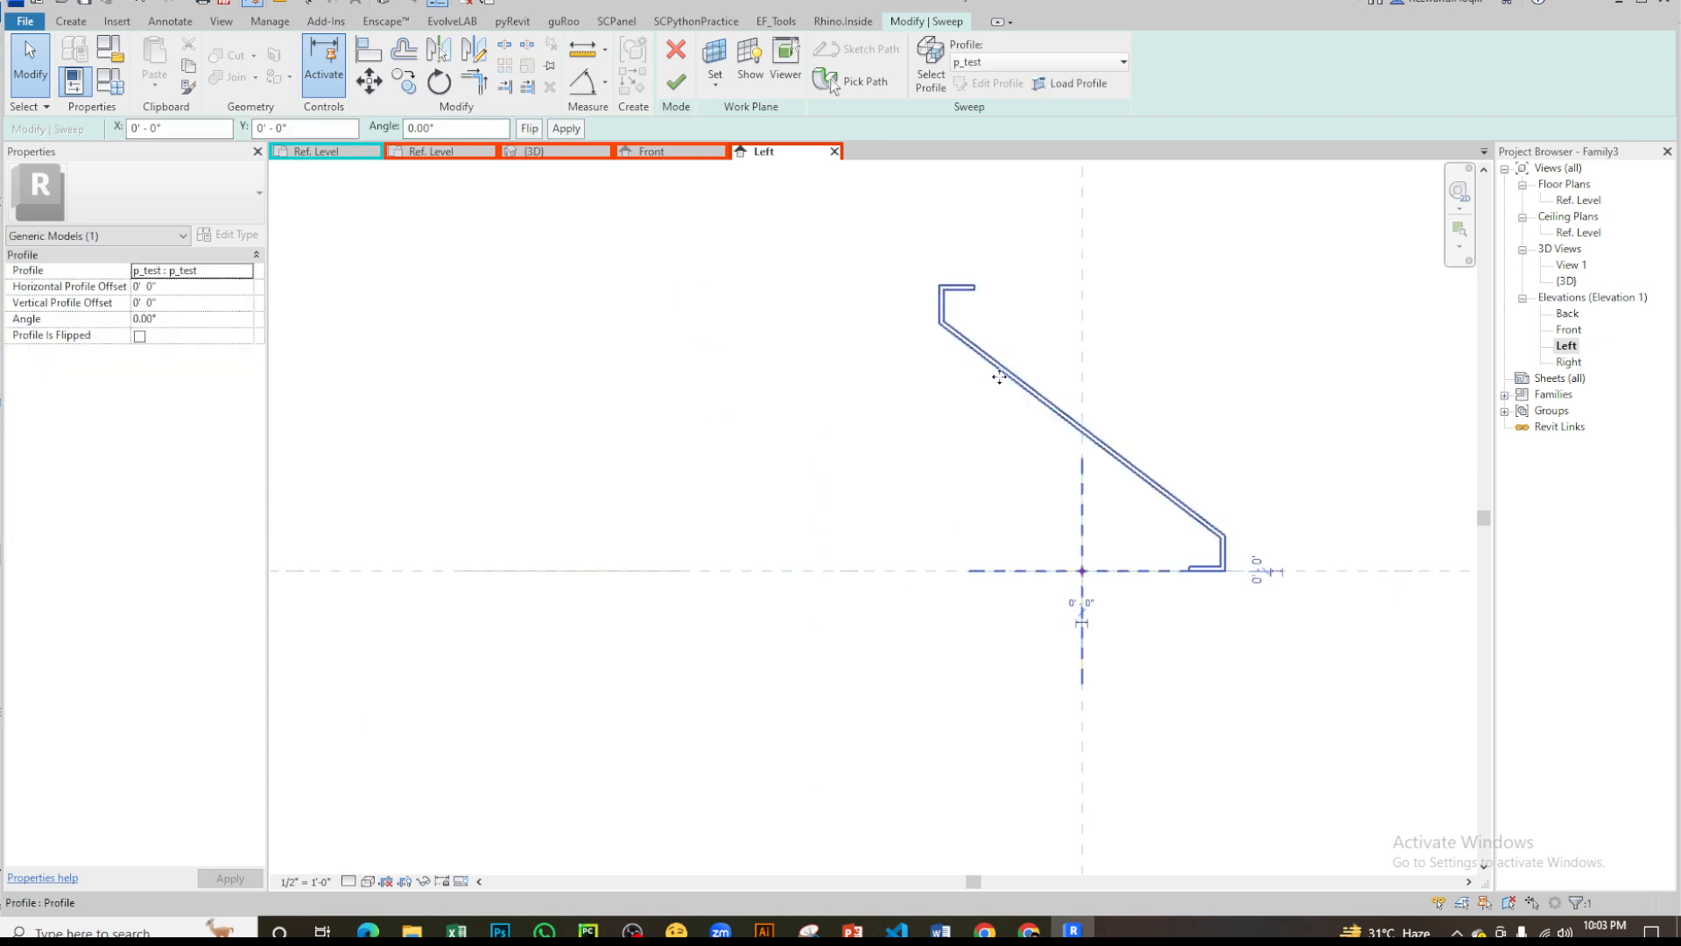
click(879, 422)
scroll(776, 555, down, 4)
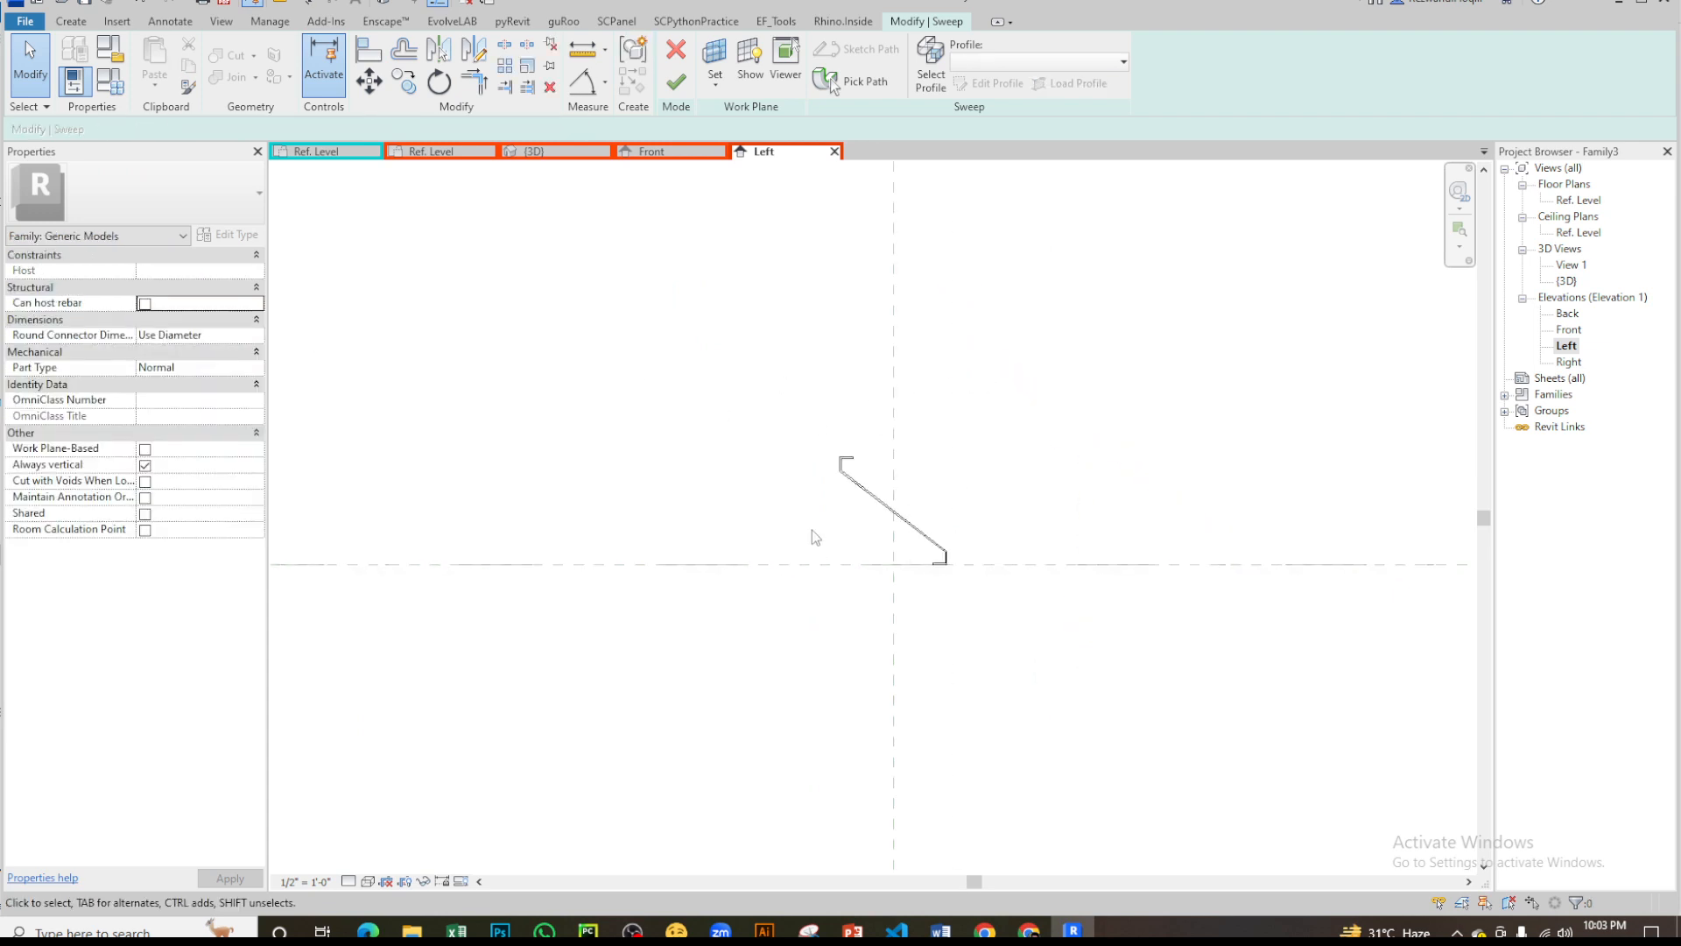
- Finish the sweep and inspect the resulting louver in the 3D view and the Left elevation
click(672, 85)
click(1097, 448)
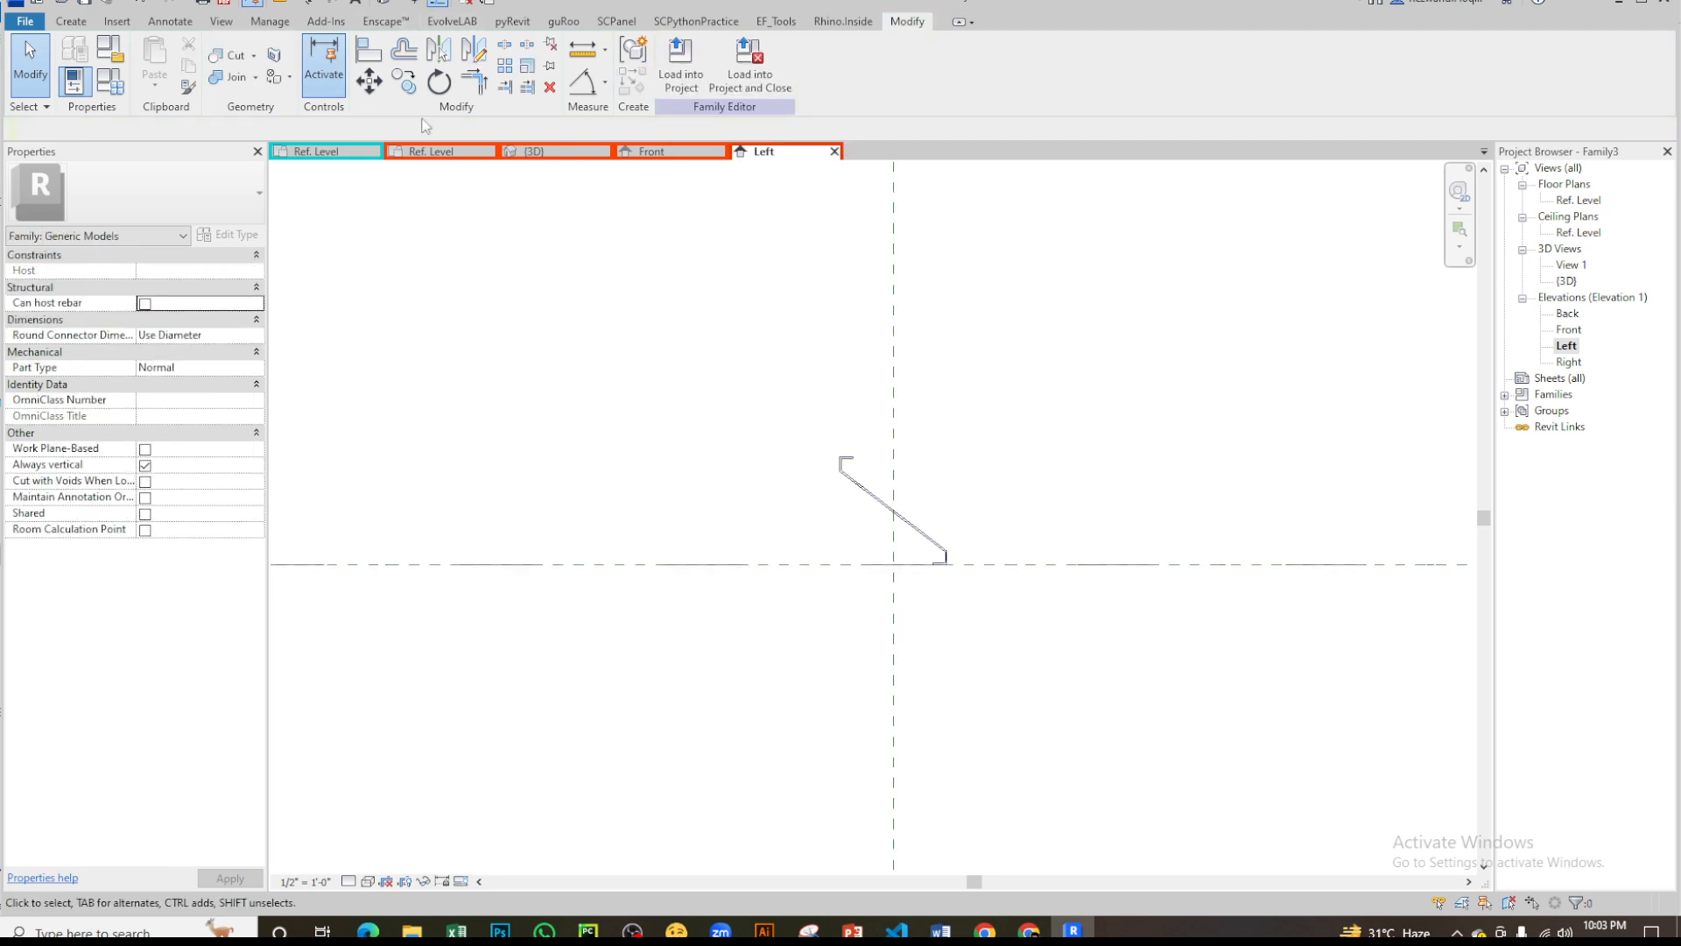
click(536, 152)
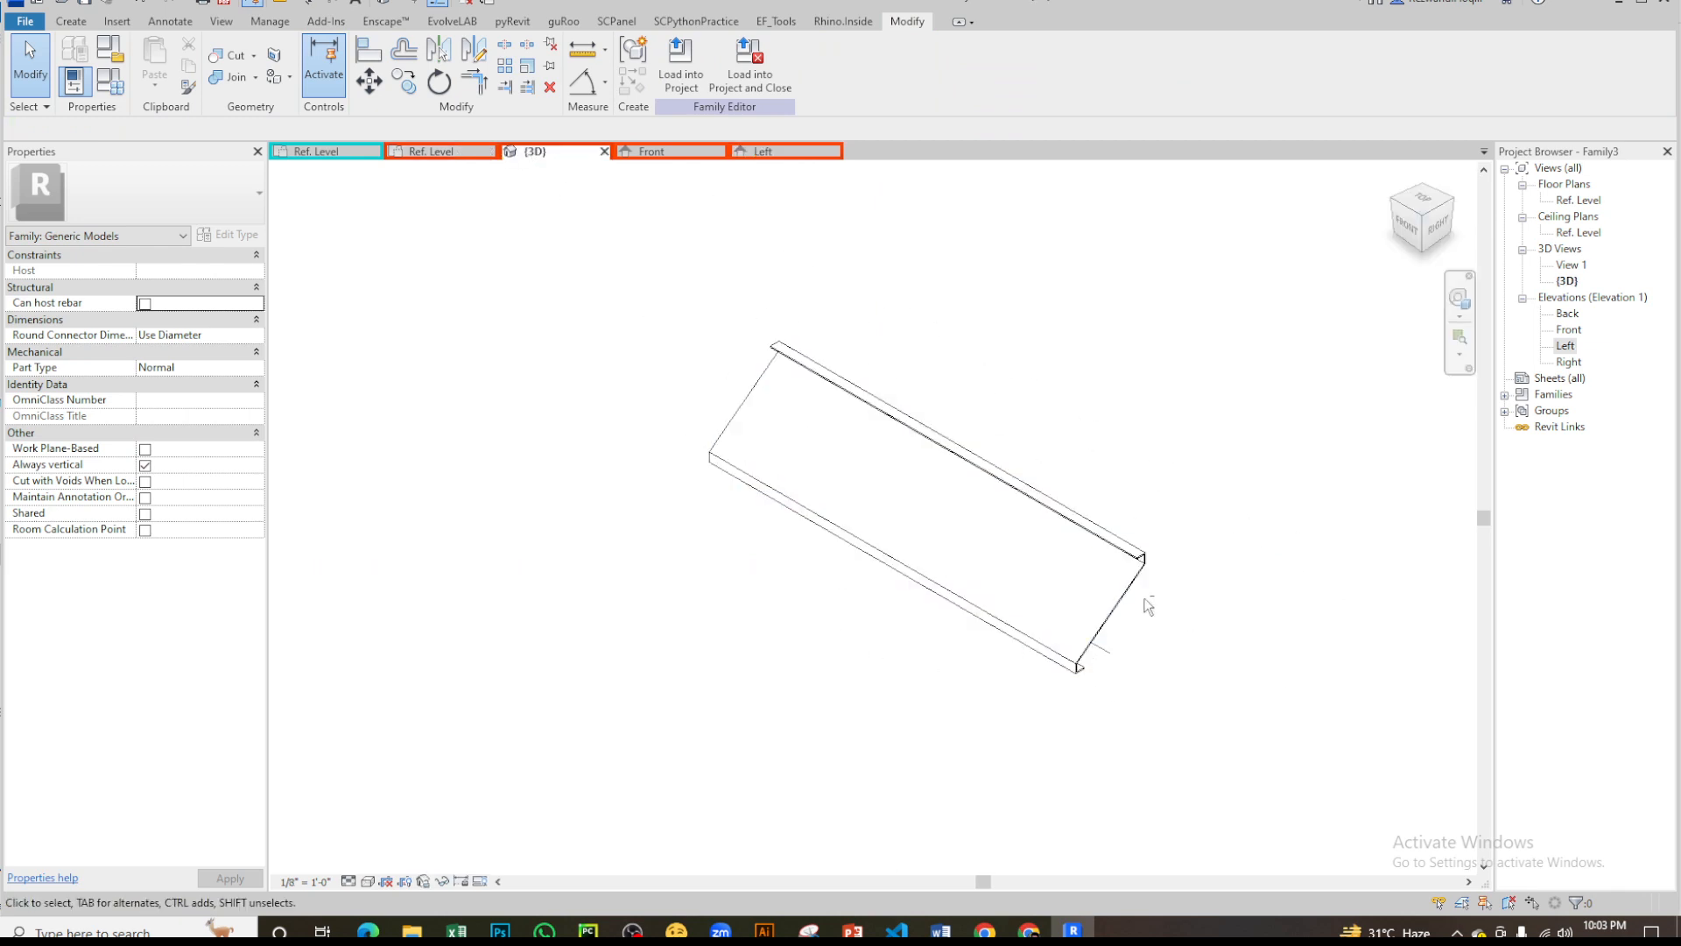
shift+middle_drag(1147, 604, 980, 403)
click(771, 152)
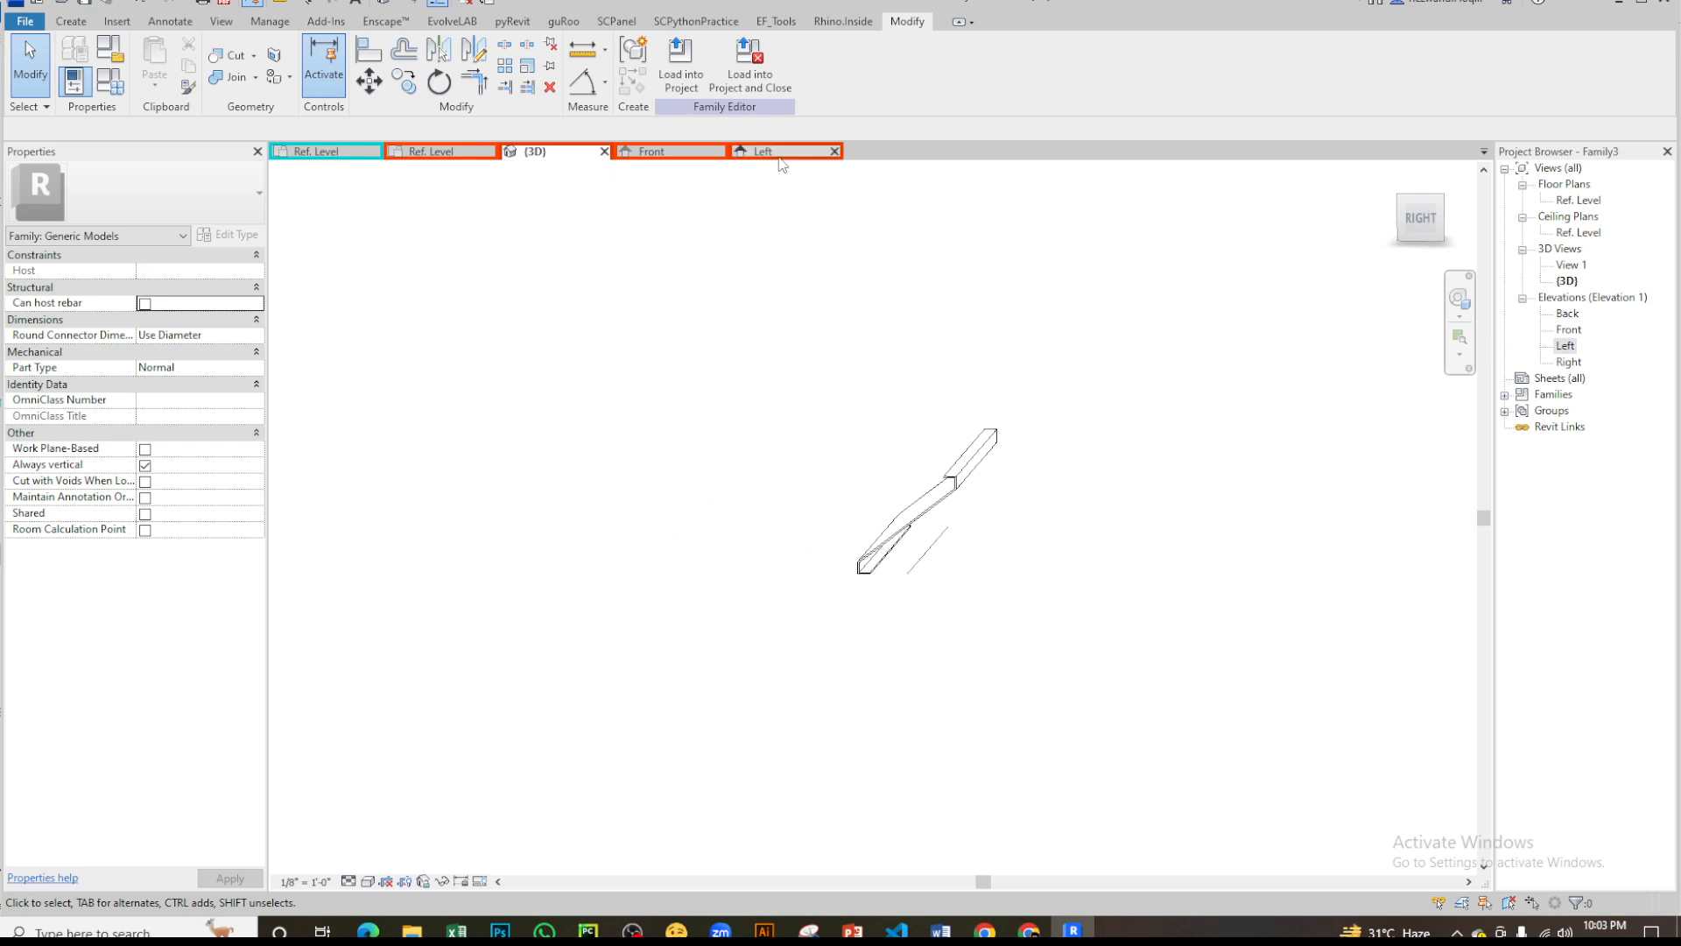
scroll(872, 560, up, 3)
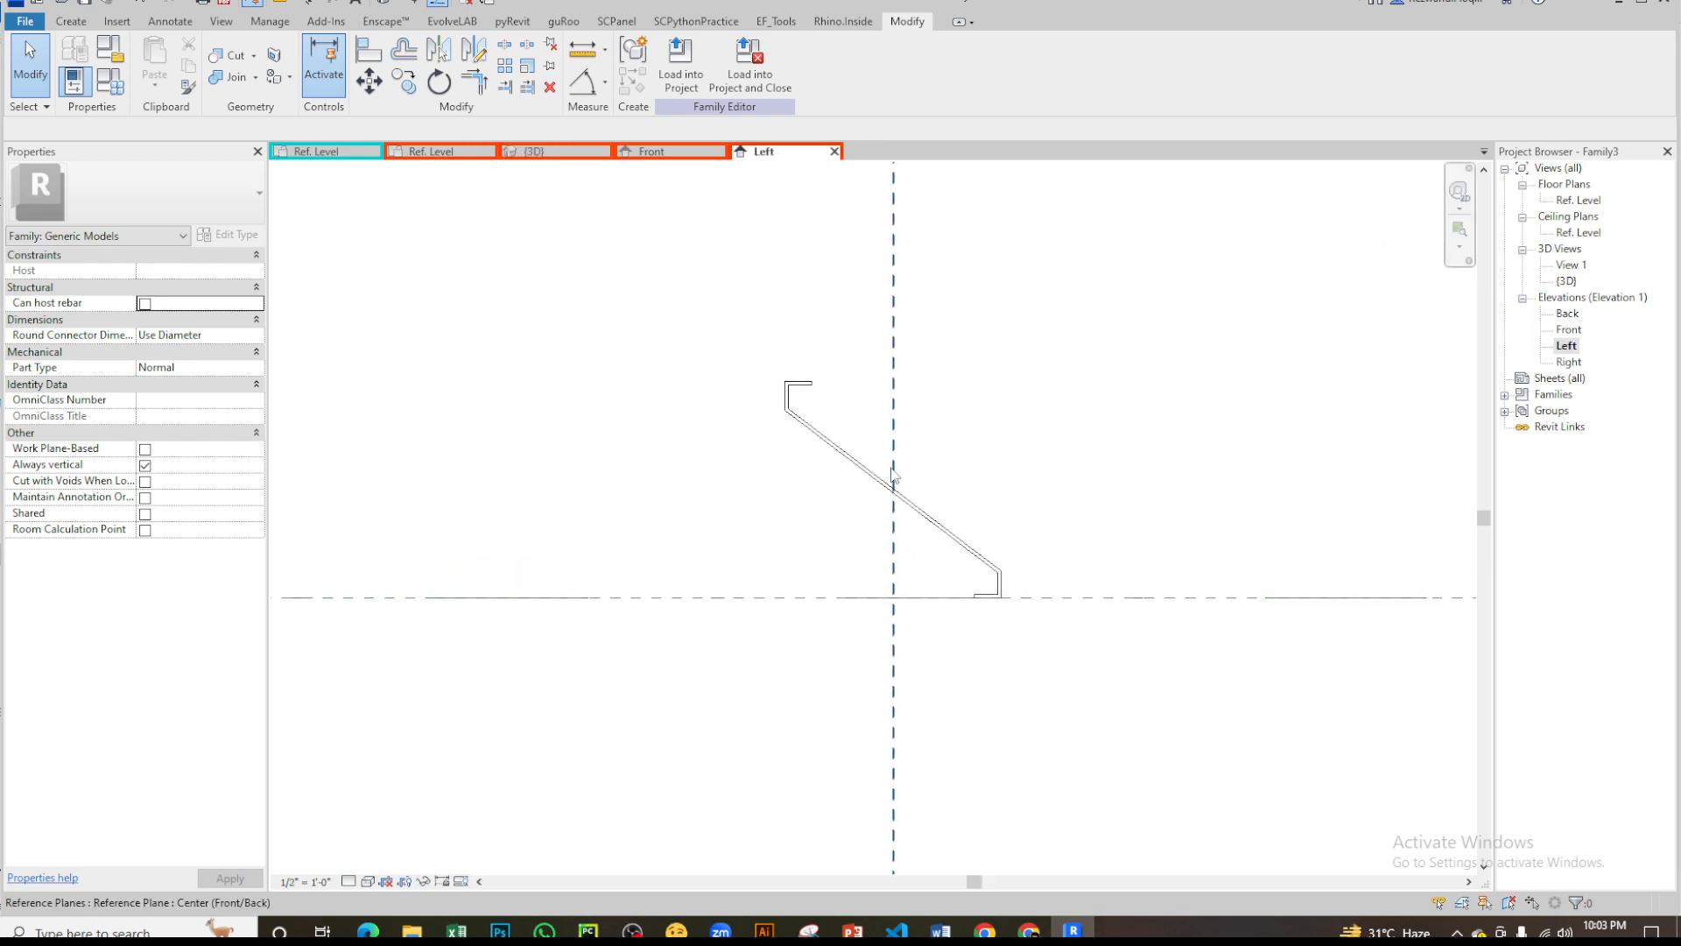
- Try a Vertical Profile Offset of 3" on the louver sweep
click(952, 541)
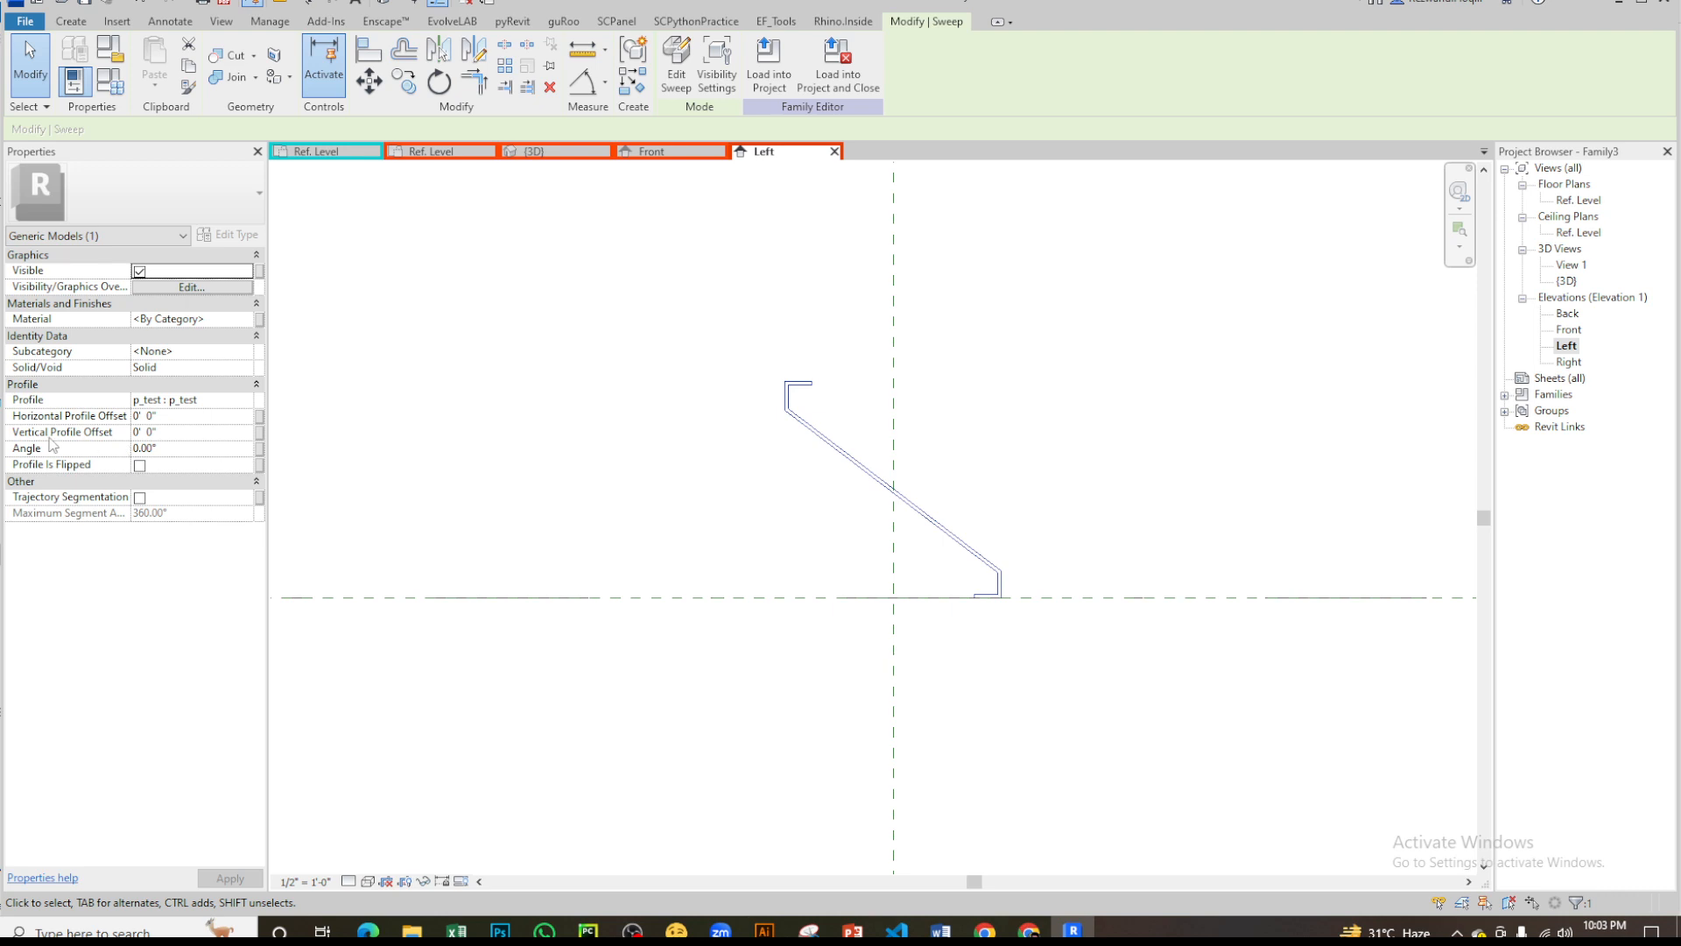
click(176, 433)
text(3)
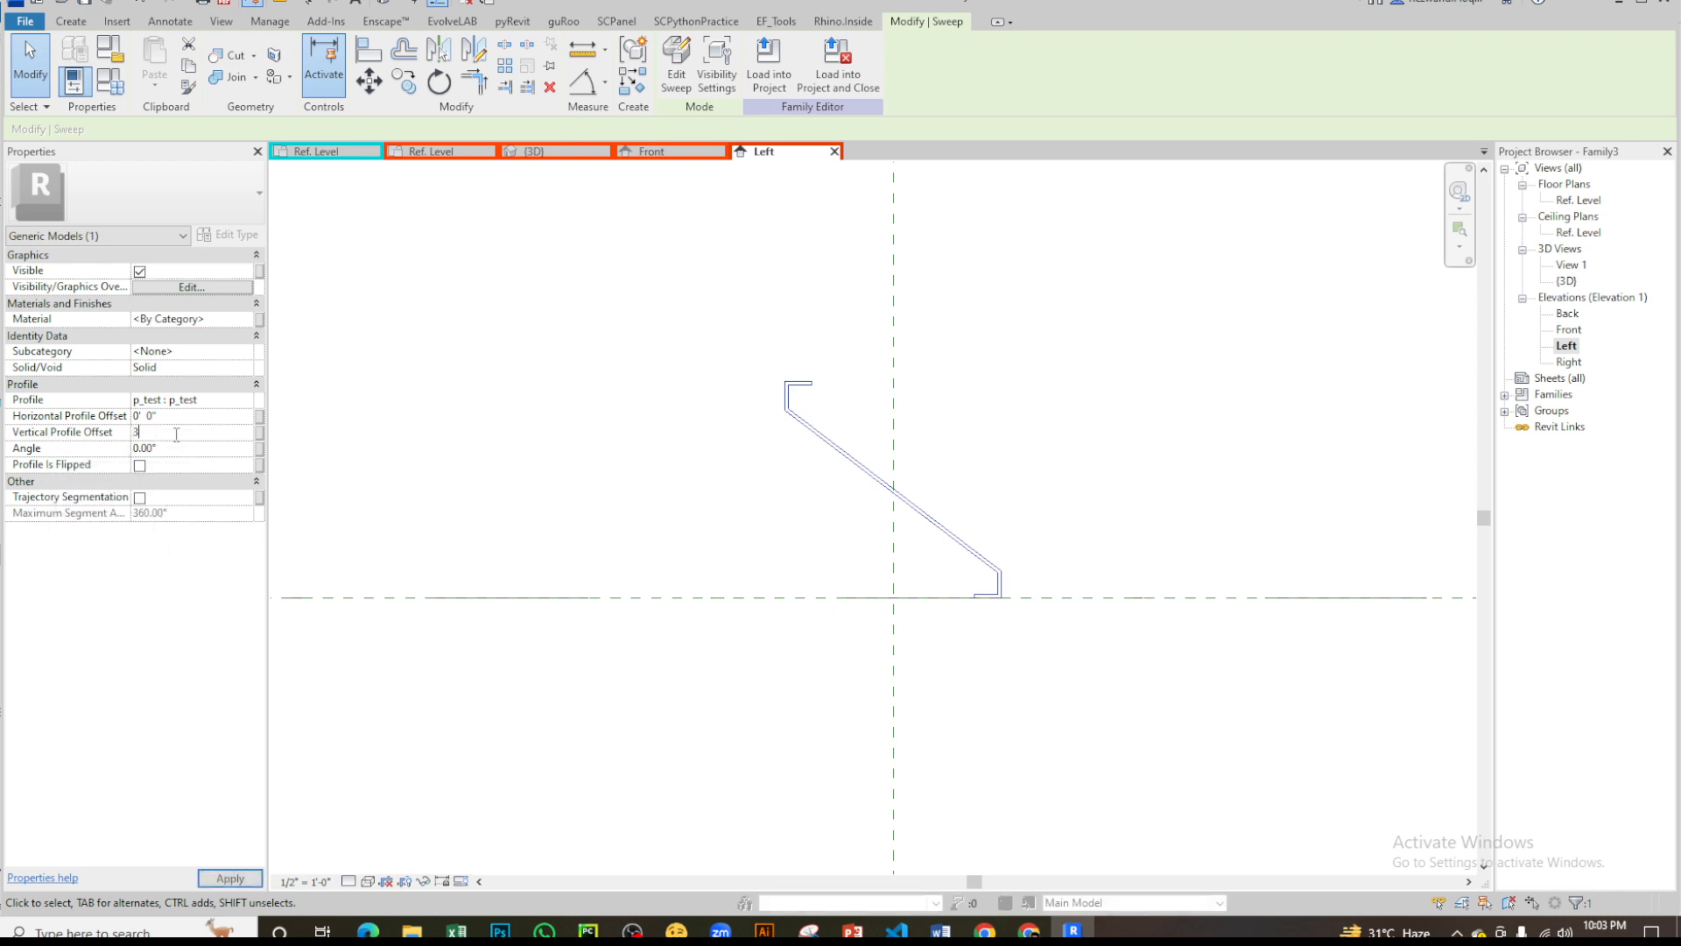
key(Return)
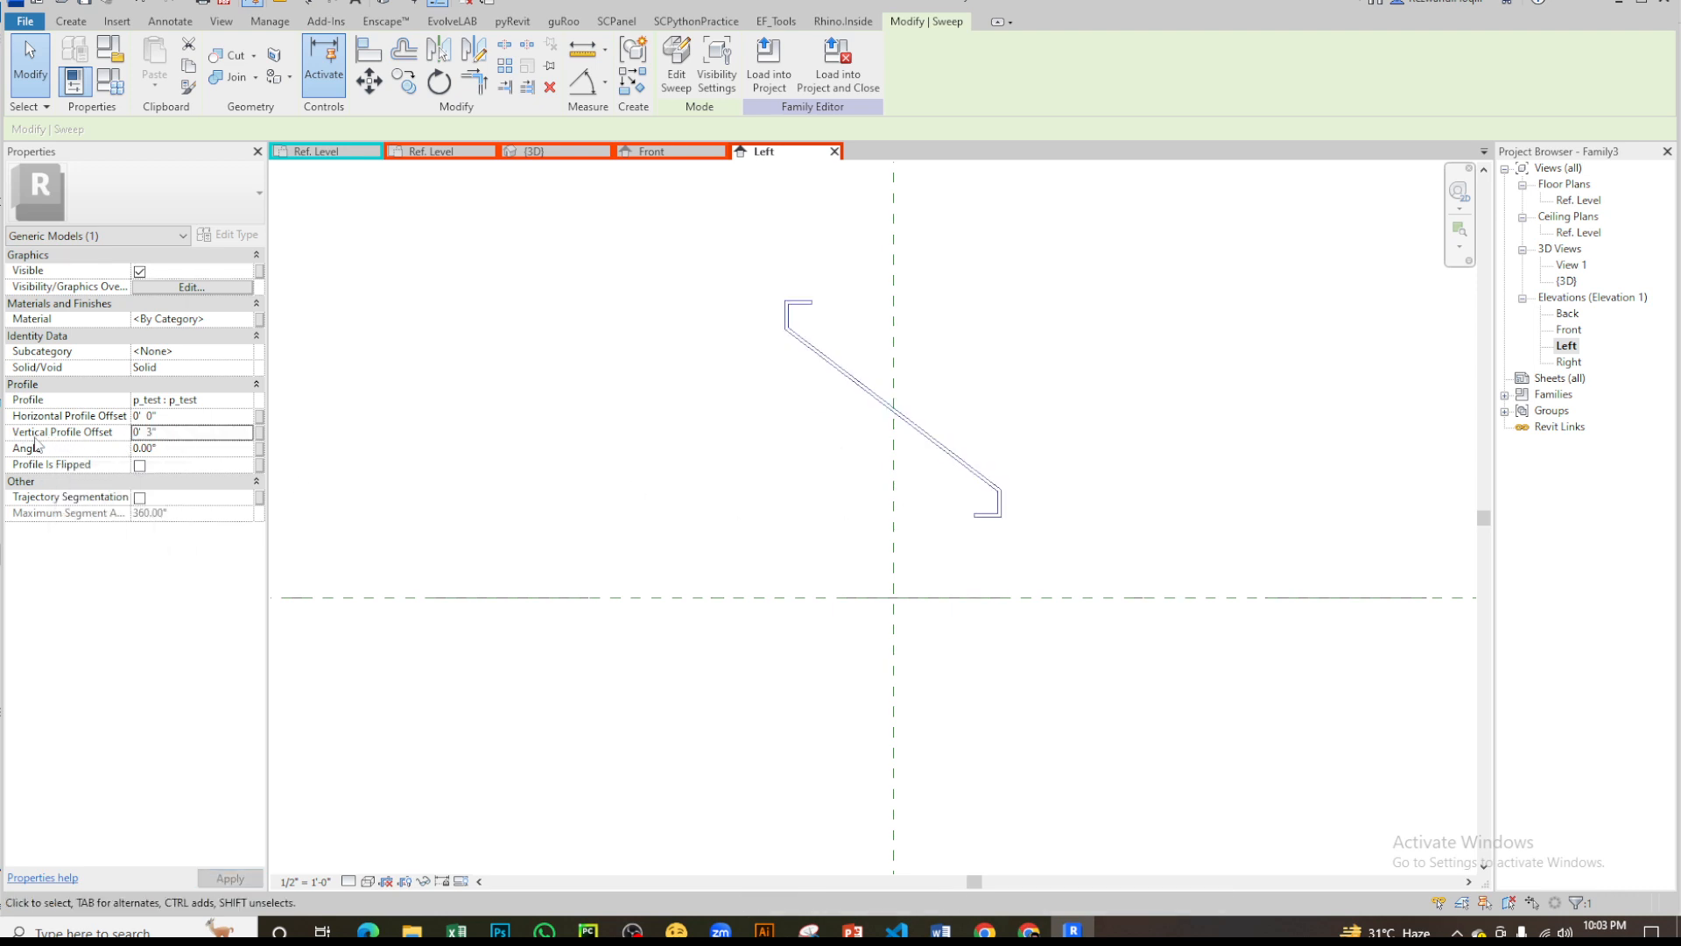
click(570, 456)
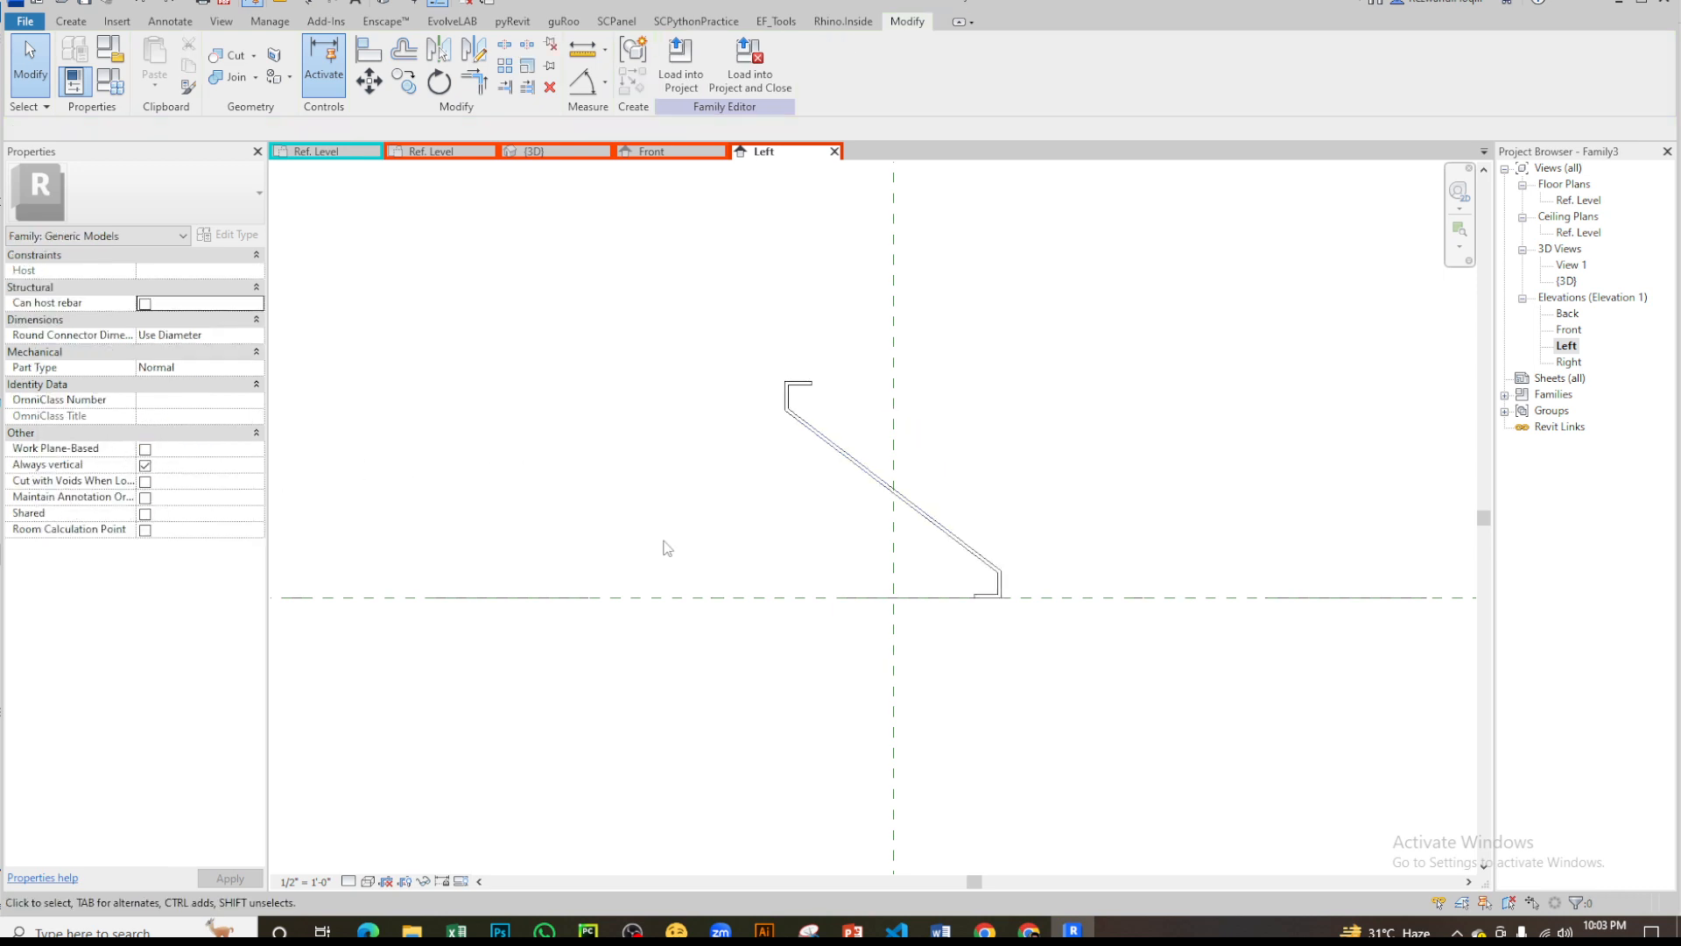
- Review the sweep's profile offset properties, the reference level and the family's type parameters
click(897, 493)
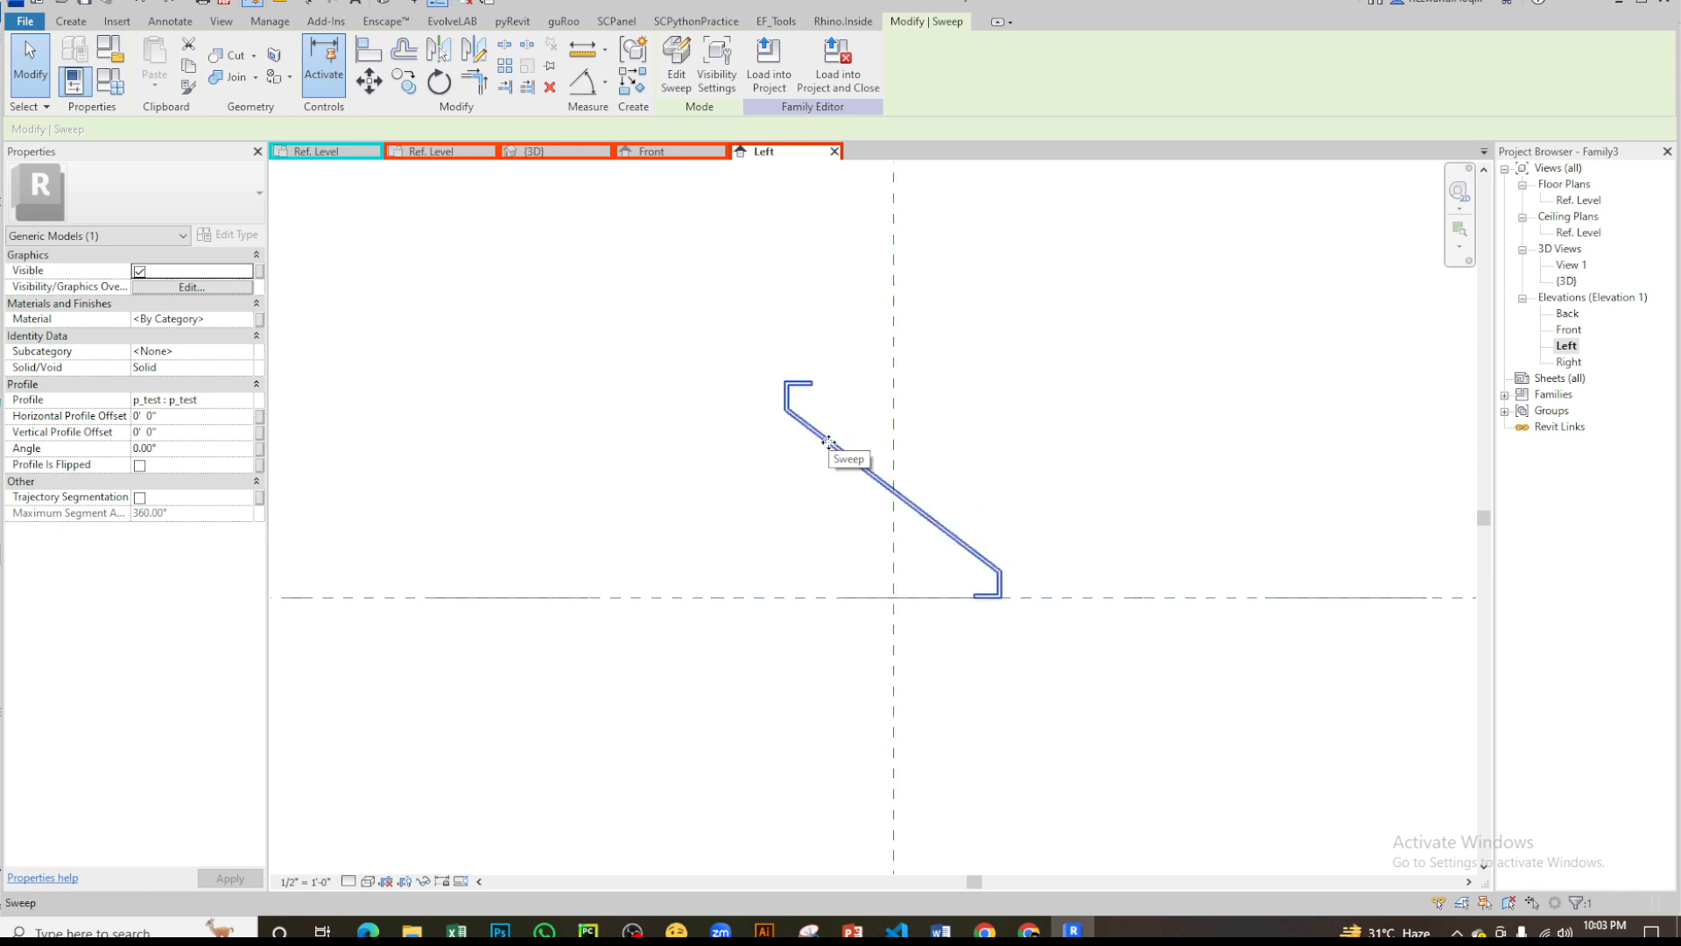
click(807, 596)
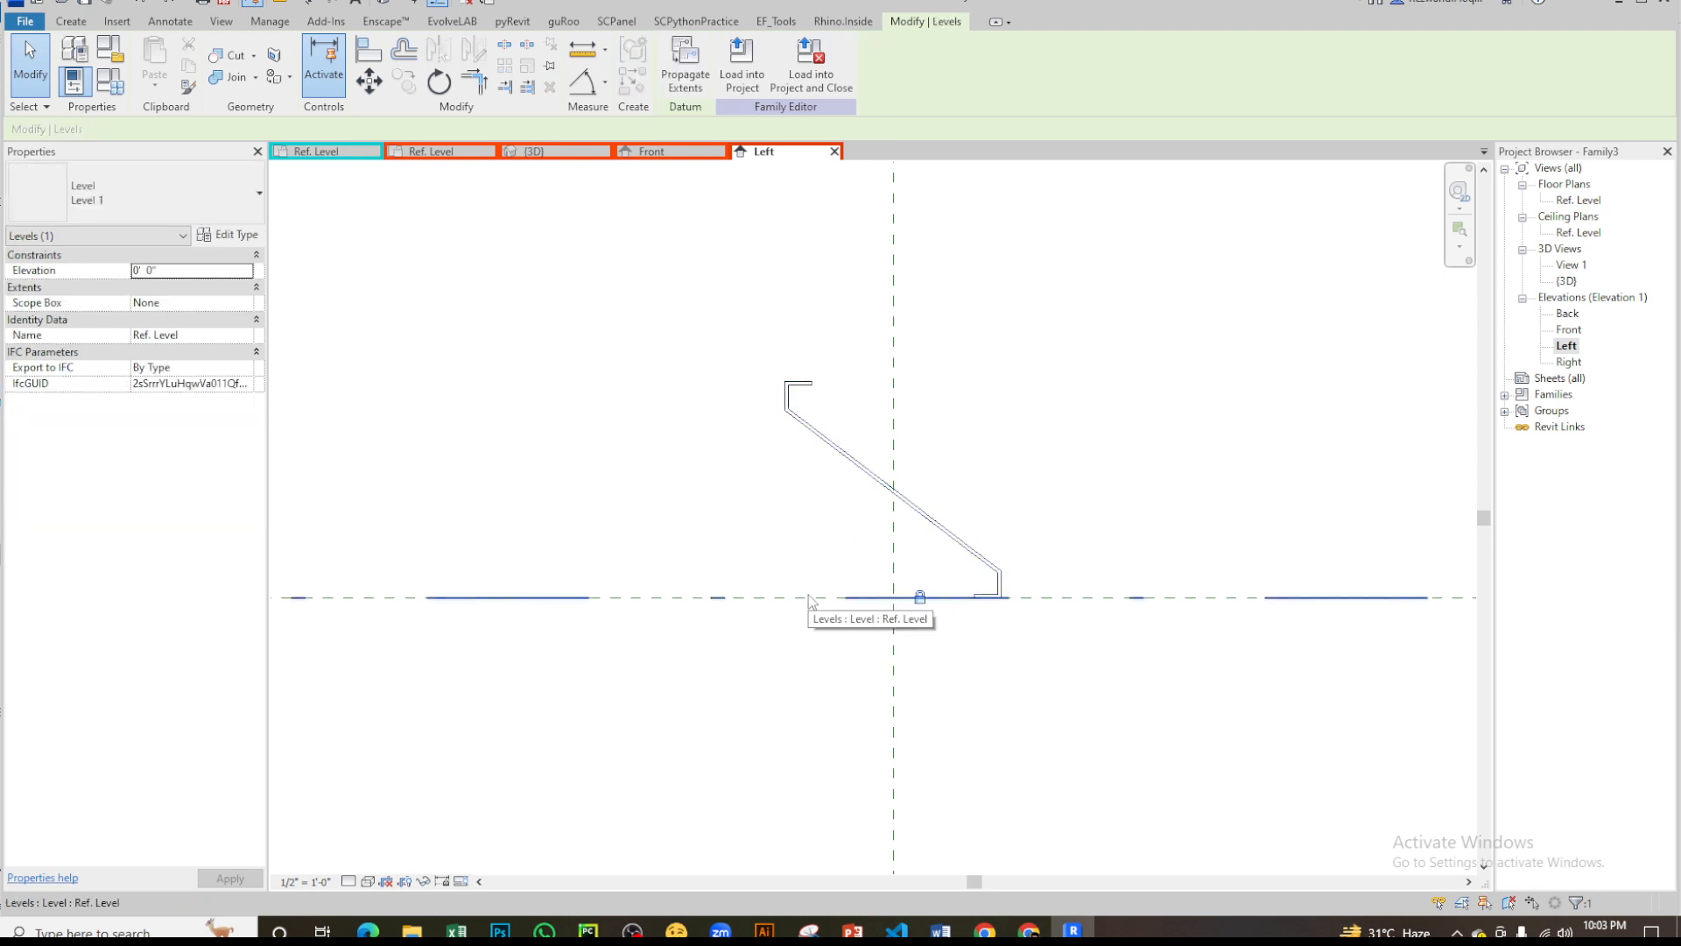
click(806, 585)
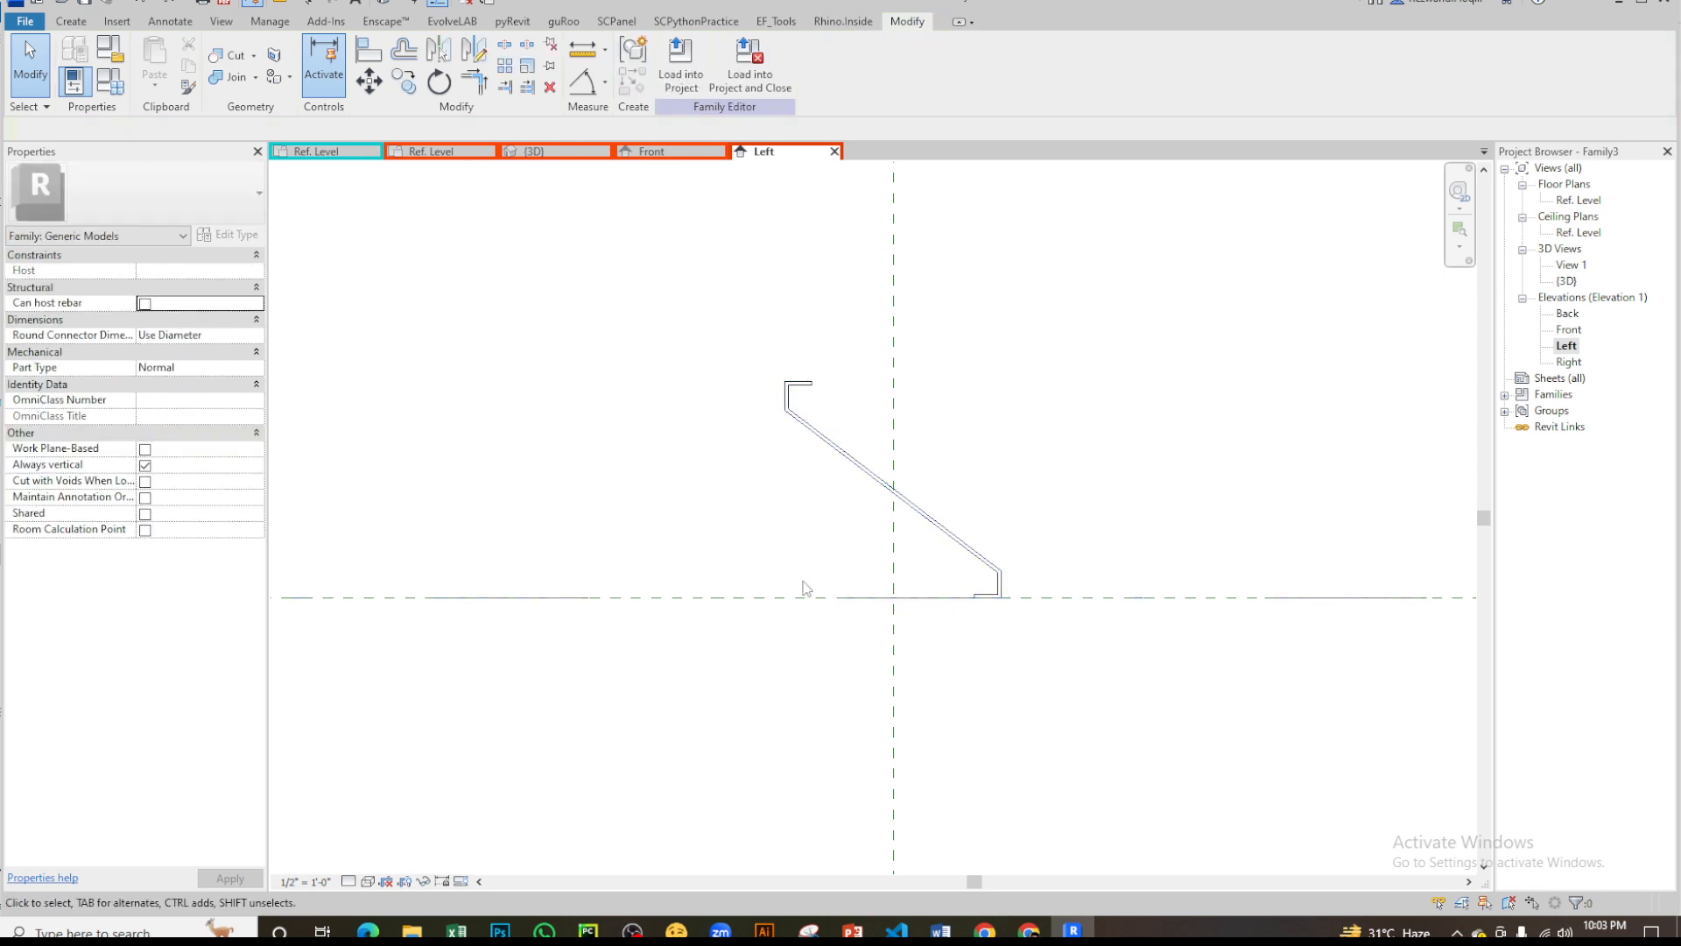
click(878, 467)
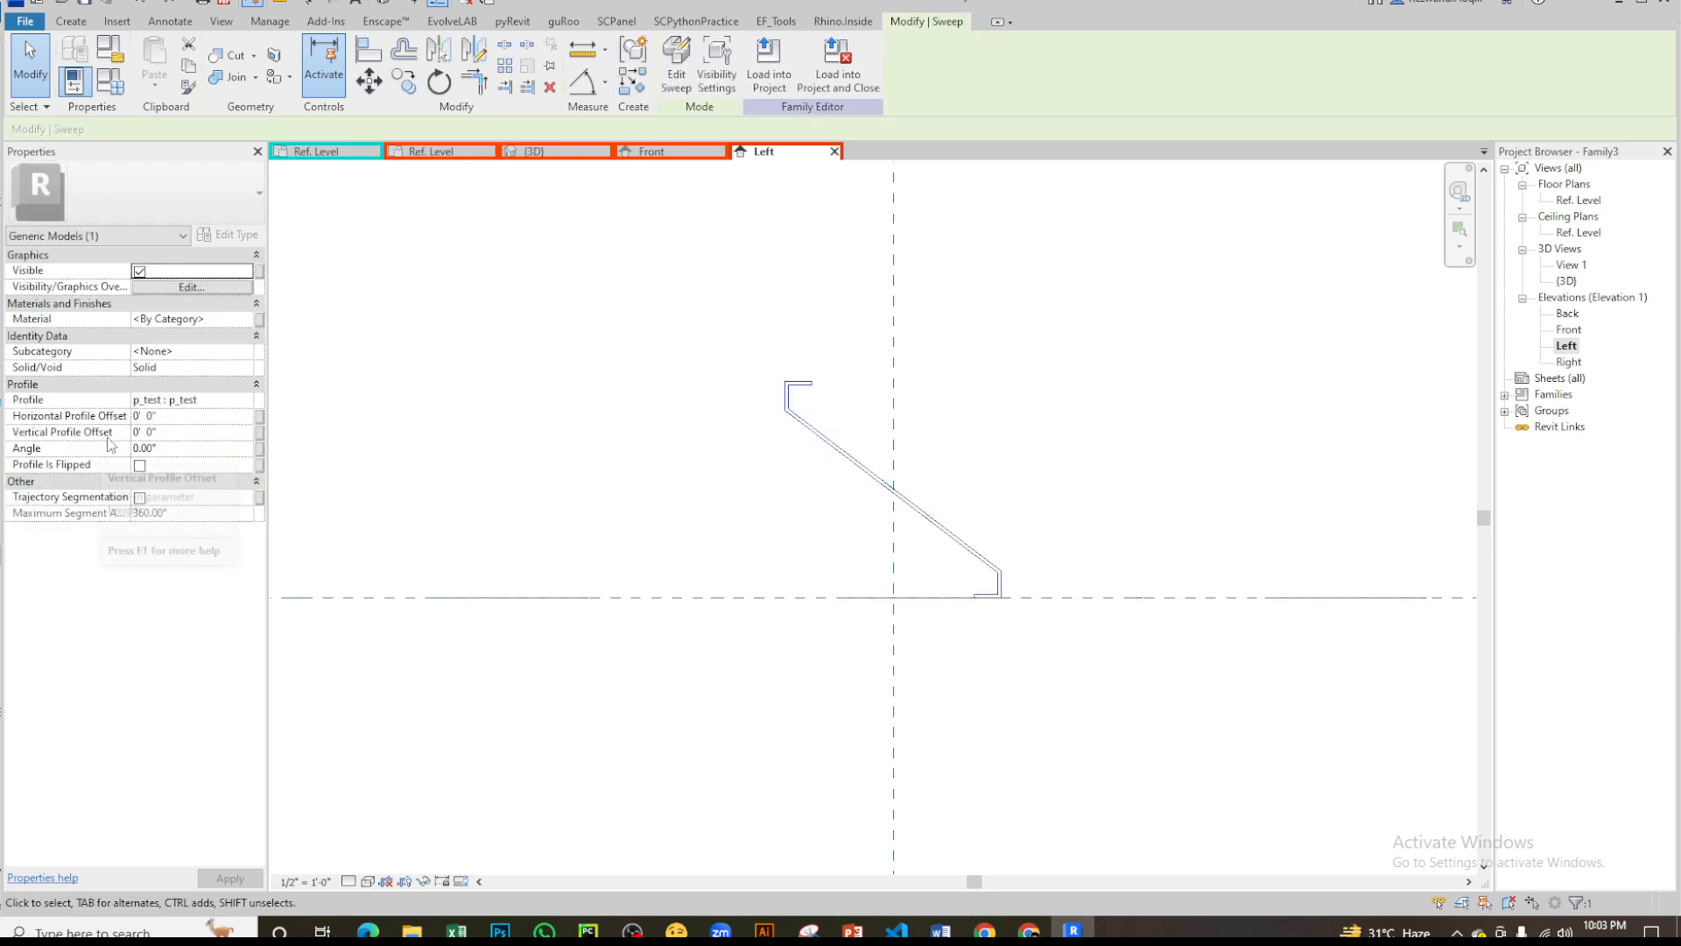
click(651, 458)
click(109, 81)
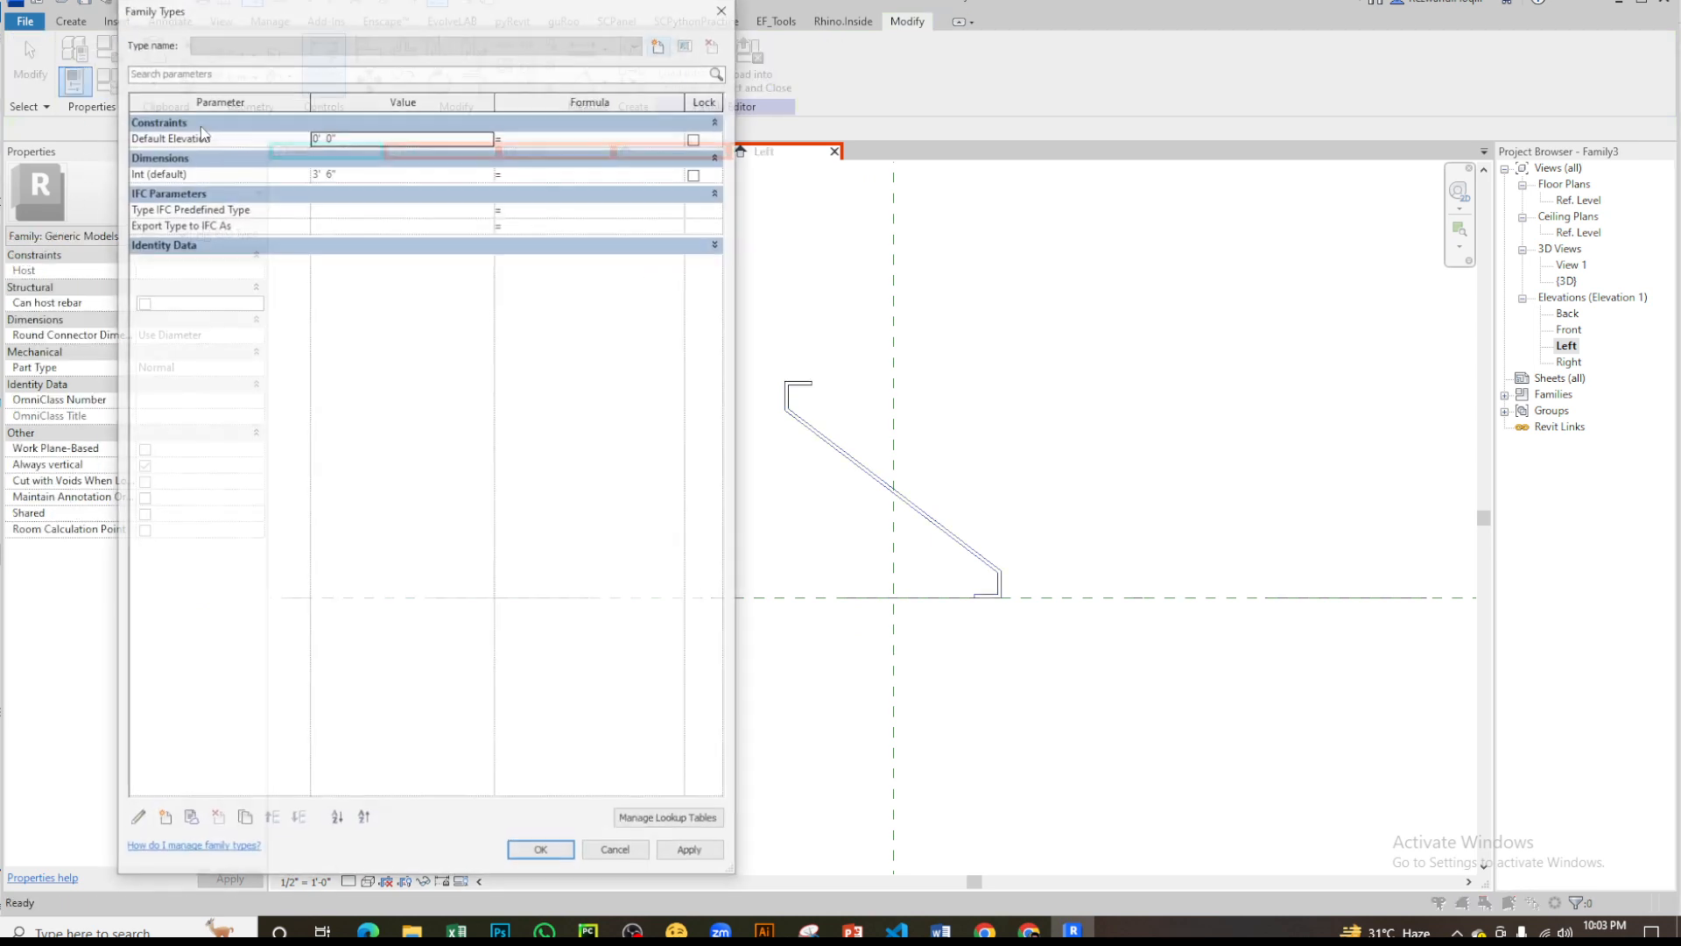
key(Escape)
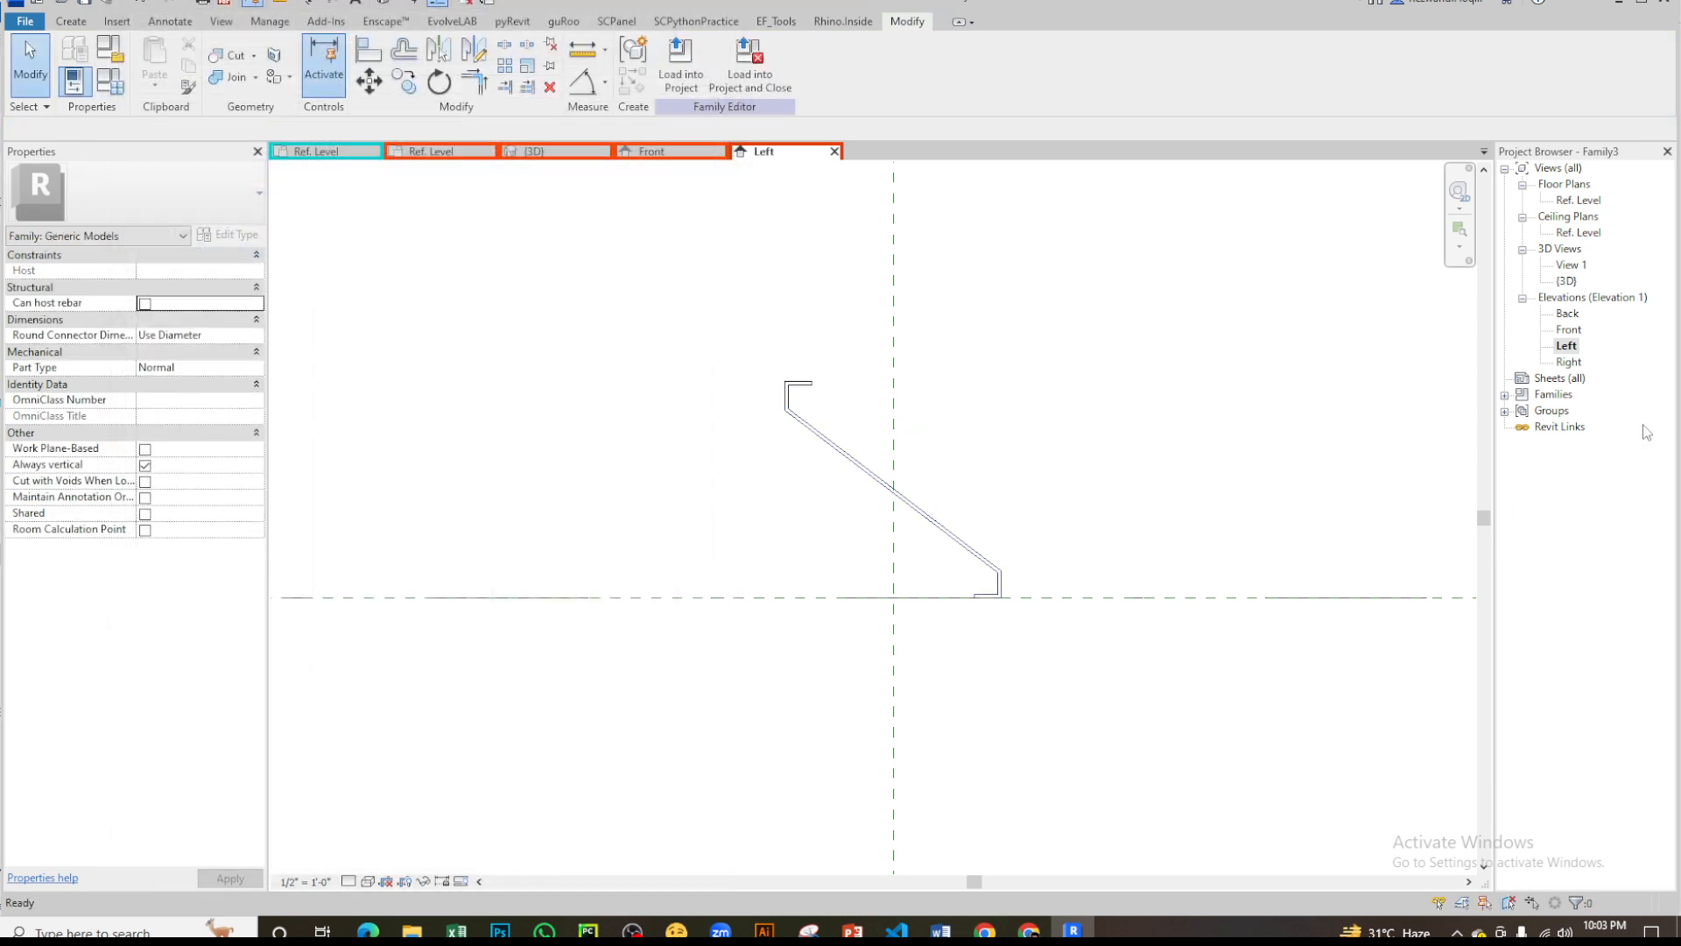
- Open the type properties of the p_test profile loaded in the Generic Model family
click(1504, 395)
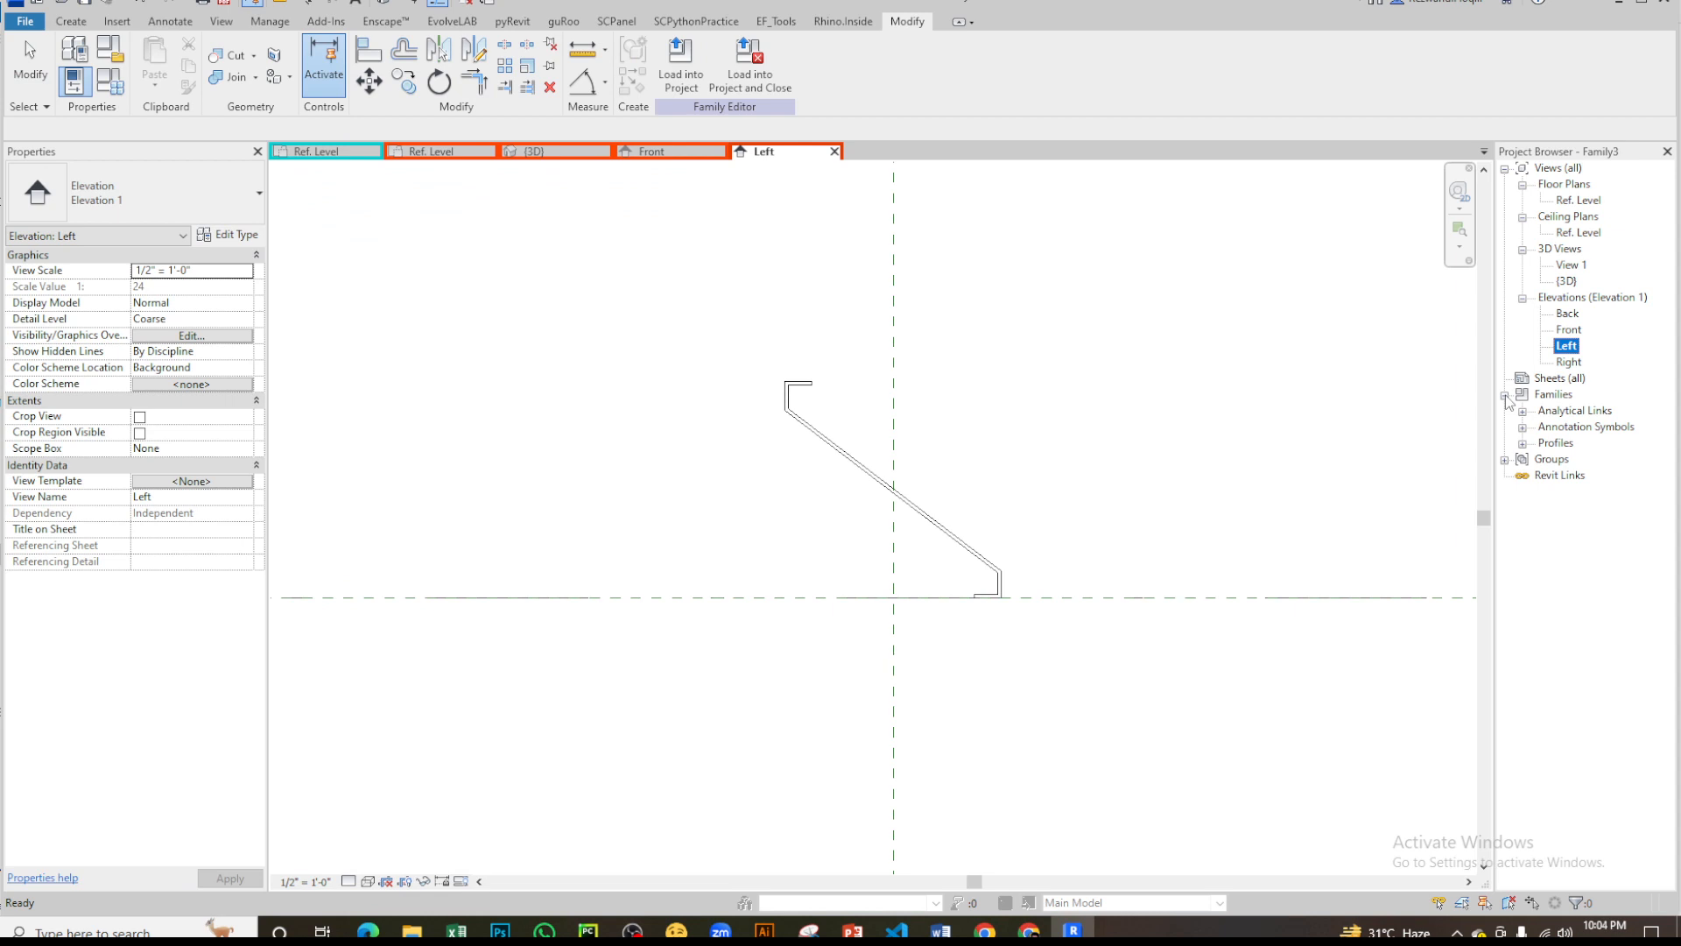
click(1523, 444)
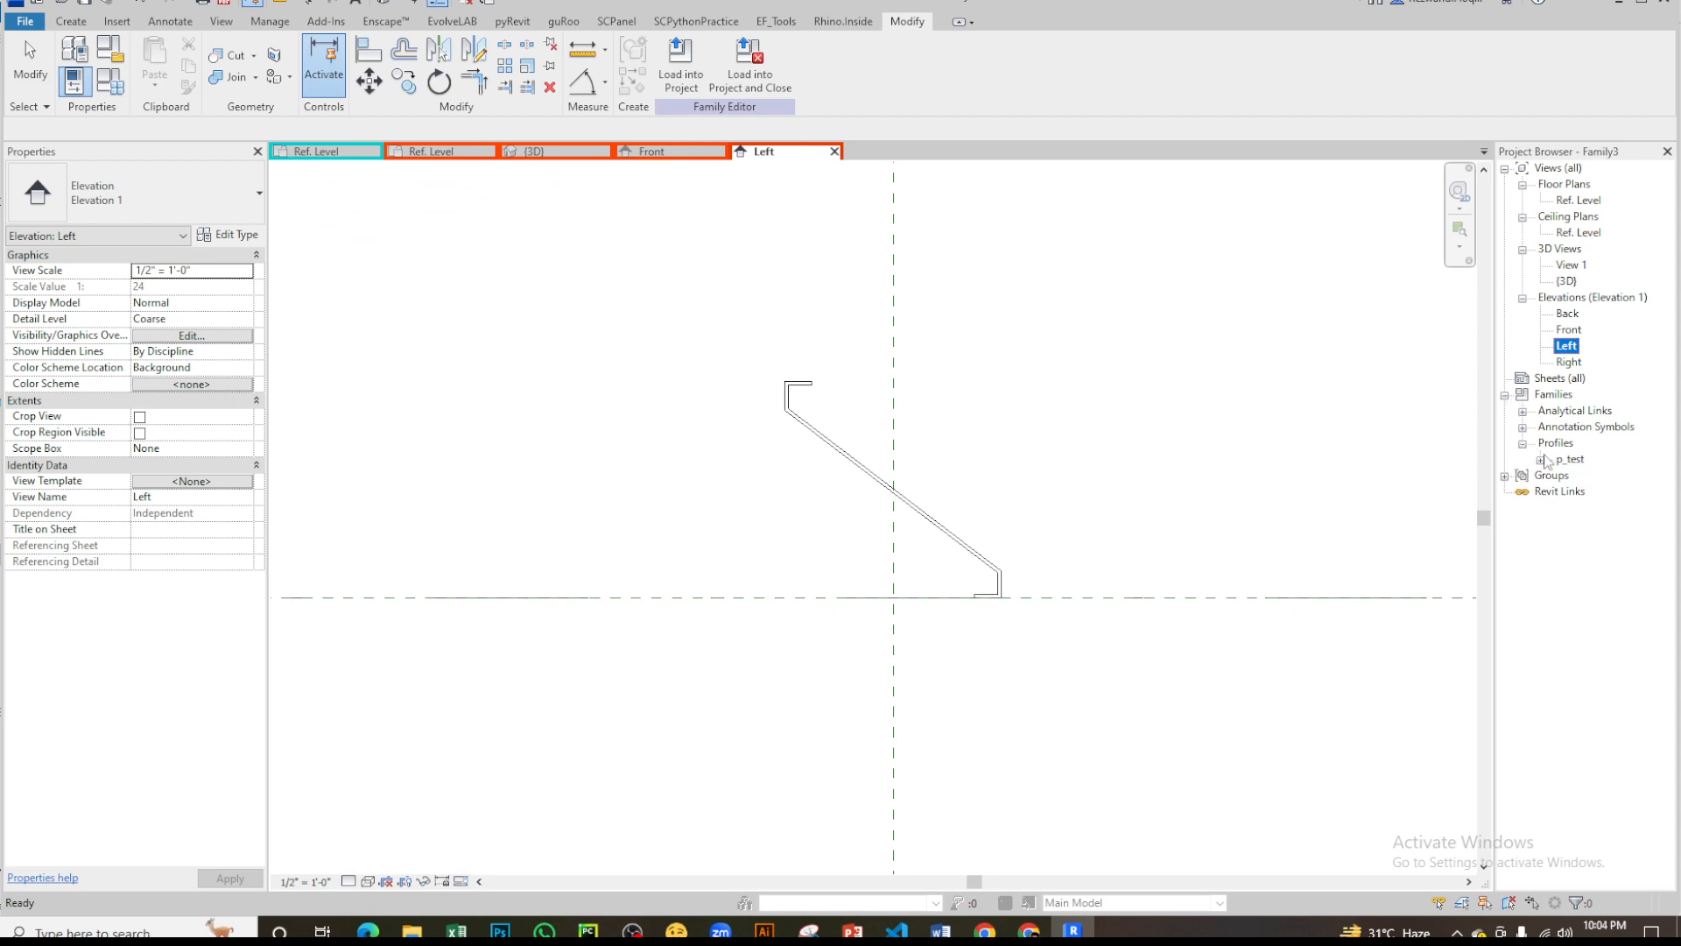
double_click(1568, 457)
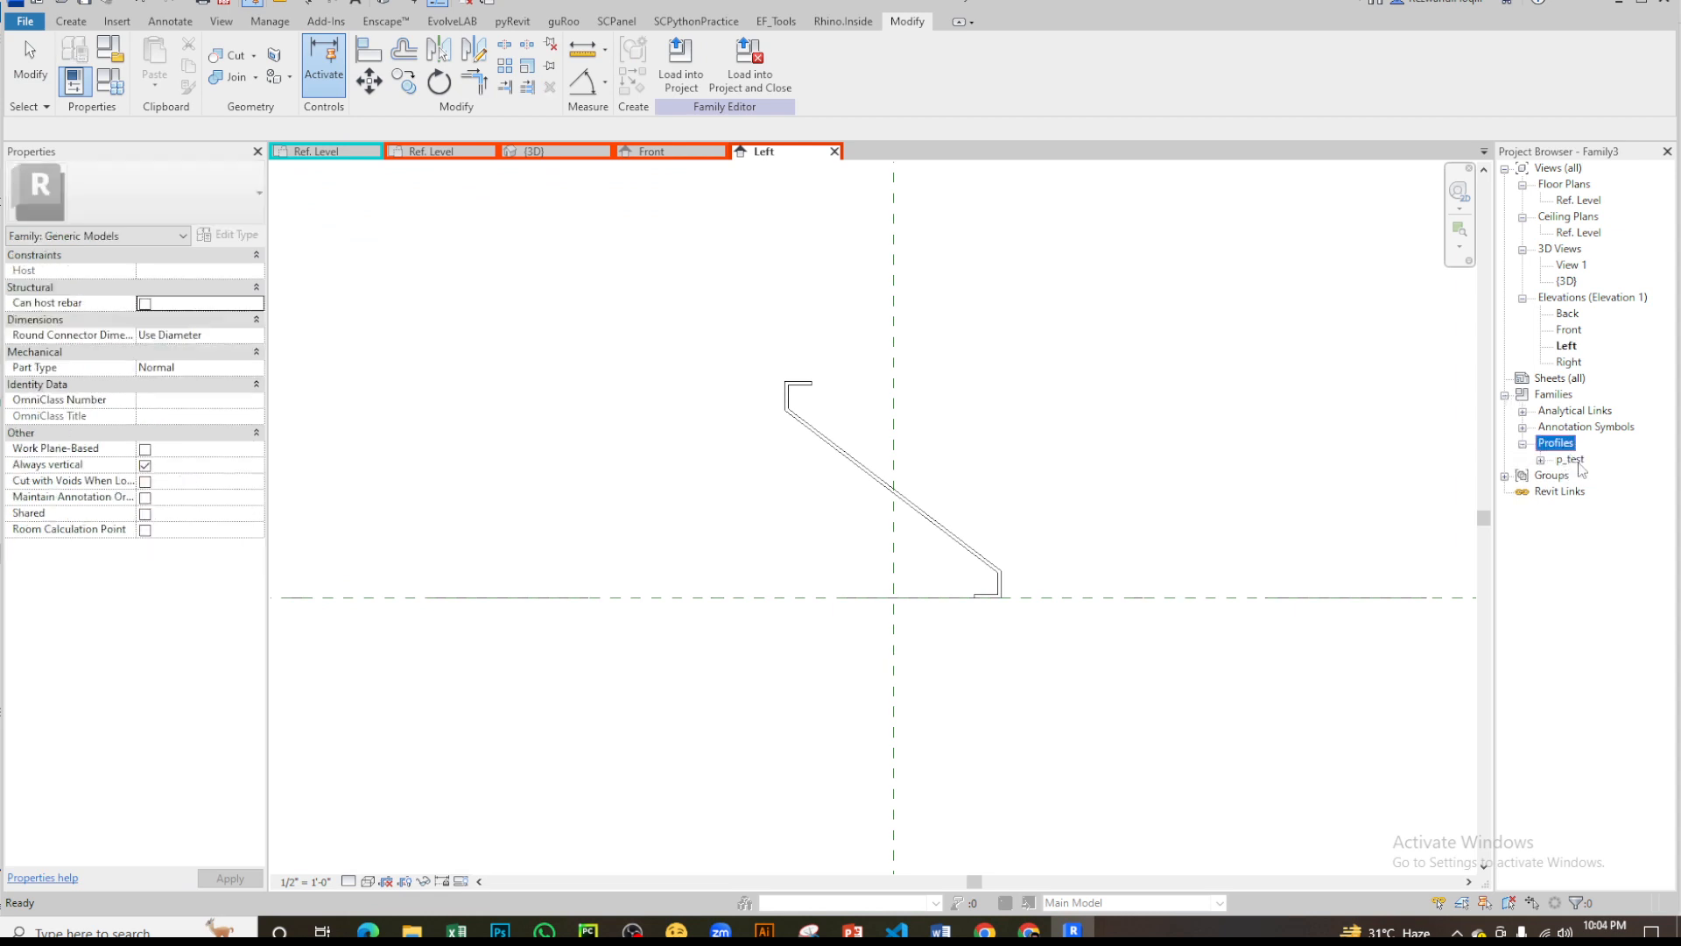
double_click(1588, 475)
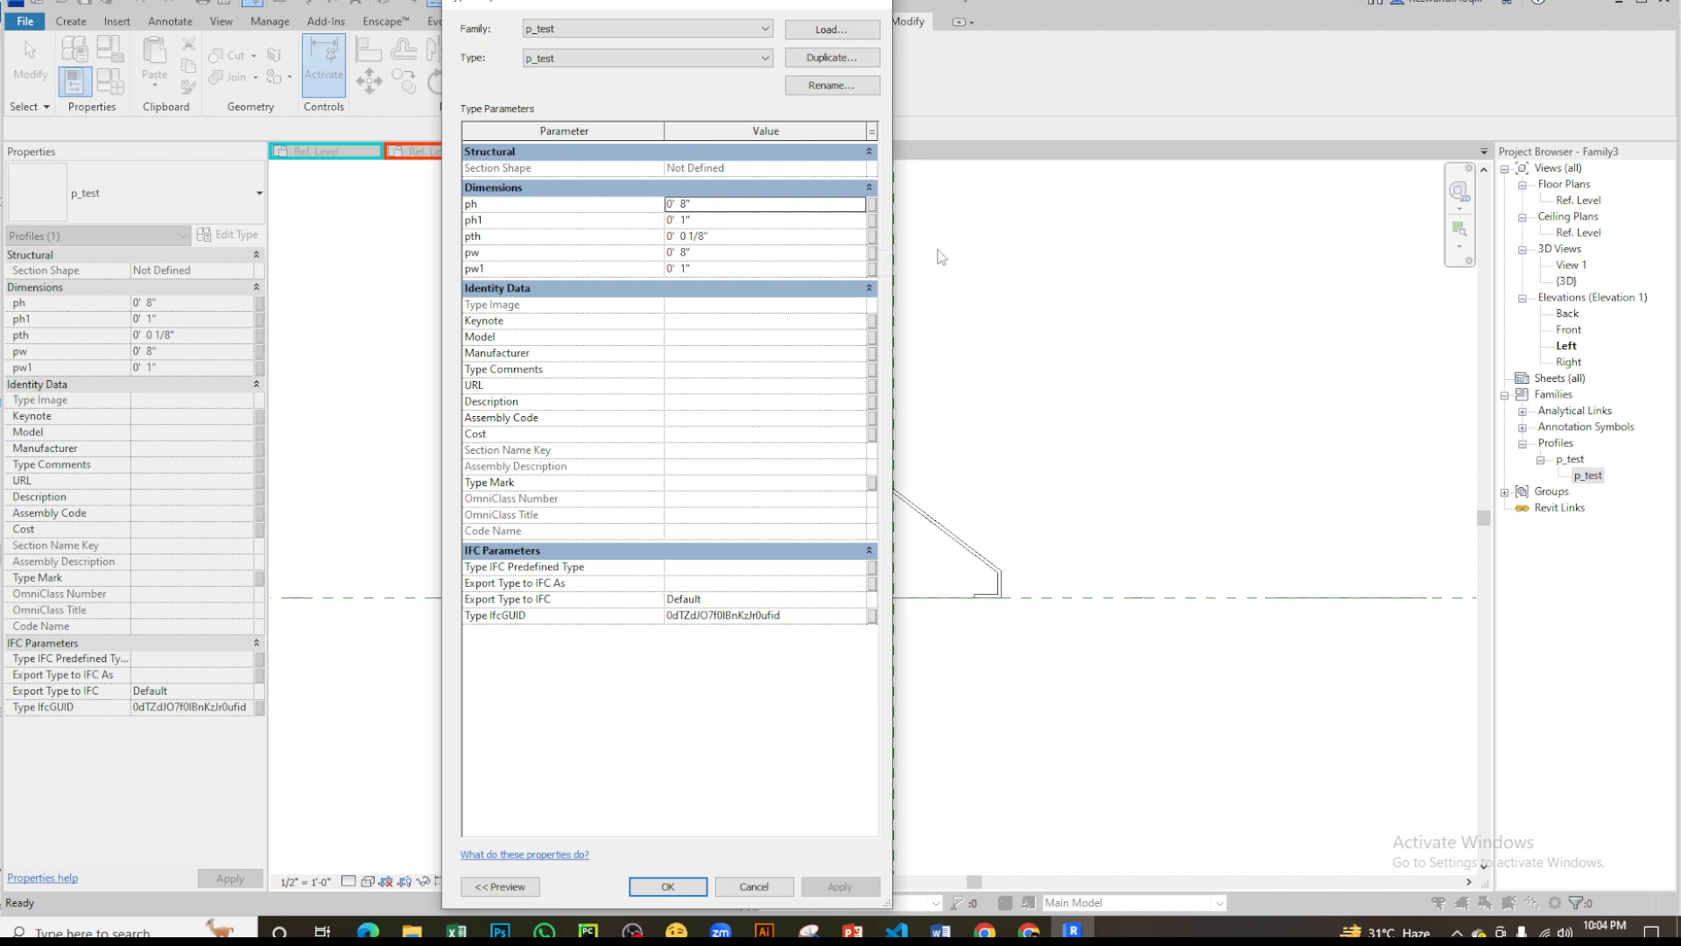
- Associate the p_test profile's ph dimension with a new type parameter named ph in the louver family
click(872, 204)
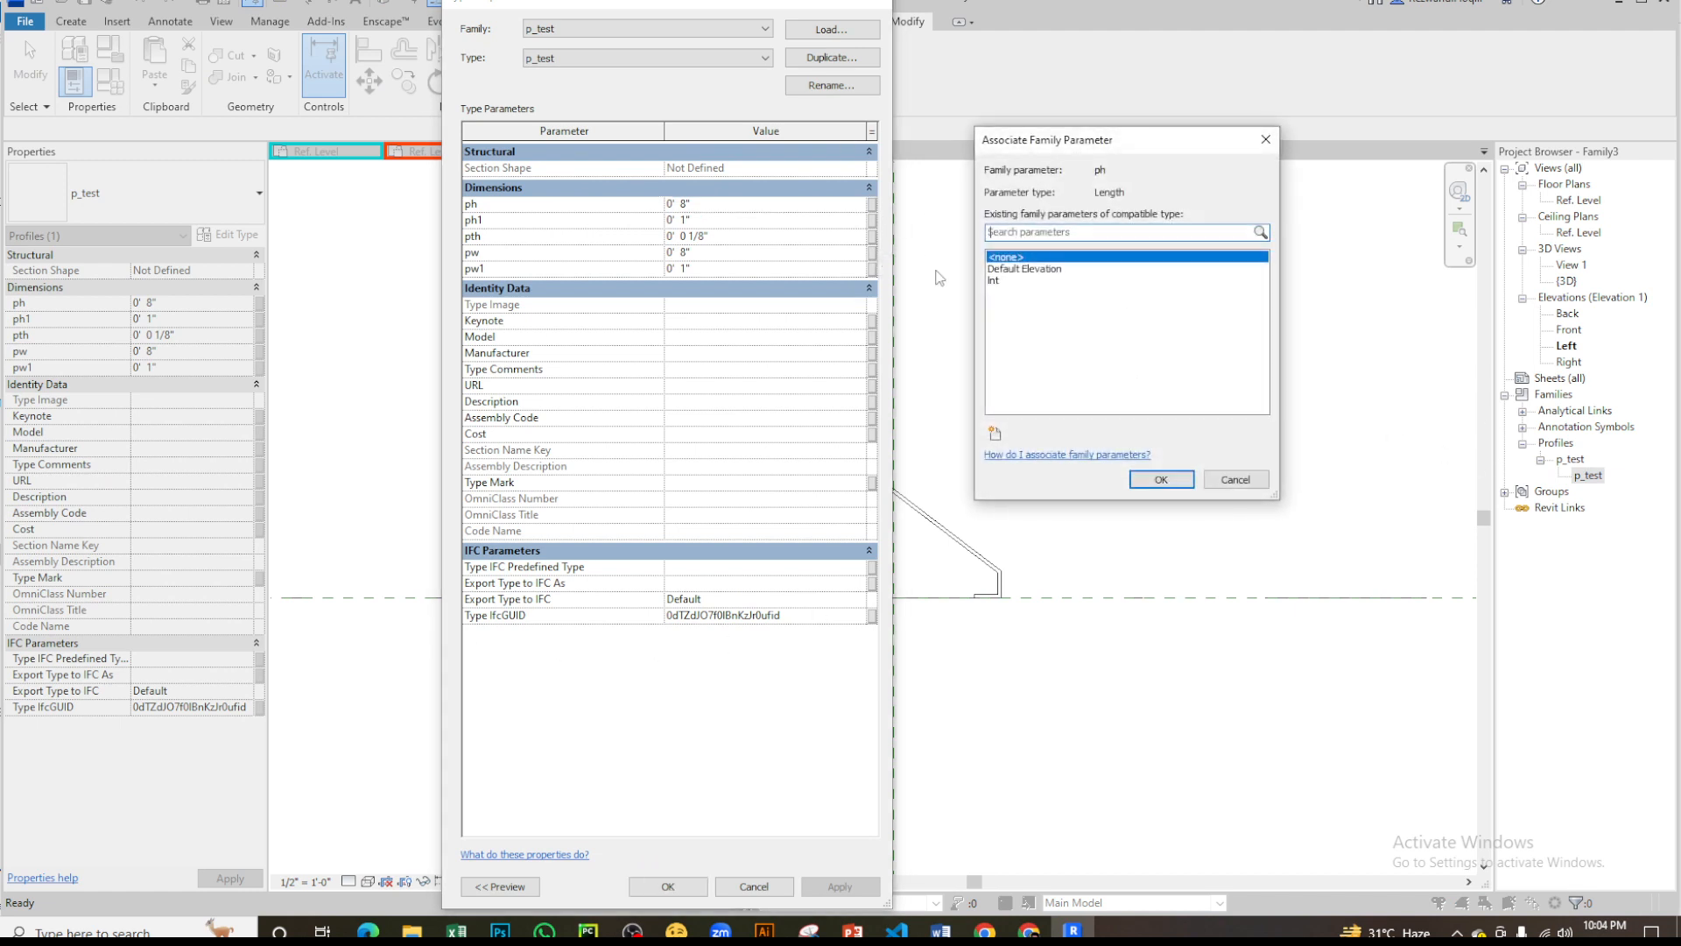
click(995, 432)
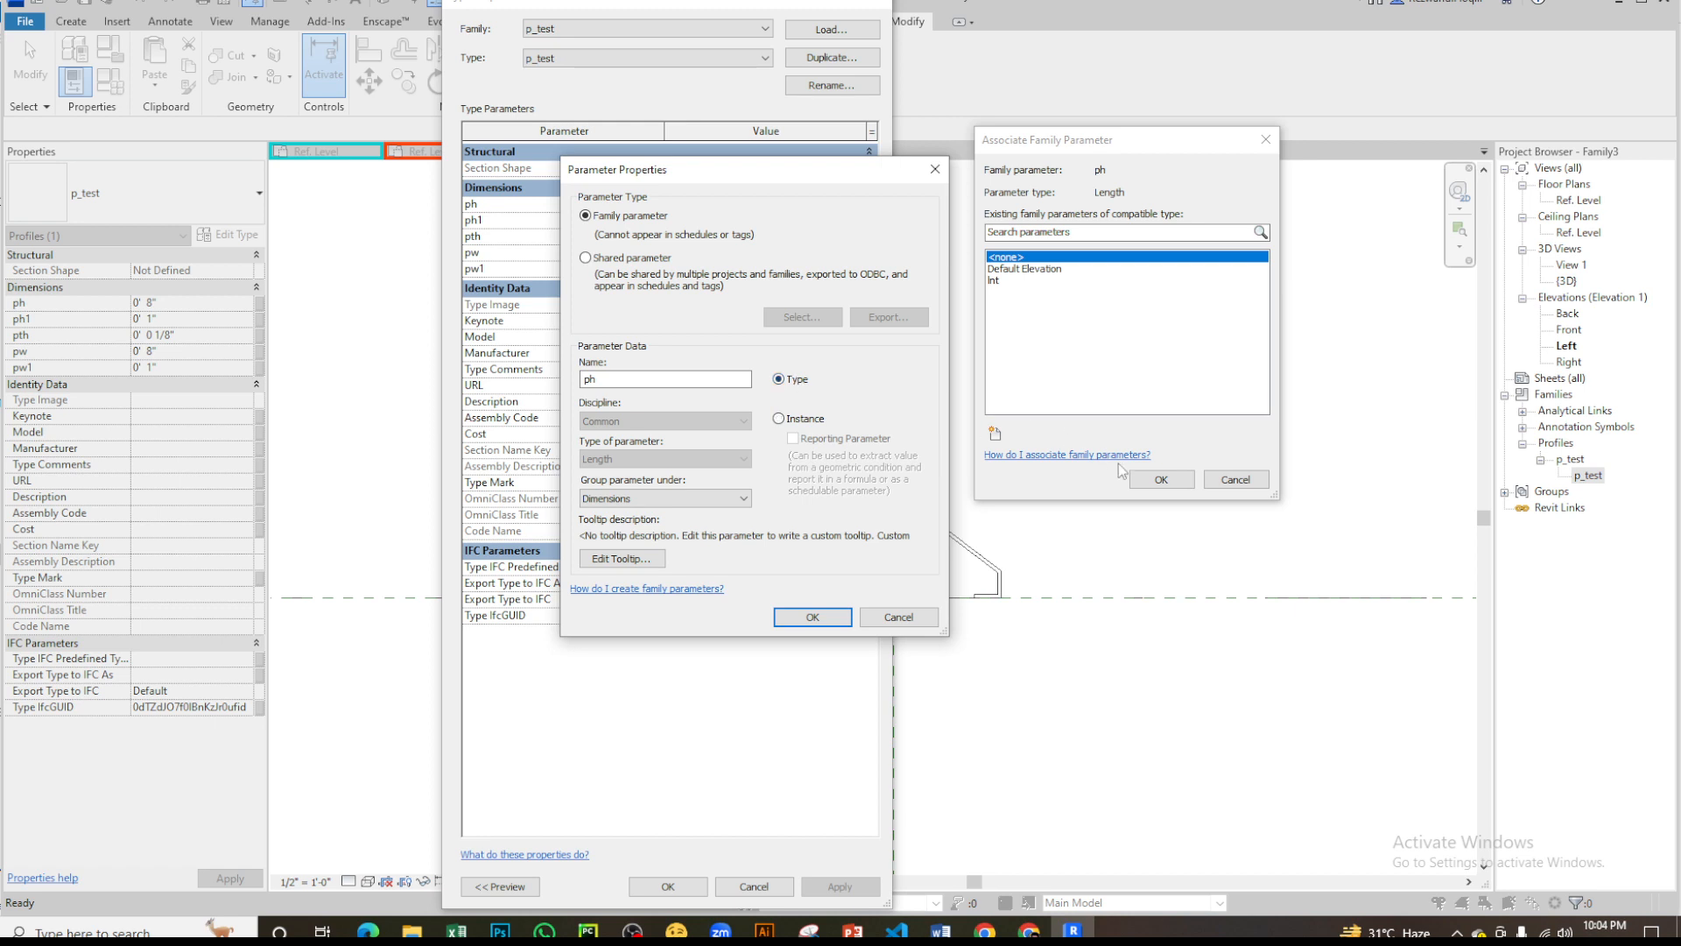
click(781, 617)
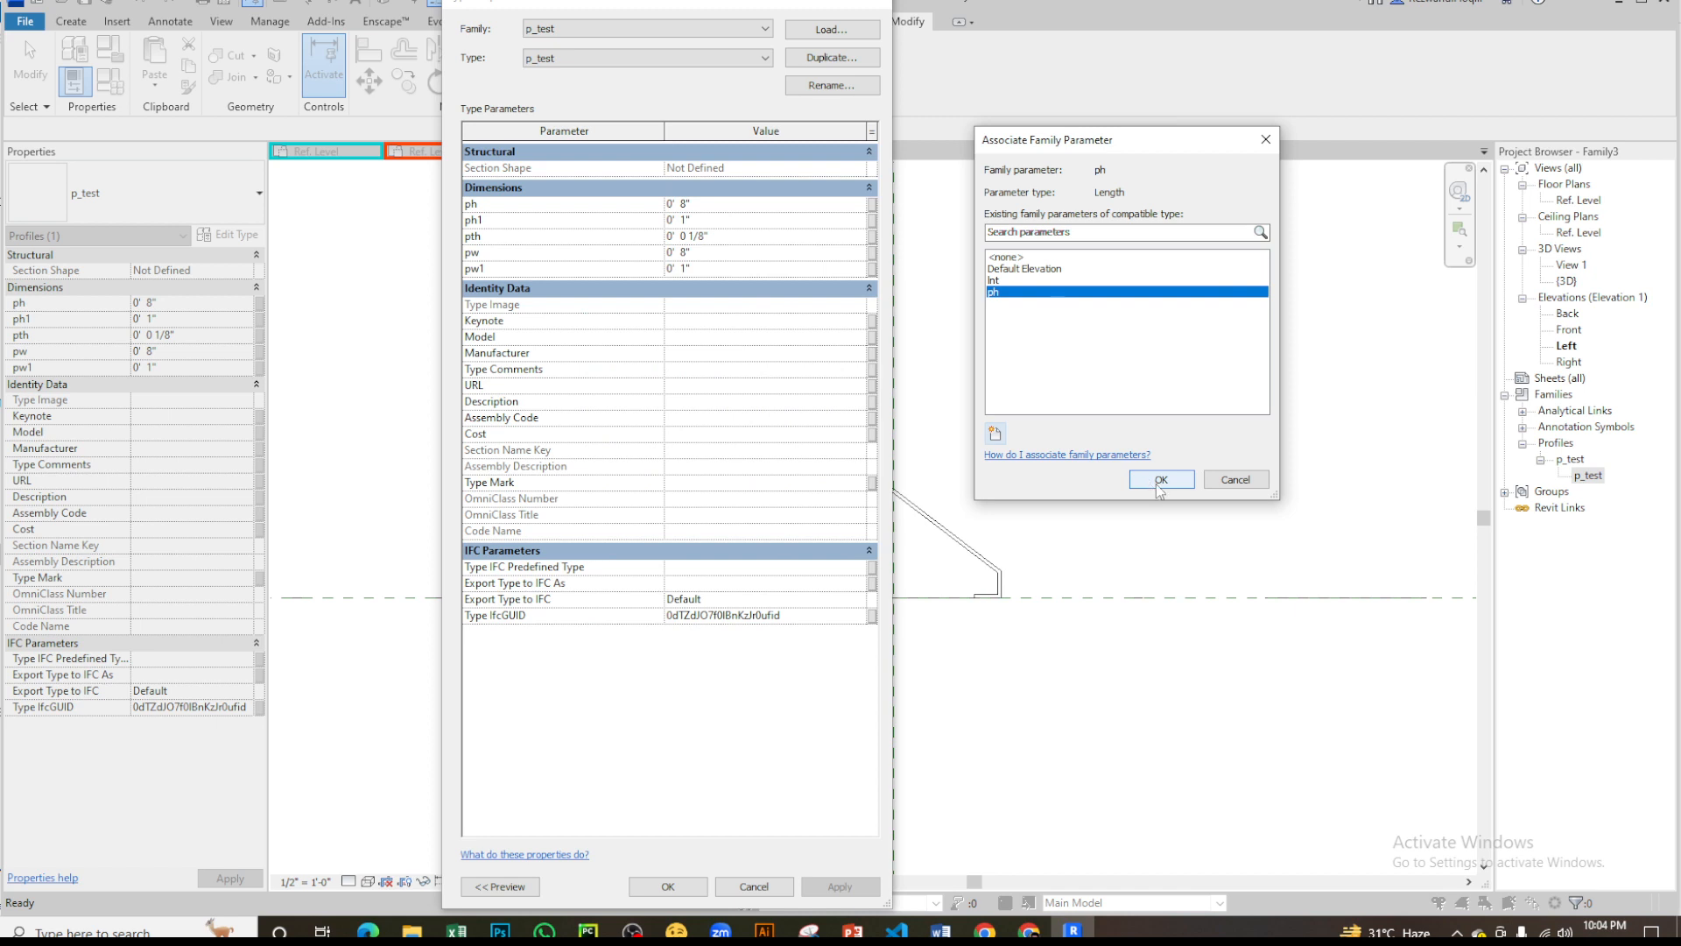
click(1191, 484)
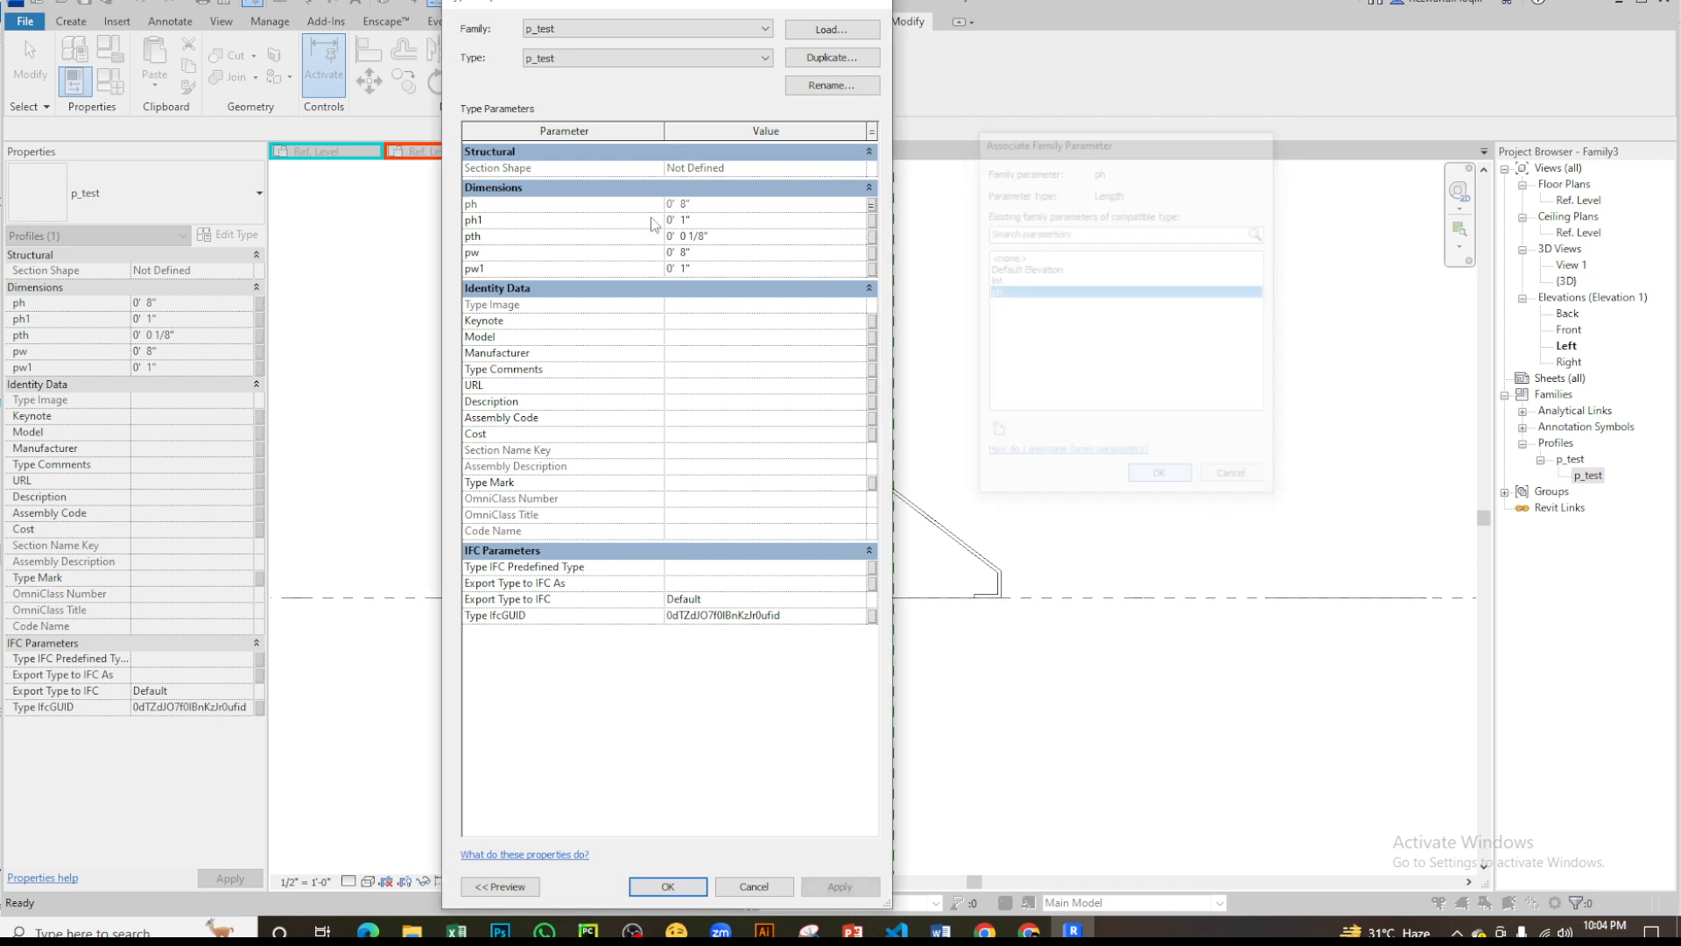
- Associate the profile's ph1 dimension with a new type parameter named ph1
click(873, 221)
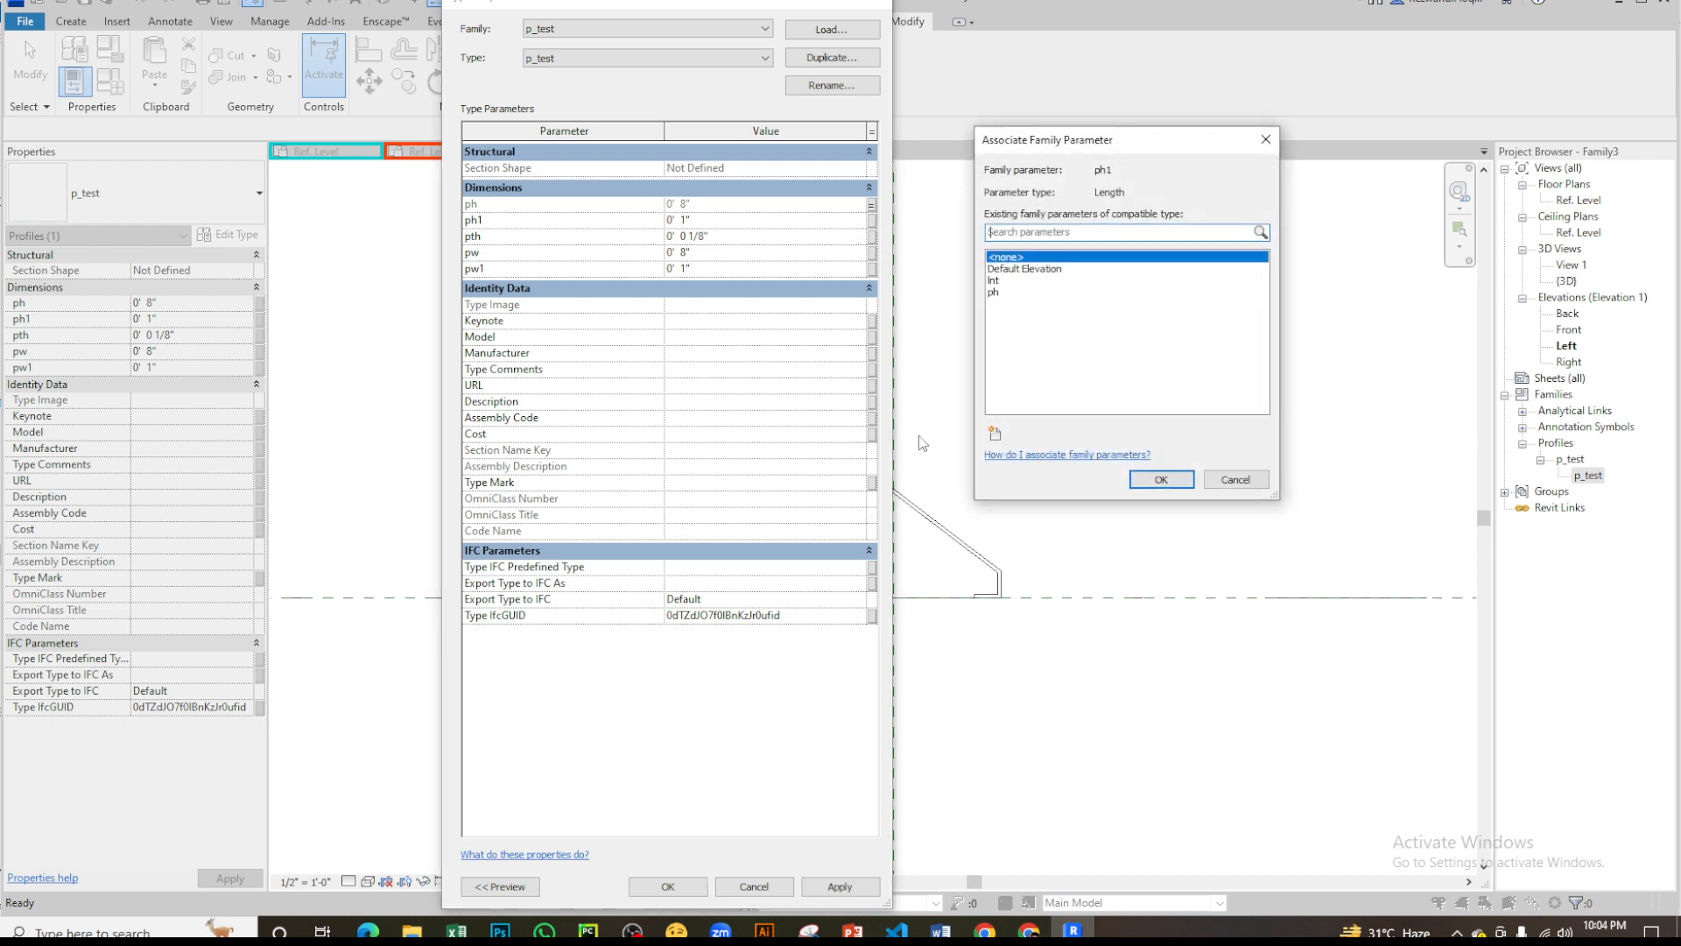
click(994, 433)
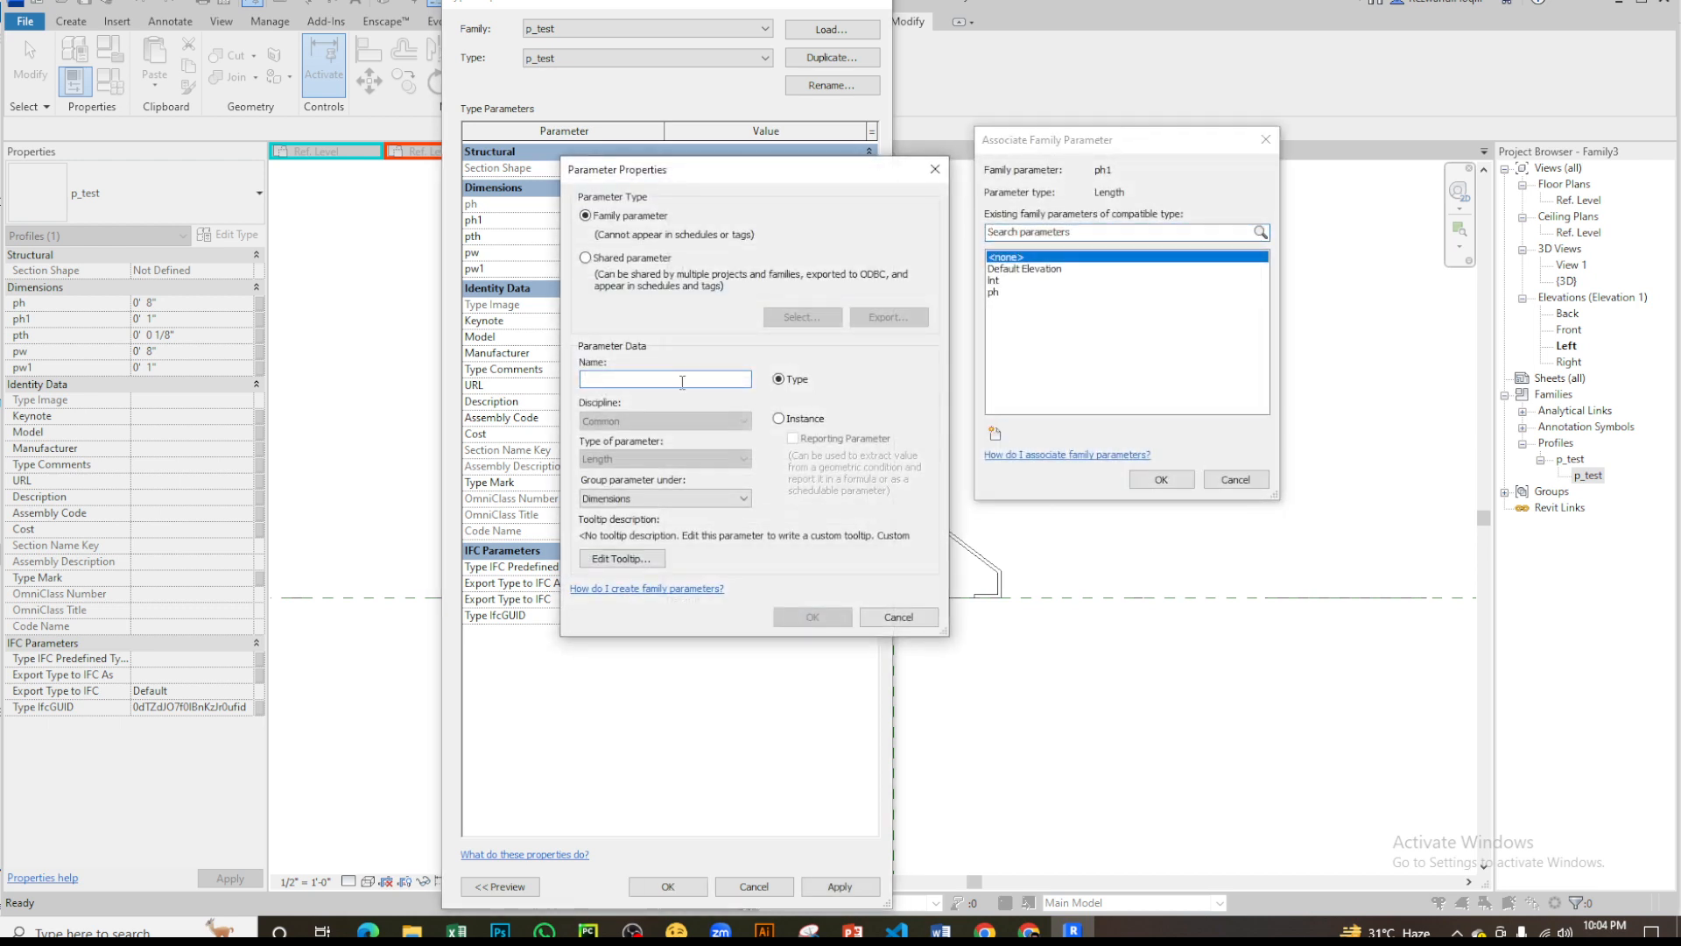
text(ph1)
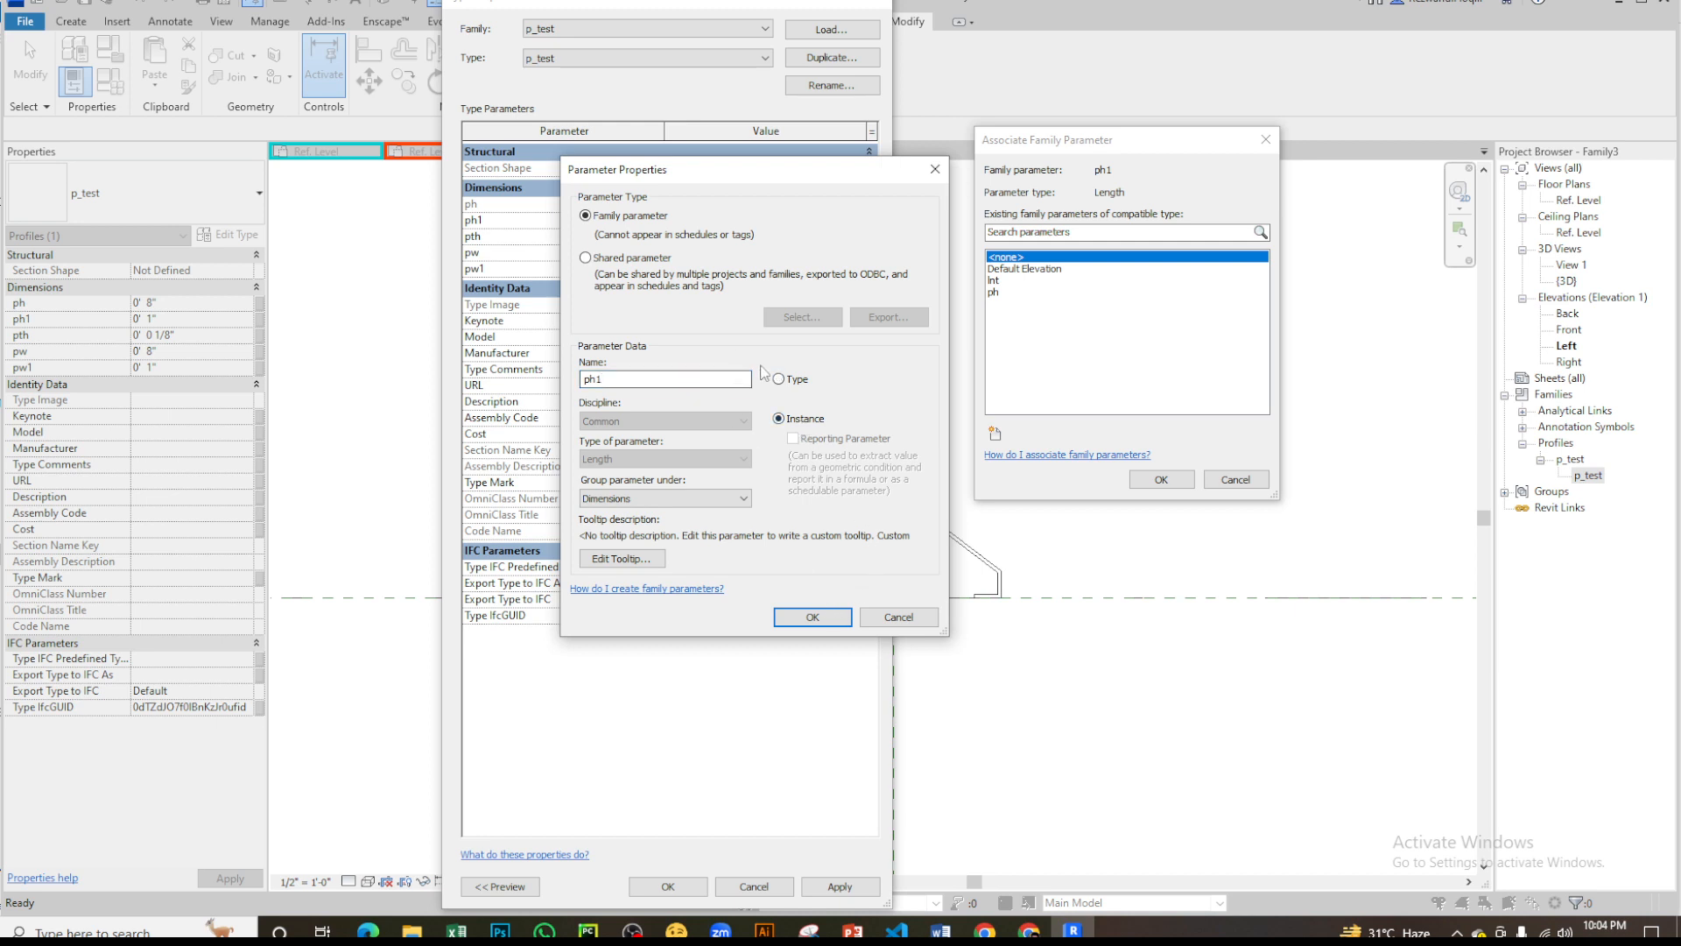
click(813, 617)
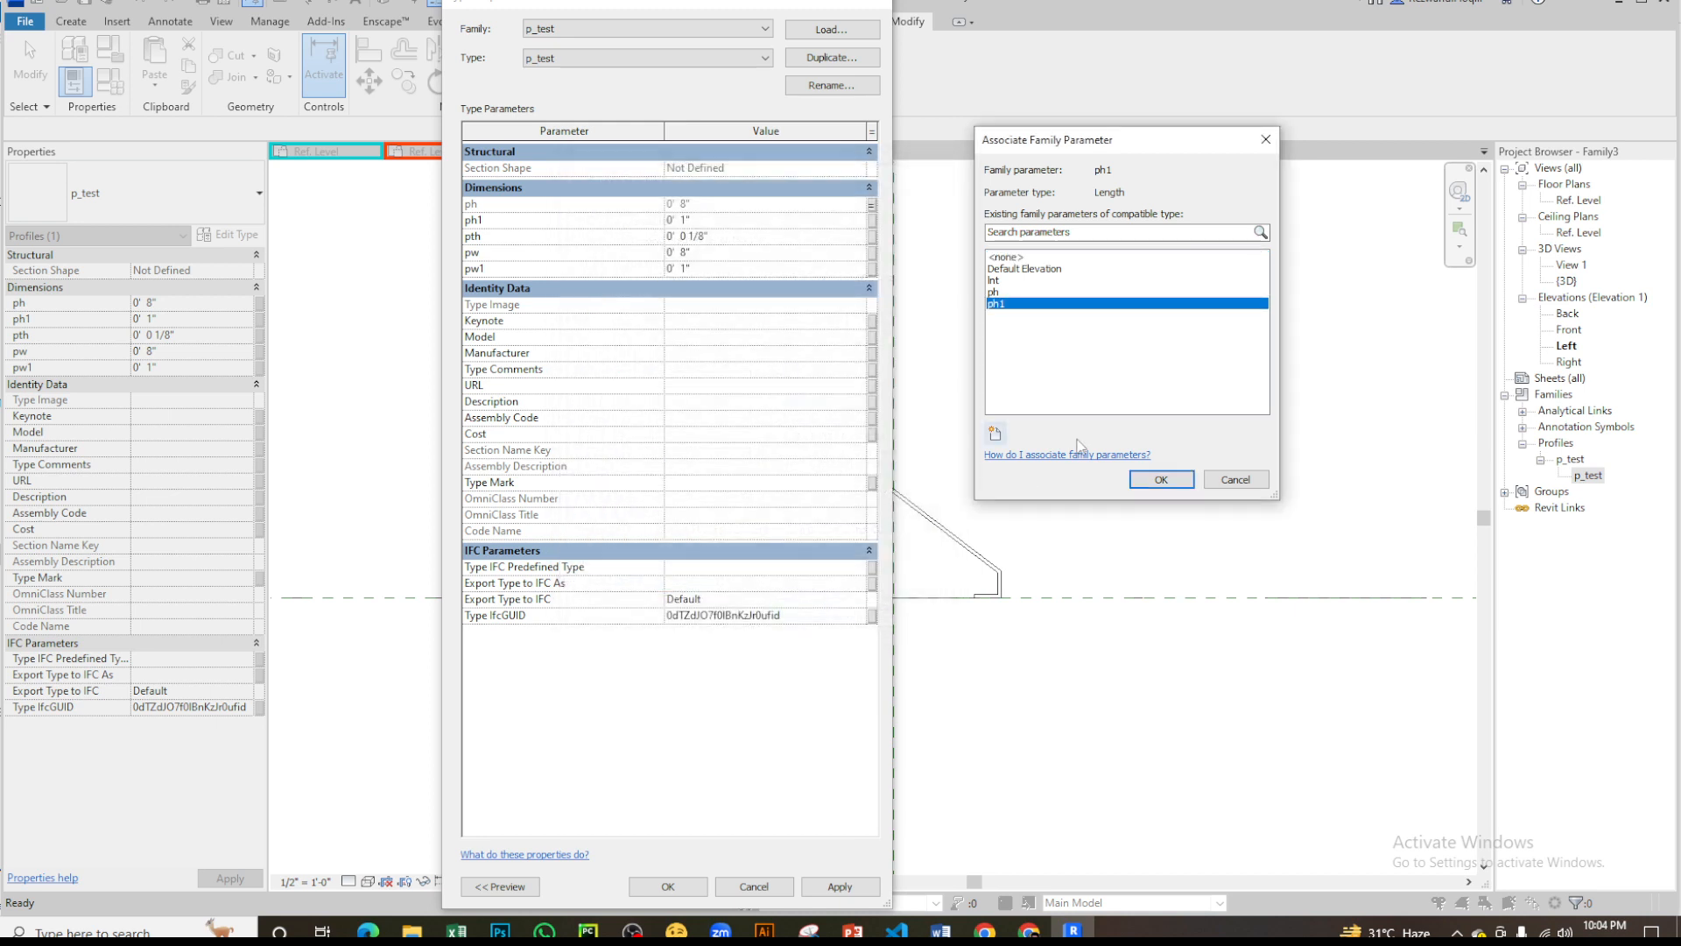
click(1161, 479)
- Associate the profile's pth dimension with a new type parameter named pth
click(871, 237)
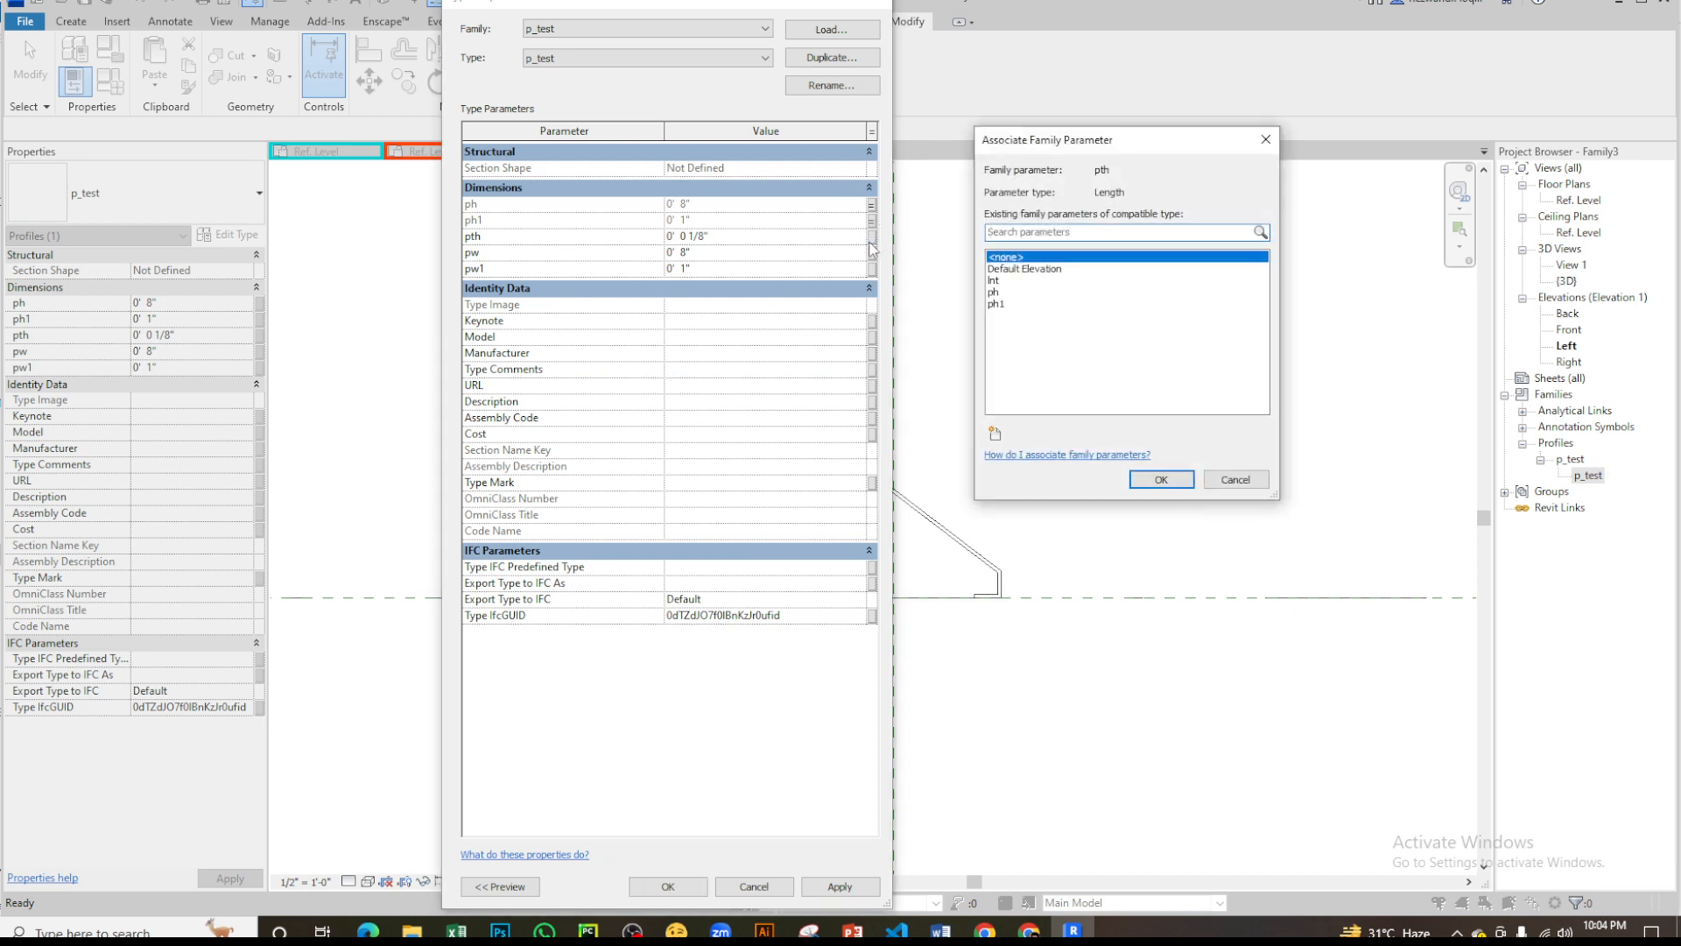
click(995, 434)
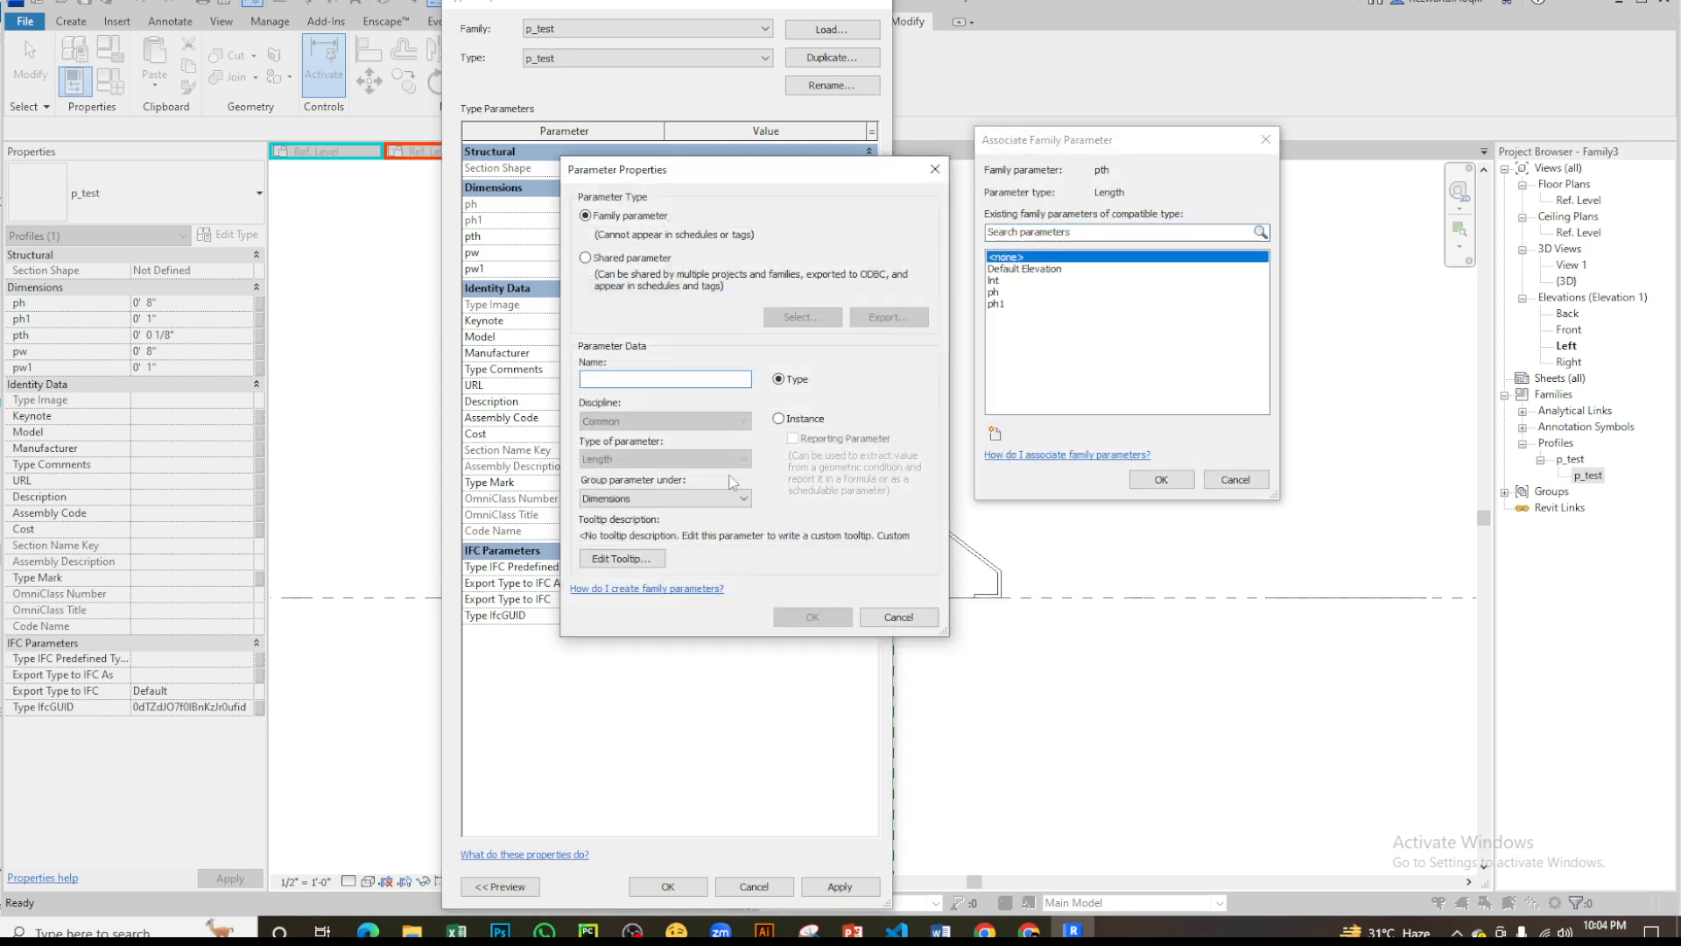
text(pth)
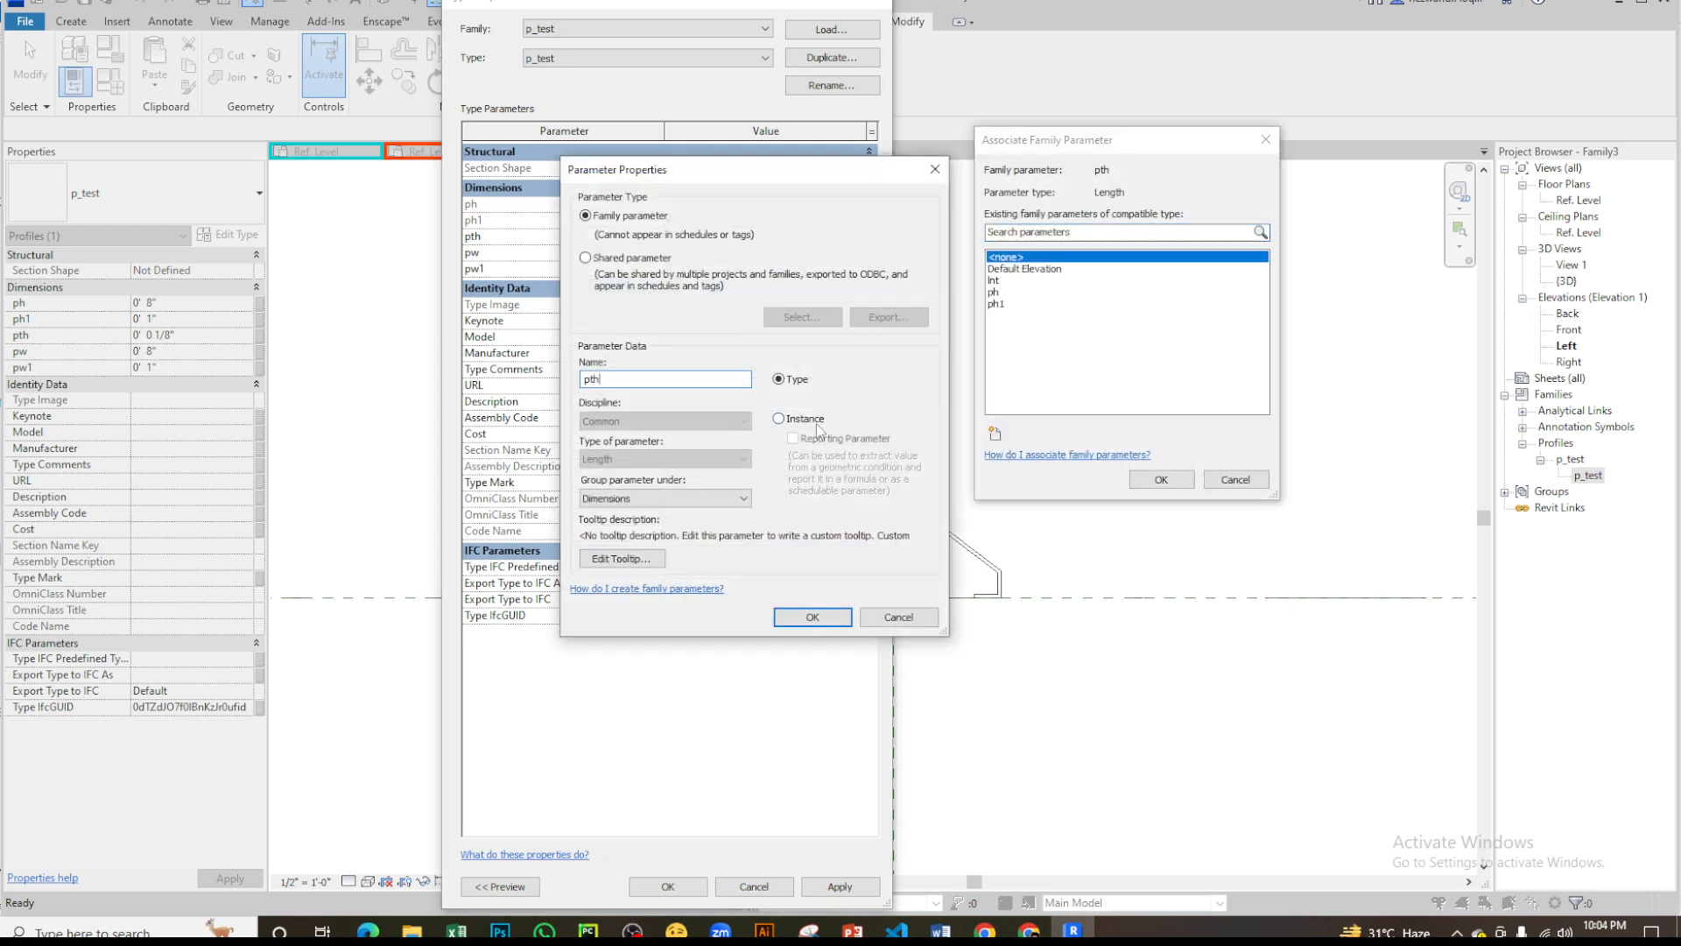
click(836, 624)
click(1171, 479)
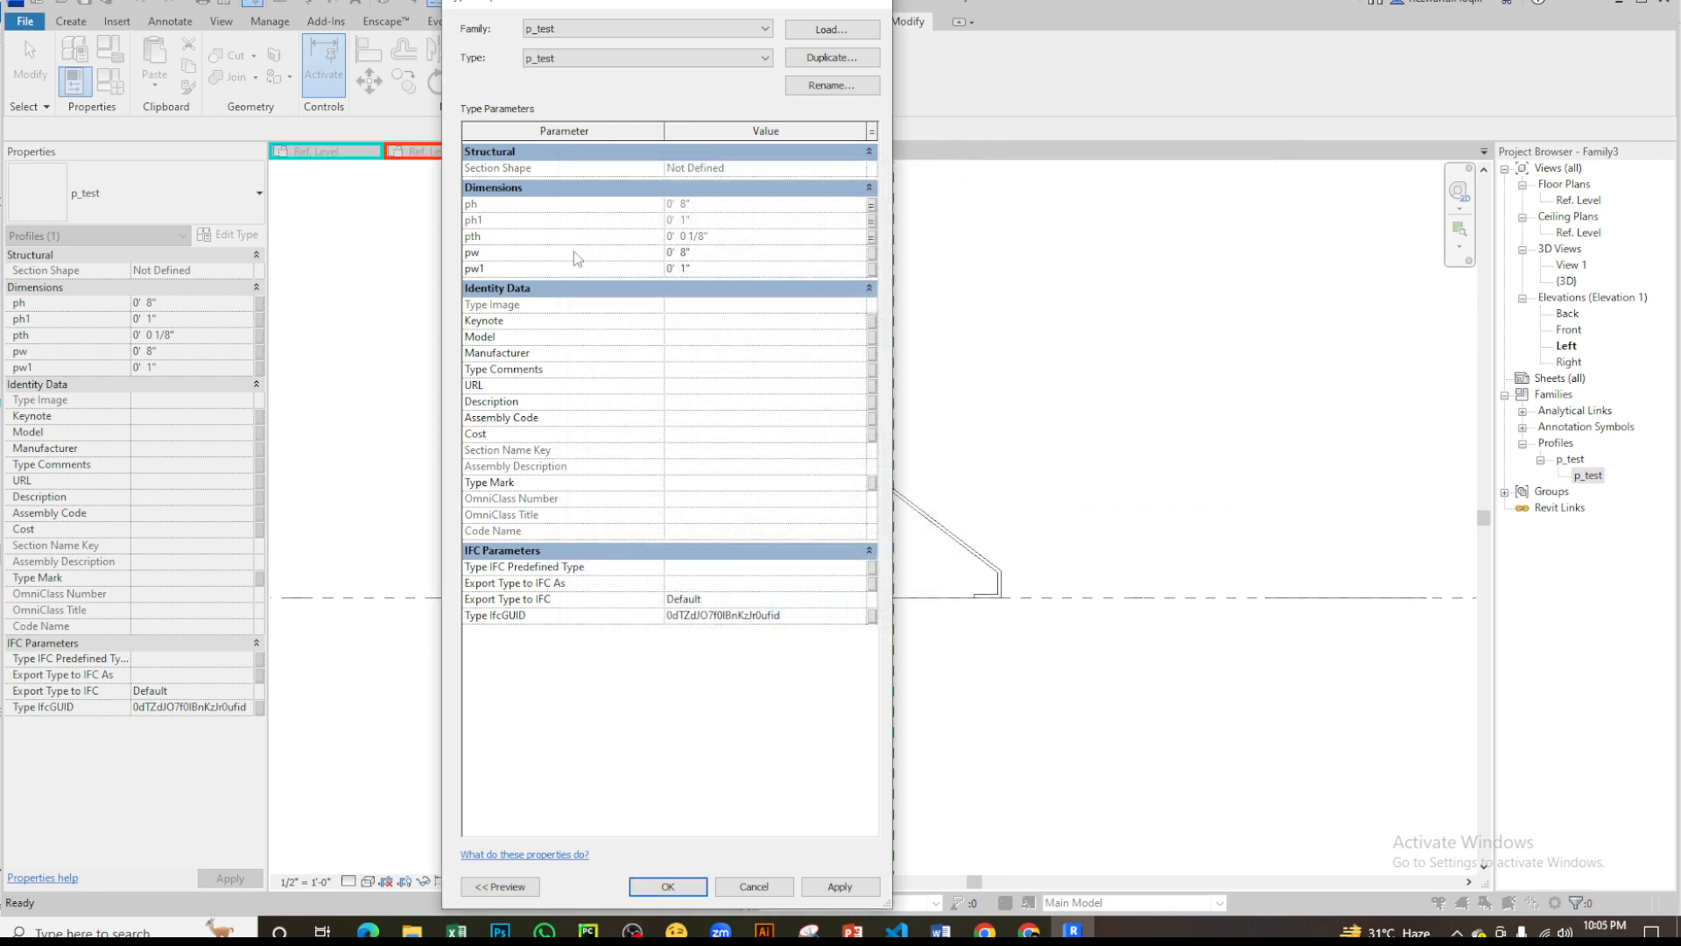
- Associate the profile's pw dimension with a new type parameter named pw
click(873, 256)
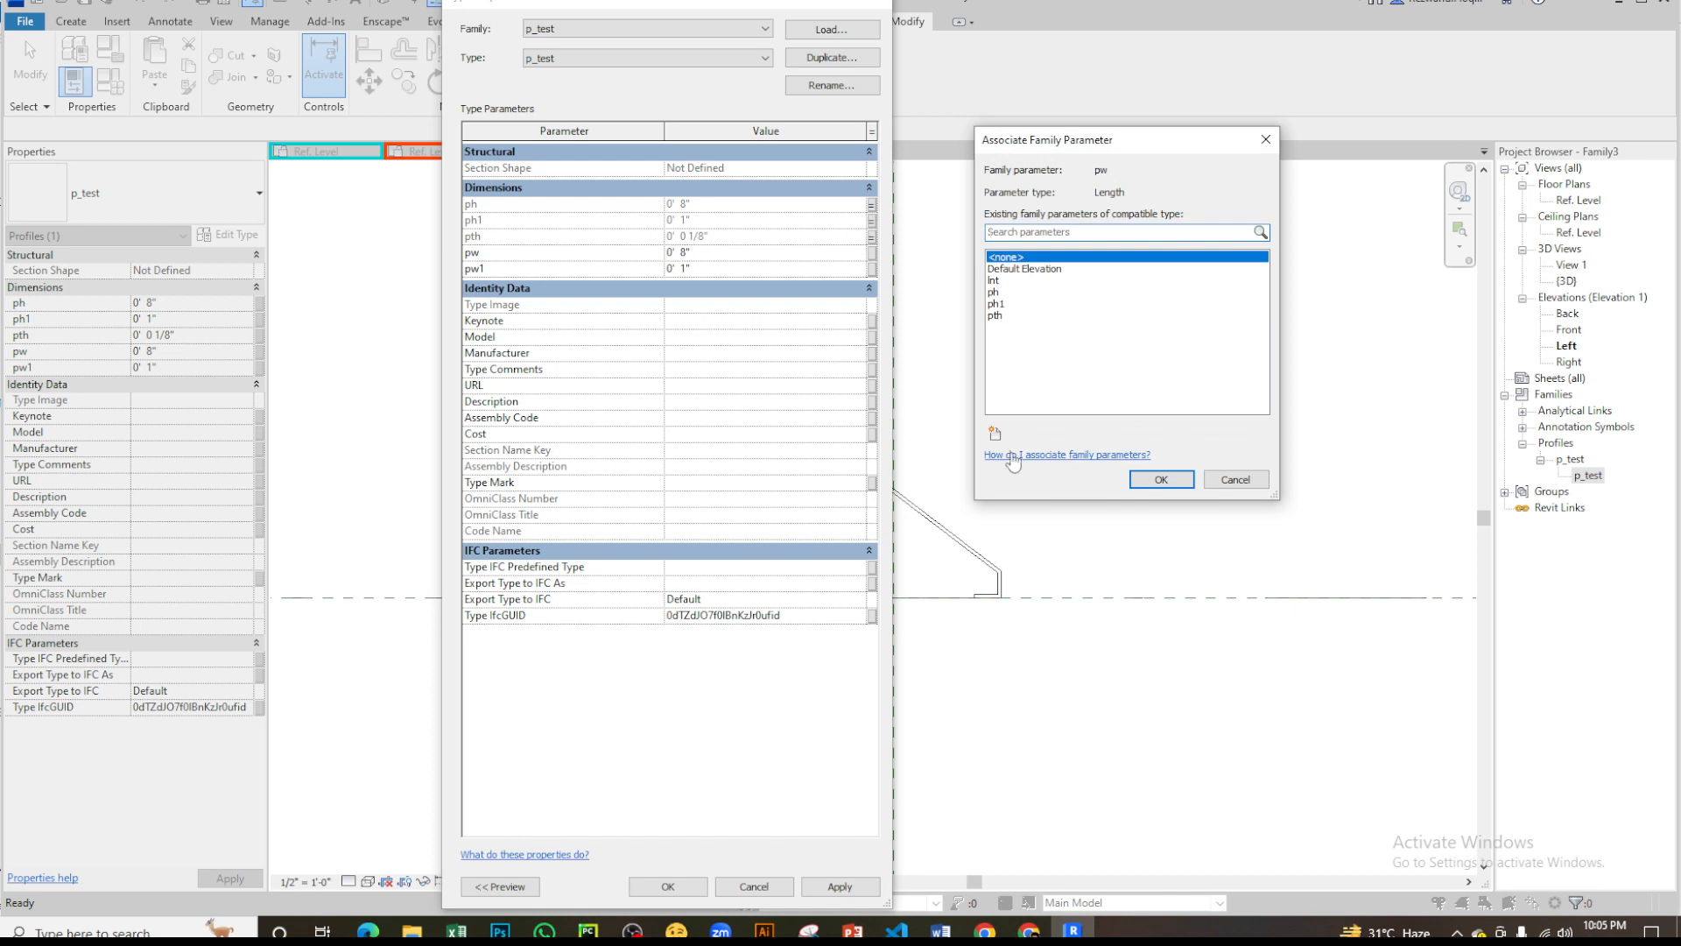
click(995, 433)
text(pw)
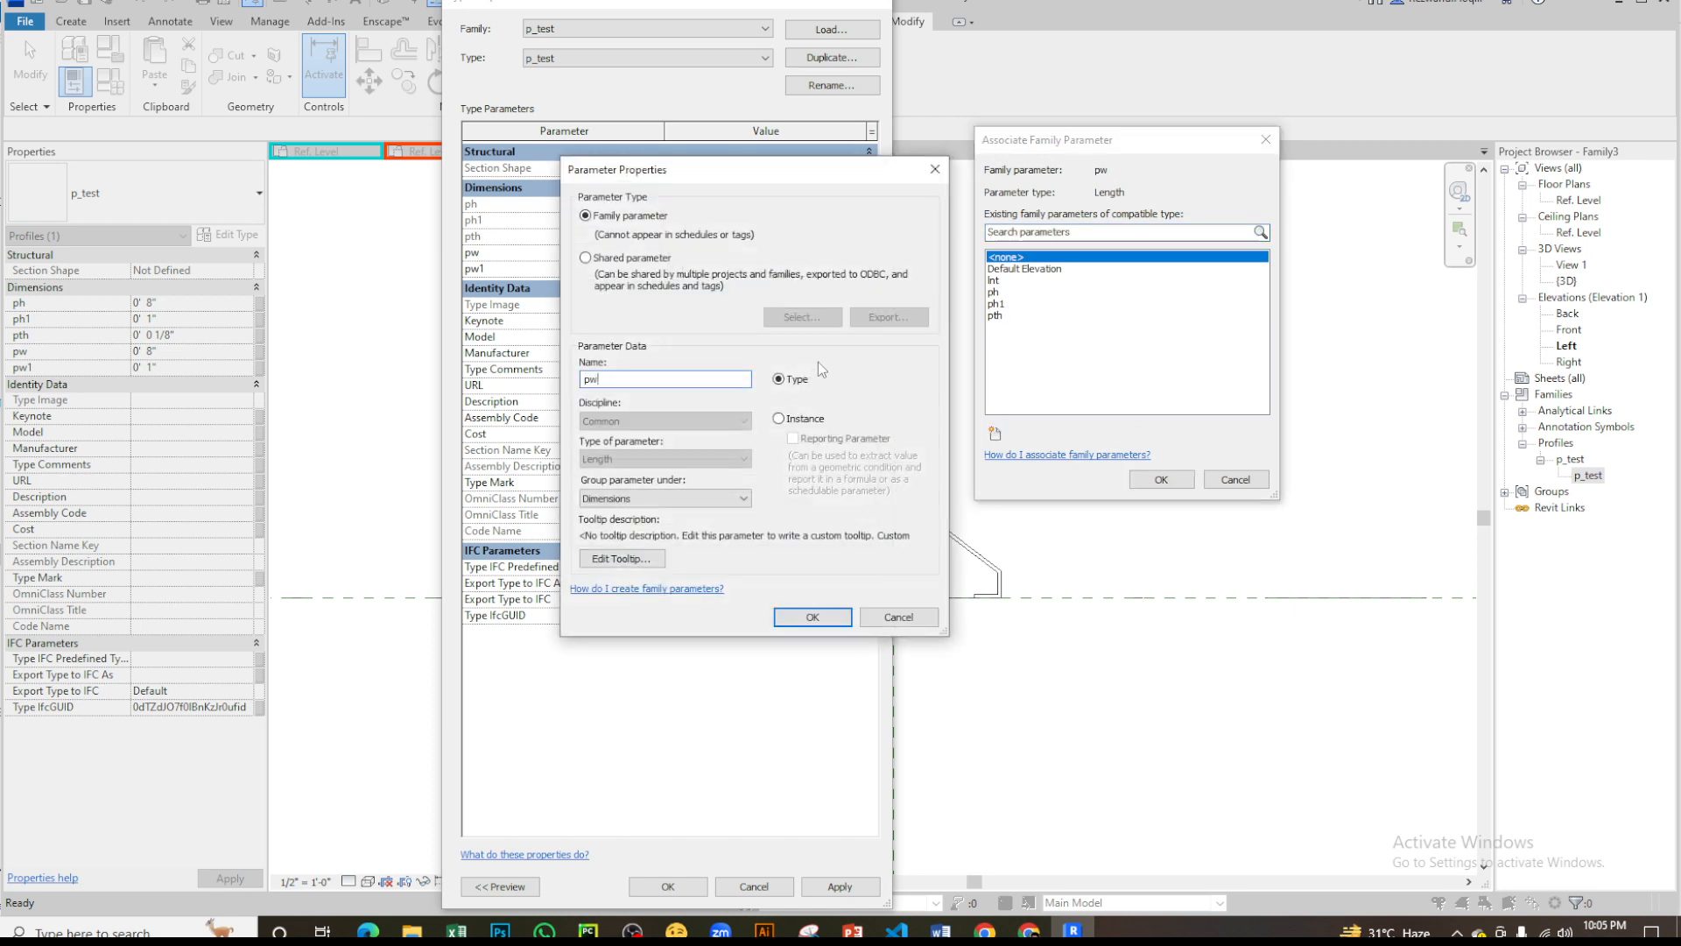
click(813, 617)
click(1161, 479)
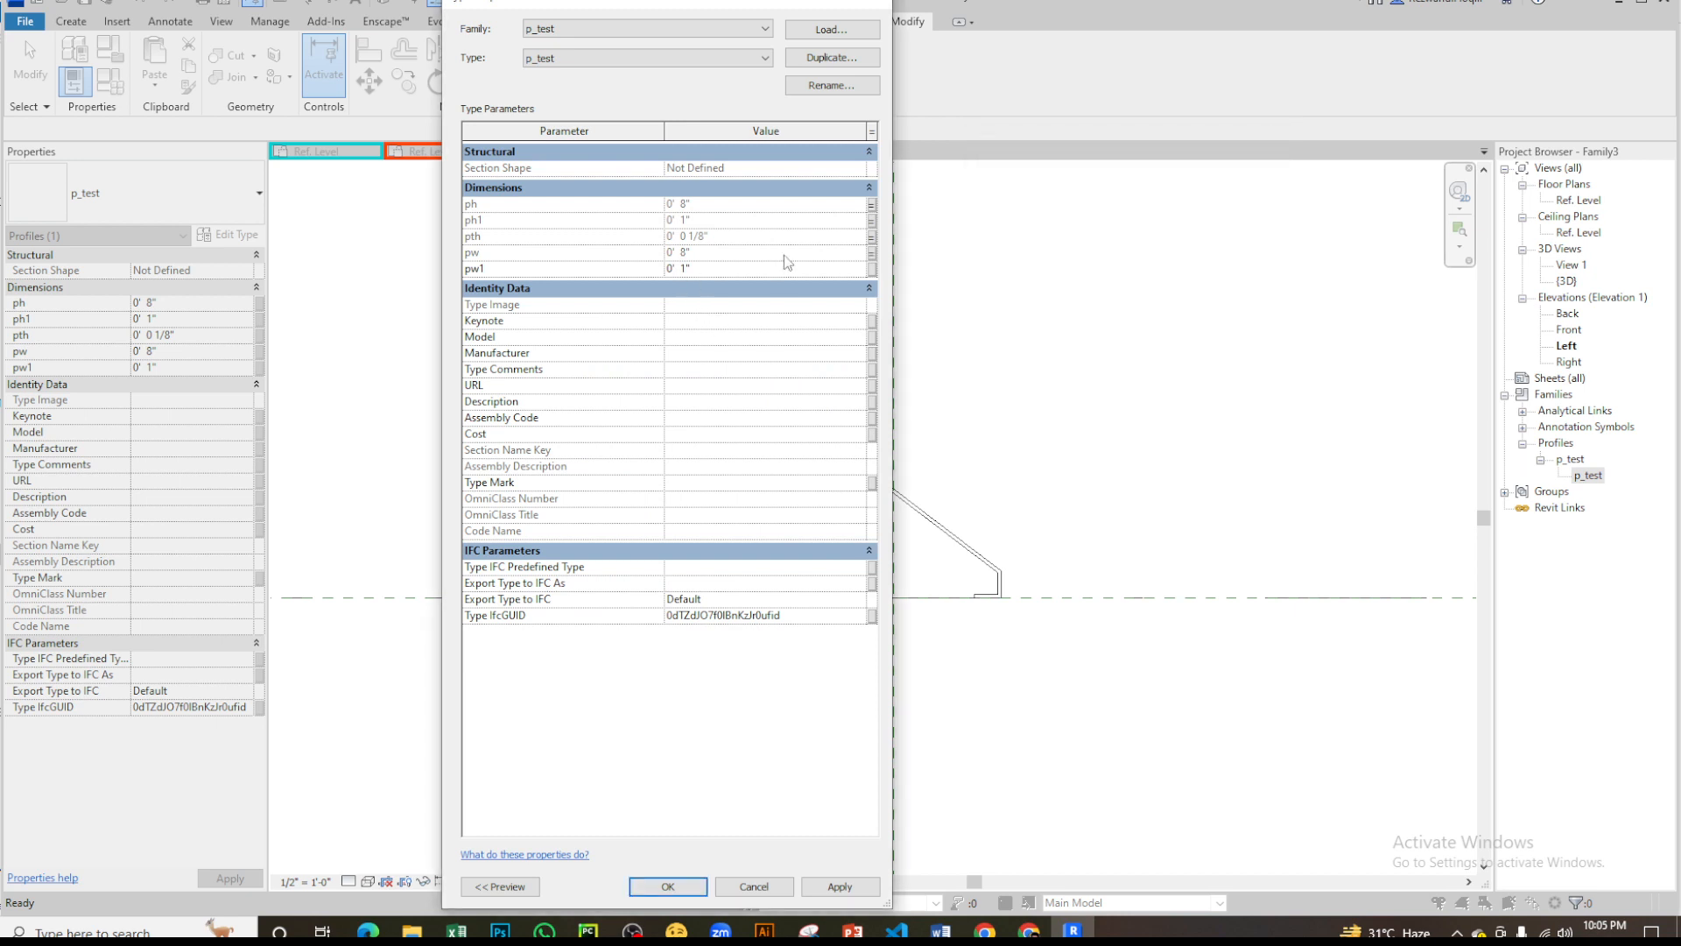
- Associate the profile's pw1 dimension with a new type parameter named pw1 and accept the profile's type properties
click(871, 269)
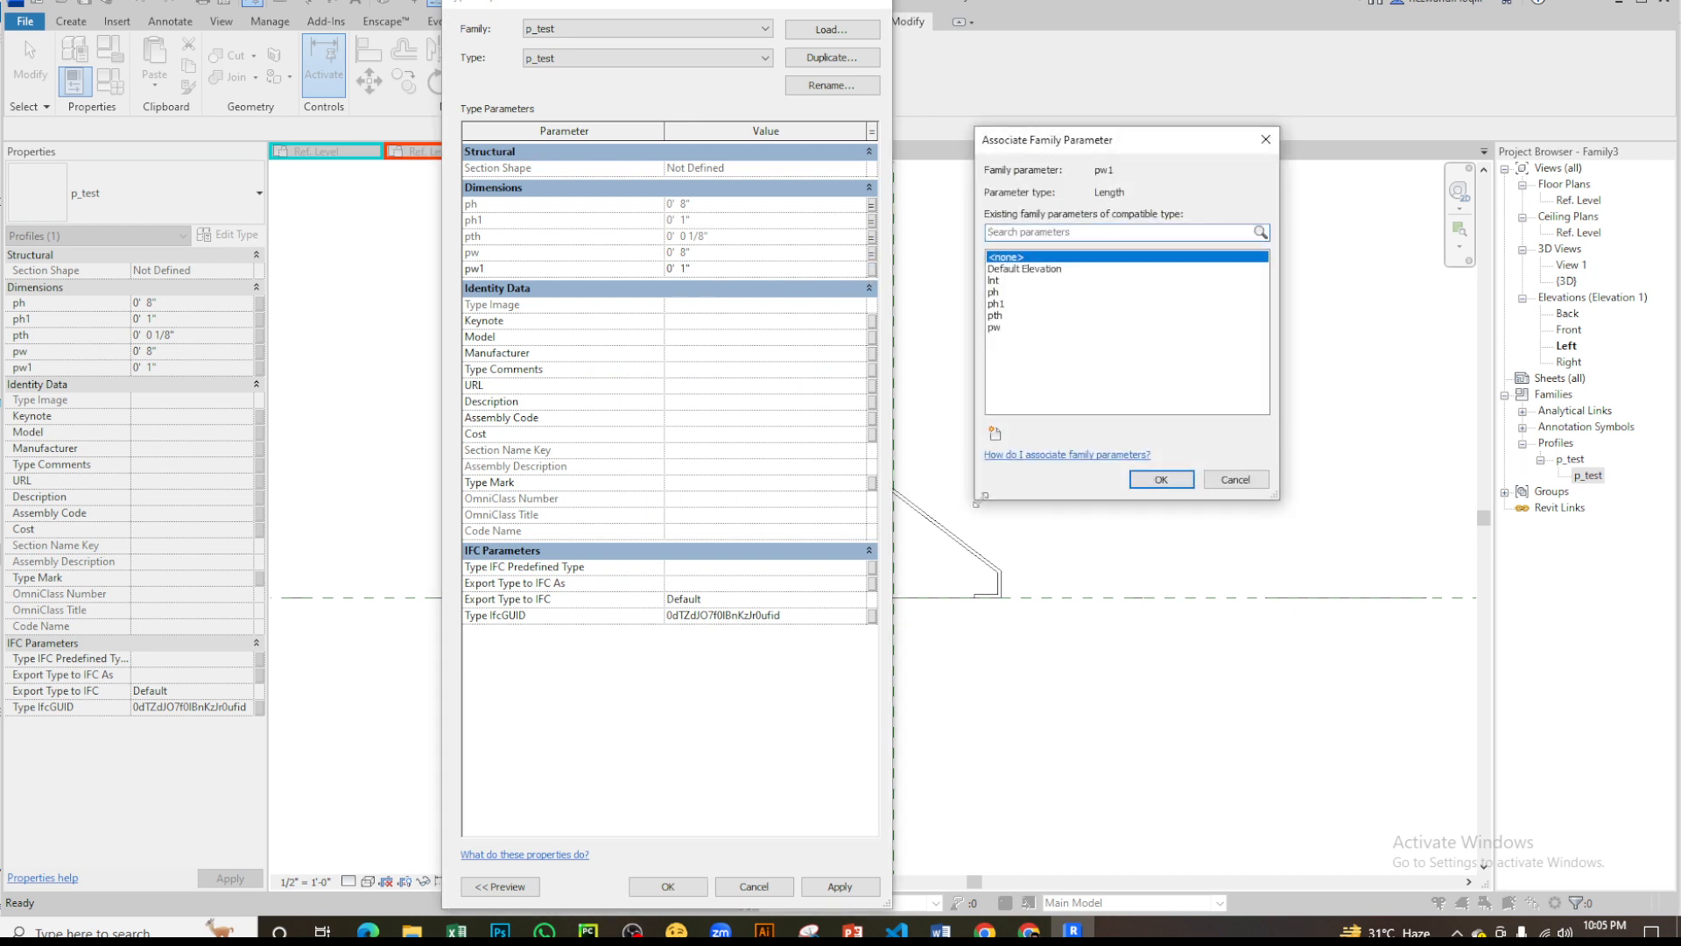
click(994, 433)
text(pw1)
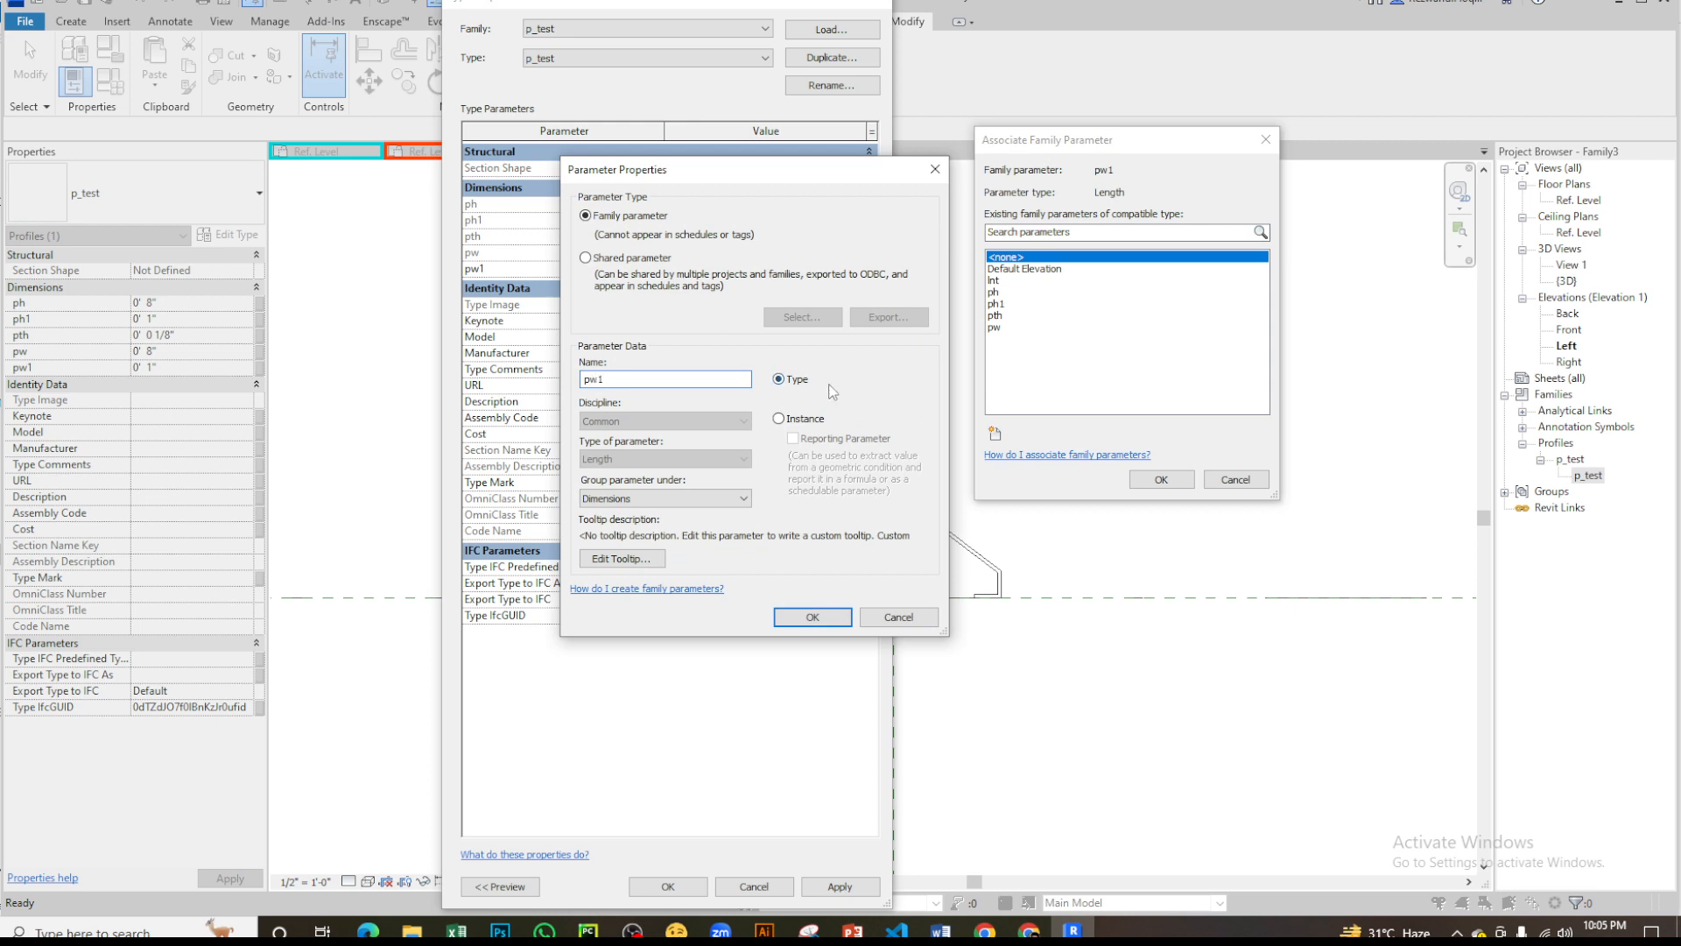
click(823, 623)
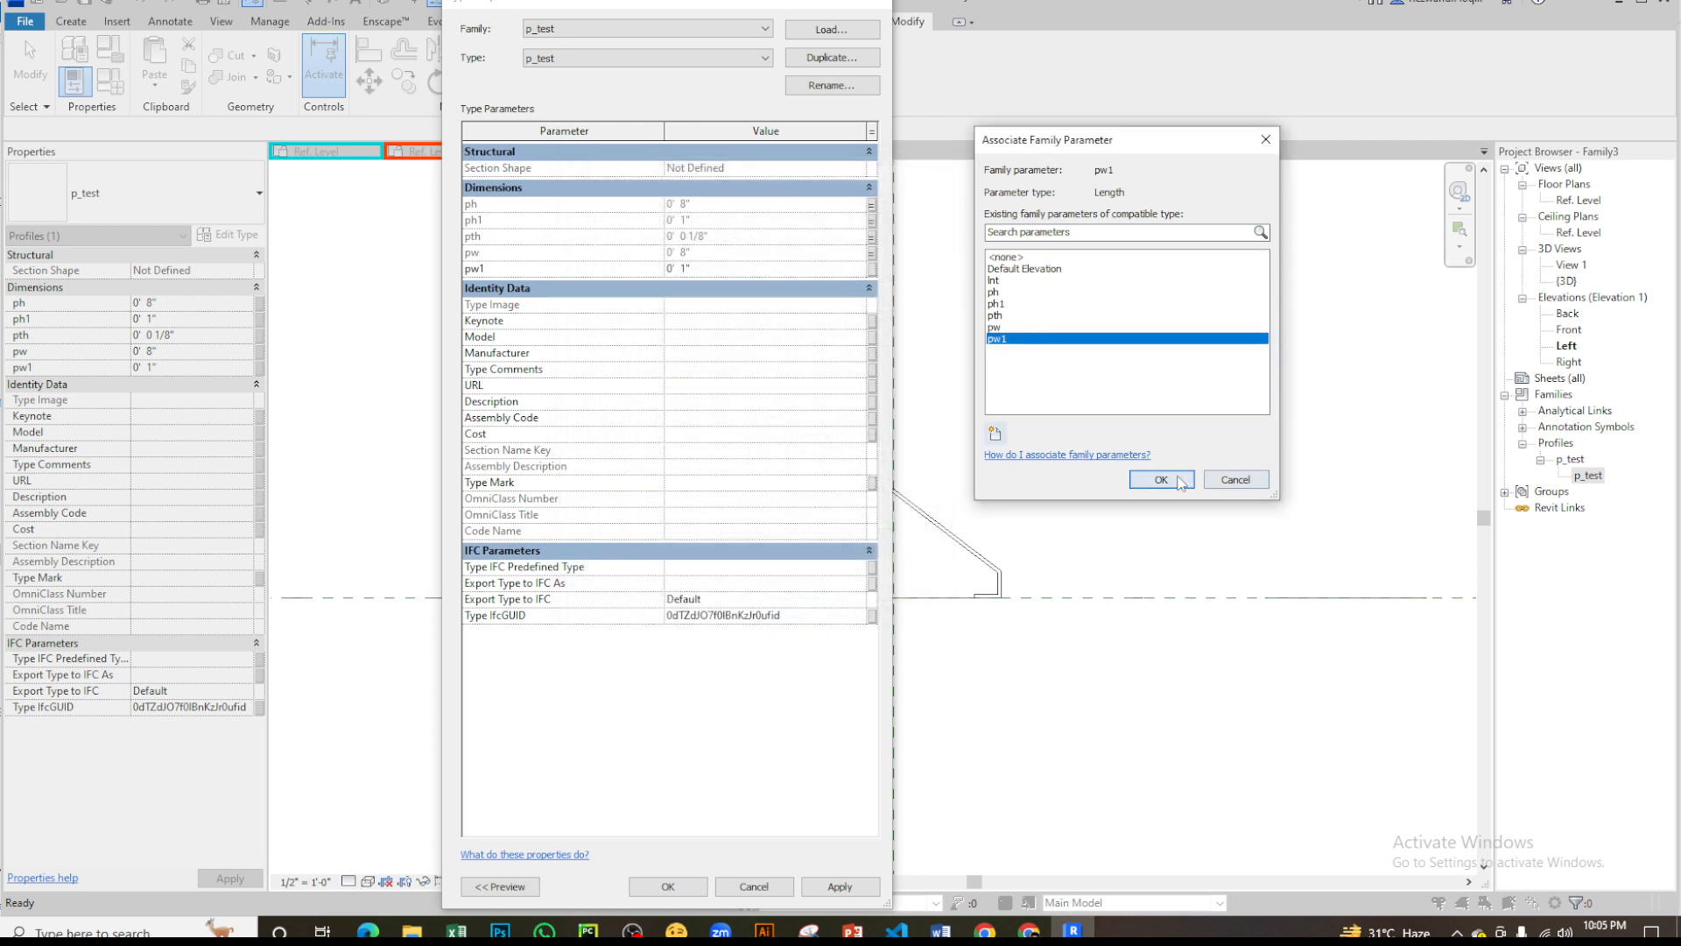
click(1161, 479)
click(668, 886)
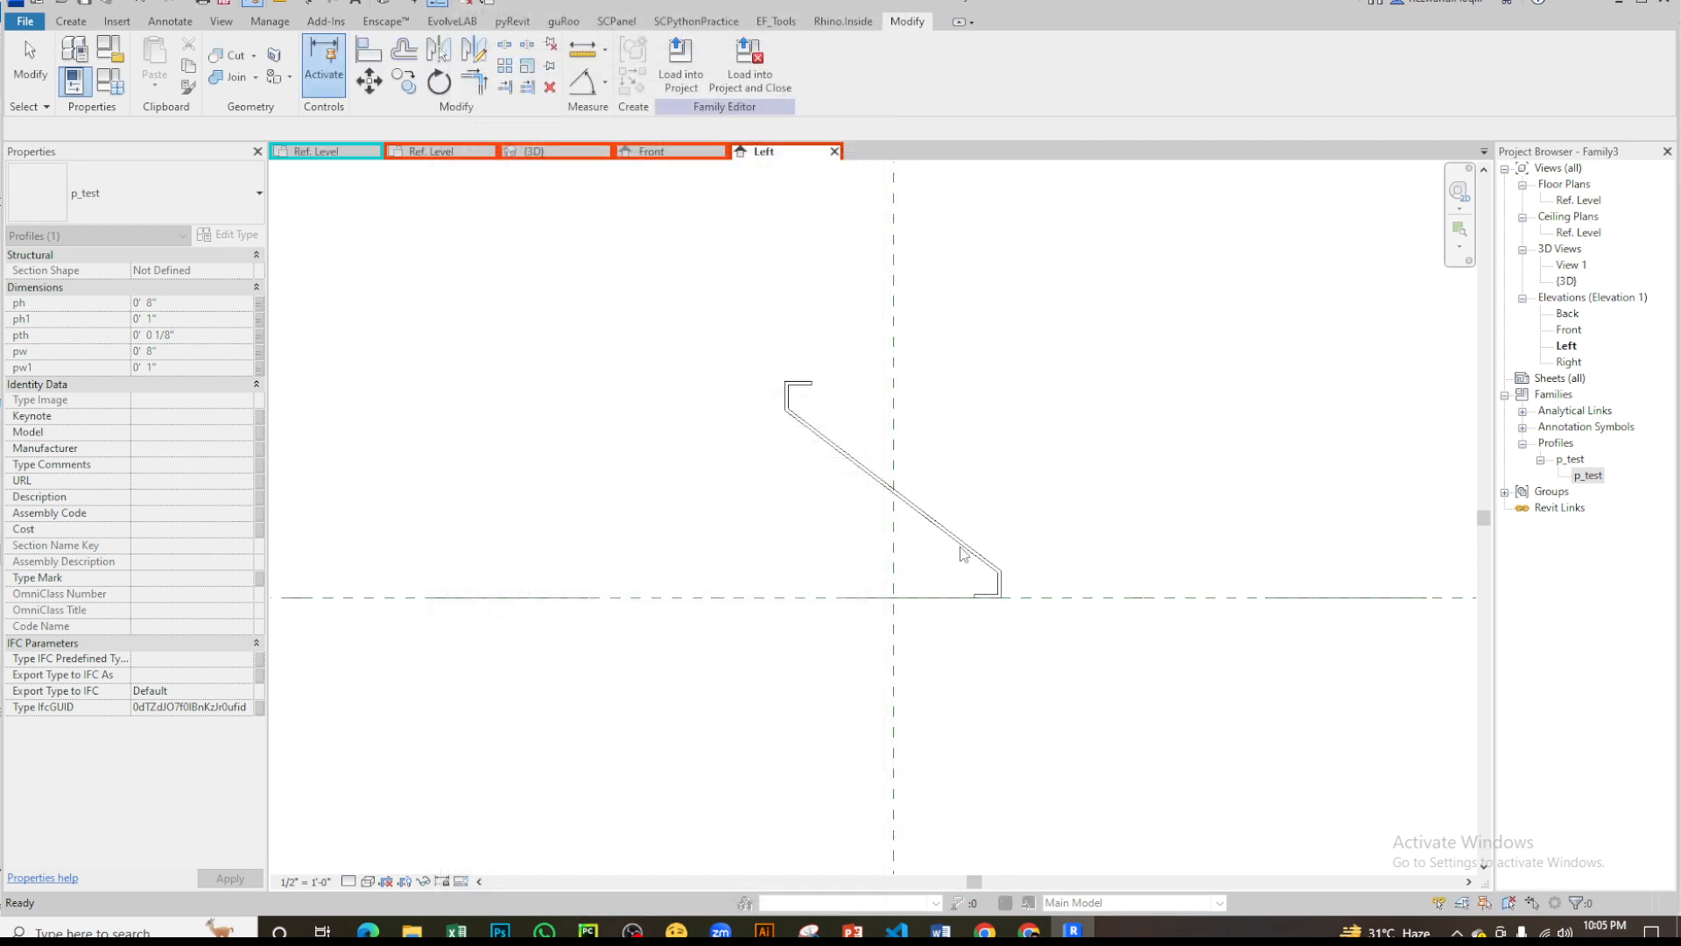
click(923, 515)
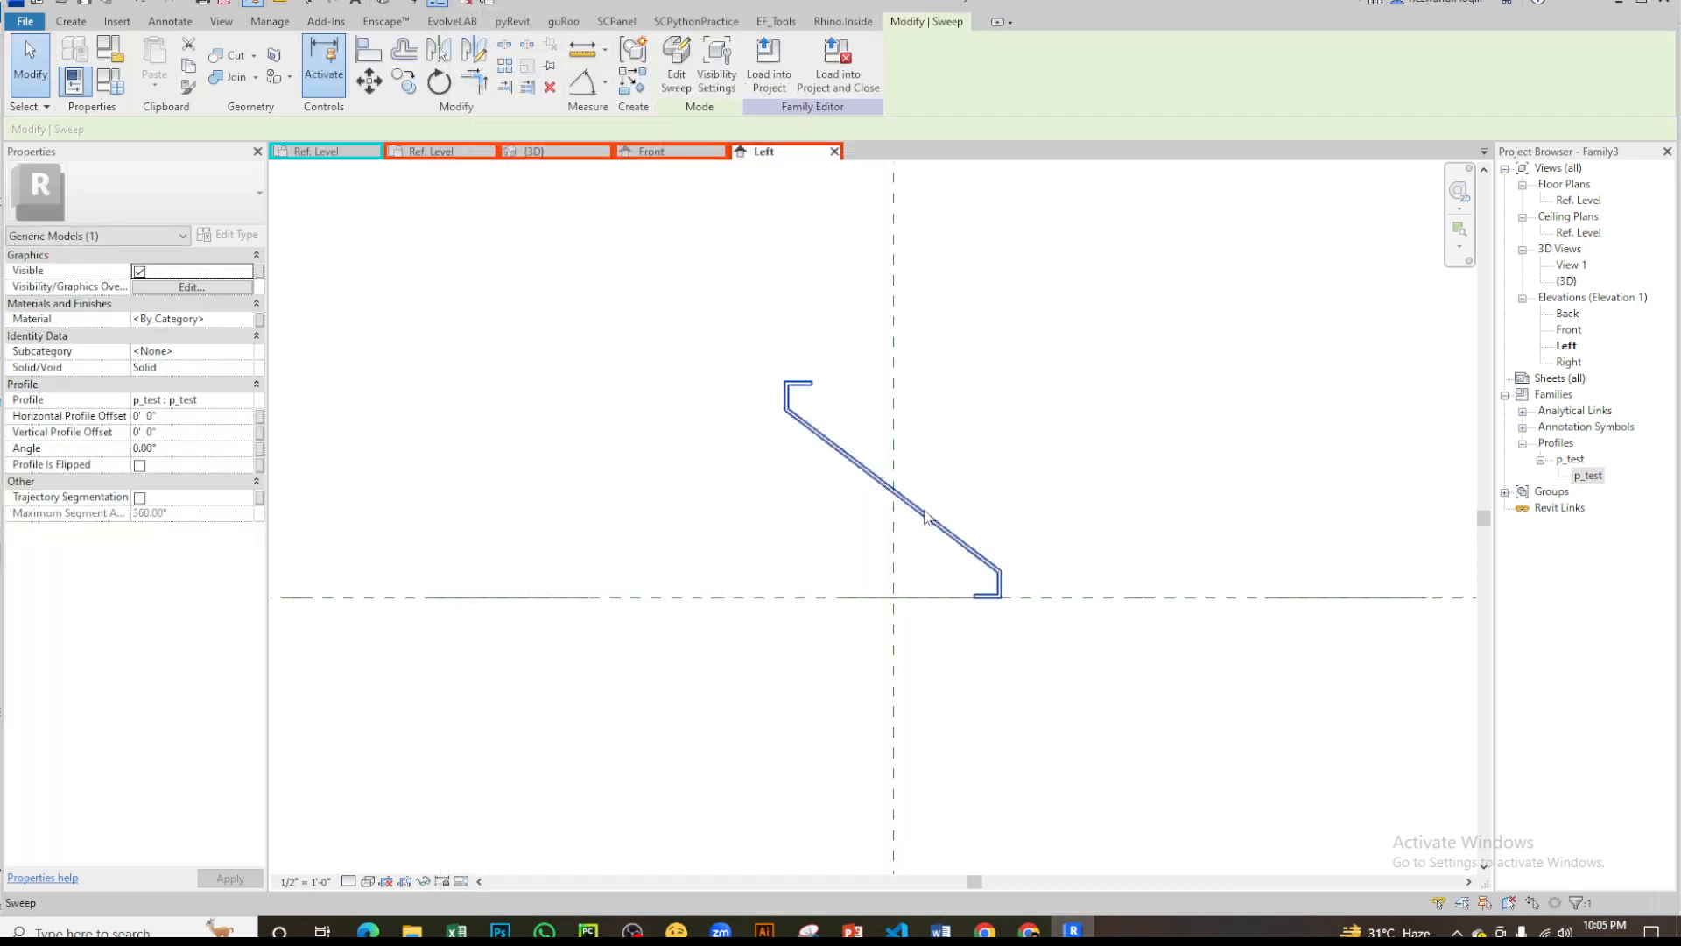
key(Escape)
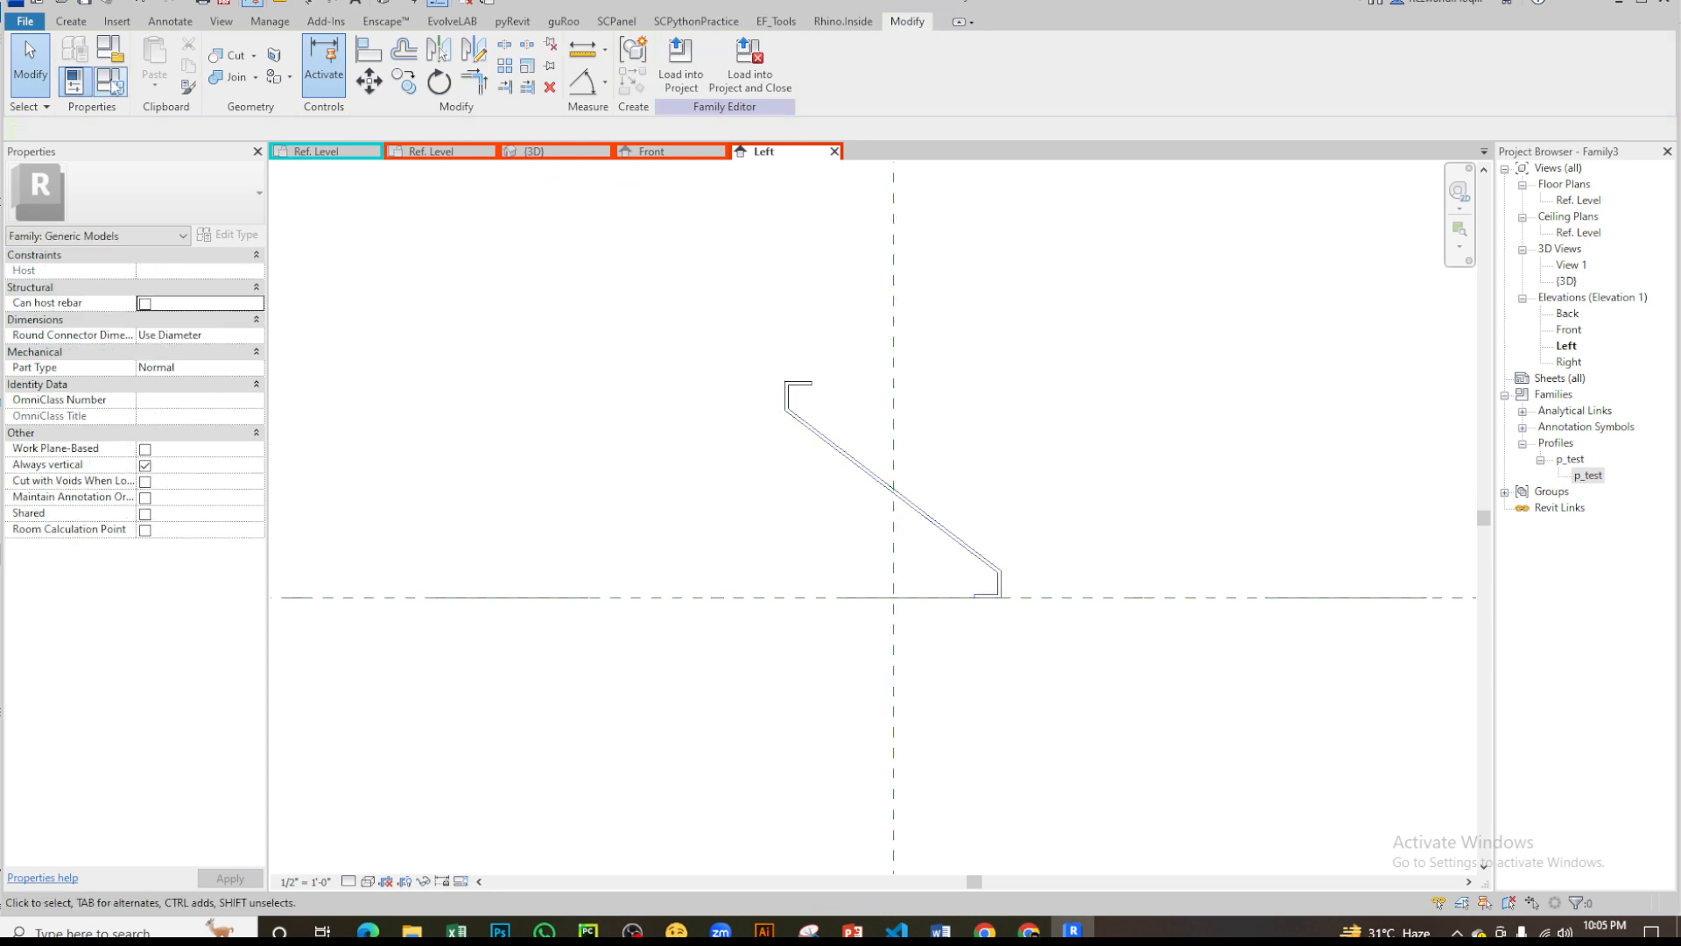
click(891, 486)
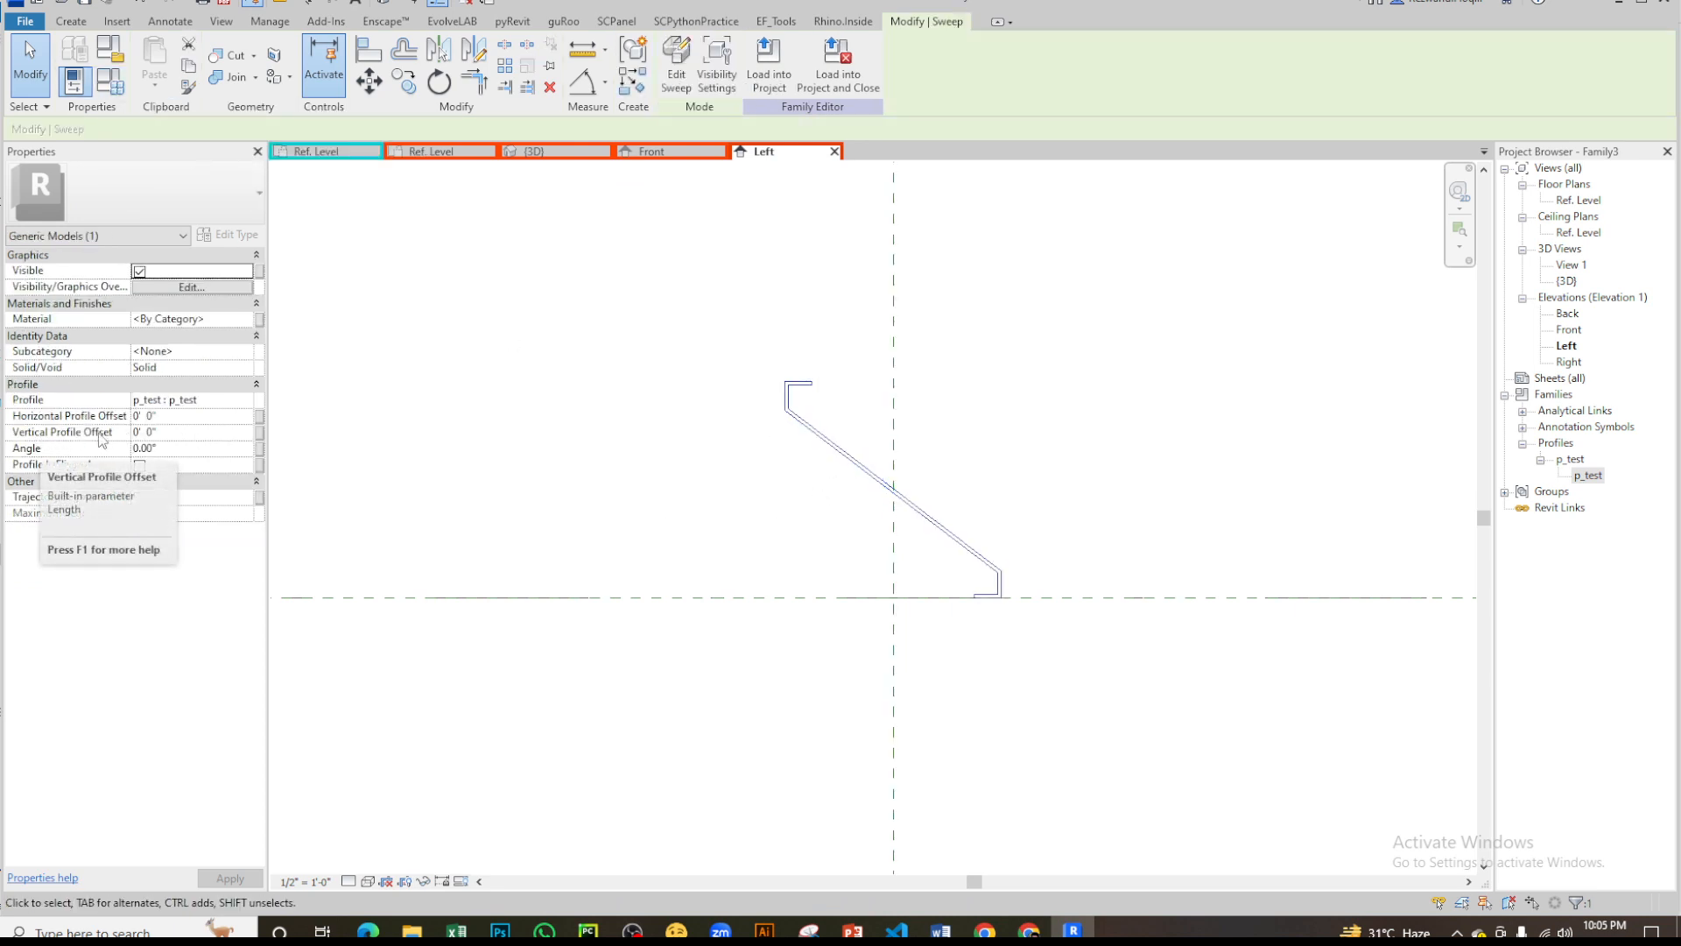
click(258, 434)
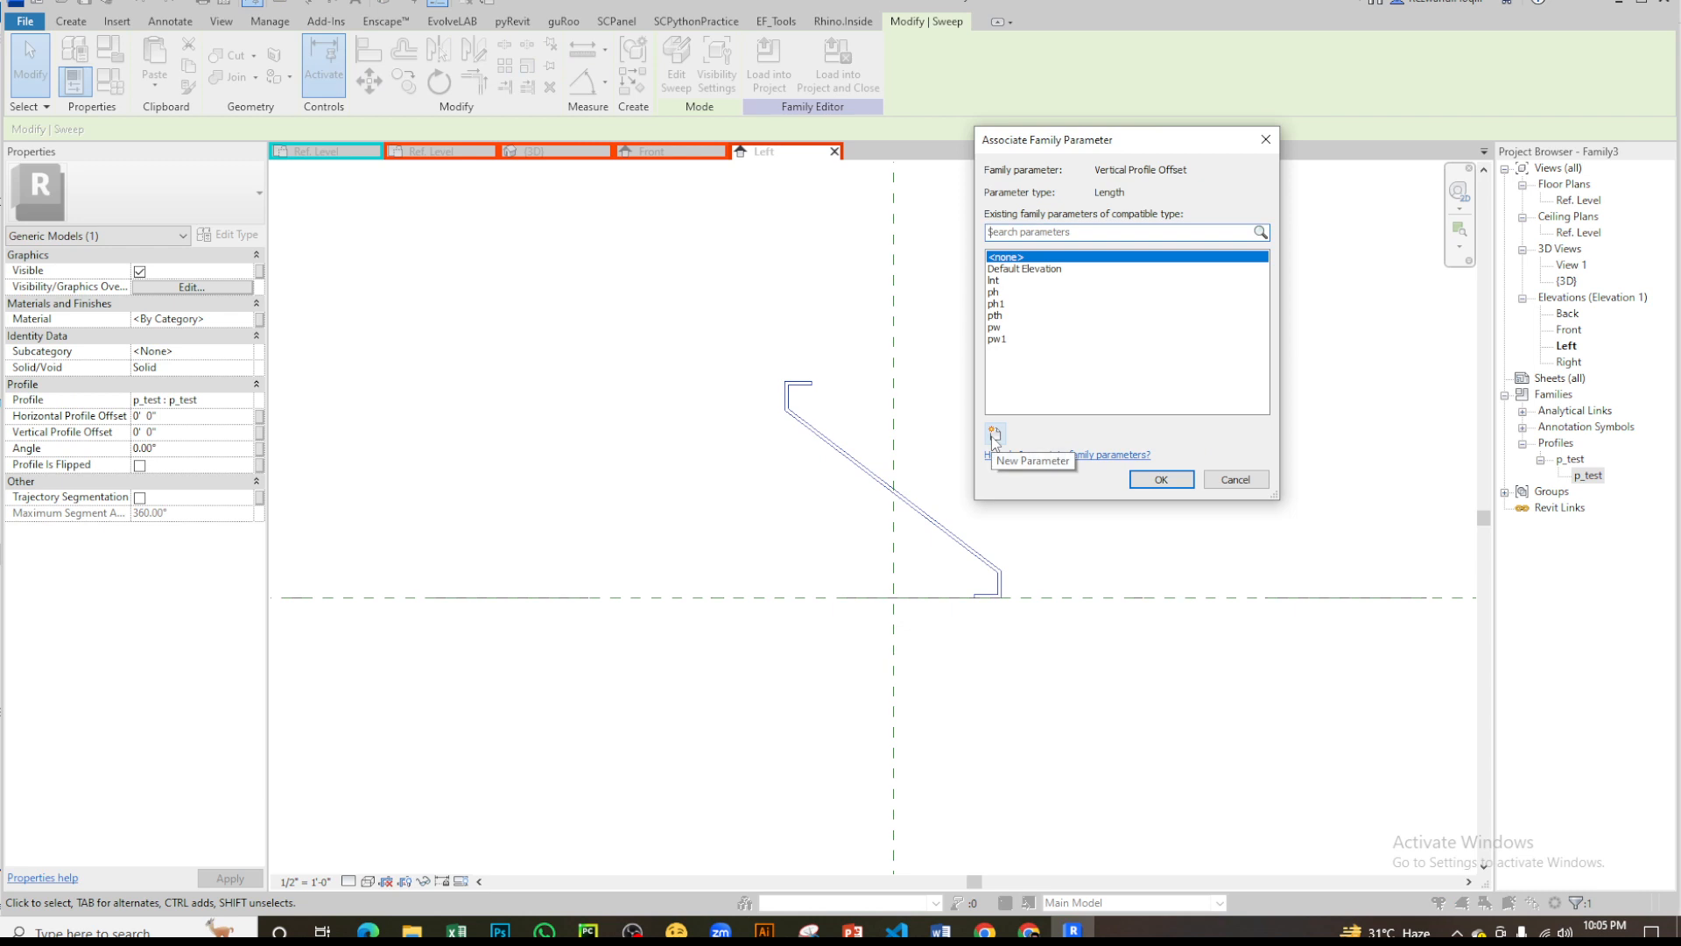
key(Escape)
key(Escape)
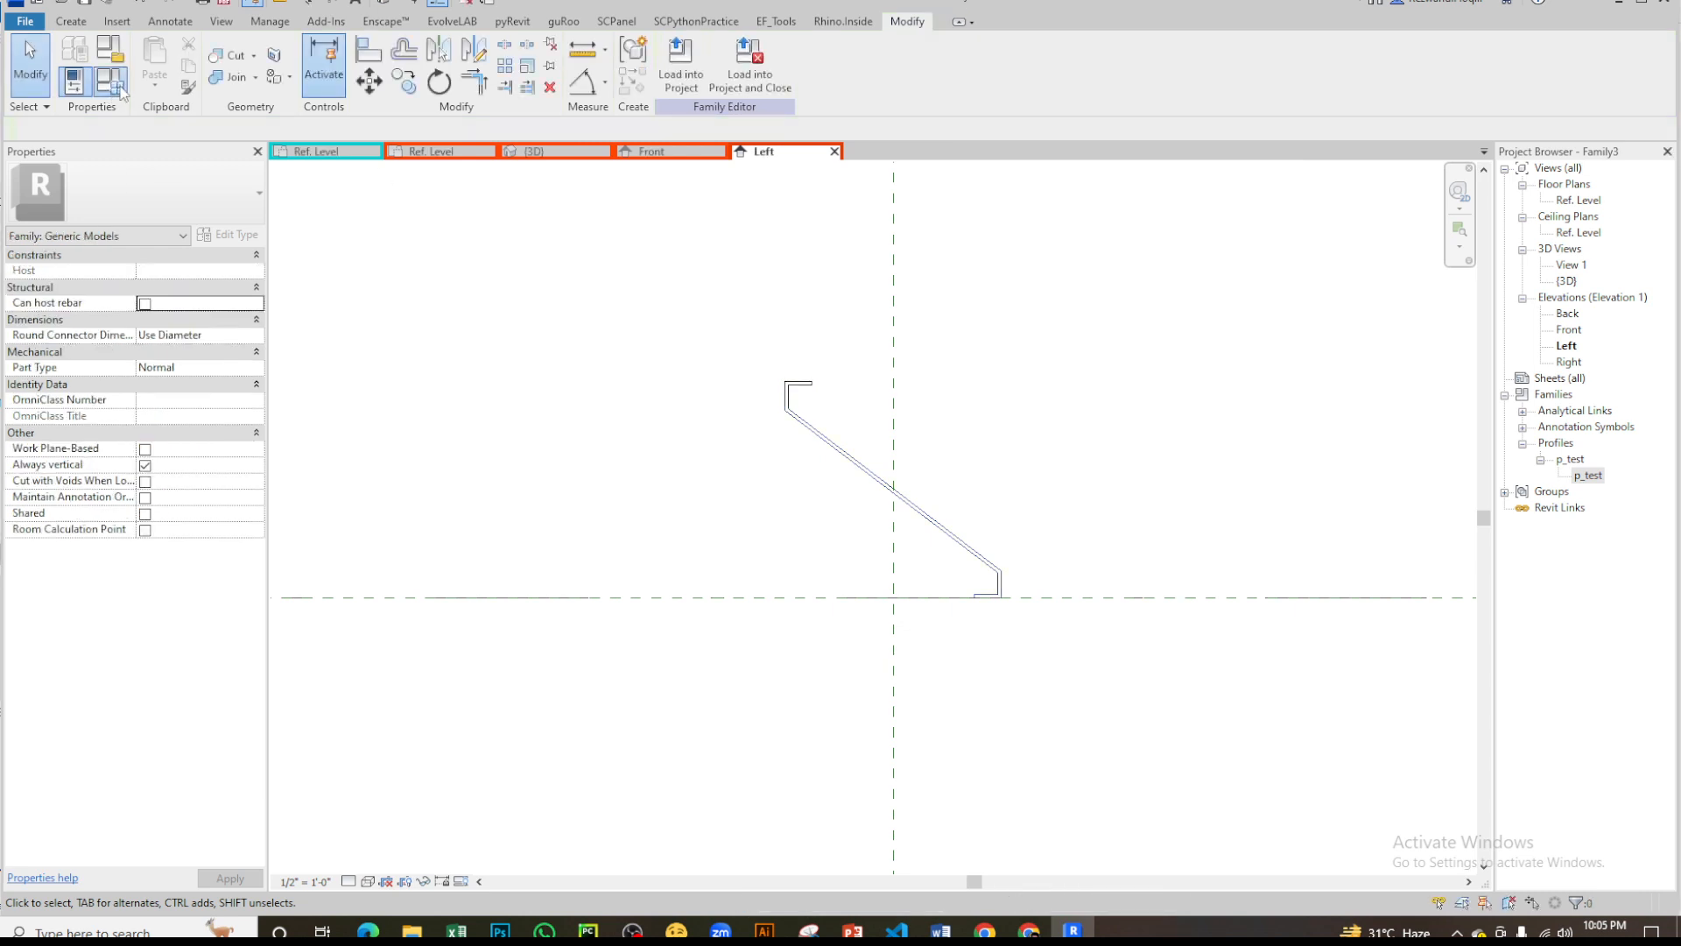
- Add a Length type parameter named hh, grouped under Dimensions, to the family types
click(110, 82)
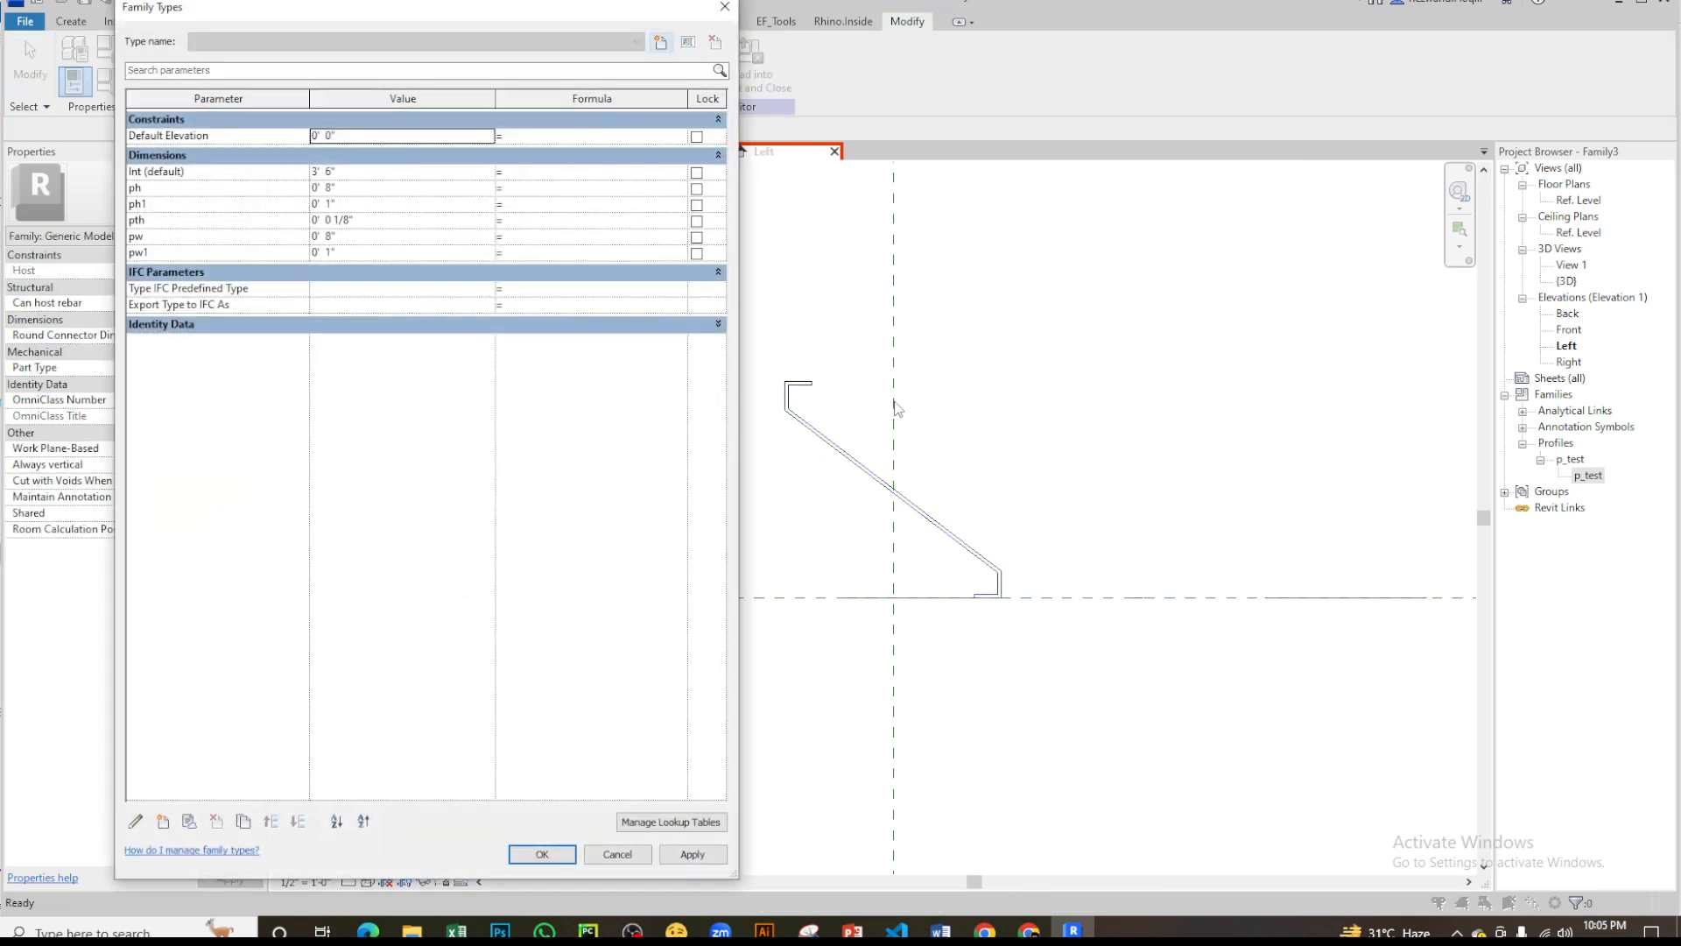
click(164, 823)
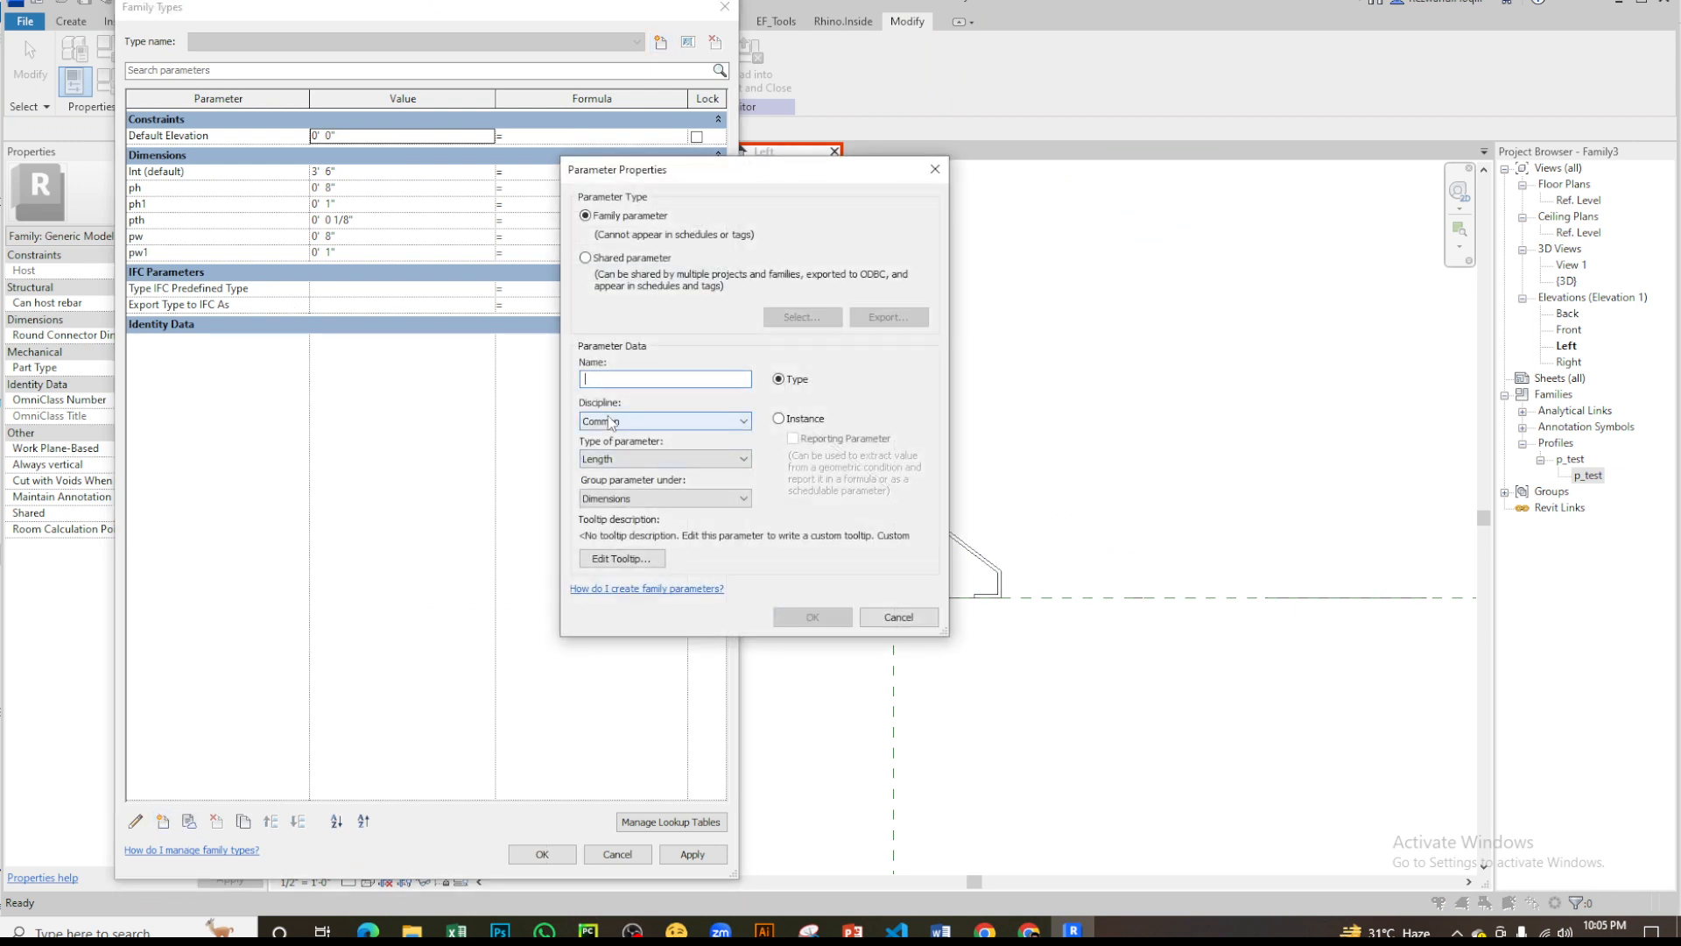
text(hh)
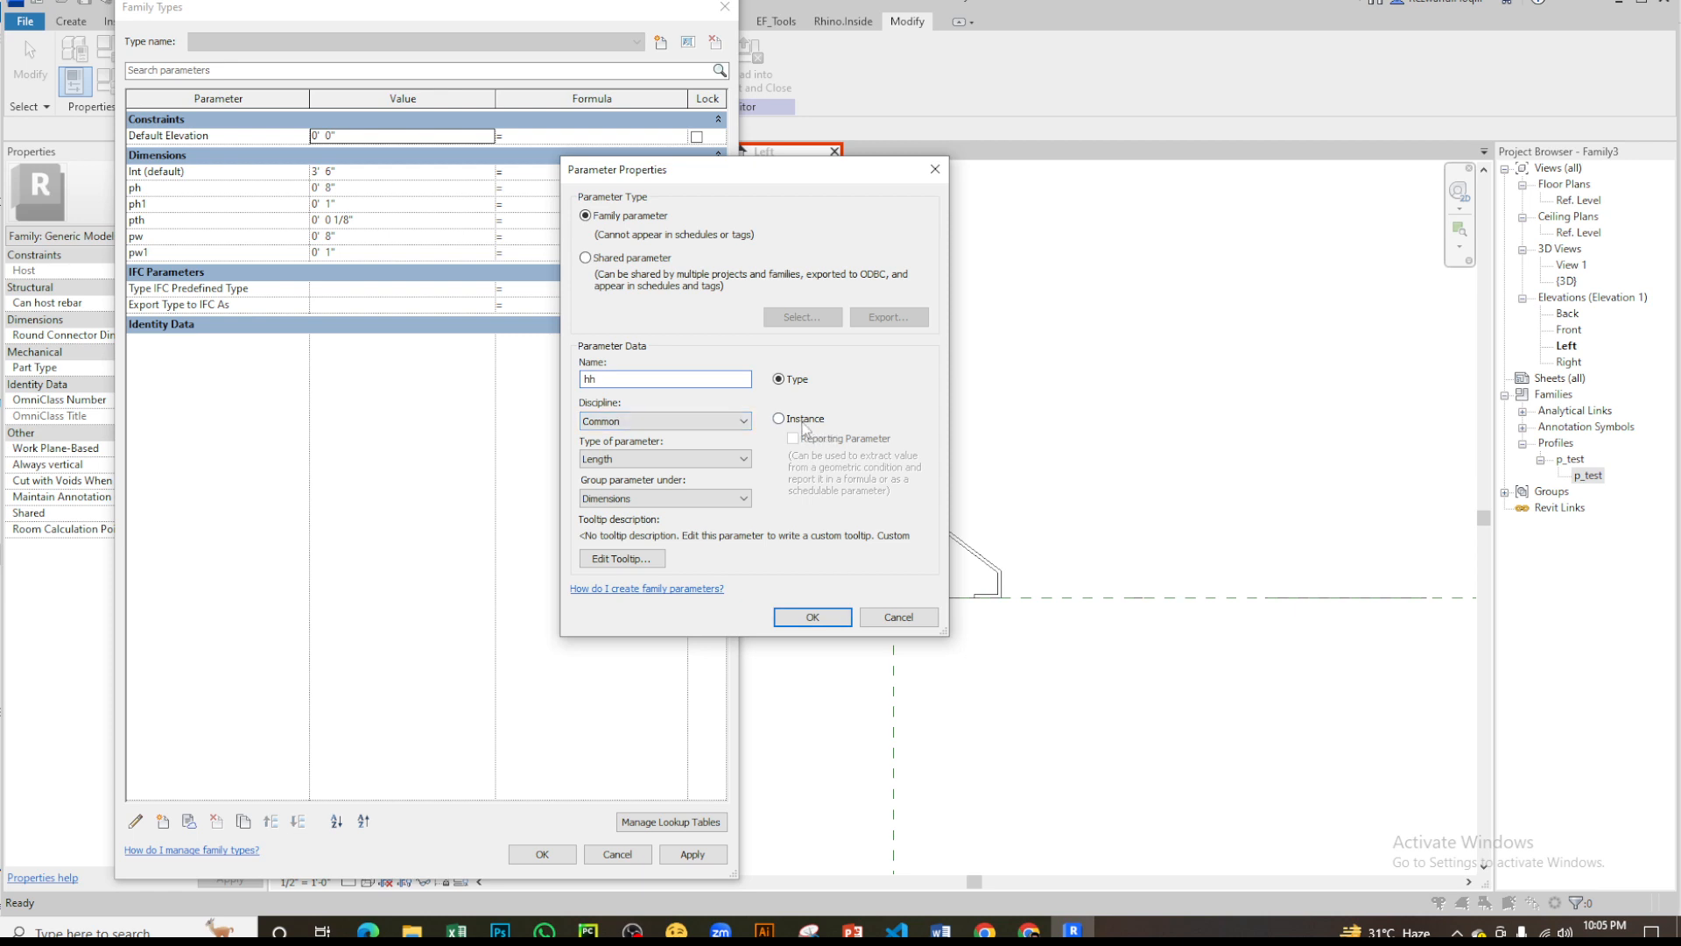
click(812, 617)
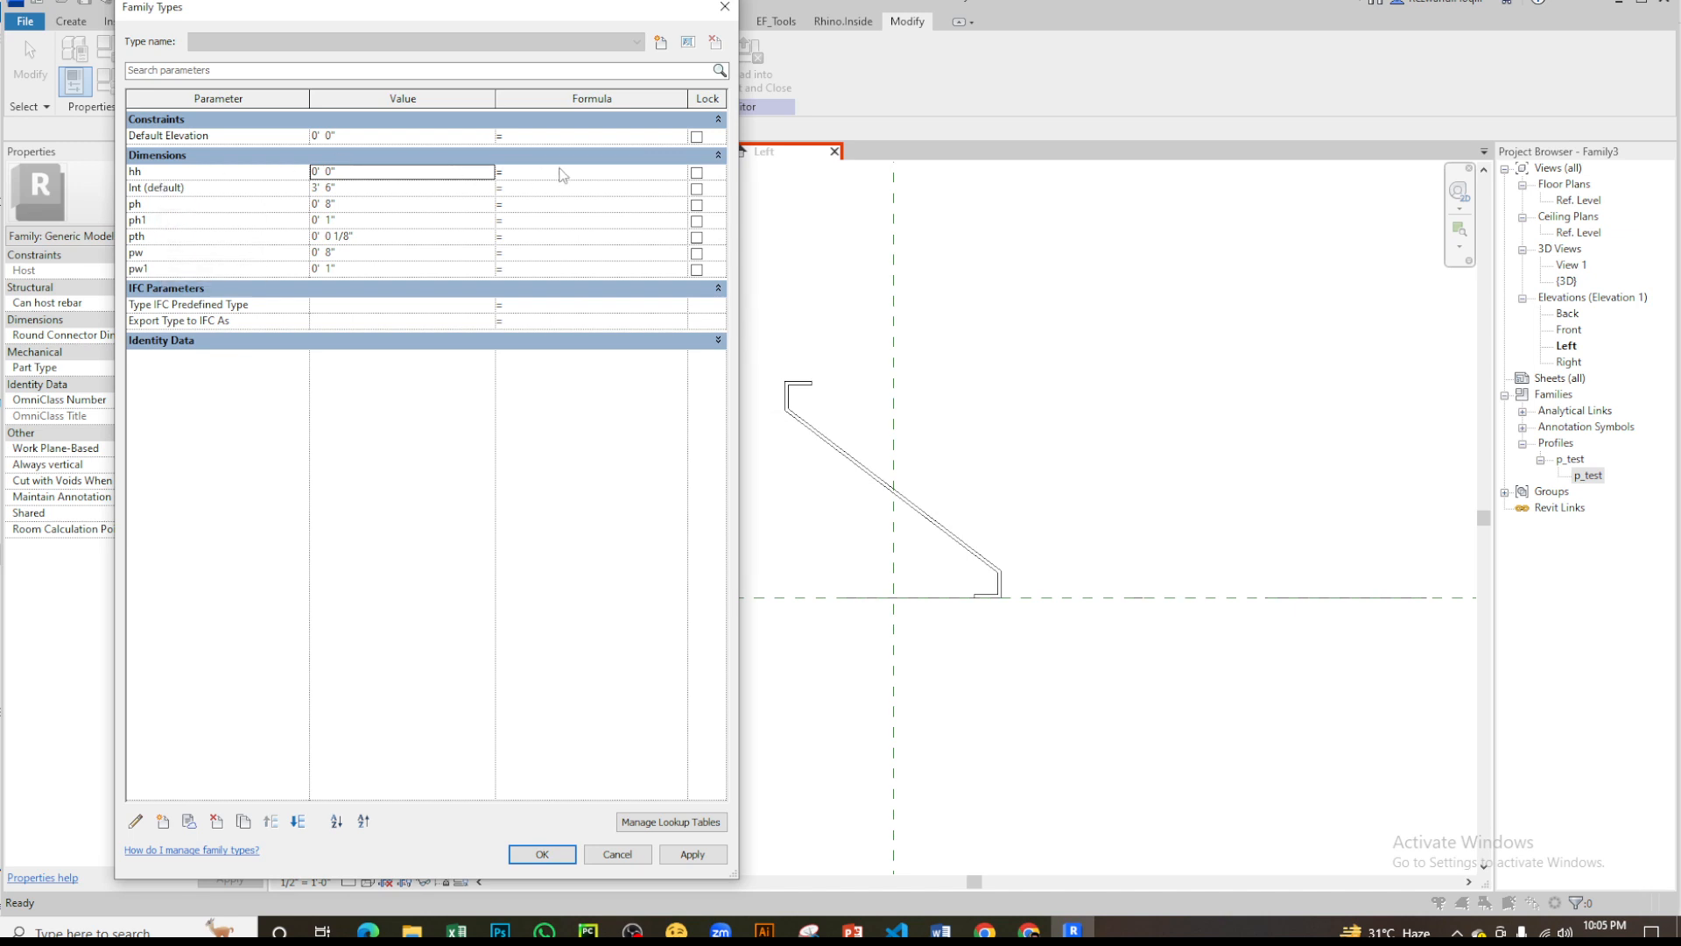
- Give hh the formula ph/2 and accept the family types
click(134, 188)
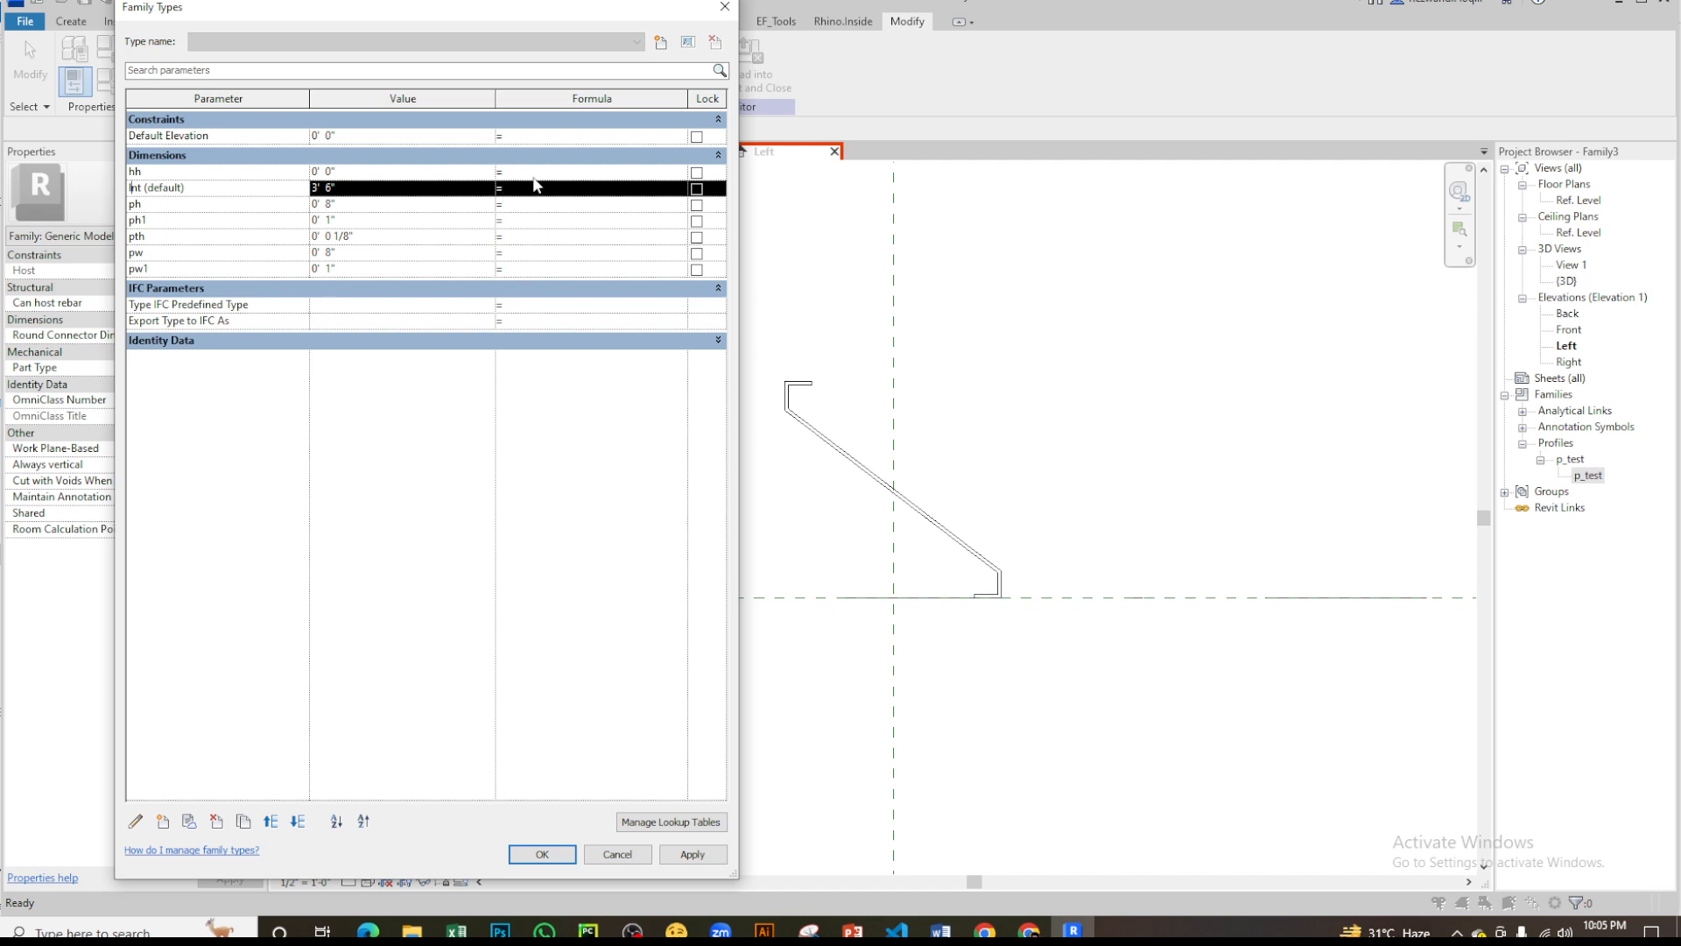
click(140, 172)
click(540, 173)
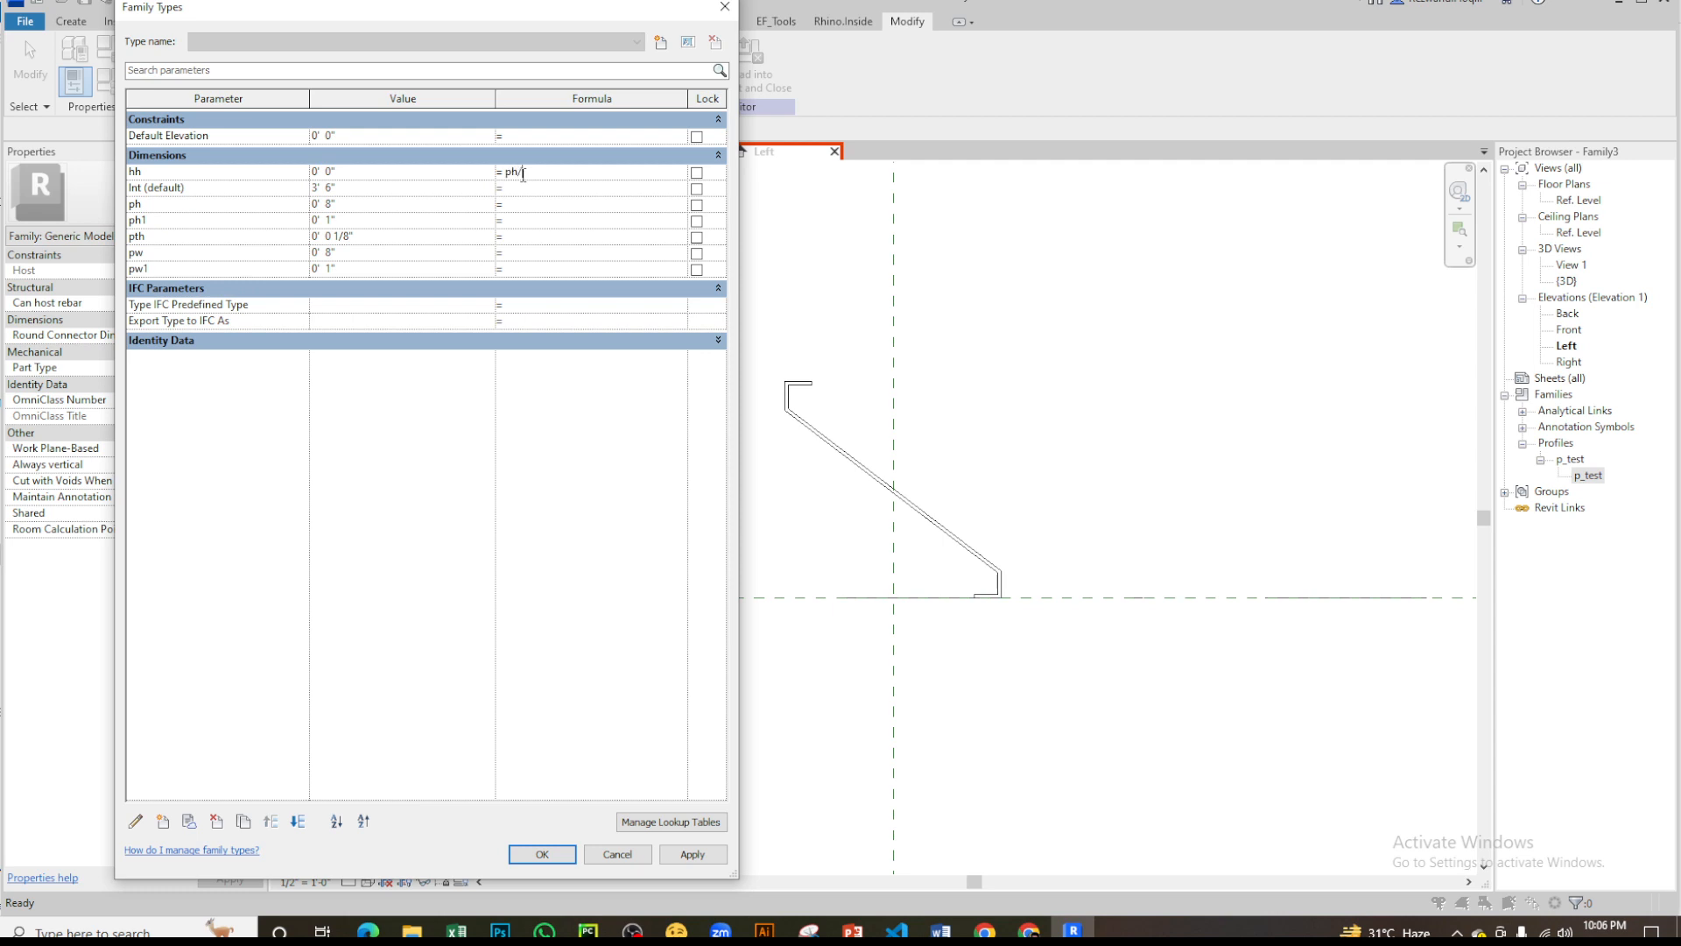
click(439, 170)
click(575, 855)
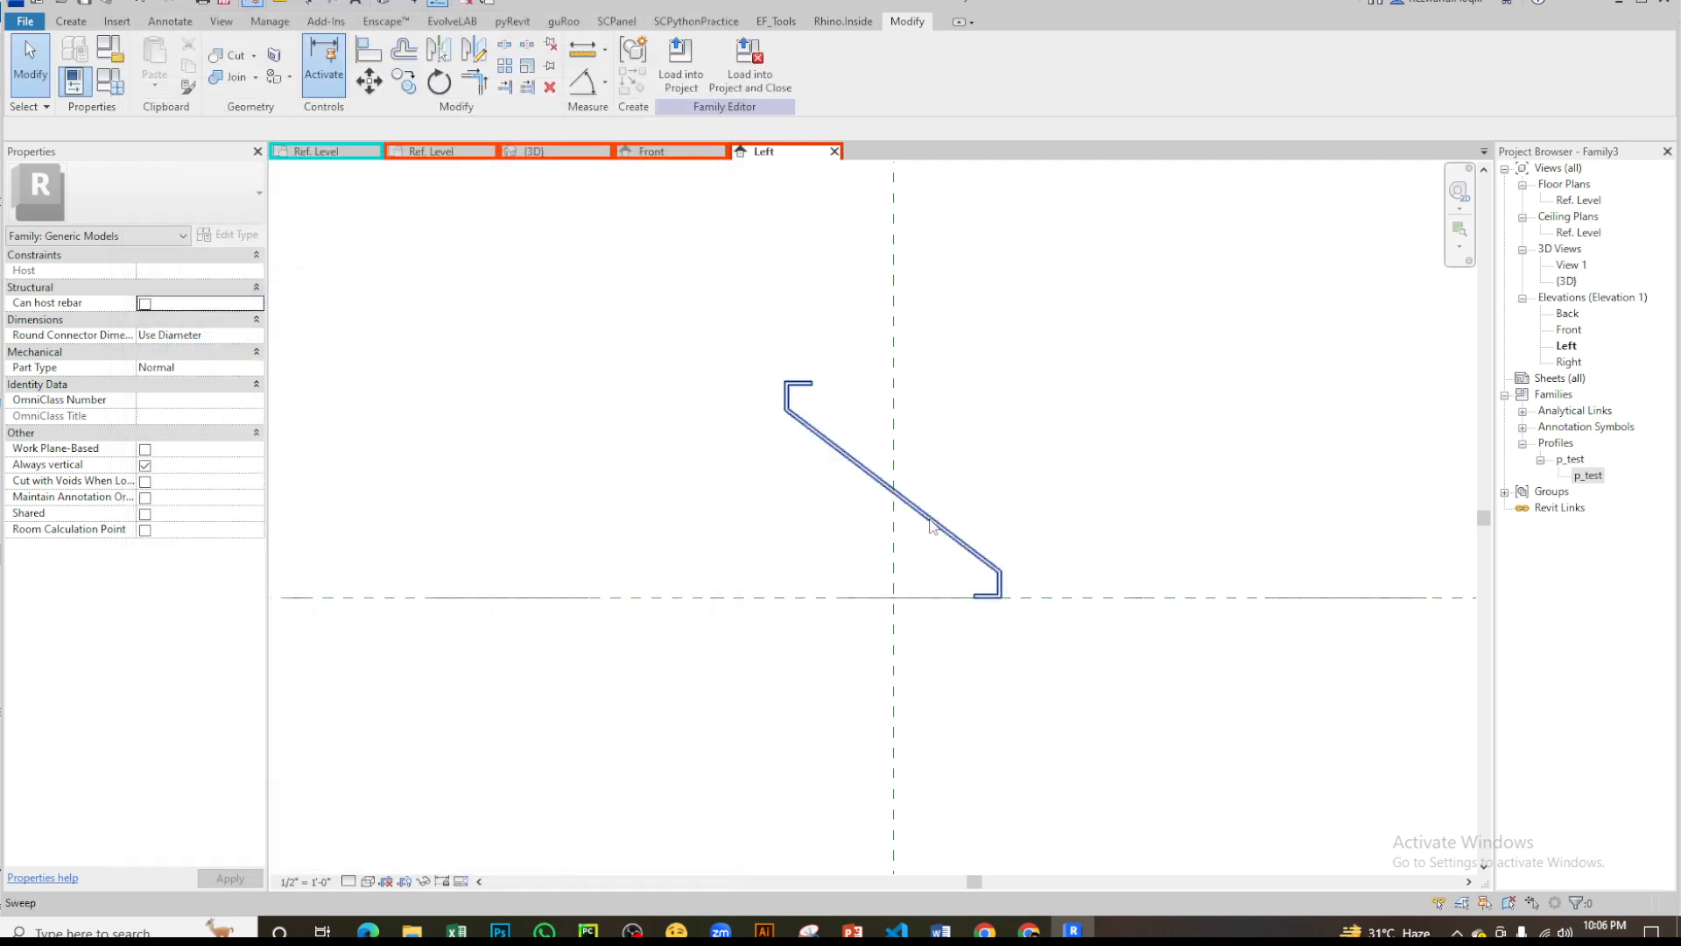
- Associate the louver sweep's Vertical Profile Offset with the hh parameter
click(931, 526)
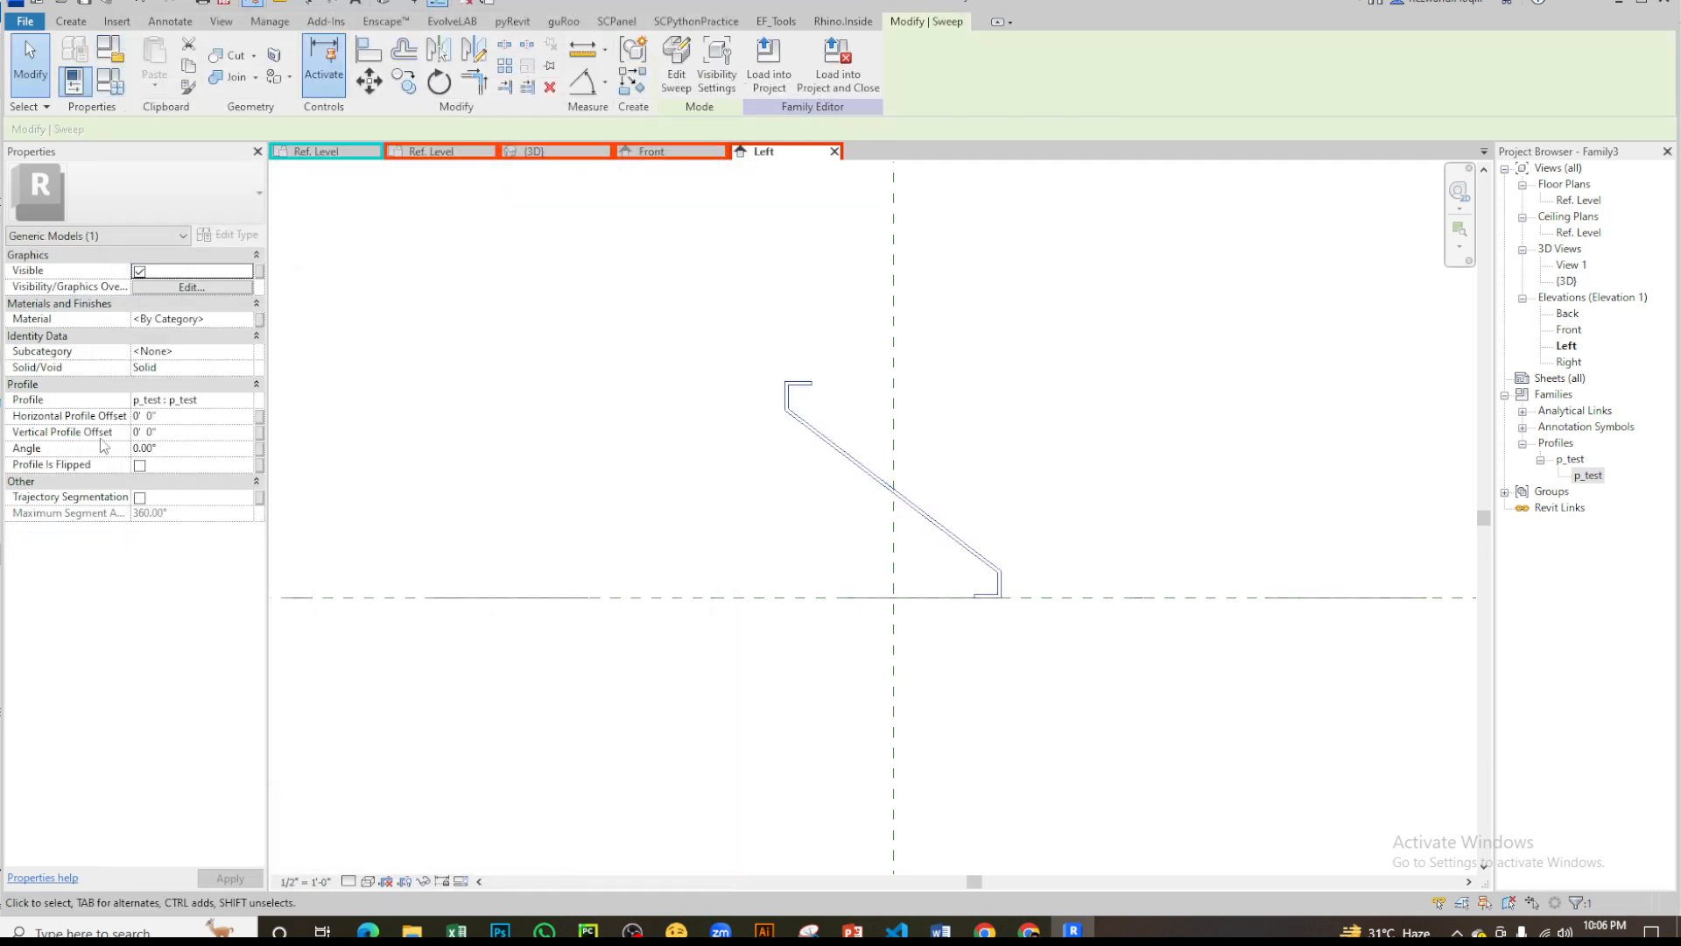
click(259, 433)
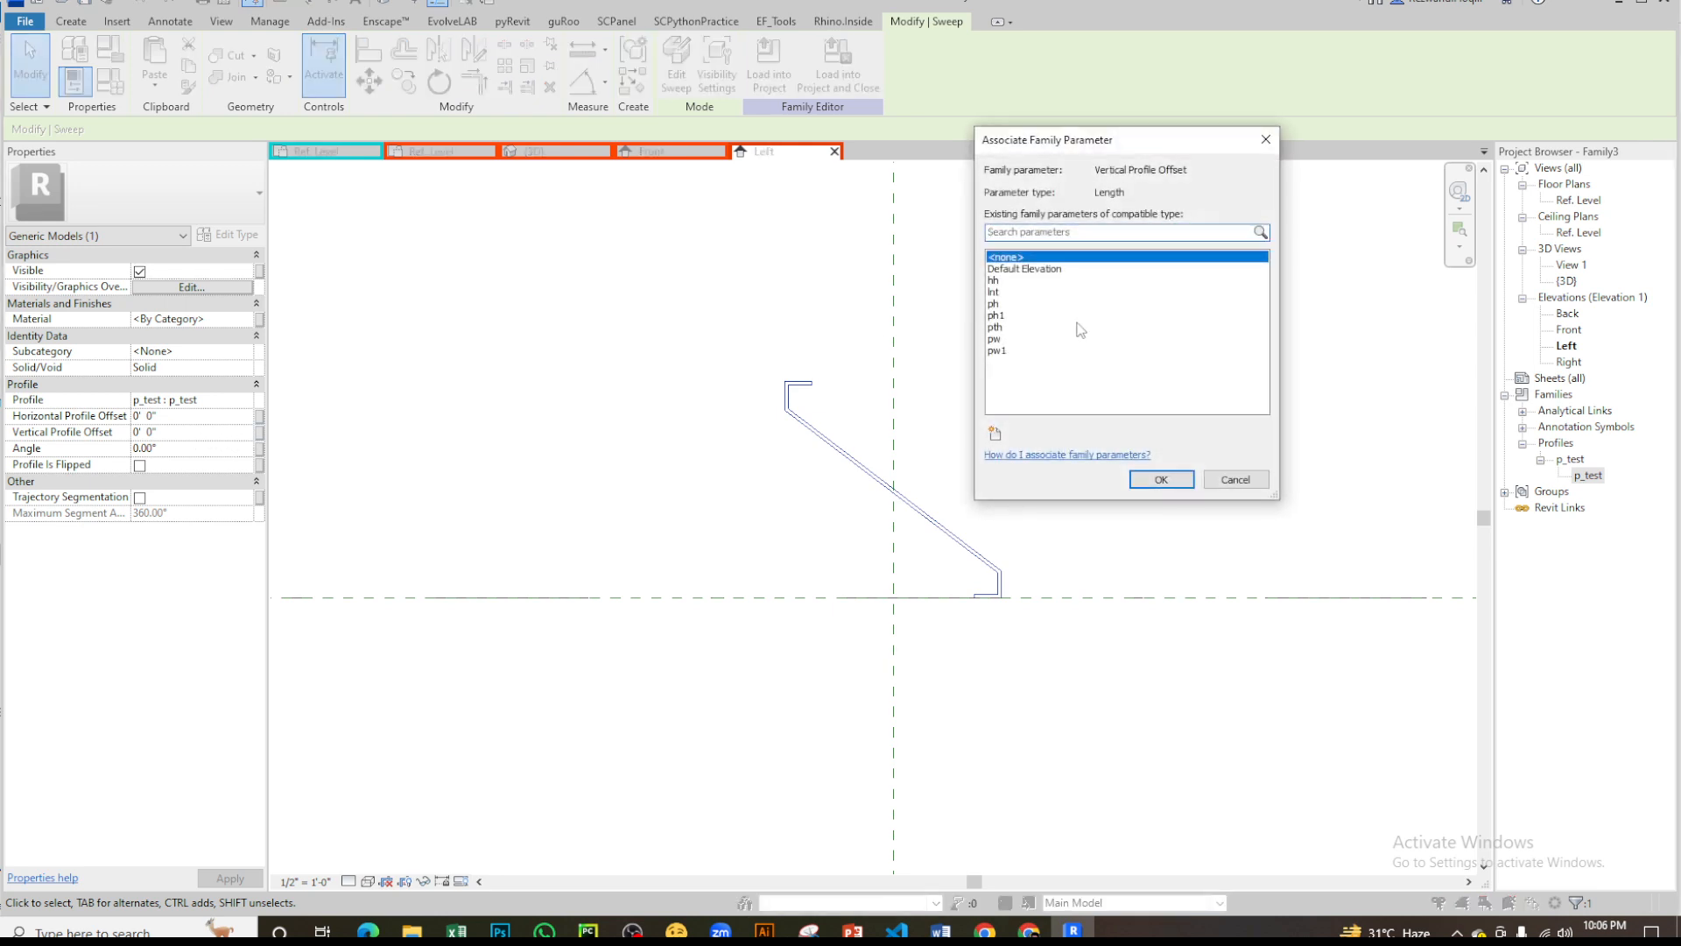
click(997, 281)
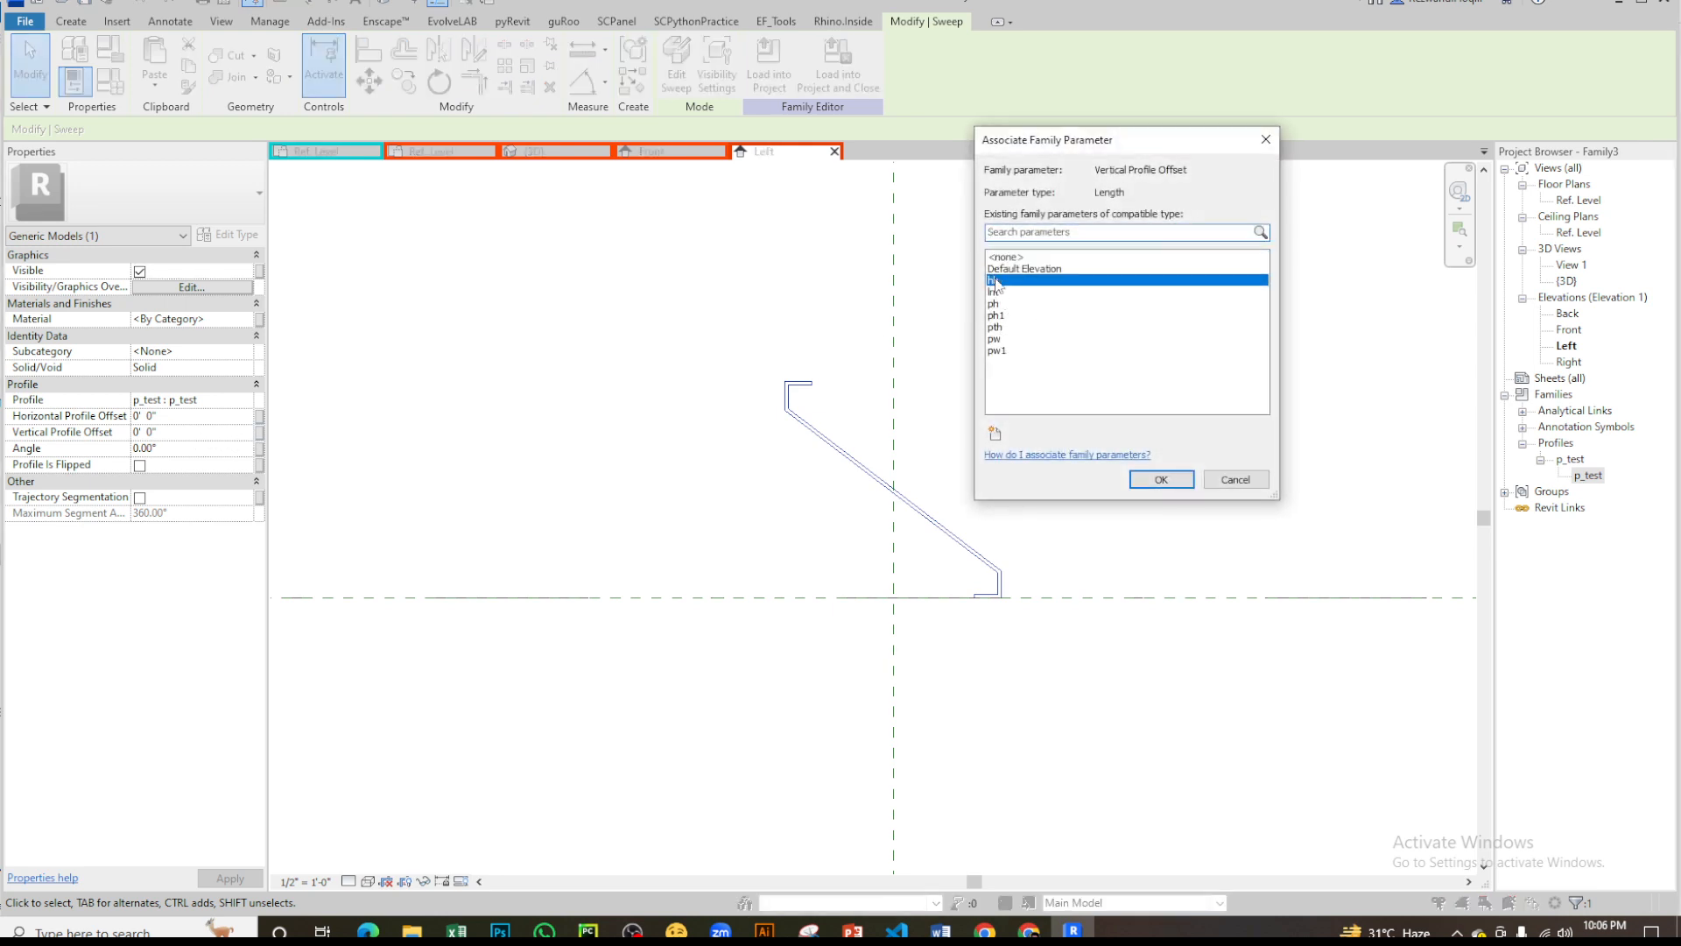
click(1159, 479)
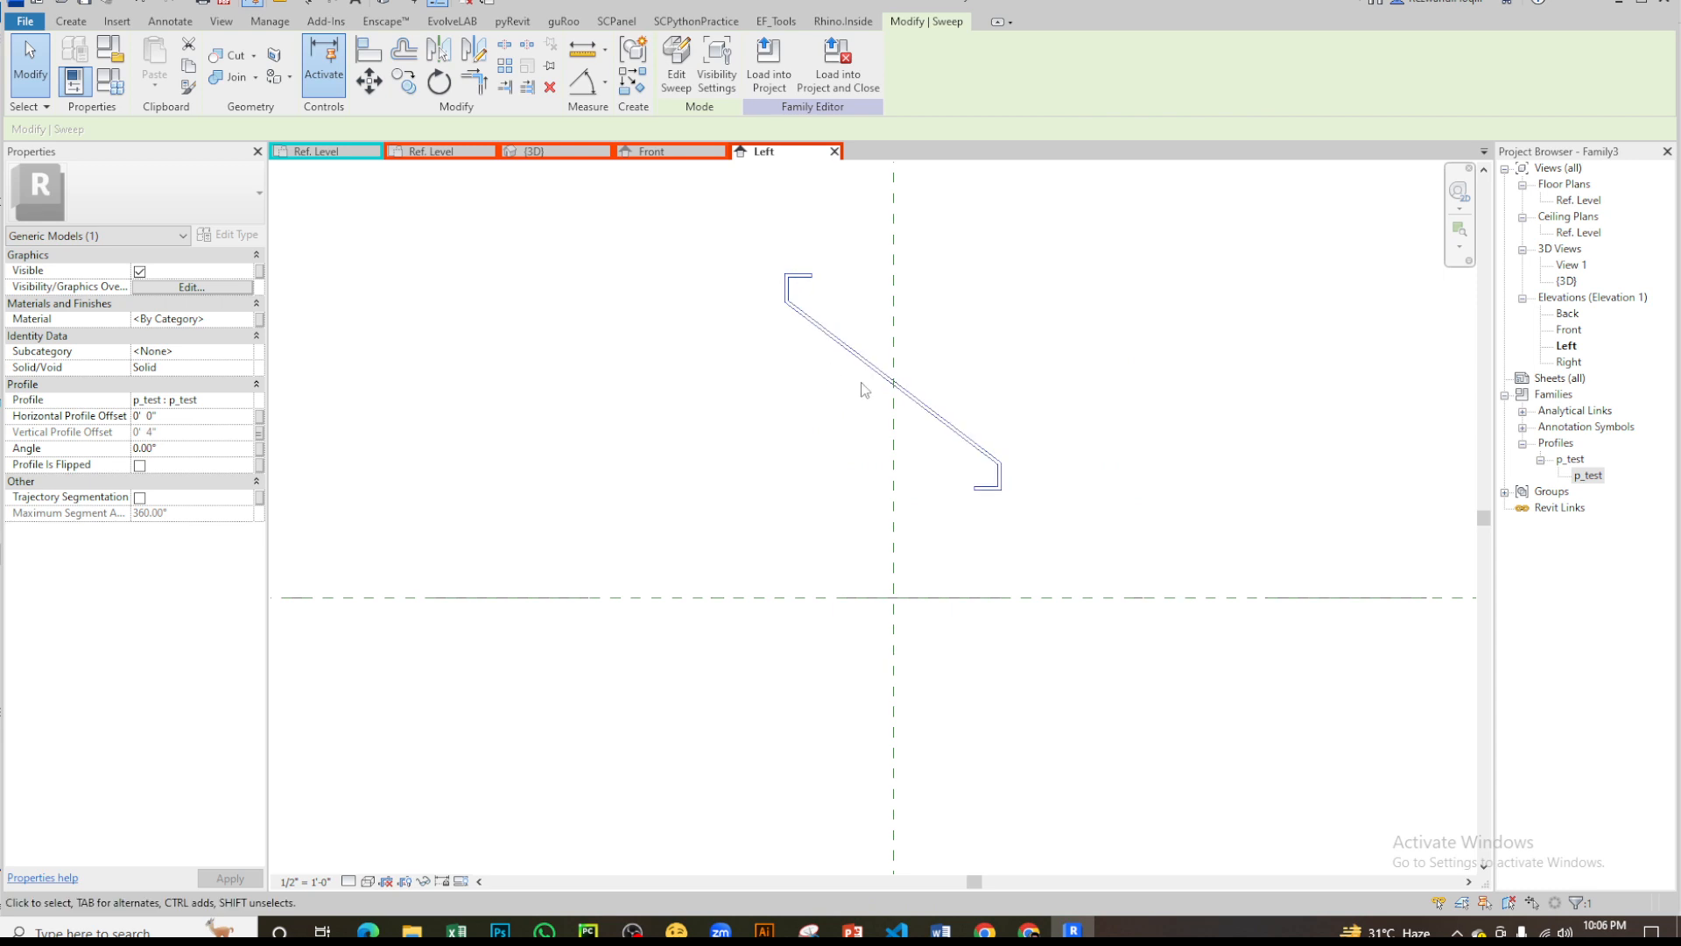
- Change the hh parameter's formula to -ph / 2 and accept the family types
click(109, 81)
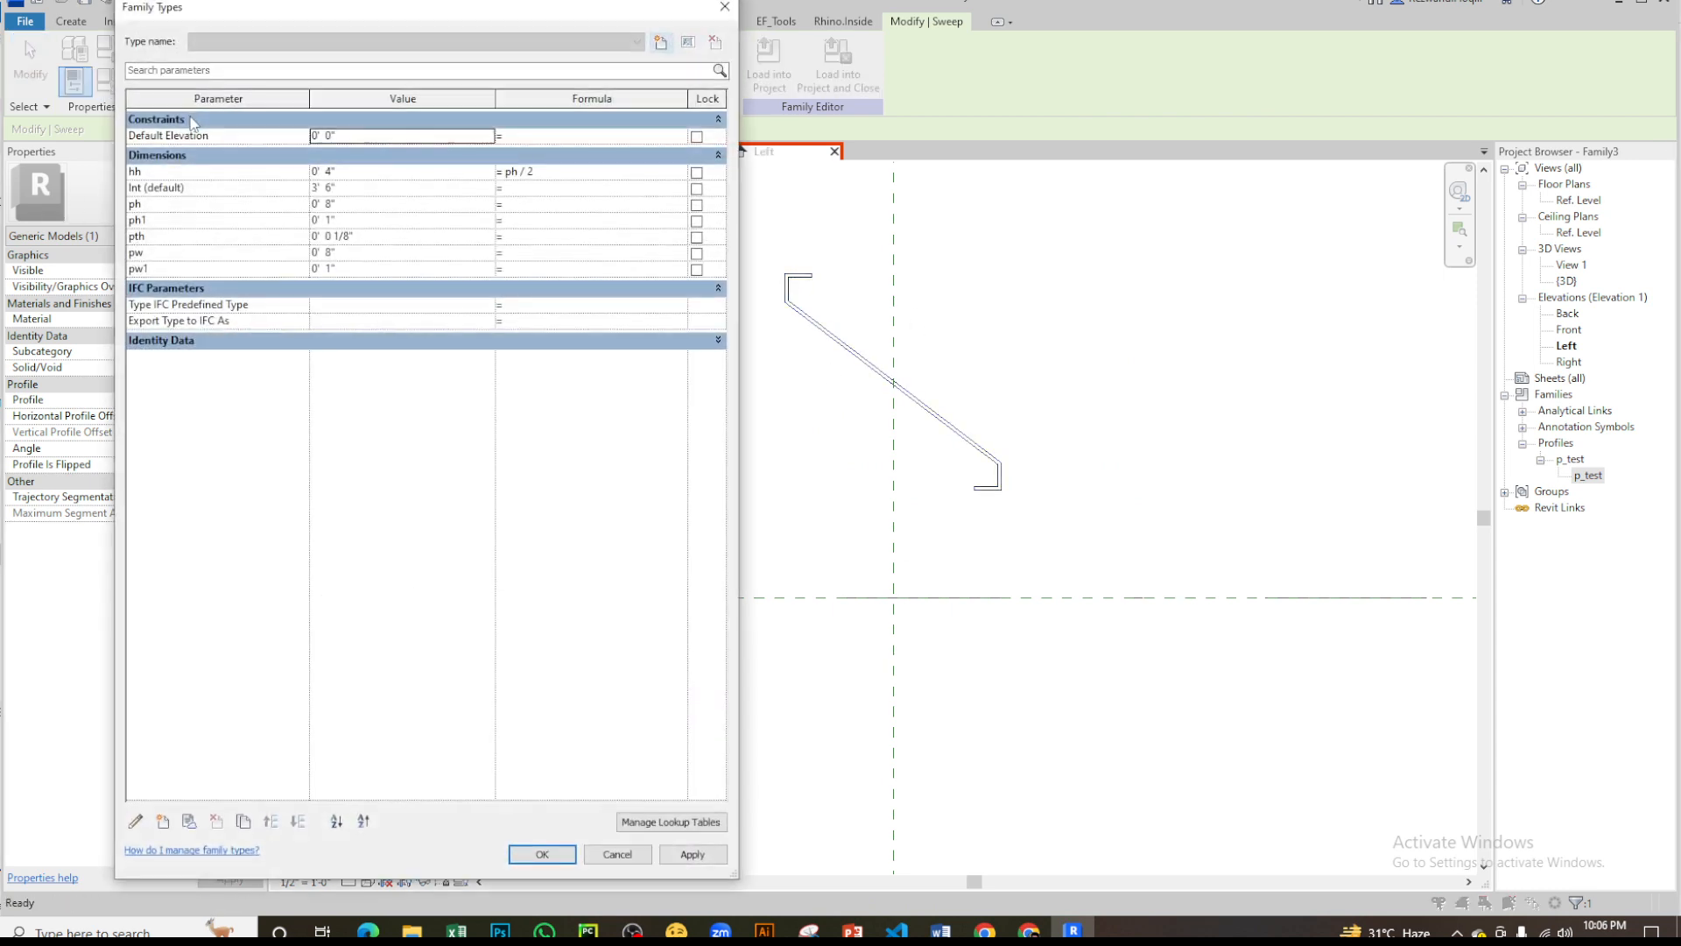
click(509, 173)
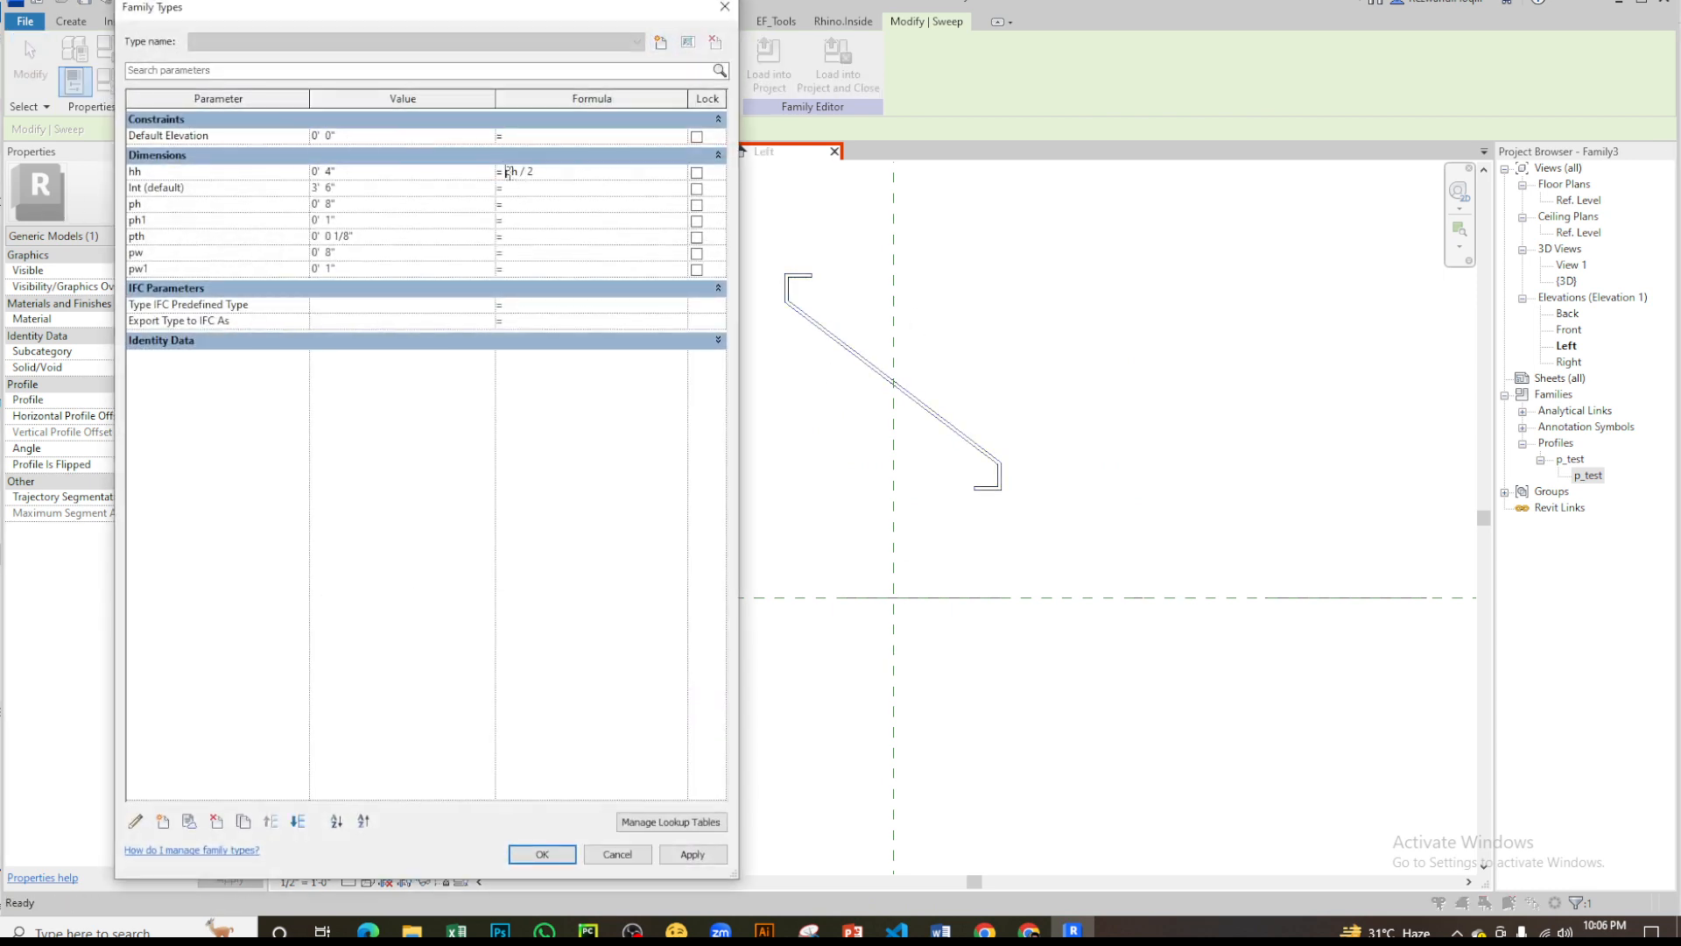
click(542, 854)
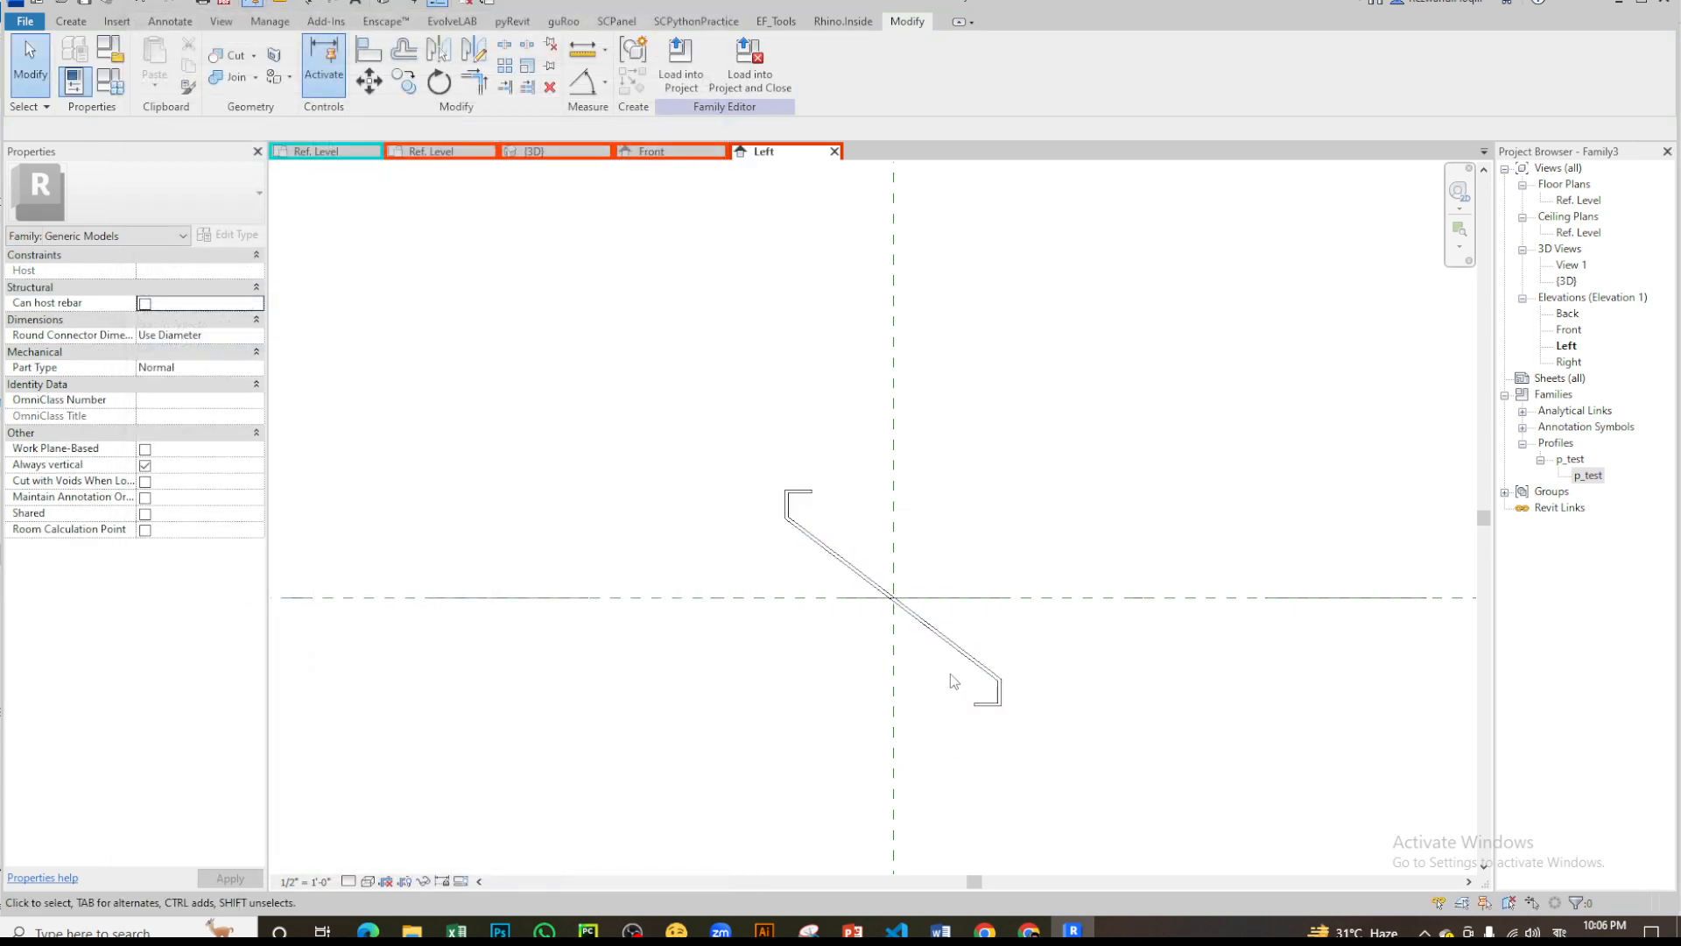
scroll(933, 391, down, 3)
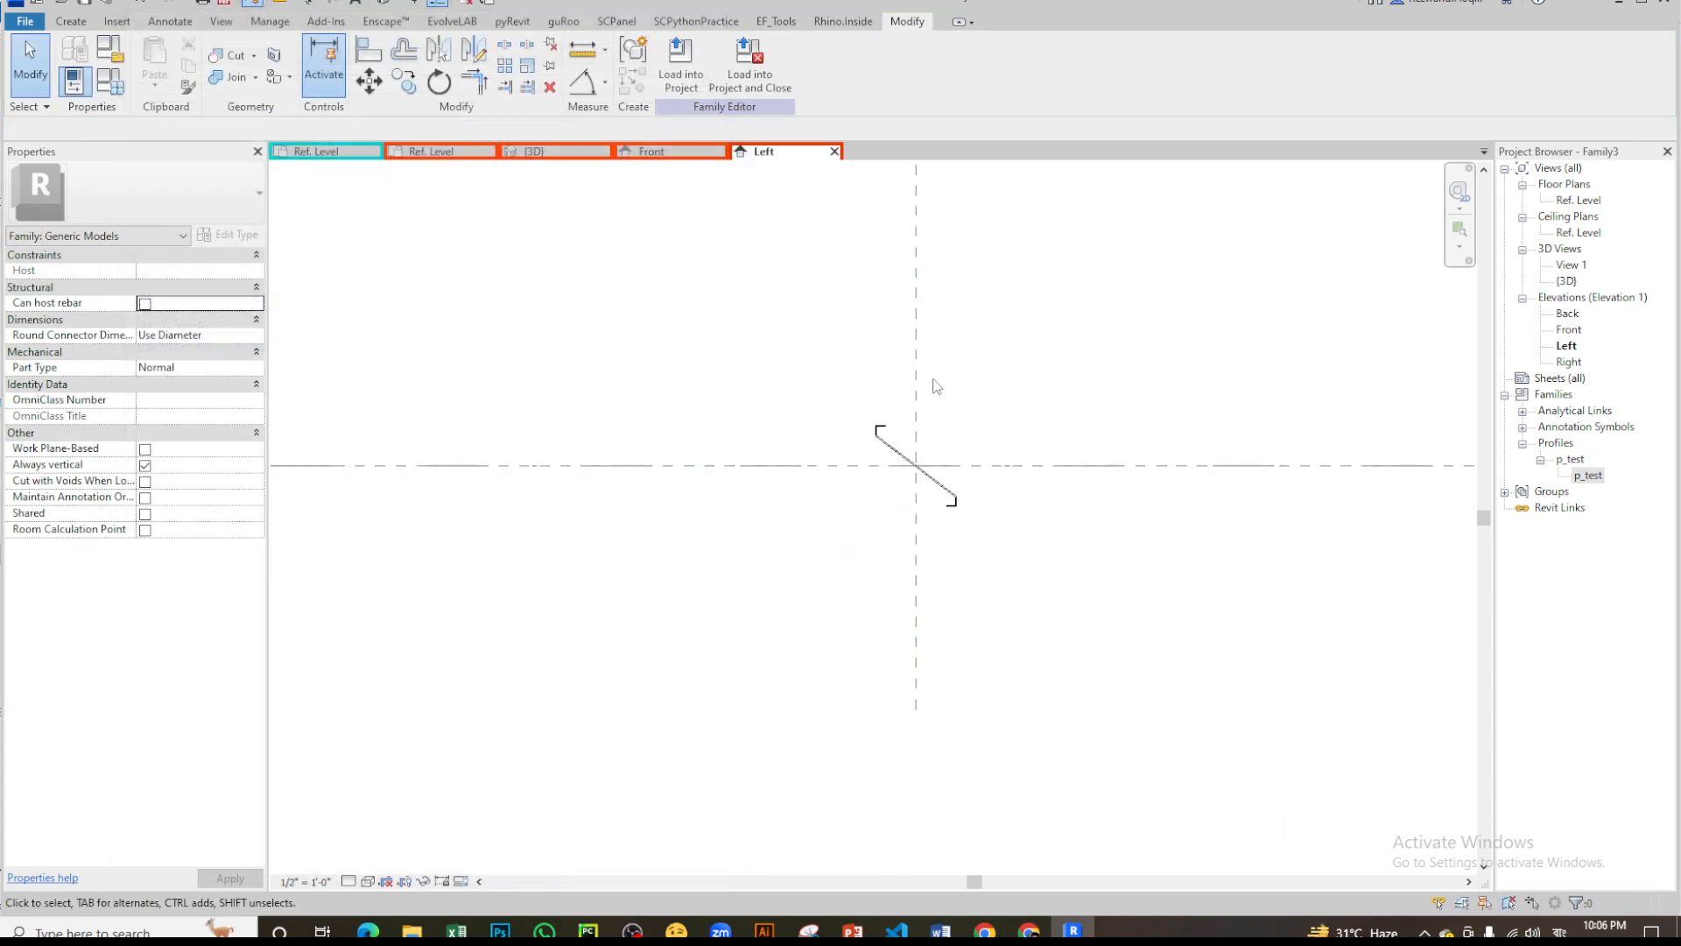
scroll(933, 515, up, 3)
middle_drag(987, 357, 956, 568)
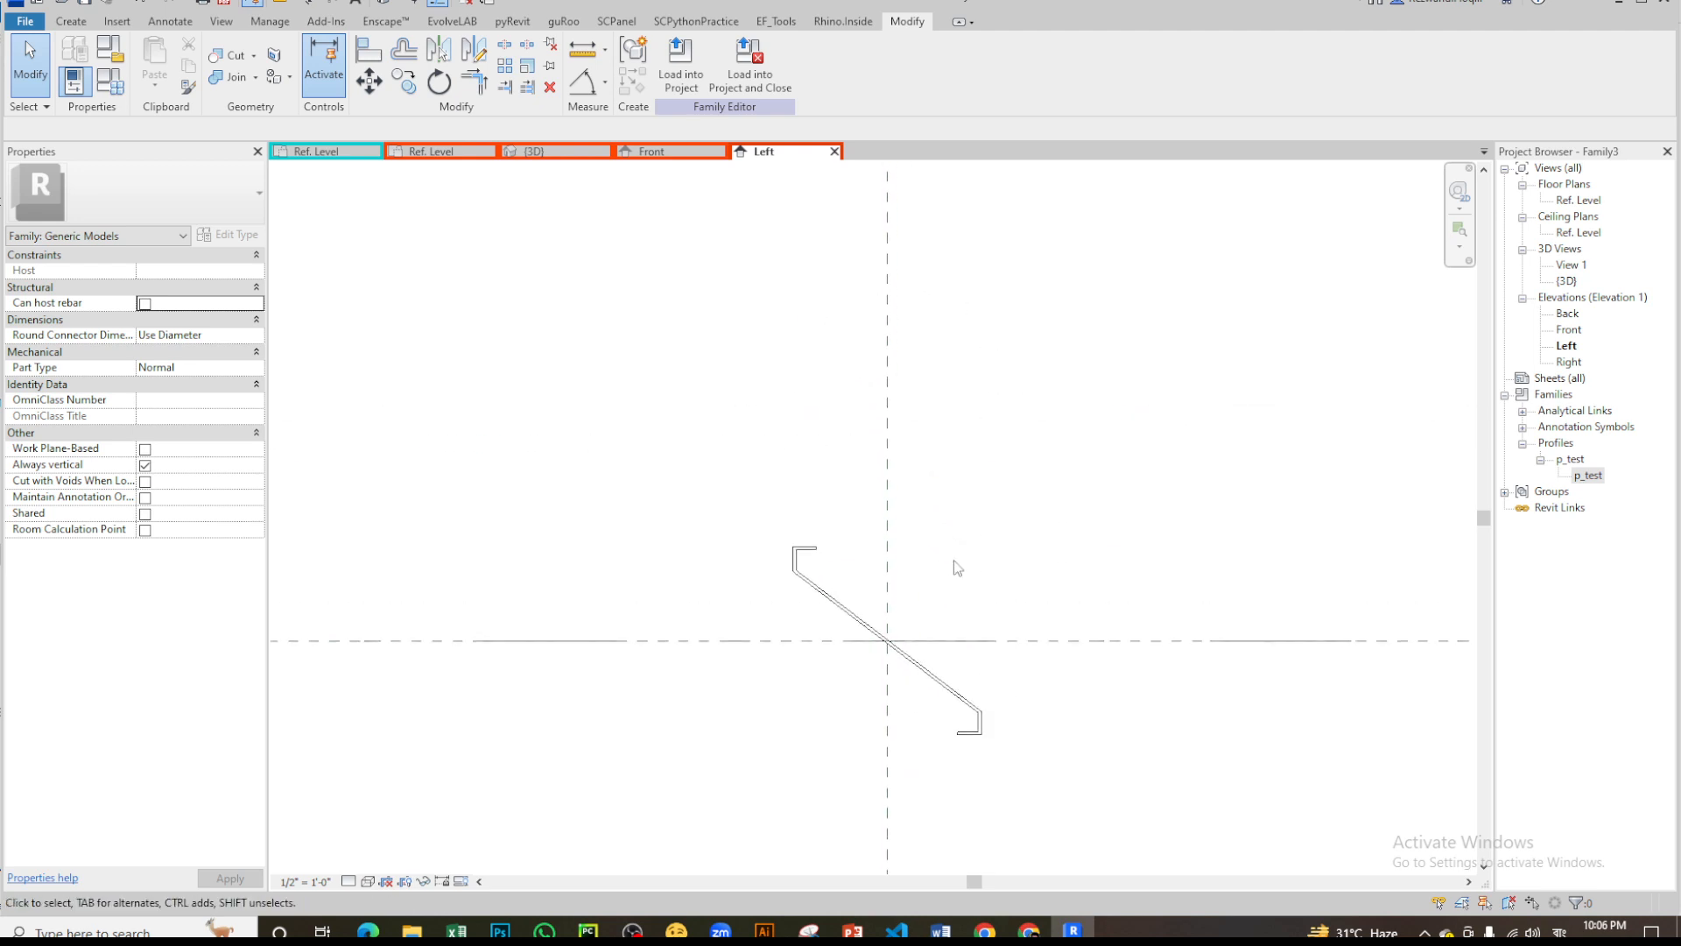
- Close the louver family's Front, 3D and Ref. Level views, keeping only its Left elevation open
click(719, 152)
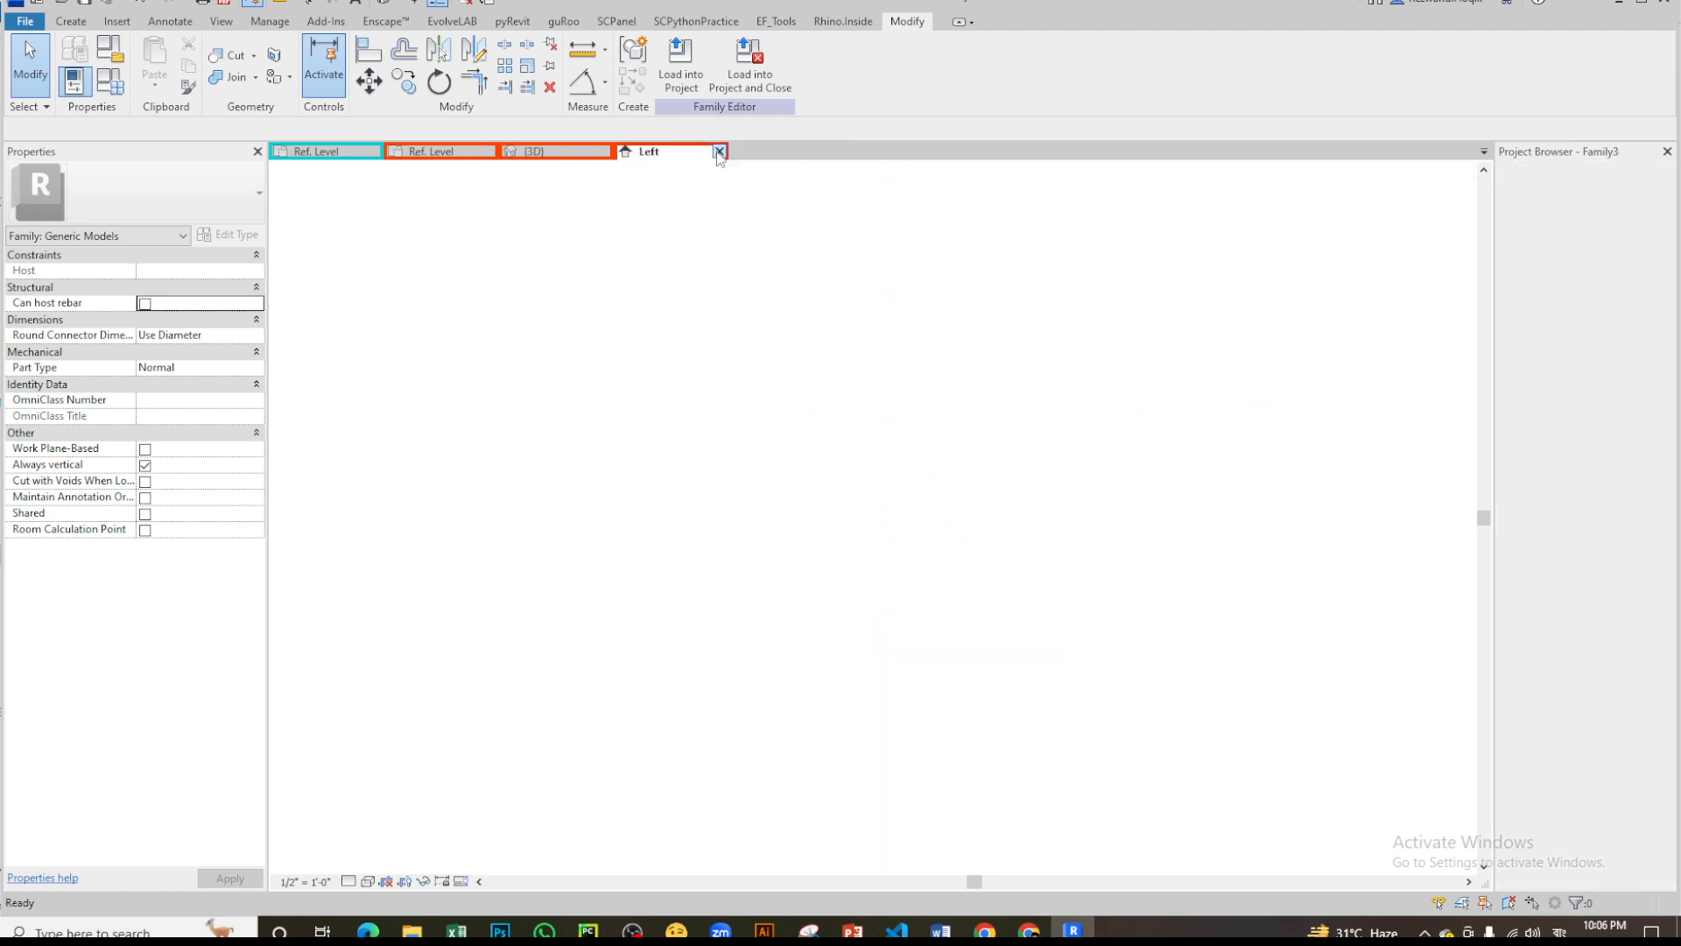
click(604, 151)
click(490, 152)
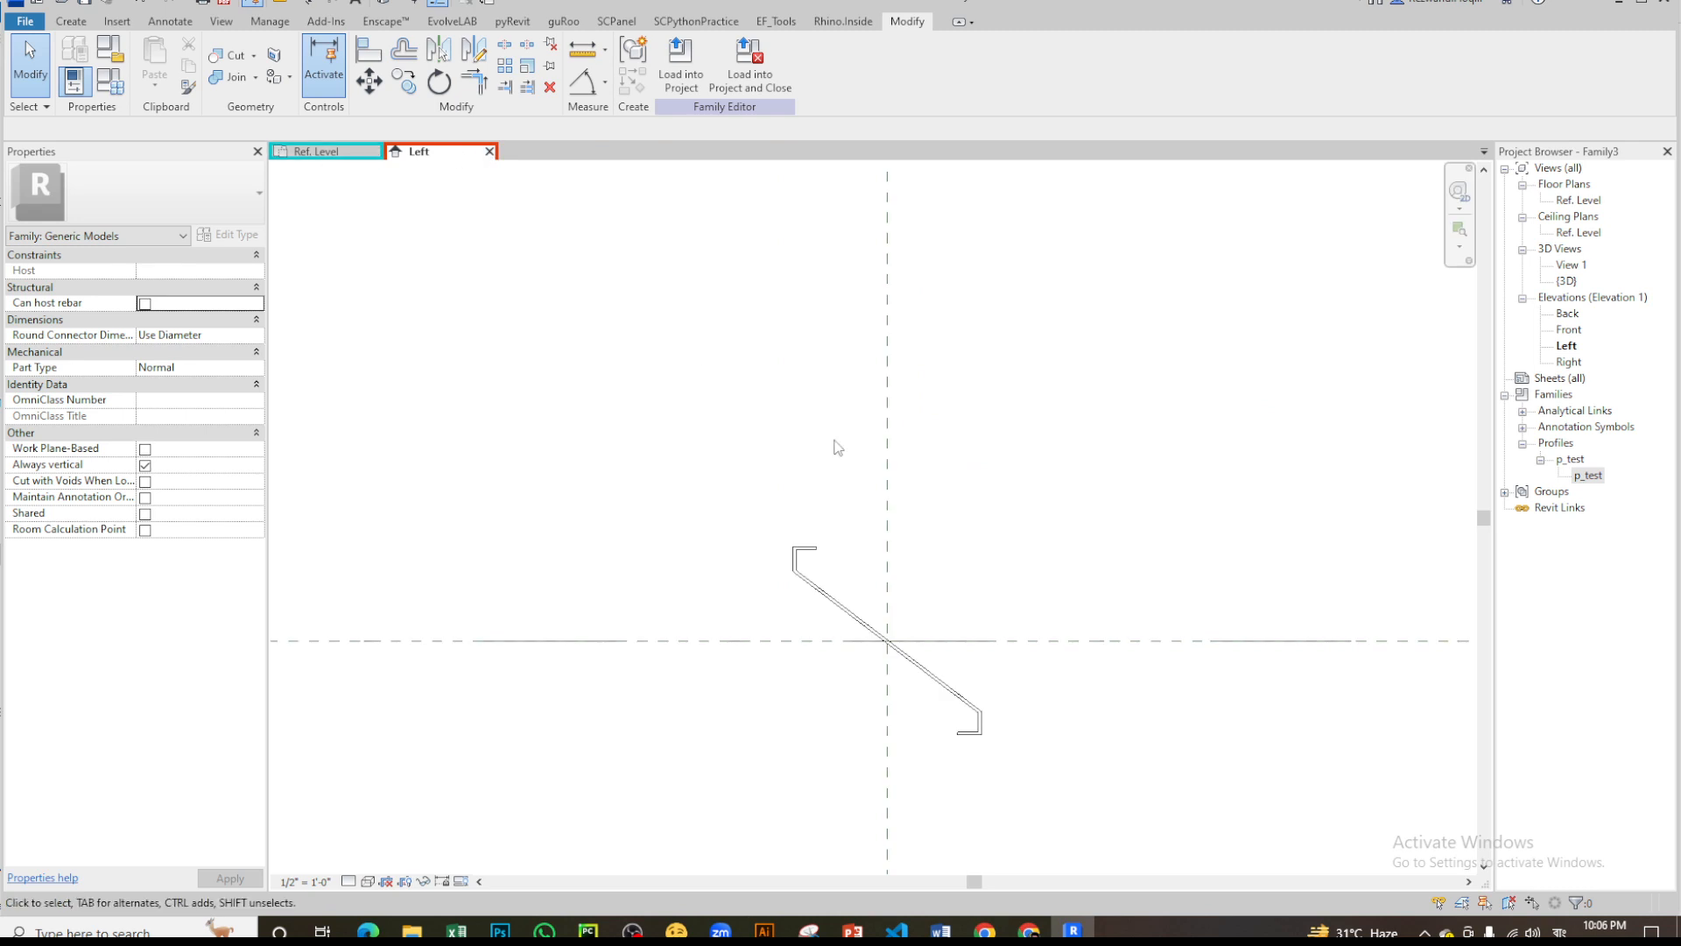
- Close the p_test profile family, accepting the save, and dismiss the OneDrive deleted-files reminder
click(337, 152)
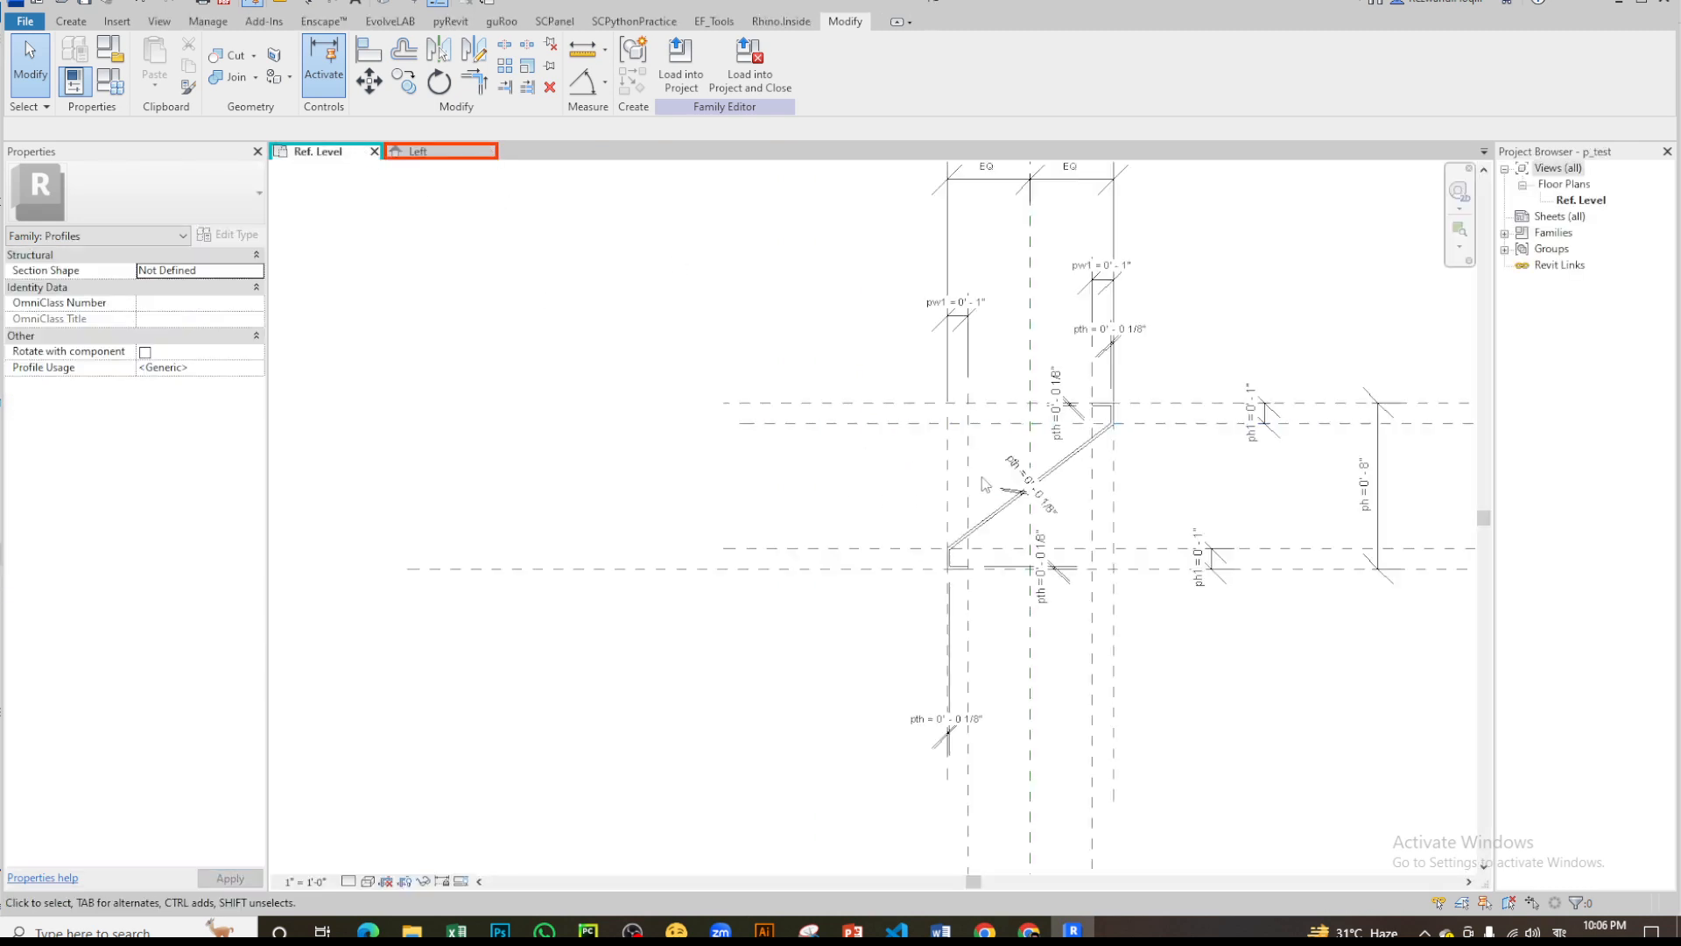
scroll(543, 484, down, 3)
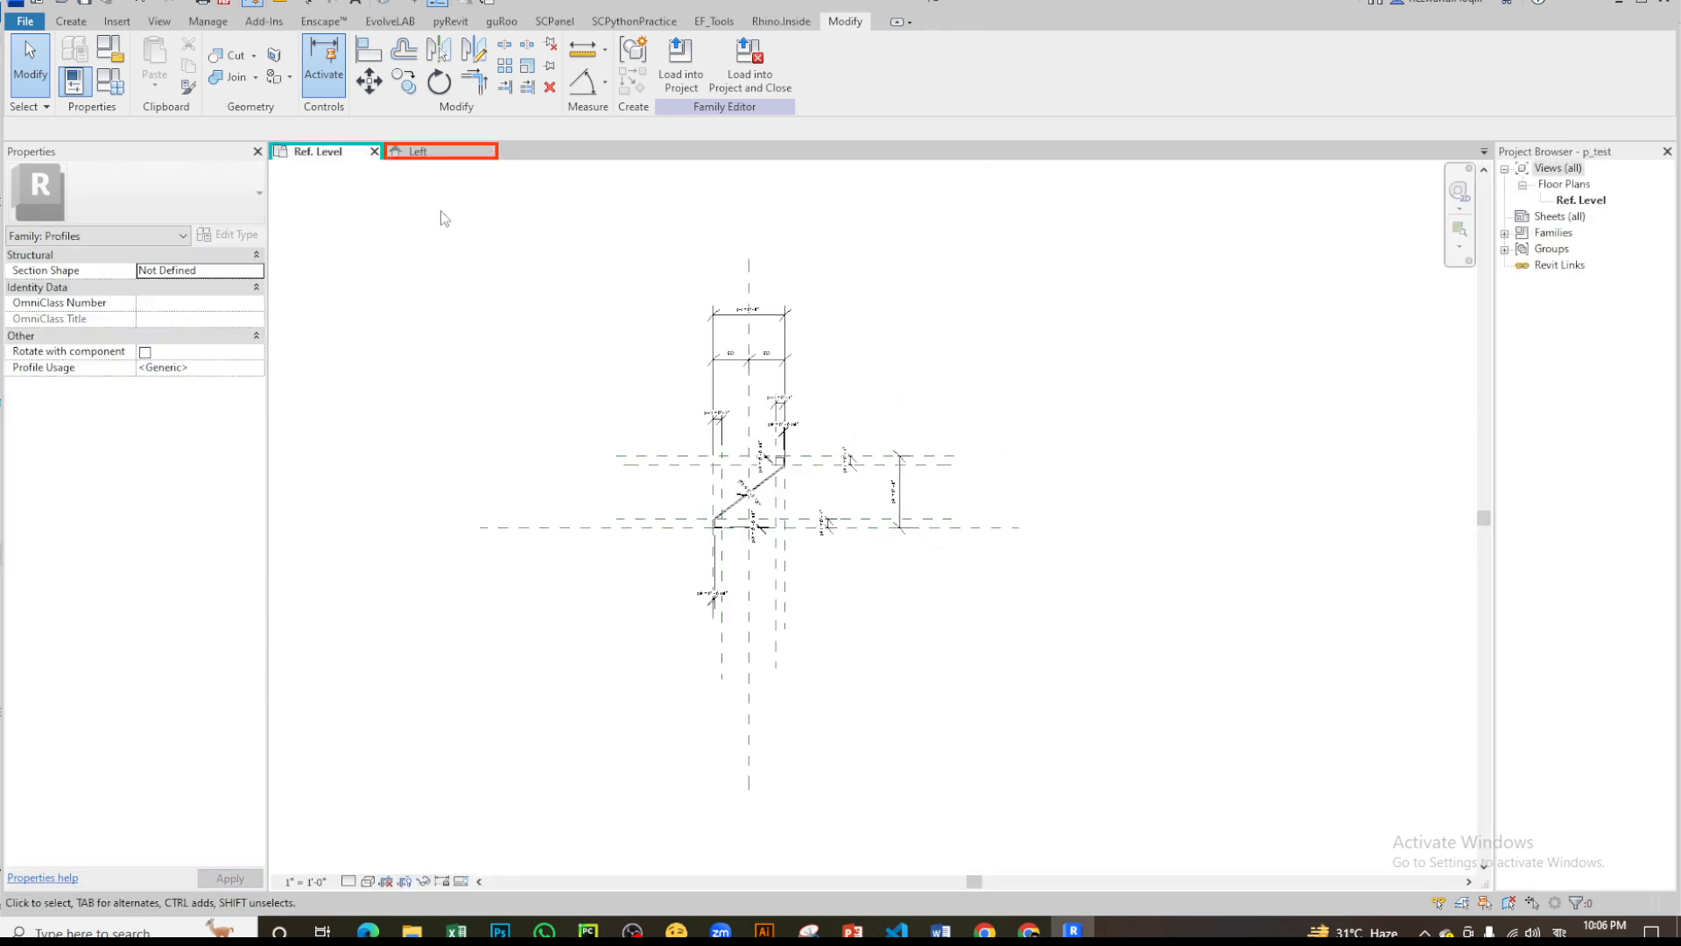
click(374, 152)
key(Return)
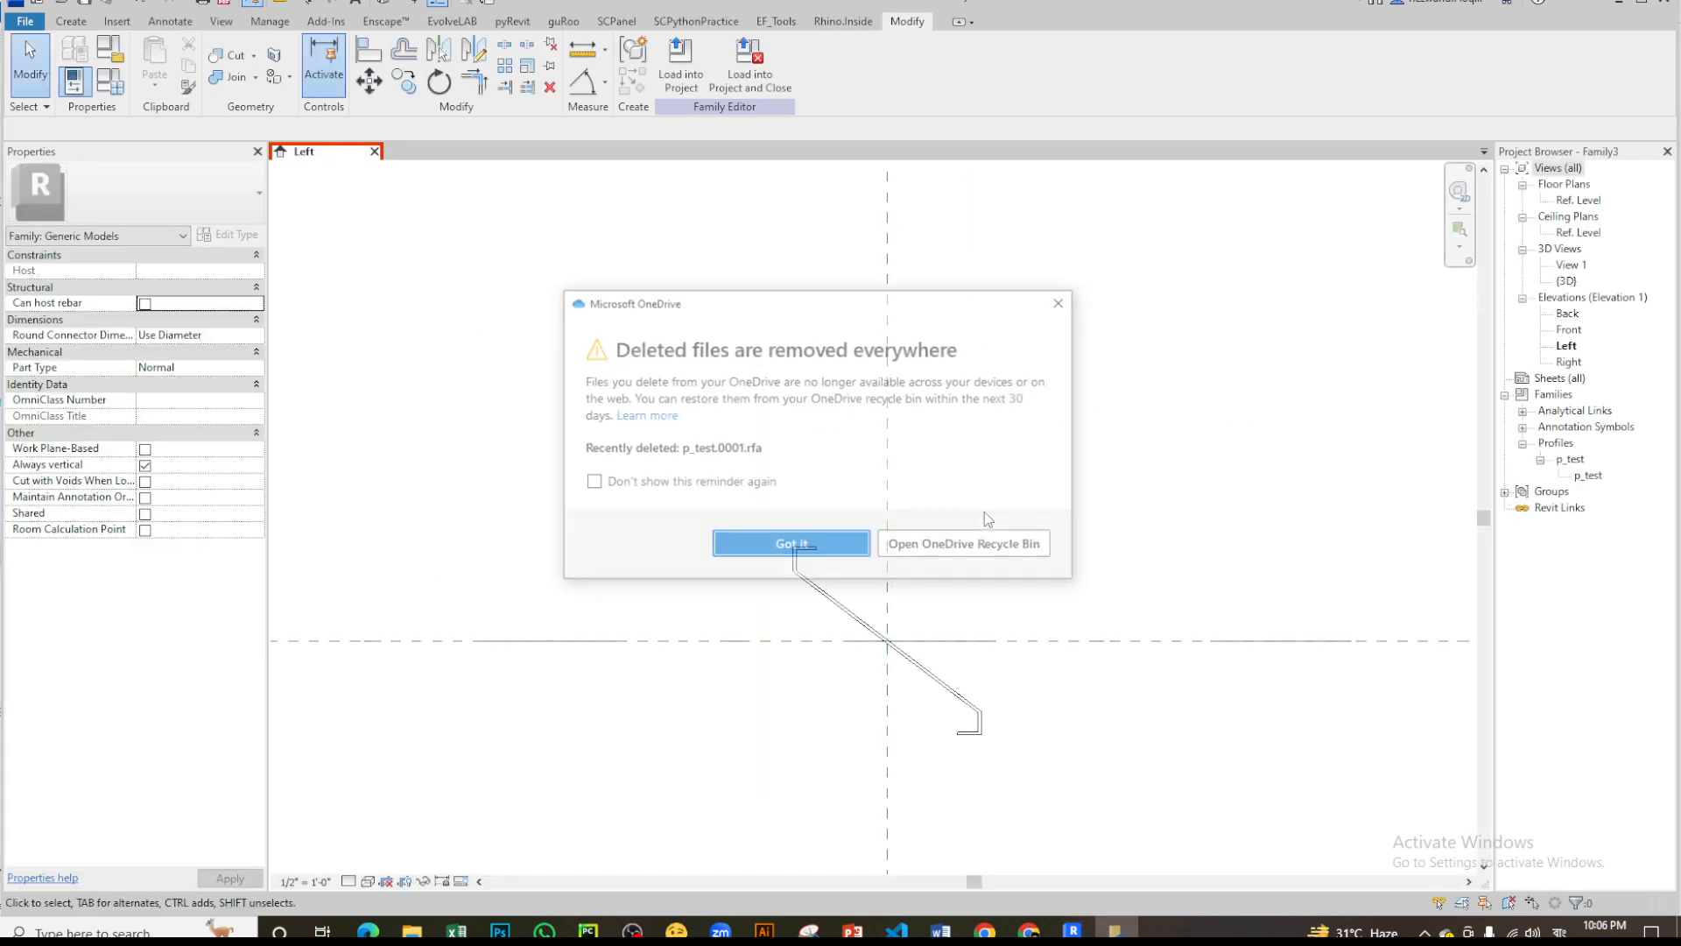
click(788, 547)
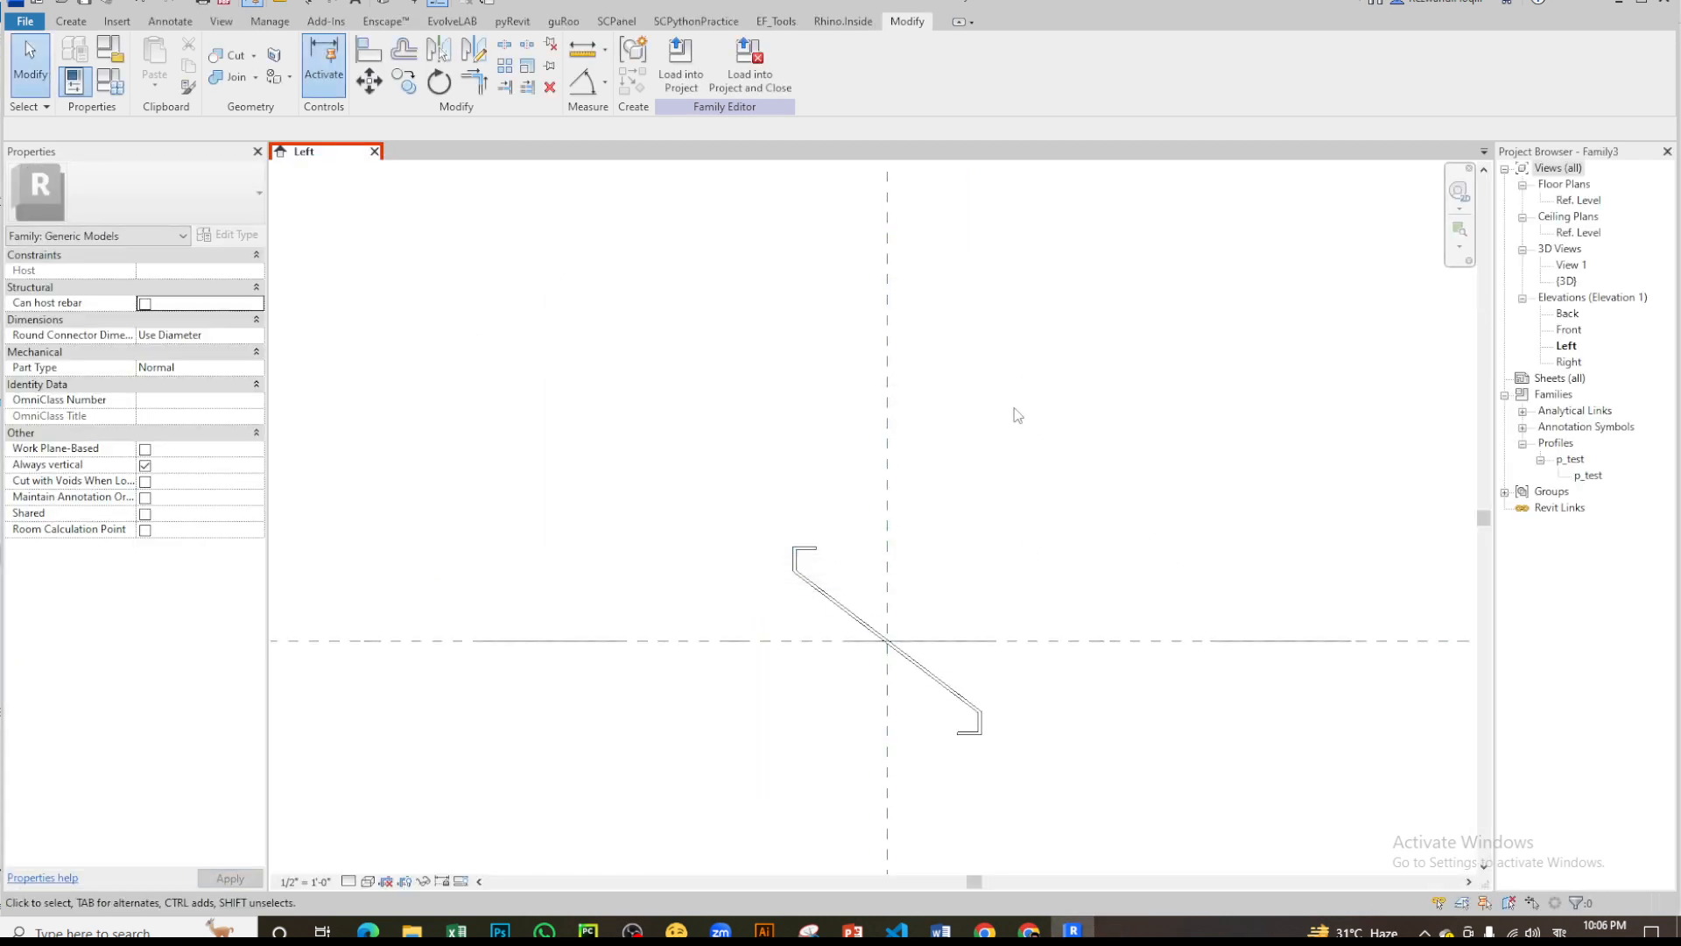
- Create a new family from the Window template in the English-Imperial templates folder
scroll(915, 487, down, 2)
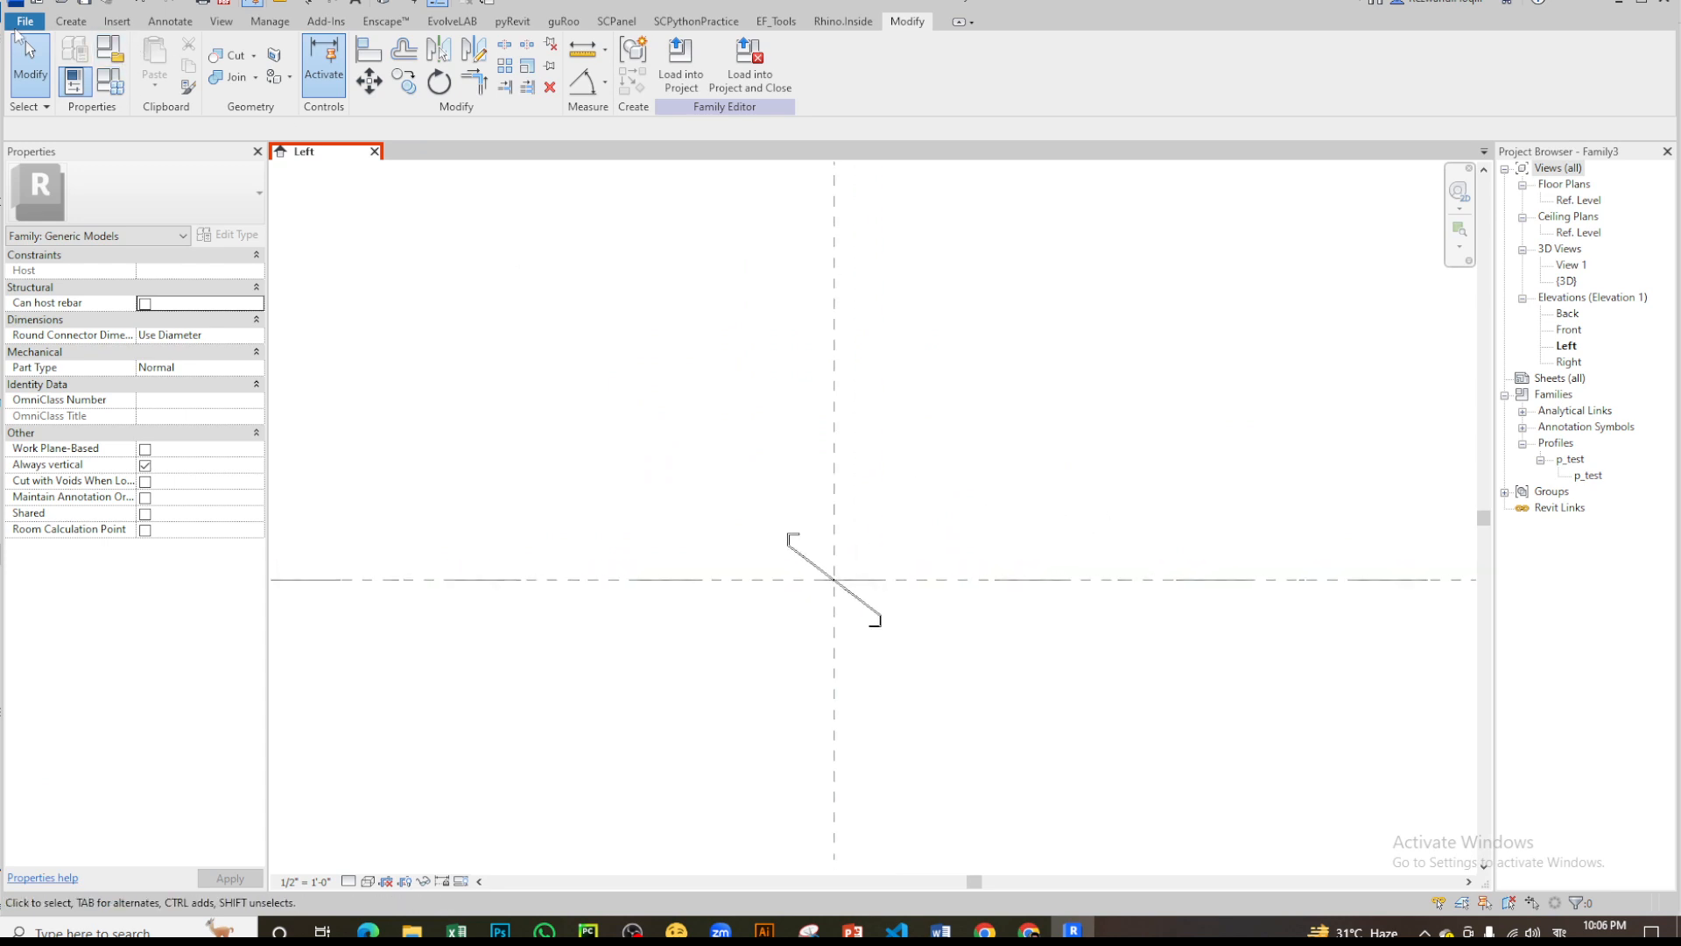
click(17, 25)
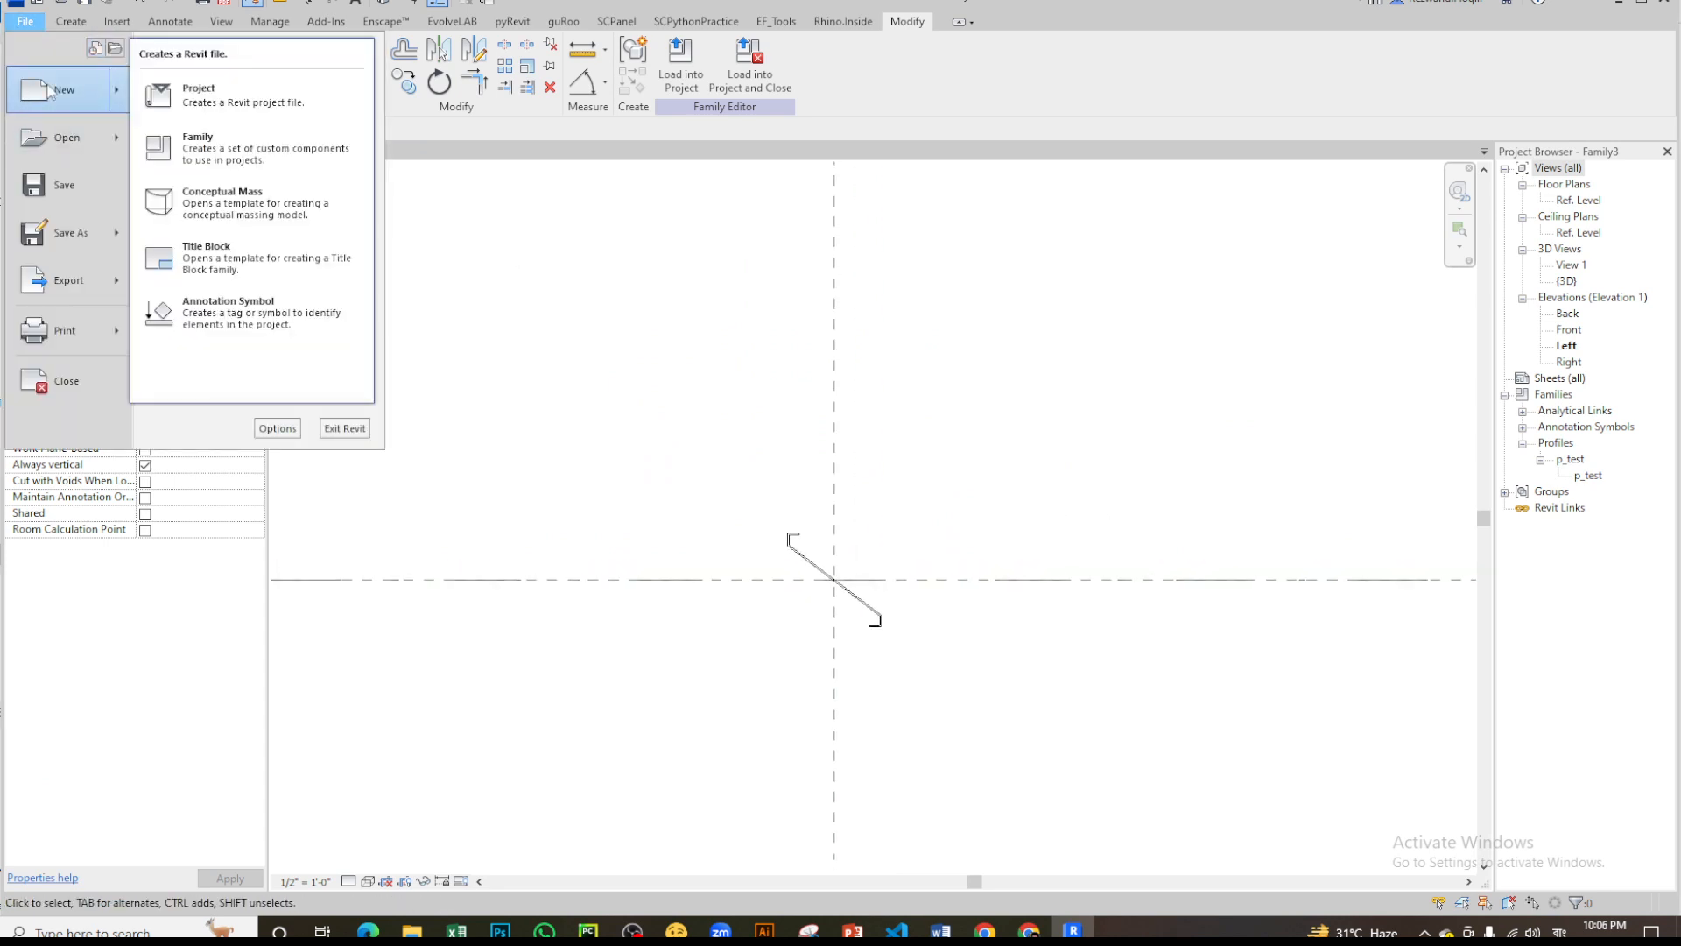
click(586, 357)
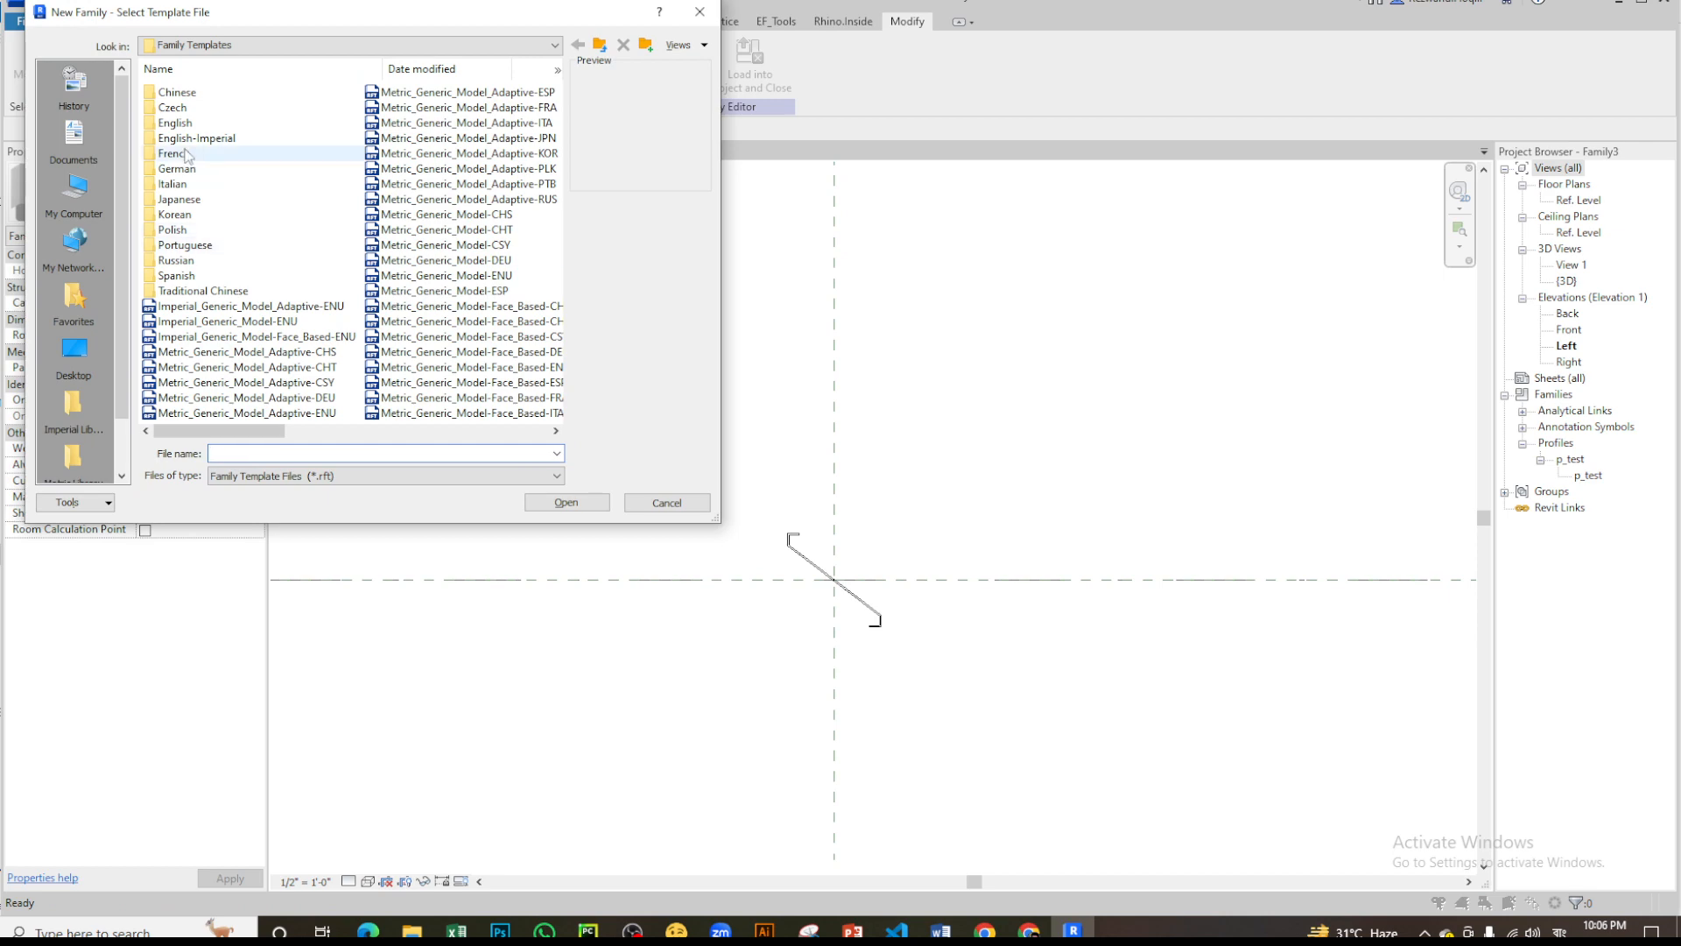
scroll(427, 341, down, 2)
scroll(228, 162, up, 3)
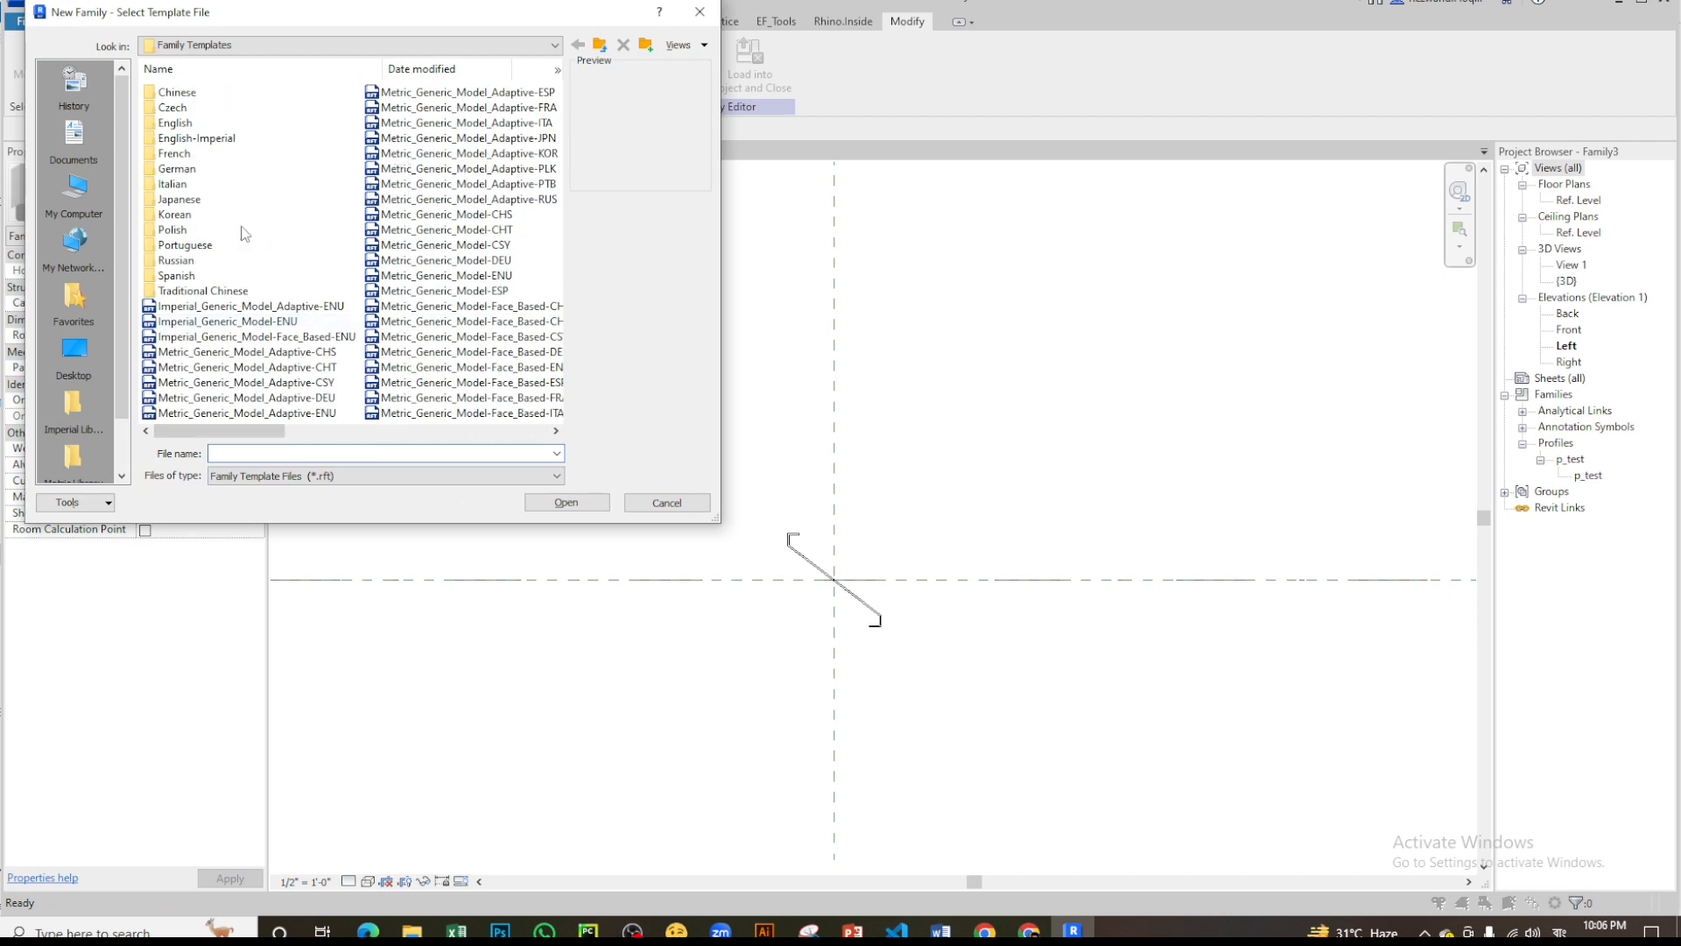
double_click(202, 140)
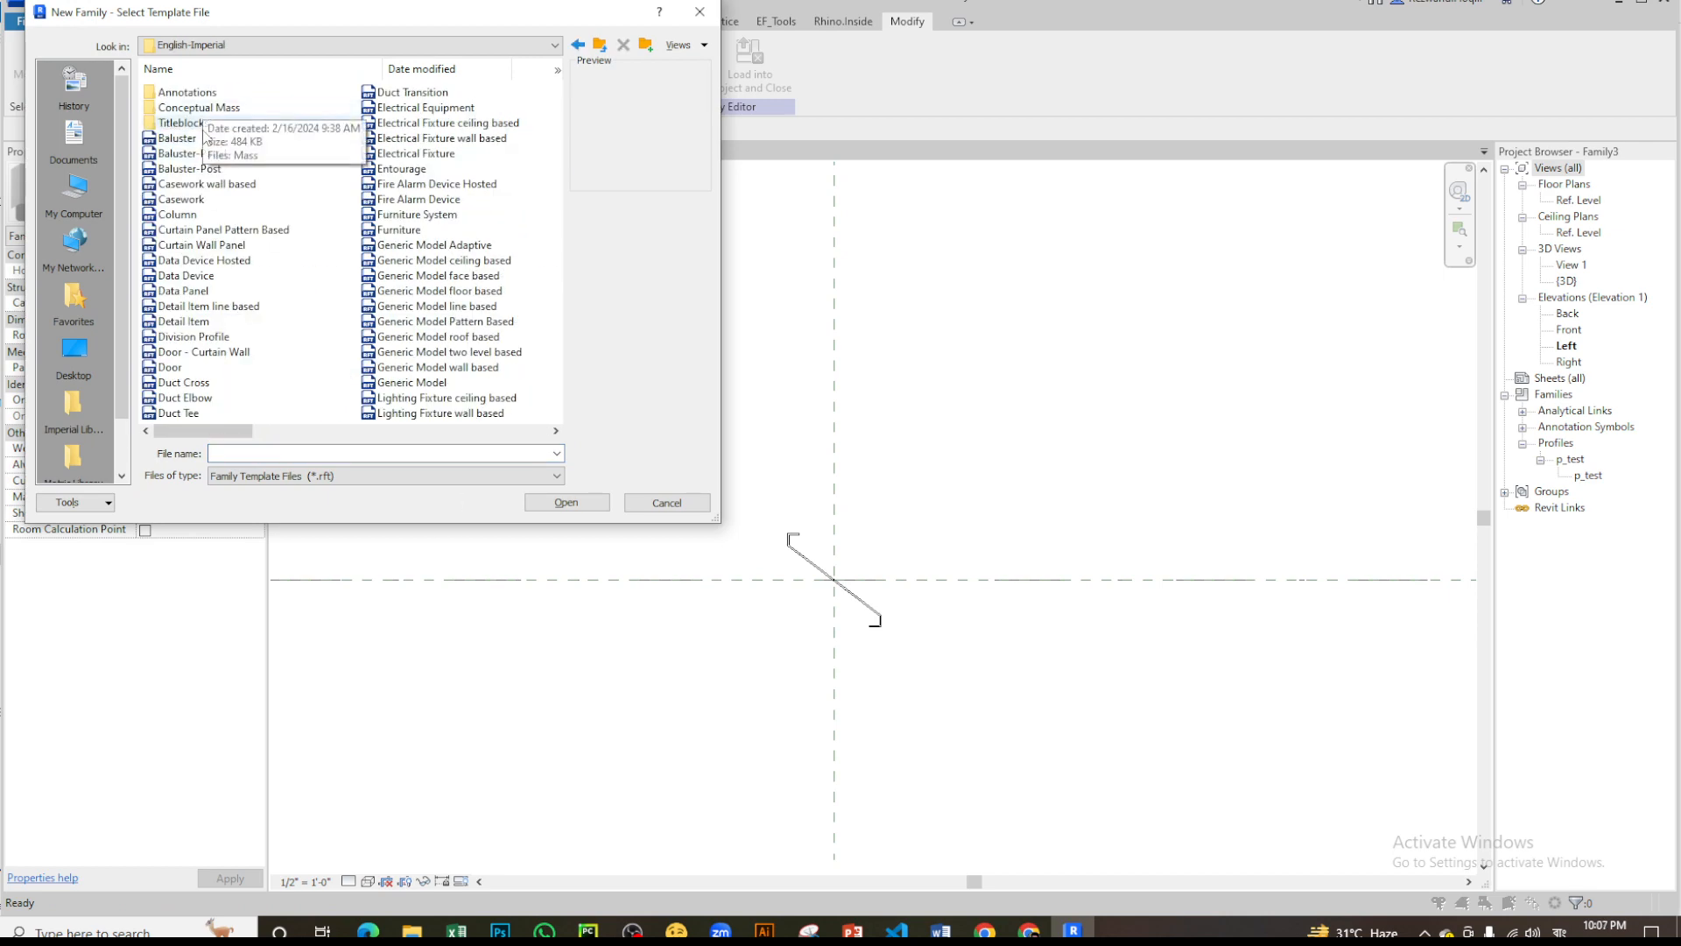
scroll(450, 323, down, 5)
double_click(180, 367)
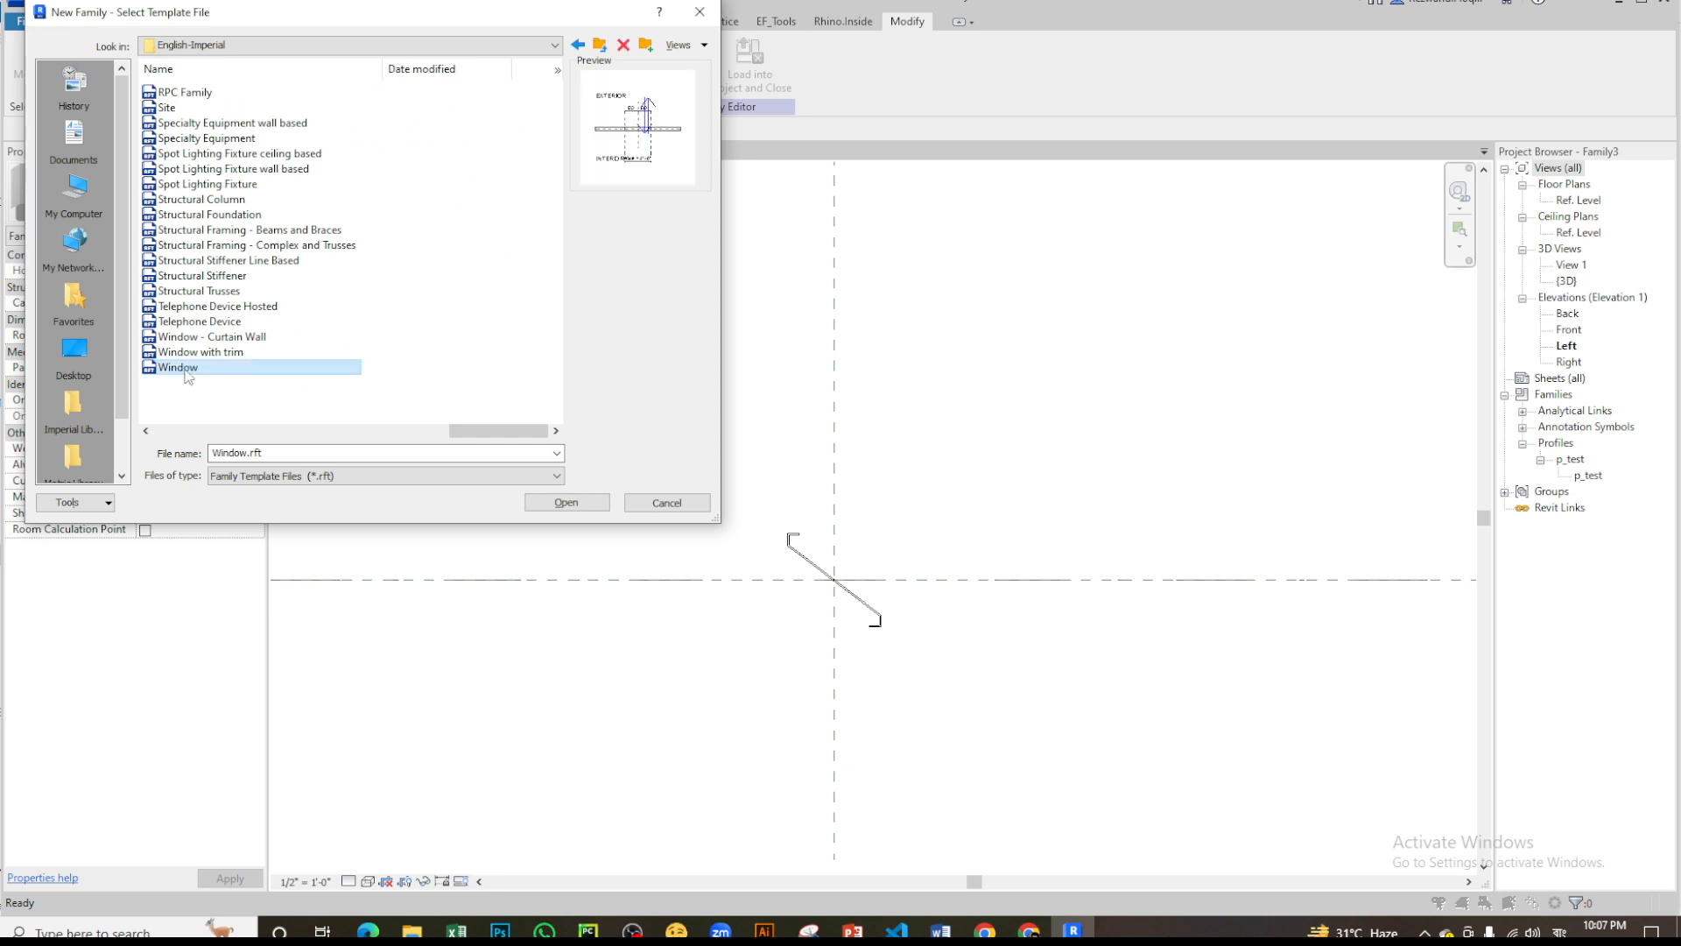
scroll(1021, 602, up, 3)
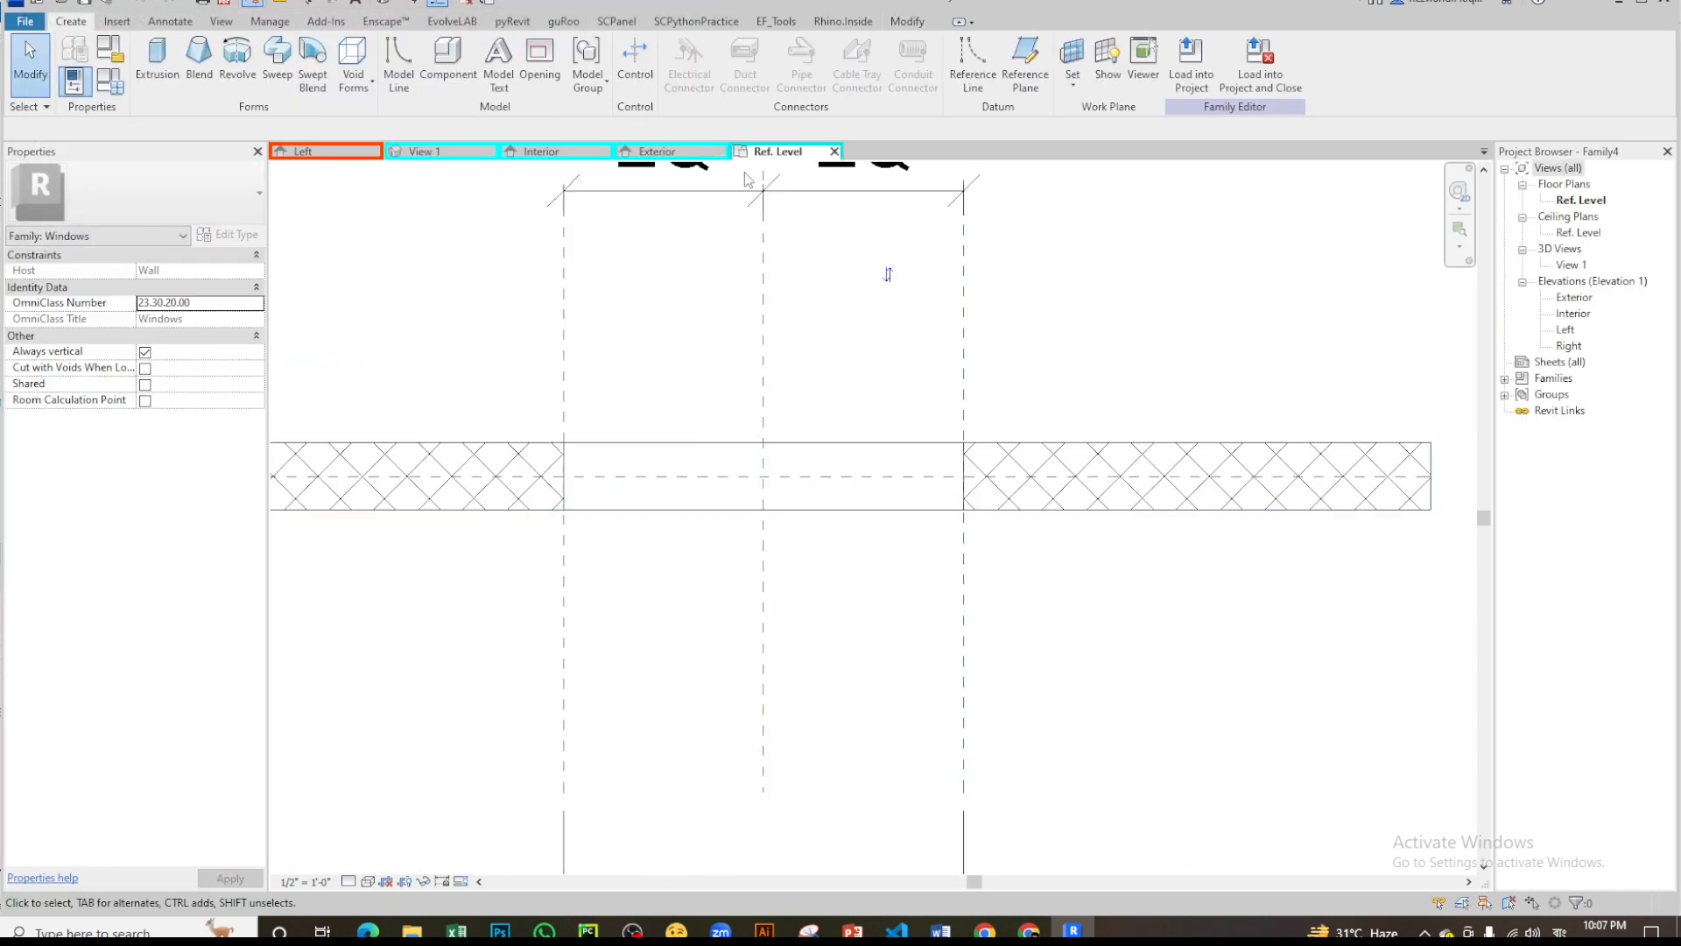
- Close the window family's Exterior, Interior and View 1 views and keep only its Ref. Level floor plan open
click(658, 152)
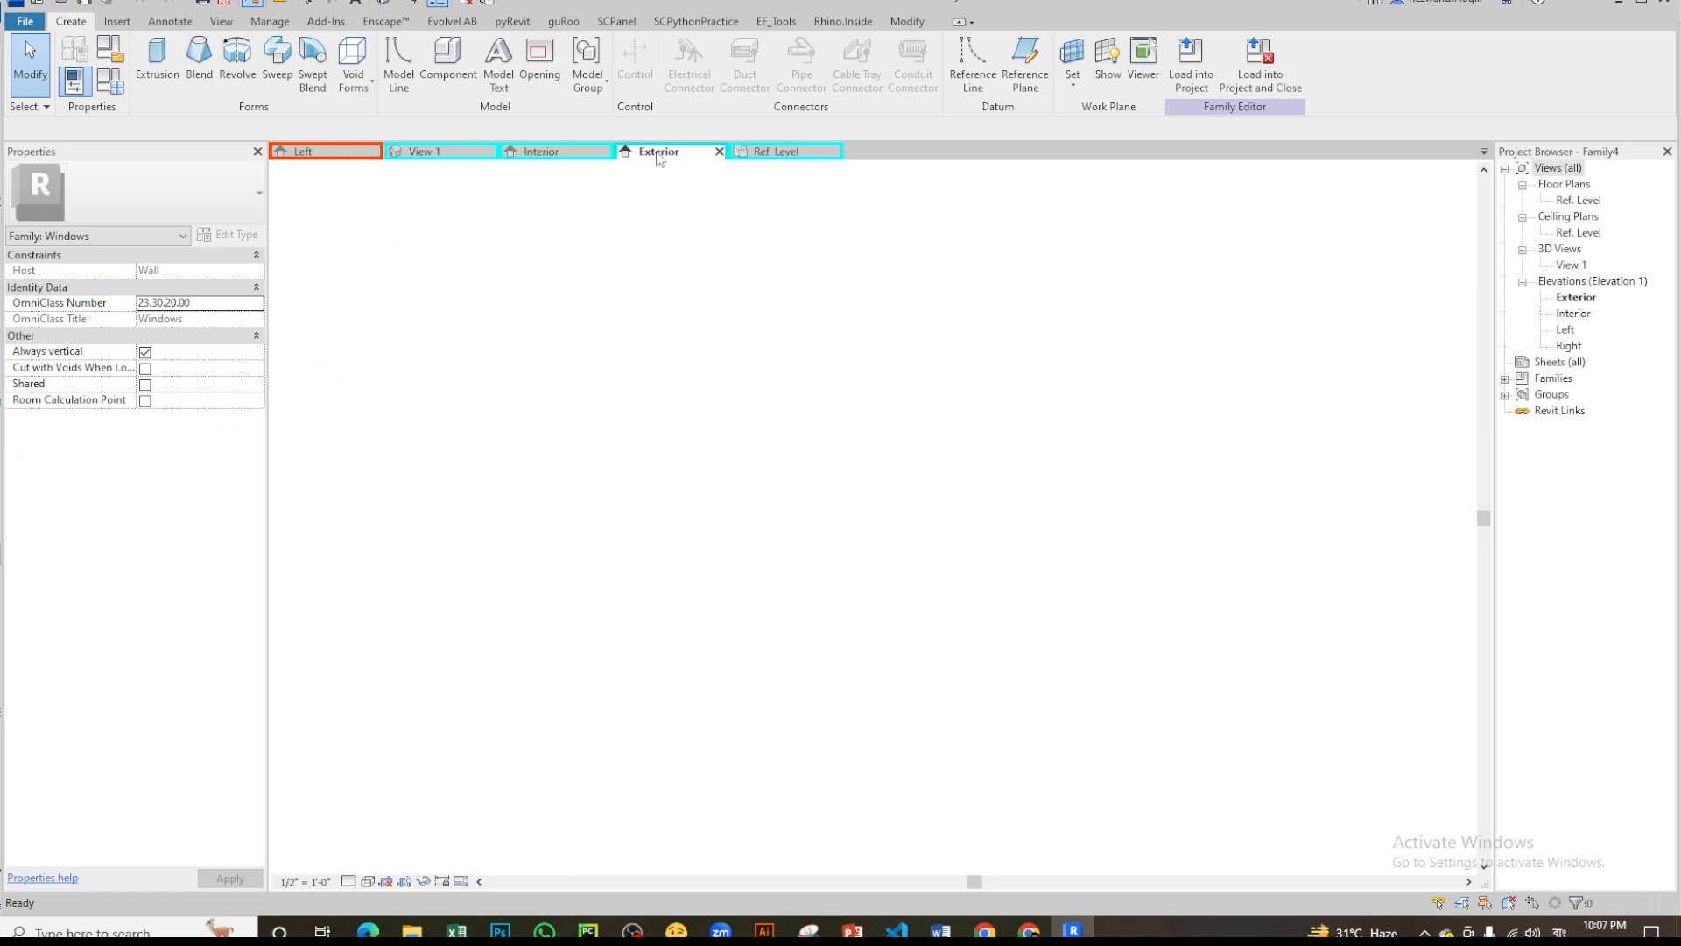
click(835, 152)
click(604, 152)
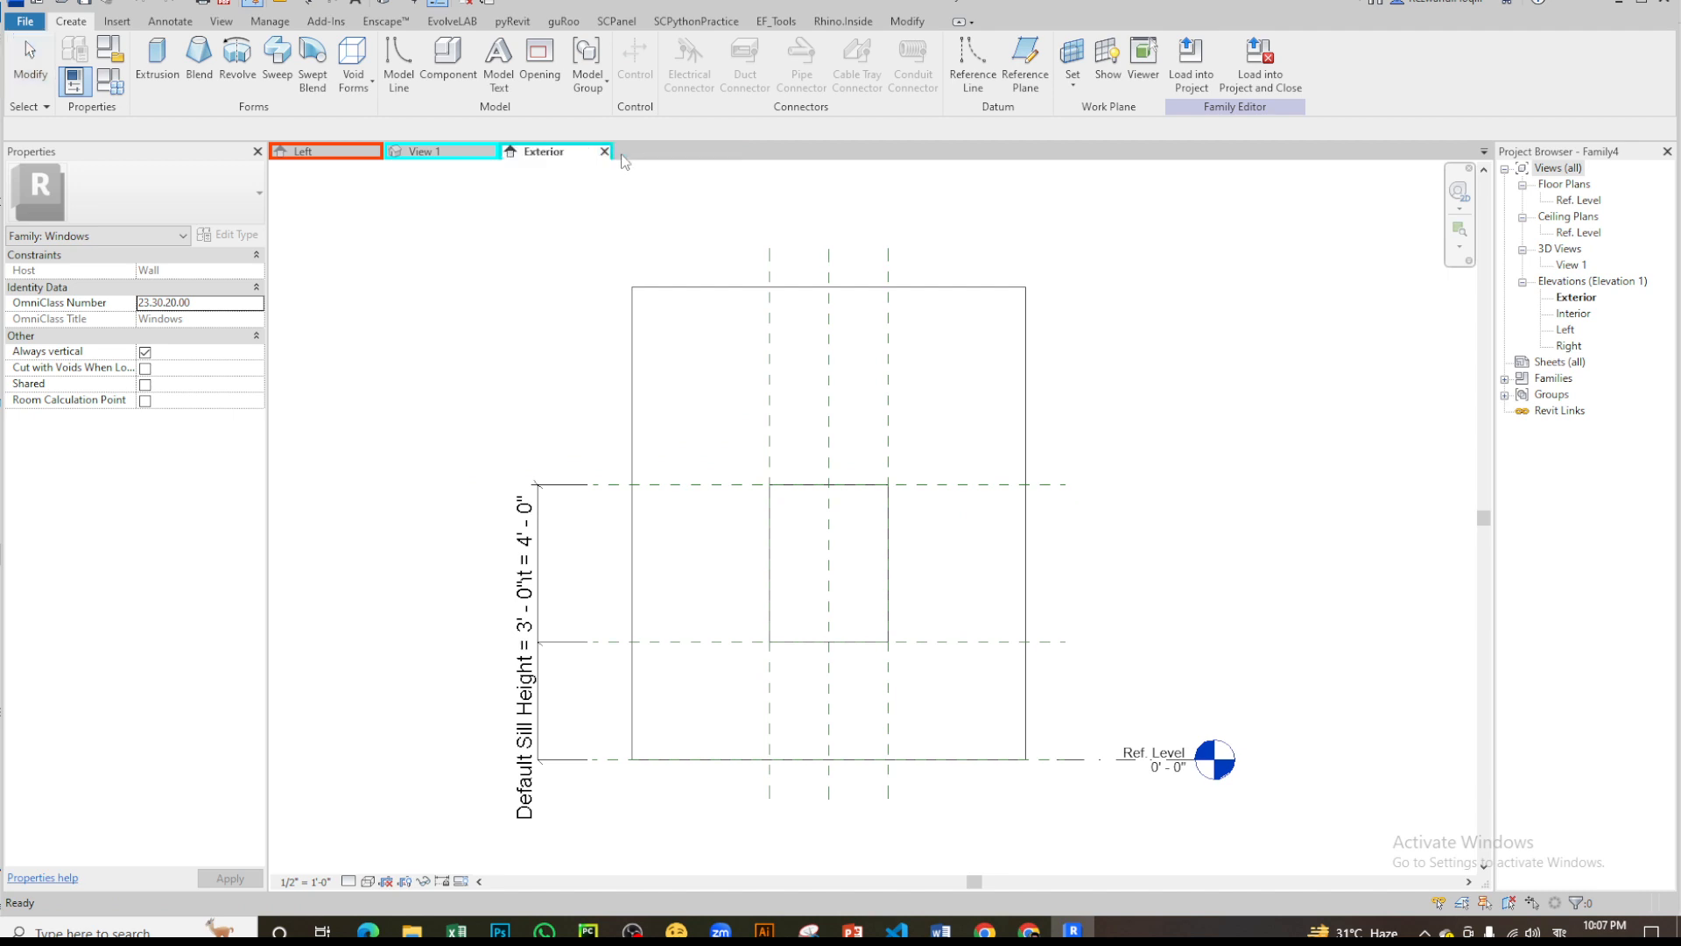
click(604, 151)
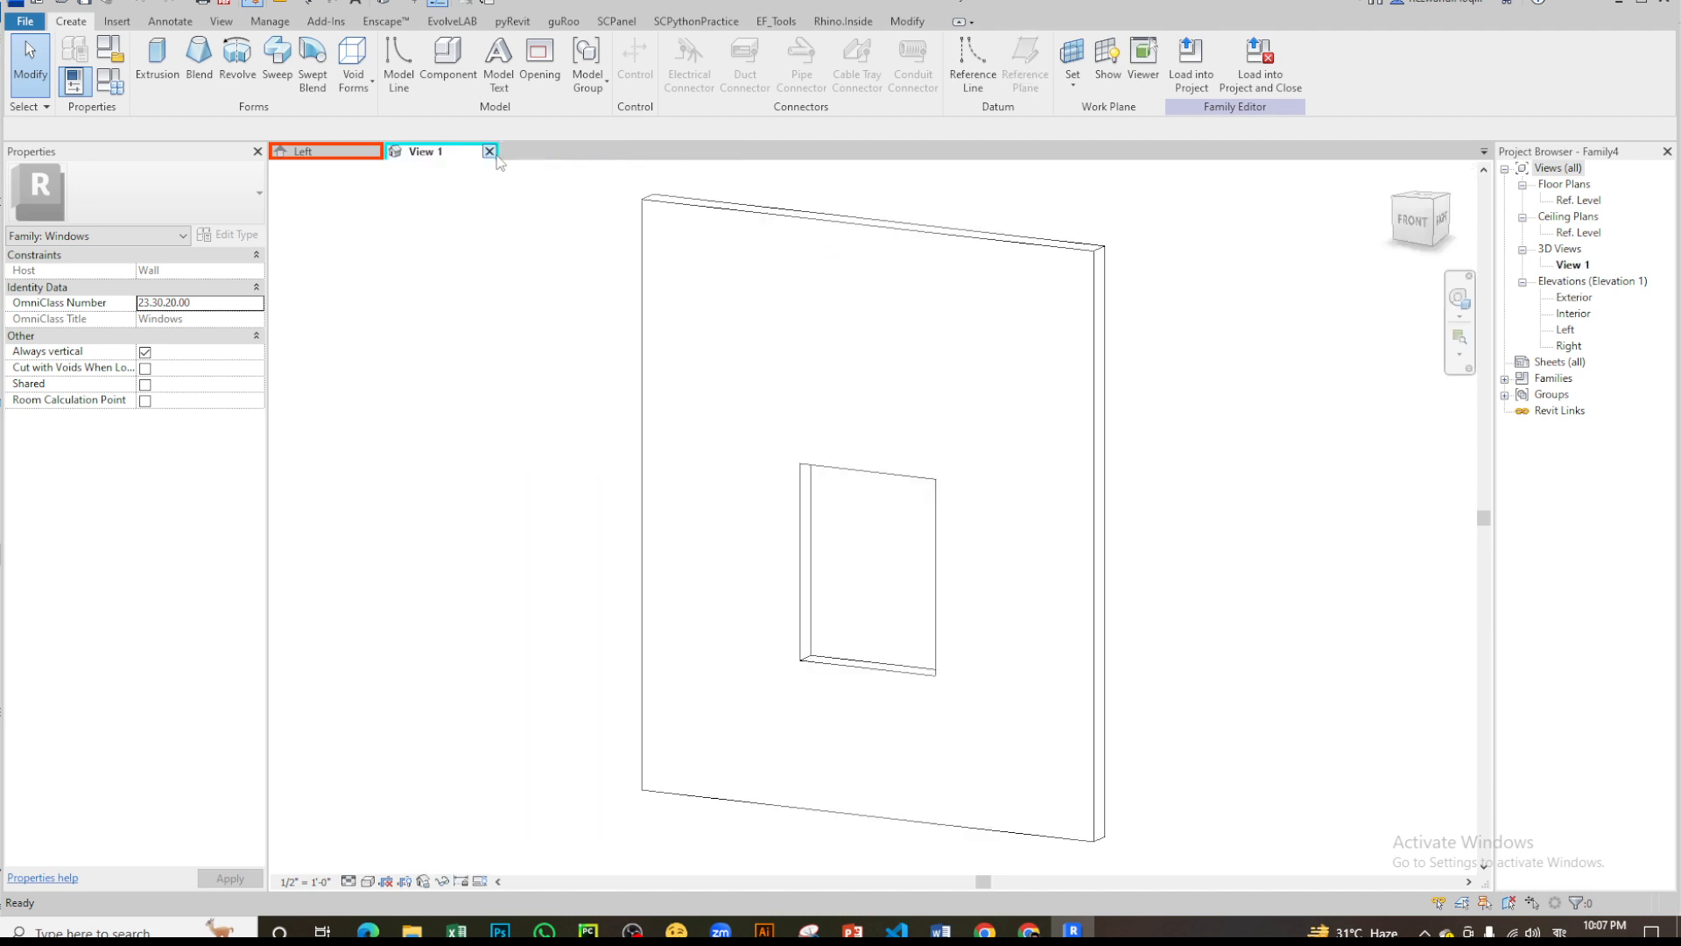
double_click(1581, 200)
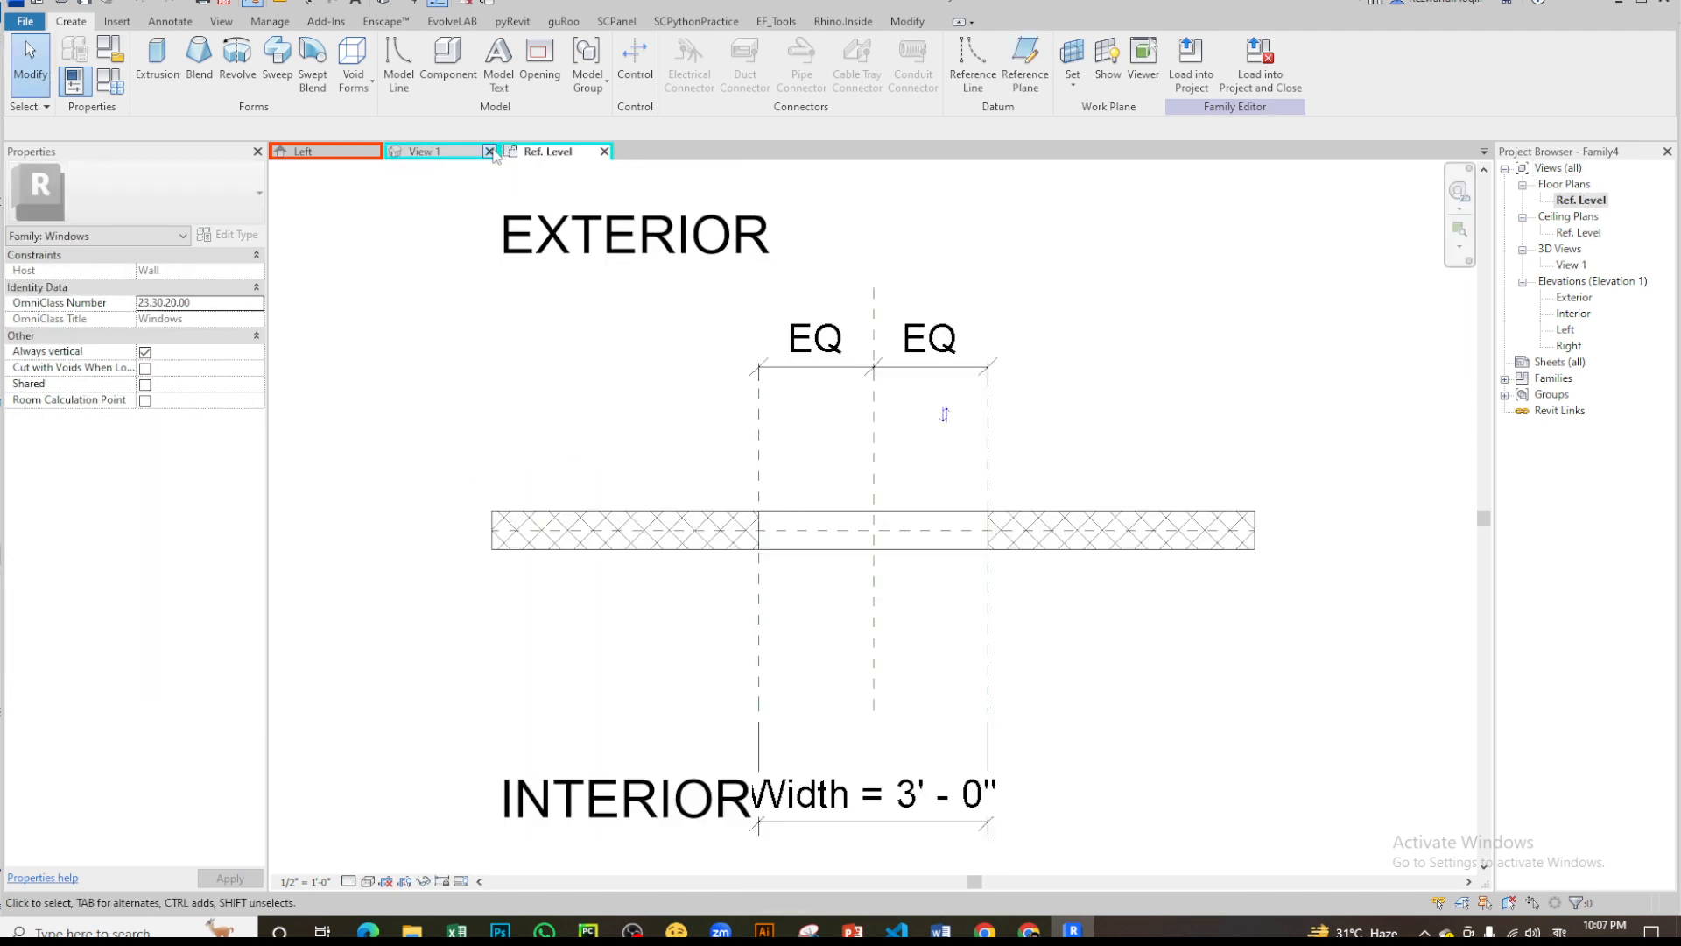
click(489, 152)
- Load the louver family into the window family and place one instance about 1'-1" from the wall centreline on the interior side
click(334, 152)
scroll(826, 622, up, 2)
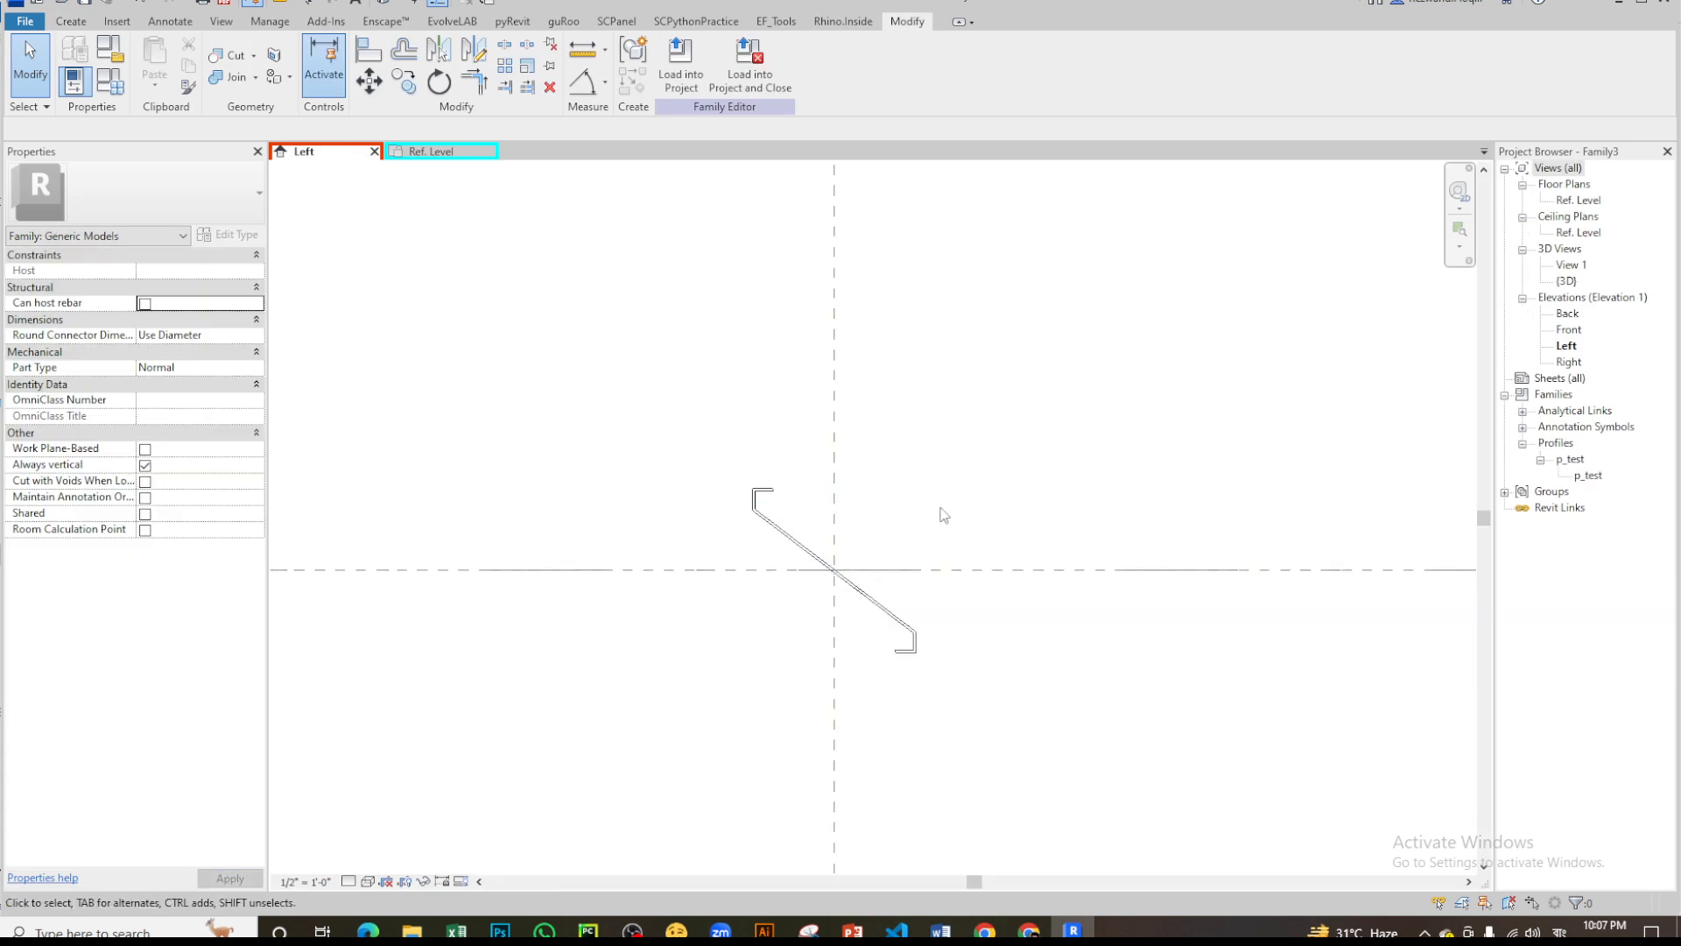
click(681, 74)
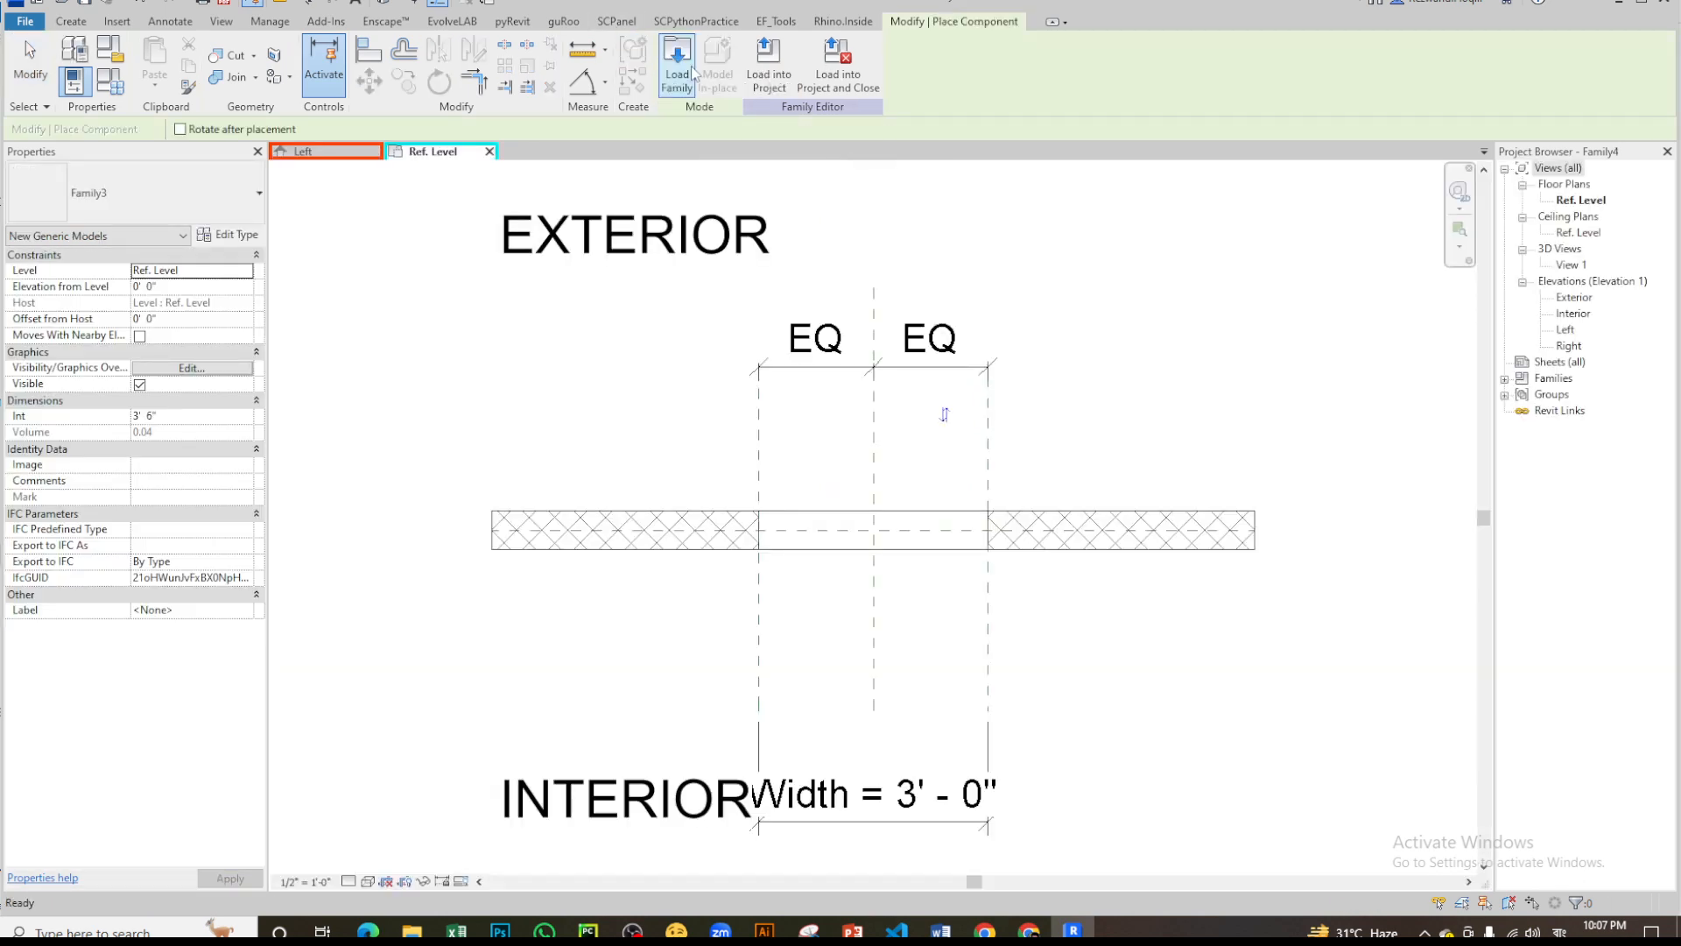
scroll(883, 674, up, 2)
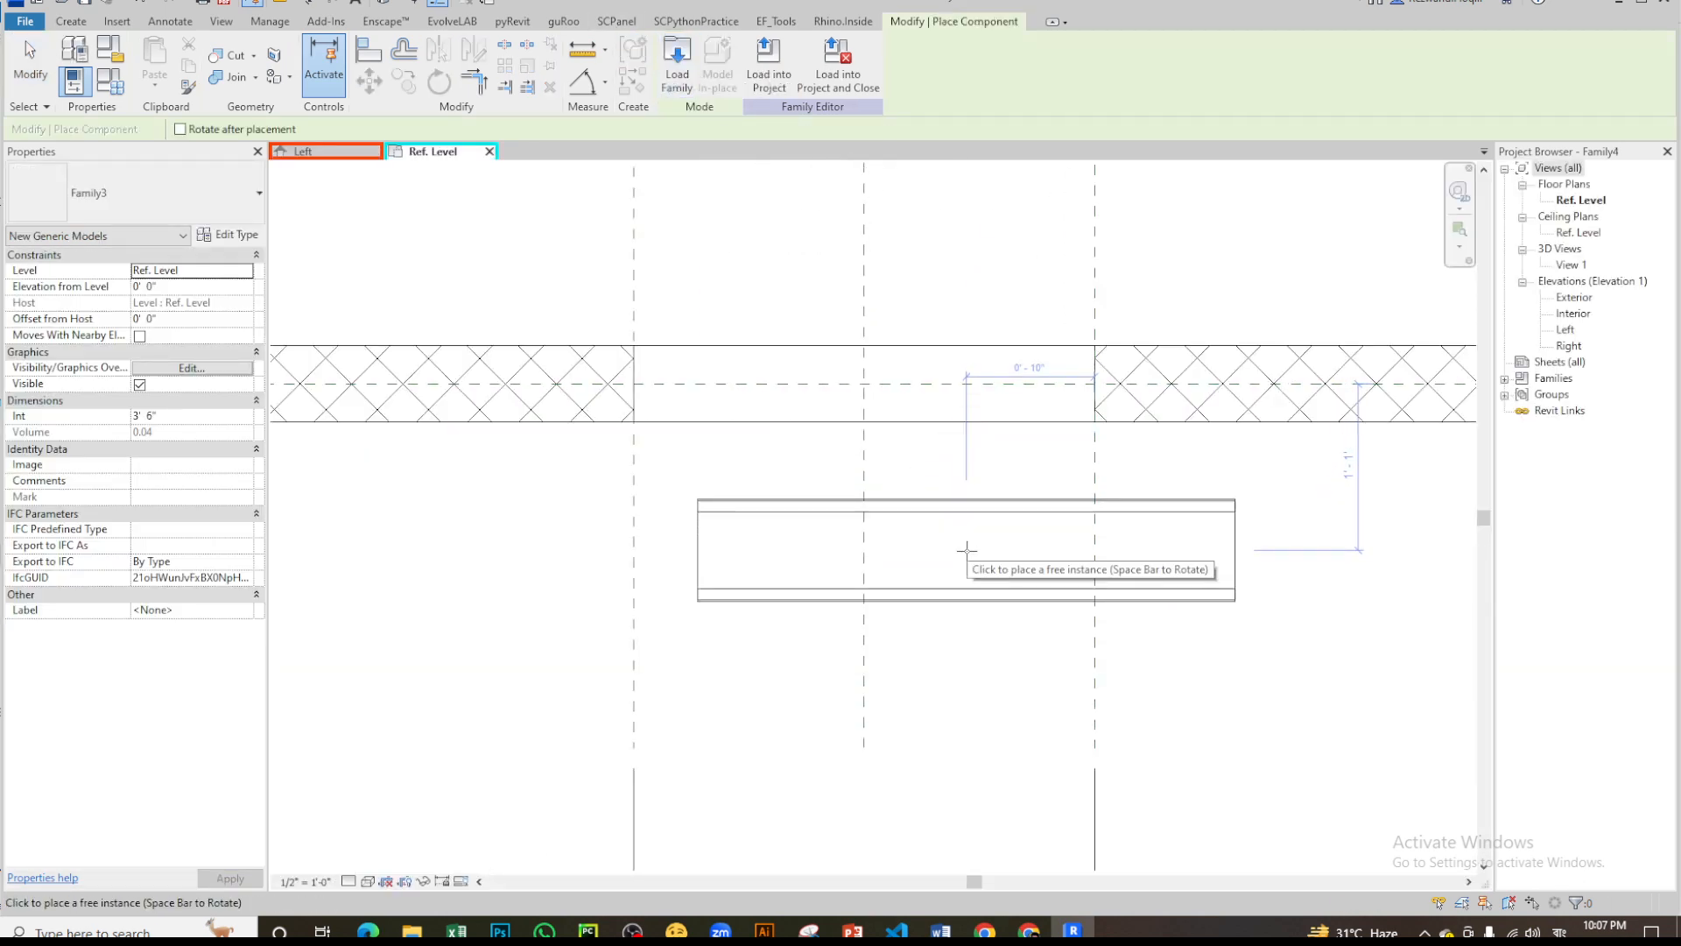
click(965, 550)
key(Escape)
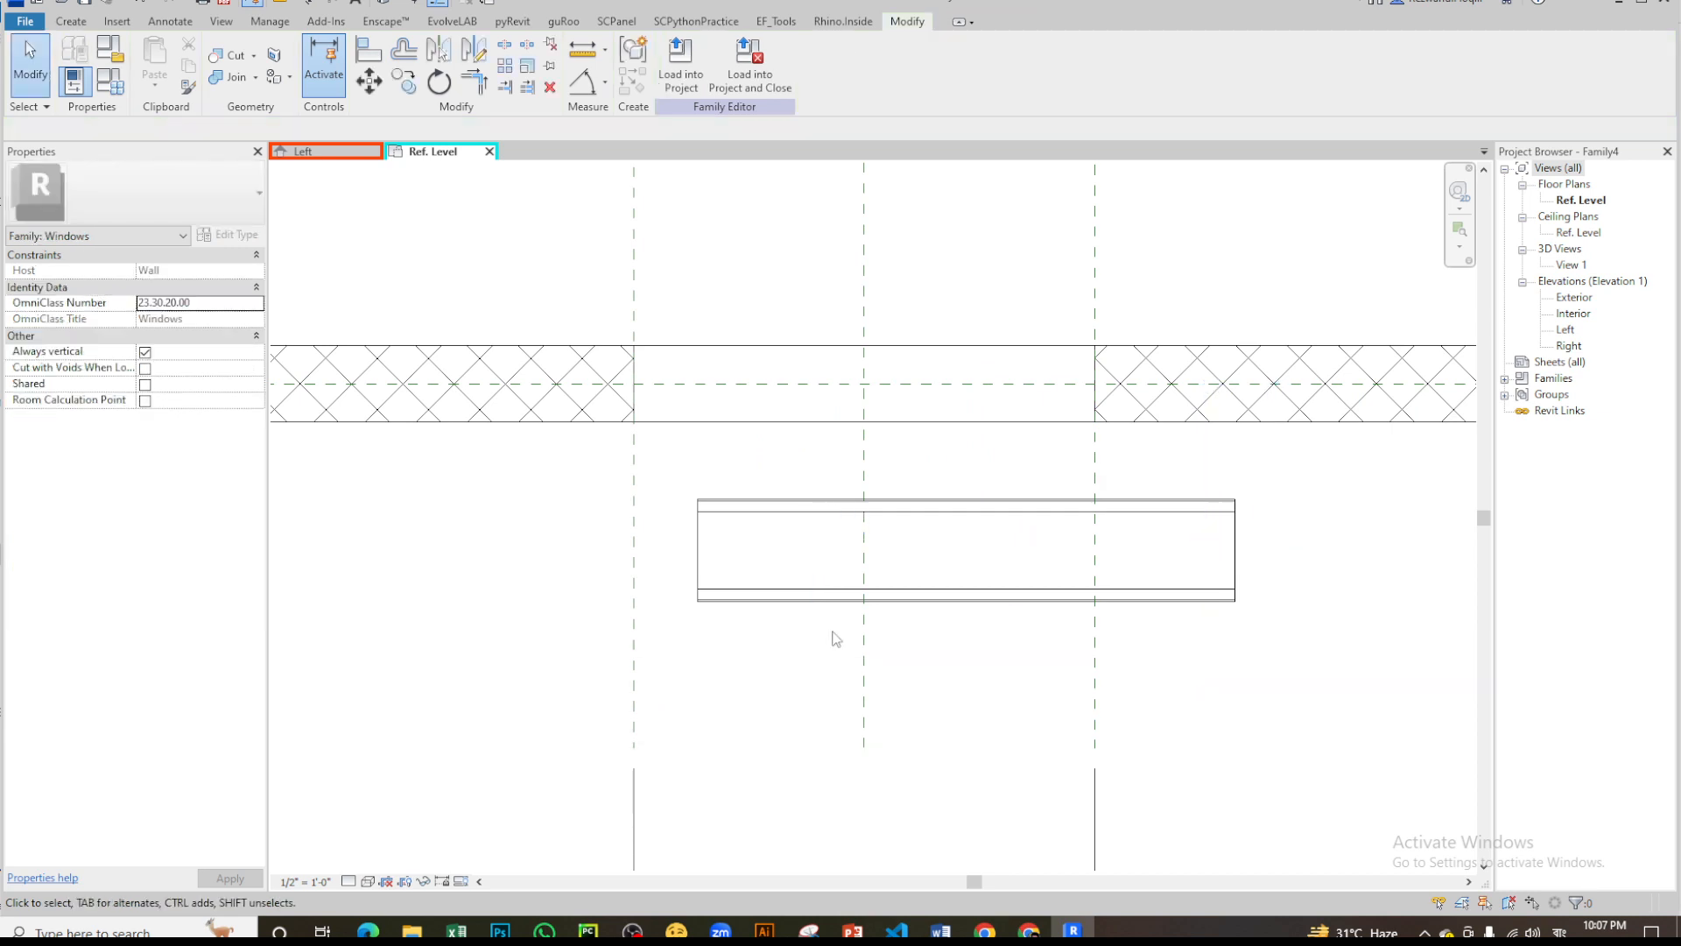
click(919, 506)
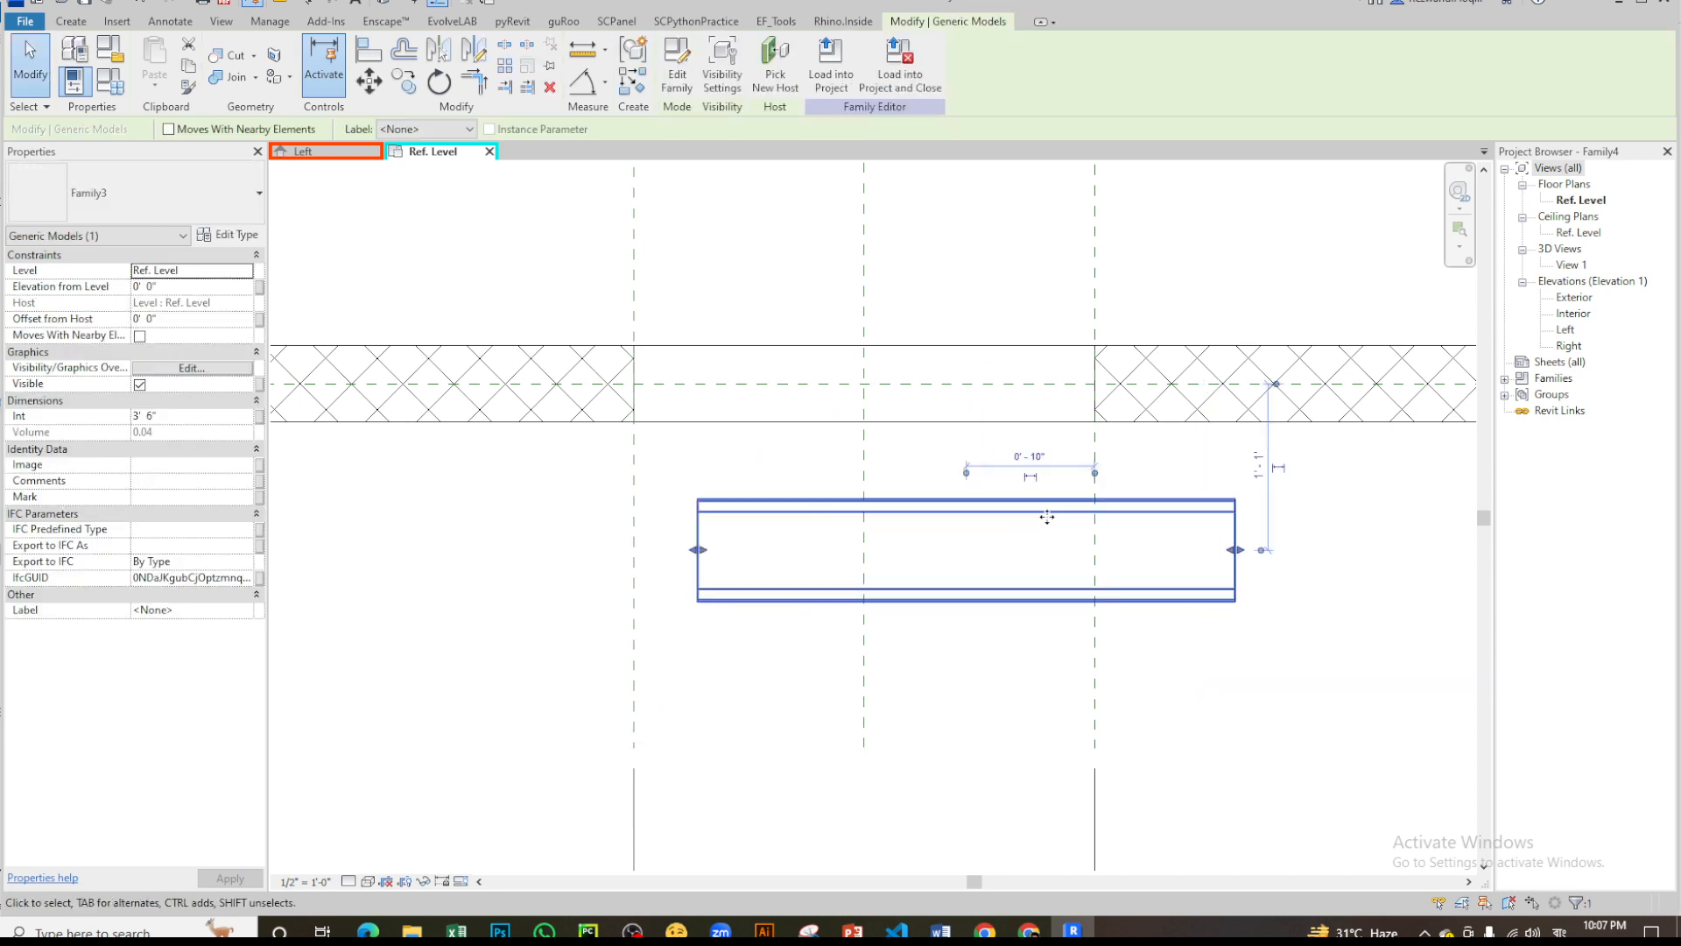
key(Escape)
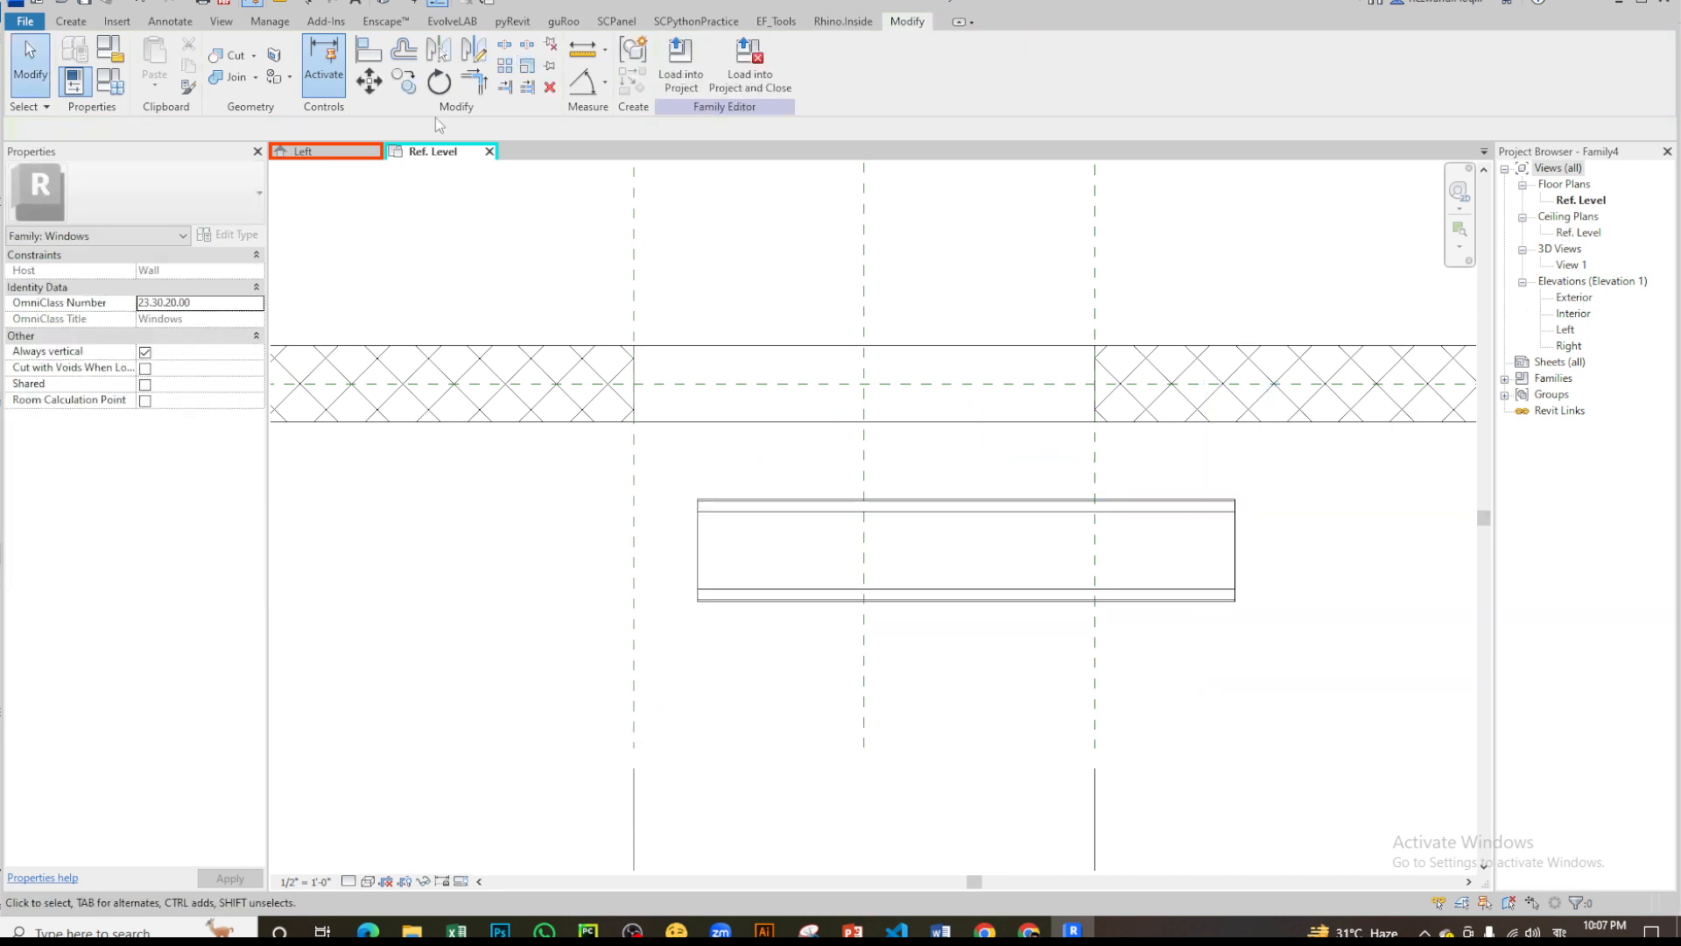
- In the louver family's Left elevation, set the horizontal reference plane's Is Reference property to Weak Reference
click(326, 151)
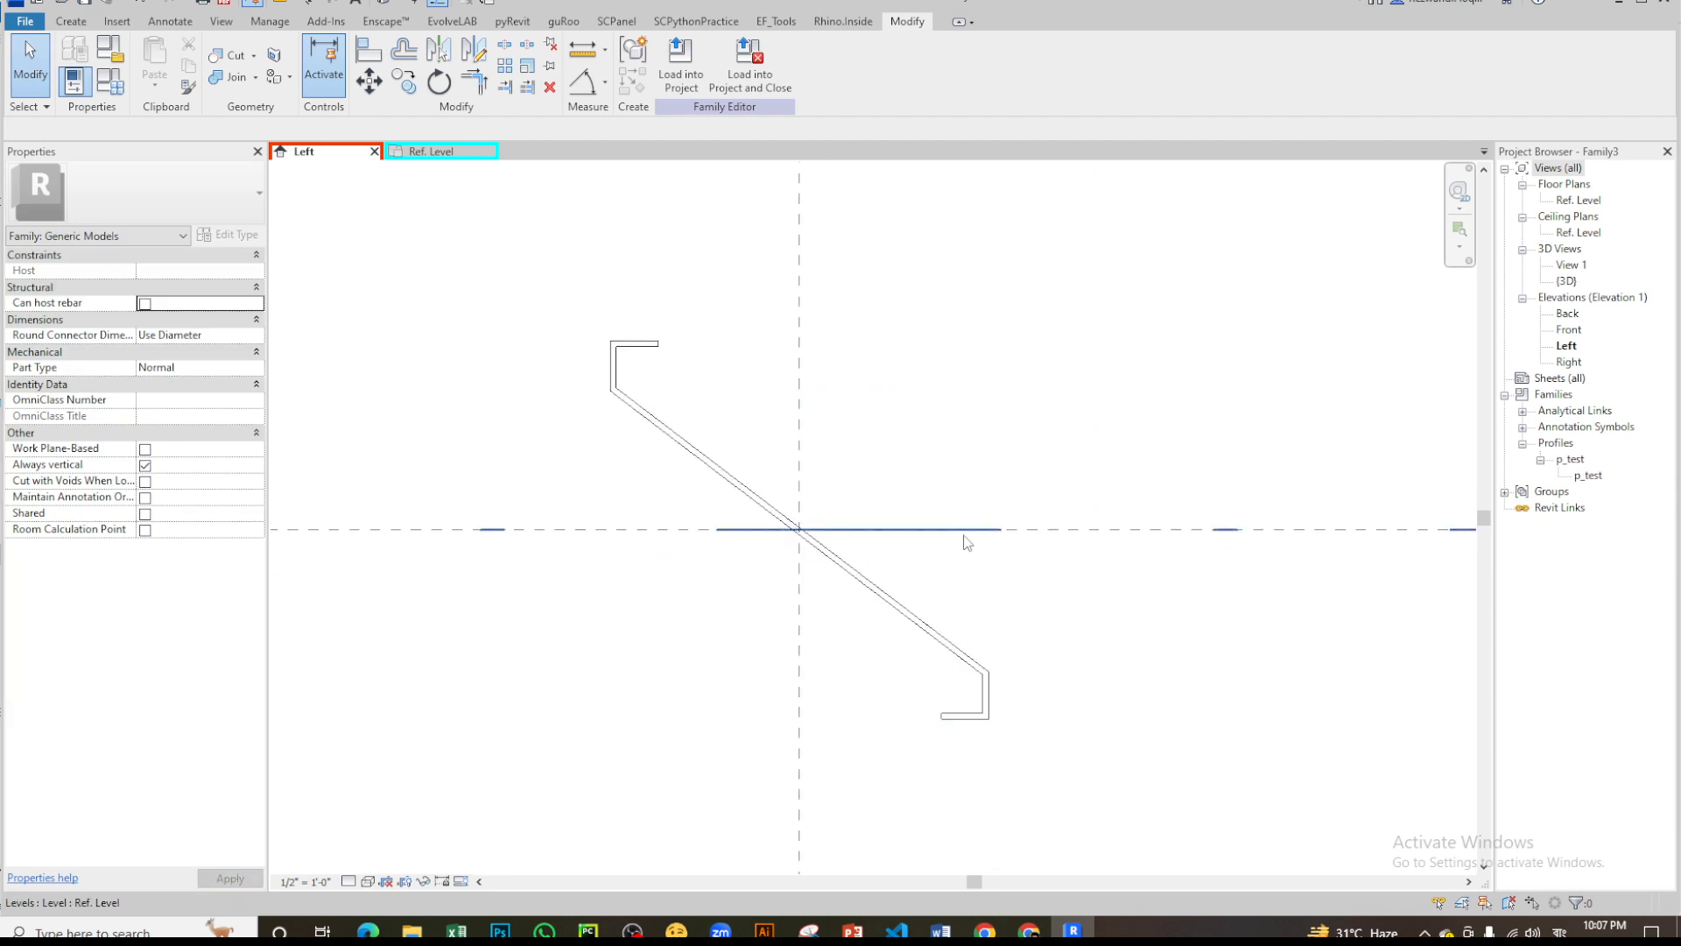
click(964, 536)
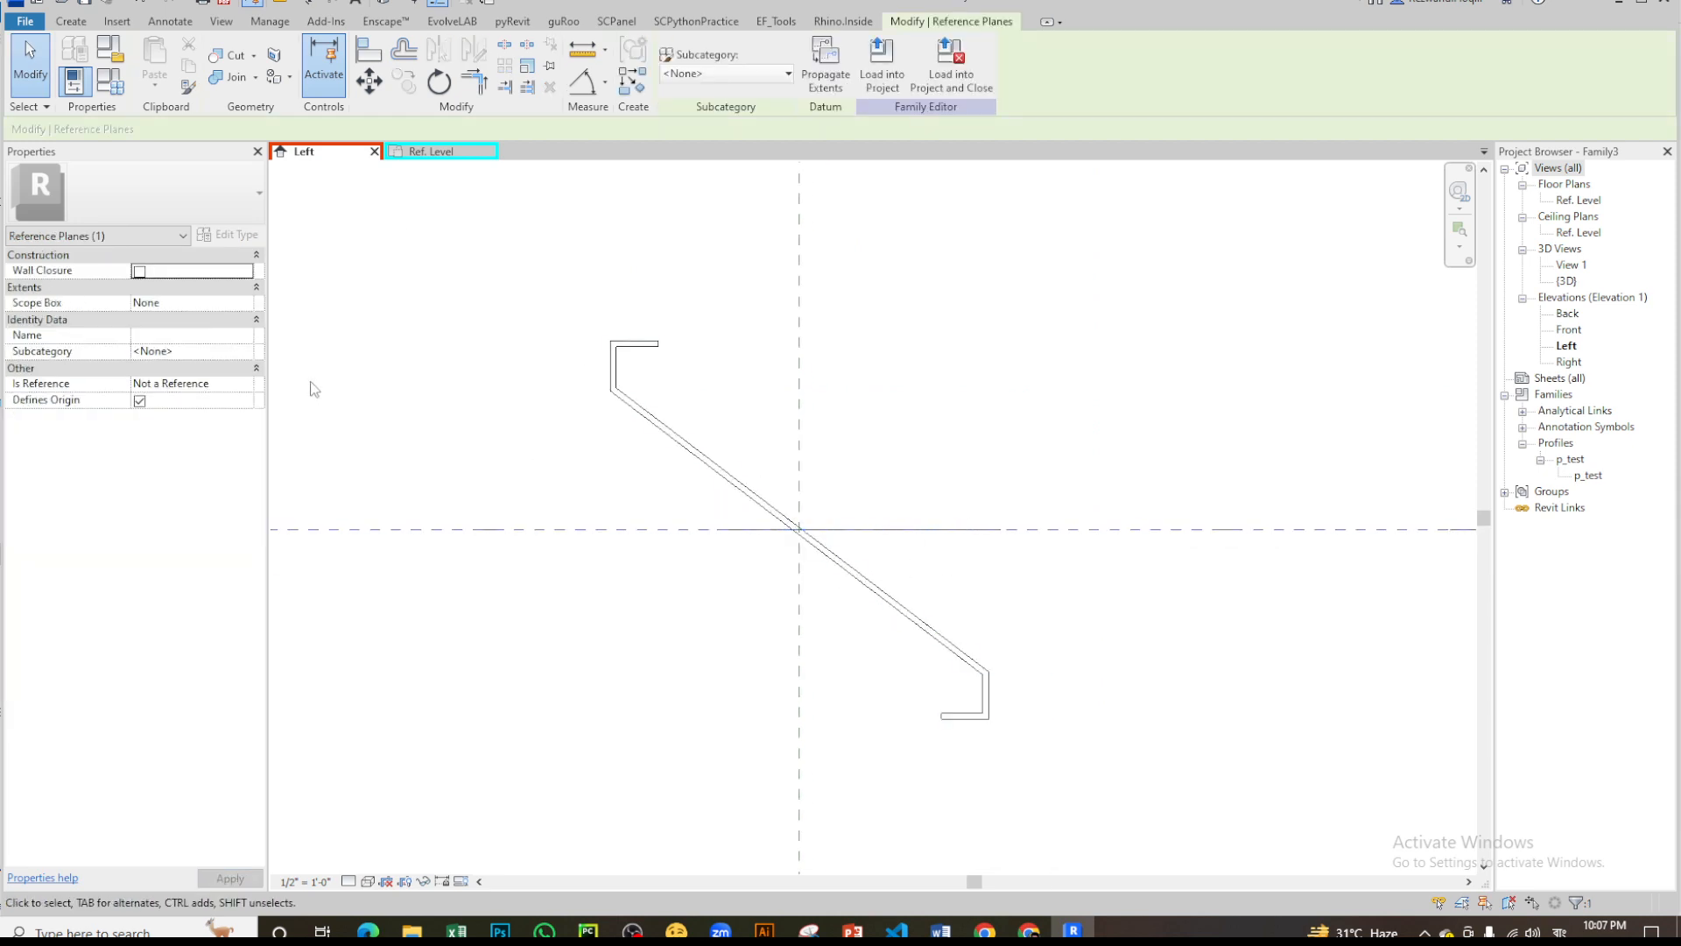
click(246, 384)
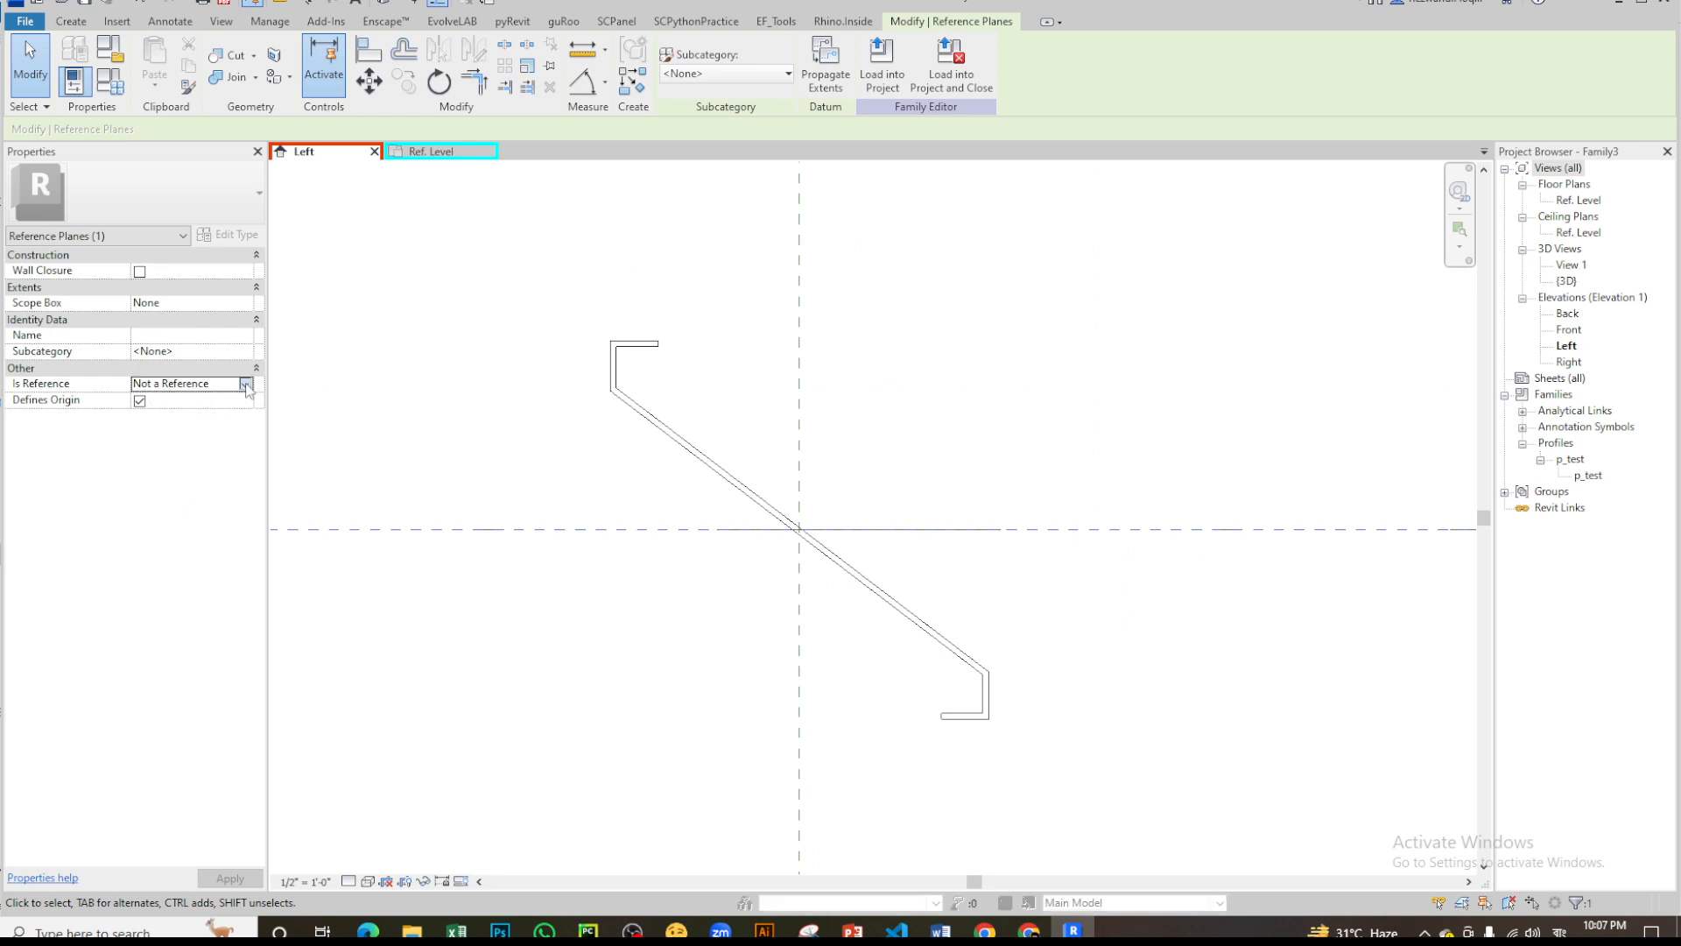
click(246, 383)
click(159, 427)
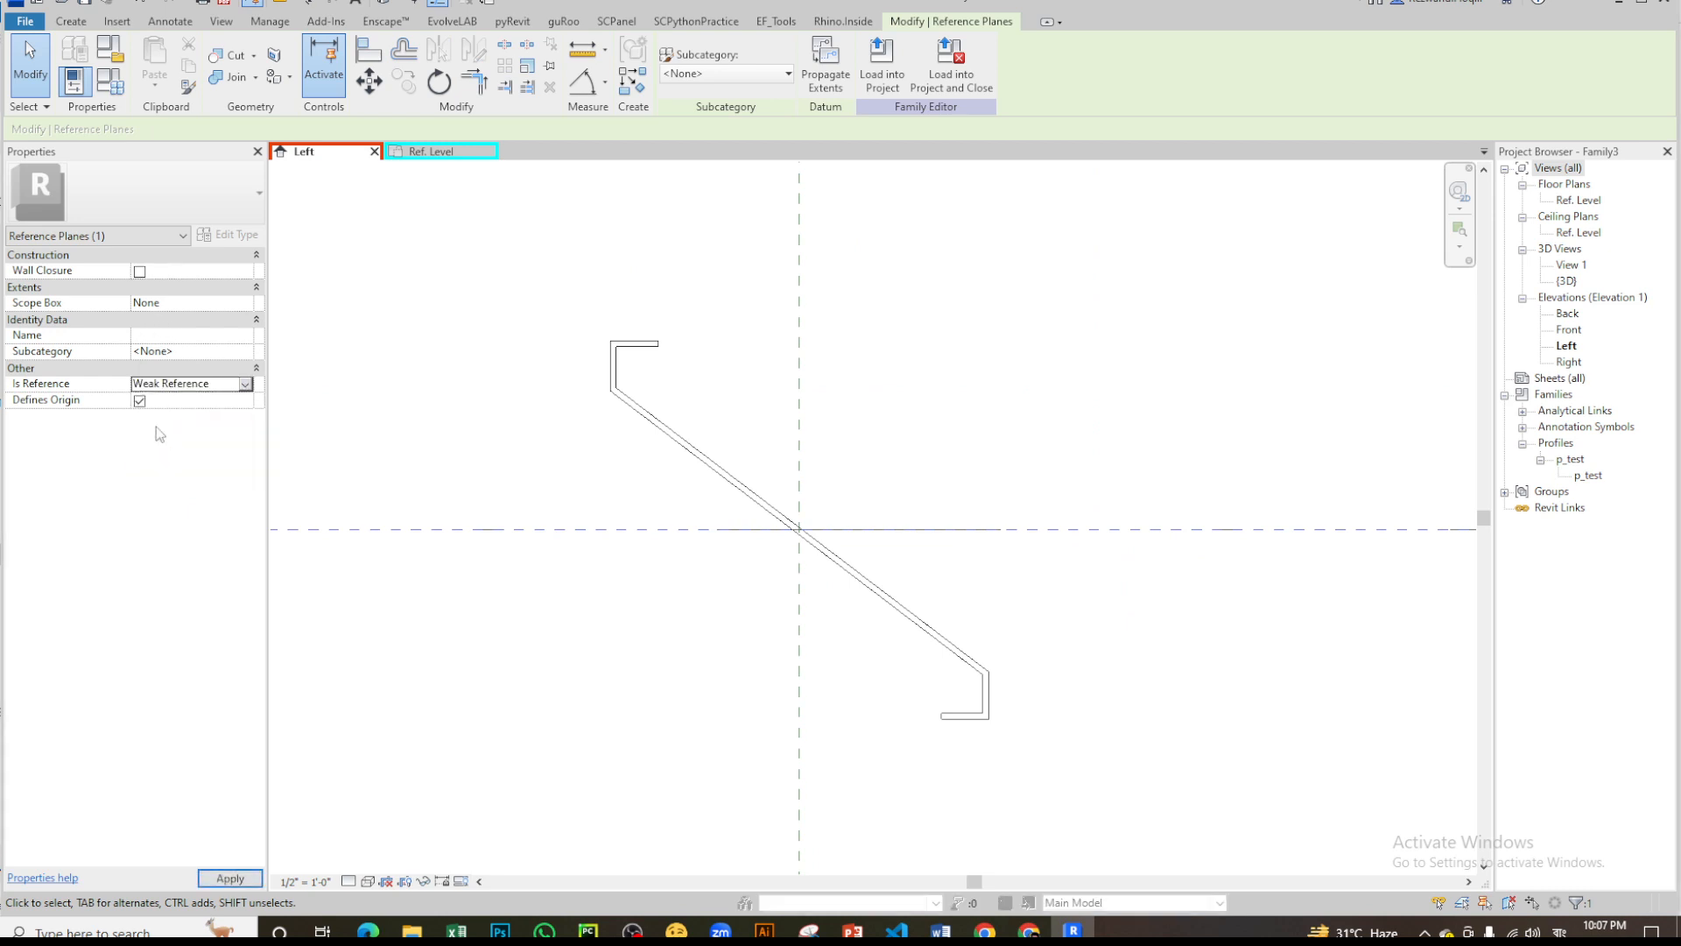
click(998, 413)
- Reload the louver family into the window family, overwriting the existing version
click(418, 154)
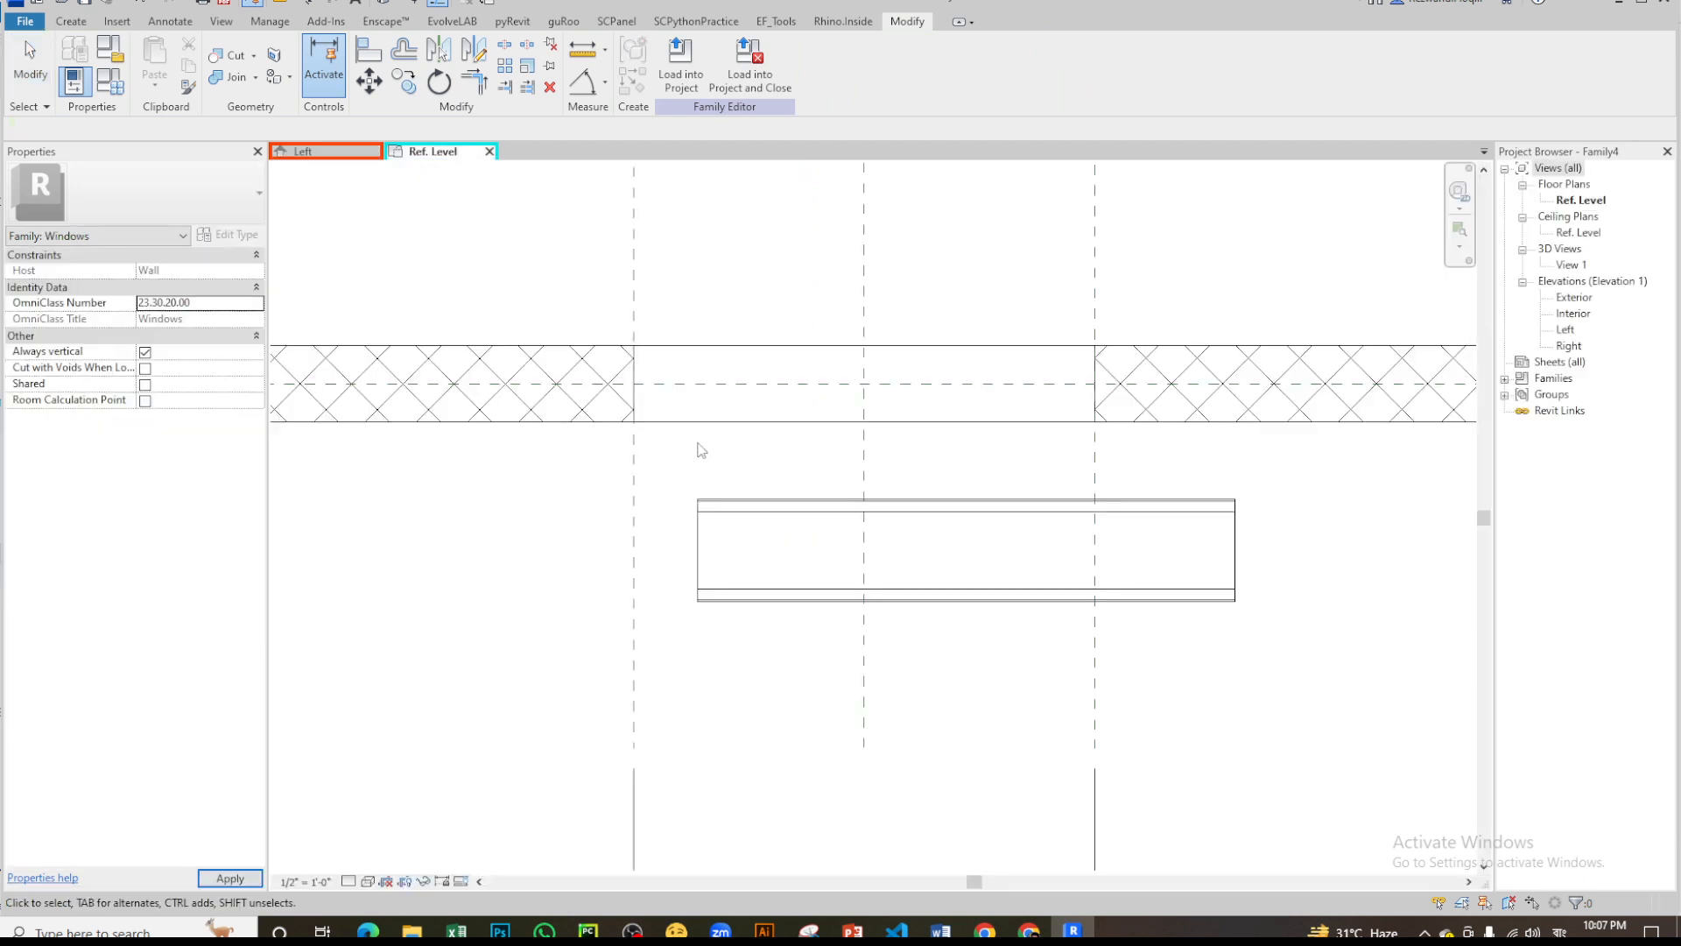
click(365, 155)
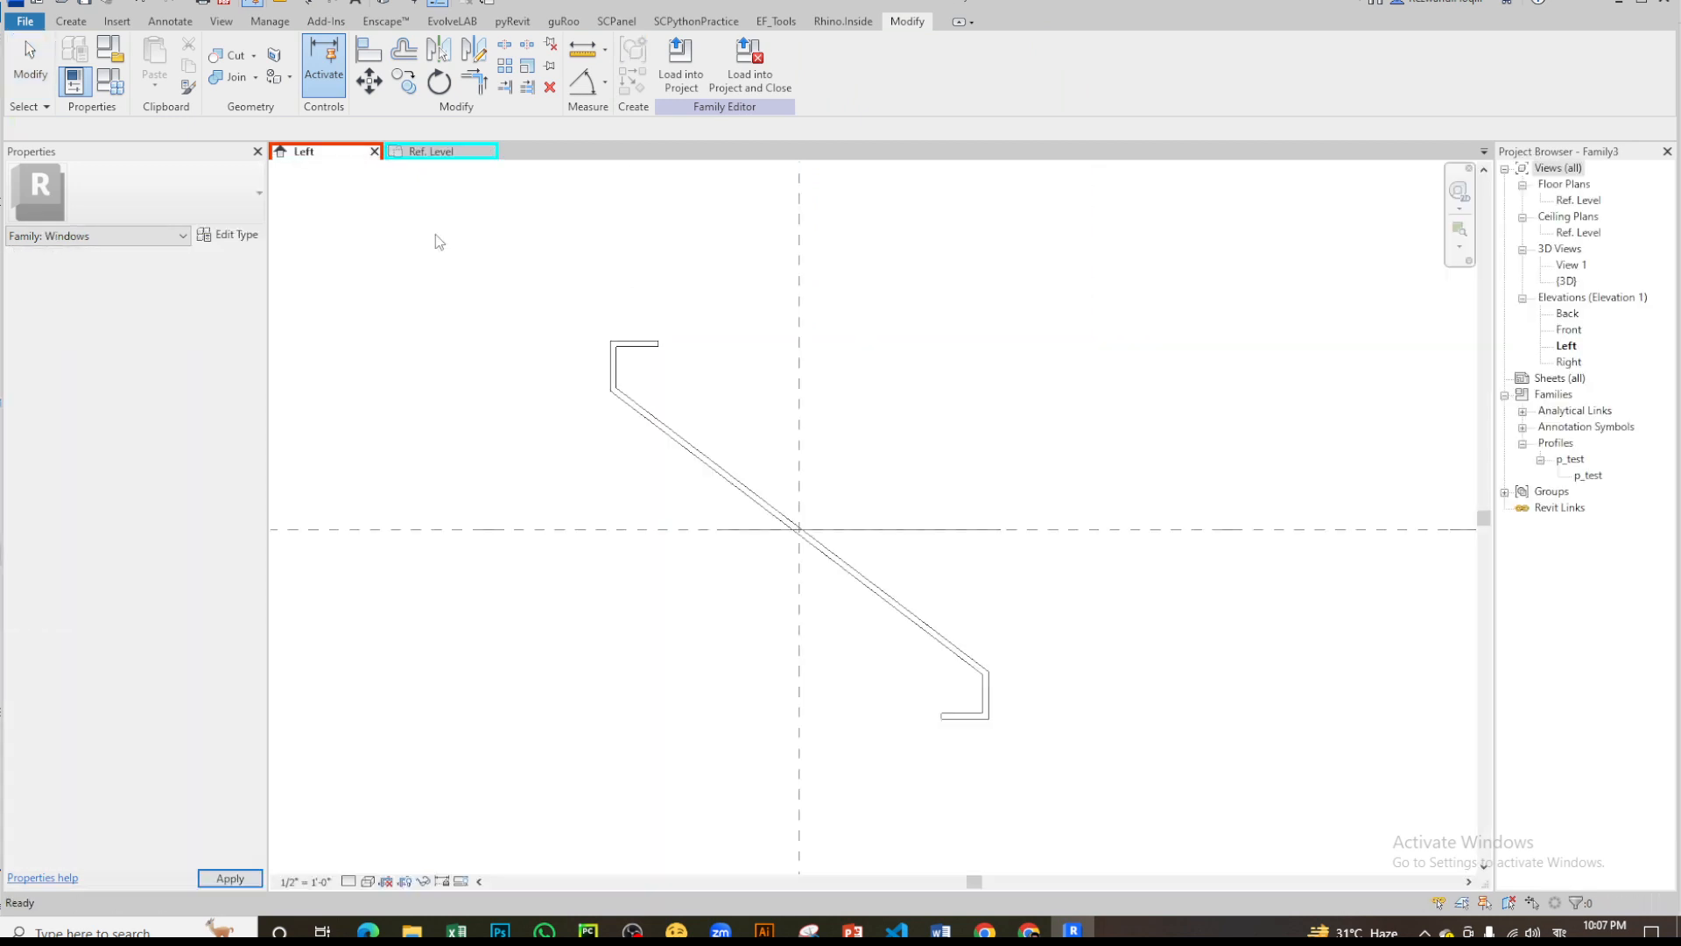
click(680, 70)
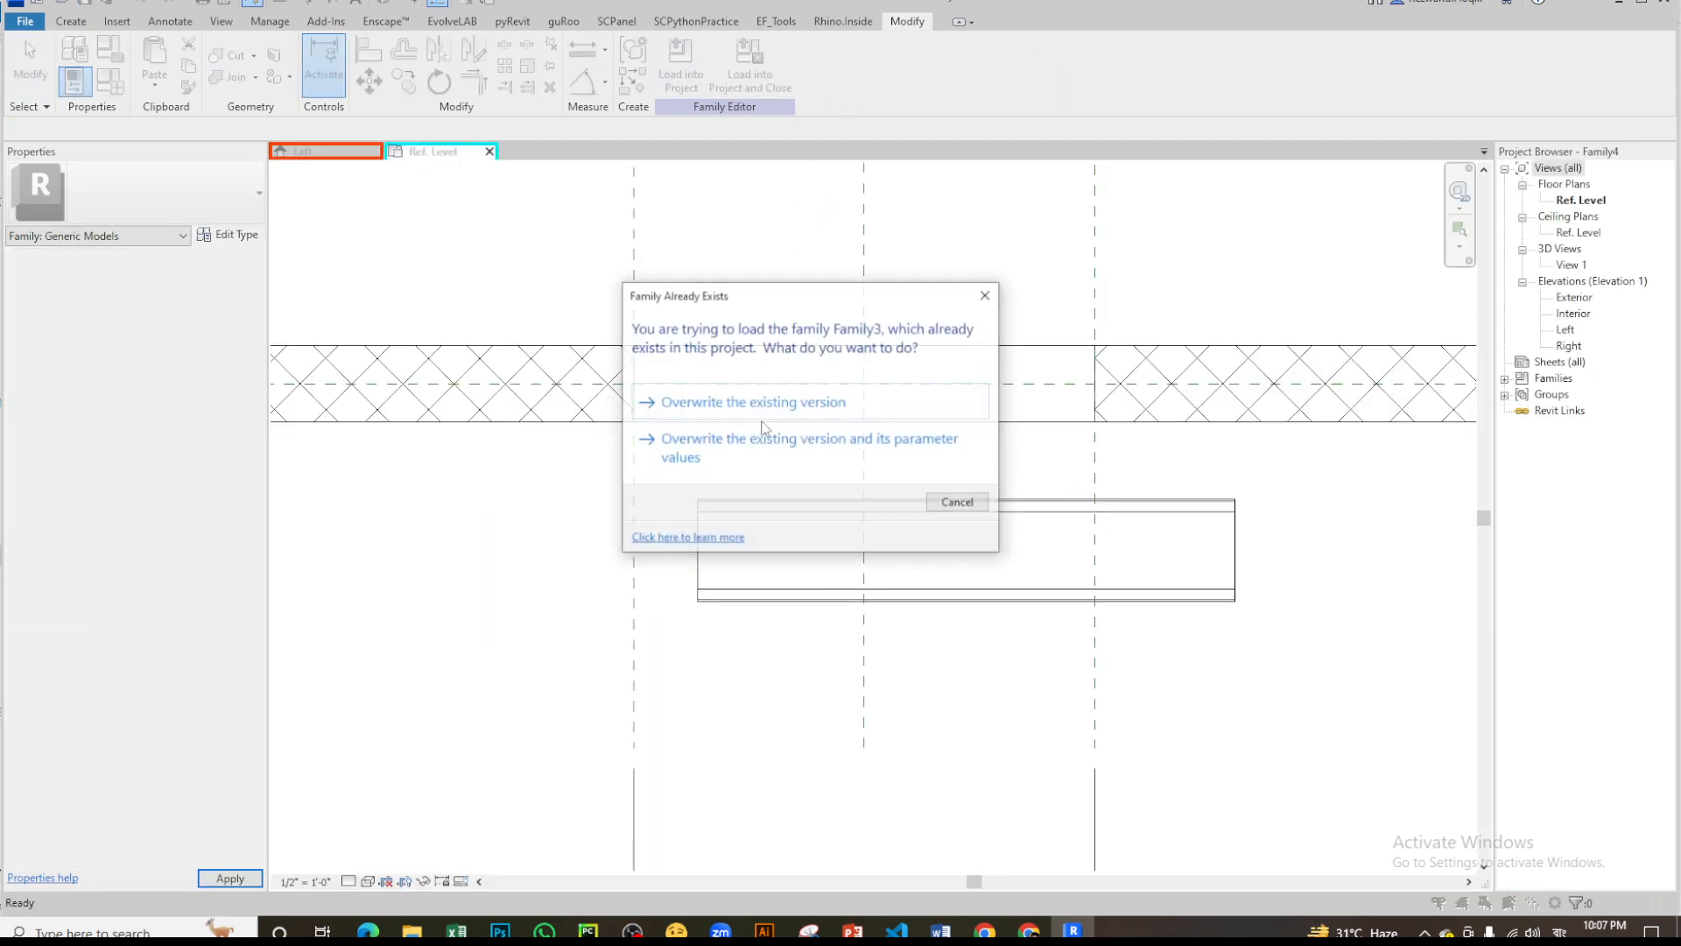
click(827, 394)
scroll(884, 582, down, 4)
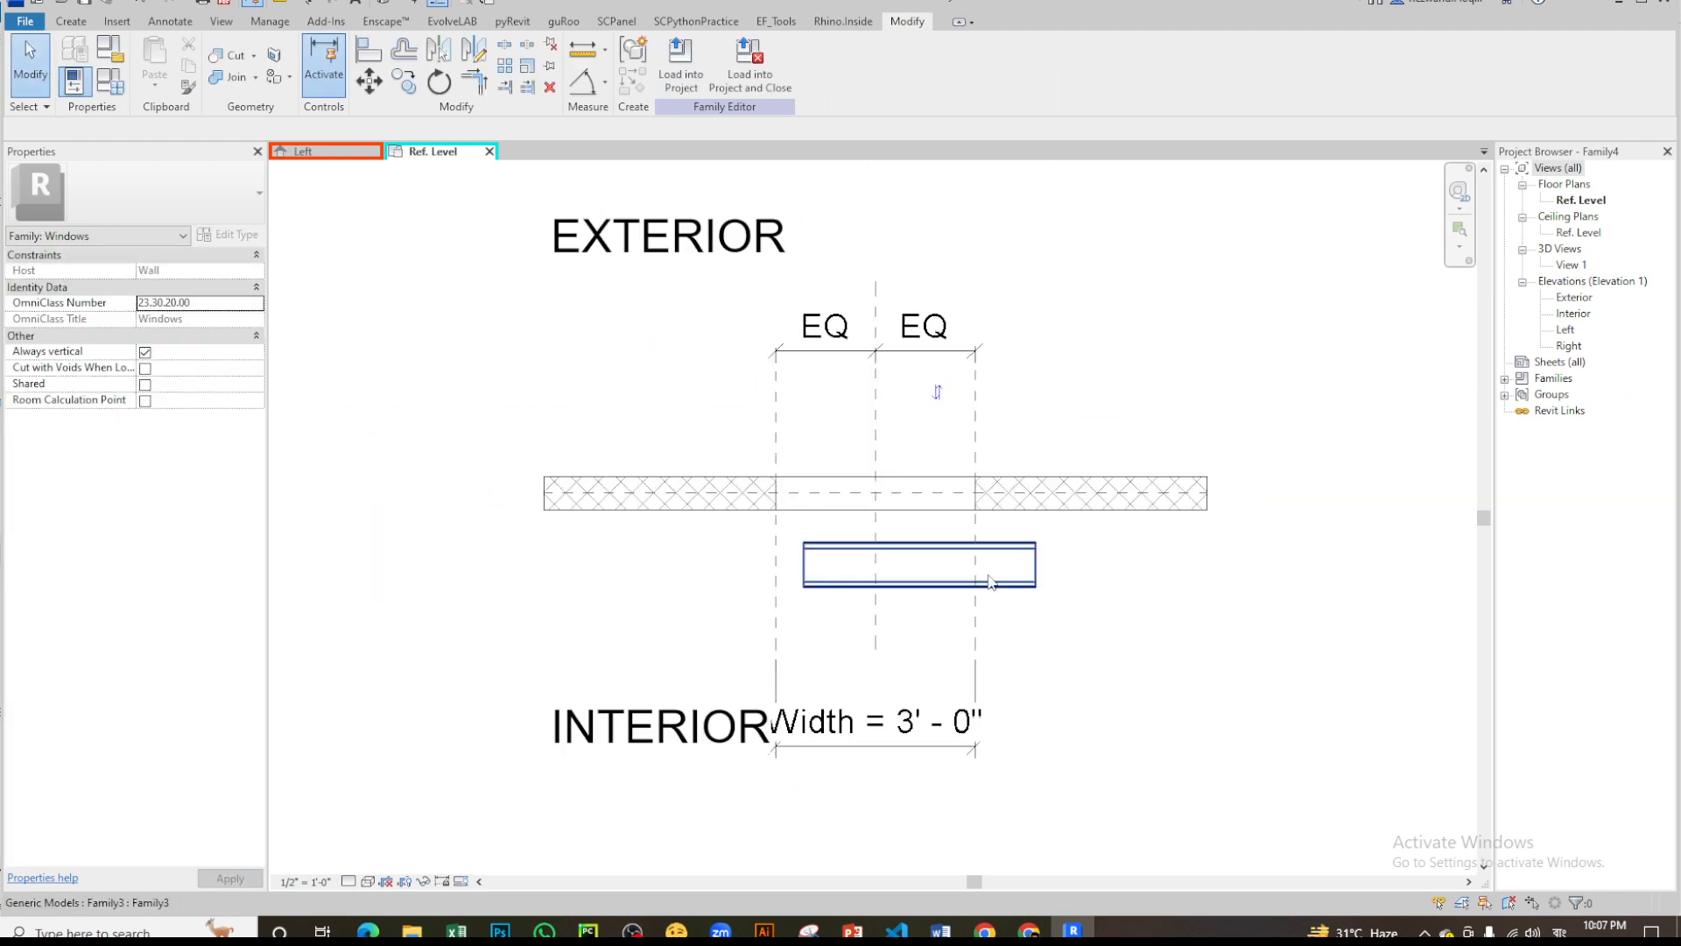
- Associate the nested louver's Int length parameter with the window family's Width parameter
click(932, 601)
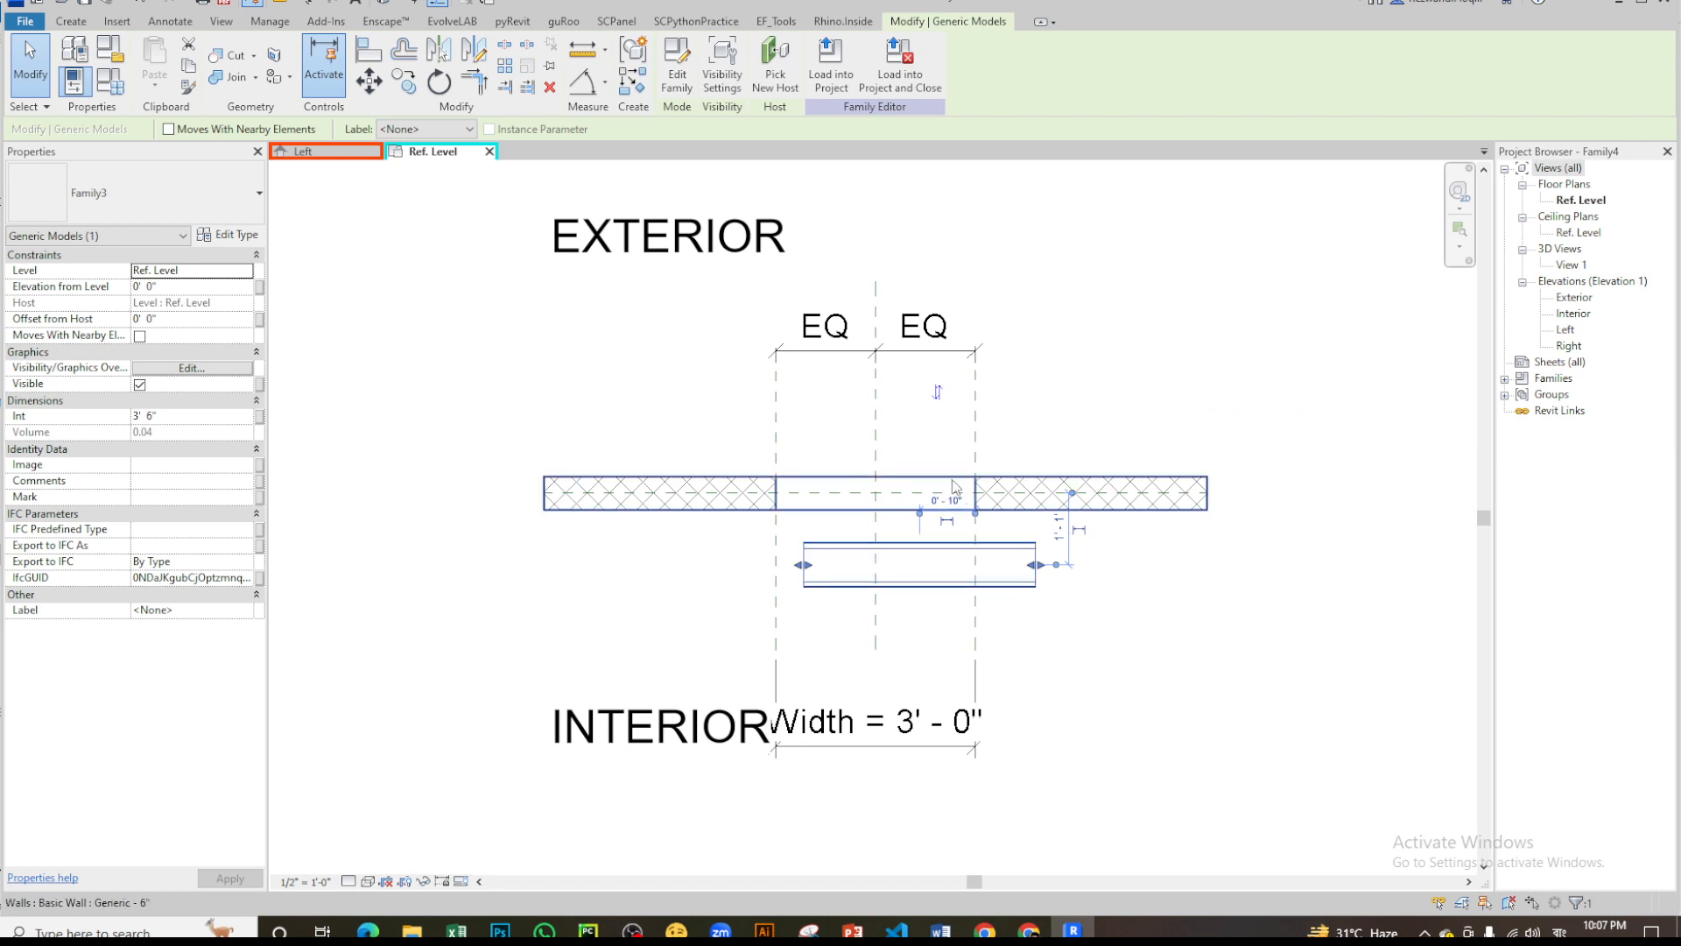
click(937, 607)
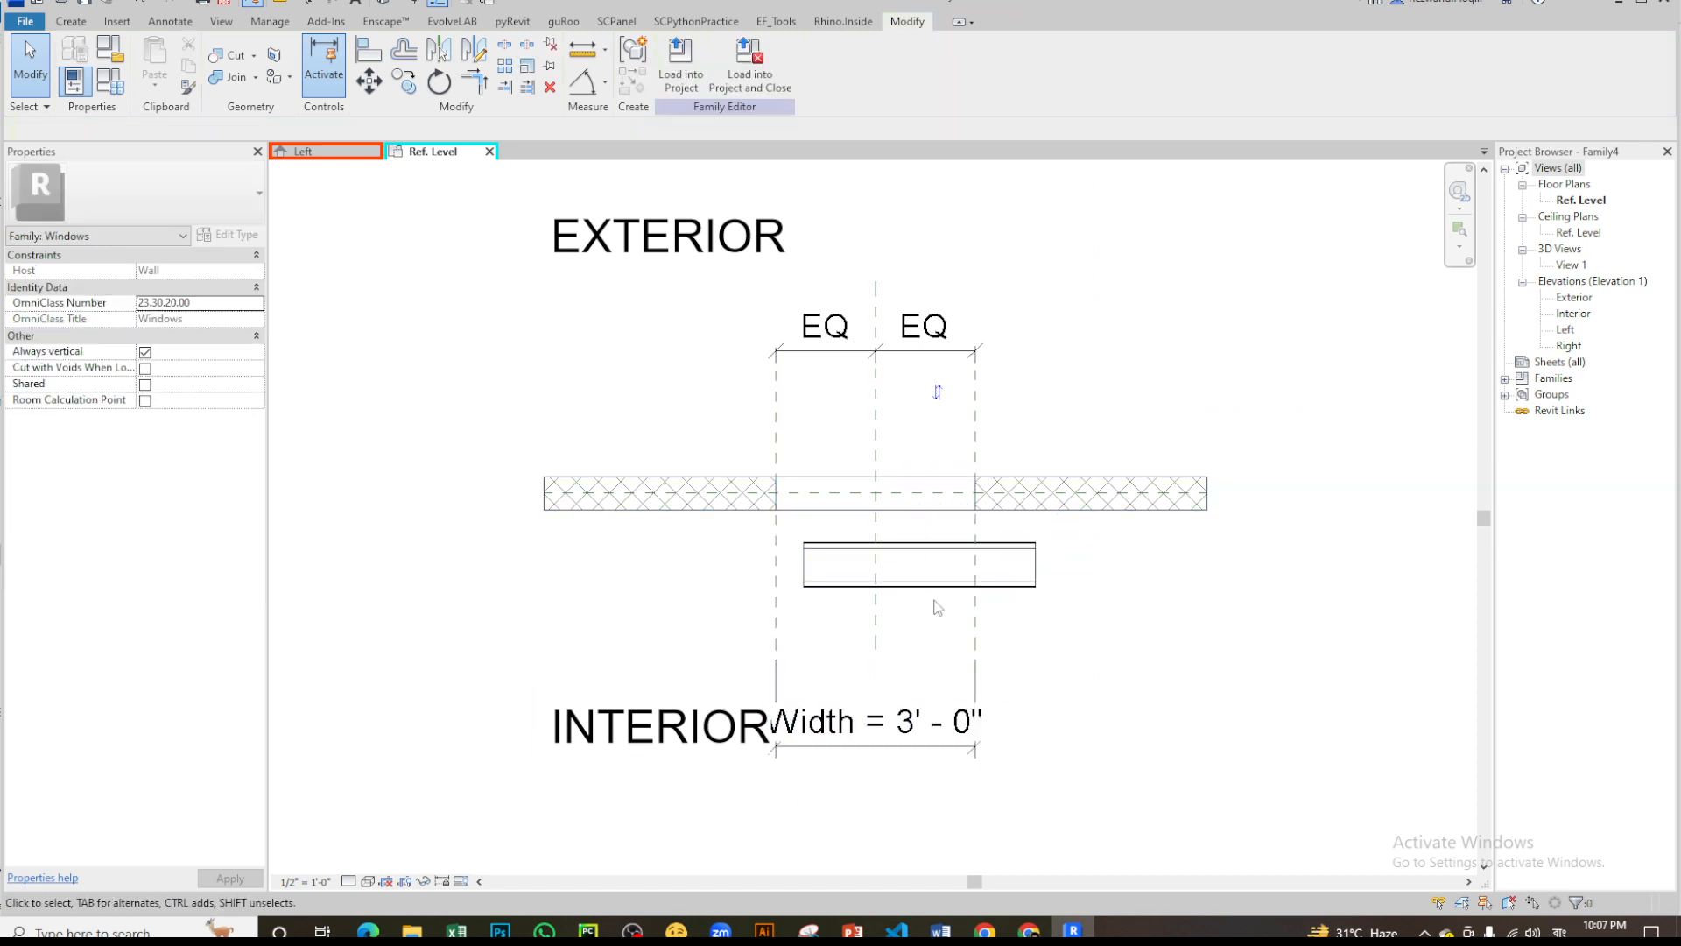
click(937, 607)
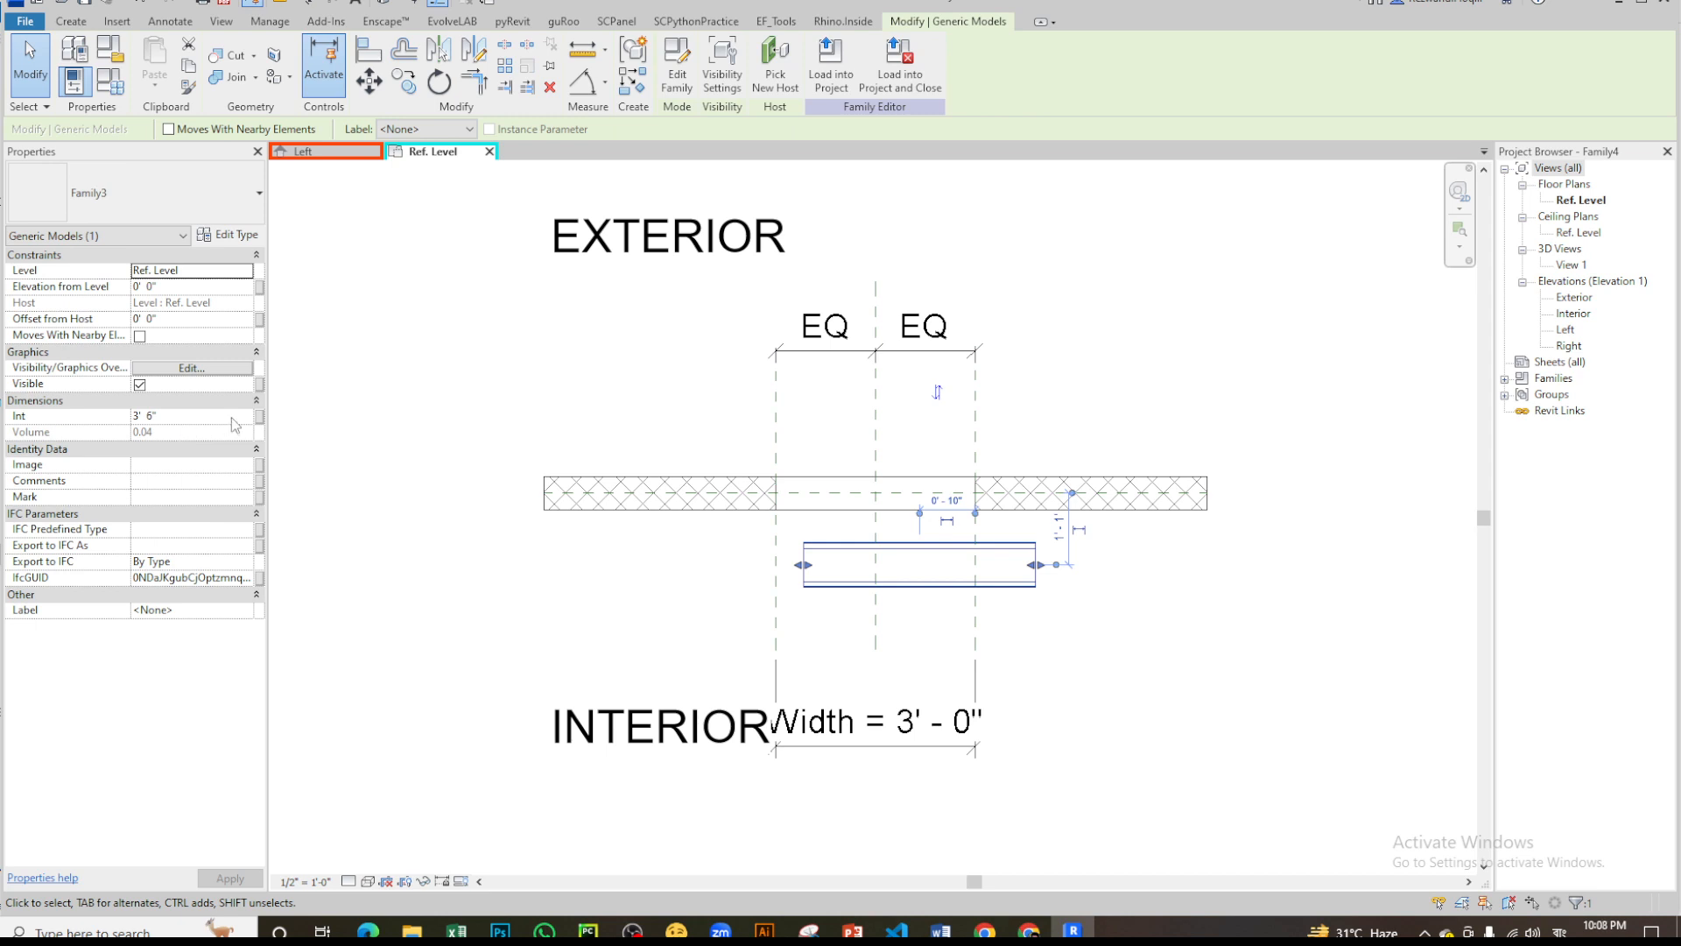
click(259, 417)
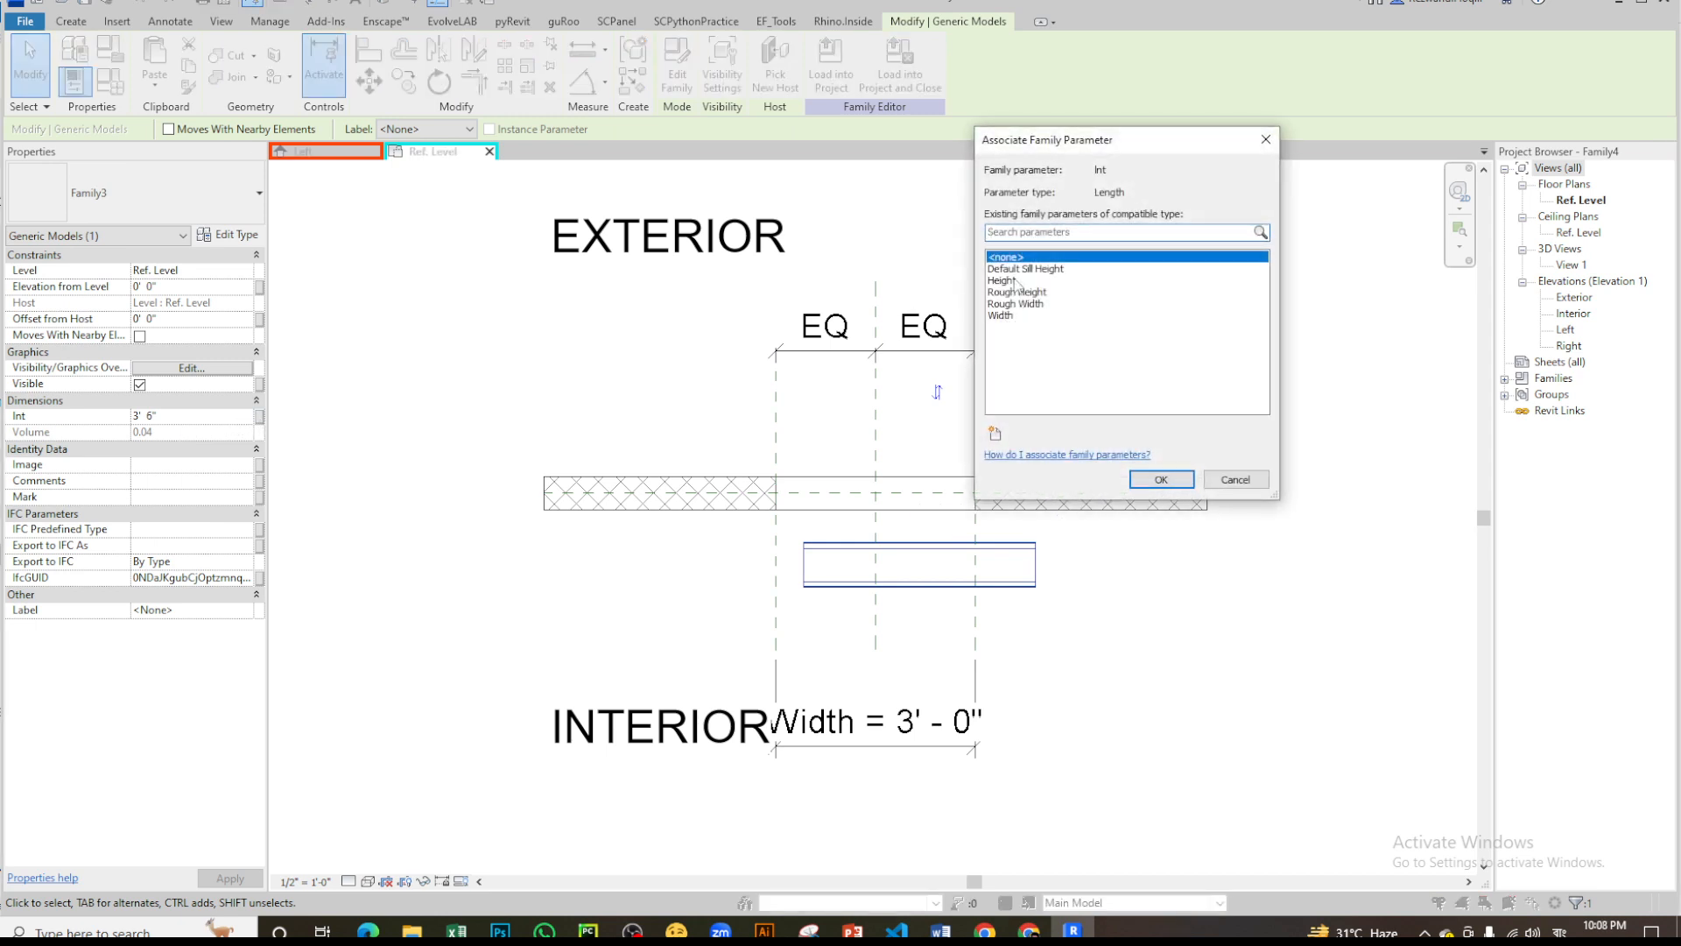
click(1001, 316)
click(1161, 479)
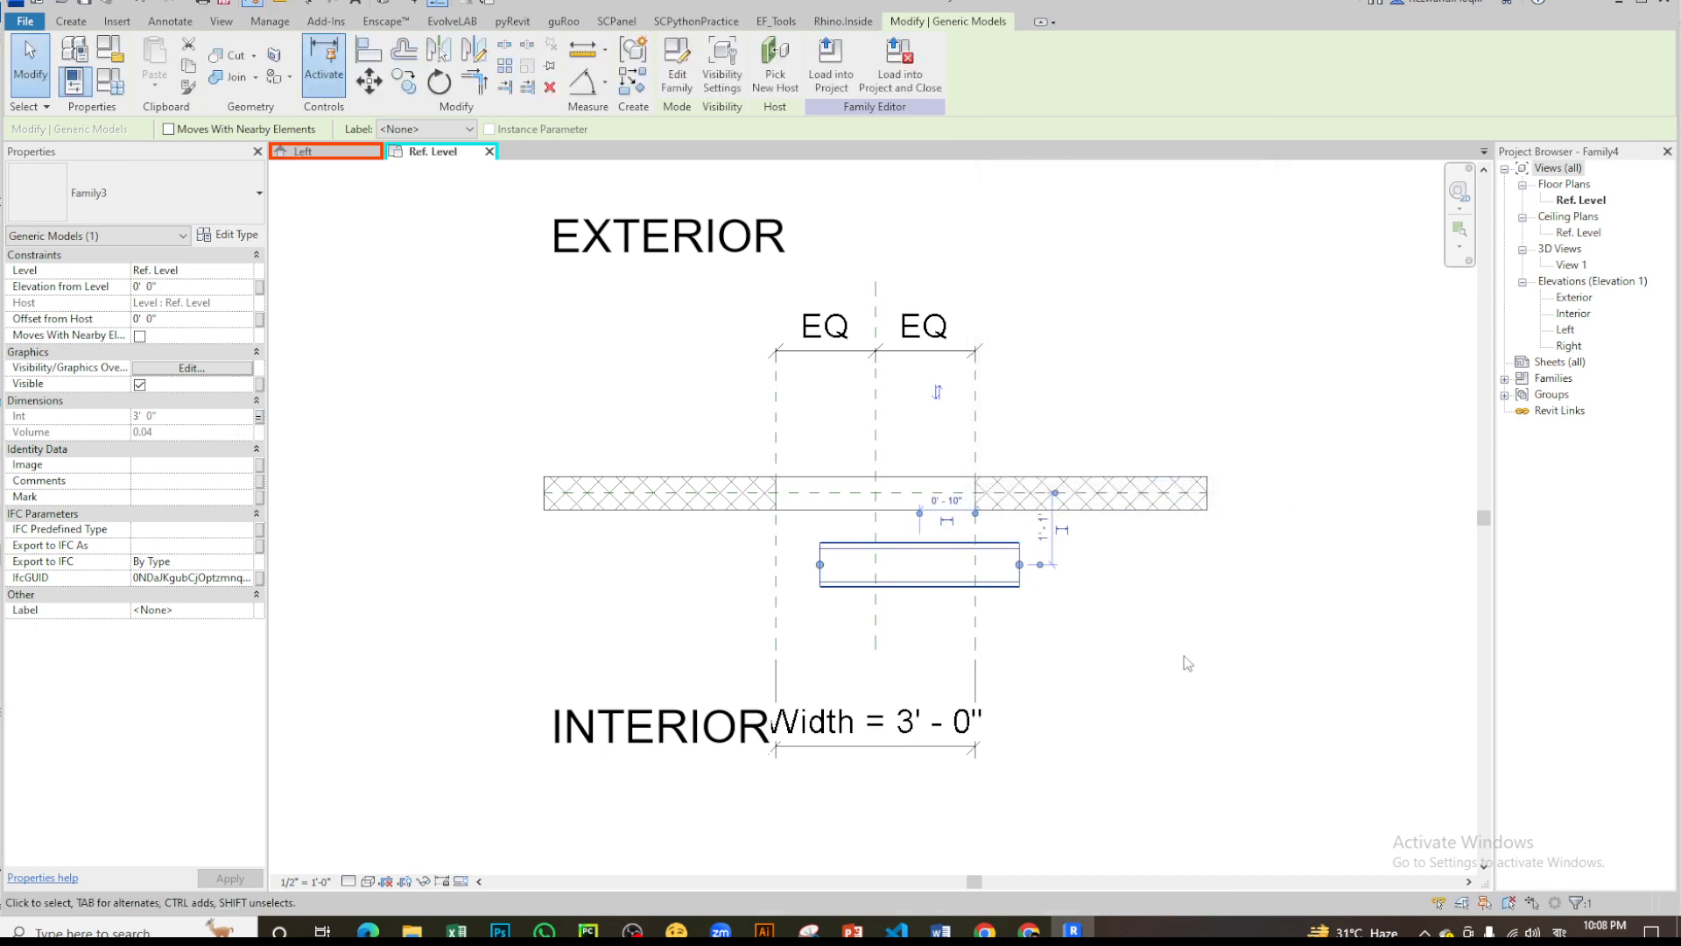
key(Escape)
- Examine the nested louver's position against the opening's centre and edge reference planes in the Ref. Level plan
scroll(823, 573, up, 2)
scroll(822, 573, up, 1)
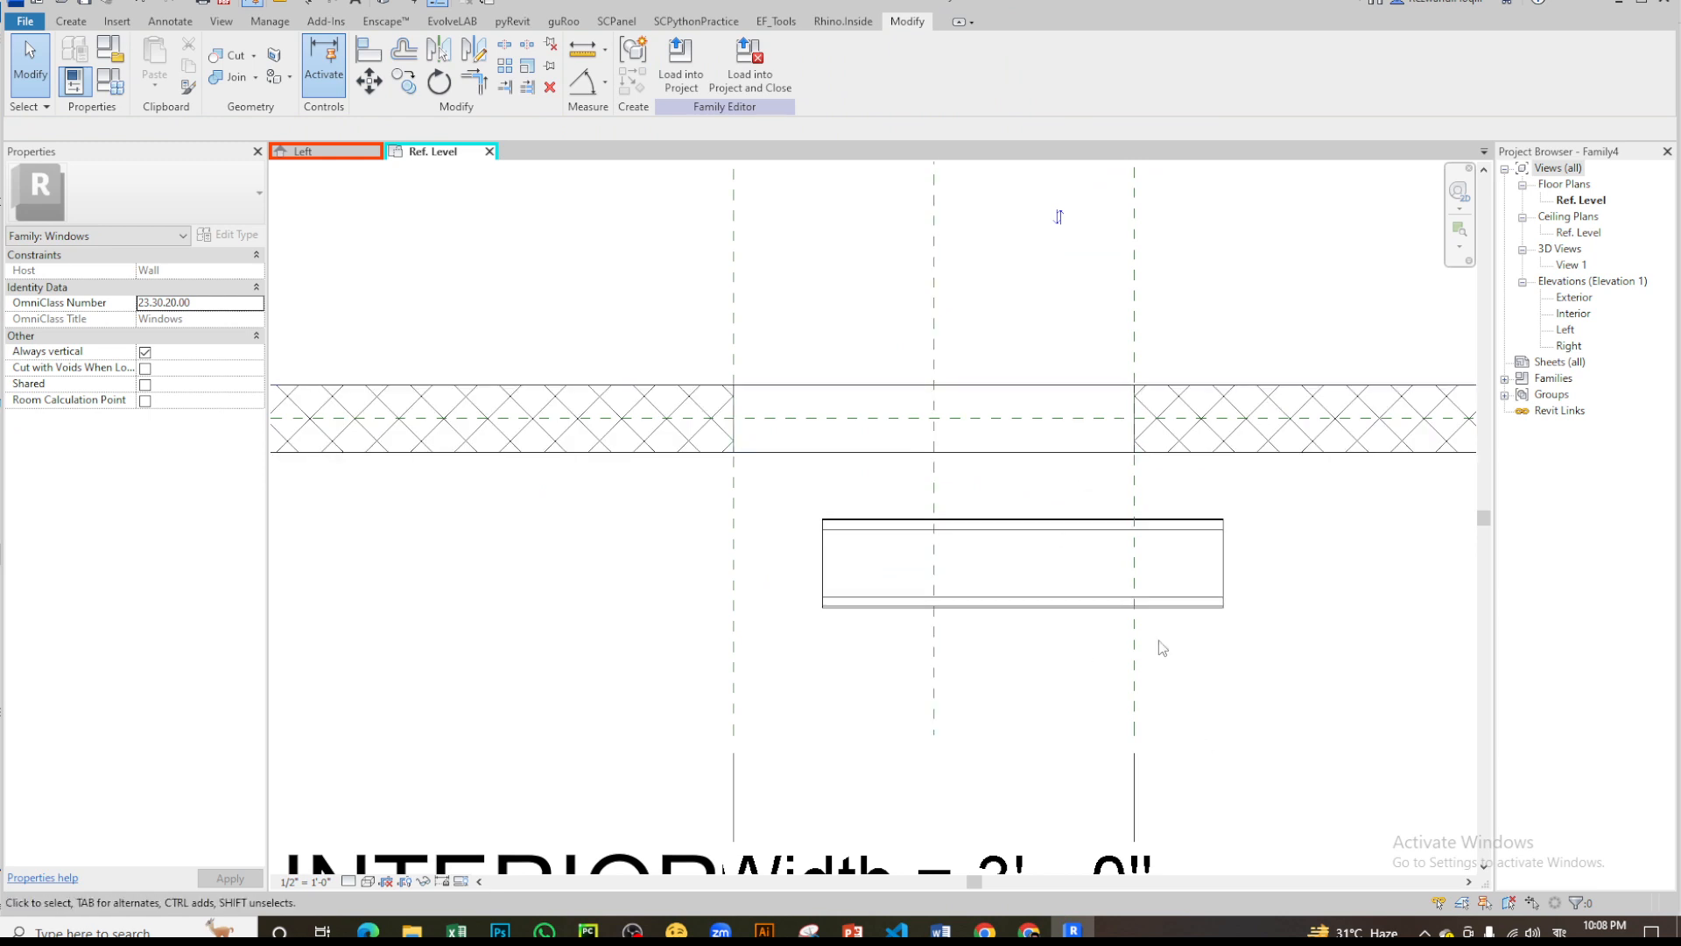
scroll(1033, 589, down, 1)
scroll(1055, 265, down, 1)
scroll(1184, 657, up, 4)
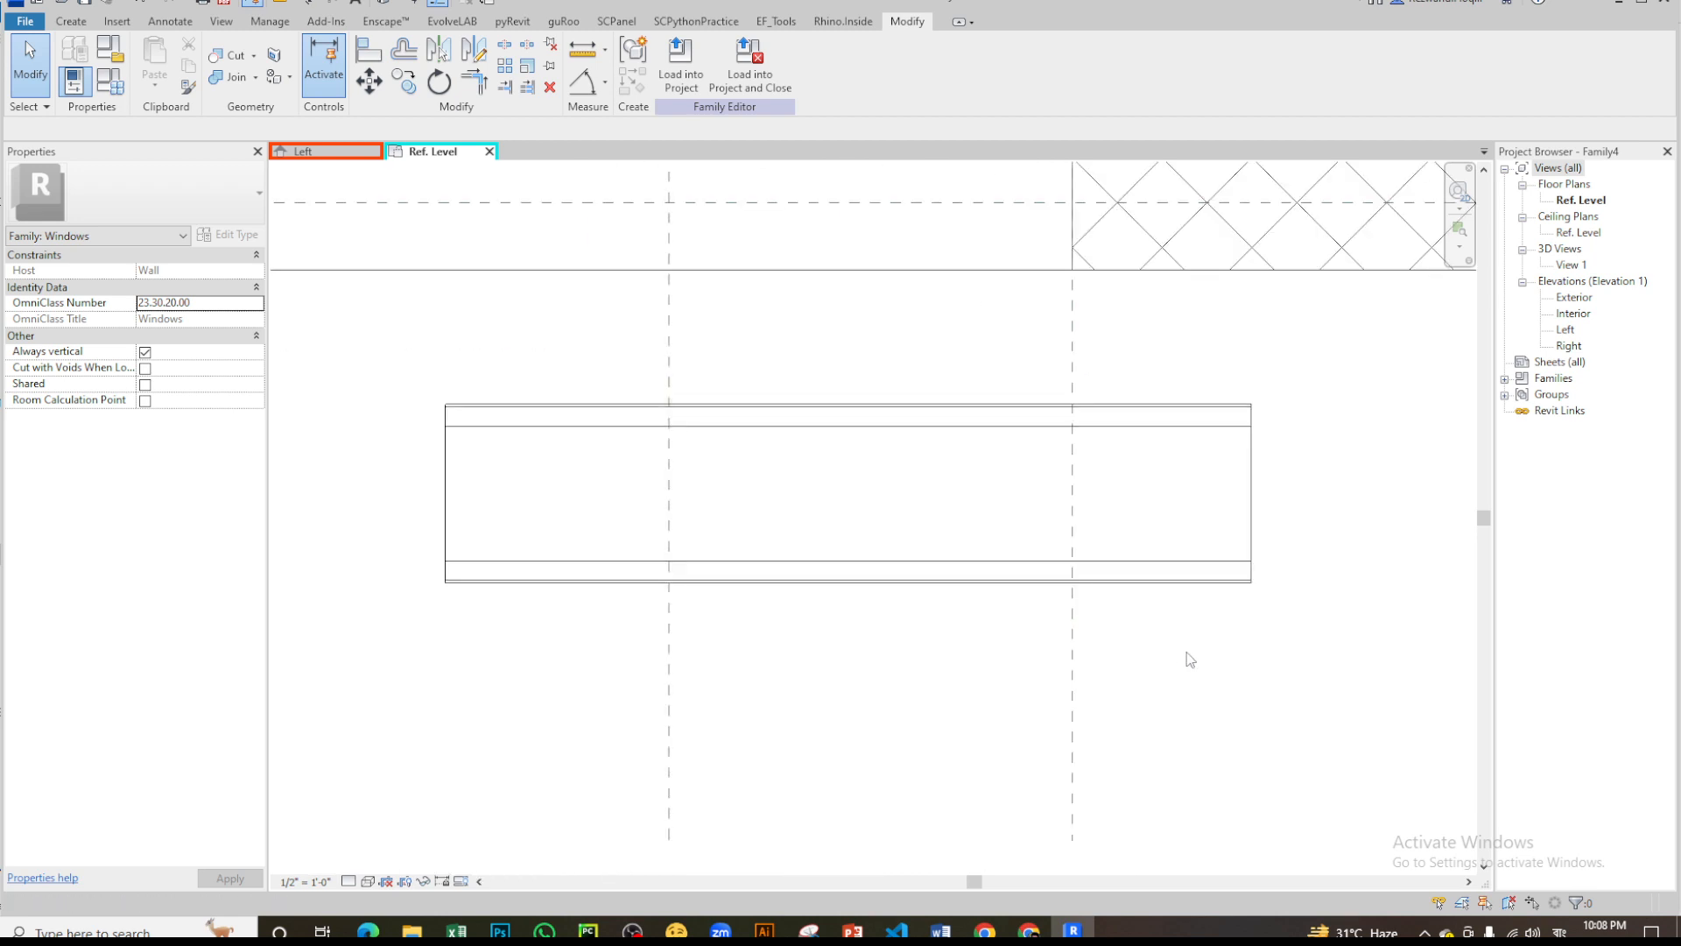
scroll(1185, 657, down, 5)
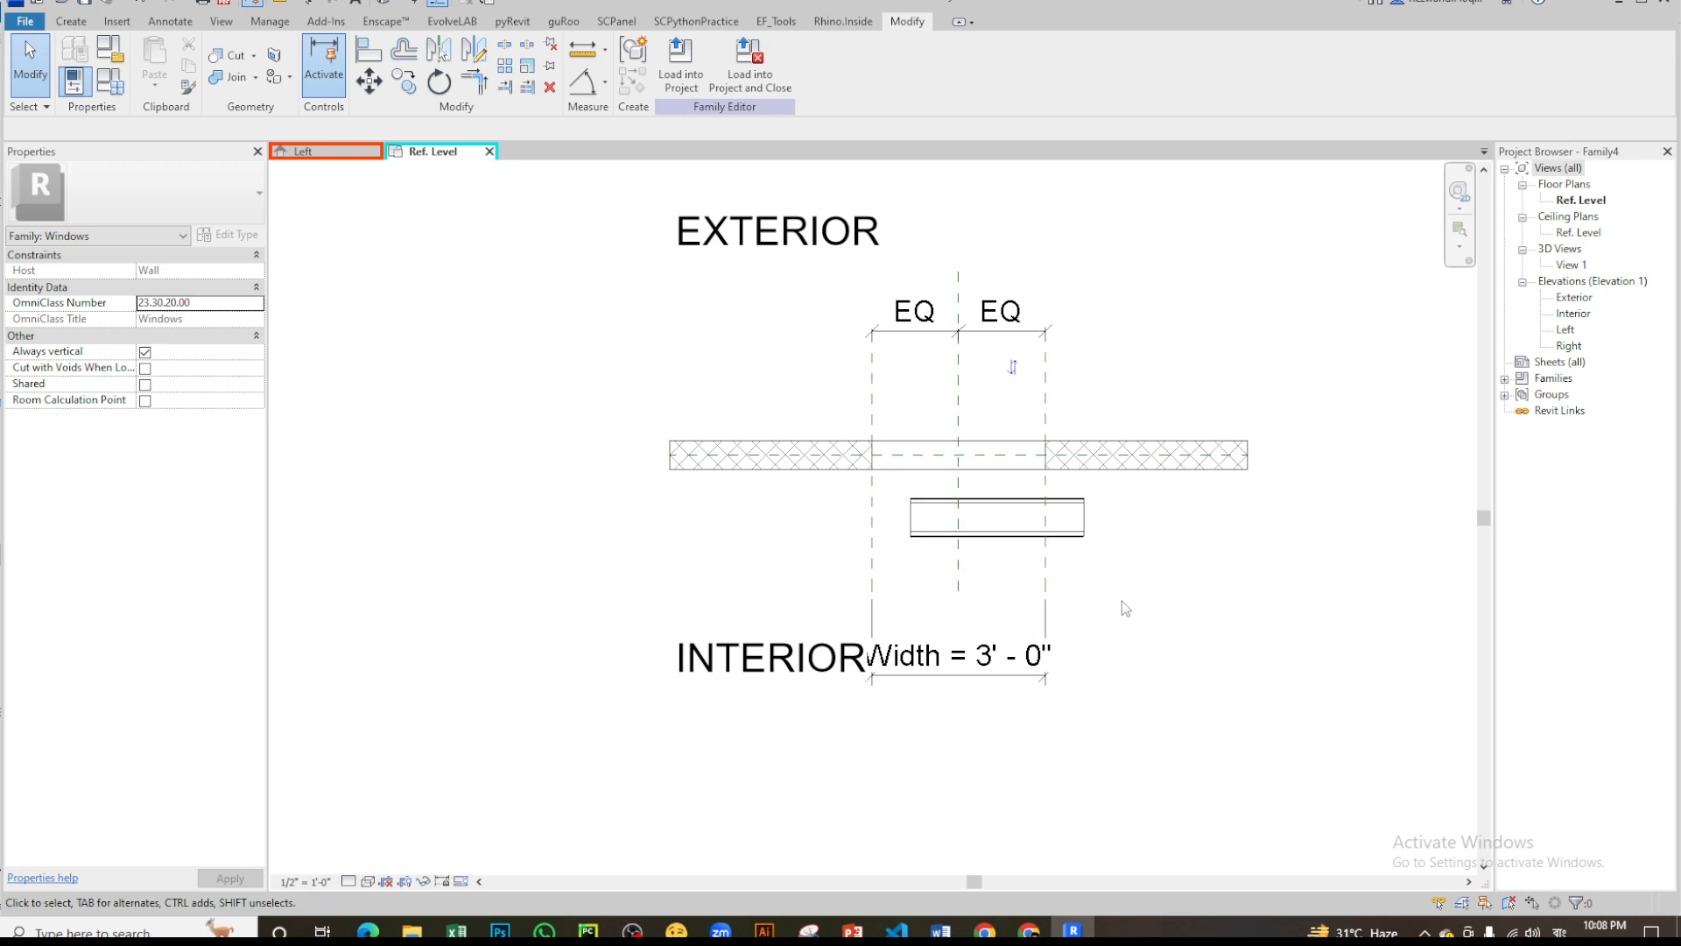
click(960, 569)
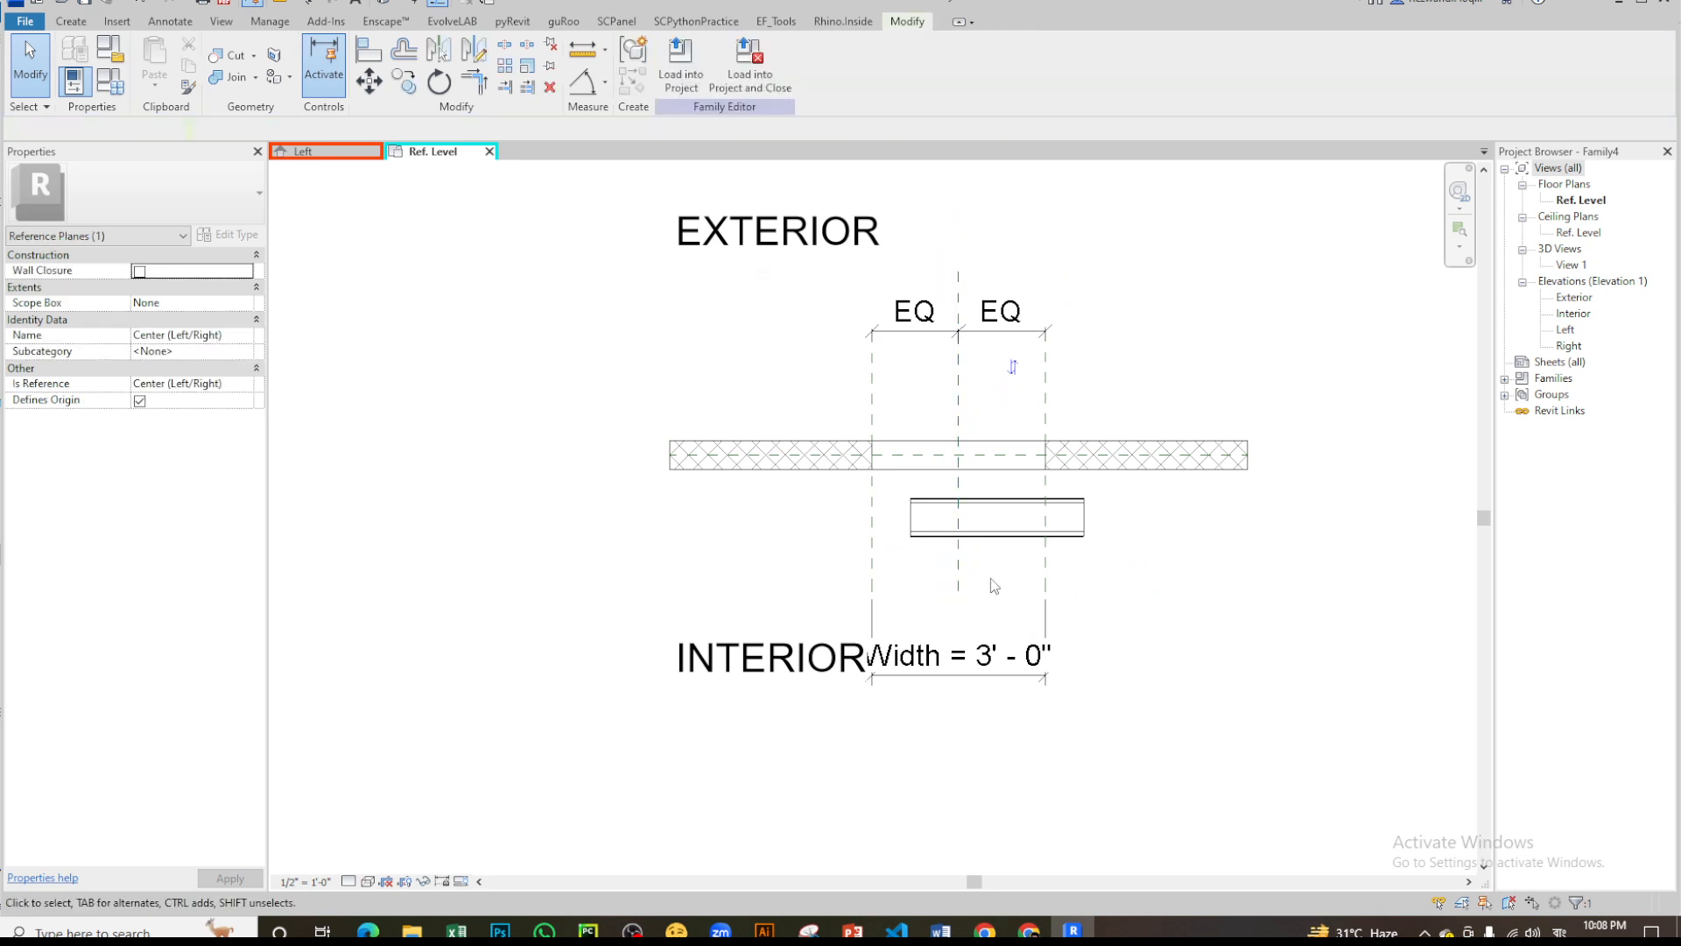
key(Escape)
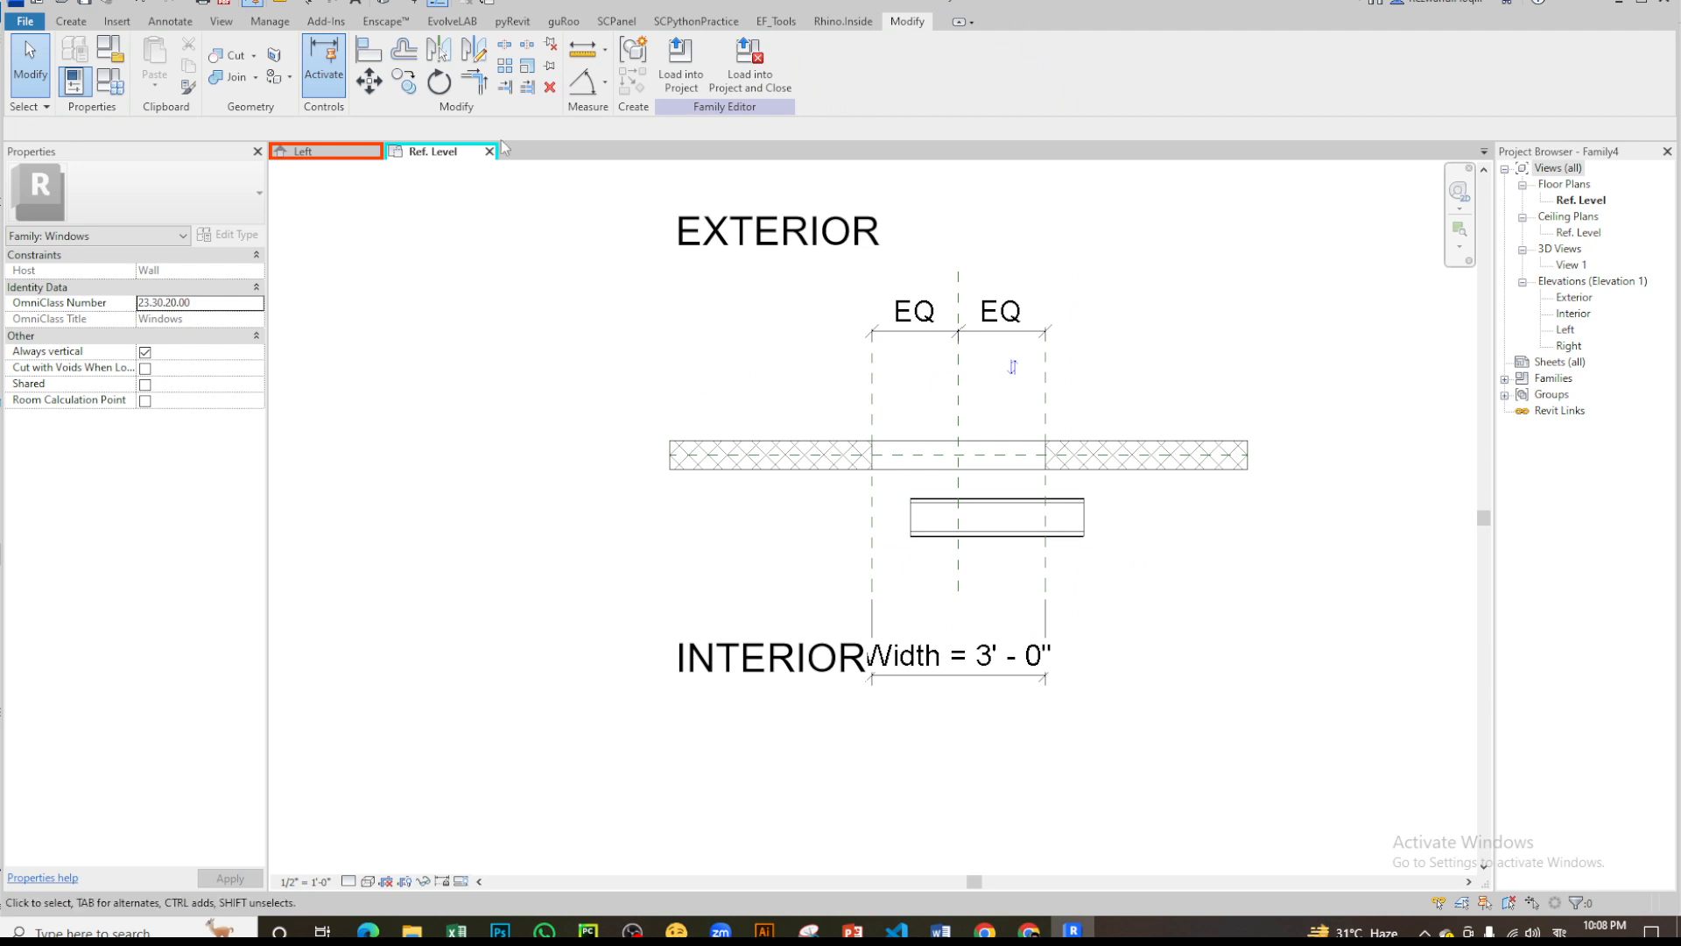
- Review the horizontal and vertical reference planes crossing the profile in the louver family's Left elevation
click(326, 151)
scroll(854, 582, down, 1)
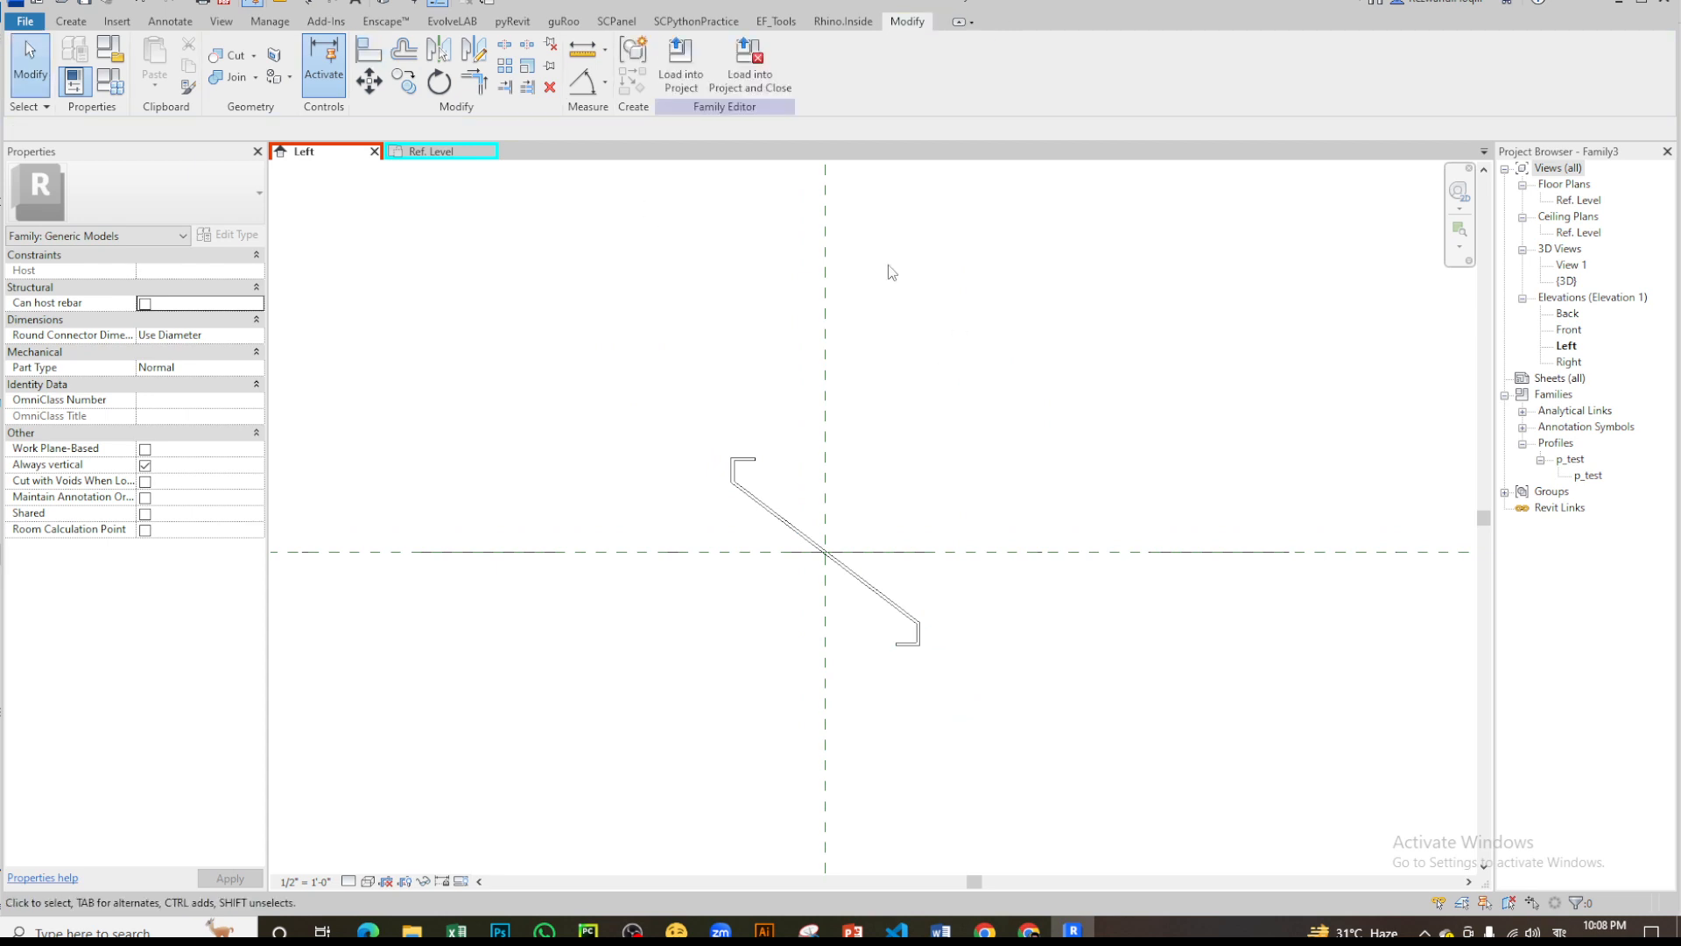
scroll(867, 585, up, 3)
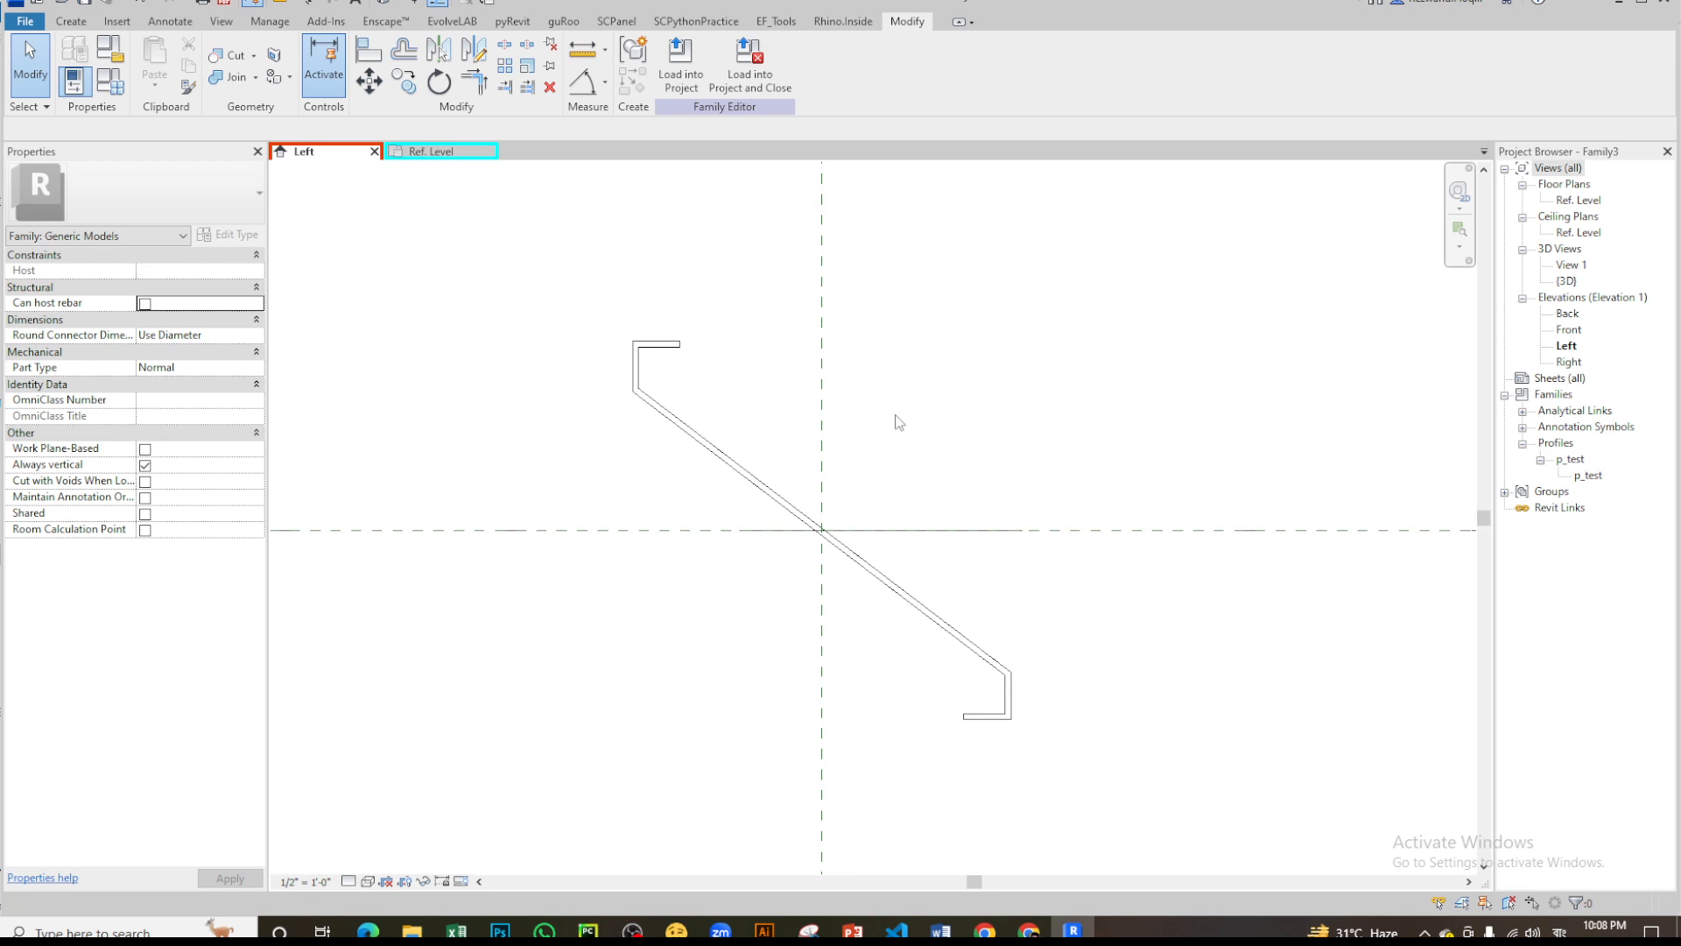
click(880, 530)
key(Escape)
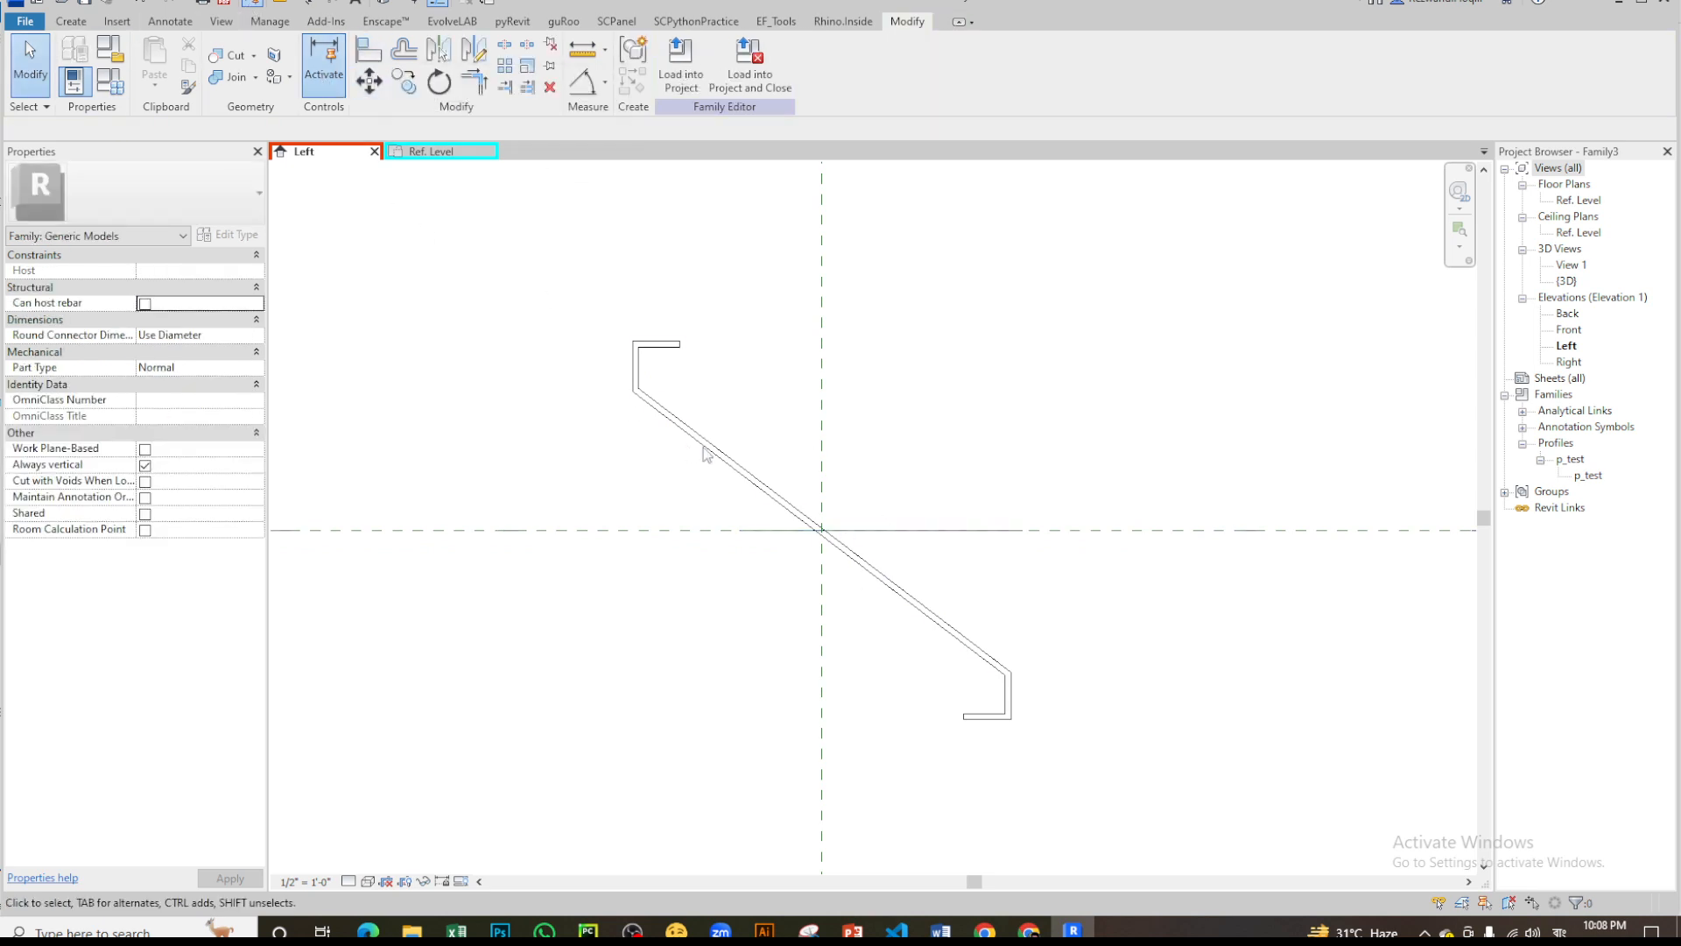
scroll(703, 448, down, 1)
- Compare the nested louver and window reference planes in plan with the louver family's own reference planes
click(433, 152)
scroll(960, 532, down, 4)
scroll(993, 545, up, 2)
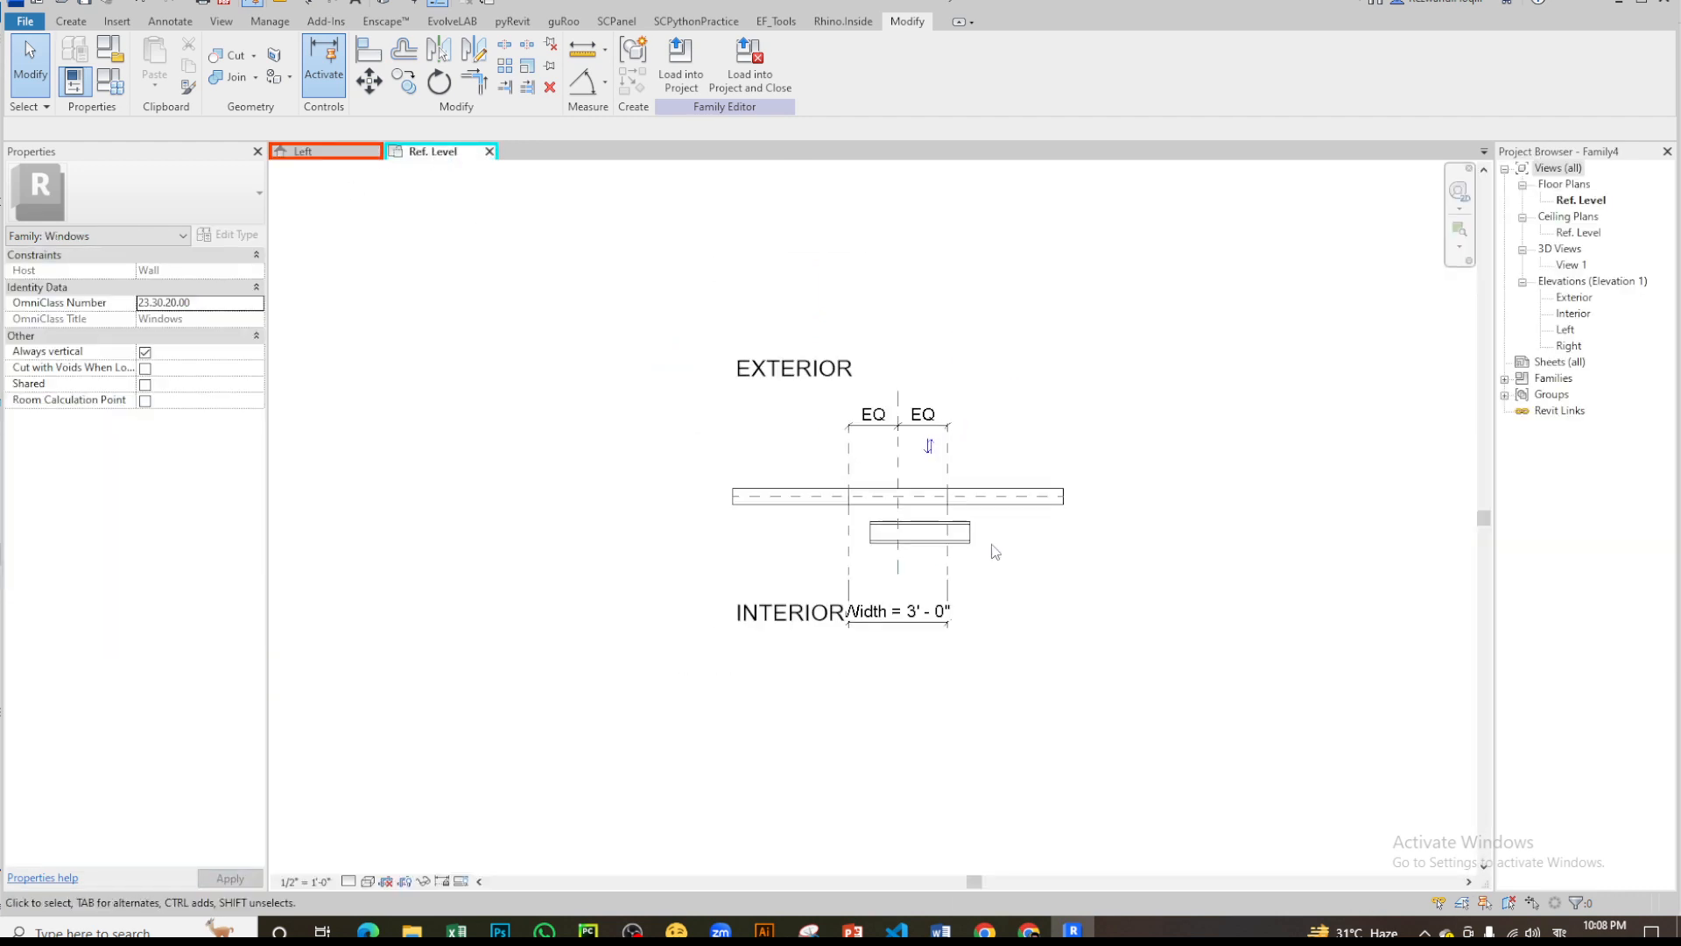
click(948, 543)
scroll(916, 570, up, 3)
click(897, 543)
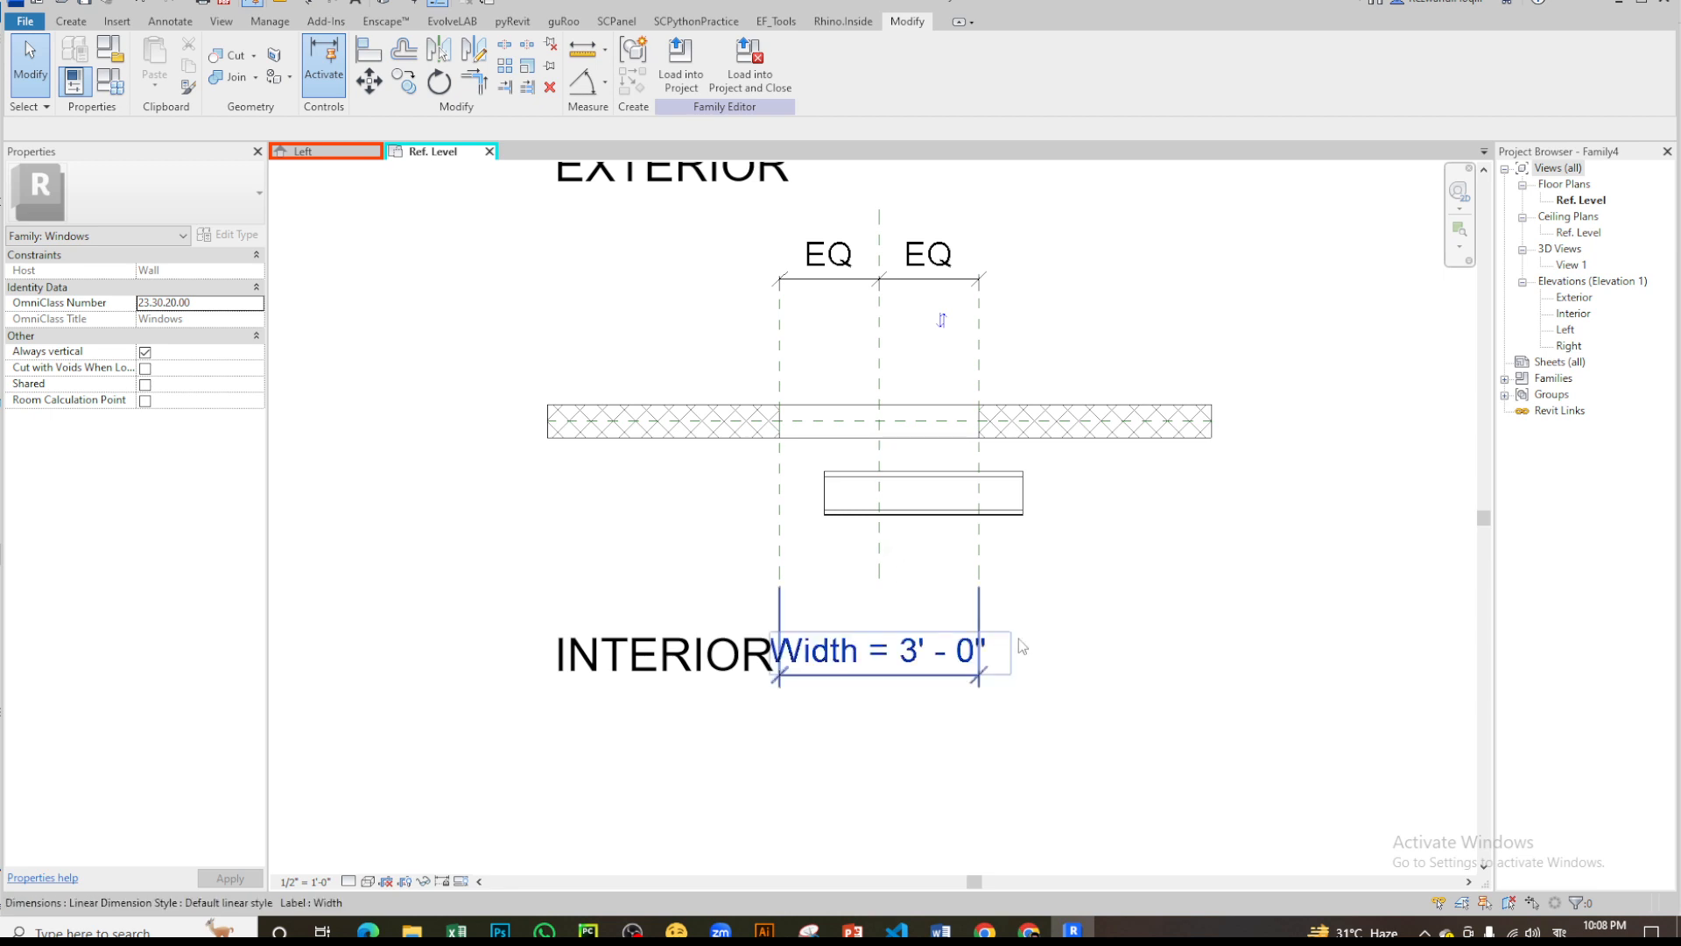
click(879, 361)
click(944, 362)
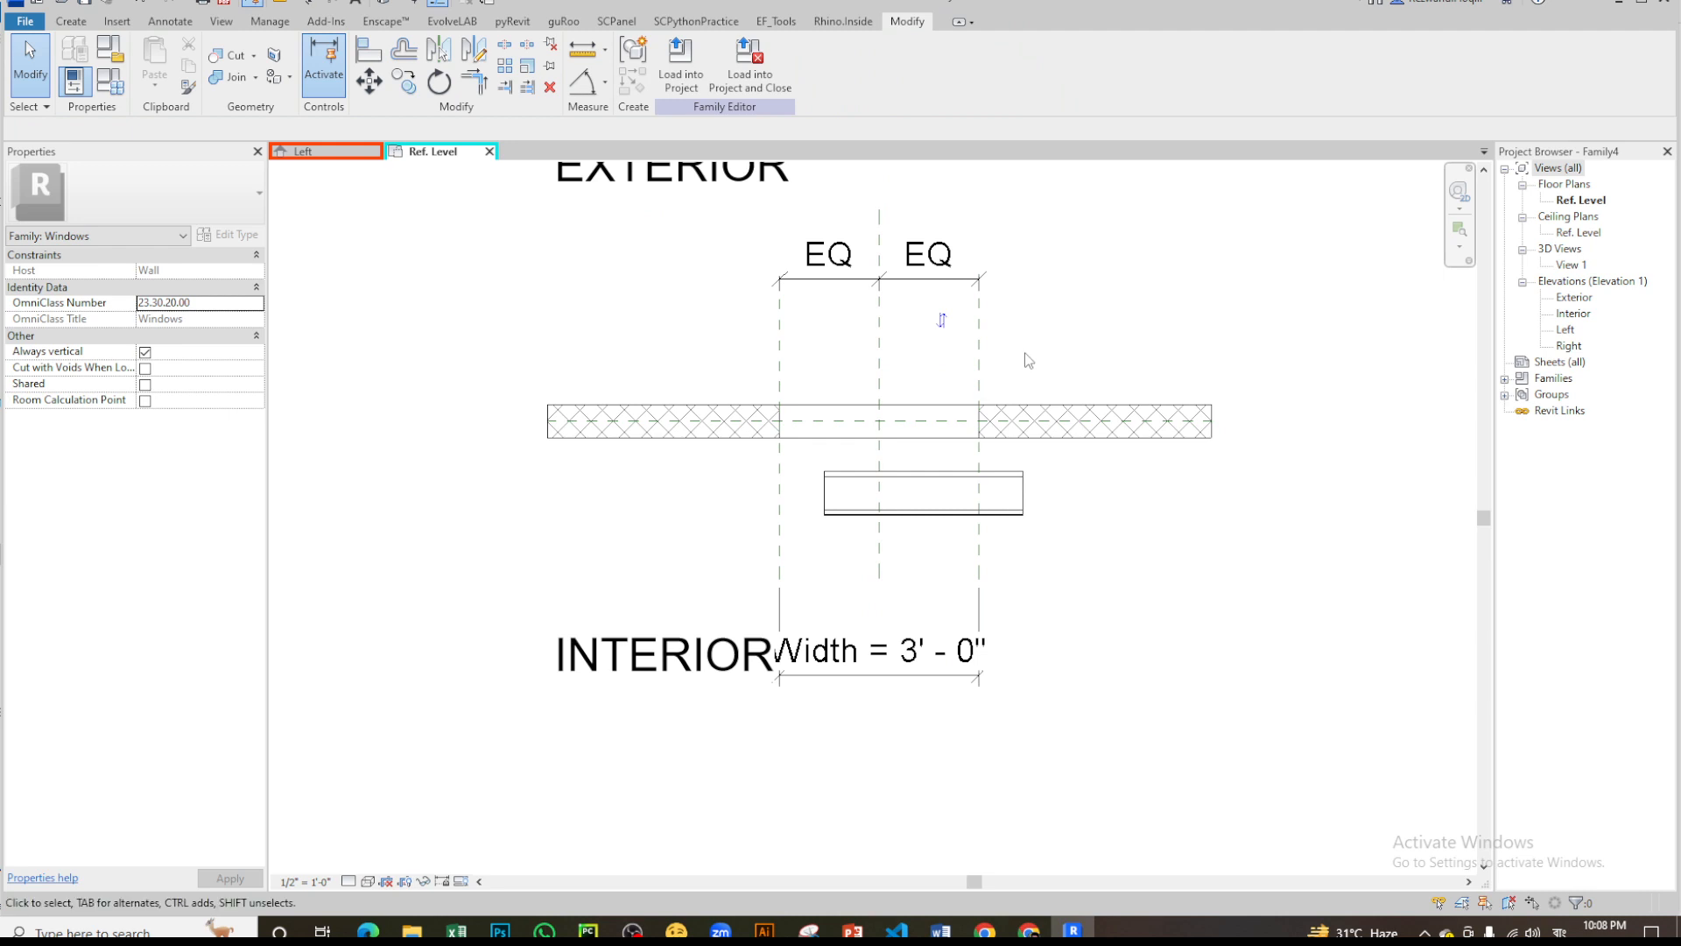
click(338, 147)
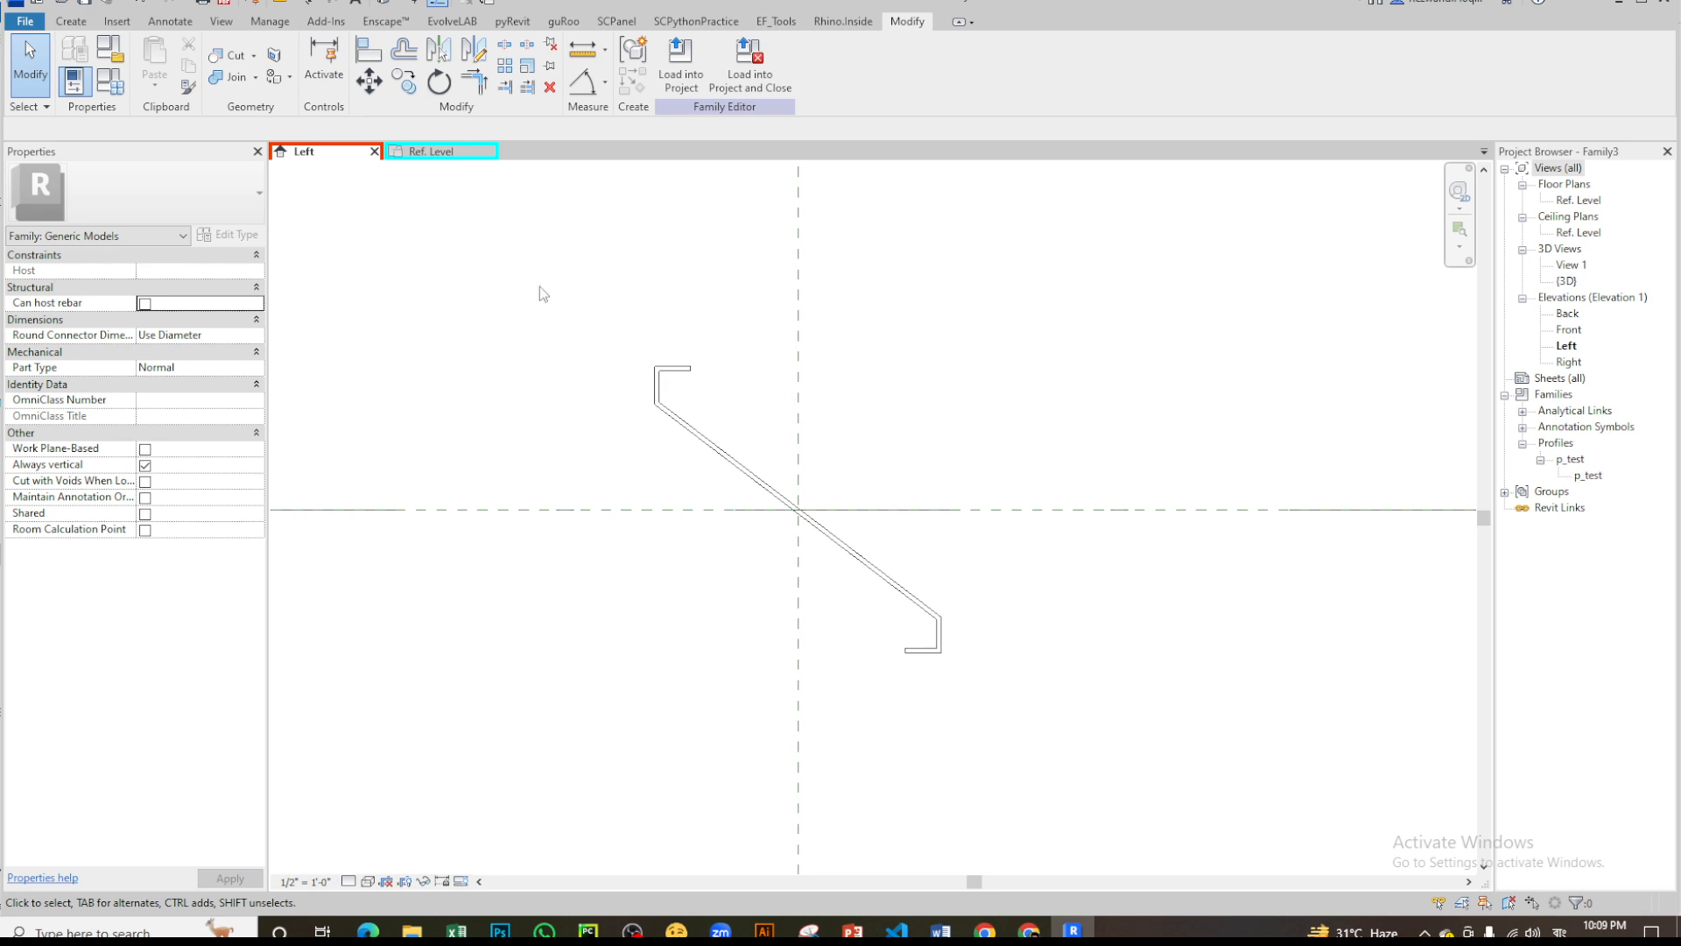
click(438, 154)
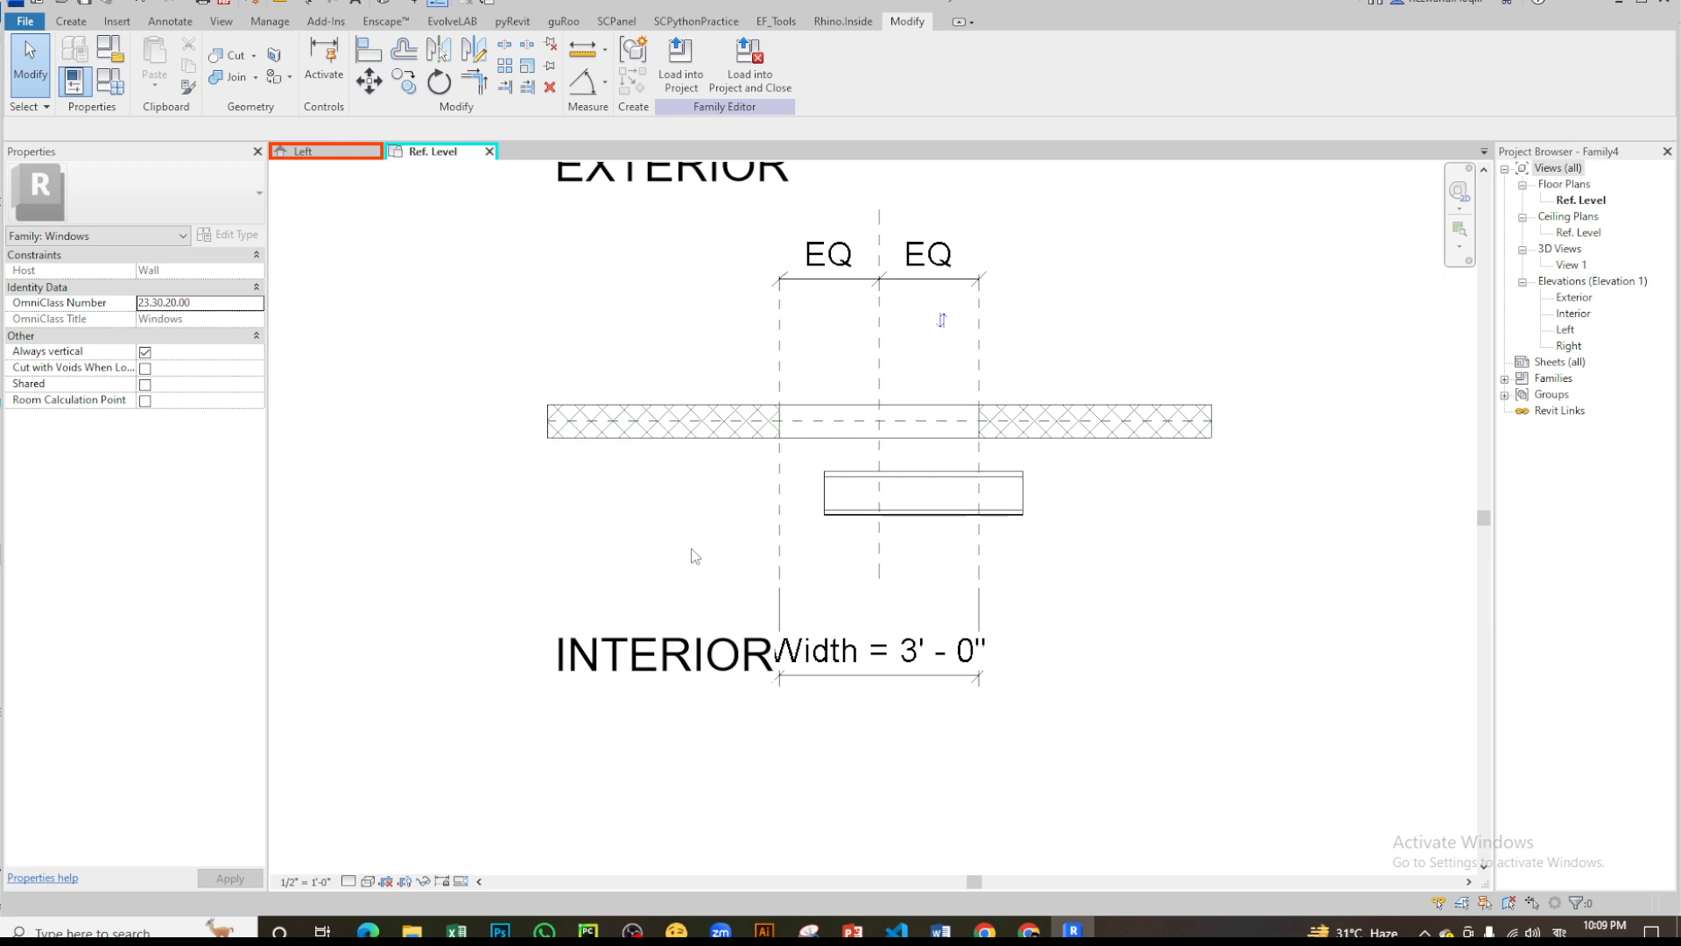
key(super)
key(super)
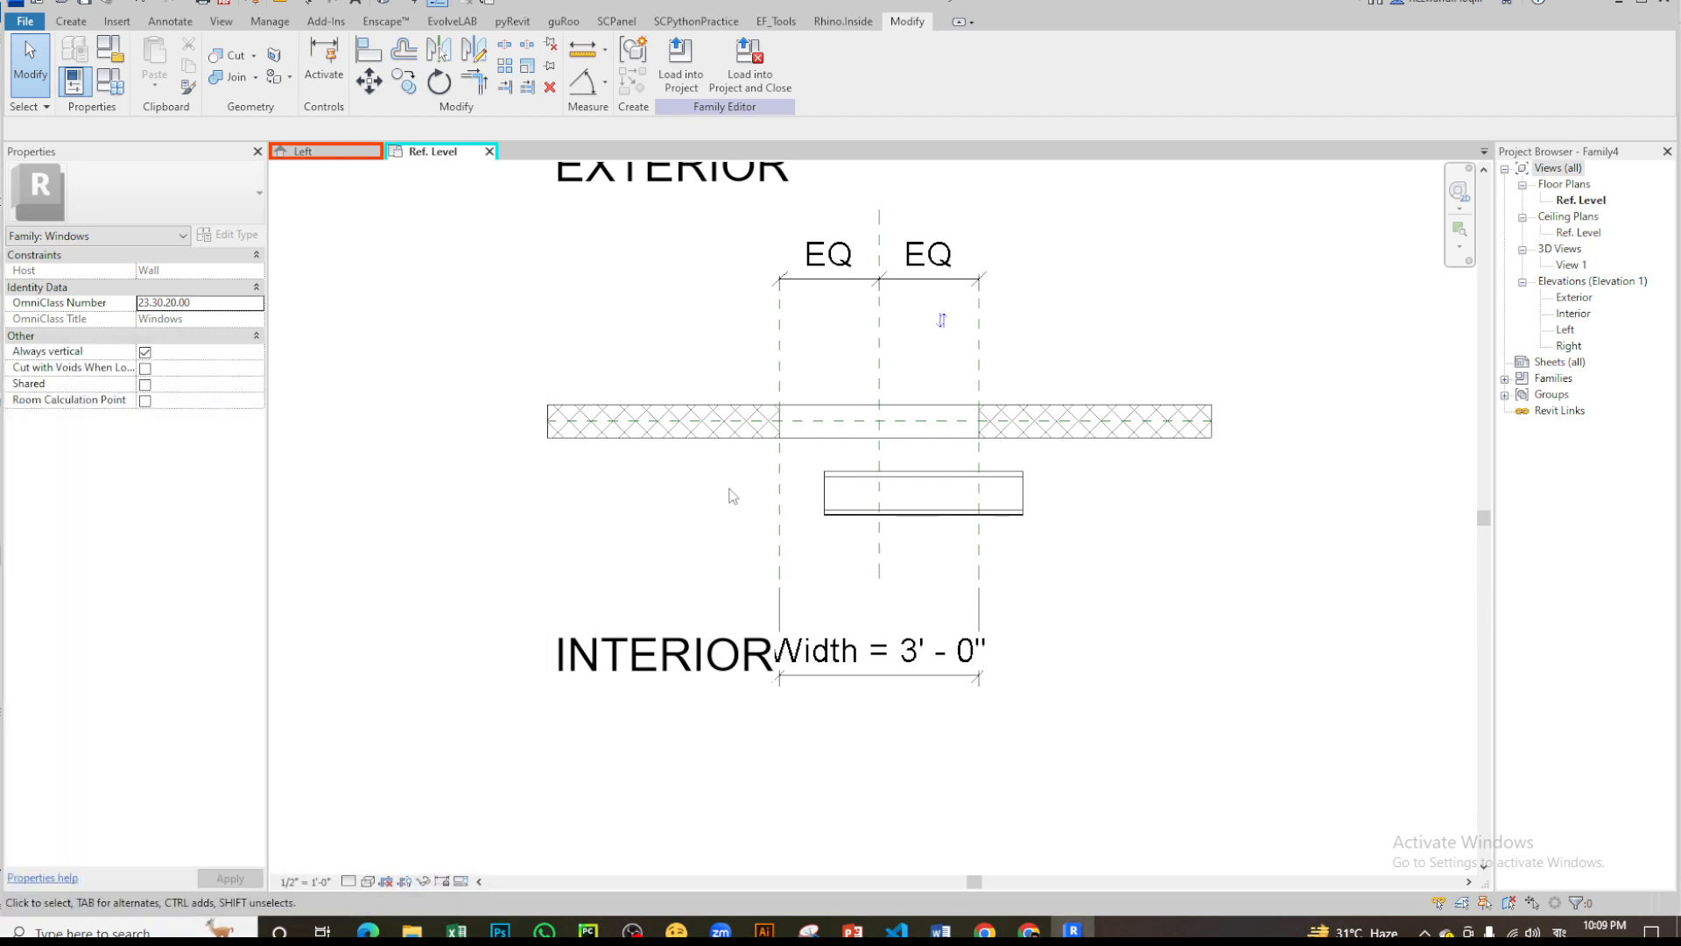
- Align the louver's centre references to the opening's Center (Left/Right) plane and to the wall centreline in plan
click(366, 50)
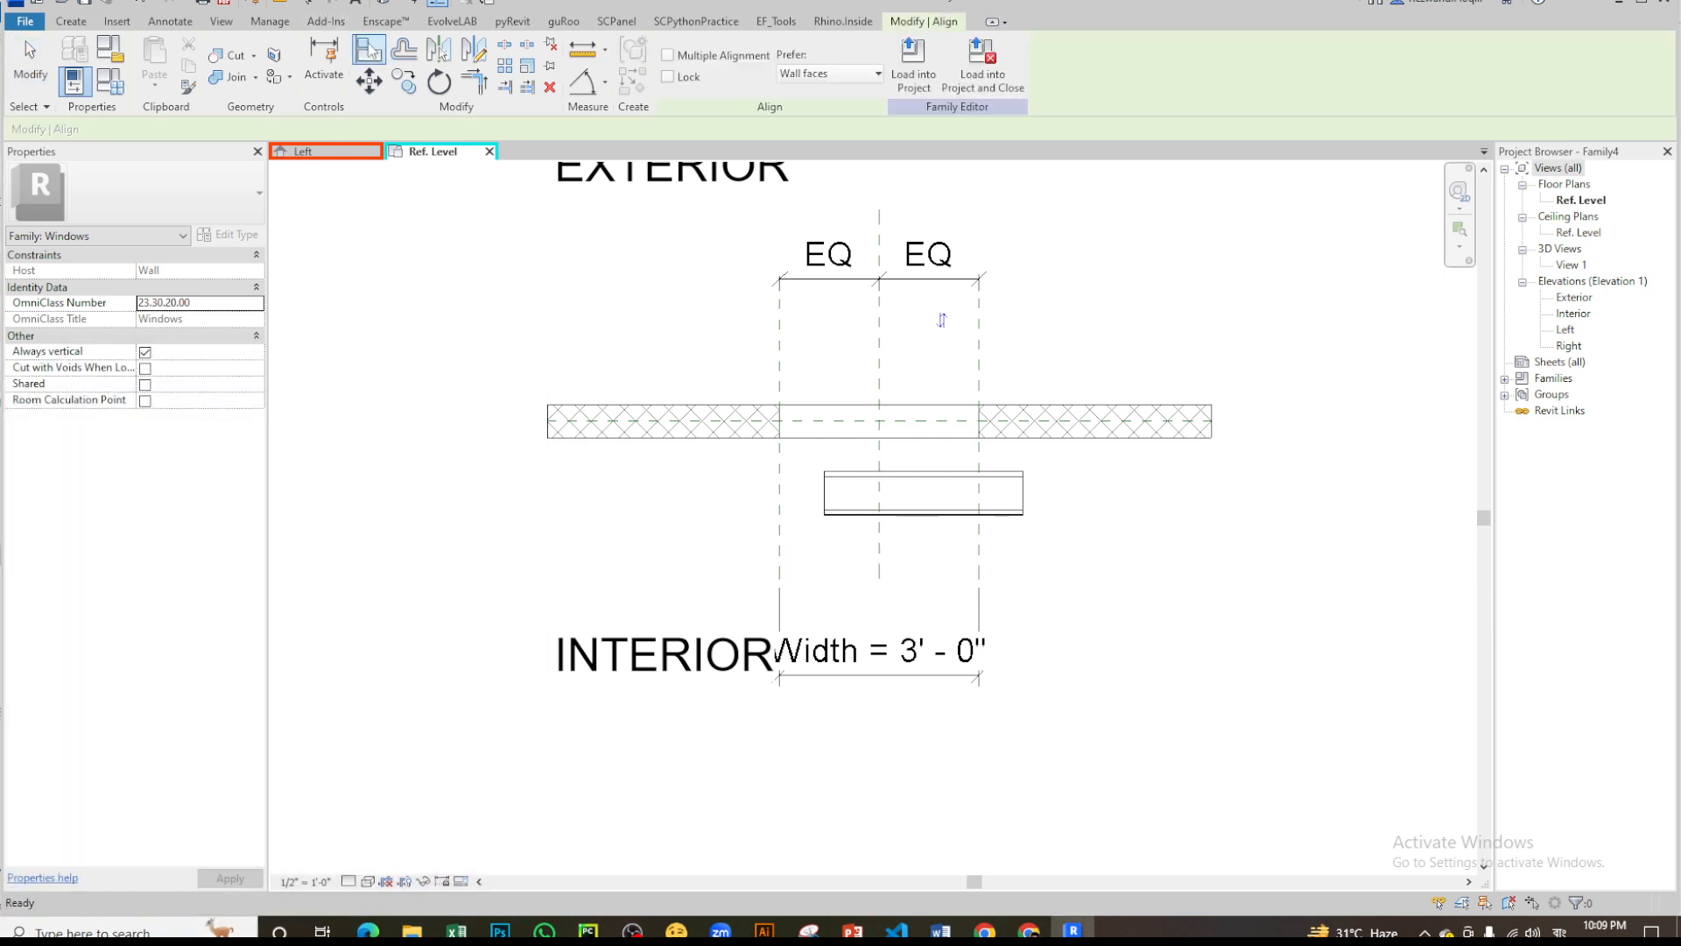
click(879, 550)
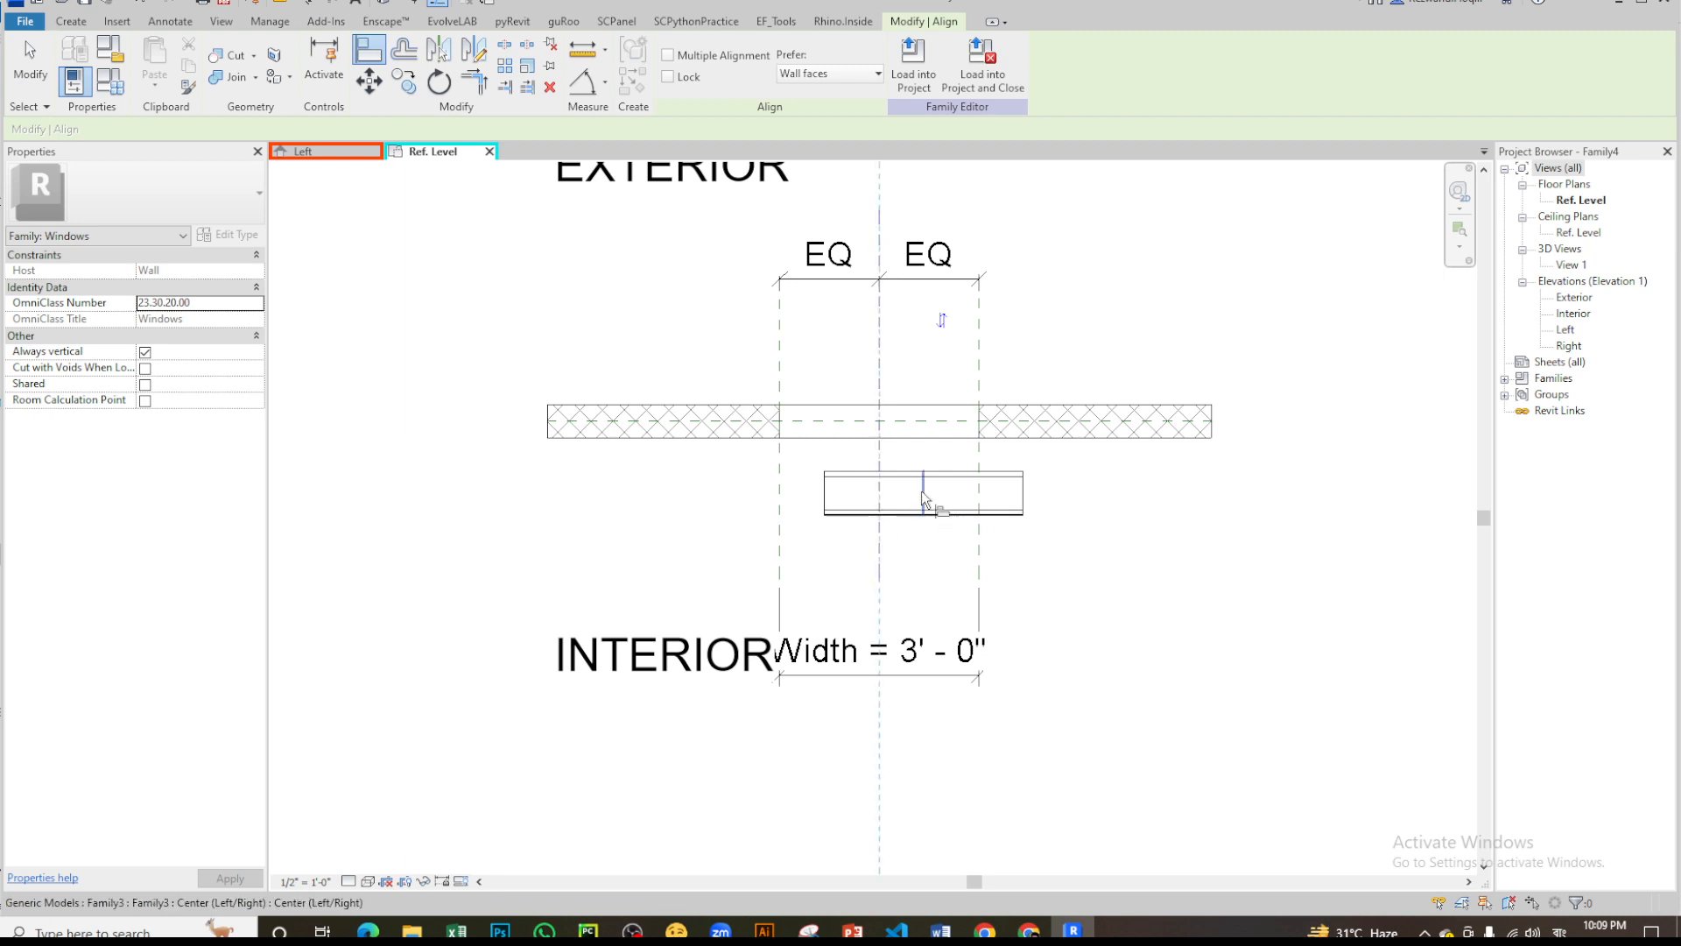
click(924, 492)
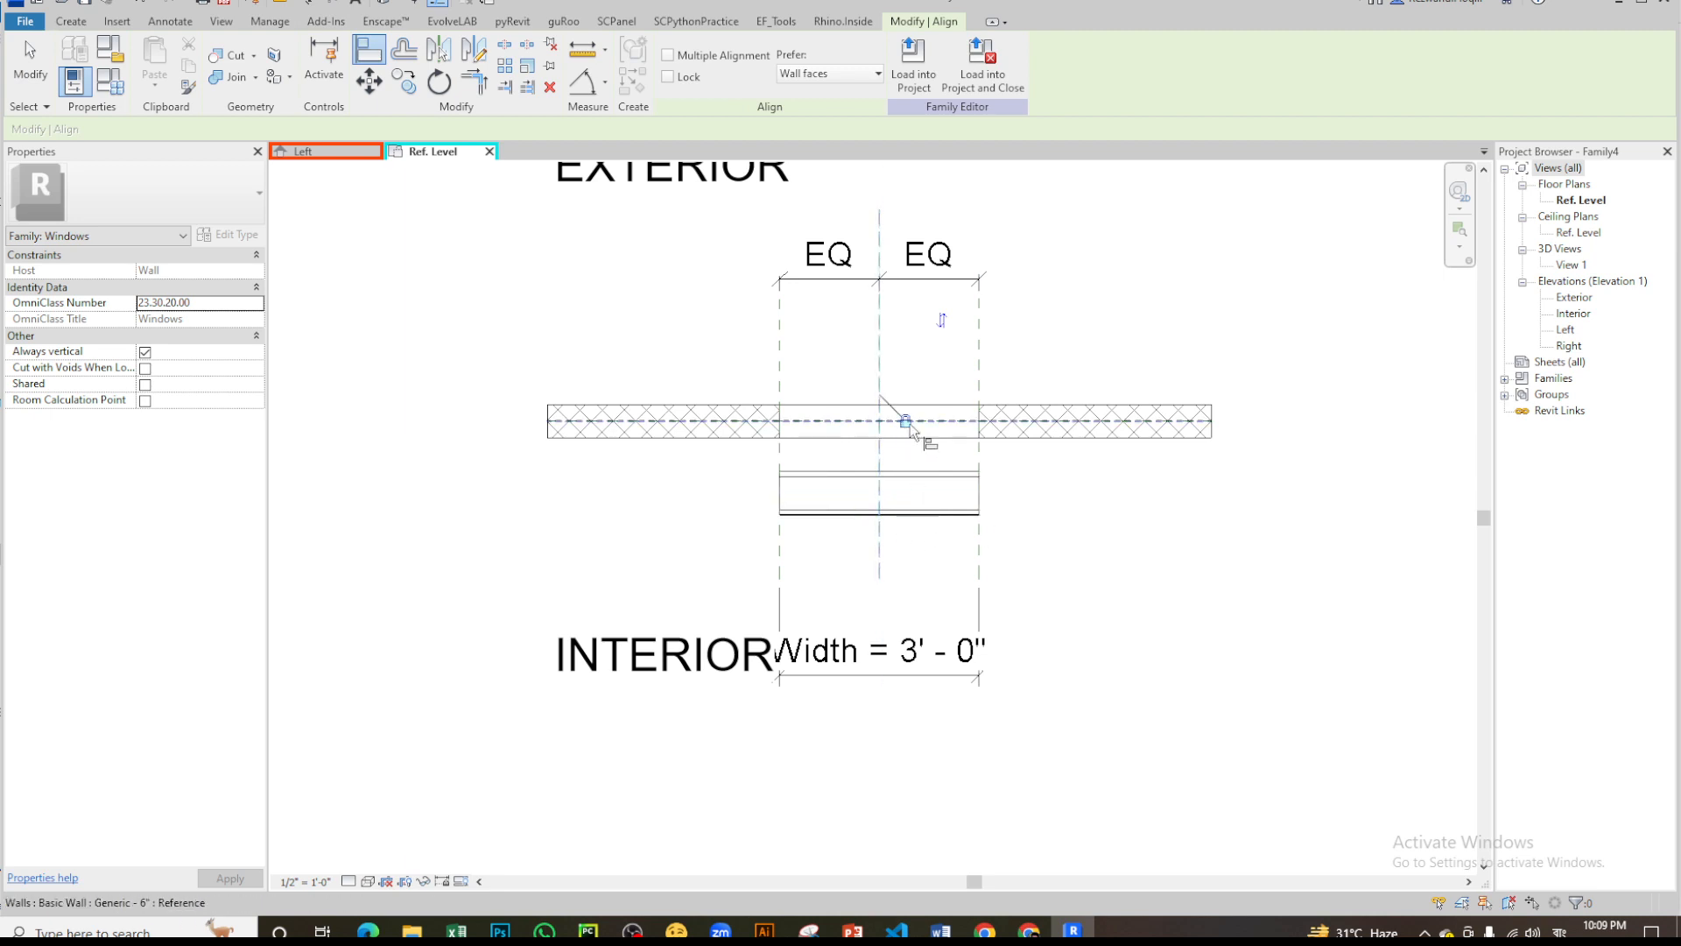
scroll(963, 442, up, 2)
click(961, 419)
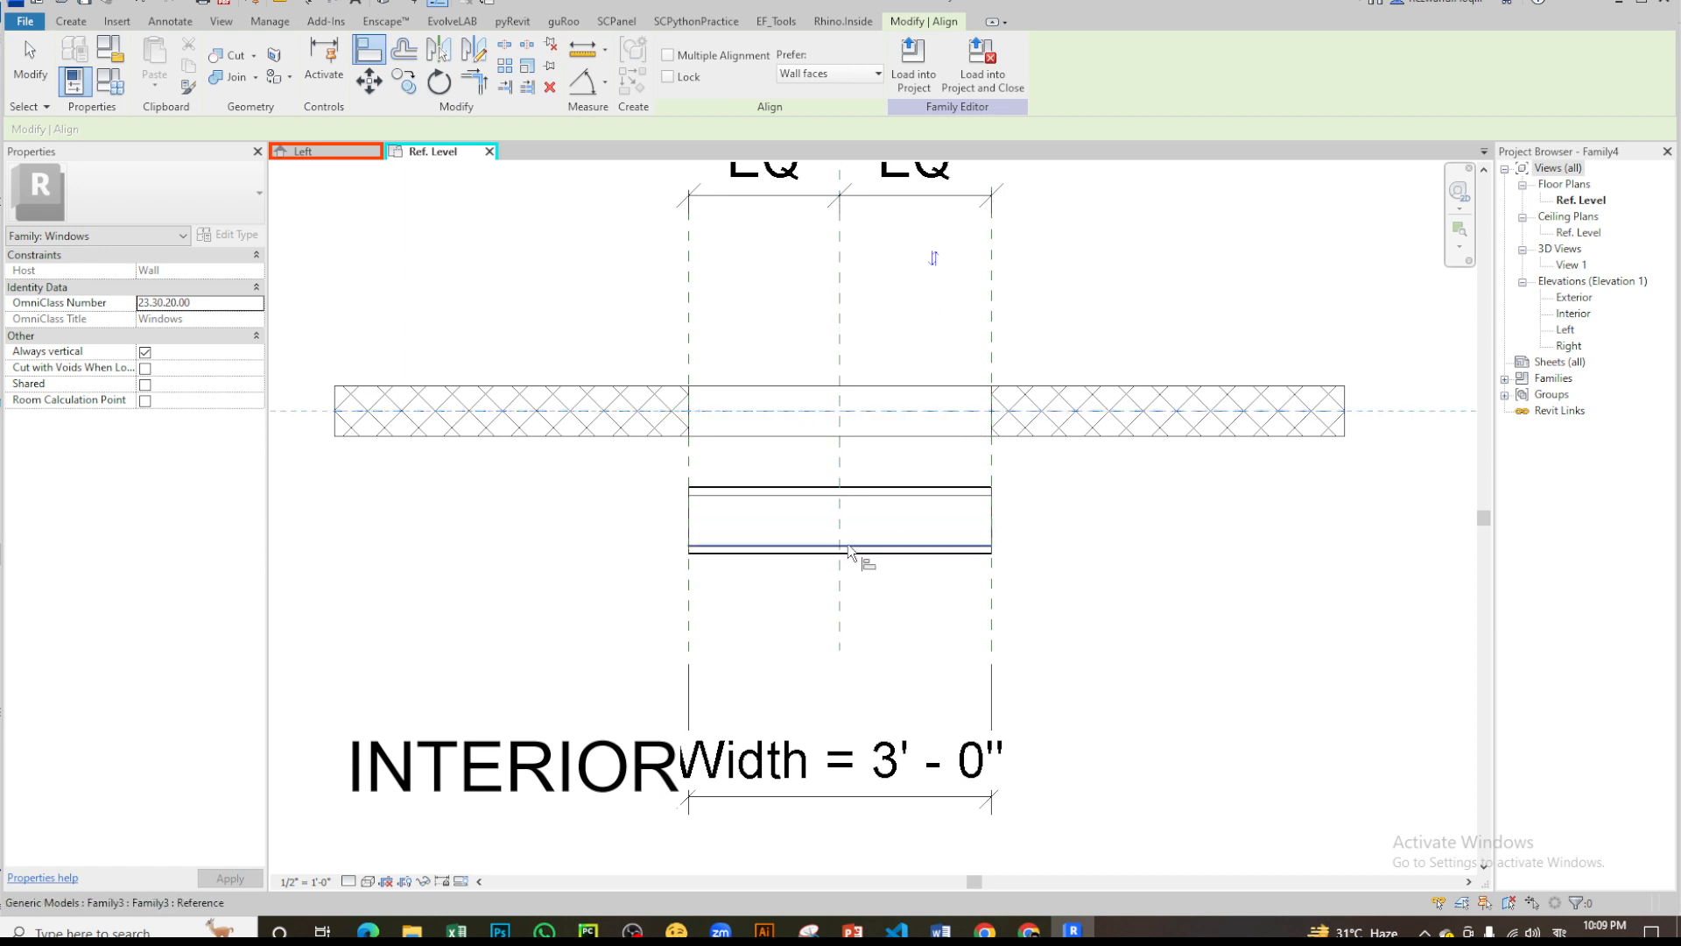
click(888, 531)
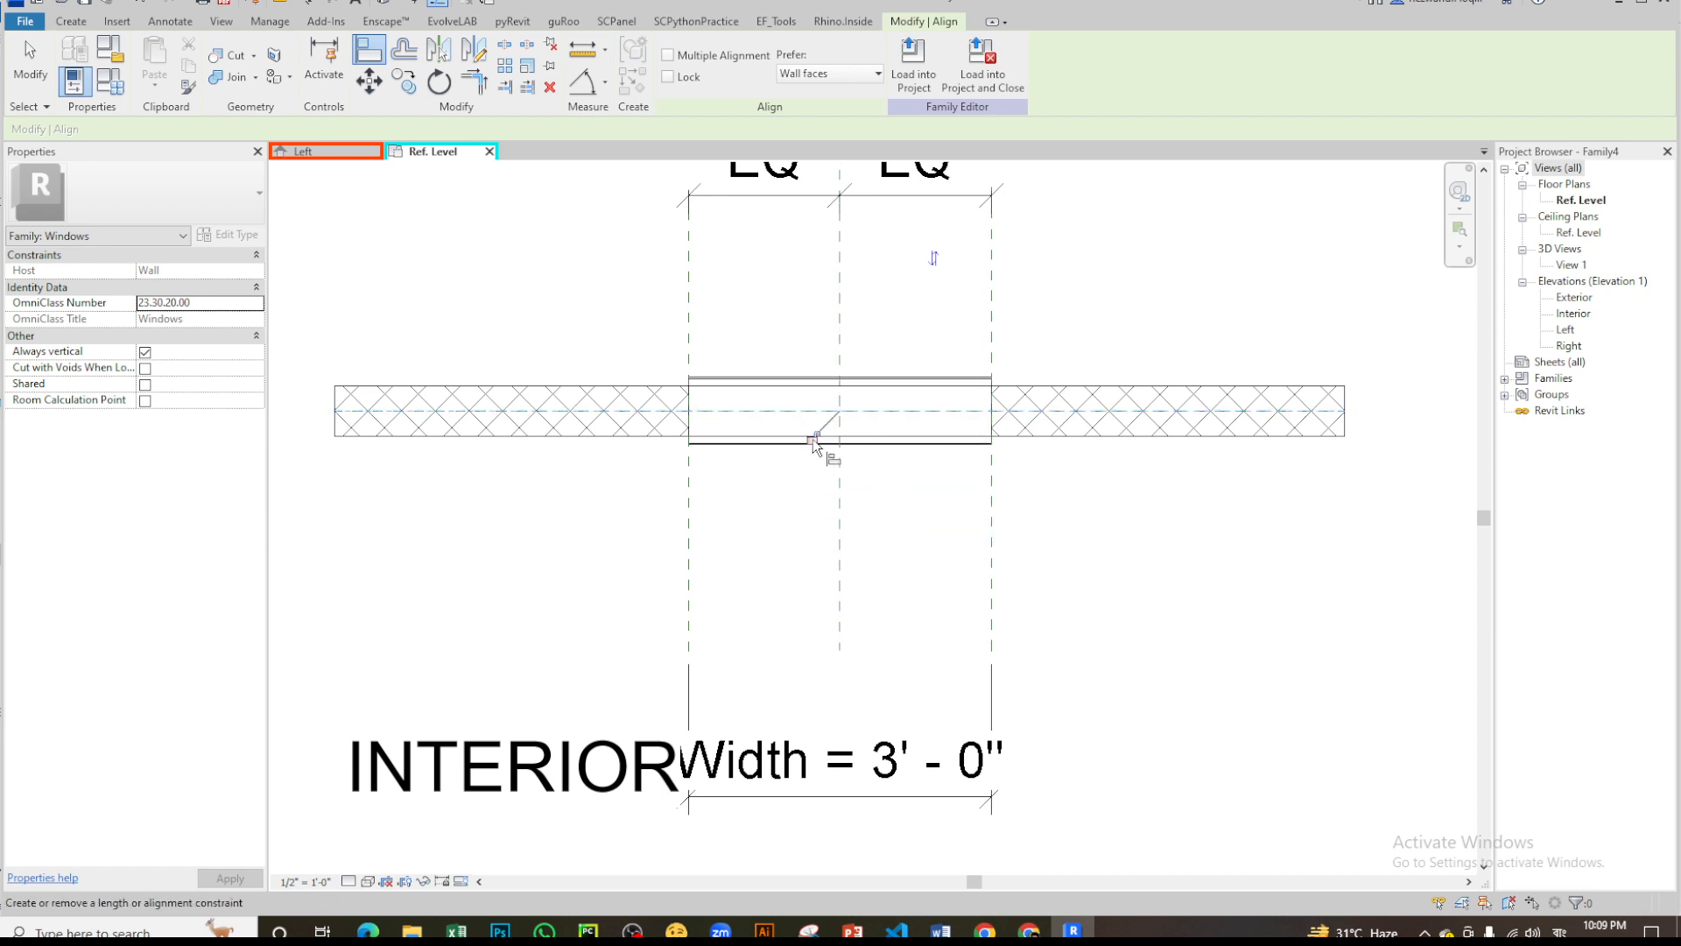
key(Escape)
- In the window family's Interior elevation, nudge the louver up from Ref. Level into the lower half of the window opening
double_click(1576, 314)
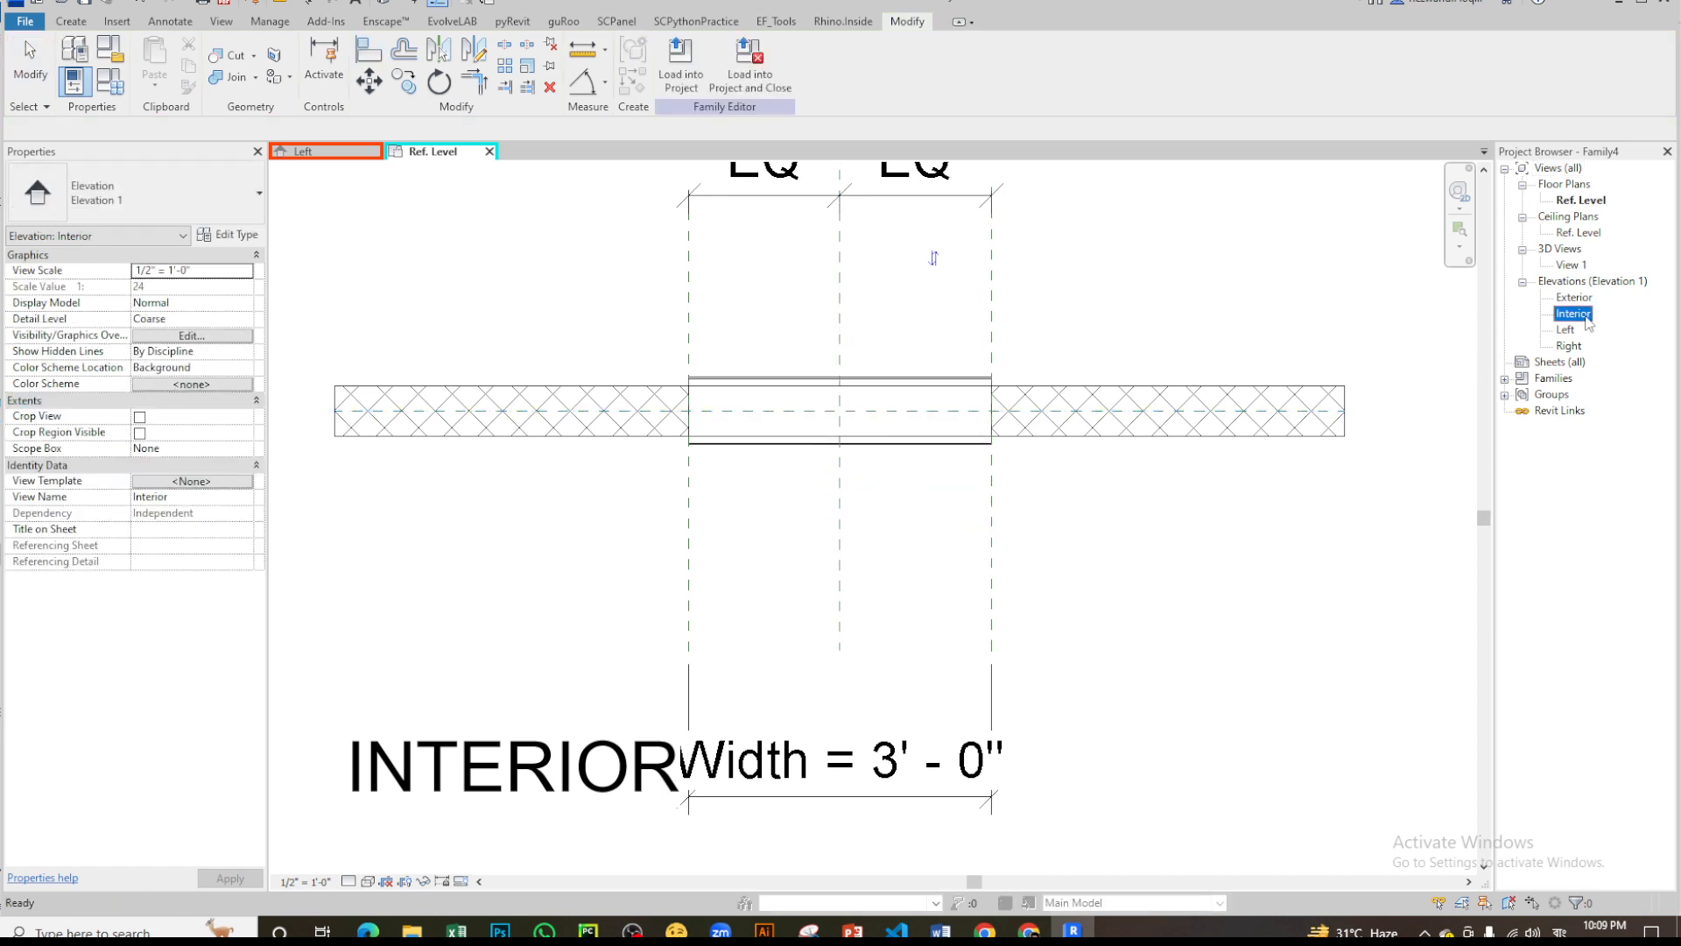
click(875, 729)
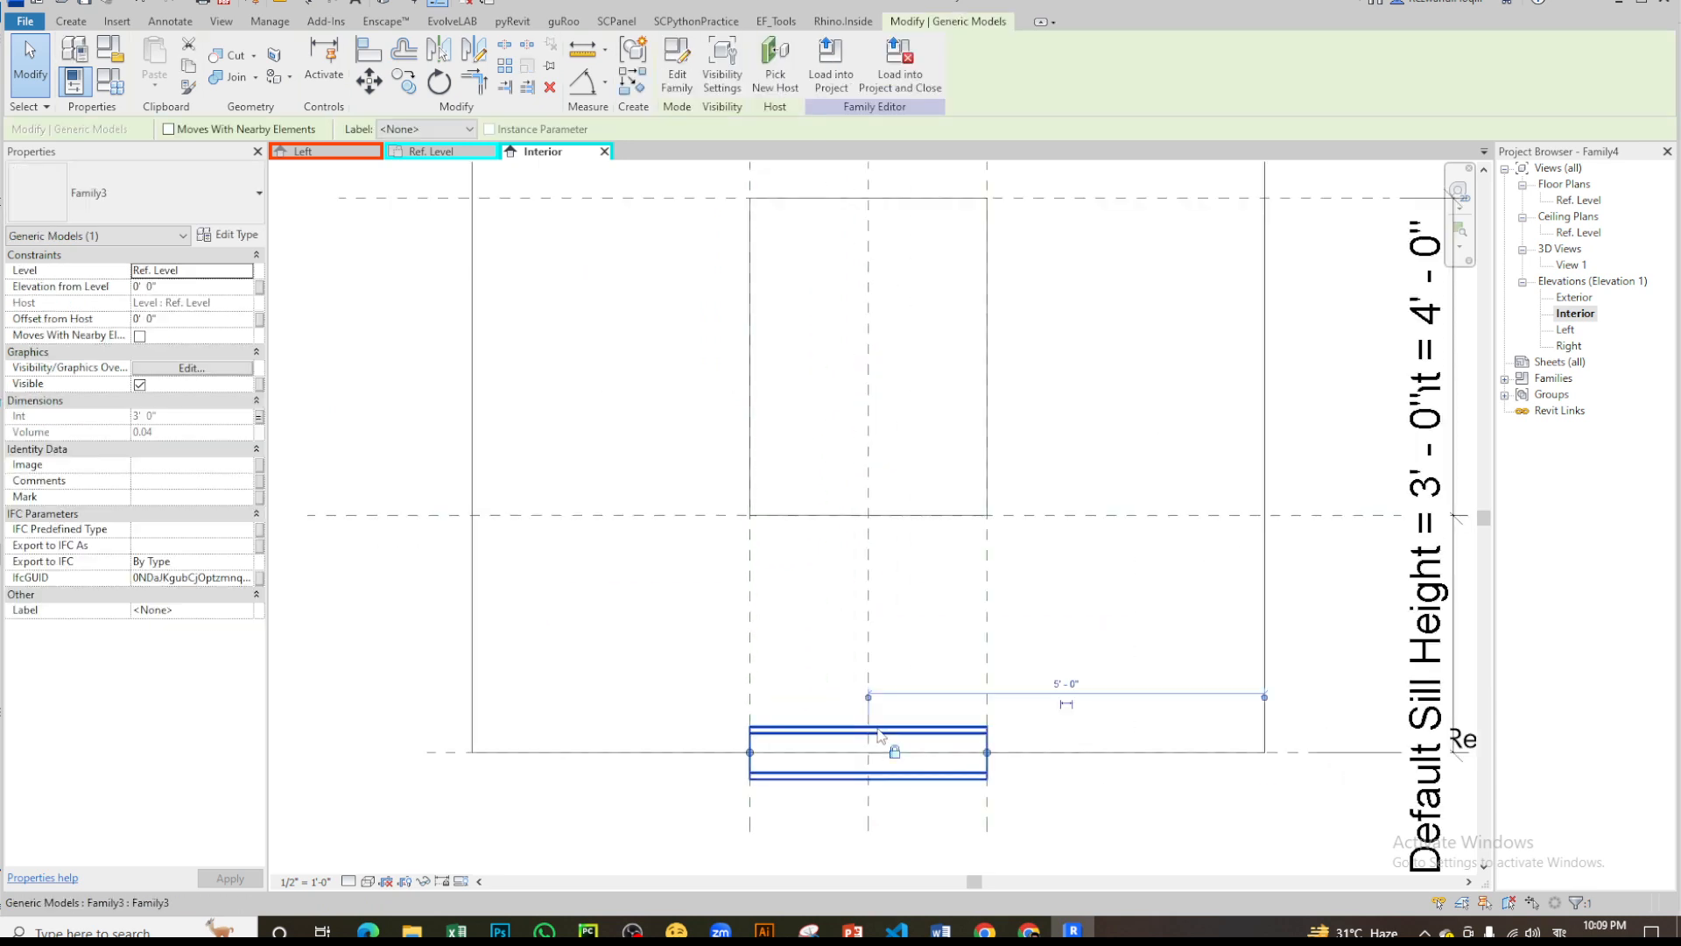
key(Up)
key(Up)
key(Up)
key(Up)
key(Up)
key(Up)
key(Up)
key(Up)
key(Up)
key(Up)
key(Up)
key(Up)
key(Up)
key(Up)
key(Up)
key(Up)
key(Up)
key(Up)
key(Up)
key(Up)
key(Up)
key(Up)
key(Up)
key(Up)
key(Up)
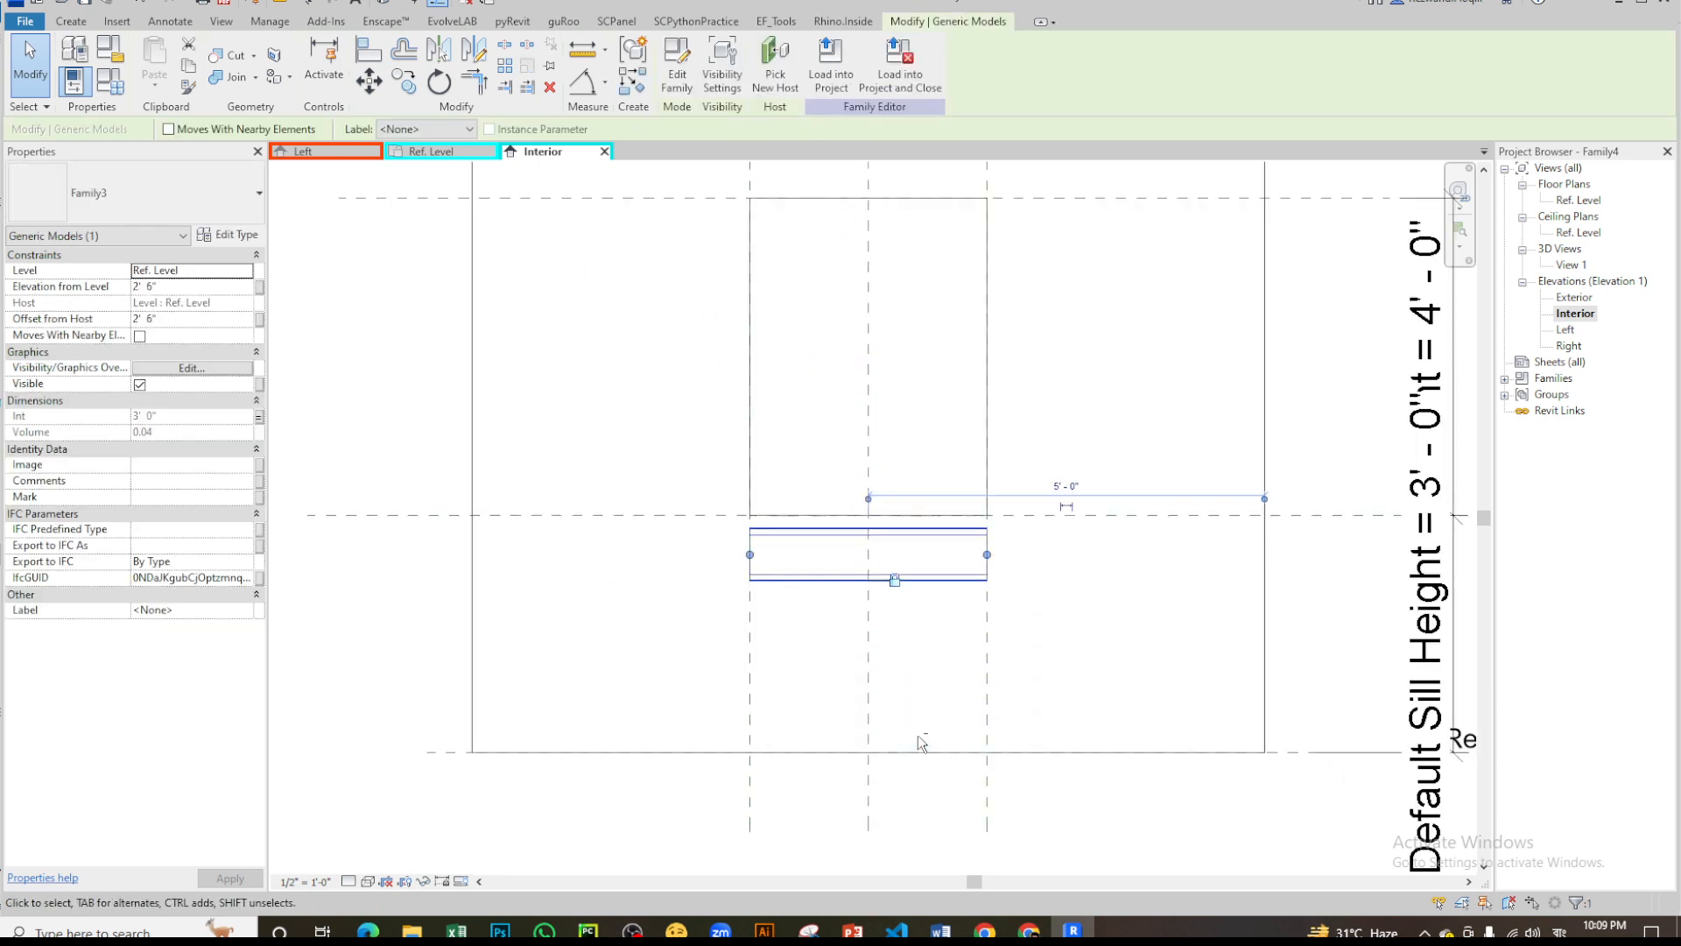
key(Escape)
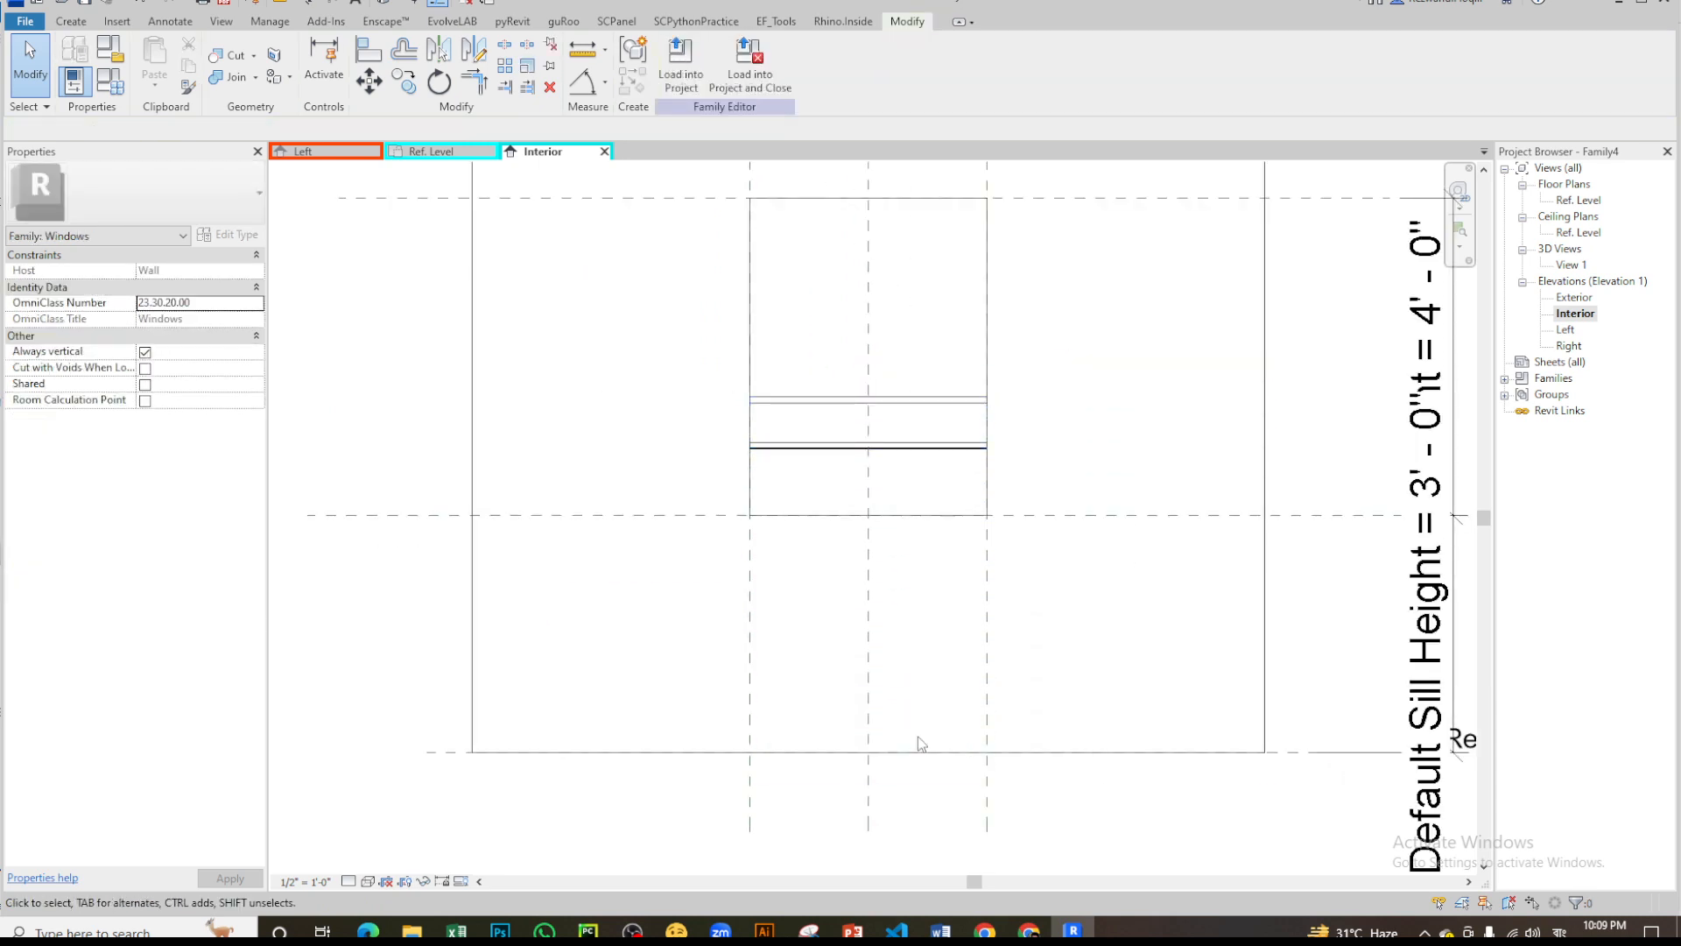
- Examine the louver's vertical position relative to the opening's sill and head reference planes in the Interior elevation
scroll(1036, 383, up, 2)
scroll(1132, 525, down, 2)
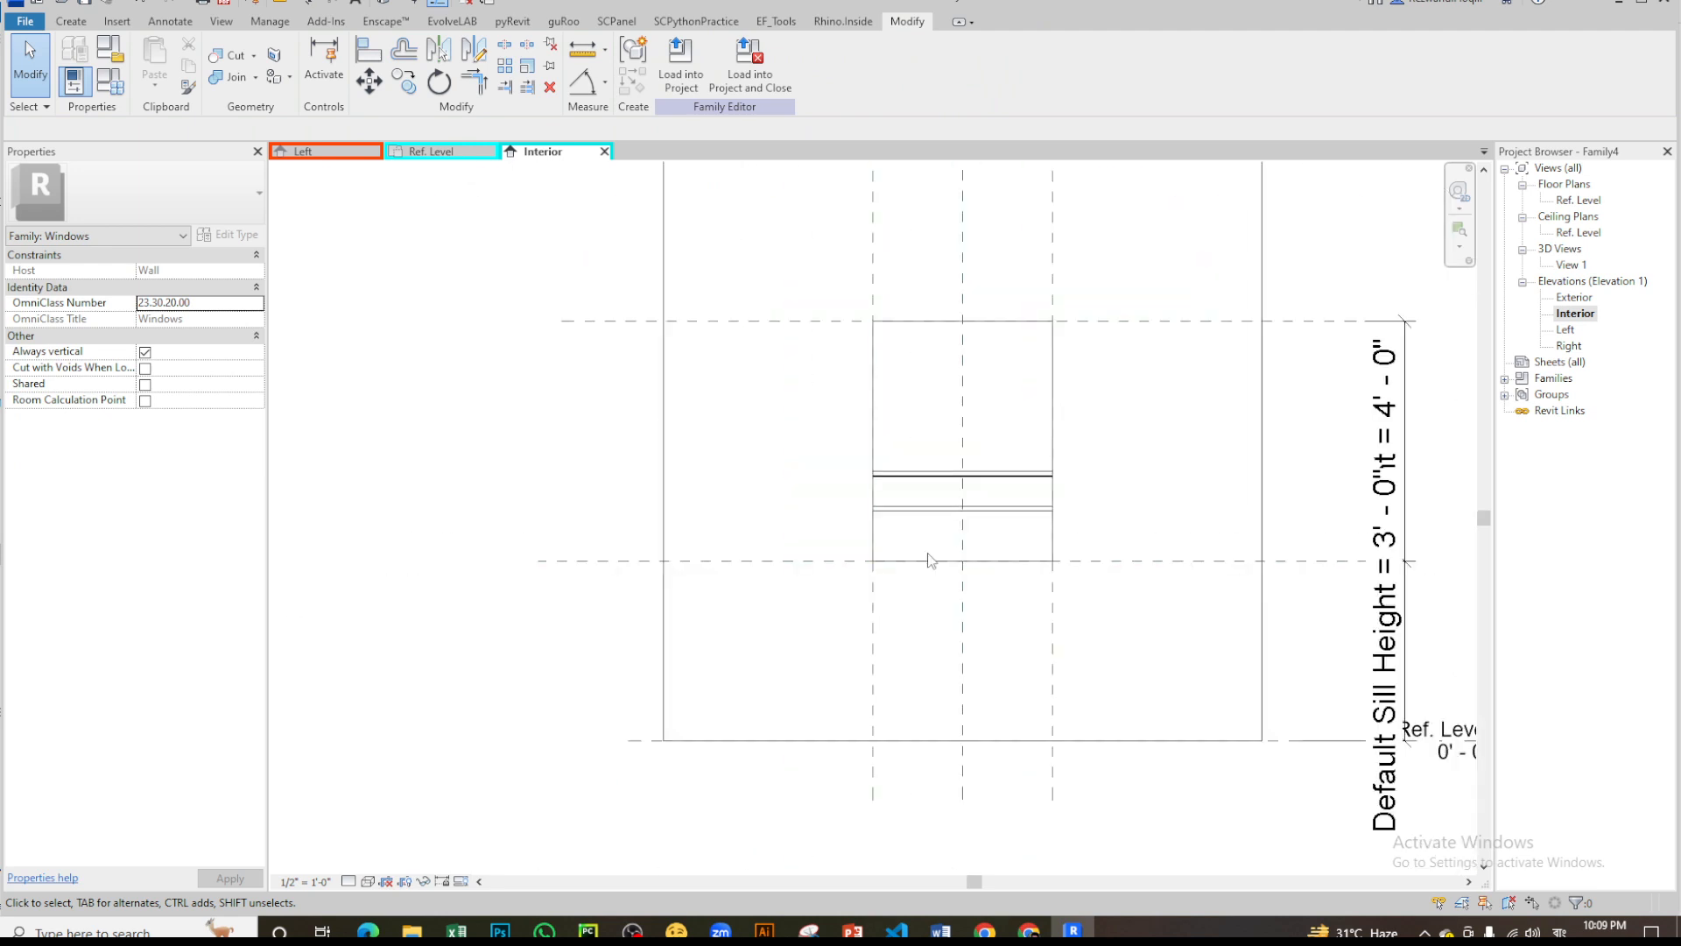
scroll(932, 558, up, 2)
scroll(998, 533, down, 2)
scroll(824, 552, up, 2)
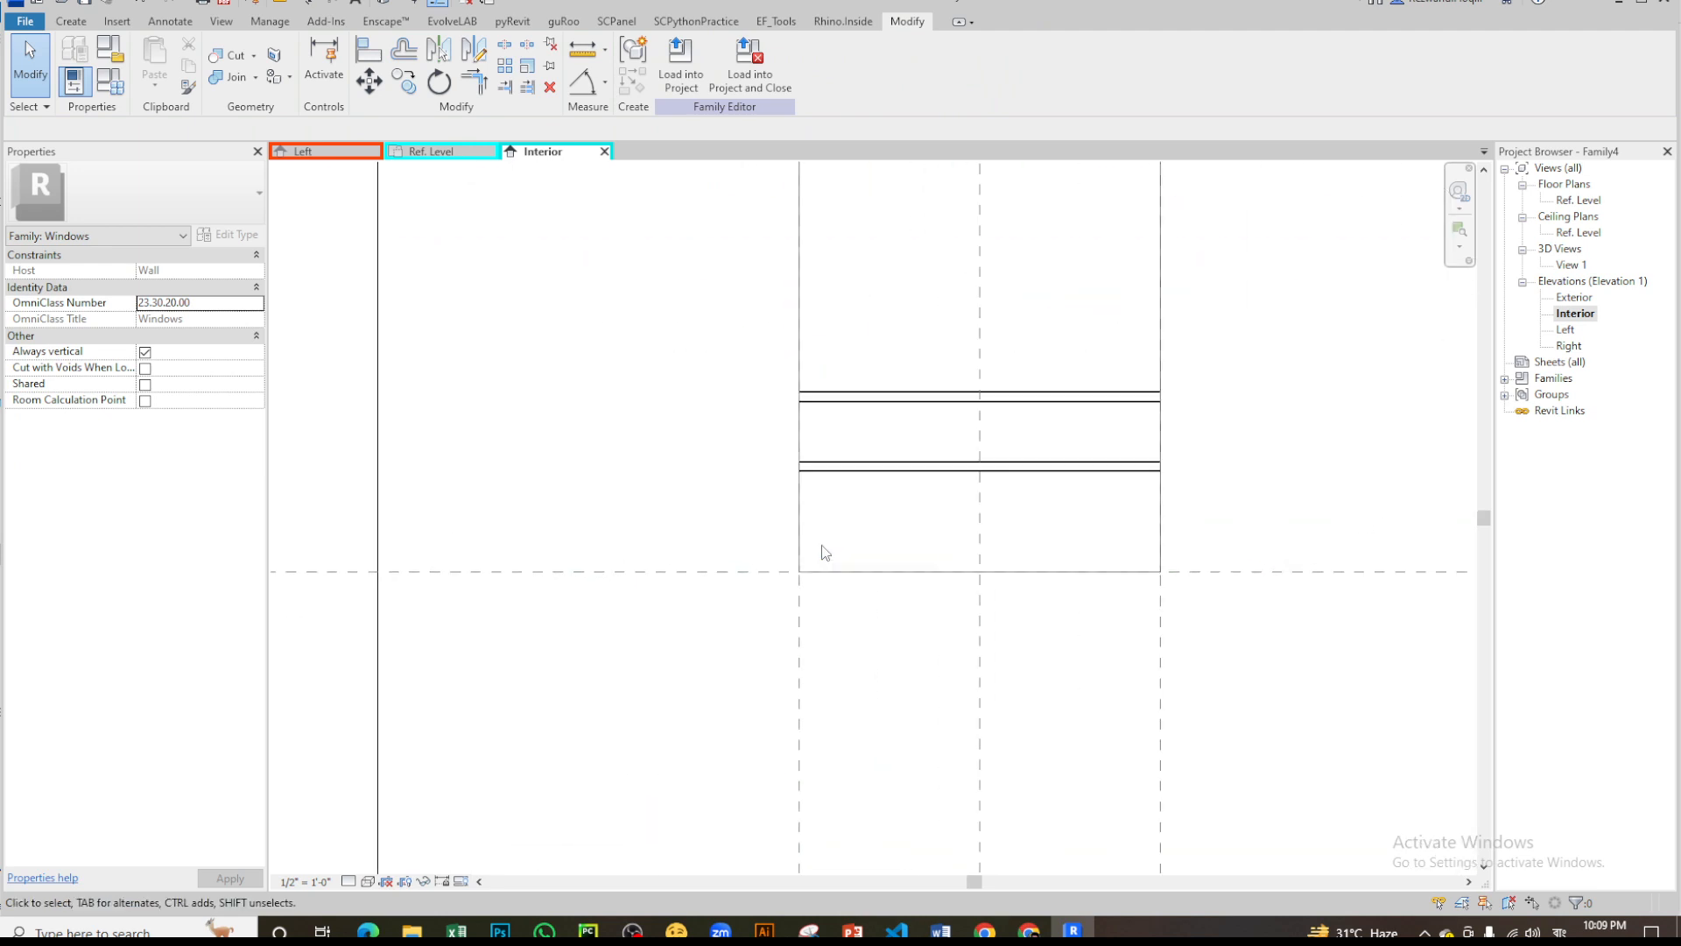
middle_drag(1013, 576, 951, 585)
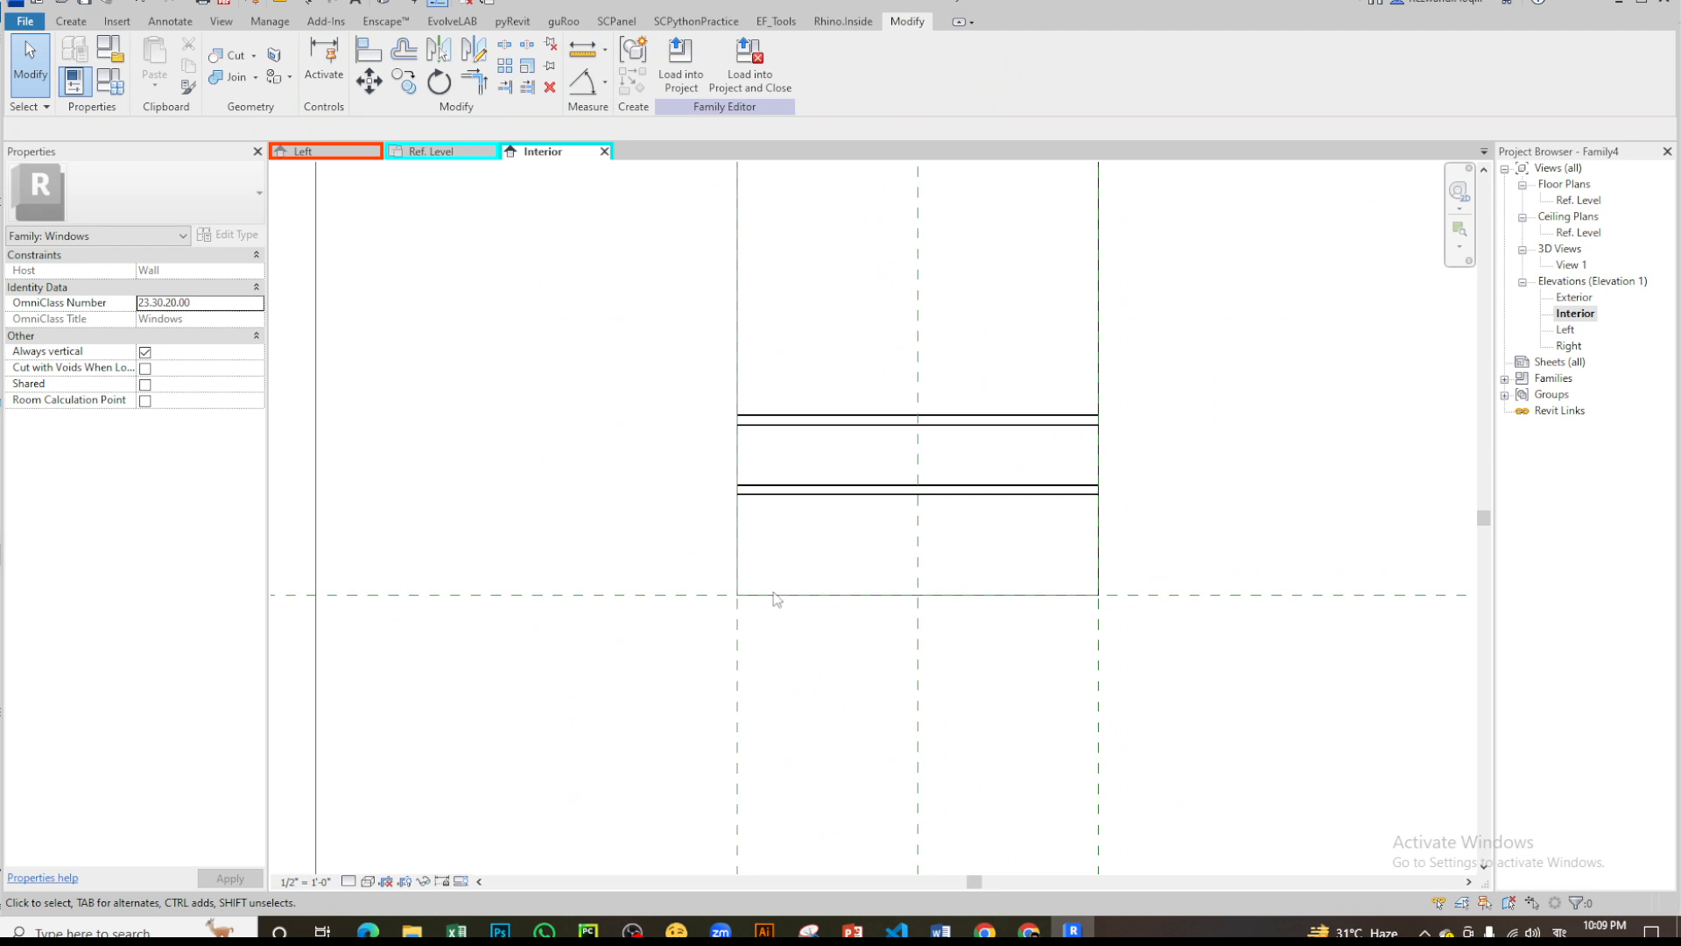
scroll(762, 604, down, 2)
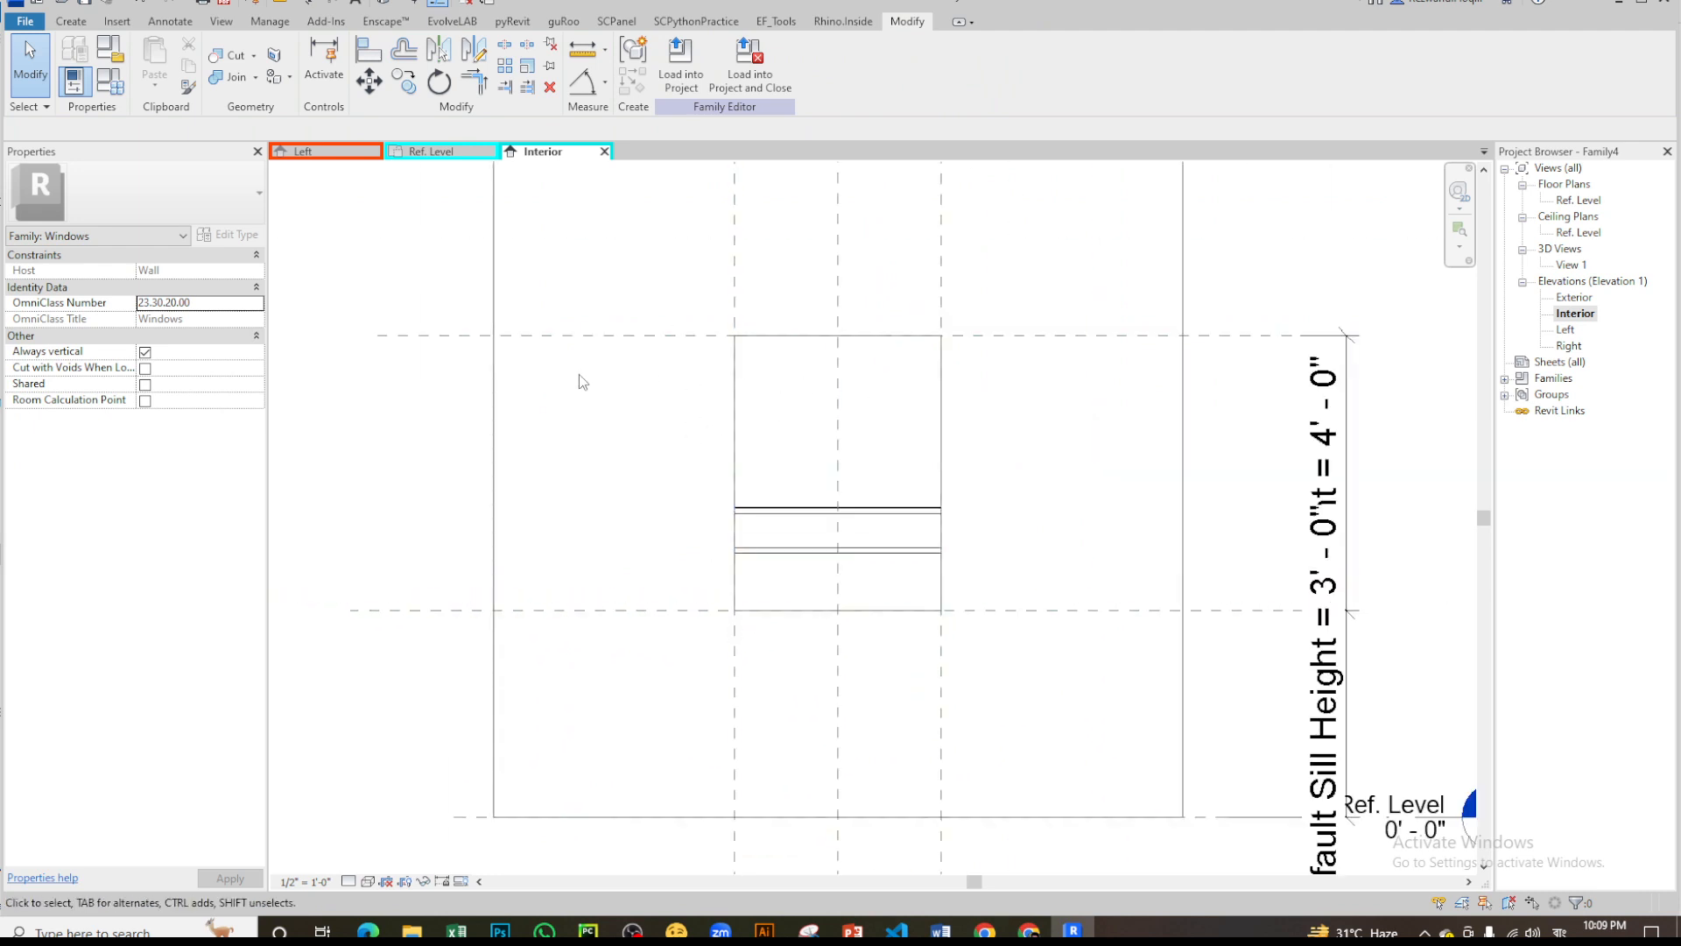
scroll(580, 375, up, 2)
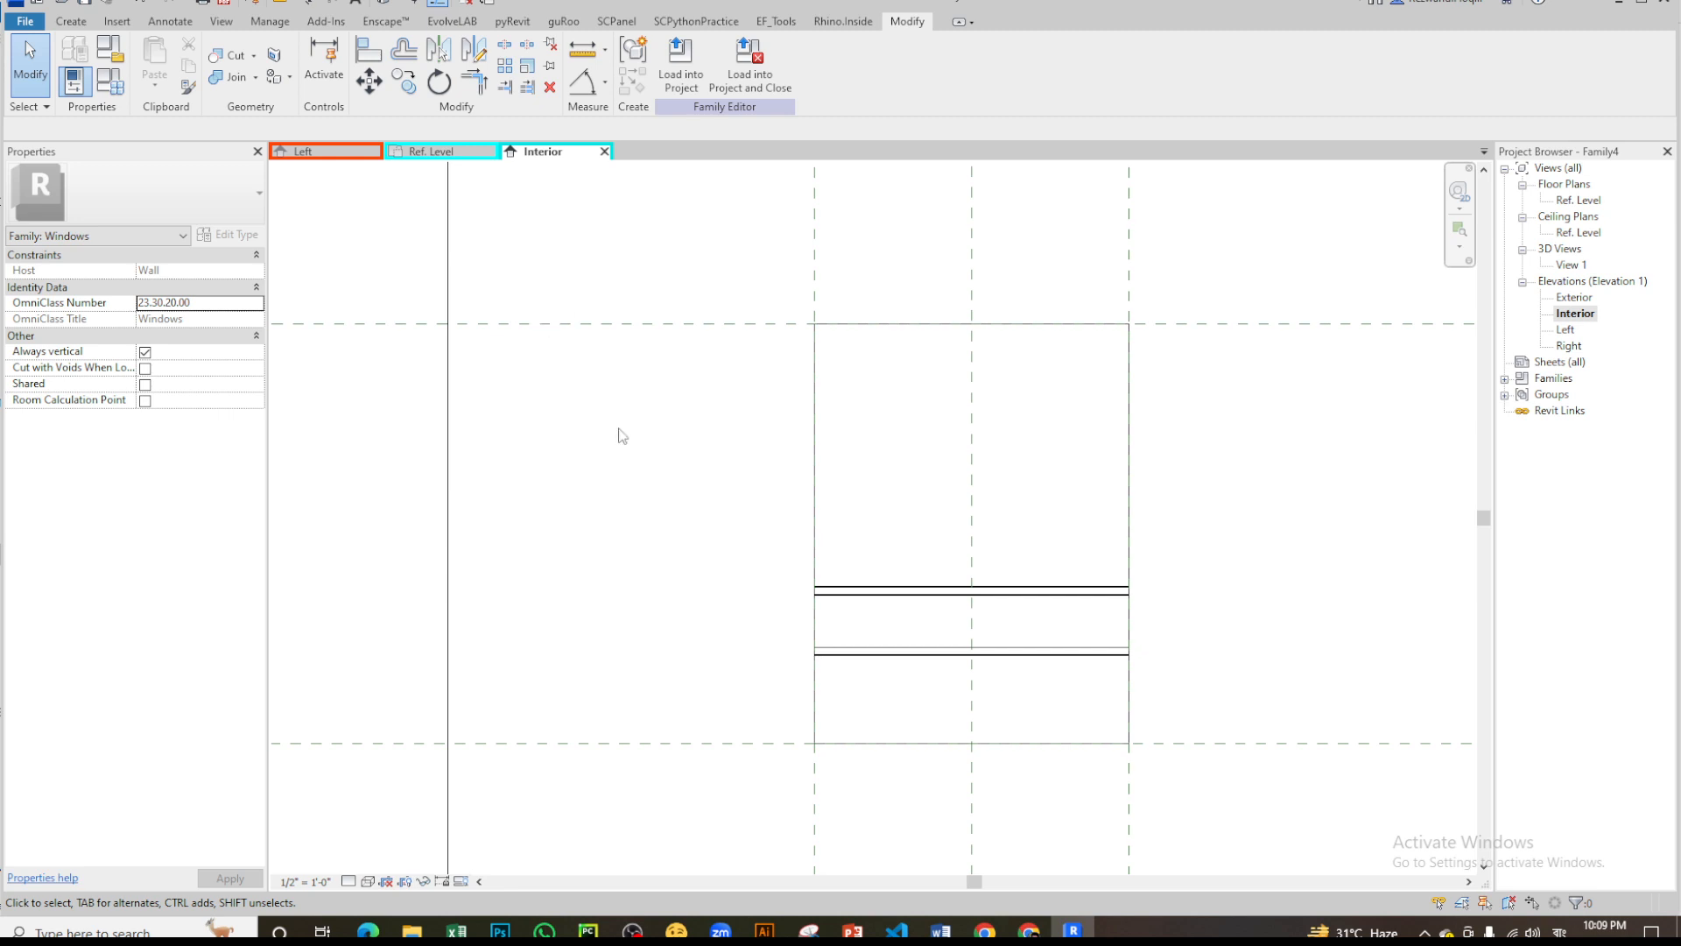
scroll(621, 436, down, 3)
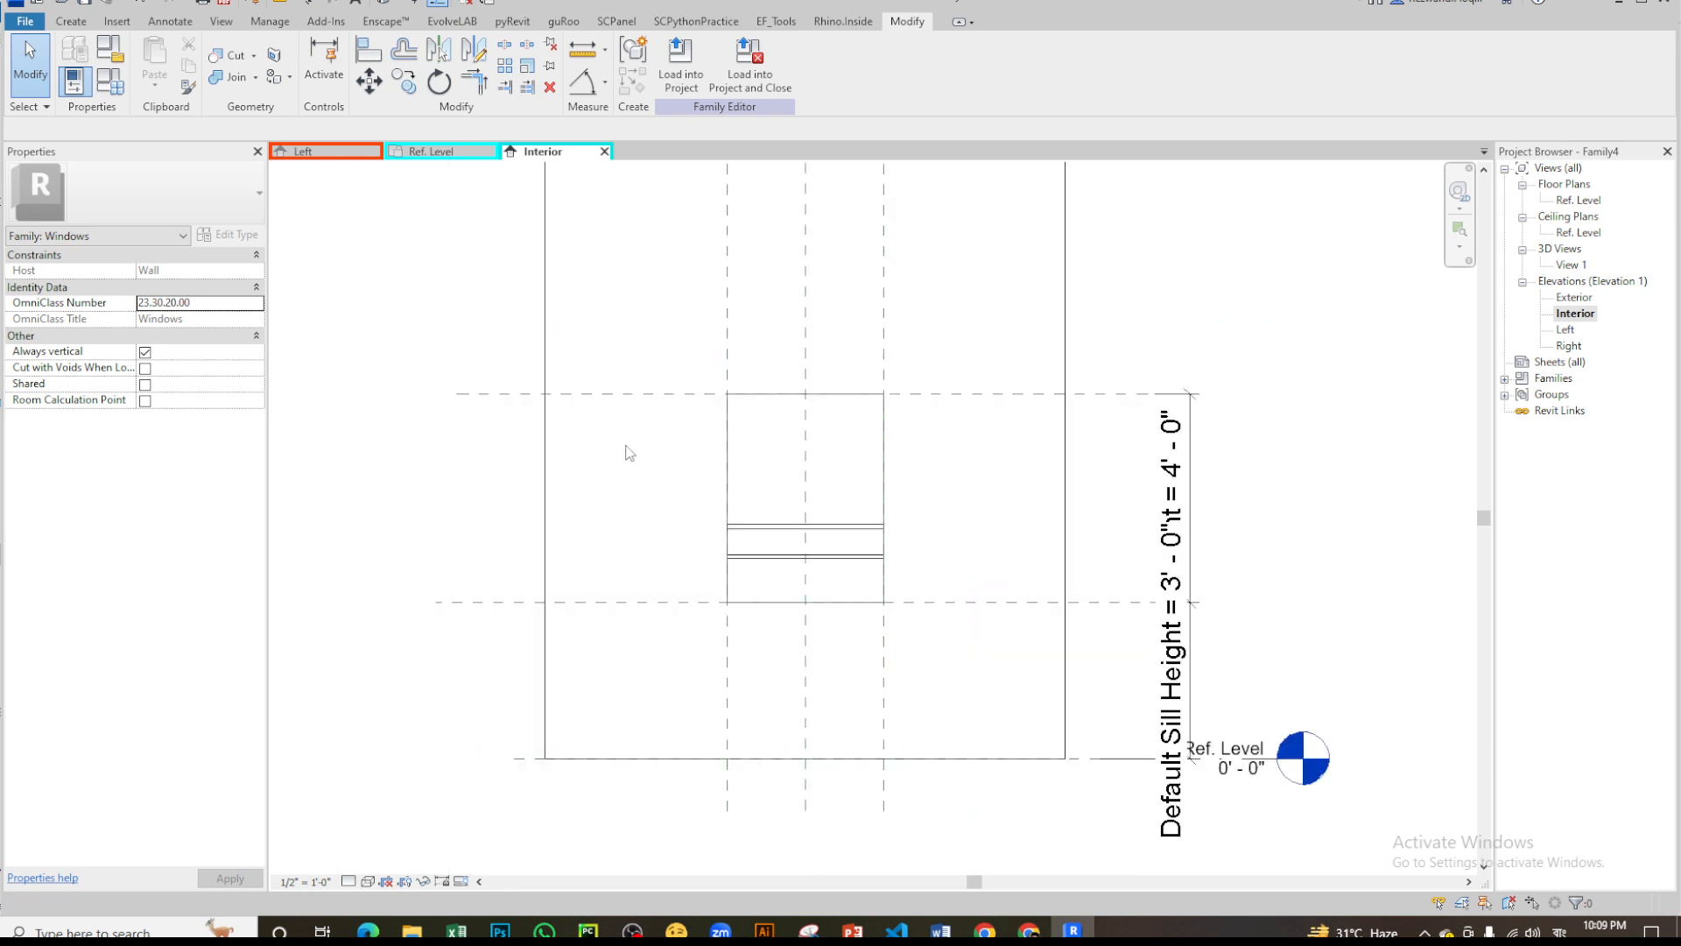
click(433, 152)
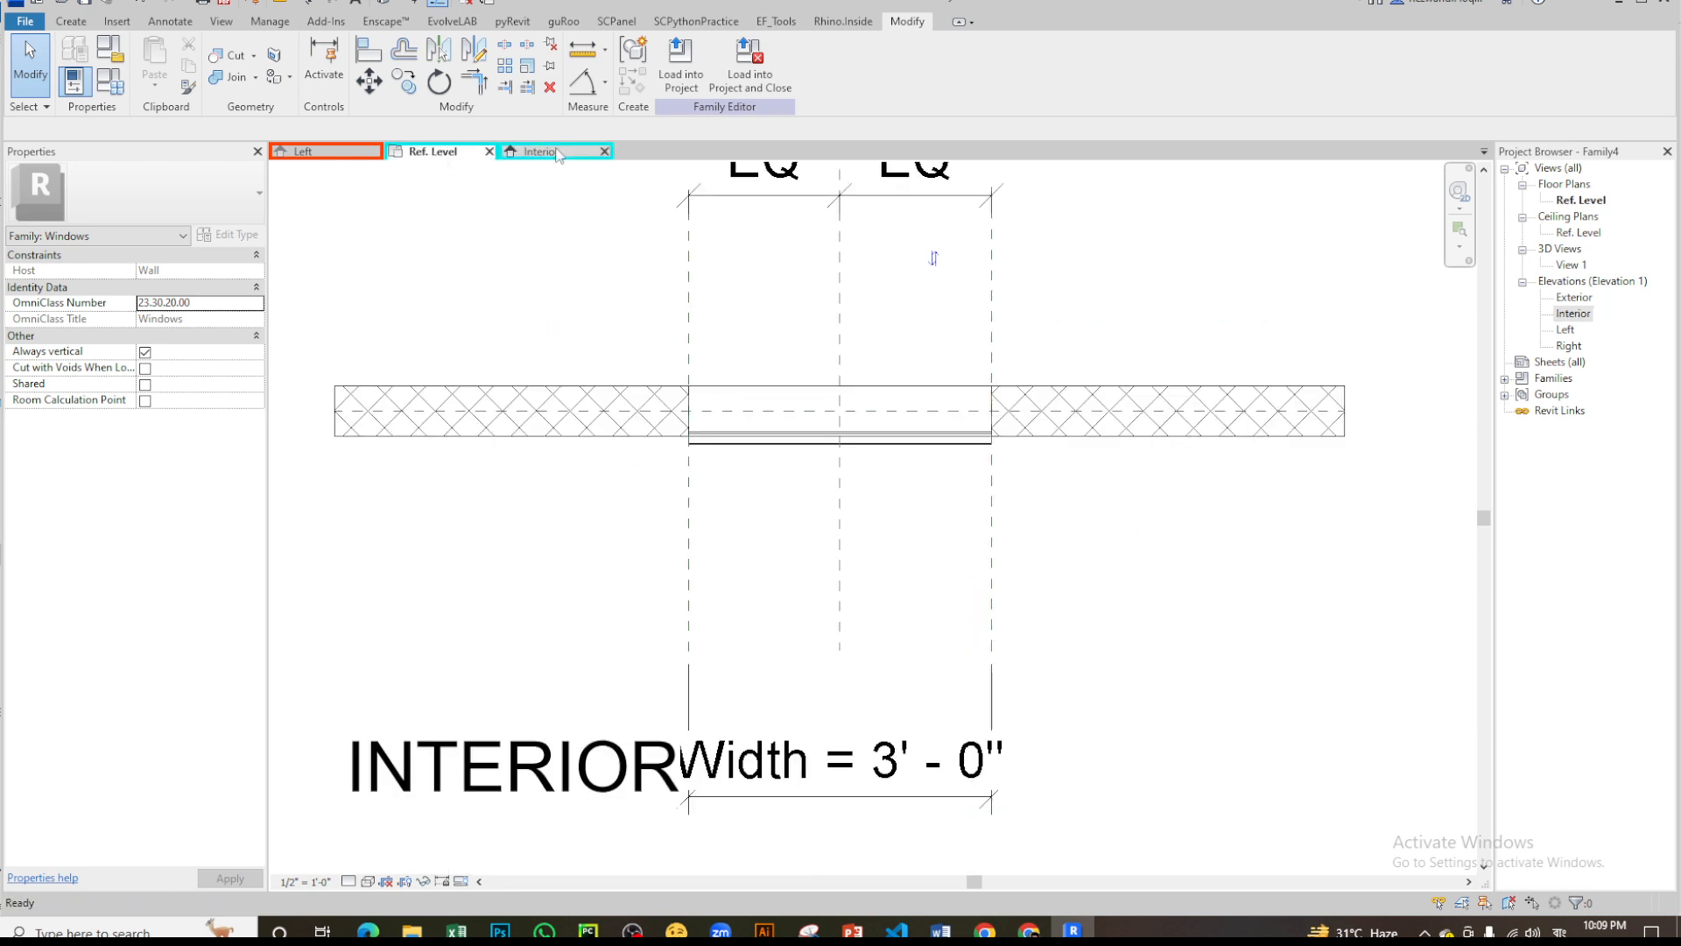
click(570, 150)
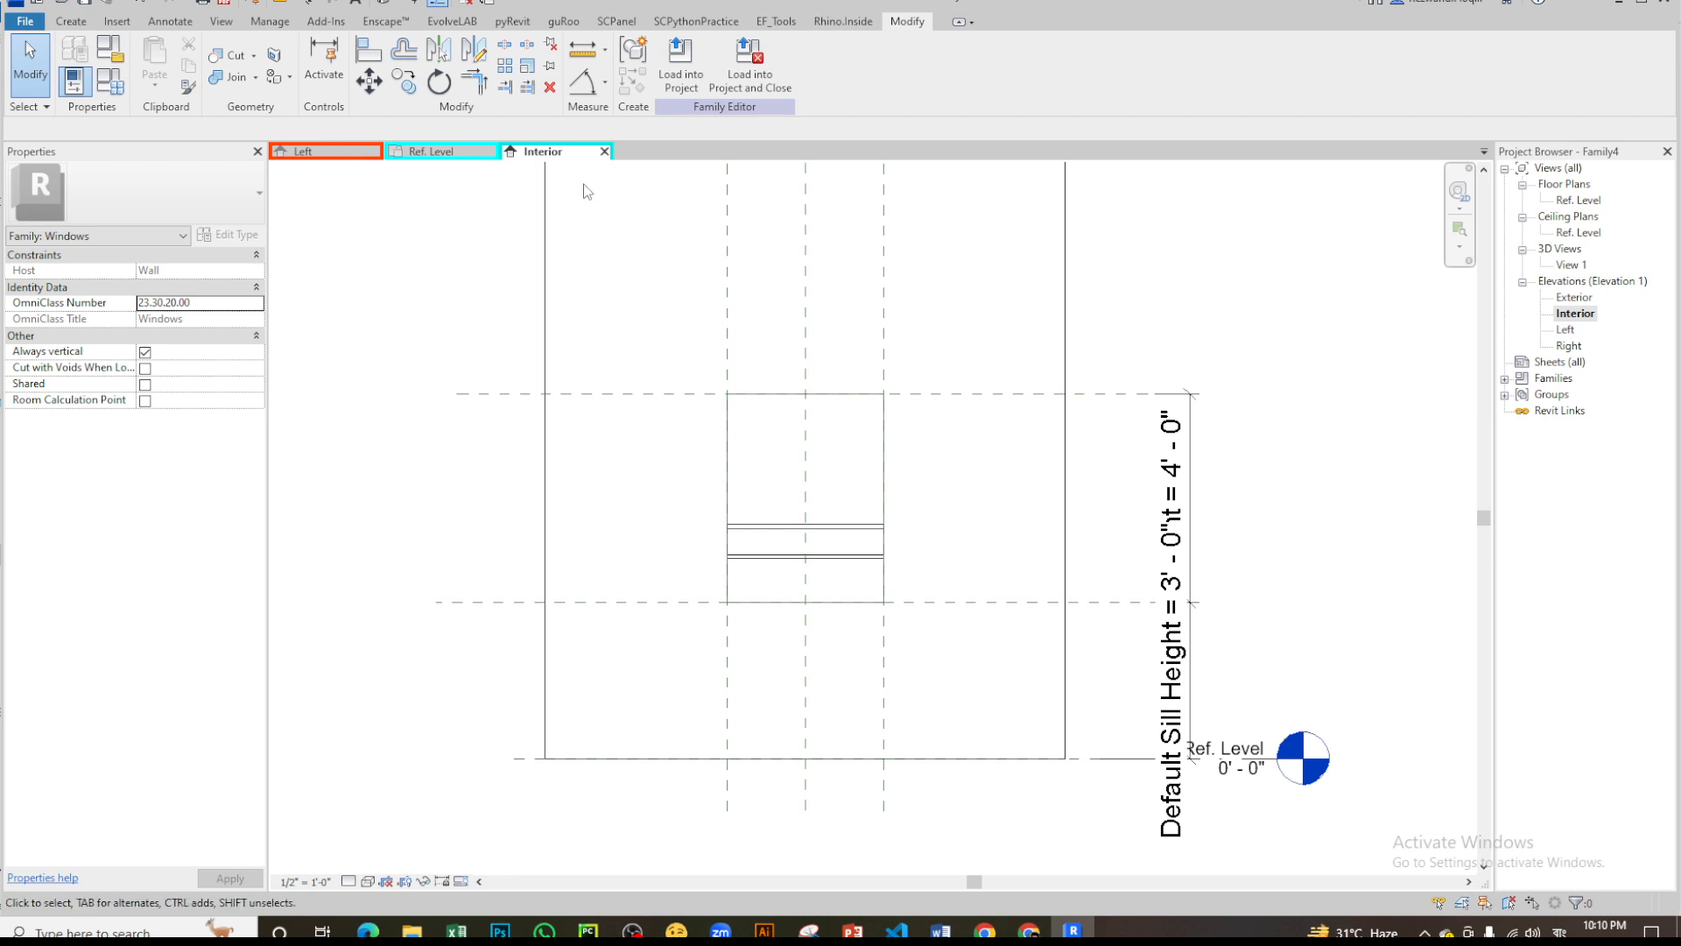
click(438, 151)
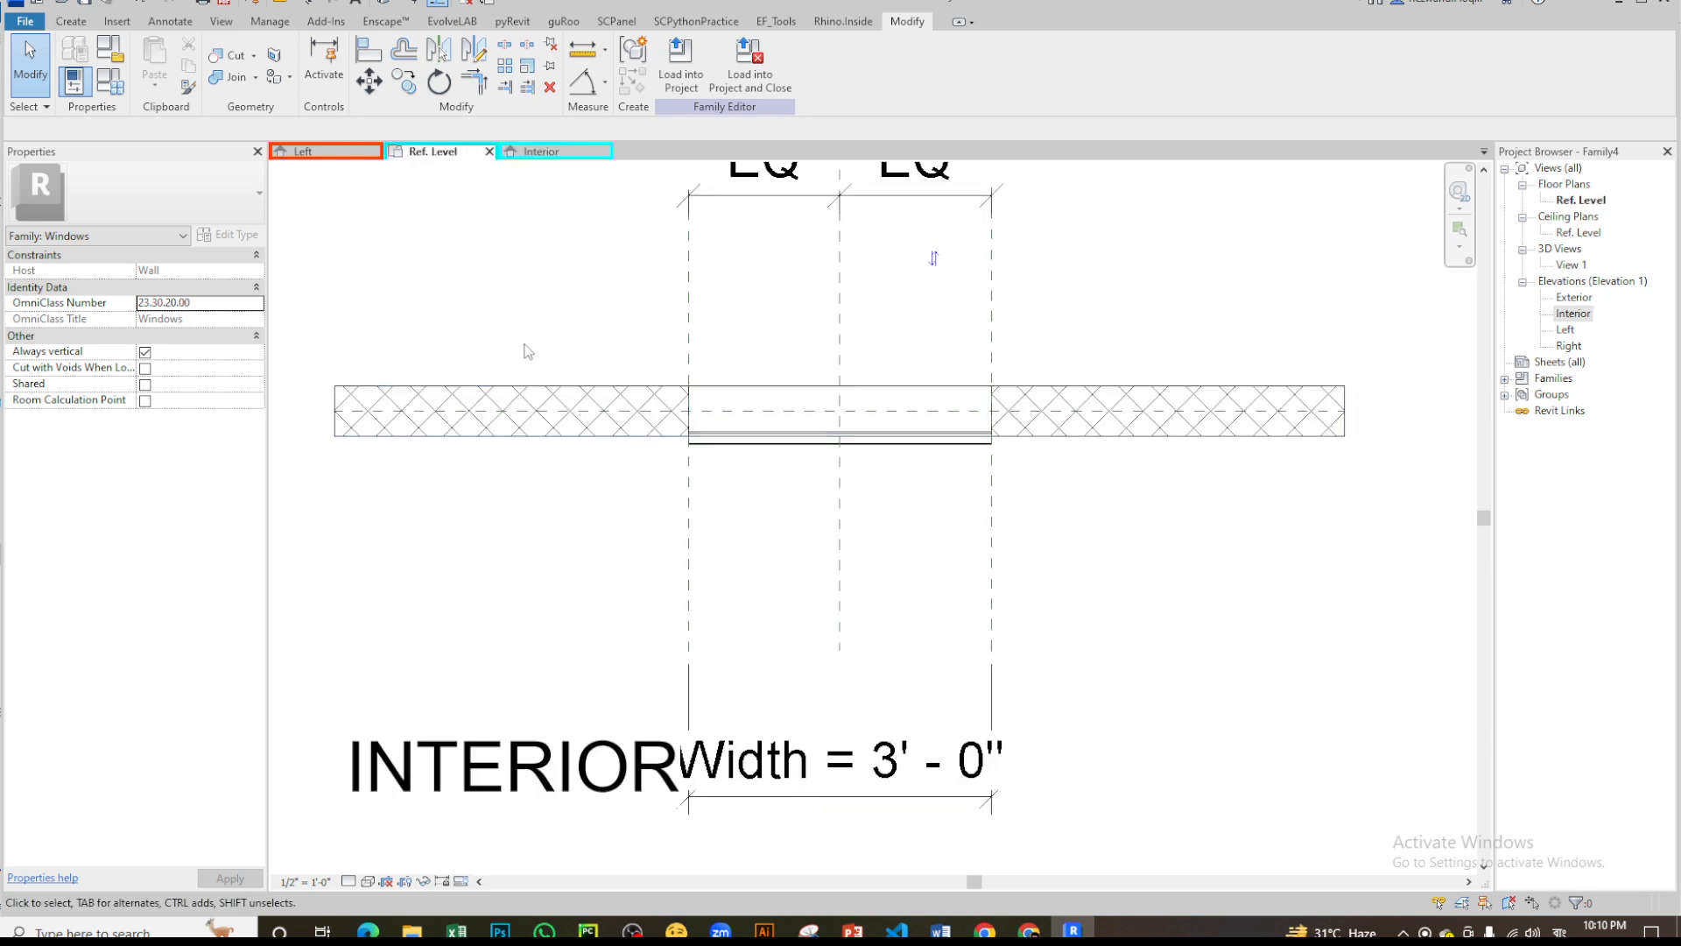
click(74, 21)
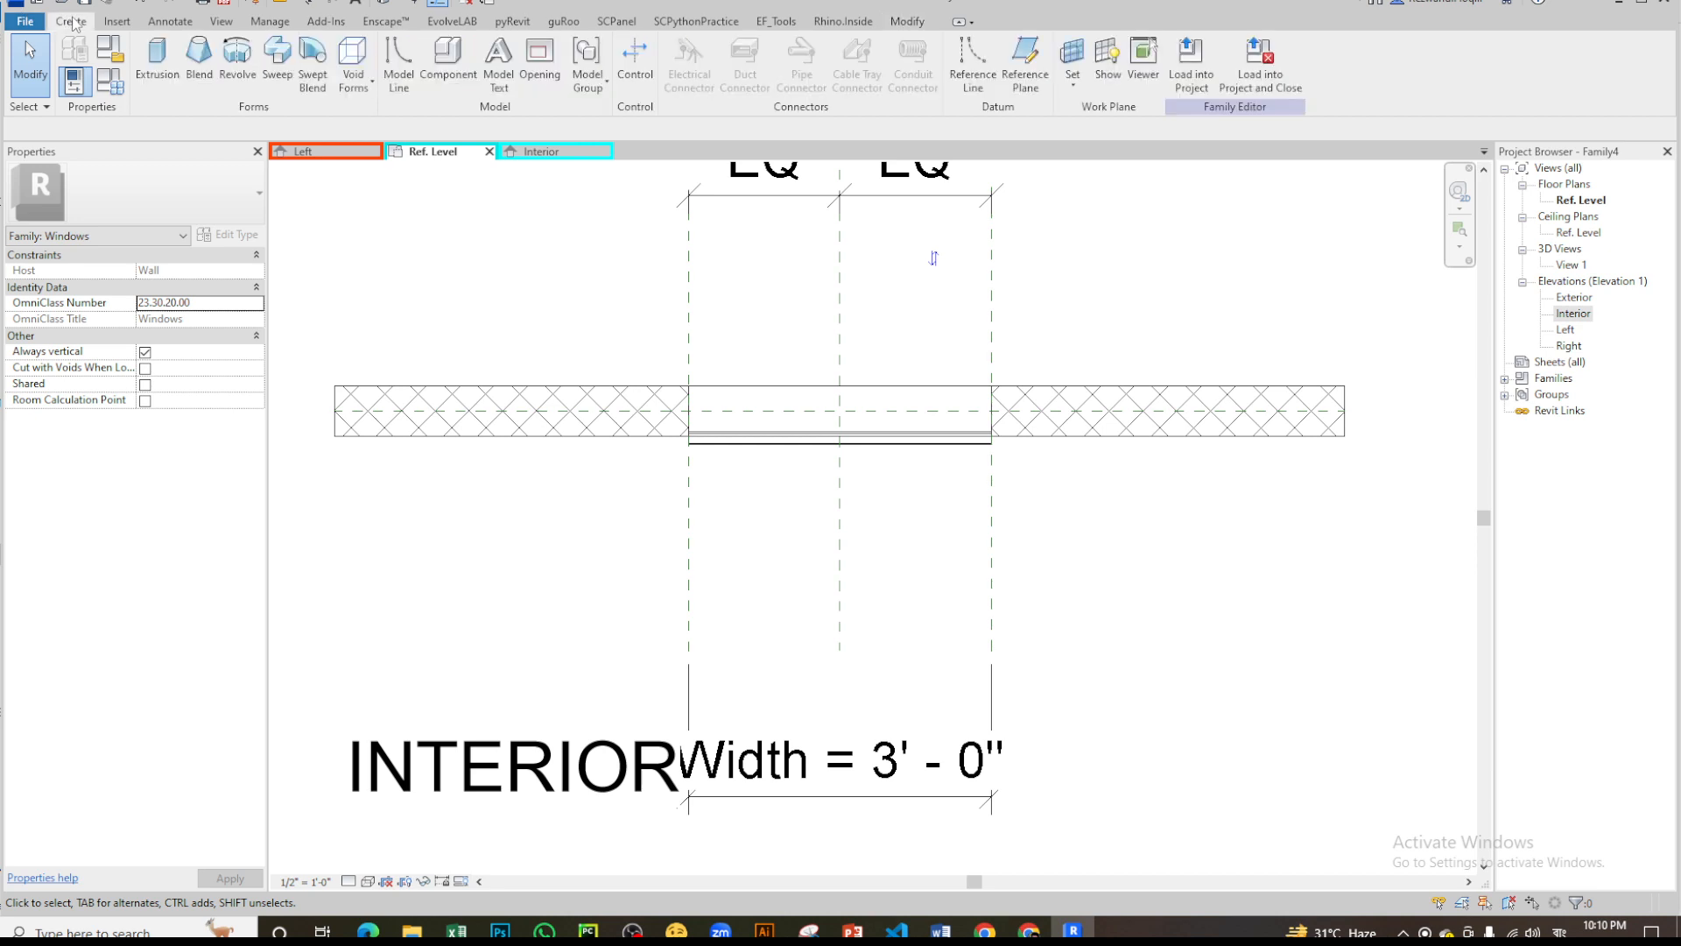
click(1025, 59)
click(535, 153)
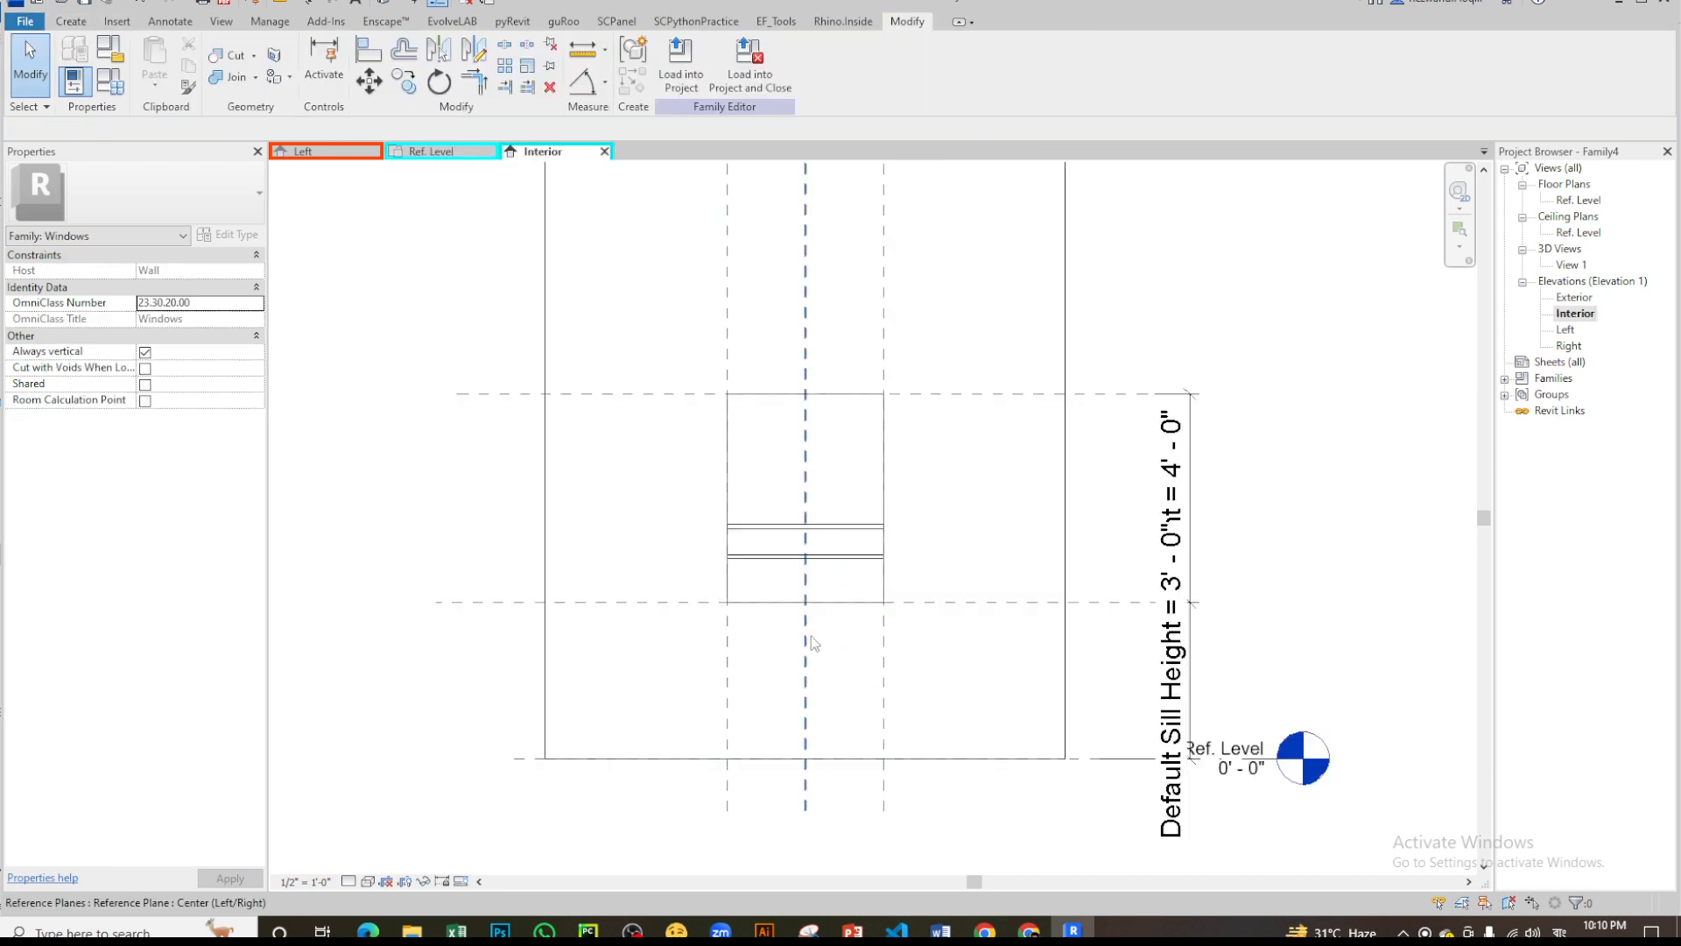
- Draw two horizontal reference planes across the window opening in the Interior elevation, about 5" below the head and about 5" above the sill
click(71, 21)
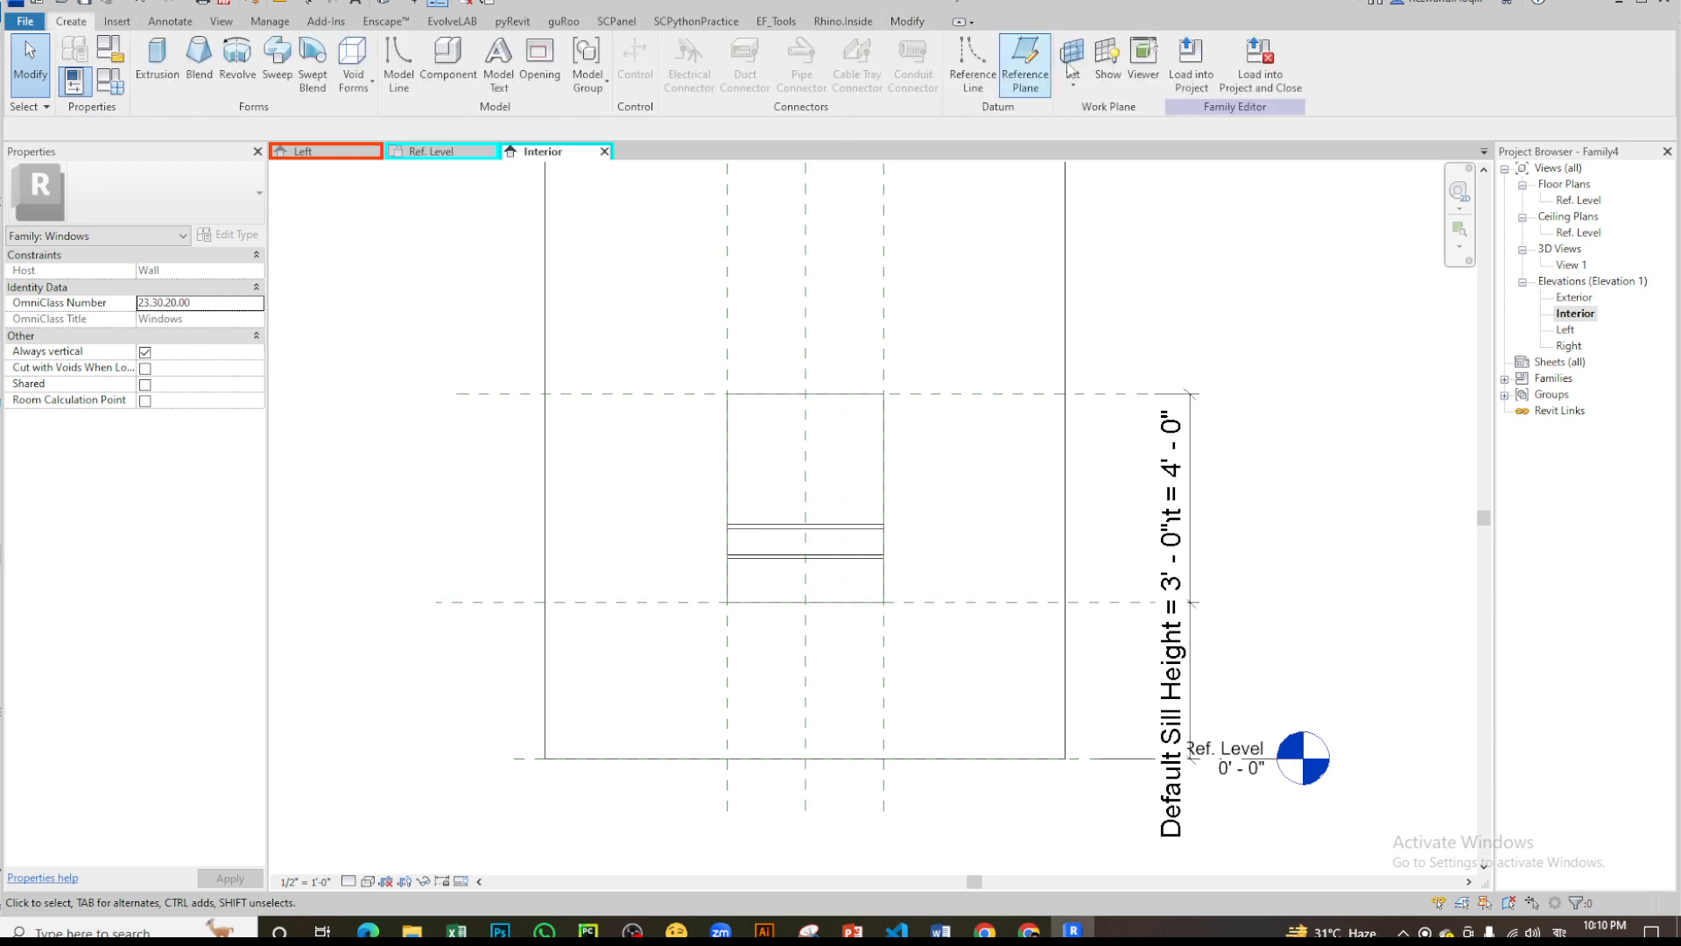
click(1040, 60)
scroll(545, 418, up, 1)
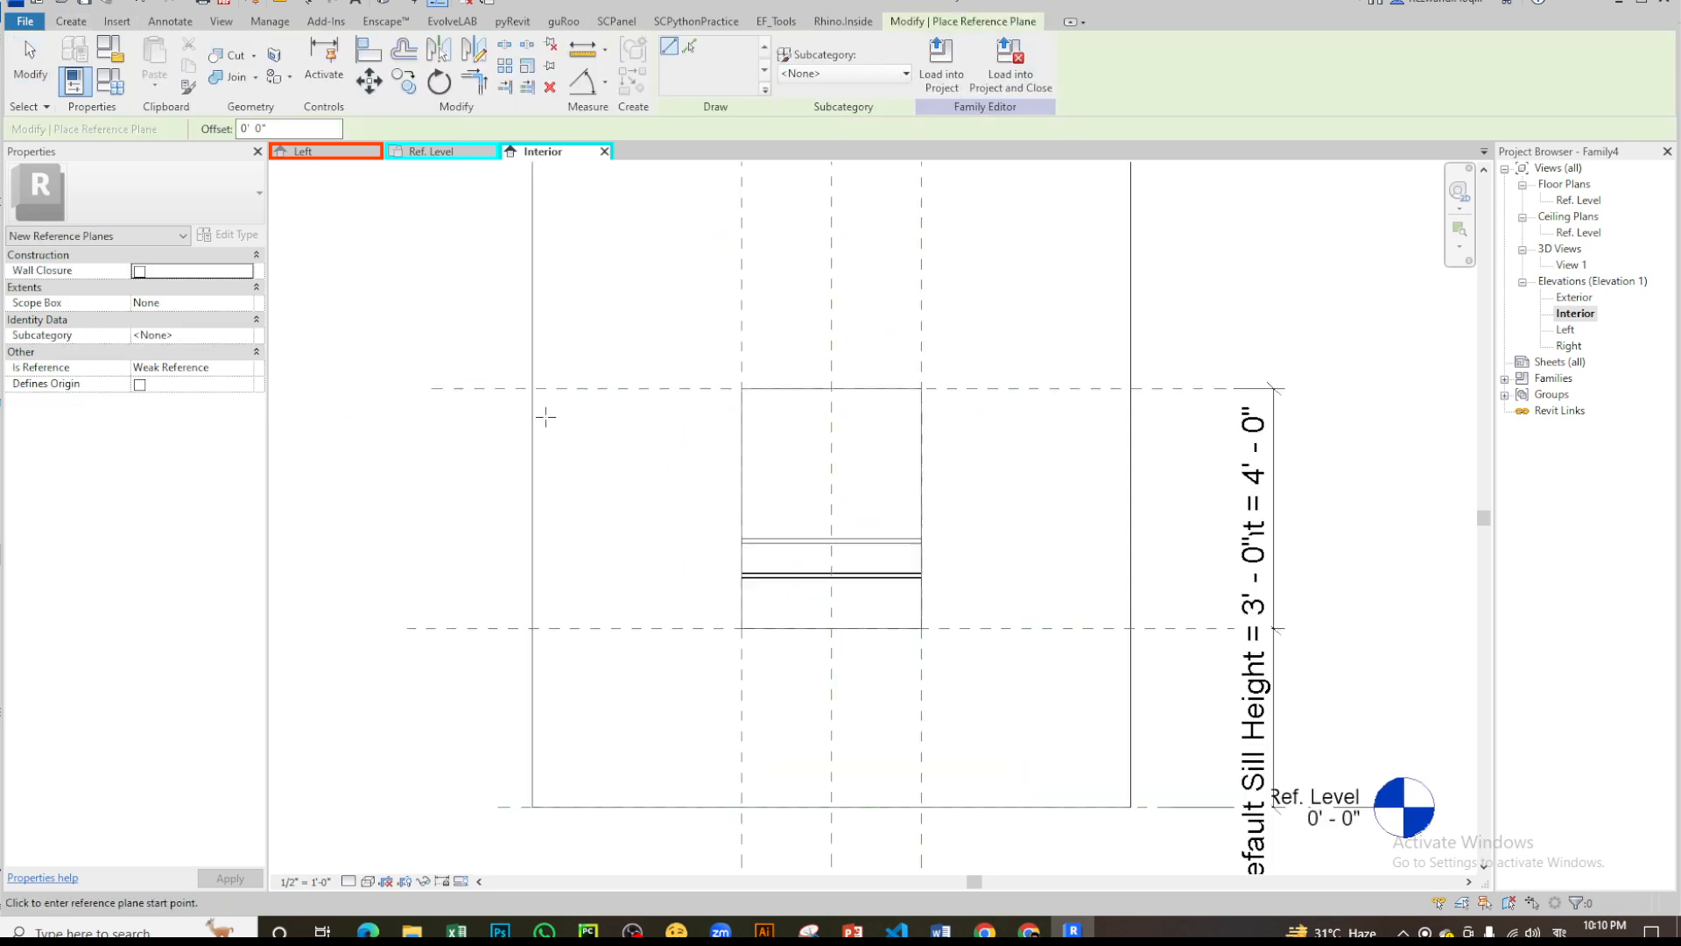
click(450, 413)
click(1161, 411)
click(480, 602)
click(447, 603)
click(1191, 603)
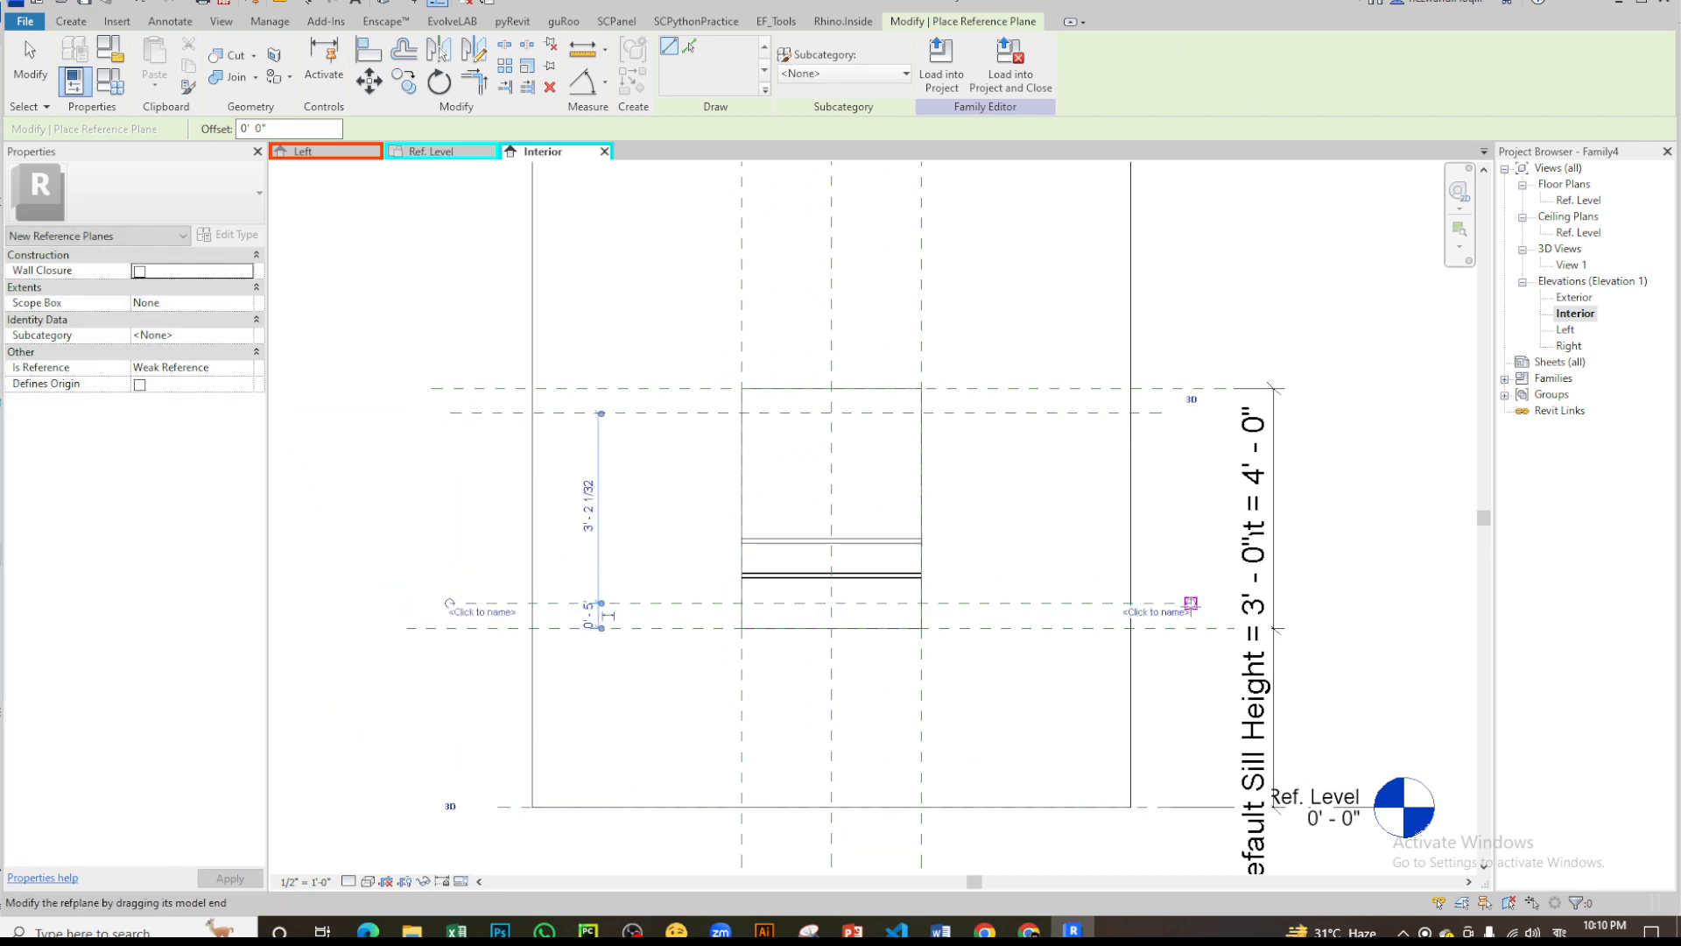
scroll(635, 585, up, 2)
key(Escape)
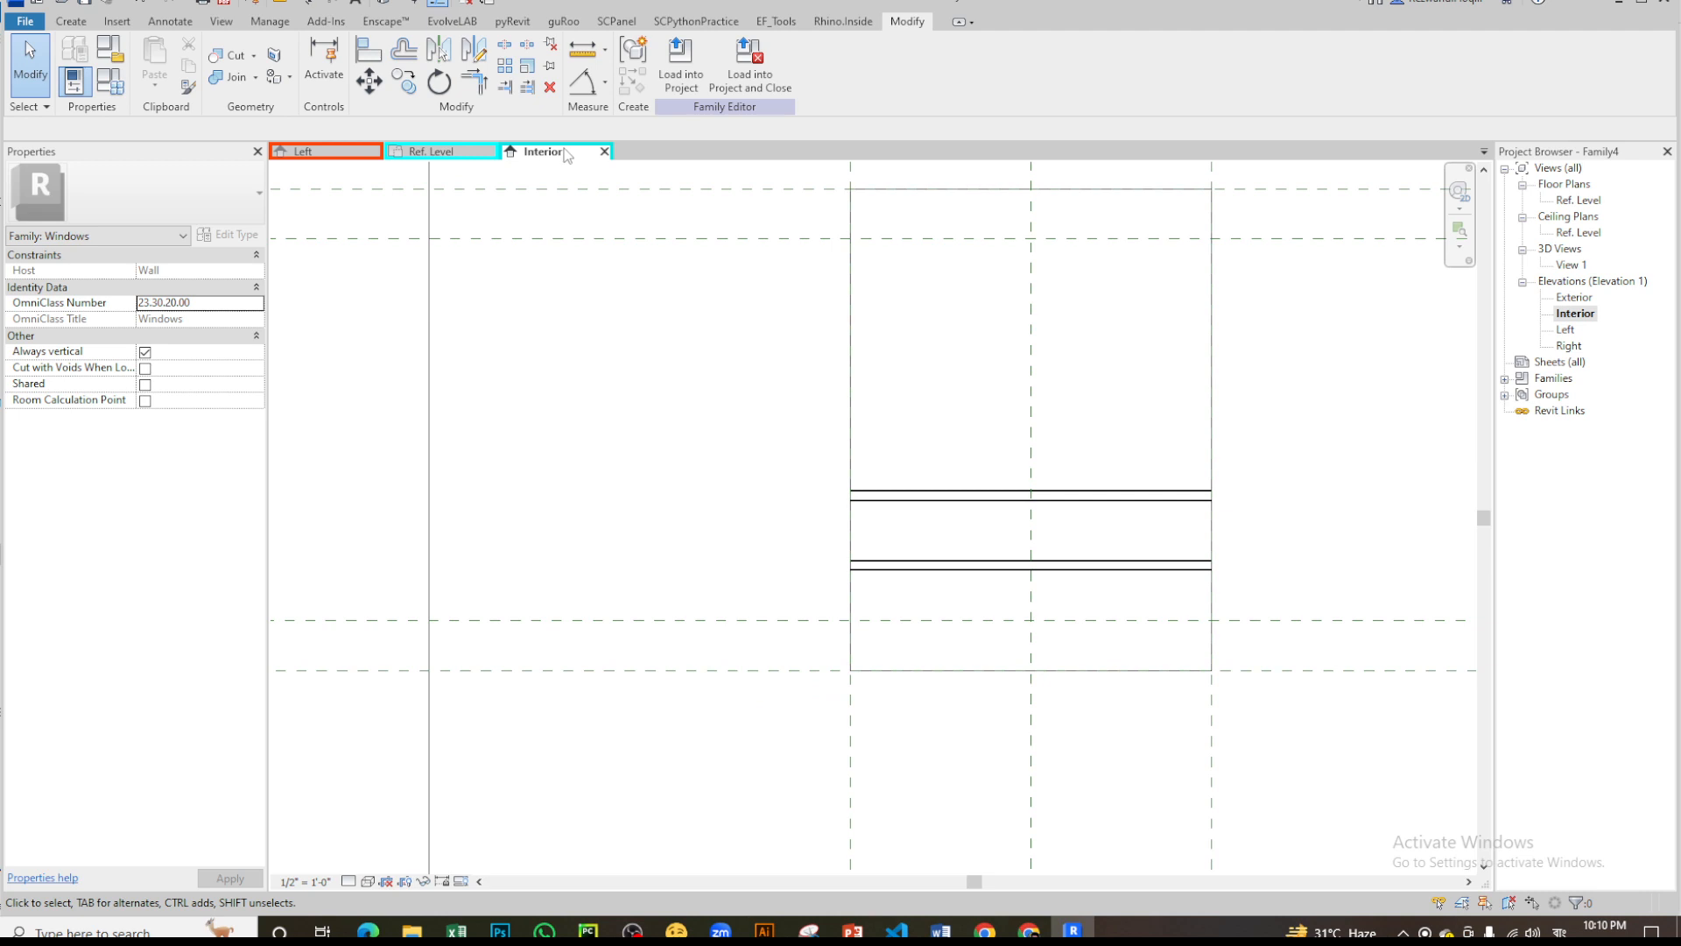
- Add aligned dimensions from the sill plane to the lower new reference plane and from the head plane to the upper one
click(605, 83)
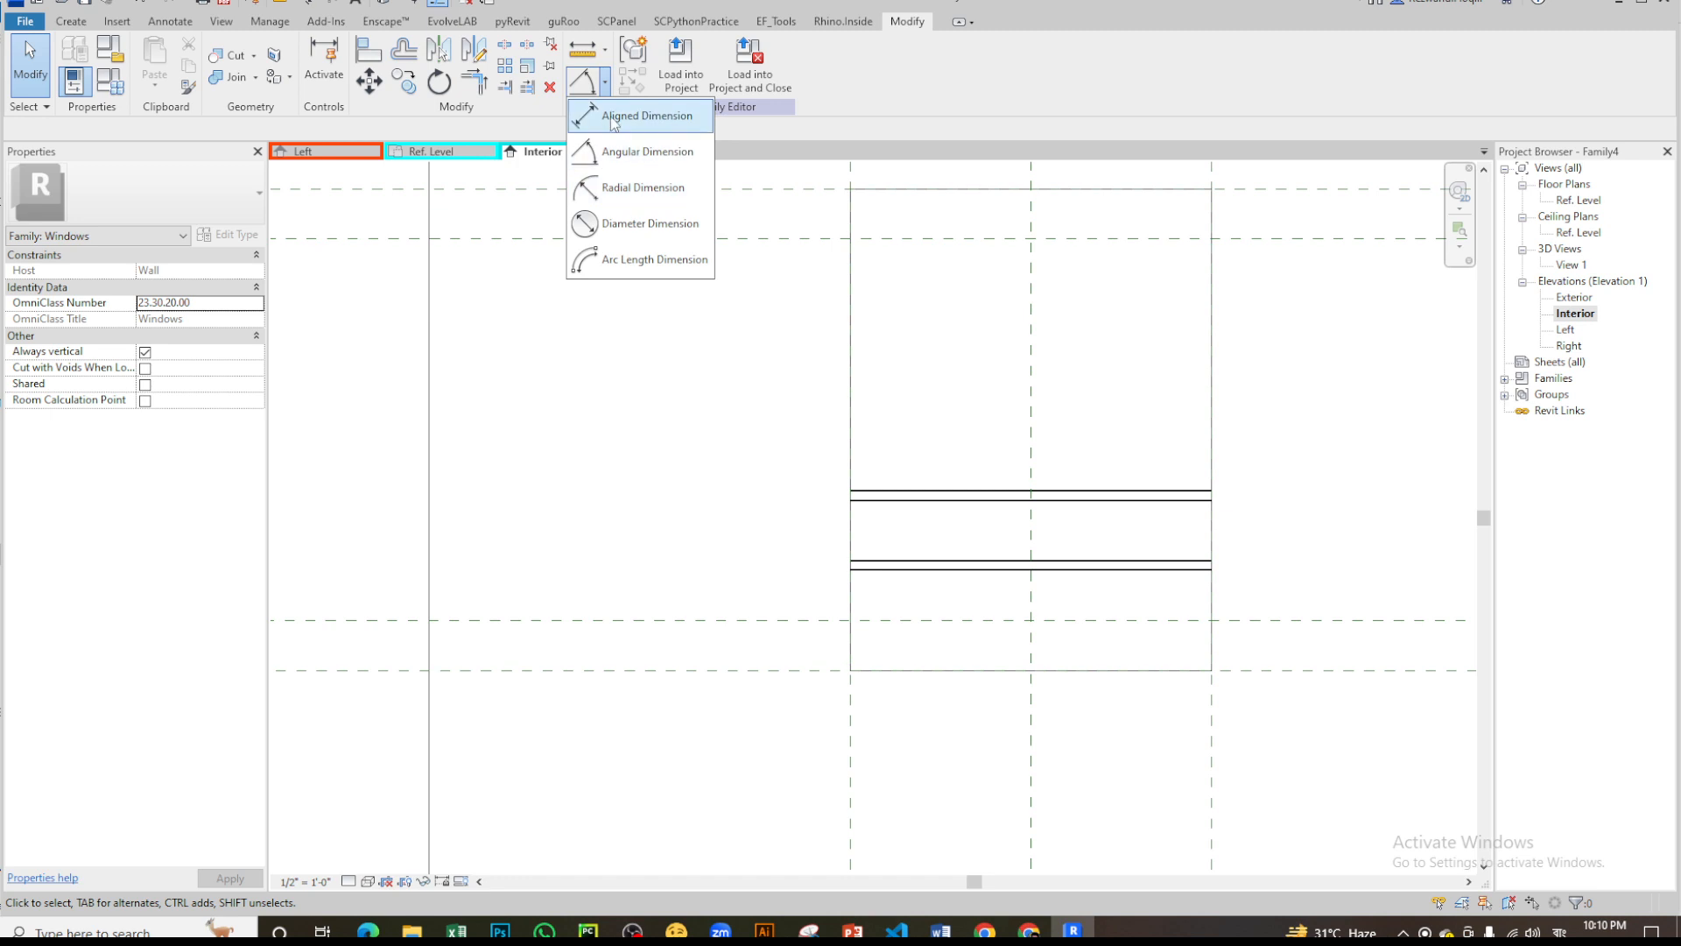
click(644, 88)
click(700, 669)
click(699, 620)
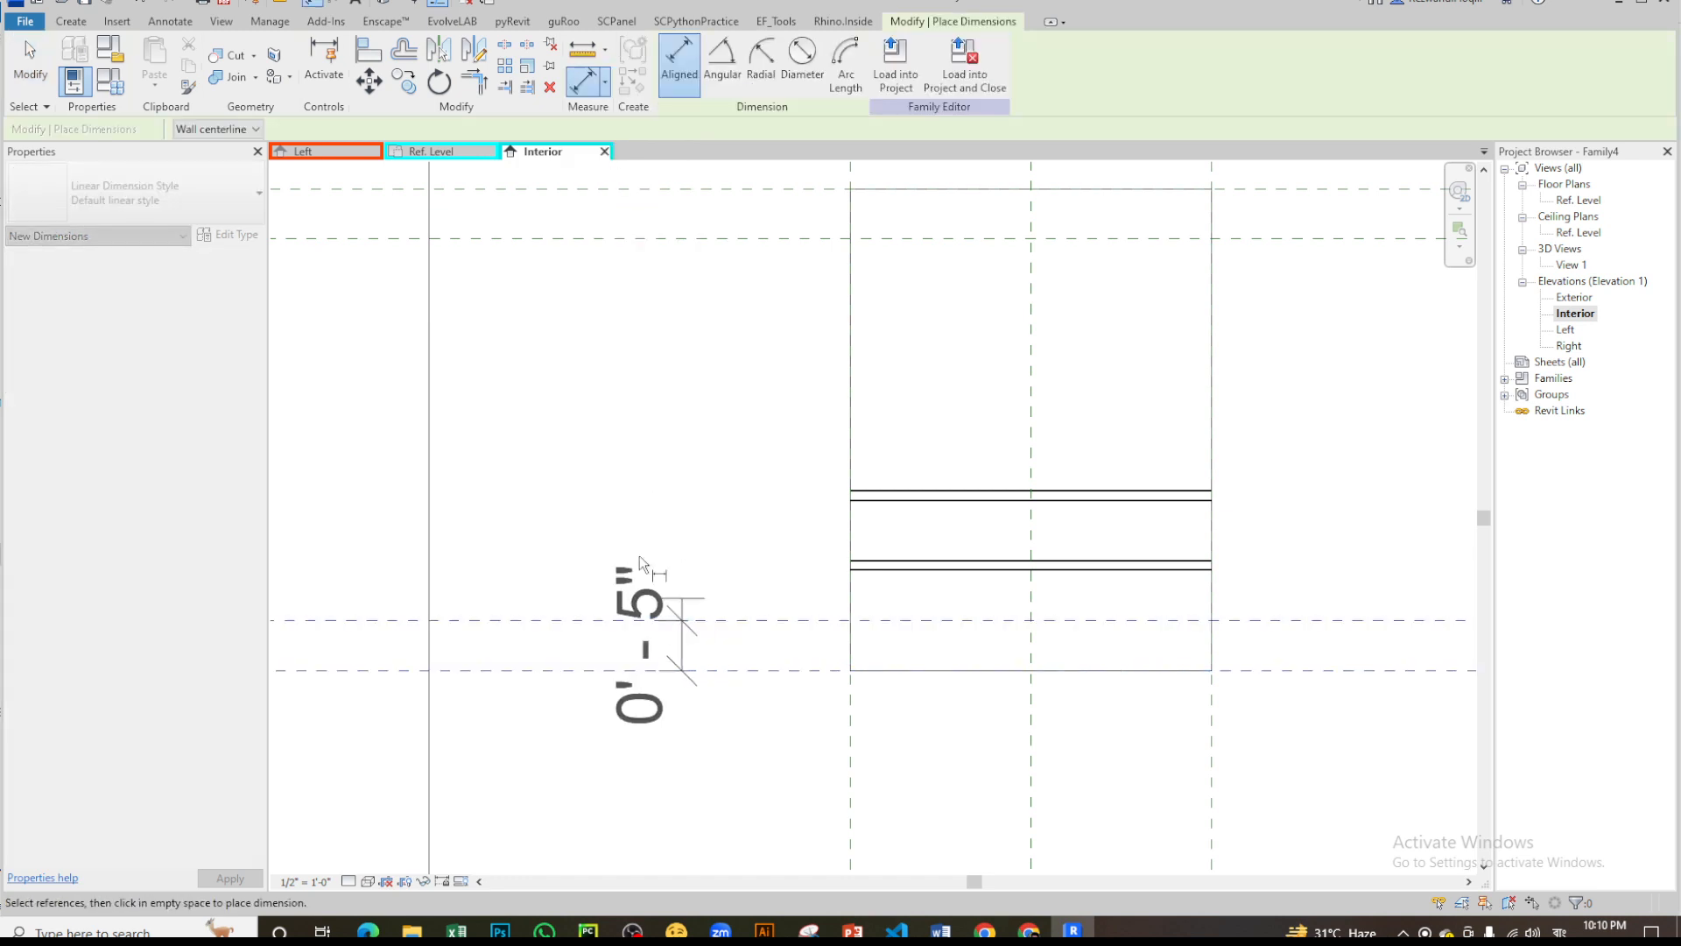
click(624, 645)
click(689, 189)
click(687, 238)
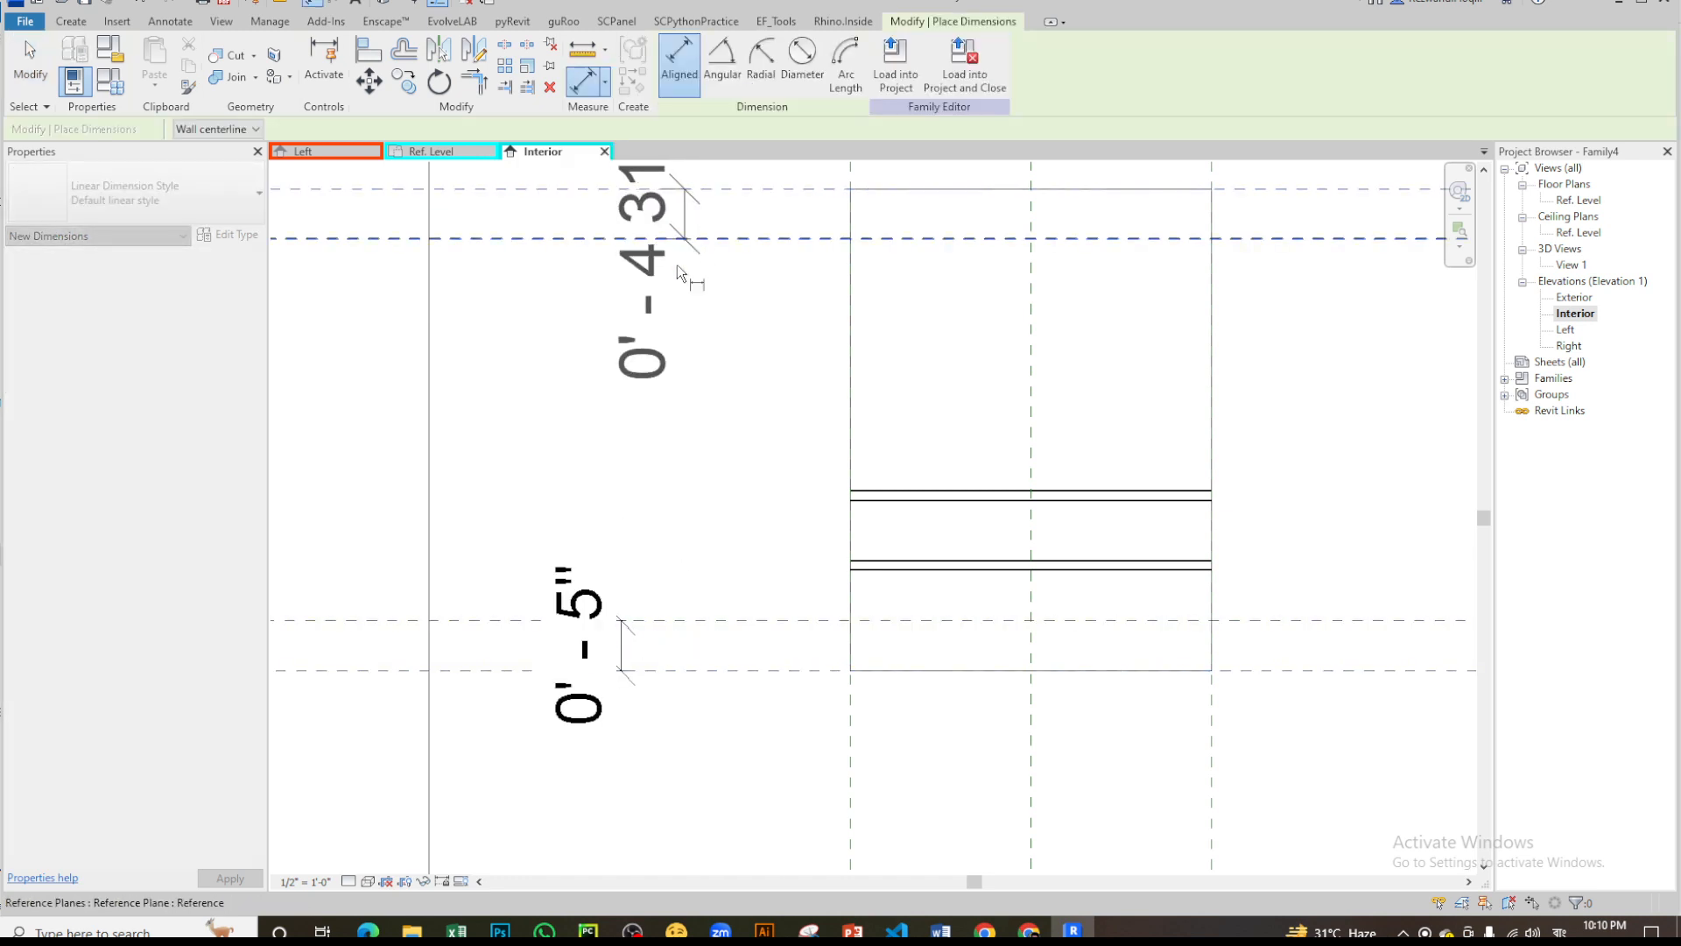
click(651, 216)
scroll(639, 404, down, 2)
scroll(640, 401, down, 1)
key(Escape)
key(Escape)
click(643, 281)
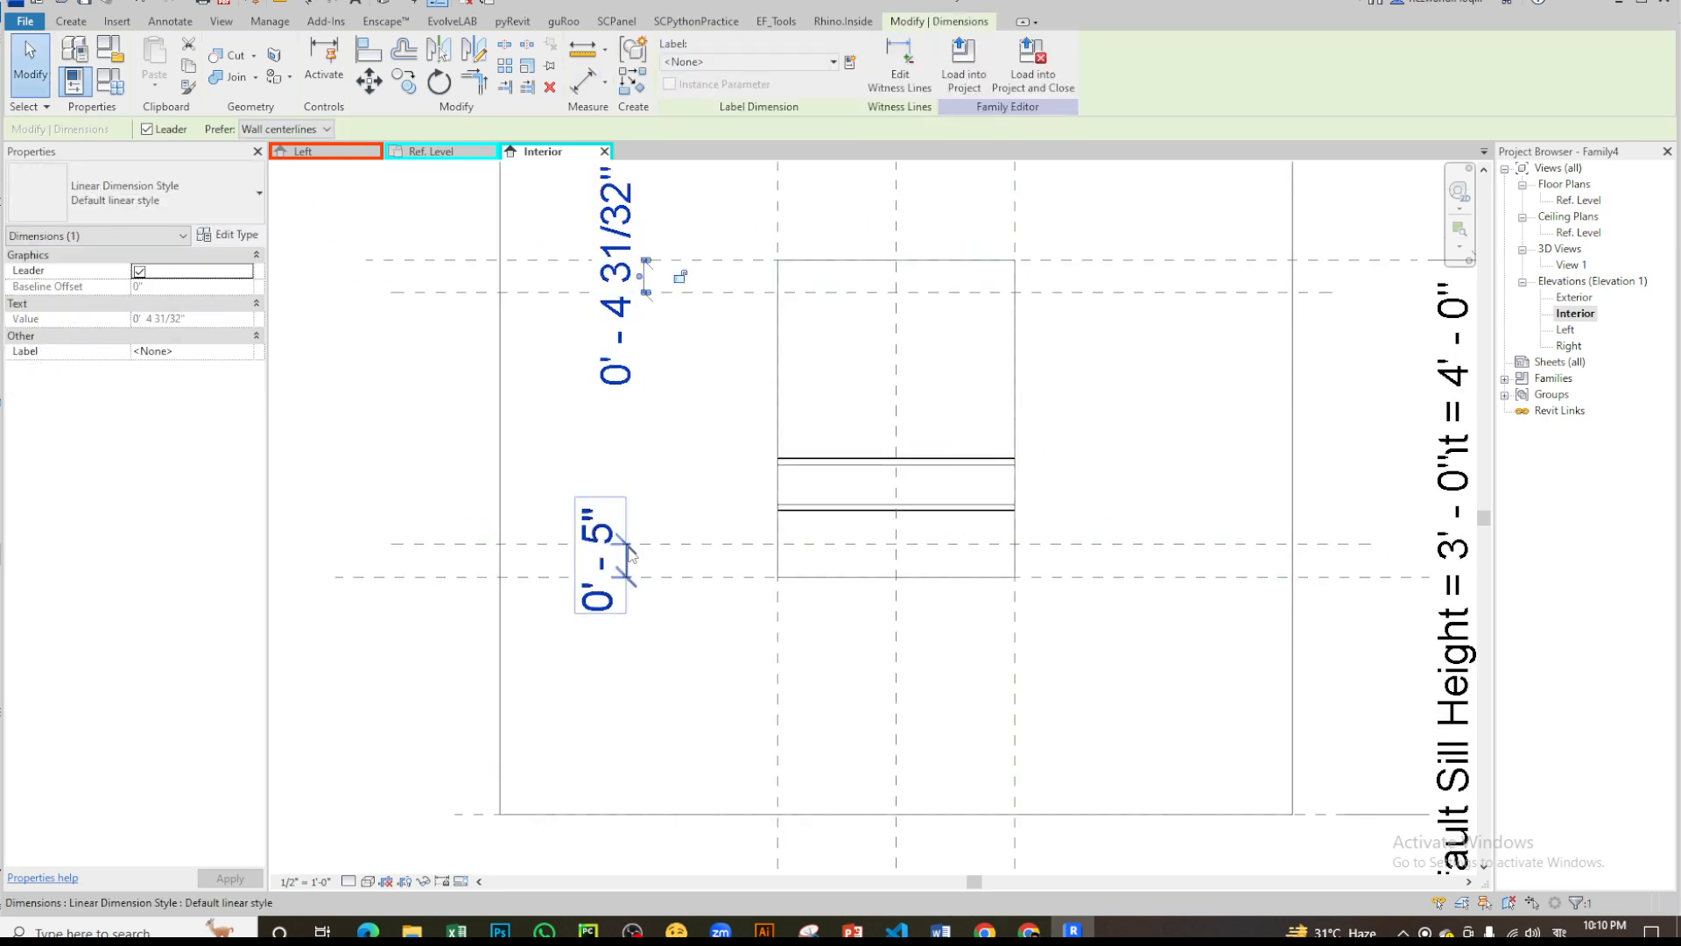
ctrl+click(626, 560)
click(833, 62)
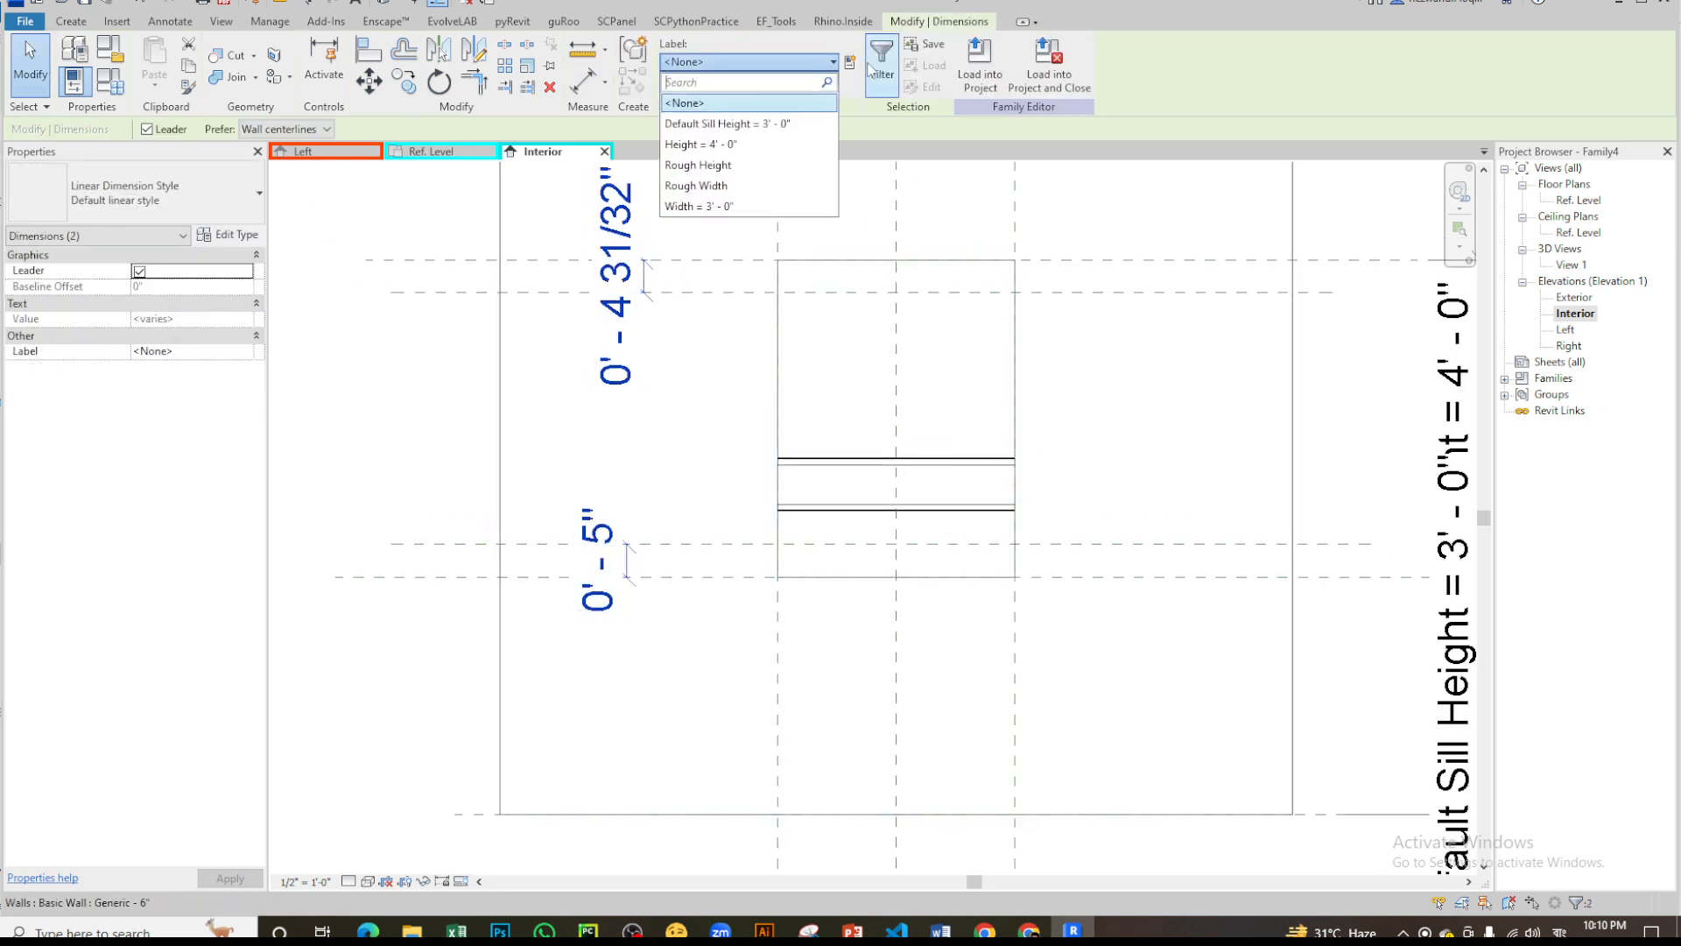
click(700, 91)
text(Col)
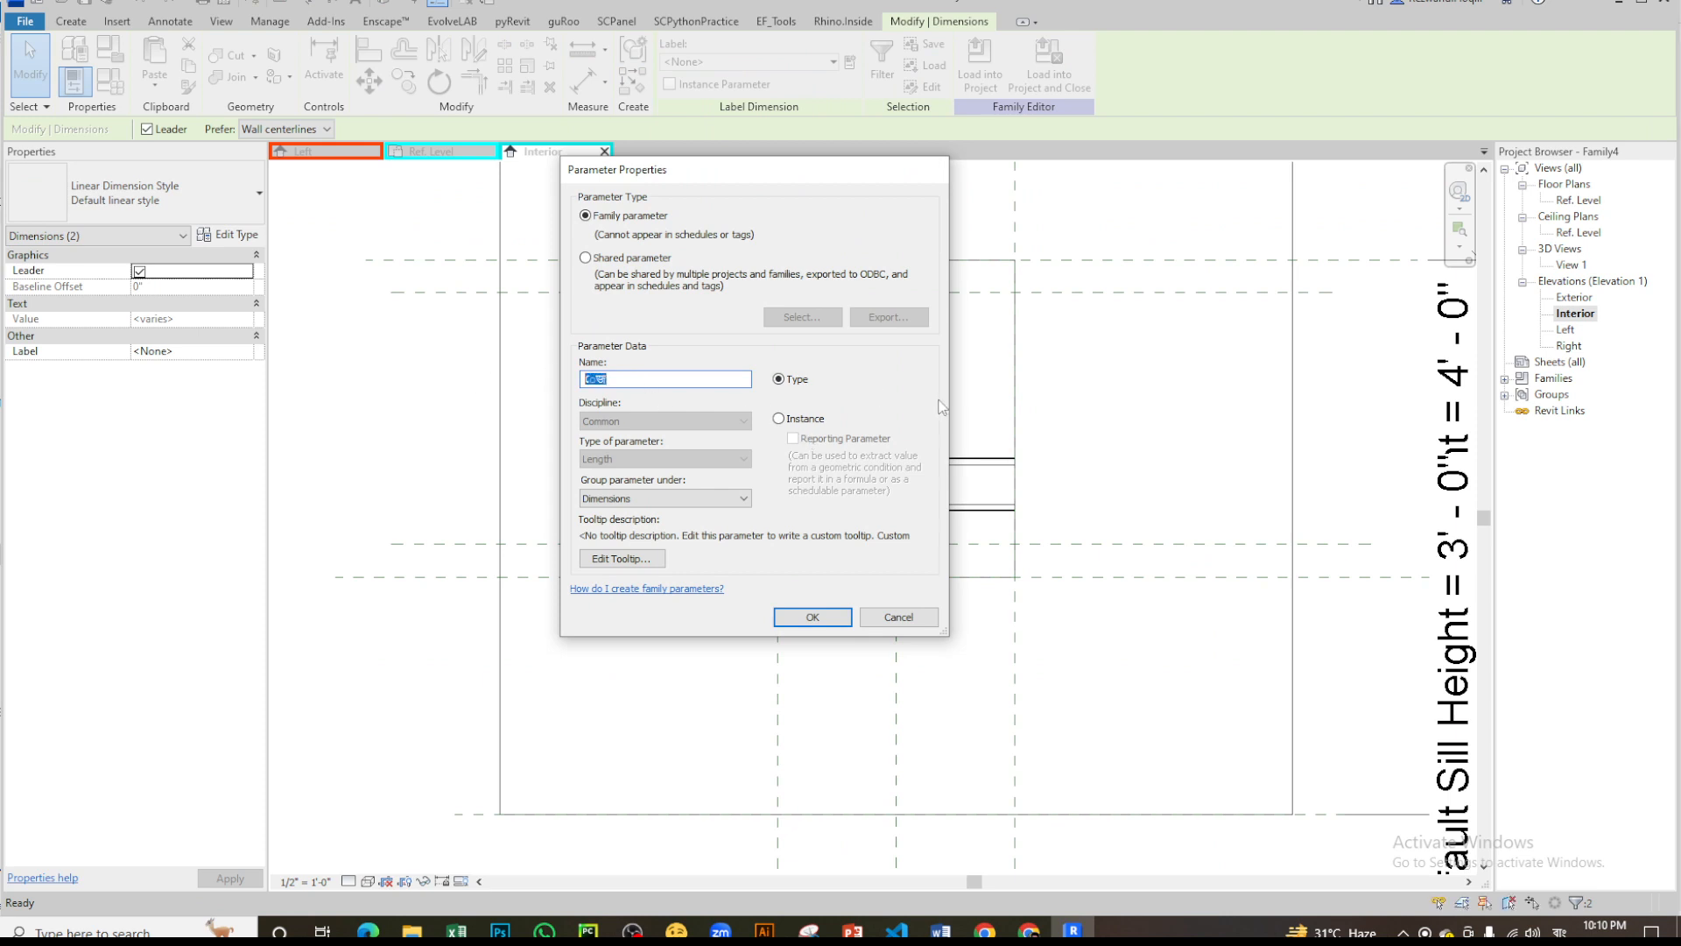
key(Escape)
key(Escape)
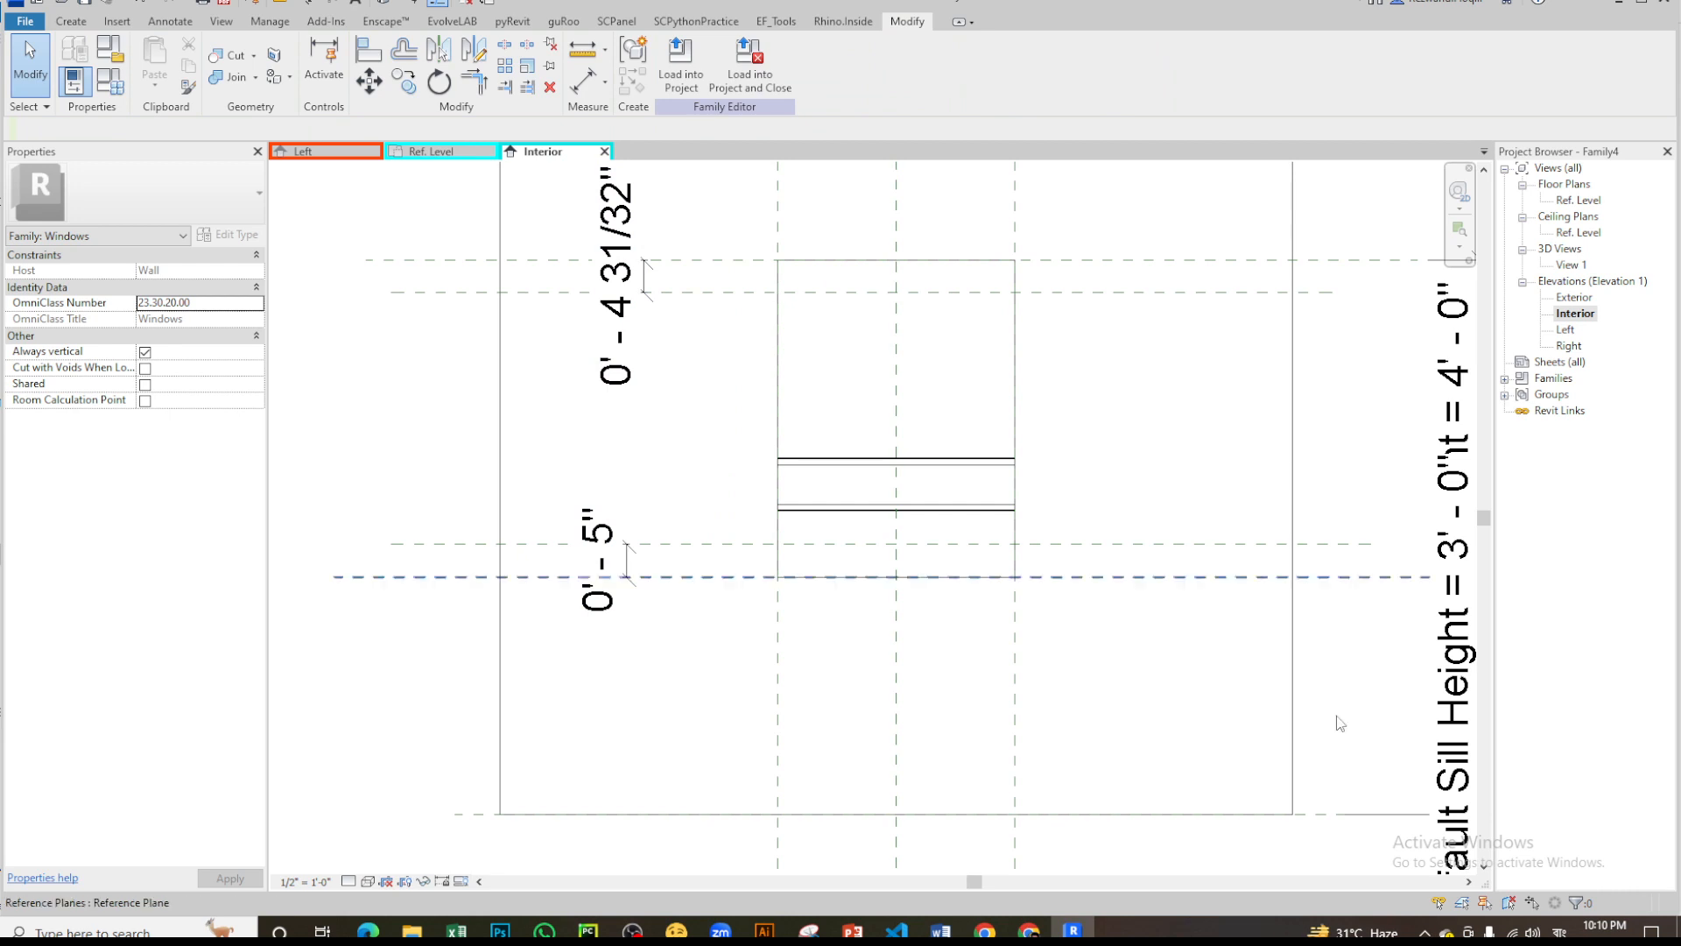
- Switch the keyboard input language to English (United States) and clear the selection in the elevation
click(1453, 727)
key(super+space)
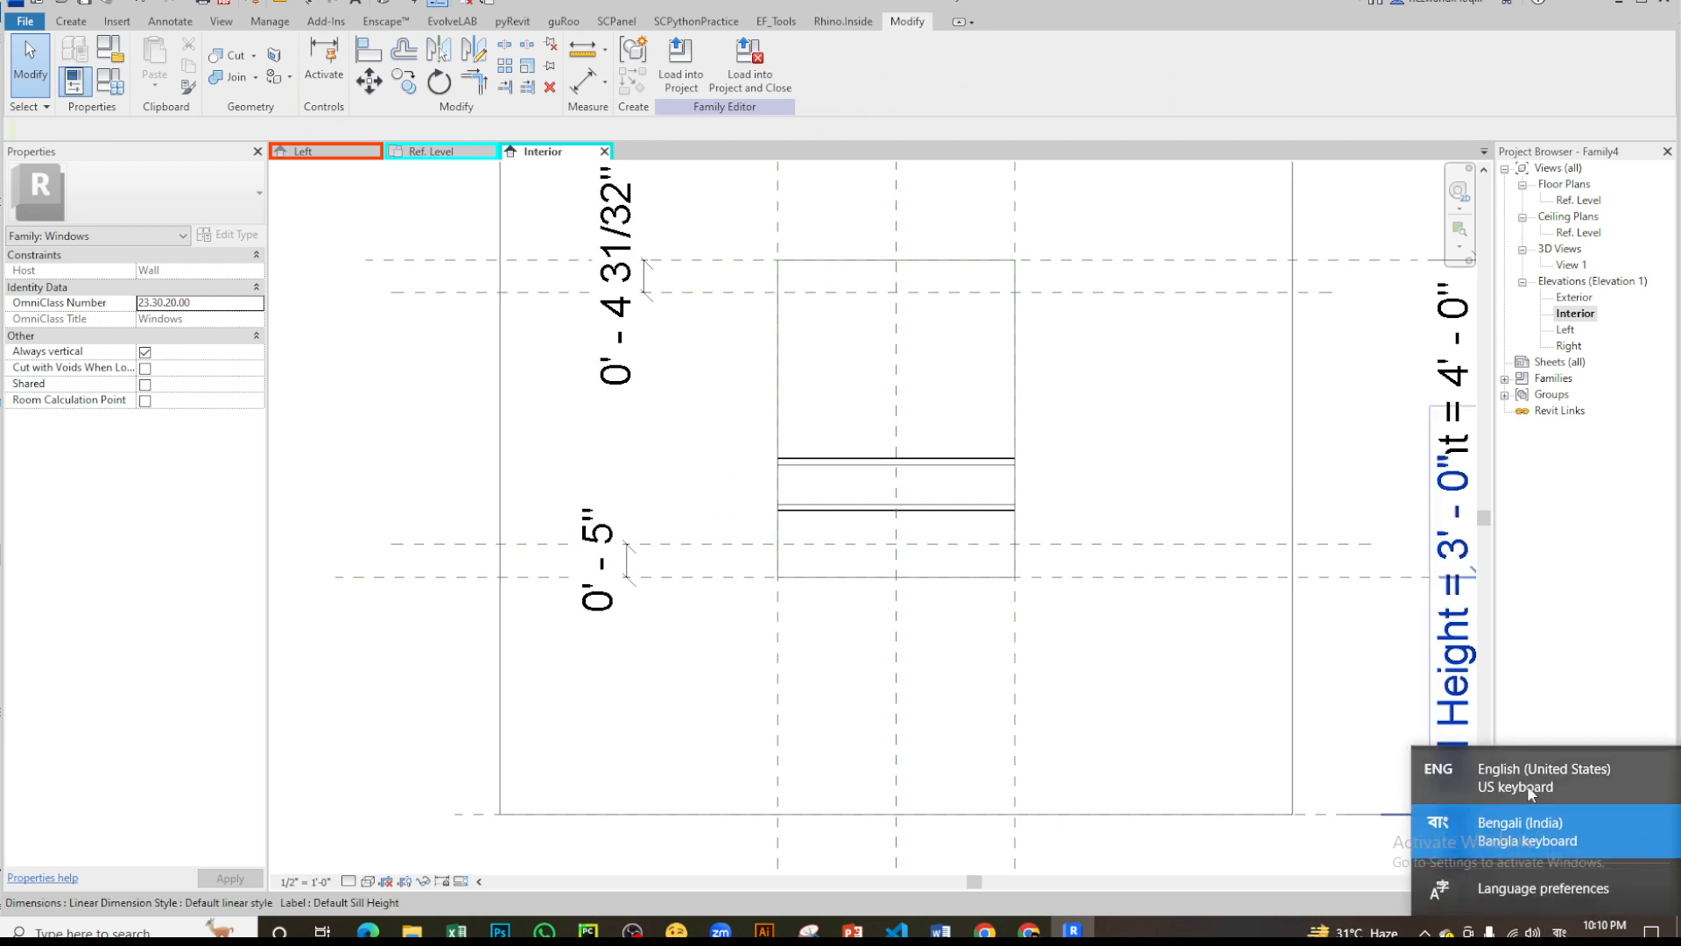
click(1530, 792)
click(1185, 668)
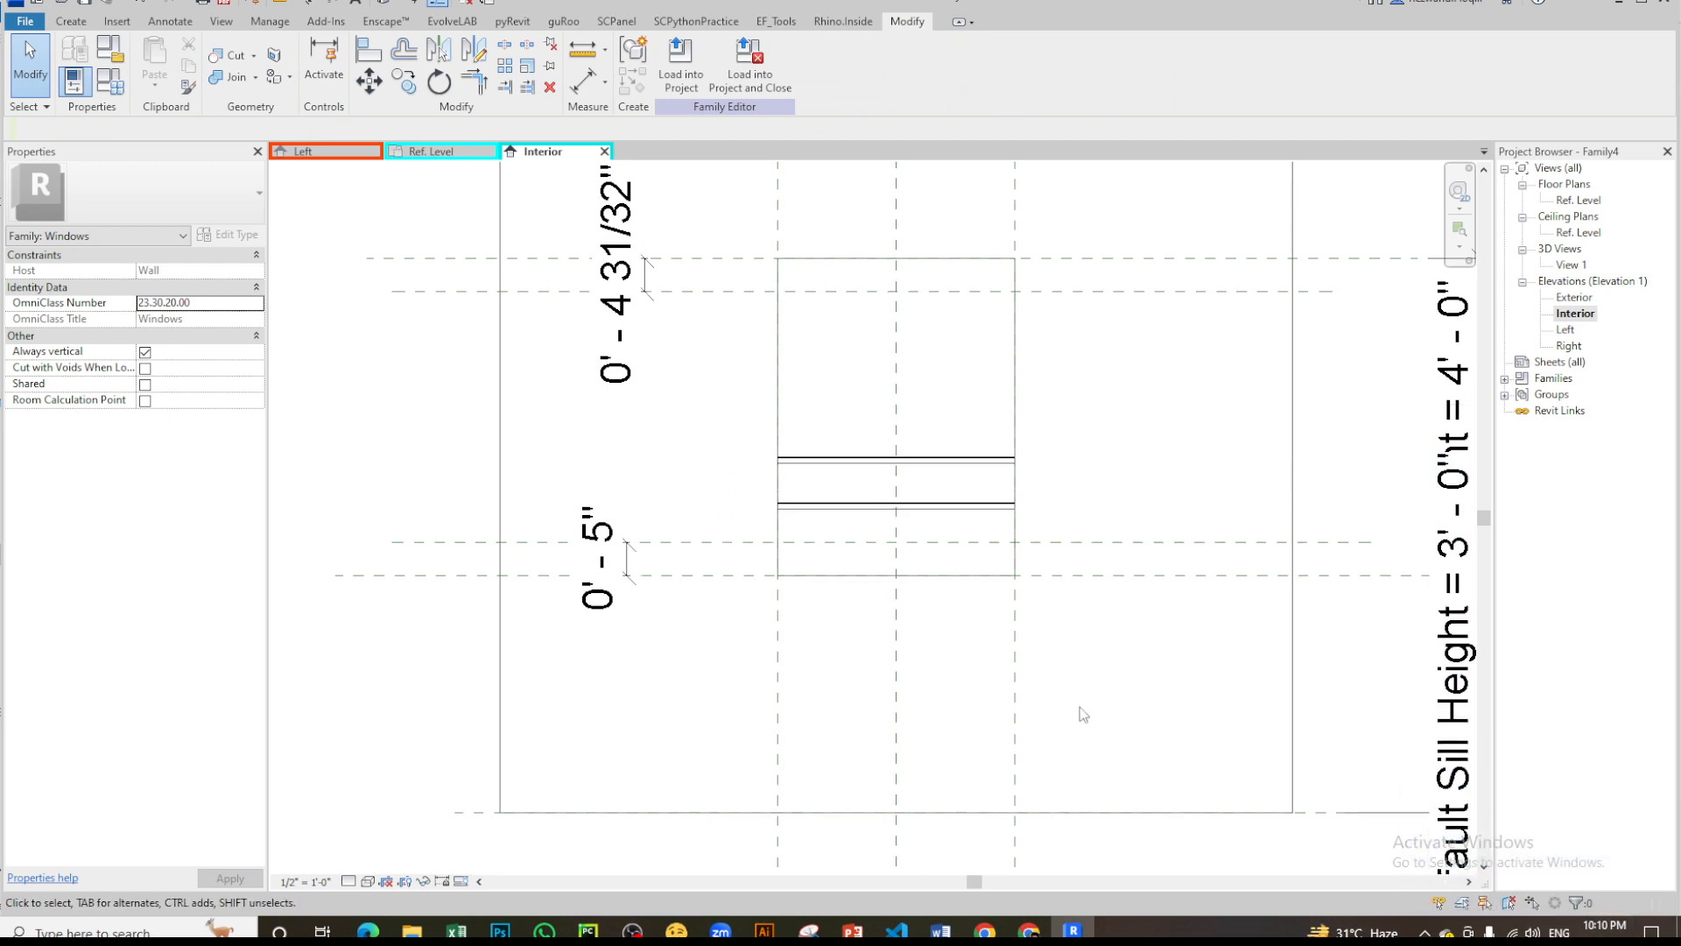
scroll(1079, 707, up, 3)
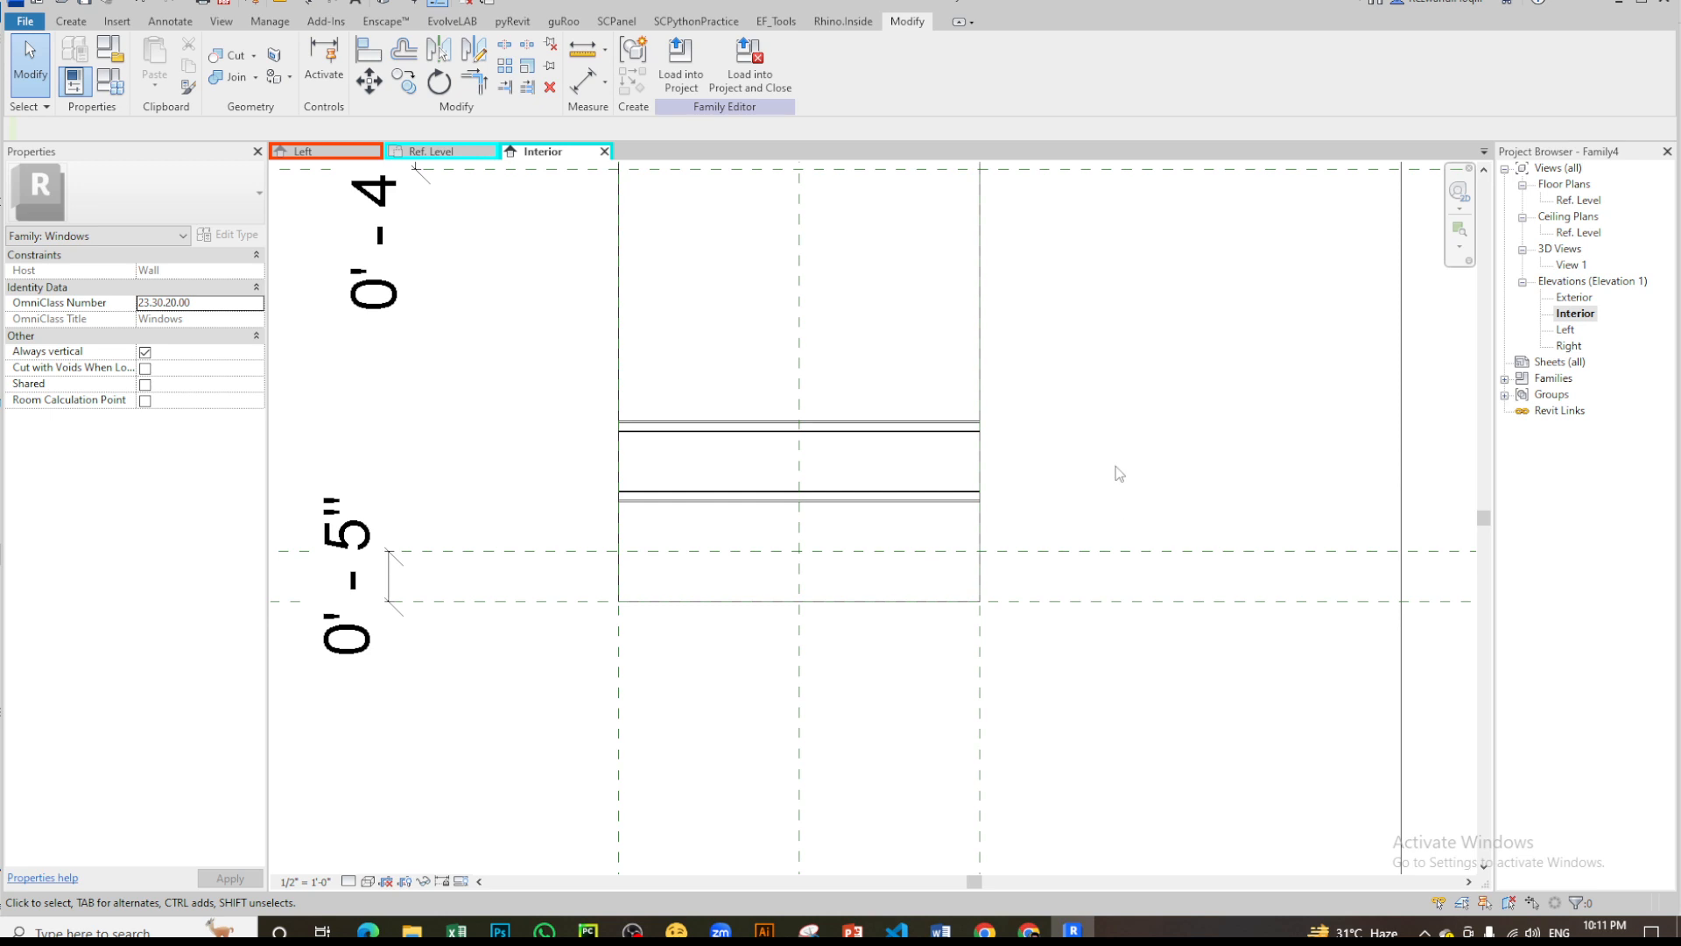
key(r)
key(p)
scroll(1090, 525, down, 4)
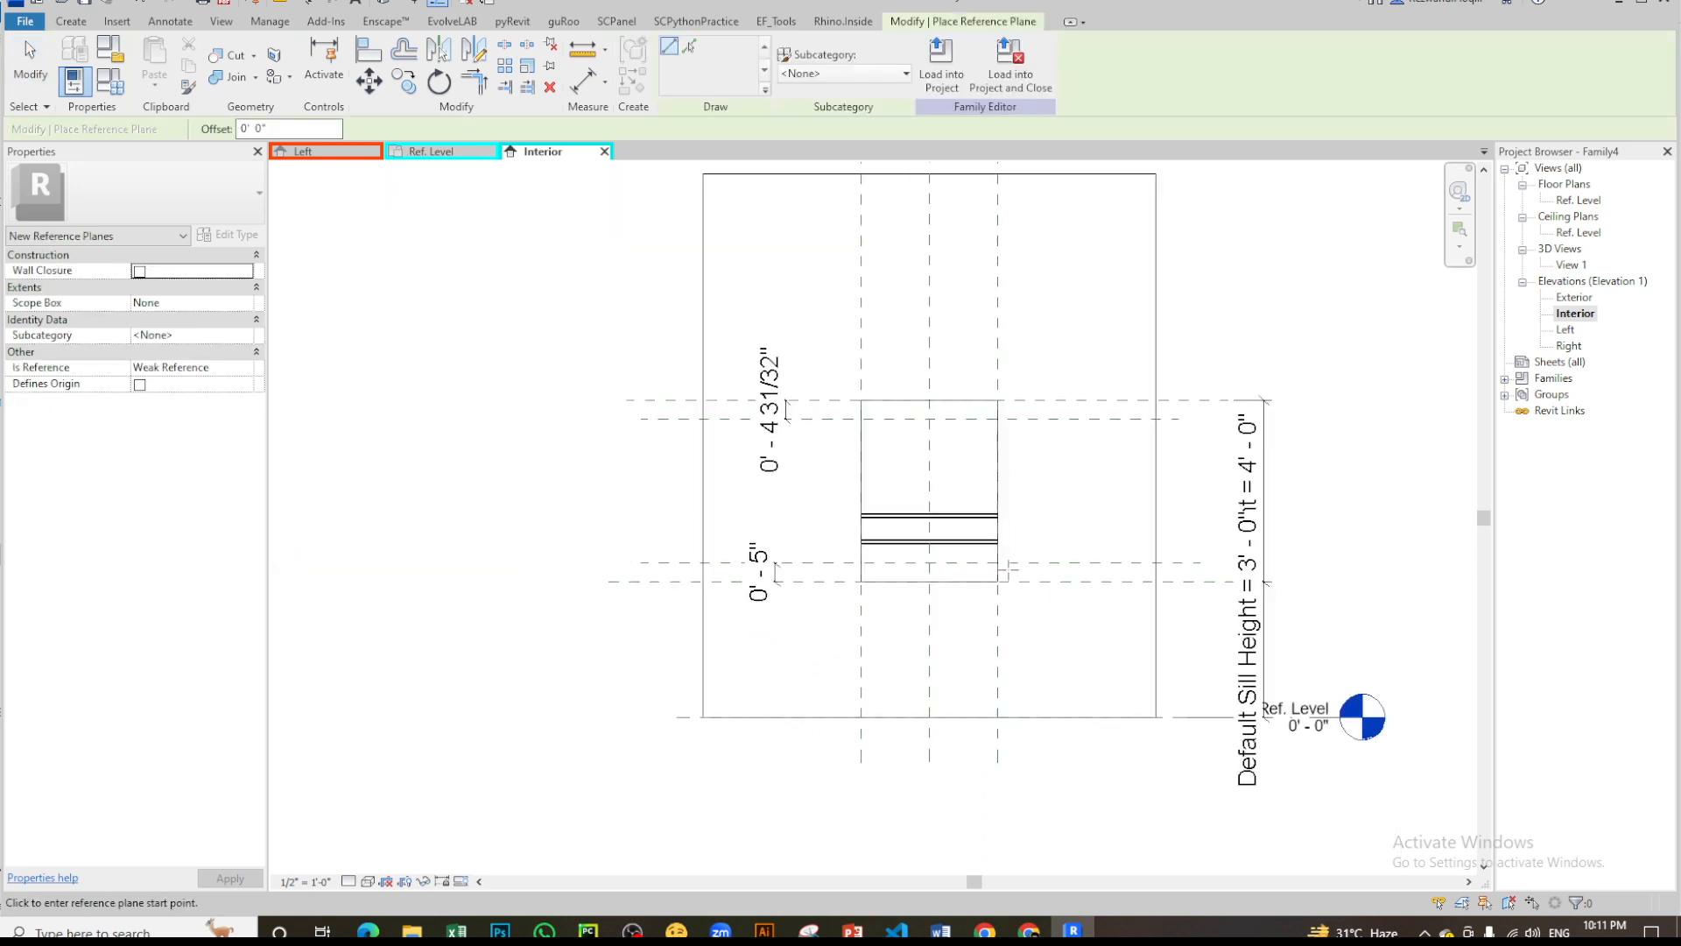
key(Escape)
scroll(1083, 565, up, 4)
scroll(780, 555, down, 2)
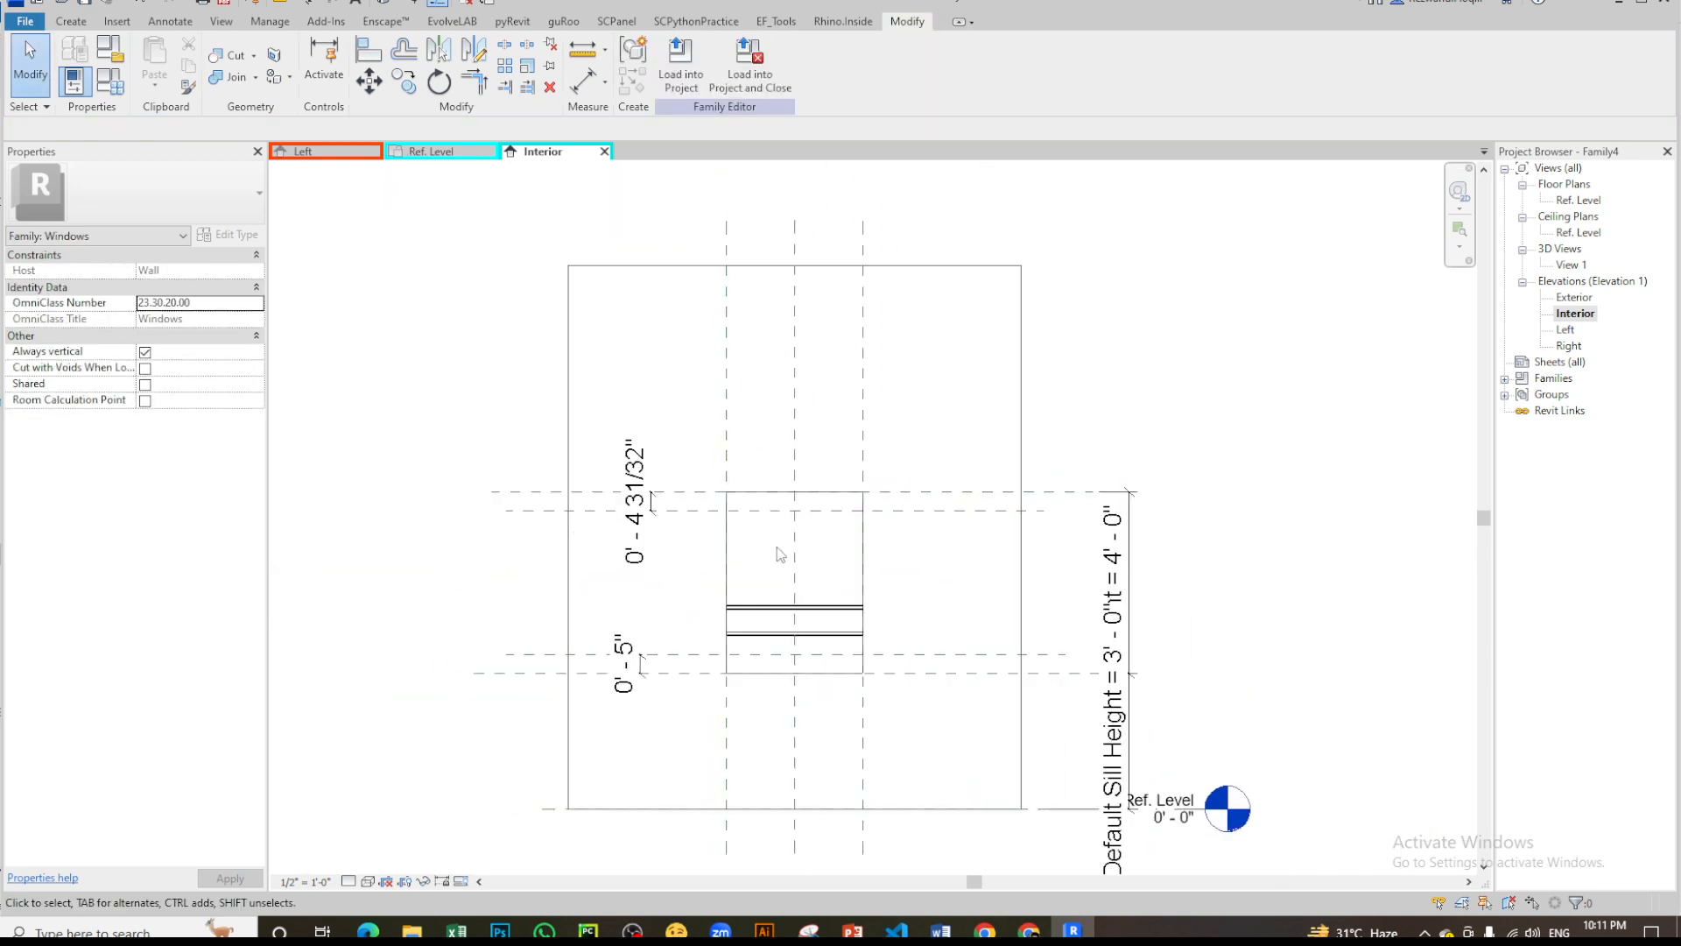
- Label both offset dimensions at the head and sill with a new instance family parameter named sp
scroll(602, 625, up, 3)
click(741, 347)
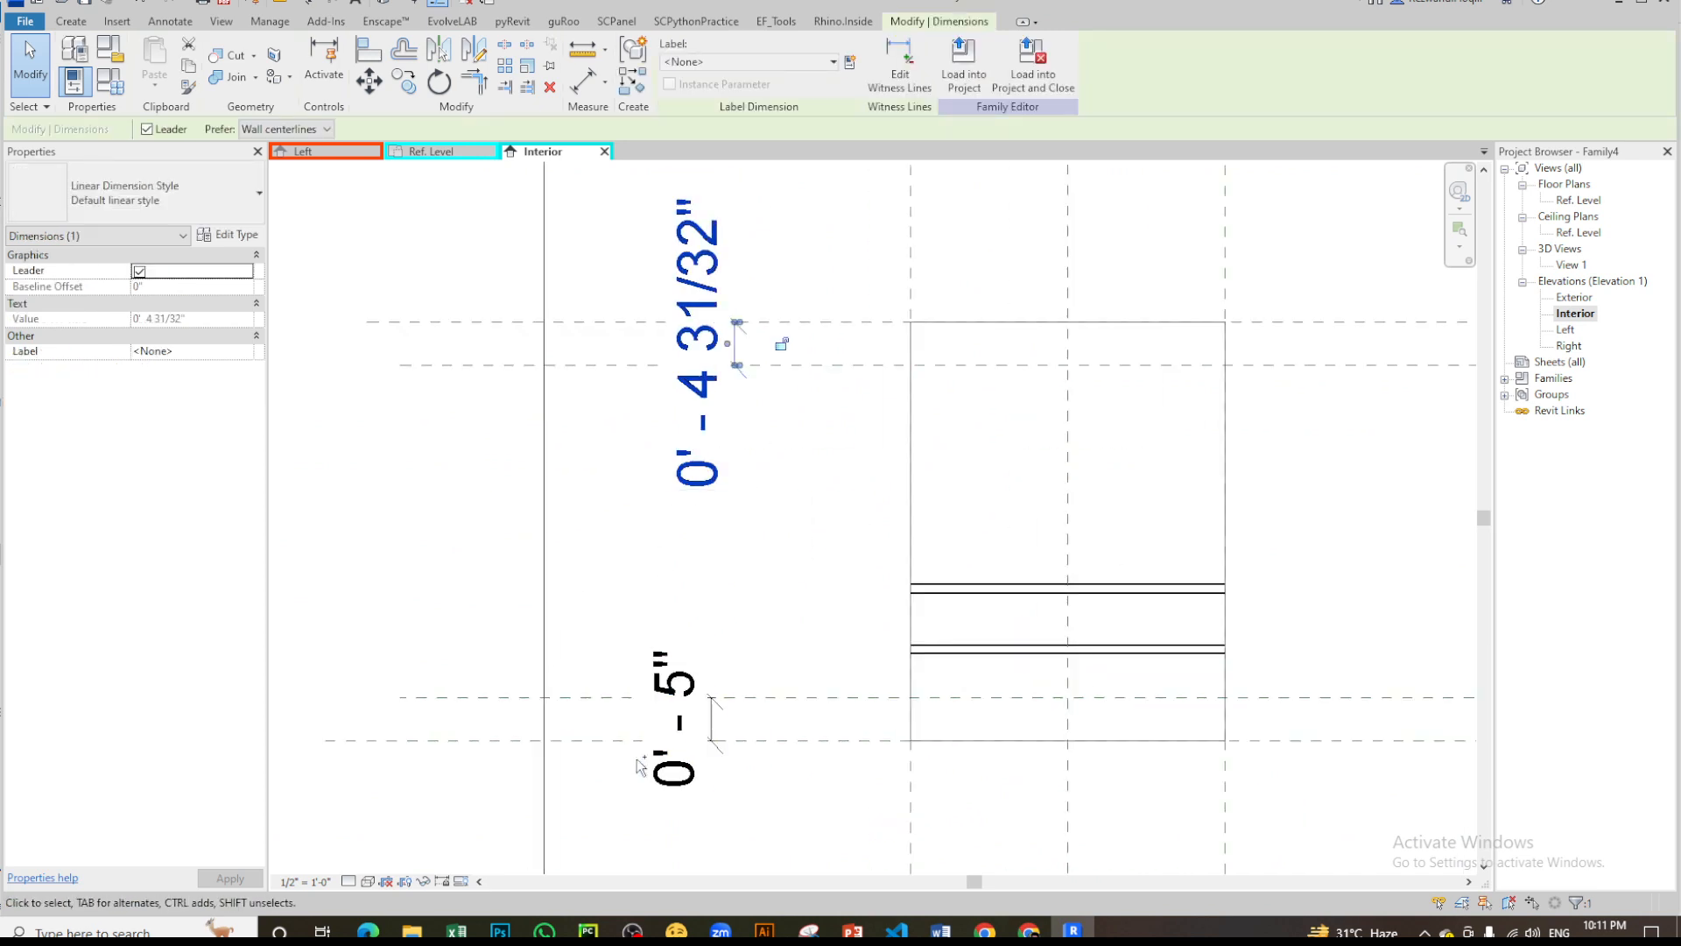
ctrl+click(677, 778)
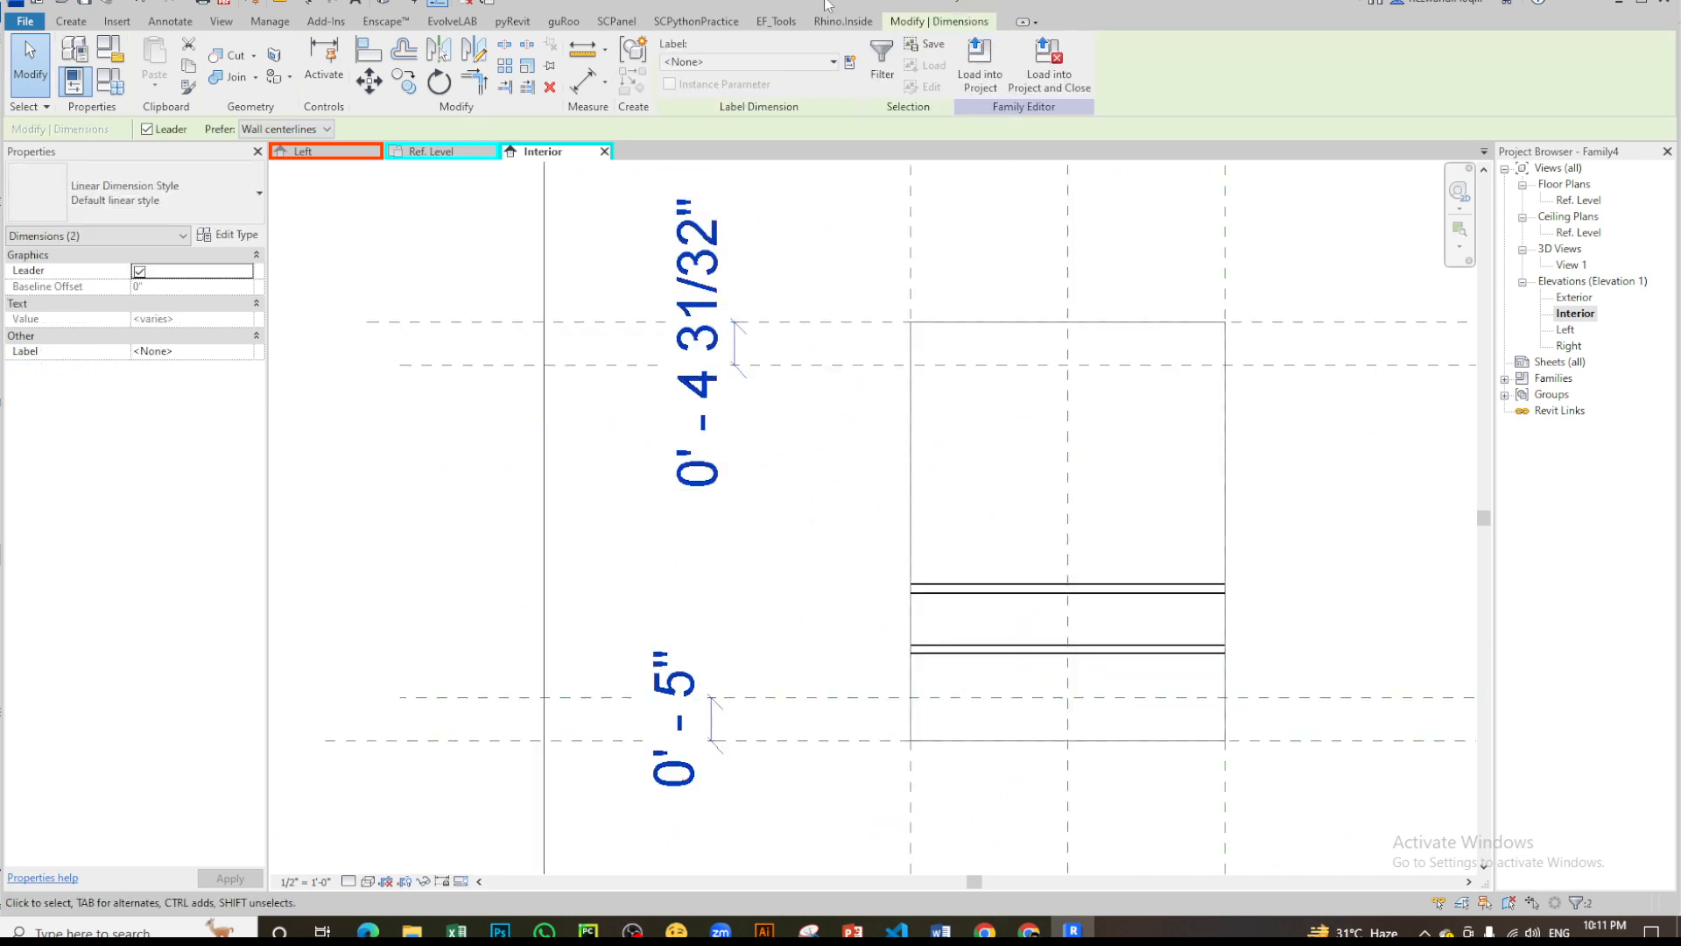
click(850, 62)
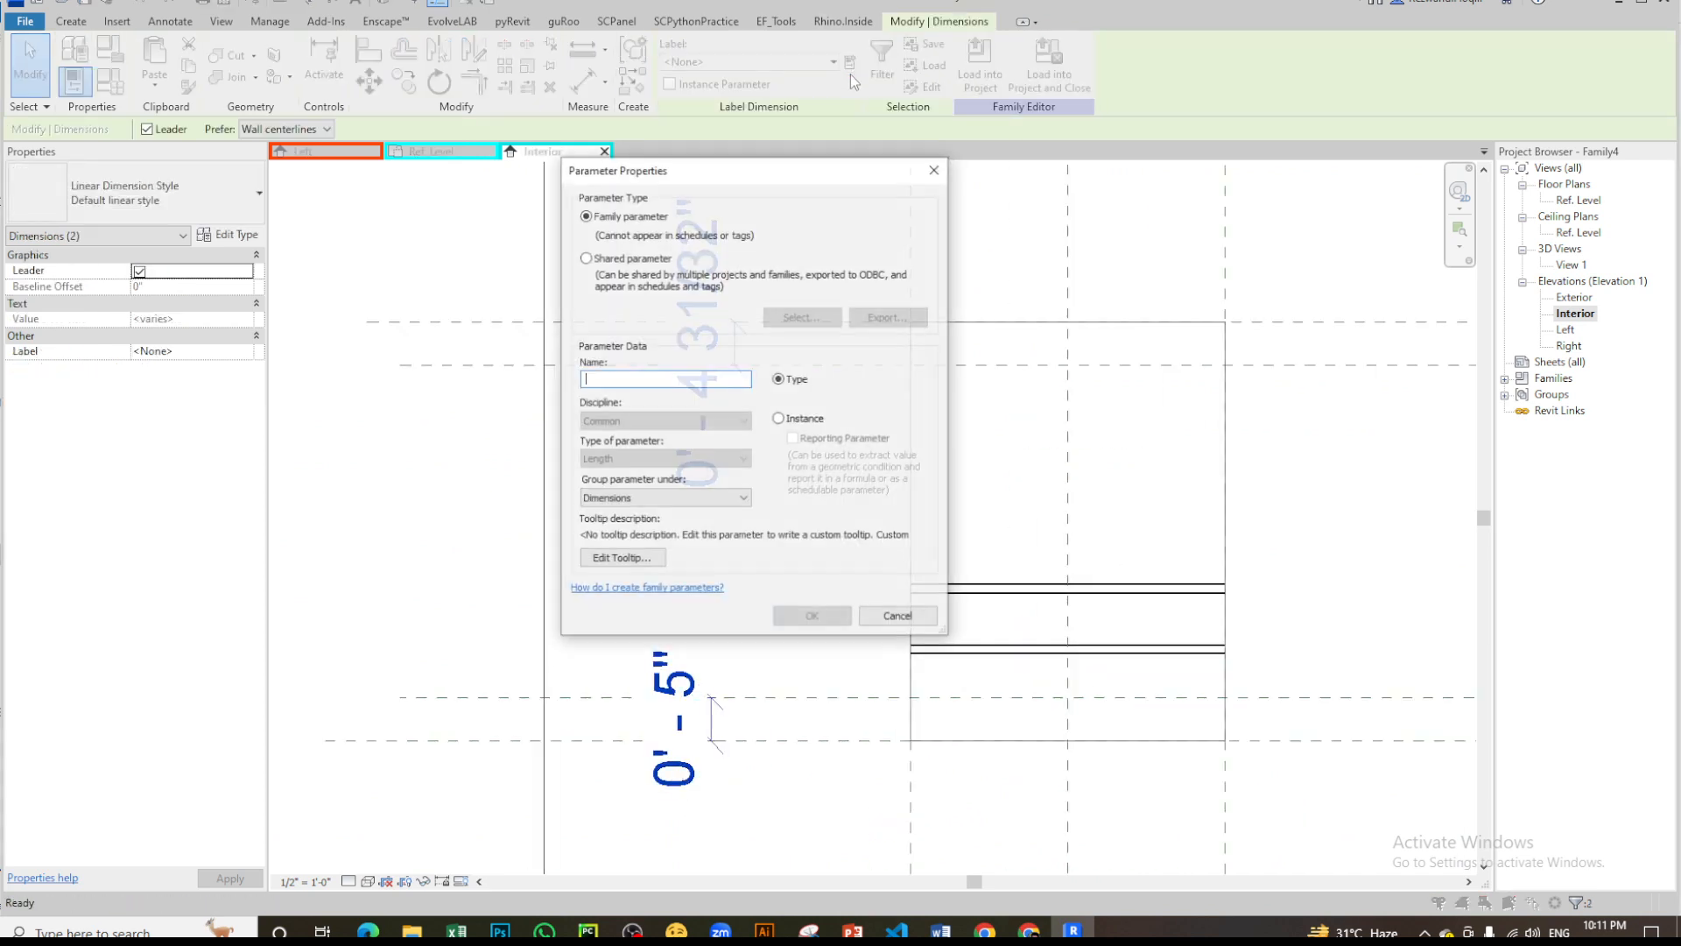
click(802, 420)
click(813, 617)
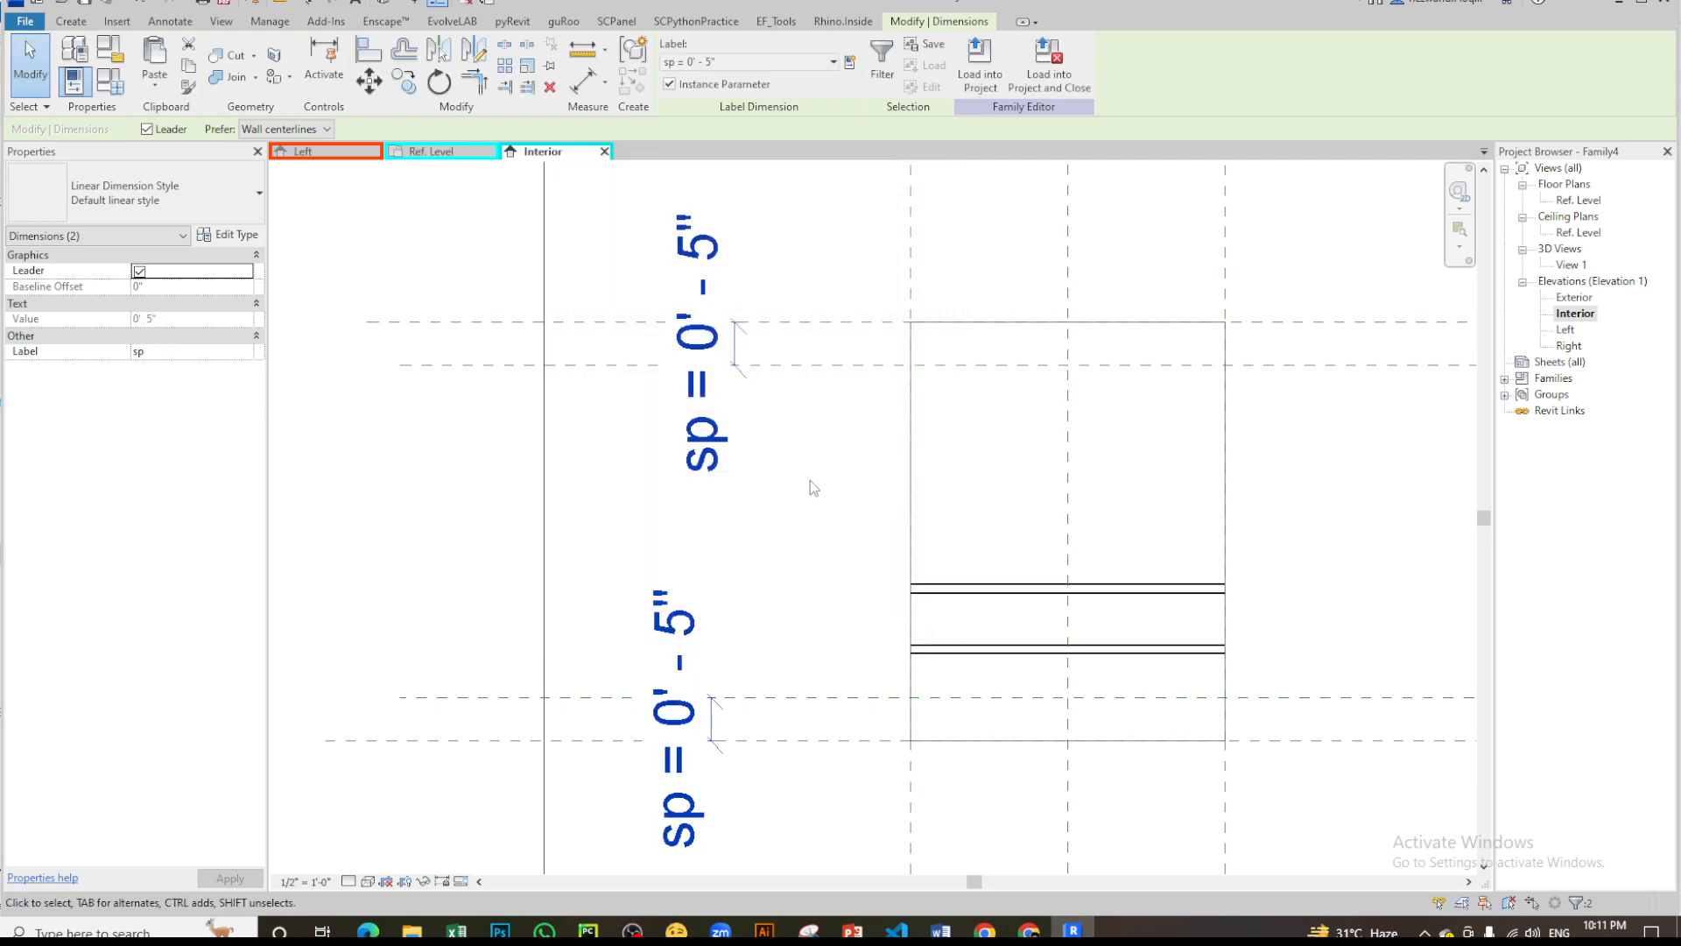
scroll(809, 447, down, 4)
scroll(908, 445, up, 3)
click(864, 631)
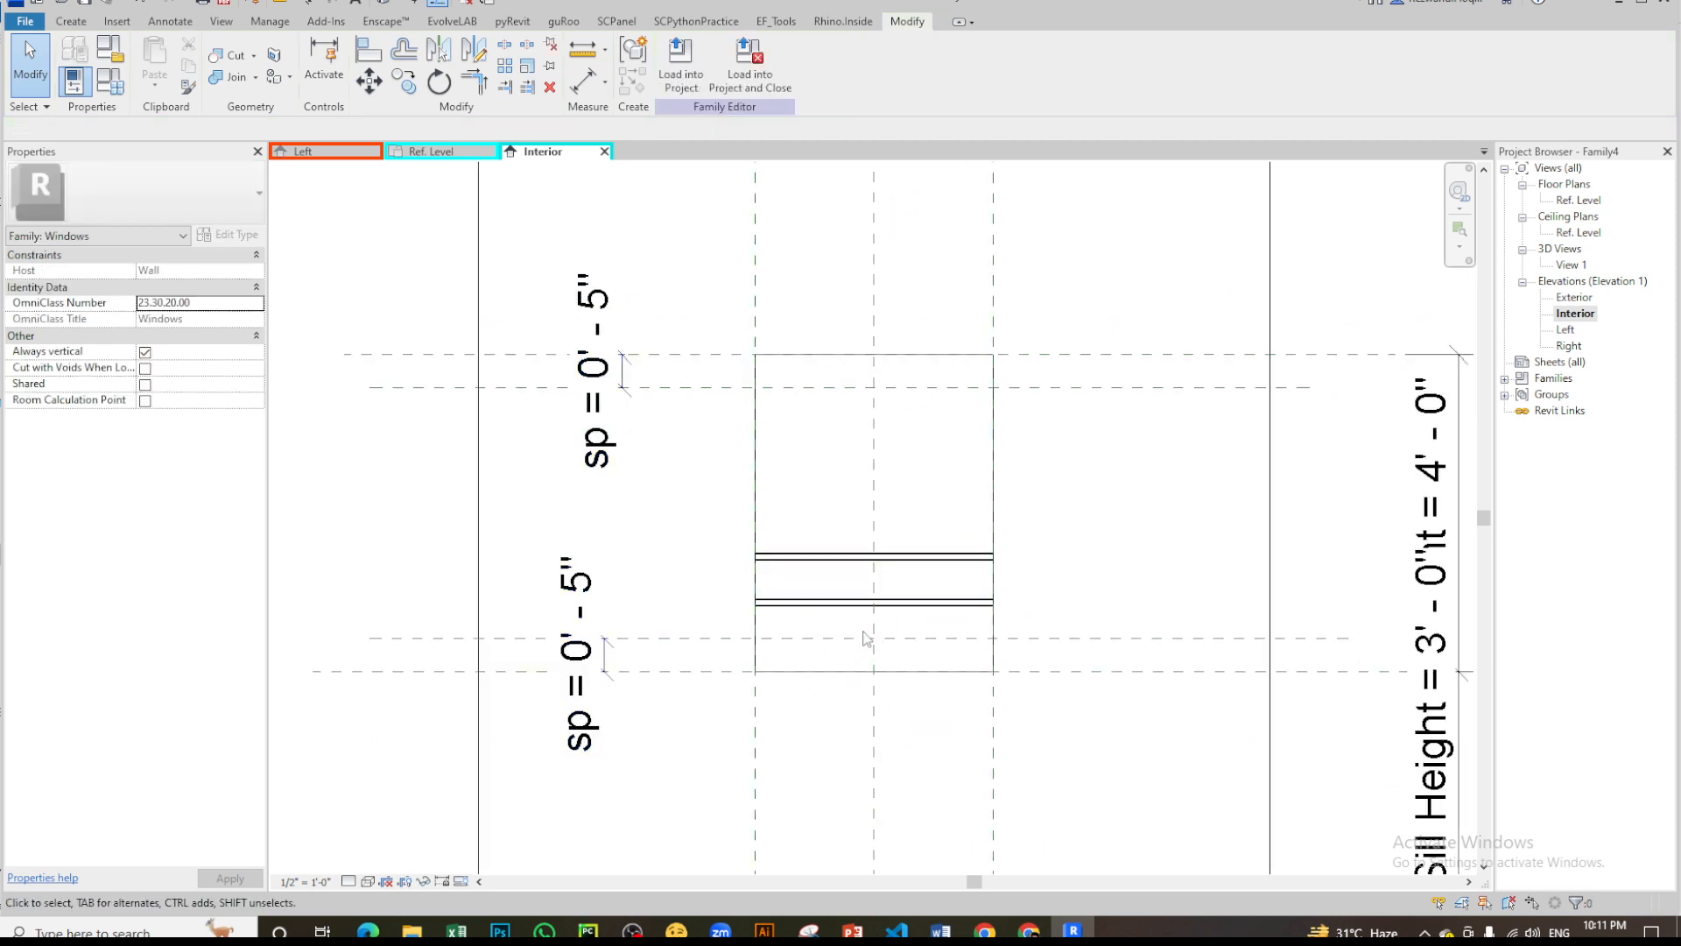
- Align the louver's horizontal centre reference to the lower offset reference plane above the sill
key(a)
key(l)
click(998, 638)
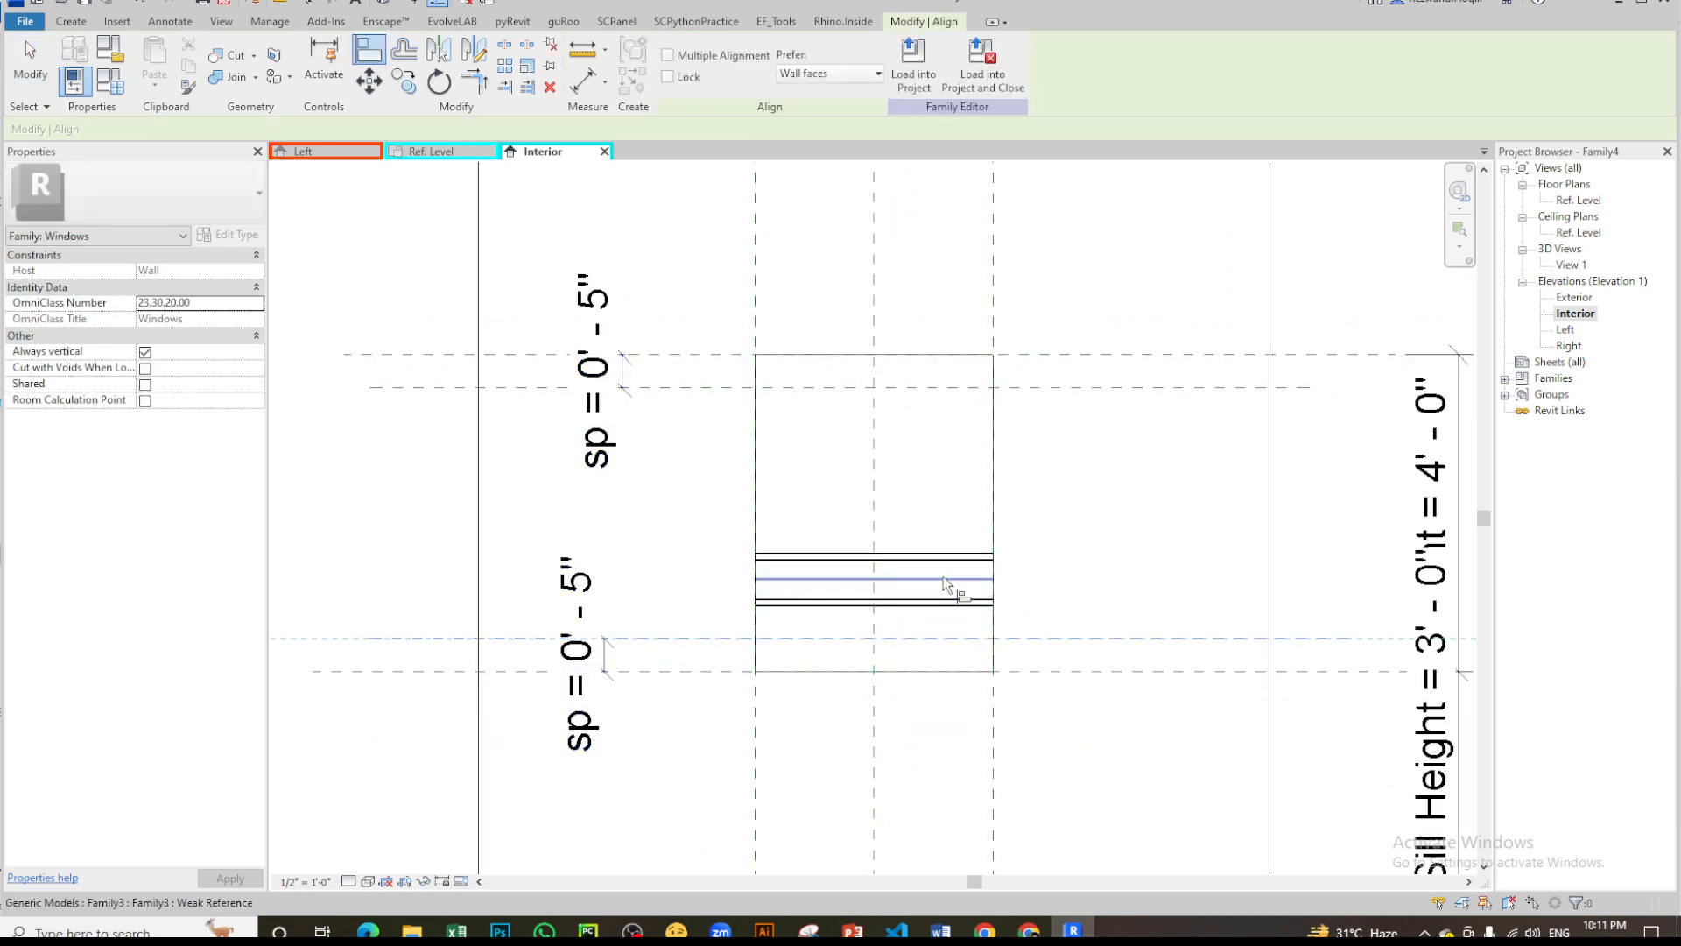
click(946, 579)
scroll(983, 488, down, 3)
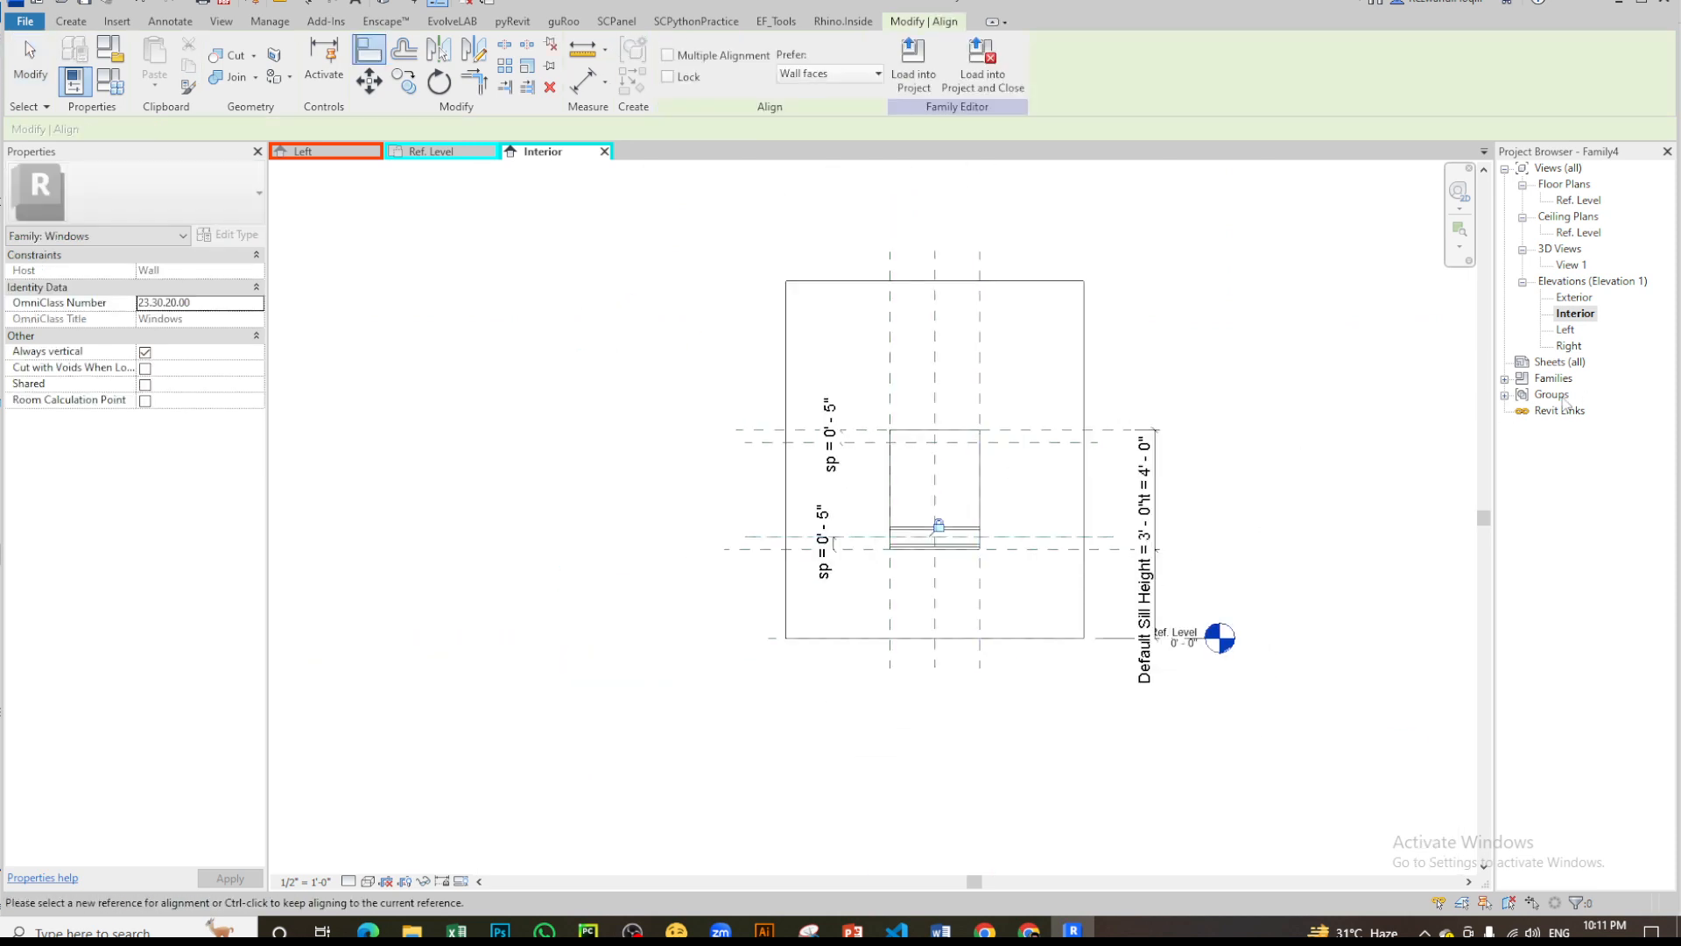
key(Escape)
key(Escape)
- Array the louver upward with 2 grouped and associated members, spacing to Last, placing the copy just below the upper offset reference plane
scroll(950, 510, up, 2)
click(954, 534)
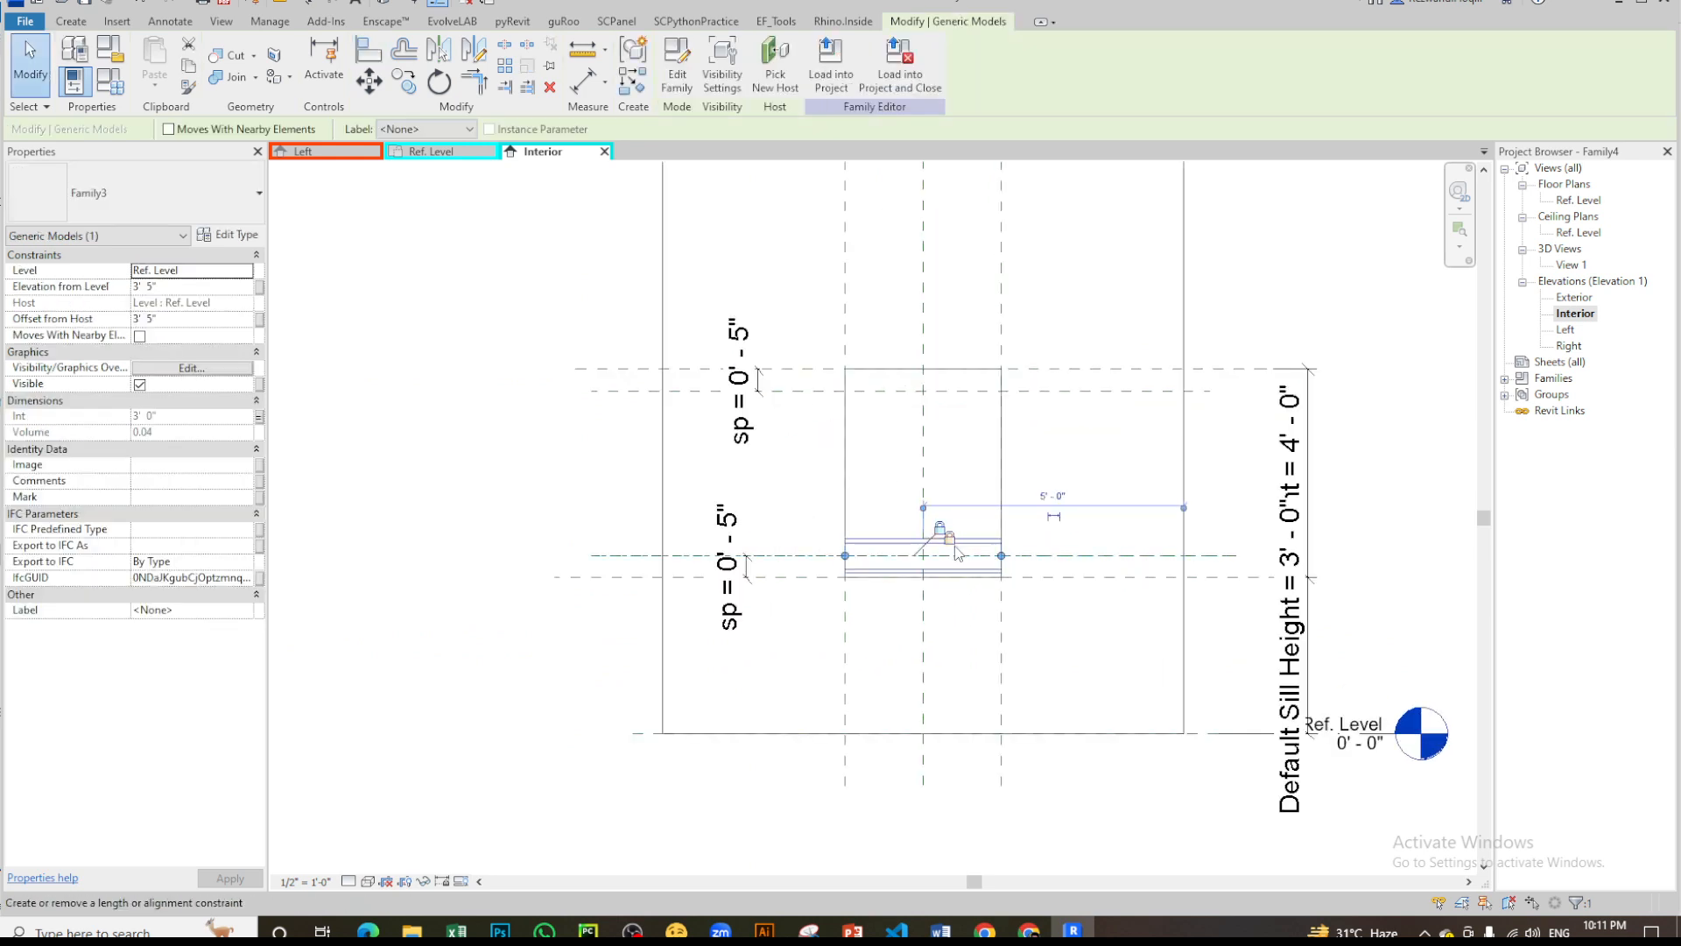
key(Escape)
click(938, 539)
click(505, 67)
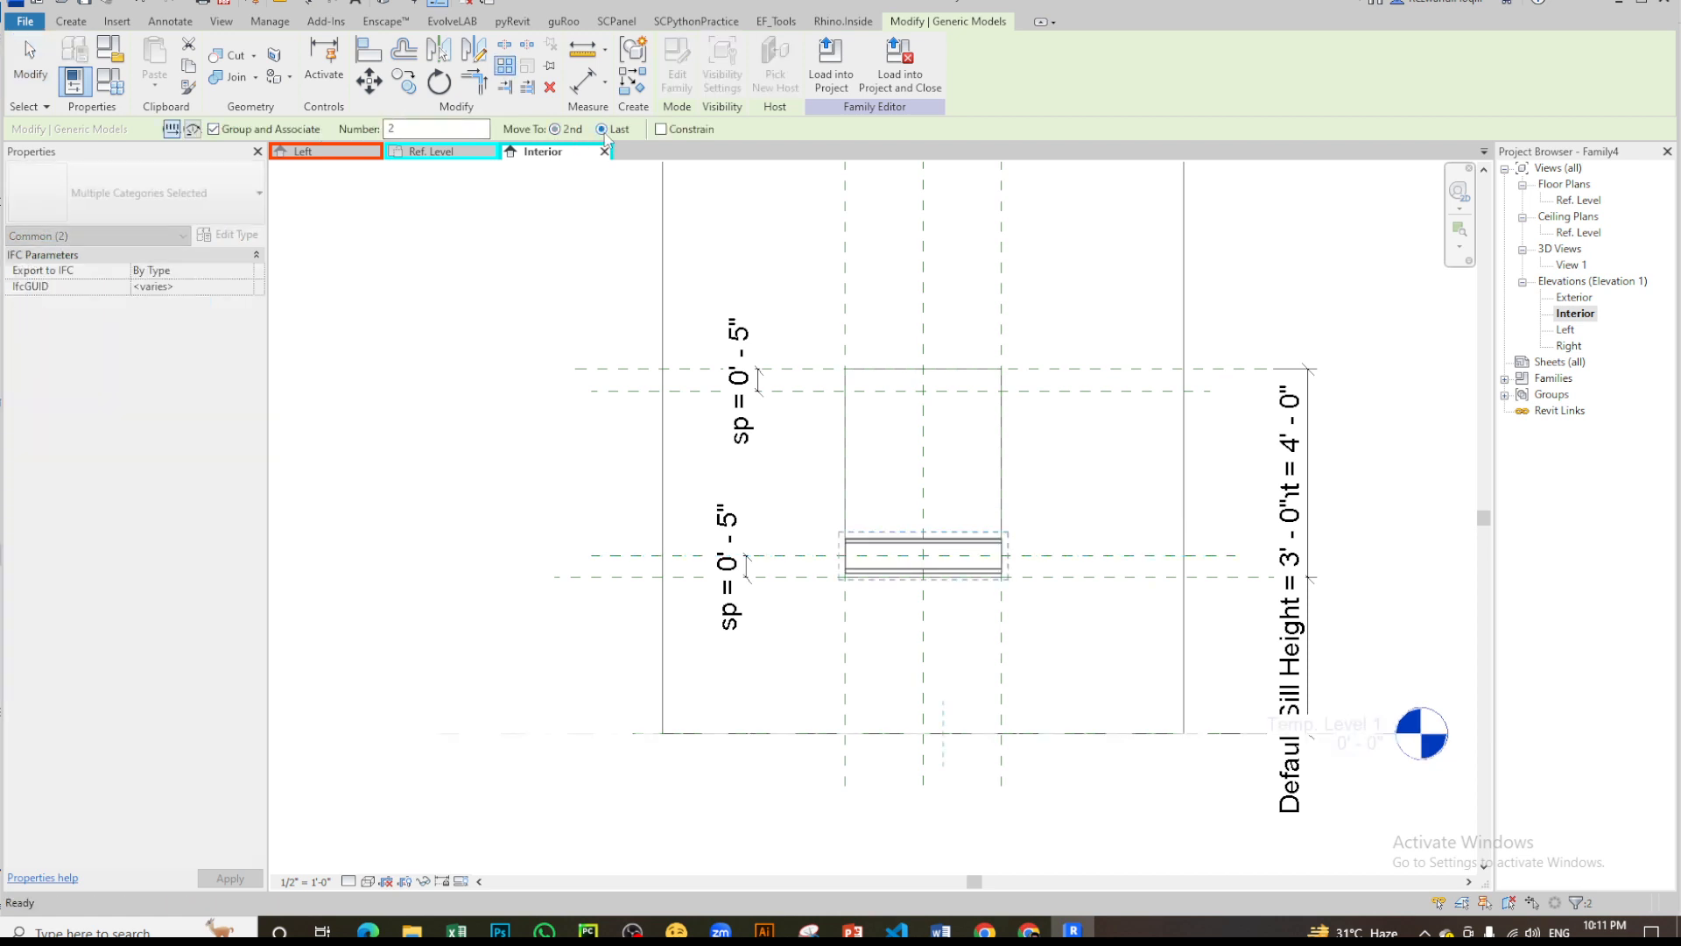
click(976, 561)
scroll(956, 430, up, 2)
click(990, 426)
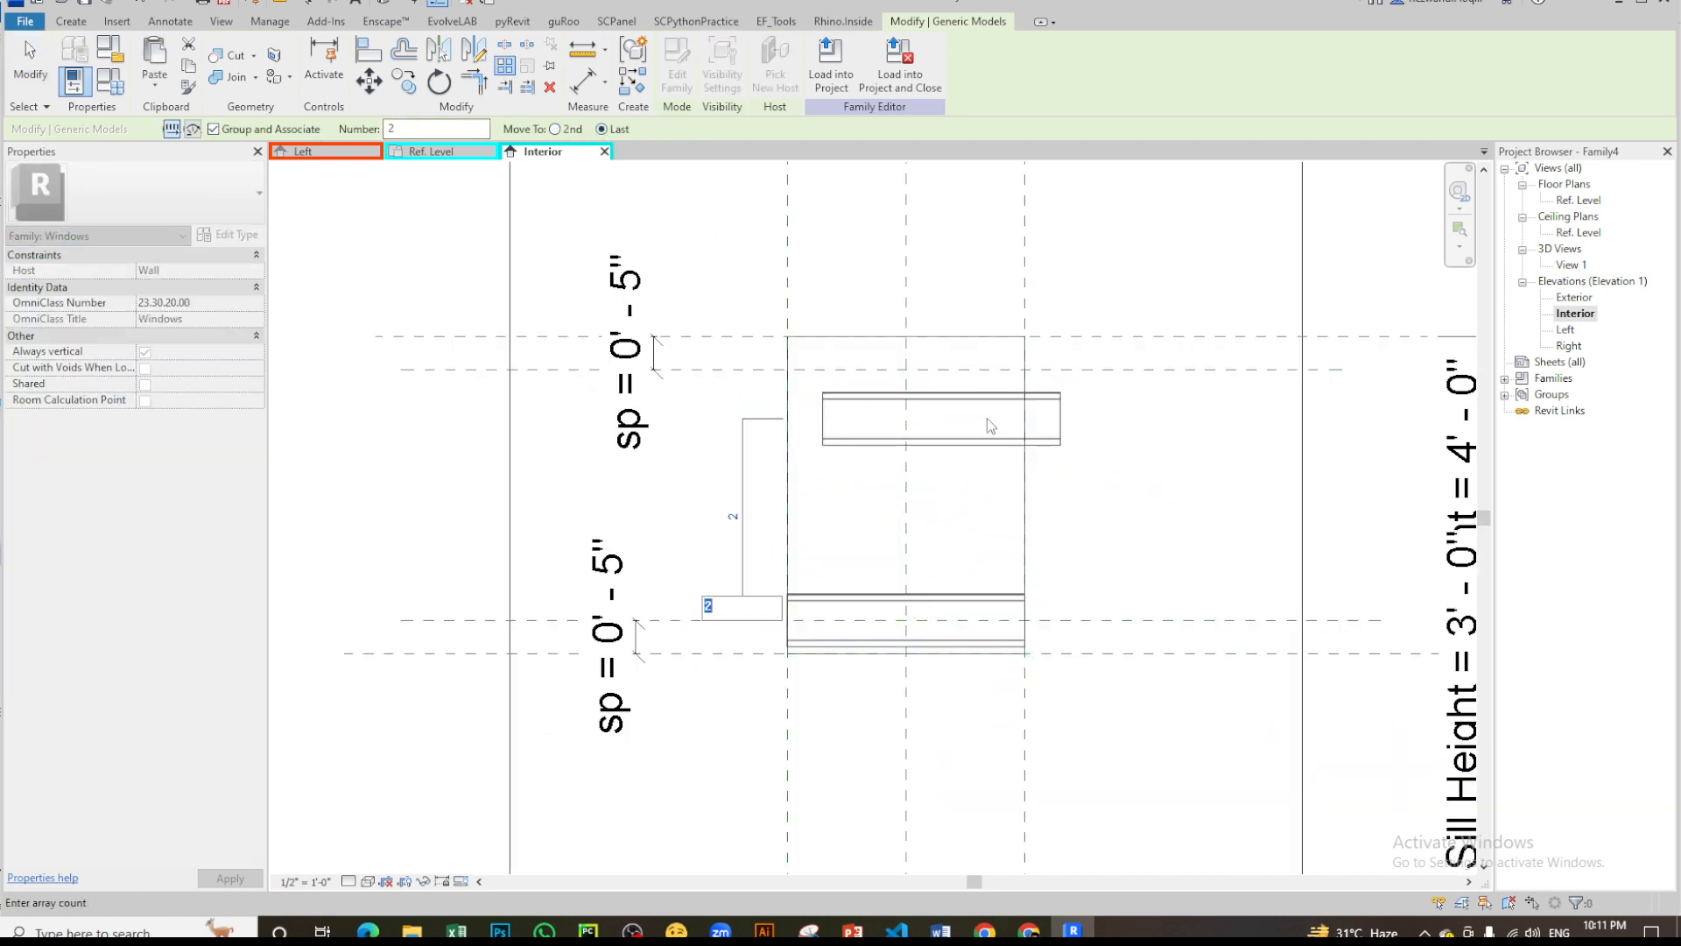
scroll(1013, 323, up, 3)
scroll(943, 477, down, 4)
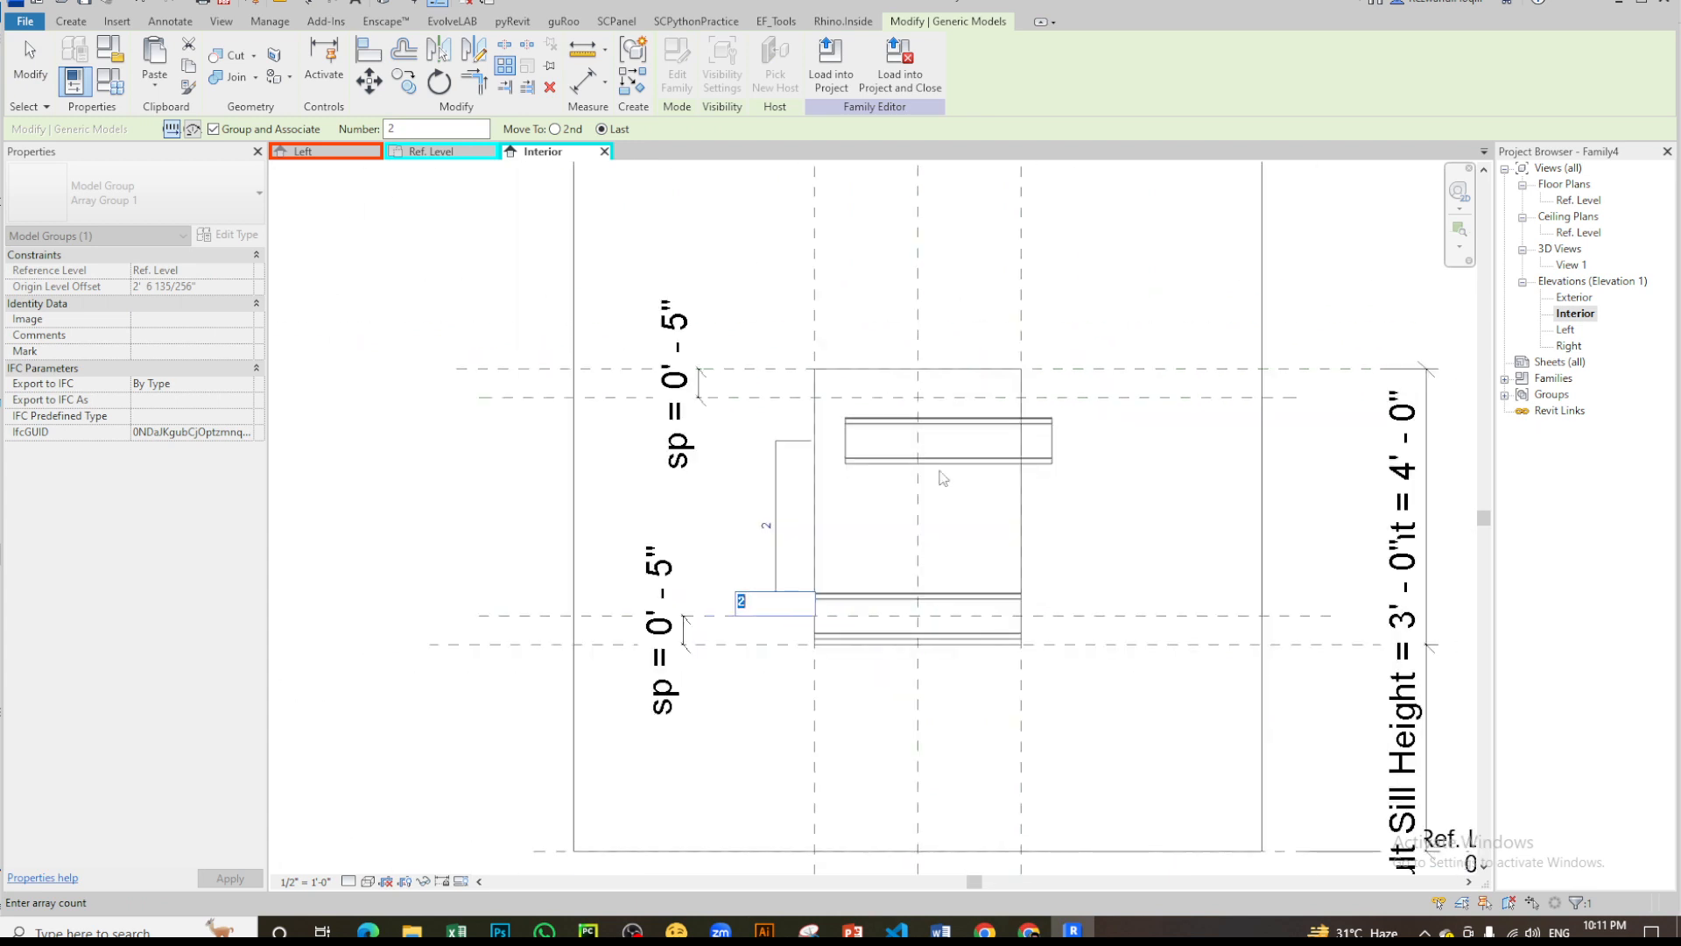
click(955, 498)
click(955, 498)
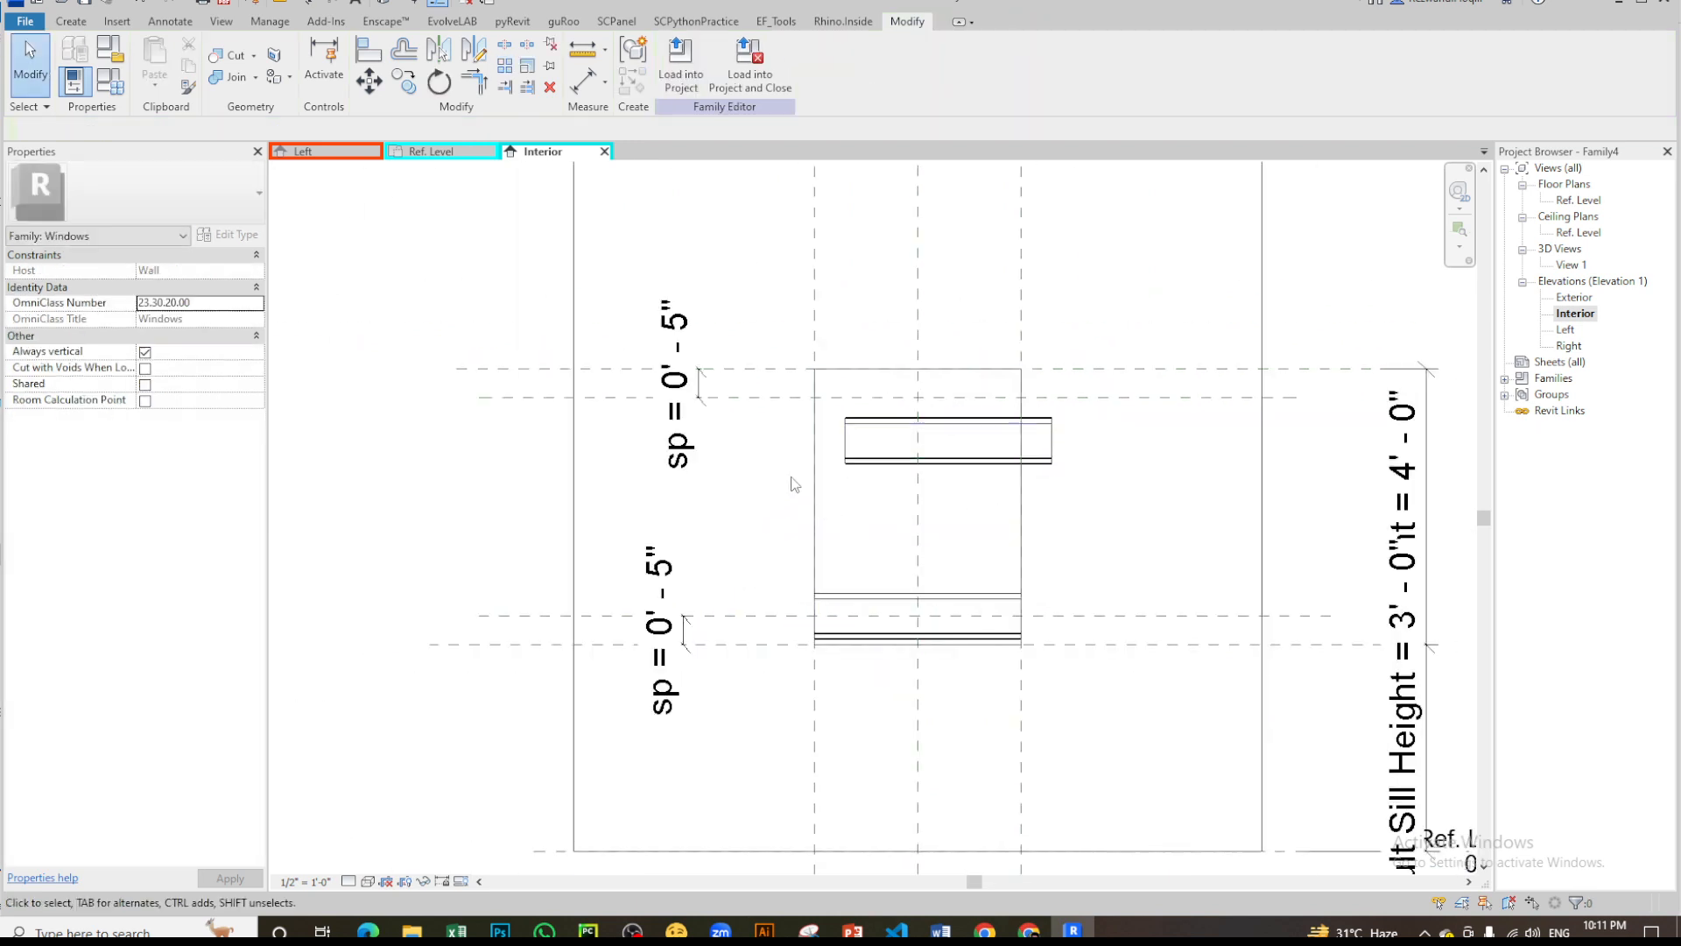
- Align the upper louver copy's horizontal centre reference to the upper offset reference plane and lock the alignment
click(855, 450)
key(a)
key(l)
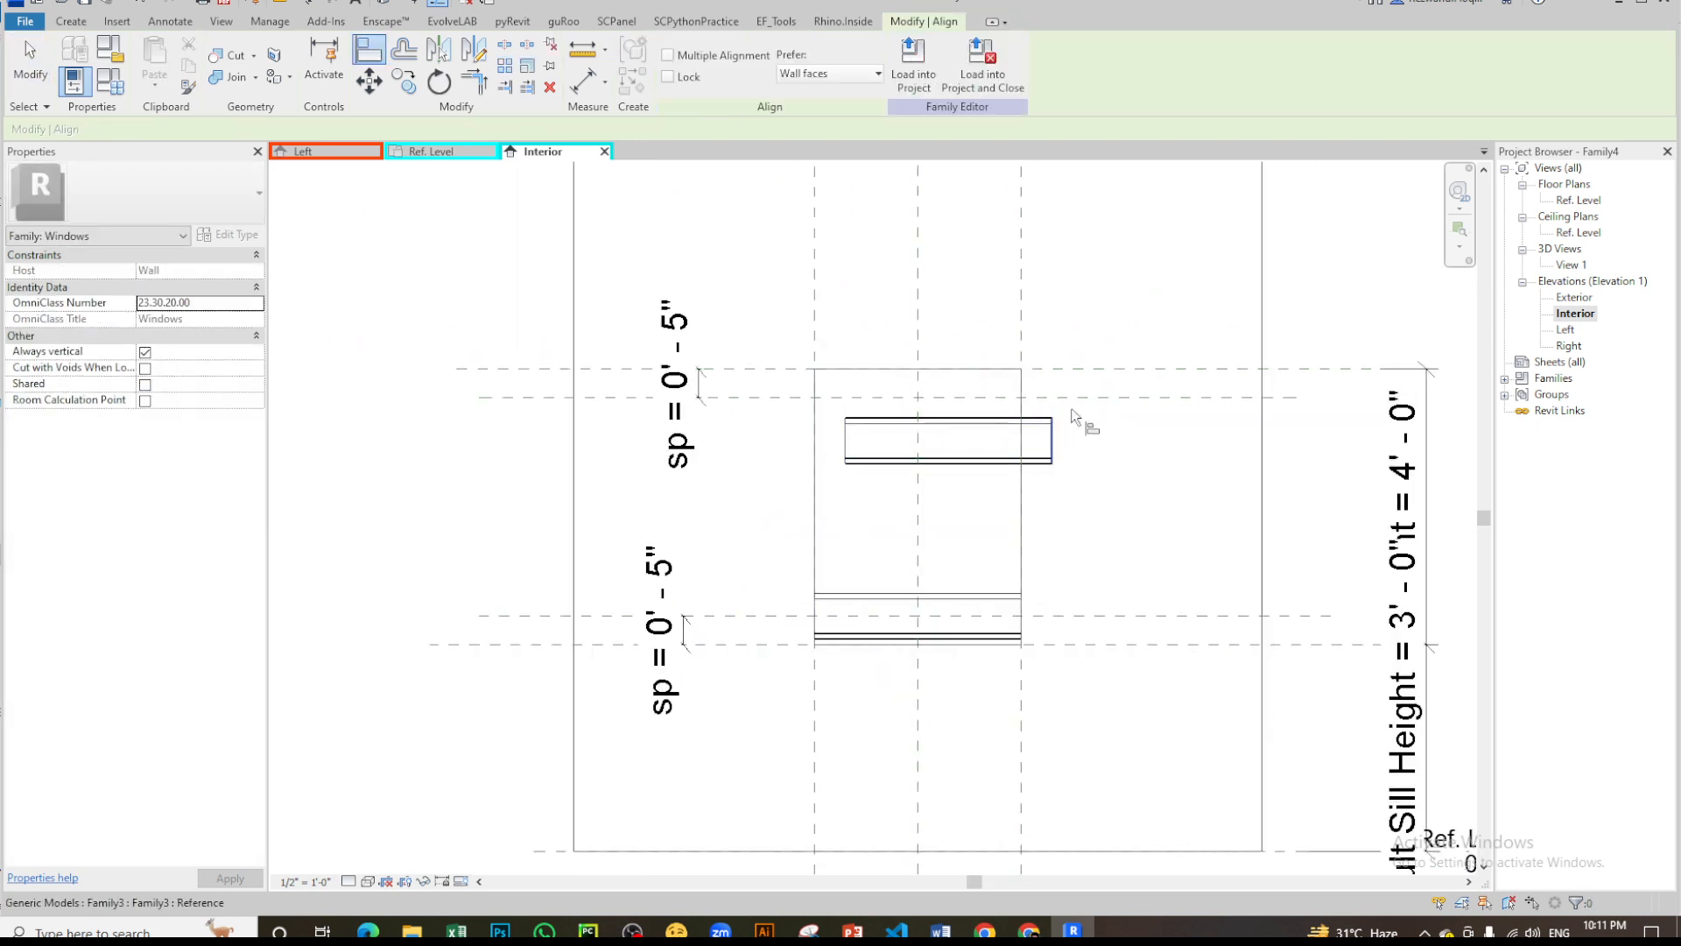
click(1084, 399)
scroll(950, 446, up, 3)
click(947, 443)
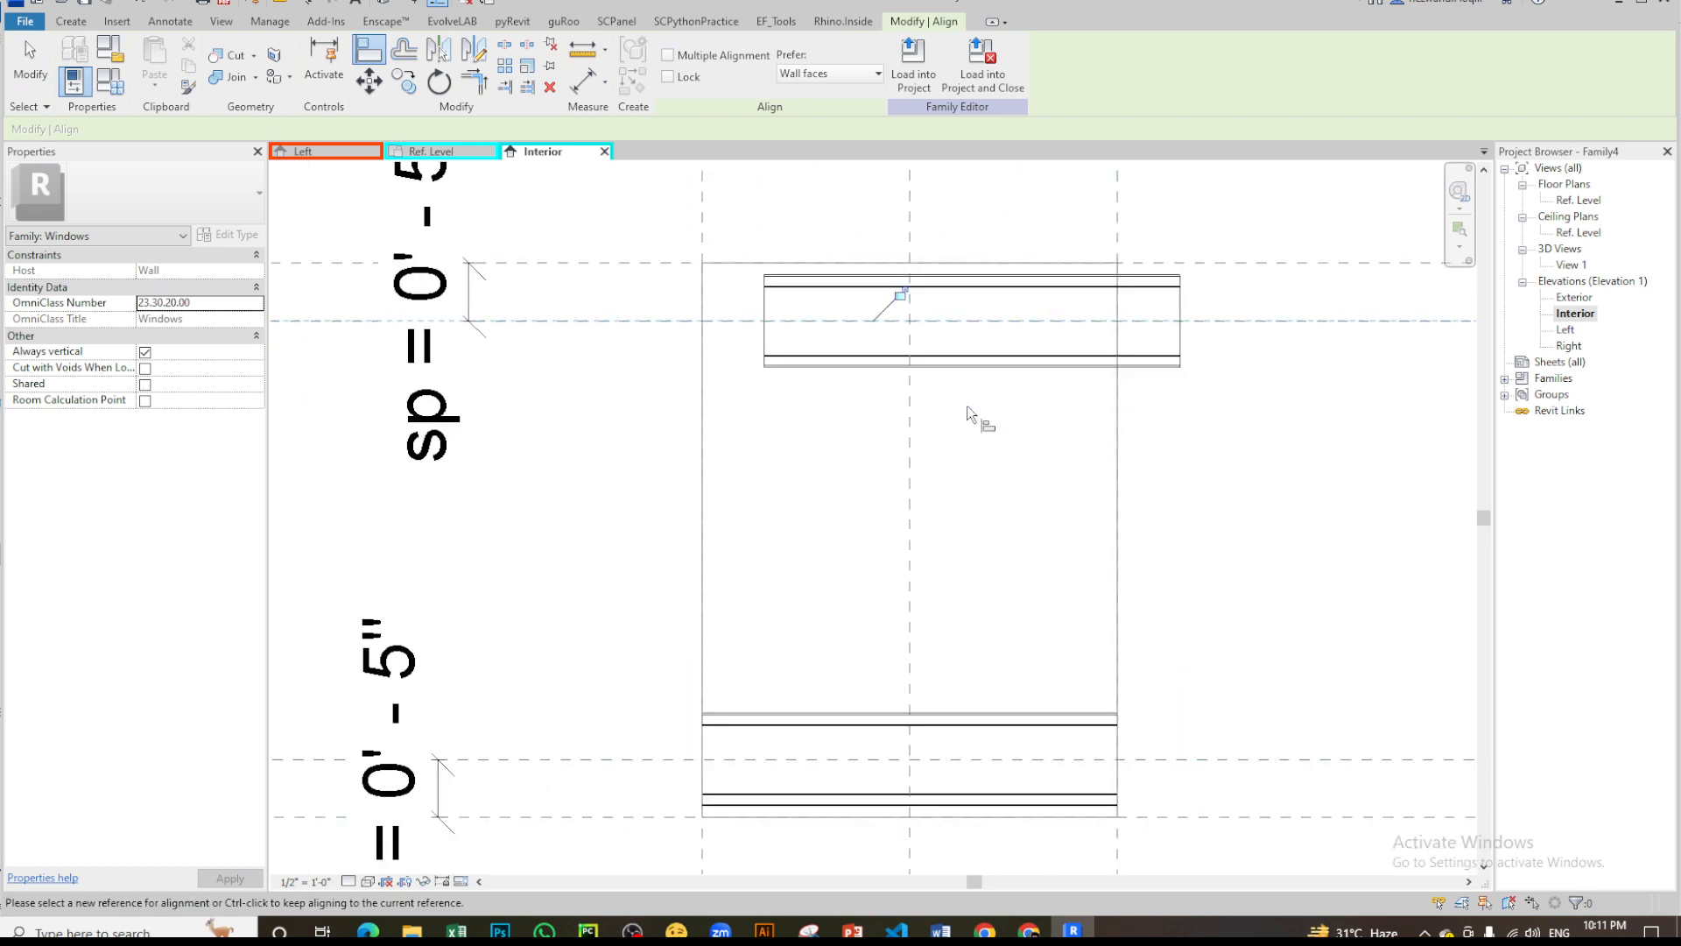
click(899, 295)
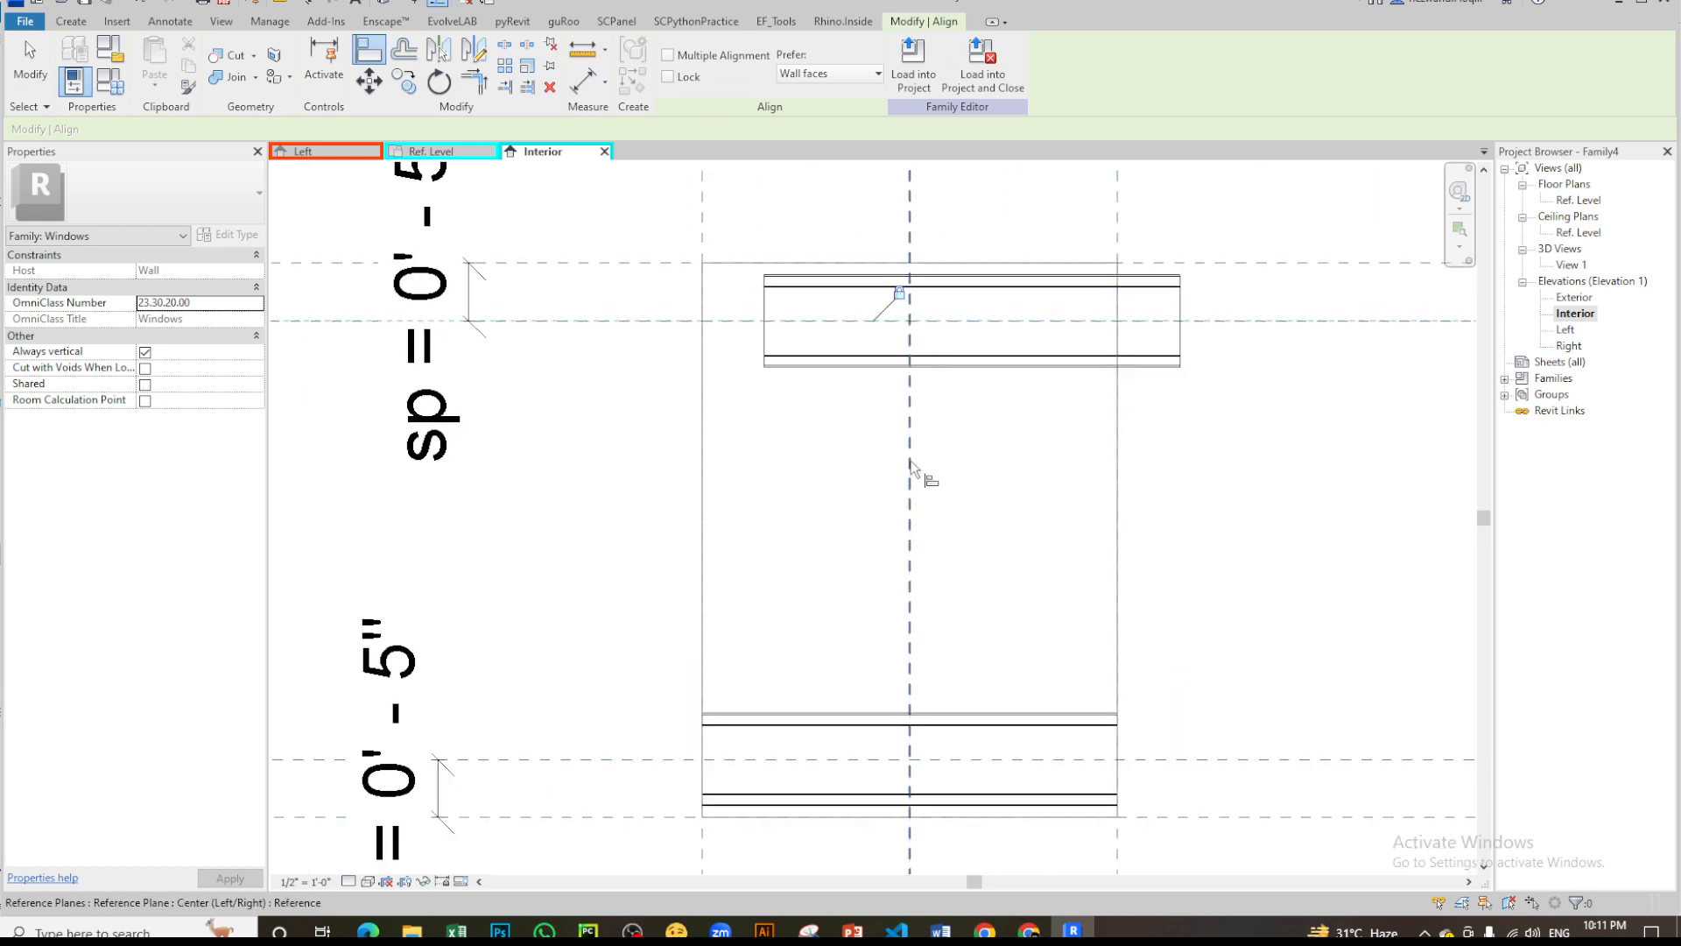
- Align the upper louver copy to the Center (Left/Right) reference plane and lock the alignment
click(911, 466)
click(981, 344)
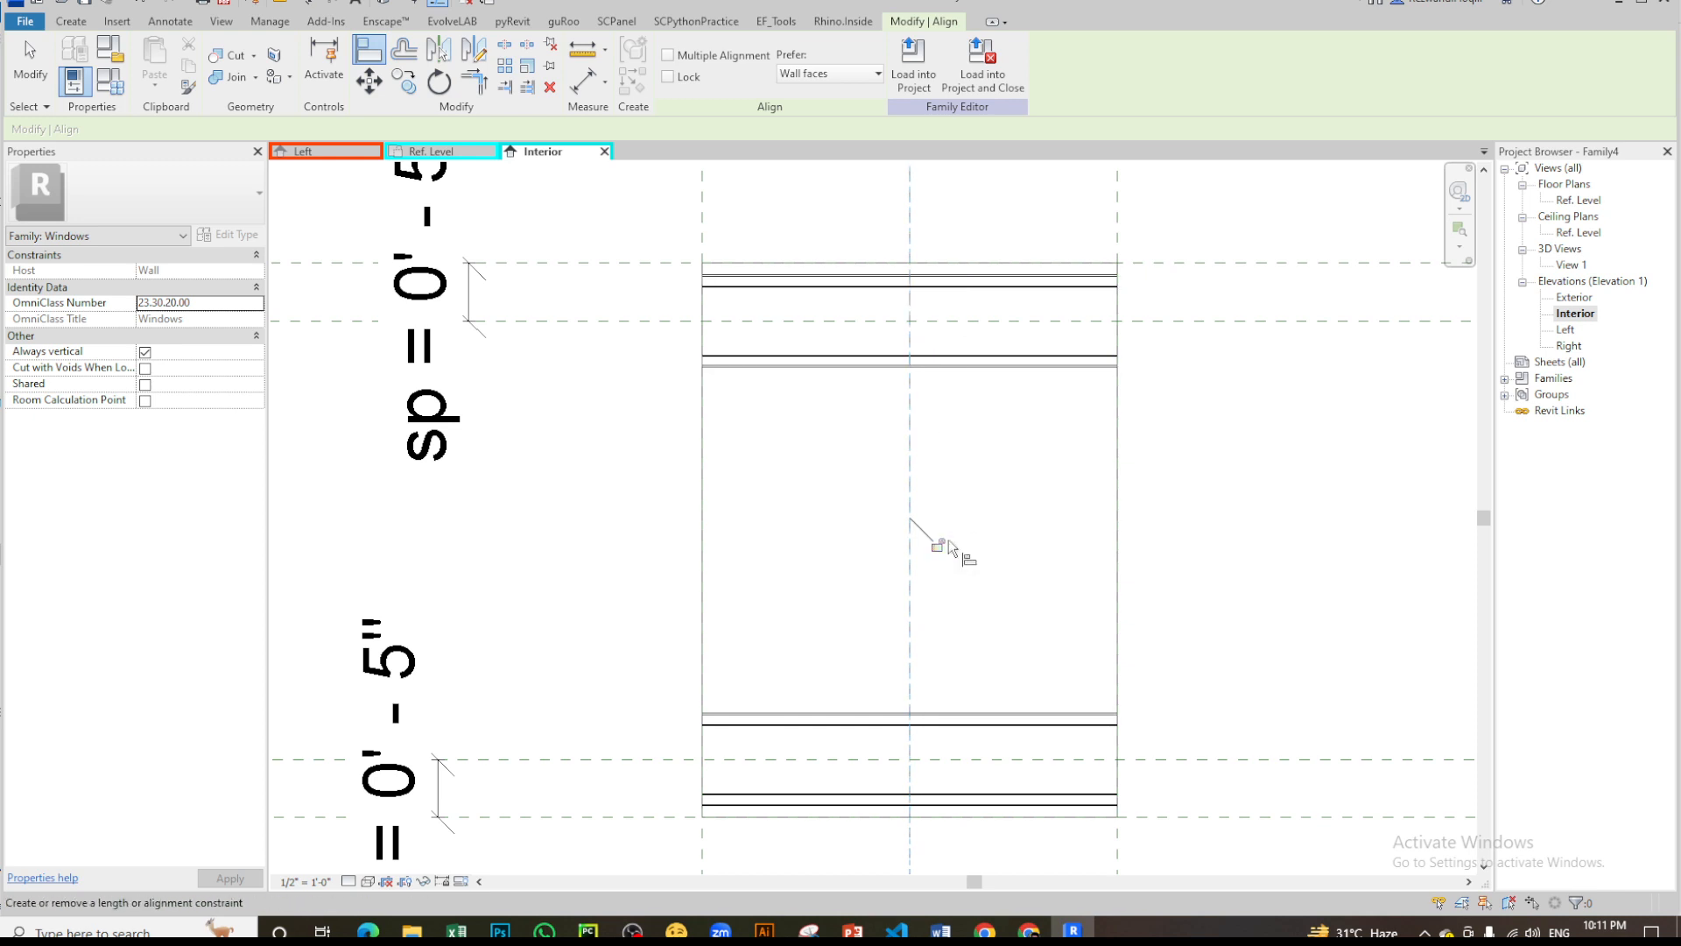
click(937, 544)
scroll(967, 507, down, 2)
key(Escape)
- Label the louver array's member count with a new instance family parameter named no
click(969, 436)
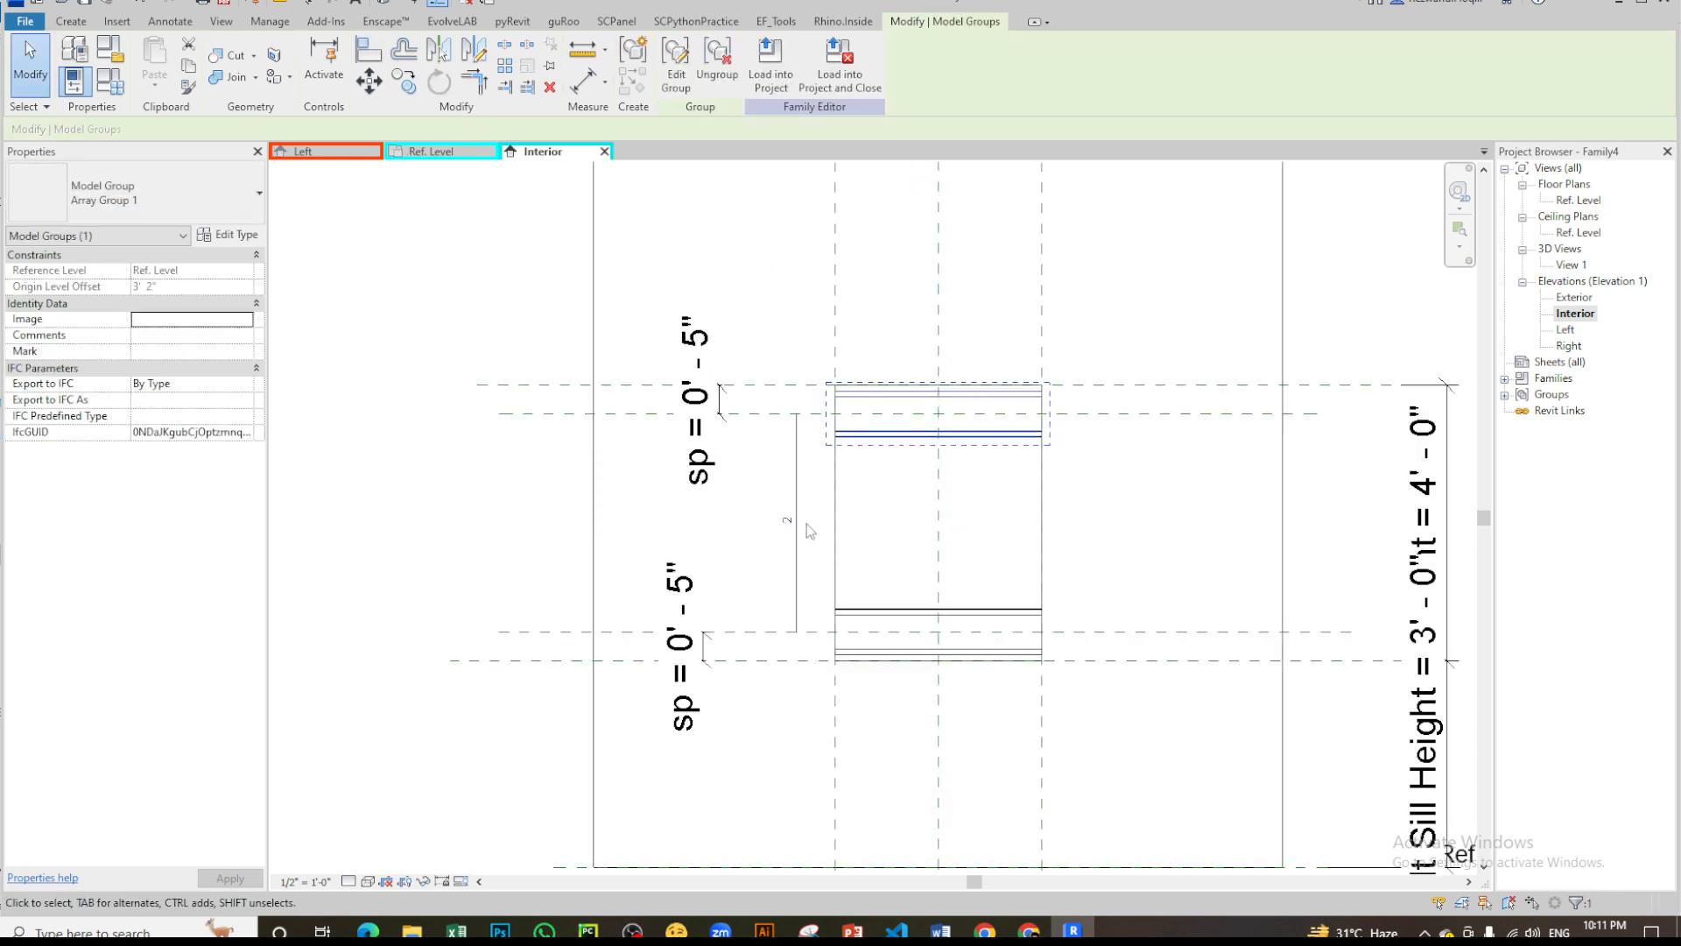
click(797, 481)
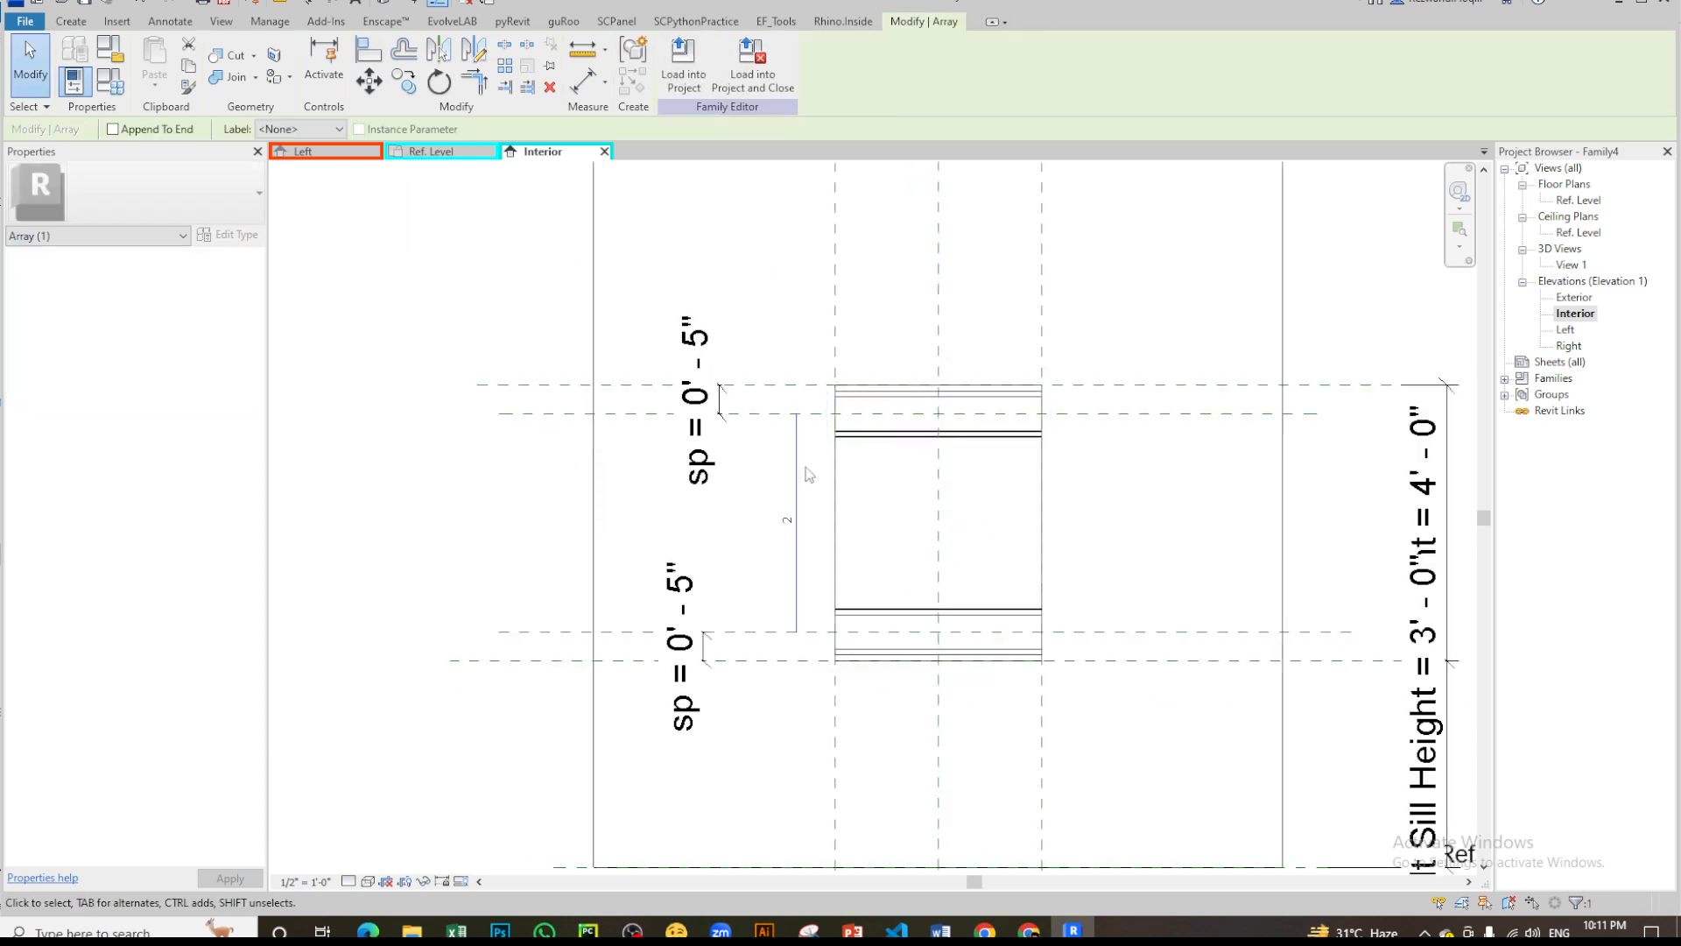
click(298, 130)
click(298, 159)
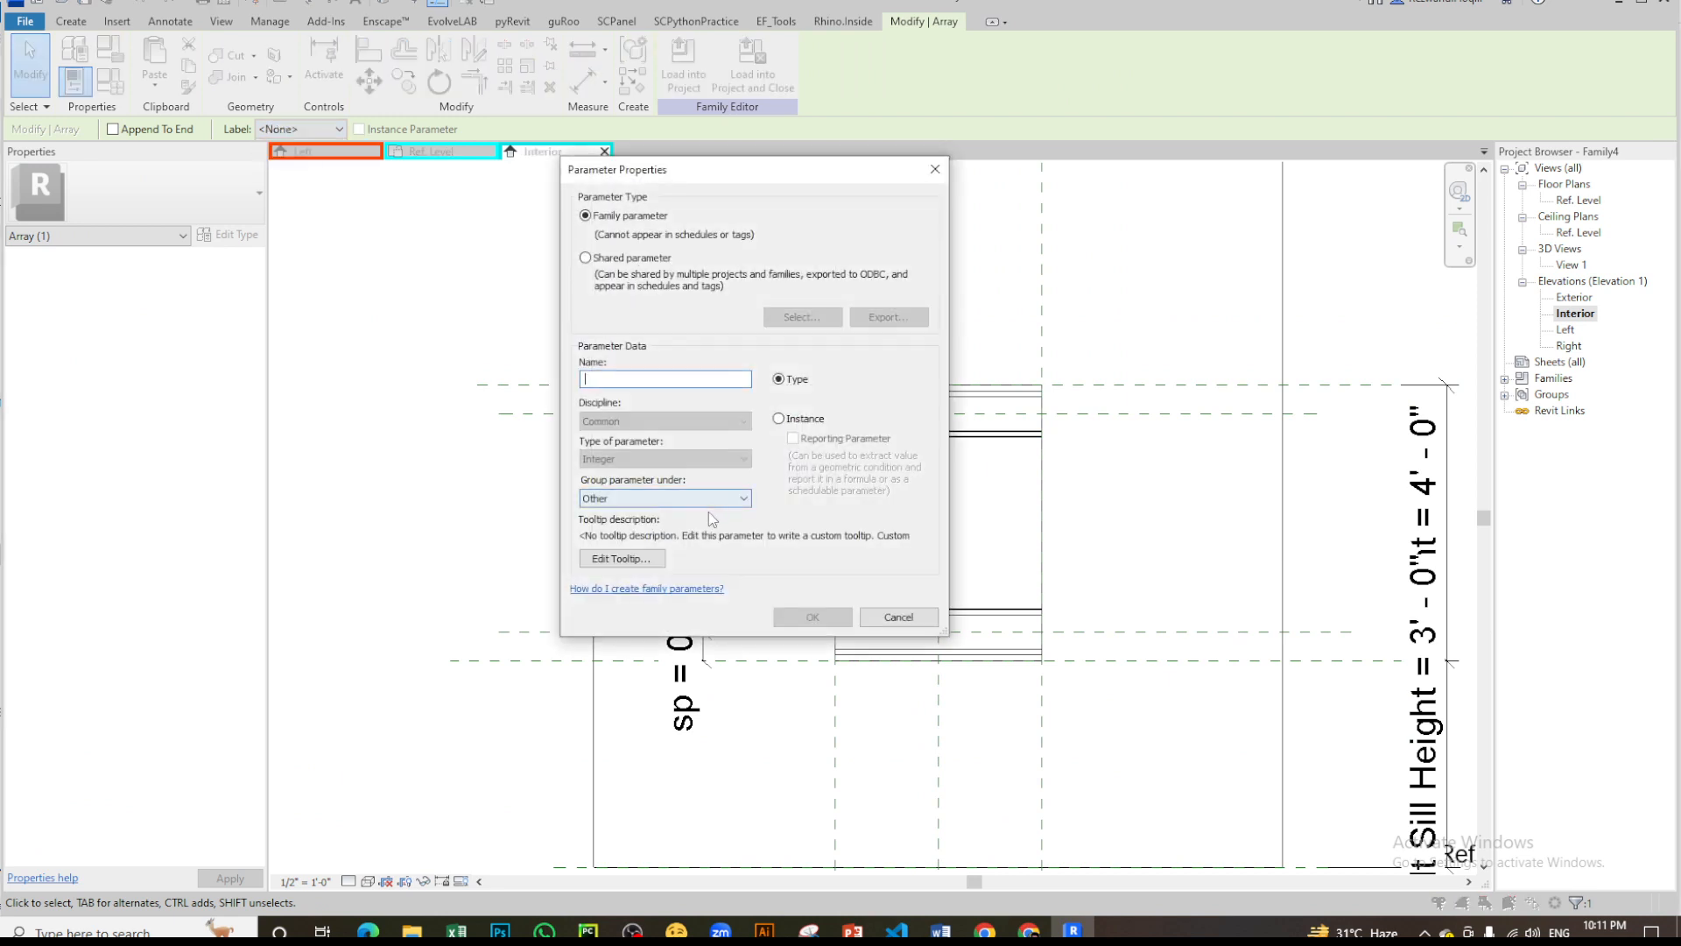
text(no)
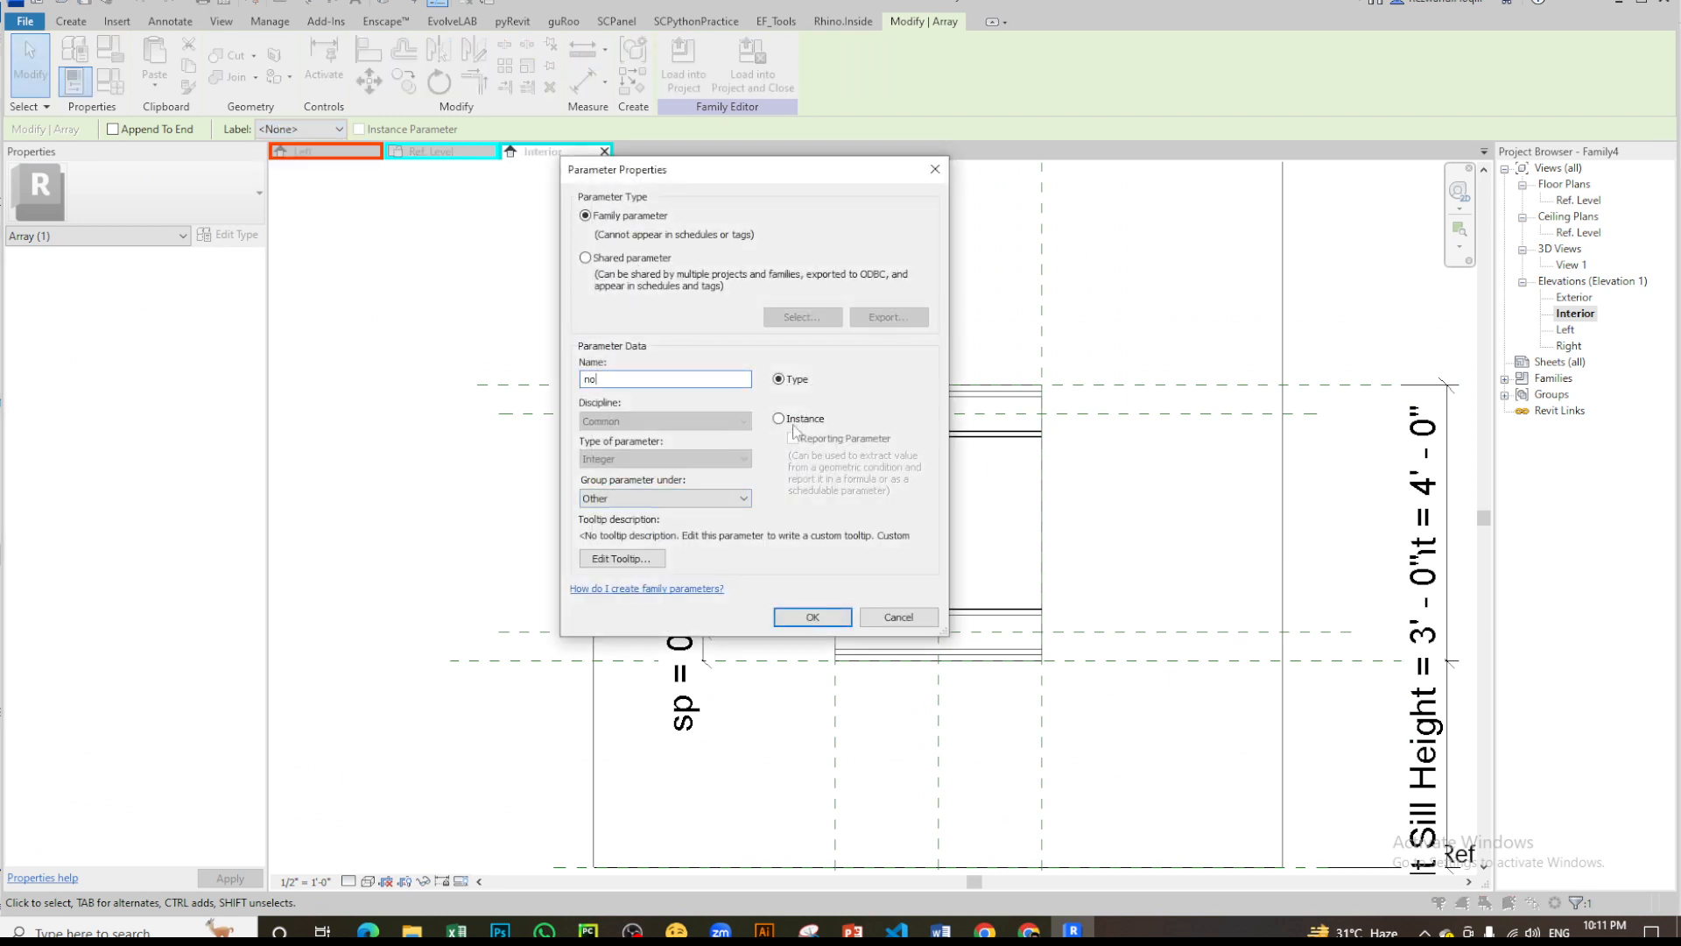
click(794, 425)
click(794, 618)
click(902, 529)
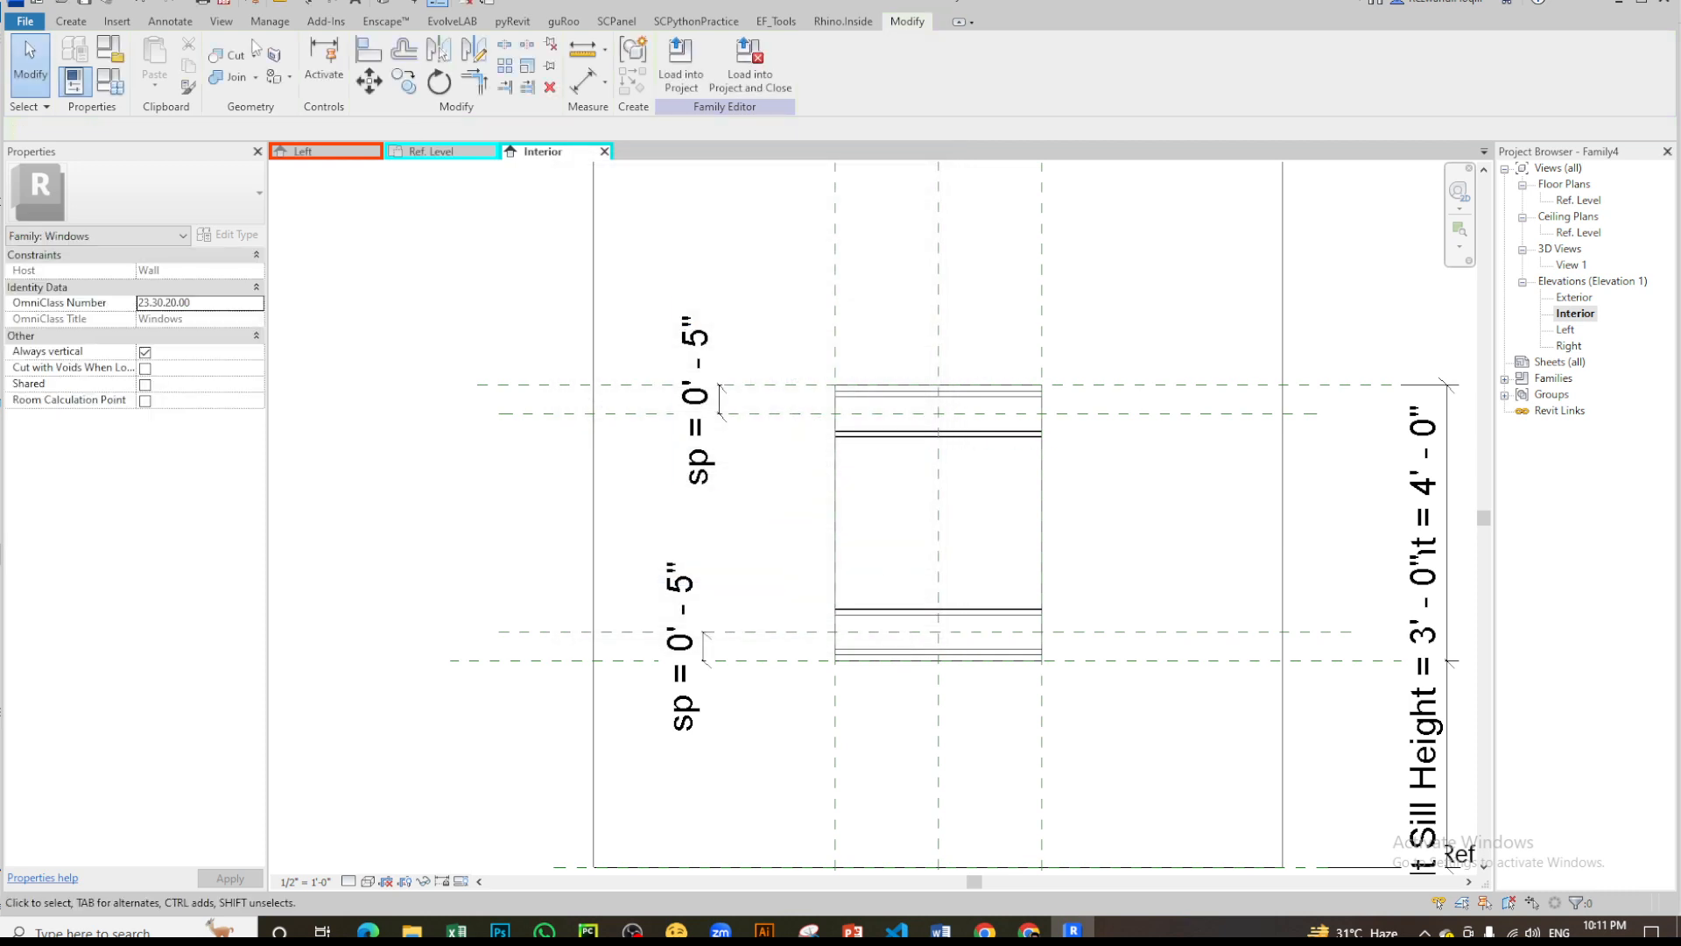
- Give the no parameter the formula Height/sp in the family types and apply it
click(109, 80)
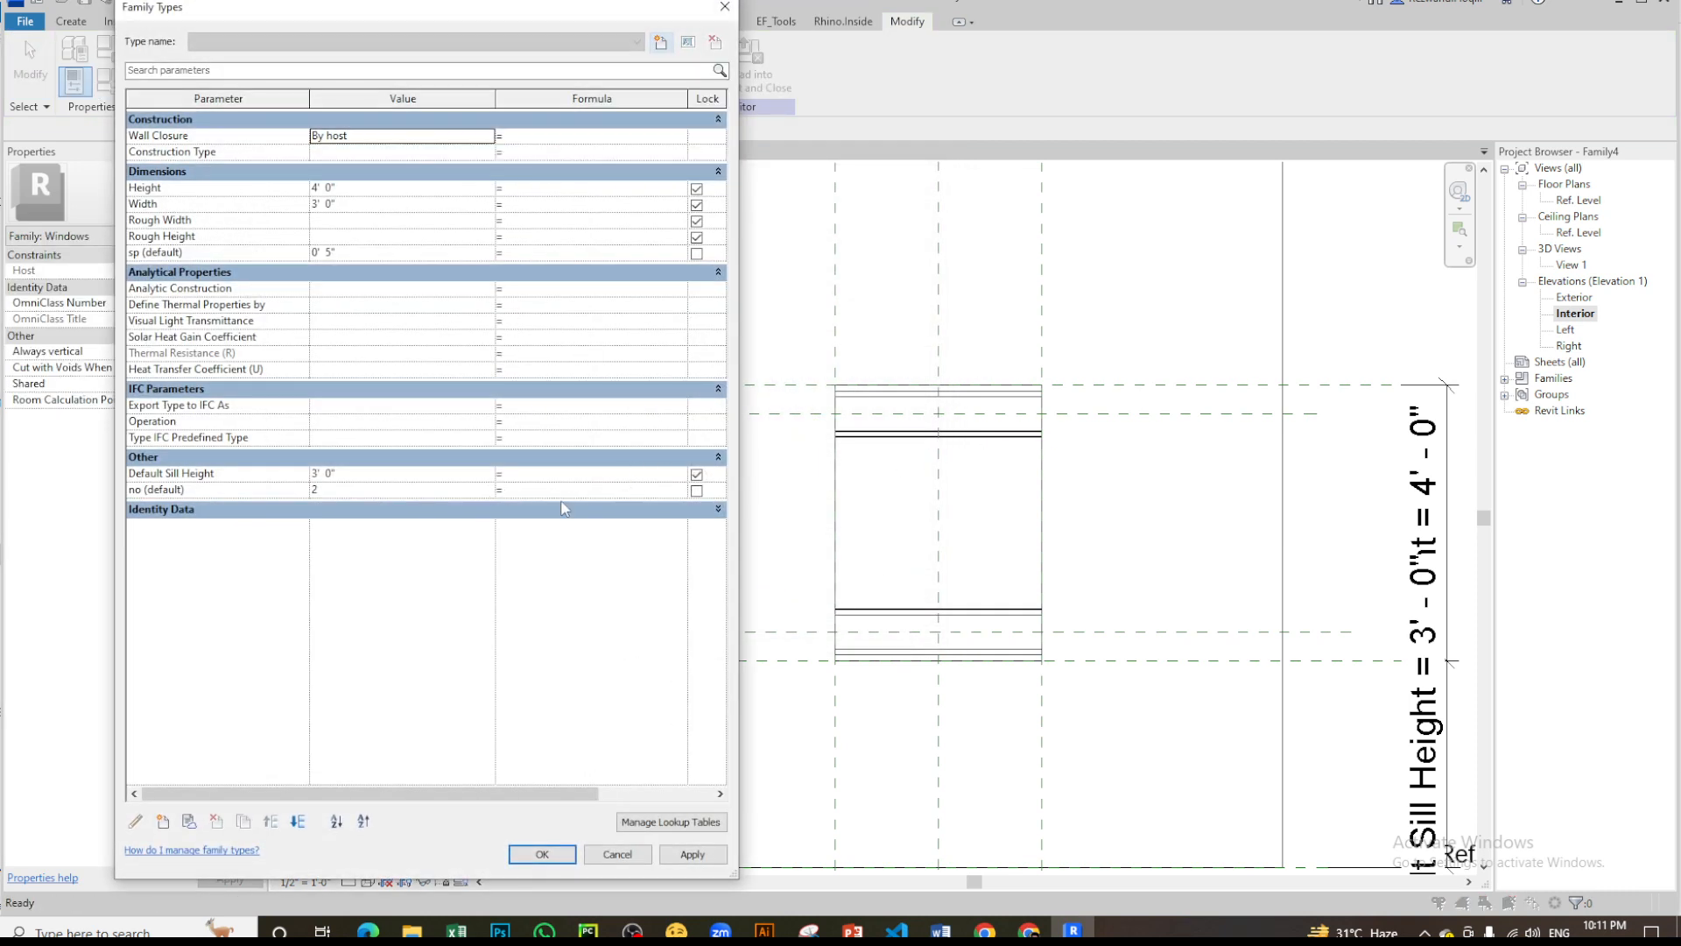
click(559, 492)
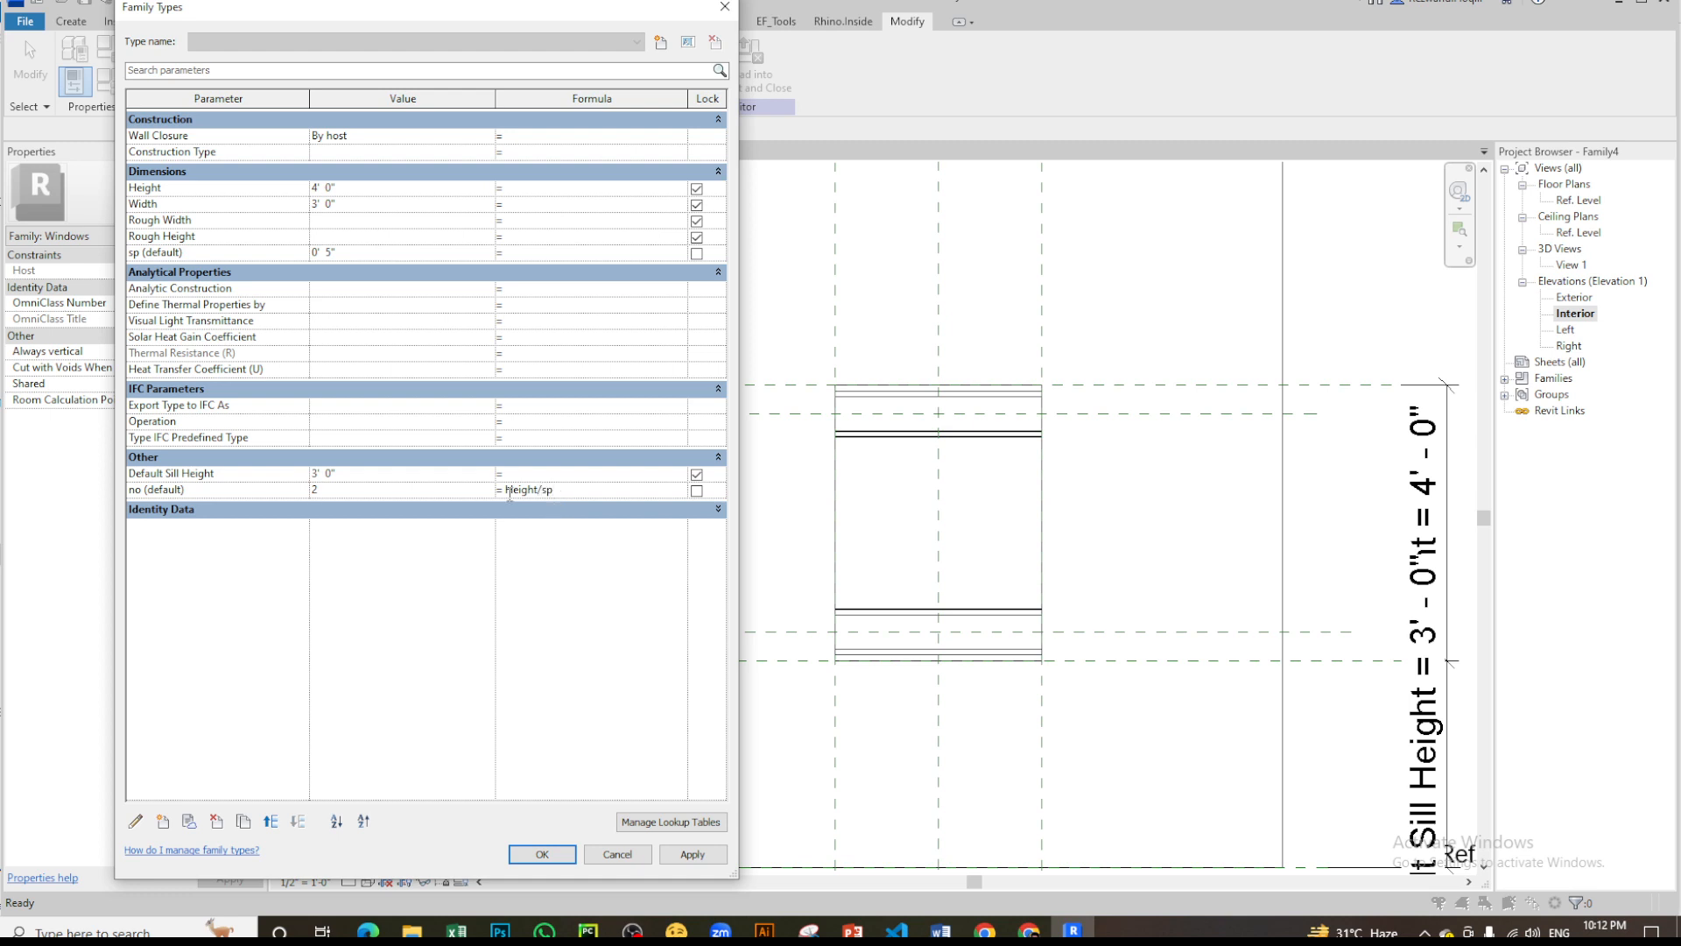
click(542, 854)
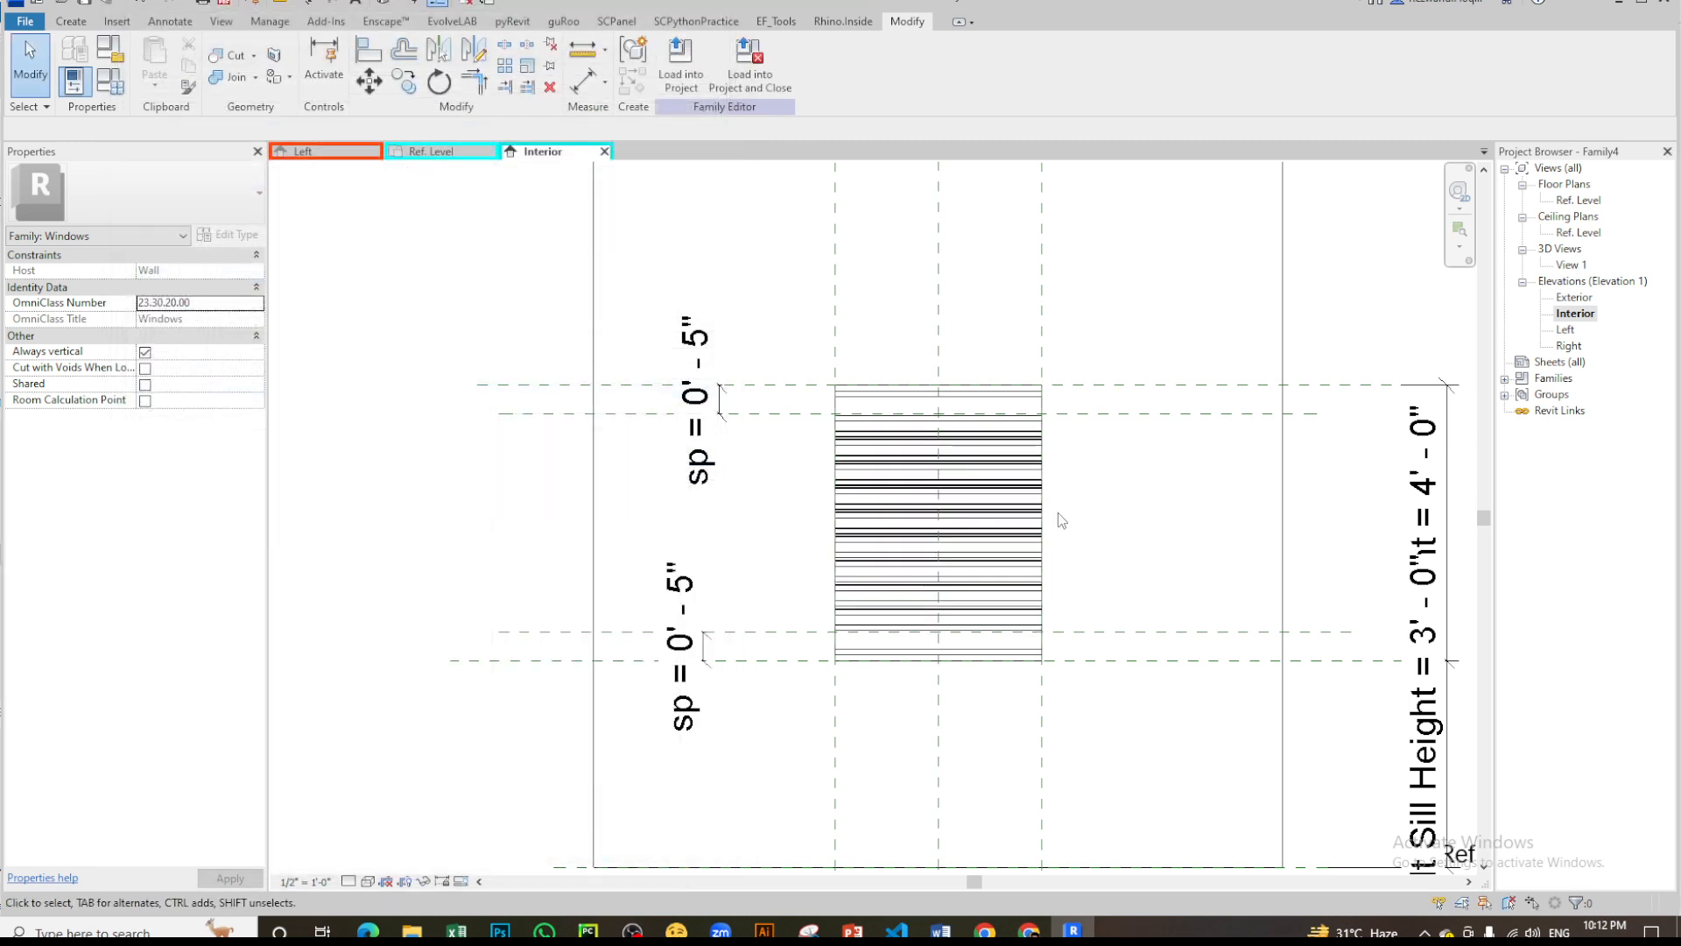
- Examine the louver array's spacing and its fit between the head and sill in the Left elevation
click(1565, 331)
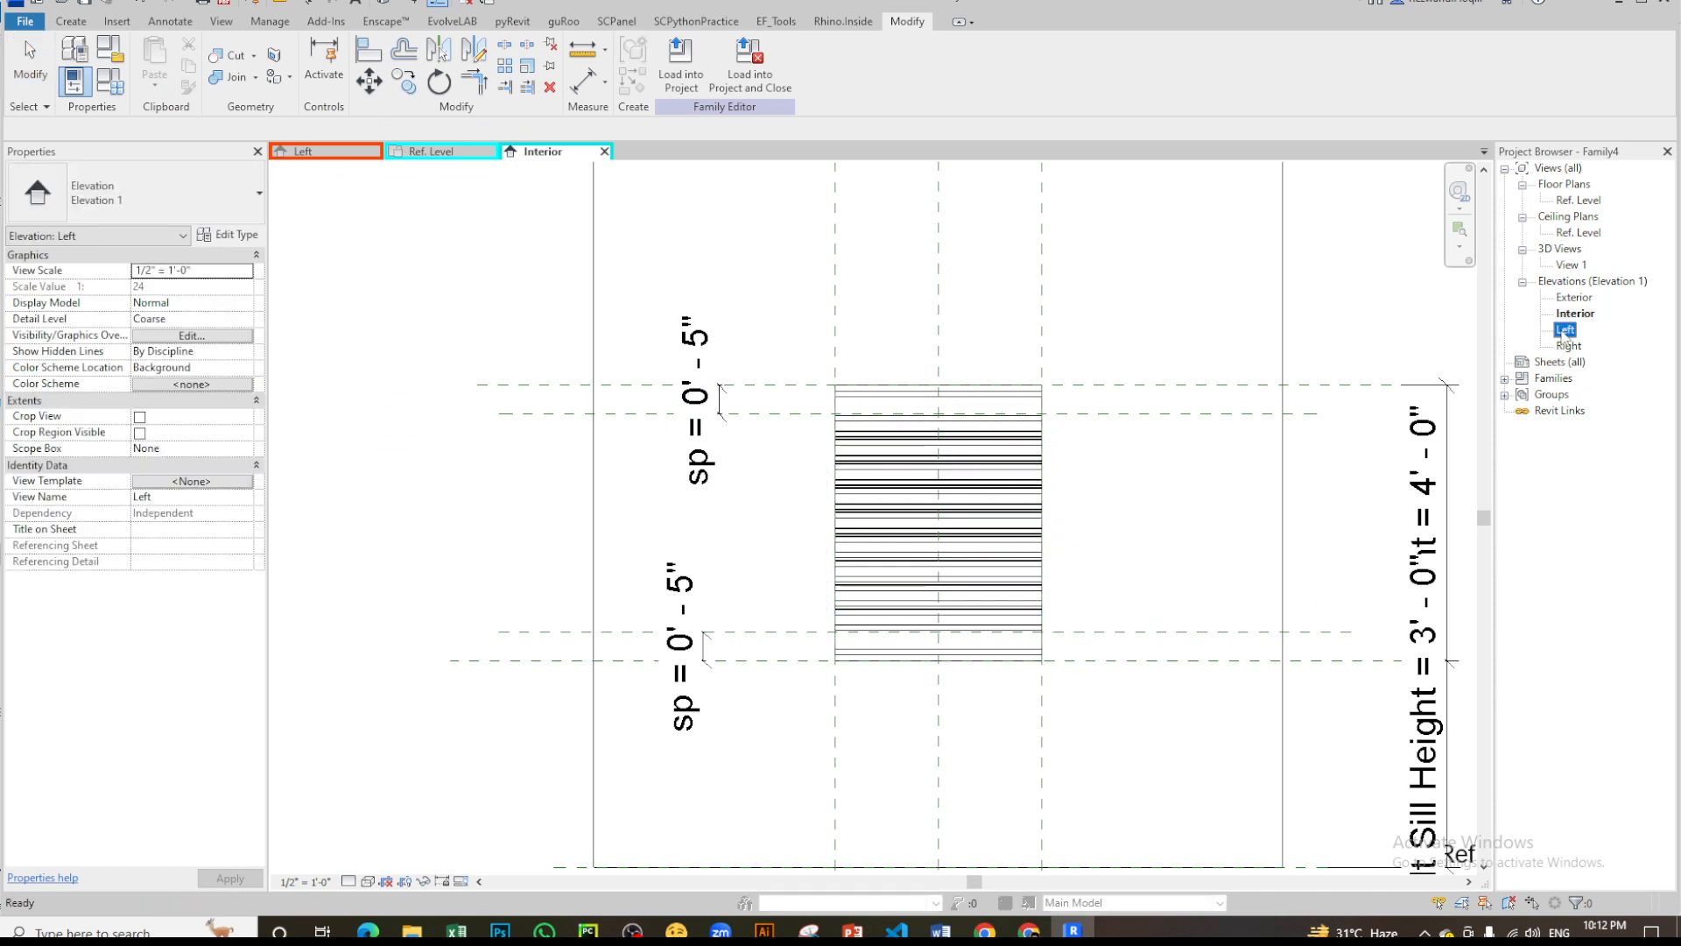
double_click(1566, 330)
scroll(814, 438, up, 5)
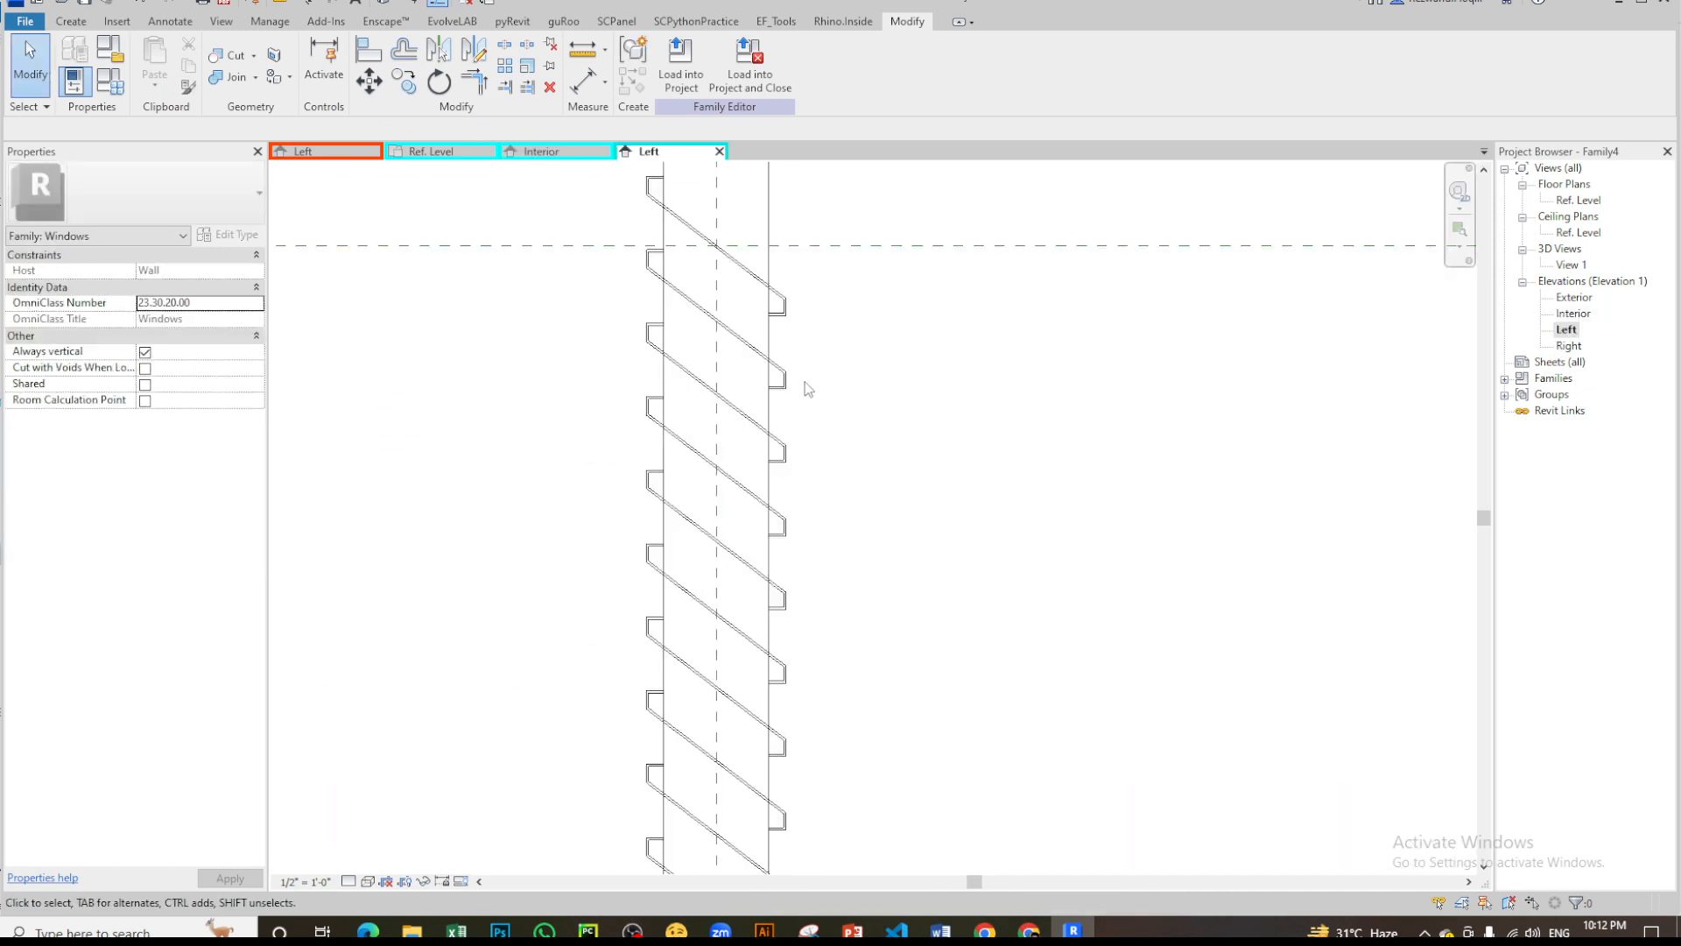
scroll(807, 389, down, 3)
scroll(760, 392, up, 3)
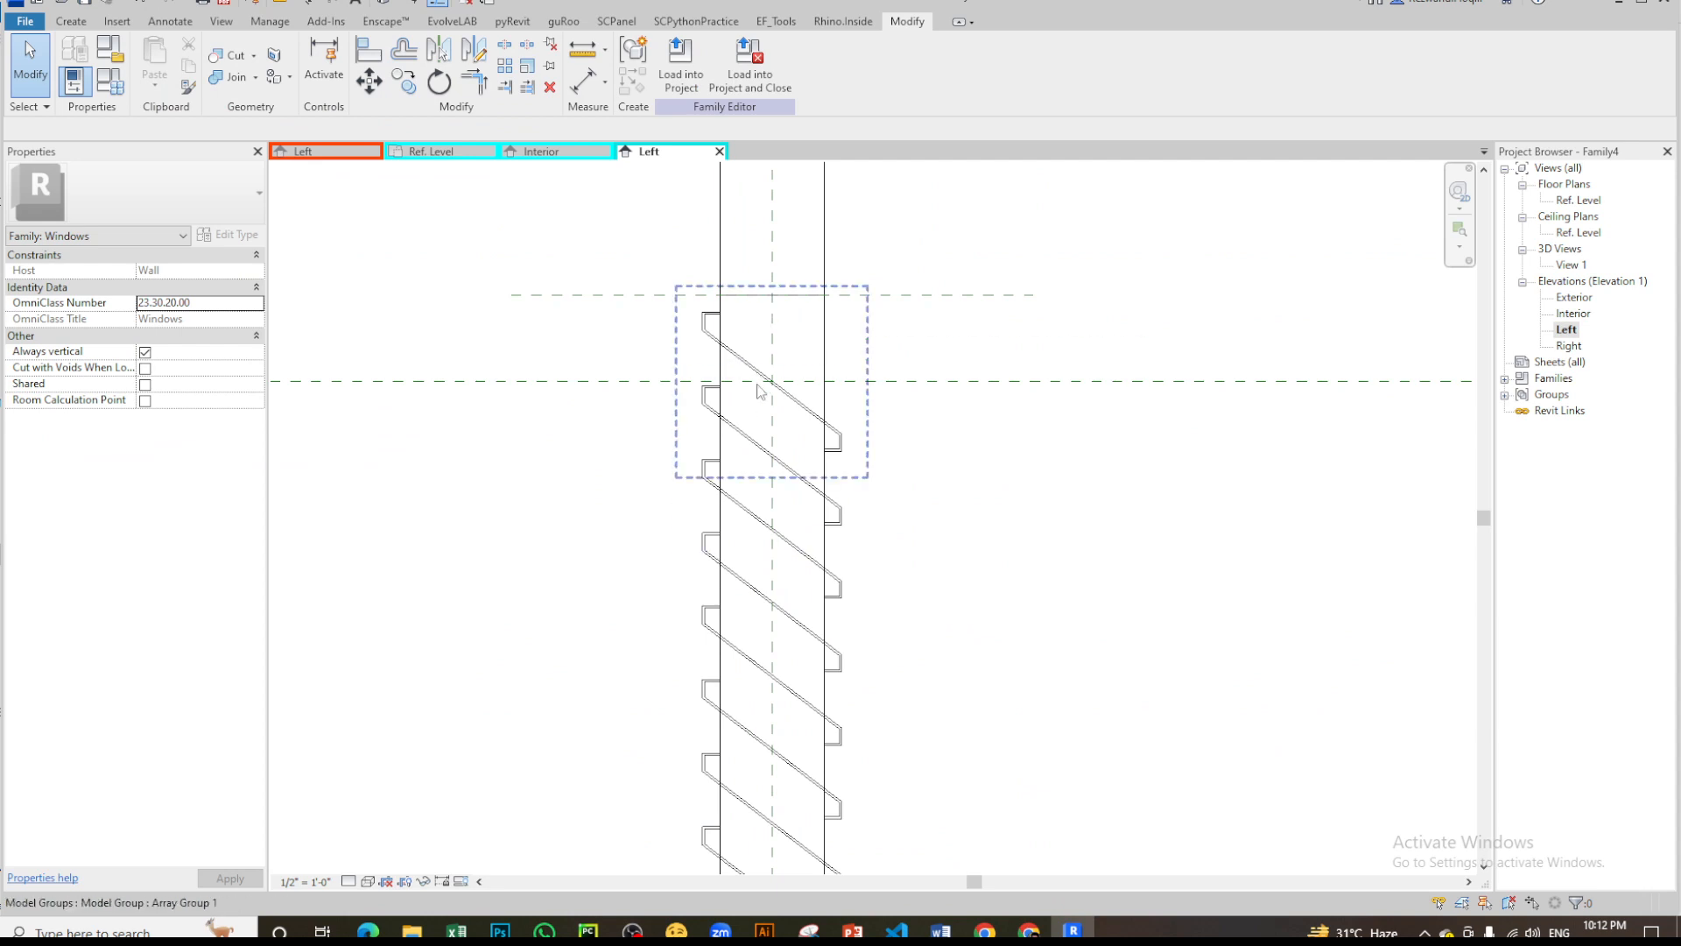
scroll(760, 391, down, 3)
scroll(827, 714, up, 3)
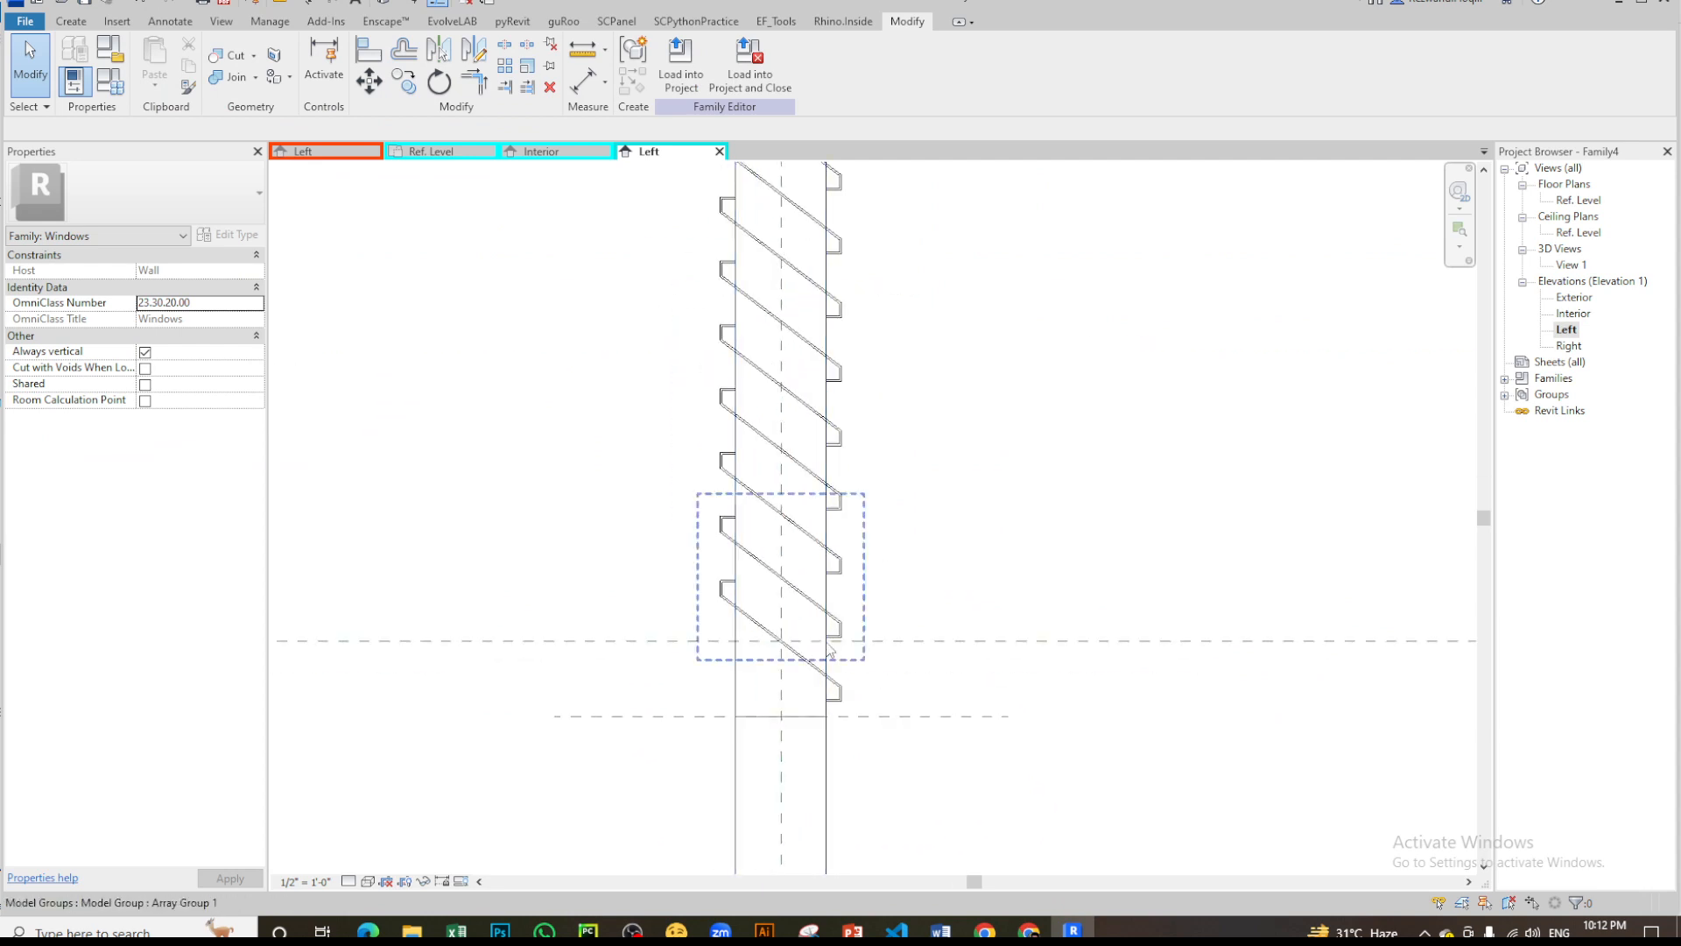
scroll(841, 525, down, 3)
scroll(849, 444, up, 2)
scroll(831, 386, down, 2)
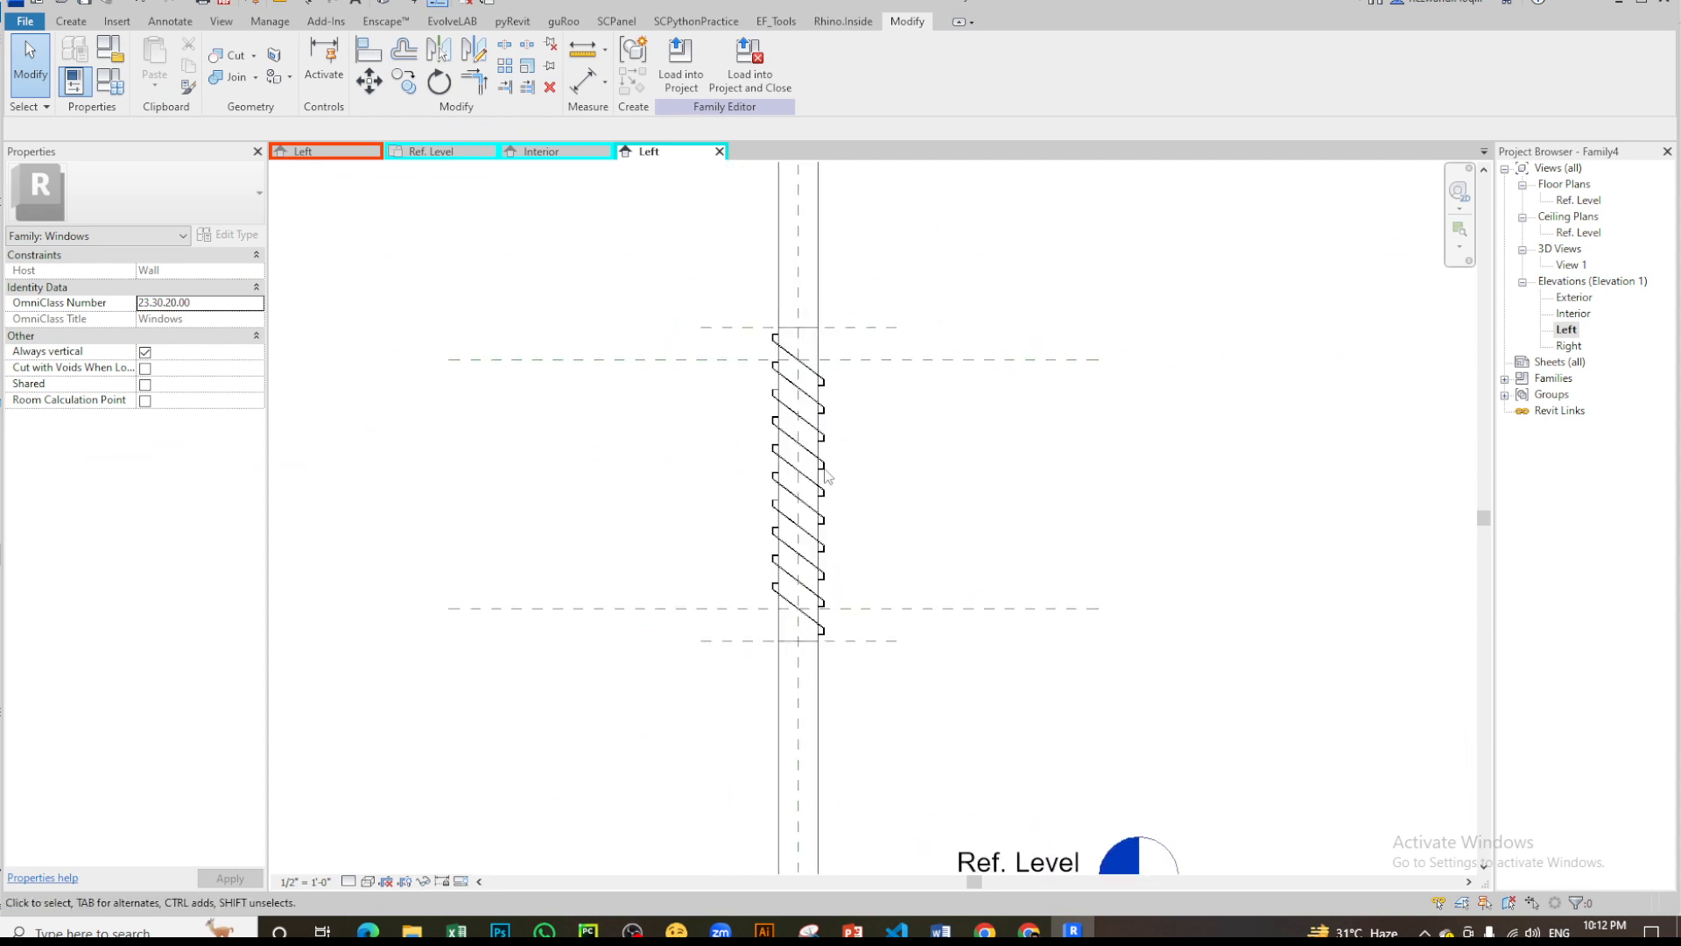
scroll(828, 475, up, 3)
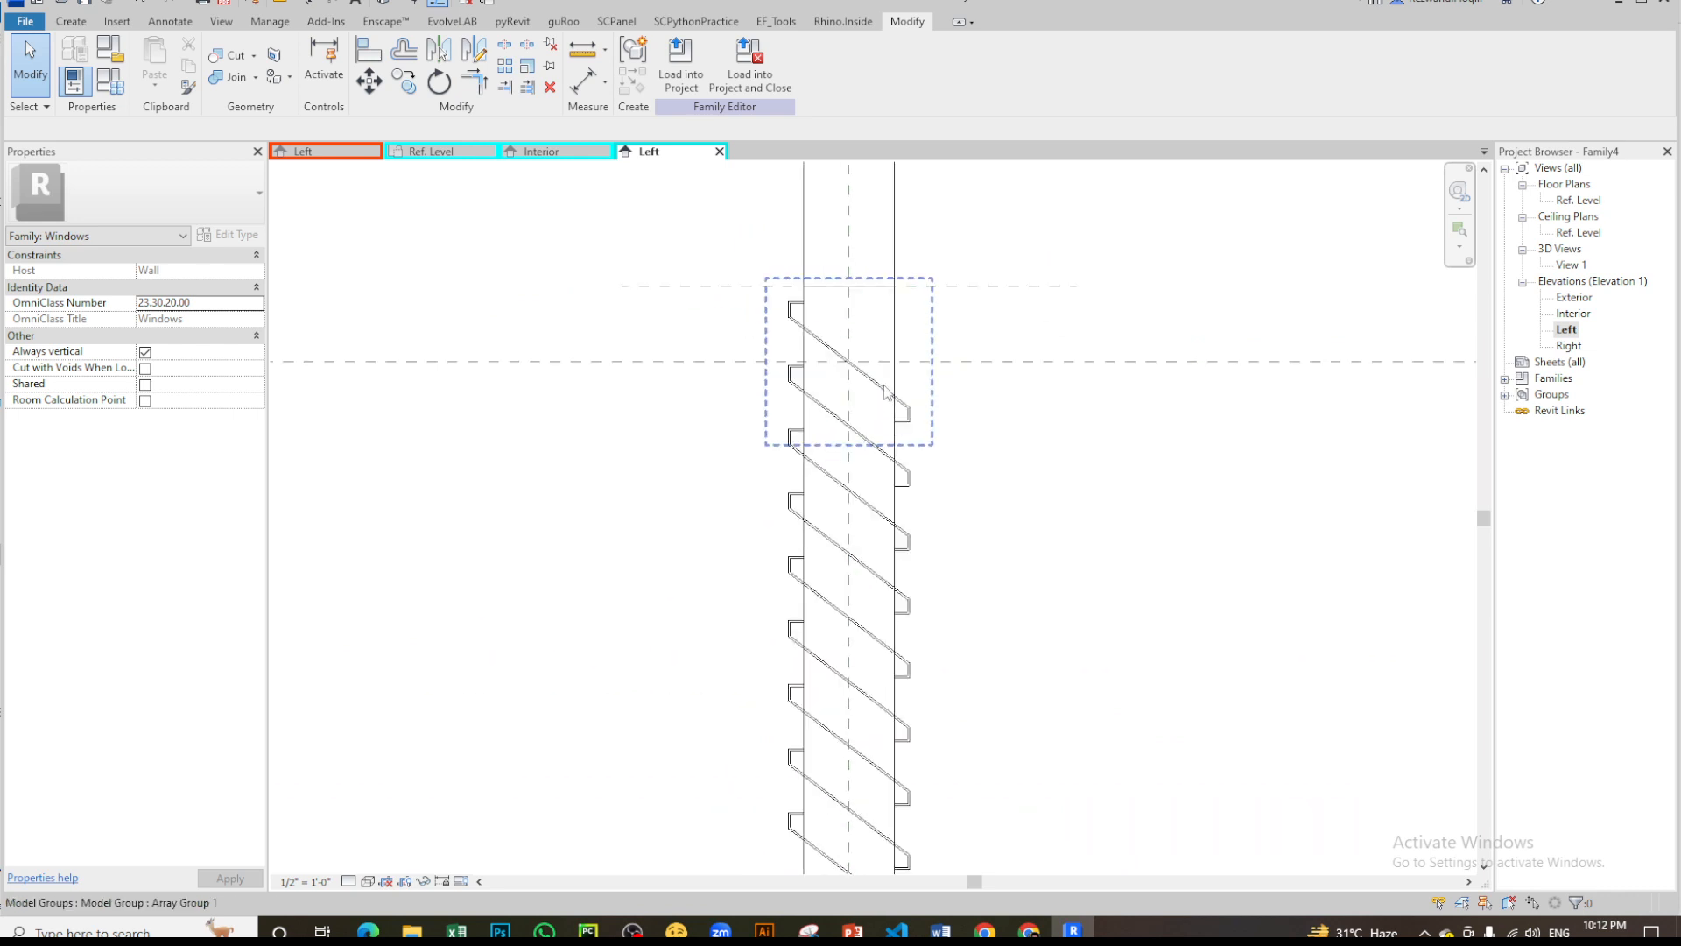
scroll(886, 375, down, 3)
scroll(876, 385, up, 3)
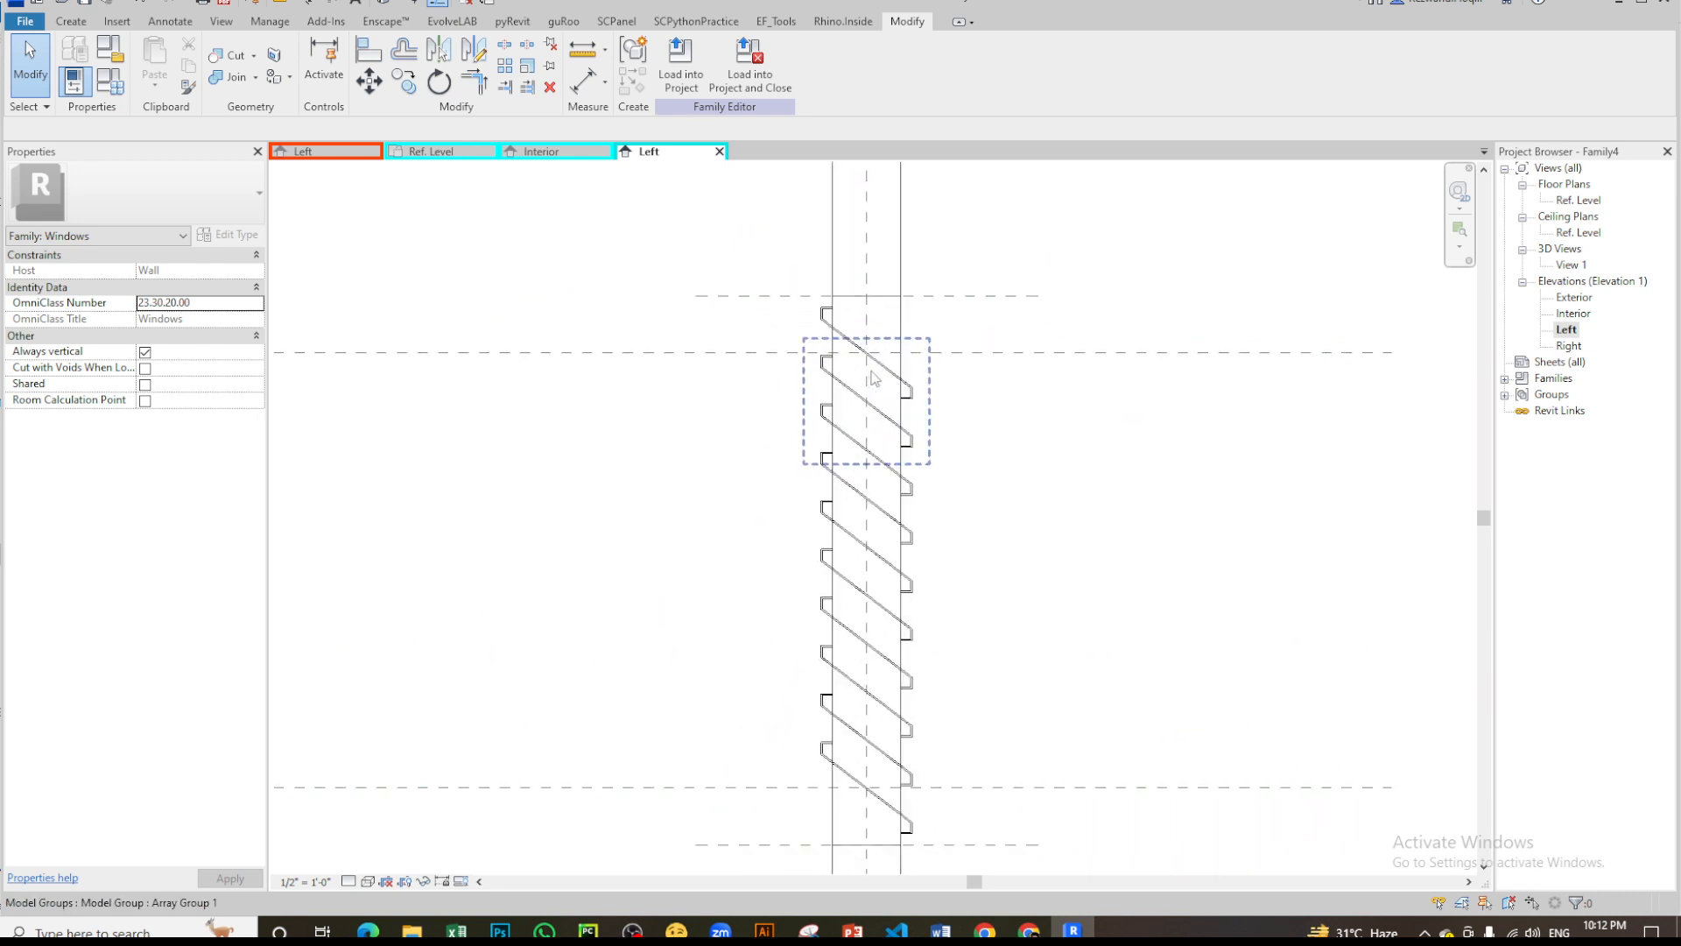
- Edit the uppermost louver's array group and open the type properties of the nested louver inside it
click(893, 378)
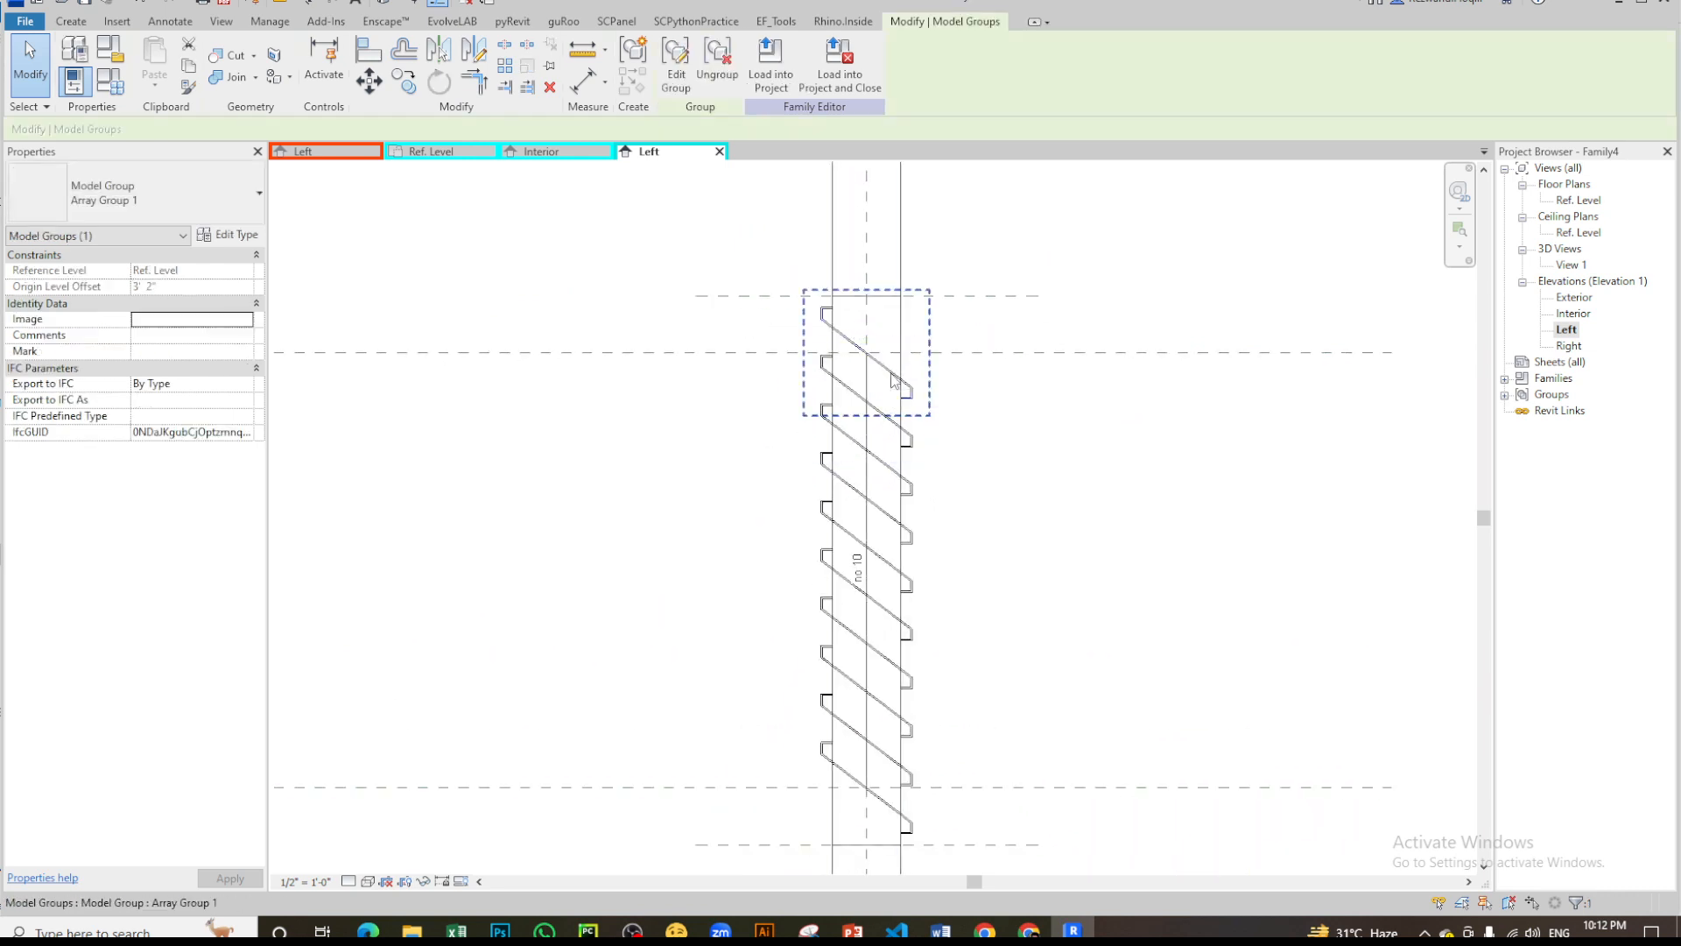
click(675, 66)
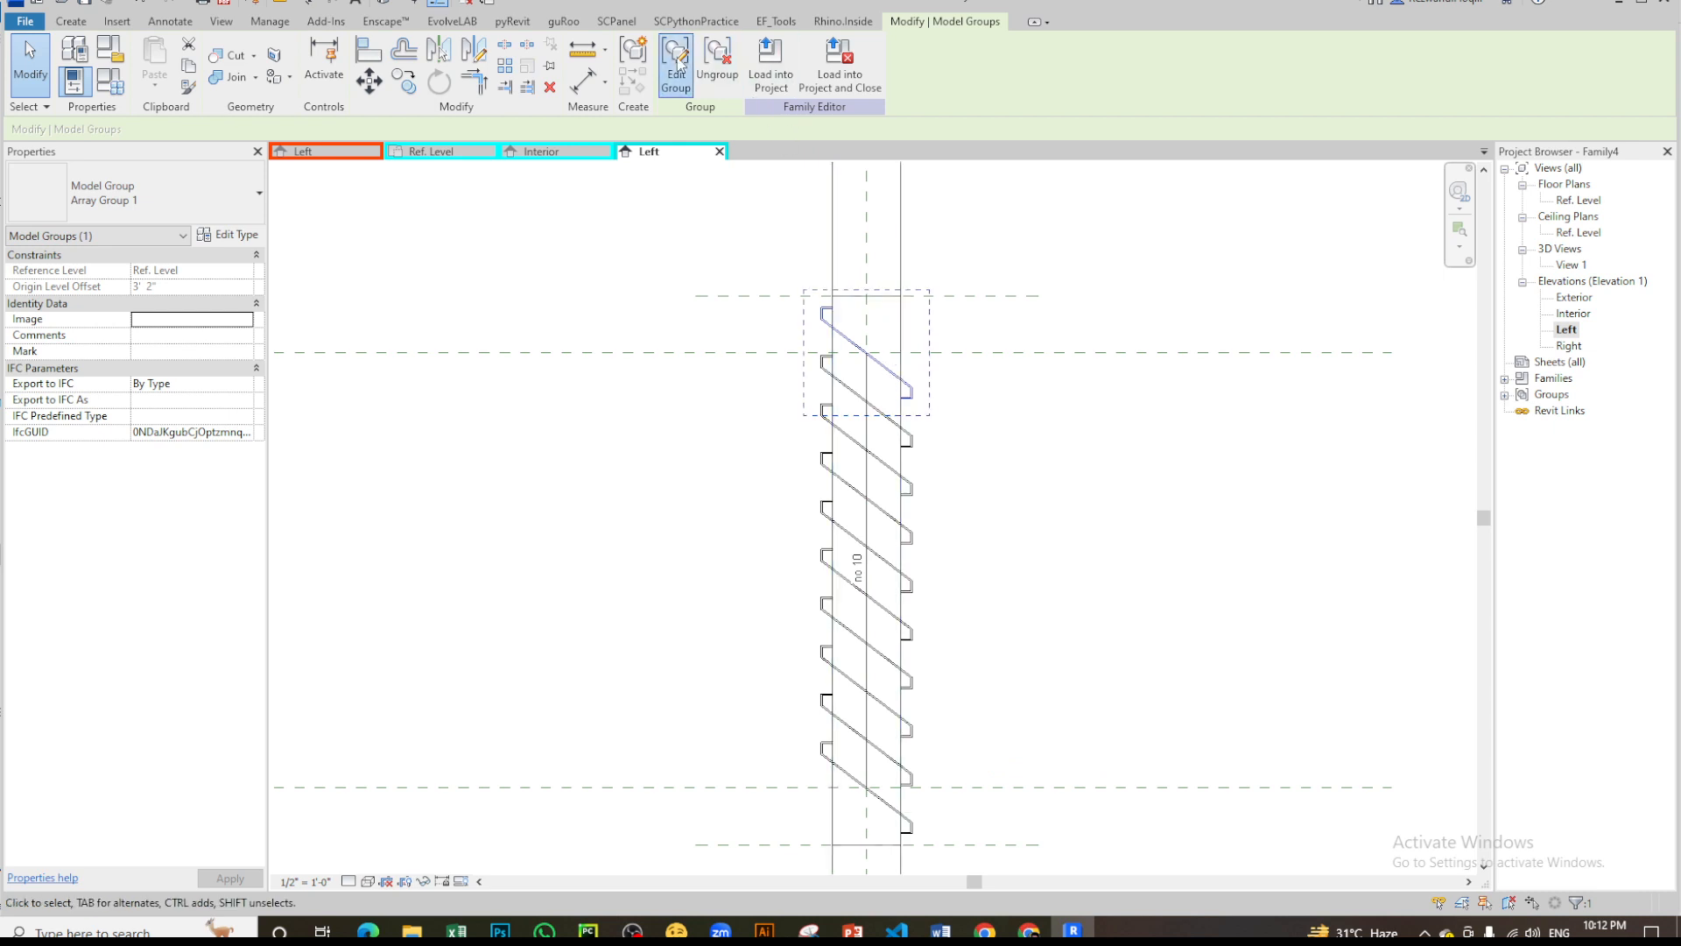
click(912, 399)
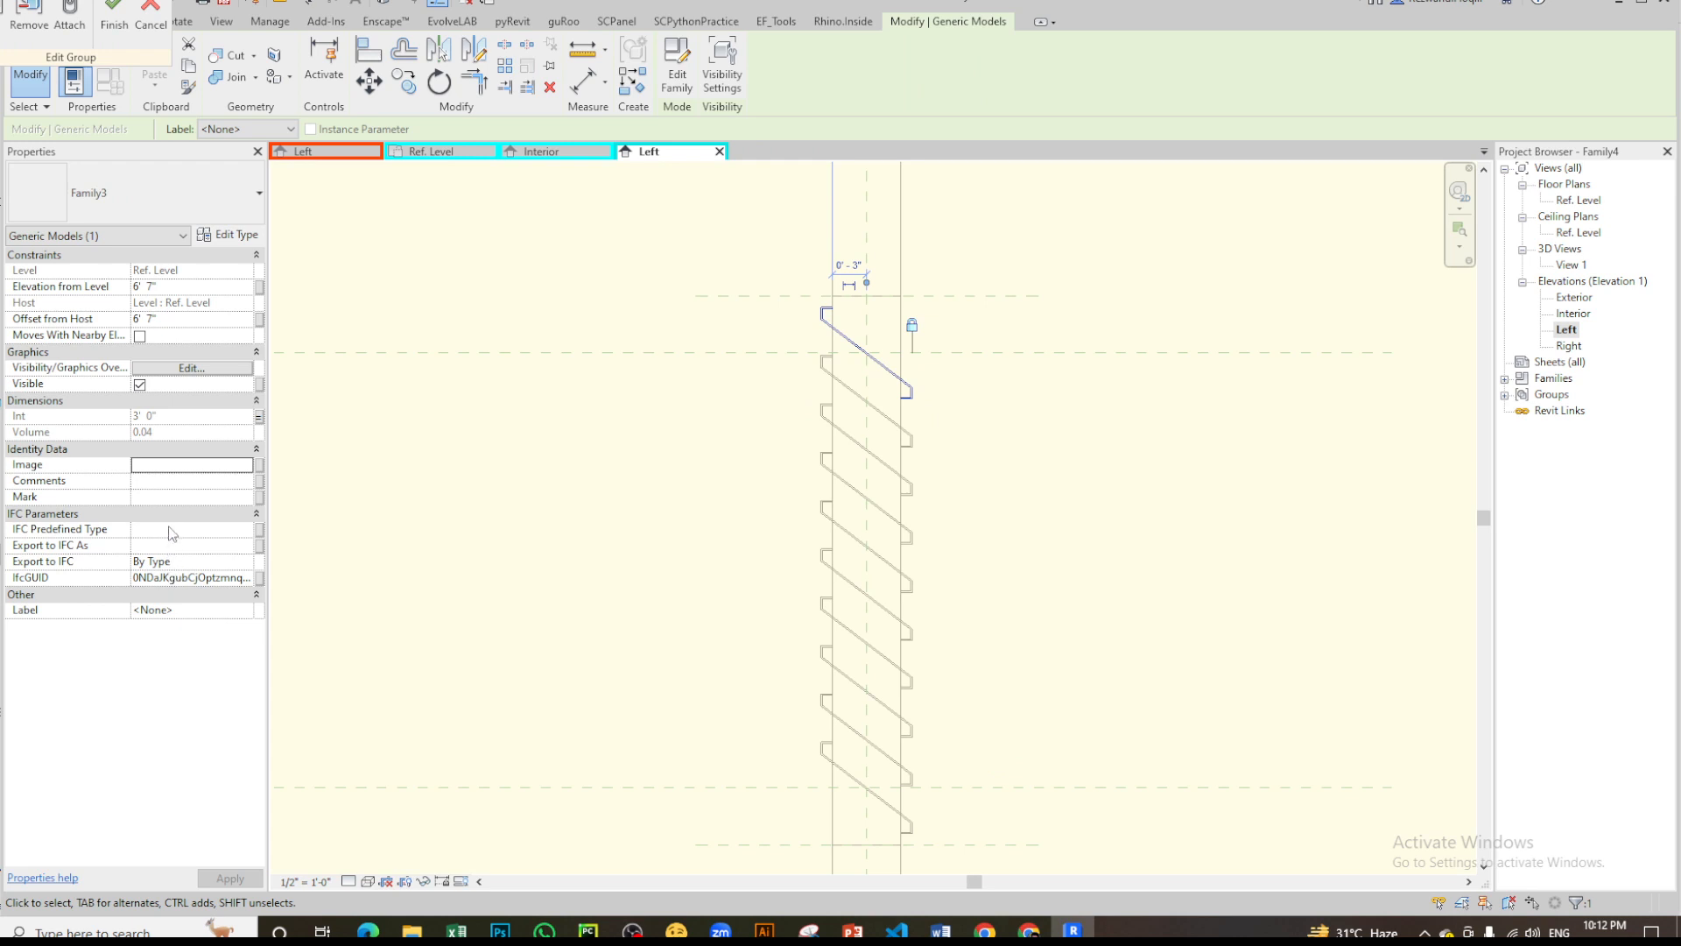
click(230, 234)
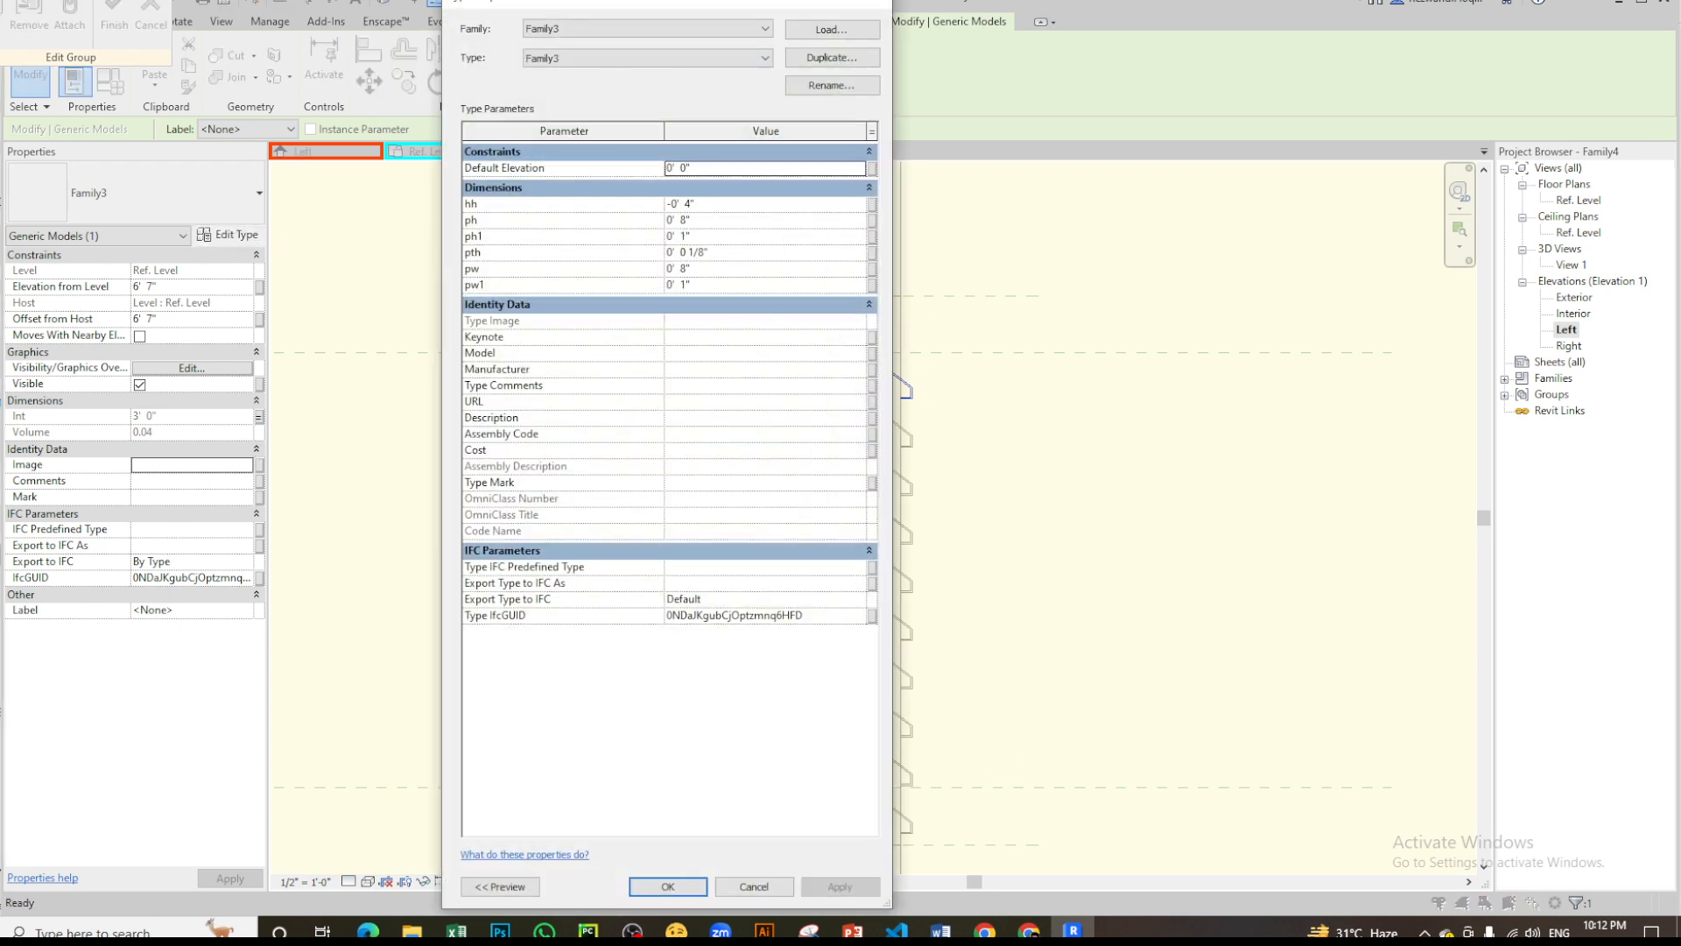
click(633, 932)
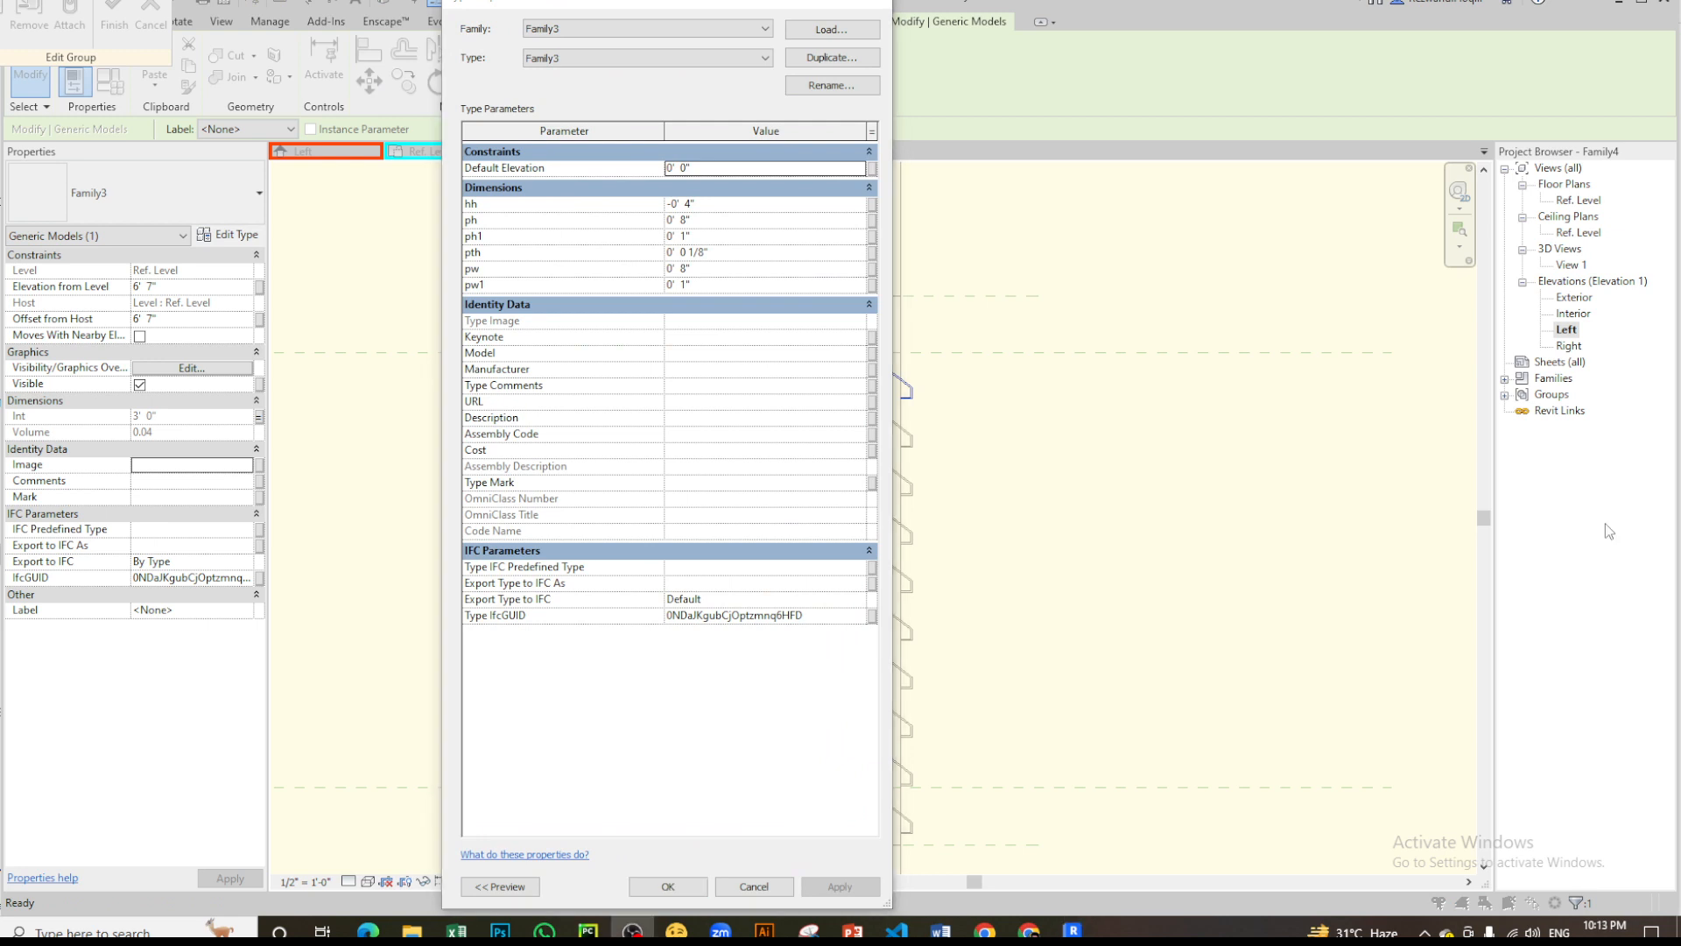
click(872, 205)
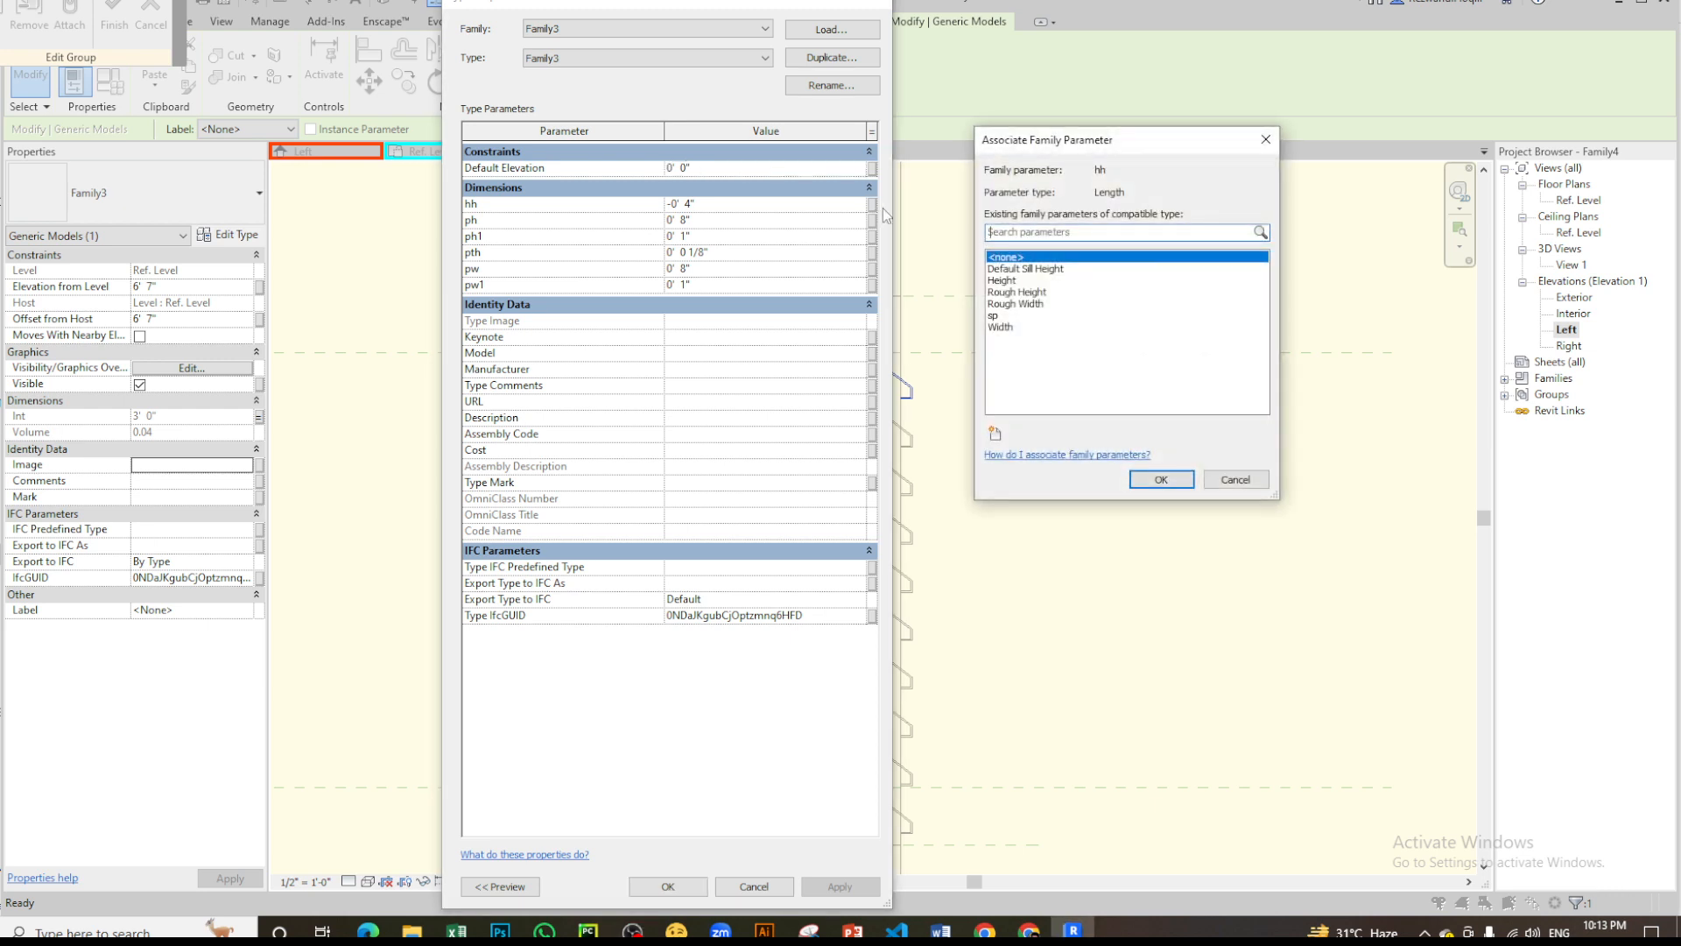
key(Return)
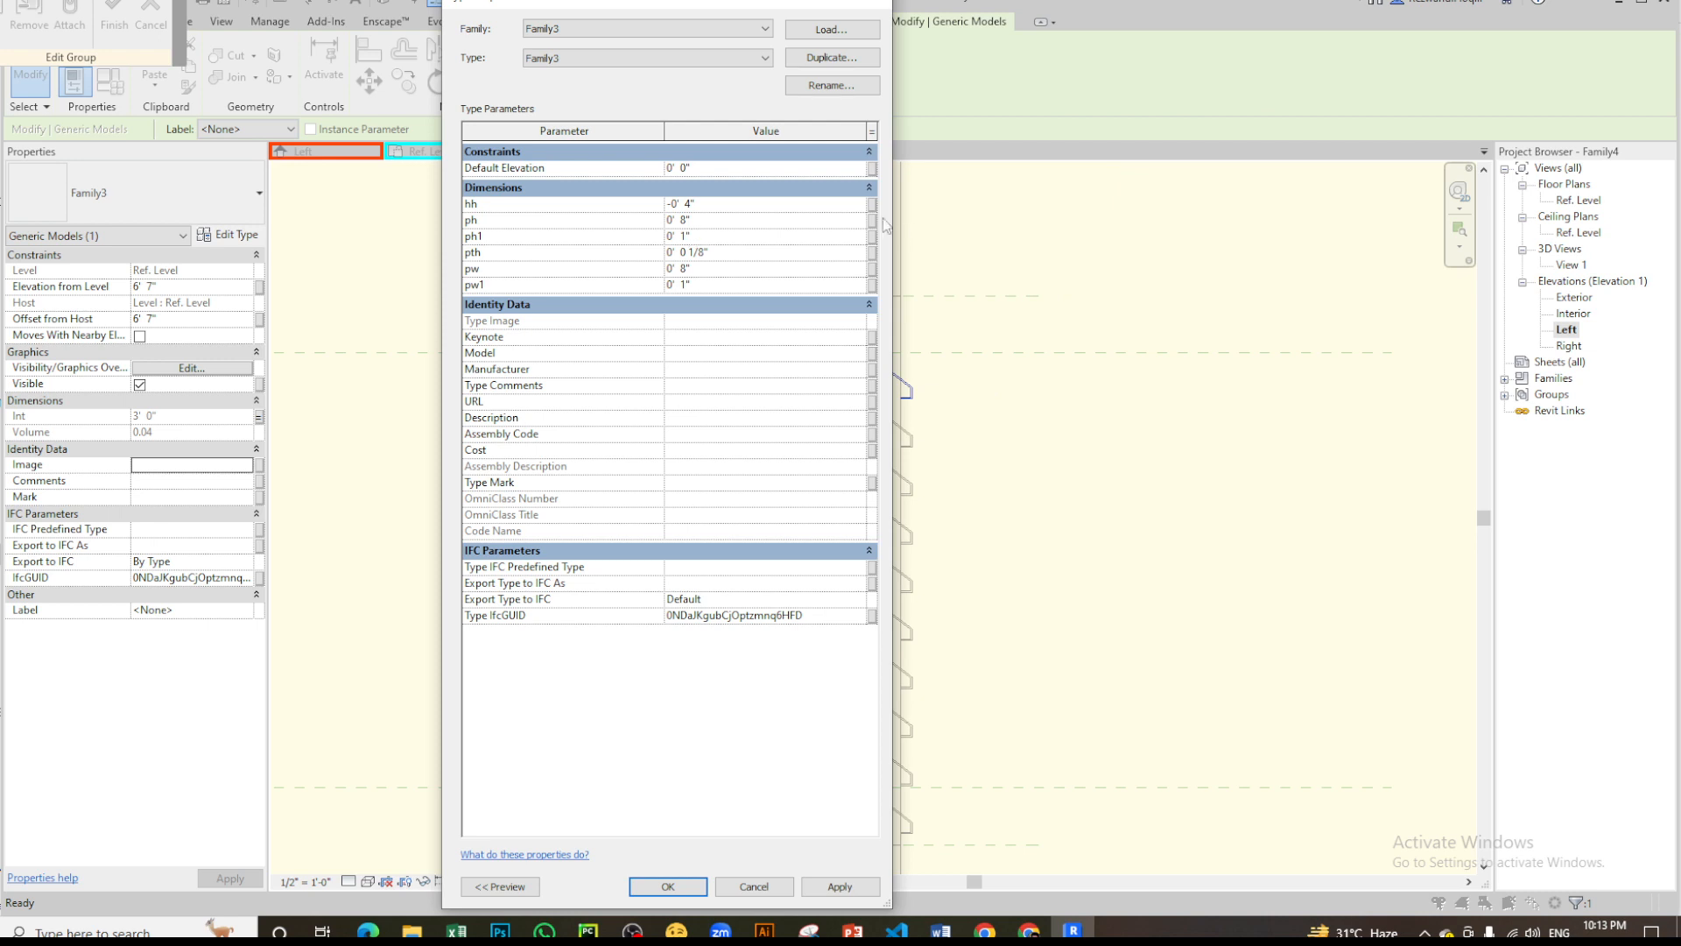
- Associate the louver's ph dimension with a new type family parameter named ph
click(872, 221)
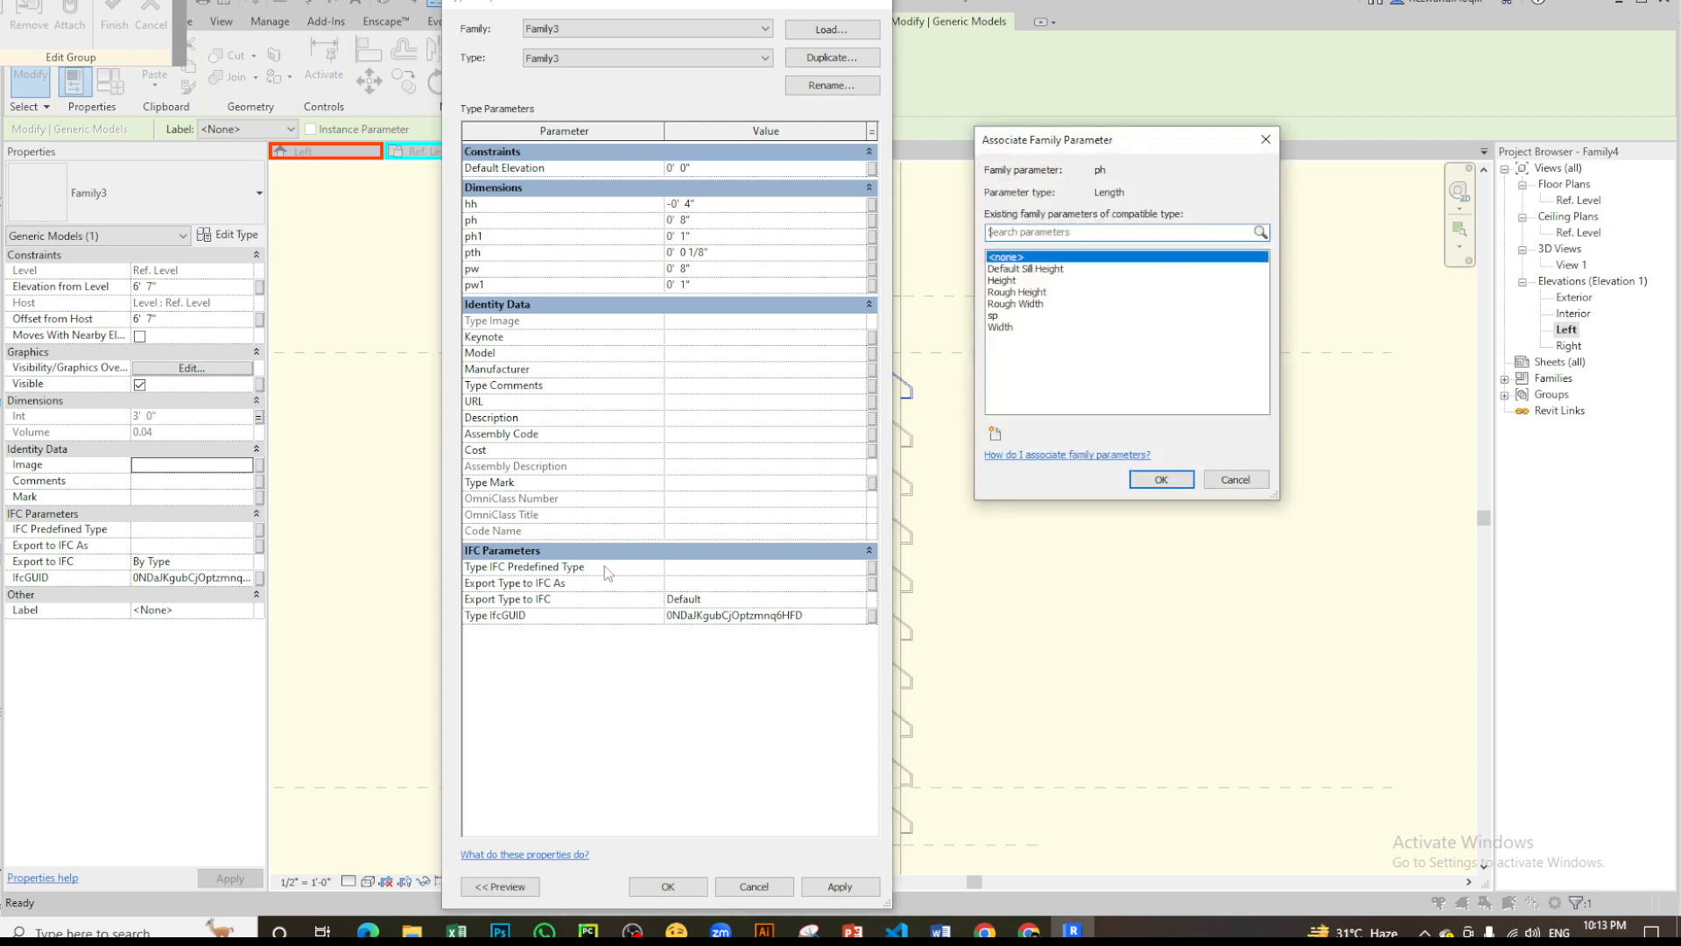
click(995, 433)
text(ph)
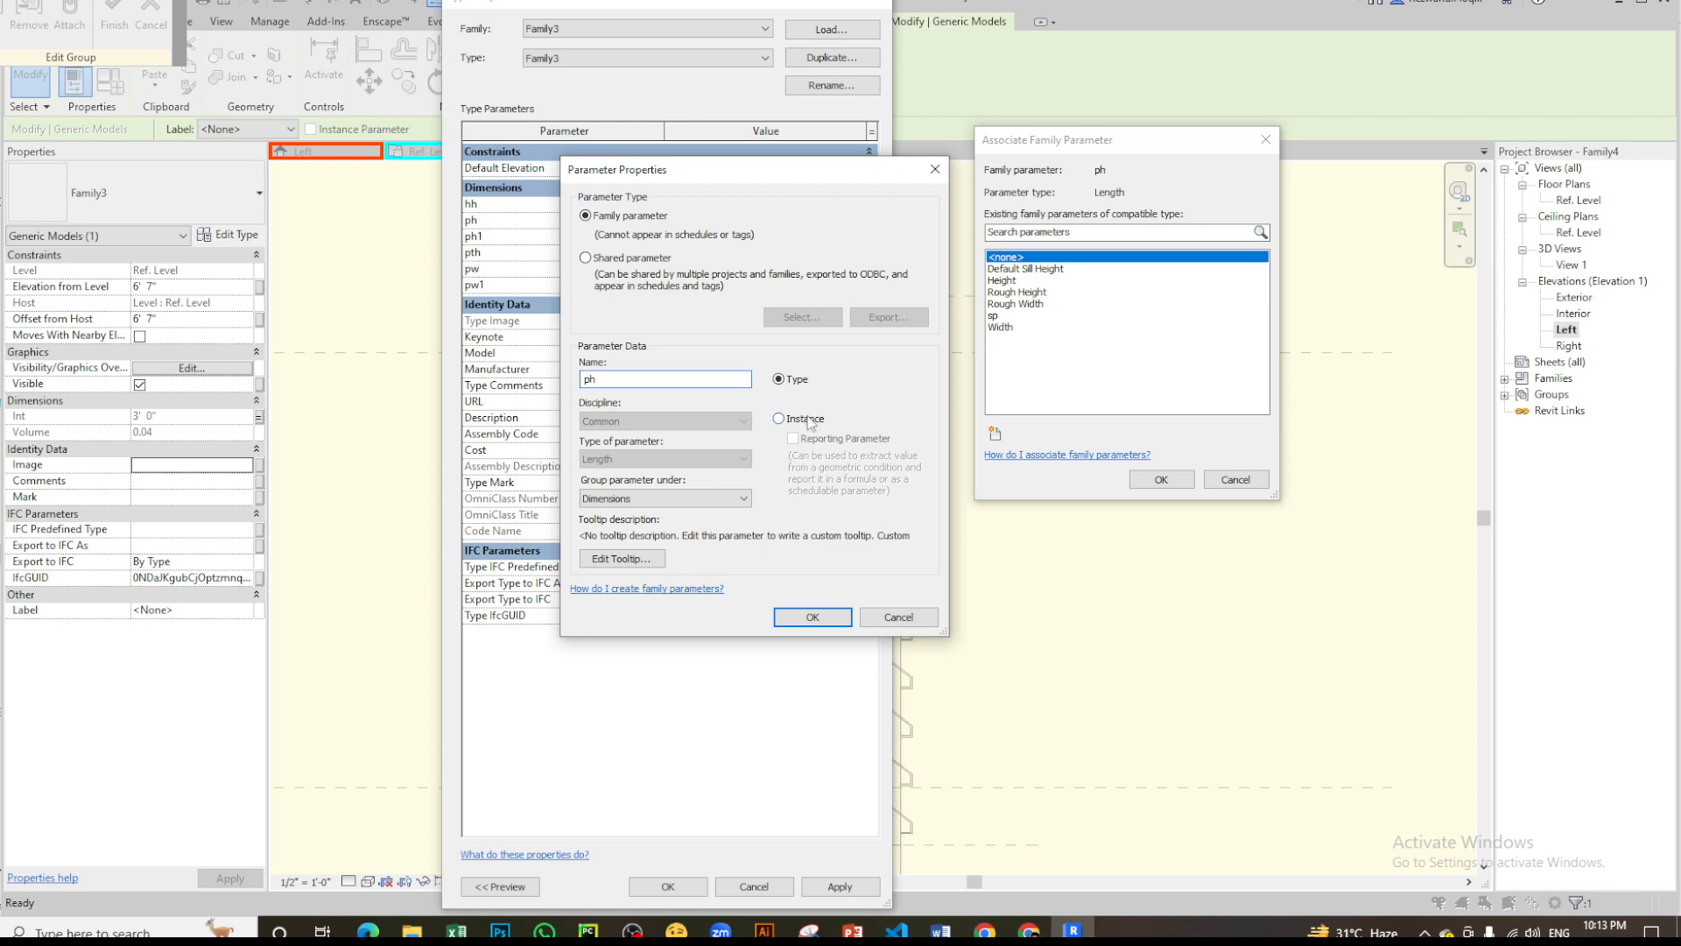
click(812, 617)
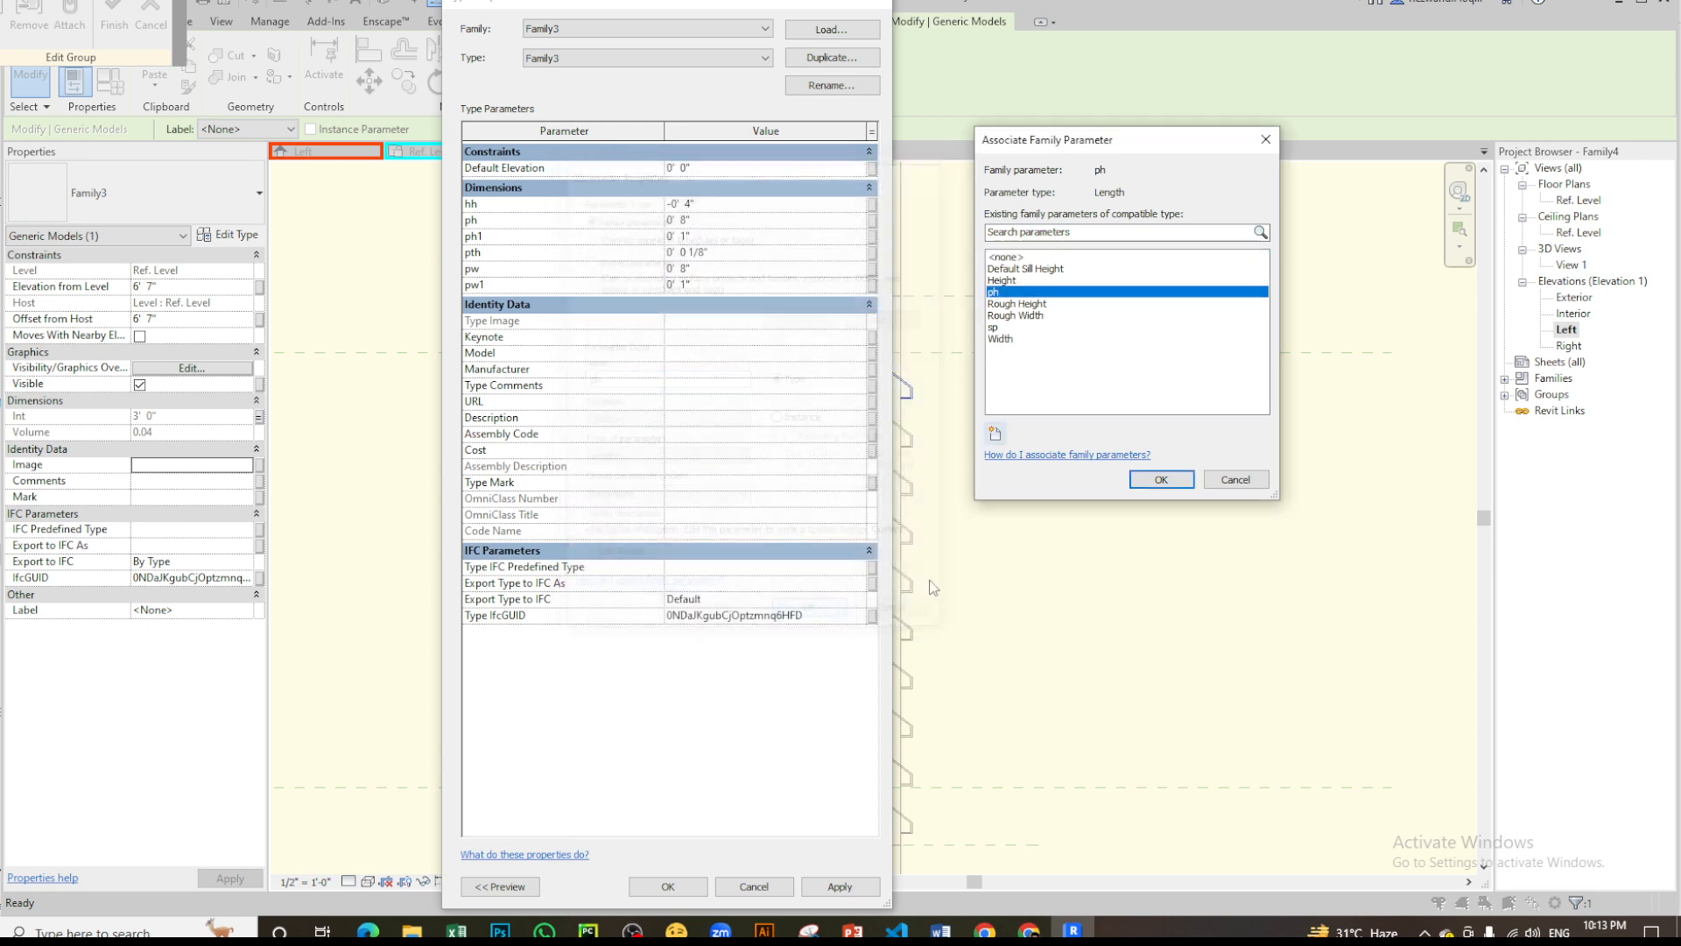
click(1162, 480)
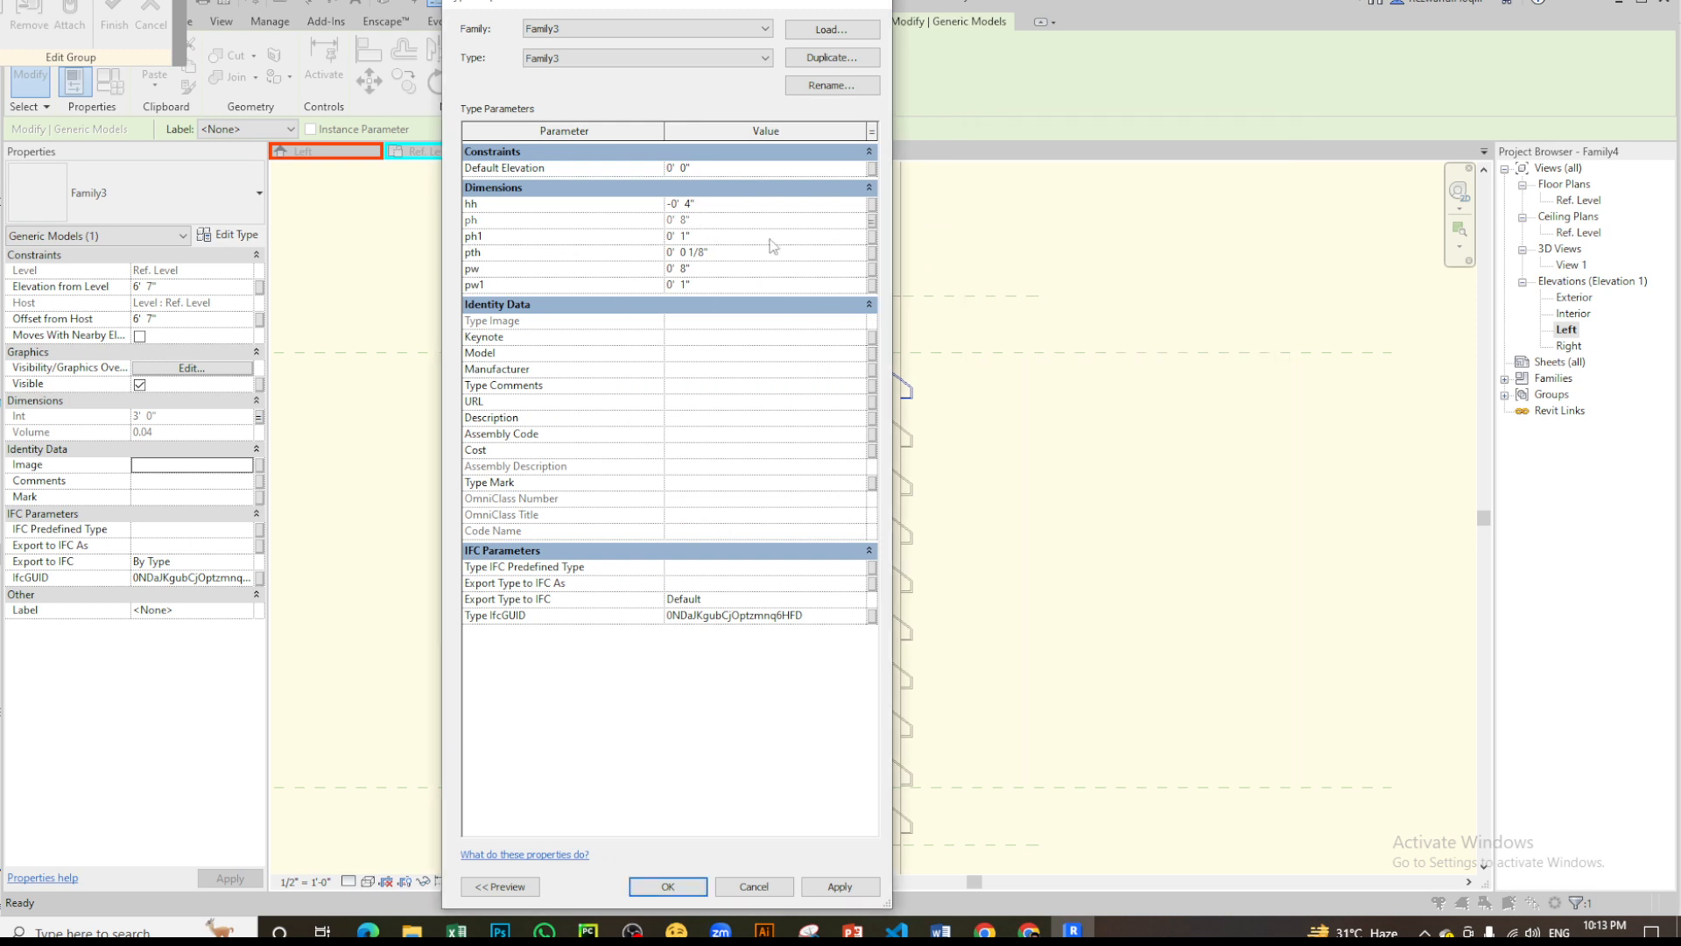
- Associate the louver's ph1 dimension with a new type family parameter named ph1
click(872, 238)
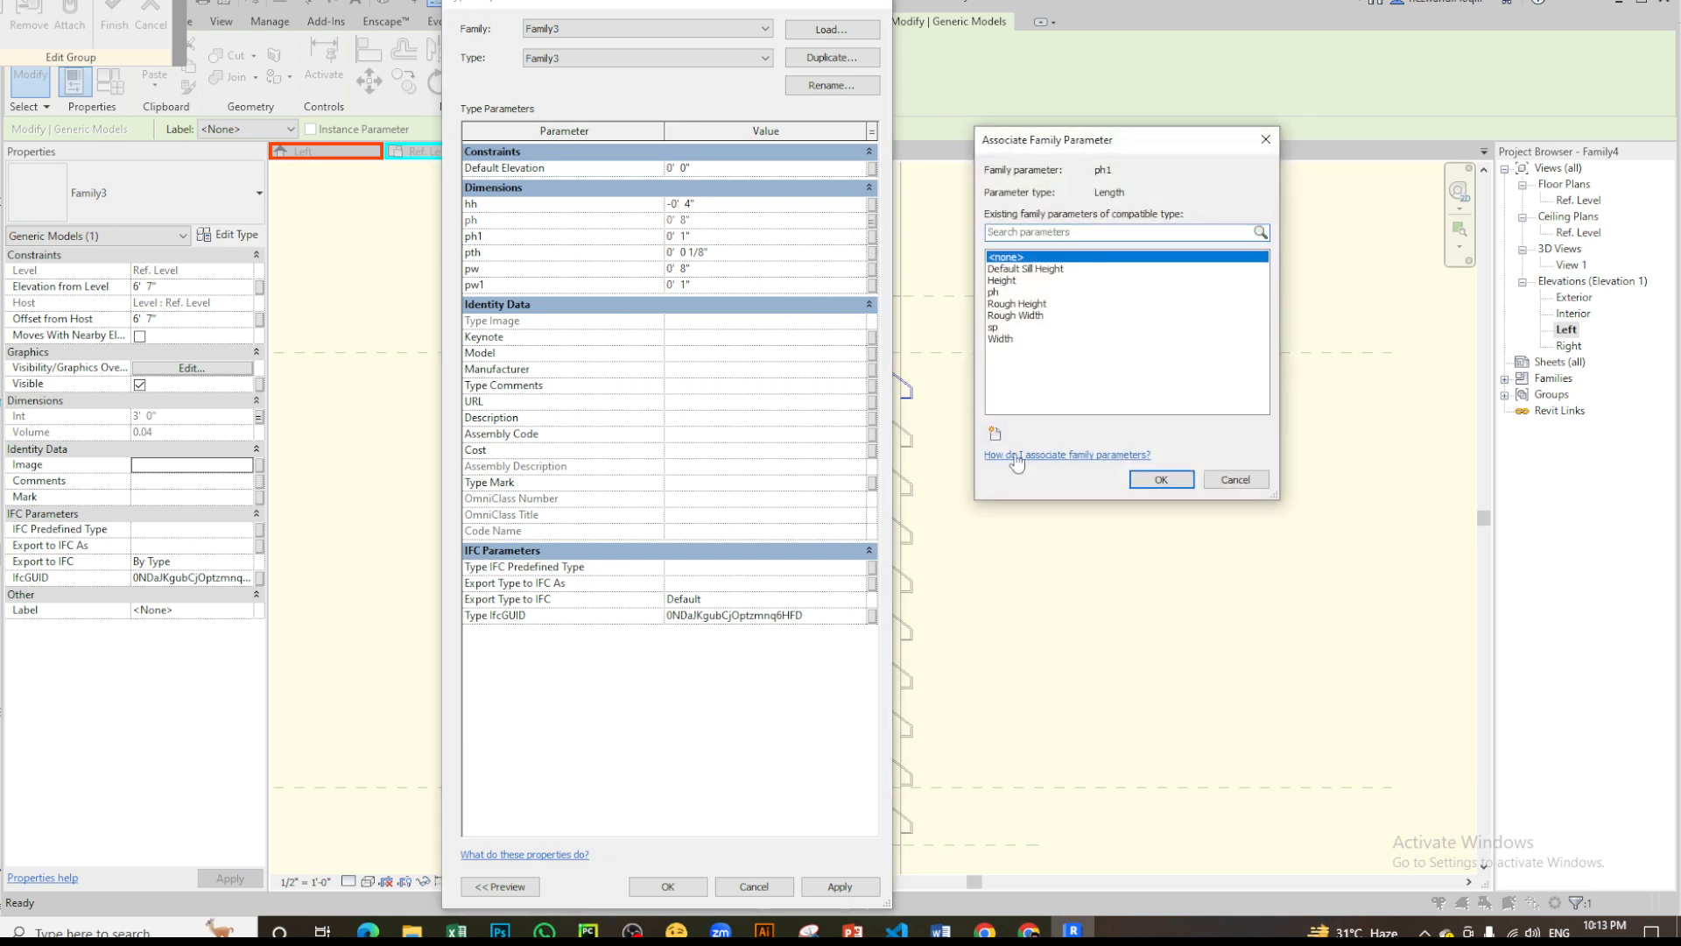
click(994, 433)
text(ph1)
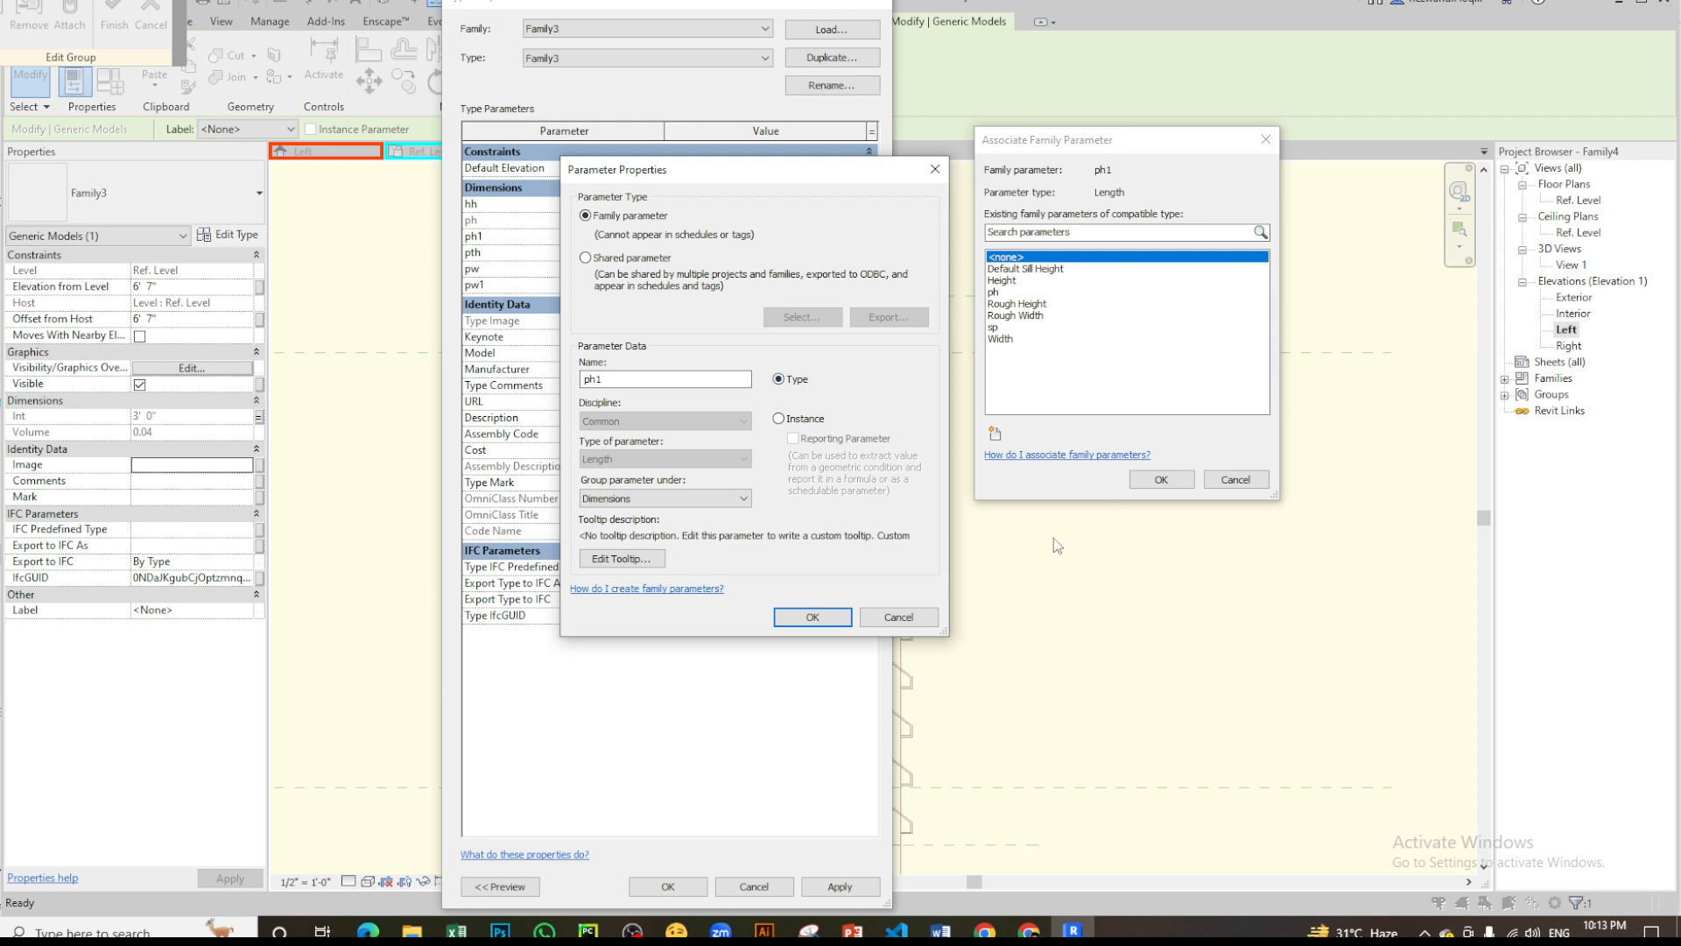
click(812, 616)
click(1169, 482)
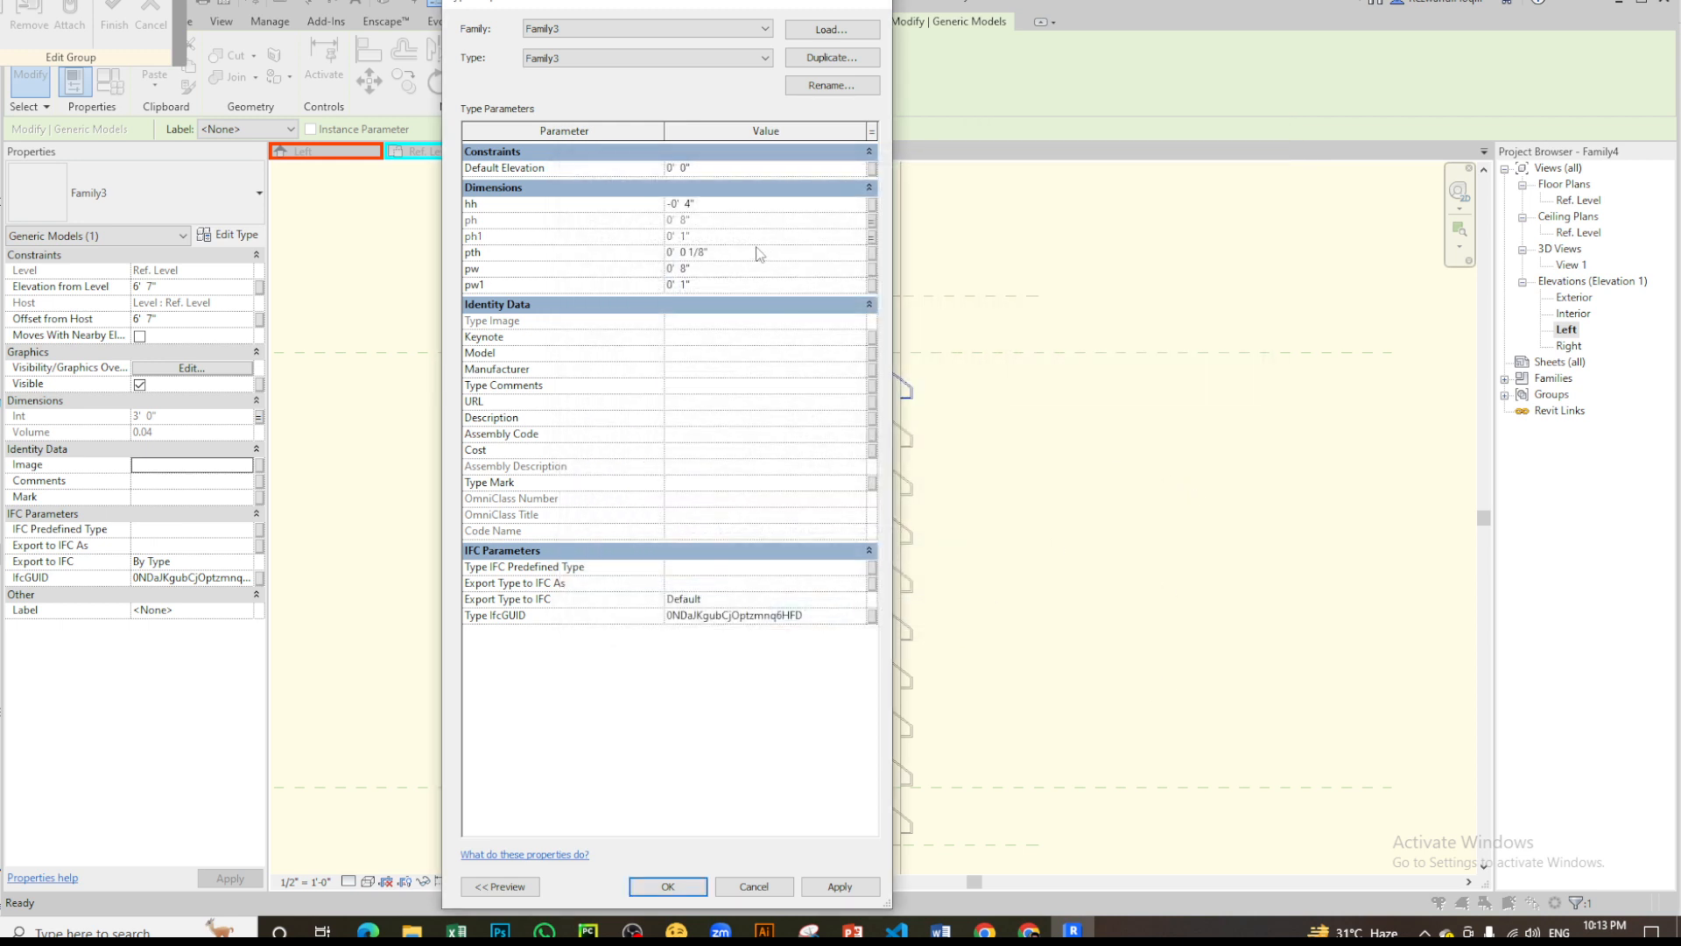
- Associate the louver's pth dimension with a new type family parameter named th
click(872, 254)
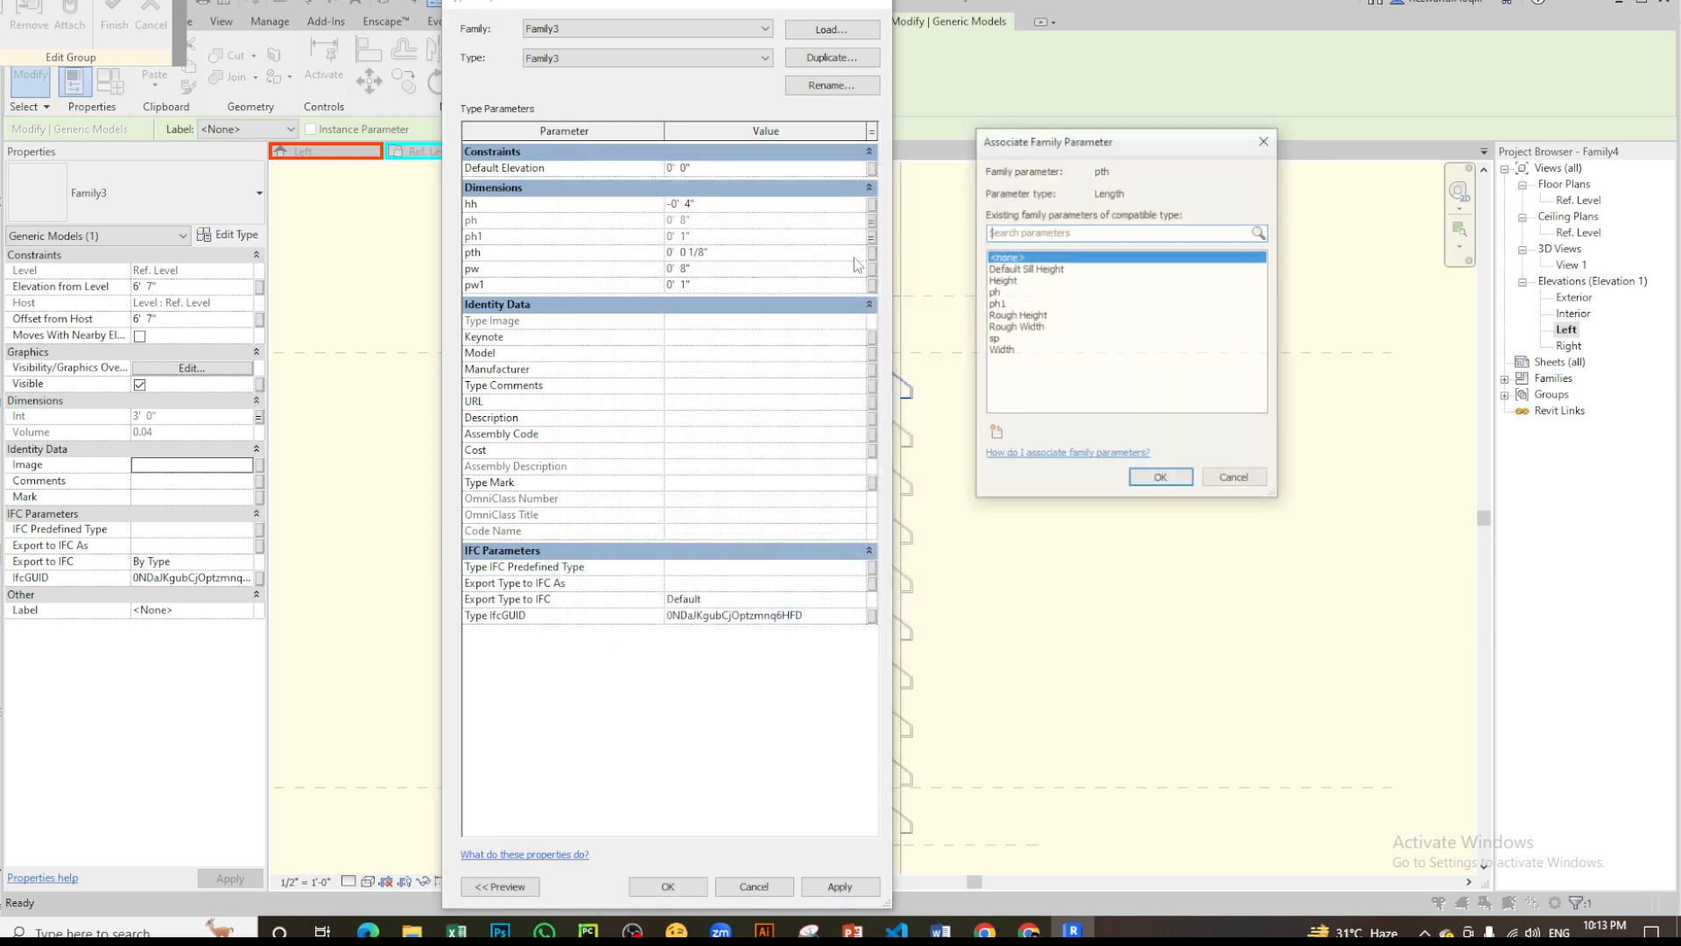
click(995, 432)
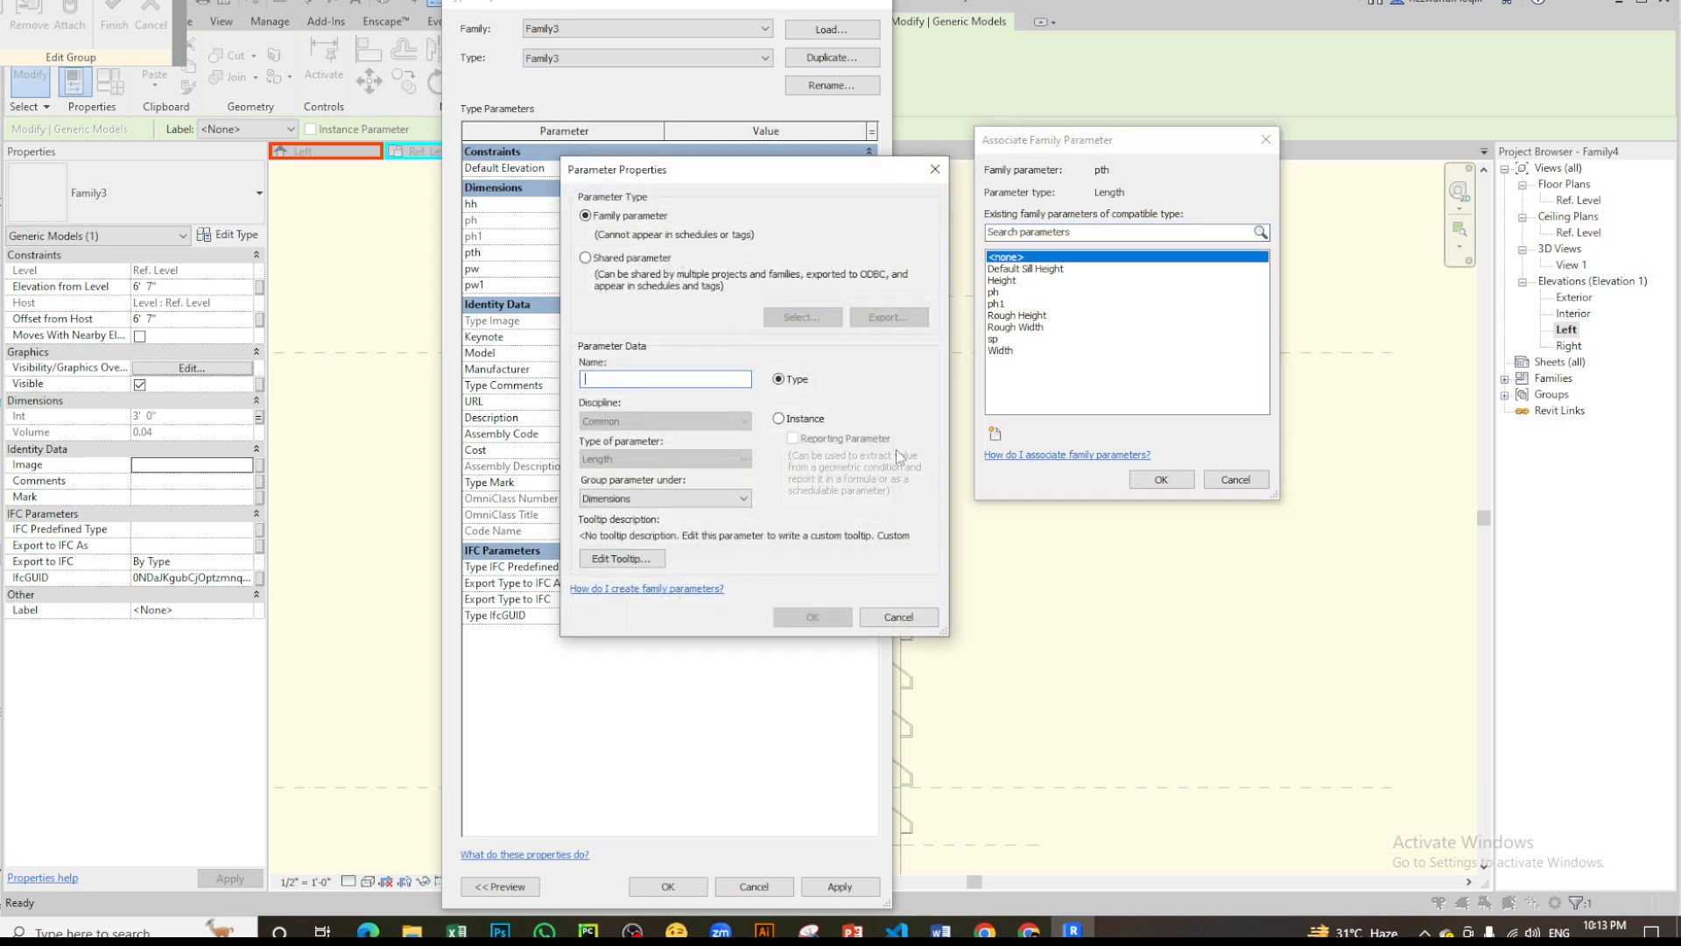
text(th)
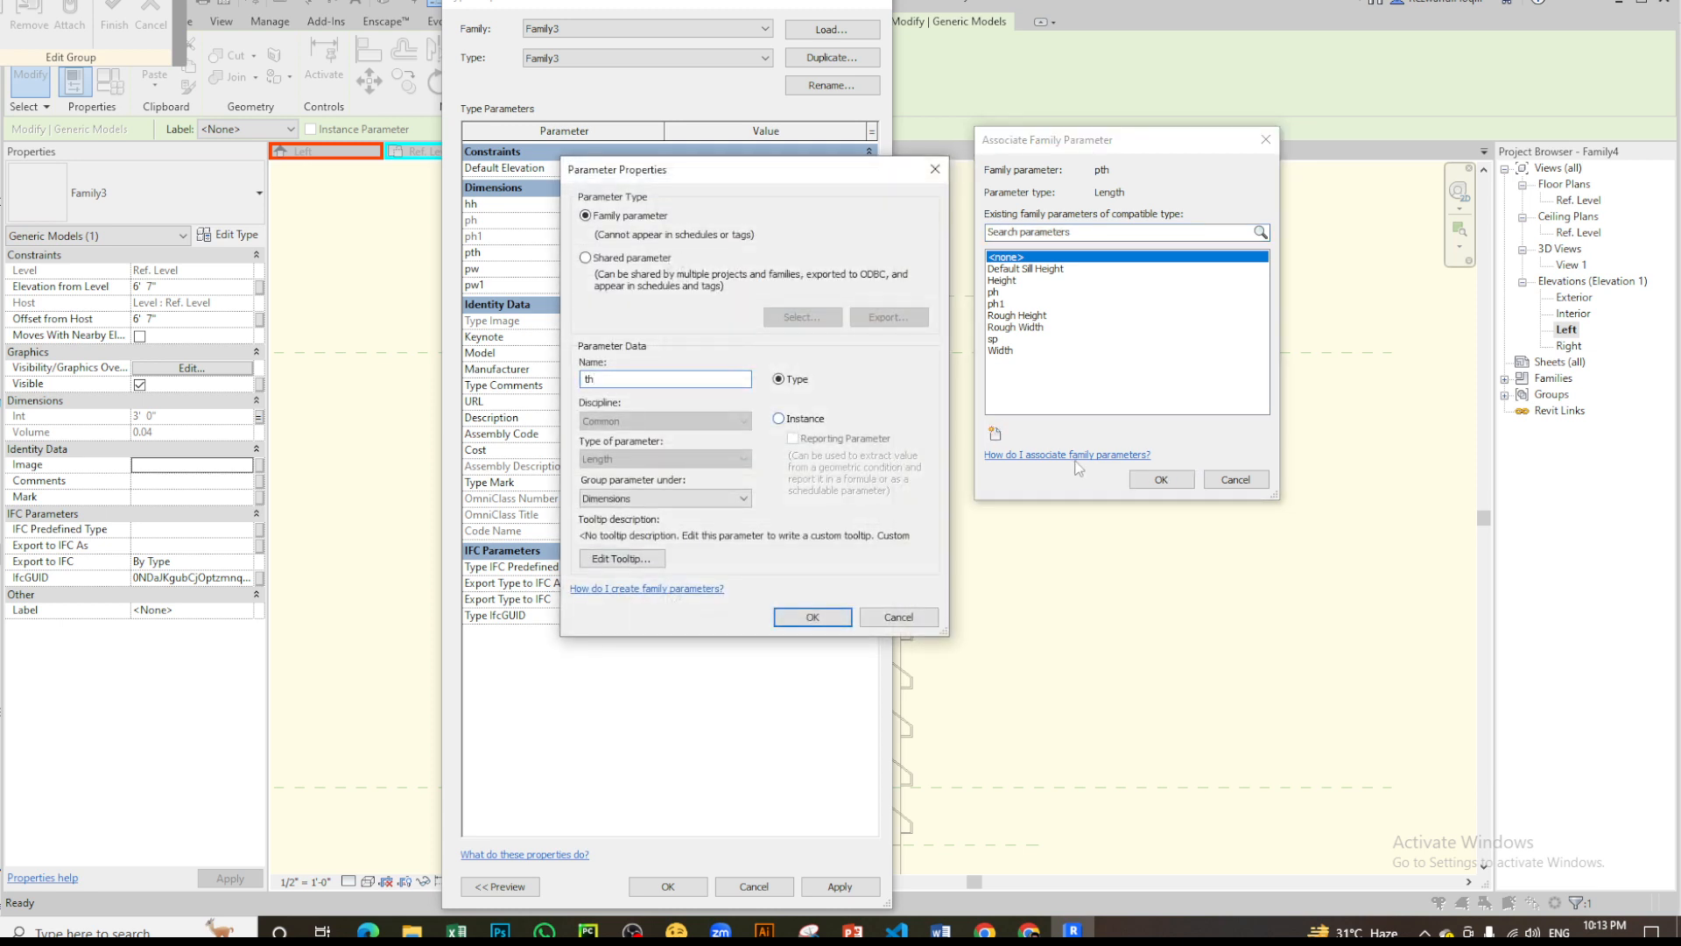
click(812, 616)
key(Return)
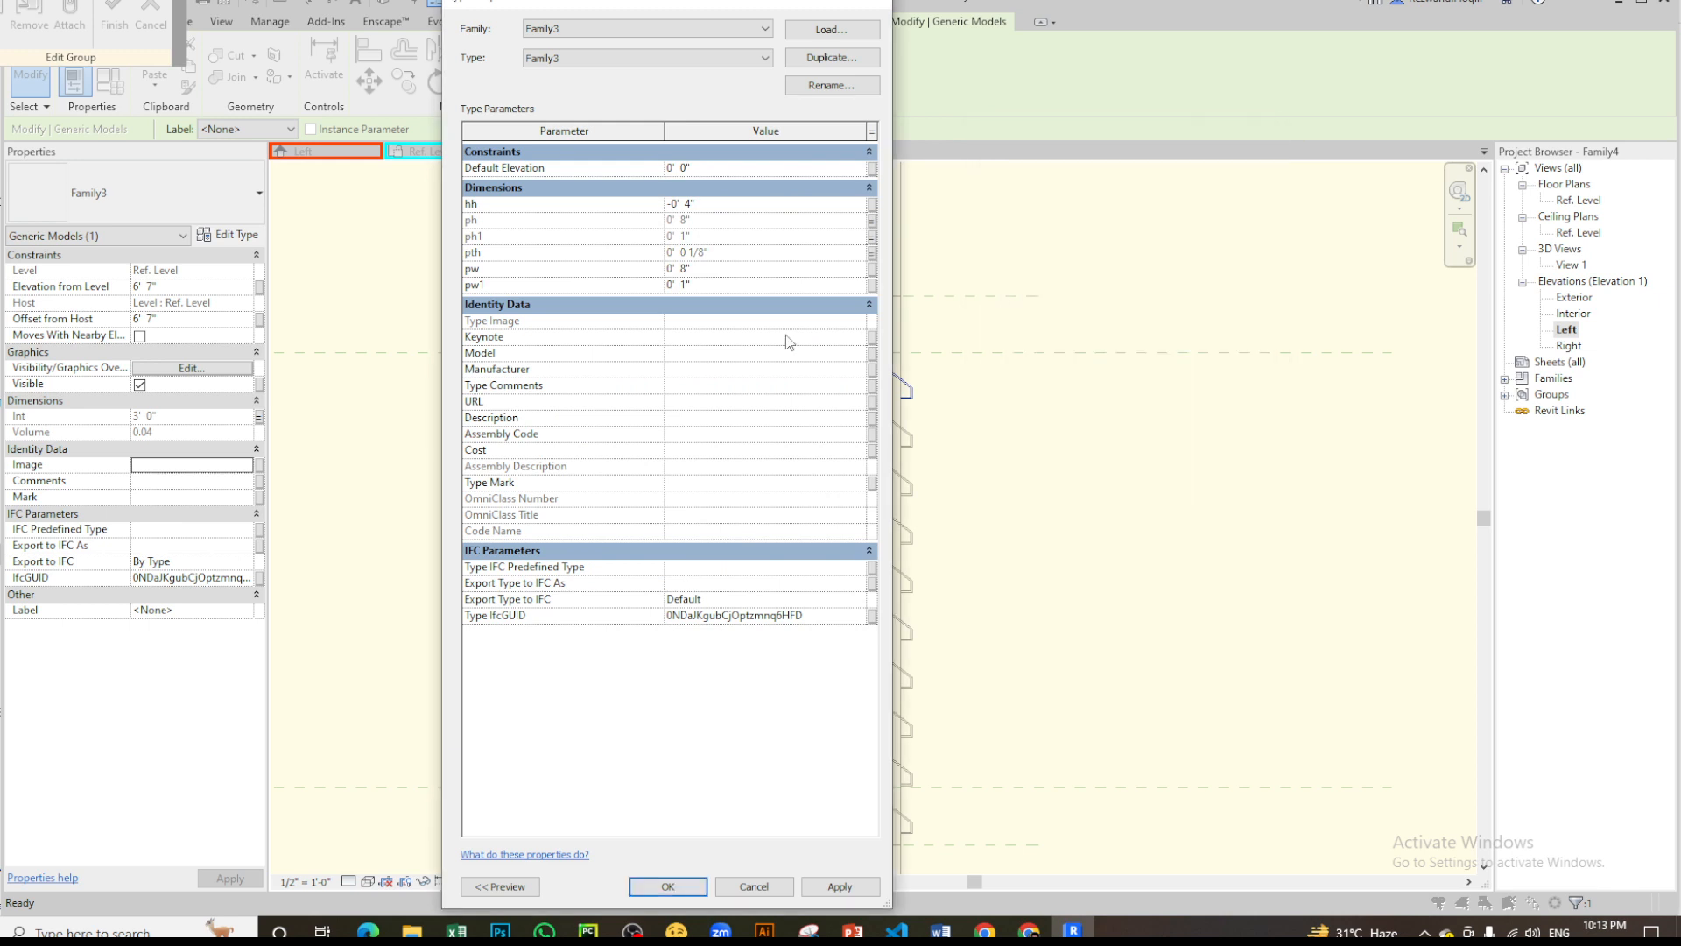
- Associate the louver's pw dimension with a new type family parameter named pw
click(872, 269)
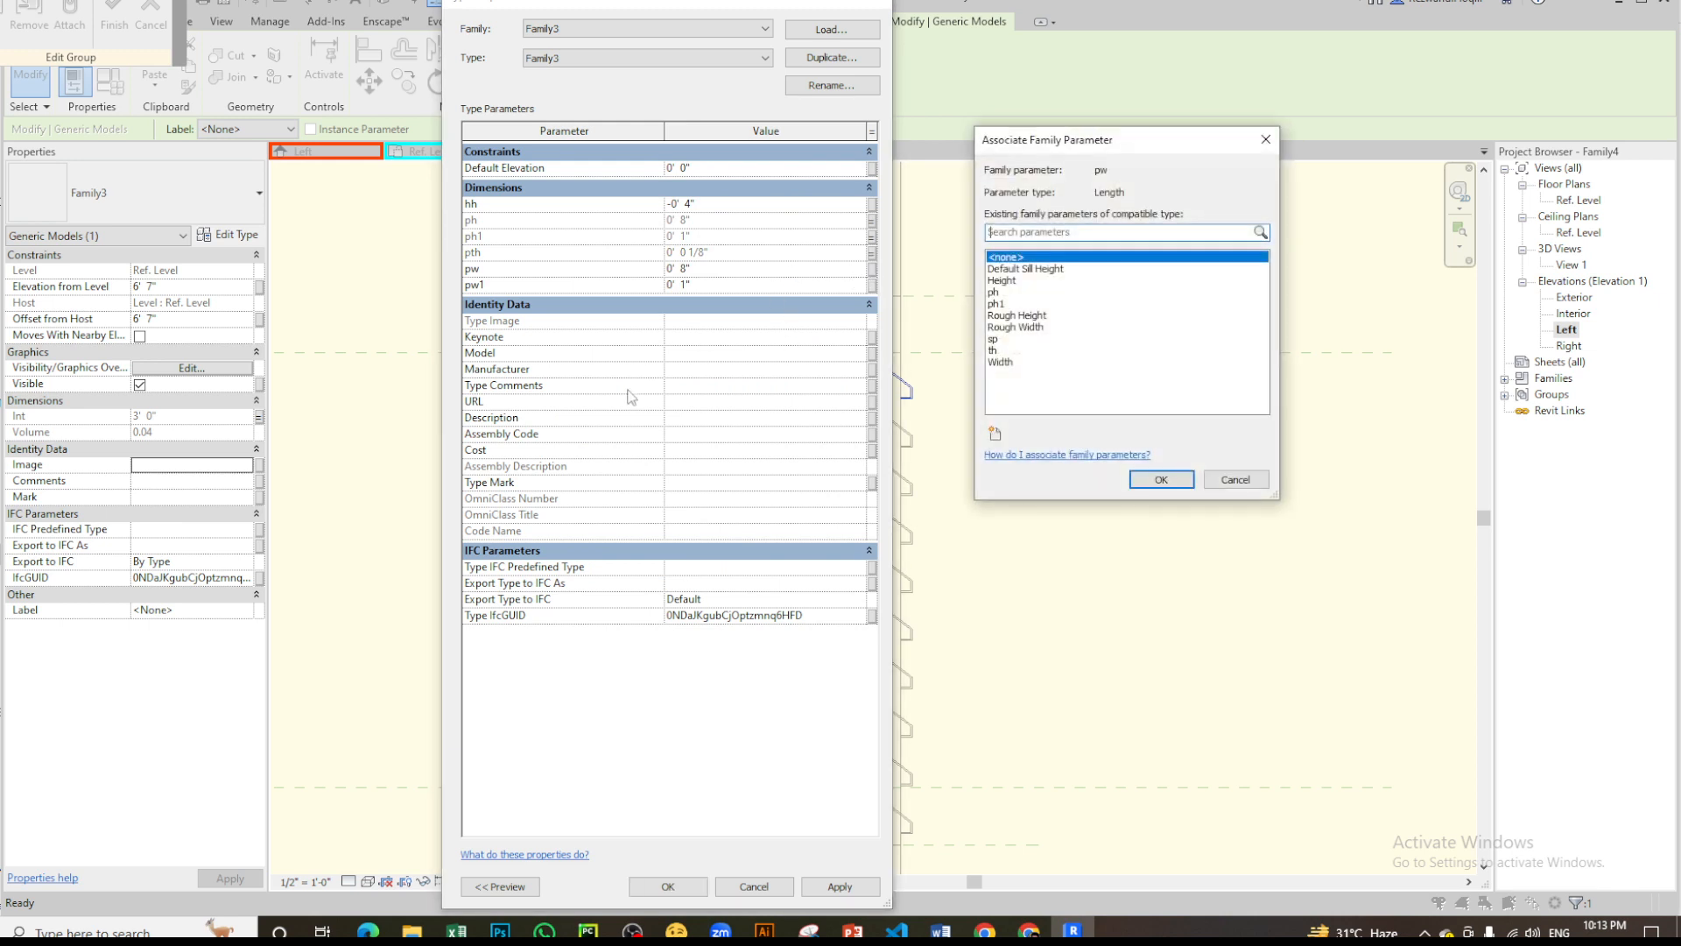
click(994, 434)
text(pw)
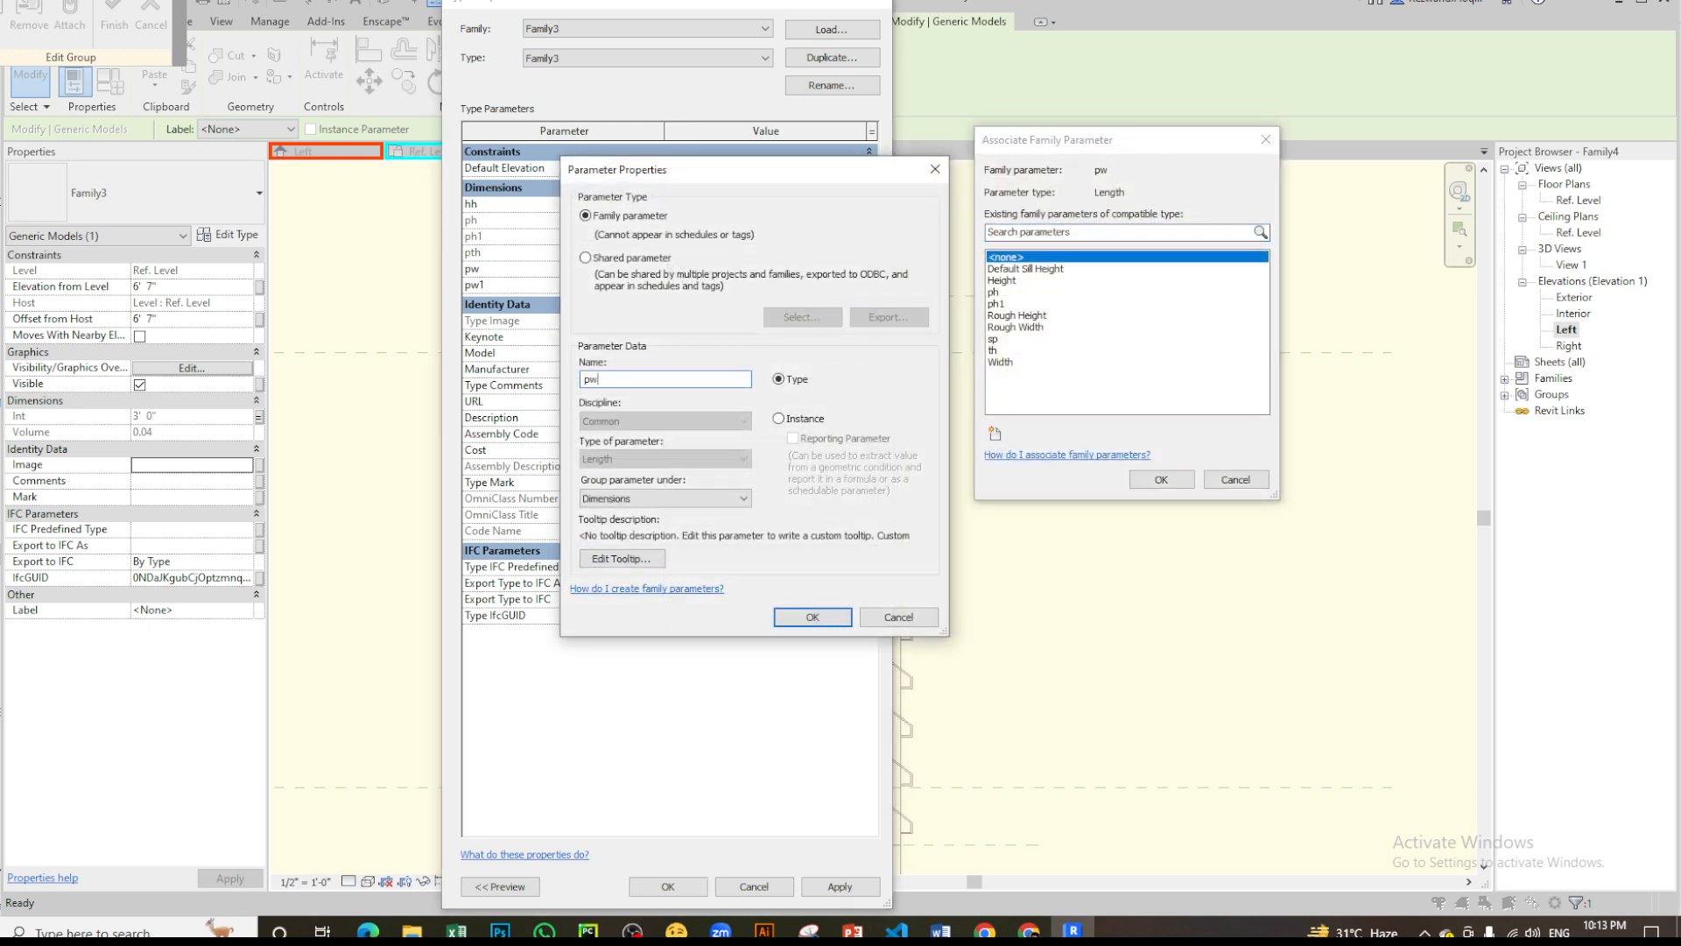
click(812, 616)
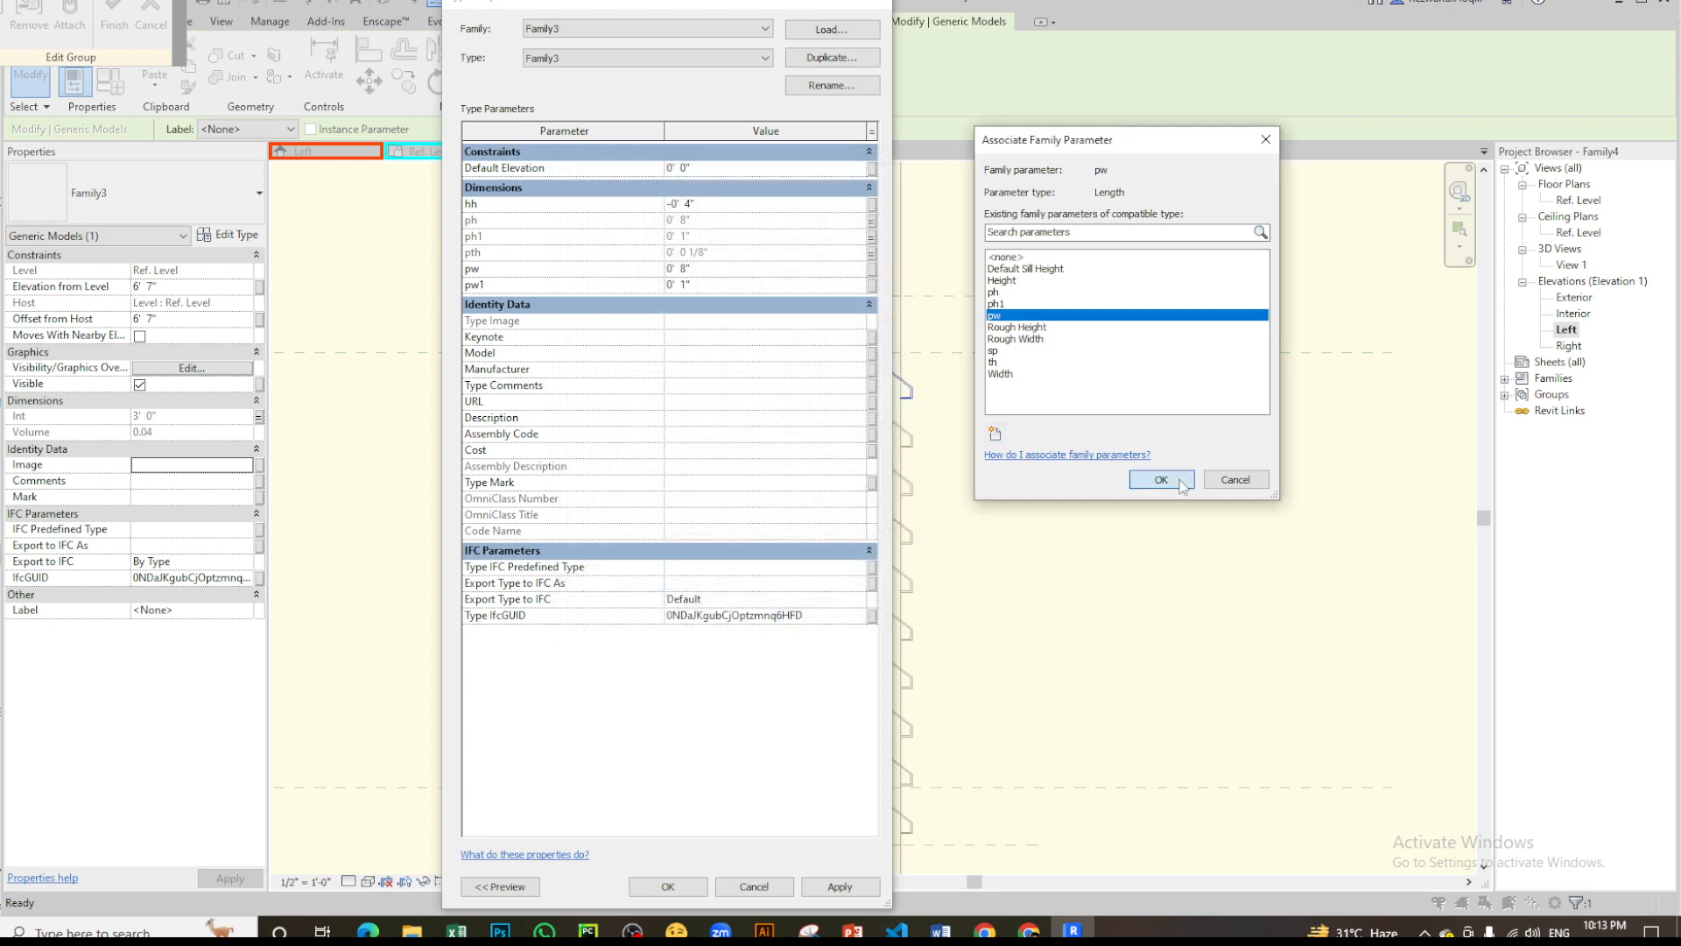
click(1161, 479)
- Associate the louver's pw1 dimension with a new type family parameter named pw1
click(872, 285)
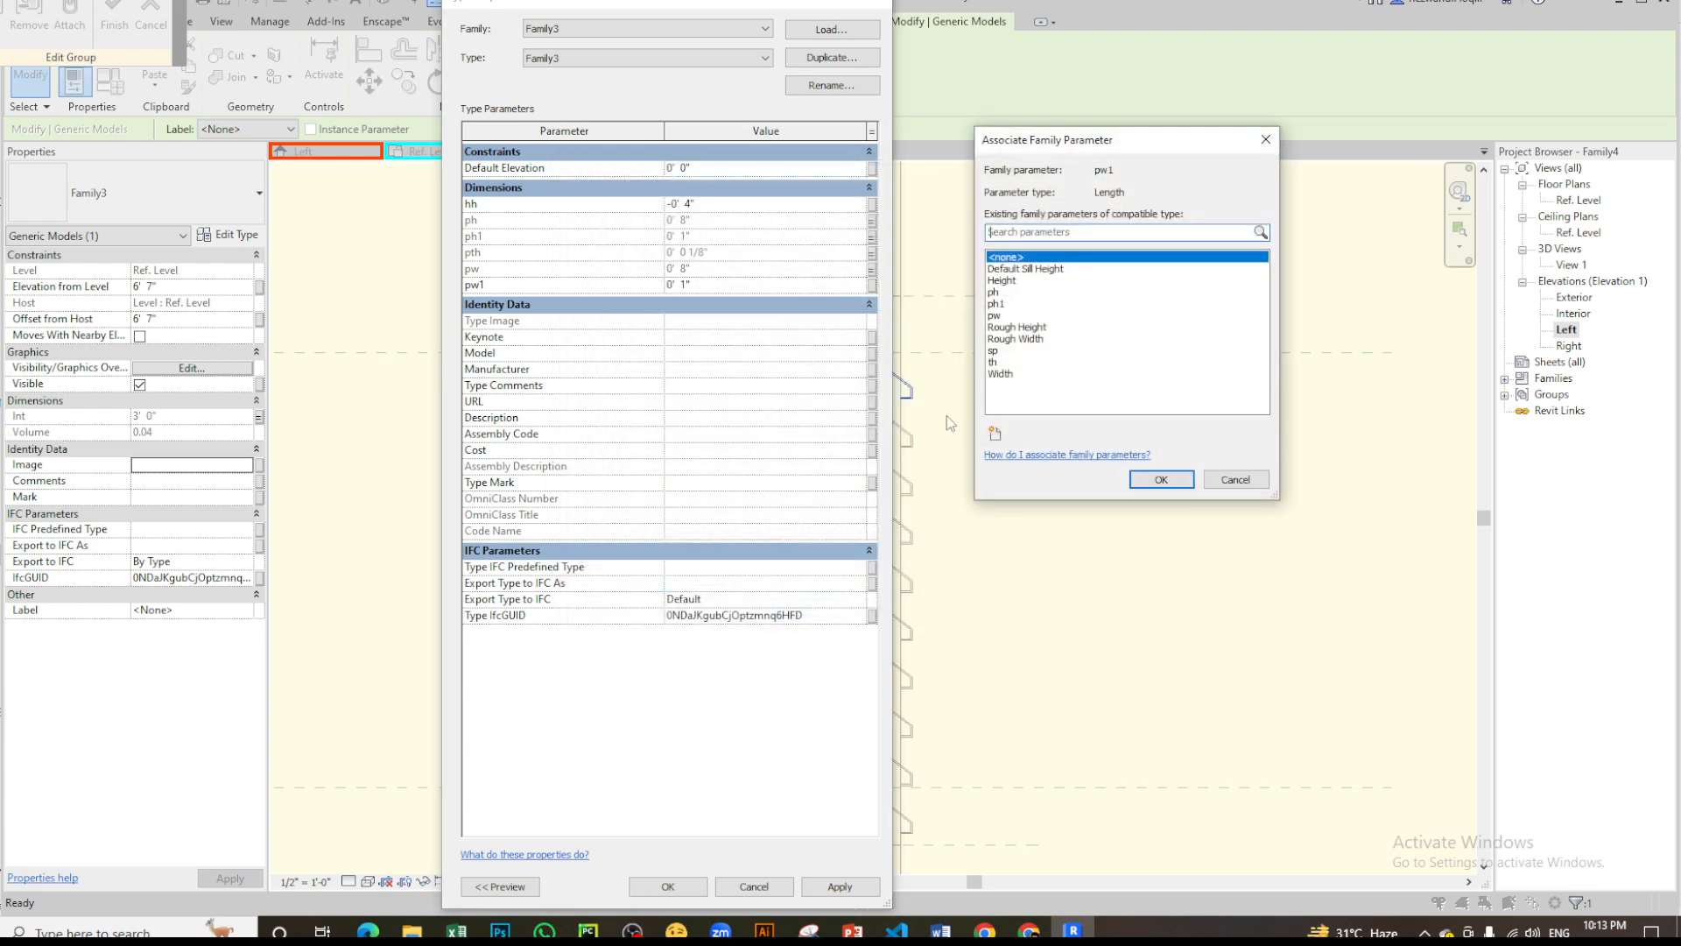
click(994, 433)
text(pw1)
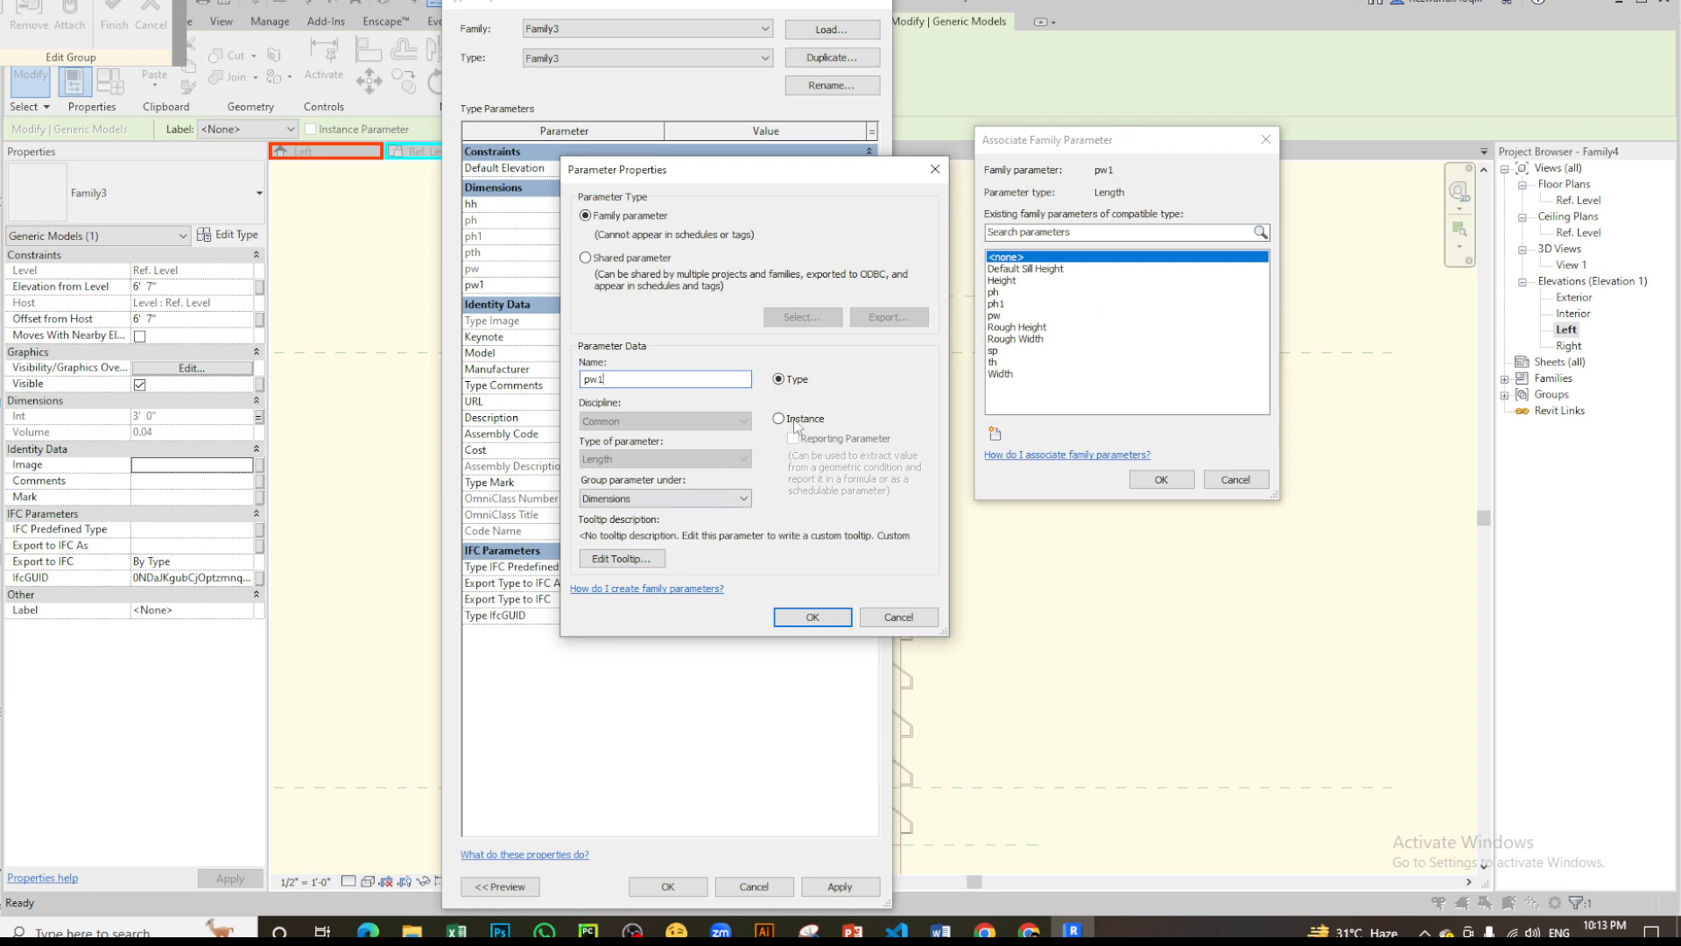
click(813, 616)
click(1161, 479)
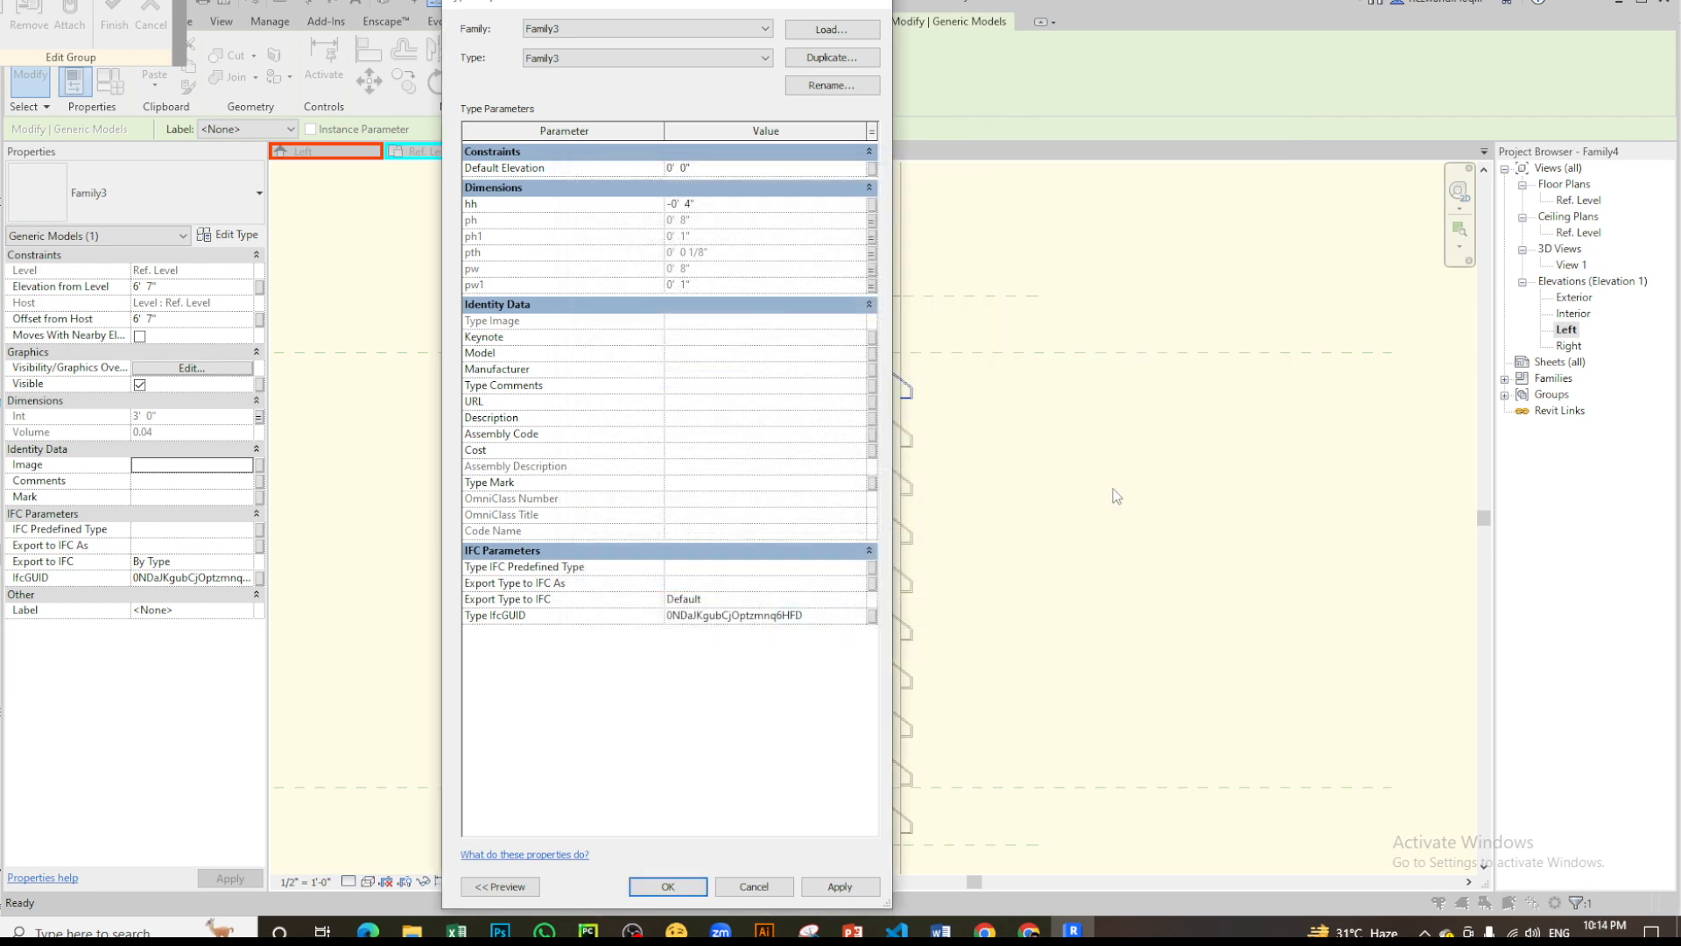
- Accept the nested louver's type properties and finish editing the array group
click(685, 895)
click(1154, 408)
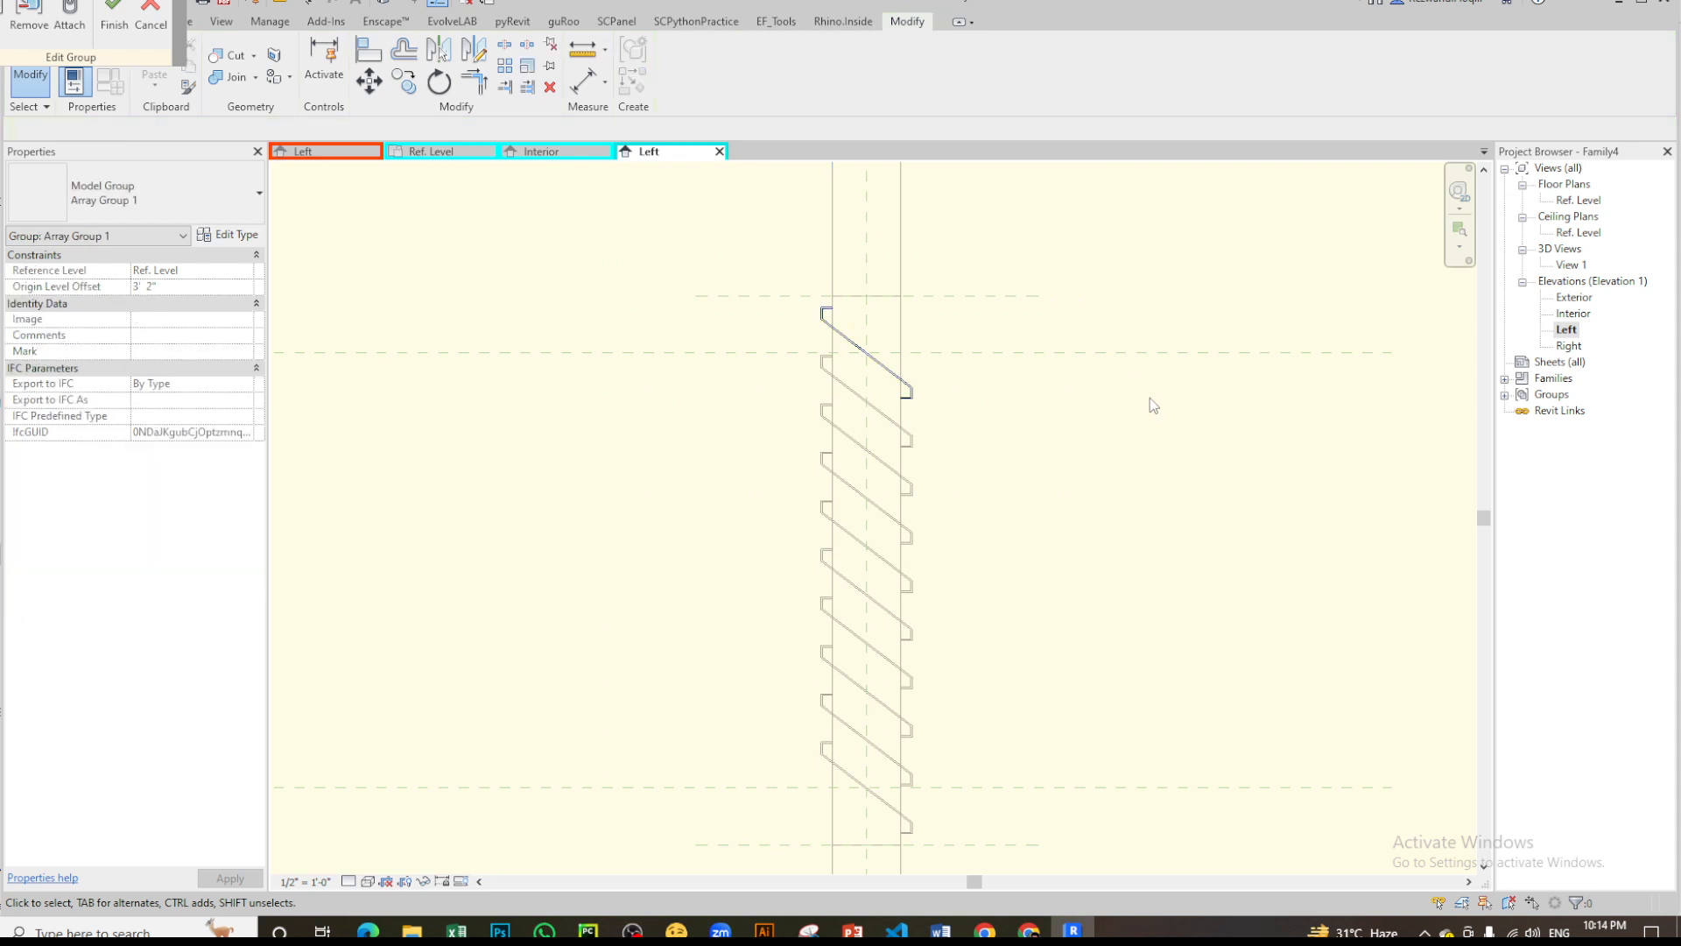
click(113, 14)
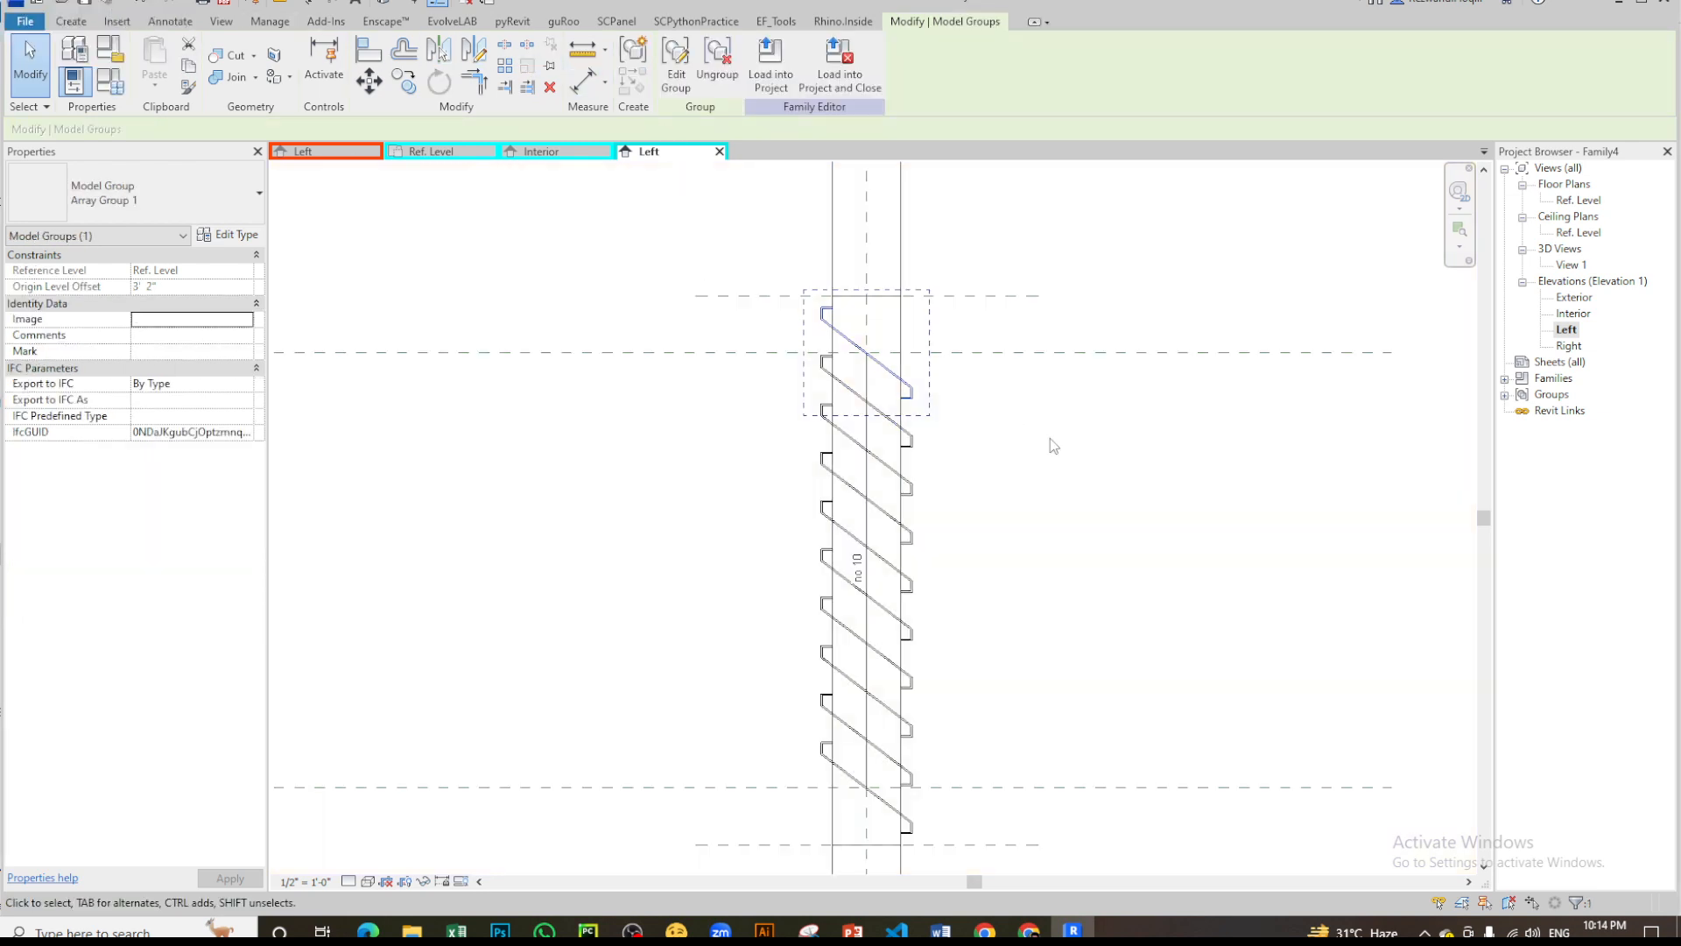
click(993, 459)
scroll(1071, 538, down, 2)
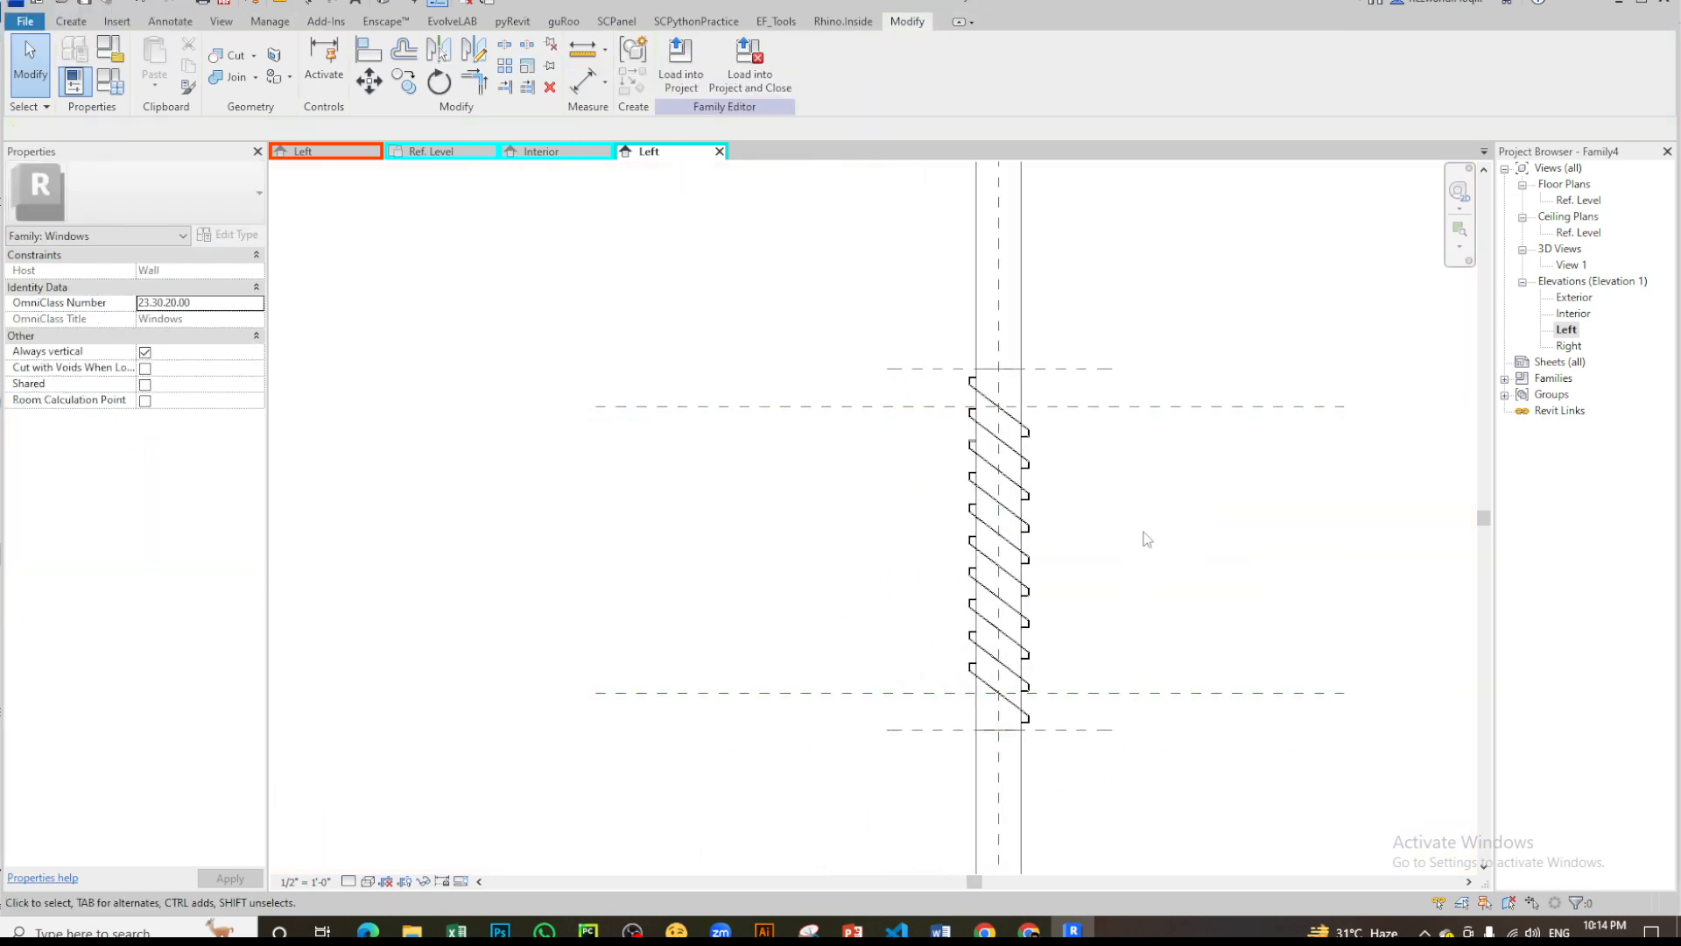
- Set the window family's Height to 6' 0" in the family types and apply it
click(109, 81)
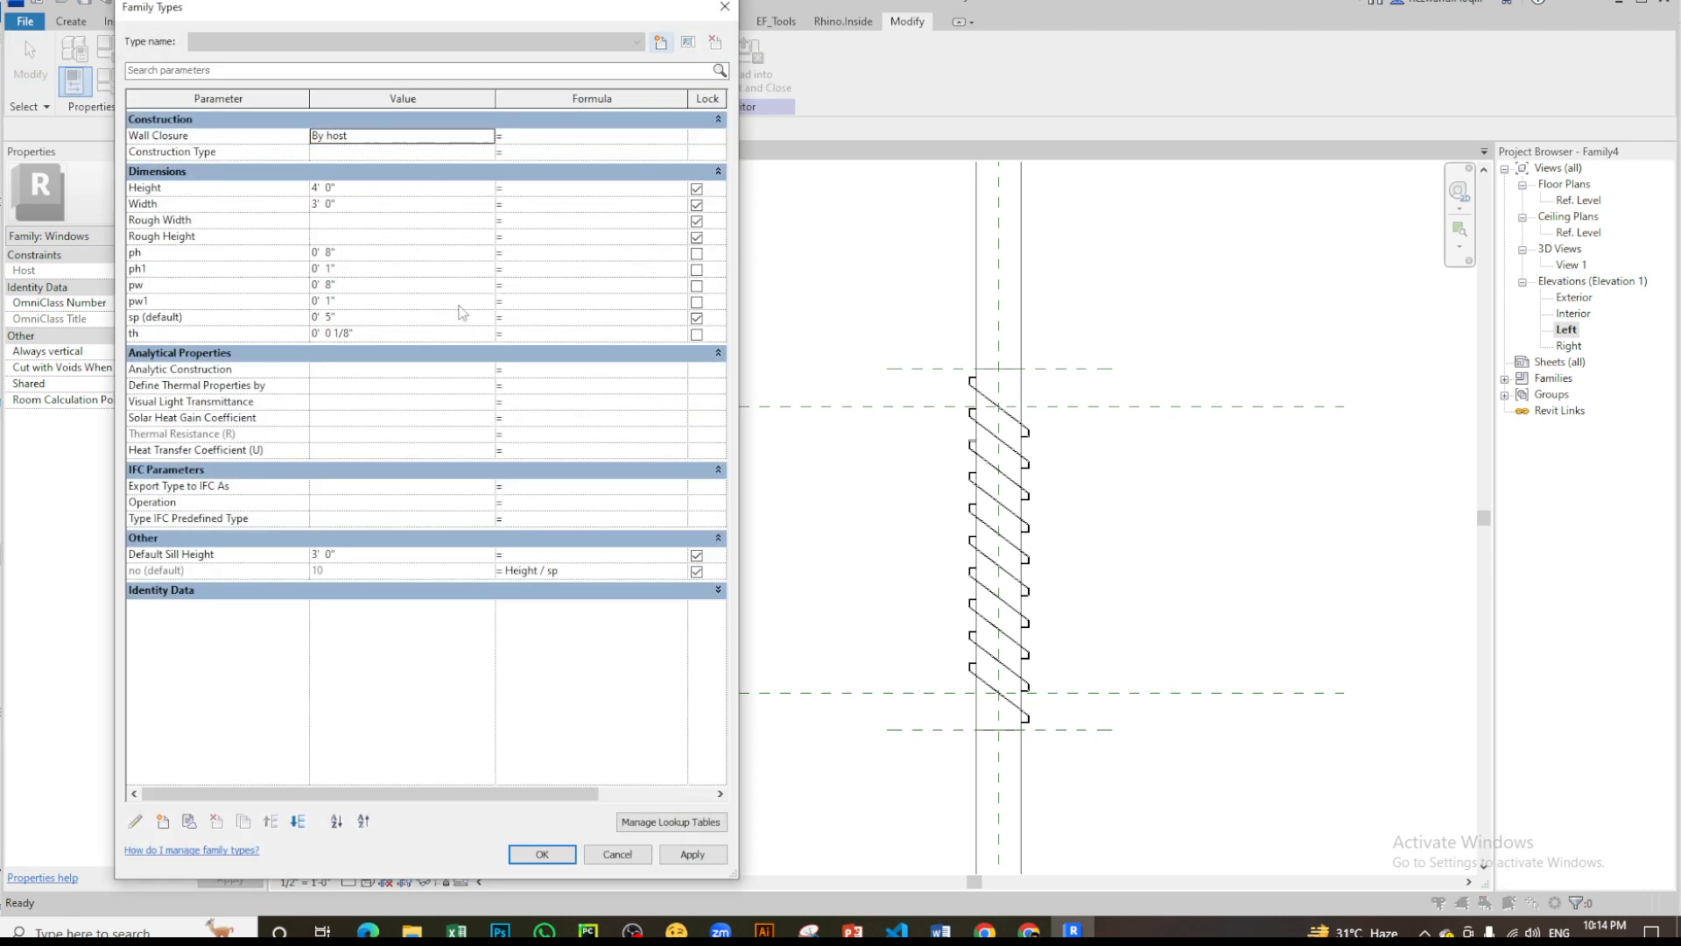
click(725, 6)
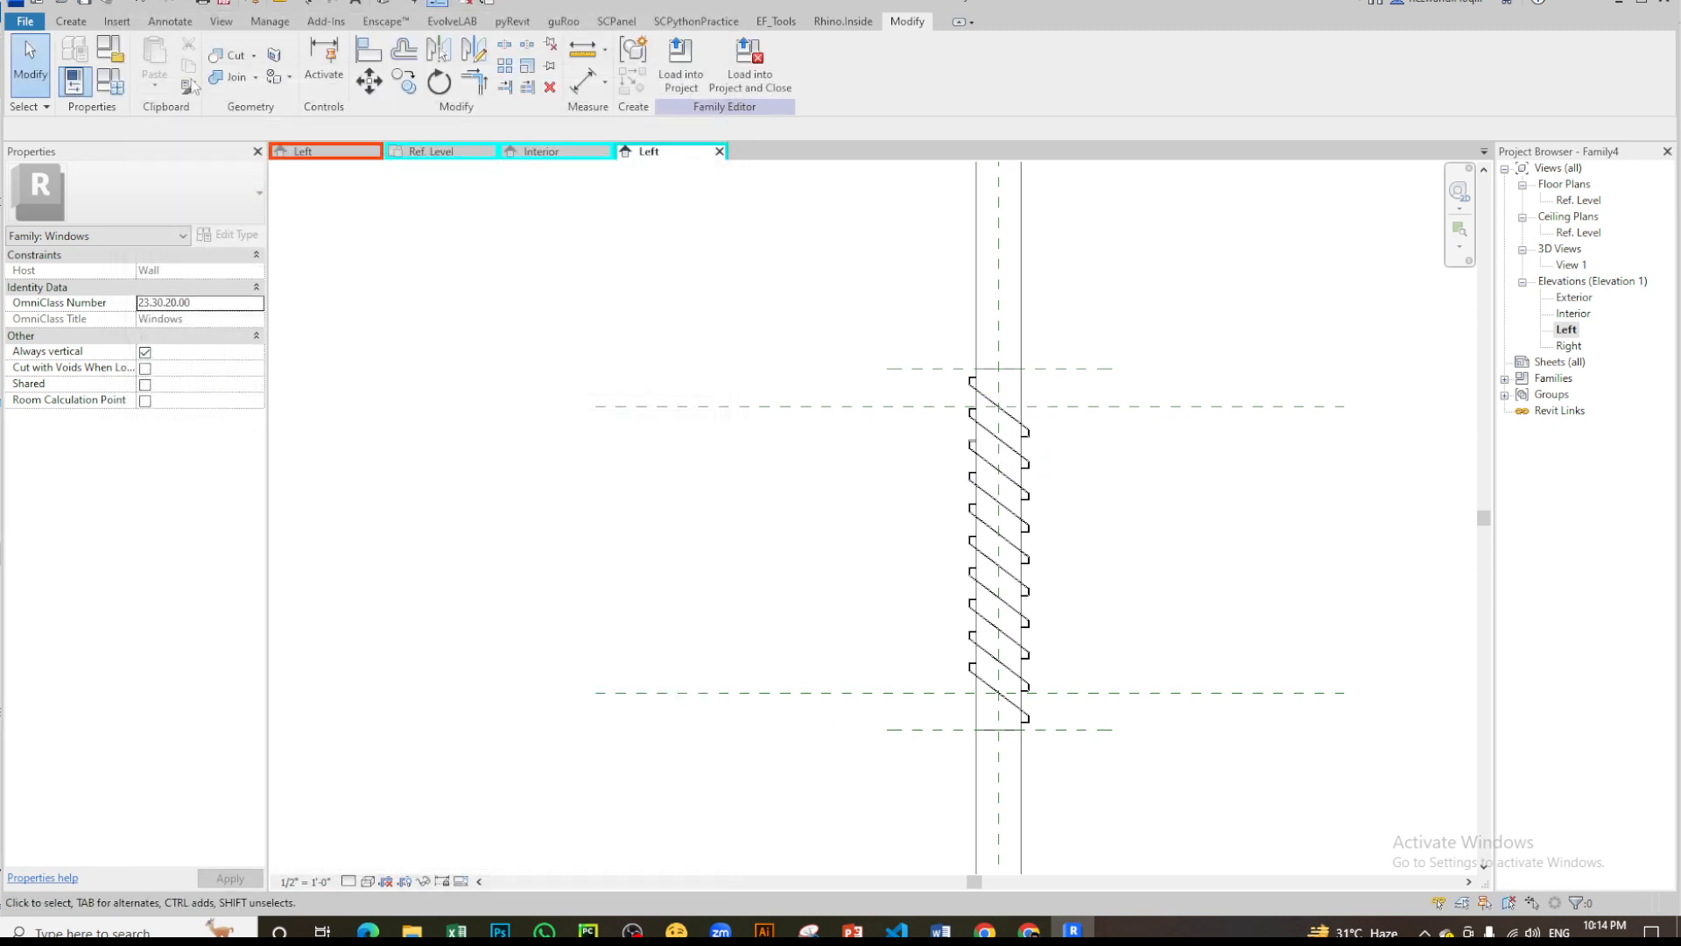
click(121, 77)
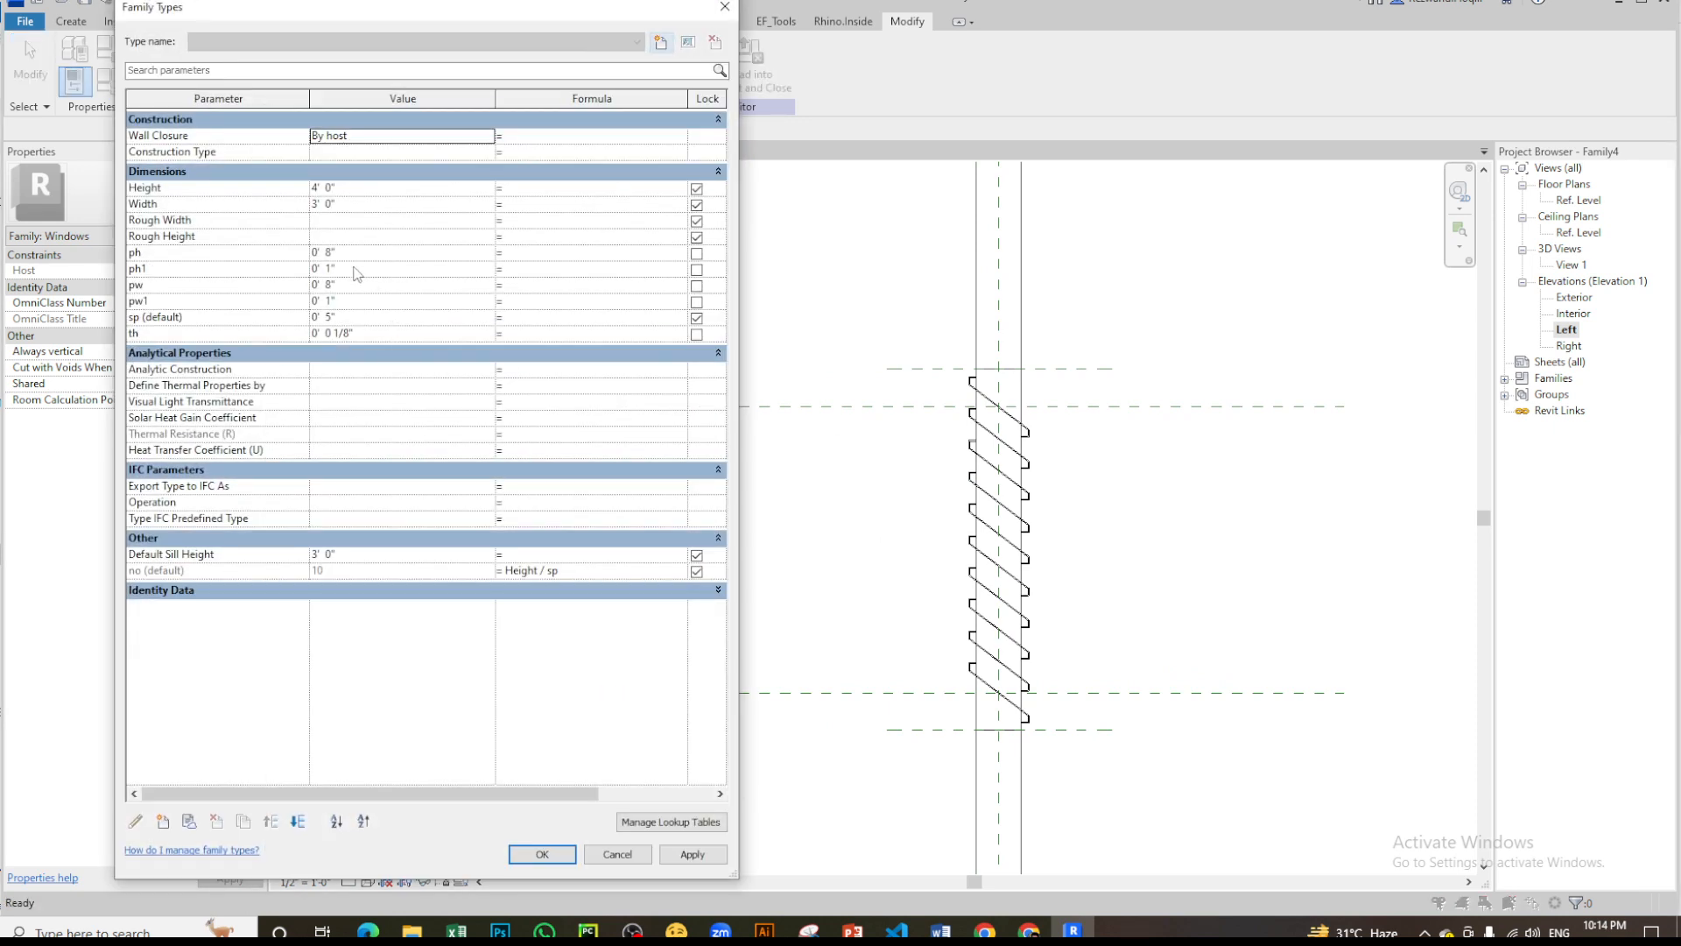
click(375, 188)
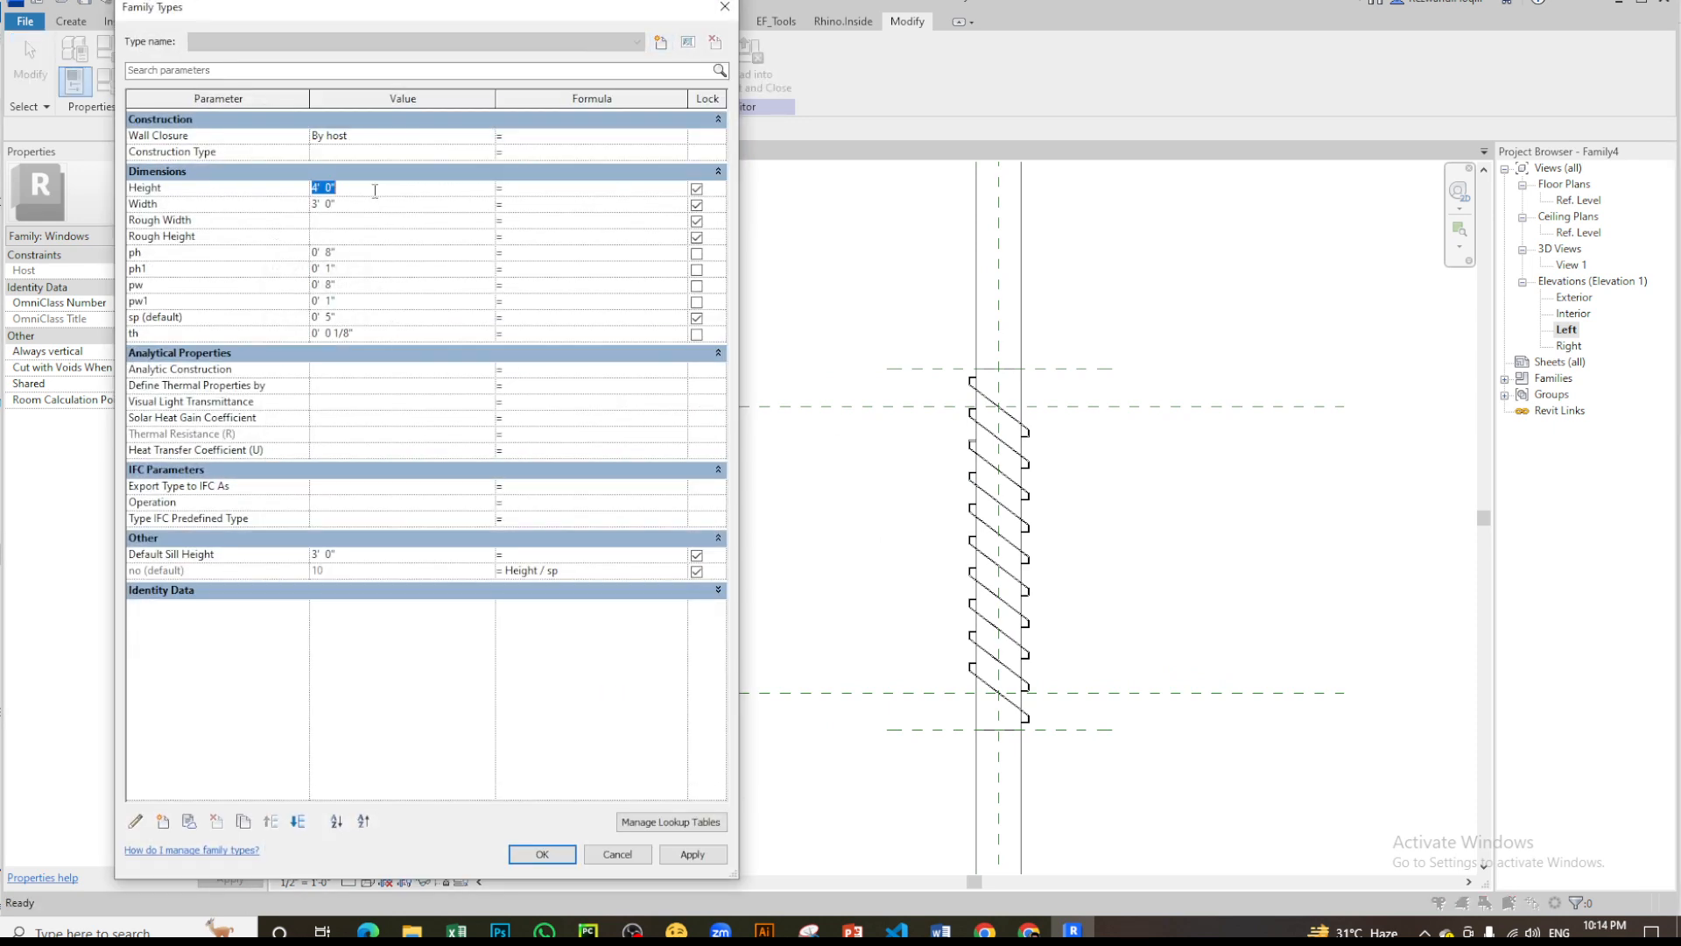
text(6)
key(Tab)
click(716, 857)
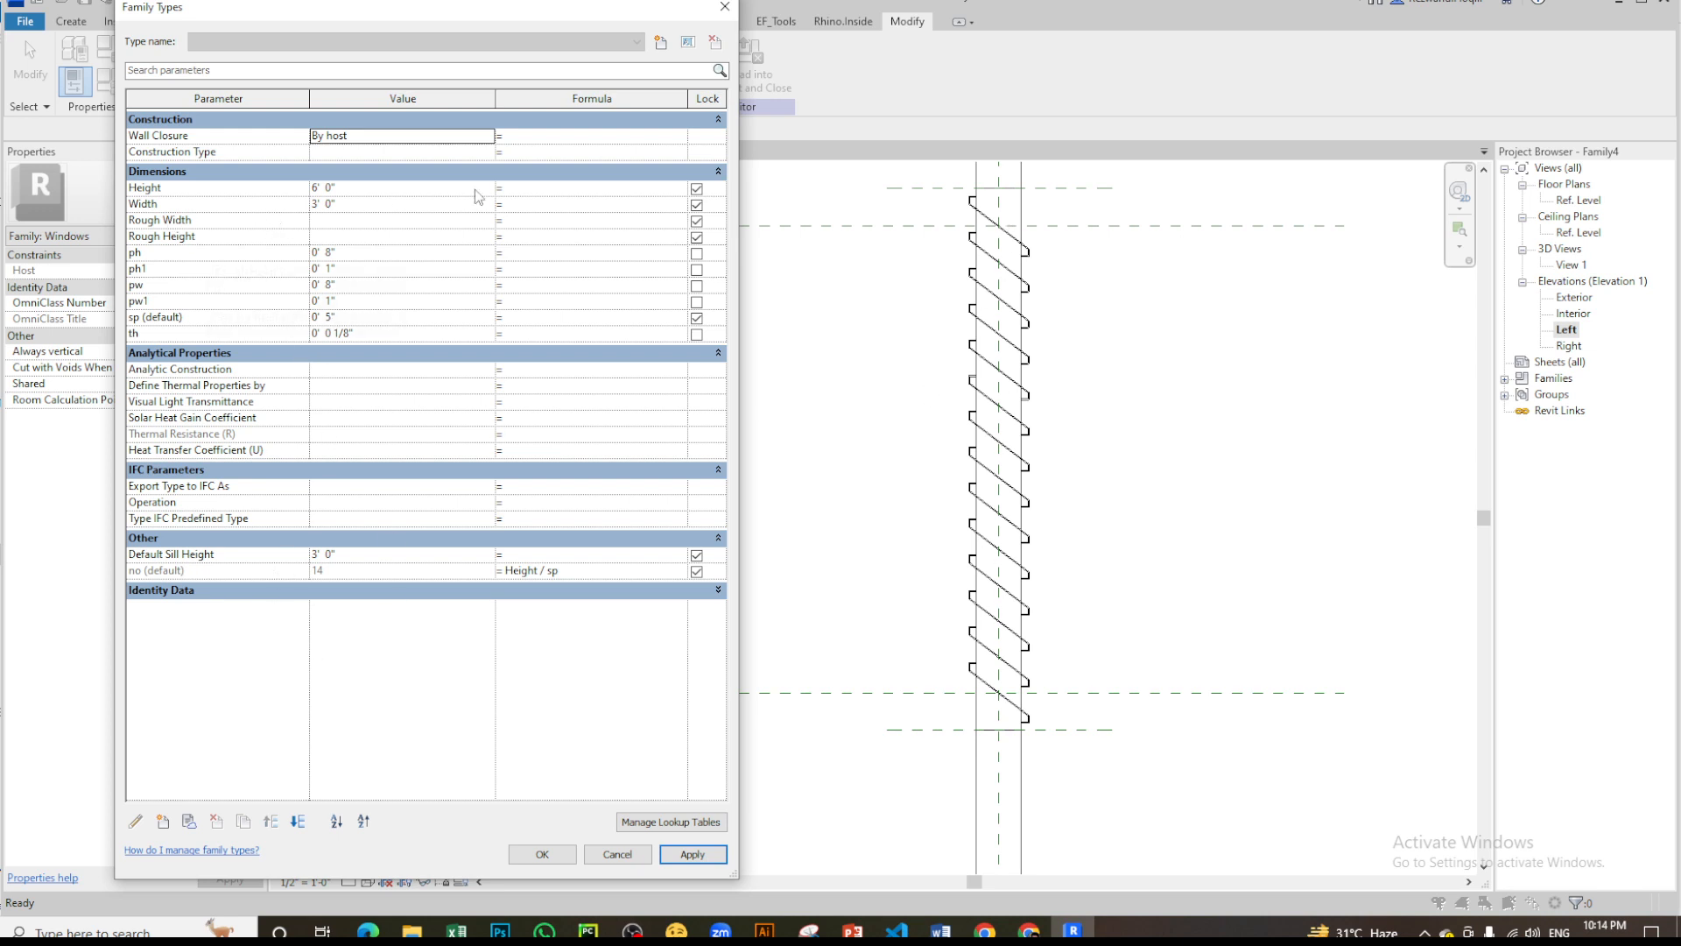
- Set the window family's Width to 5' 0" and apply it
click(391, 204)
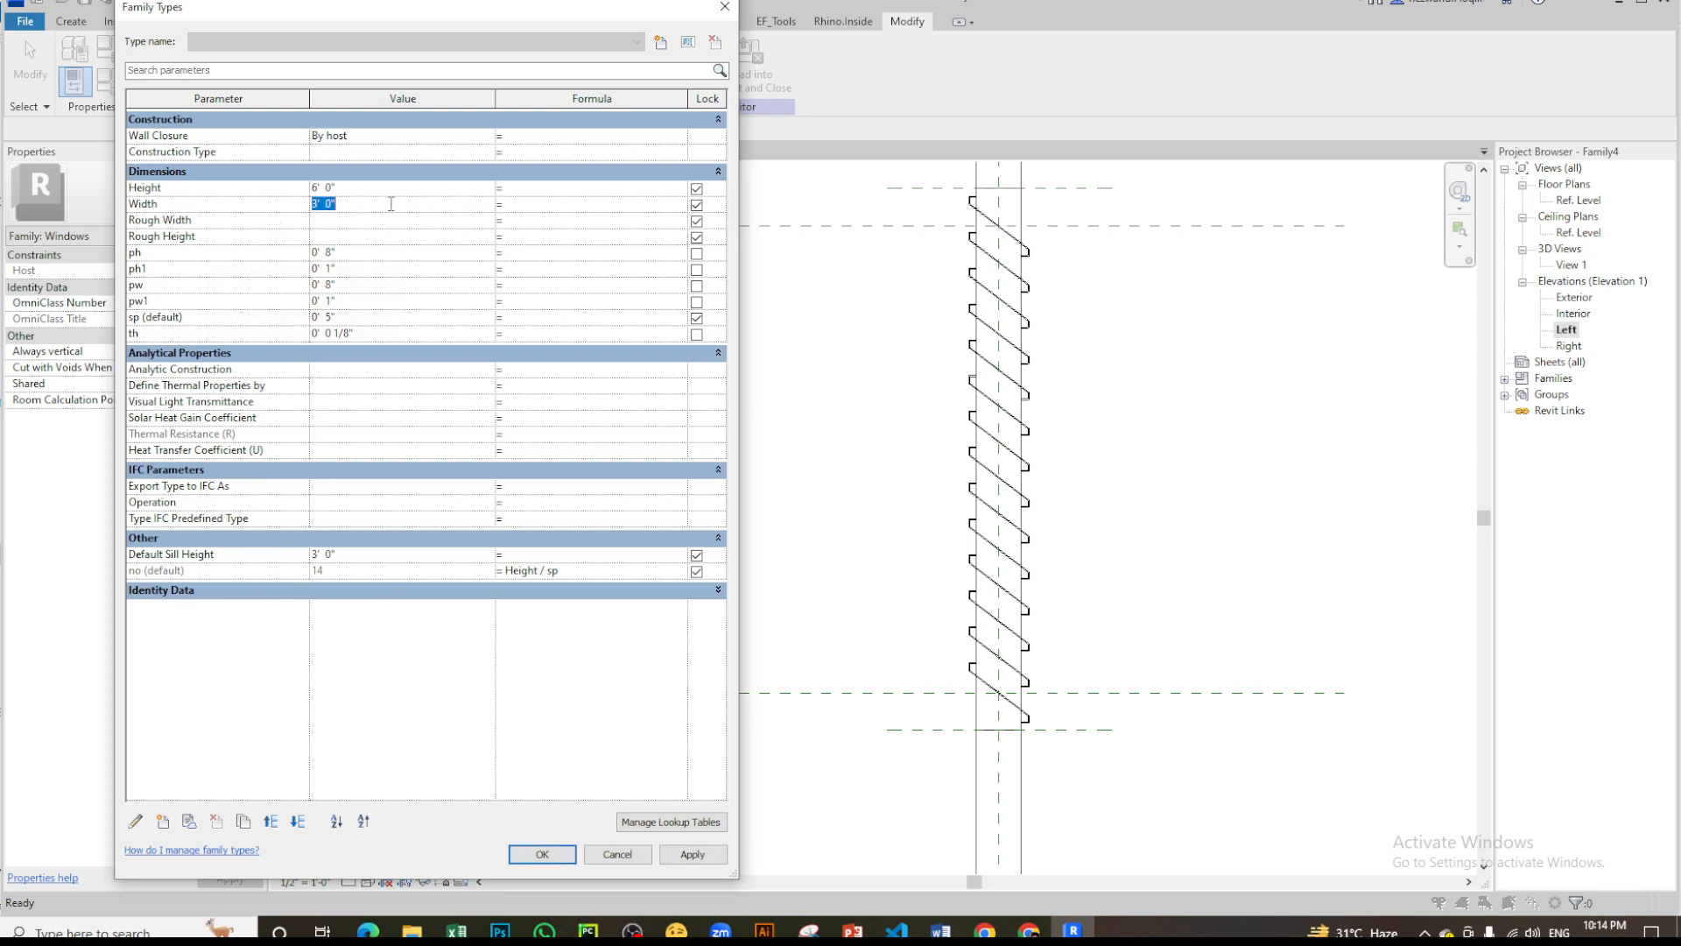
text(5)
key(Tab)
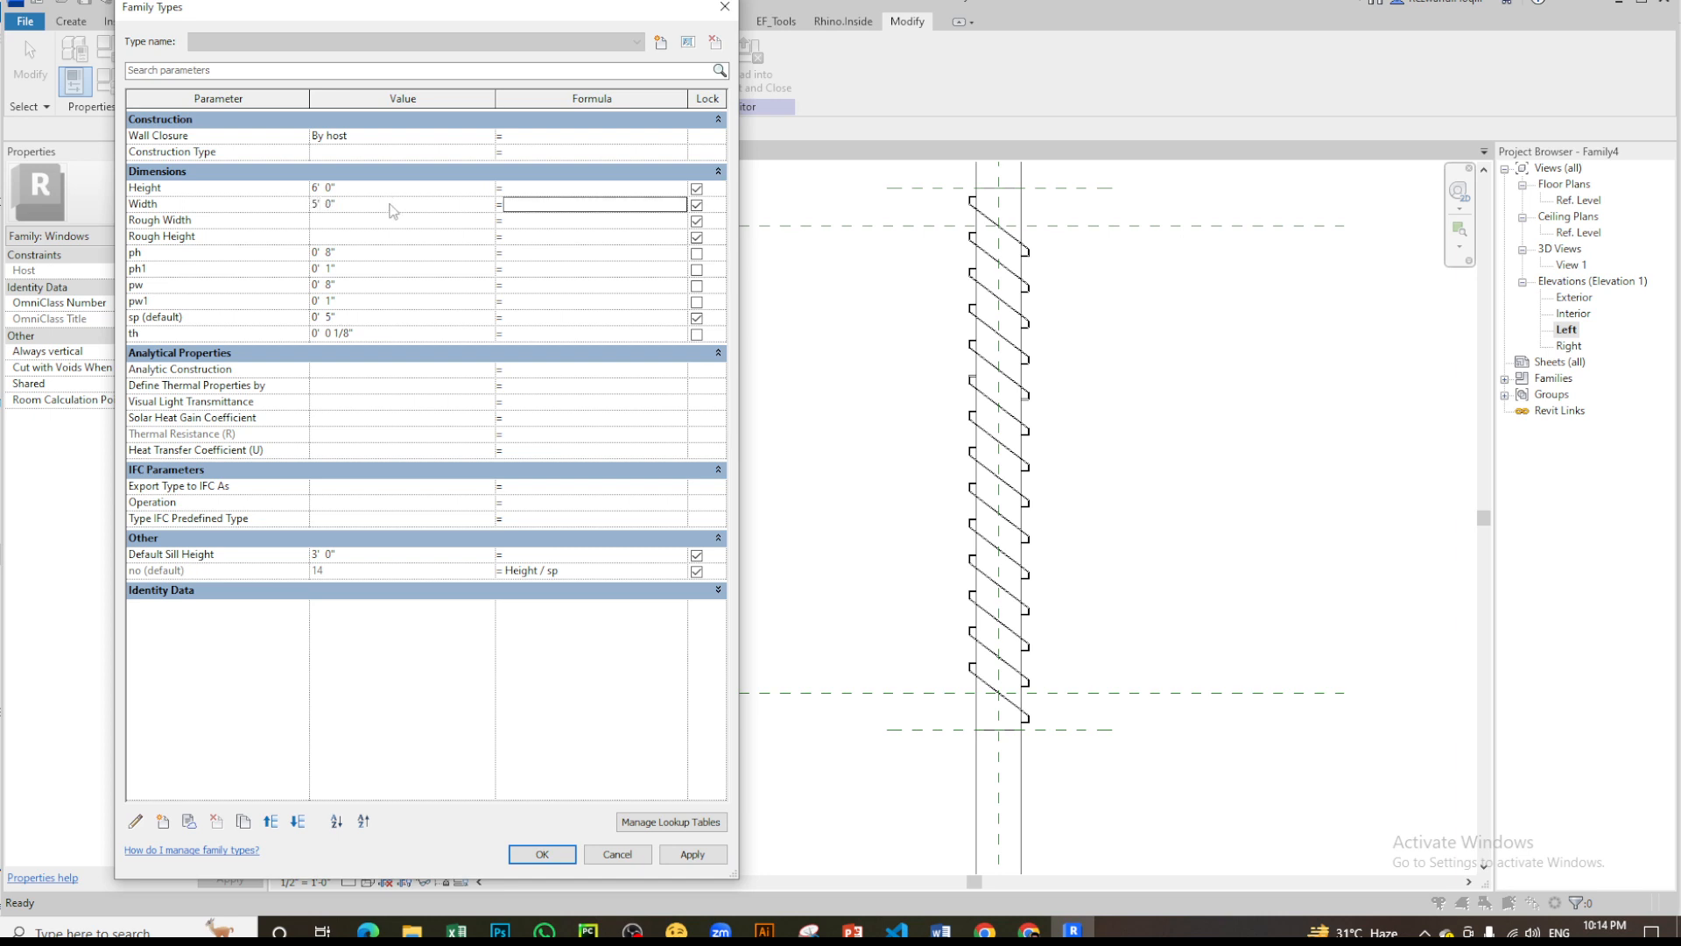
click(716, 855)
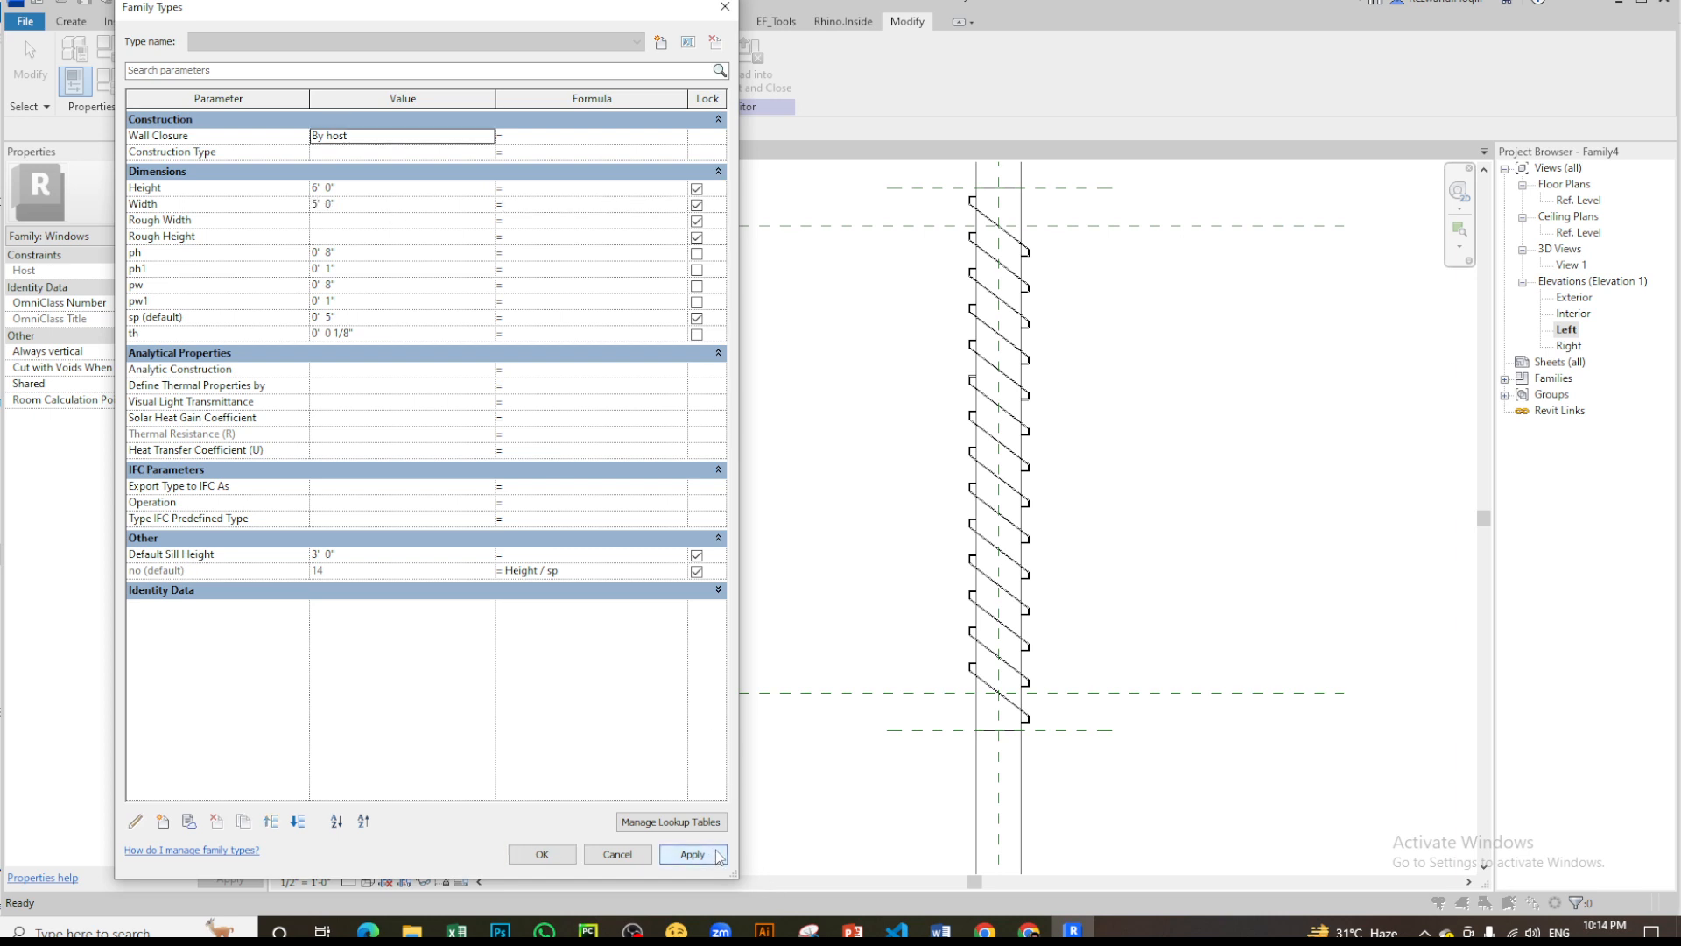
- Set the louver's pw parameter to 3" and apply it to the array
click(362, 252)
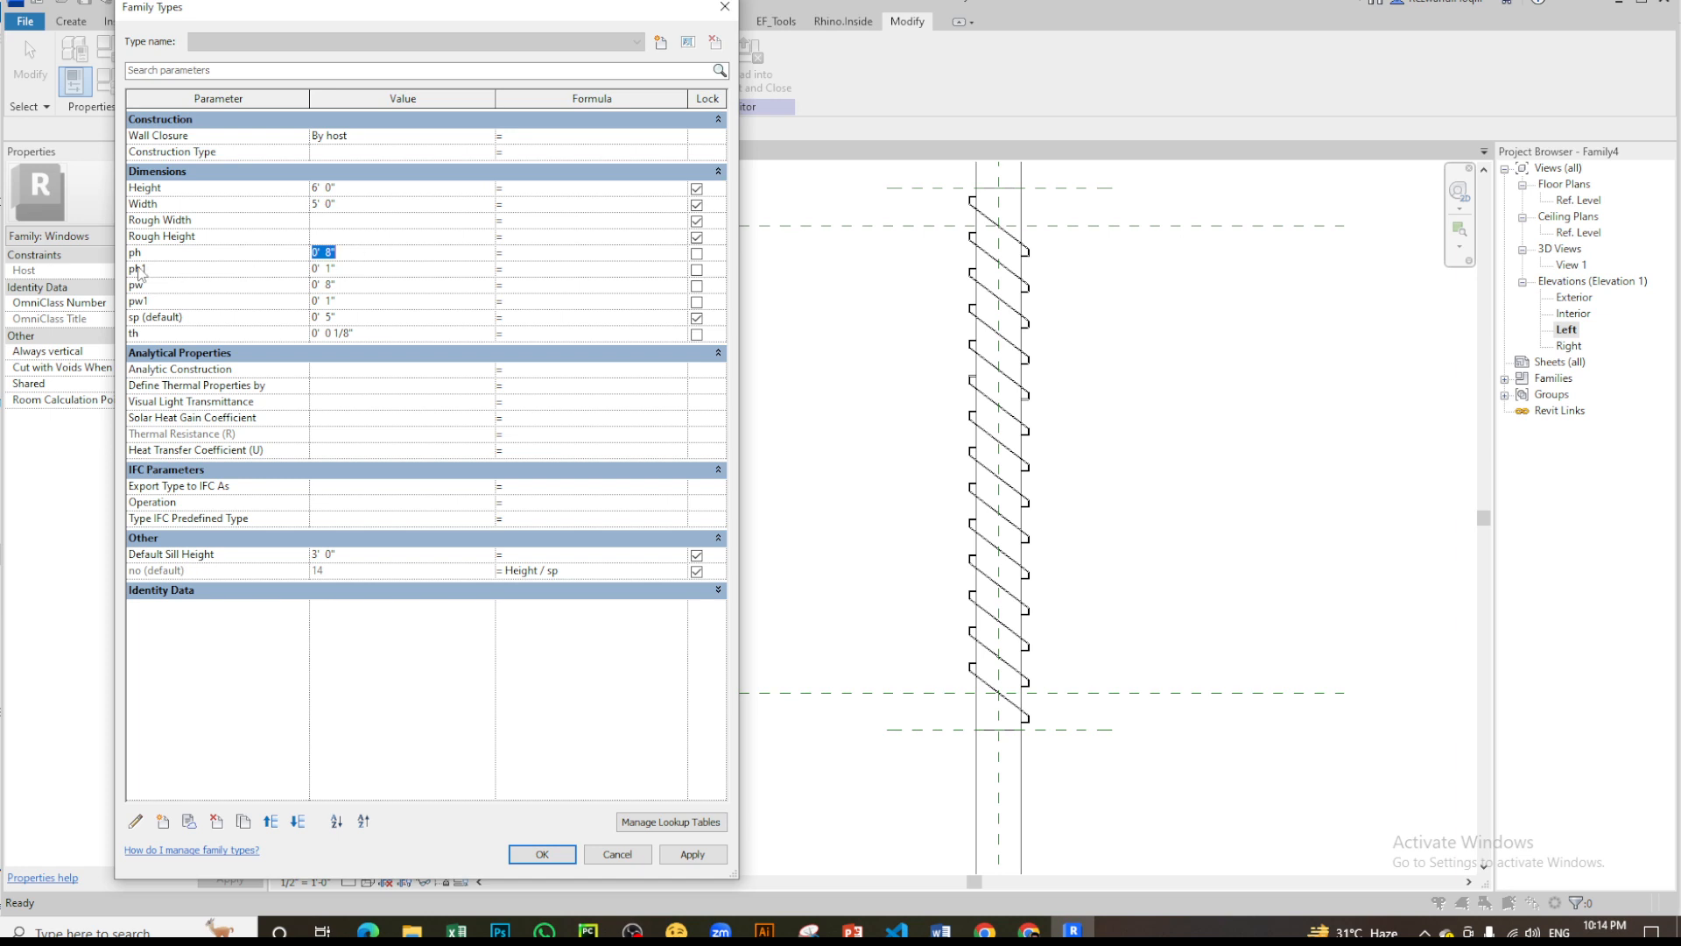
click(363, 283)
text(3")
key(Tab)
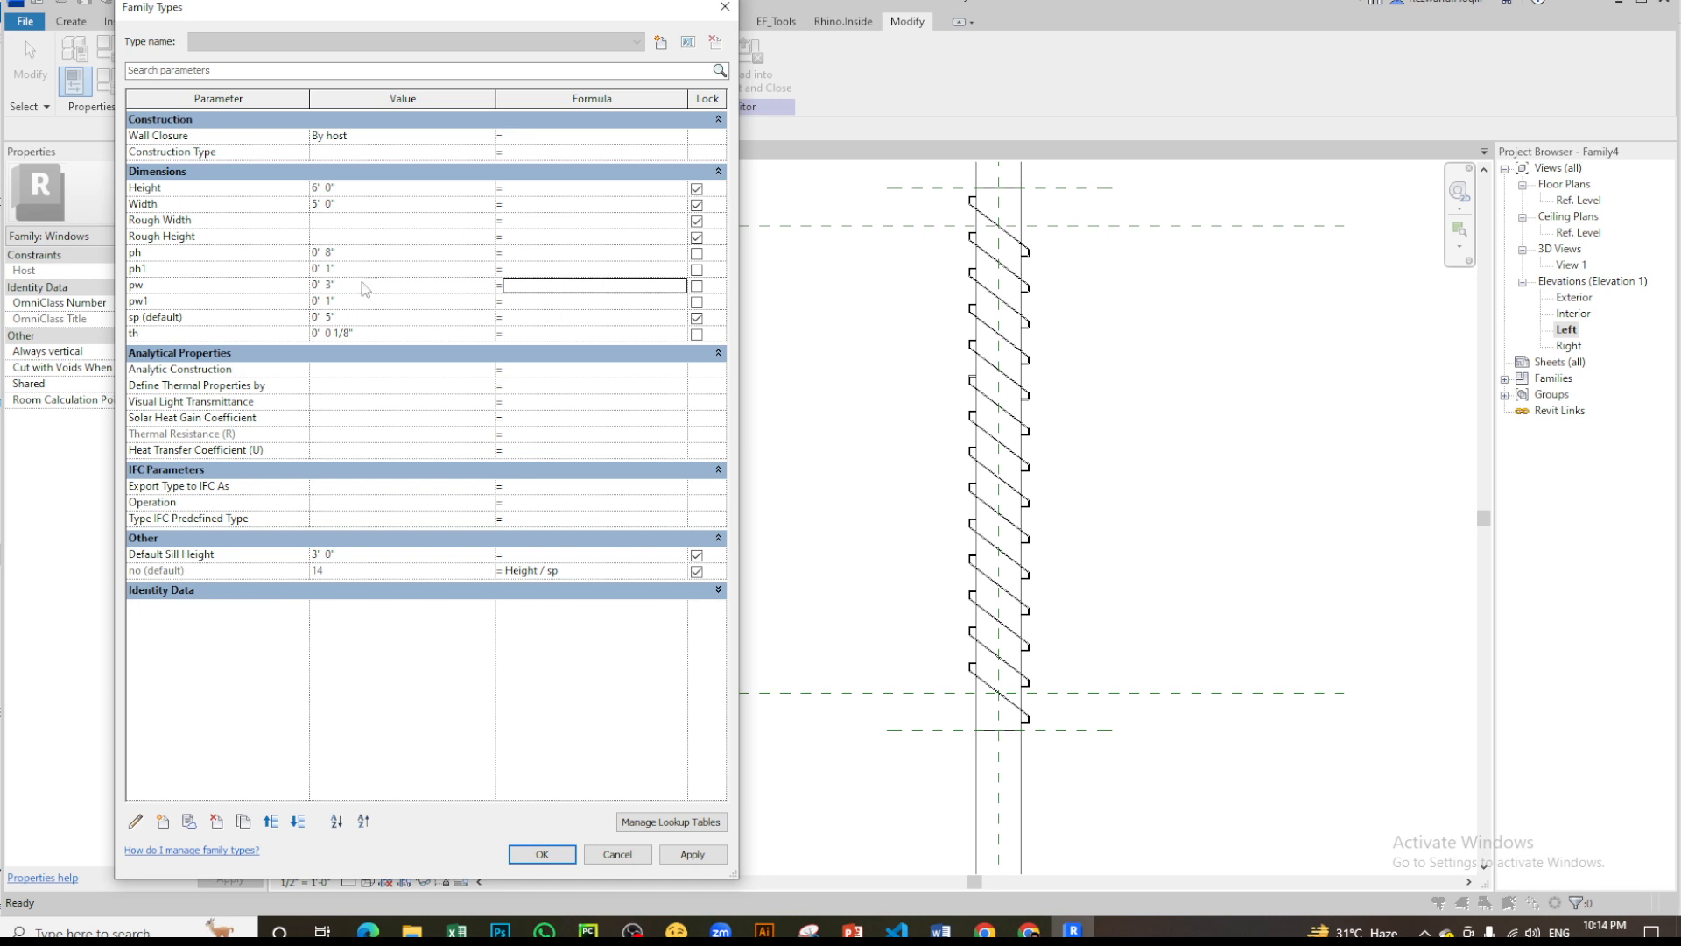
click(711, 857)
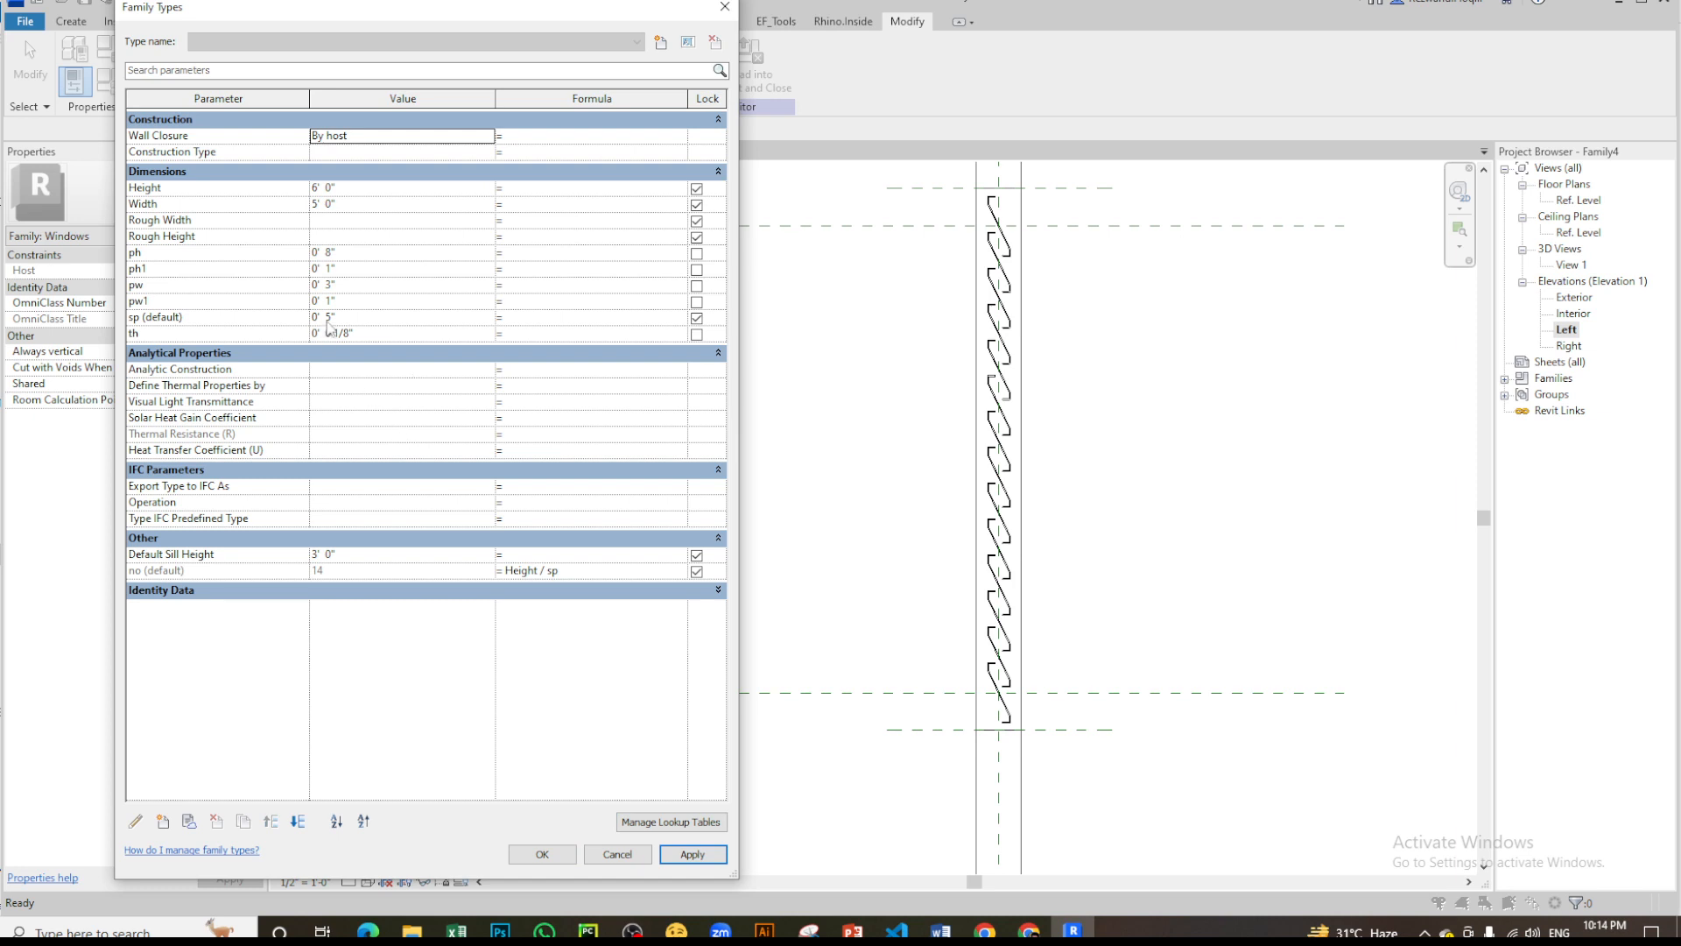
- Set the louver spacing parameter sp to 6" and apply it
click(361, 317)
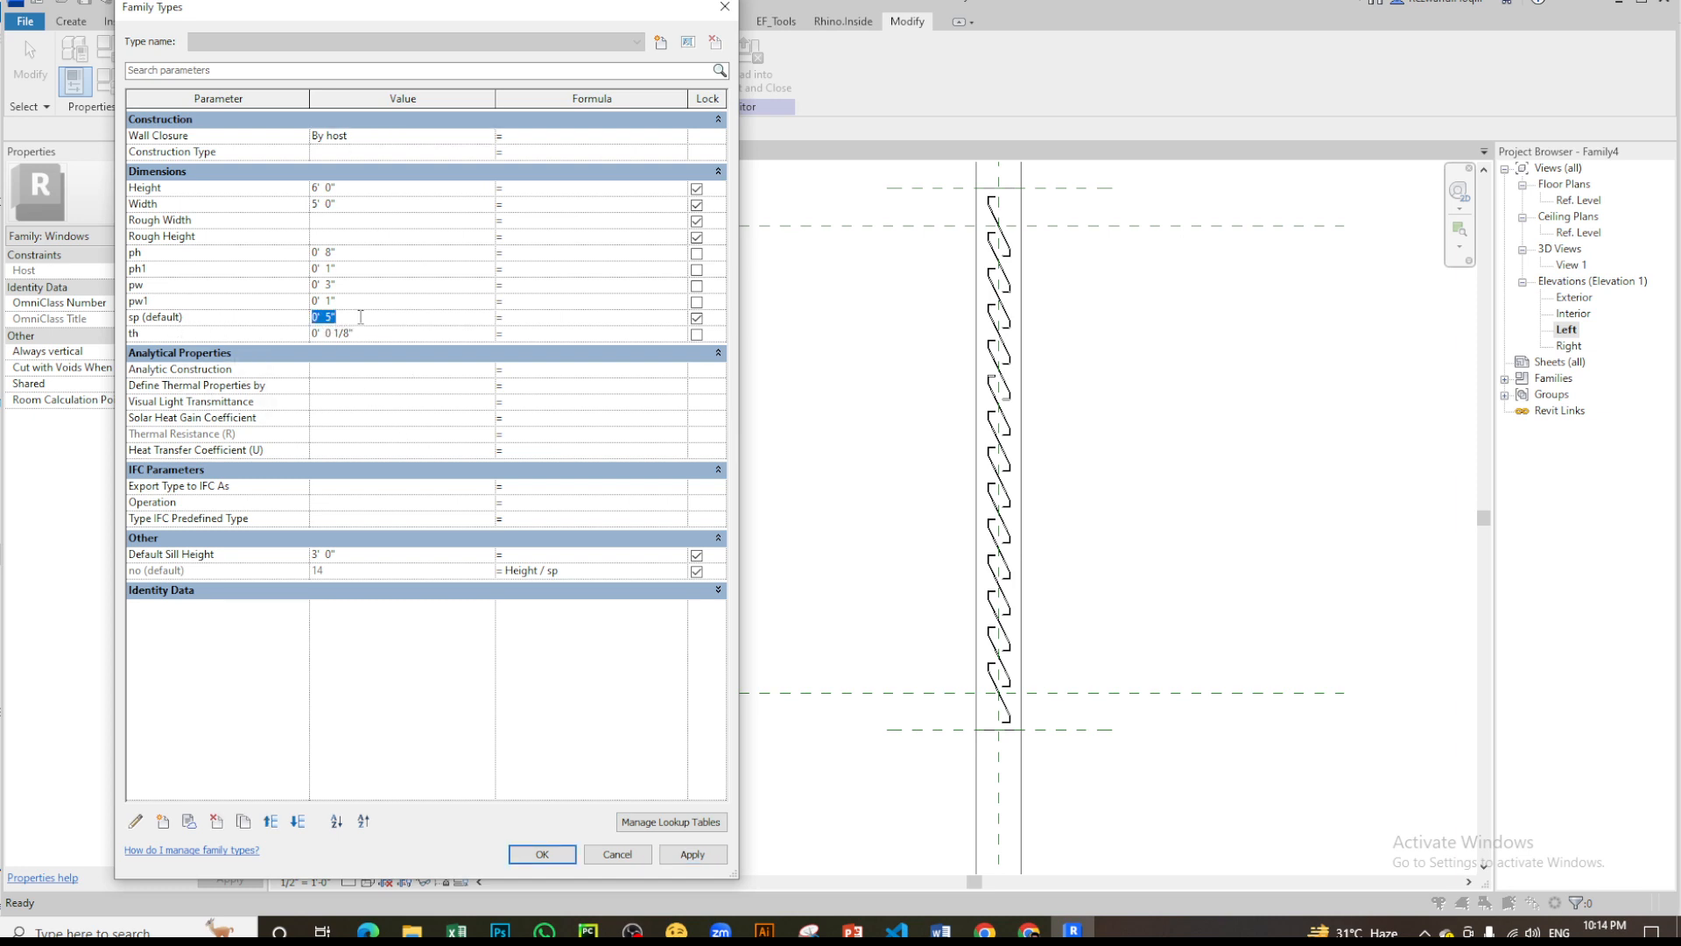
text(6)
key(Tab)
click(691, 854)
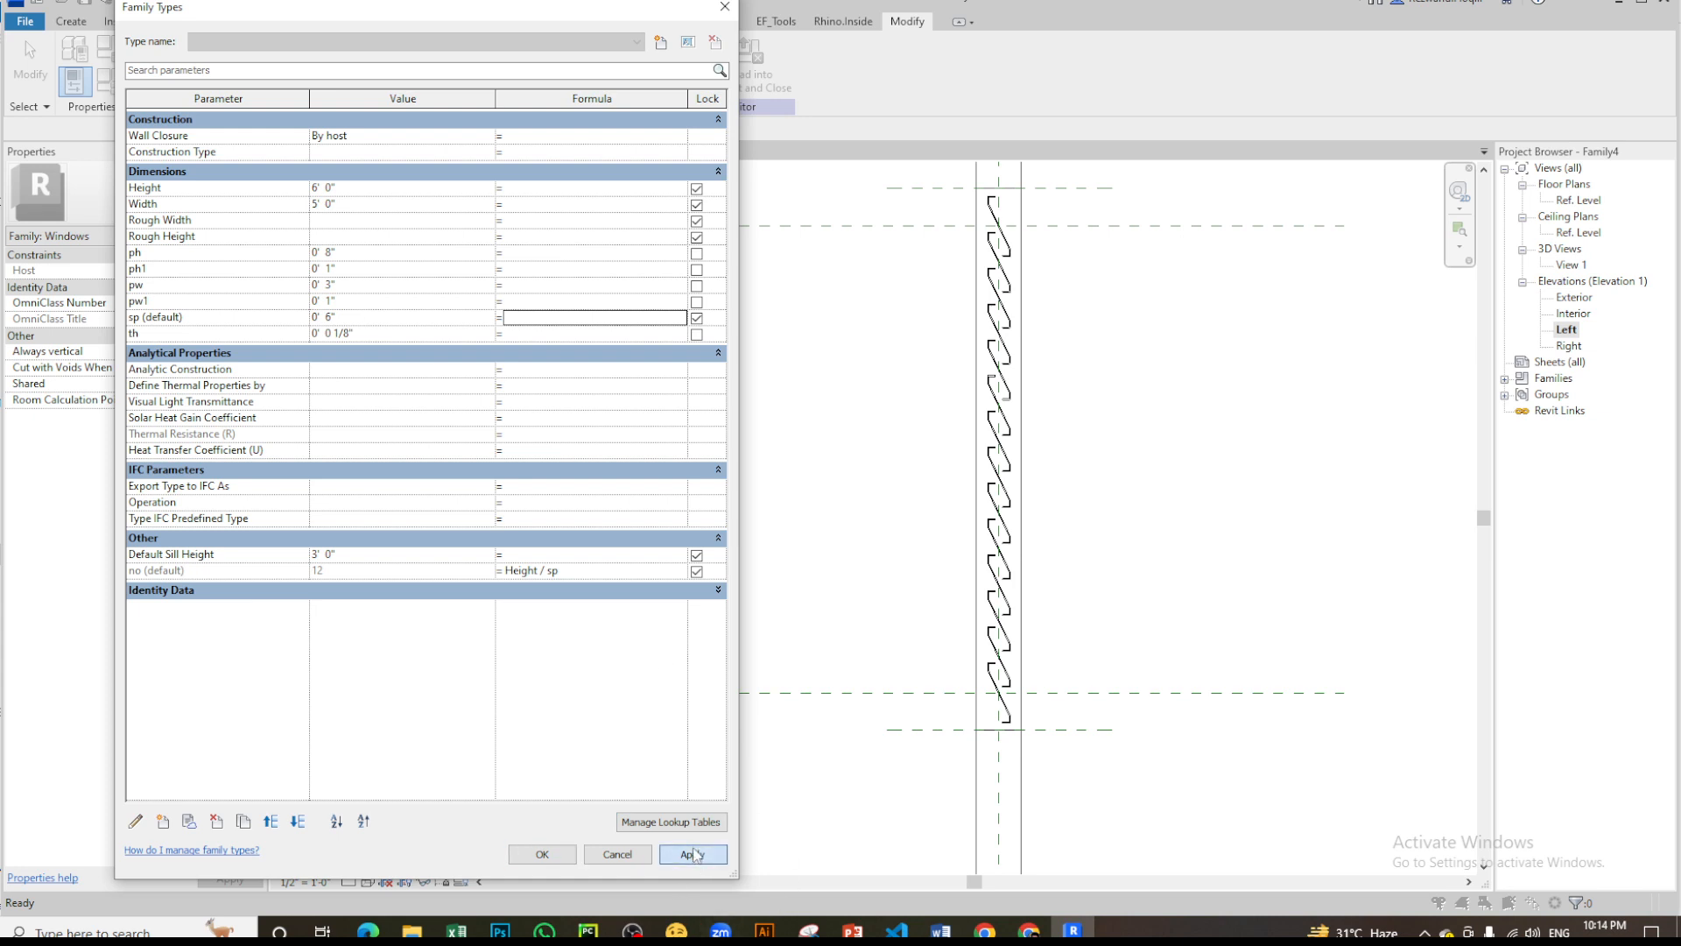
- Set the louver thickness parameter th to 1/4" and apply it
click(380, 334)
text(1/4)
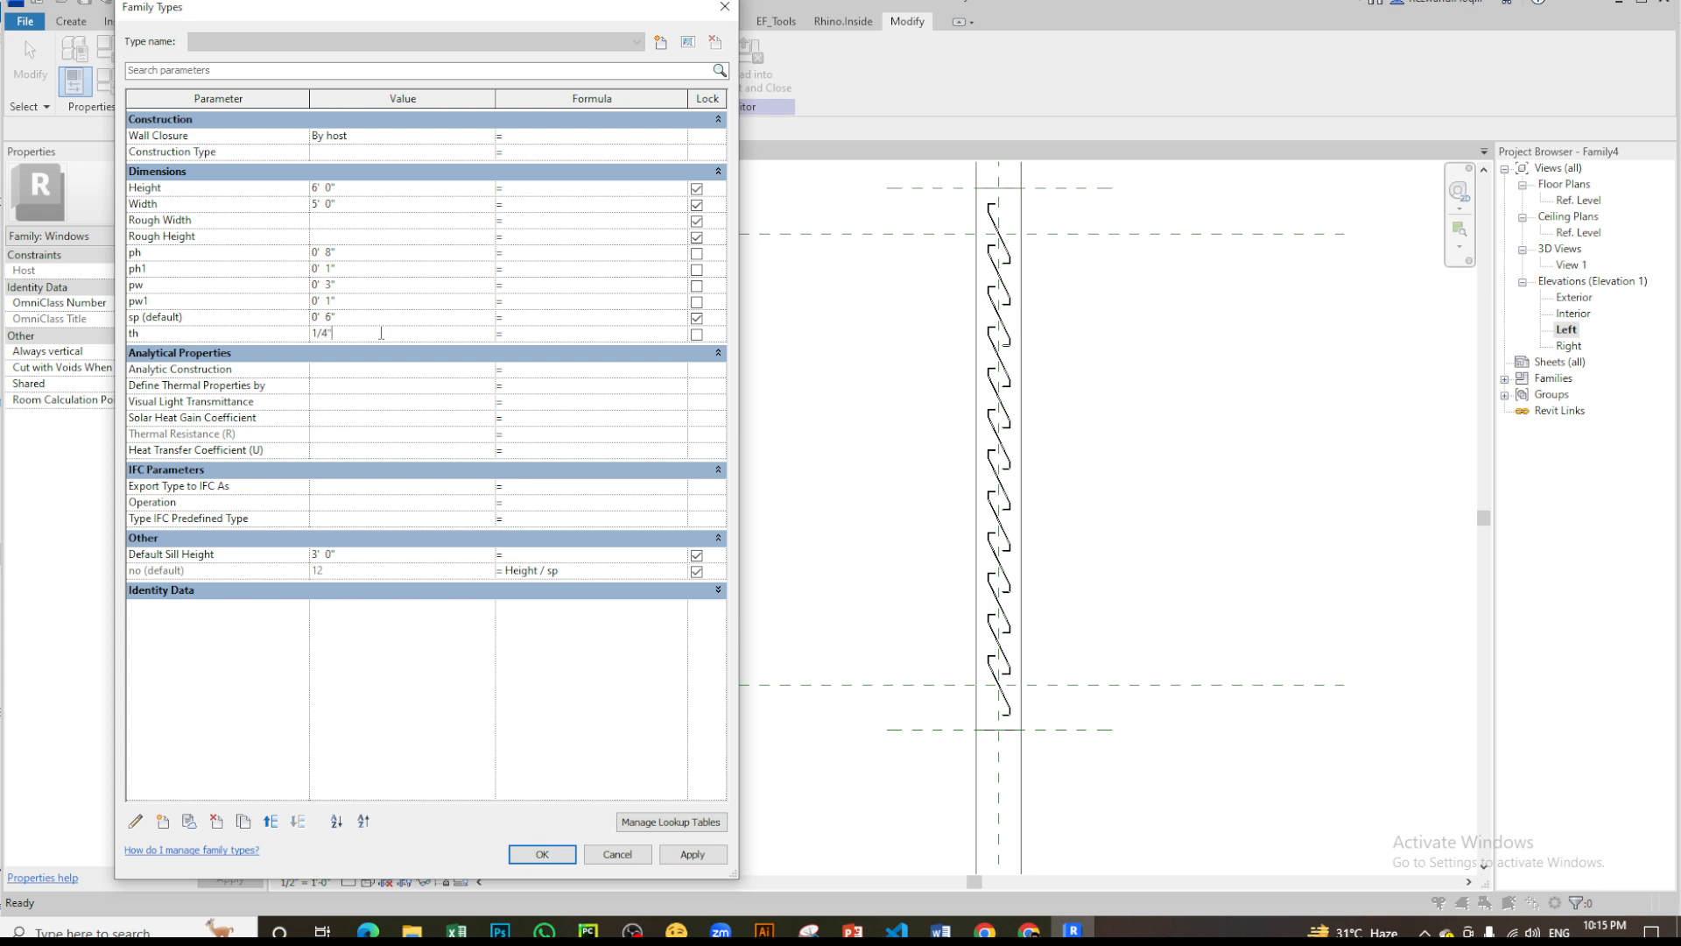
key(Tab)
click(690, 856)
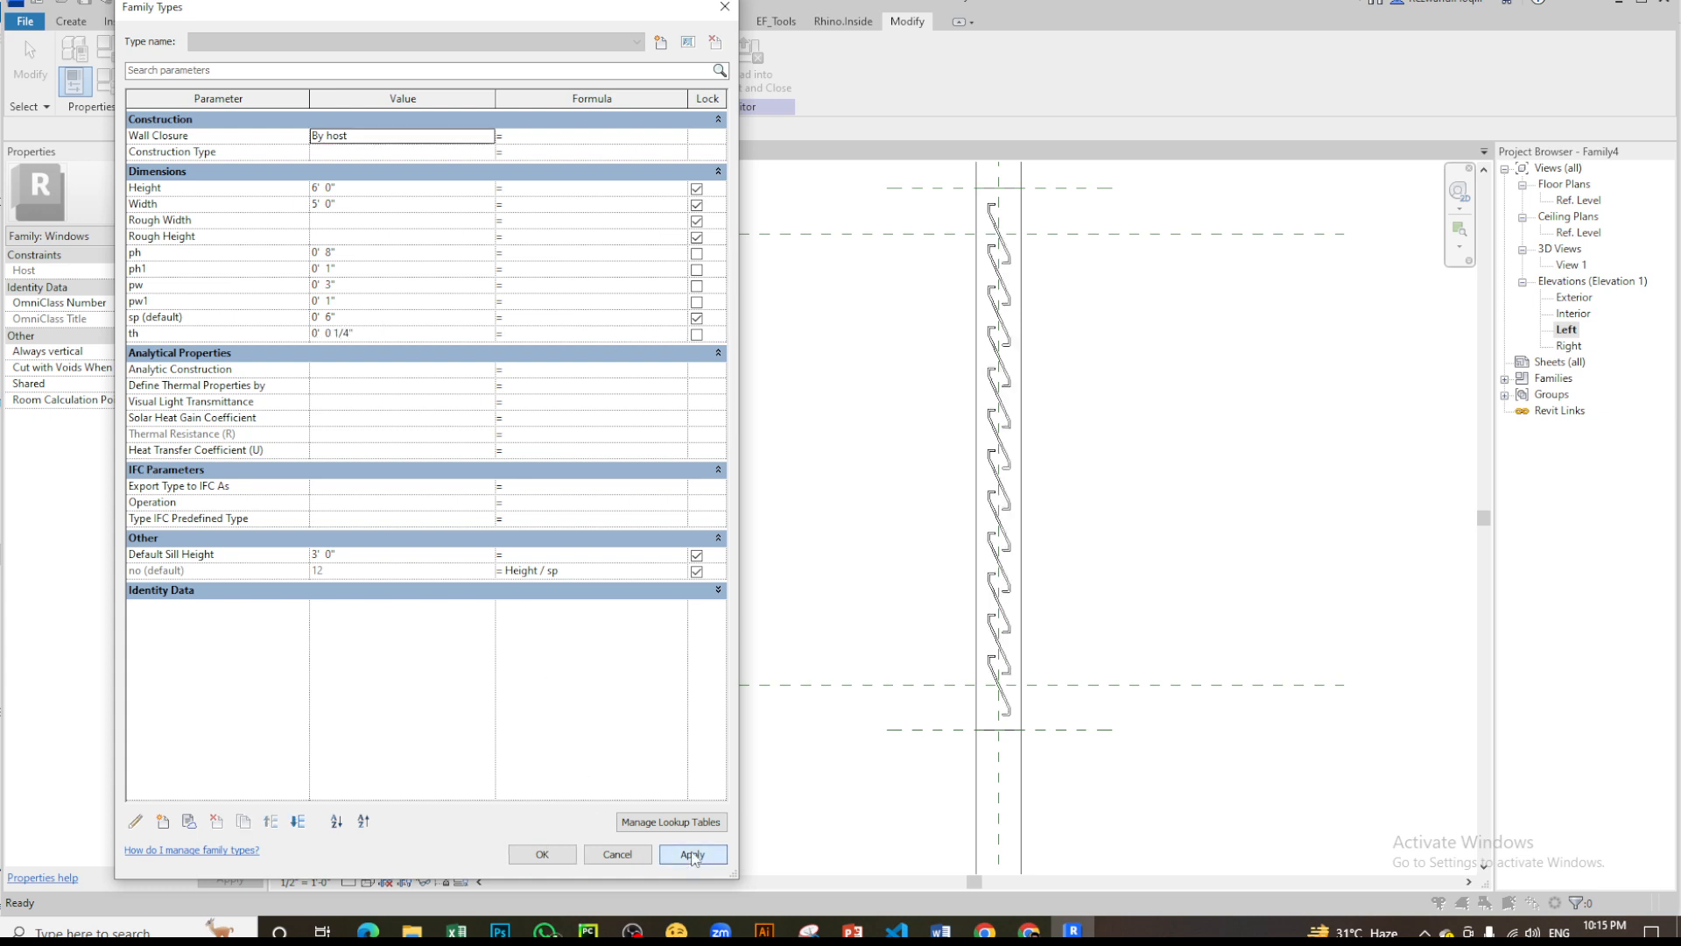
- Try a value of 2" for the louver's pw1 parameter and apply it
click(363, 300)
text(2)
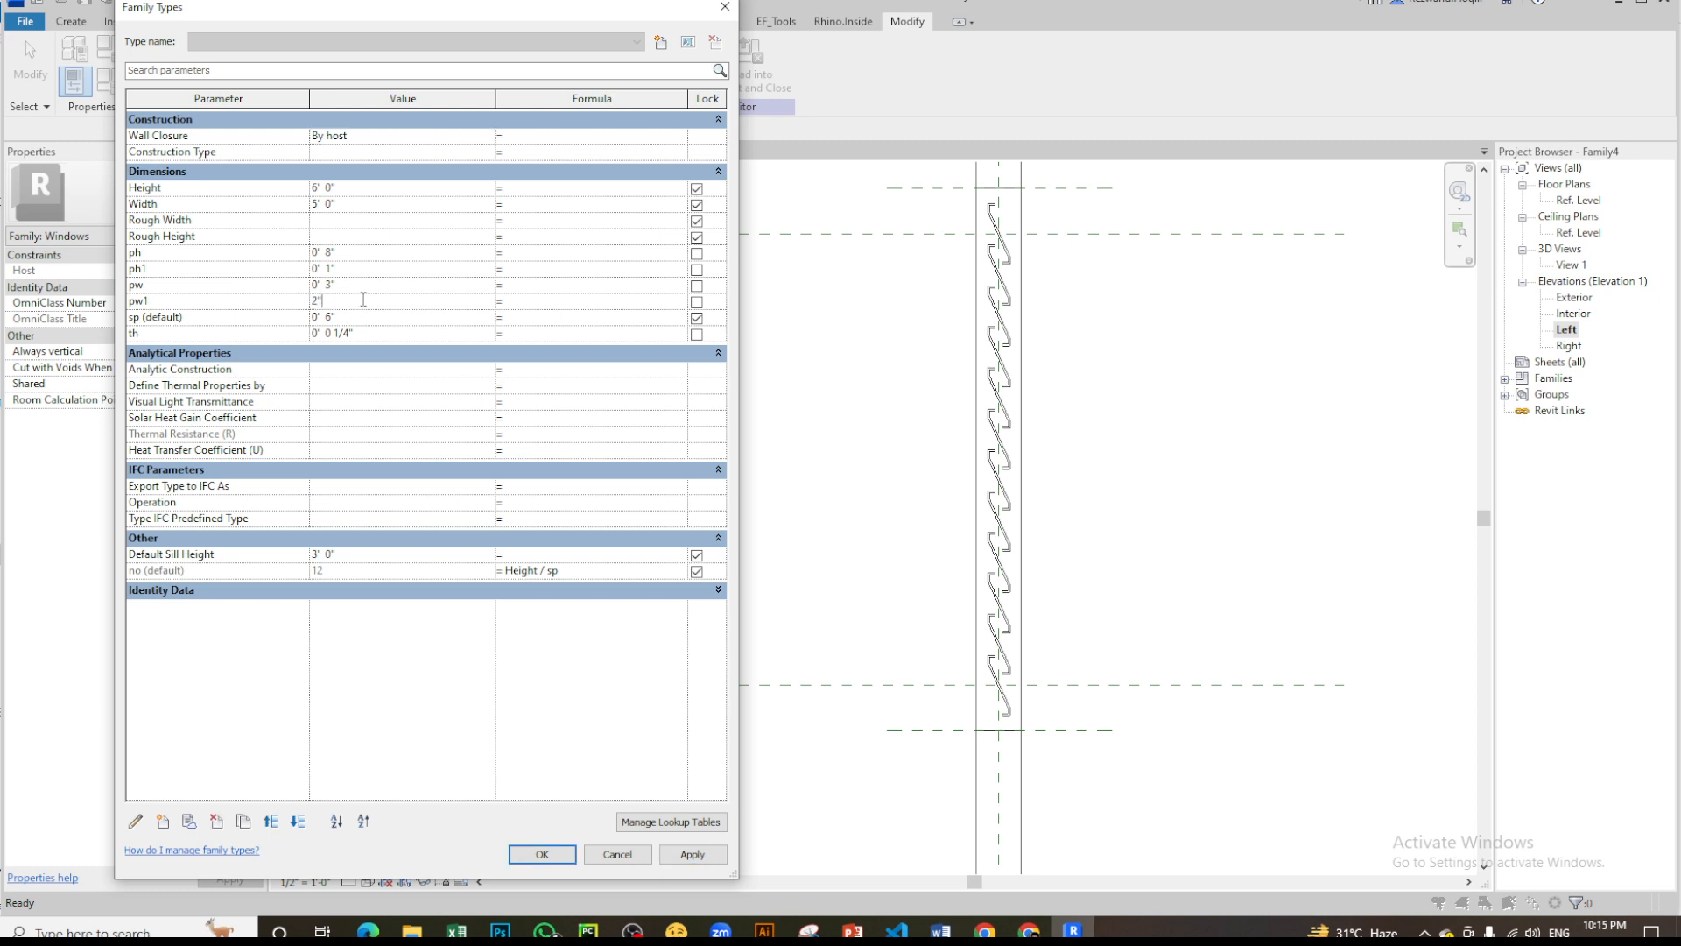
click(692, 854)
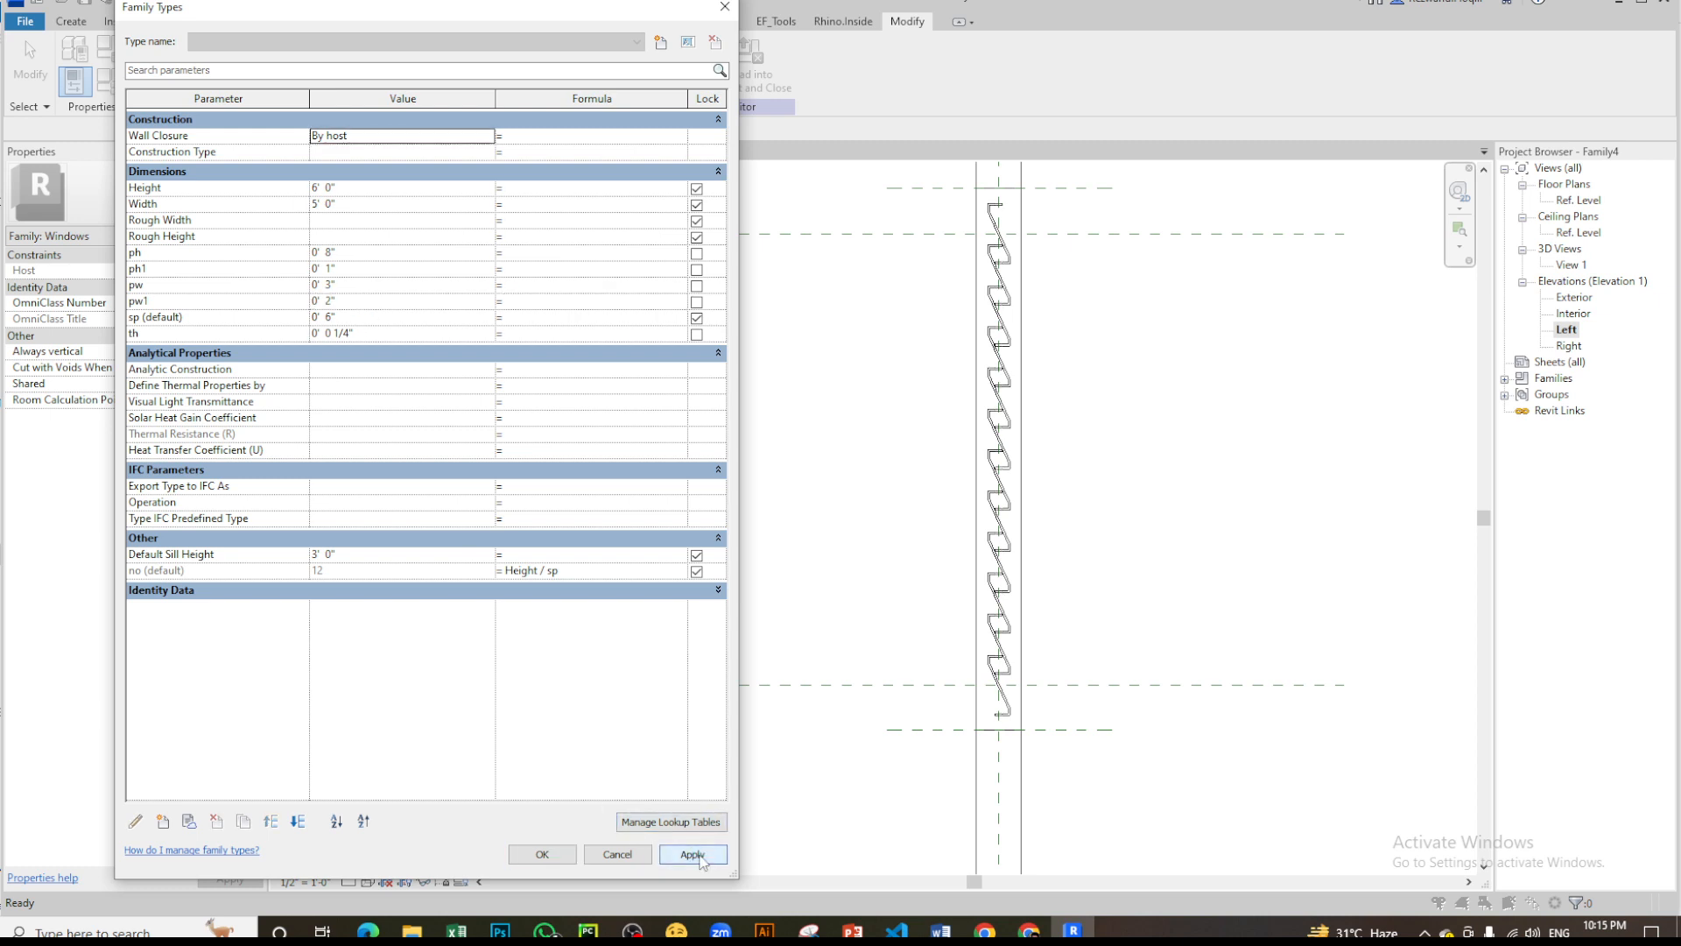
- Set the louver's pw1 parameter back to 1" and apply it
click(363, 300)
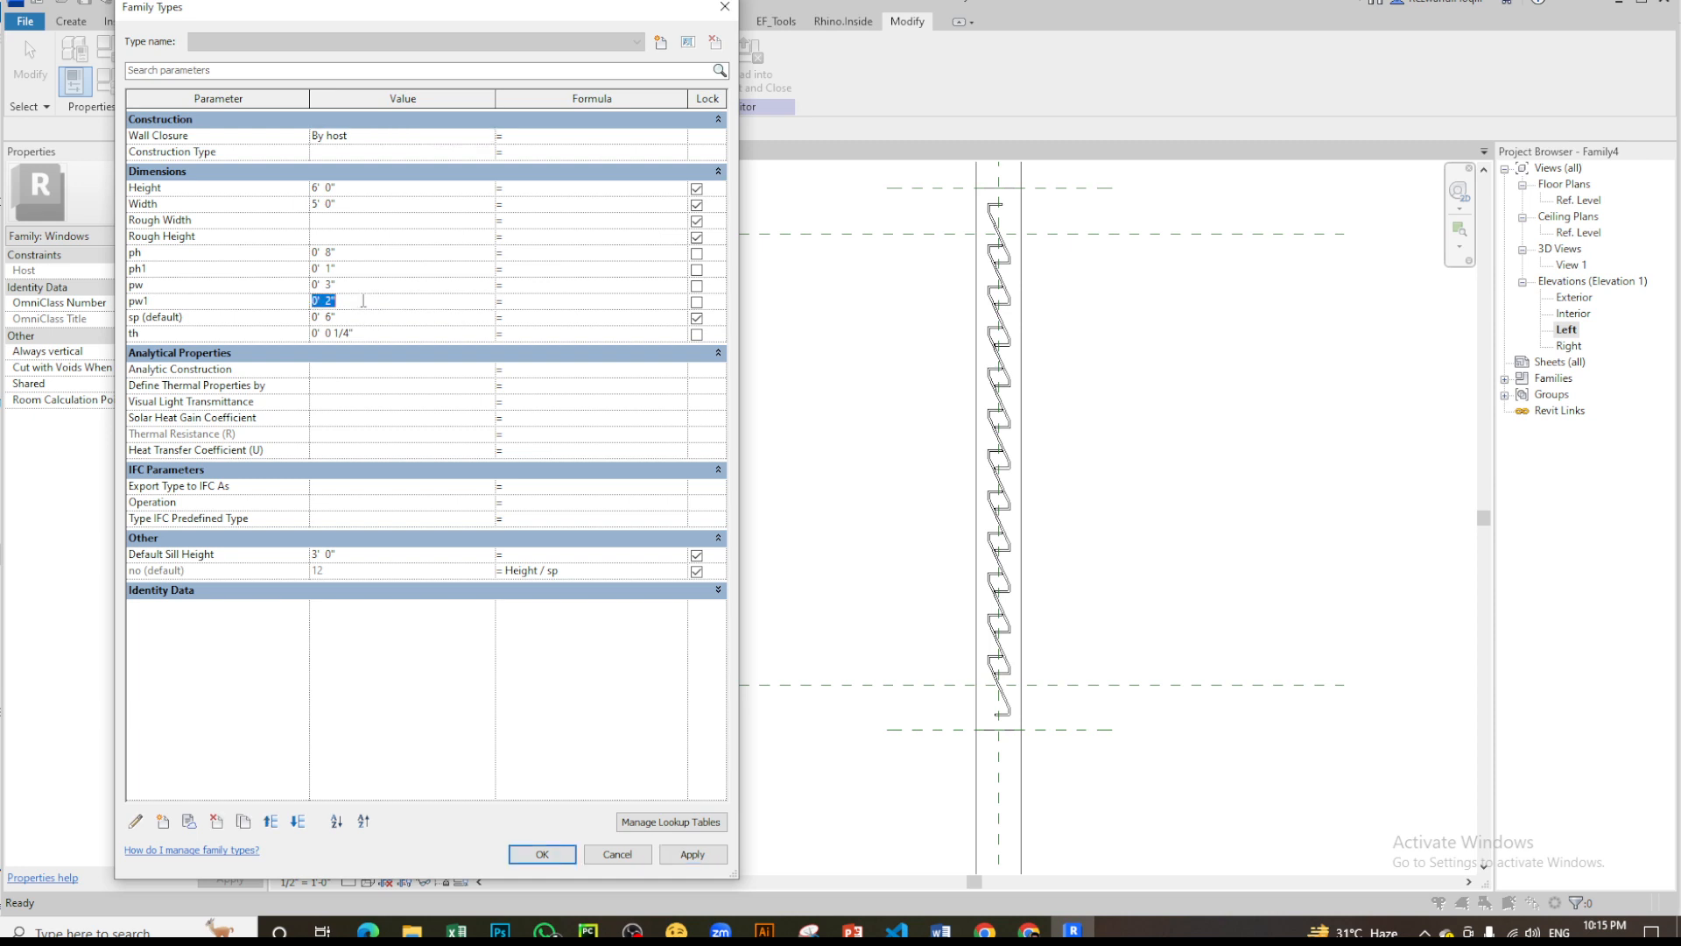
text(1)
key(Tab)
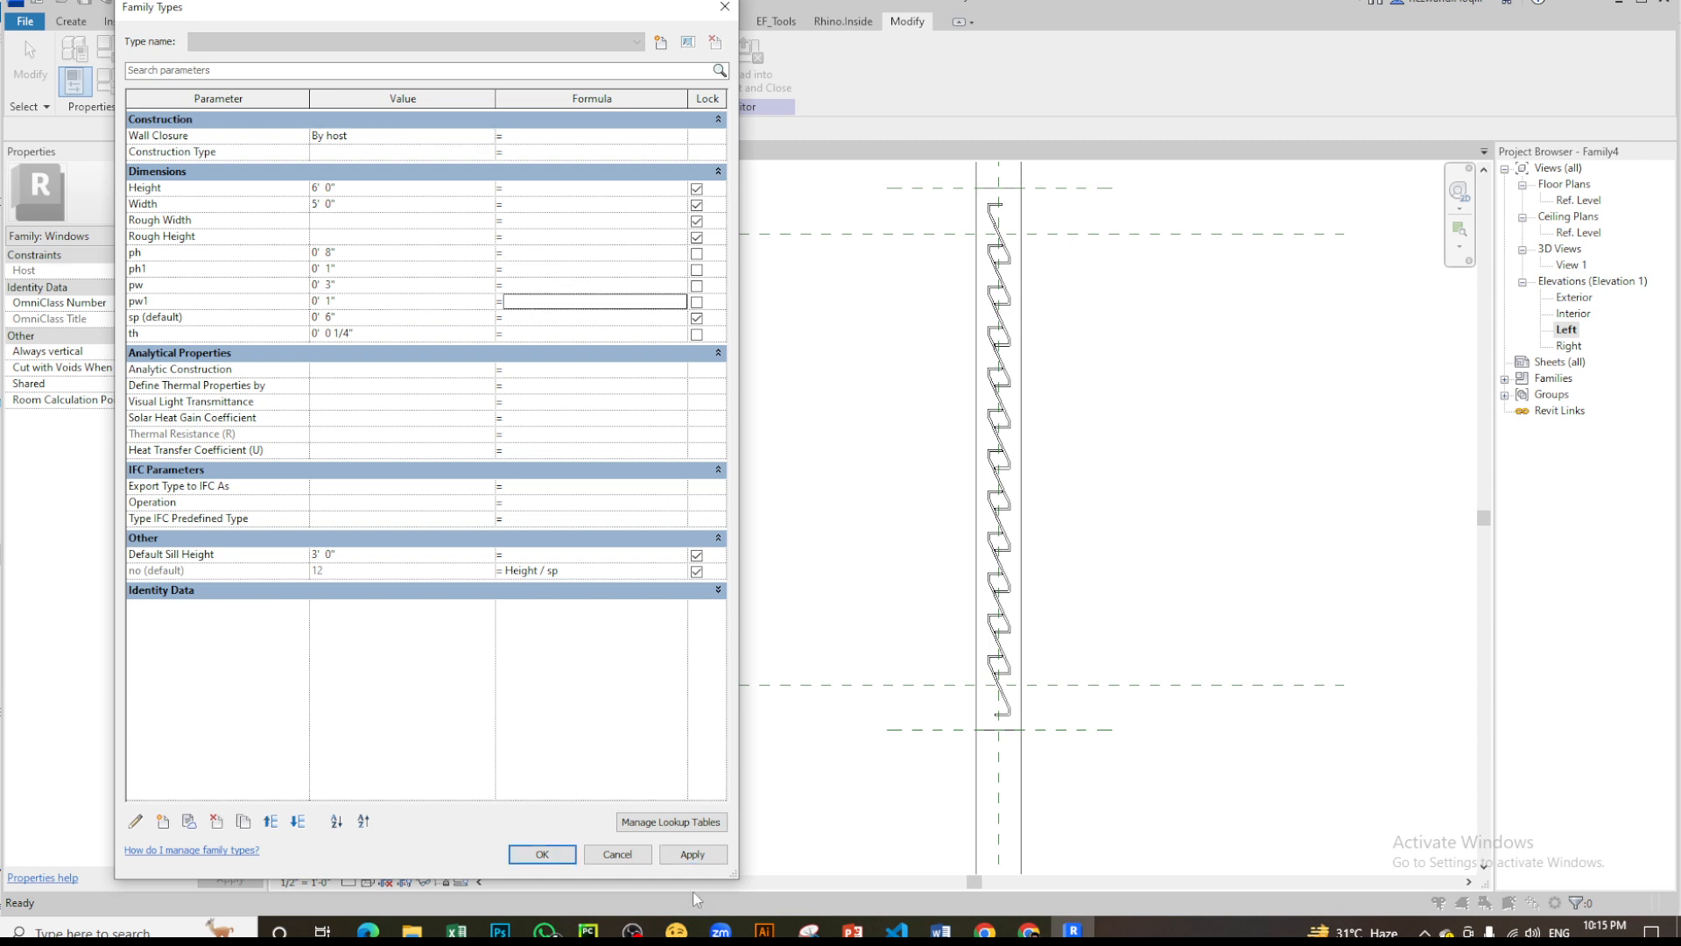
click(693, 855)
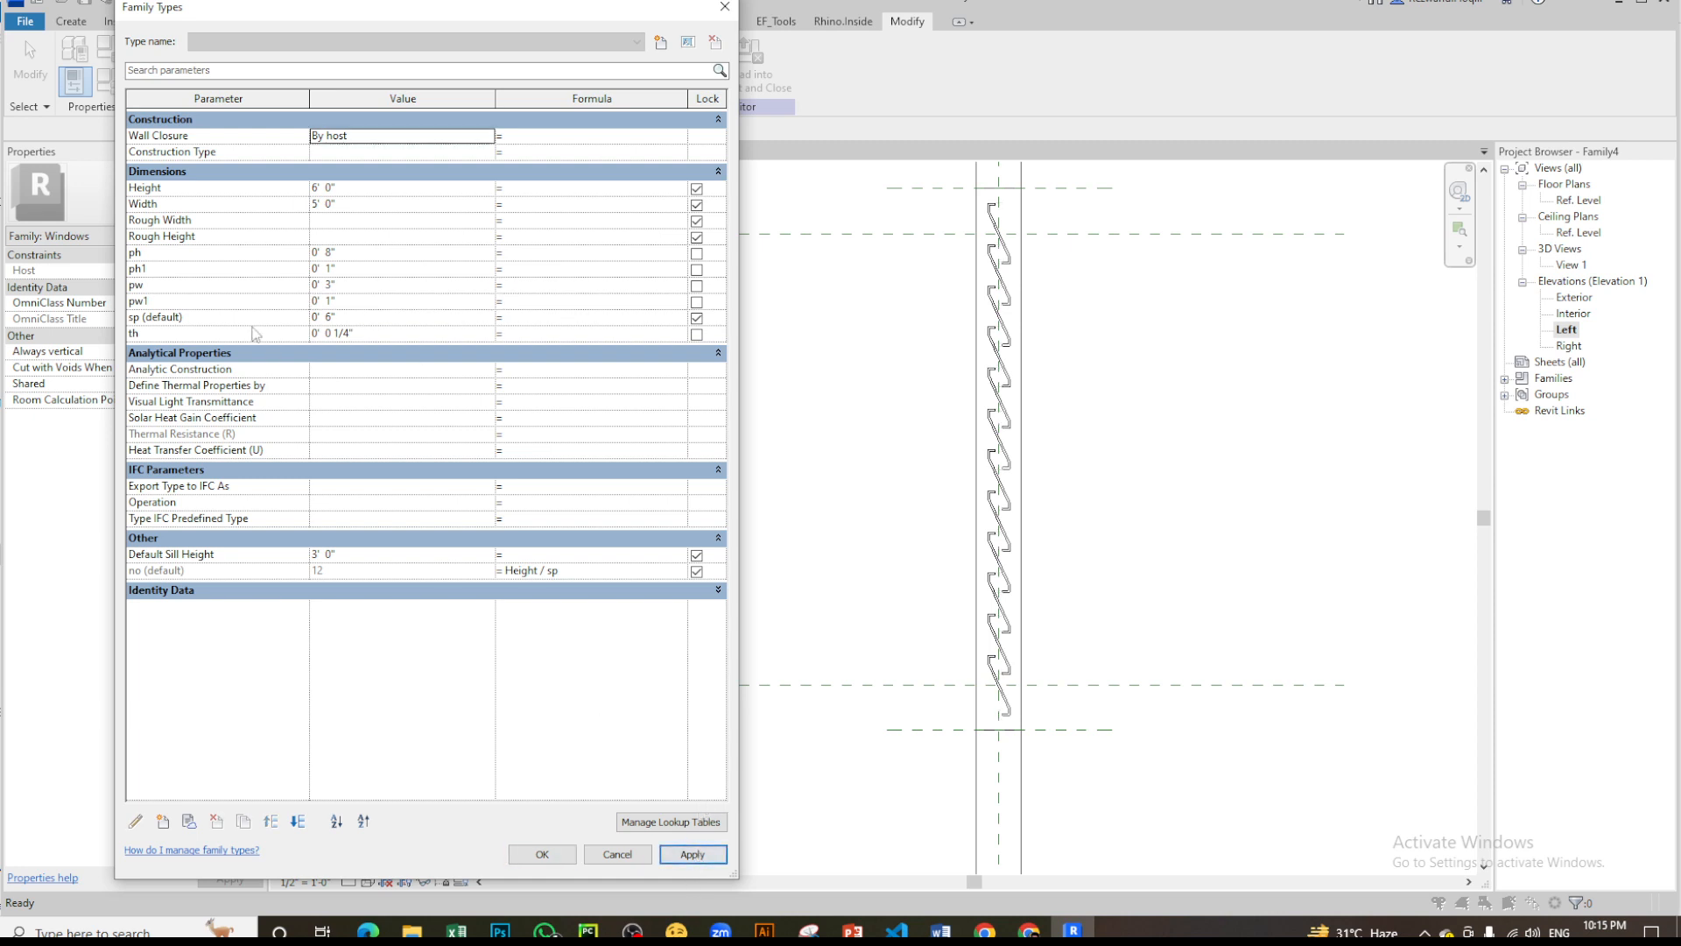
- Set the louver's ph1 parameter to 2" and apply it
click(357, 267)
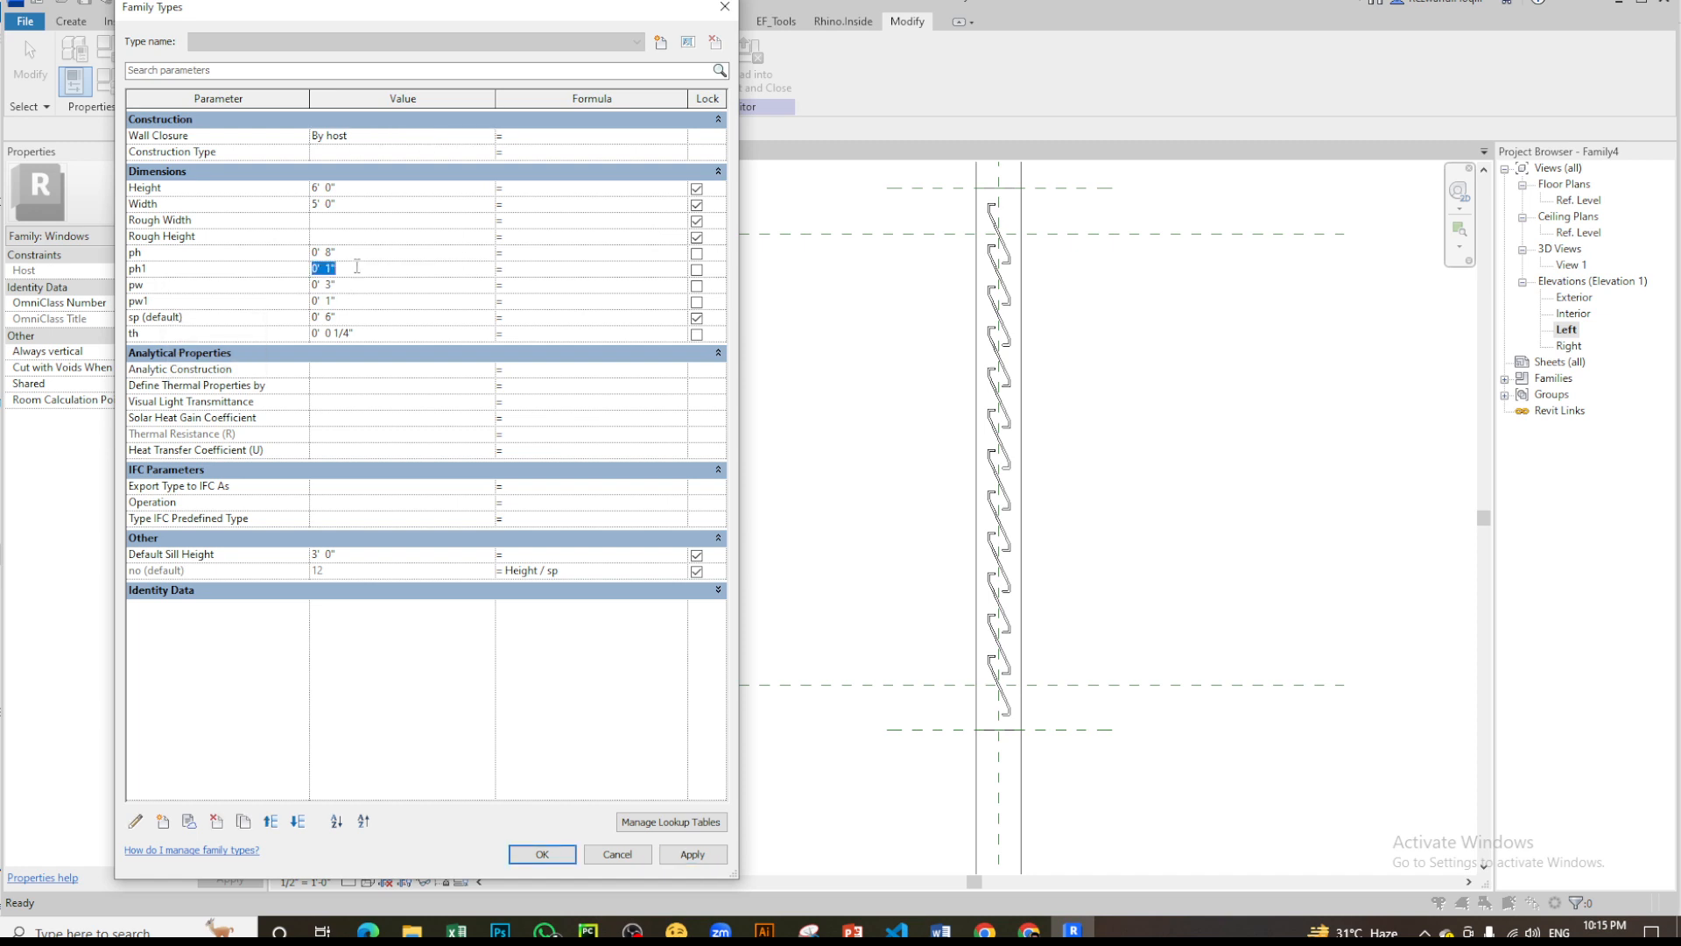
text(2)
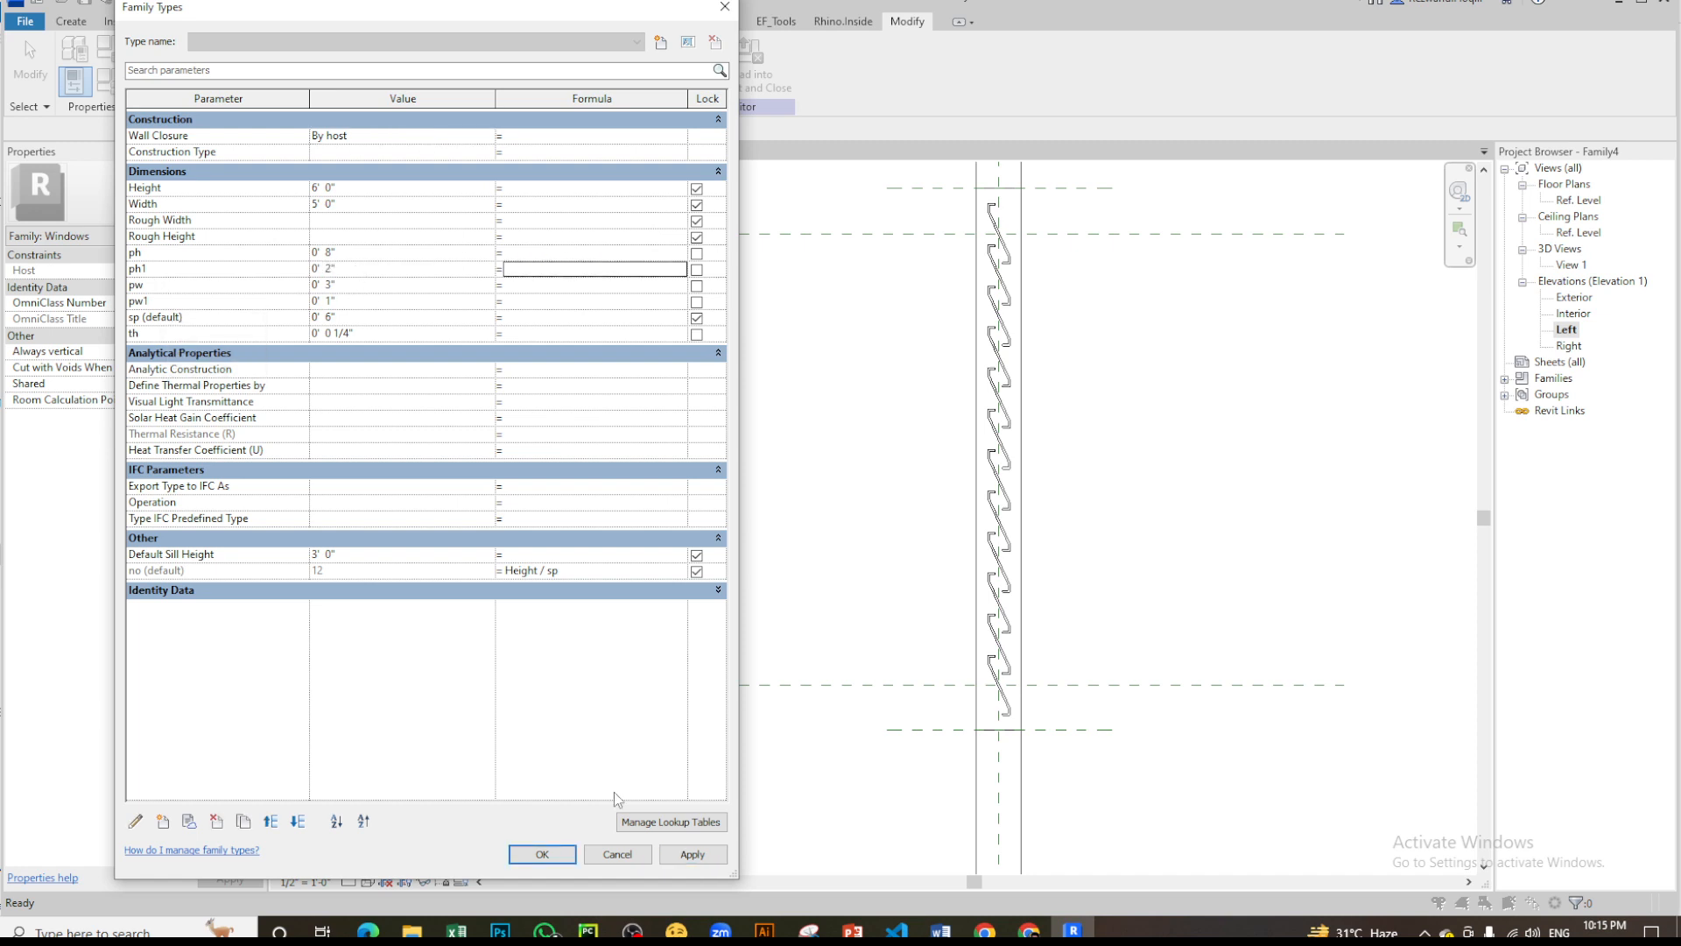
click(692, 854)
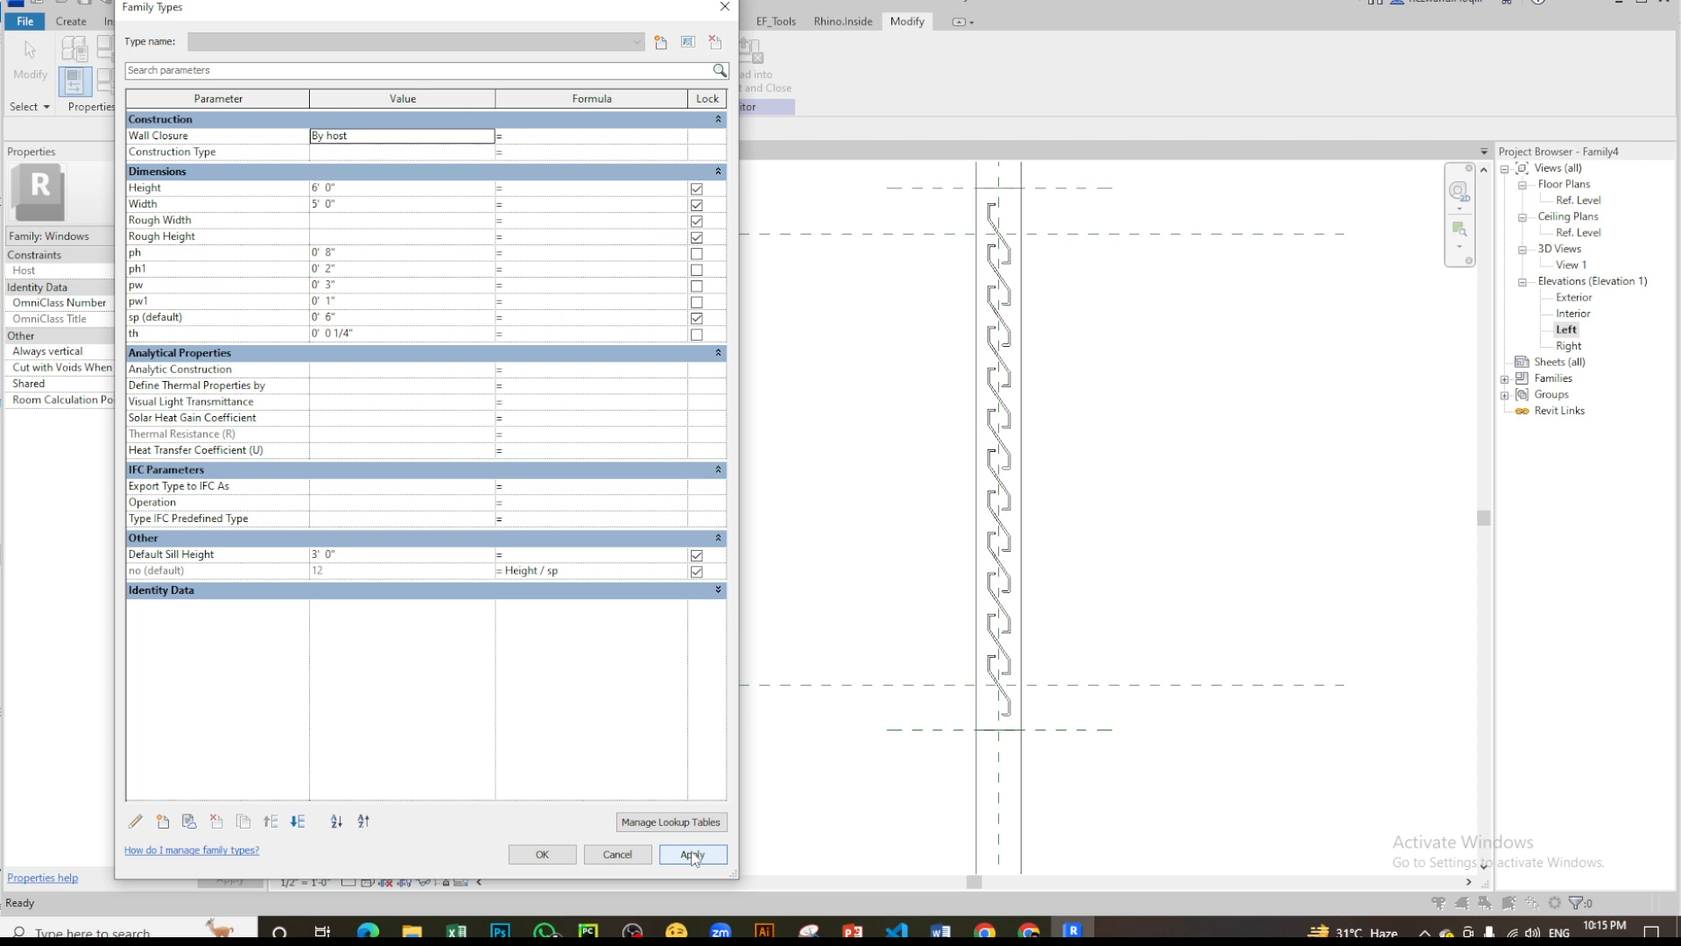
- Accept the family type values and open the default 3D view of the louvered window
click(542, 853)
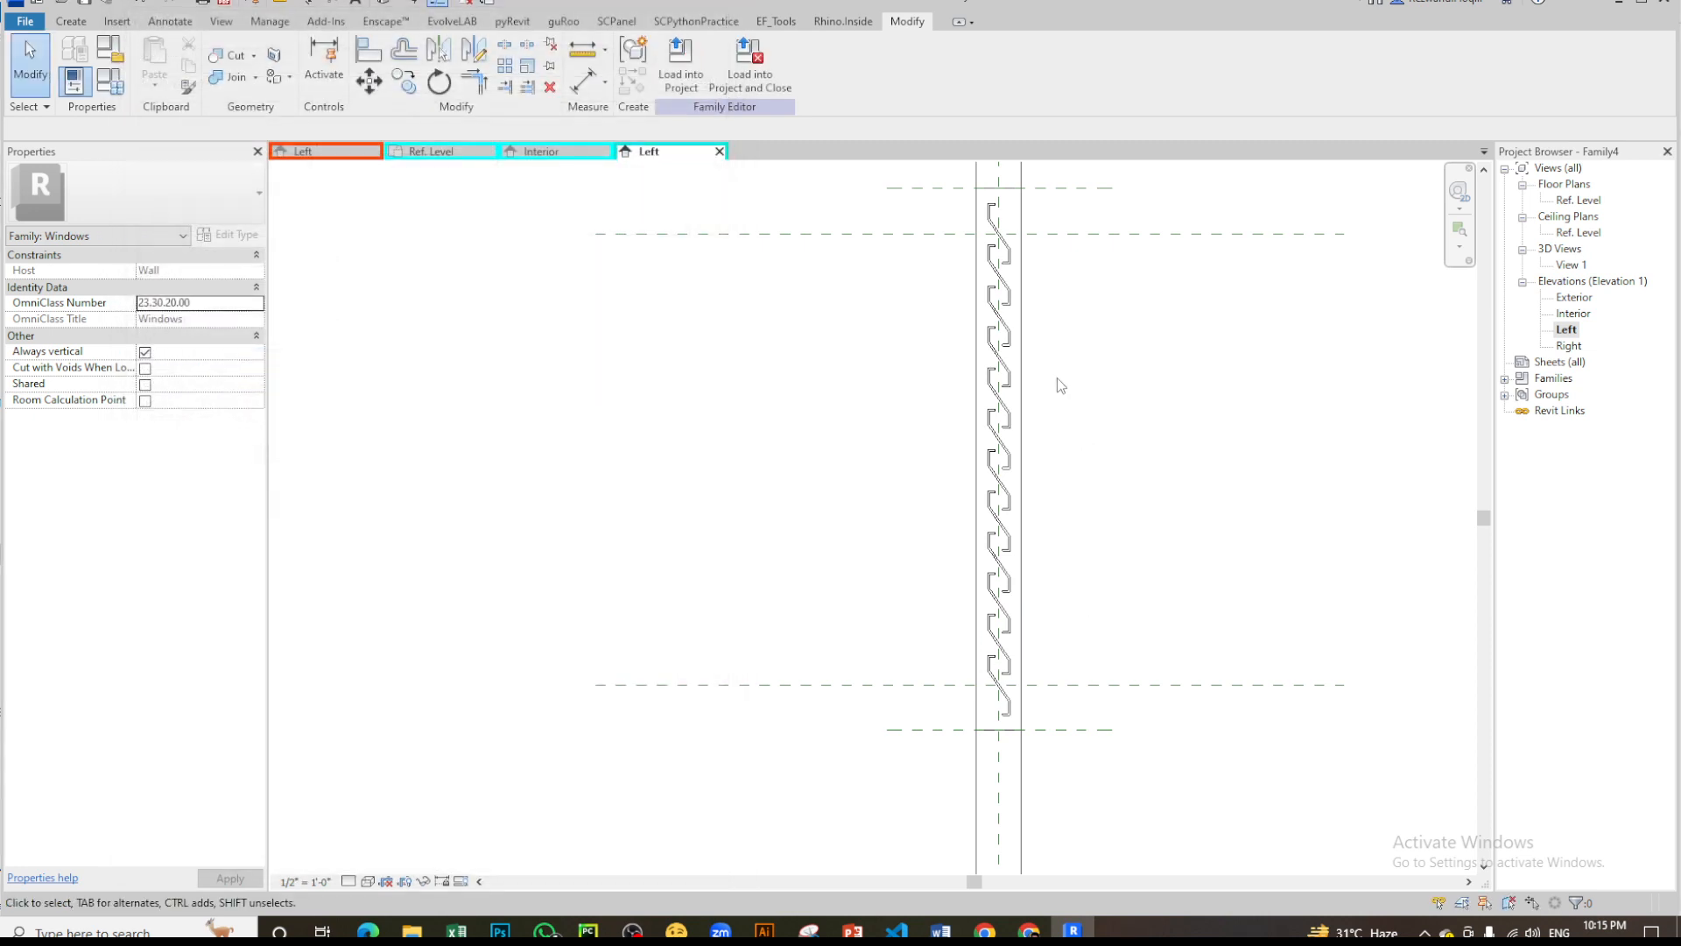
click(382, 9)
shift+middle_drag(959, 569, 915, 574)
scroll(892, 499, down, 3)
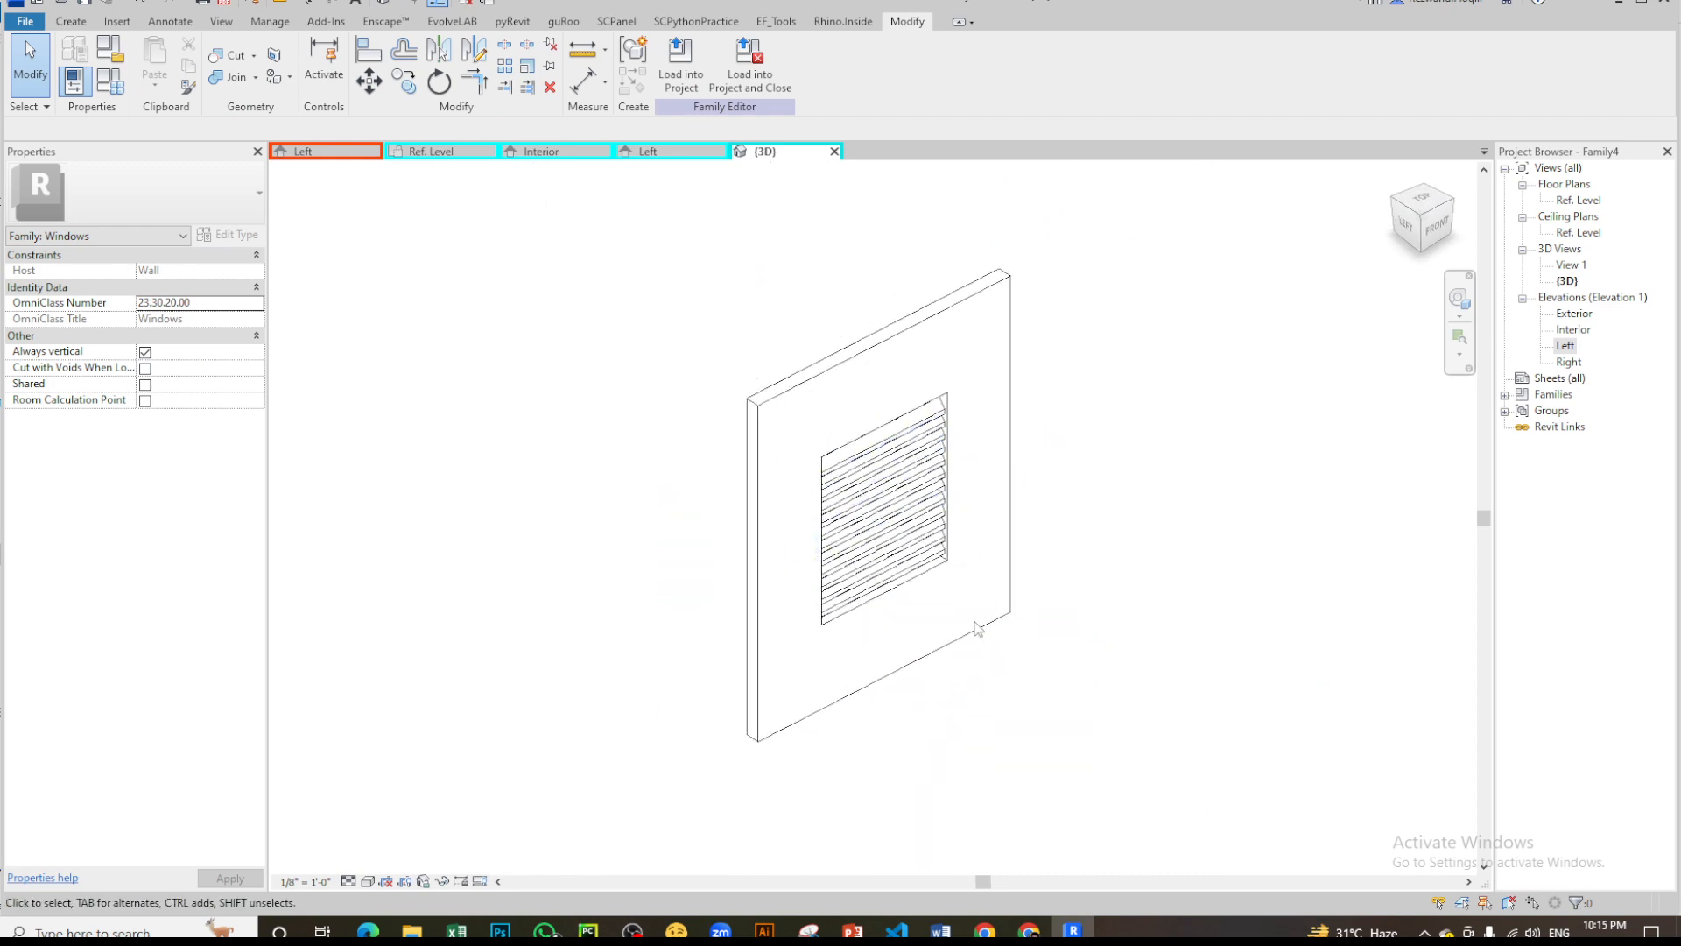
- Examine the Z-louver array within the wall opening in 3D, from close up, from the side and from the back
scroll(974, 618, up, 3)
shift+middle_drag(830, 542, 1191, 420)
scroll(1043, 605, down, 3)
shift+middle_drag(1011, 494, 1354, 527)
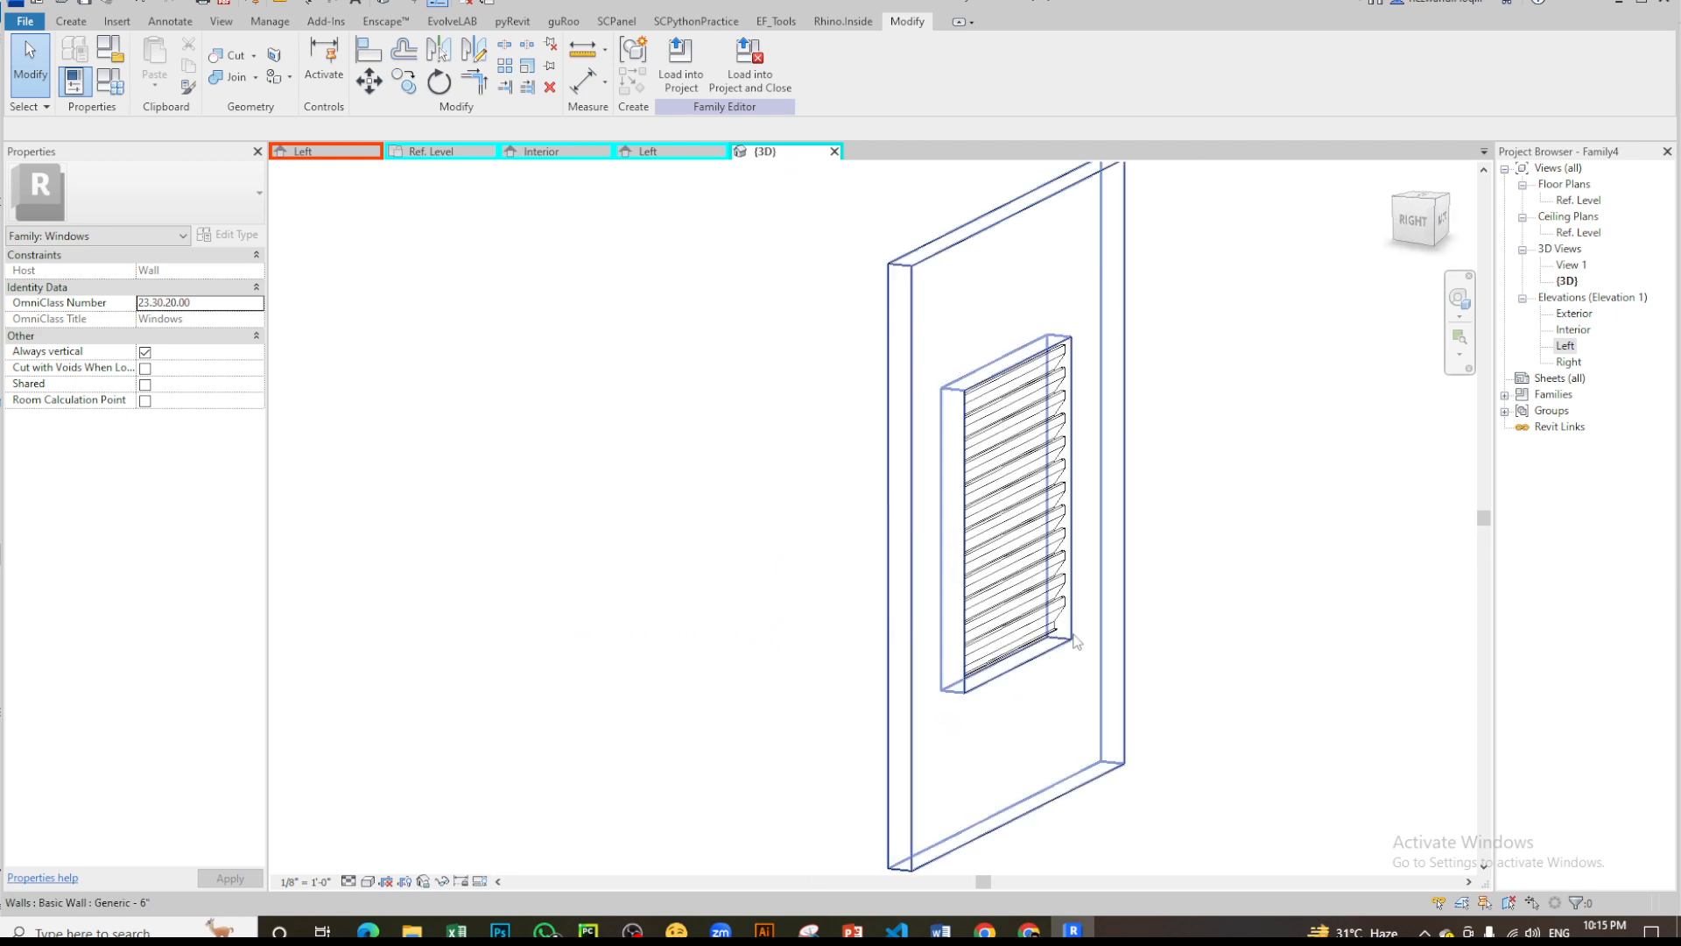
scroll(1077, 642, up, 3)
scroll(730, 658, down, 4)
shift+middle_drag(1040, 567, 979, 690)
scroll(905, 481, down, 2)
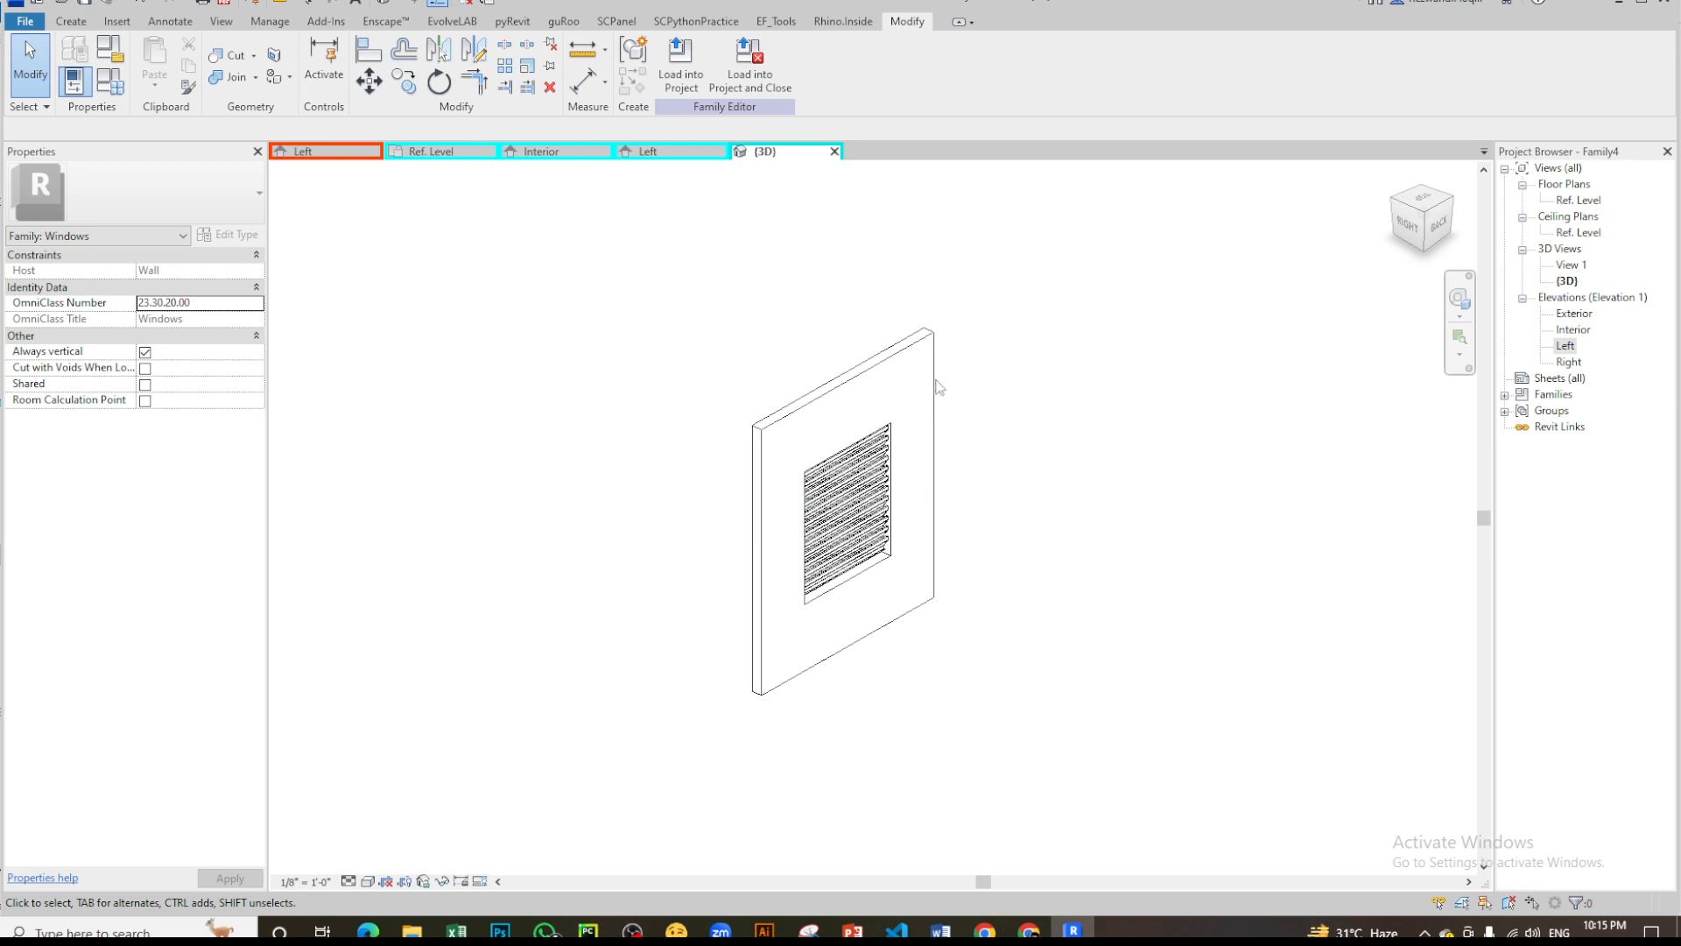
scroll(918, 518, up, 2)
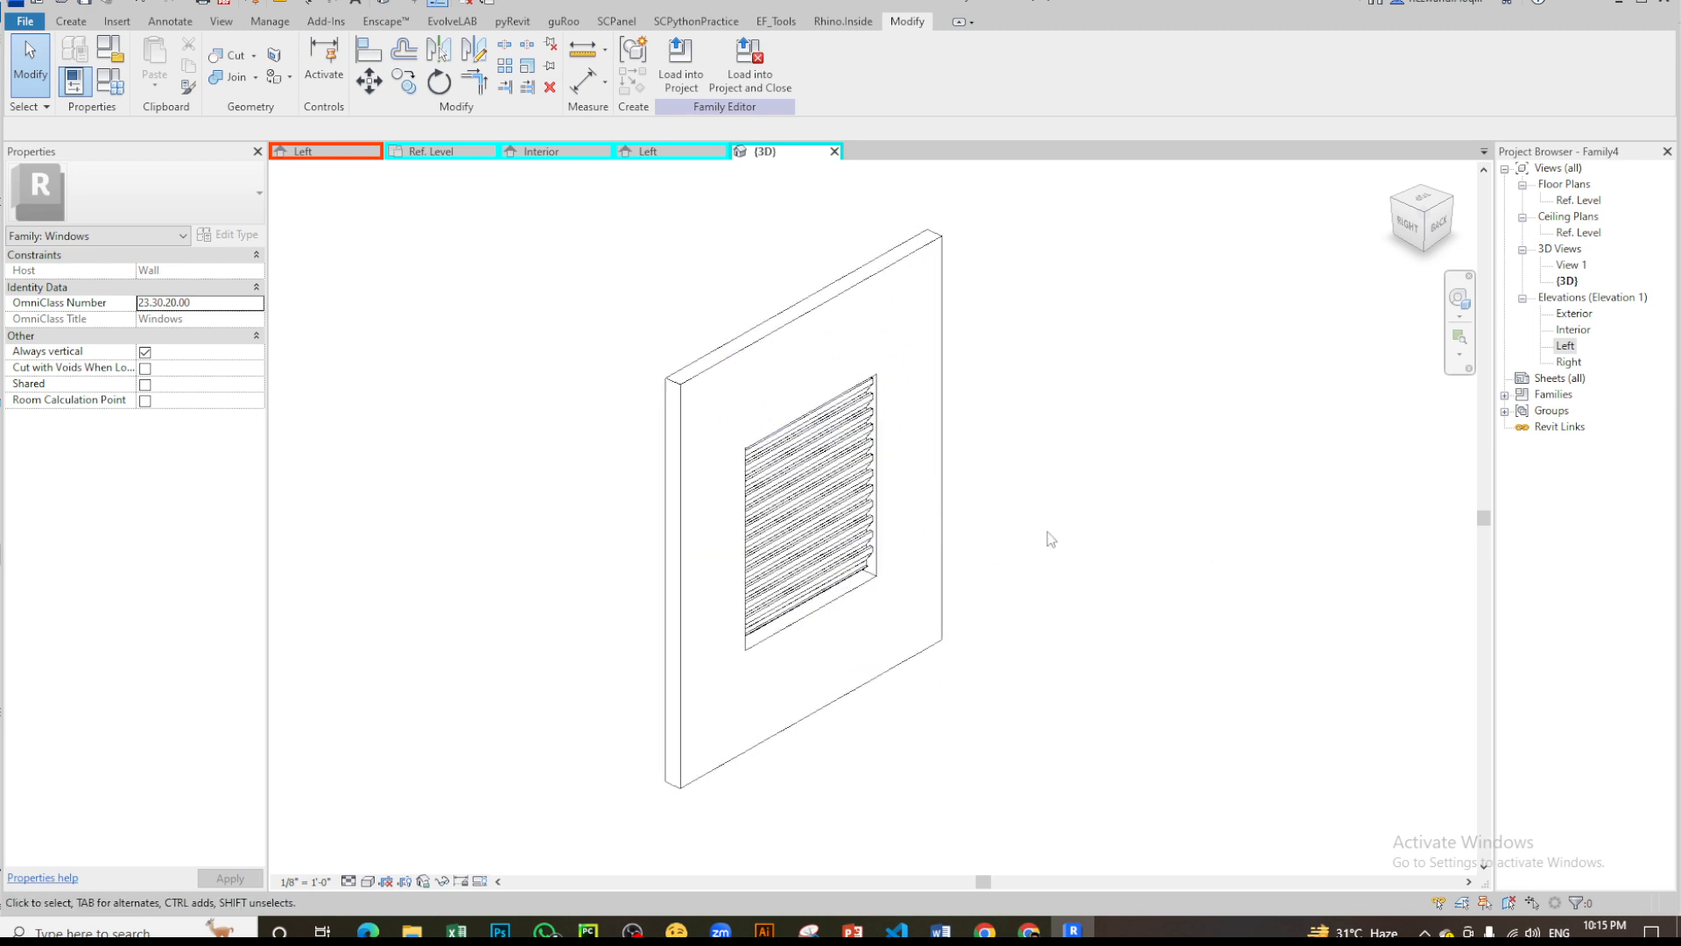
scroll(1036, 620, down, 2)
scroll(1050, 491, up, 2)
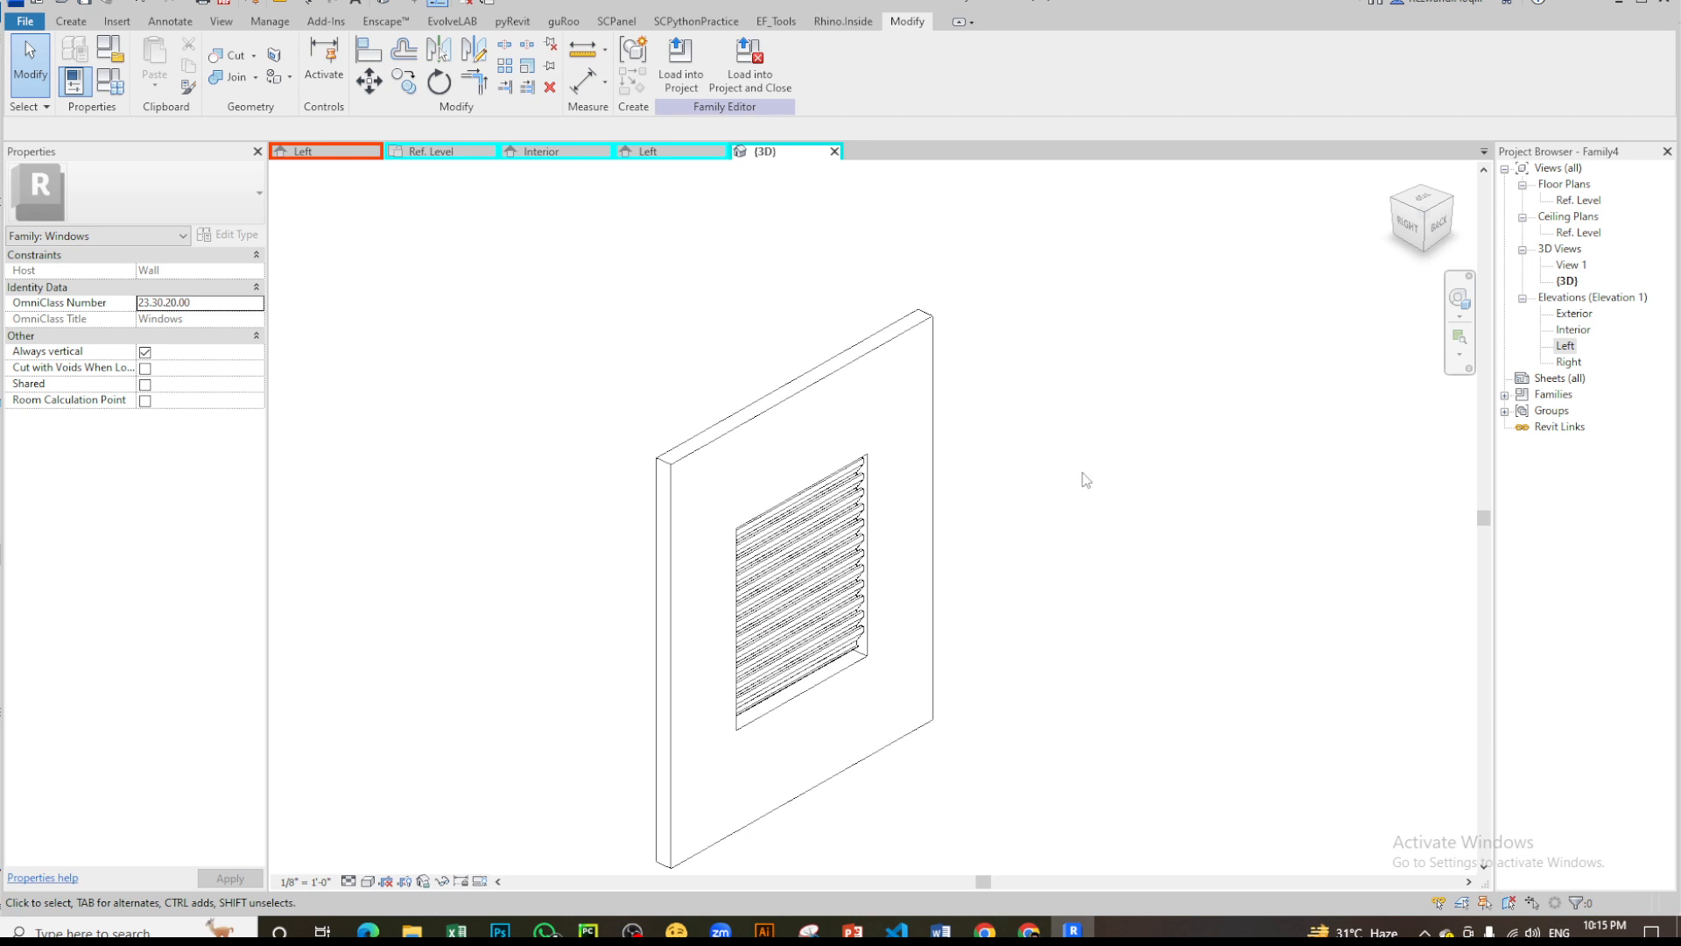
scroll(1086, 478, down, 3)
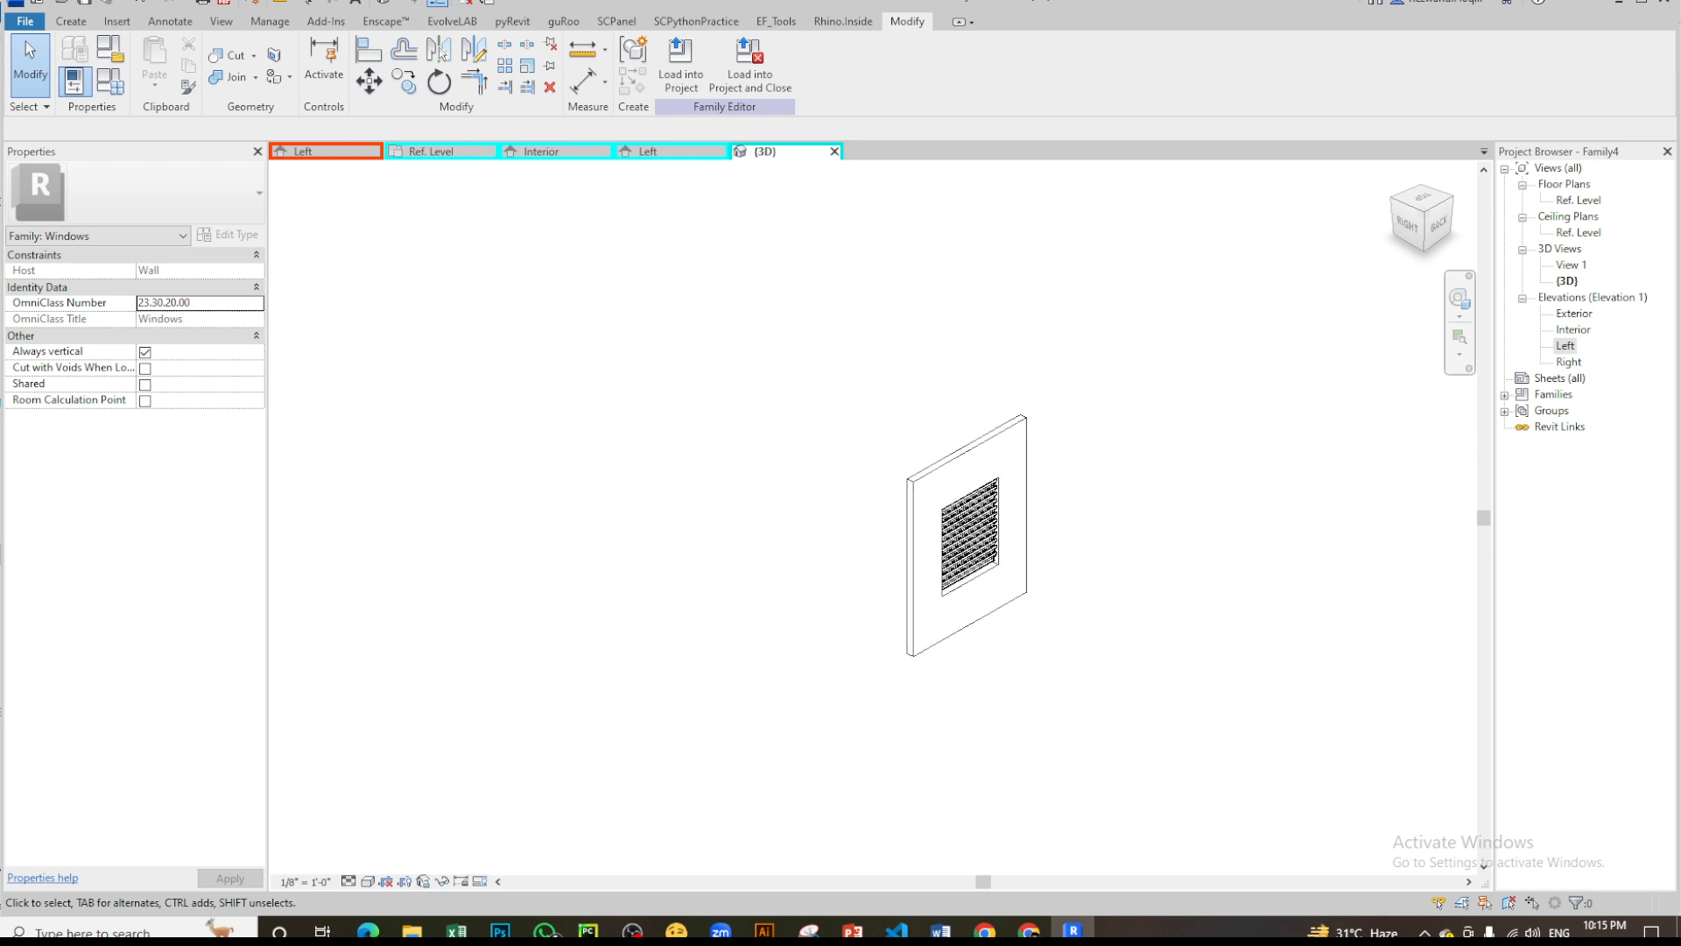